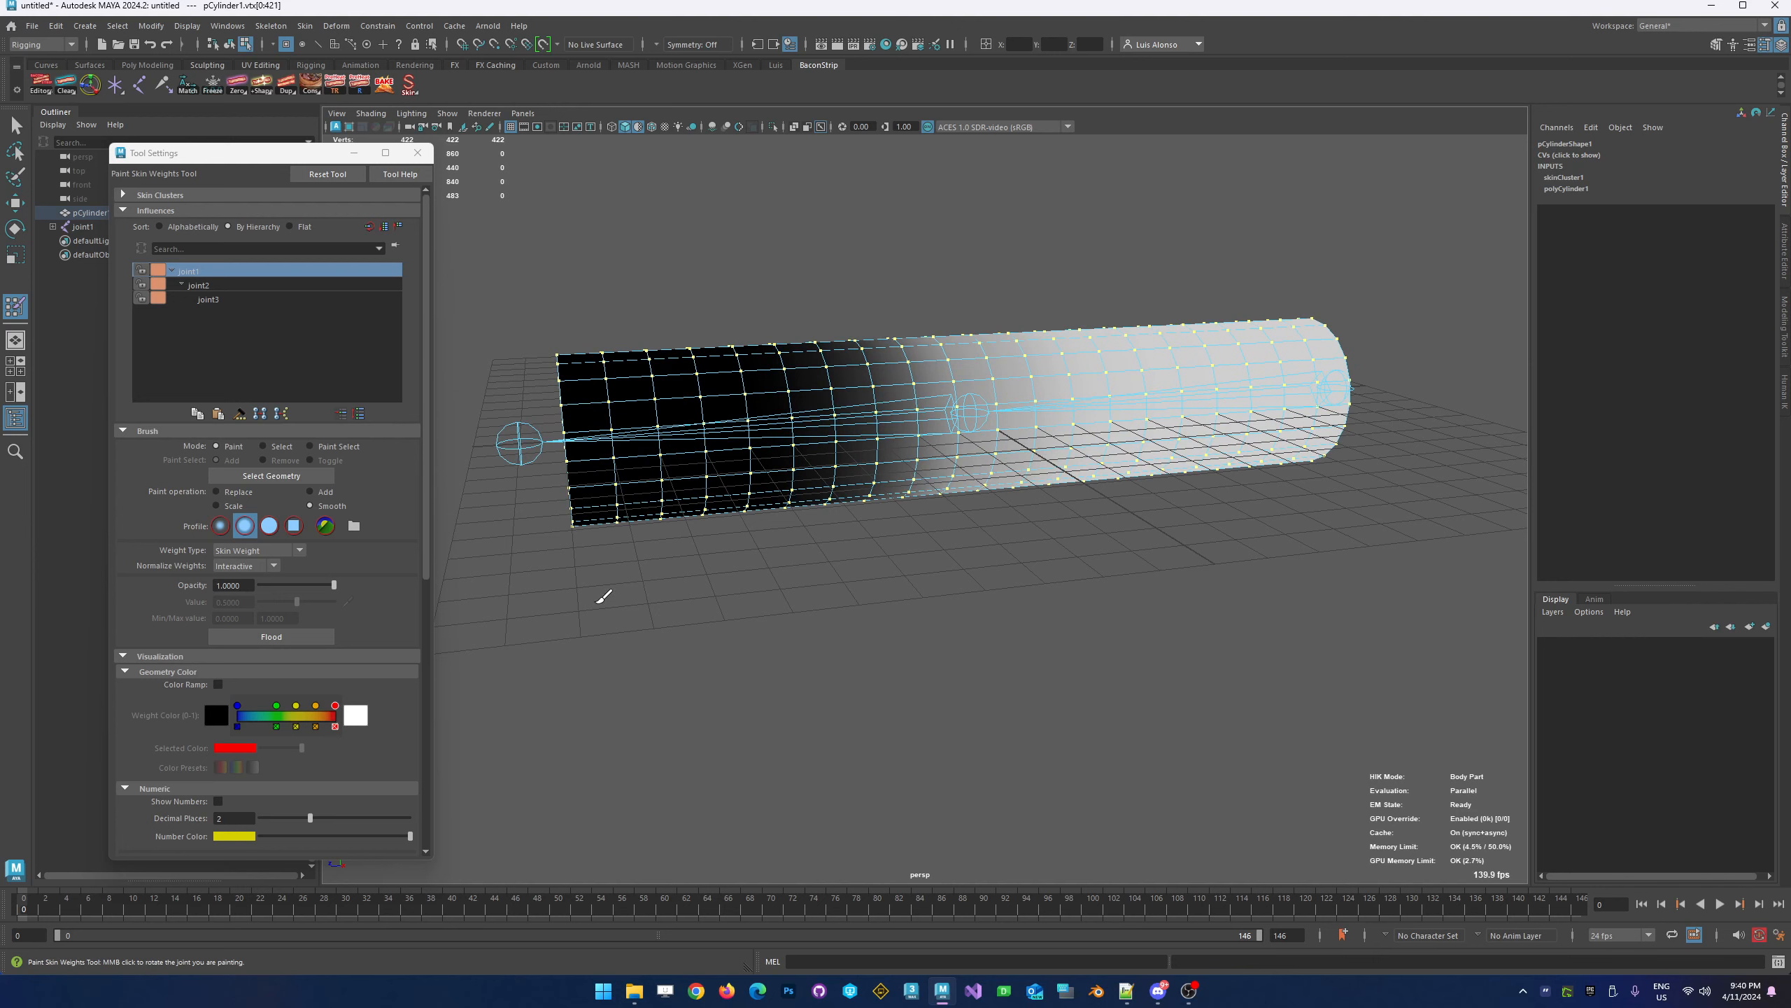
Flood all the cylinder's vertices with a joint1 skin weight of 1 using the Replace paint operation
left_click_drag(598, 602, 615, 610, "alt")
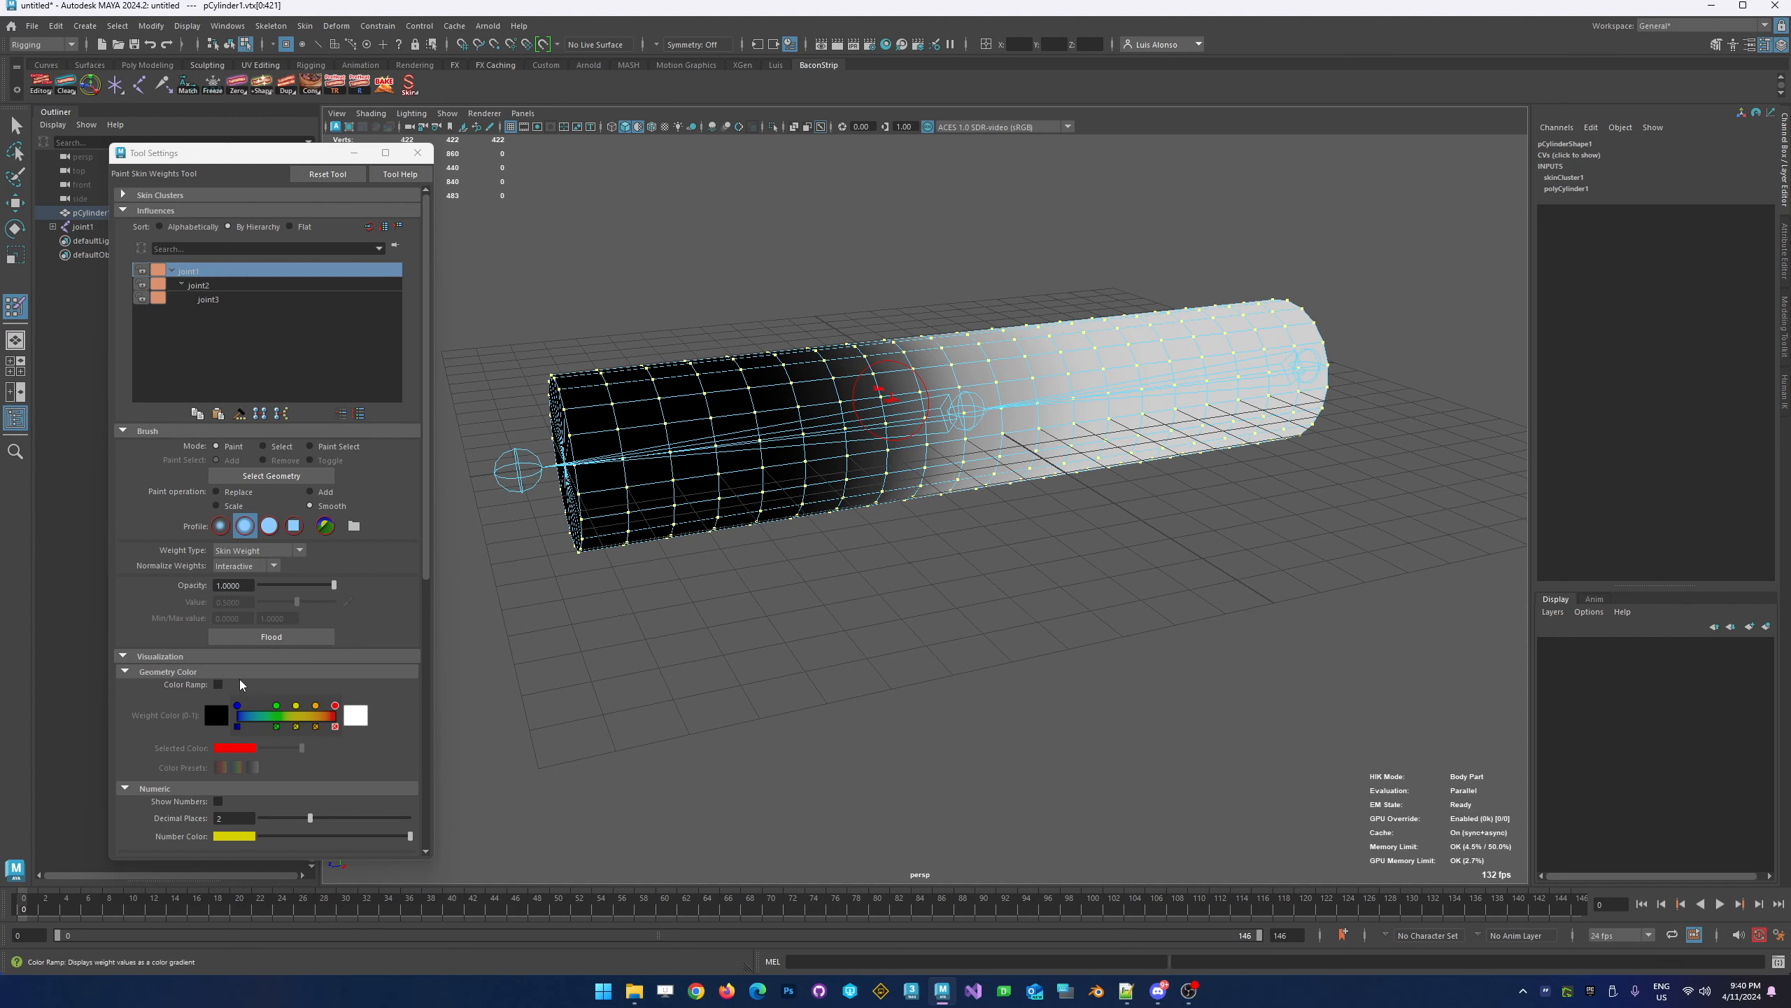
left_click(281, 639)
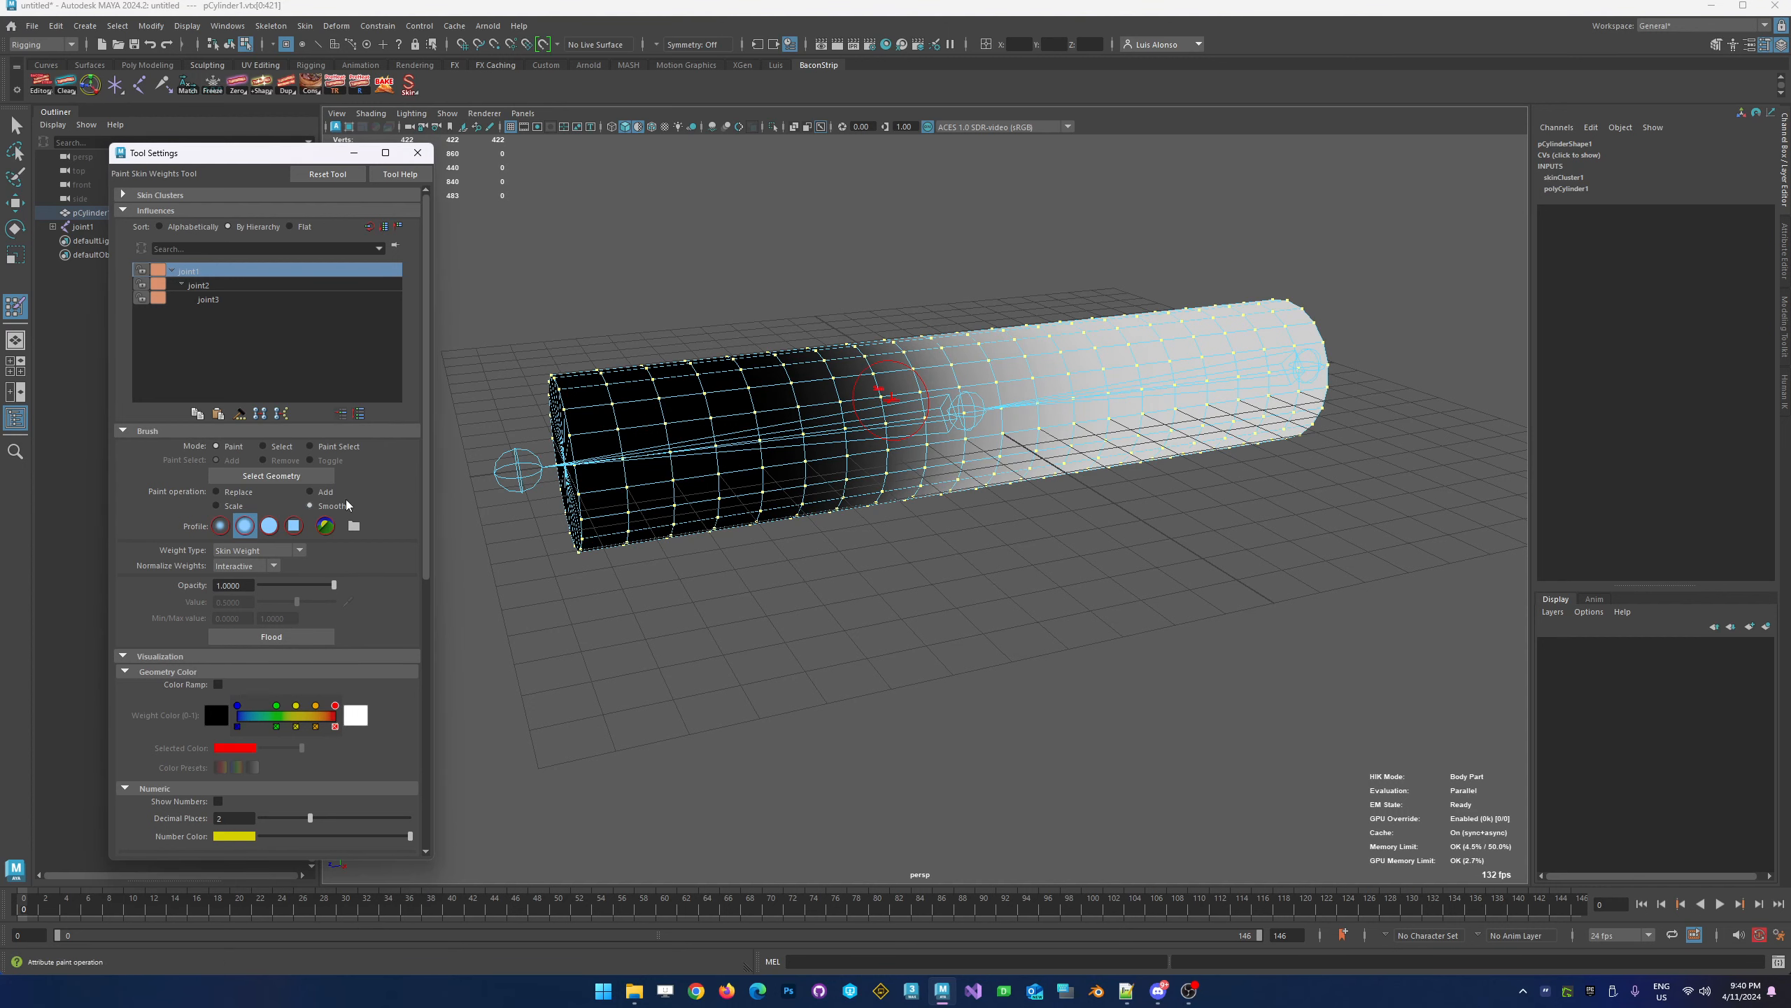
left_click(239, 494)
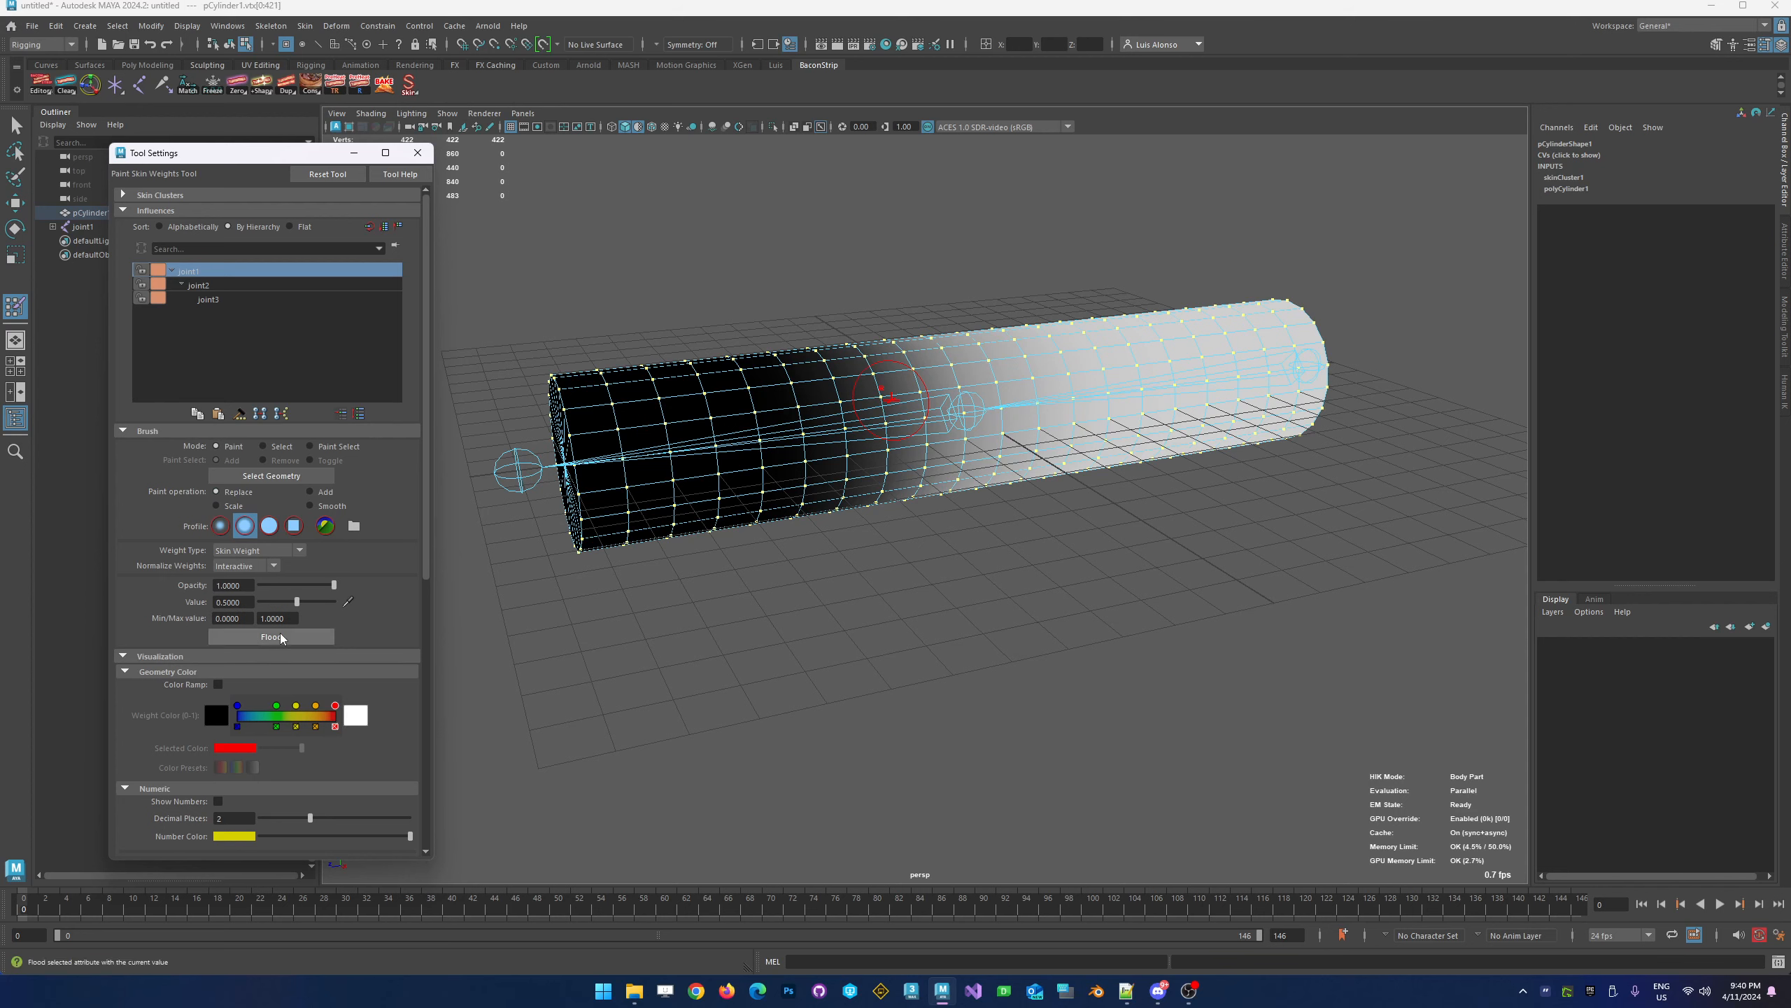
left_click_drag(299, 602, 335, 602)
left_click(300, 637)
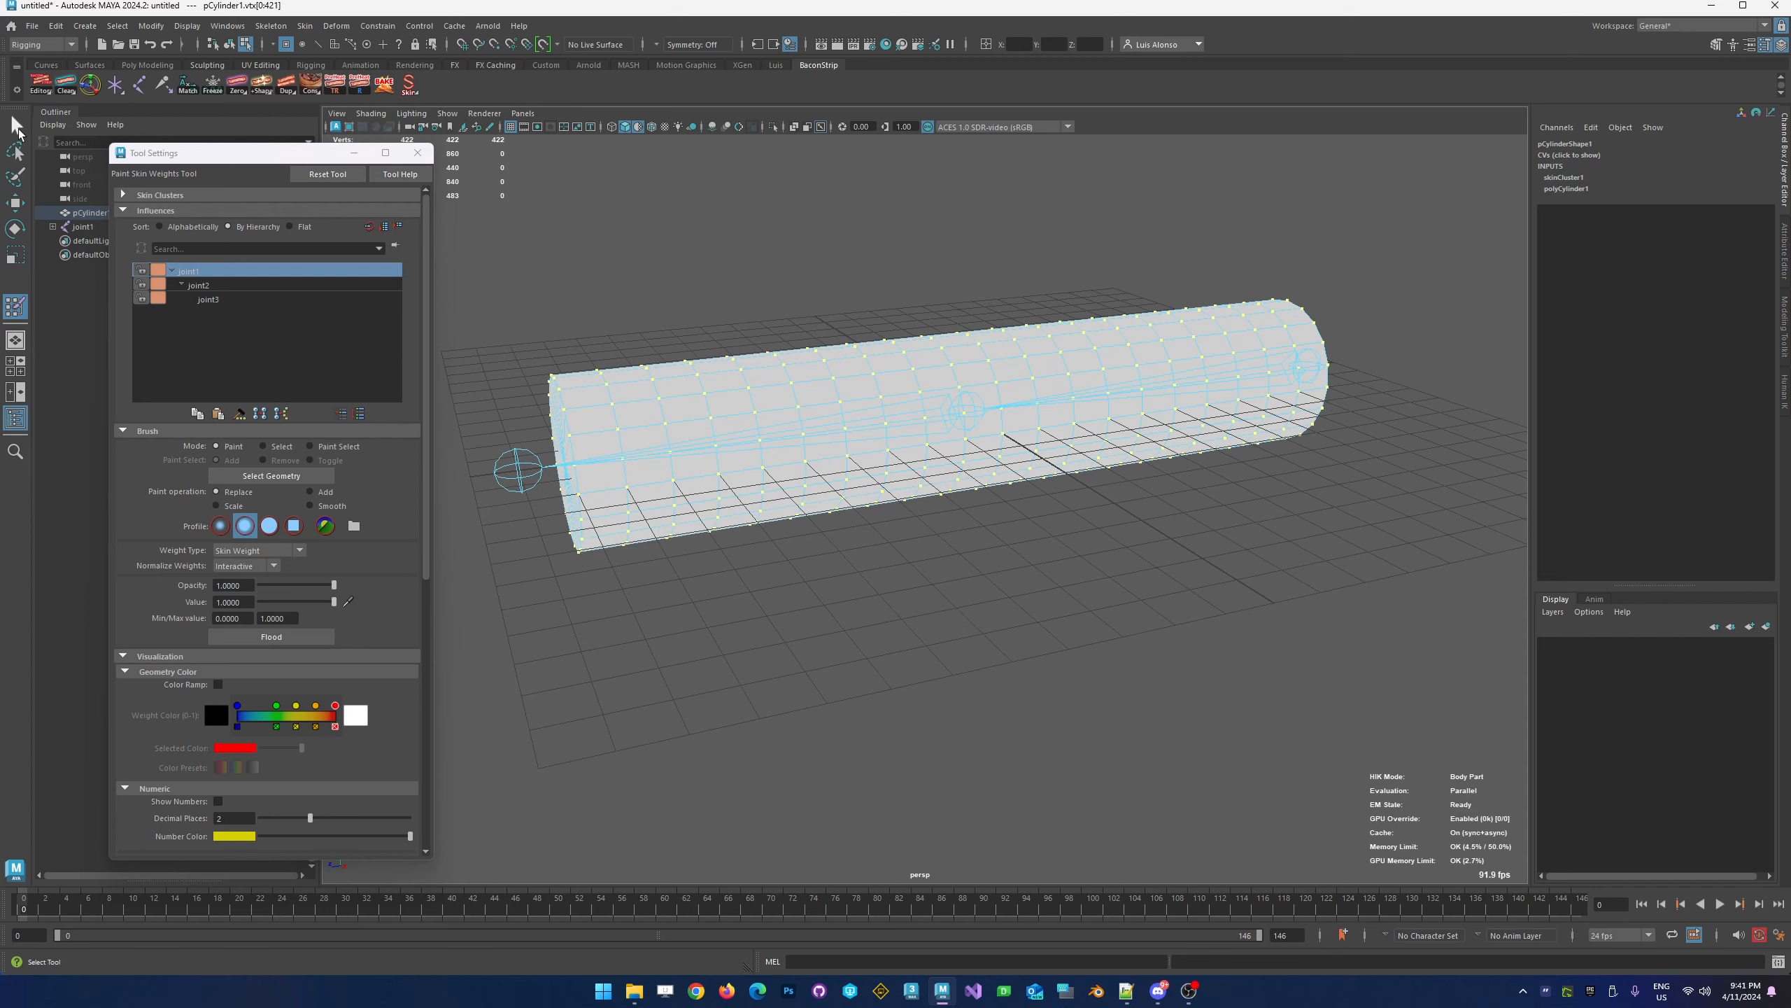
Try rotating joint1 to test the skin deformation, and undo the rotation
left_click(16, 128)
left_click(1233, 489)
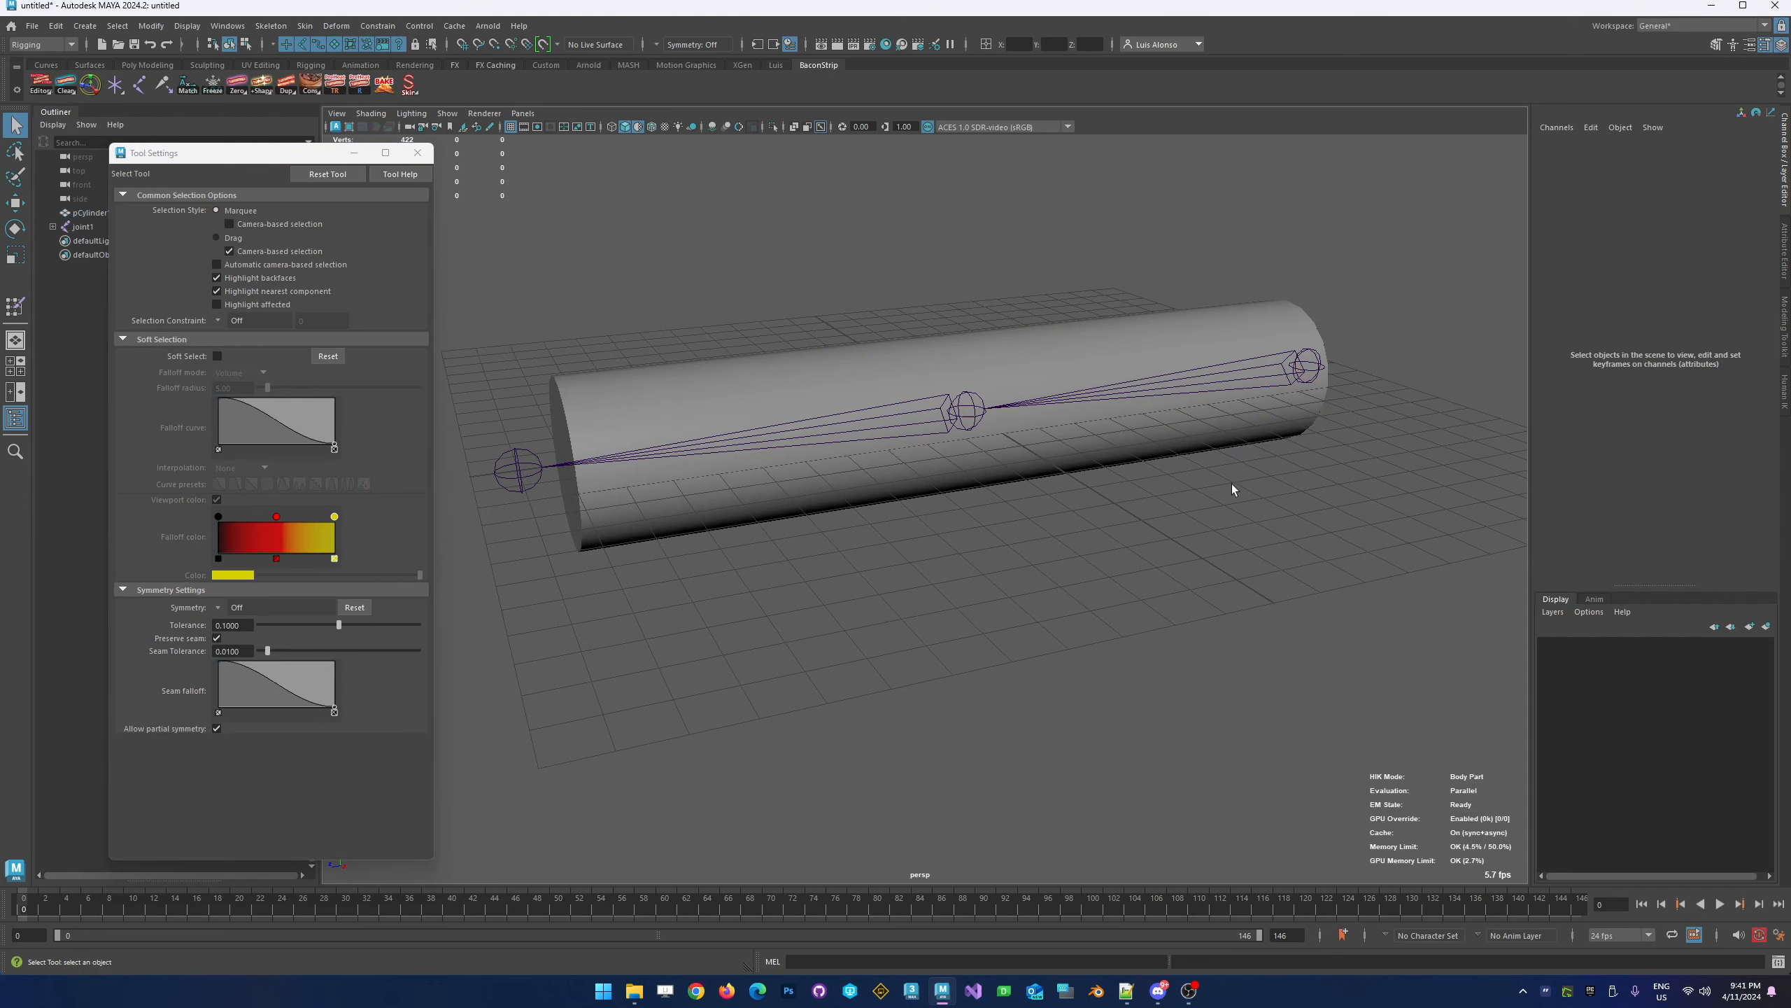
left_click(1255, 386)
left_click(1261, 364)
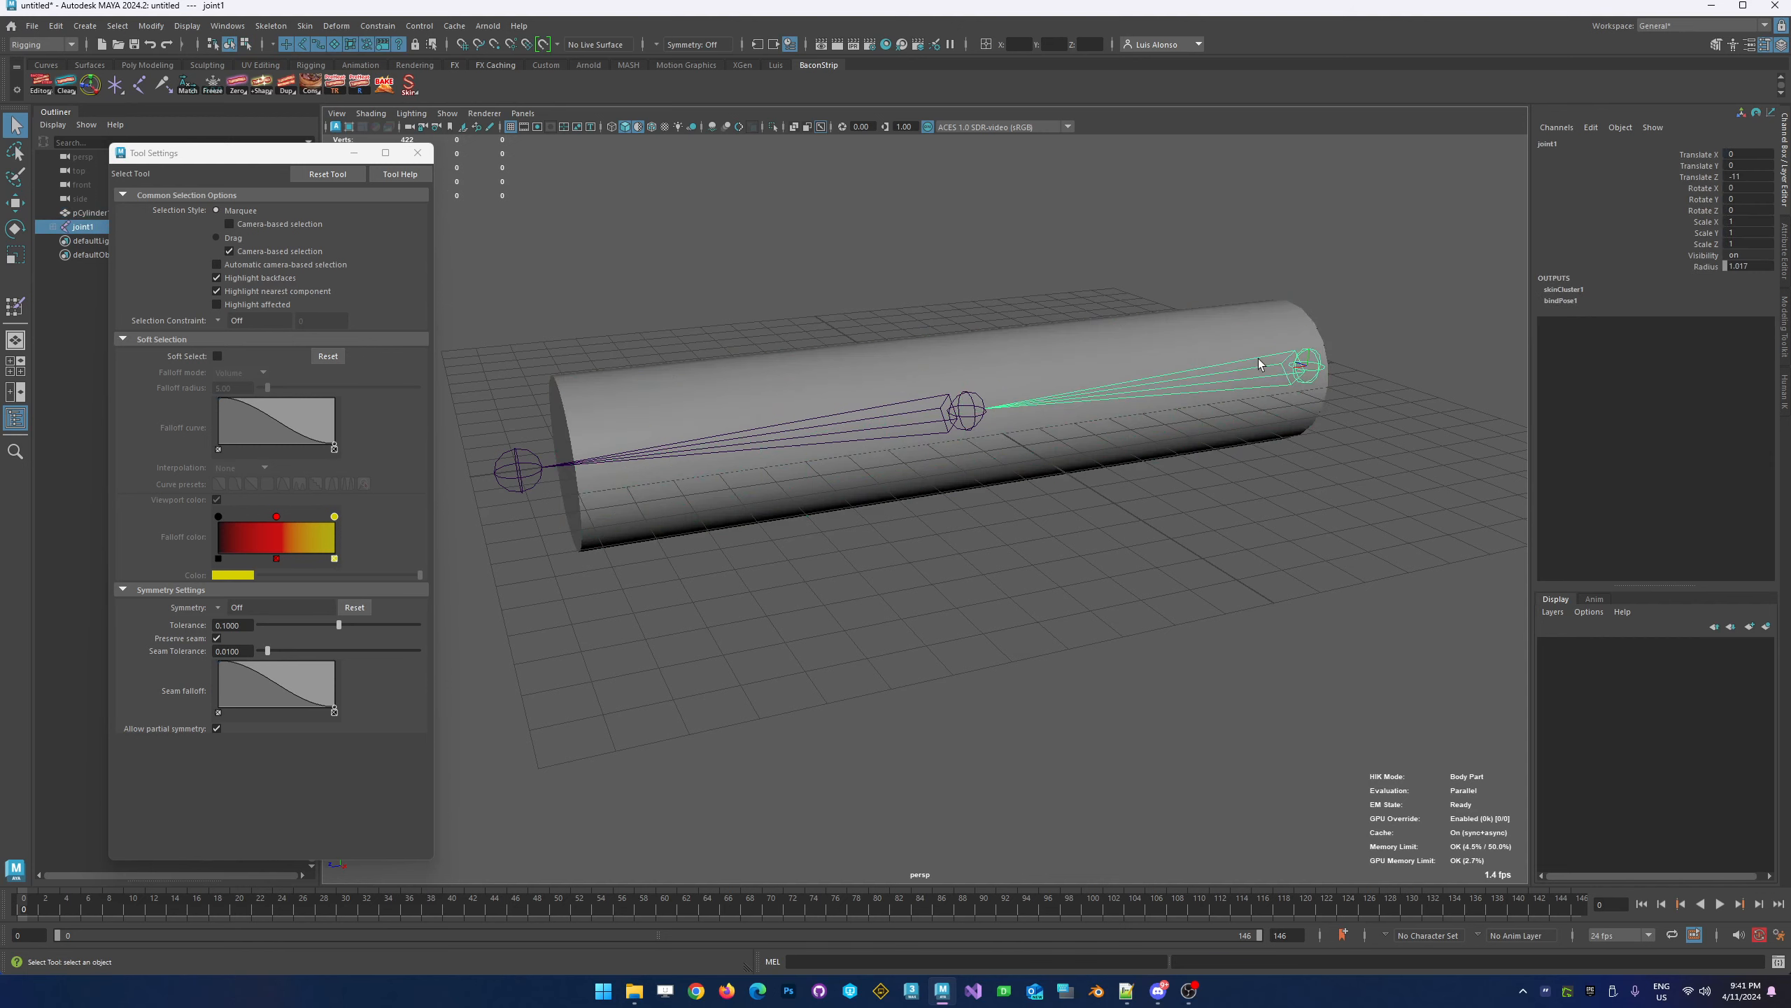
left_click_drag(1211, 534, 1168, 531, "alt")
key("e")
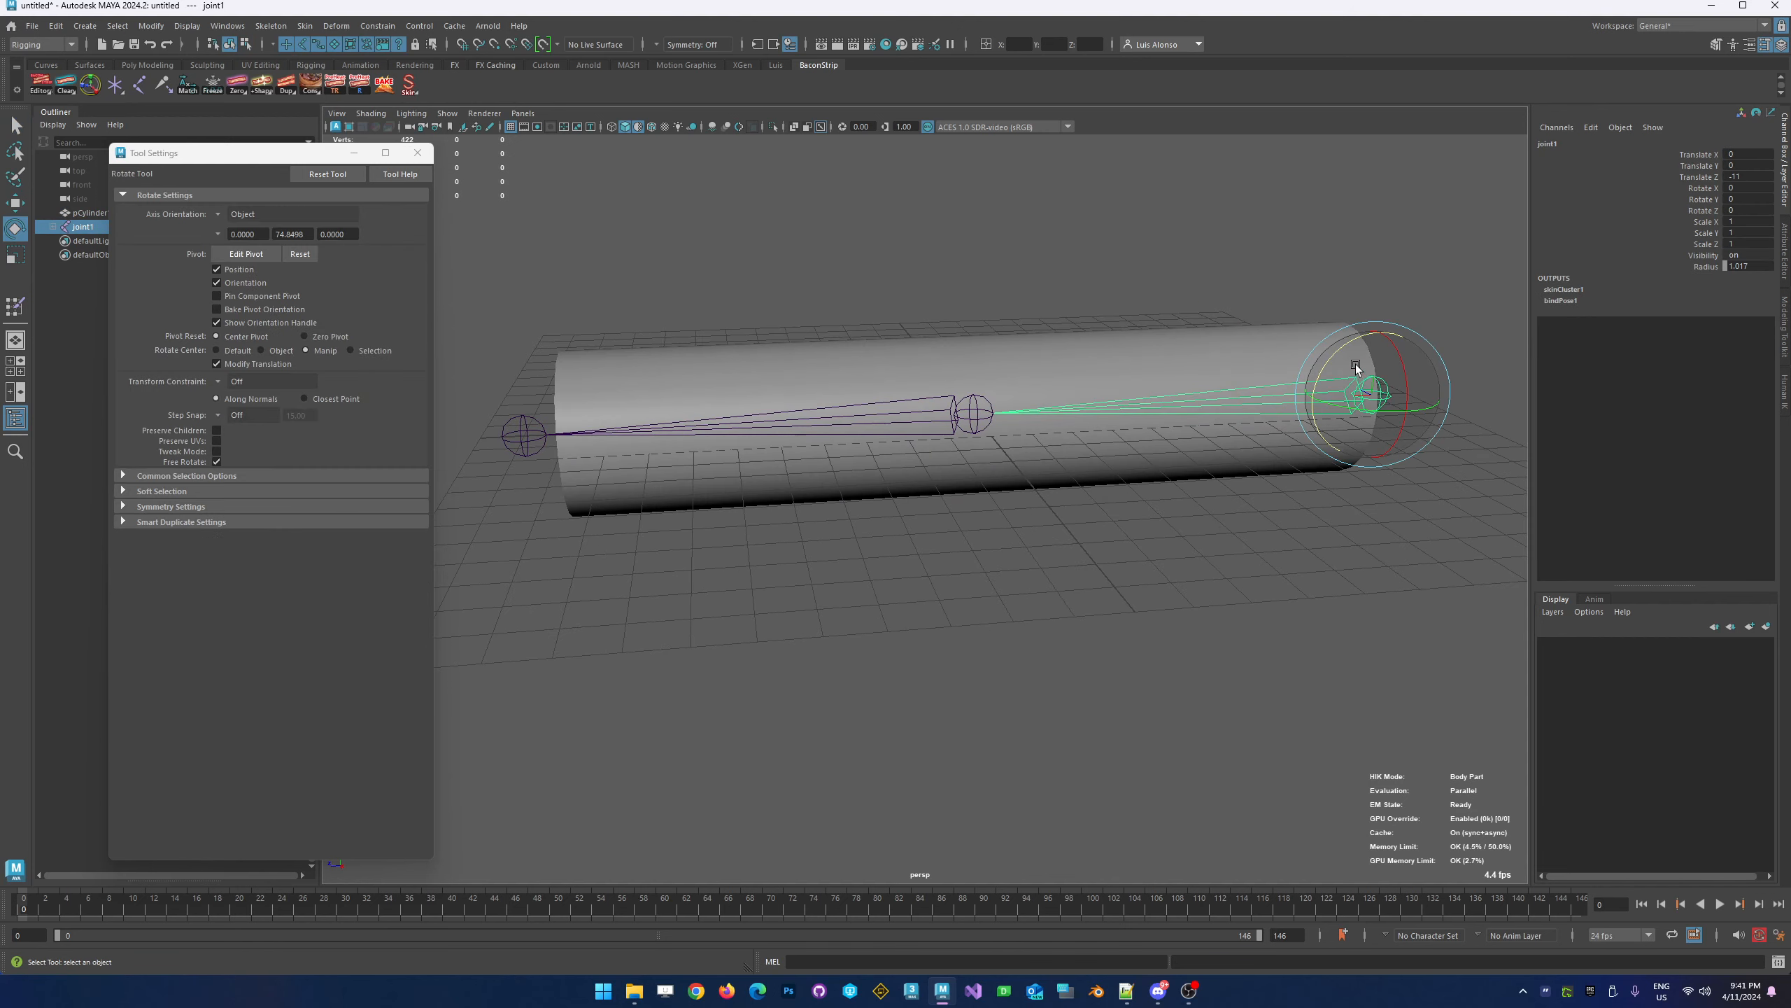
left_click_drag(1333, 366, 1308, 401)
key("ctrl+z")
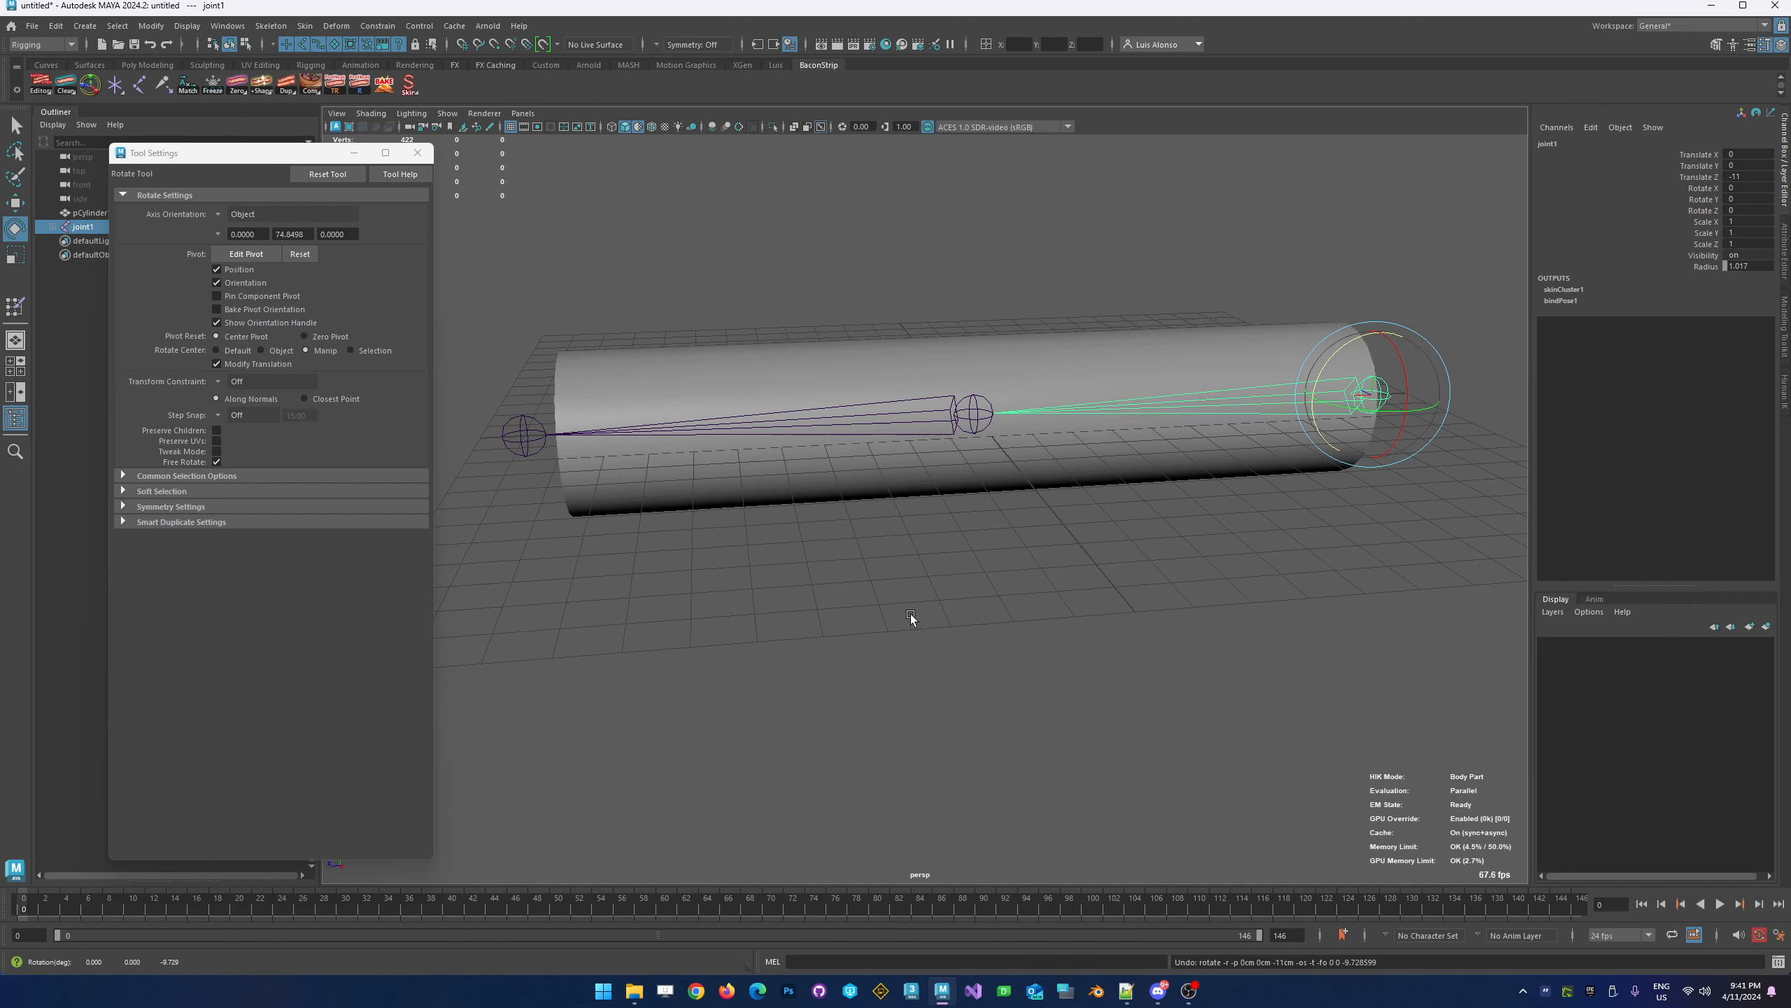
Key joint2's rotation at frame 0 and bend it to about -89 degrees in Z at frame 30, and play the animation
left_click(891, 418)
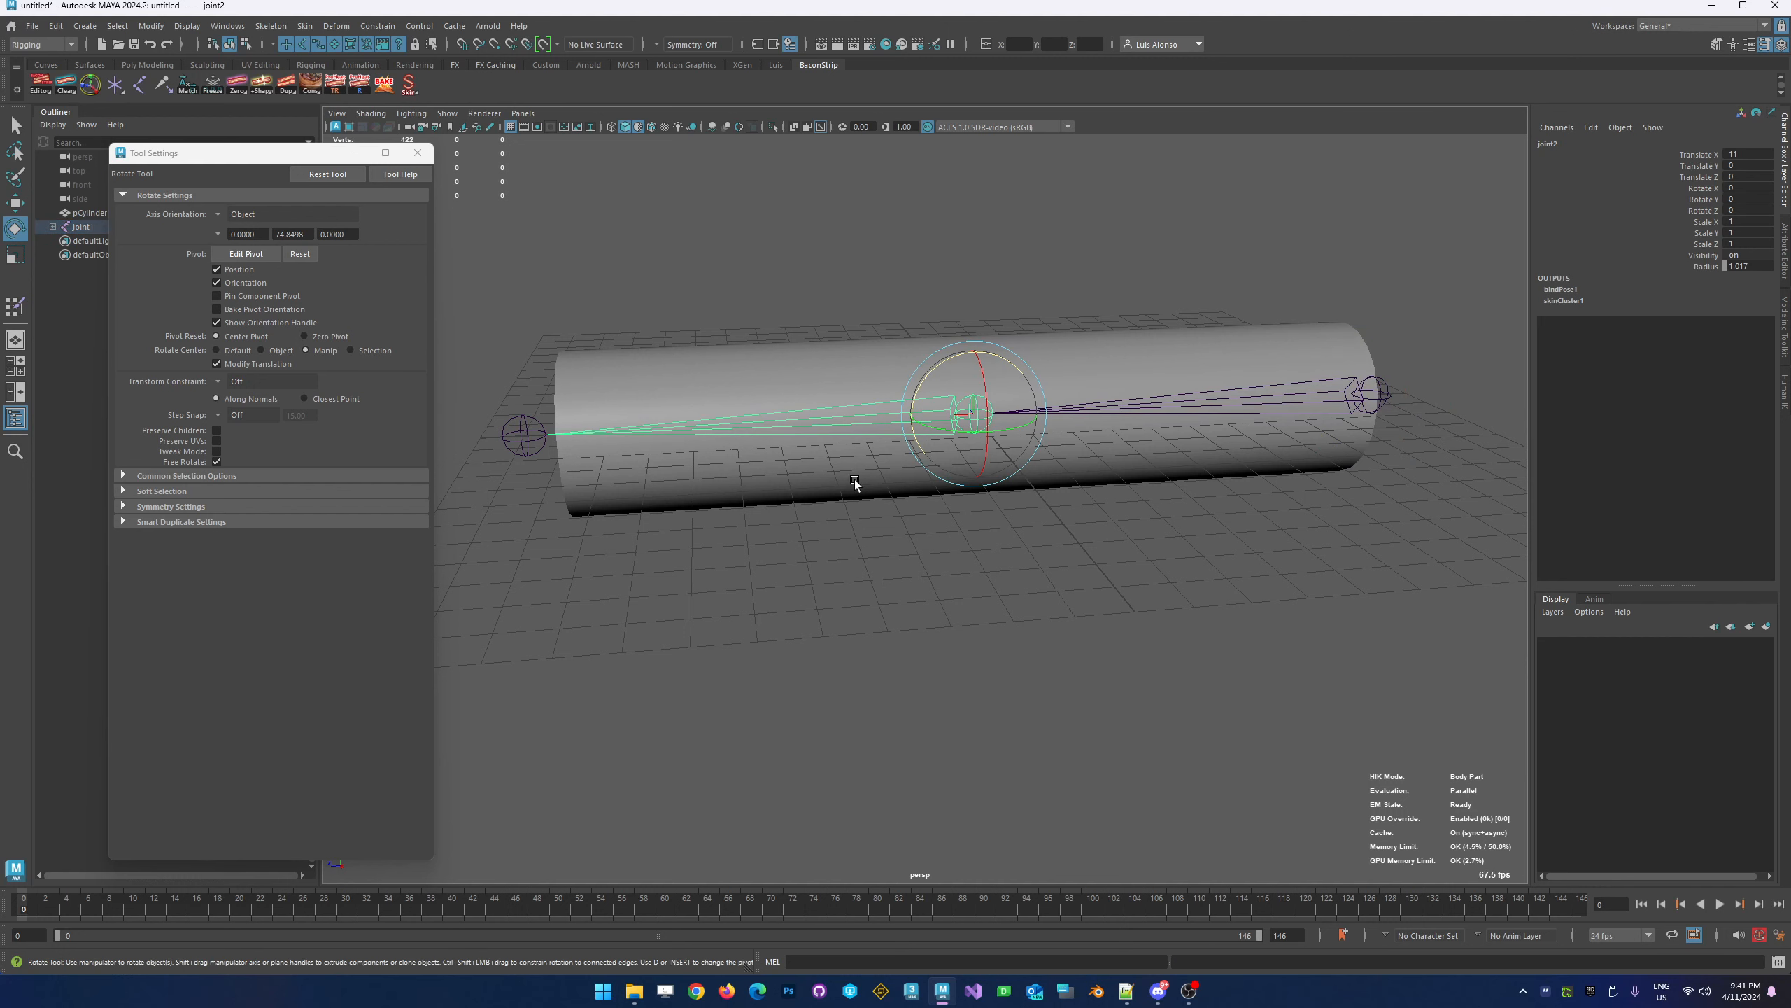
key("shift+e")
left_click_drag(23, 911, 343, 912)
left_click_drag(944, 360, 909, 474)
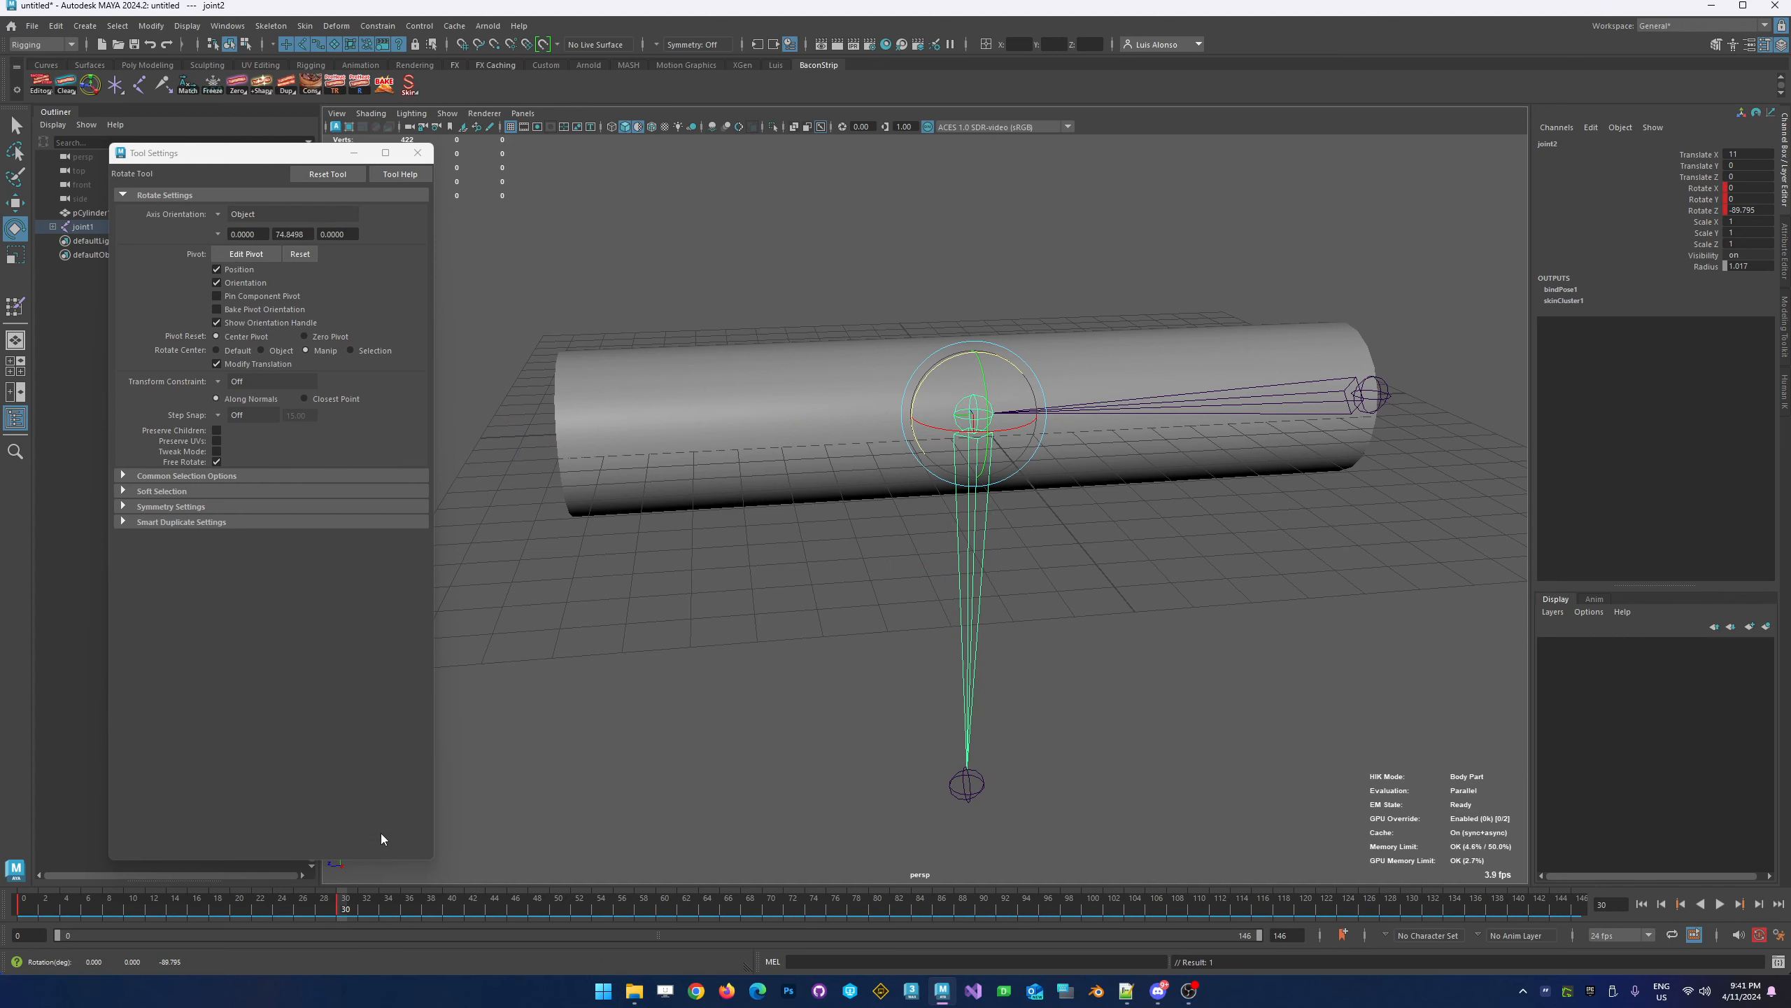
key("alt+v")
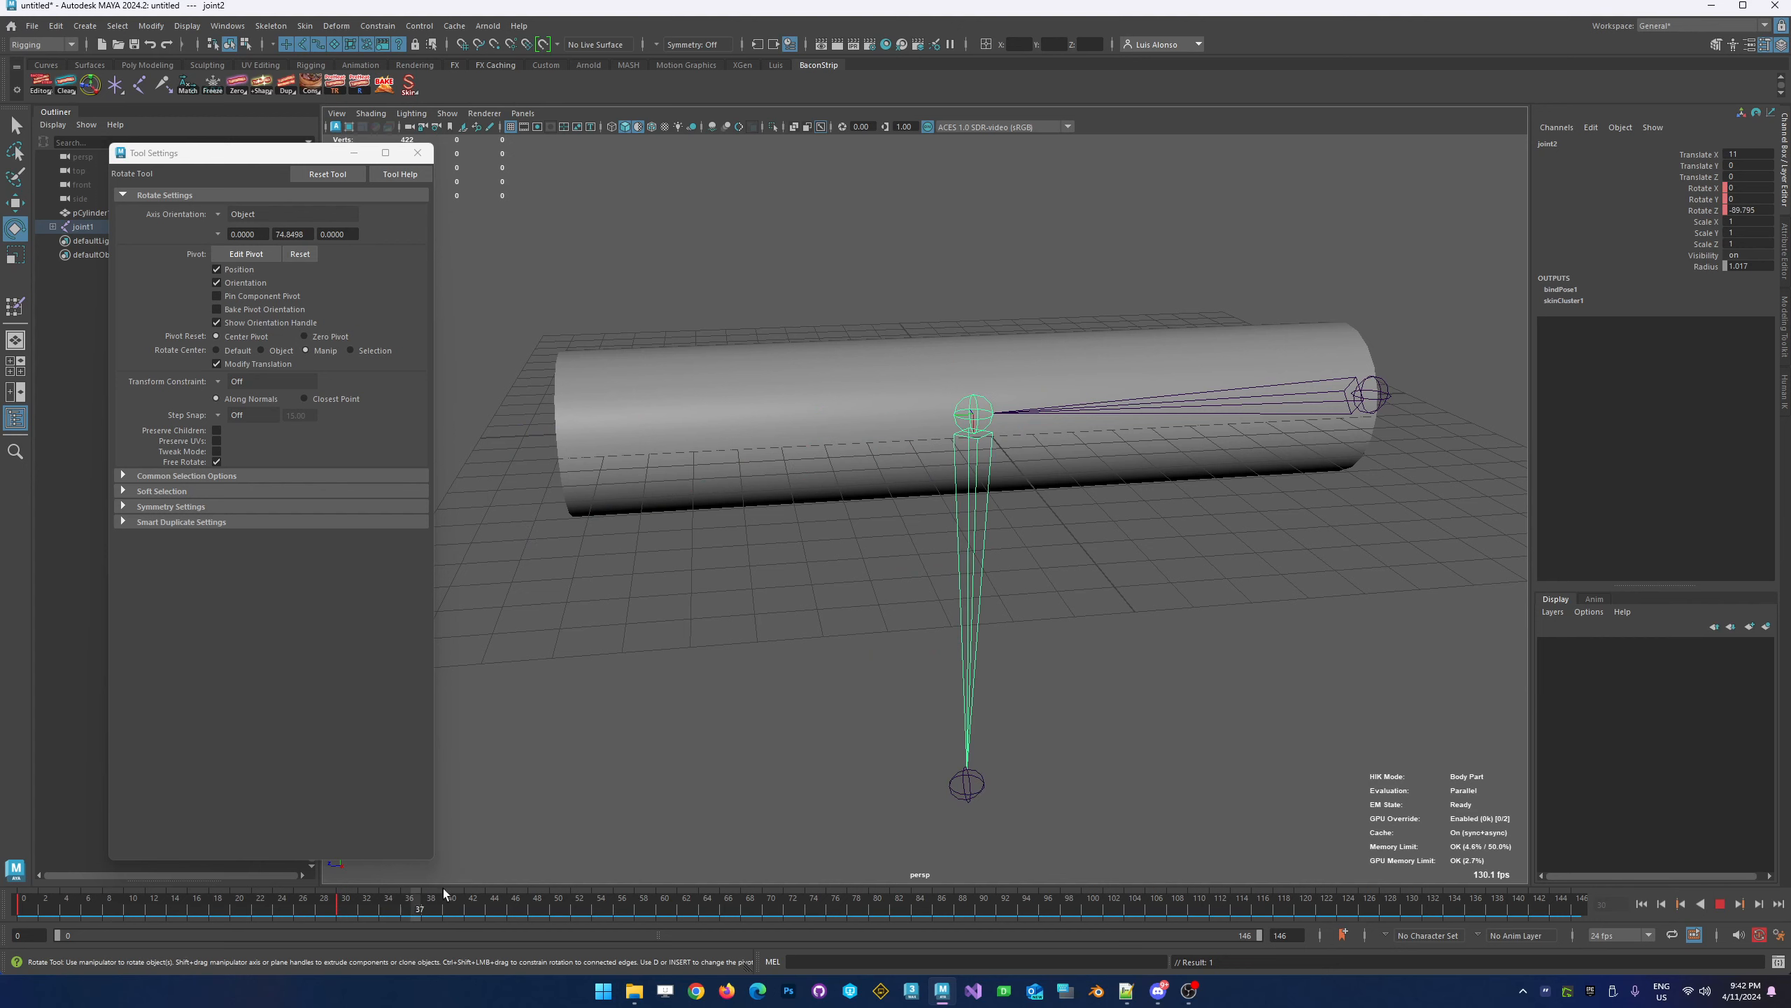
key("alt+v")
Select the cylinder, return the timeline to frame 0 and activate the Paint Skin Weights tool
left_click_drag(737, 569, 1053, 578, "alt")
left_click(1052, 577)
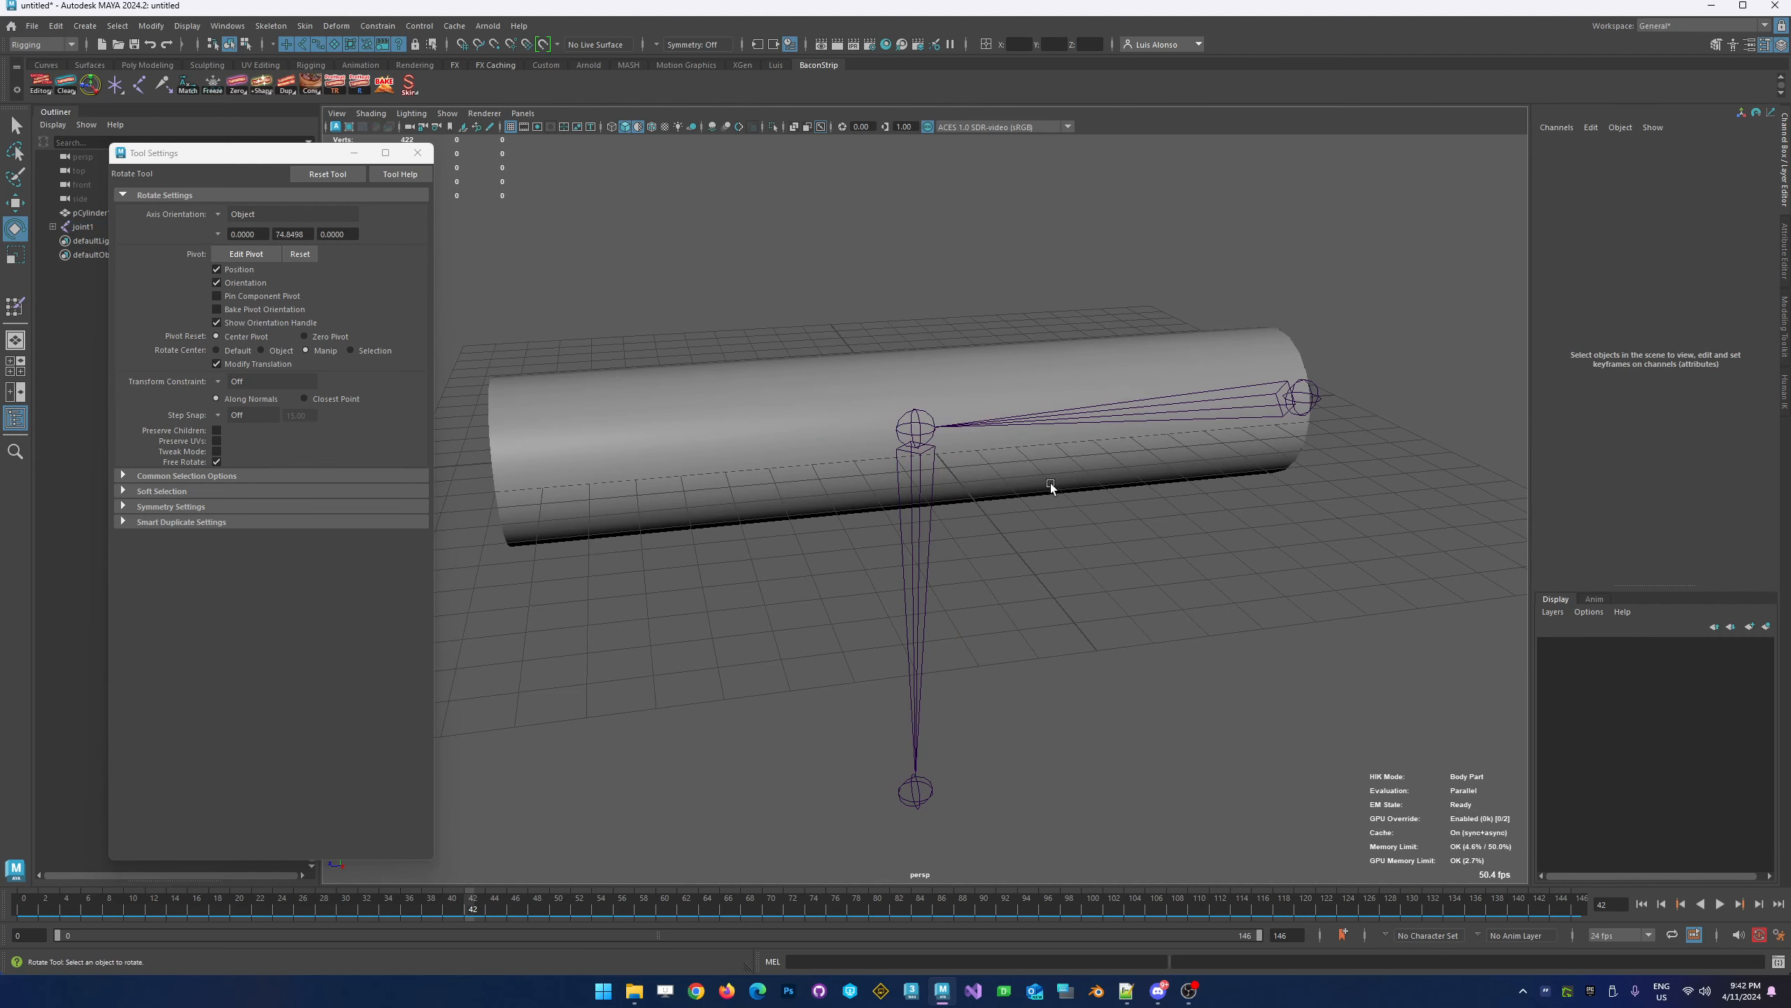
left_click(1040, 486)
key("alt+v")
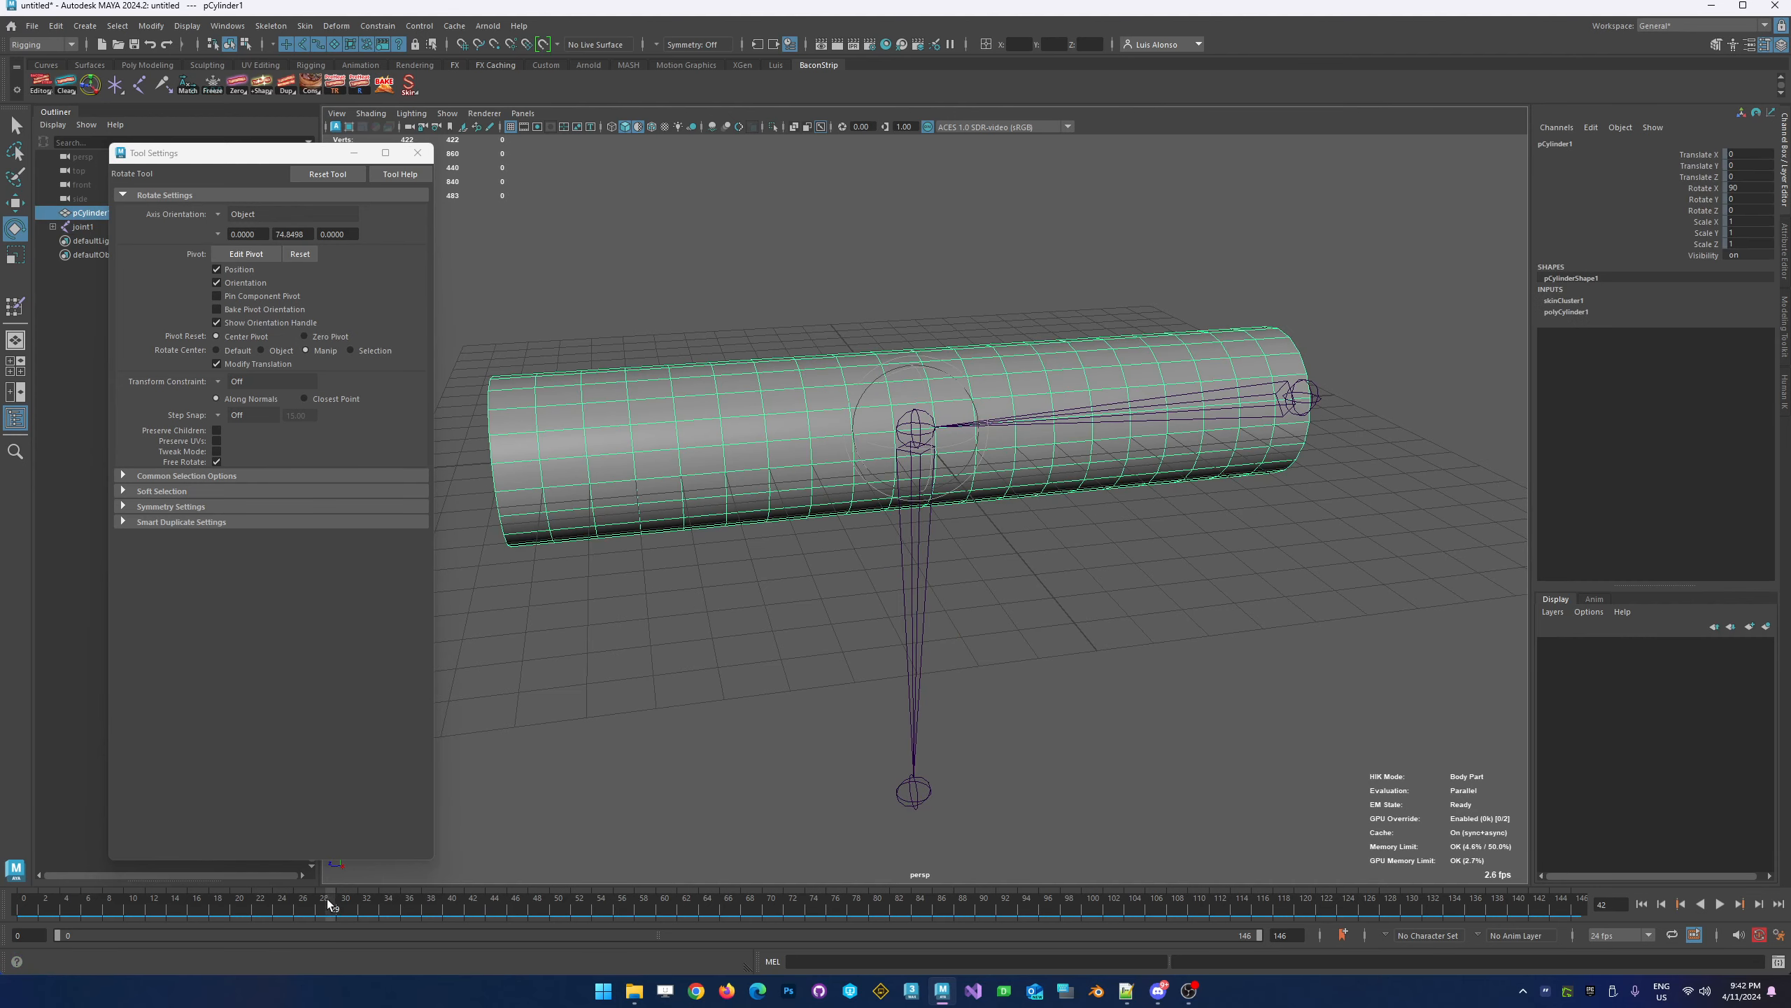
key("Escape")
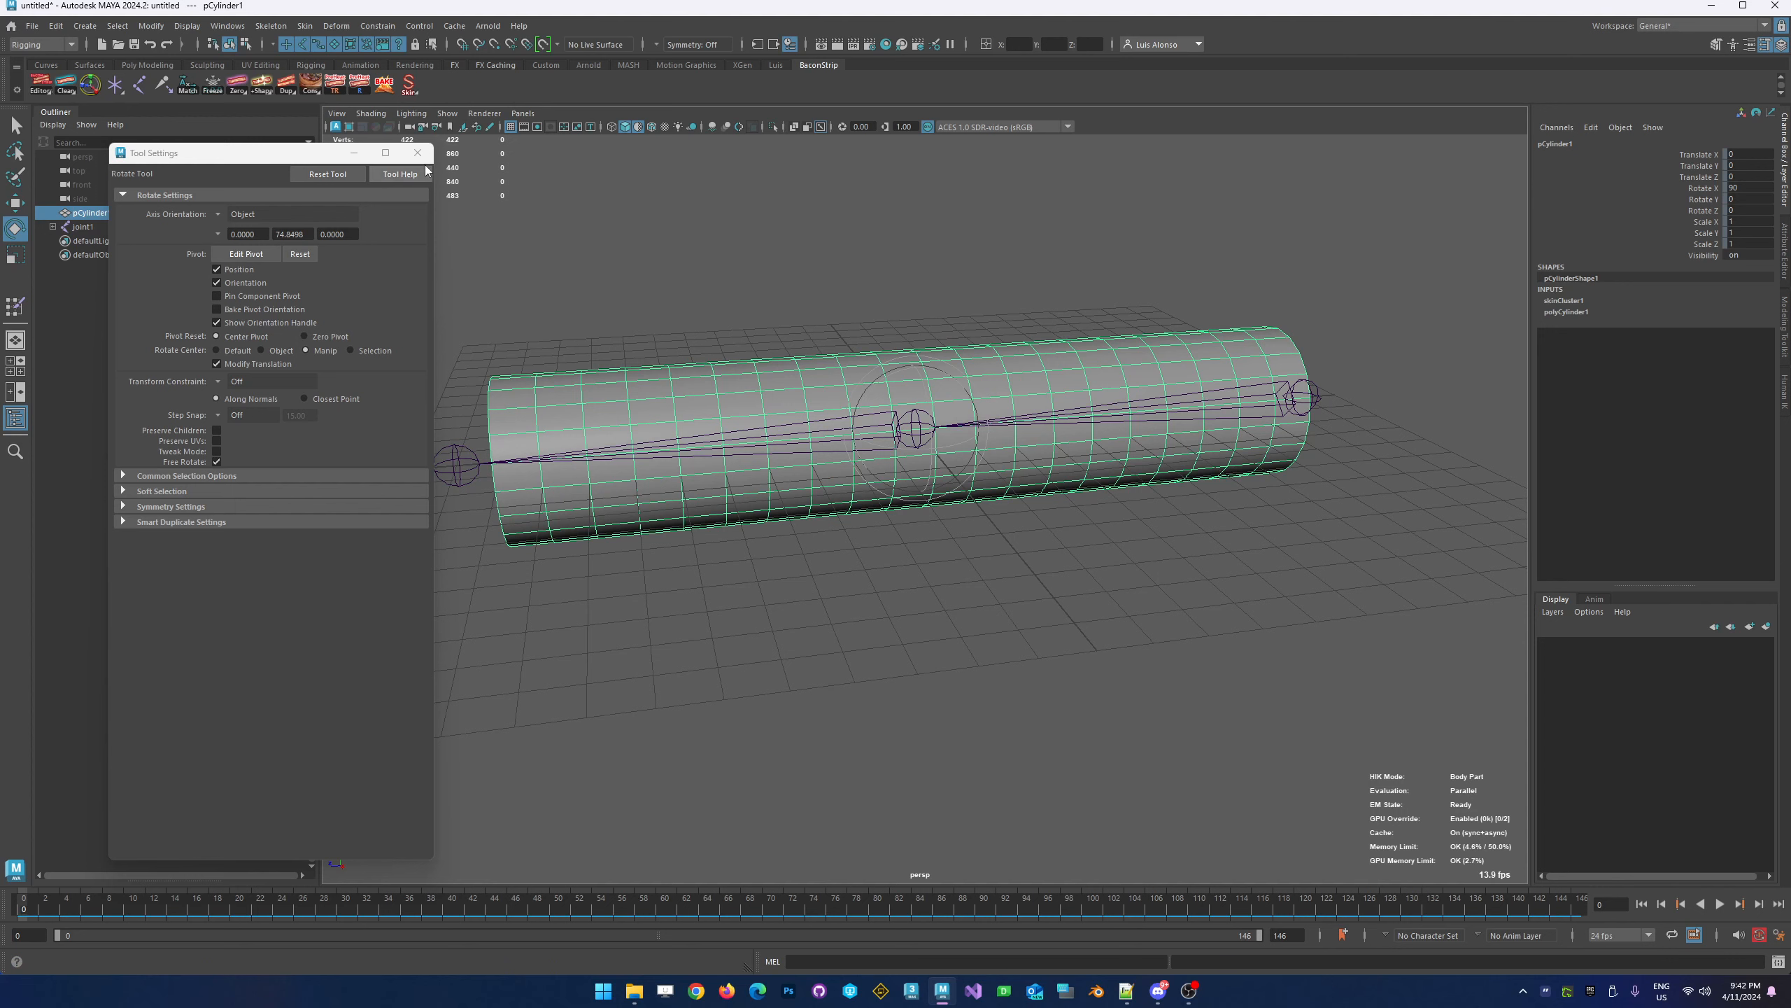
left_click(15, 309)
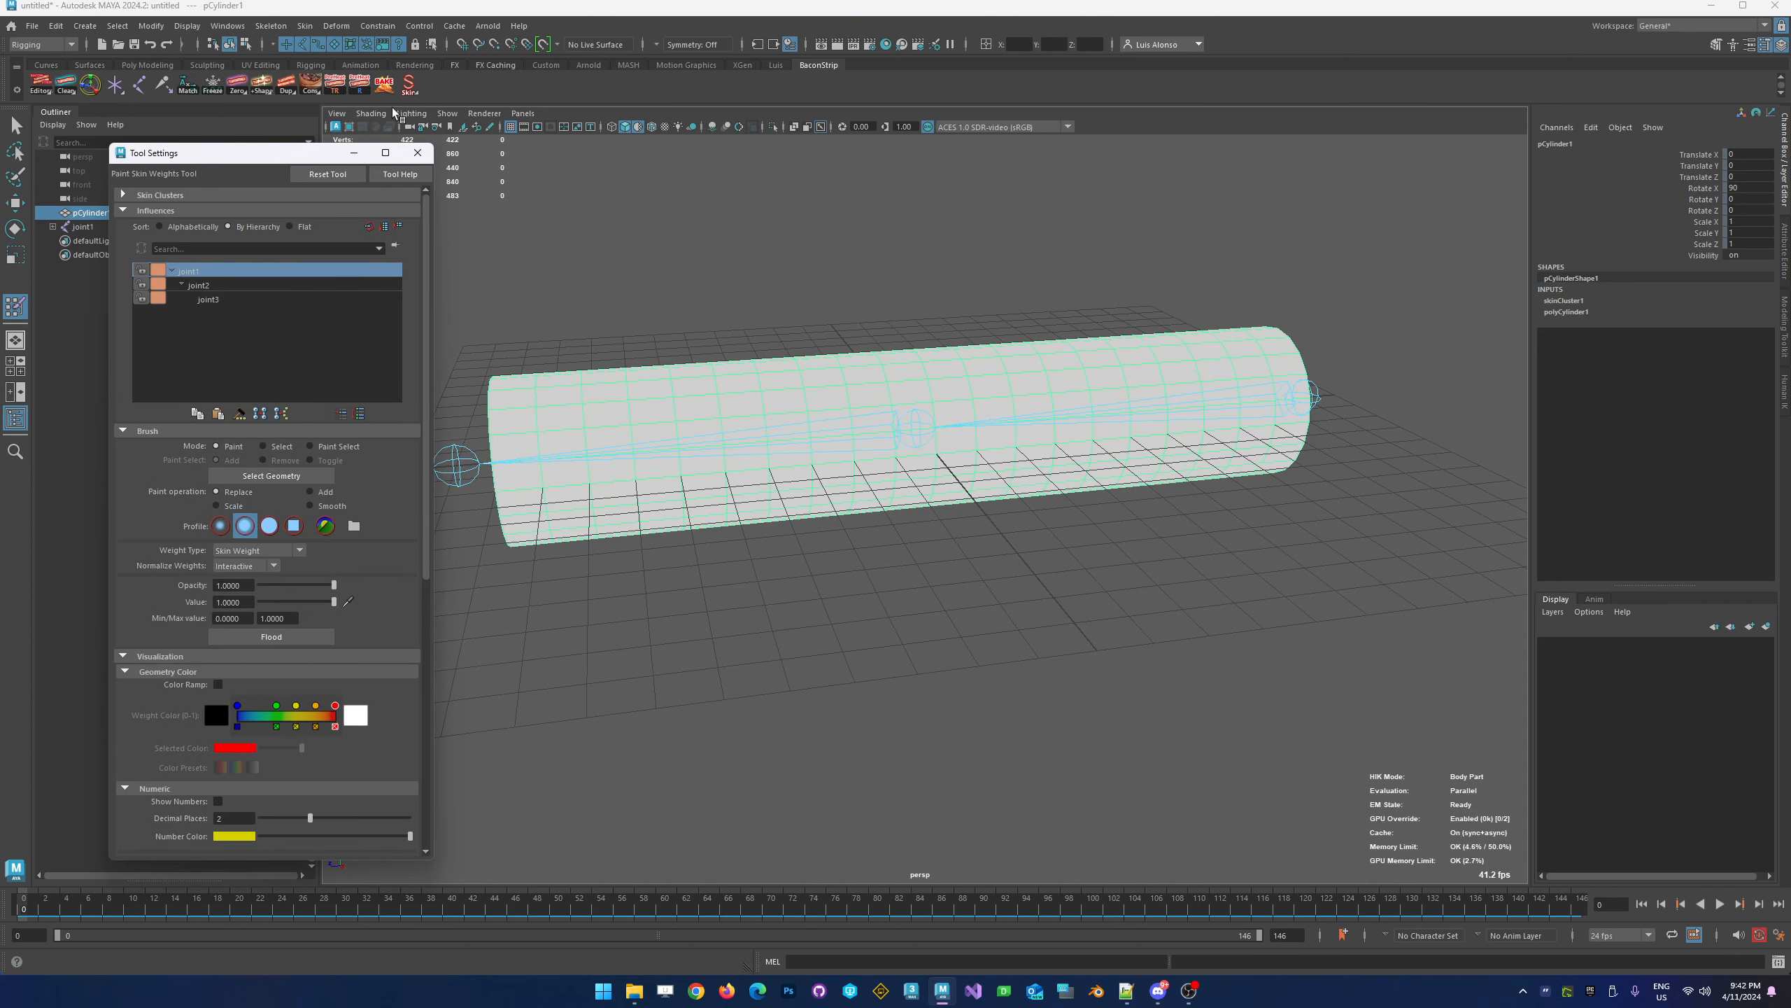
Select the vertices on the joint3 half of the cylinder, up to the loop just before the middle joint
left_click(276, 446)
left_click(246, 44)
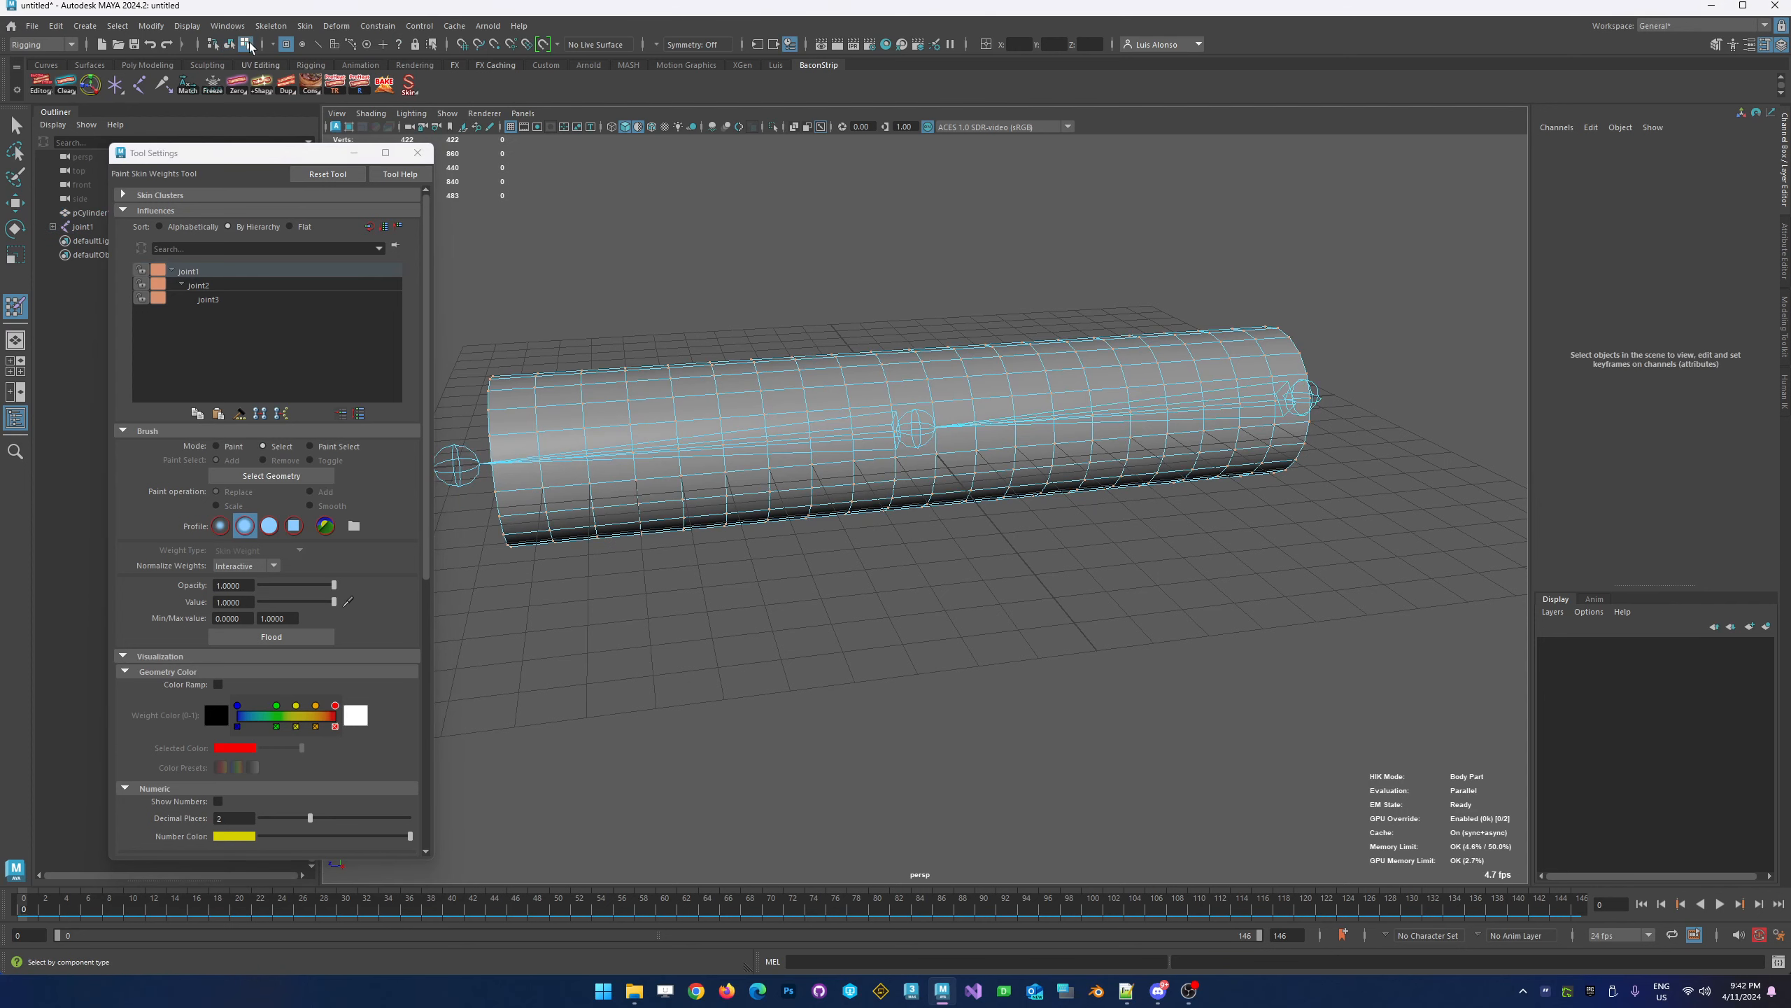
left_click_drag(466, 317, 868, 614)
left_click_drag(481, 274, 897, 627)
left_click_drag(720, 507, 728, 648, "alt")
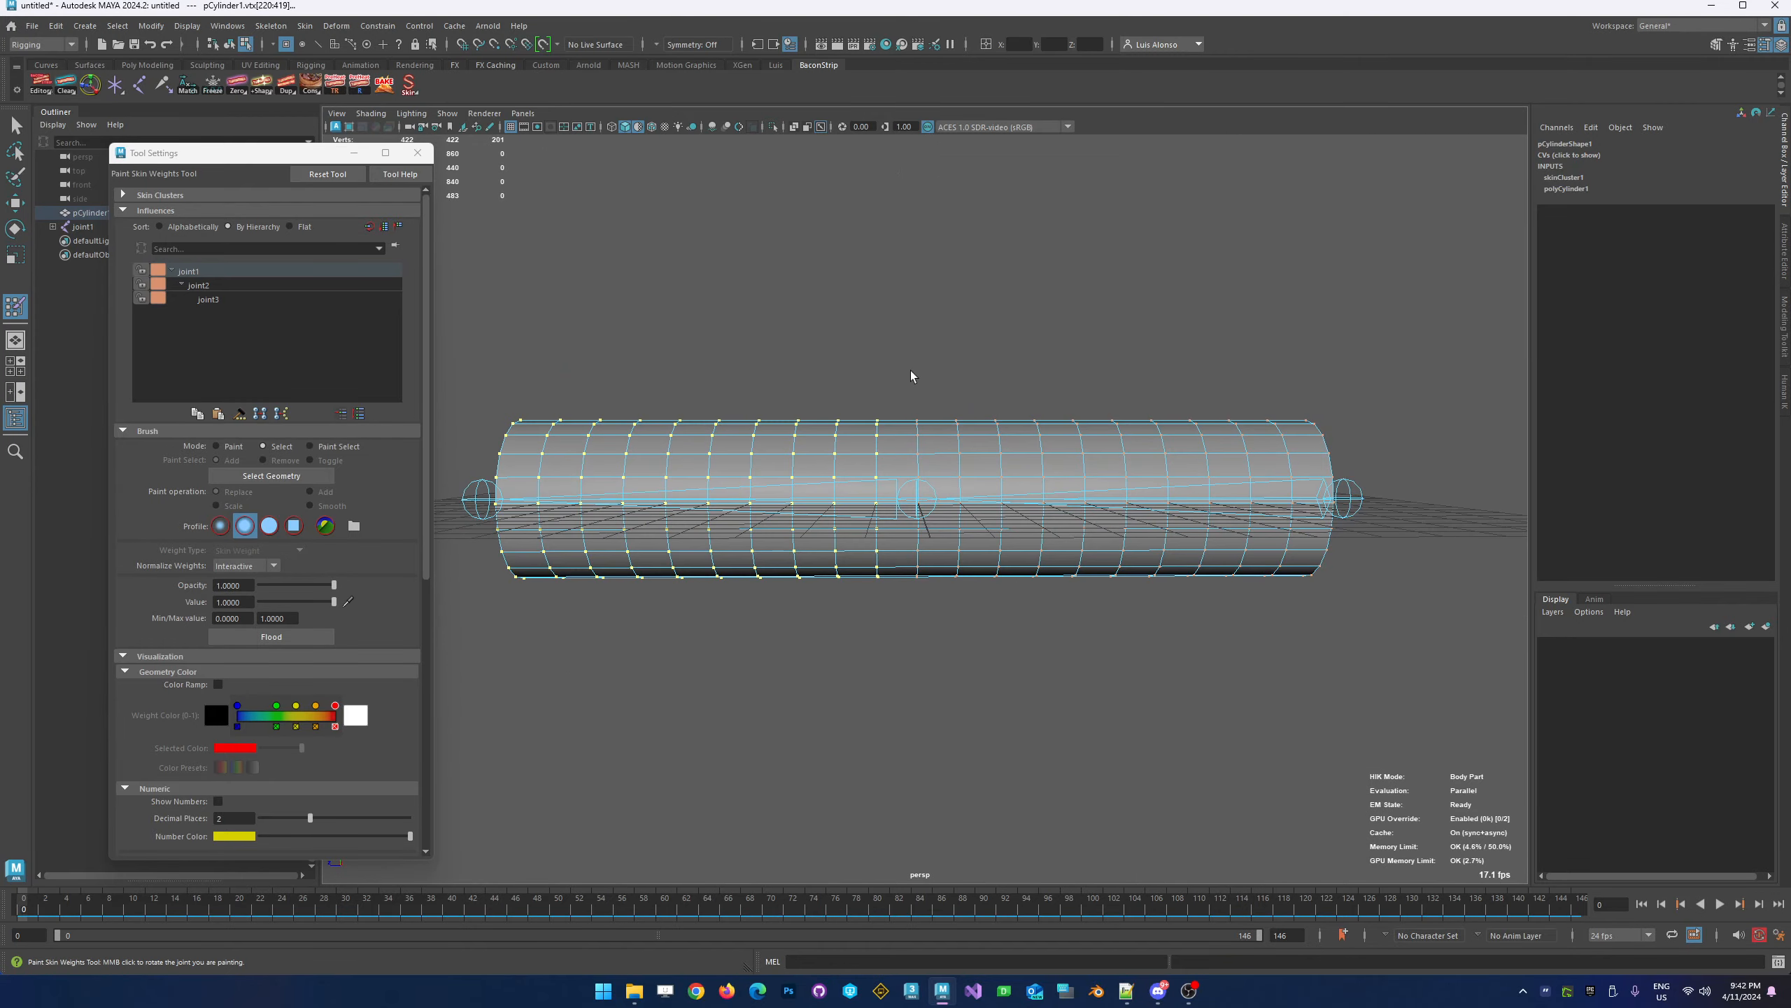
Flood the selected half's vertices with a joint2 weight of 1 and scrub the timeline to check the bend
left_click(232, 447)
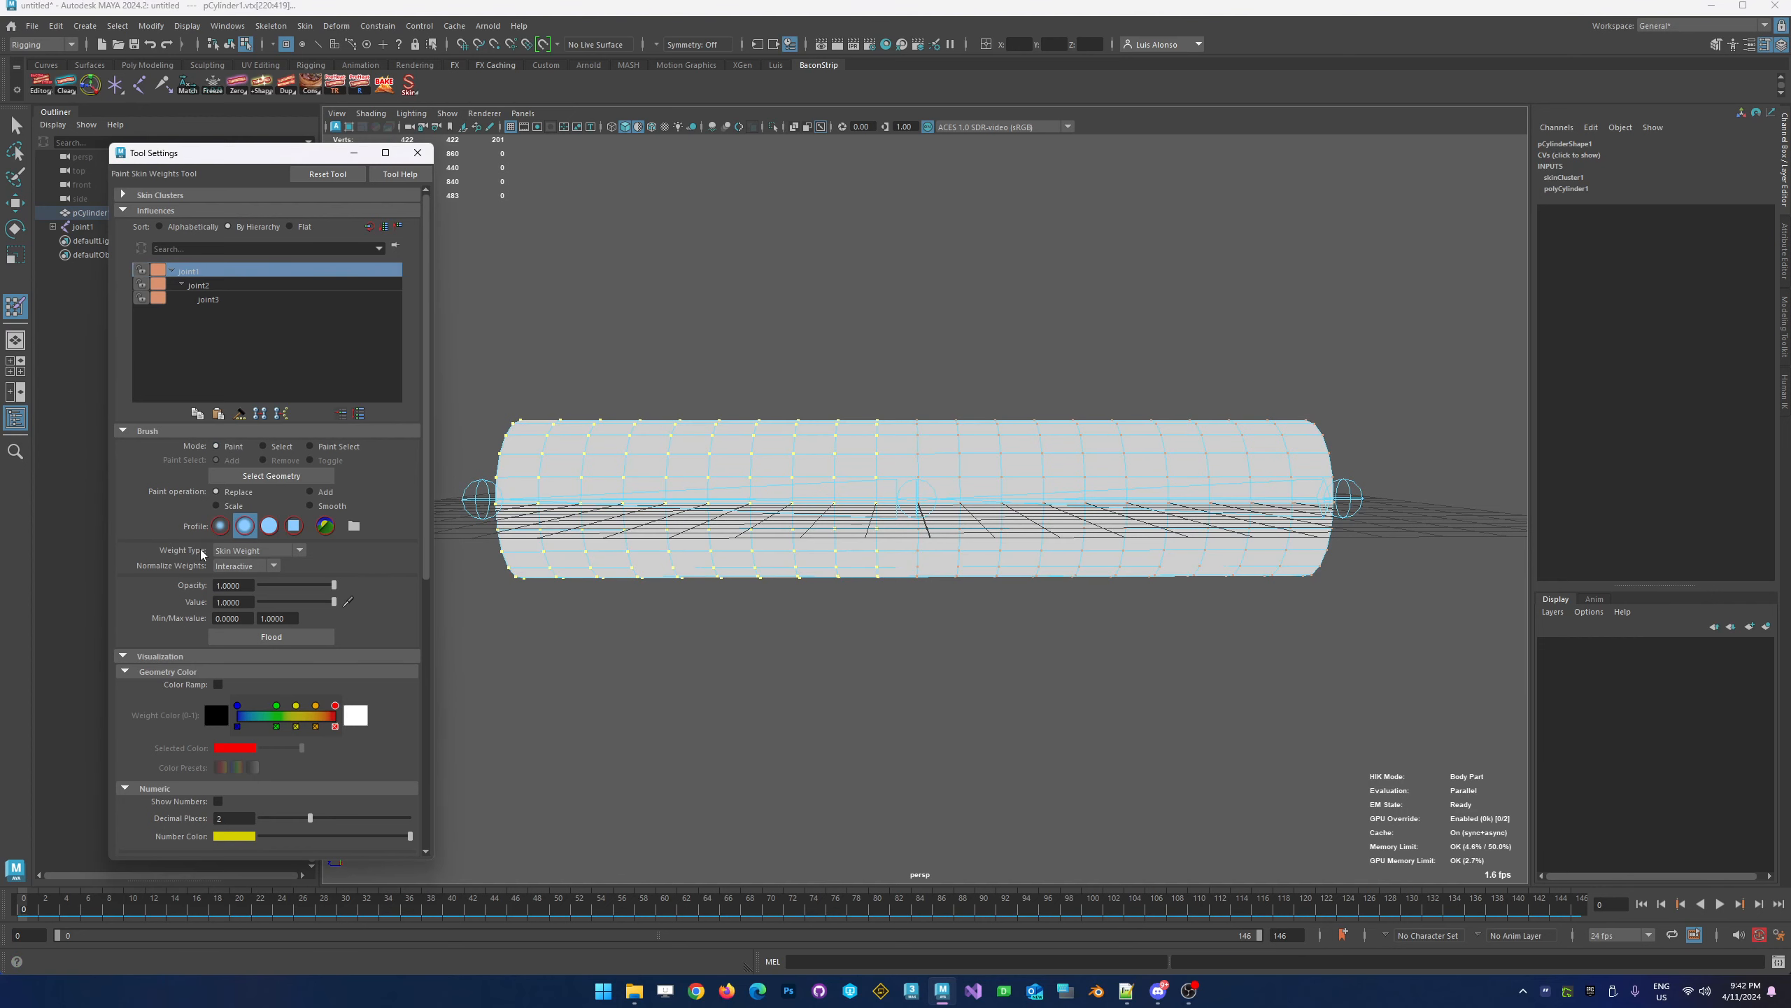
left_click(199, 285)
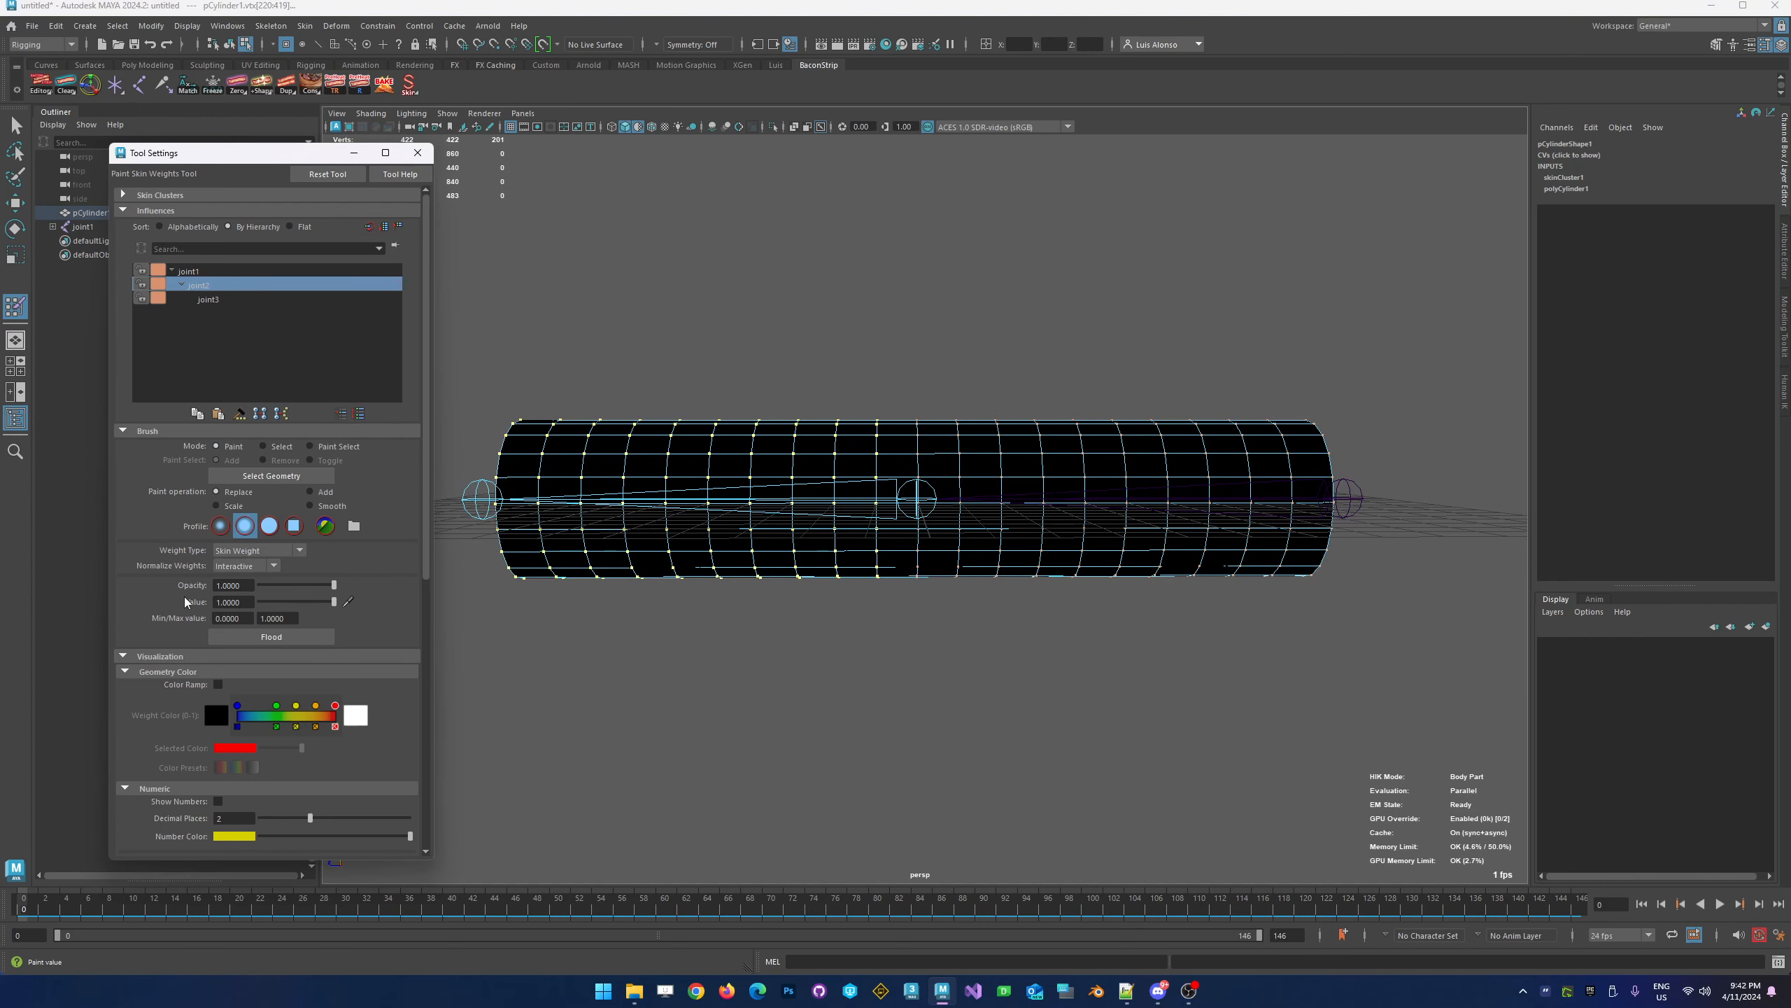
left_click(271, 637)
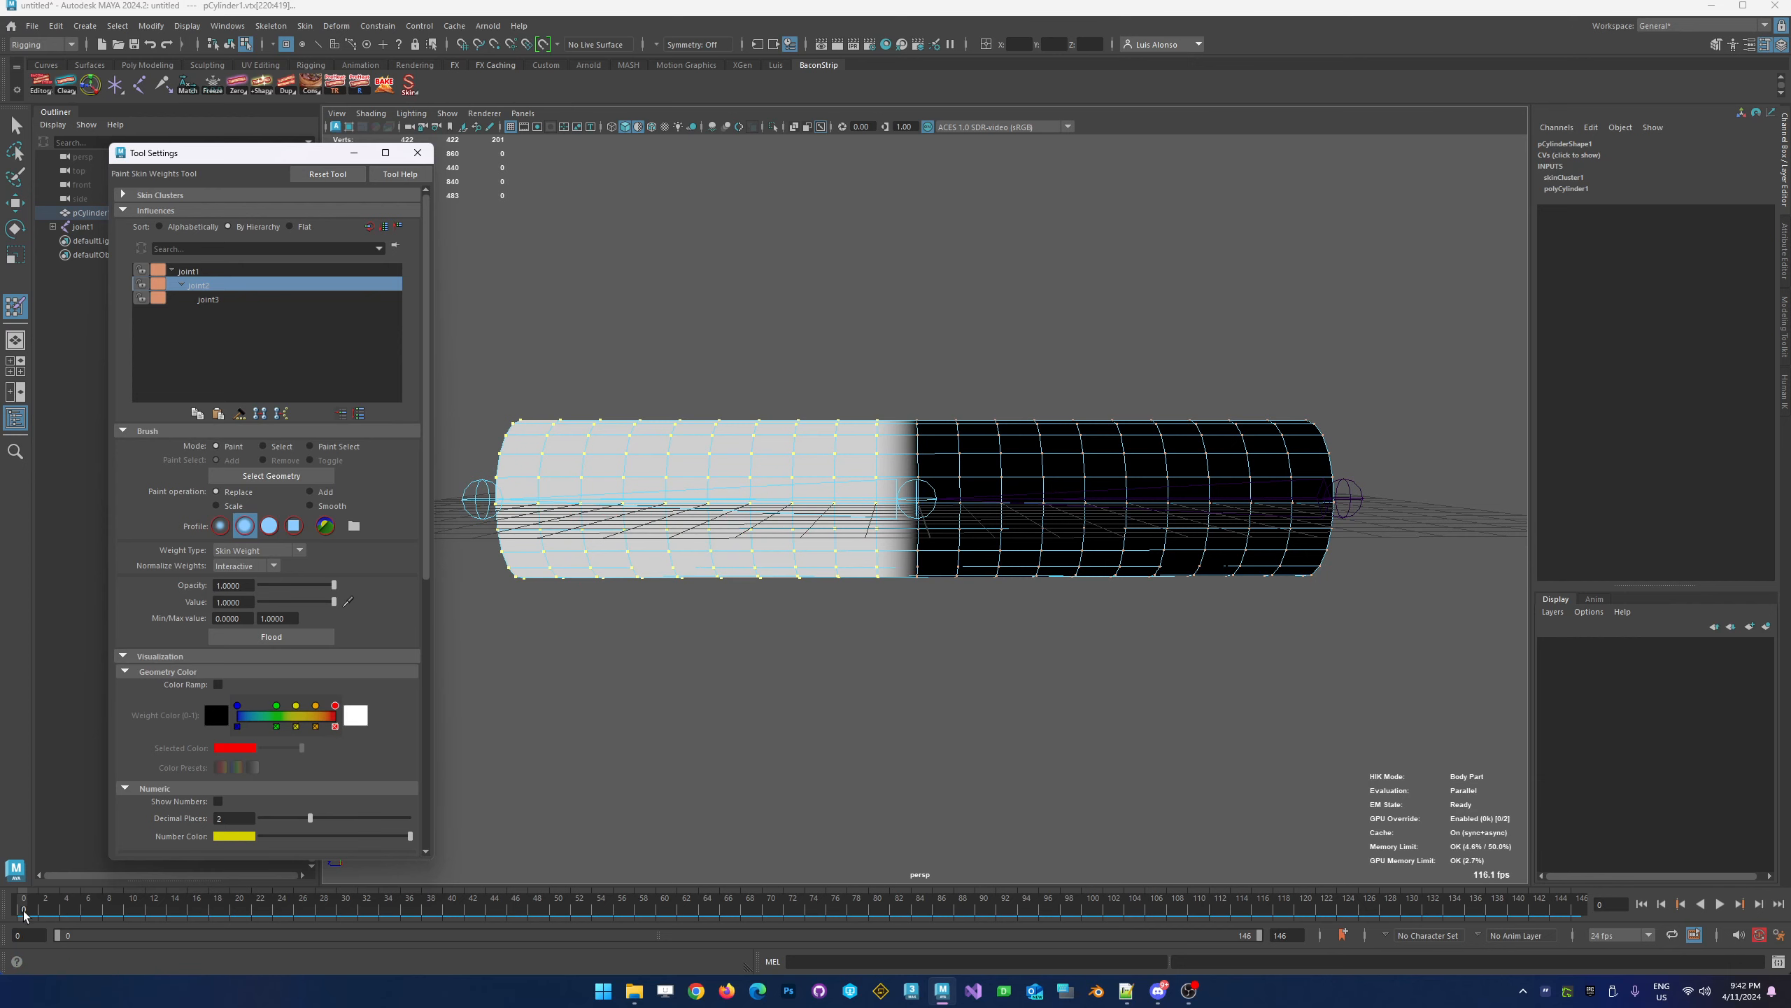
mouse_move(26, 914)
left_mouse_down()
mouse_move(384, 940)
mouse_move(26, 917)
left_mouse_up()
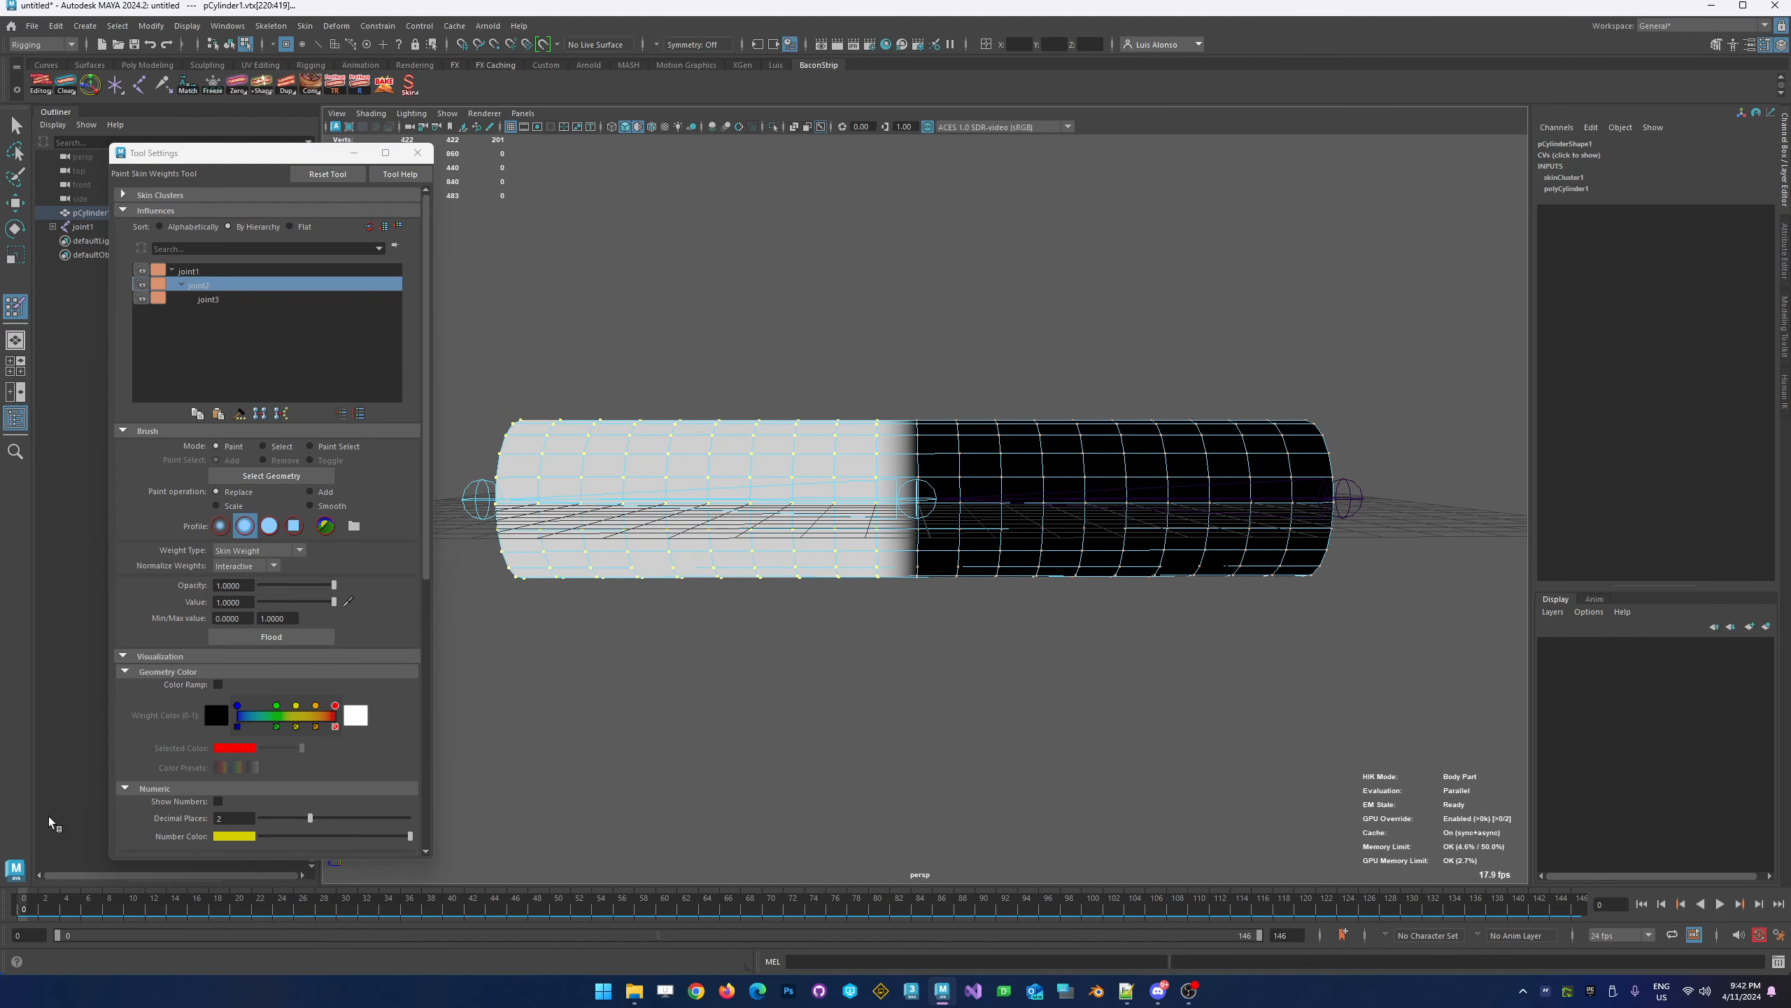
Replace the selection with only the ring of vertices around the cylinder's middle joint
left_click(281, 448)
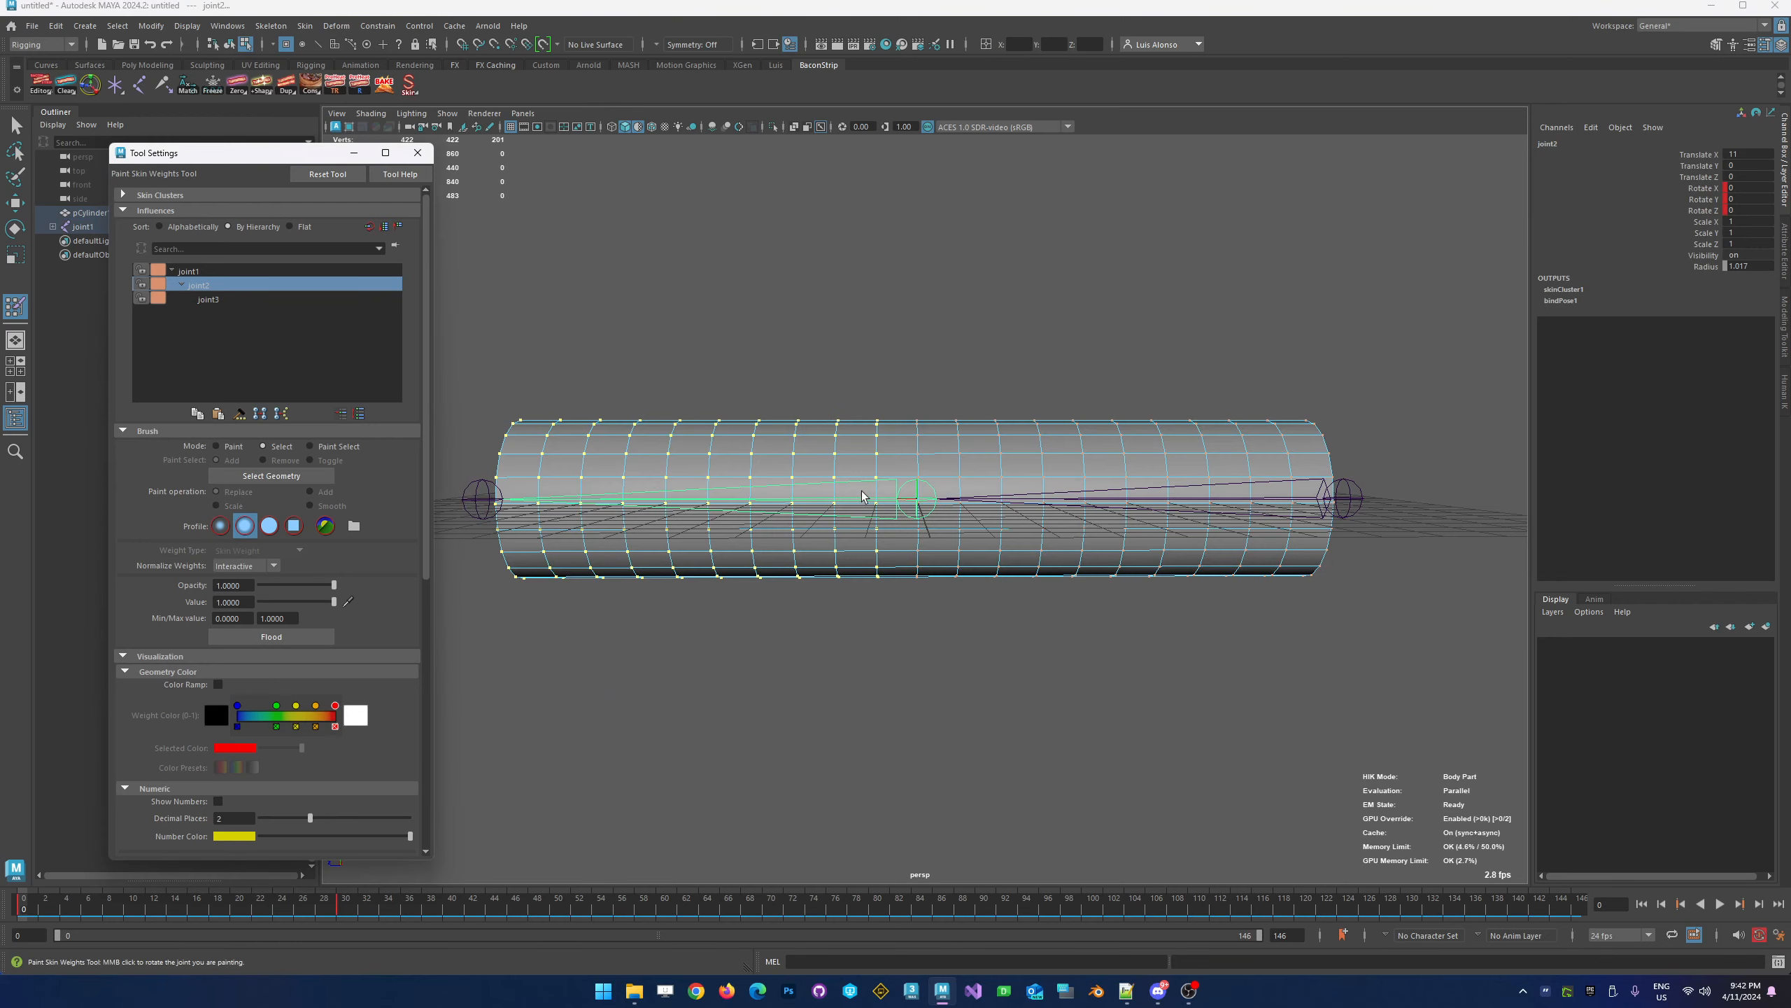
left_click(976, 397)
left_click_drag(927, 406, 846, 392, "alt")
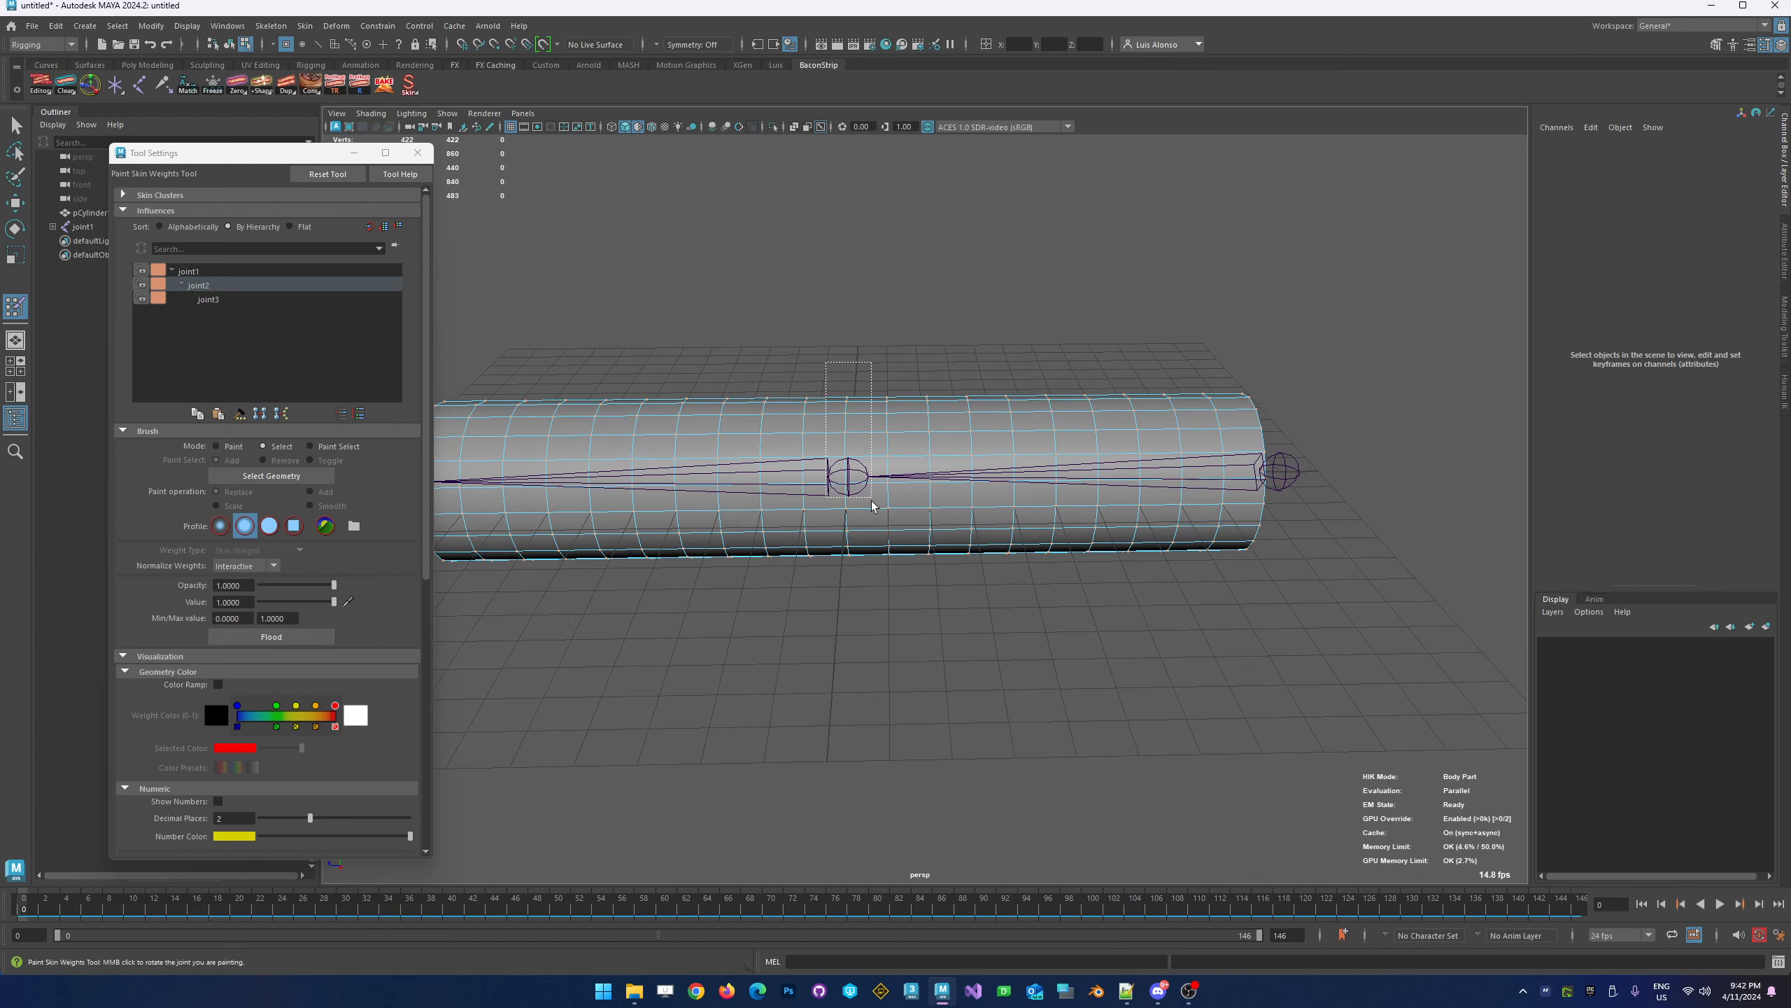
left_click_drag(871, 501, 872, 568)
left_click_drag(790, 707, 793, 686, "alt")
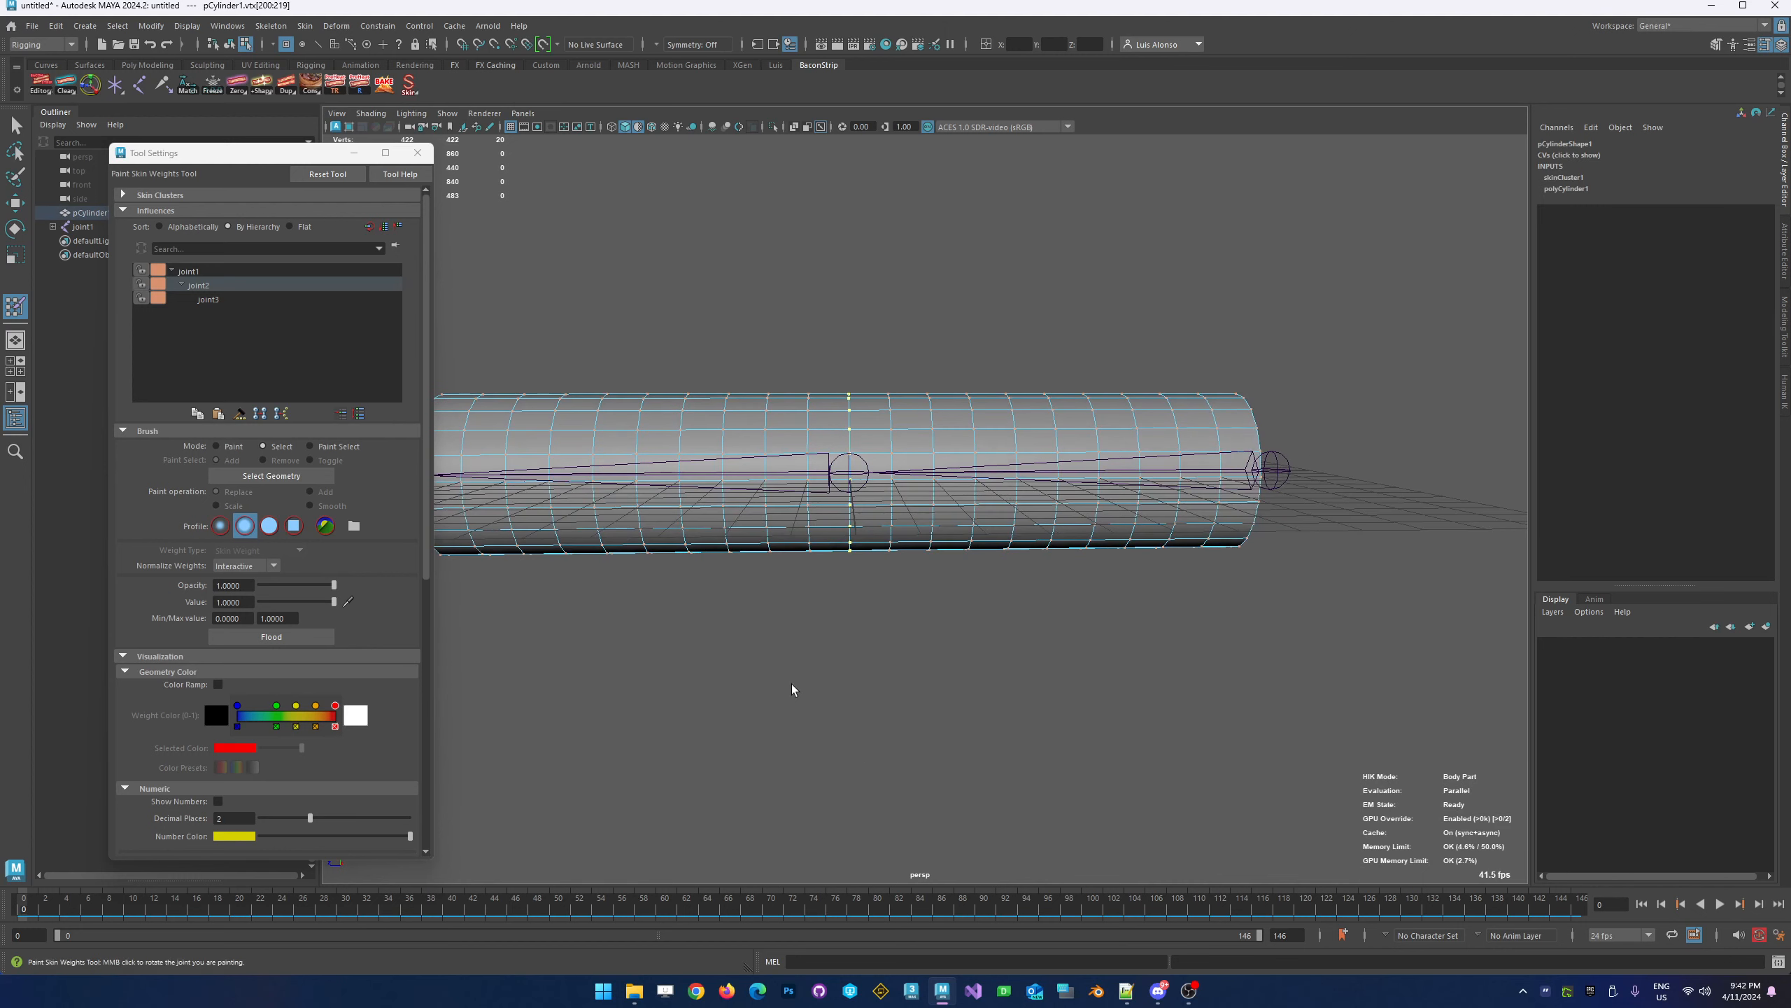
Set the paint value to 0.5 and flood the middle vertex ring for joint1 to split its weight with joint2
left_click(216, 446)
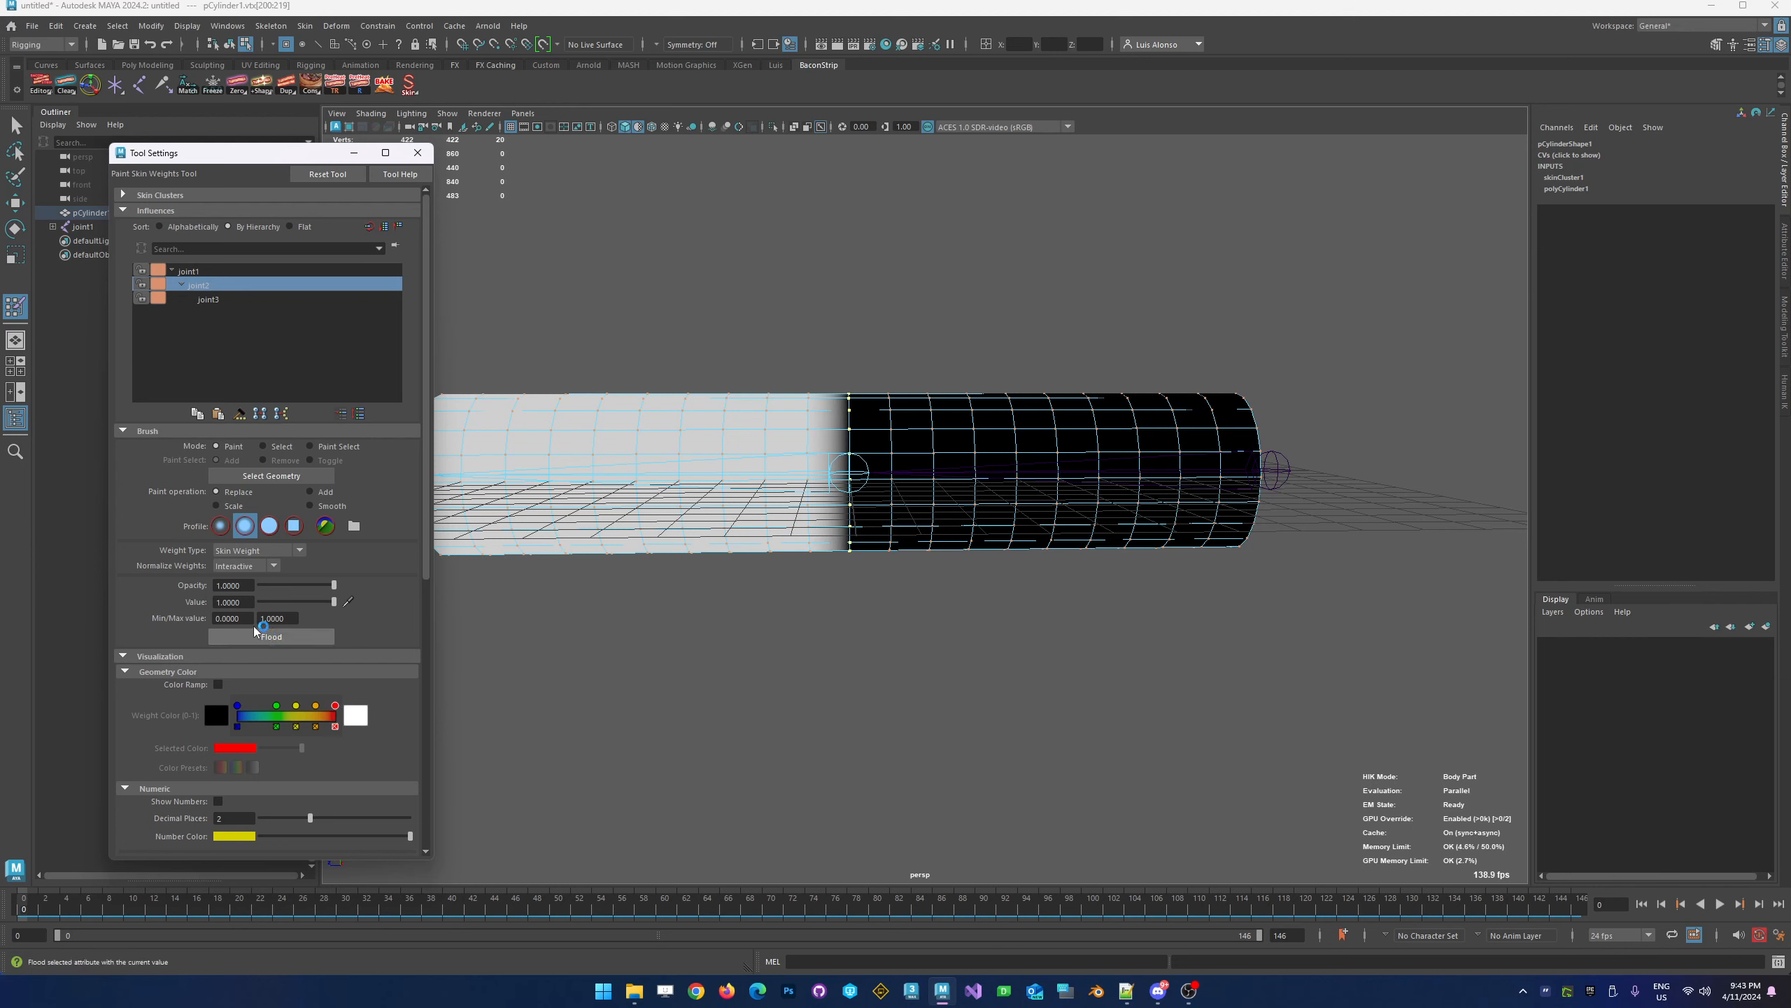
left_click(236, 601)
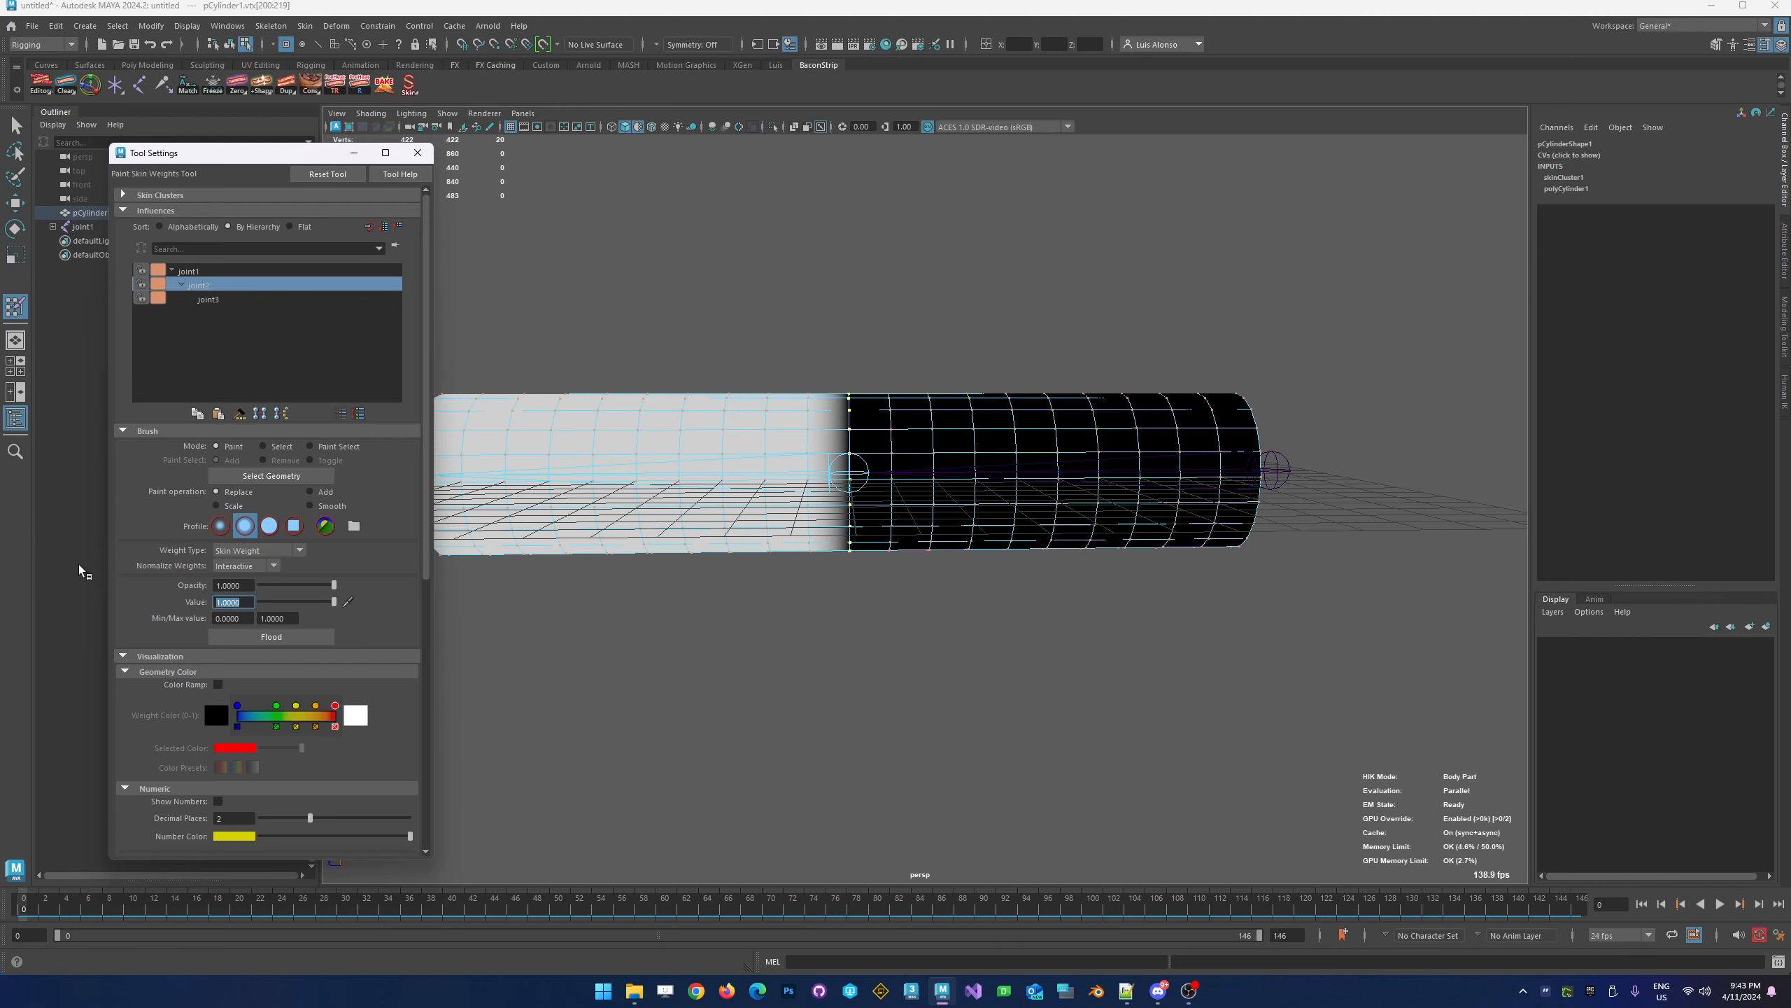
type(".5")
left_click(285, 638)
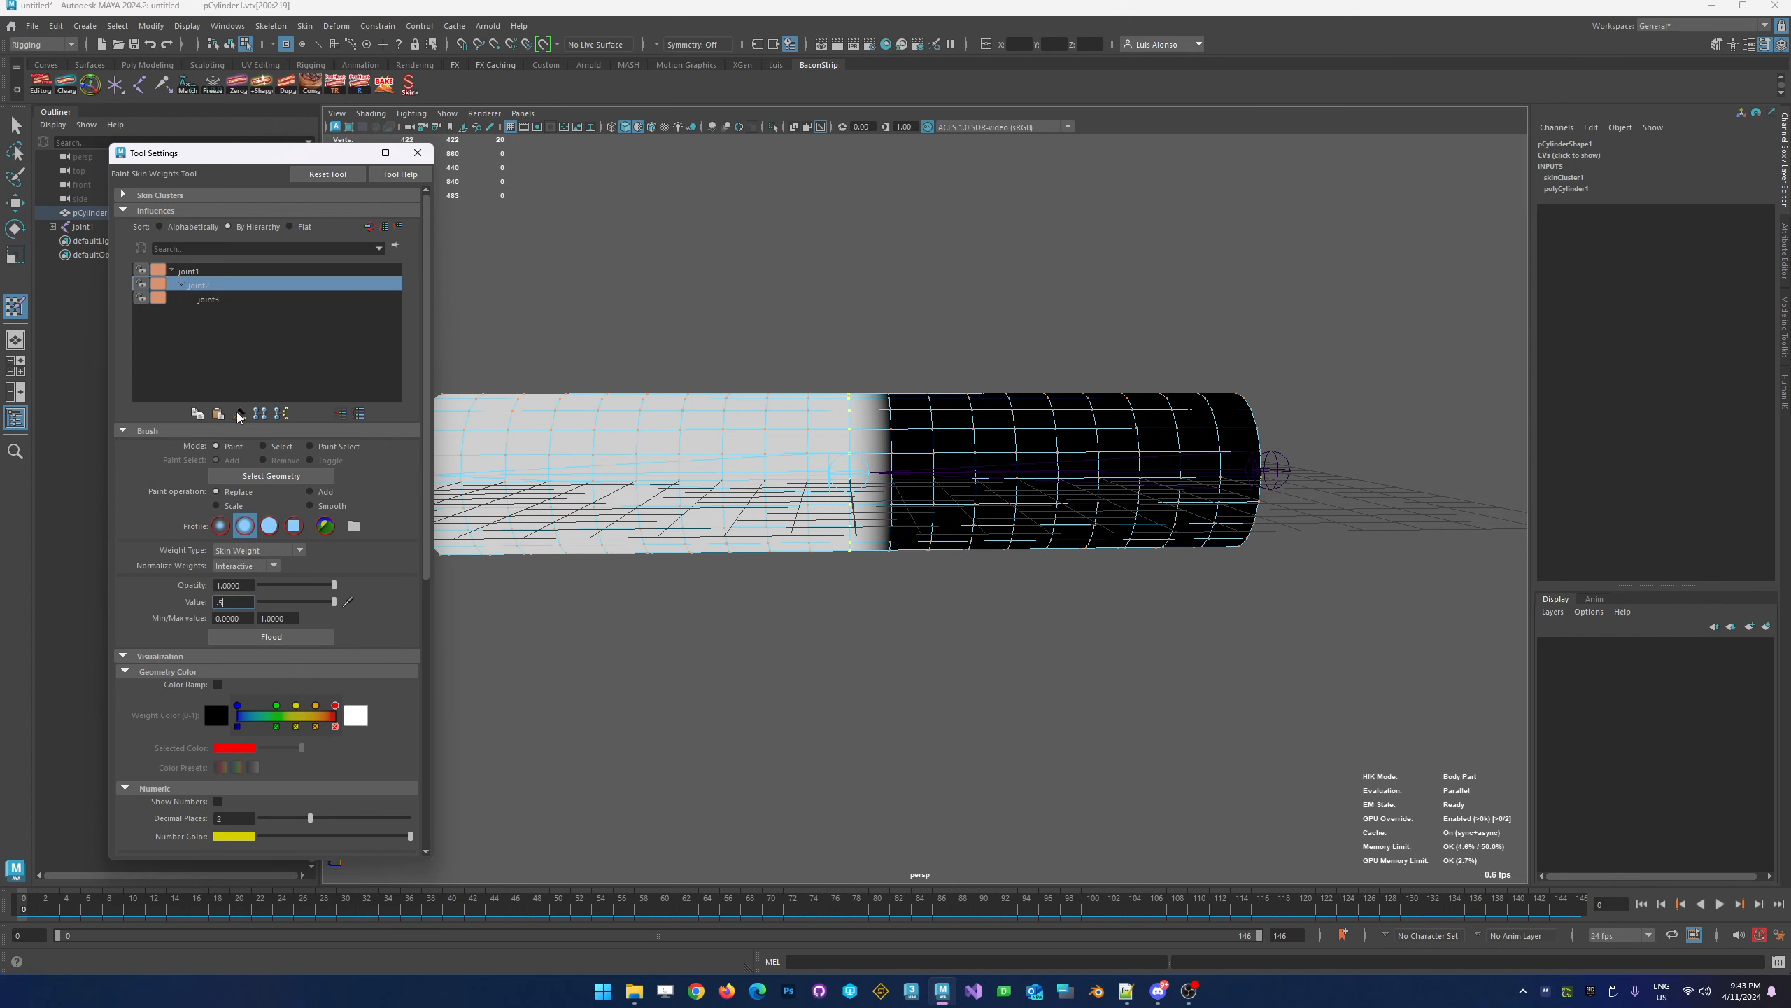
left_click(201, 270)
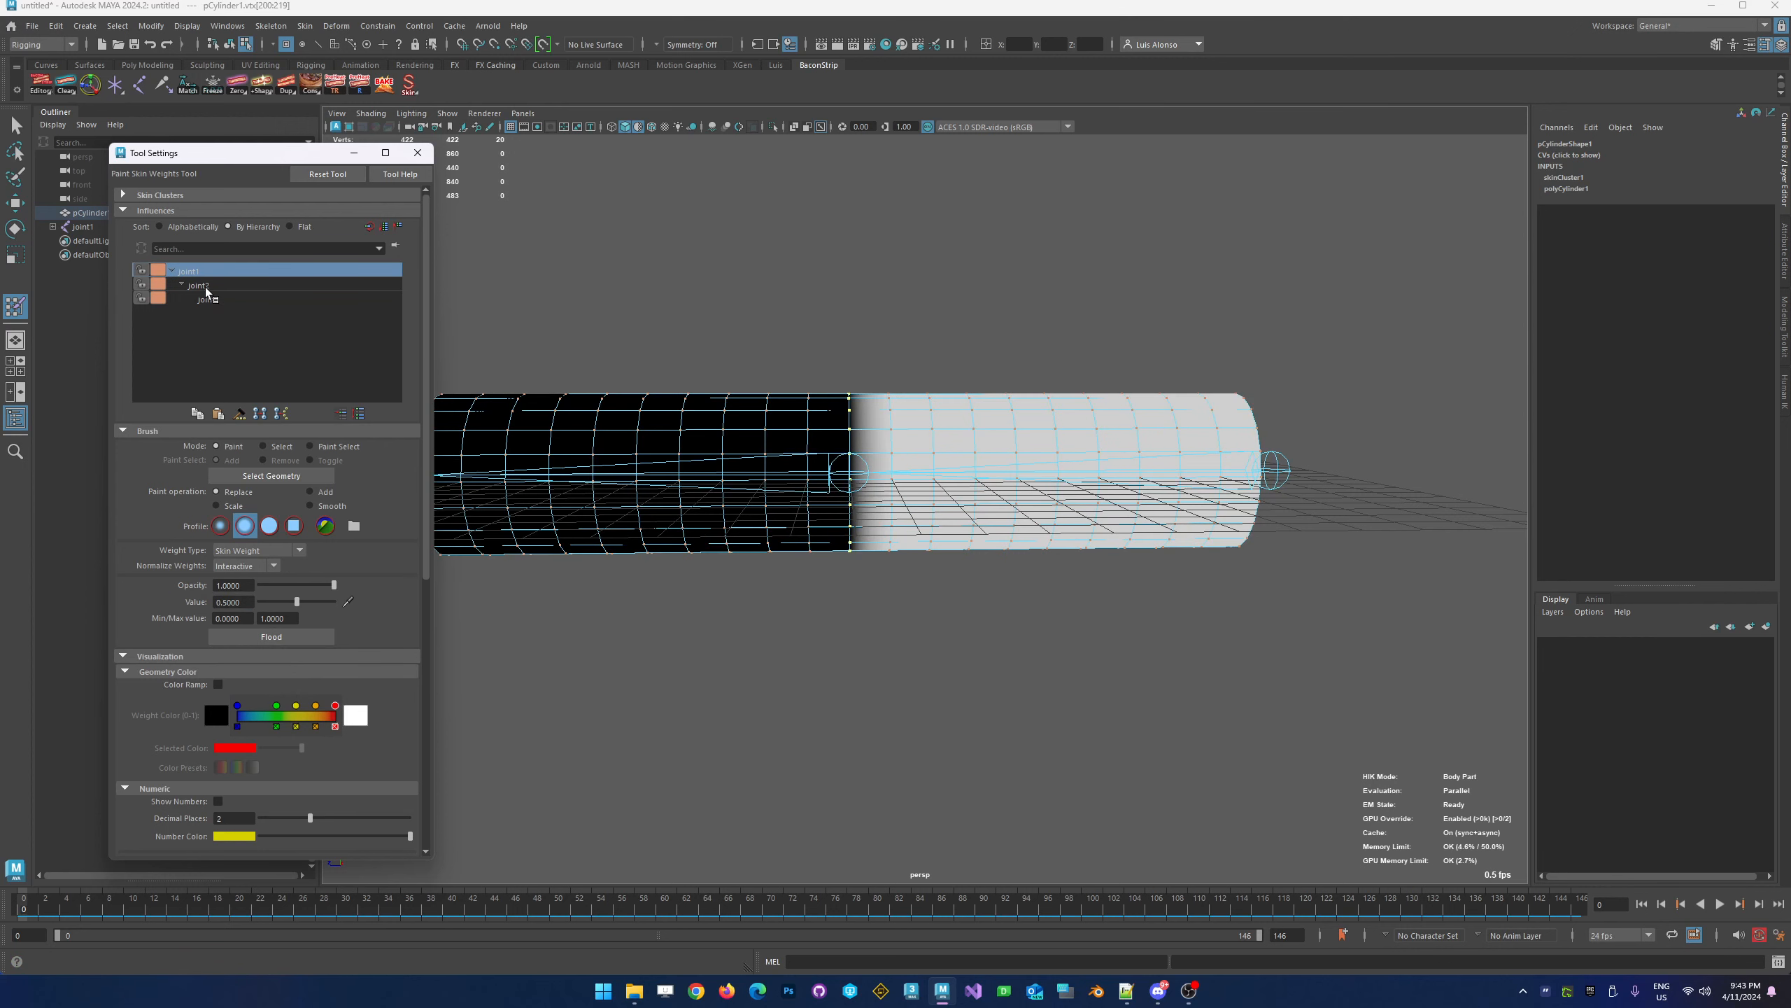
left_click(272, 637)
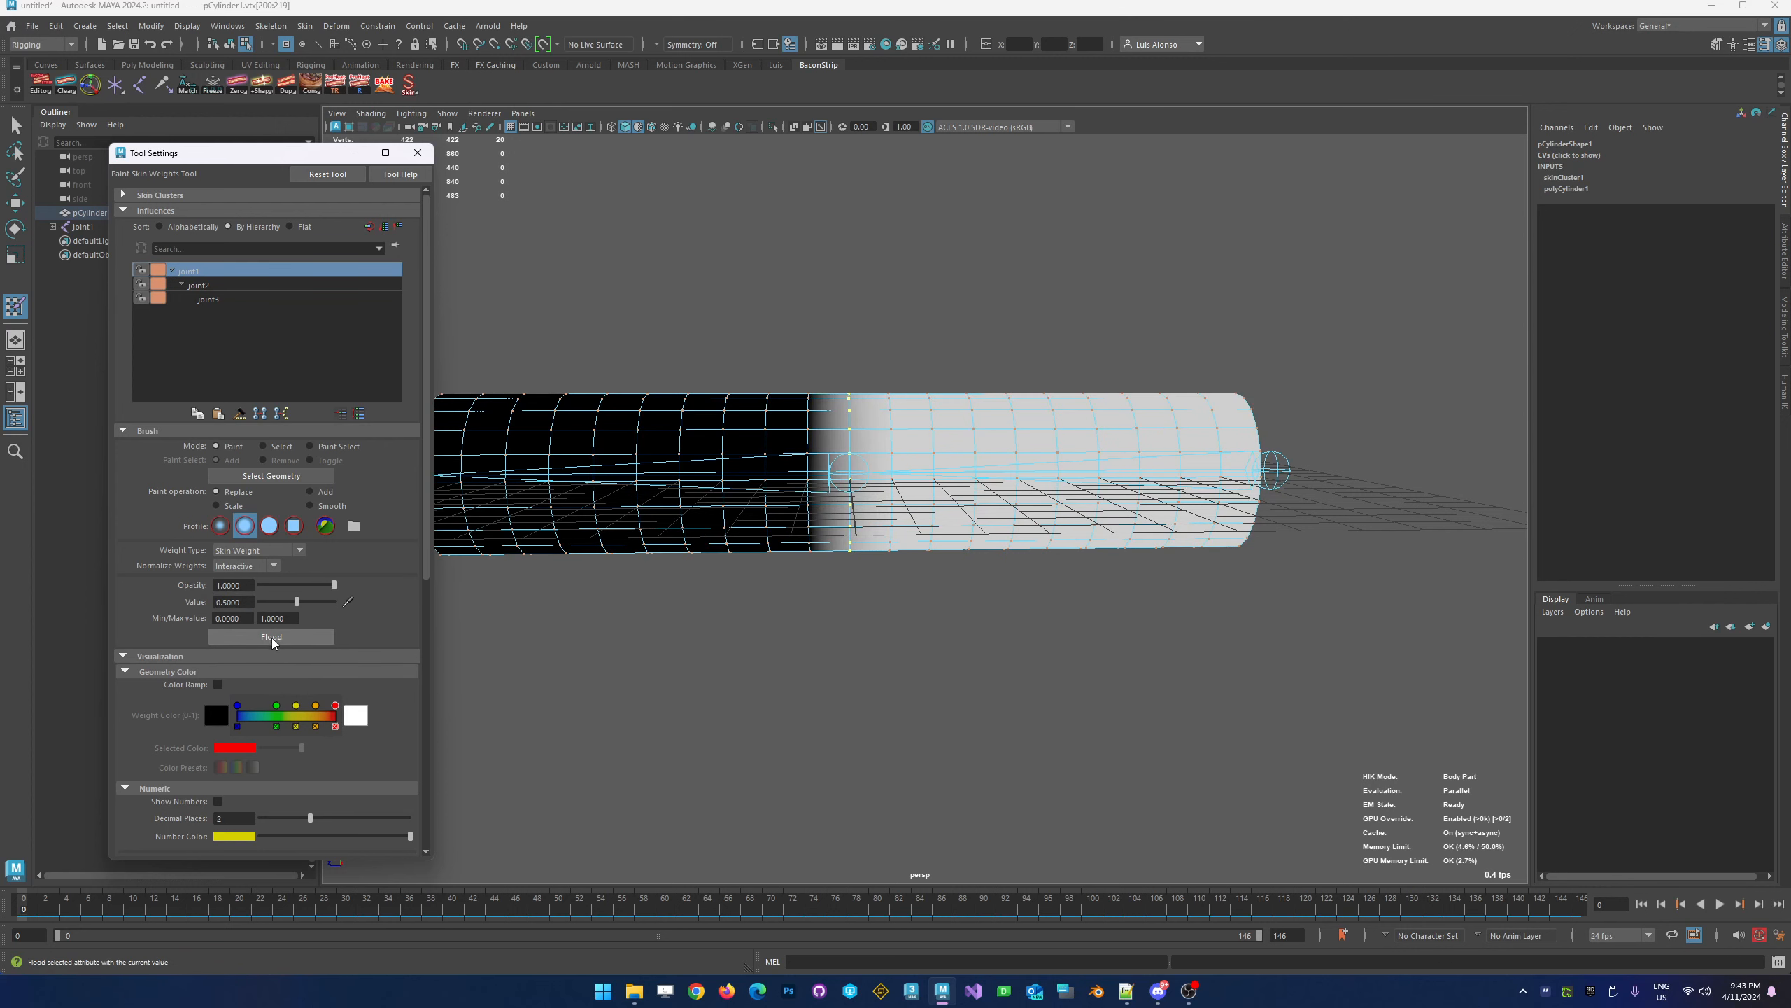
Compare the joint1 and joint2 weights on the middle ring and scrub between frames 0 and 29 to examine the bend
left_click(199, 285)
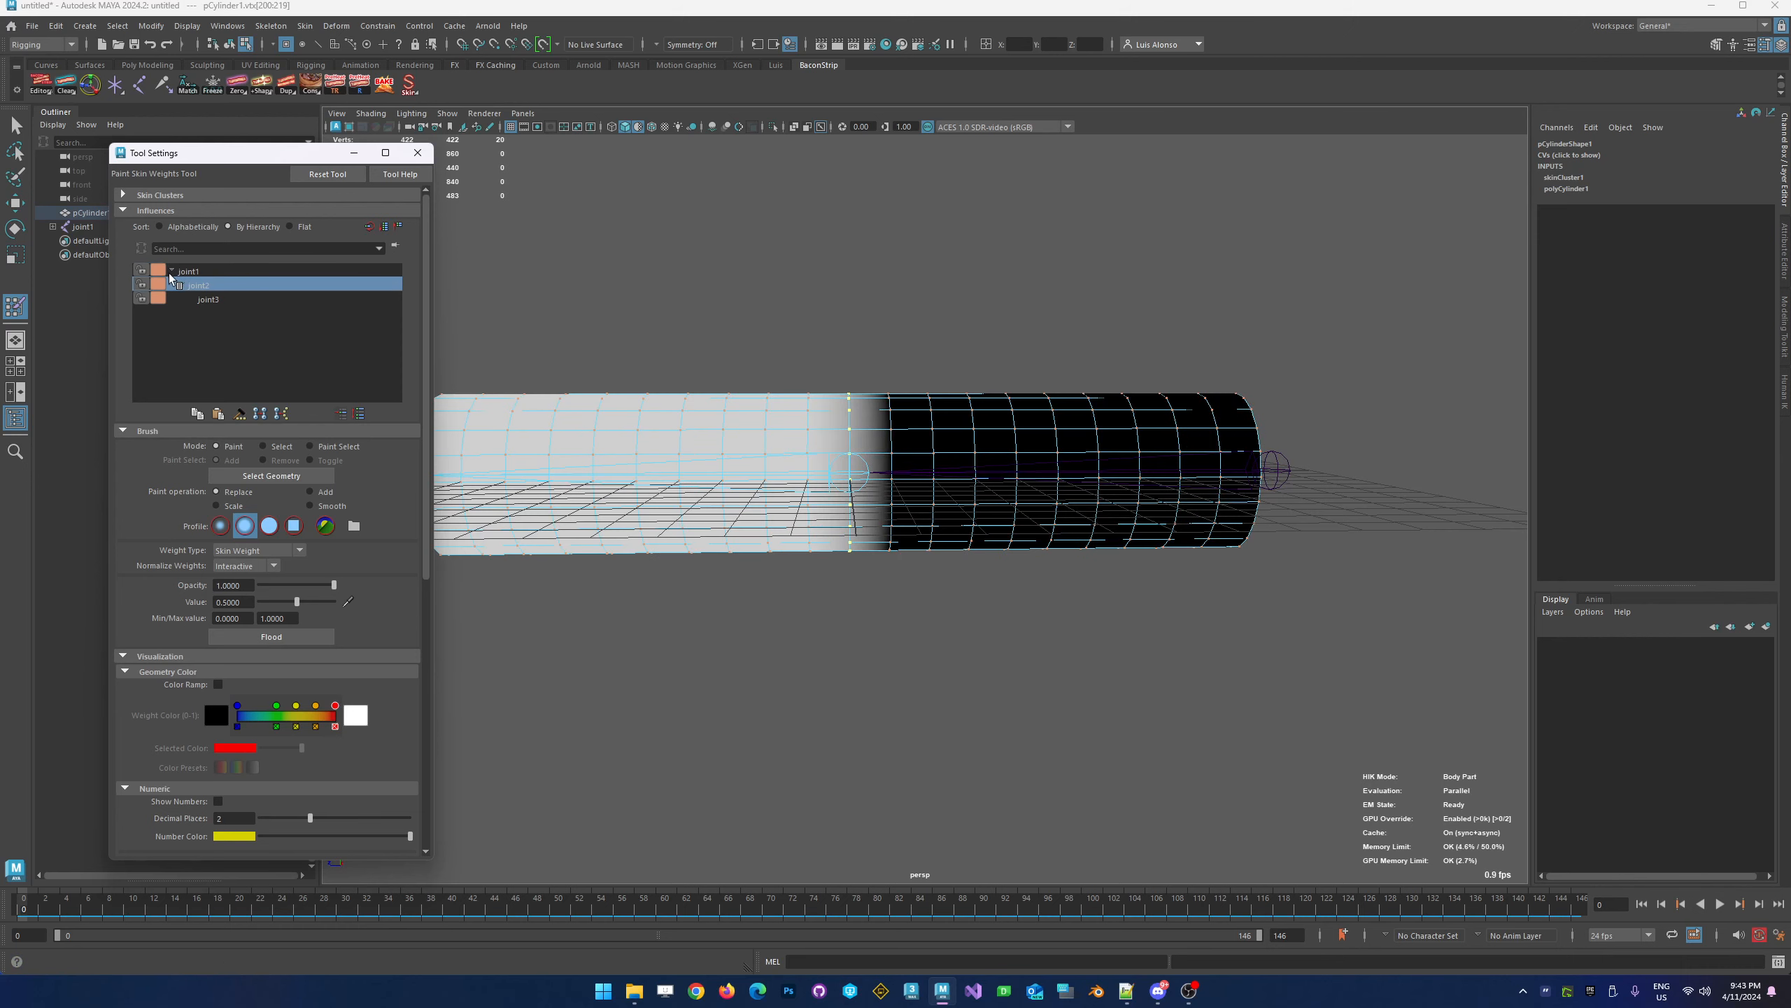
left_click(200, 271)
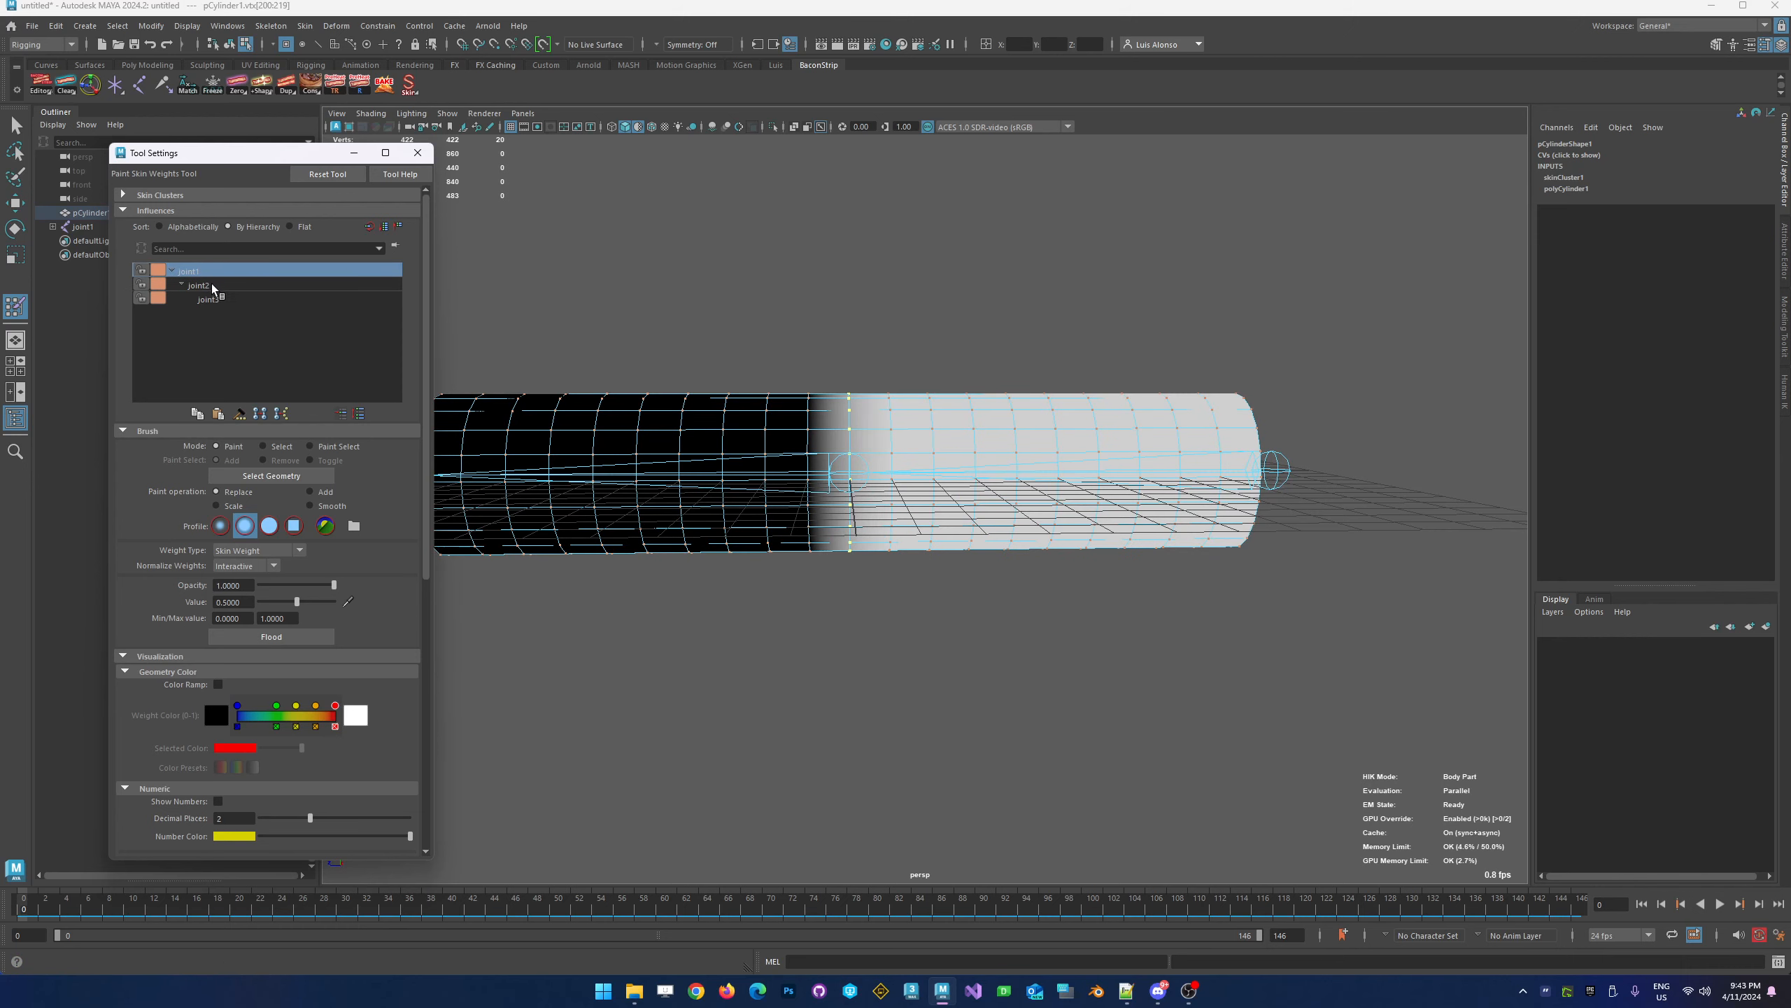
left_click(199, 284)
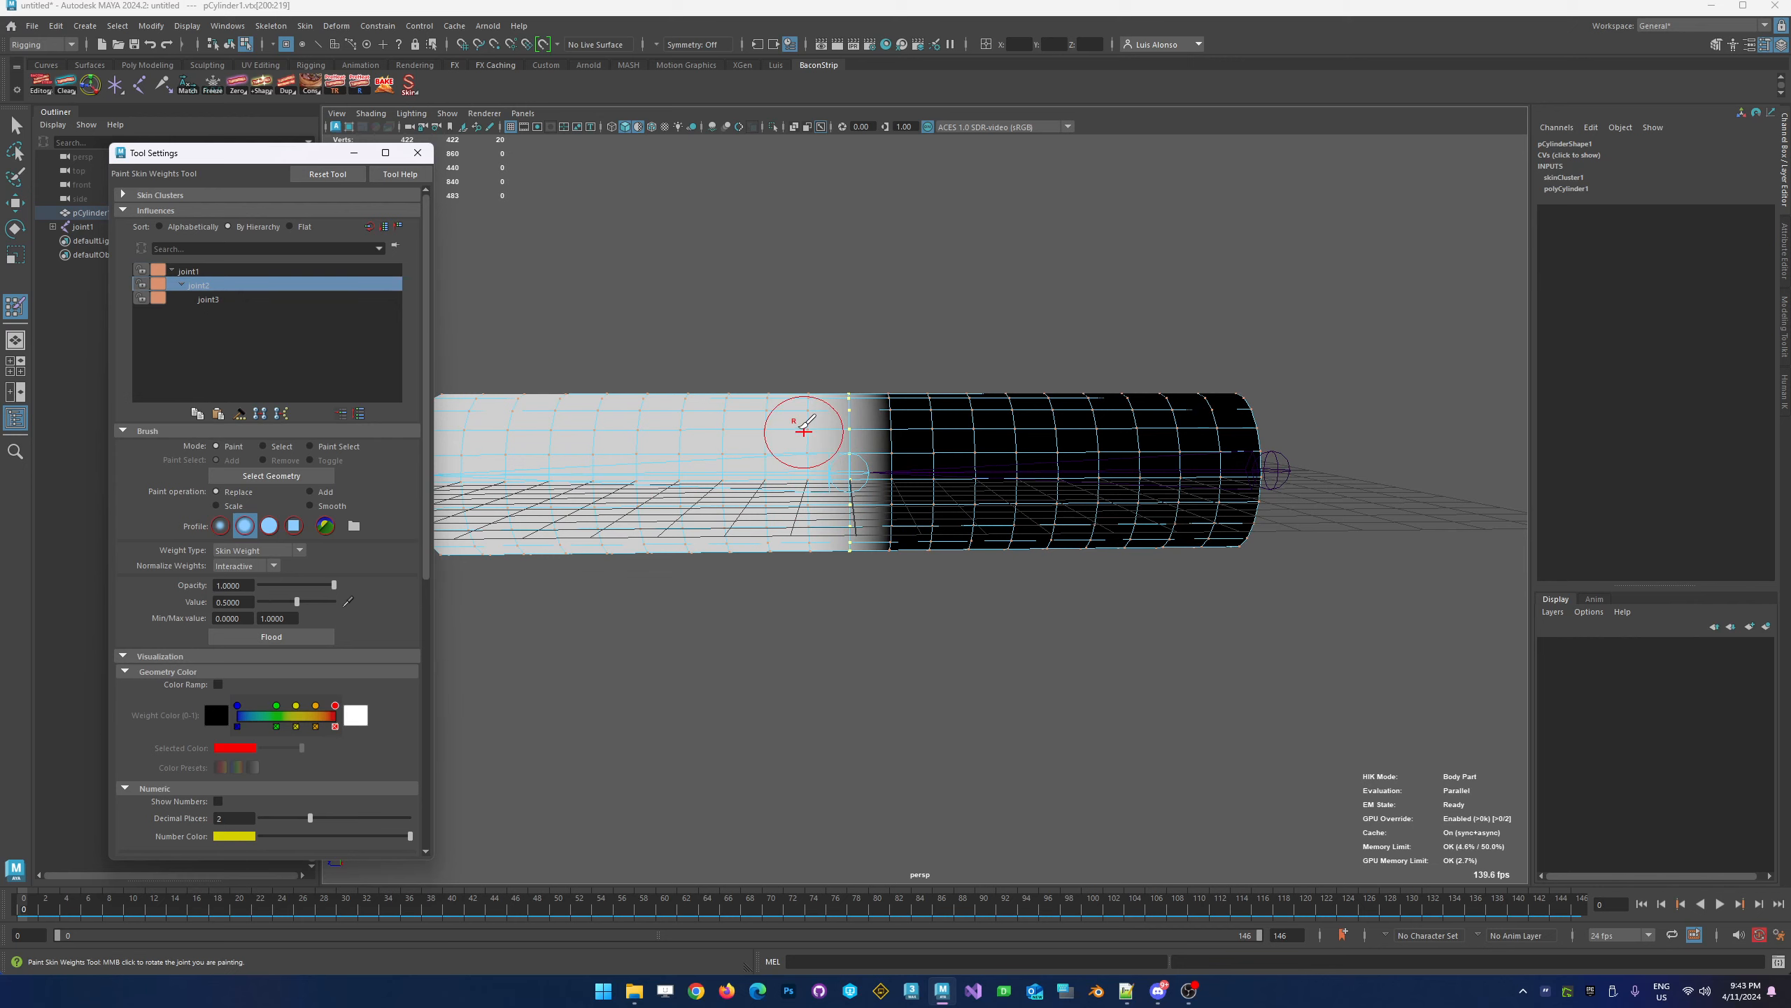
left_click_drag(23, 909, 335, 898)
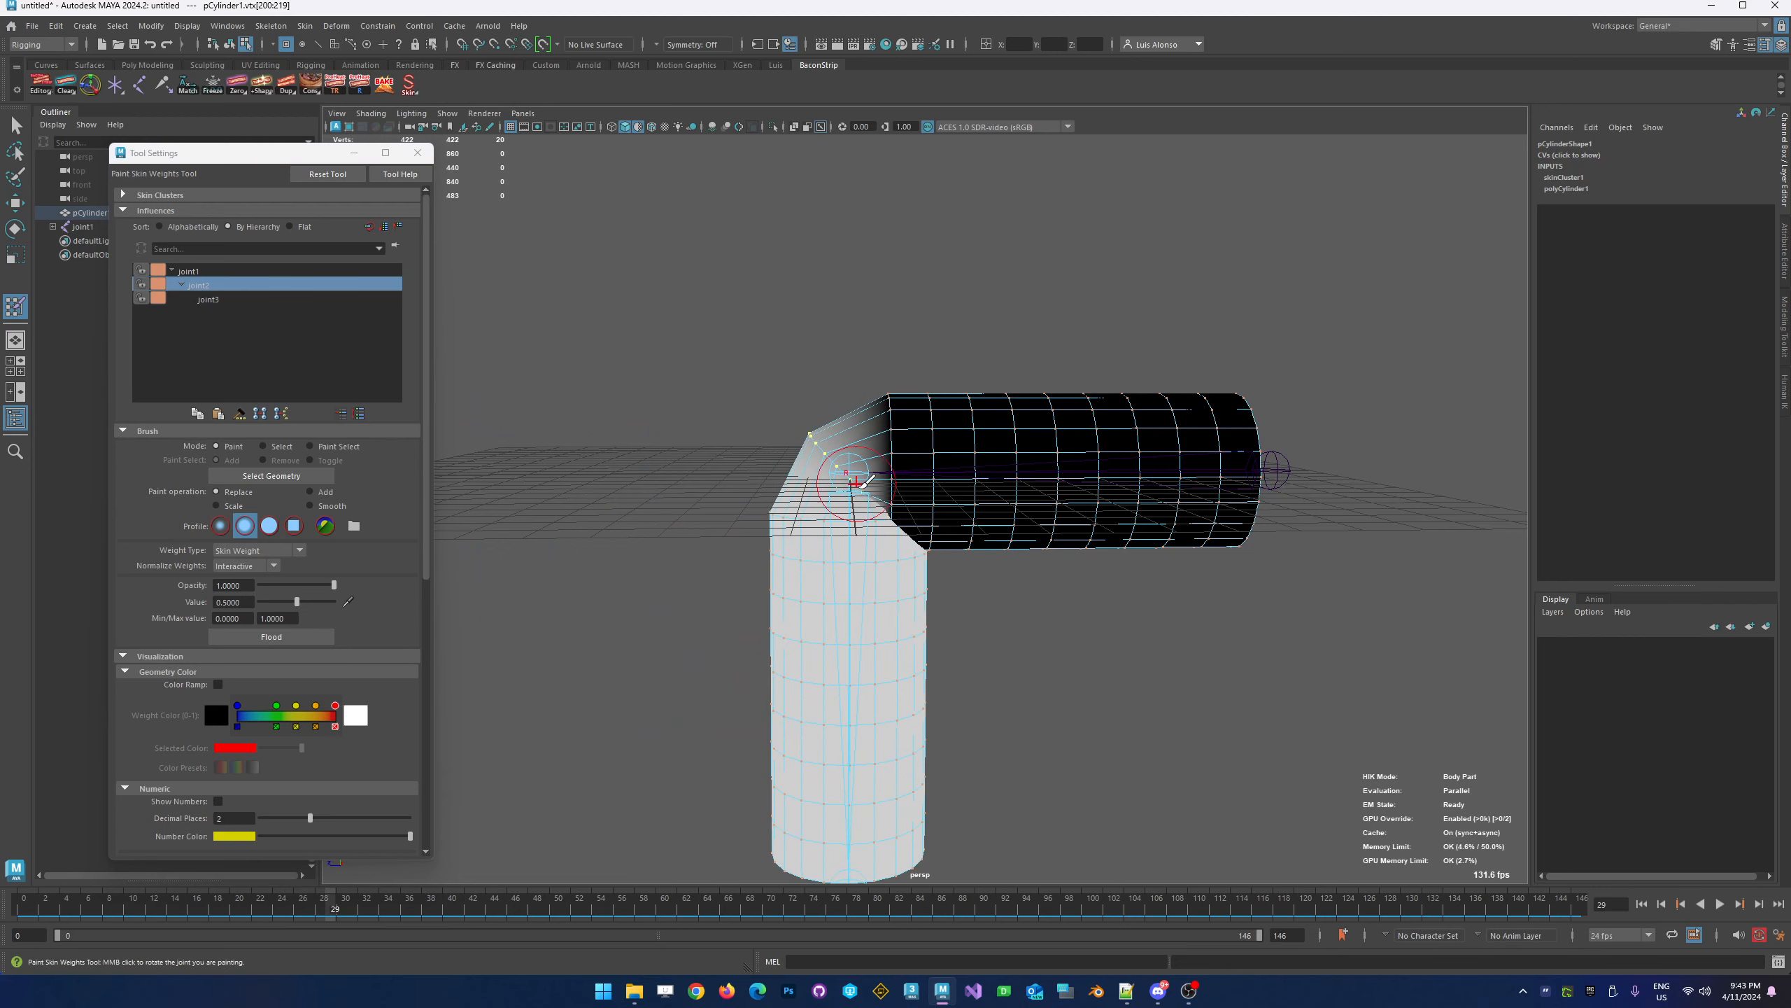
left_click(197, 270)
left_click(201, 285)
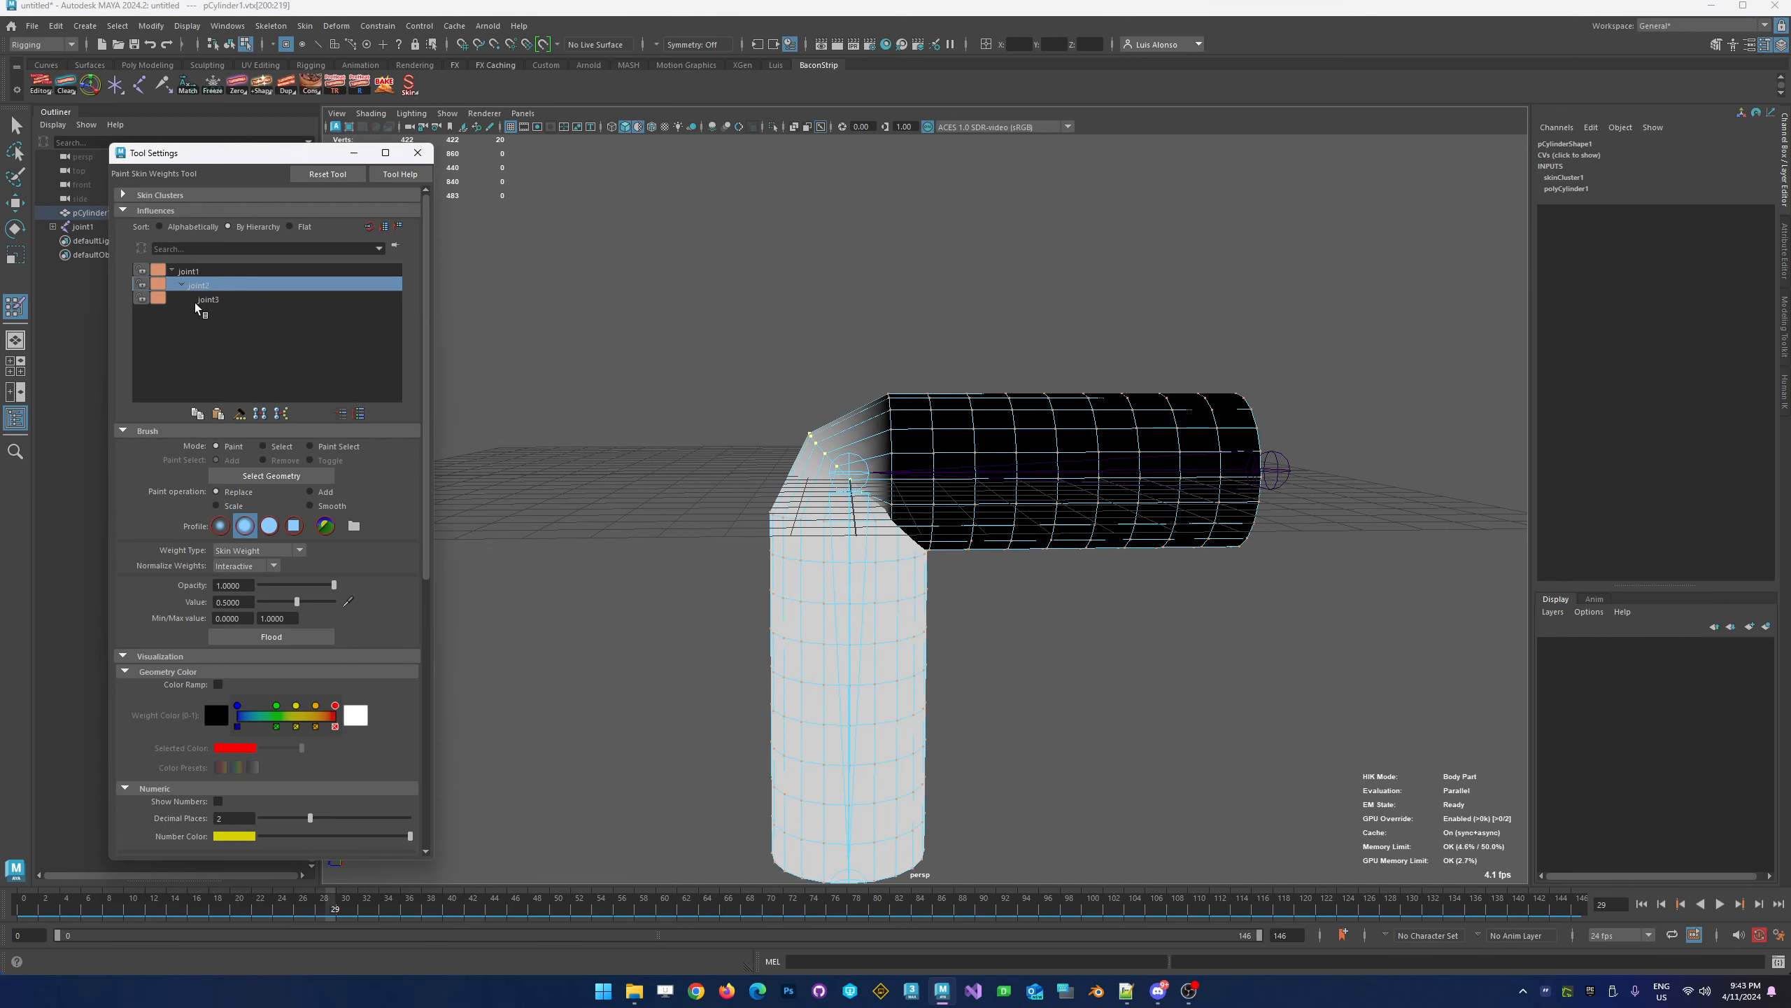
left_click_drag(338, 909, 21, 906)
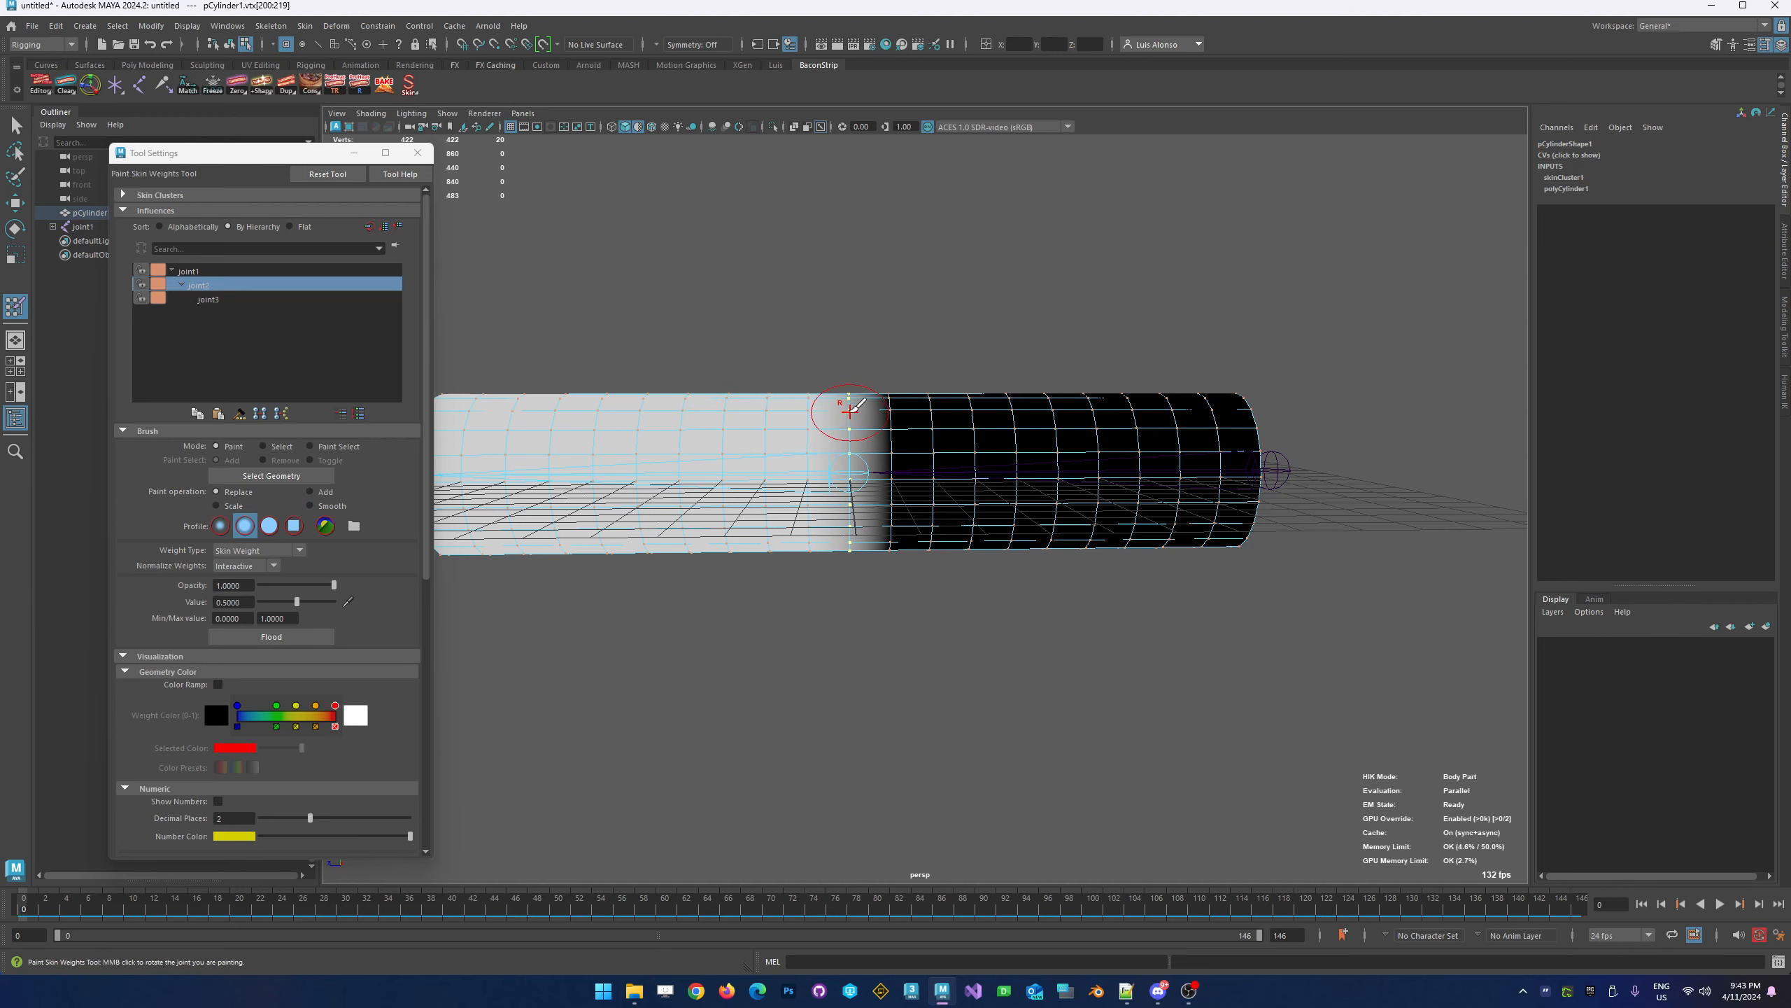
Recheck the bend, grow the middle-ring selection by one loop on each side, and flood it once for joint2 with the Smooth operation
left_click_drag(60, 897, 375, 886)
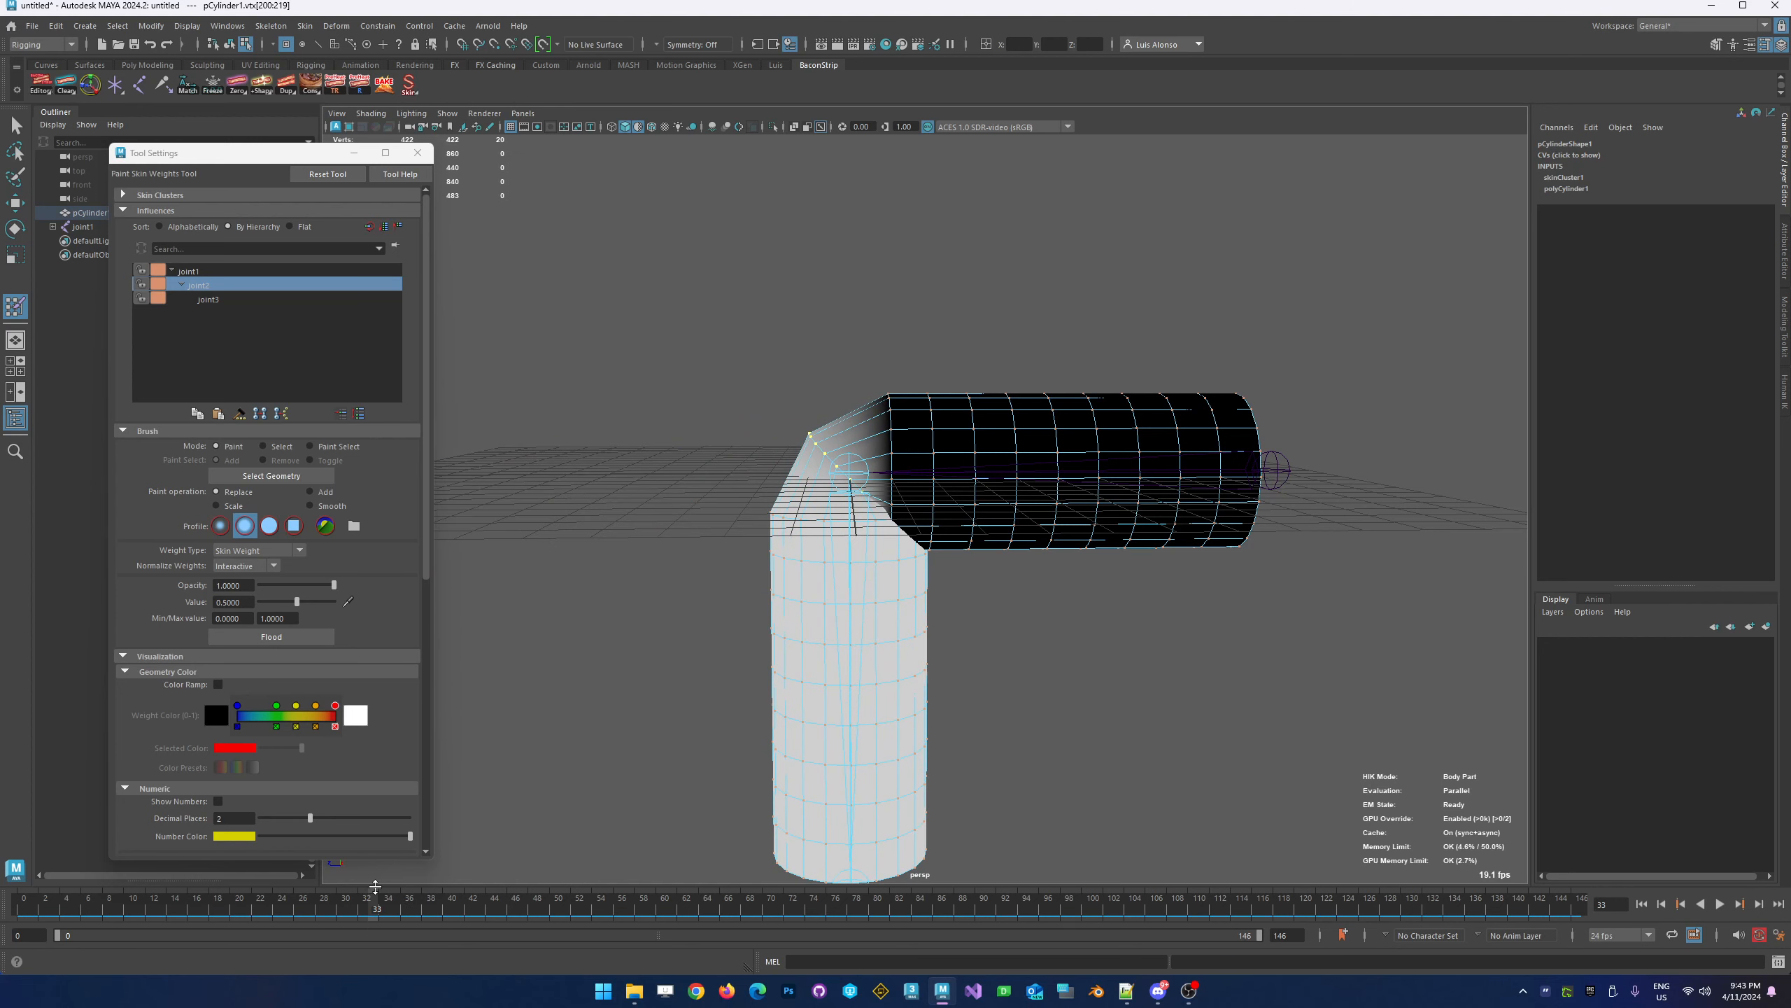
left_click_drag(51, 911, 20, 909)
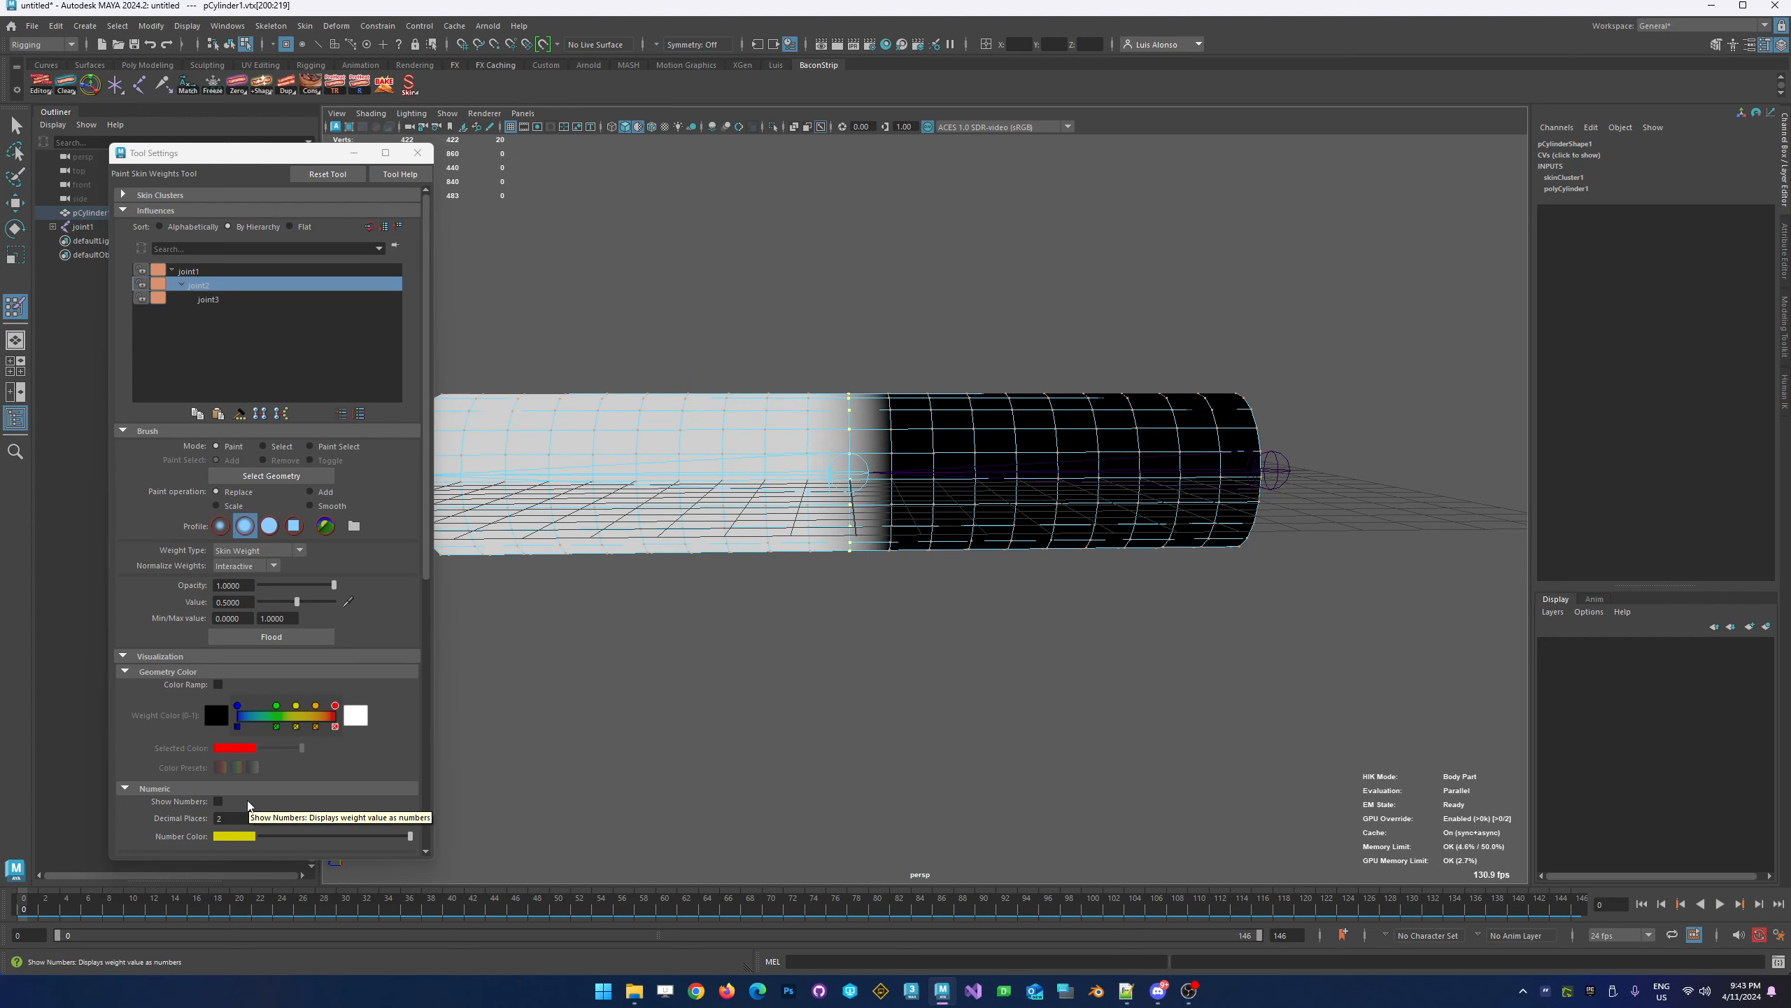
key("shift+period")
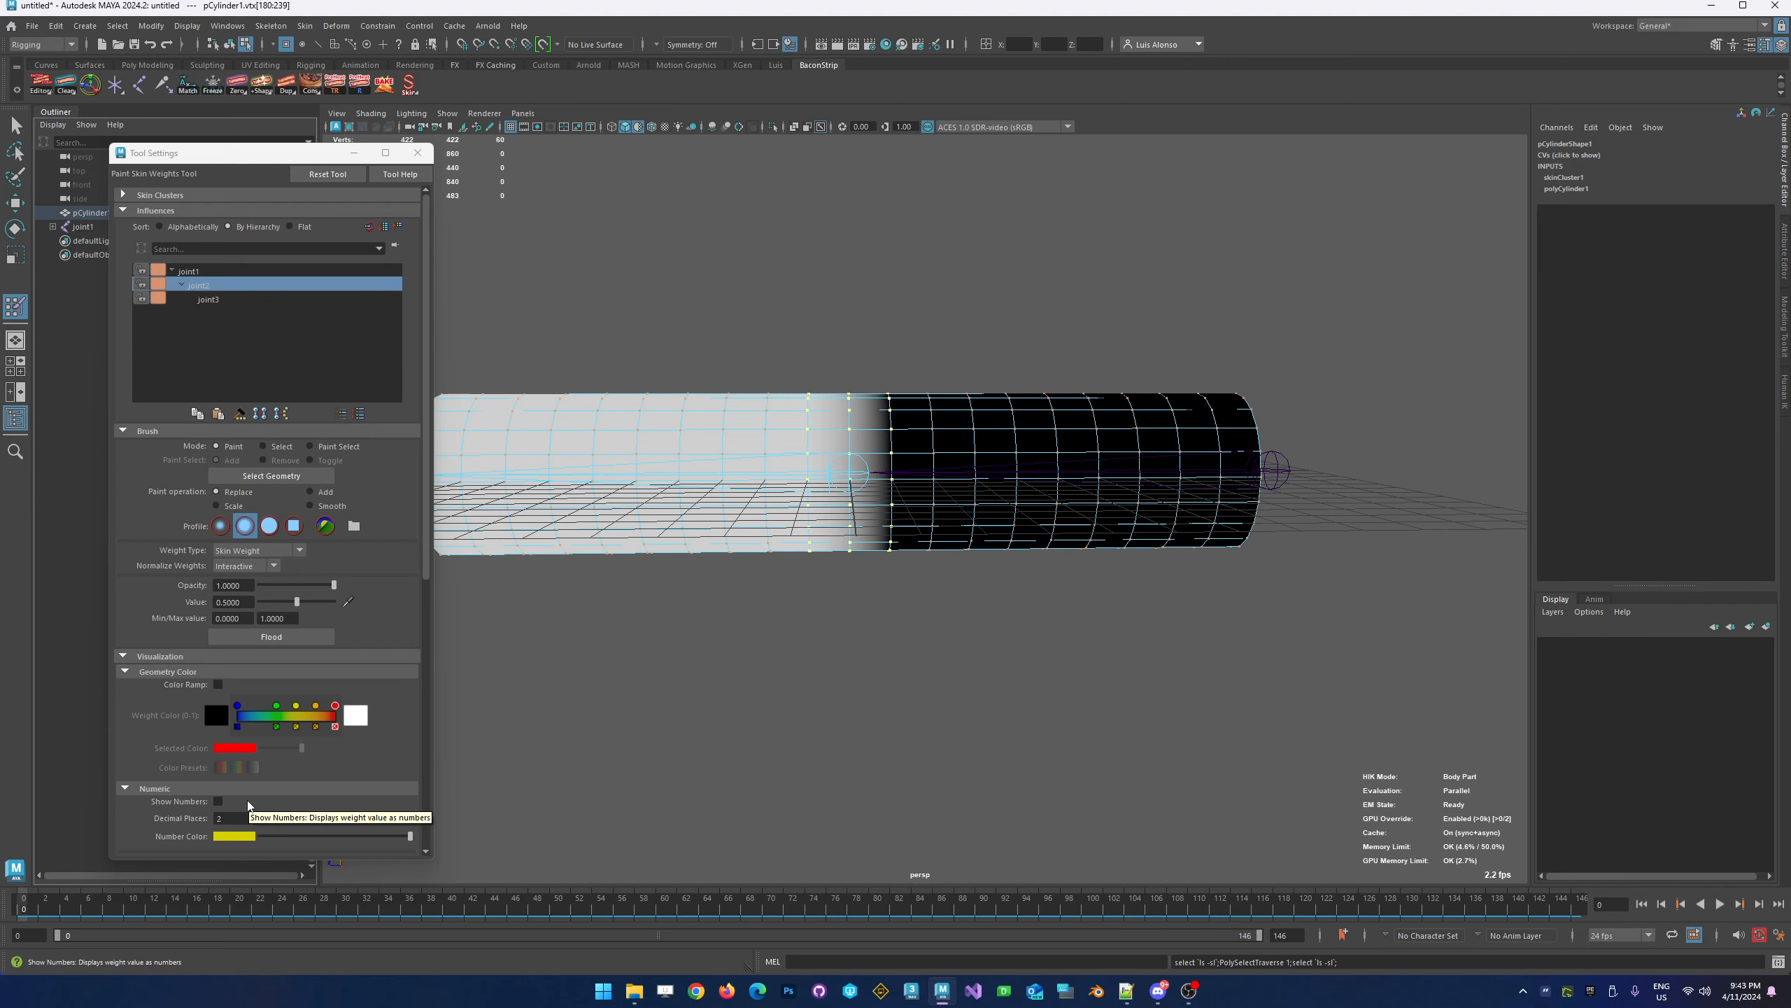
left_click(336, 505)
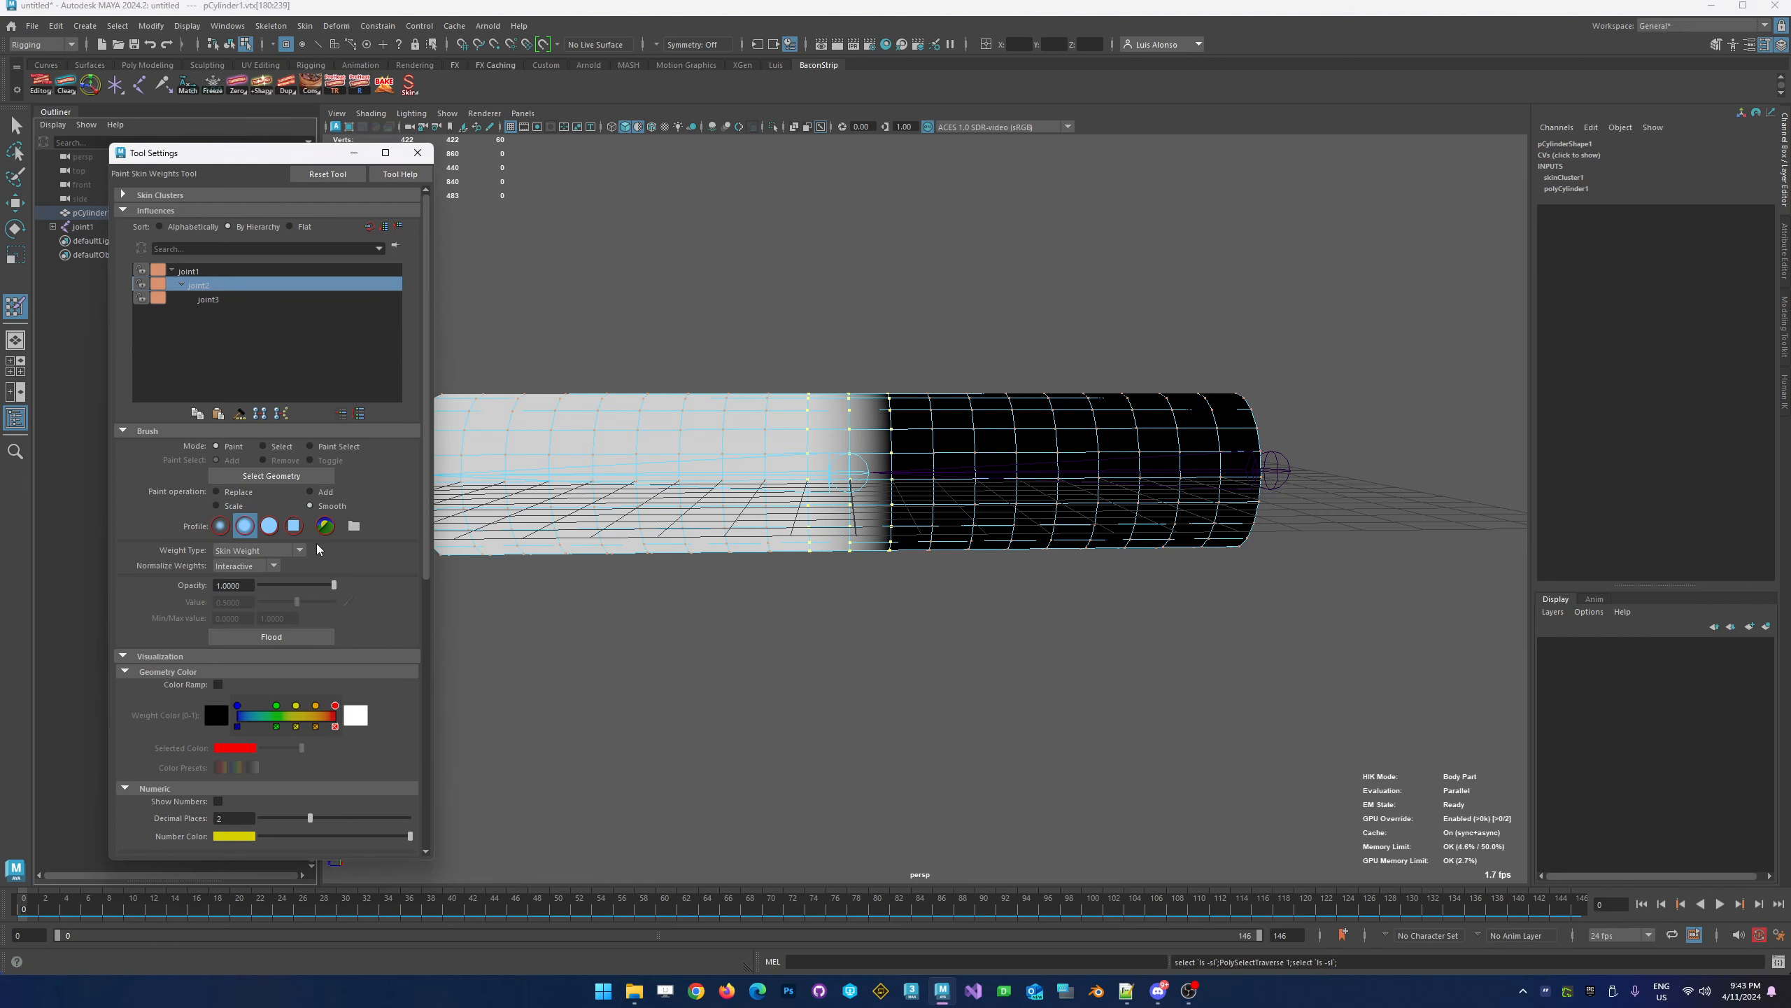
left_click(282, 639)
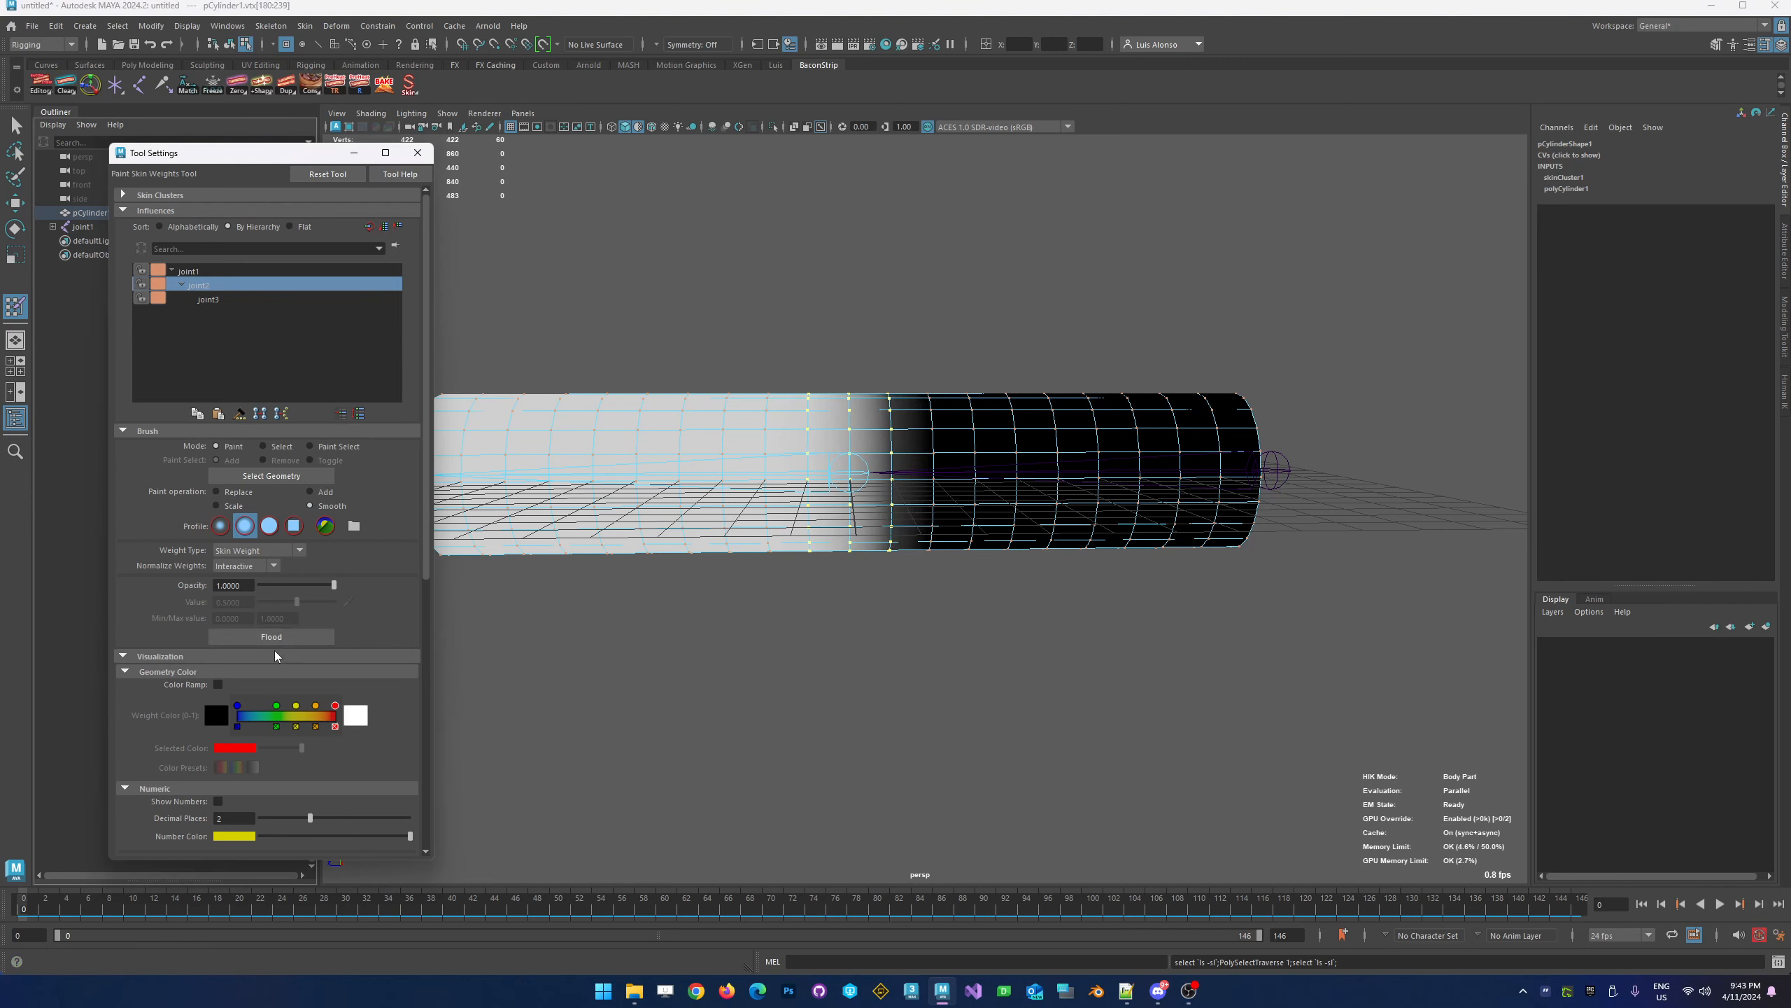
At frame 31, grow the vertex selection by another loop on each side and flood Smooth several times on joint2's weights
left_click_drag(35, 915, 366, 844)
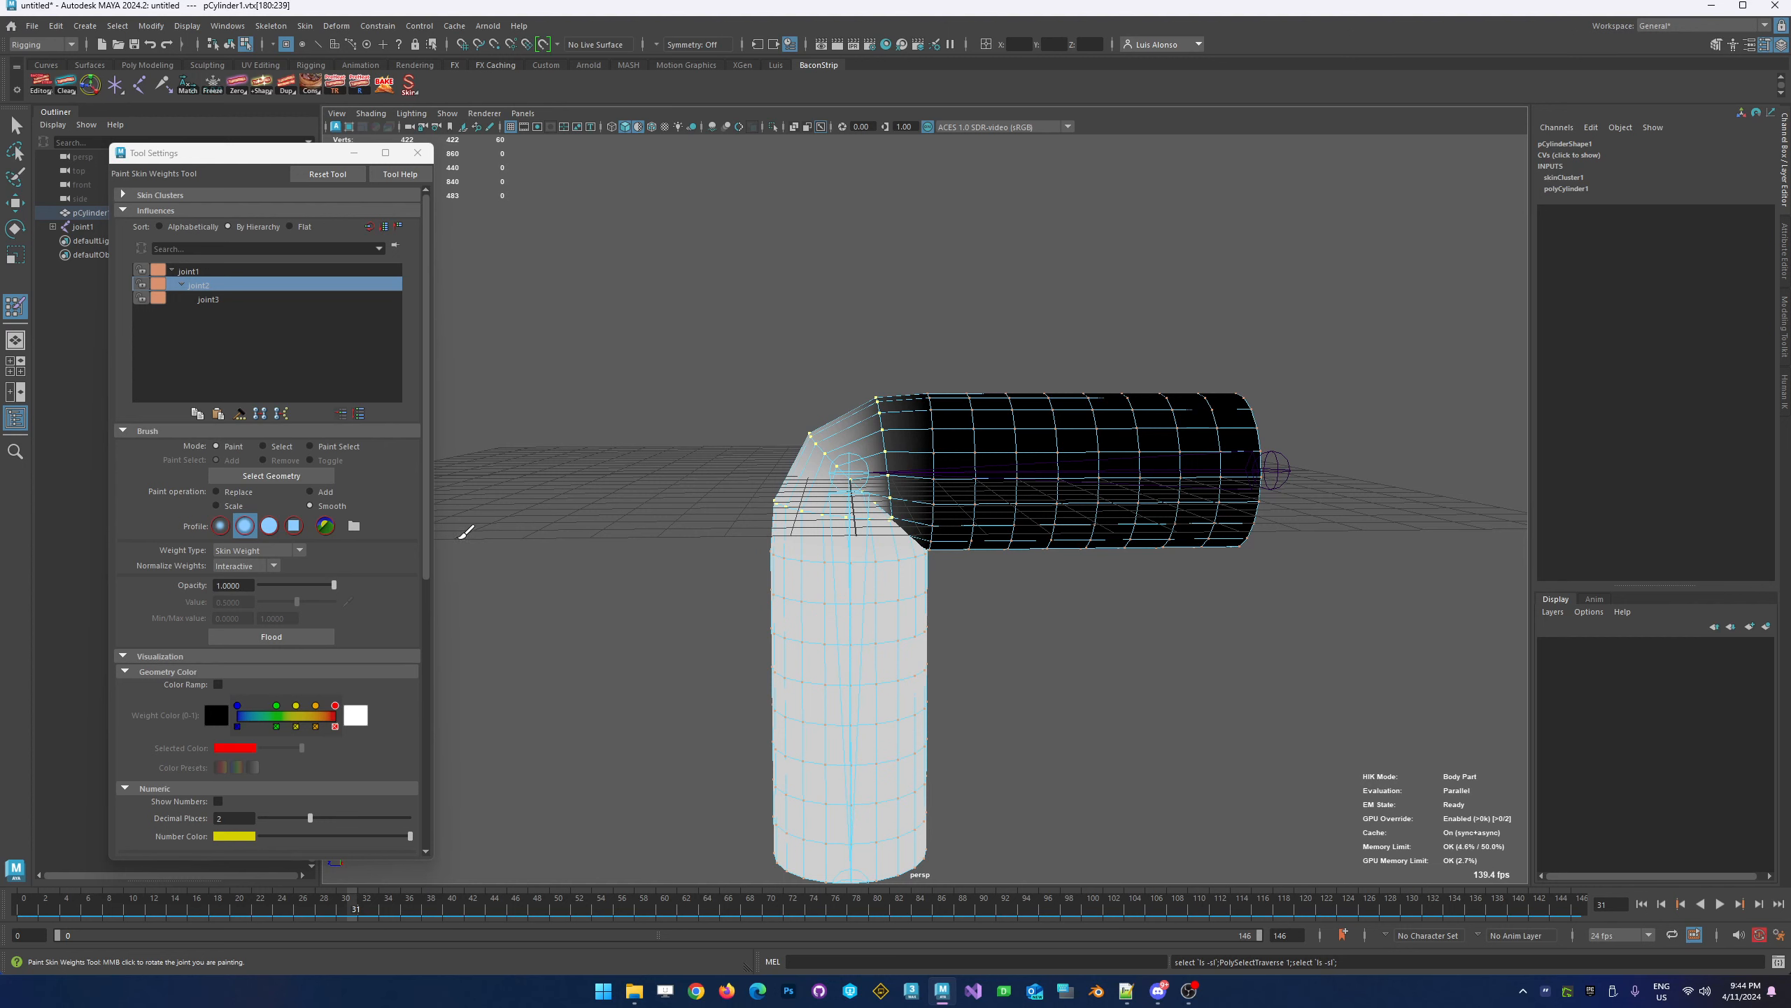
key("shift+period")
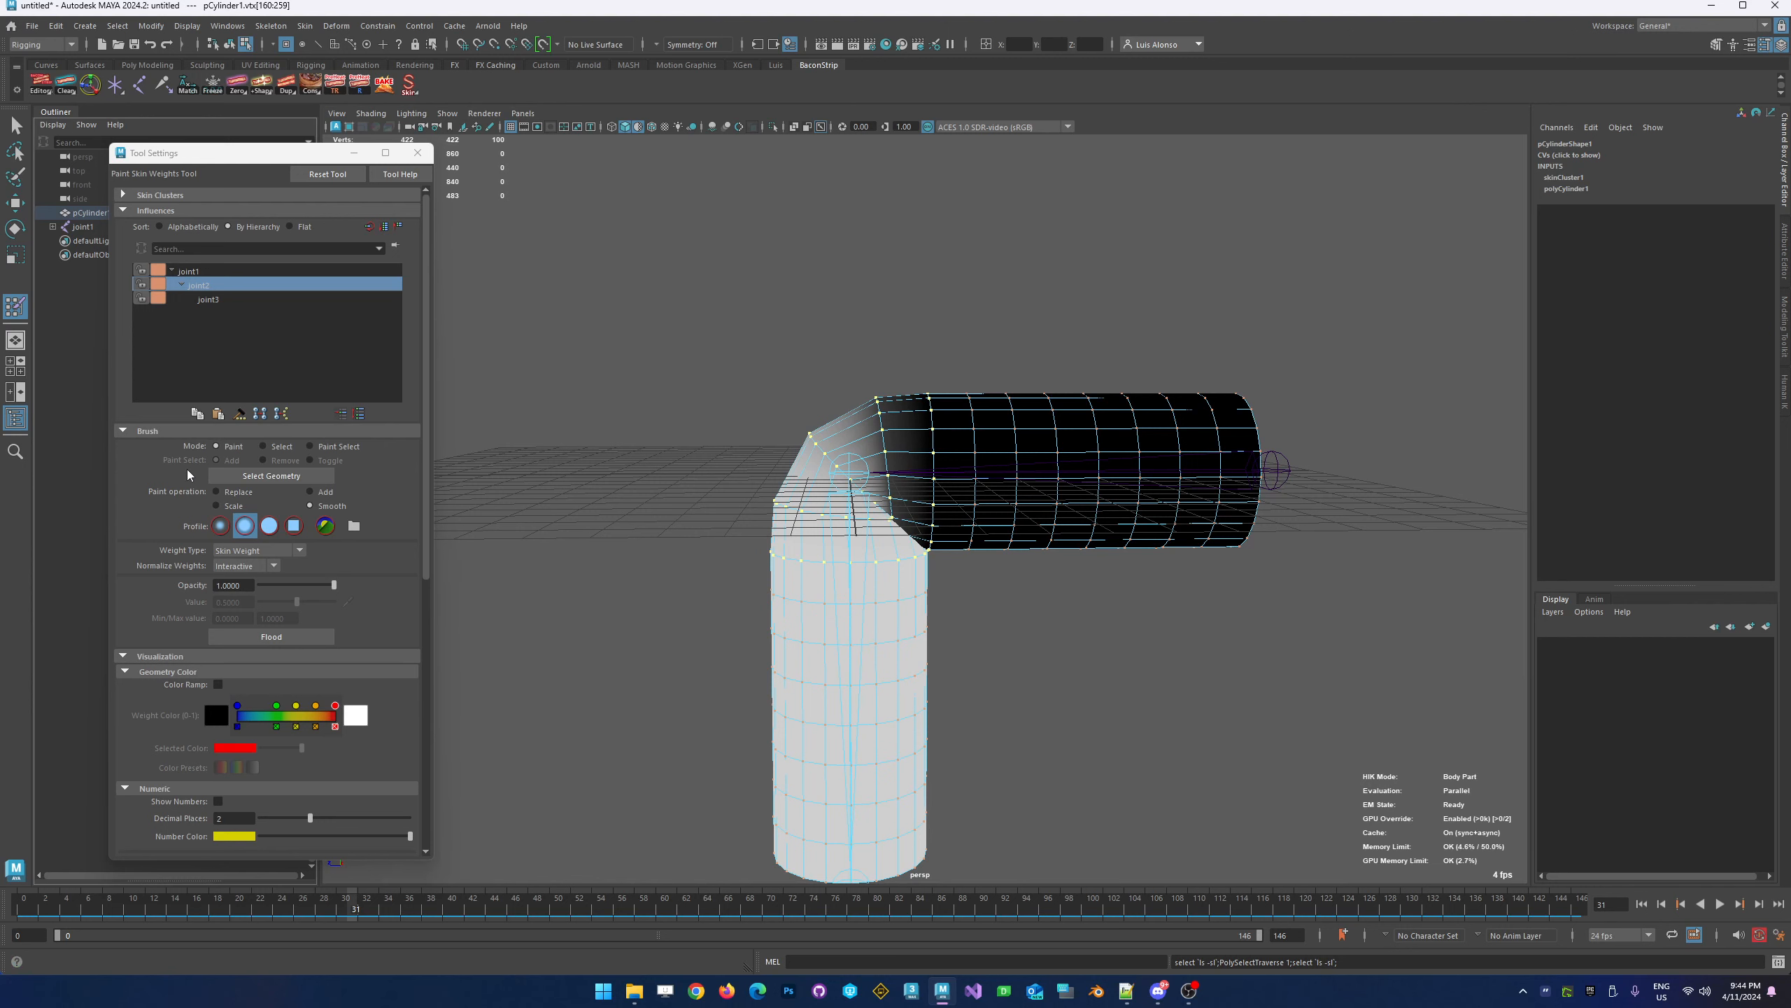
left_click(310, 635)
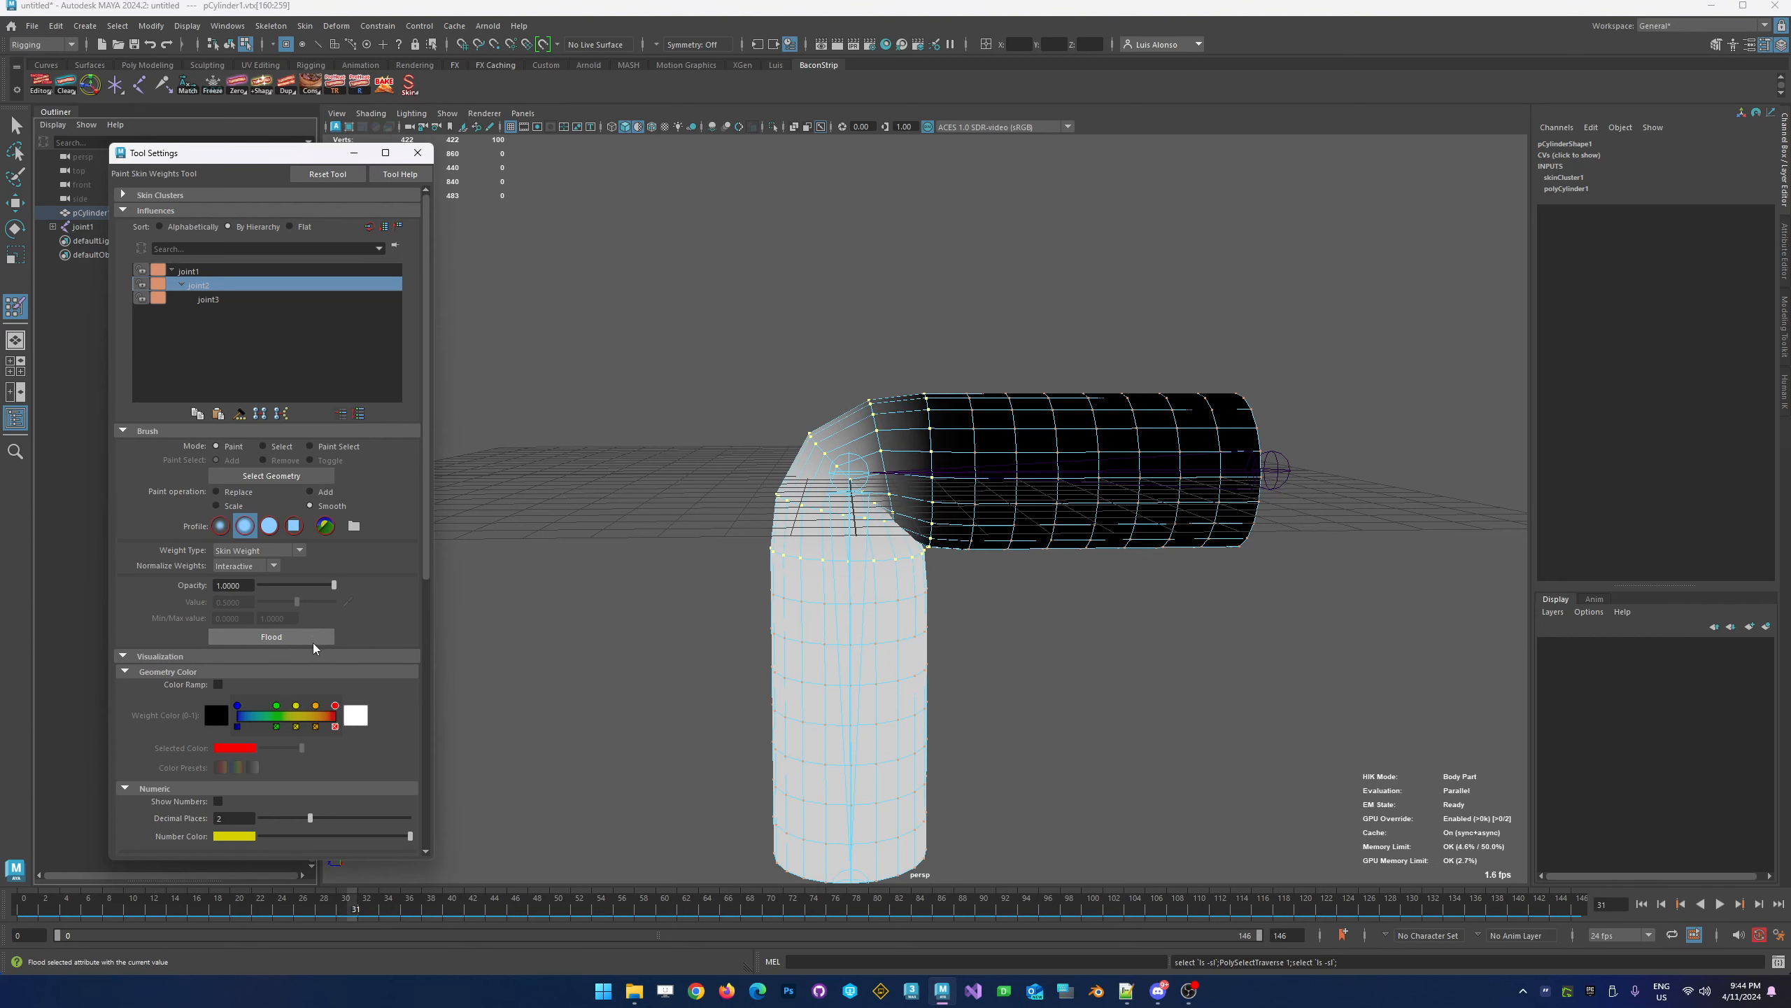
left_click(309, 639)
left_click(311, 639)
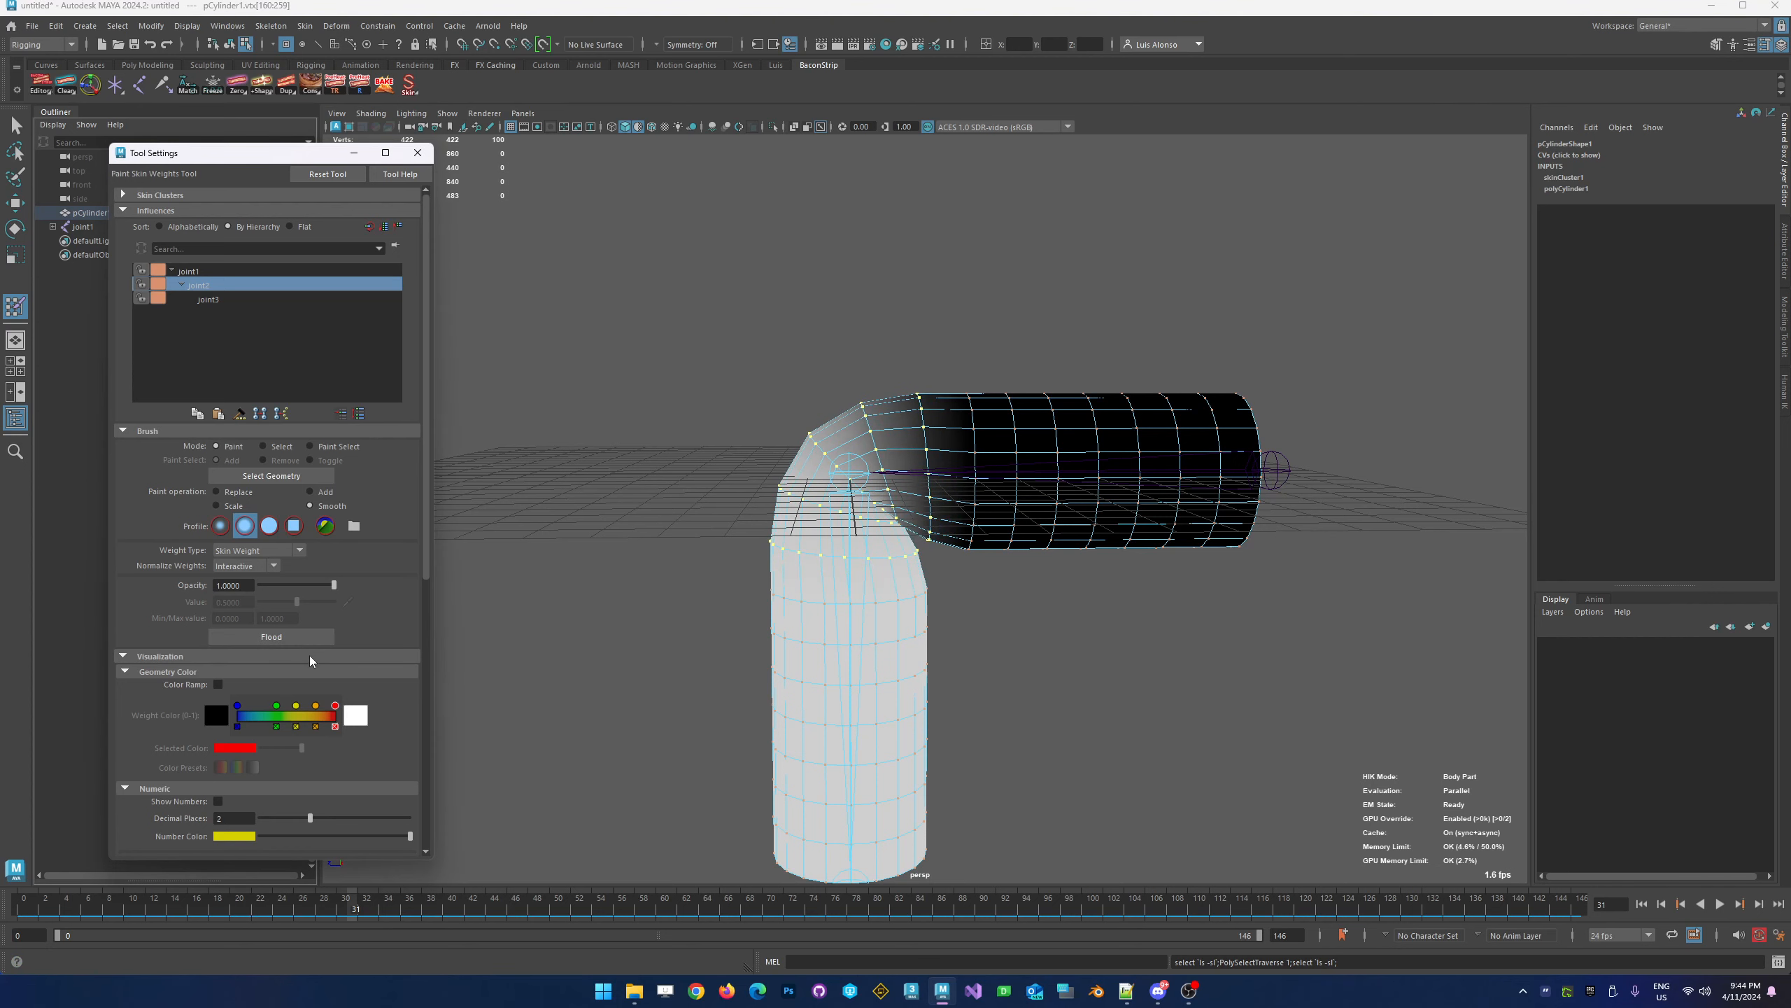
left_click(308, 637)
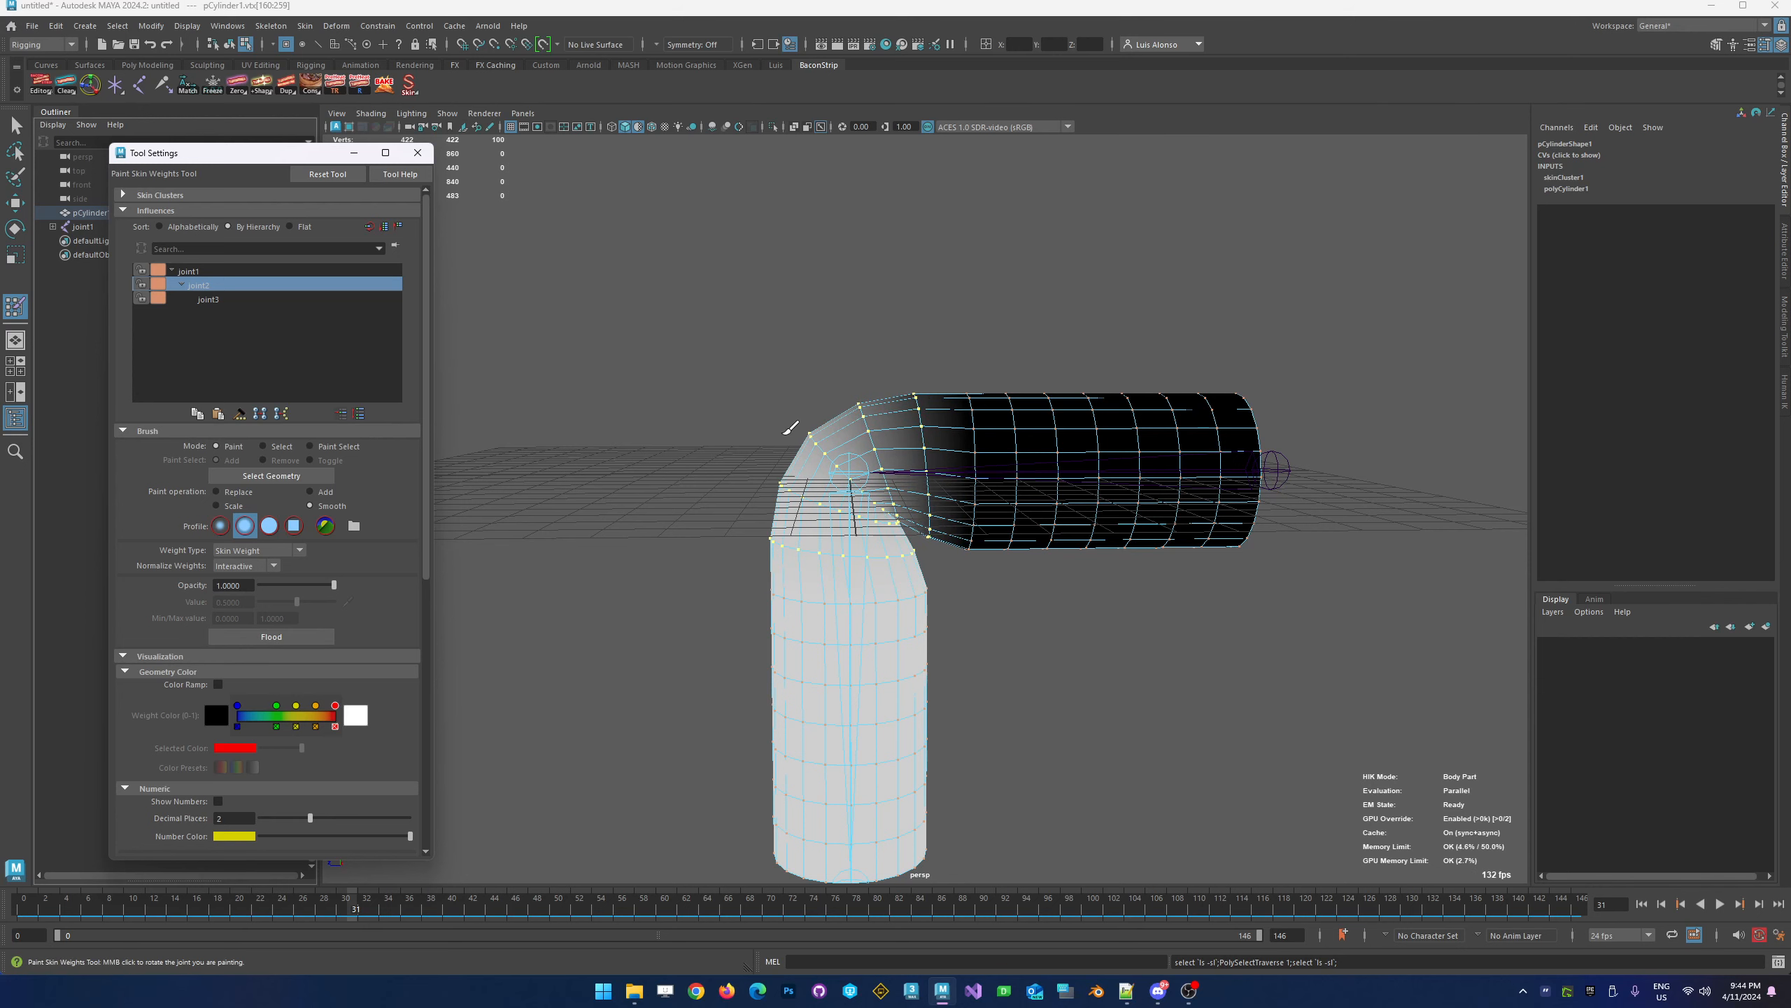
Examine the bend up close at frame 22, and change the paint operation to Add with a value of 1
mouse_move(350, 911)
left_mouse_down()
mouse_move(42, 910)
mouse_move(260, 910)
left_mouse_up()
left_click_drag(859, 539, 900, 520, "alt")
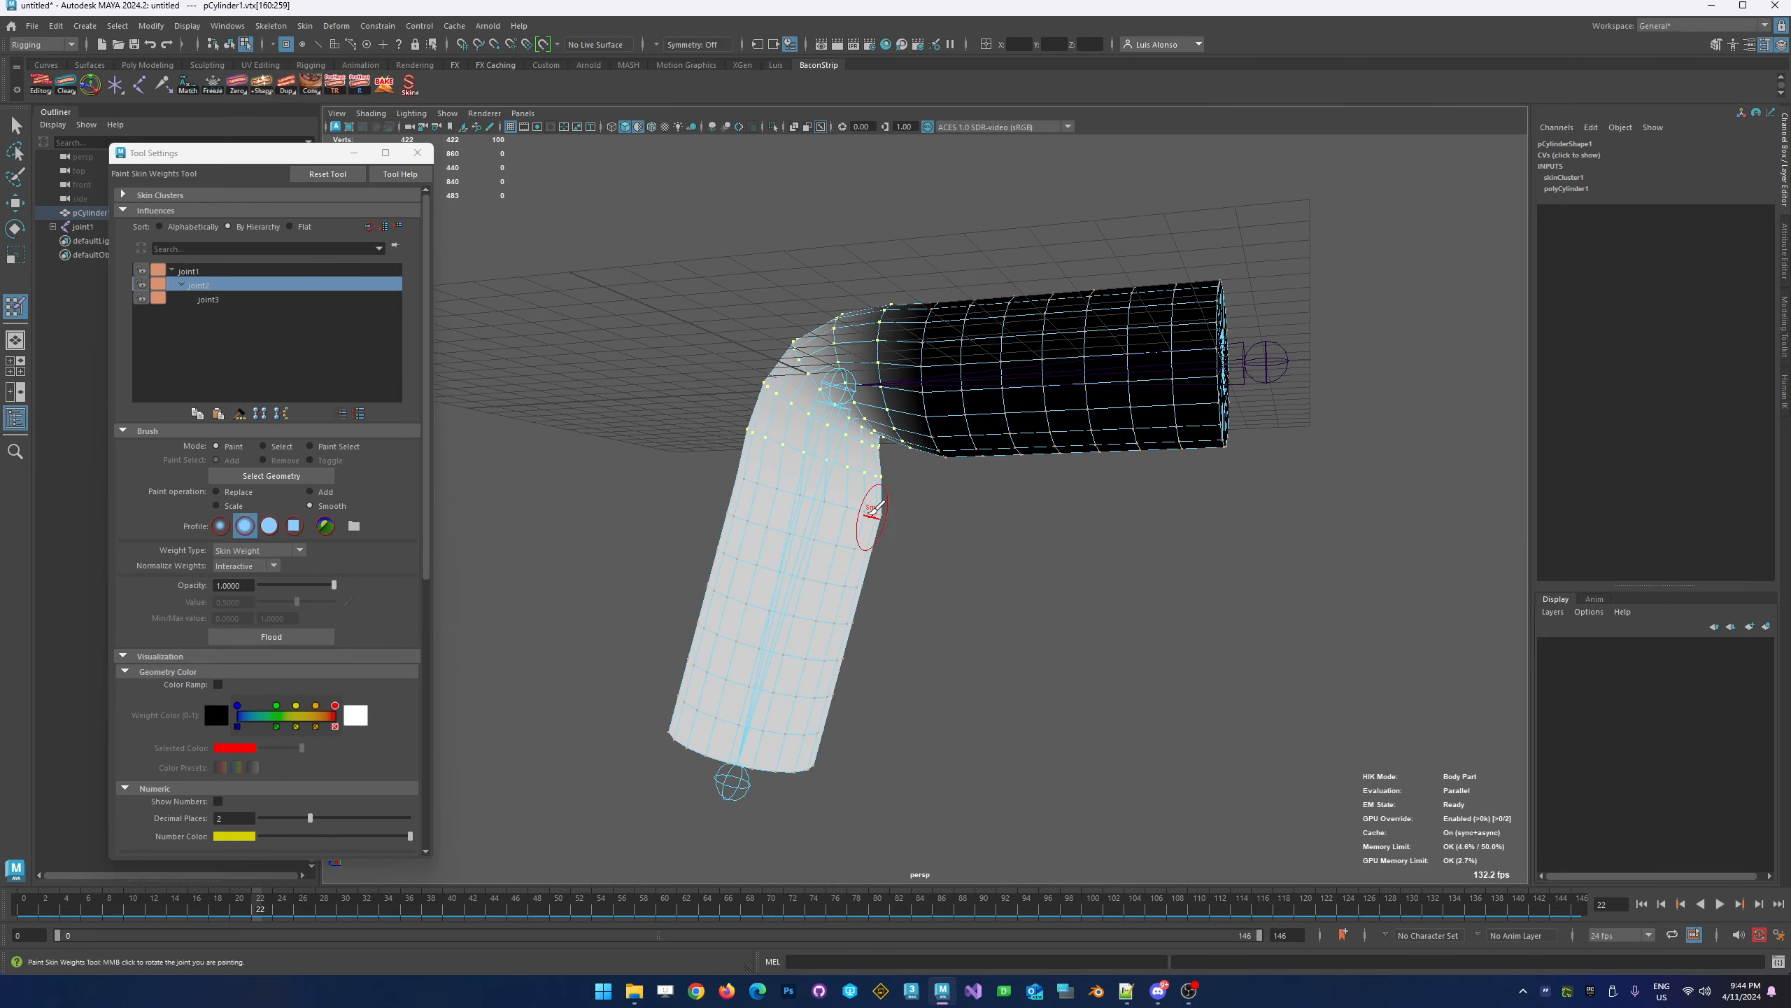
right_click_drag(808, 486, 1083, 501, "alt")
middle_click_drag(907, 517, 970, 536, "alt")
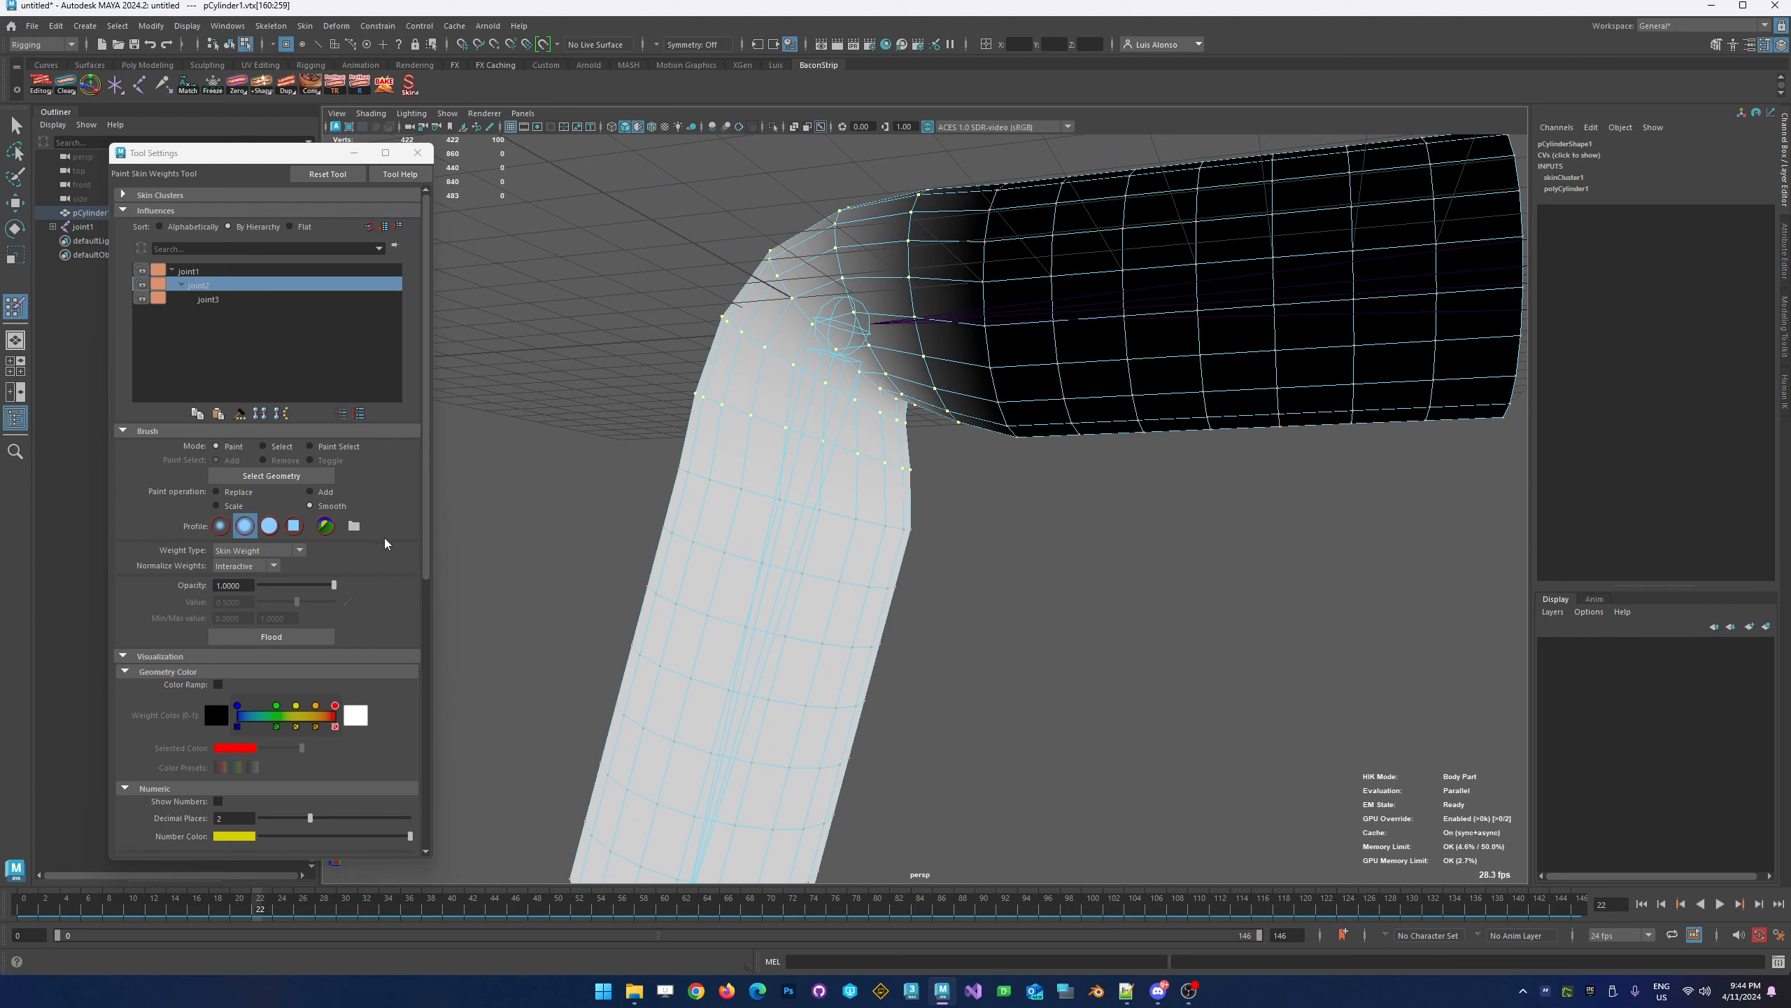
left_click(316, 493)
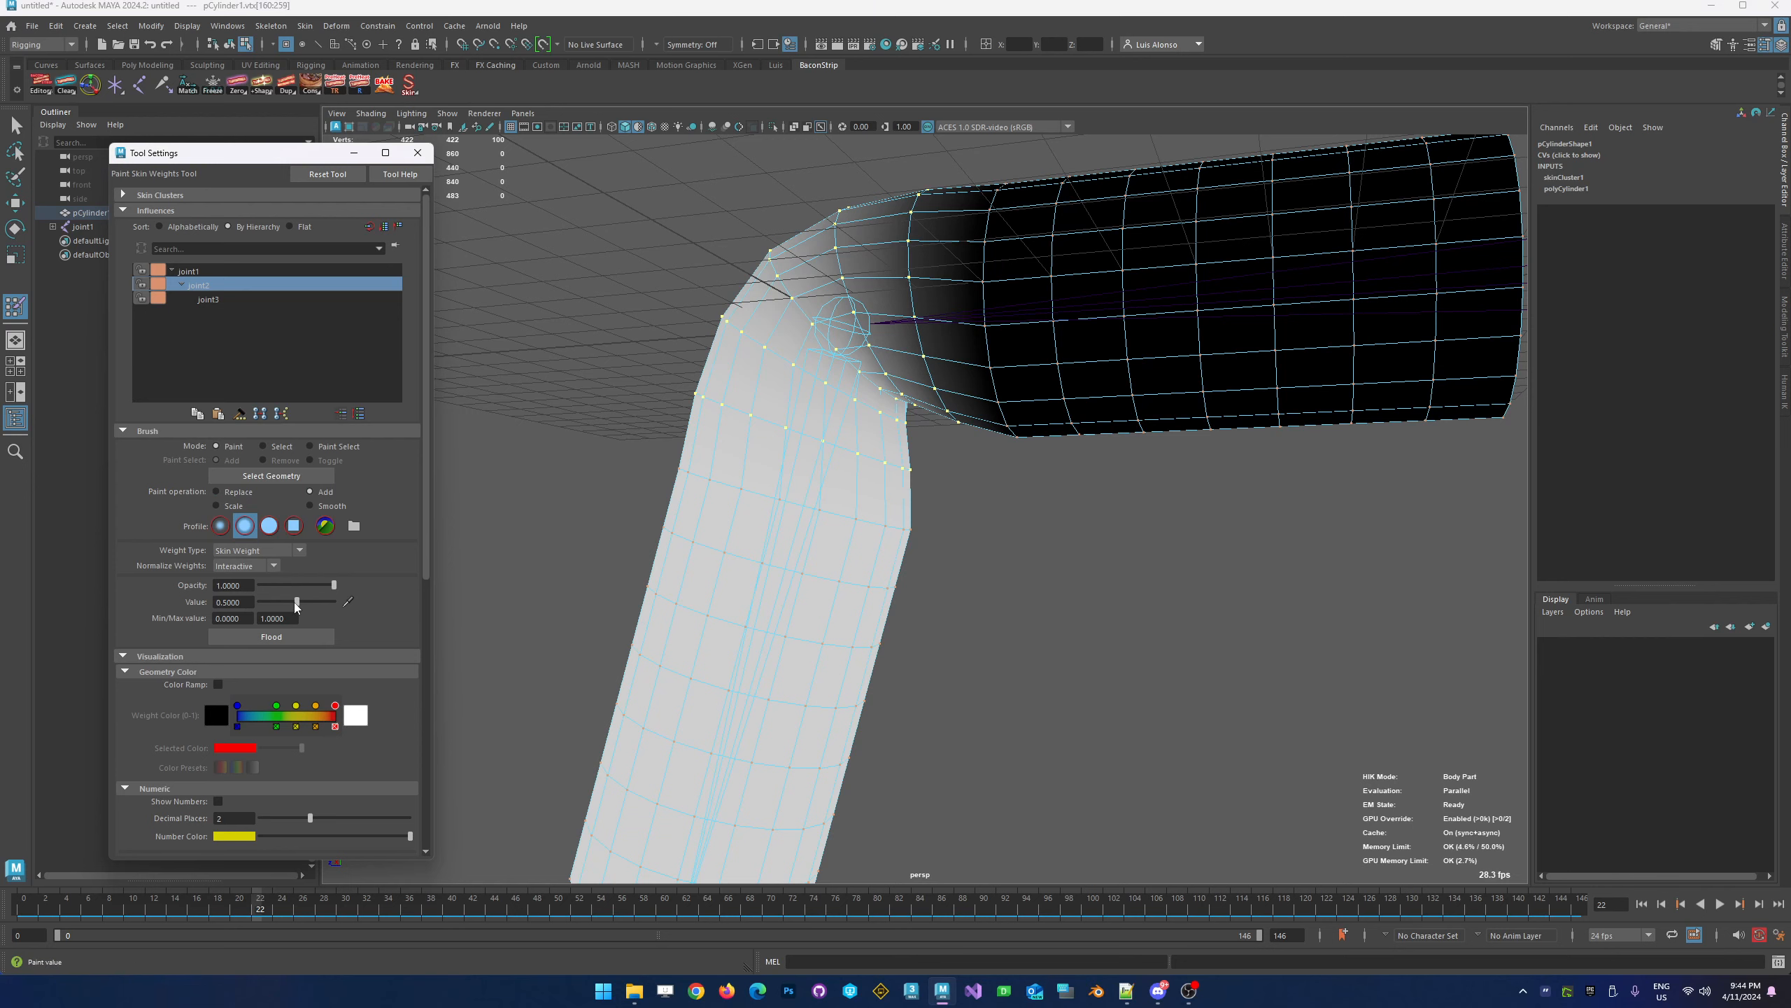
left_click_drag(297, 602, 346, 600)
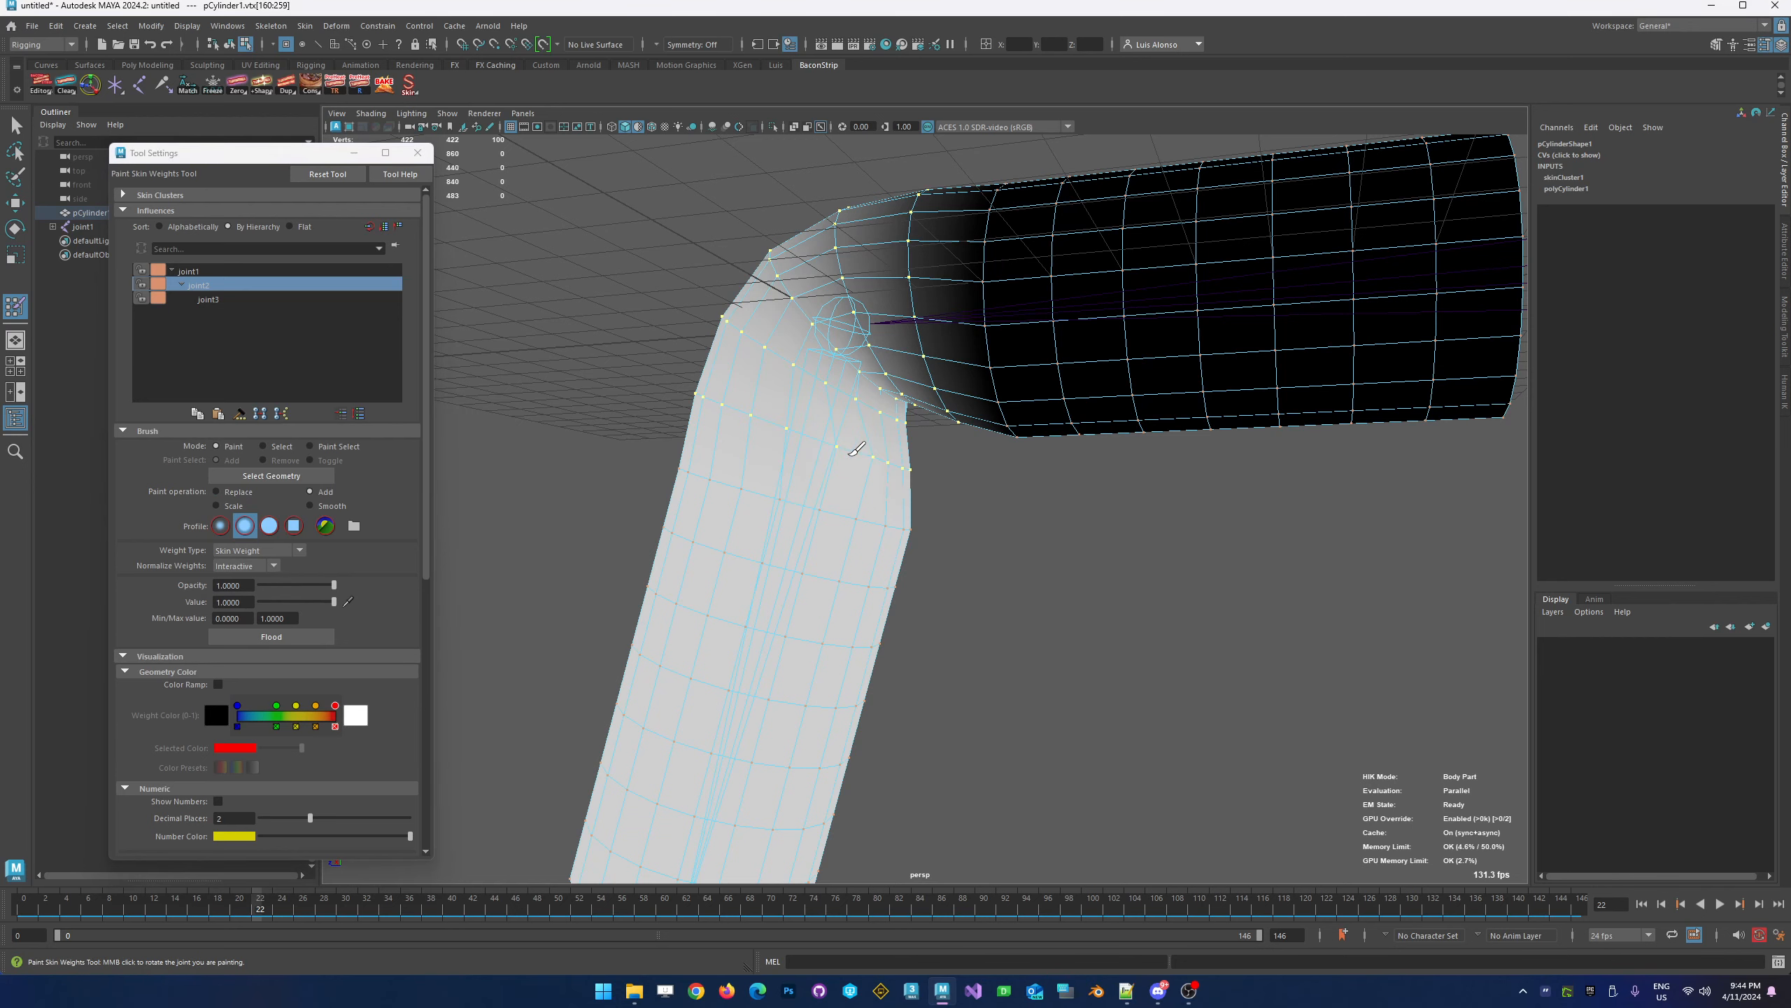
Inspect the bend from several angles at frames 22, 15 and 33, comparing joint2's weights with joint1's
mouse_move(1015, 527)
left_mouse_down("alt")
mouse_move(940, 539)
mouse_move(960, 468)
left_mouse_up("alt")
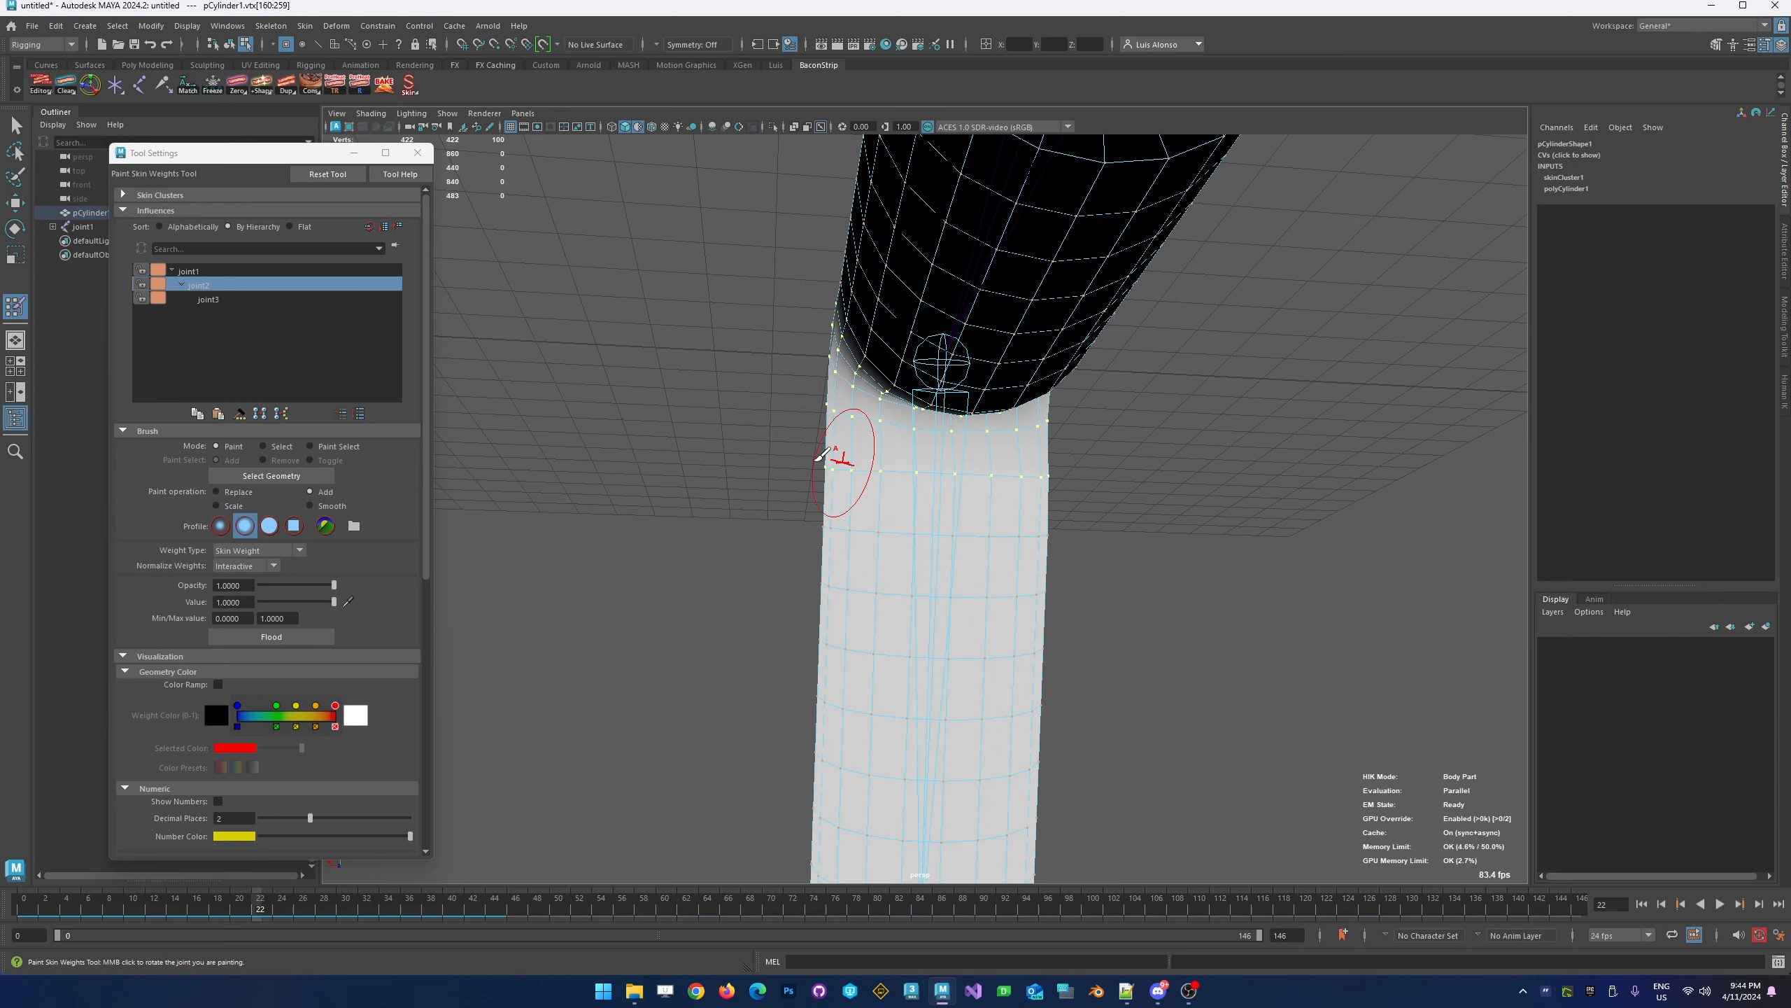
left_click_drag(871, 491, 666, 587, "alt")
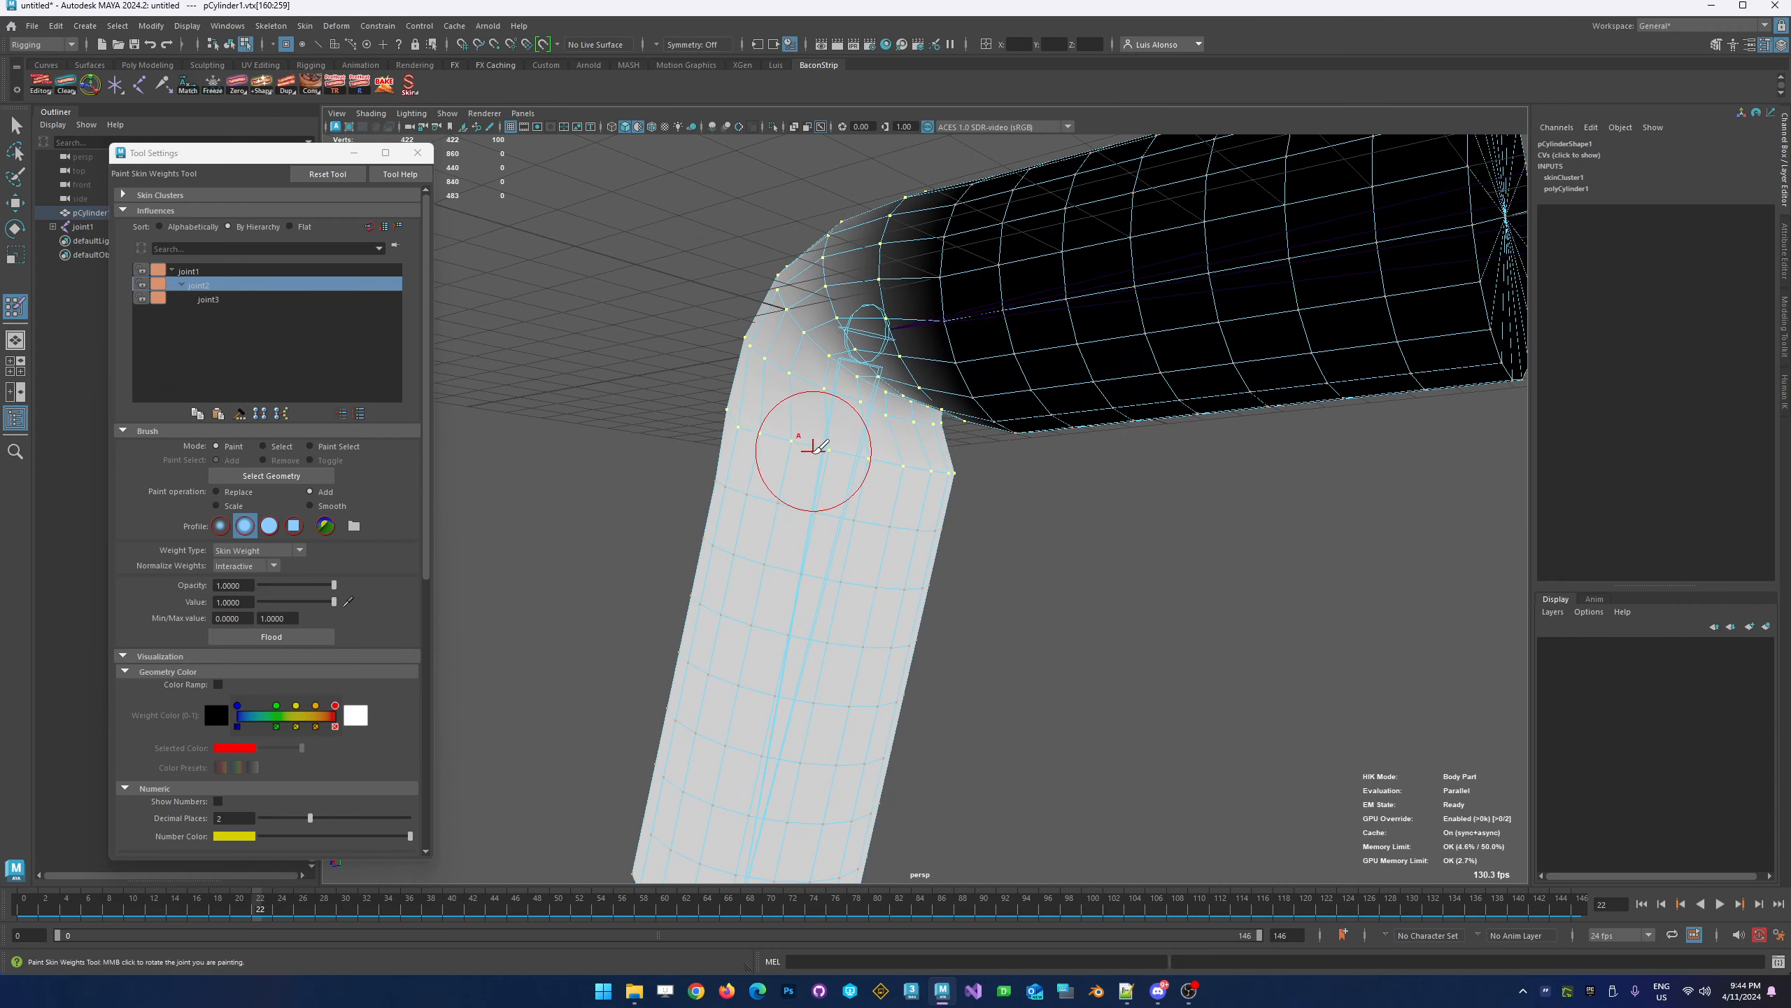
left_click_drag(258, 904, 184, 908)
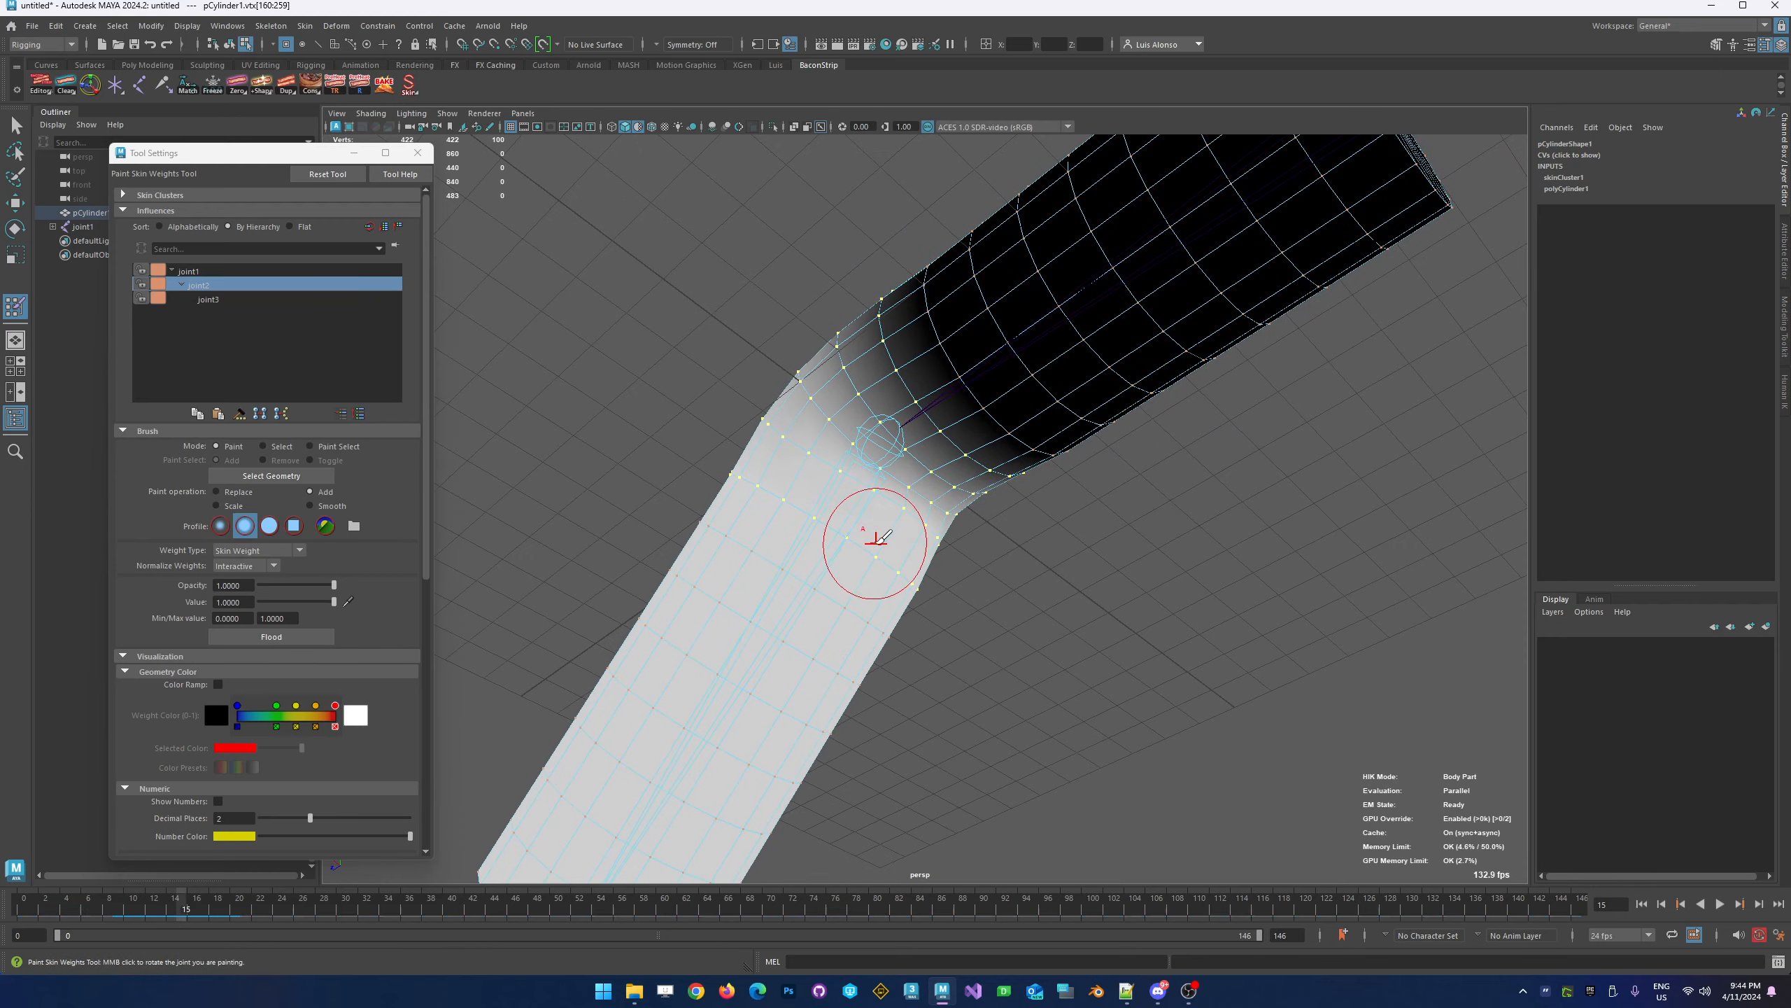
mouse_move(927, 608)
left_mouse_down("alt")
mouse_move(910, 740)
mouse_move(1043, 758)
mouse_move(939, 646)
left_mouse_up("alt")
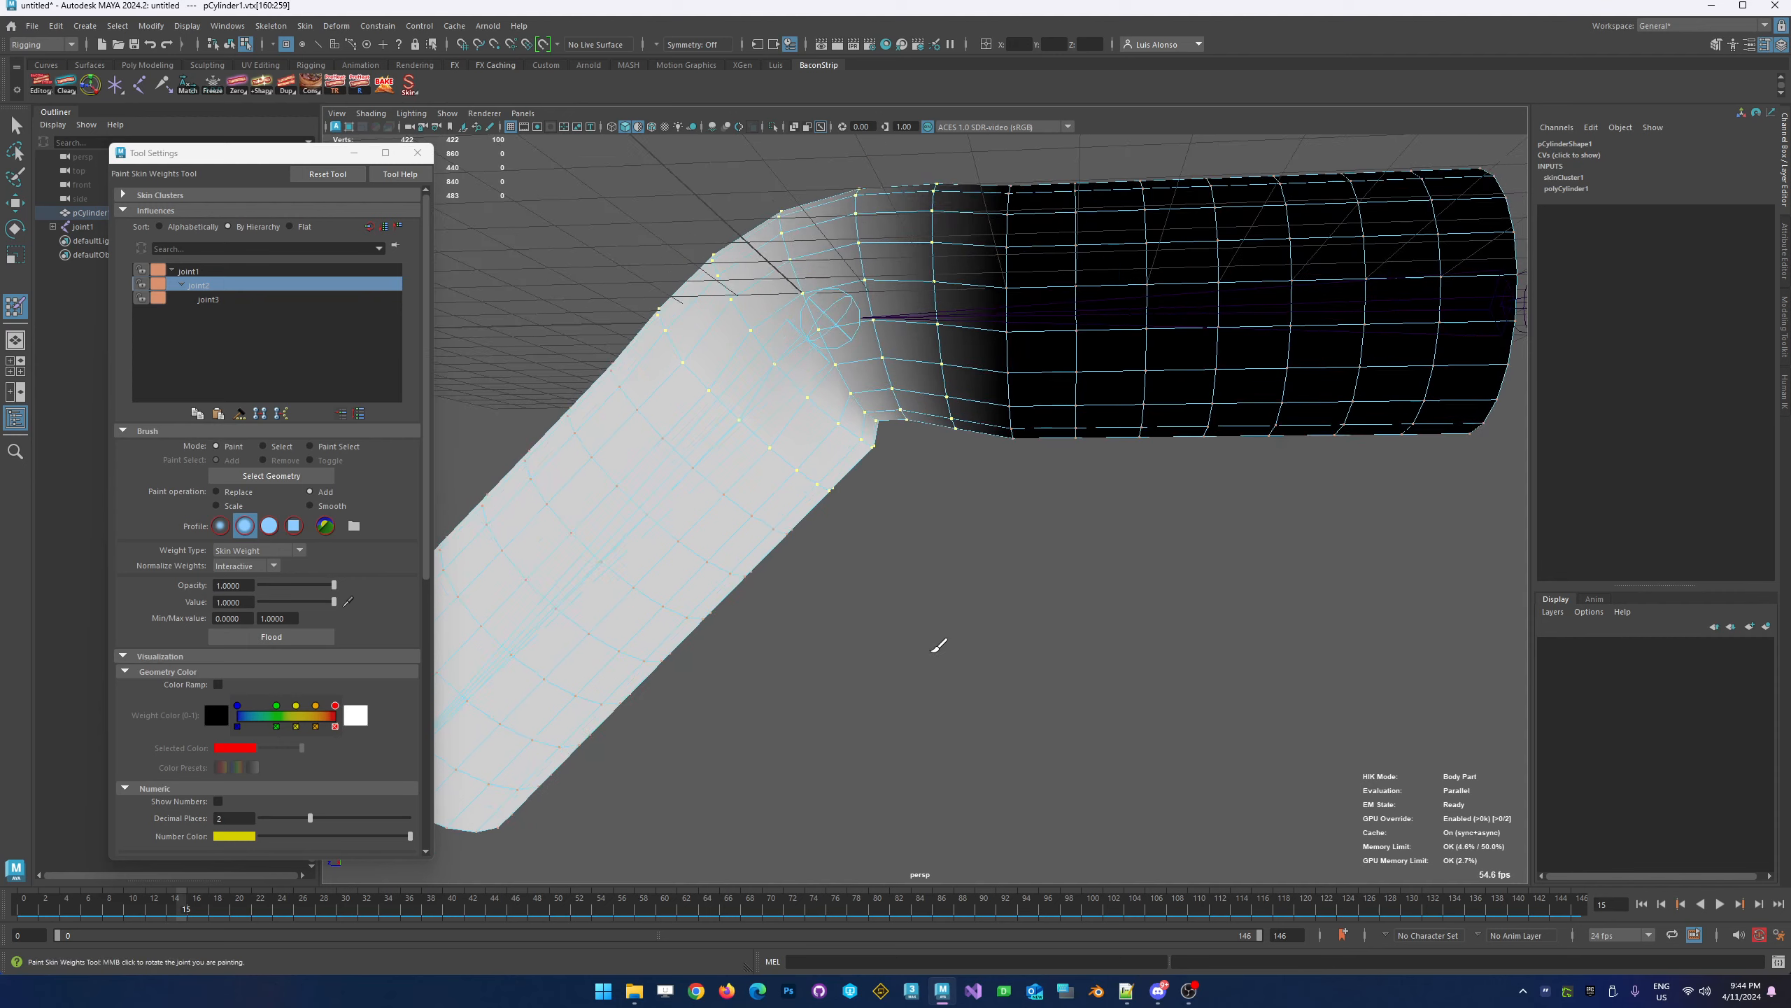
left_click(189, 271)
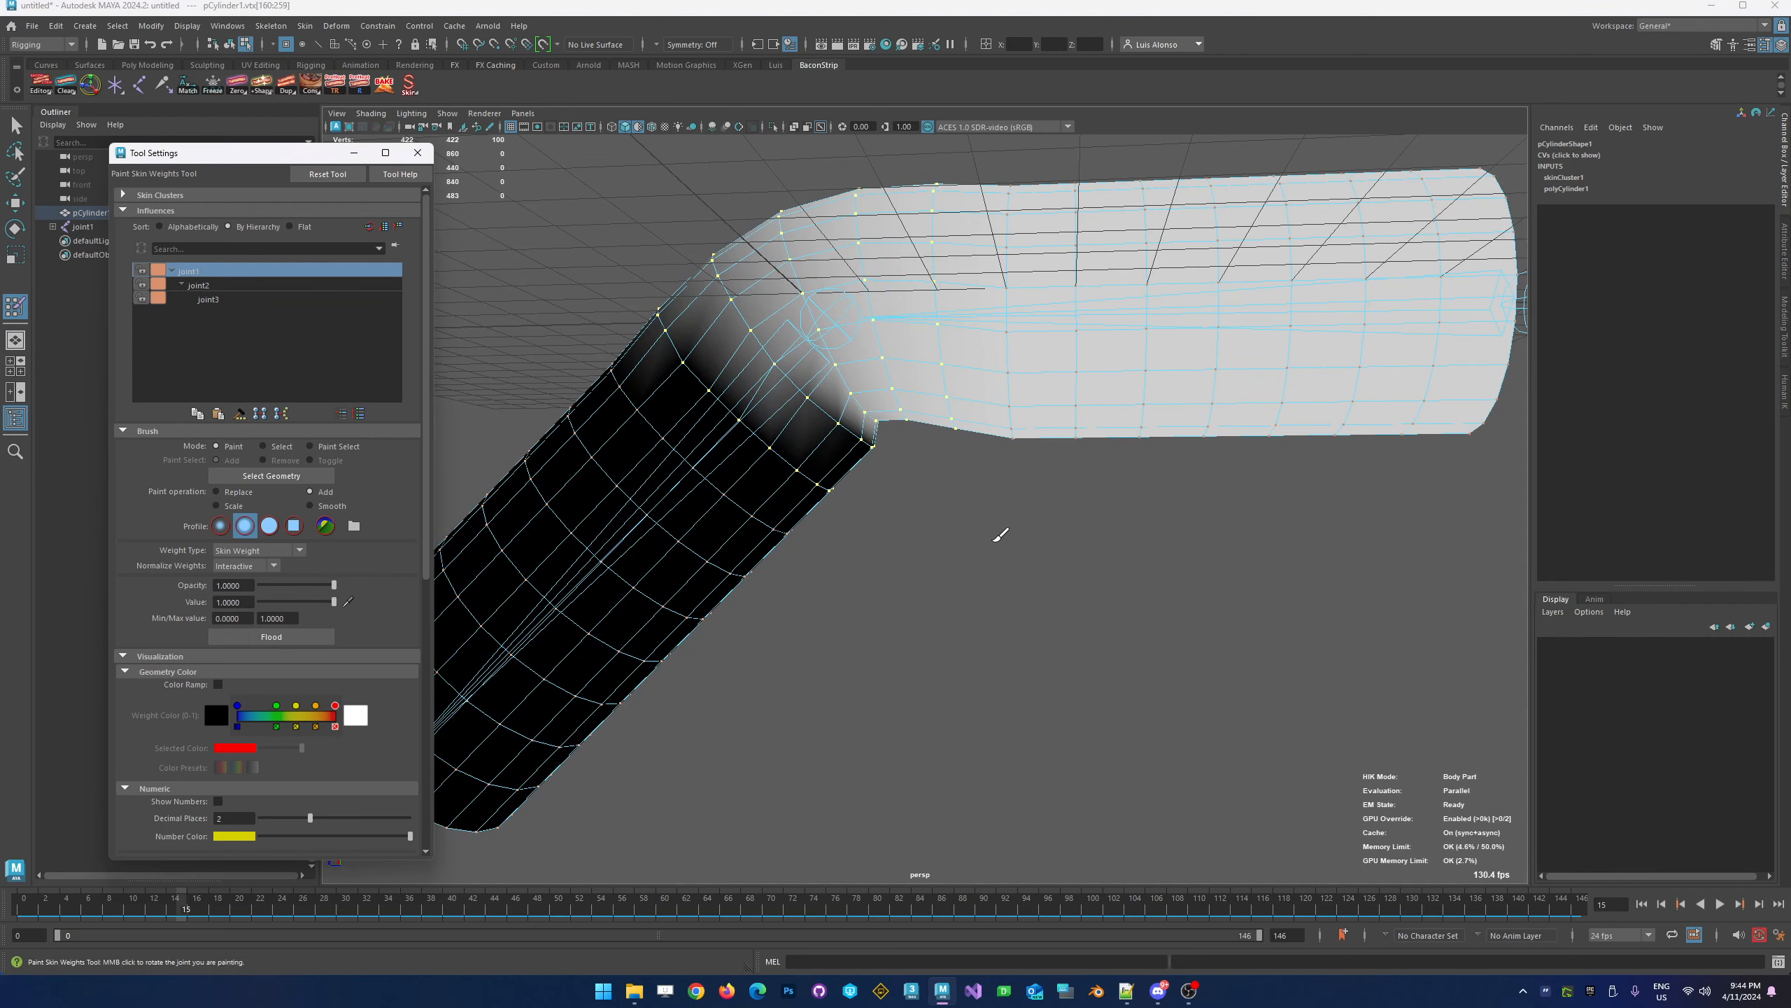
left_click_drag(997, 541, 945, 374, "alt")
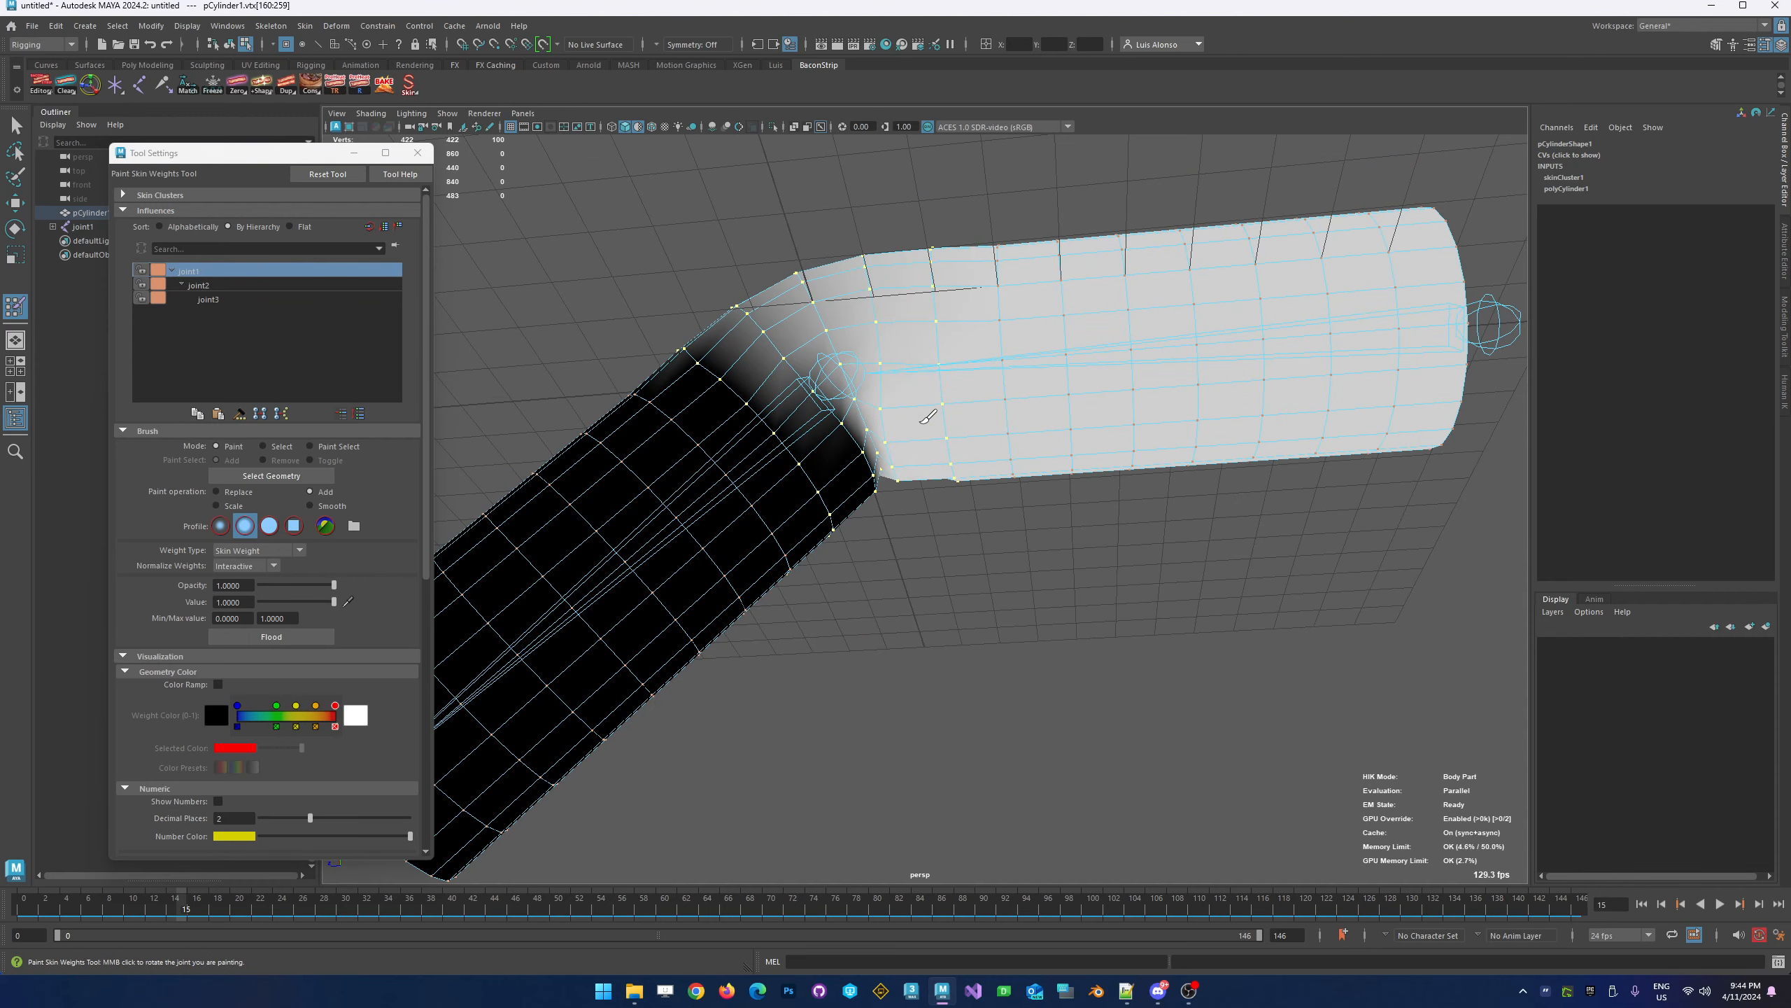
left_click_drag(949, 484, 972, 632, "alt")
right_click_drag(973, 632, 839, 568, "alt")
left_click_drag(197, 918, 377, 907)
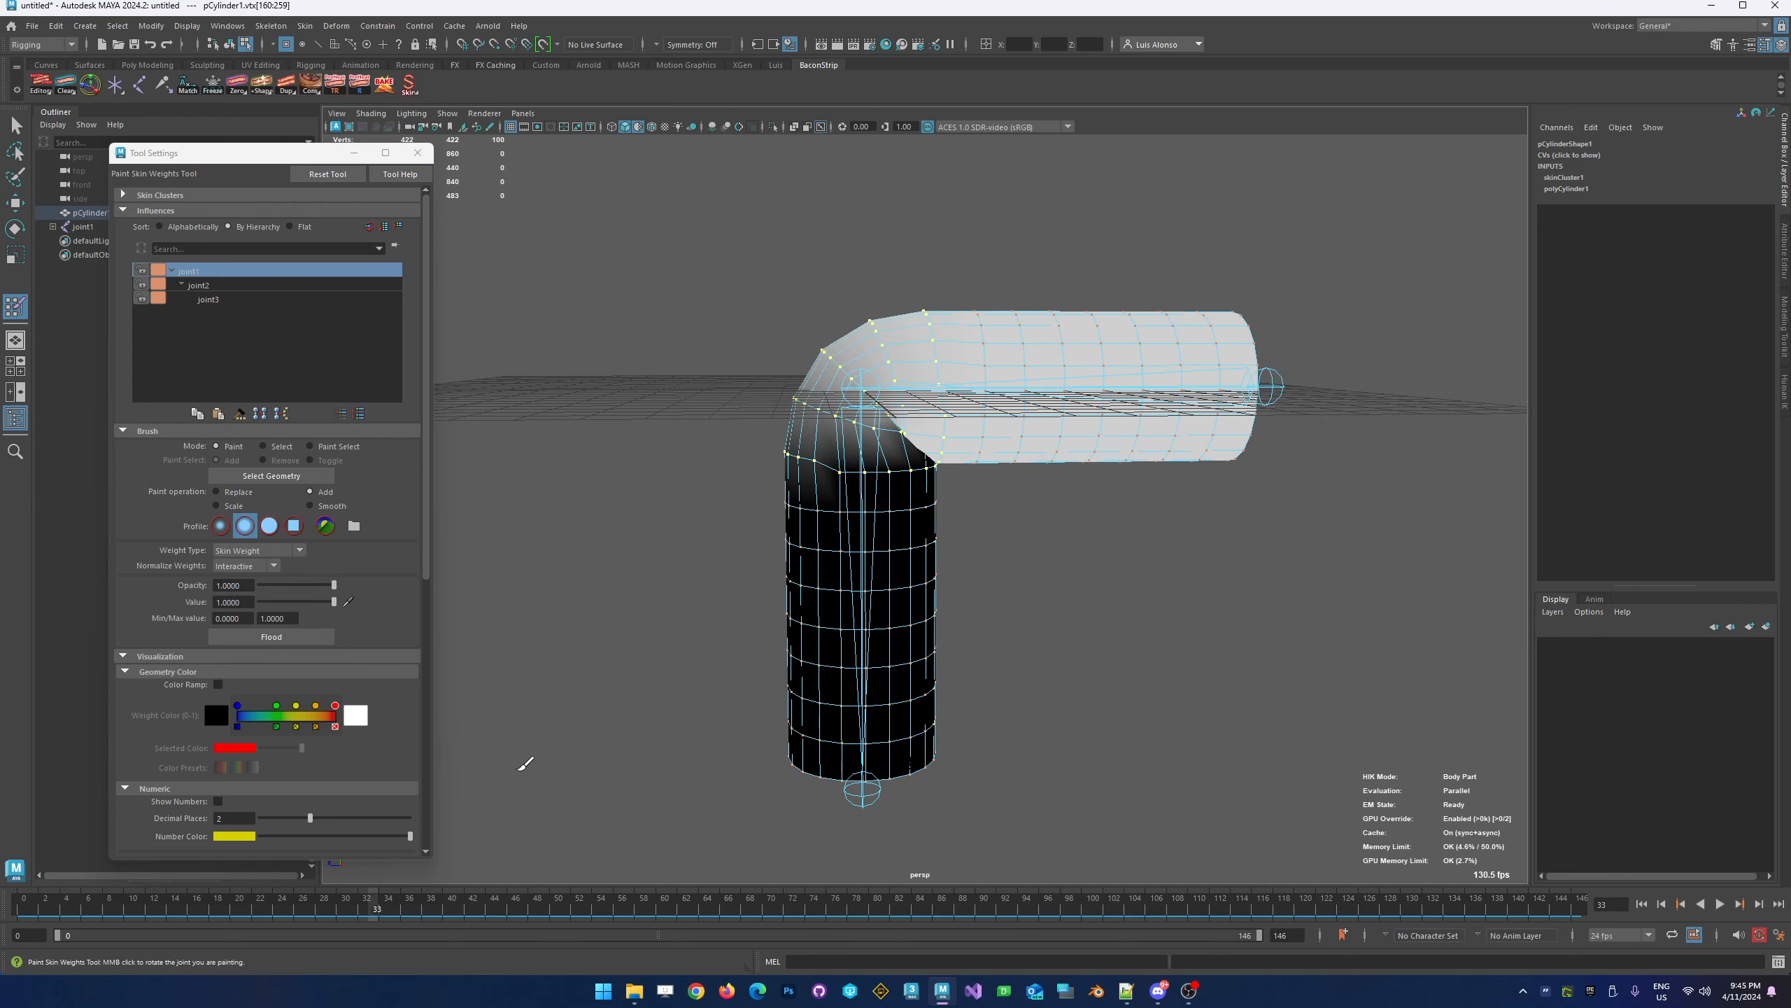
Play back the bending animation and examine both the outer and inner sides of the bent elbow with joint1's weights shown
mouse_move(788, 475)
left_mouse_down()
mouse_move(907, 469)
mouse_move(894, 449)
left_mouse_up()
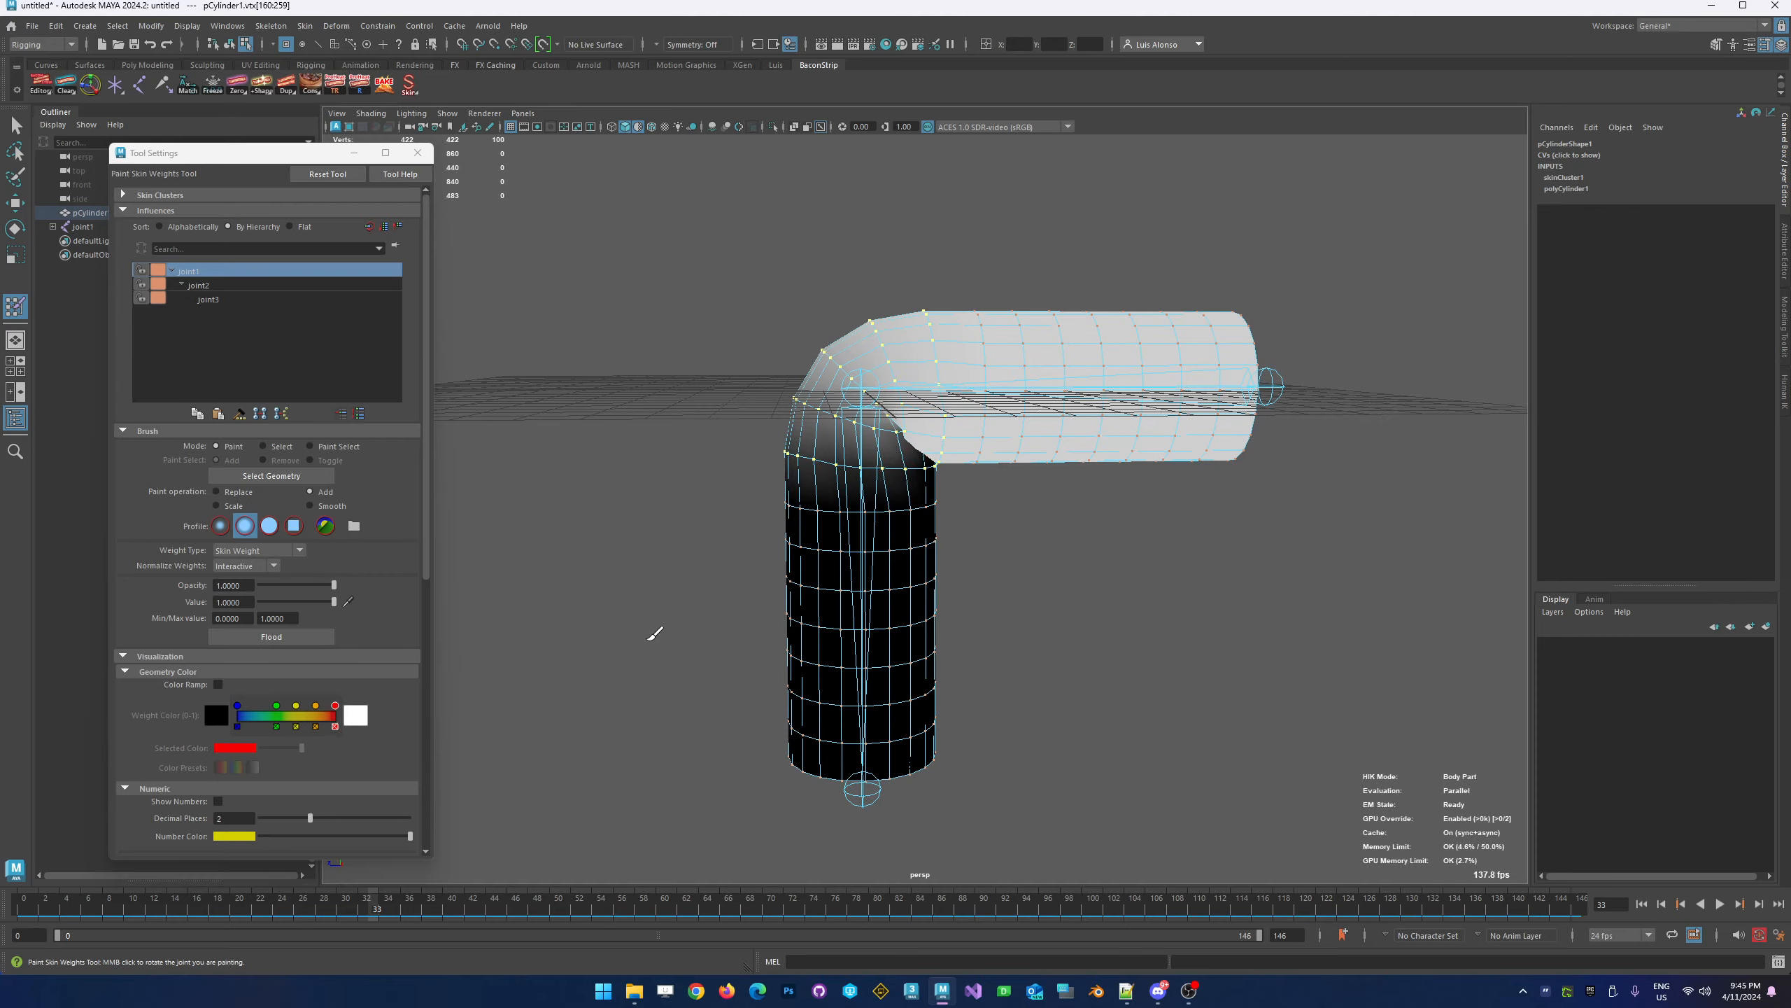
mouse_move(655, 634)
left_mouse_down("alt")
mouse_move(811, 646)
mouse_move(657, 633)
left_mouse_up("alt")
left_click_drag(967, 461, 923, 459)
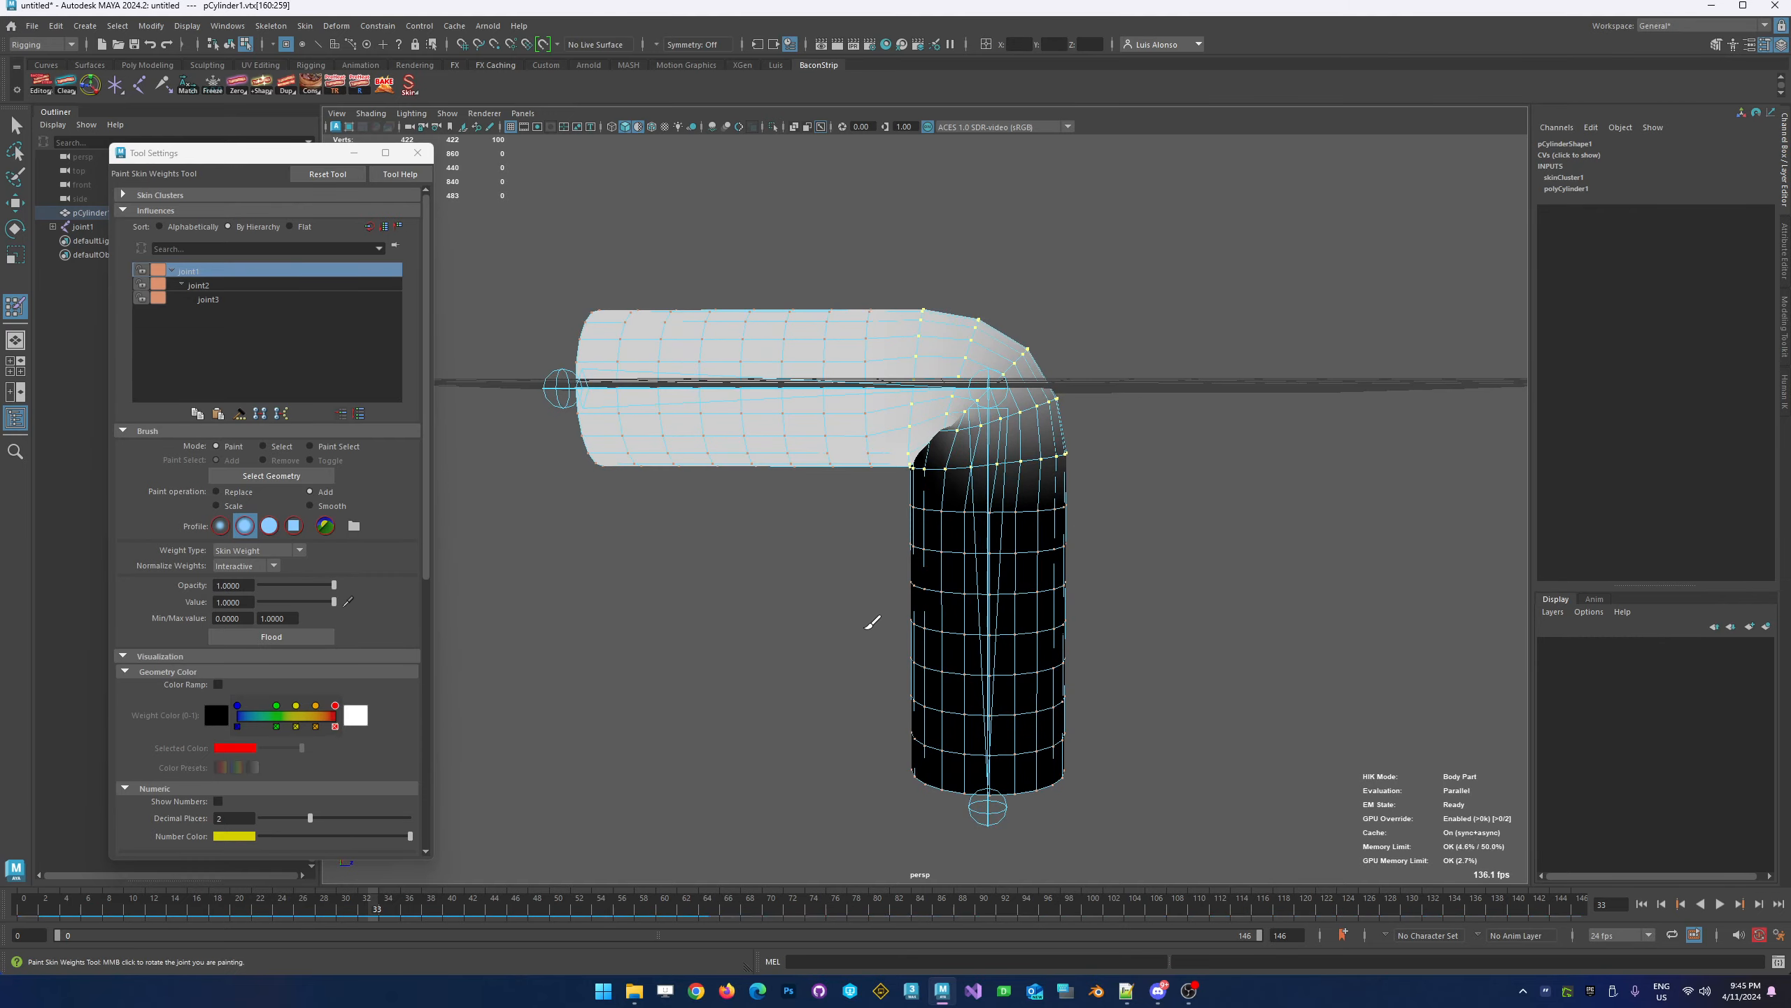
left_click_drag(1225, 629, 880, 640, "alt")
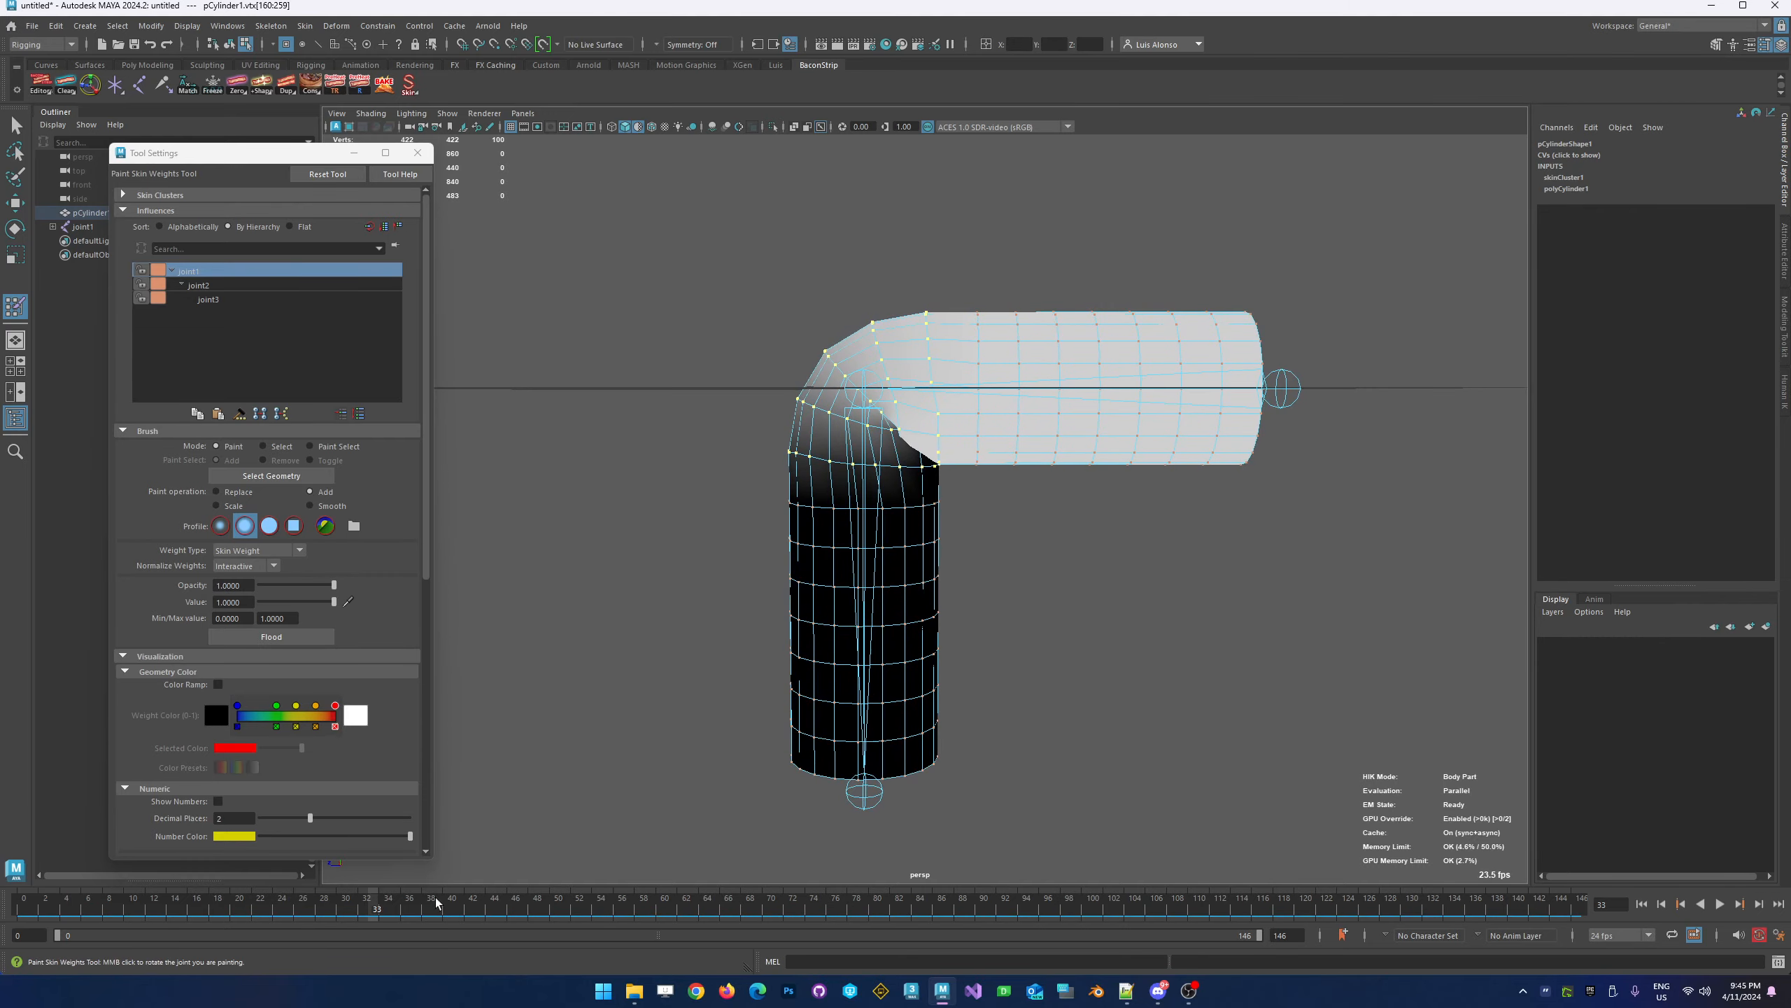
key("alt+v")
key("alt+v")
left_click_drag(663, 452, 739, 404, "alt")
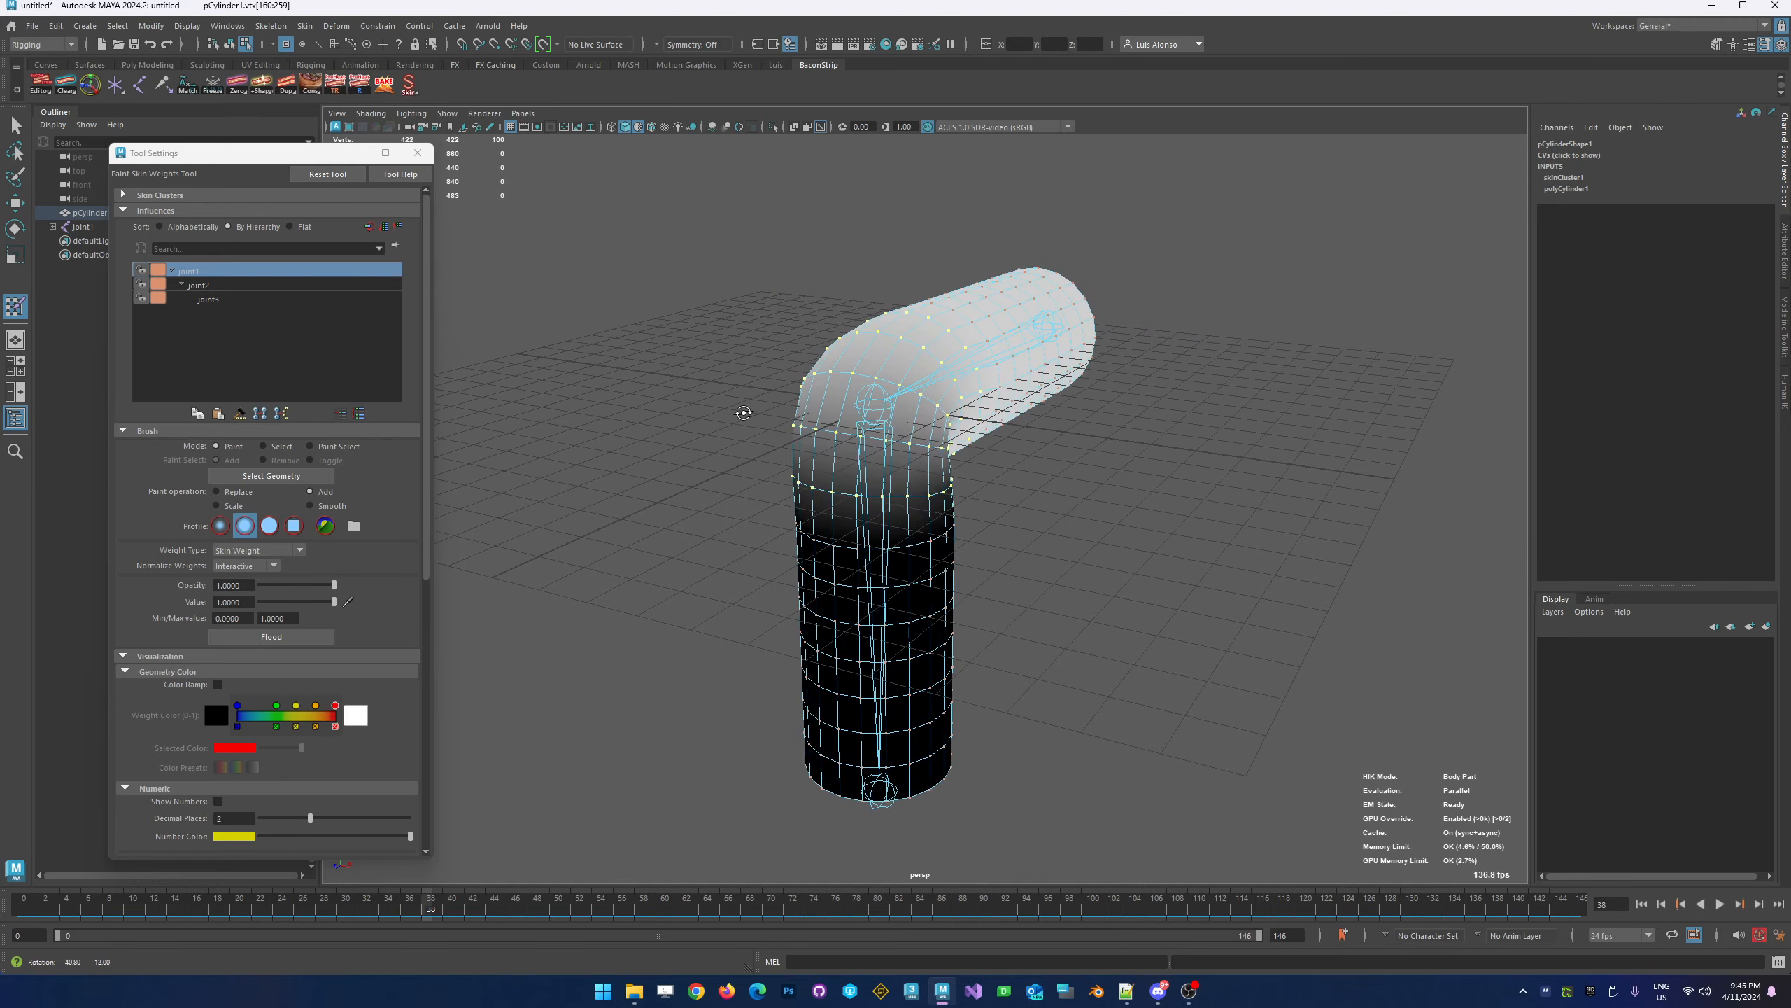
mouse_move(860, 360)
left_mouse_down("alt")
mouse_move(1063, 520)
mouse_move(986, 526)
mouse_move(977, 507)
left_mouse_up("alt")
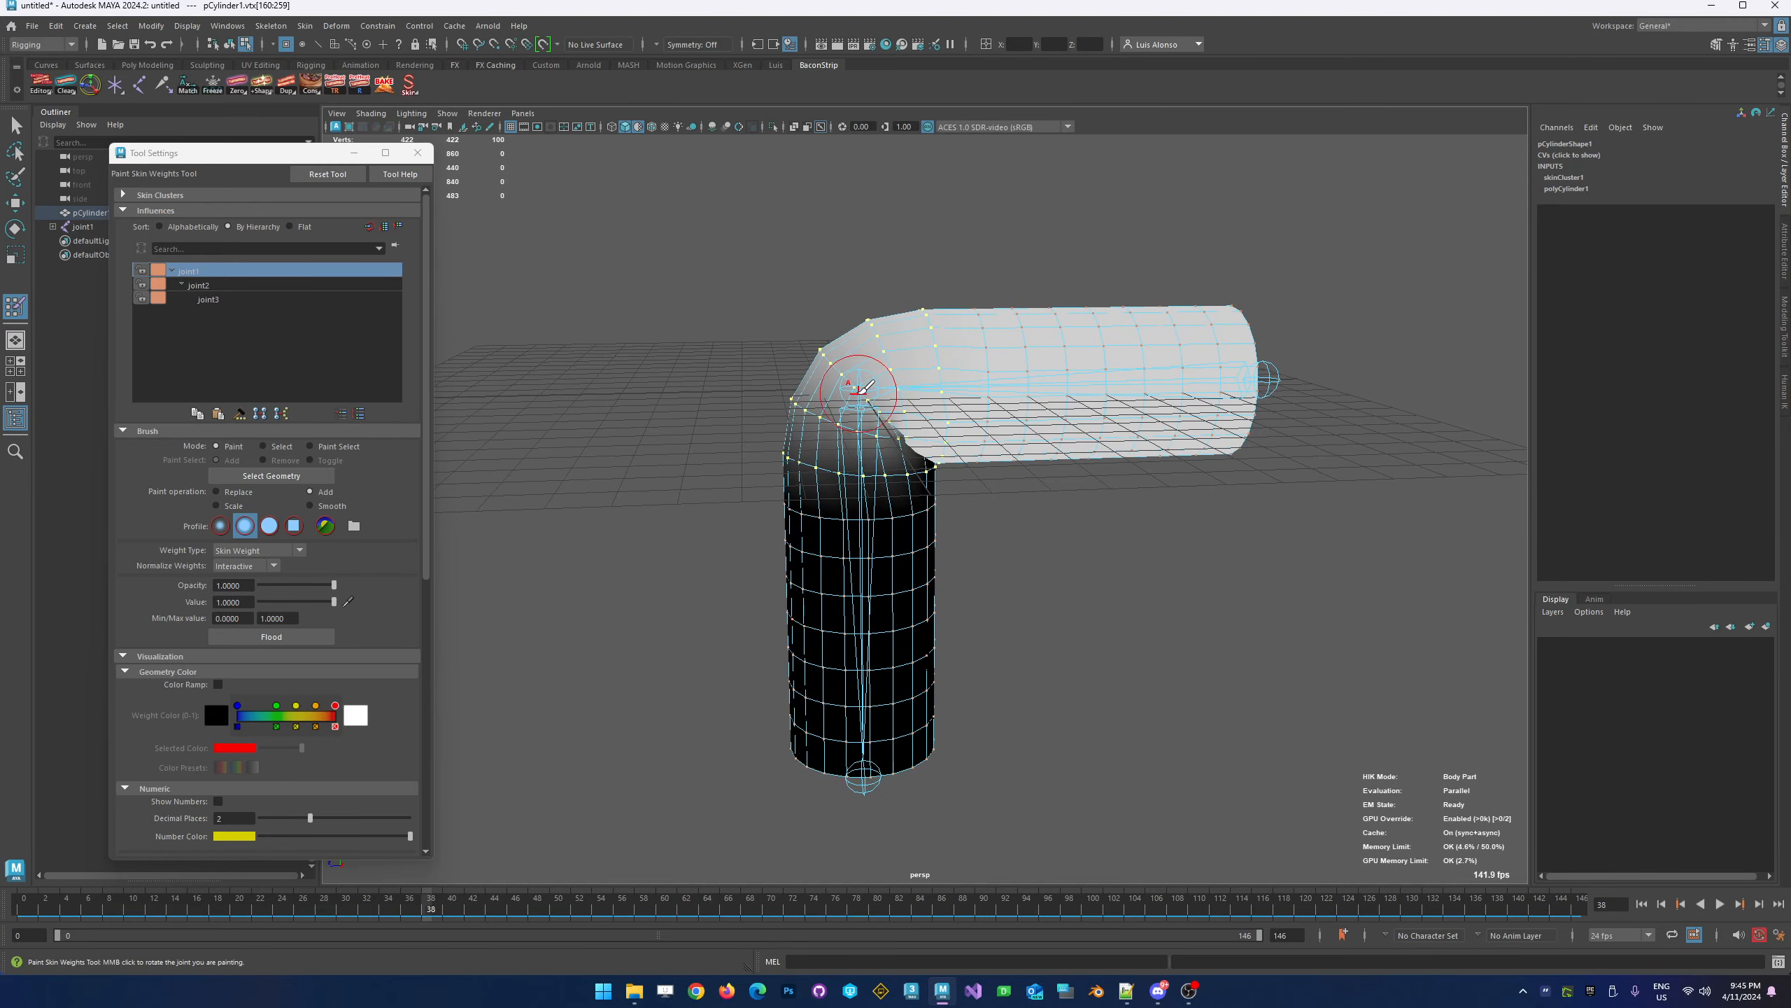
mouse_move(660, 529)
left_mouse_down("alt")
mouse_move(640, 520)
mouse_move(645, 428)
left_mouse_up("alt")
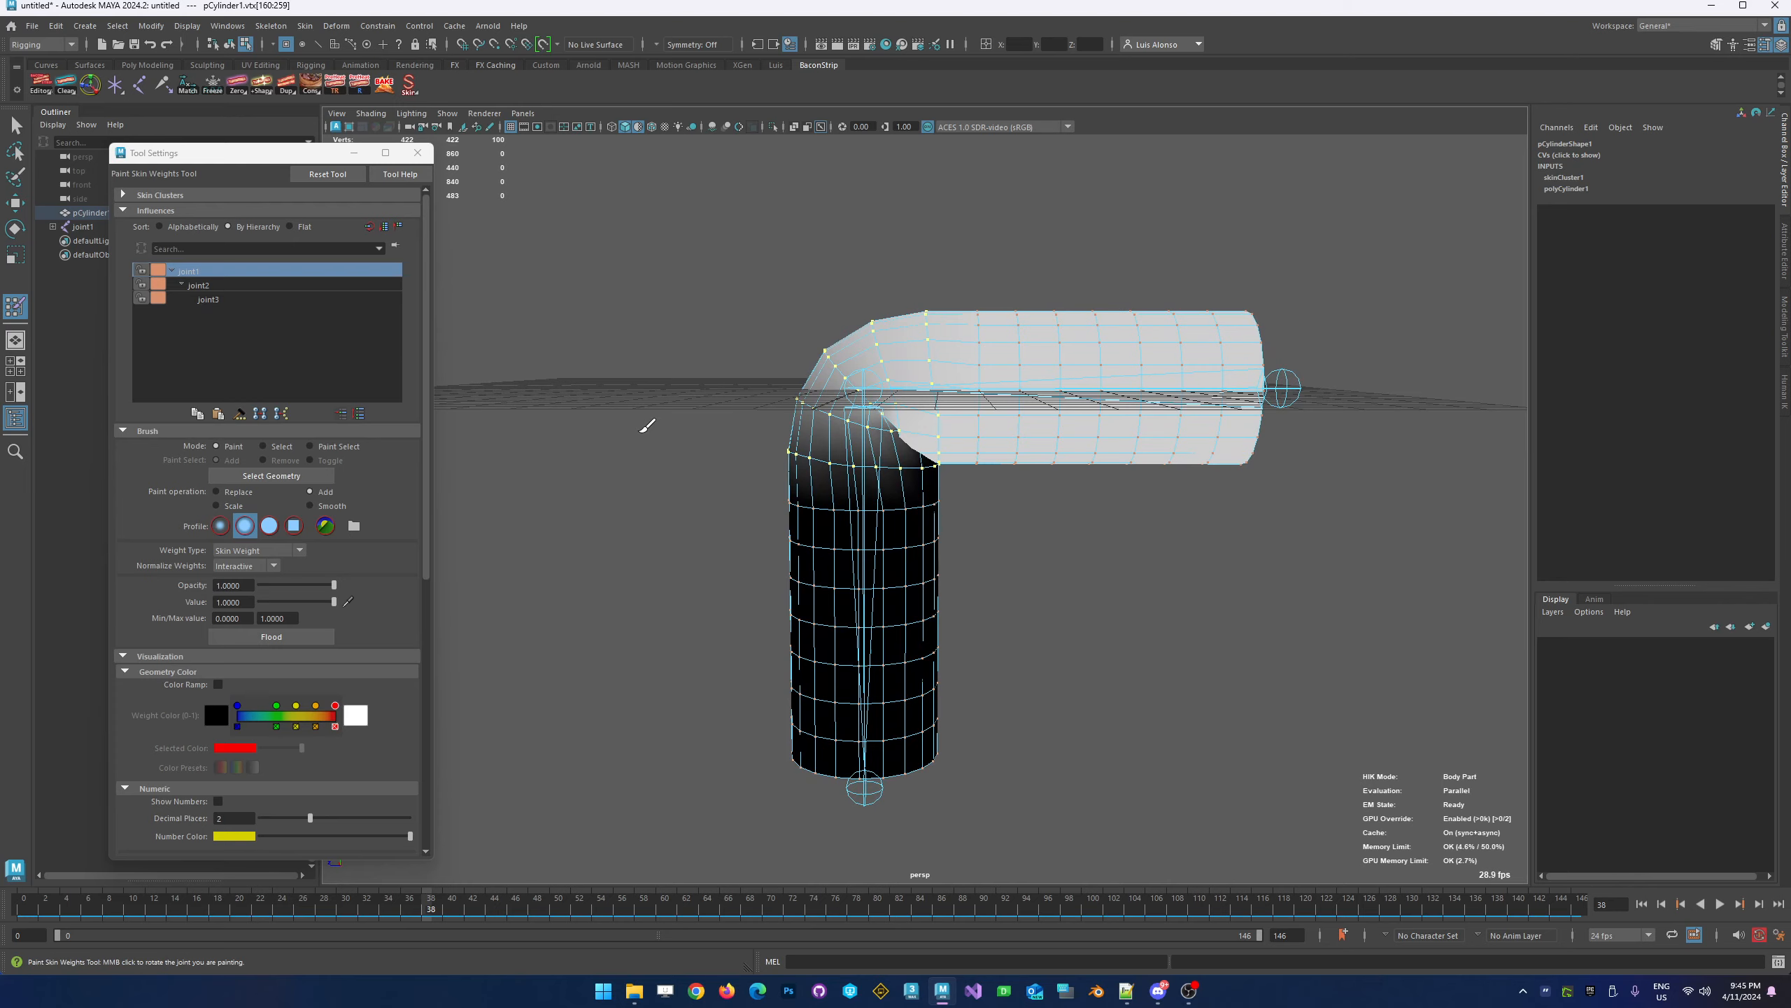
key("alt+v")
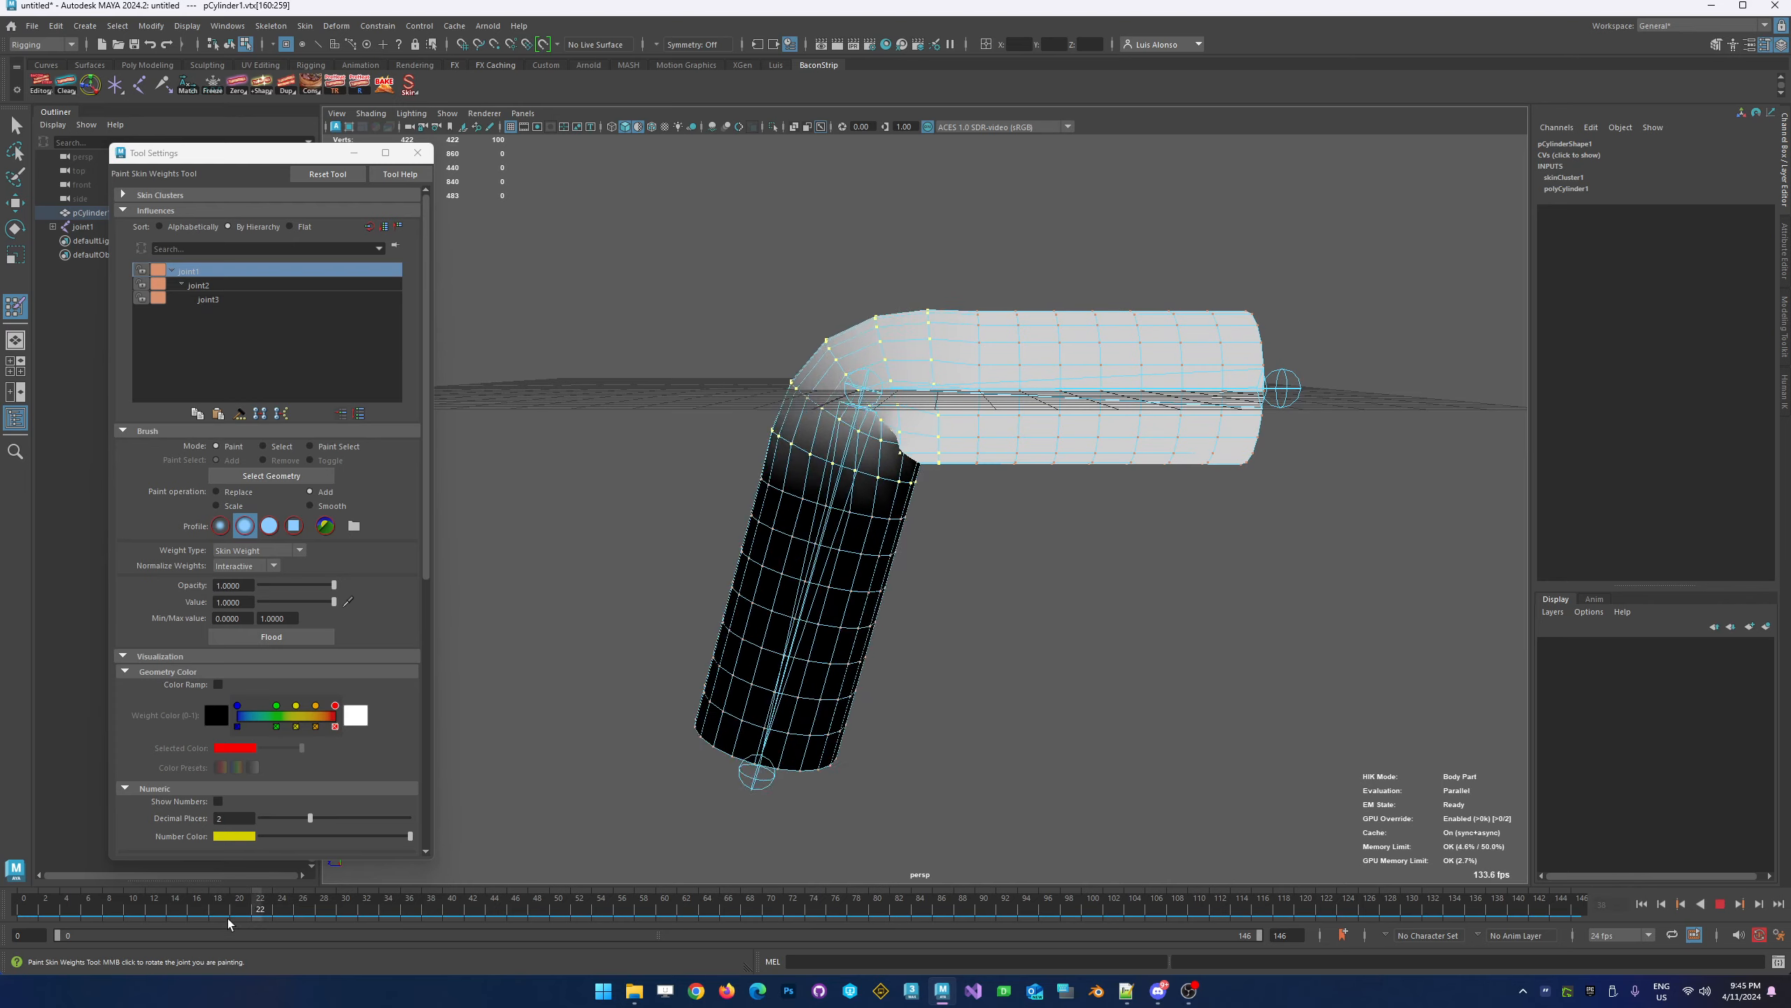
key("alt+v")
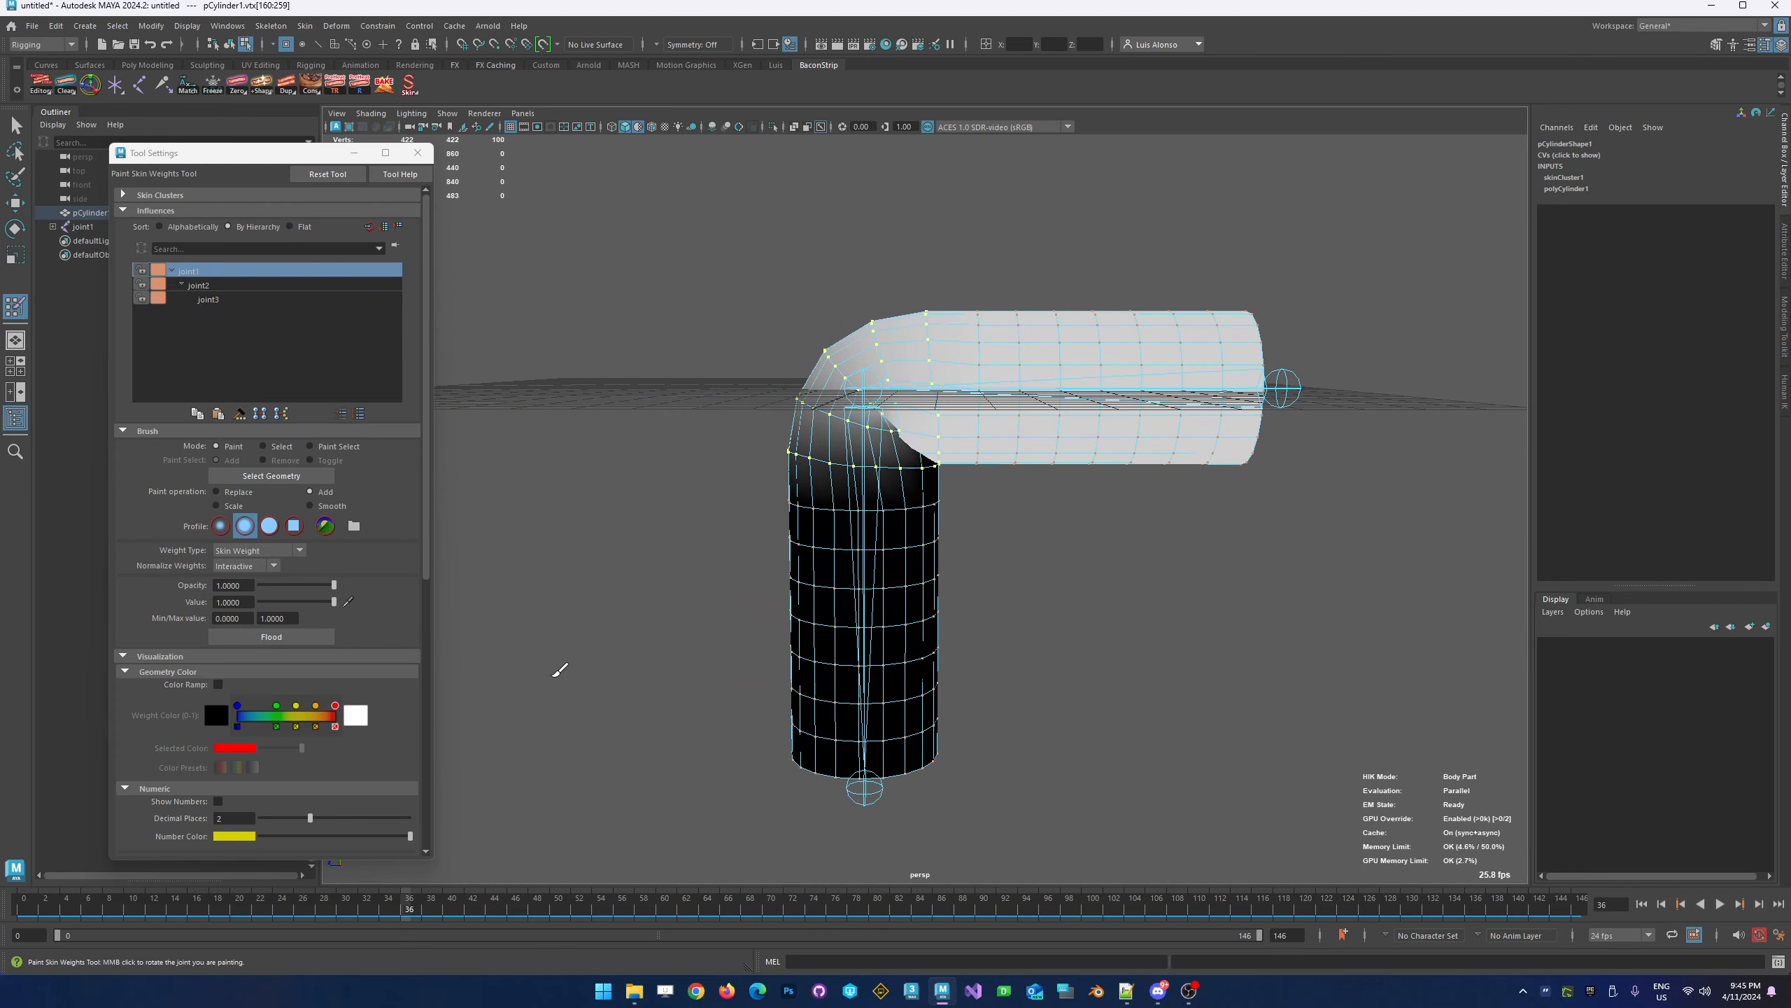
left_click_drag(666, 464, 677, 515, "alt")
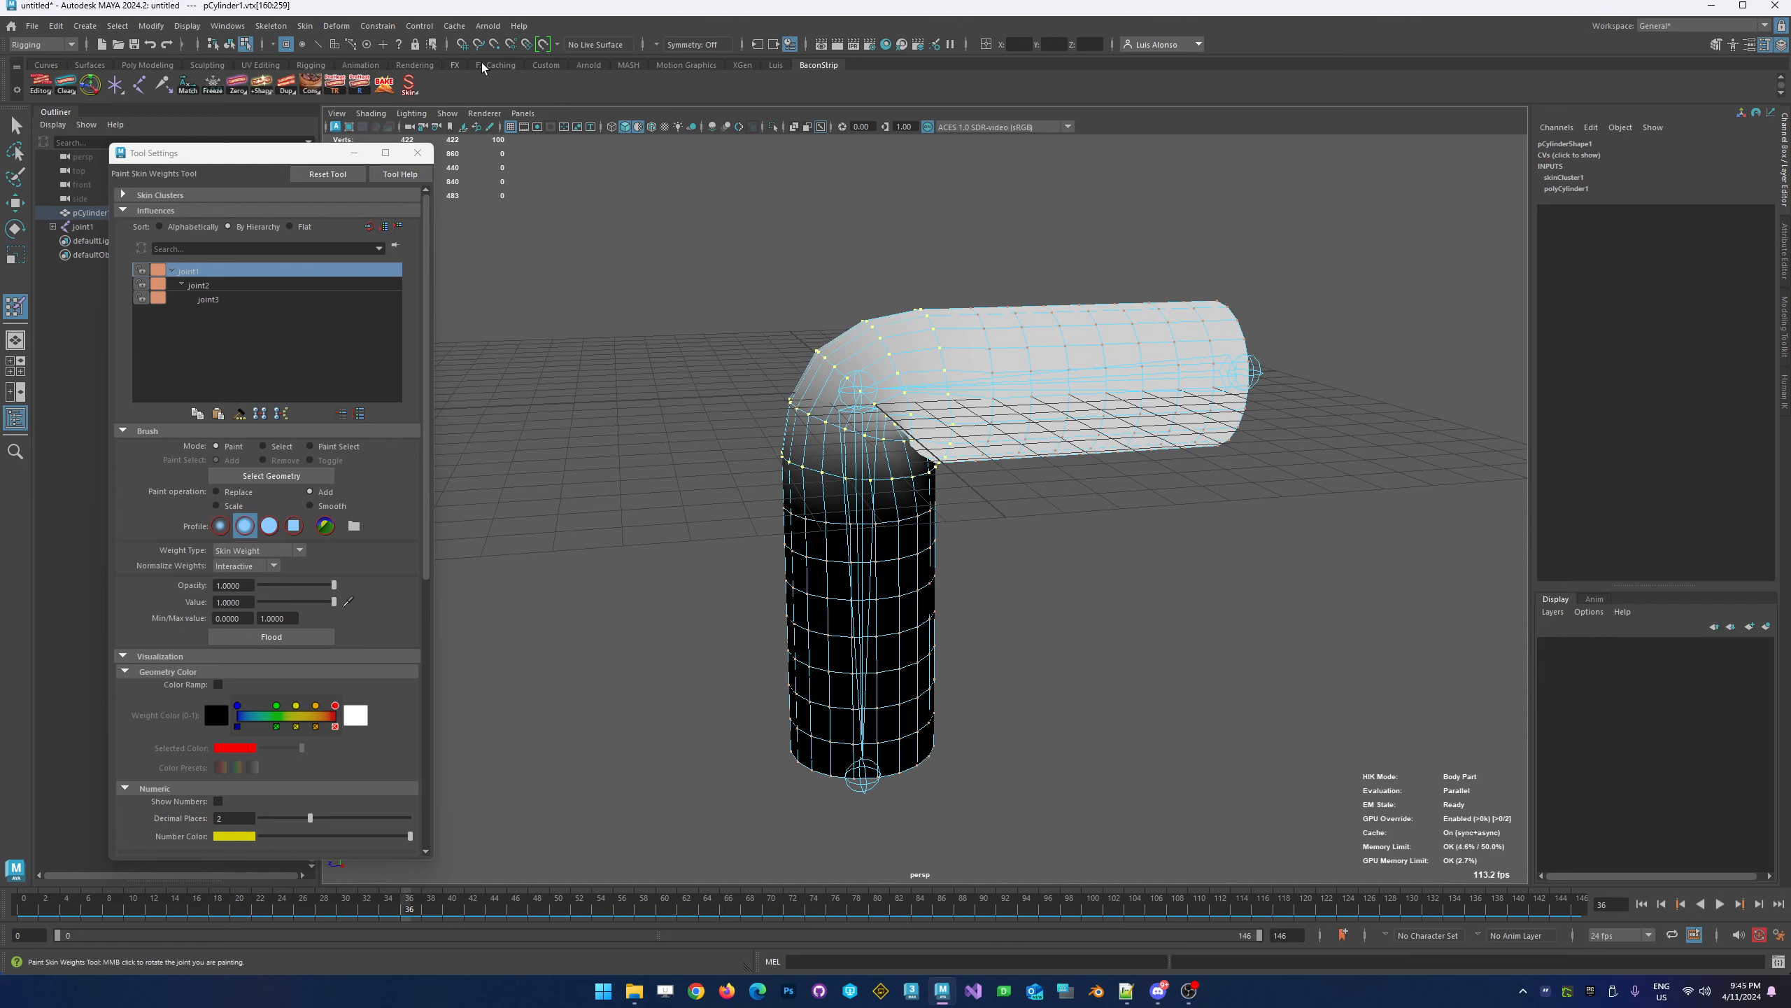
left_click_drag(708, 401, 626, 451, "alt")
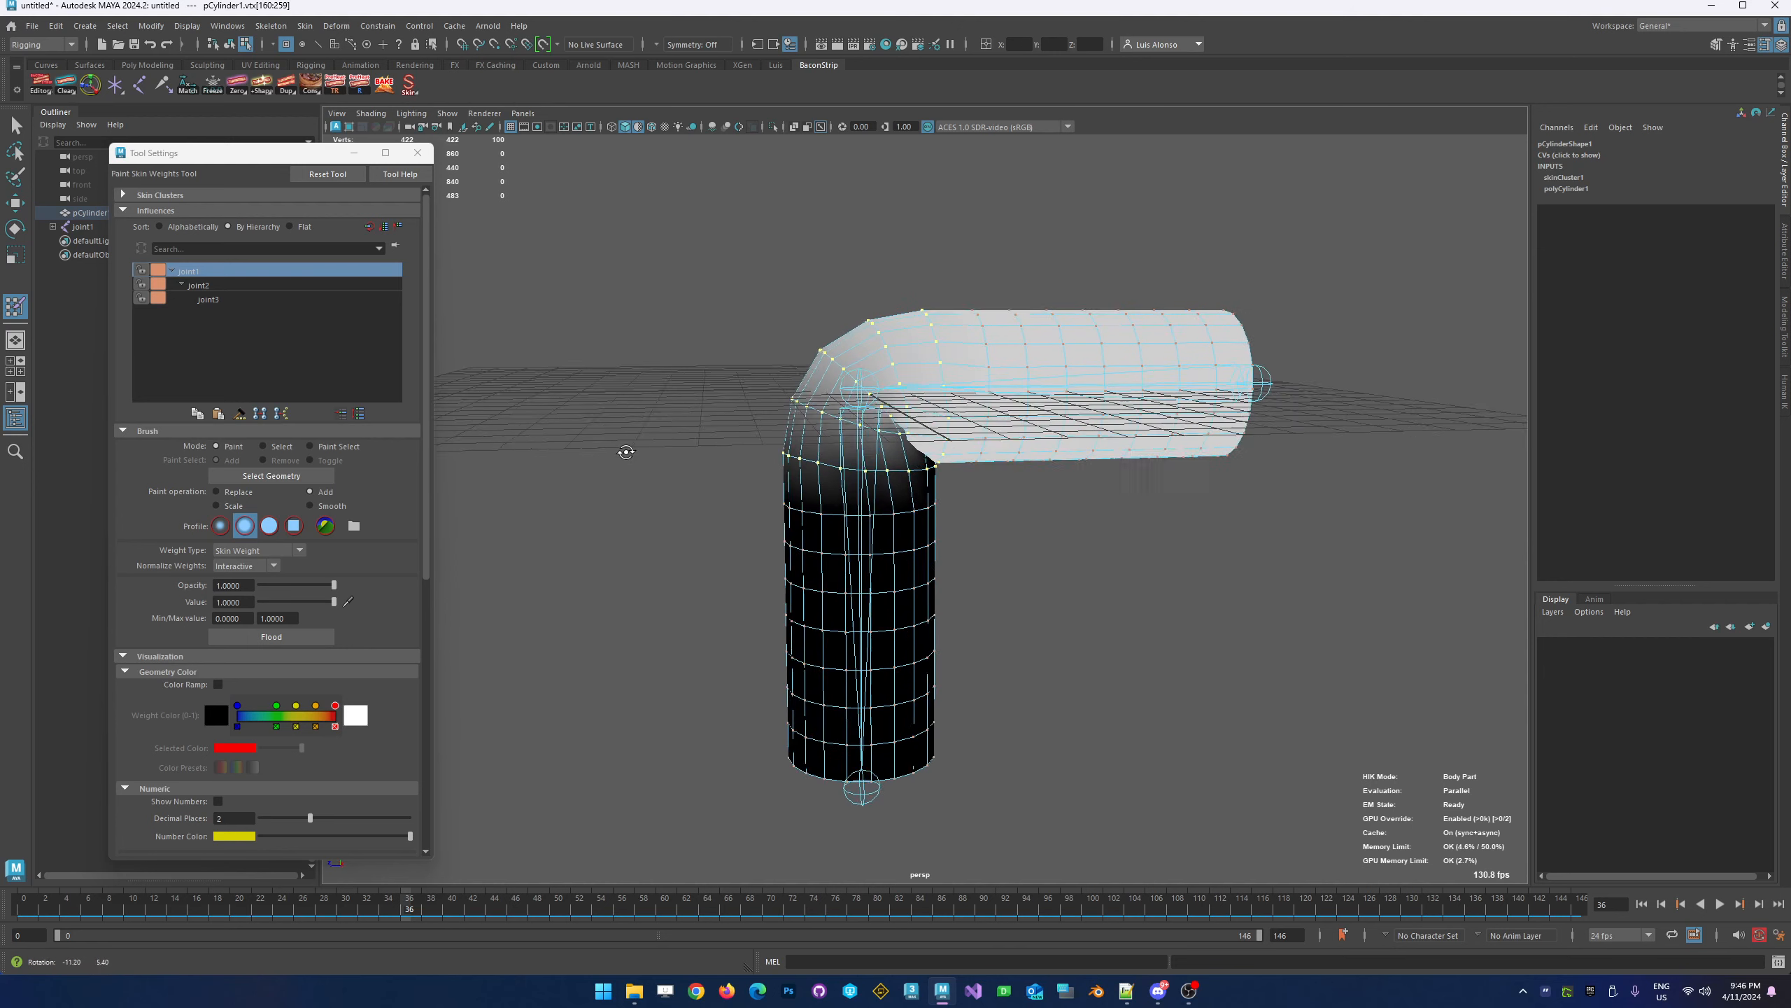
Return to frame 0, create a locator at the middle joint, and raise it above the joint with Translate Y set to 2
left_click_drag(414, 916, 23, 921)
mouse_move(845, 541)
left_mouse_down("alt")
mouse_move(807, 569)
mouse_move(829, 552)
left_mouse_up("alt")
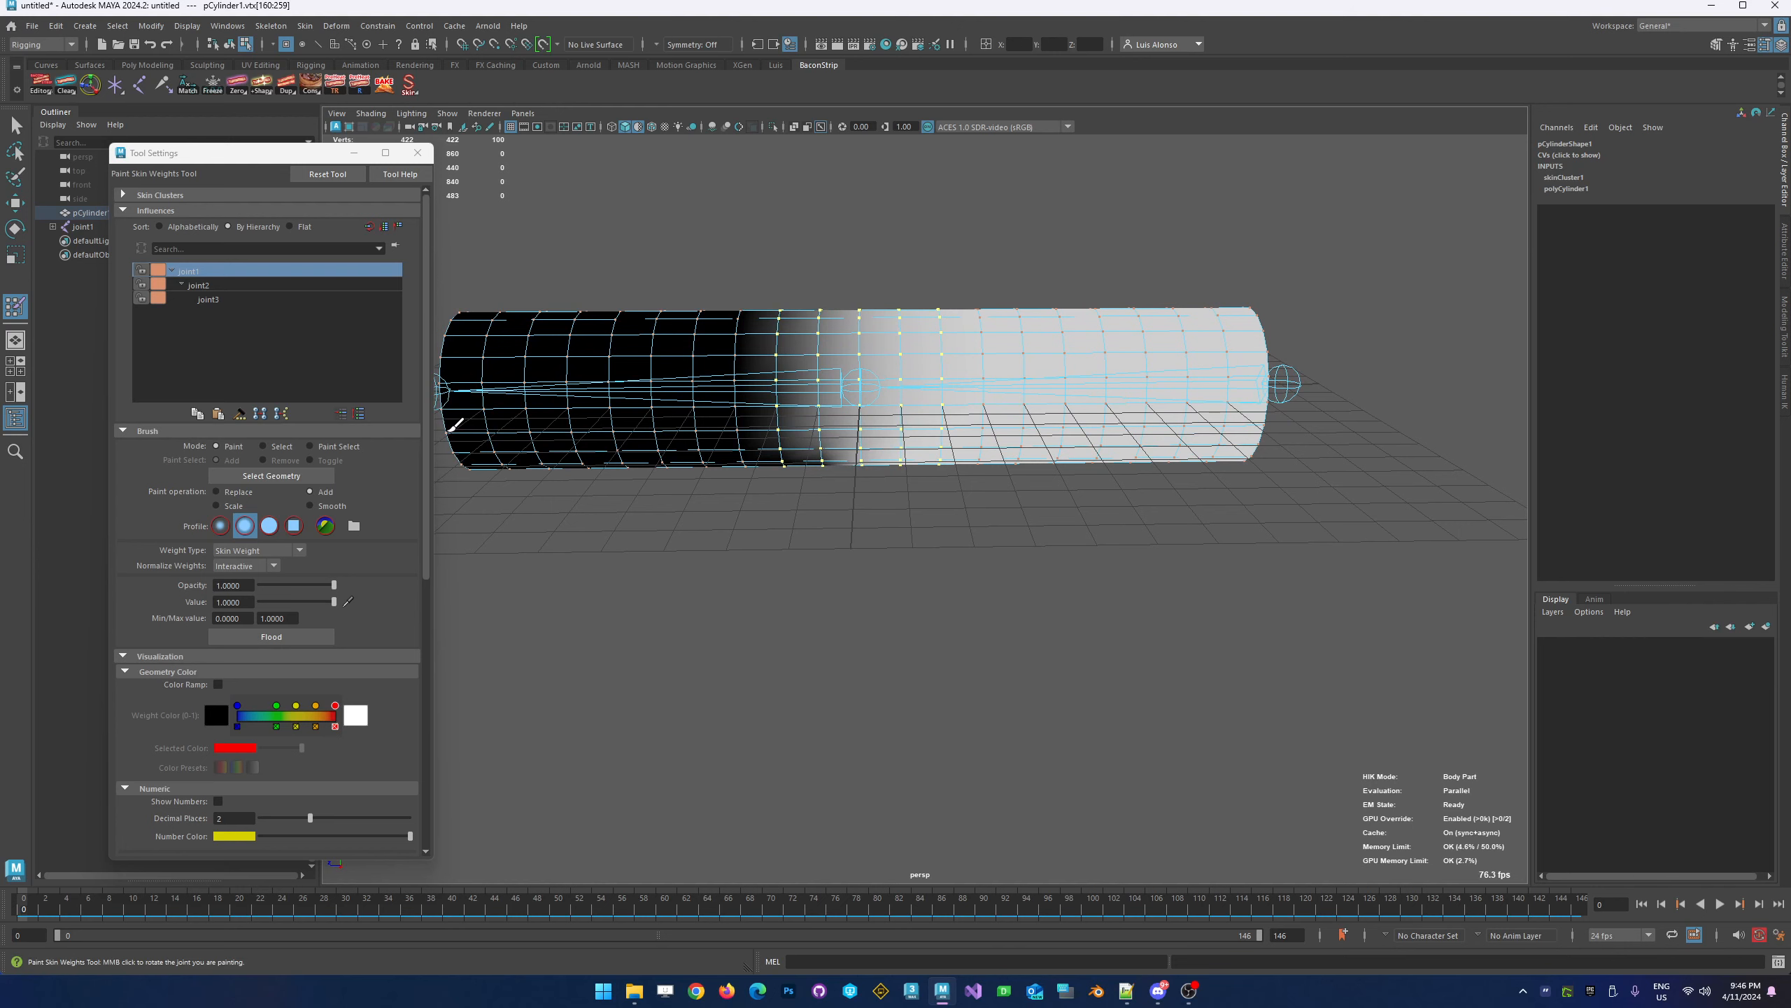
left_click(116, 90)
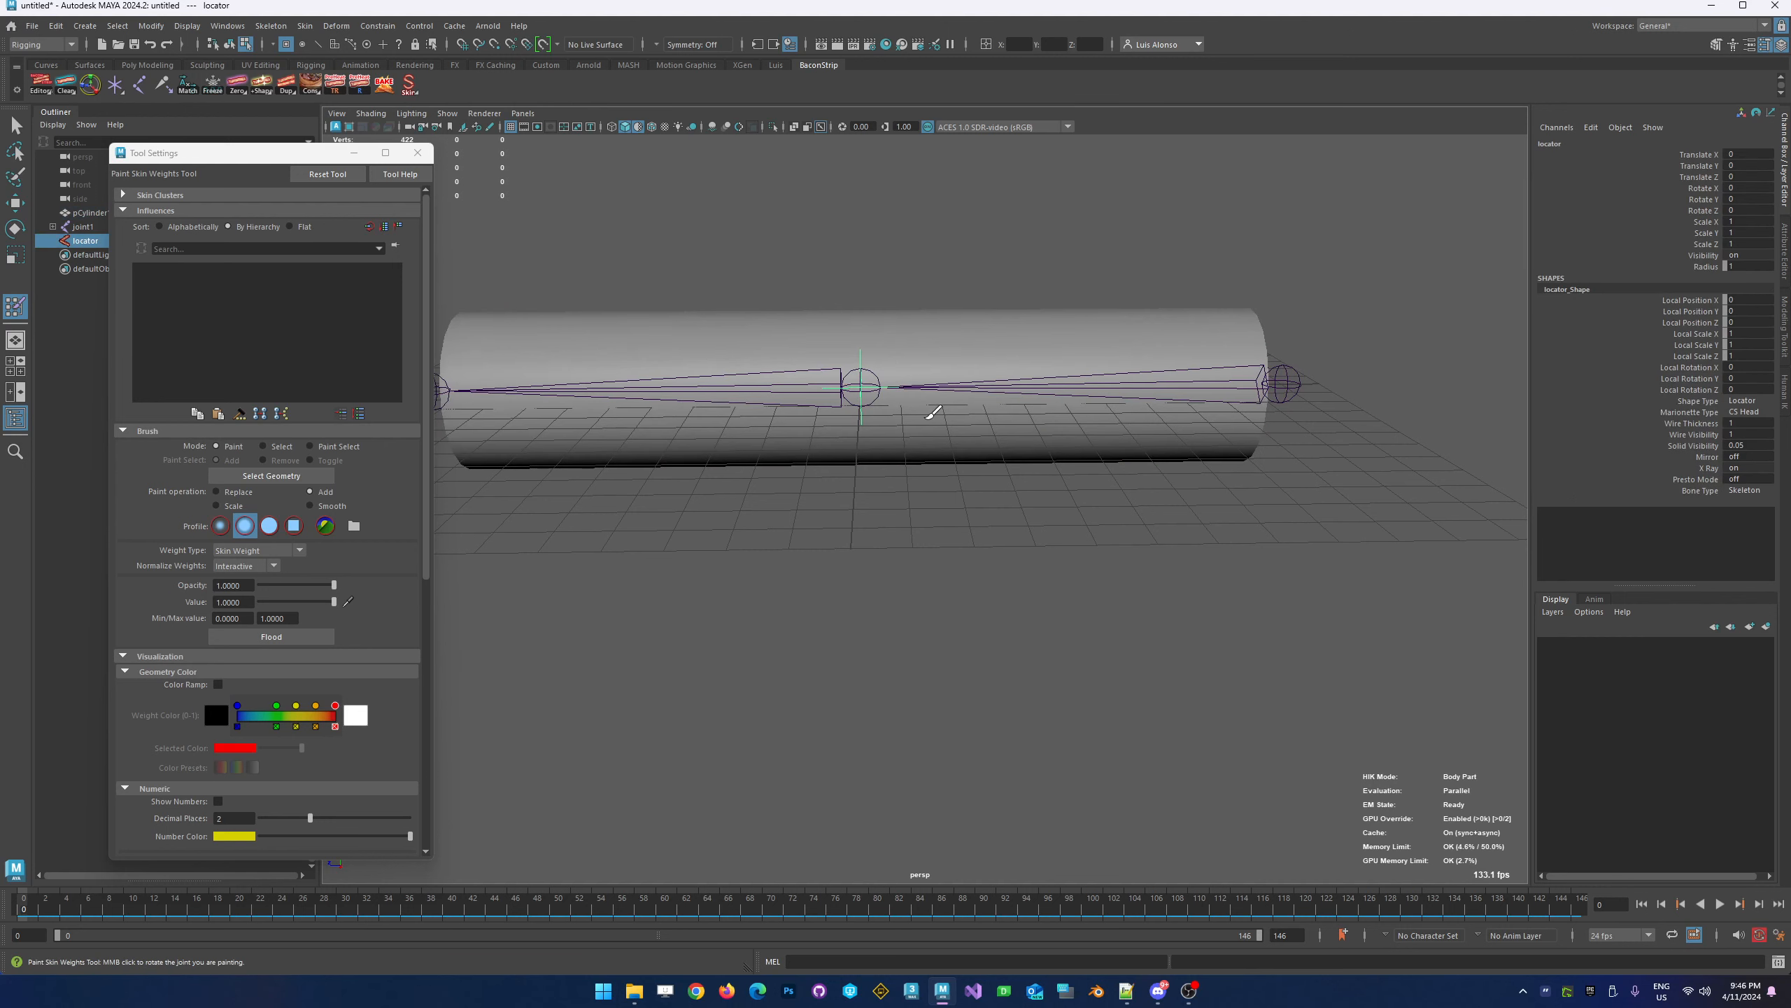
key("w")
left_click_drag(864, 339, 866, 263)
double_click(1762, 164)
key("Return")
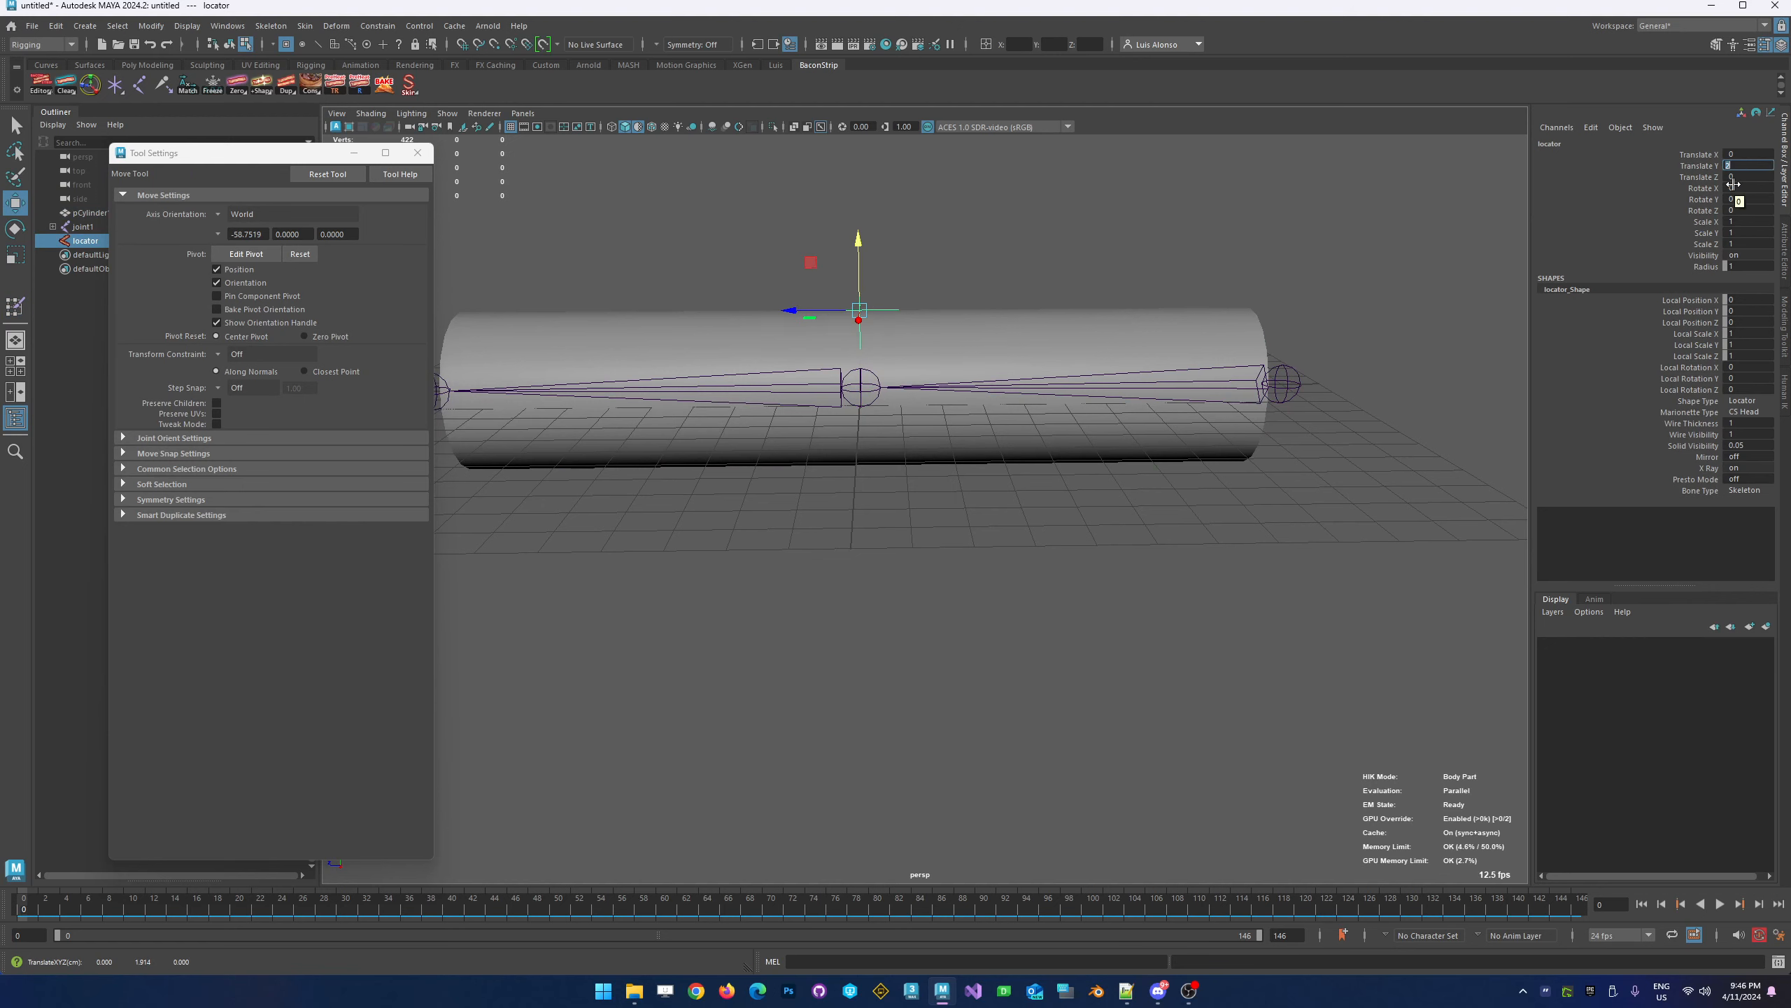
left_click_drag(662, 296, 540, 453, "alt")
right_click_drag(540, 453, 839, 384, "alt")
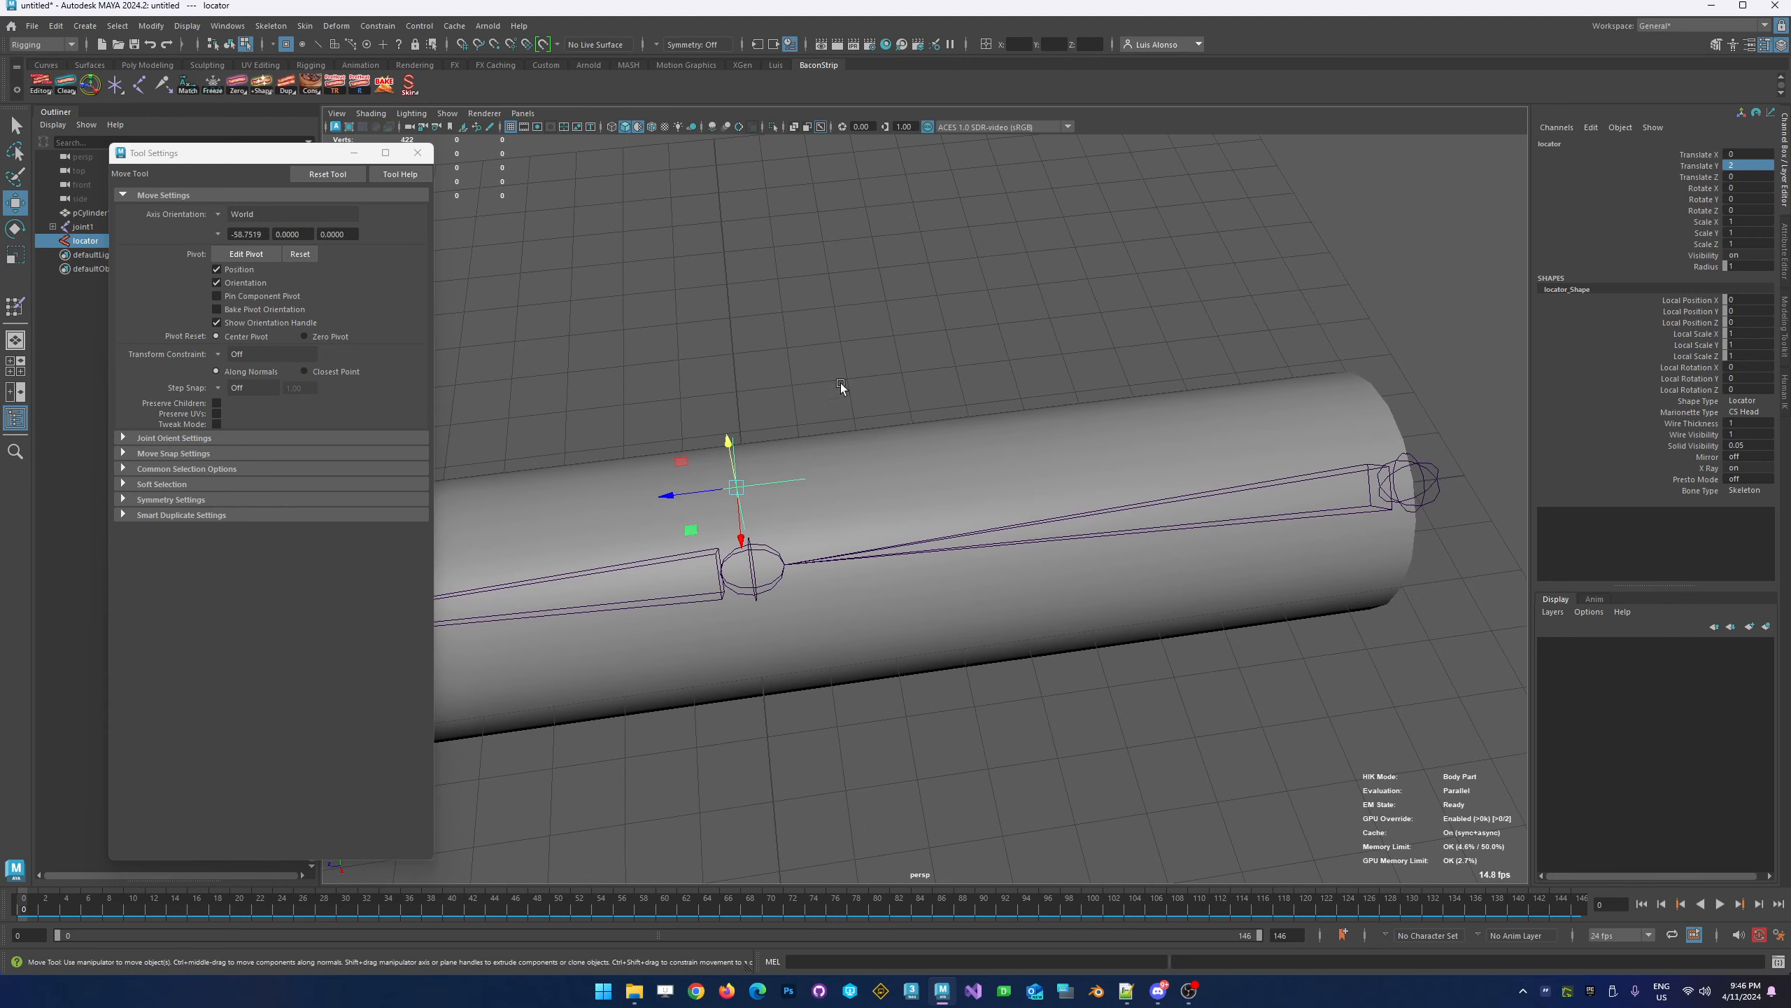
Display the wireframe over the shaded cylinder and clear the locator selection
middle_click_drag(613, 340, 647, 300, "alt")
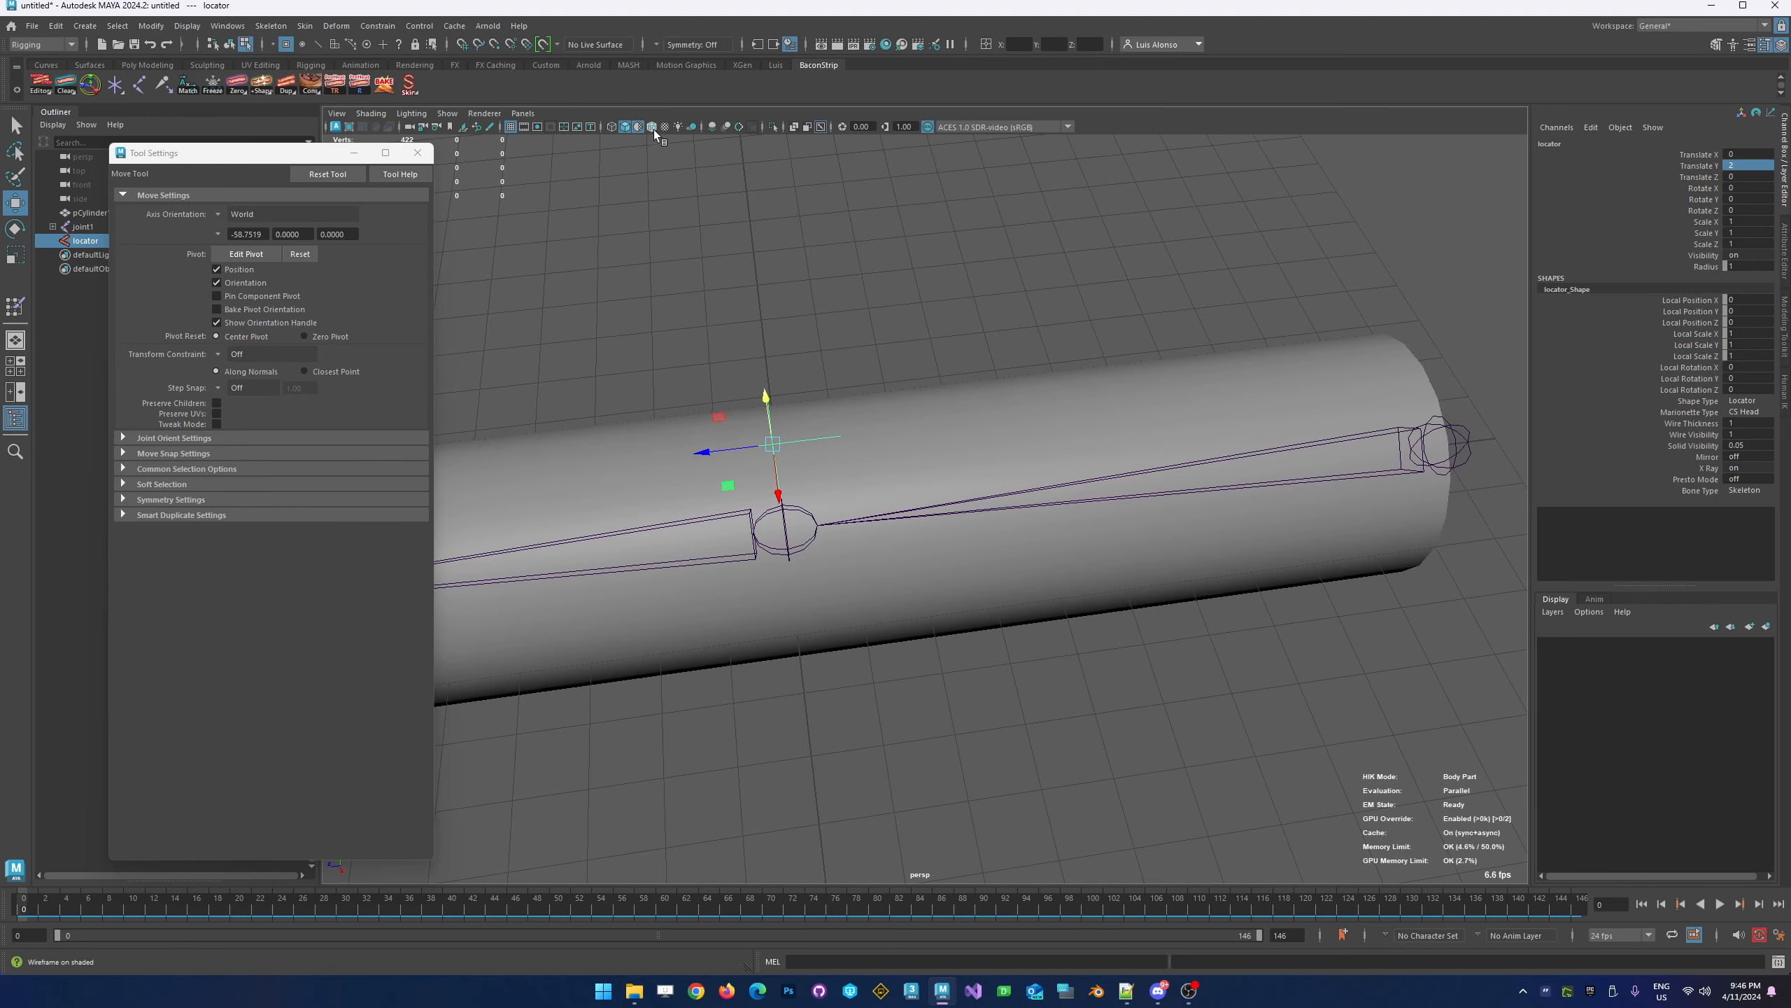
left_click(652, 129)
mouse_move(748, 331)
left_mouse_down("alt")
mouse_move(782, 245)
mouse_move(834, 330)
left_mouse_up("alt")
left_click(834, 330)
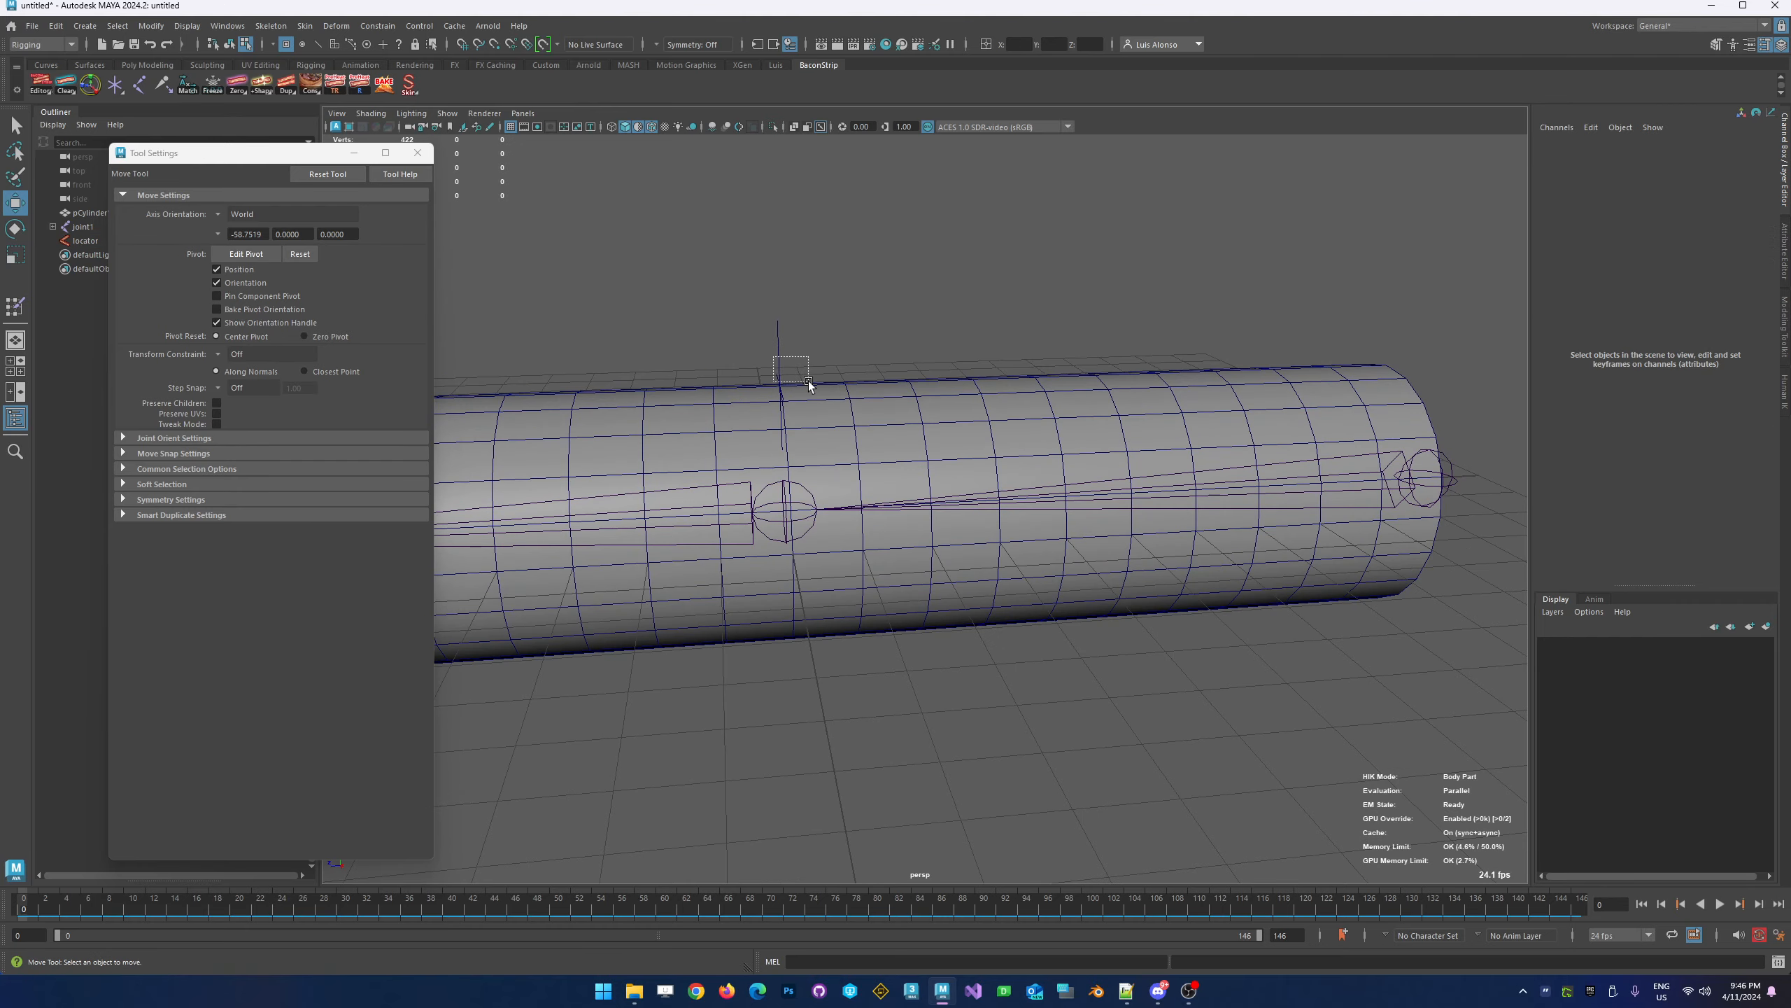
Reselect the locator above the middle joint and close the Tool Settings window
left_click(806, 406)
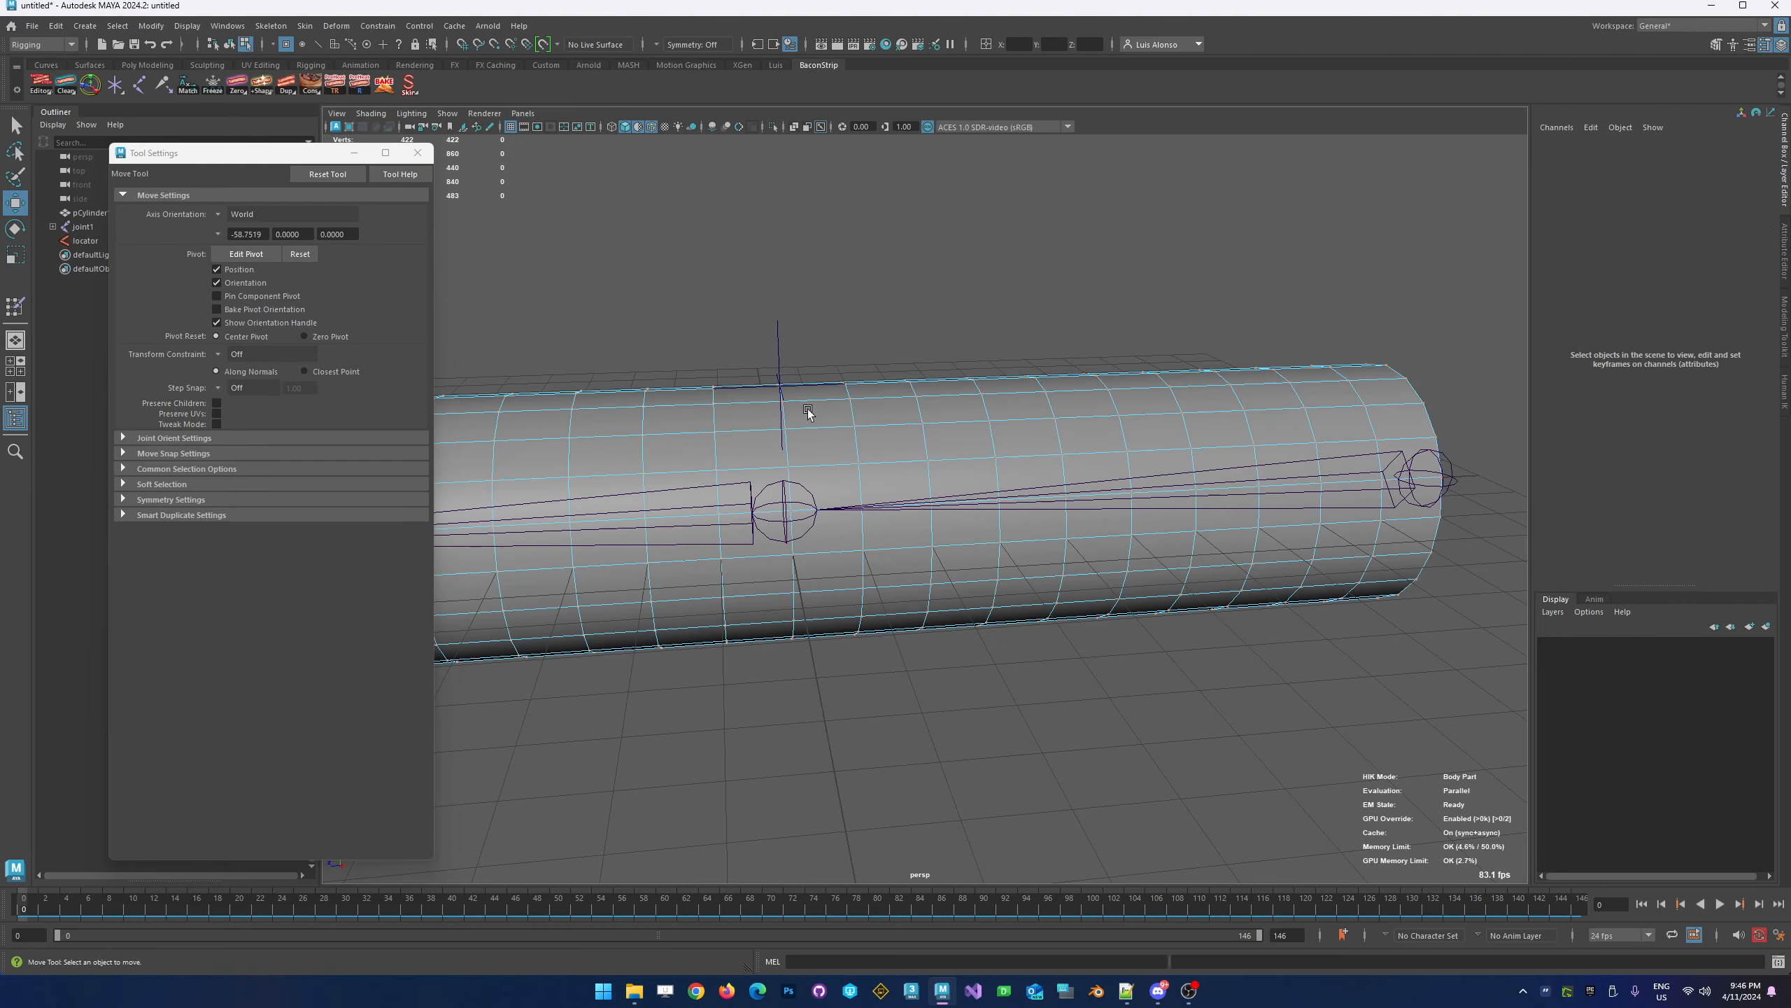
left_click(230, 44)
left_click(714, 248)
left_click(761, 332)
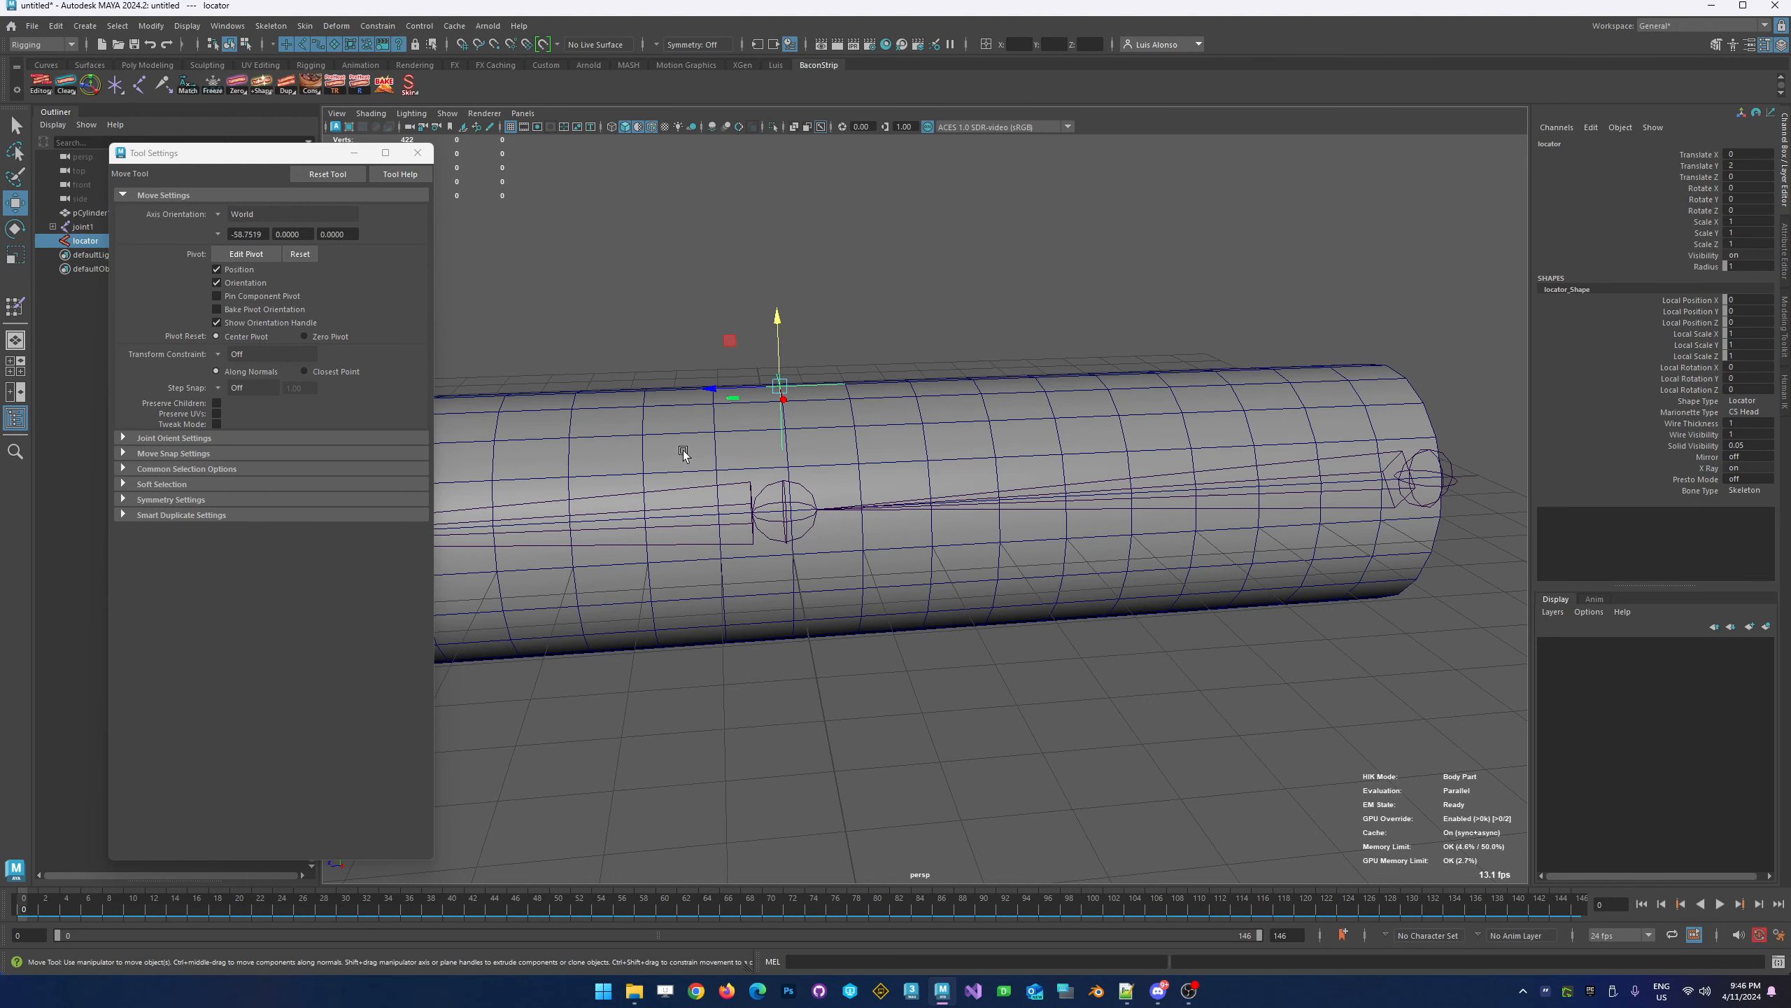
left_click(418, 152)
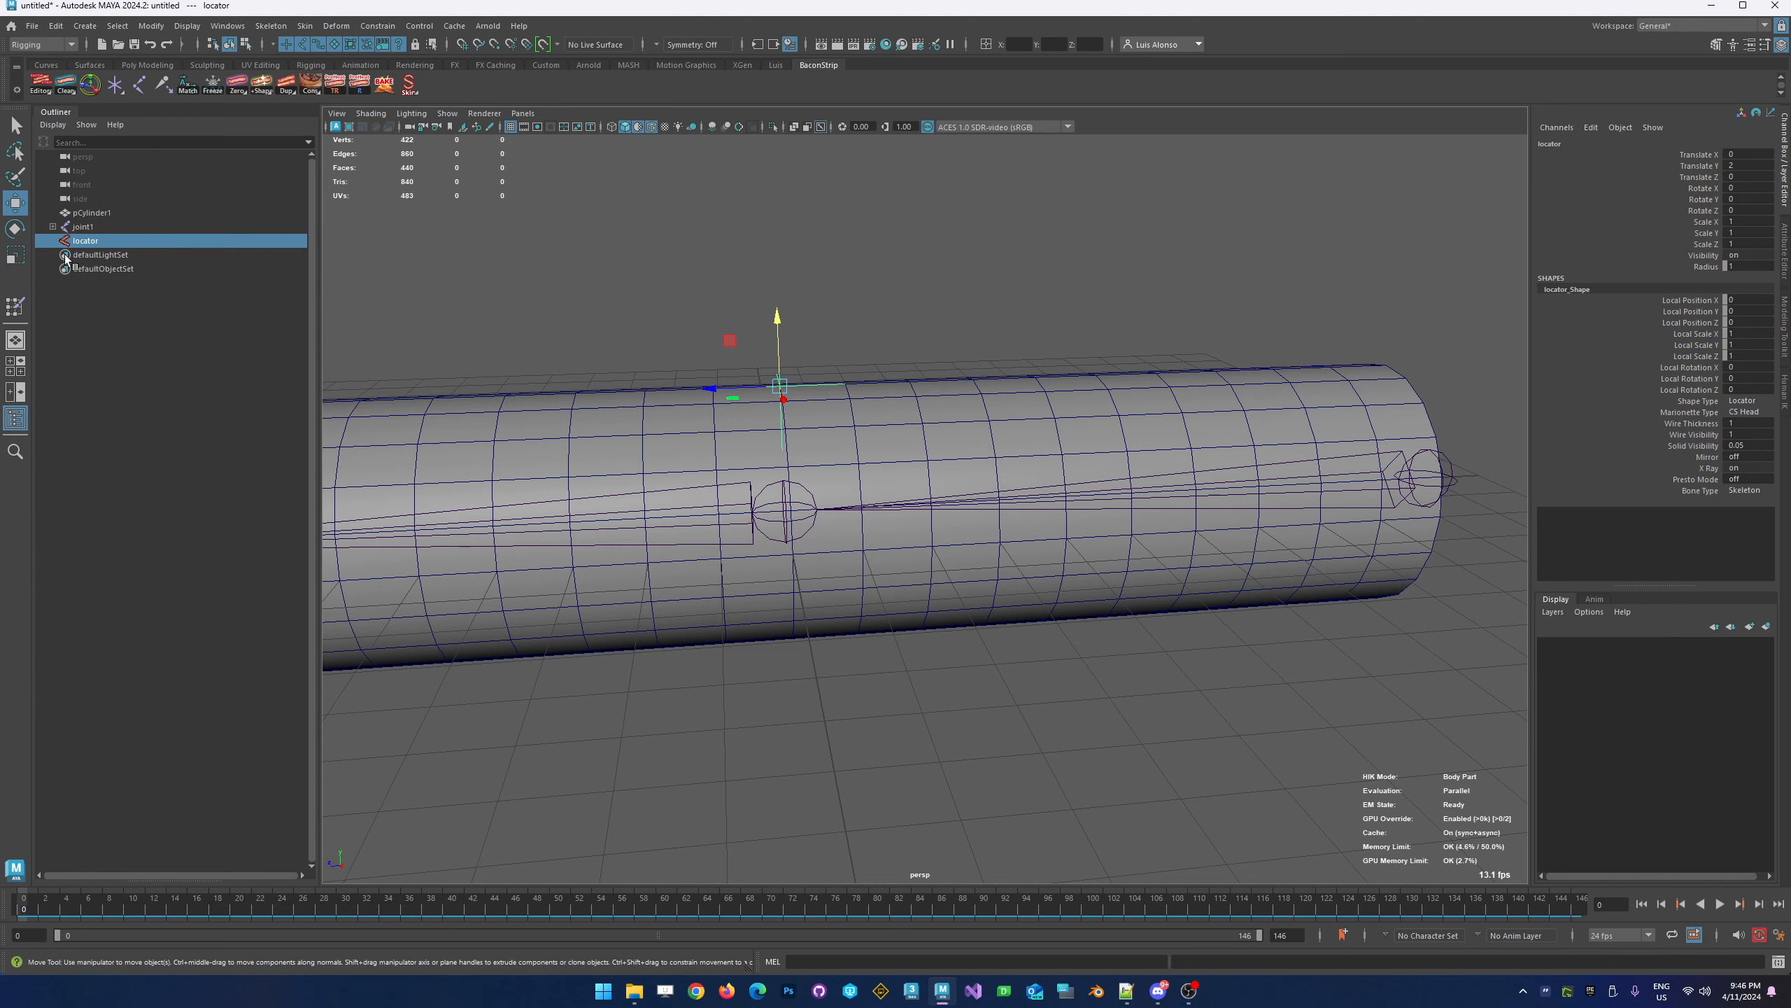
Duplicate the locator in place and rename the original locator_thigh
left_click_drag(670, 282, 848, 333, "alt")
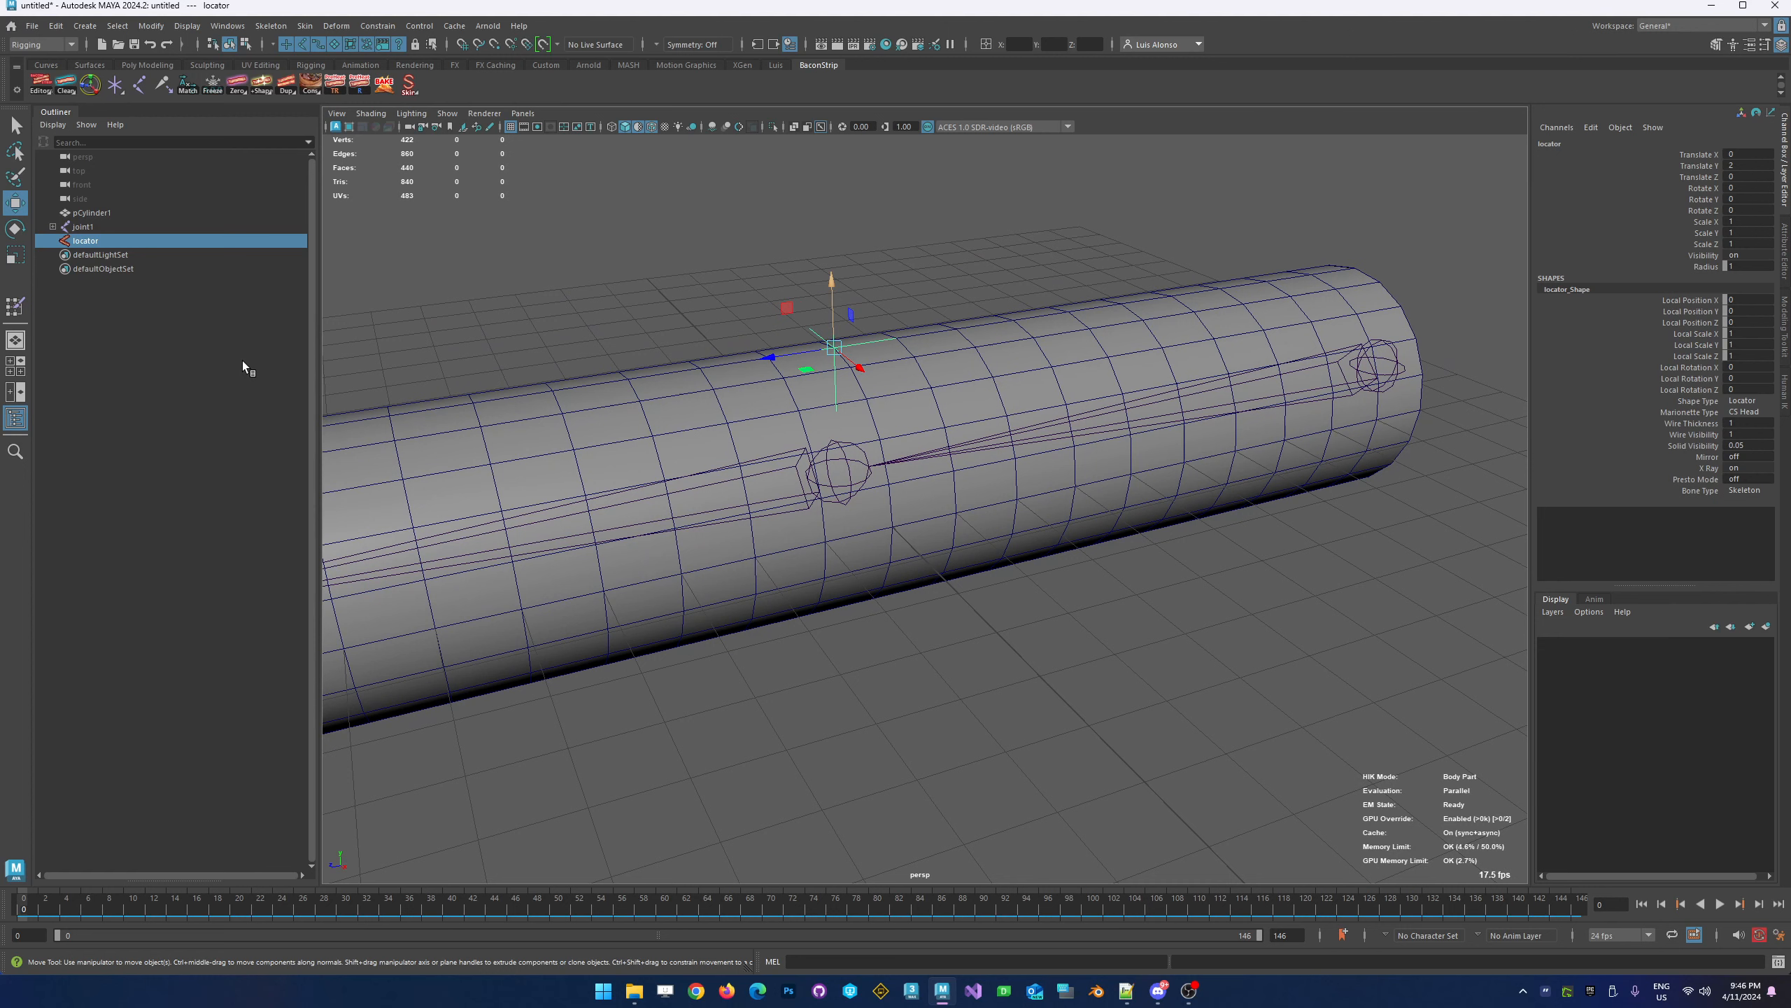
key("ctrl+d")
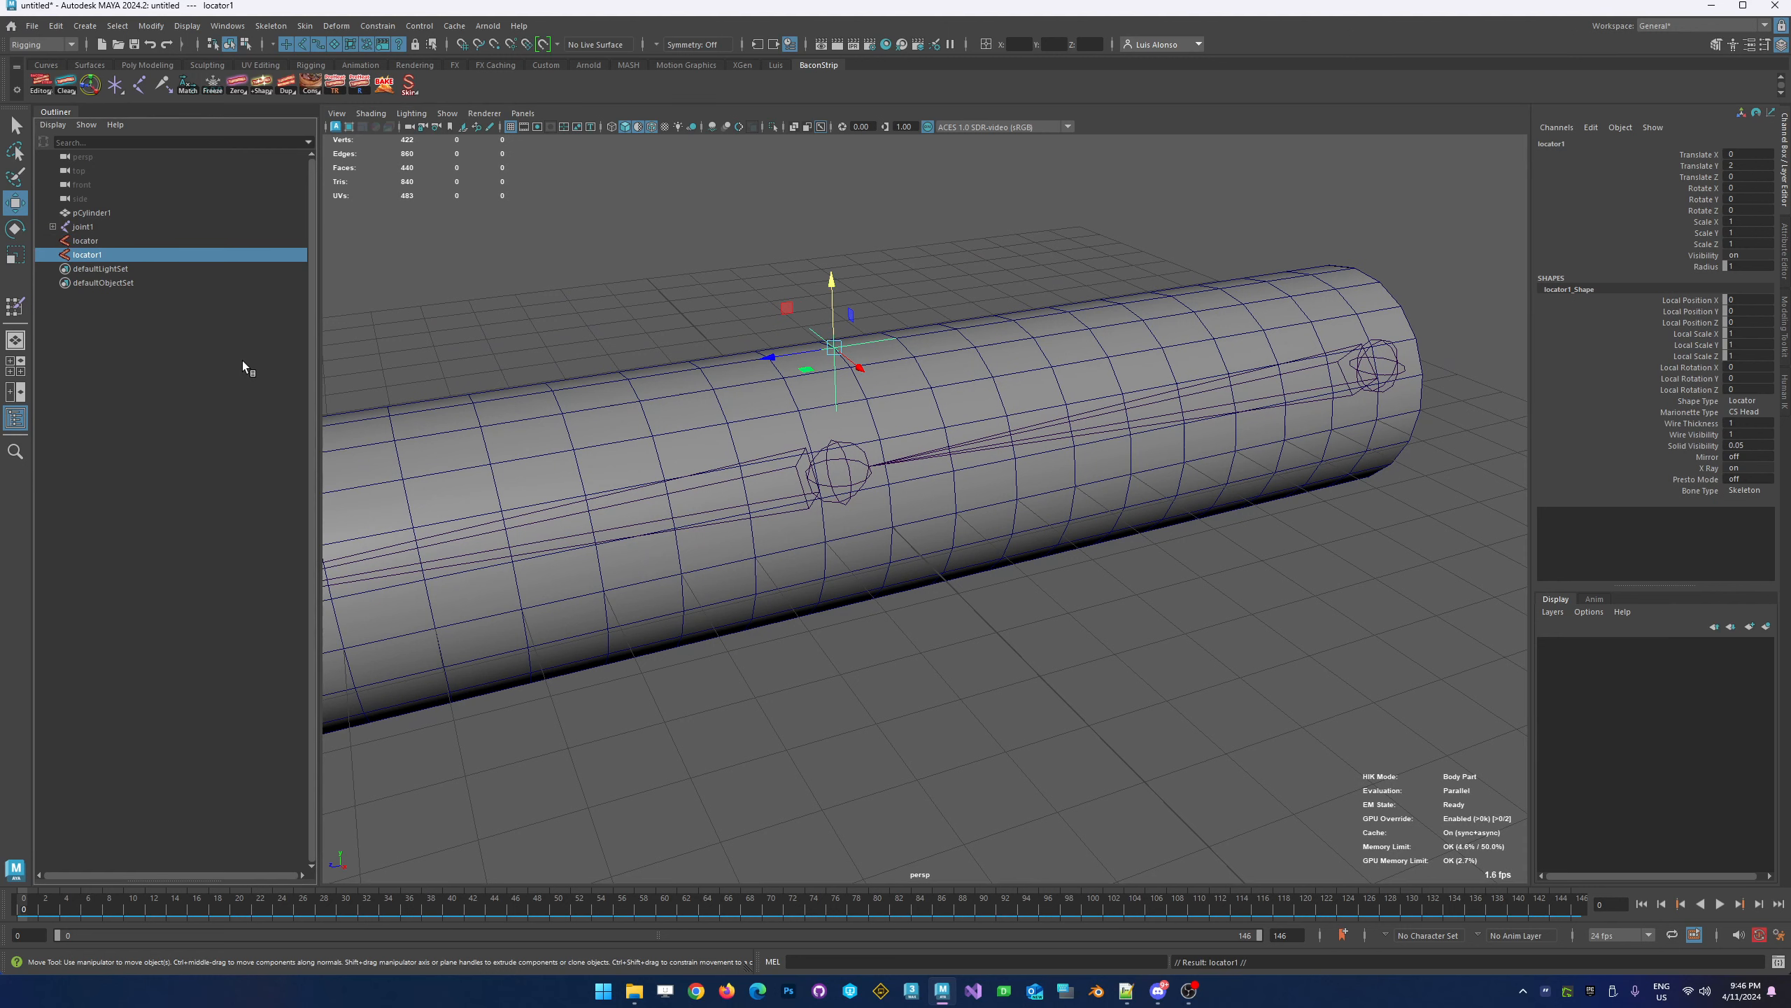
left_click(86, 240)
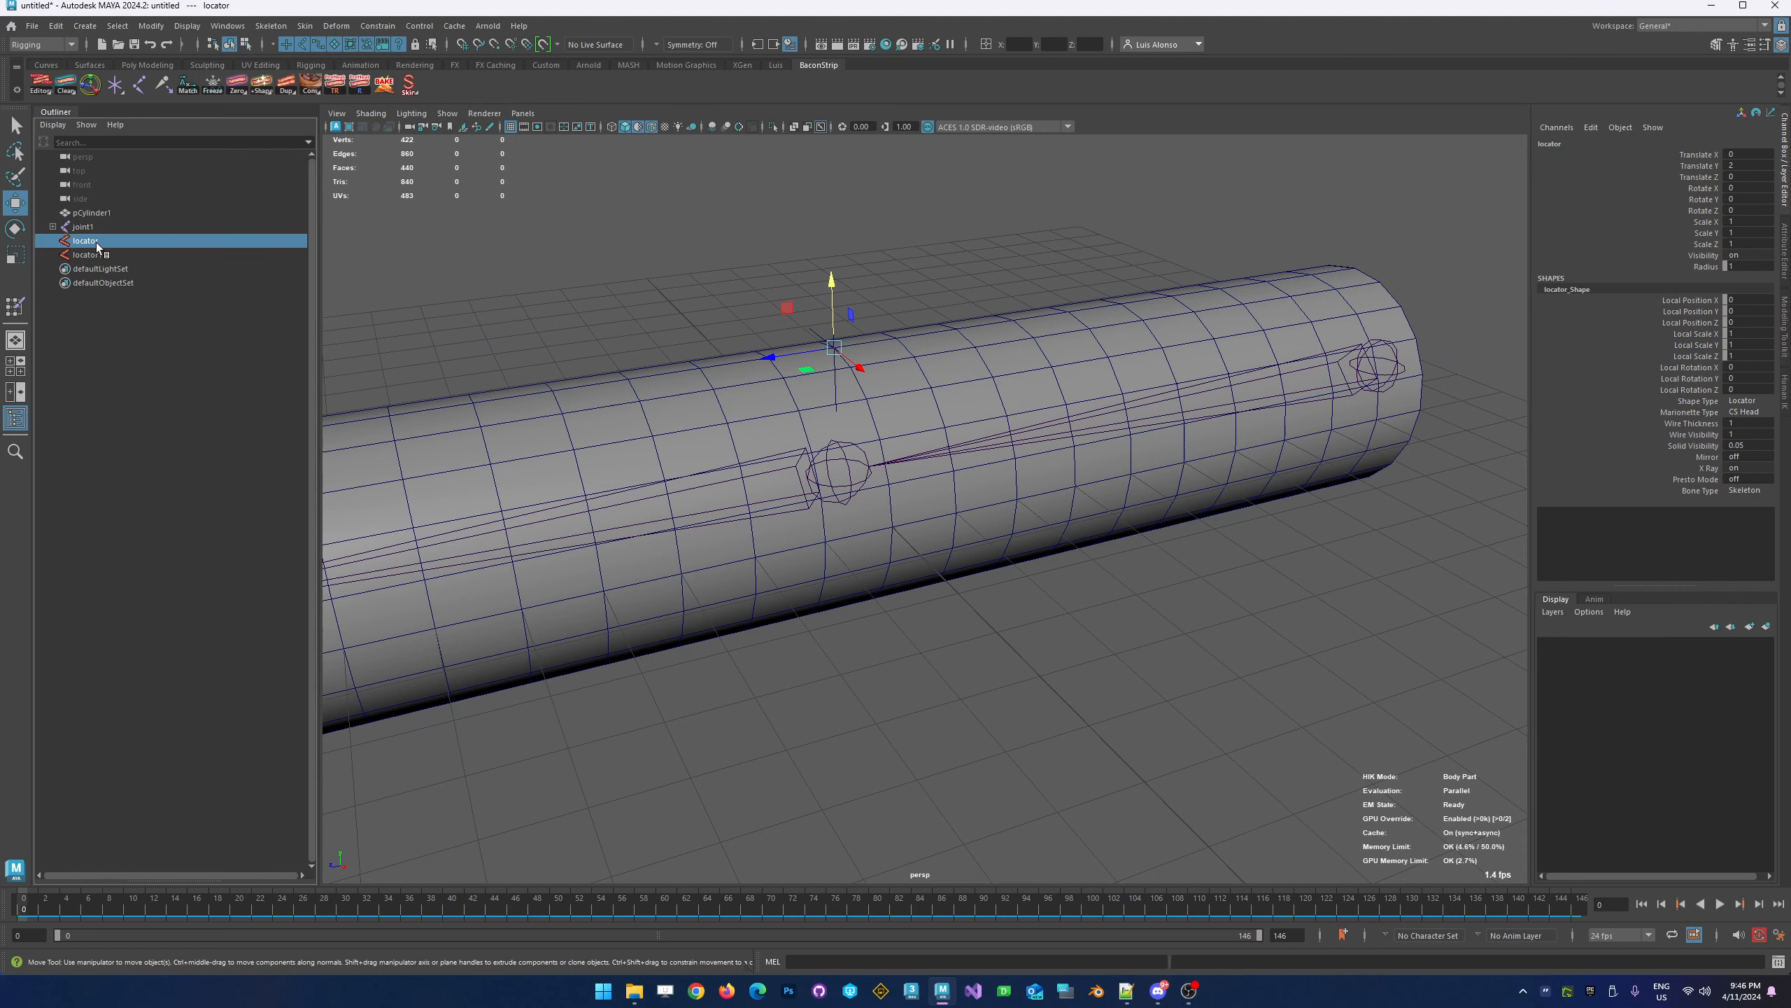
double_click(96, 242)
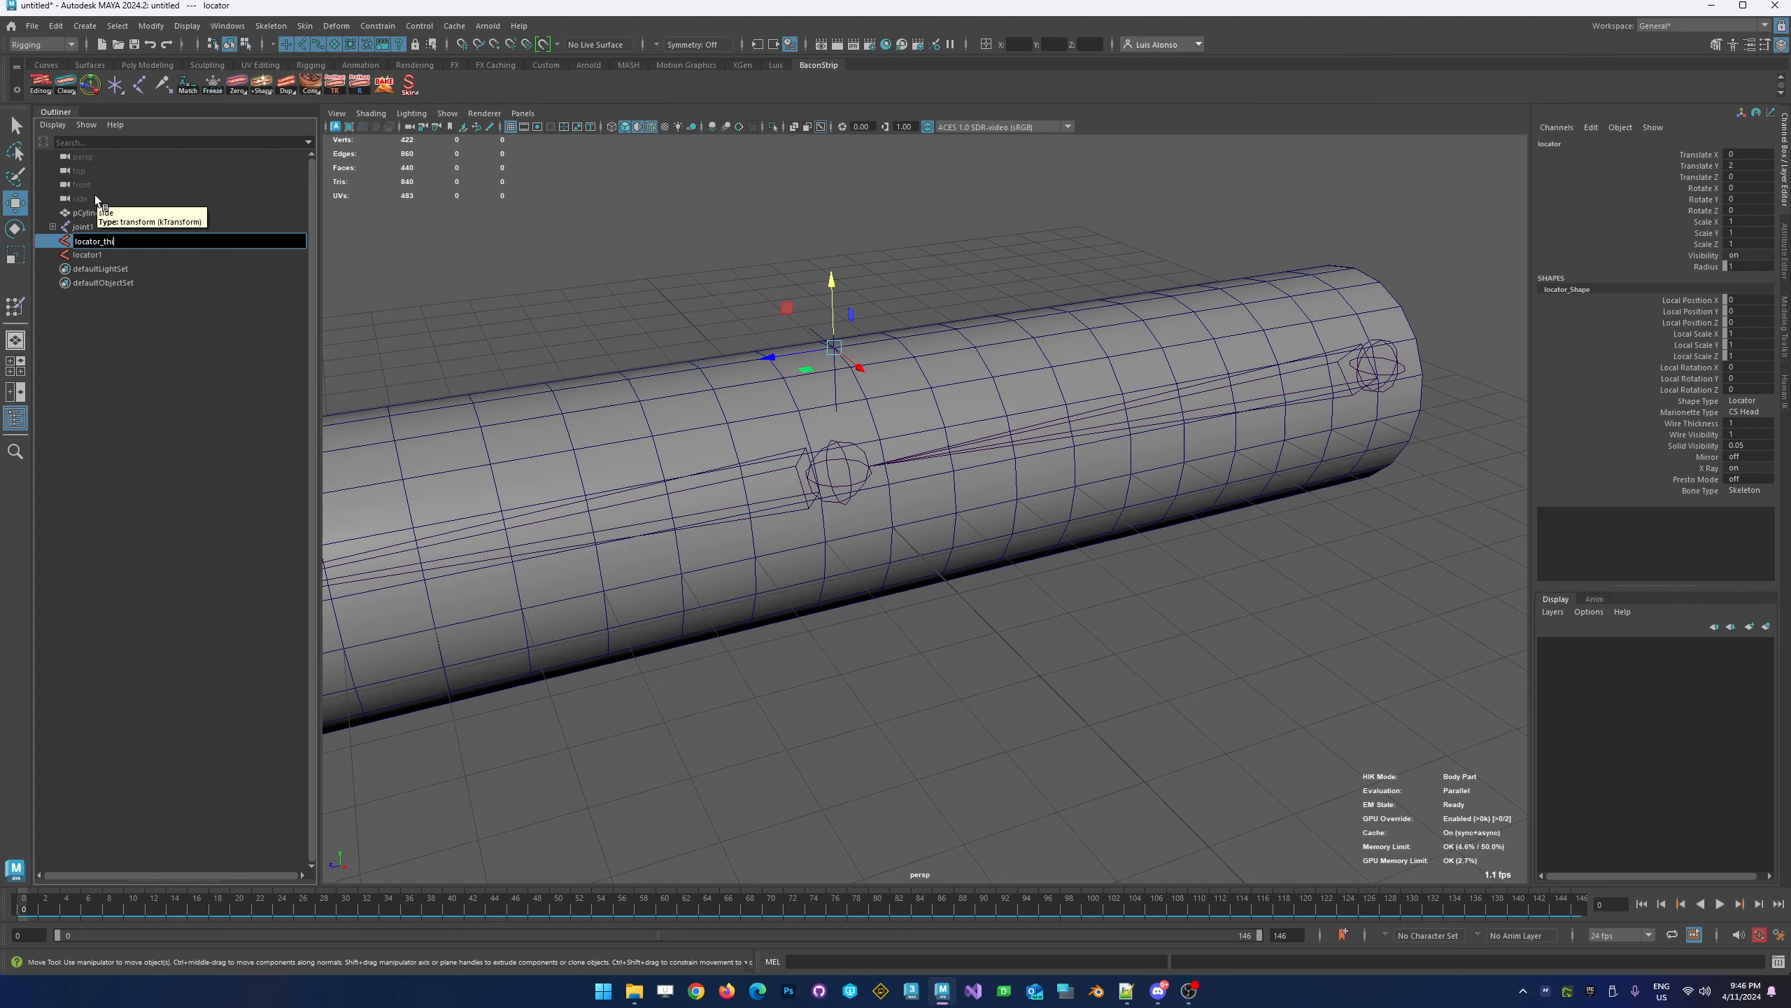
key("Return")
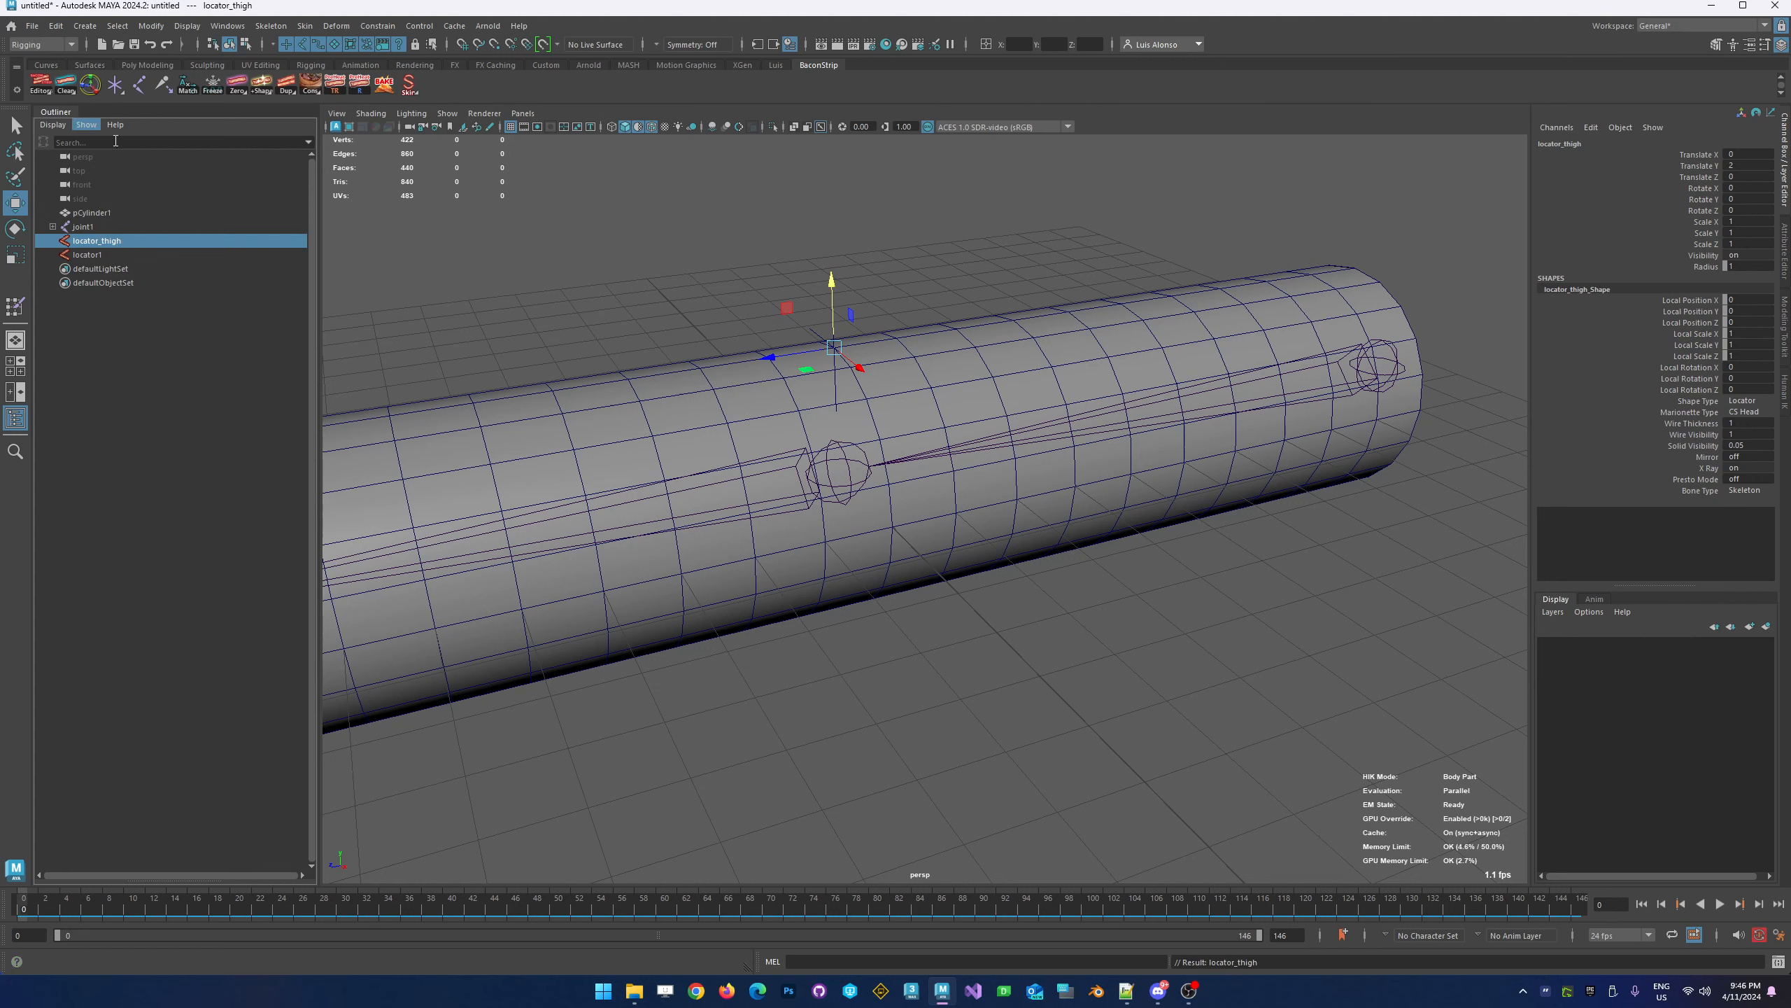
Rename the duplicated locator locator_calf
double_click(94, 255)
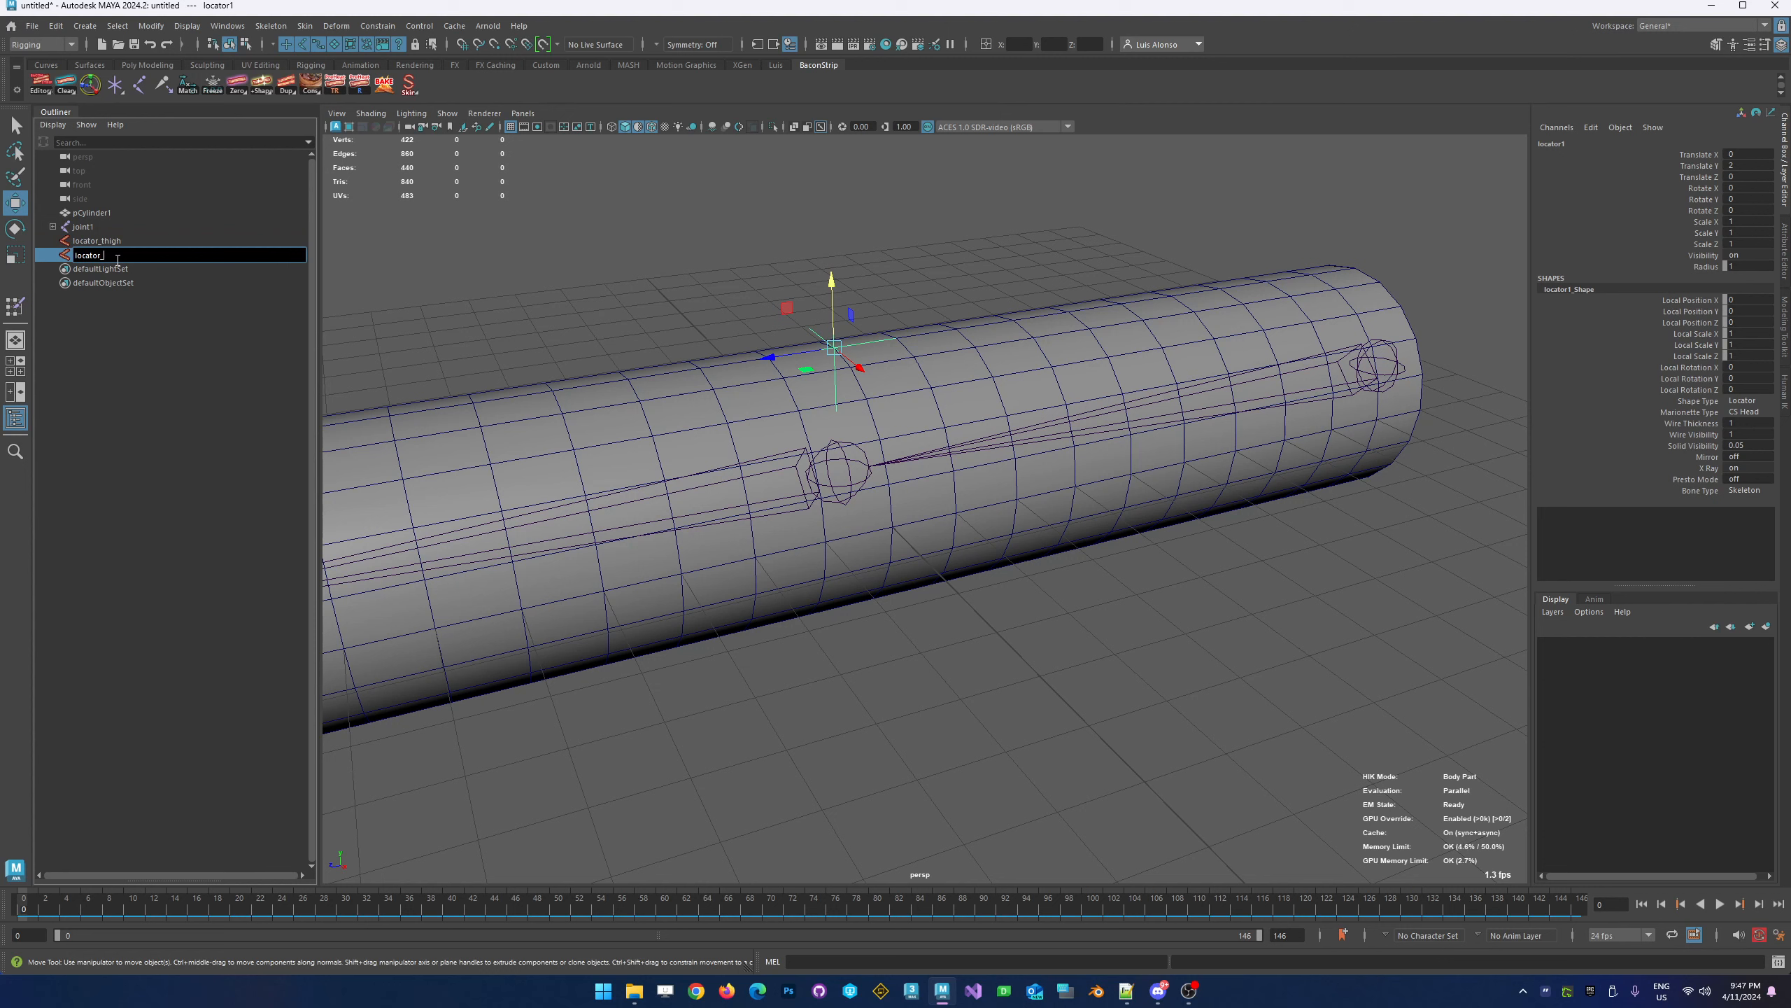
type("locator_calf")
key("Return")
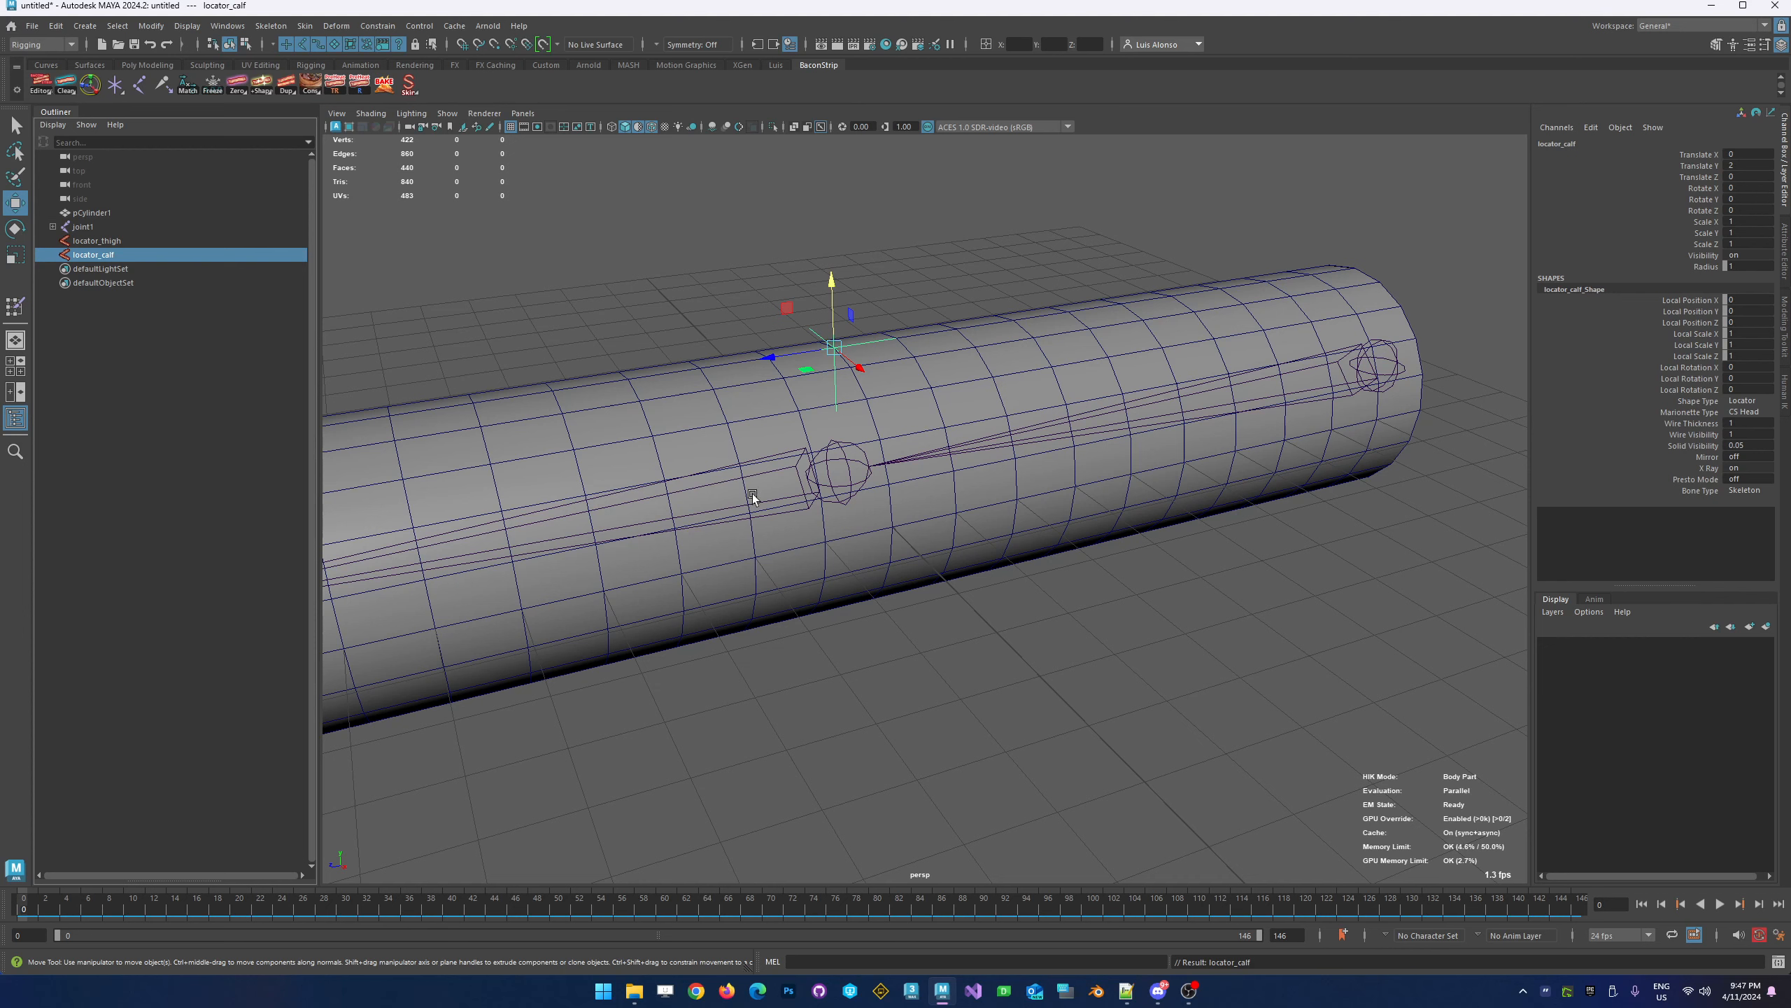
Expand the joint hierarchy and parent locator_thigh under joint1 and locator_calf under joint2
left_click_drag(752, 494, 695, 480, "alt")
left_click(705, 691)
left_click(53, 226, "shift")
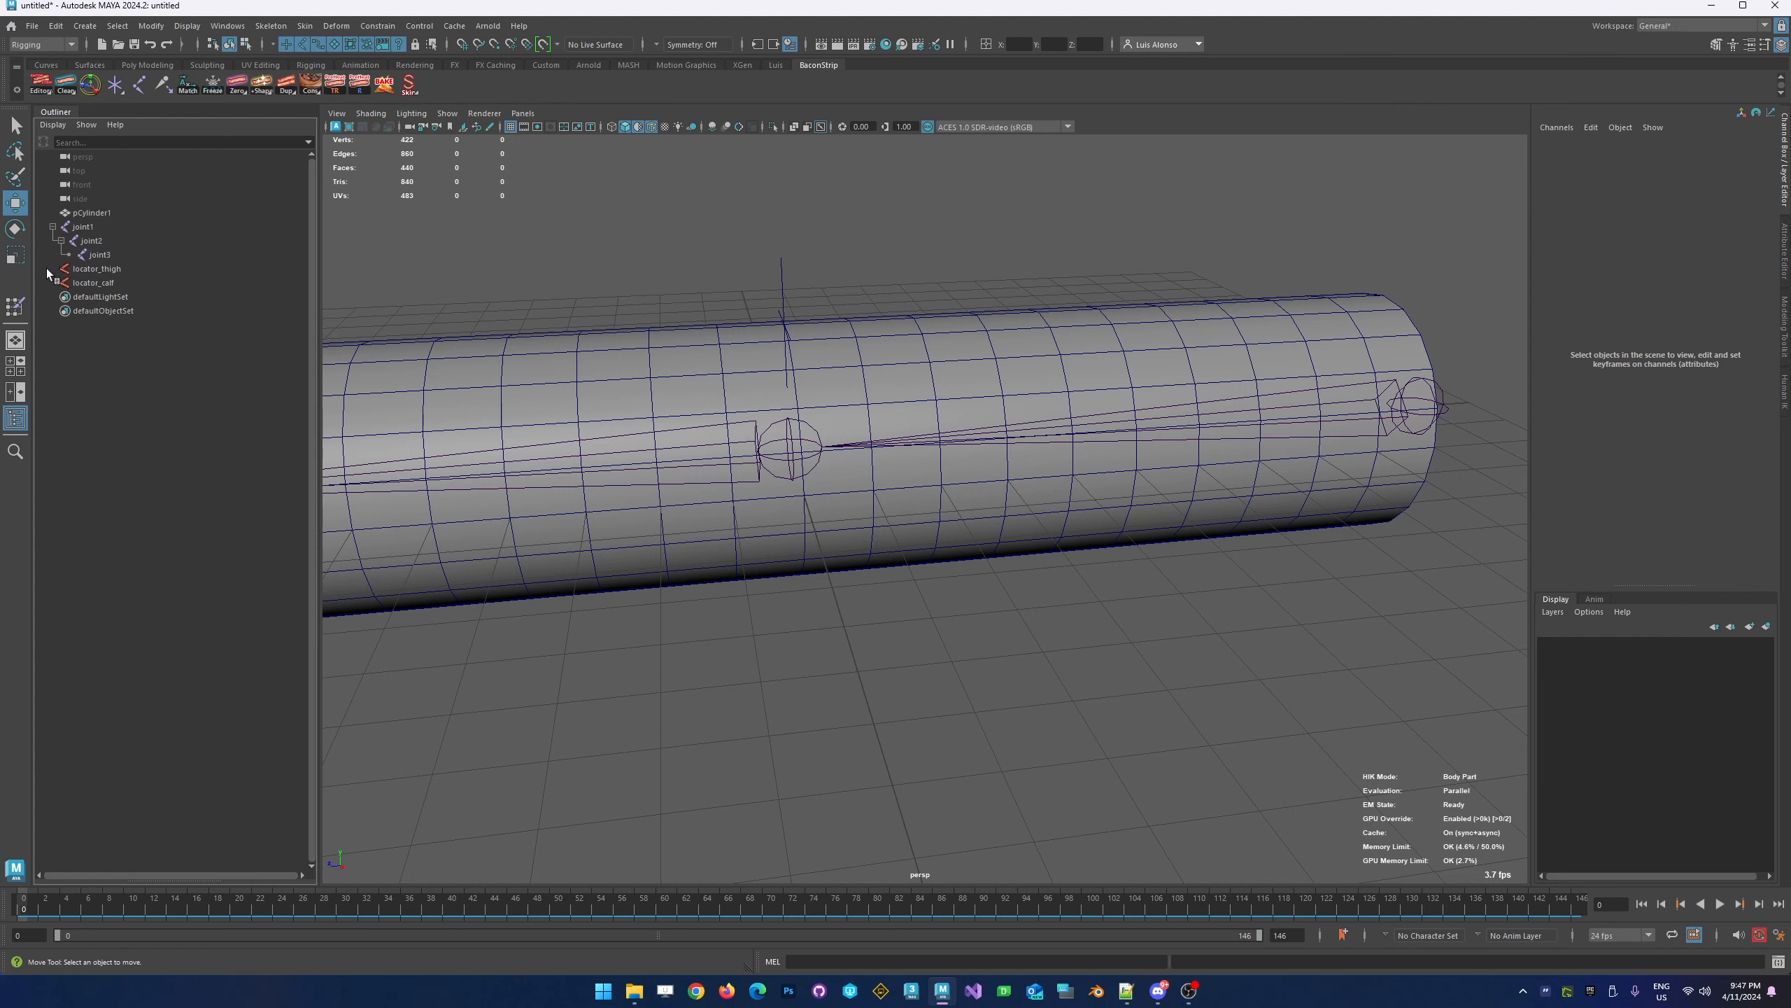
left_click(96, 272)
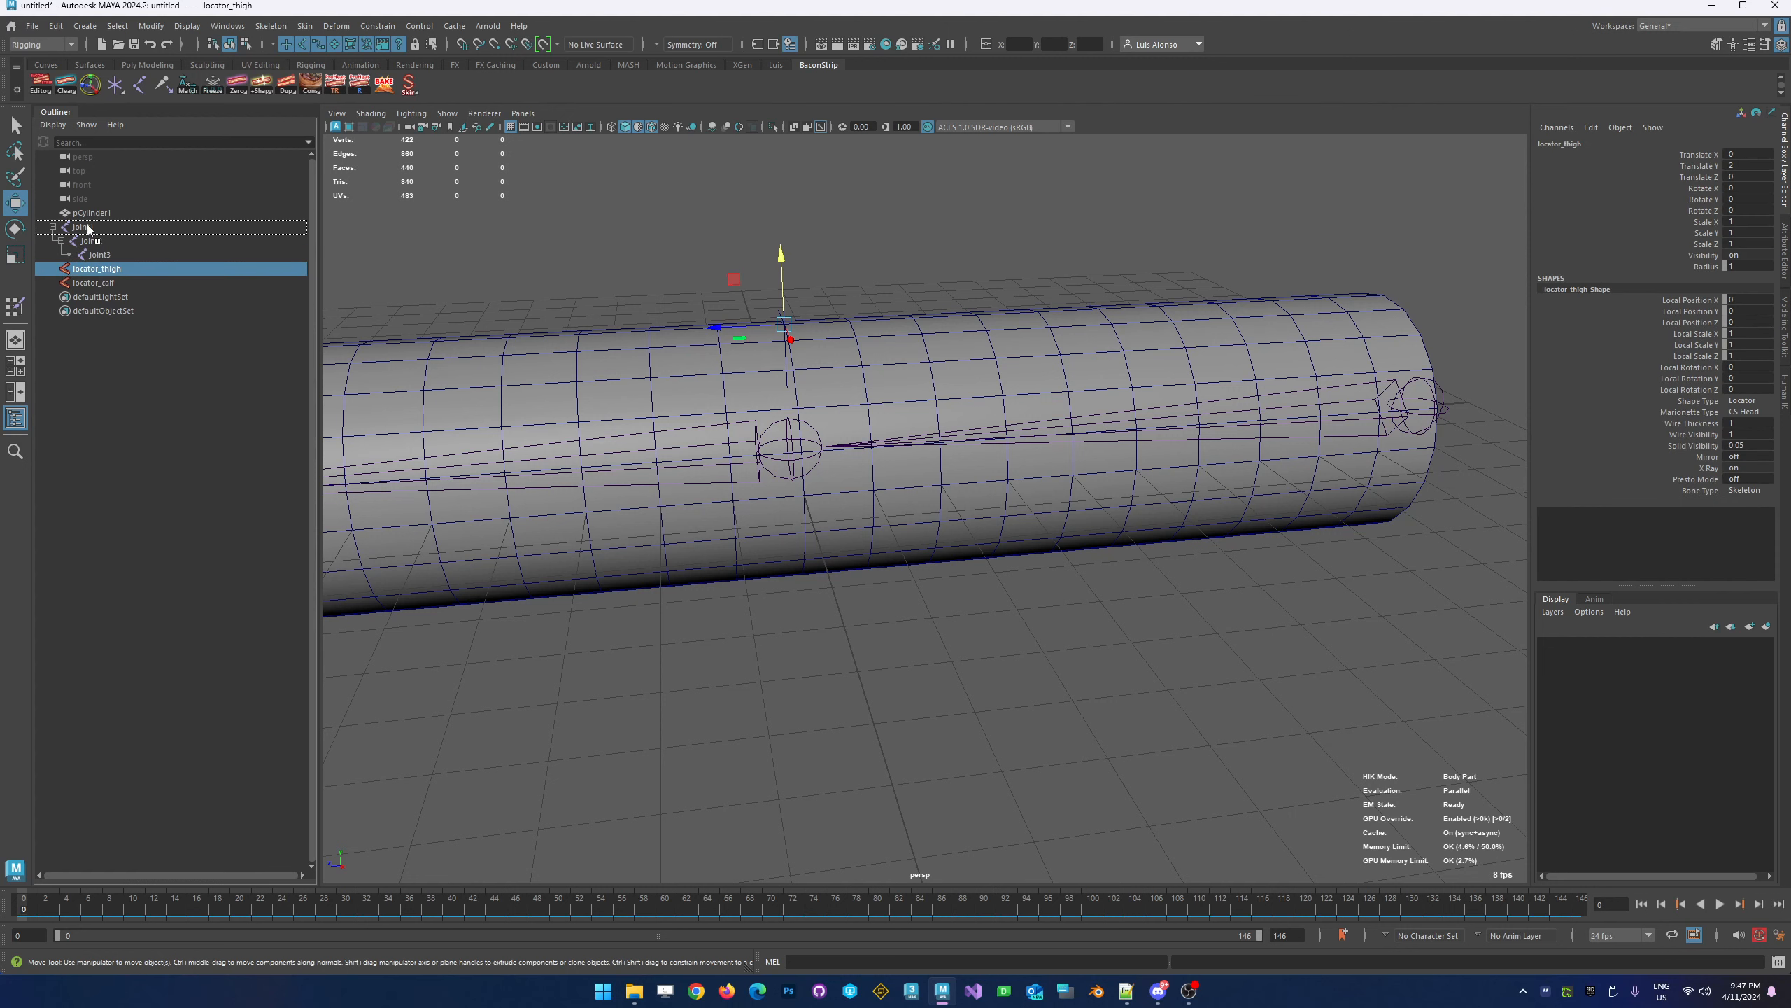
middle_click_drag(85, 230, 84, 227)
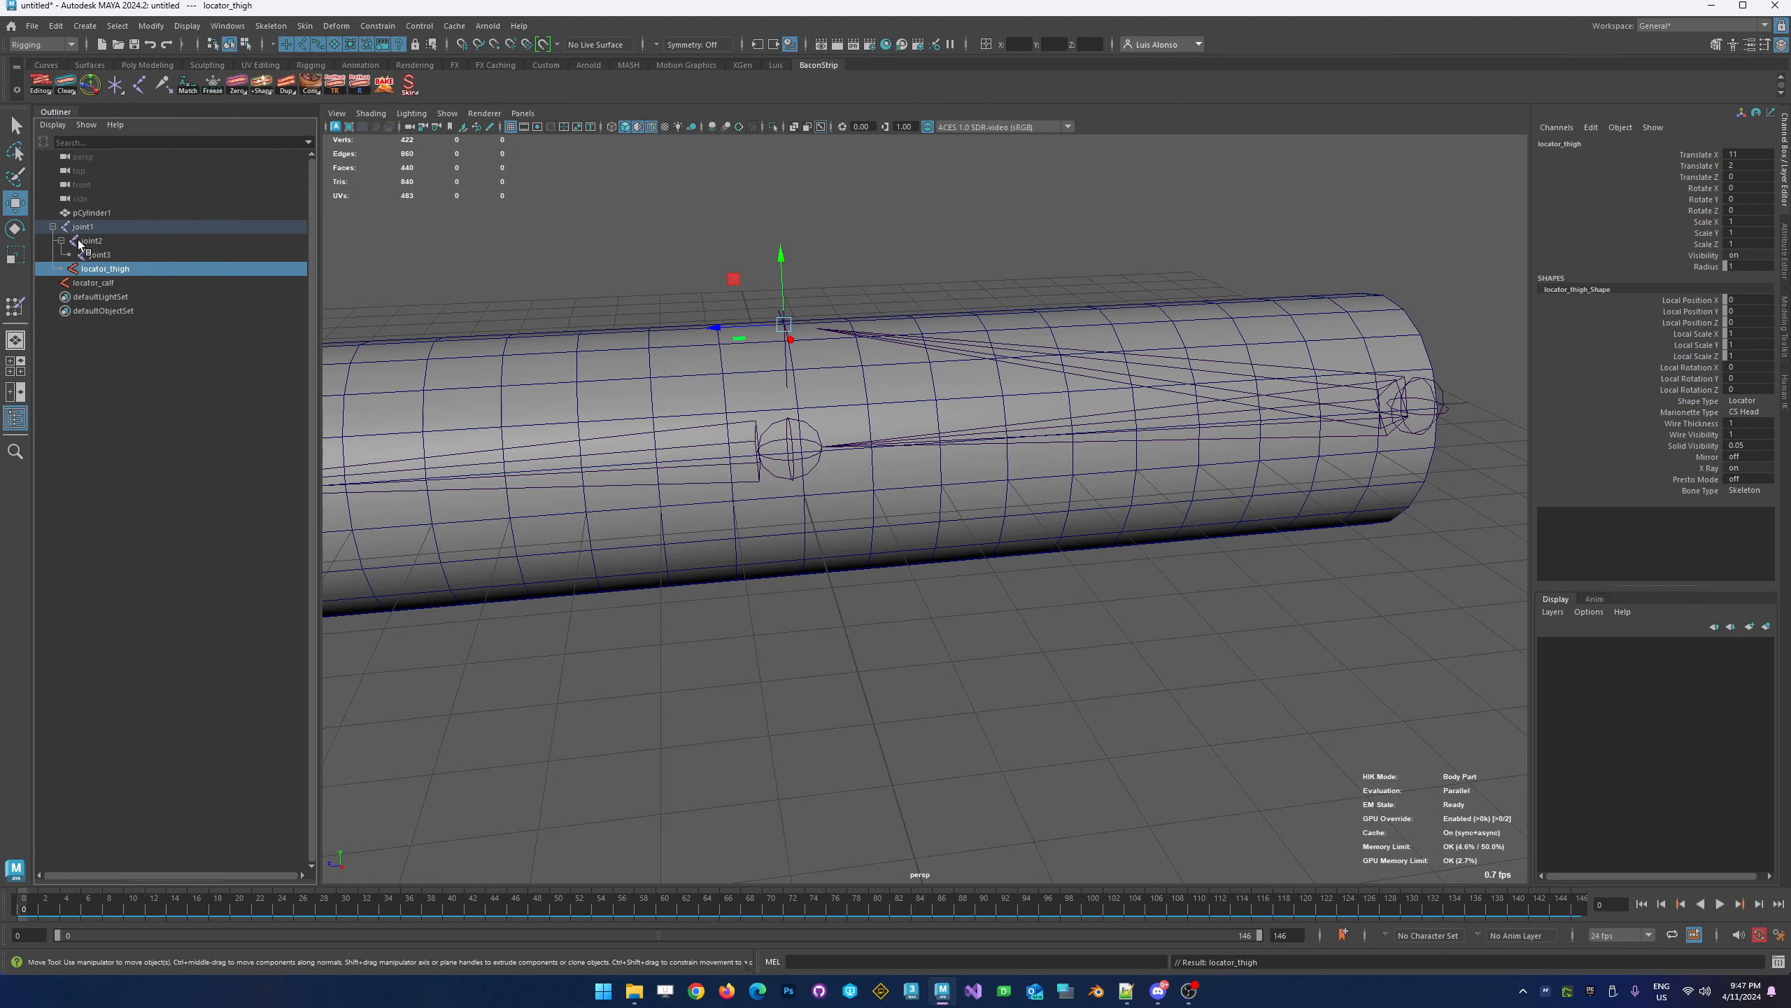
left_click(92, 285)
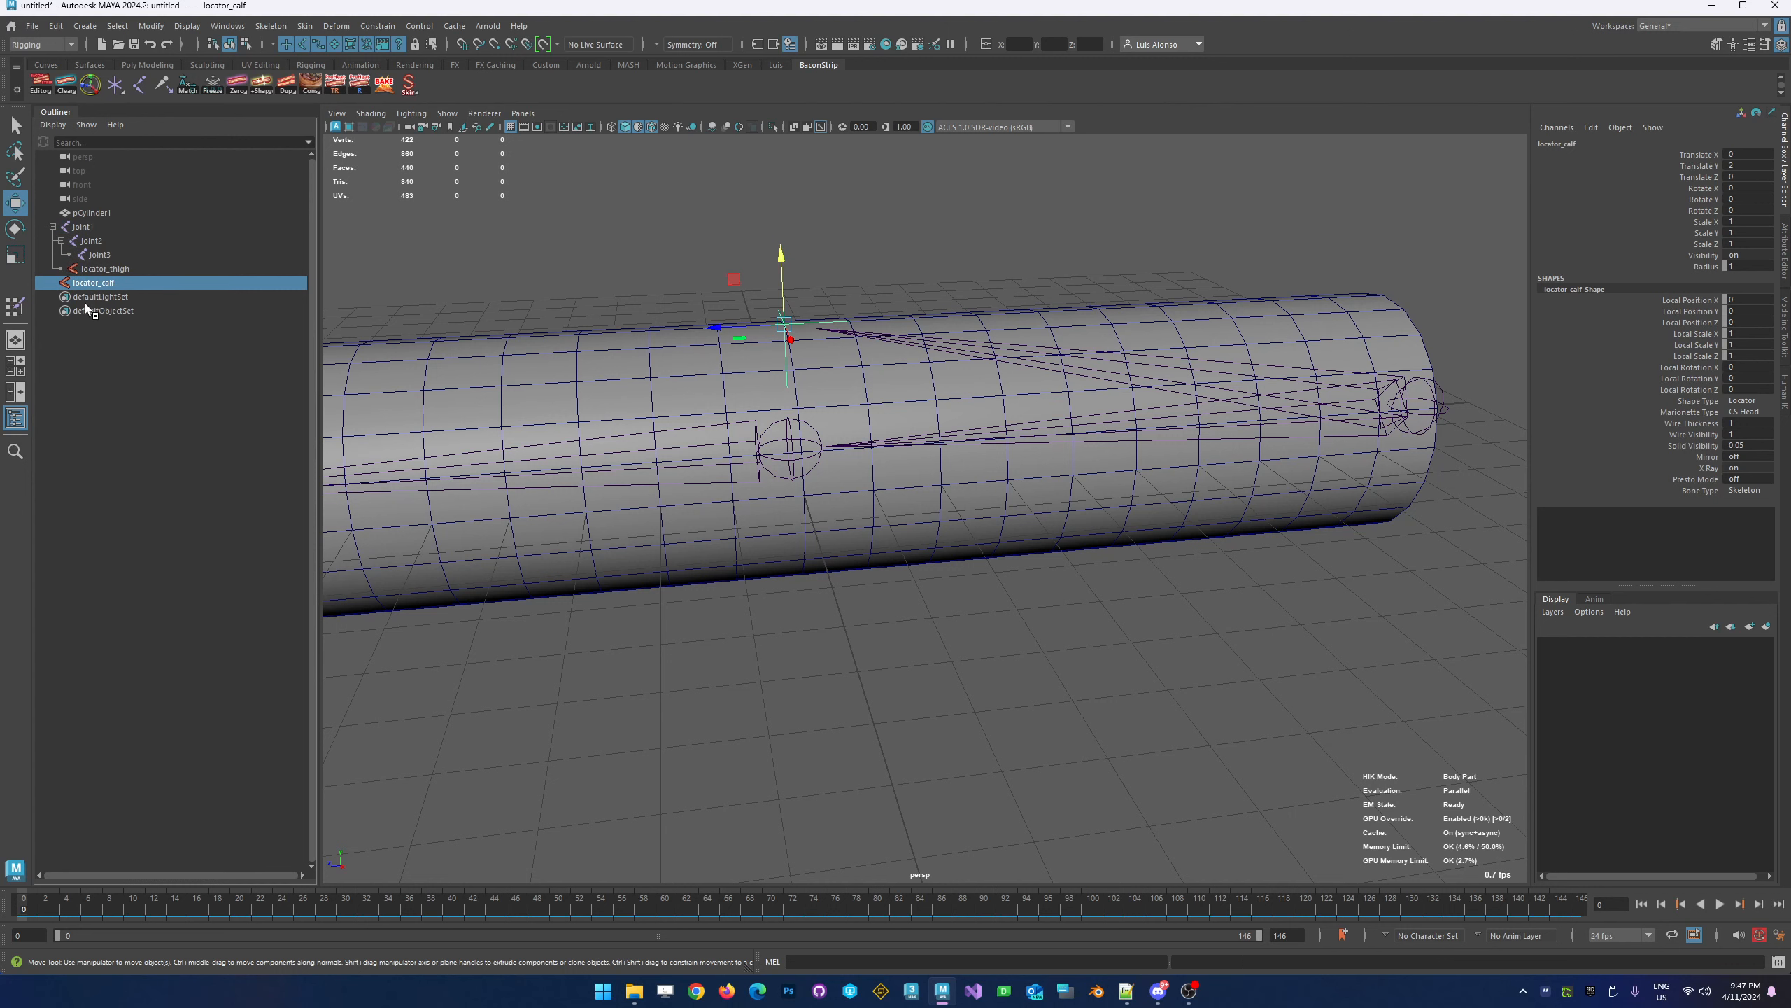
middle_click_drag(92, 285, 98, 245)
left_click(98, 440)
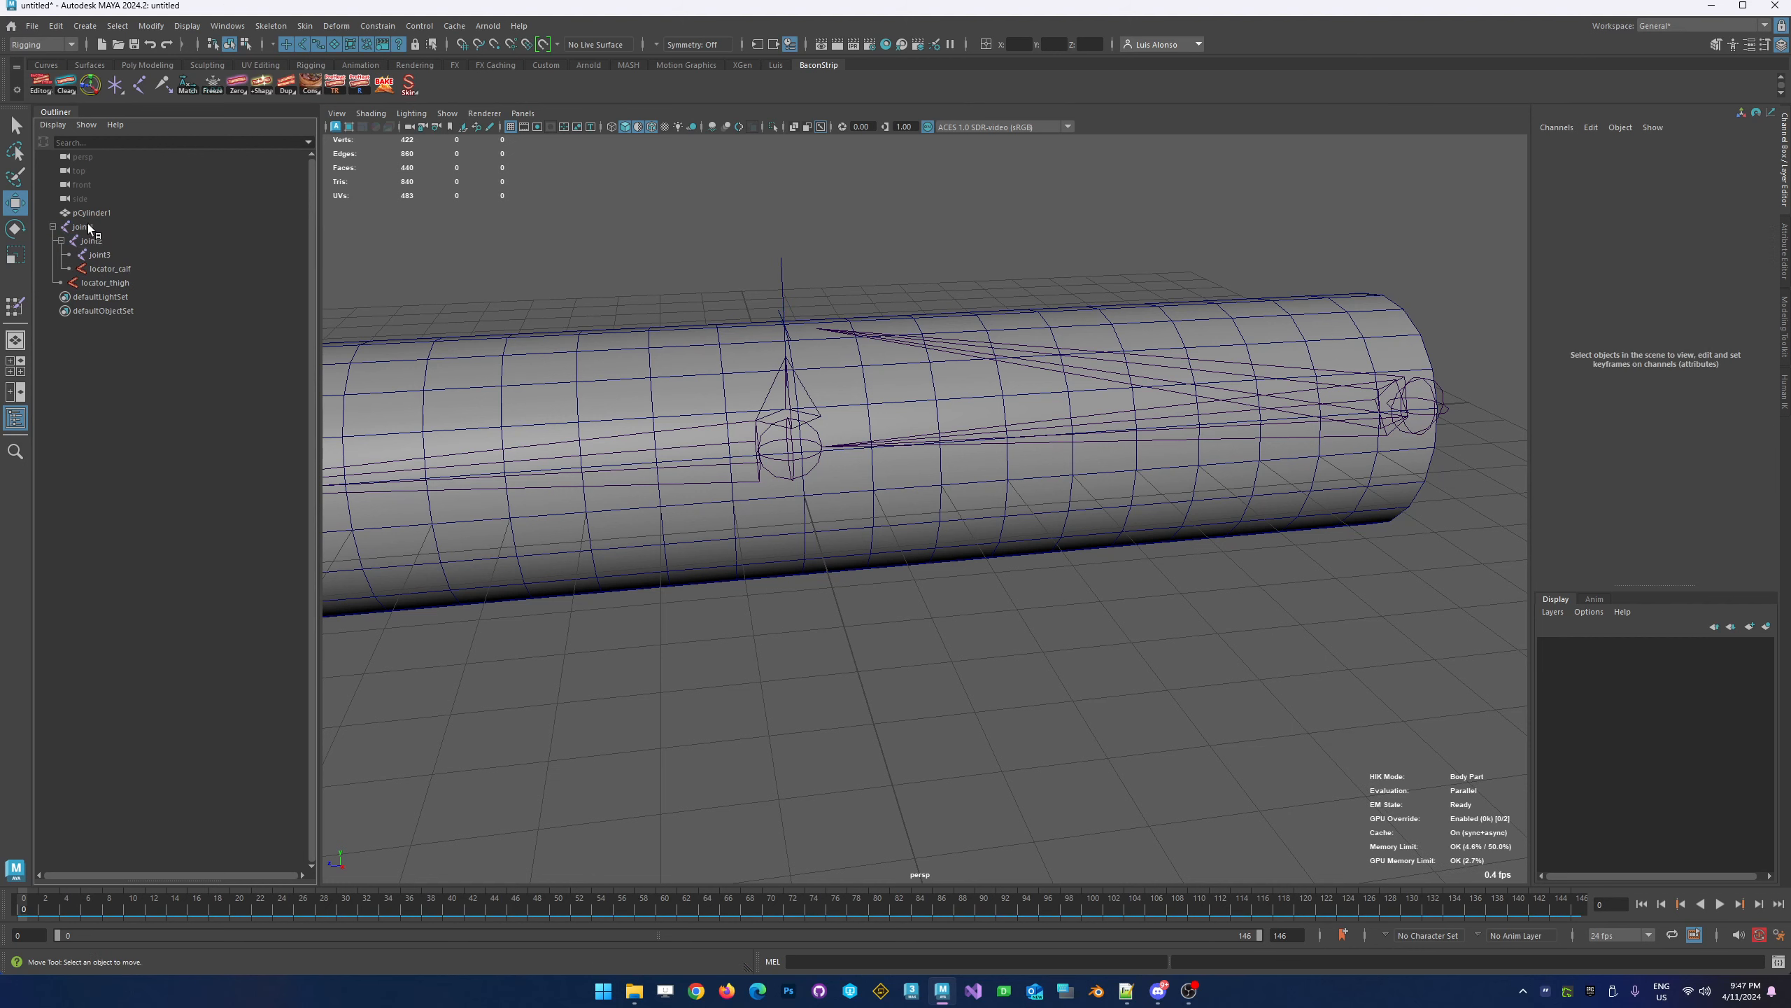
Rename the root joint, joint1, to thigh
left_click(87, 226)
double_click(1556, 144)
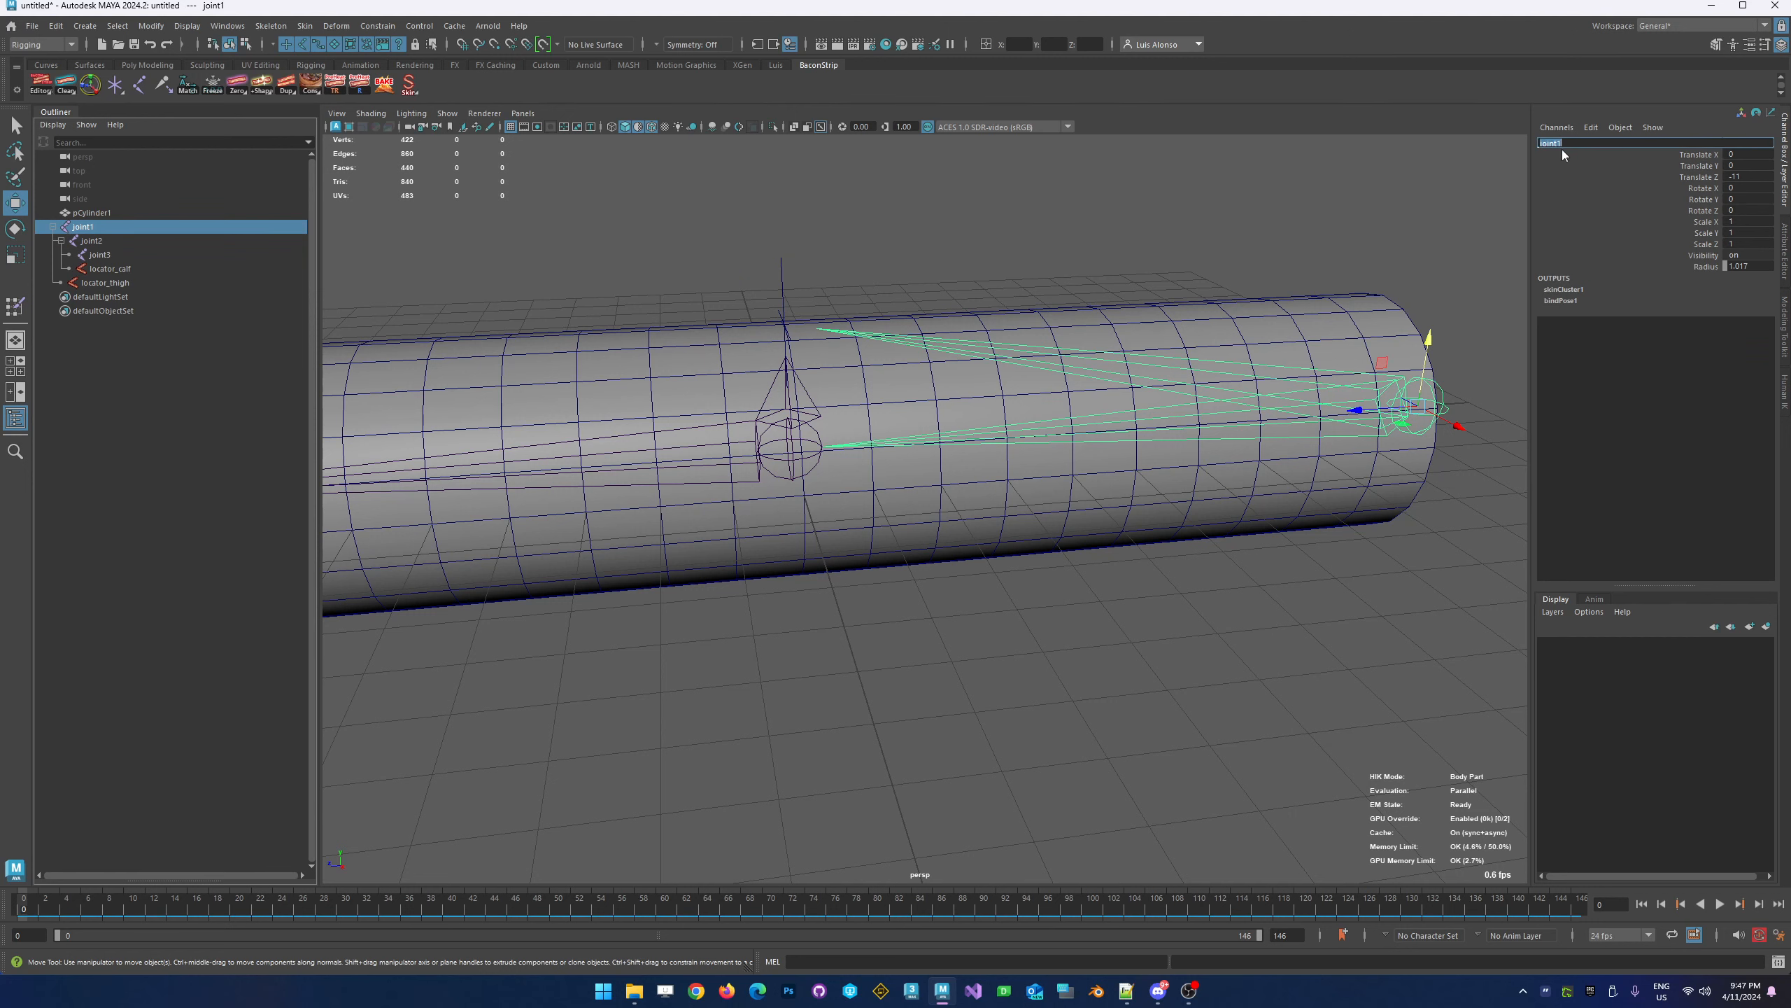
type("thigh")
key("Return")
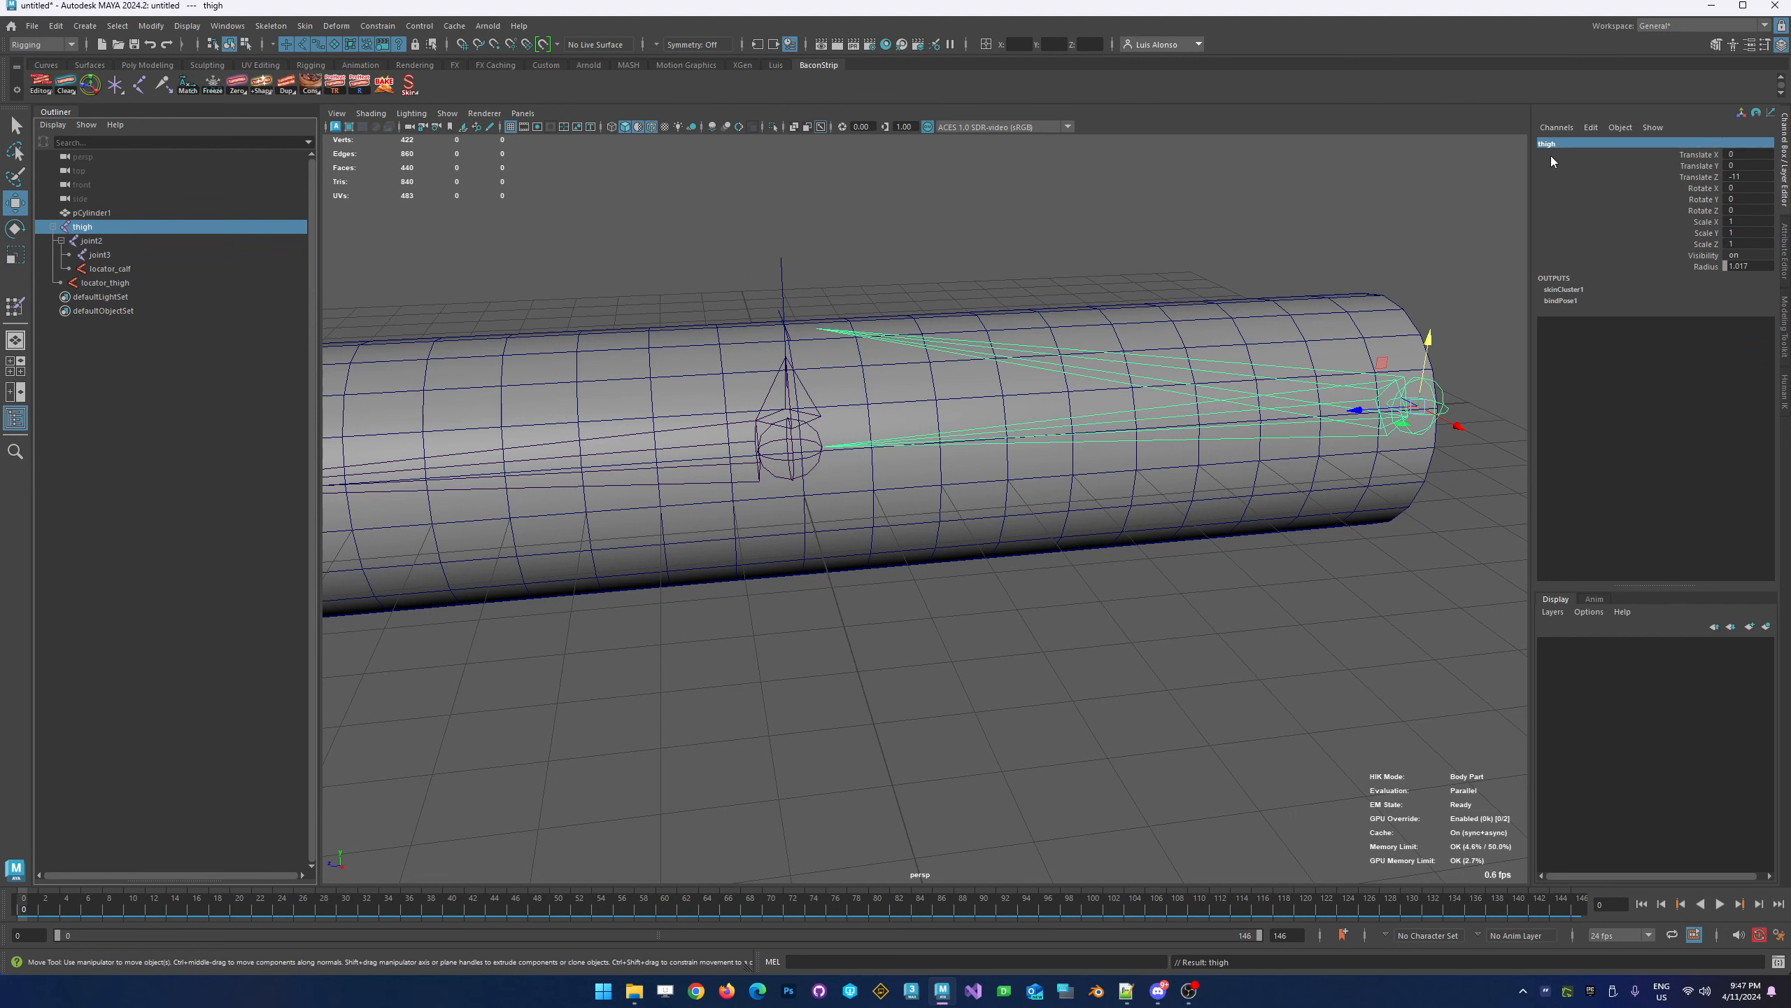
left_click(131, 361)
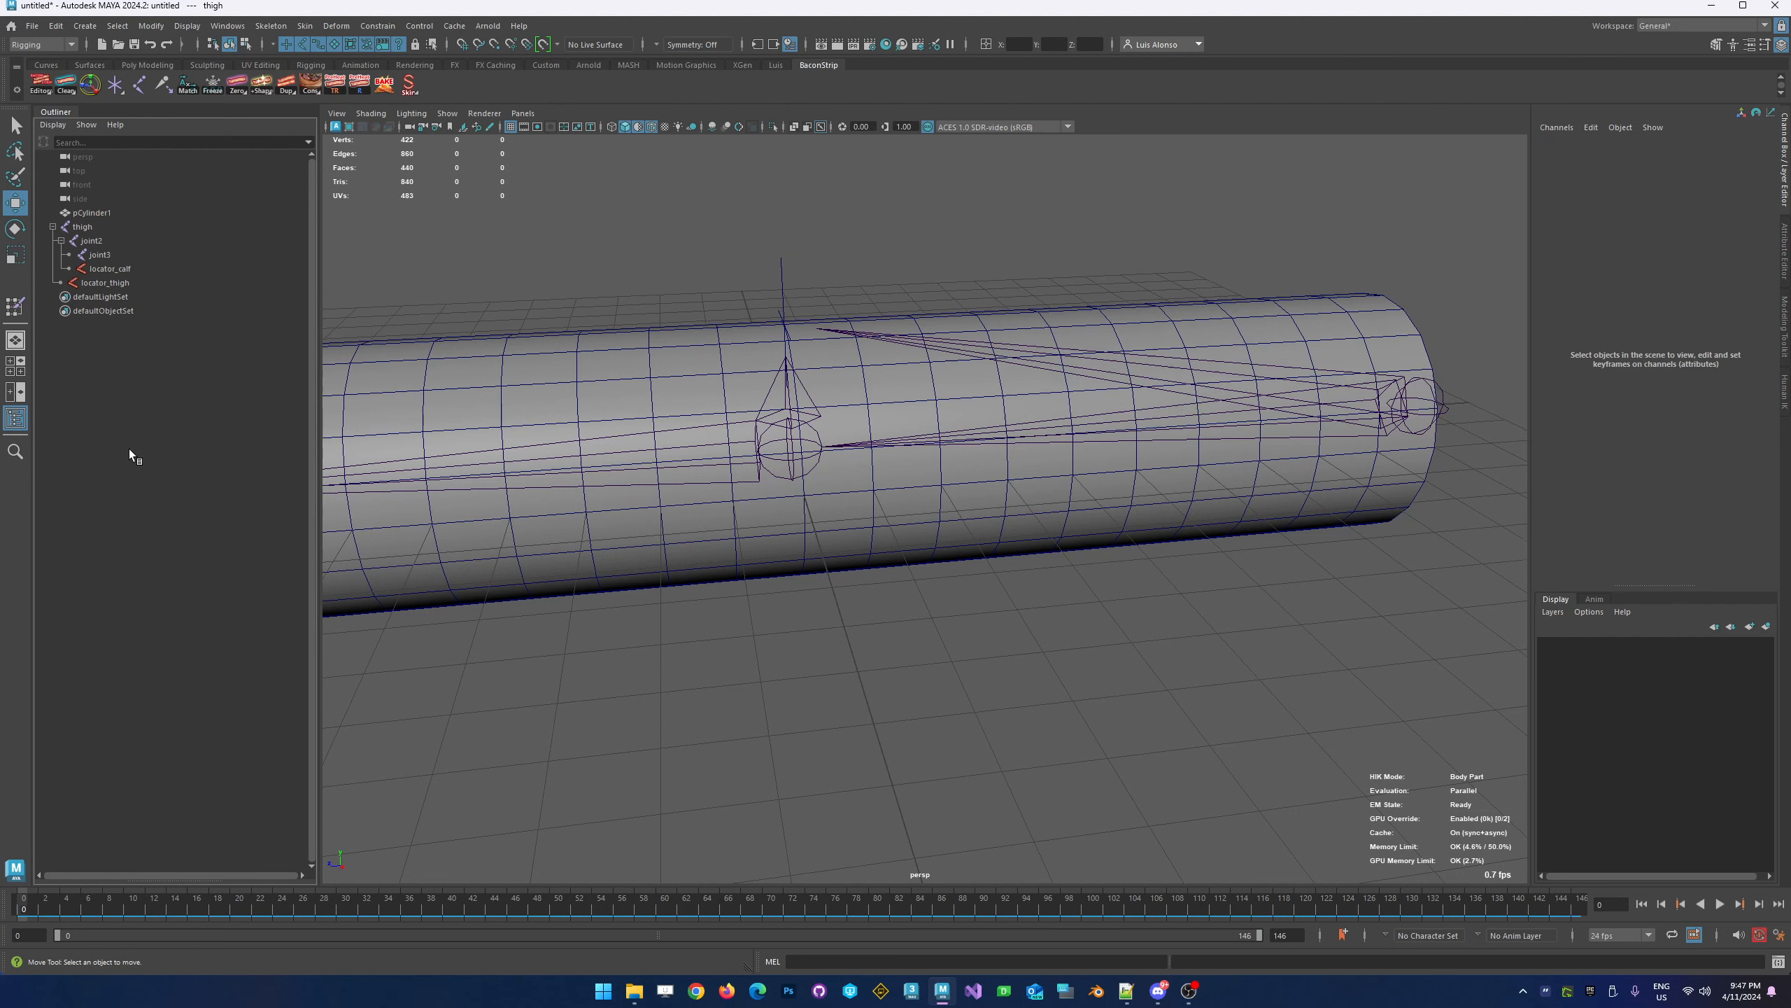
Rename the middle joint, joint2, to calf
left_click(88, 227)
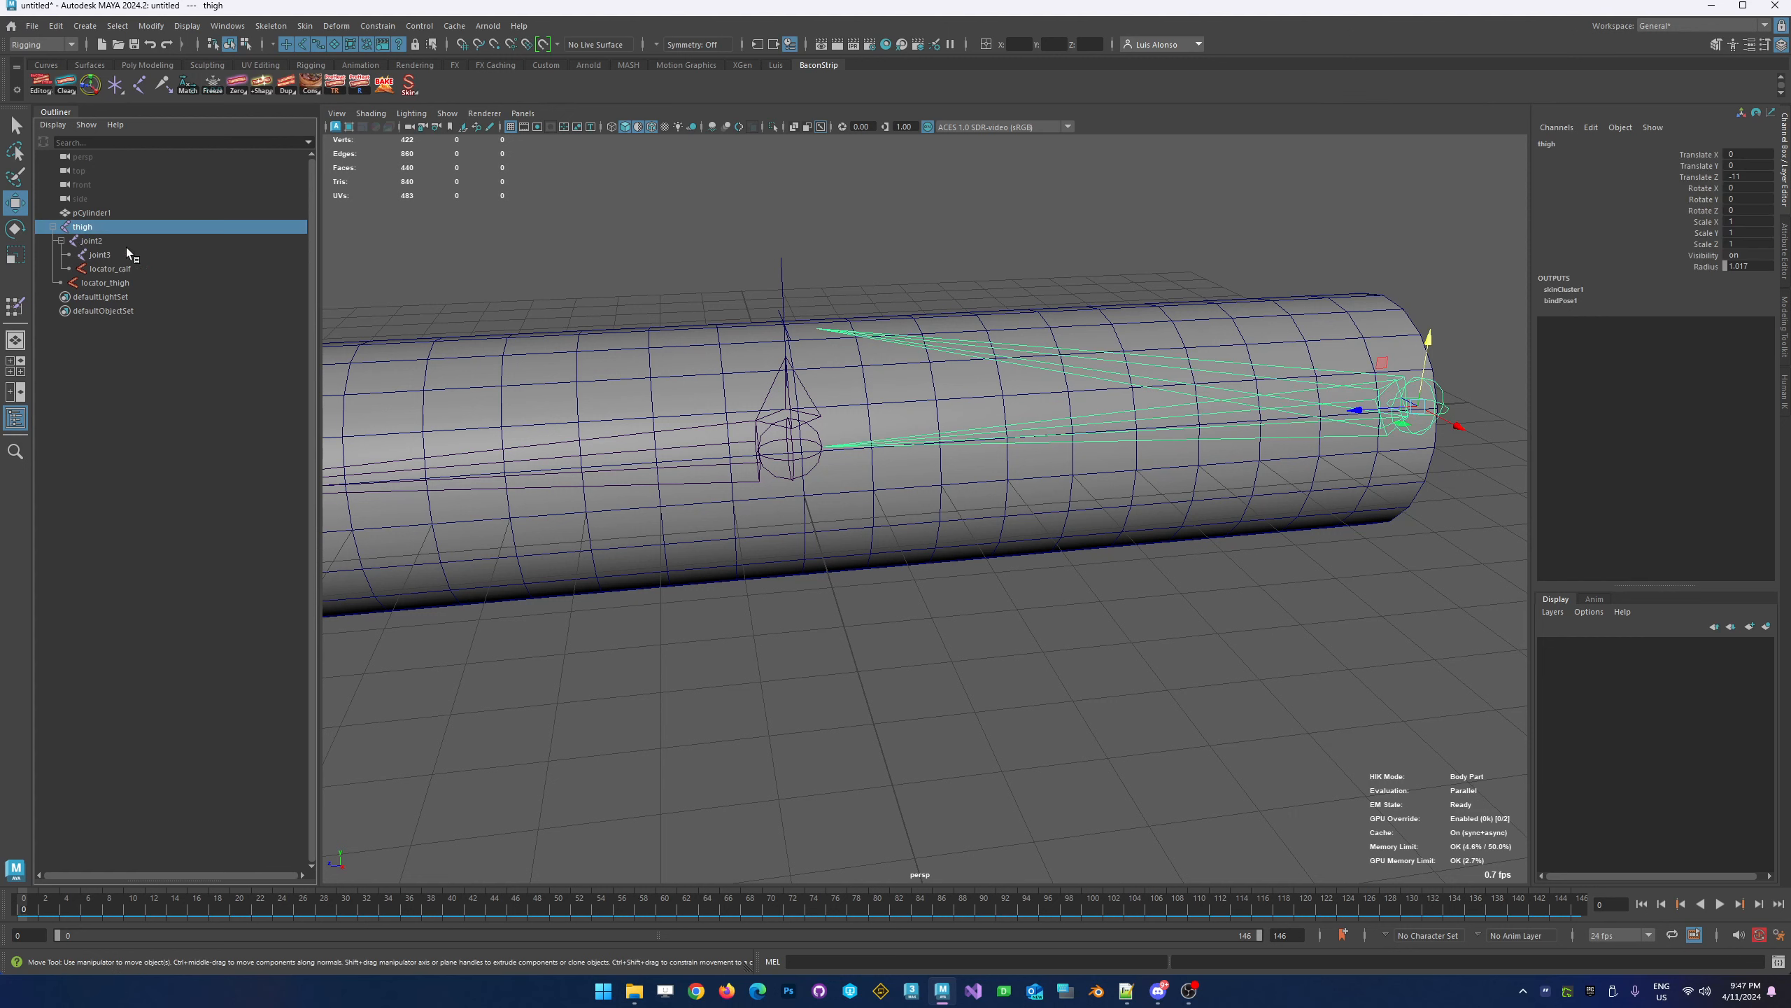
left_click_drag(760, 250, 813, 319)
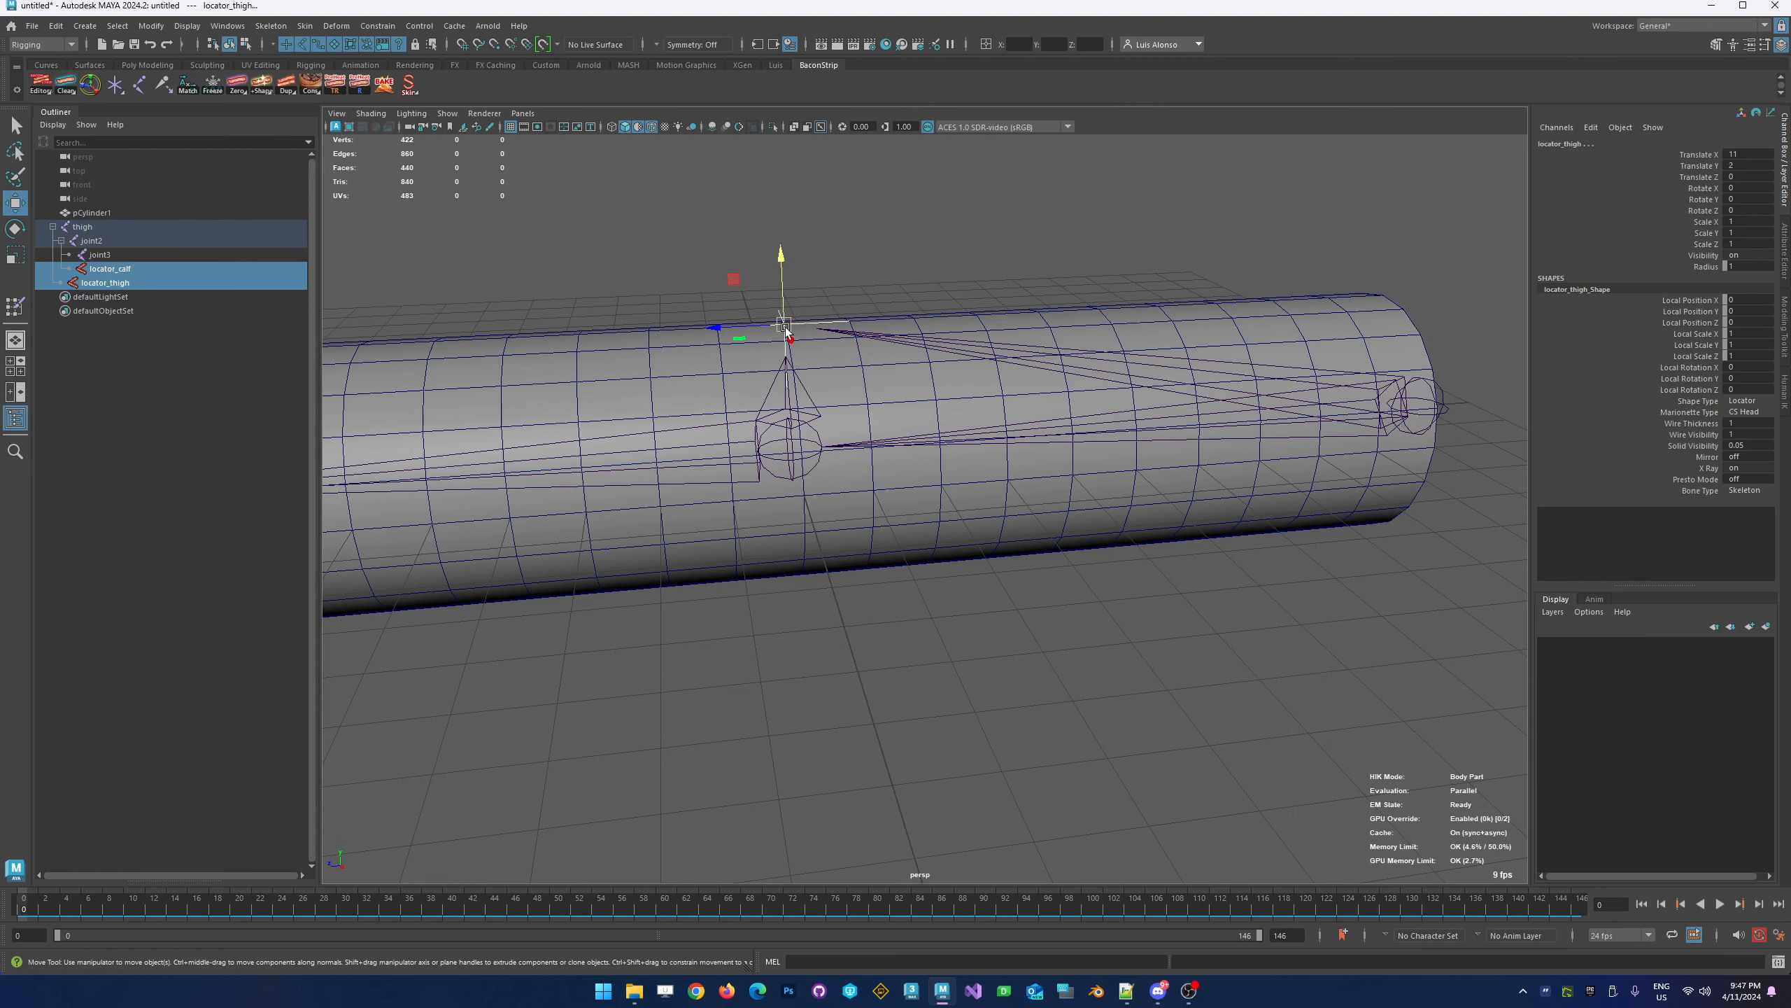
left_click(91, 241)
left_click(1573, 145)
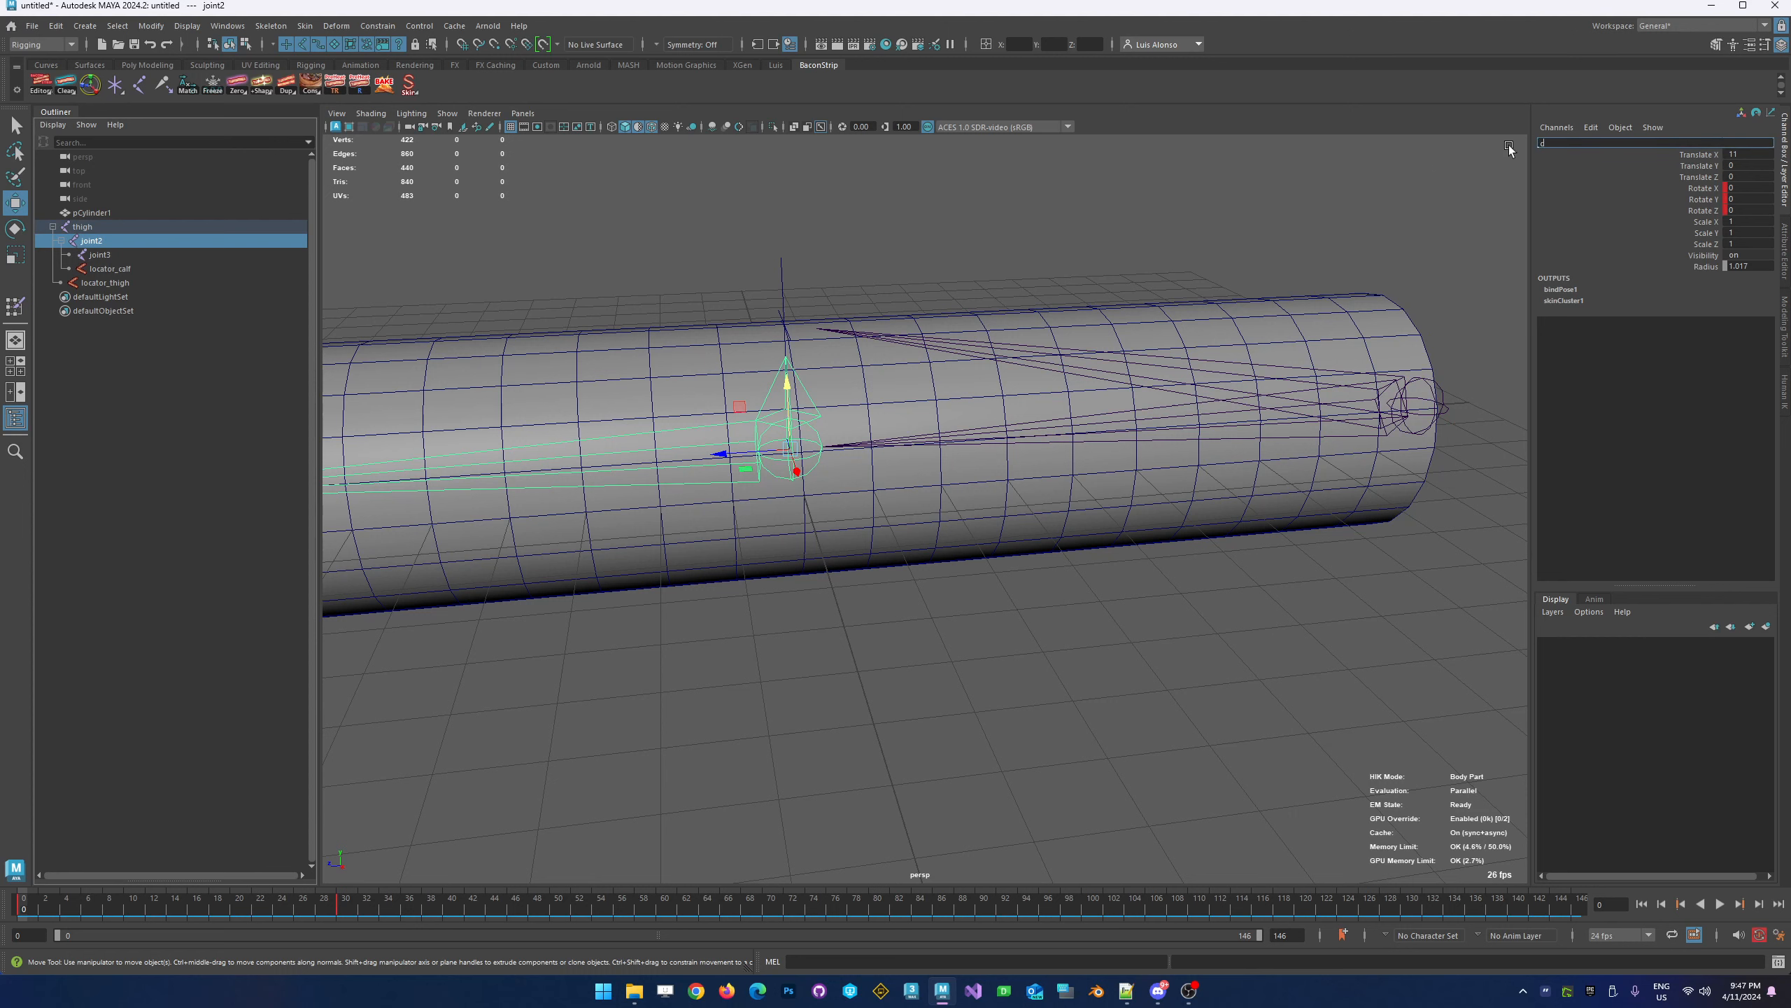
type("calf")
key("Return")
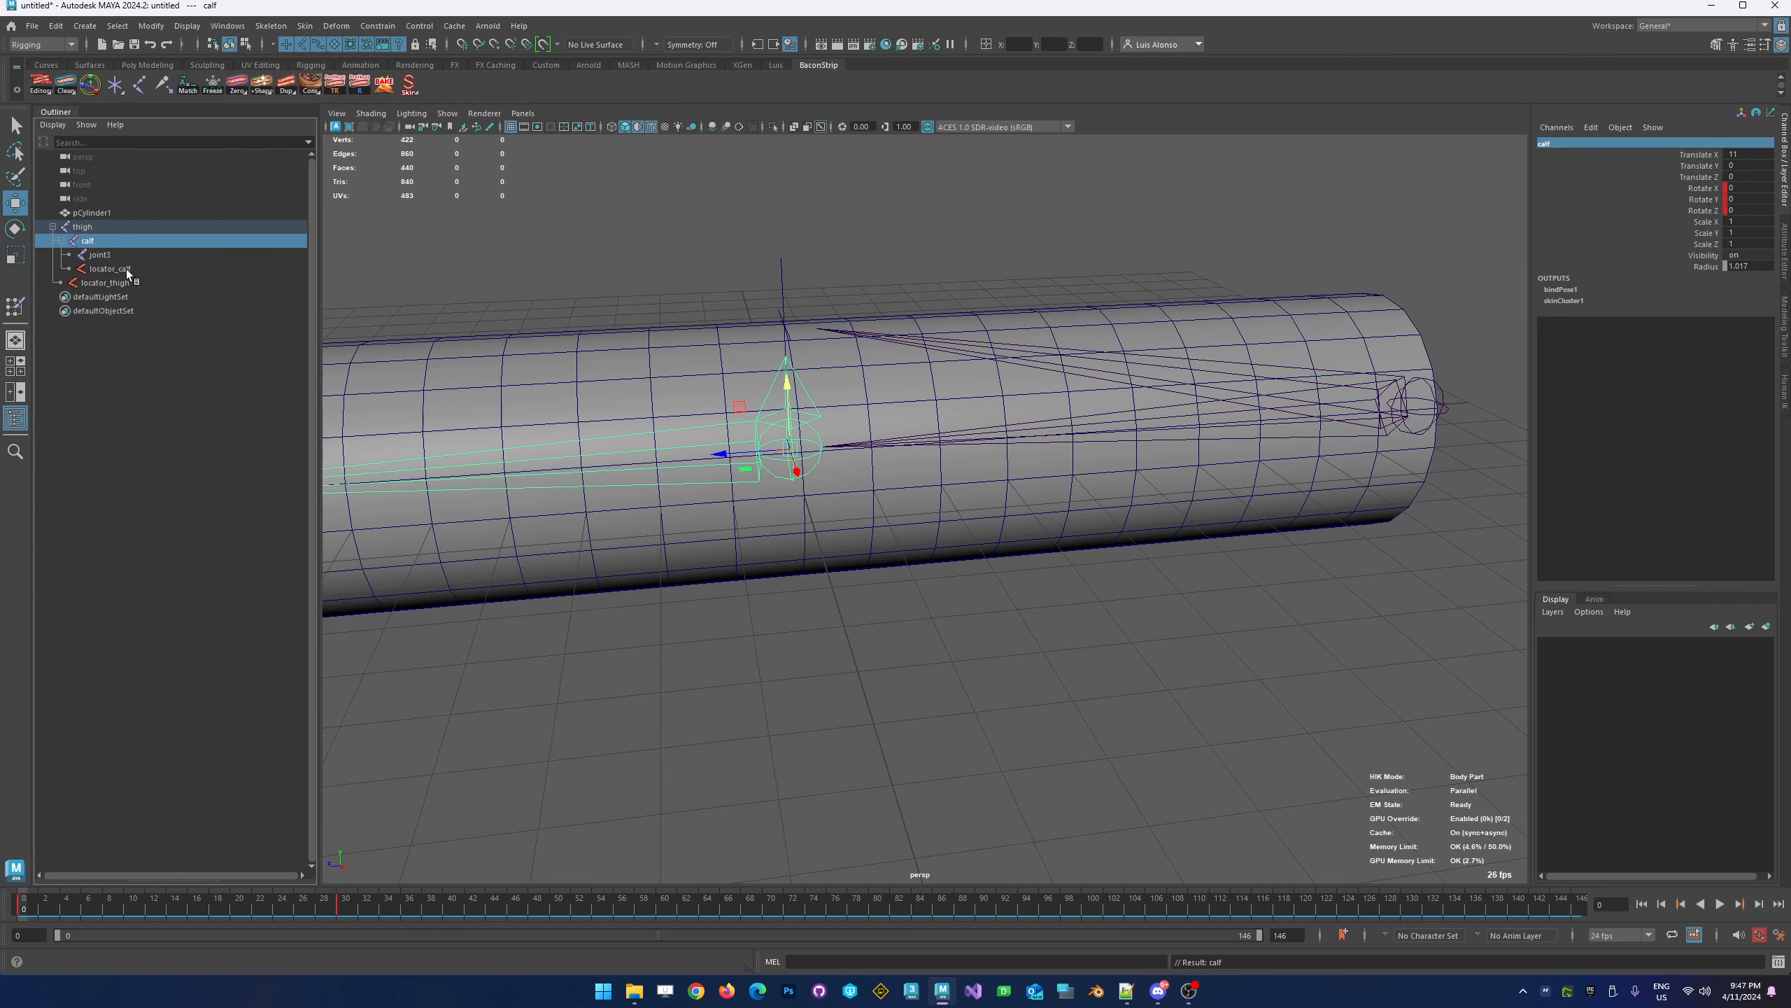
Rename the end joint, joint3, to suegra
left_click(99, 254)
left_click(1574, 145)
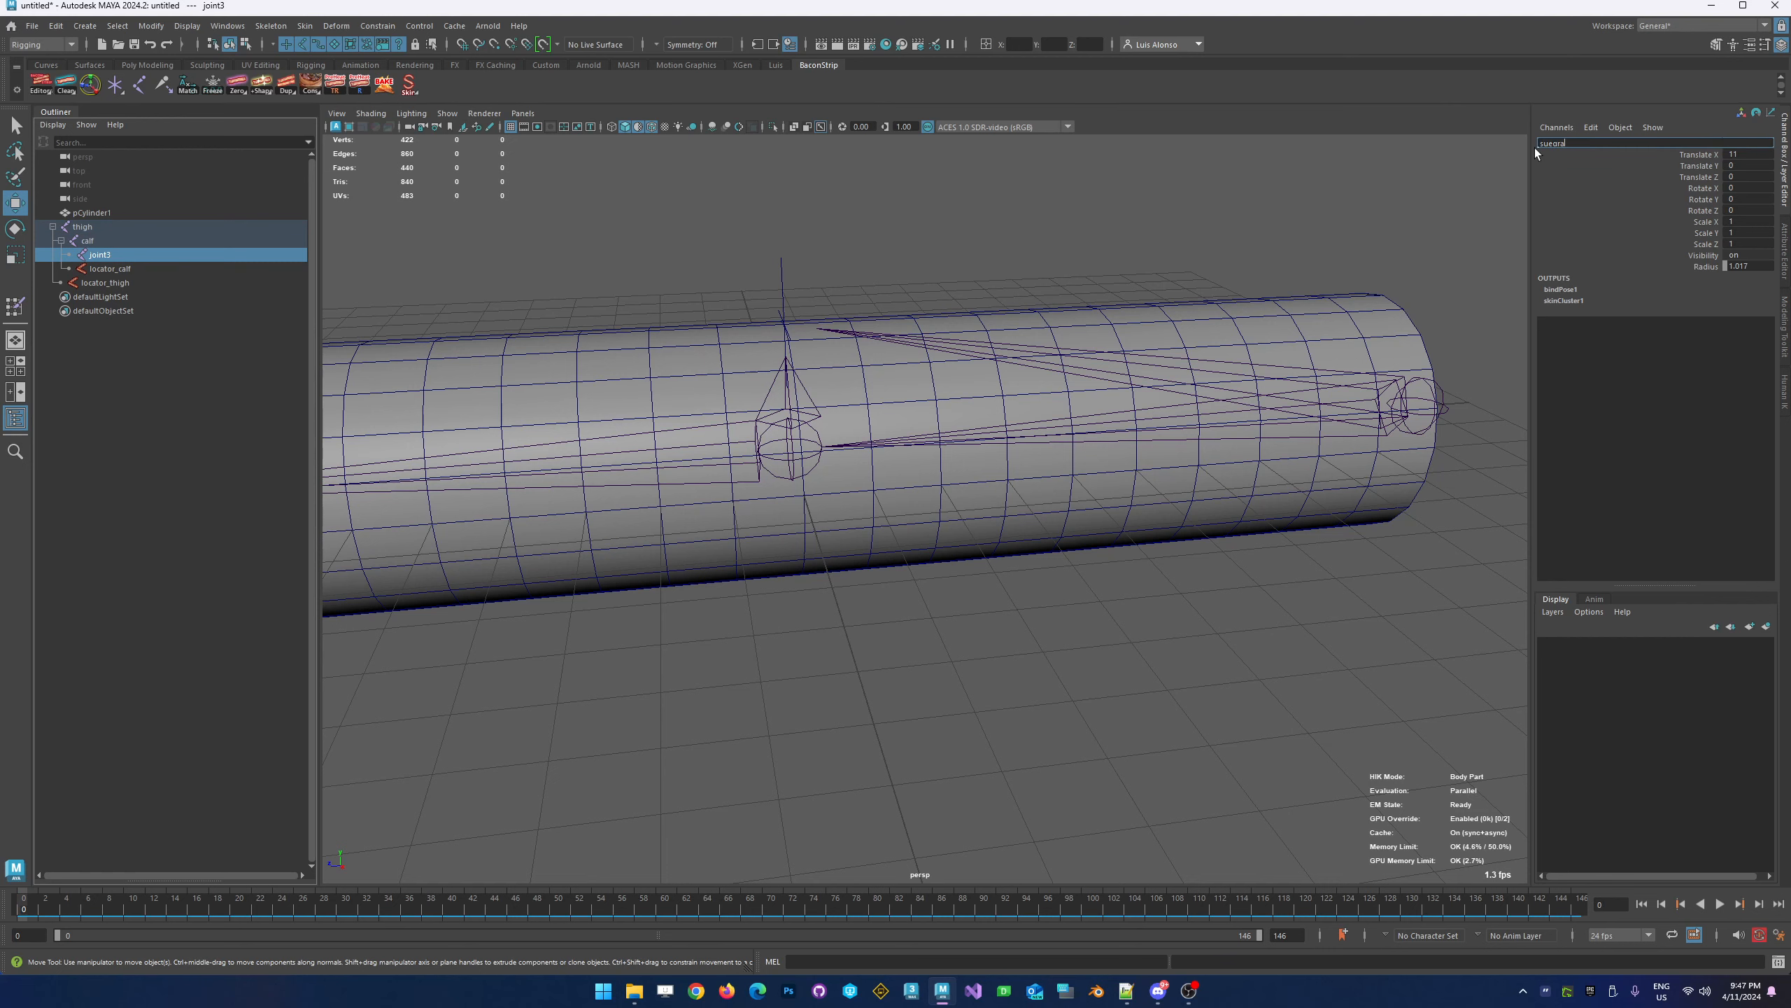
key("Return")
Scrub the bending animation to frame 31 and examine how the two locators follow their joints
middle_click_drag(511, 371, 653, 308, "alt")
scroll(846, 314, "down", 1)
left_click_drag(652, 308, 666, 256, "alt")
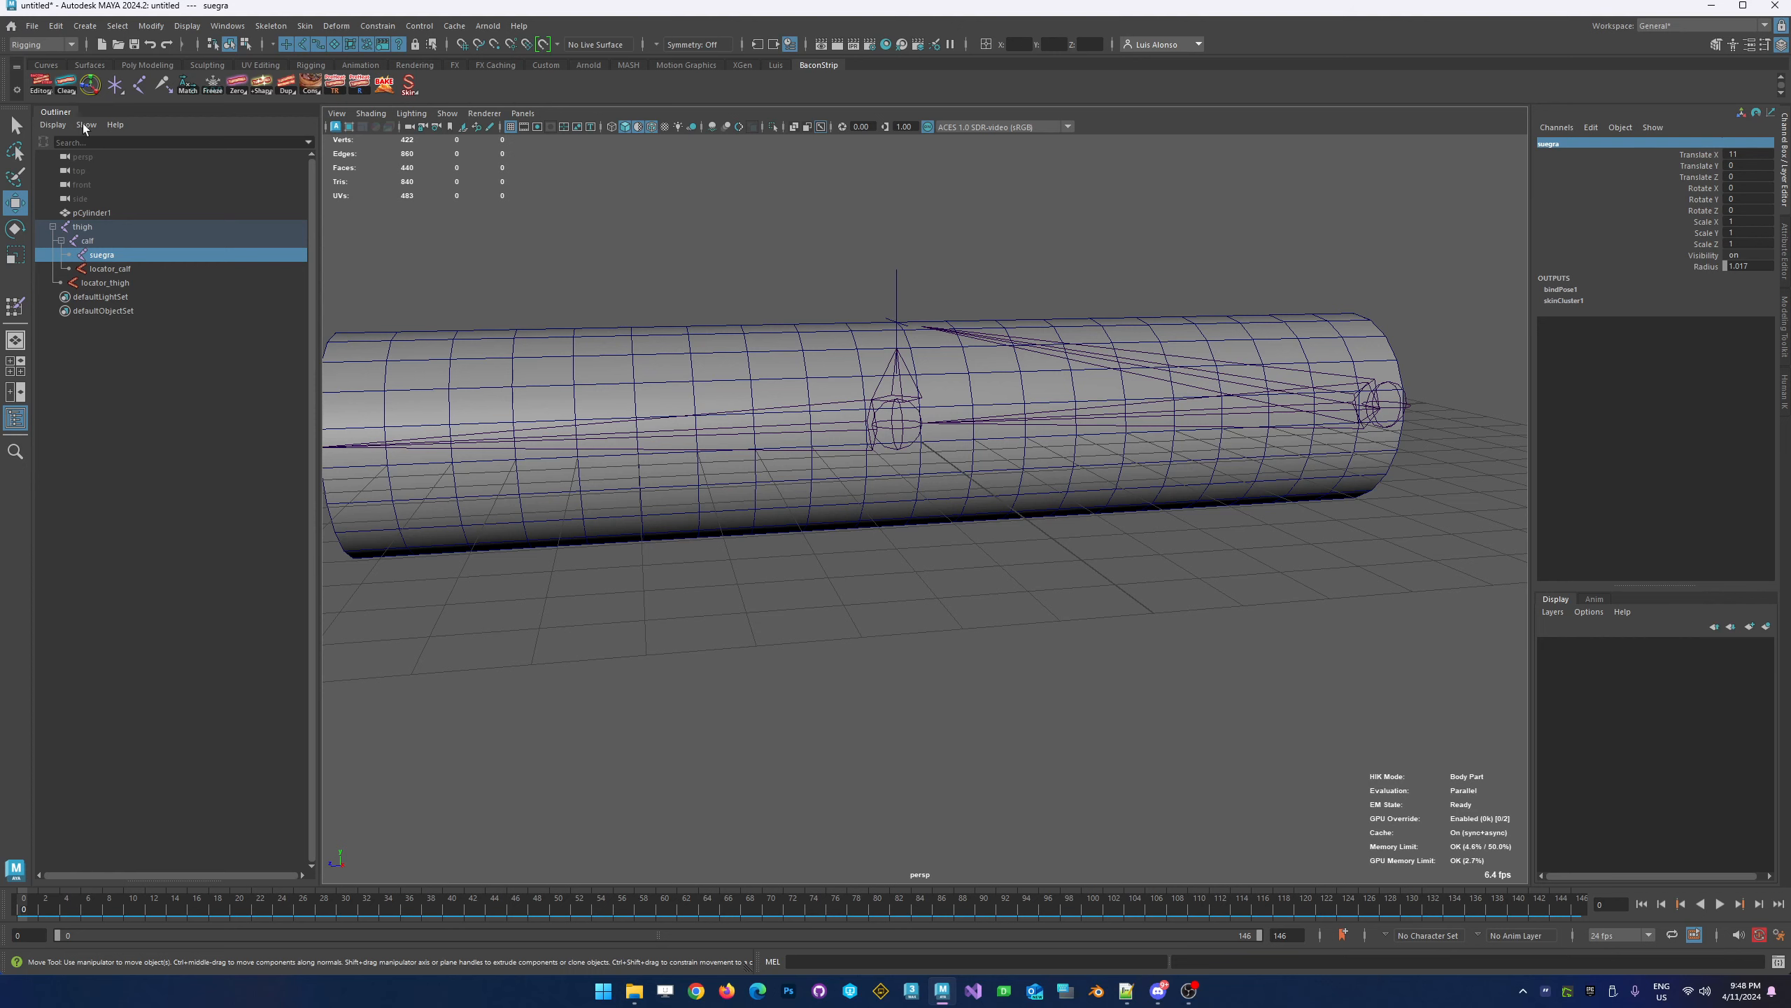
left_click(107, 409)
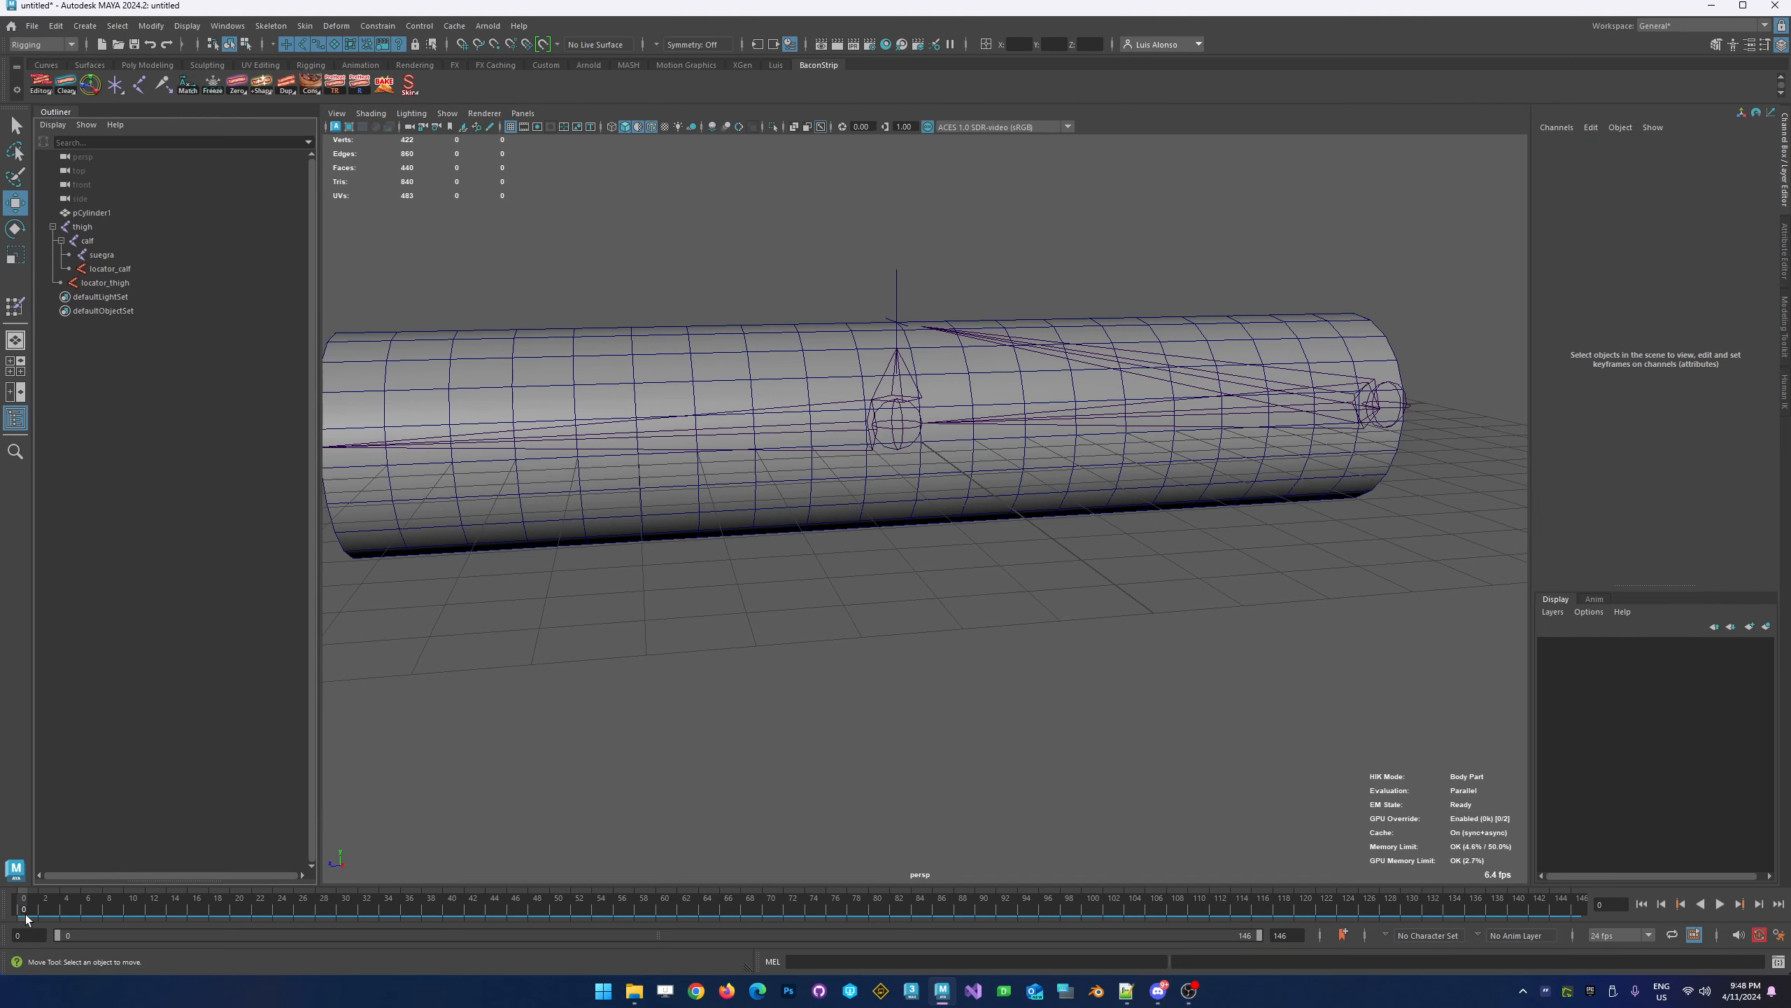
key("alt+v")
left_click_drag(23, 915, 352, 911)
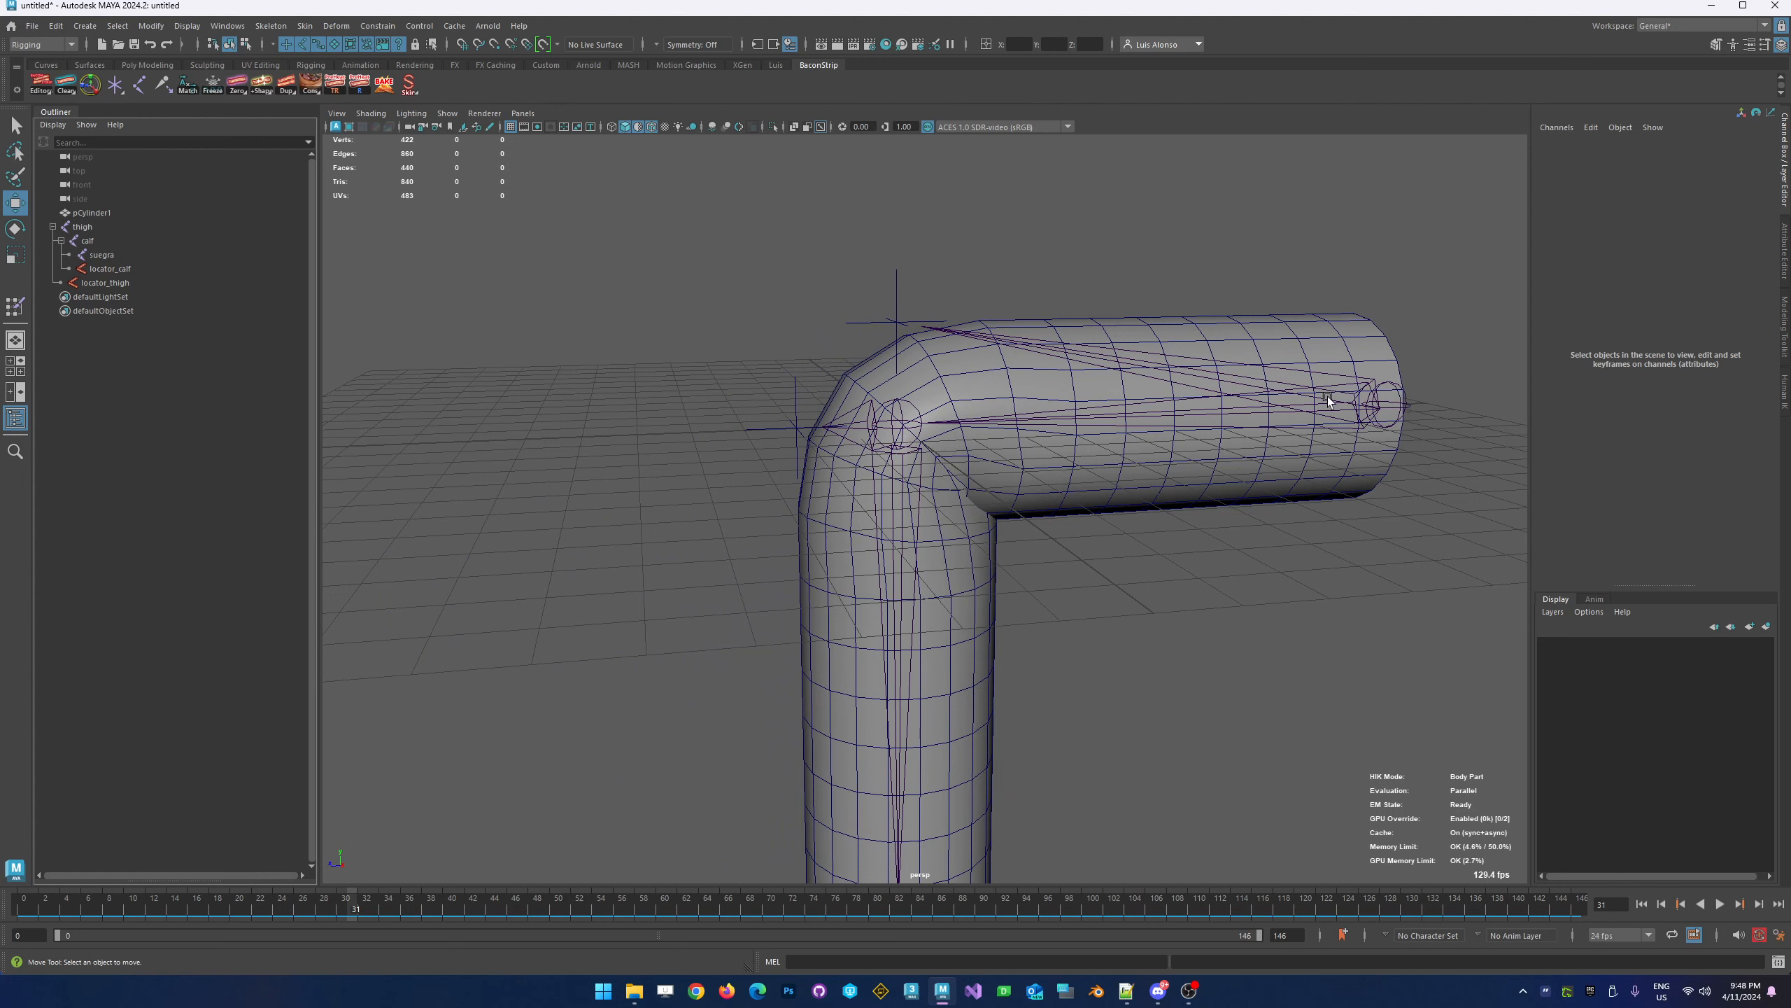
Set the wireframe color of locator_calf to yellow
left_click(803, 422)
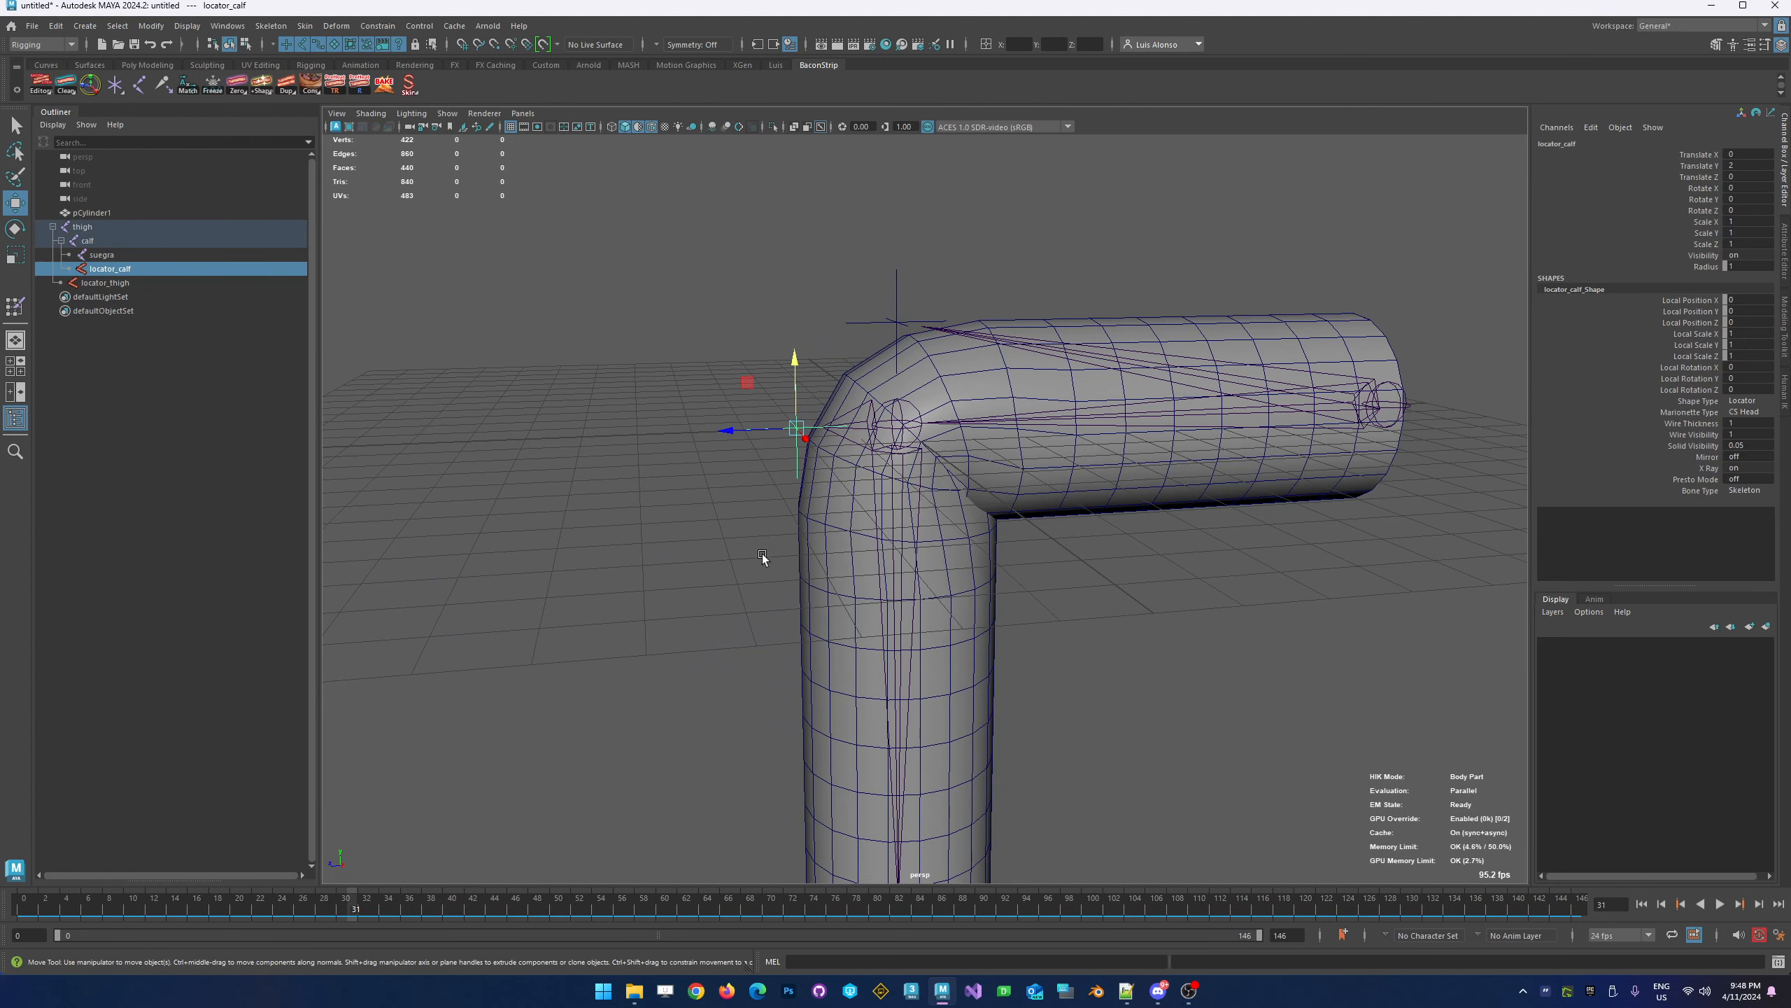
left_click(183, 26)
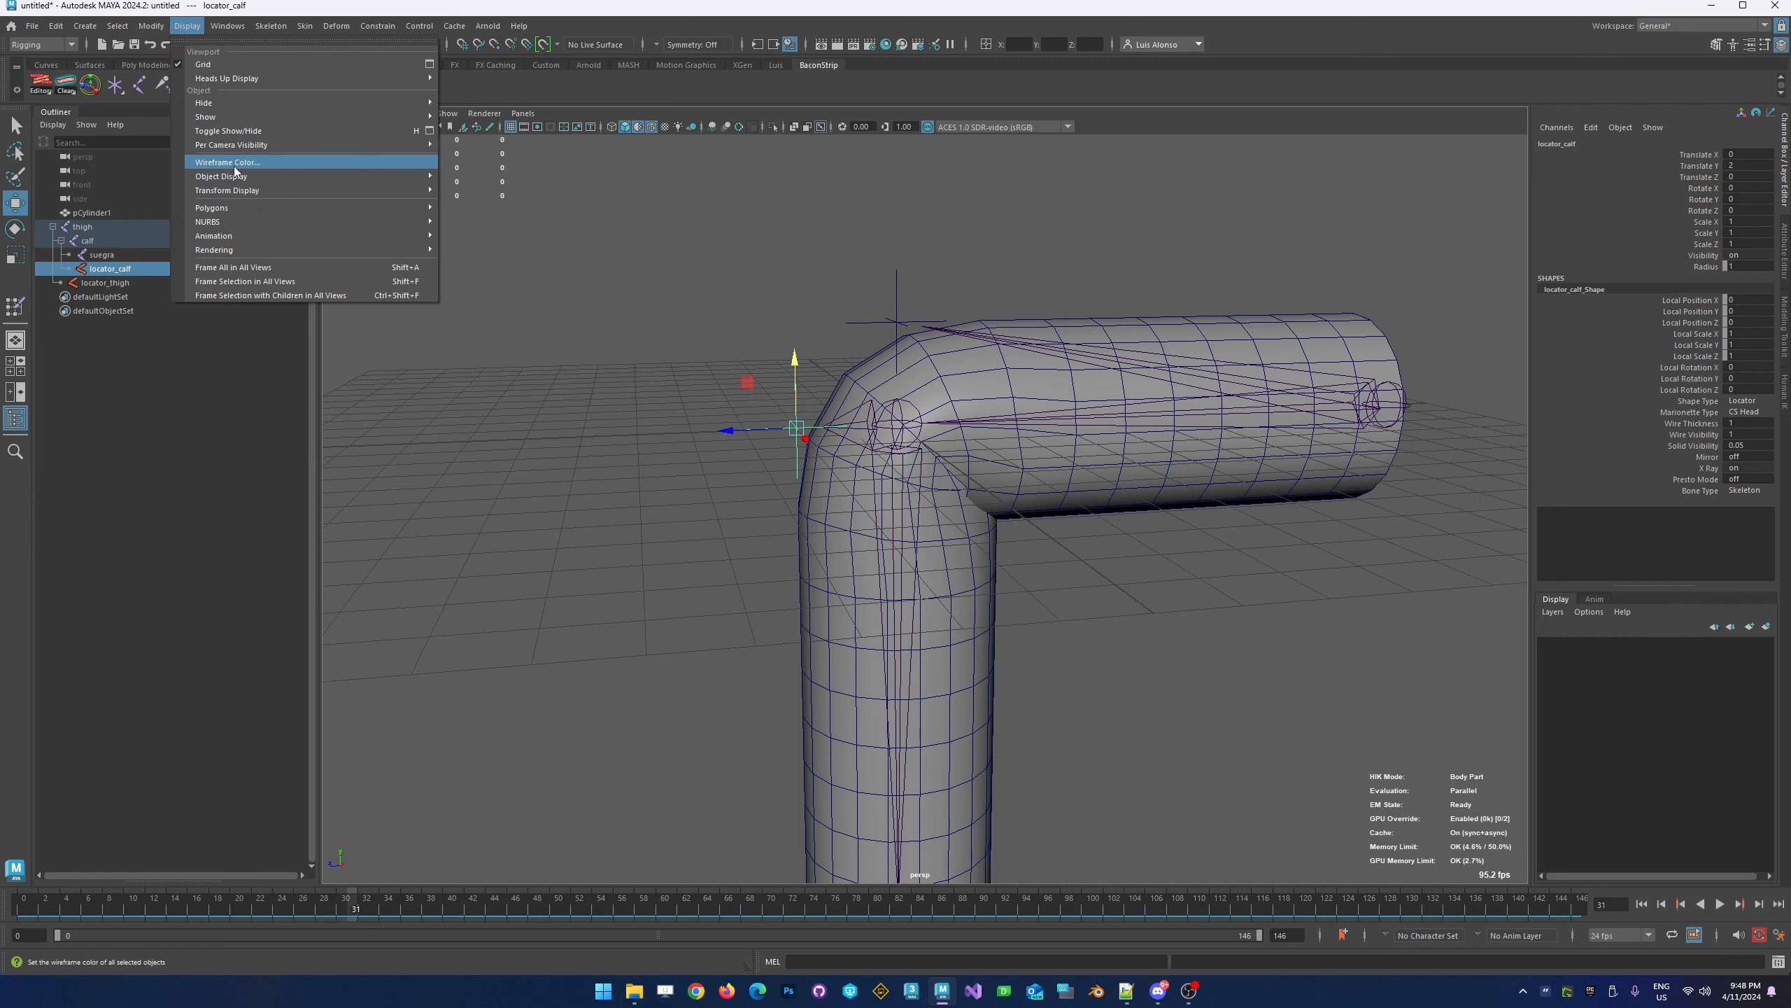
left_click(240, 165)
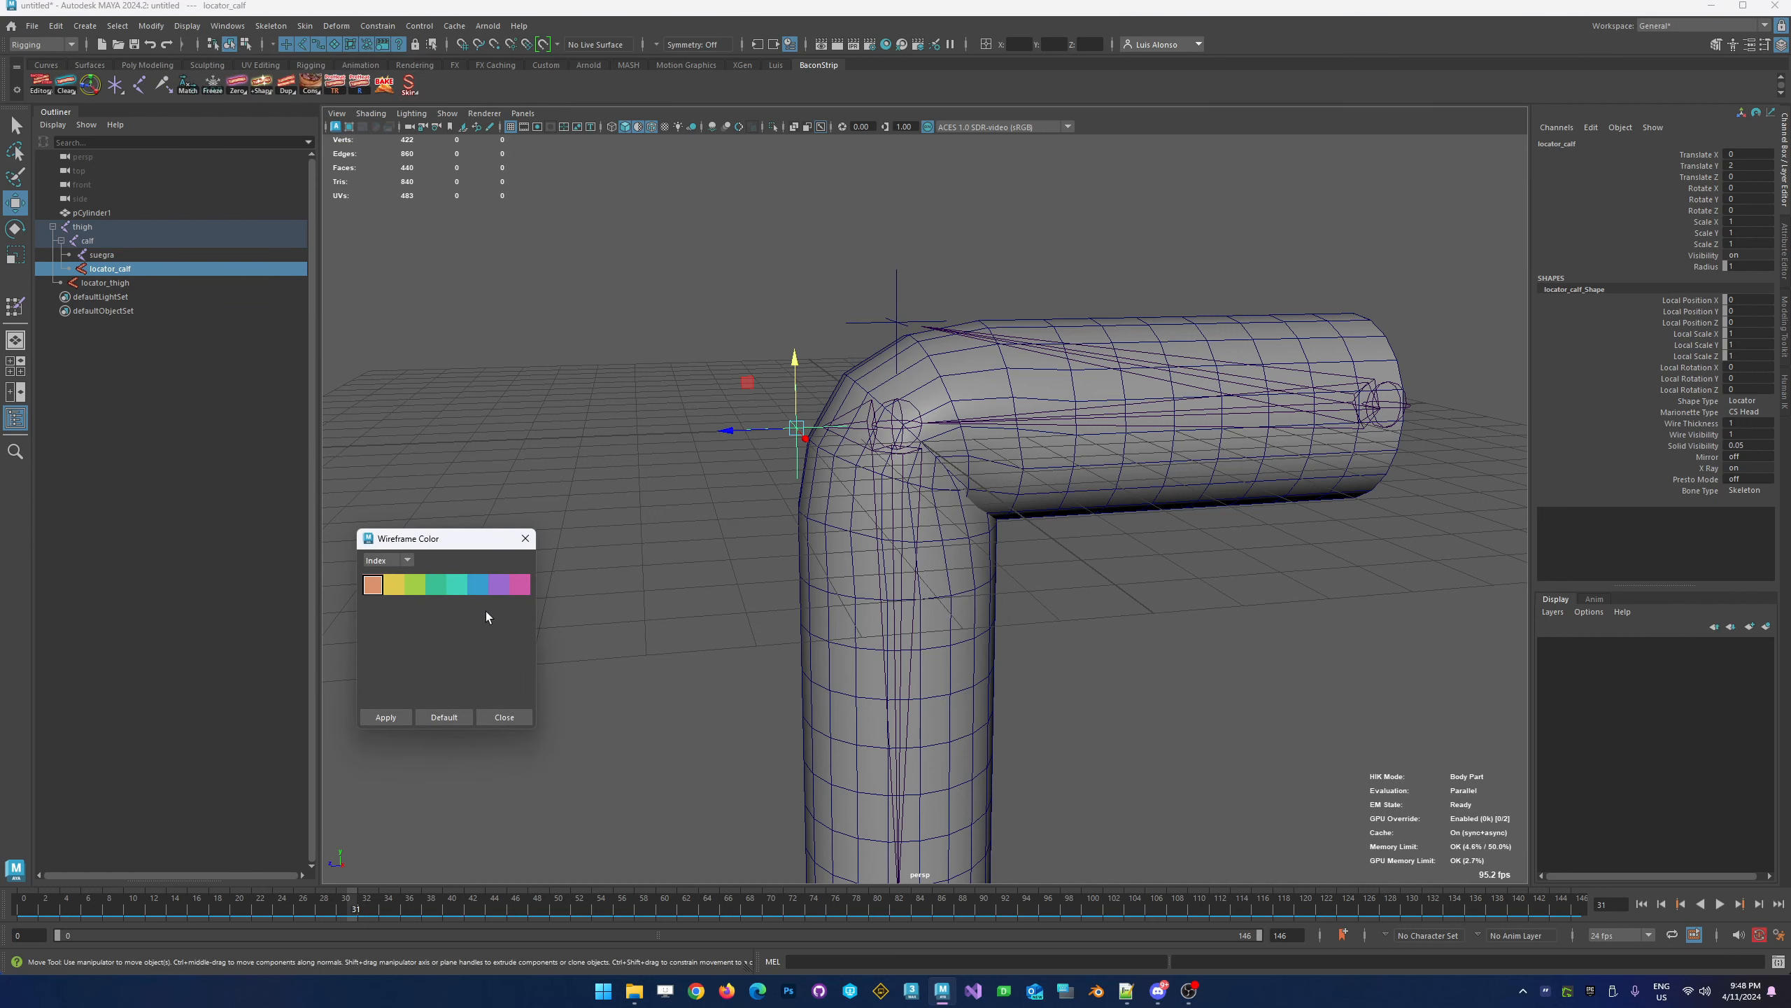
left_click(386, 717)
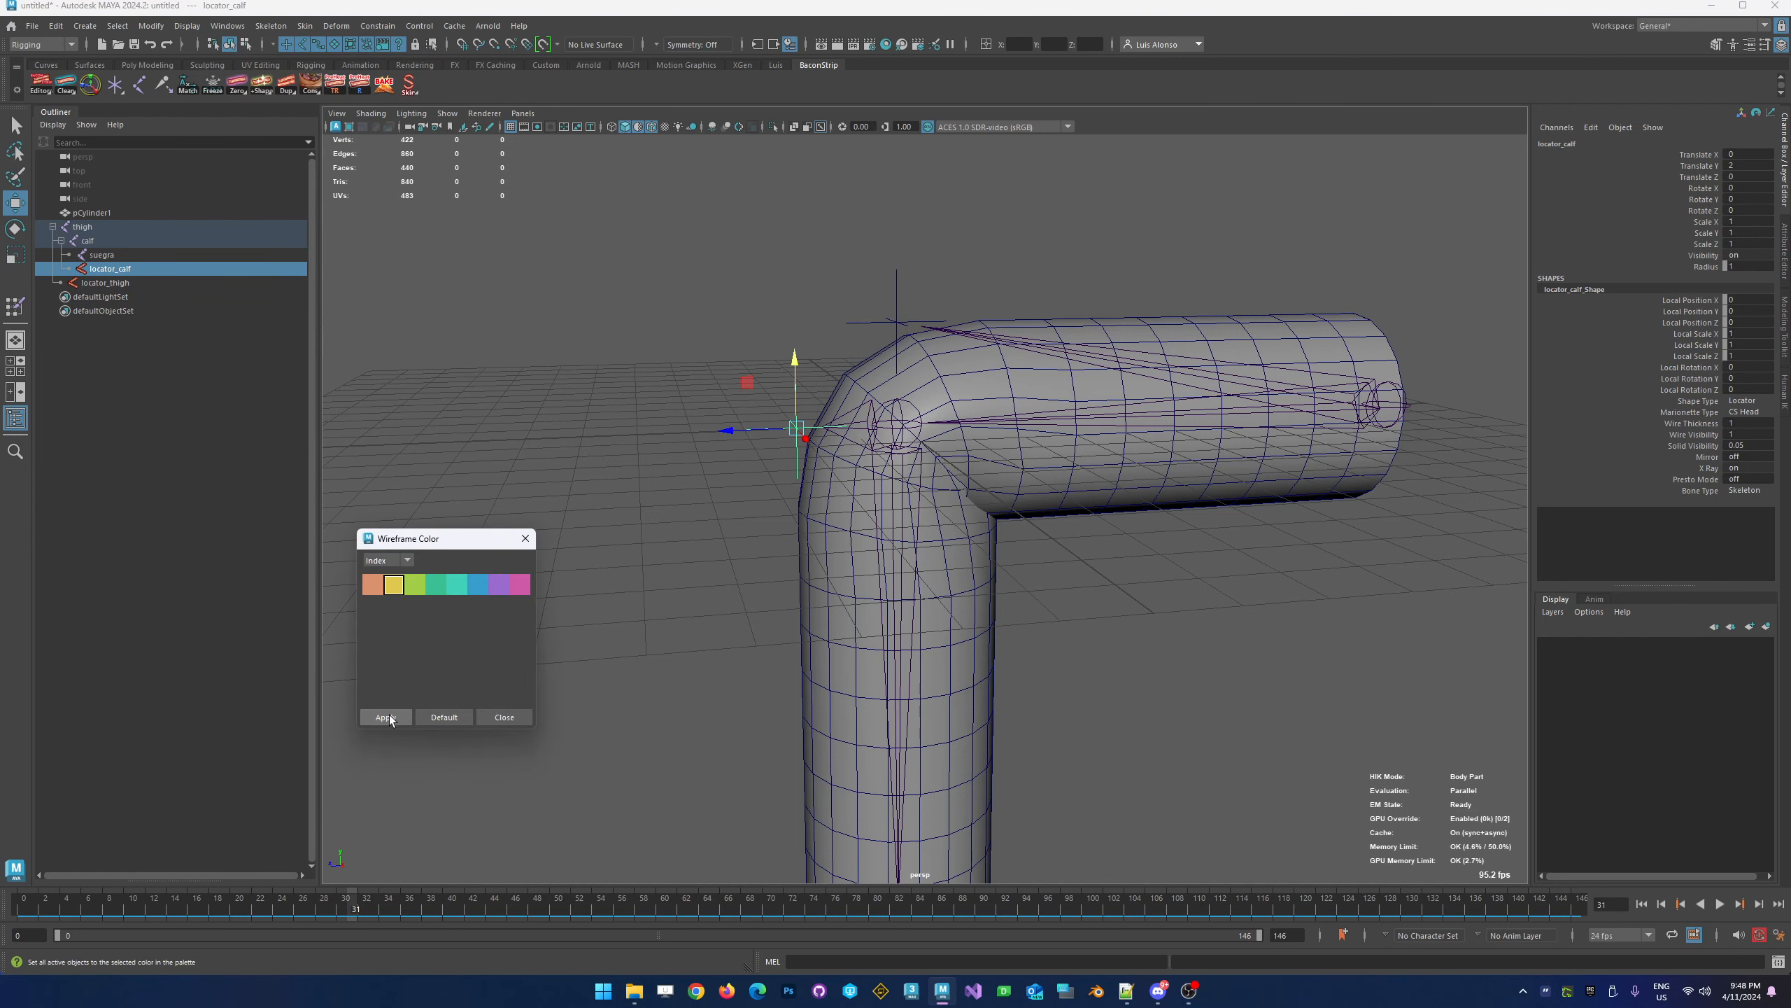
left_click(739, 268)
Set the wireframe color of locator_thigh to pink
left_click(912, 322)
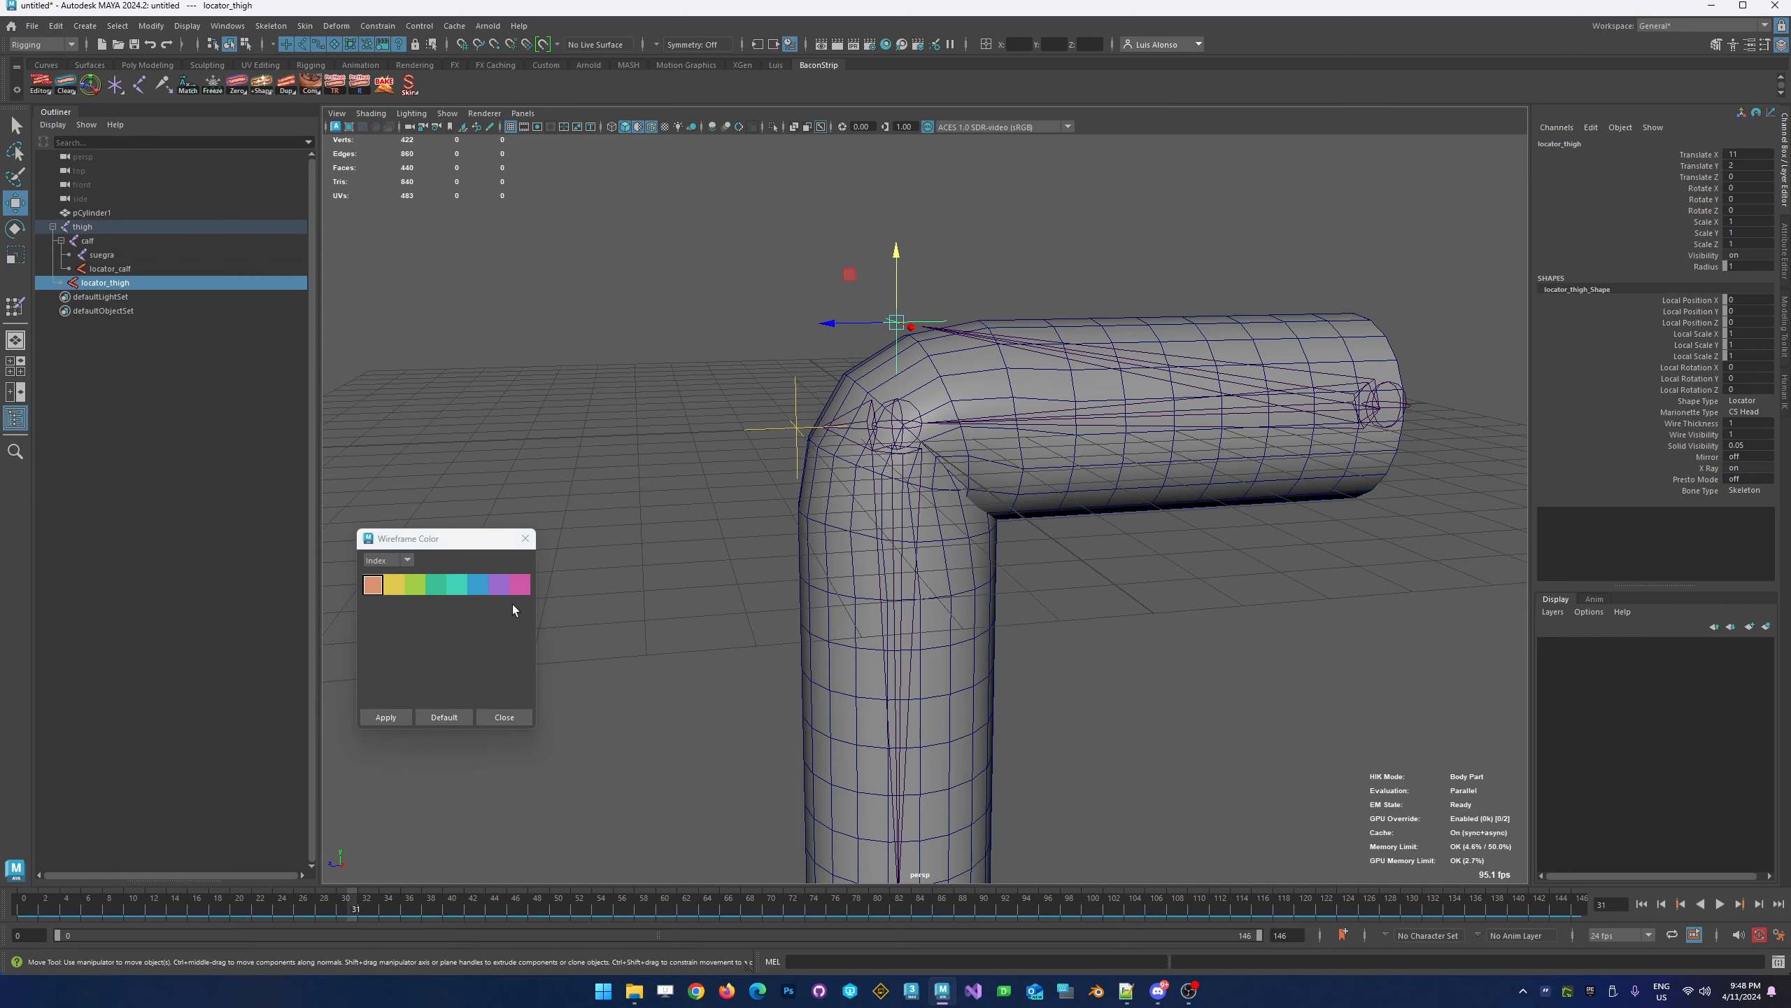
left_click(520, 585)
left_click(385, 718)
left_click(658, 524)
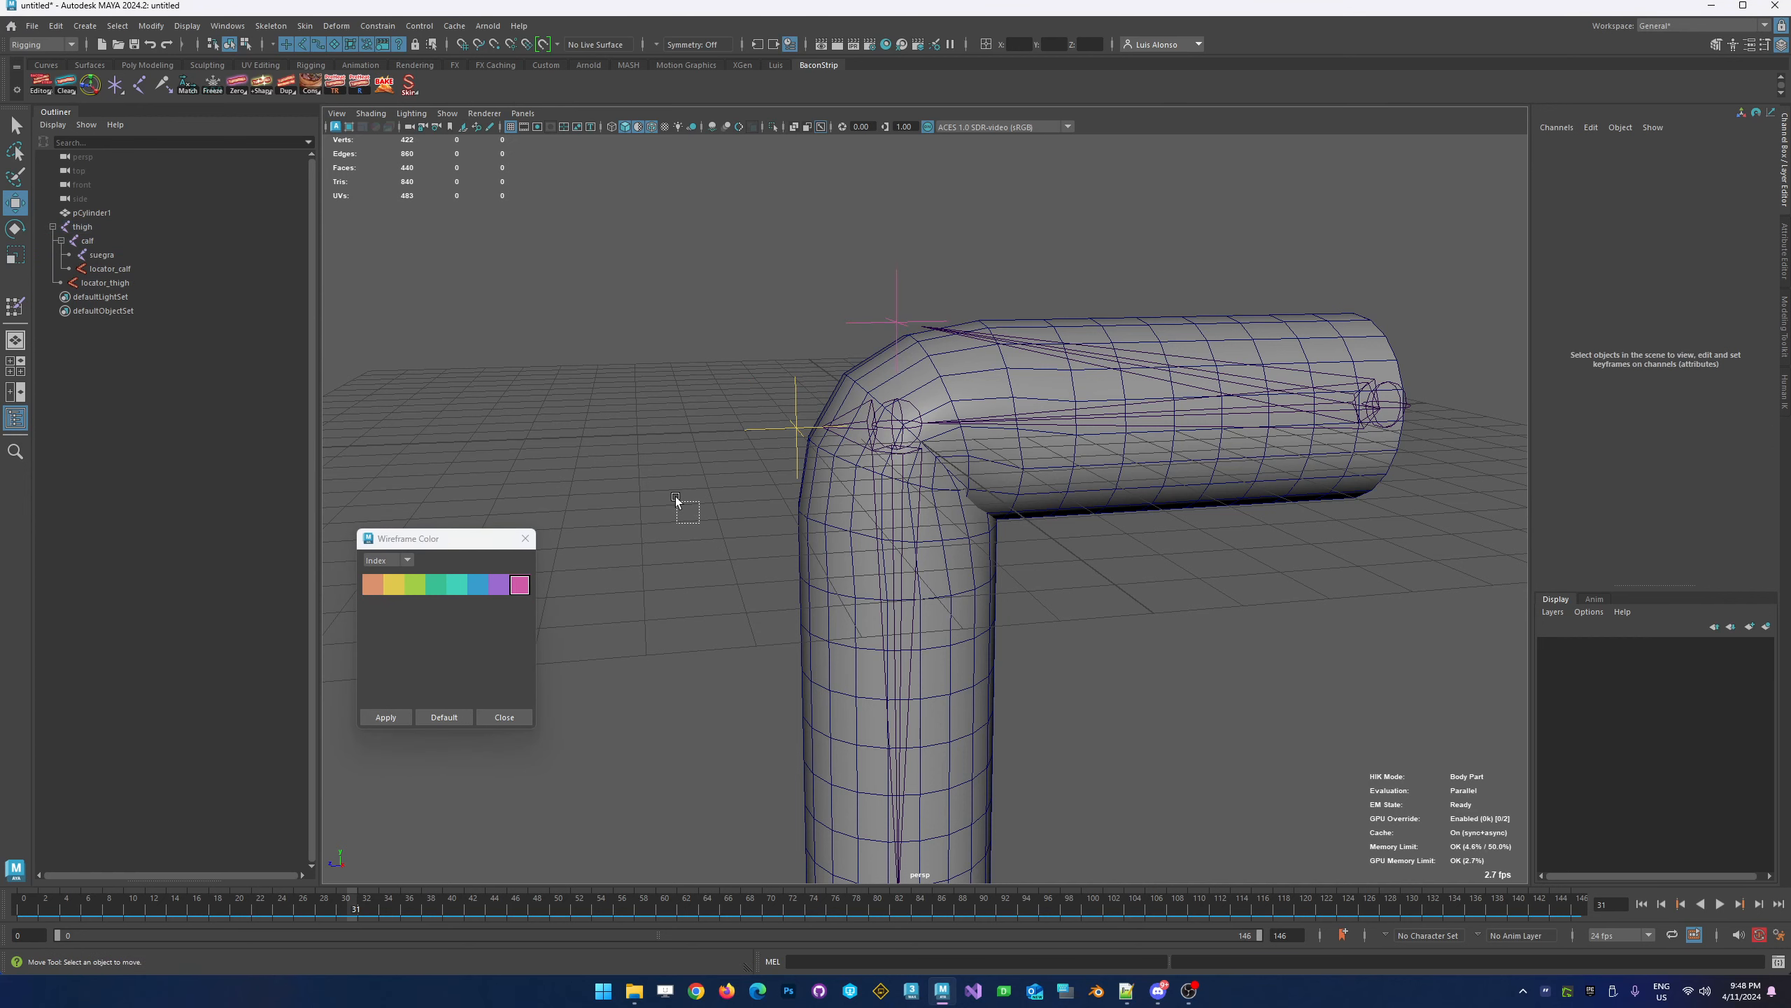
left_click(909, 324)
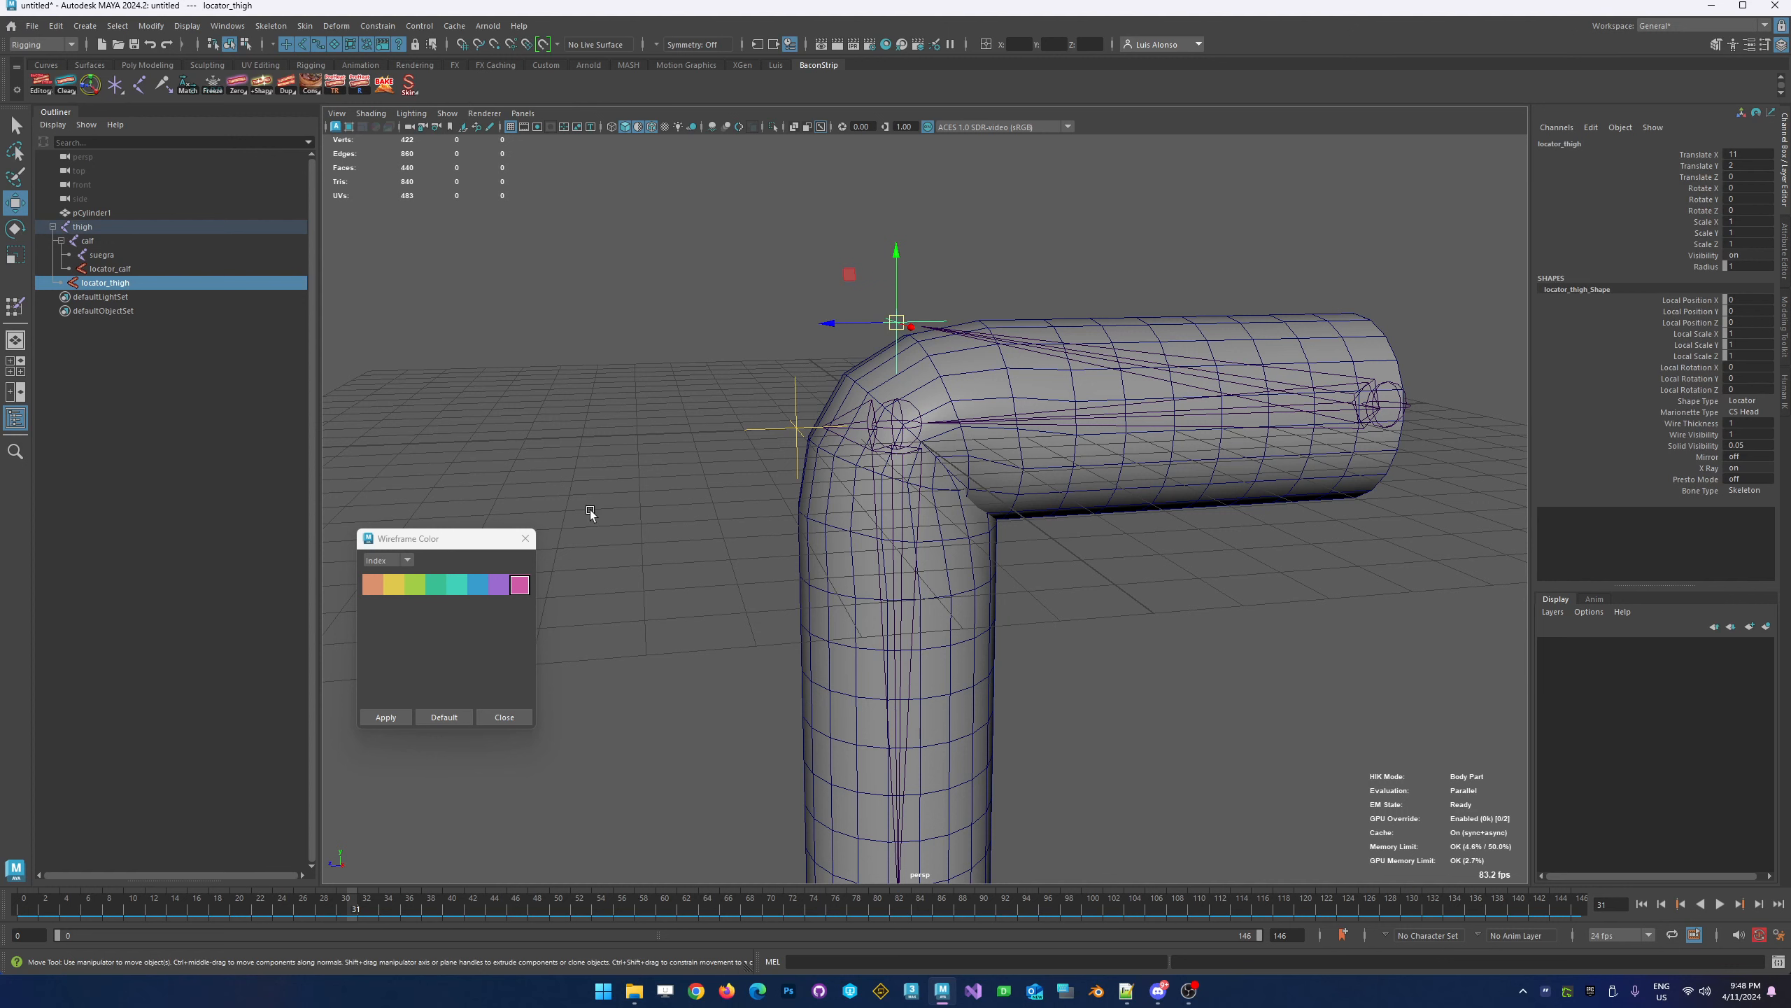
Change the wireframe color of locator_thigh to blue
left_click(476, 585)
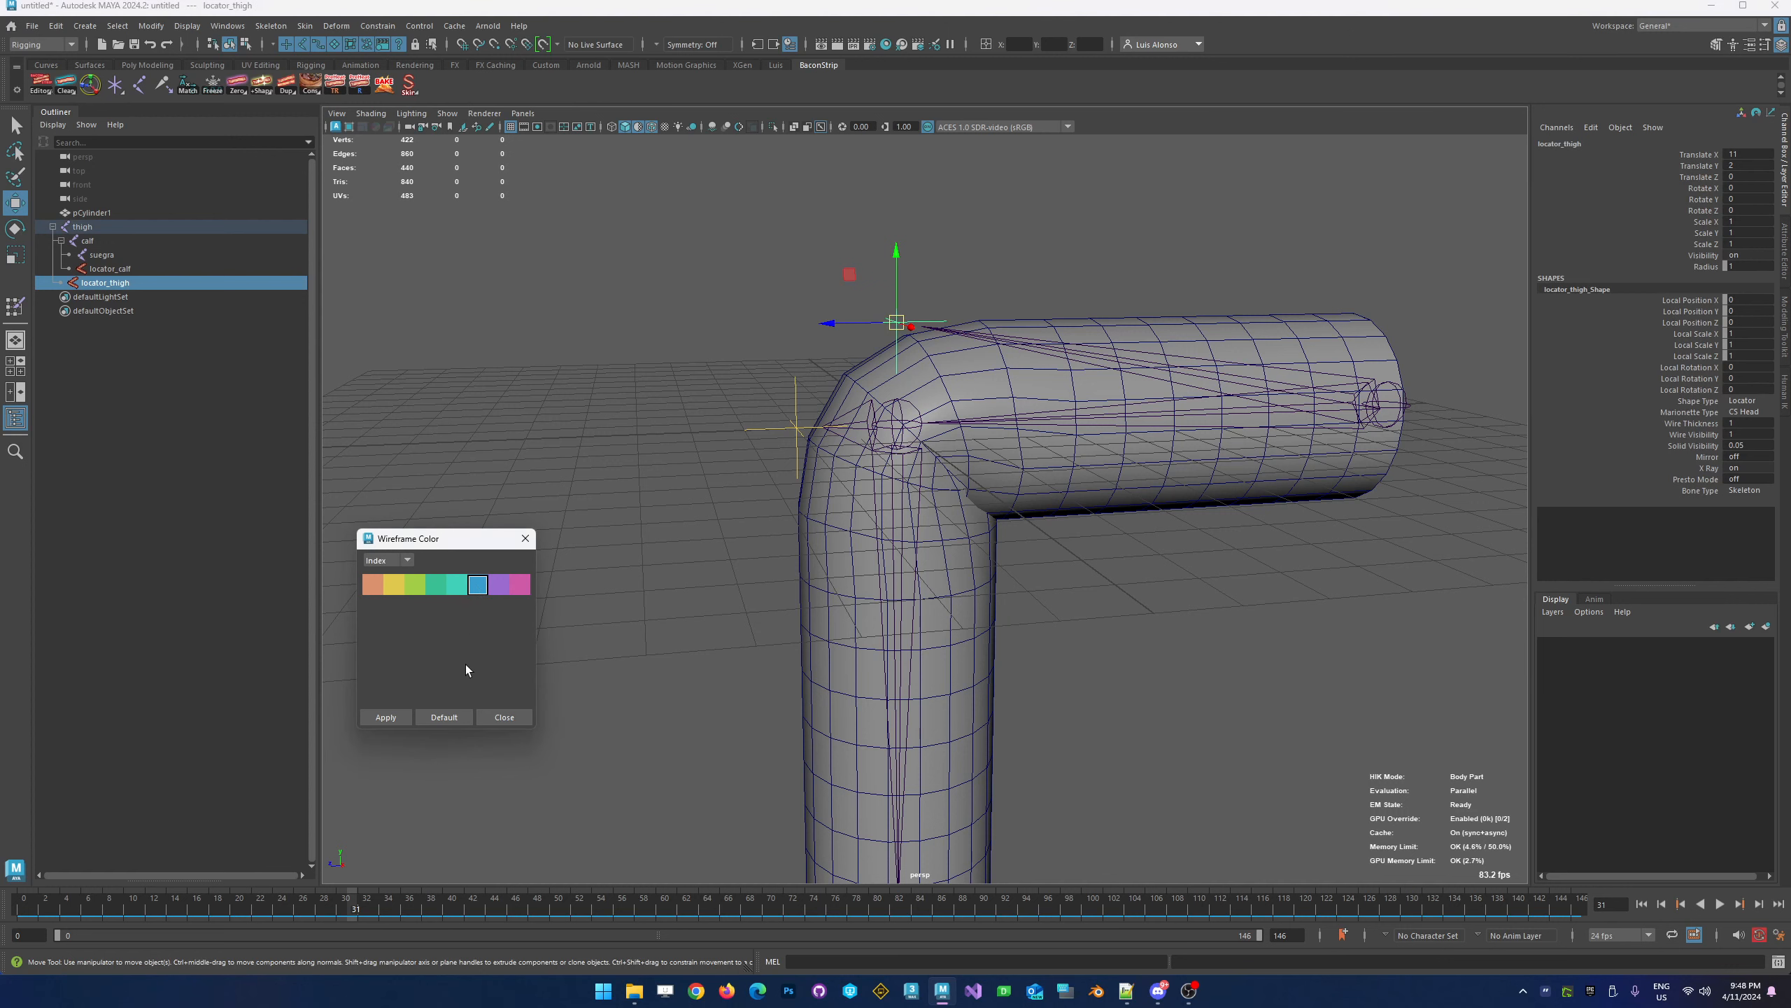
left_click(434, 717)
left_click(692, 589)
left_click(928, 314)
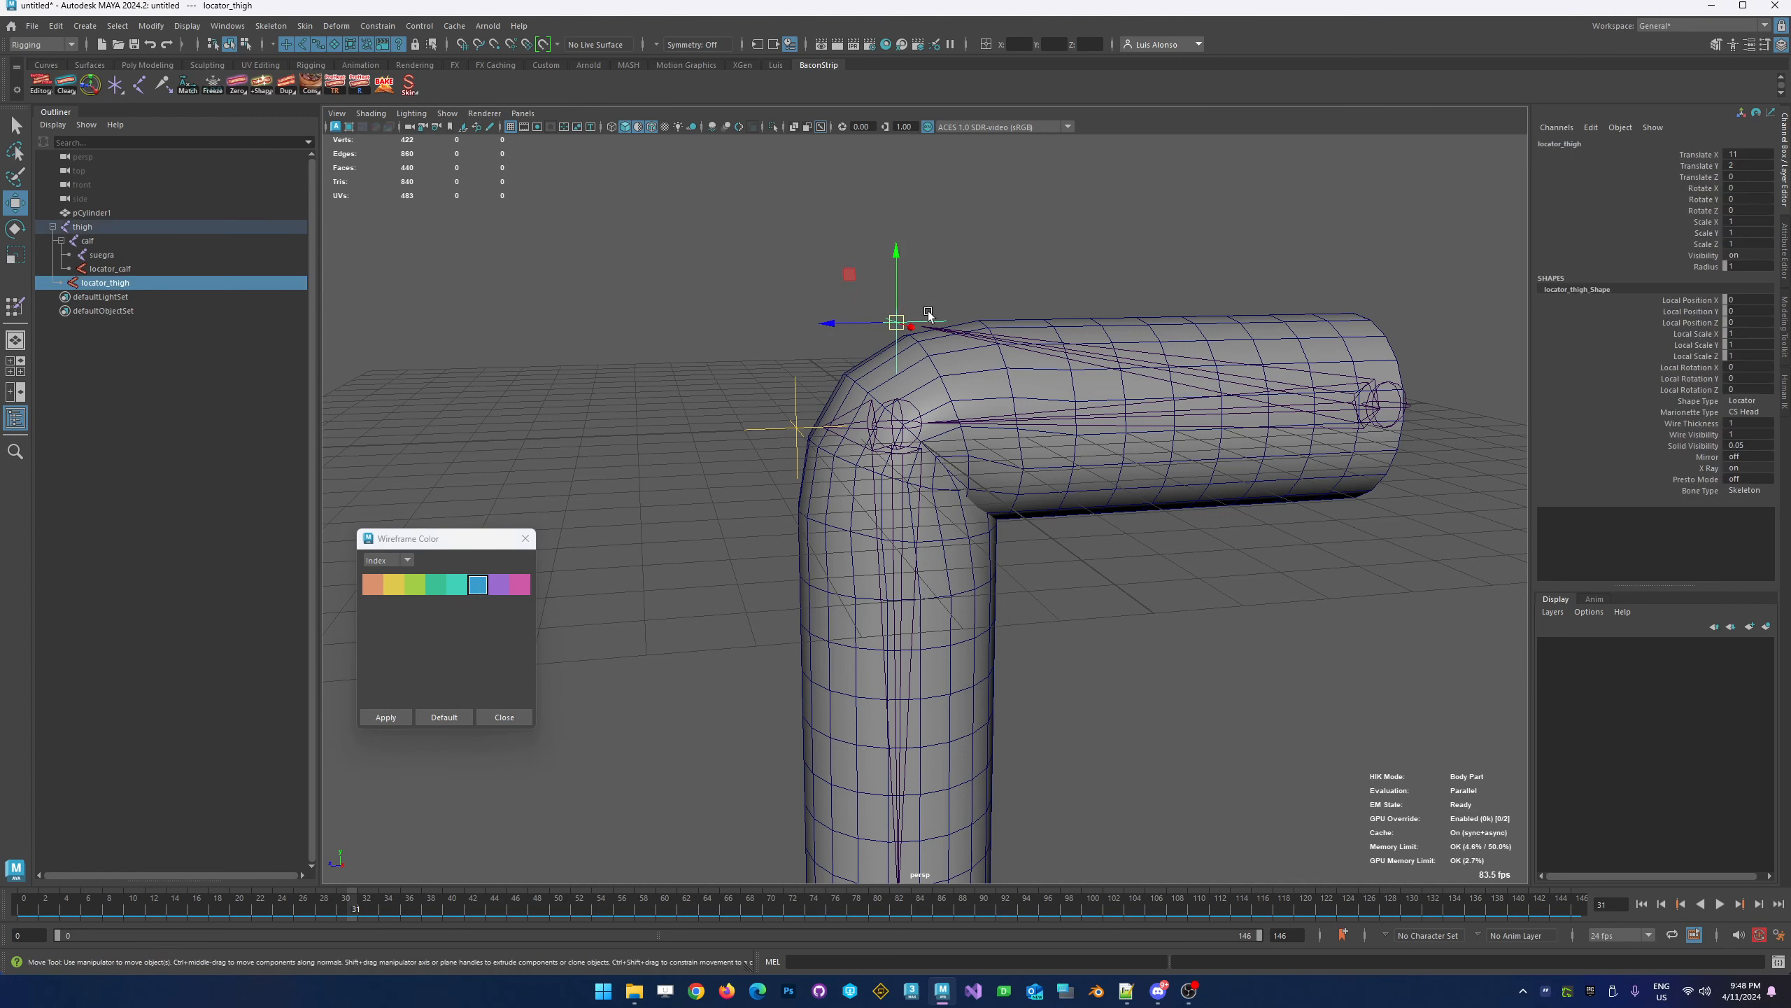
Set the Wire Thickness of both locator_thigh and locator_calf to 2
left_click(1744, 423)
type("2")
key("Return")
left_click_drag(766, 369, 810, 387)
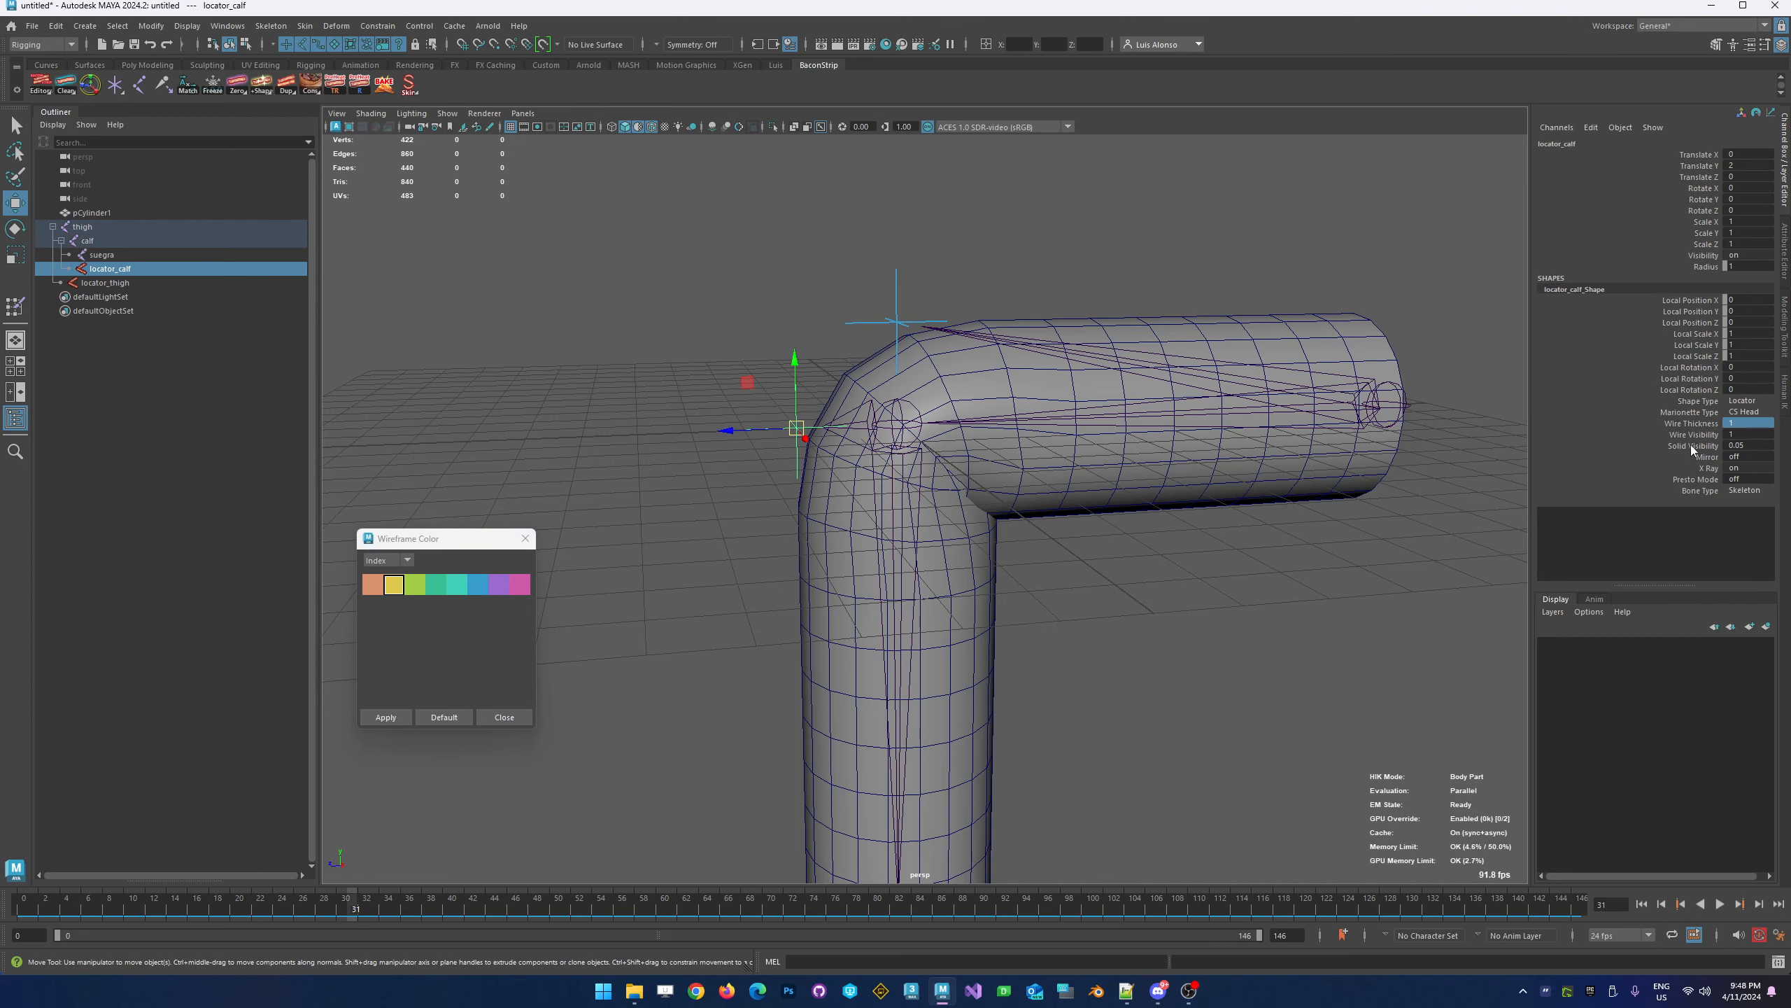
left_click(1743, 424)
type("2")
key("Return")
left_click(674, 361)
Scrub the bend from frame 0 to frame 30 and compare how the two colored locators separate
middle_click_drag(695, 363, 630, 305, "alt")
left_click_drag(383, 905, 7, 924)
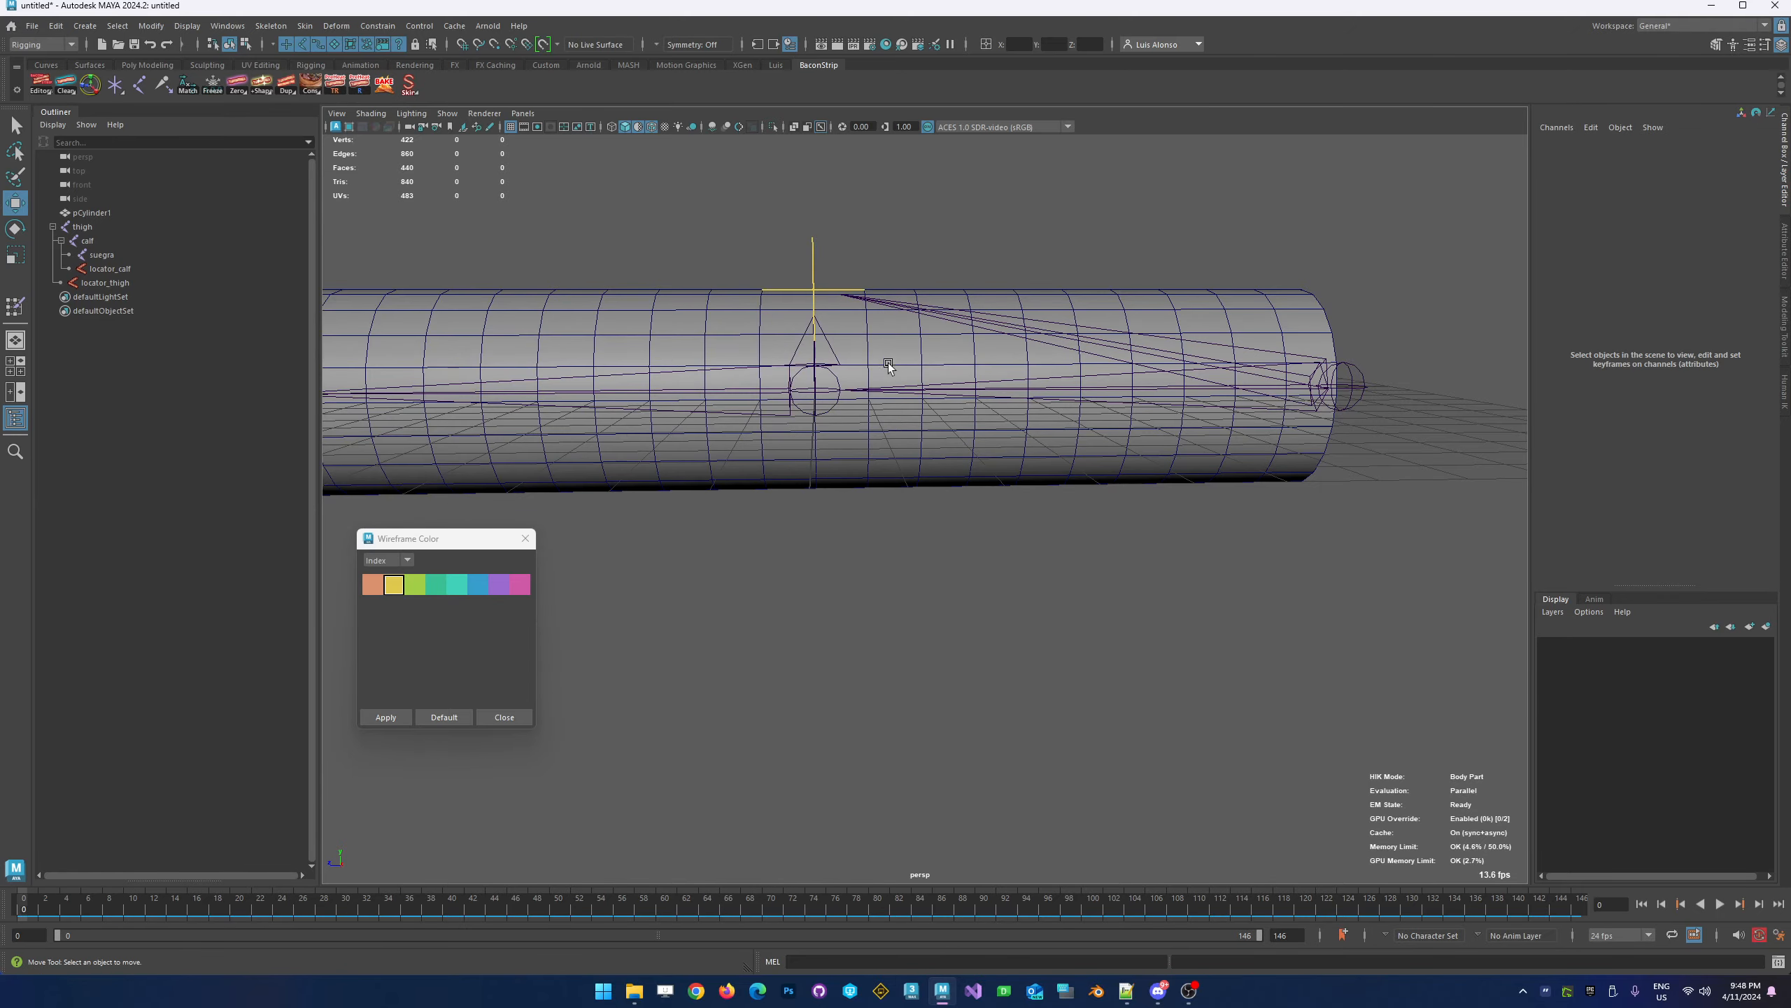
left_click_drag(725, 587, 724, 368, "alt")
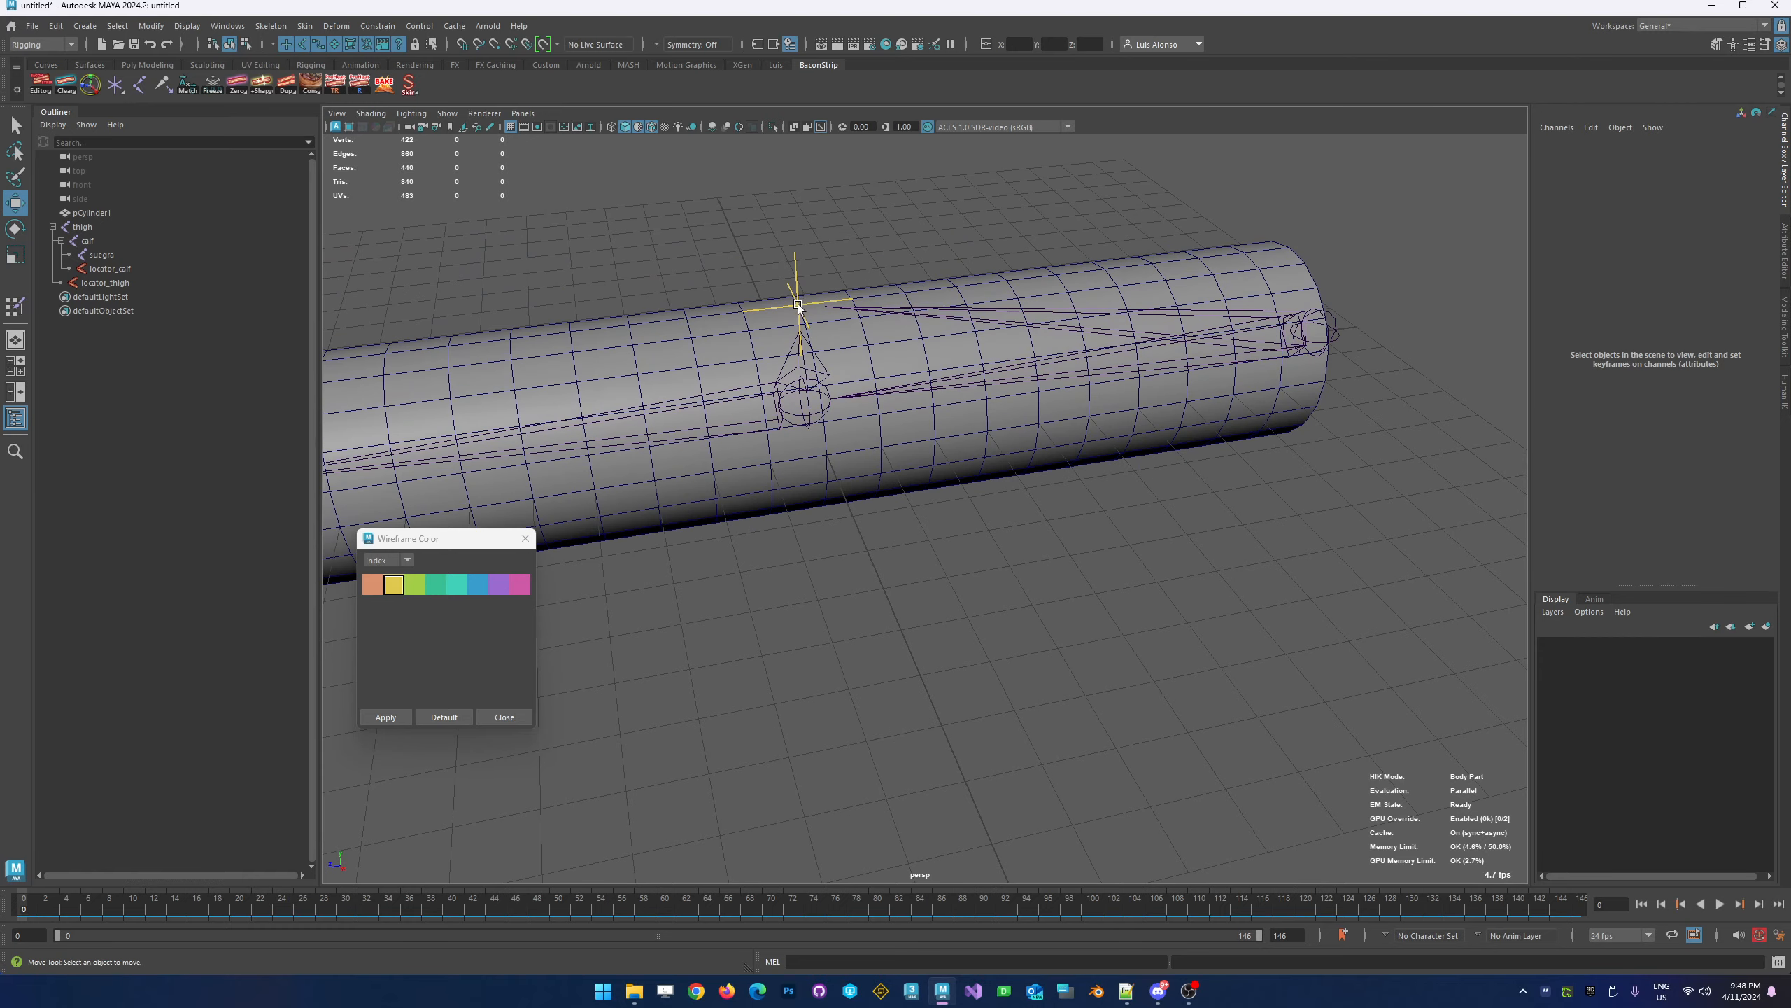
left_click_drag(80, 910, 345, 907)
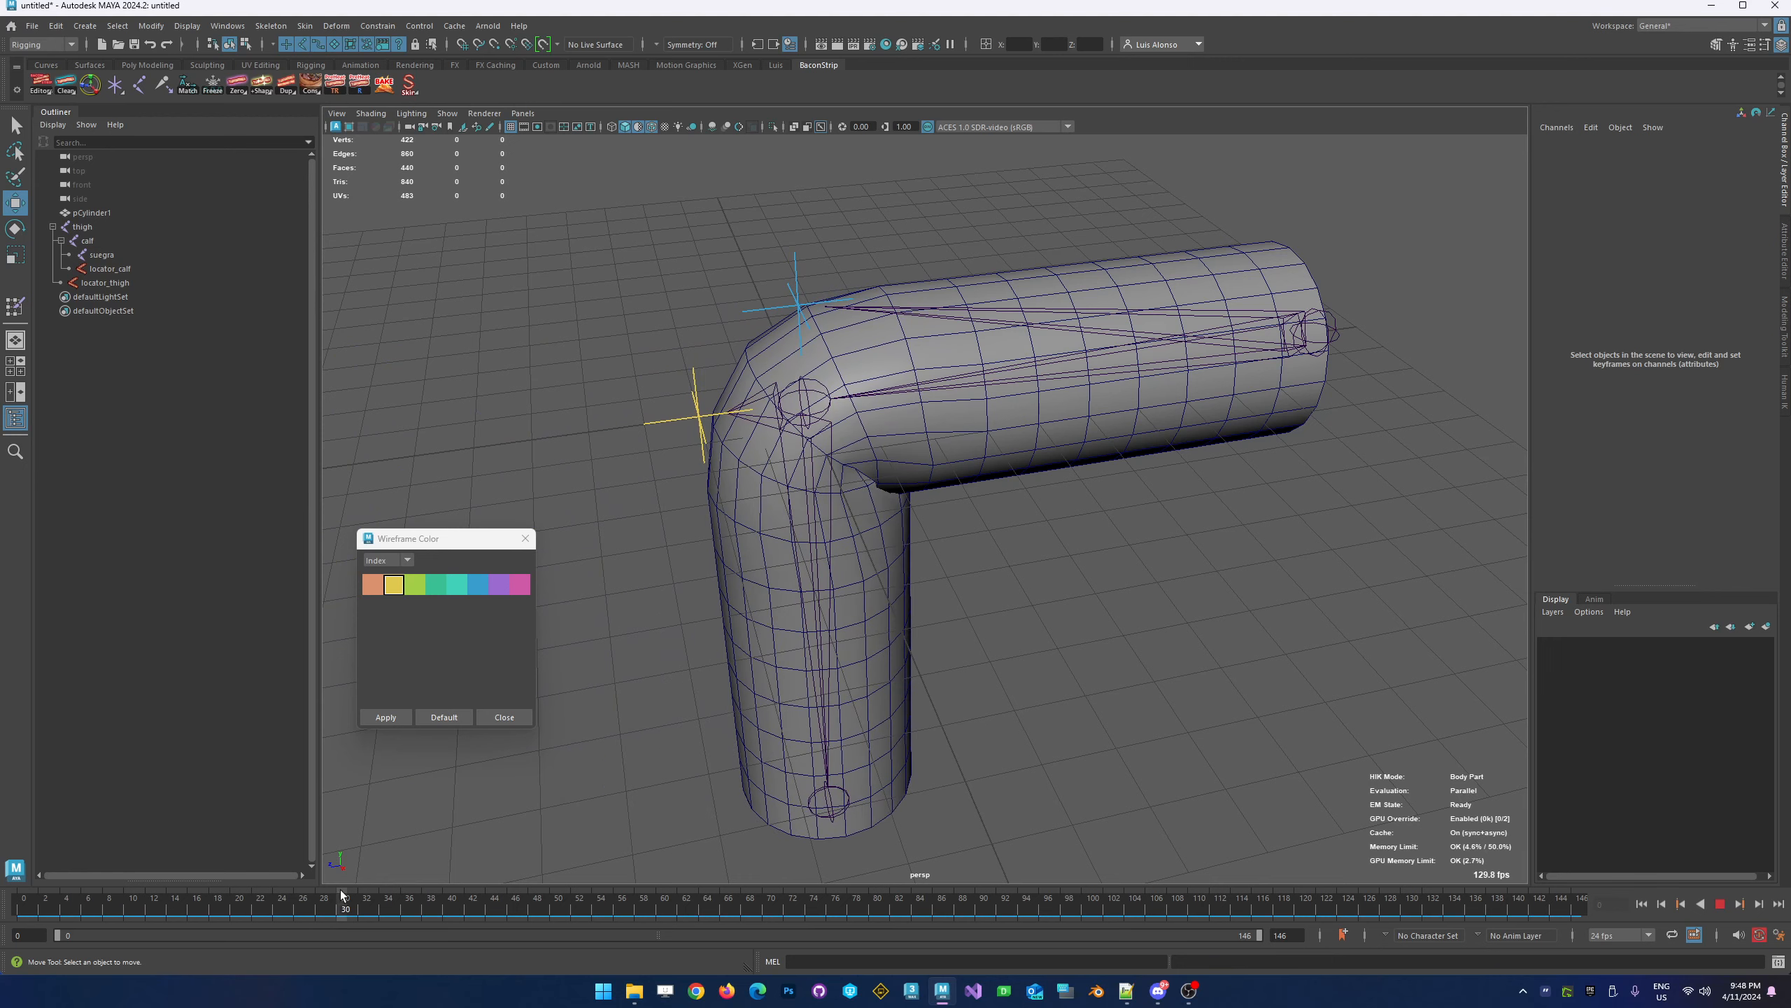
left_click_drag(643, 573, 680, 437, "alt")
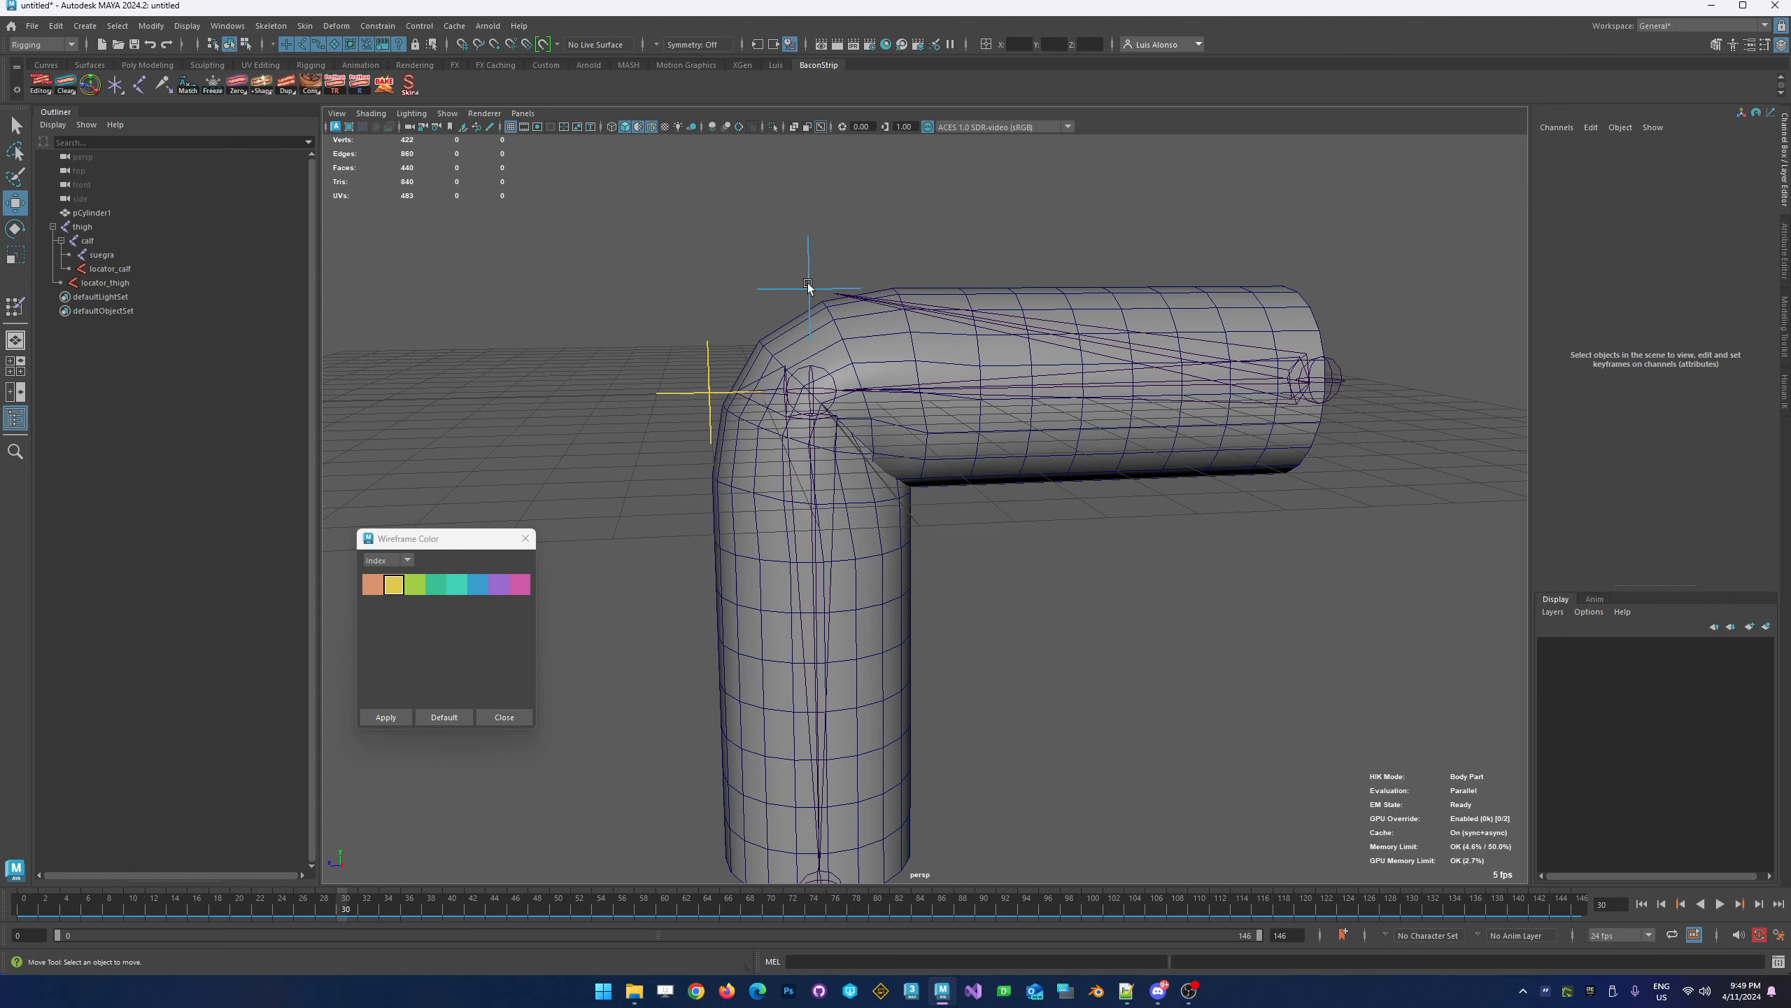
Add a Bacon Shape Line connecting locator_thigh and locator_calf
left_click(764, 289)
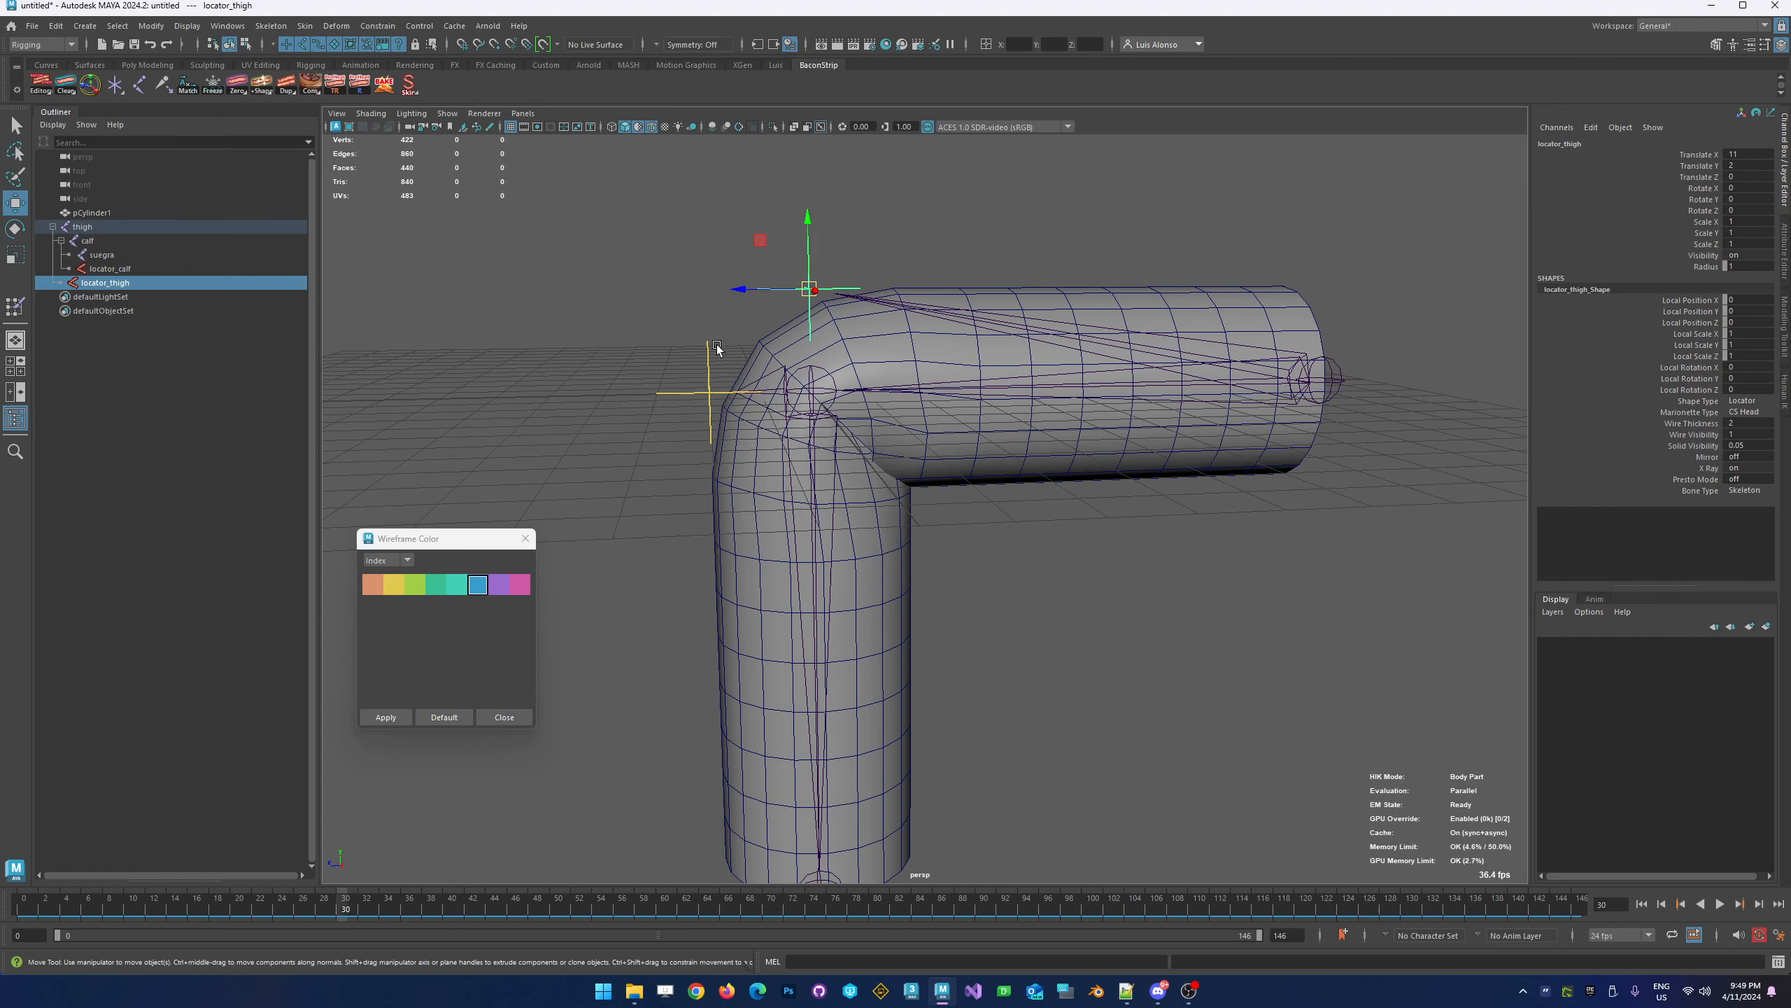
left_click_drag(716, 350, 715, 351, "shift")
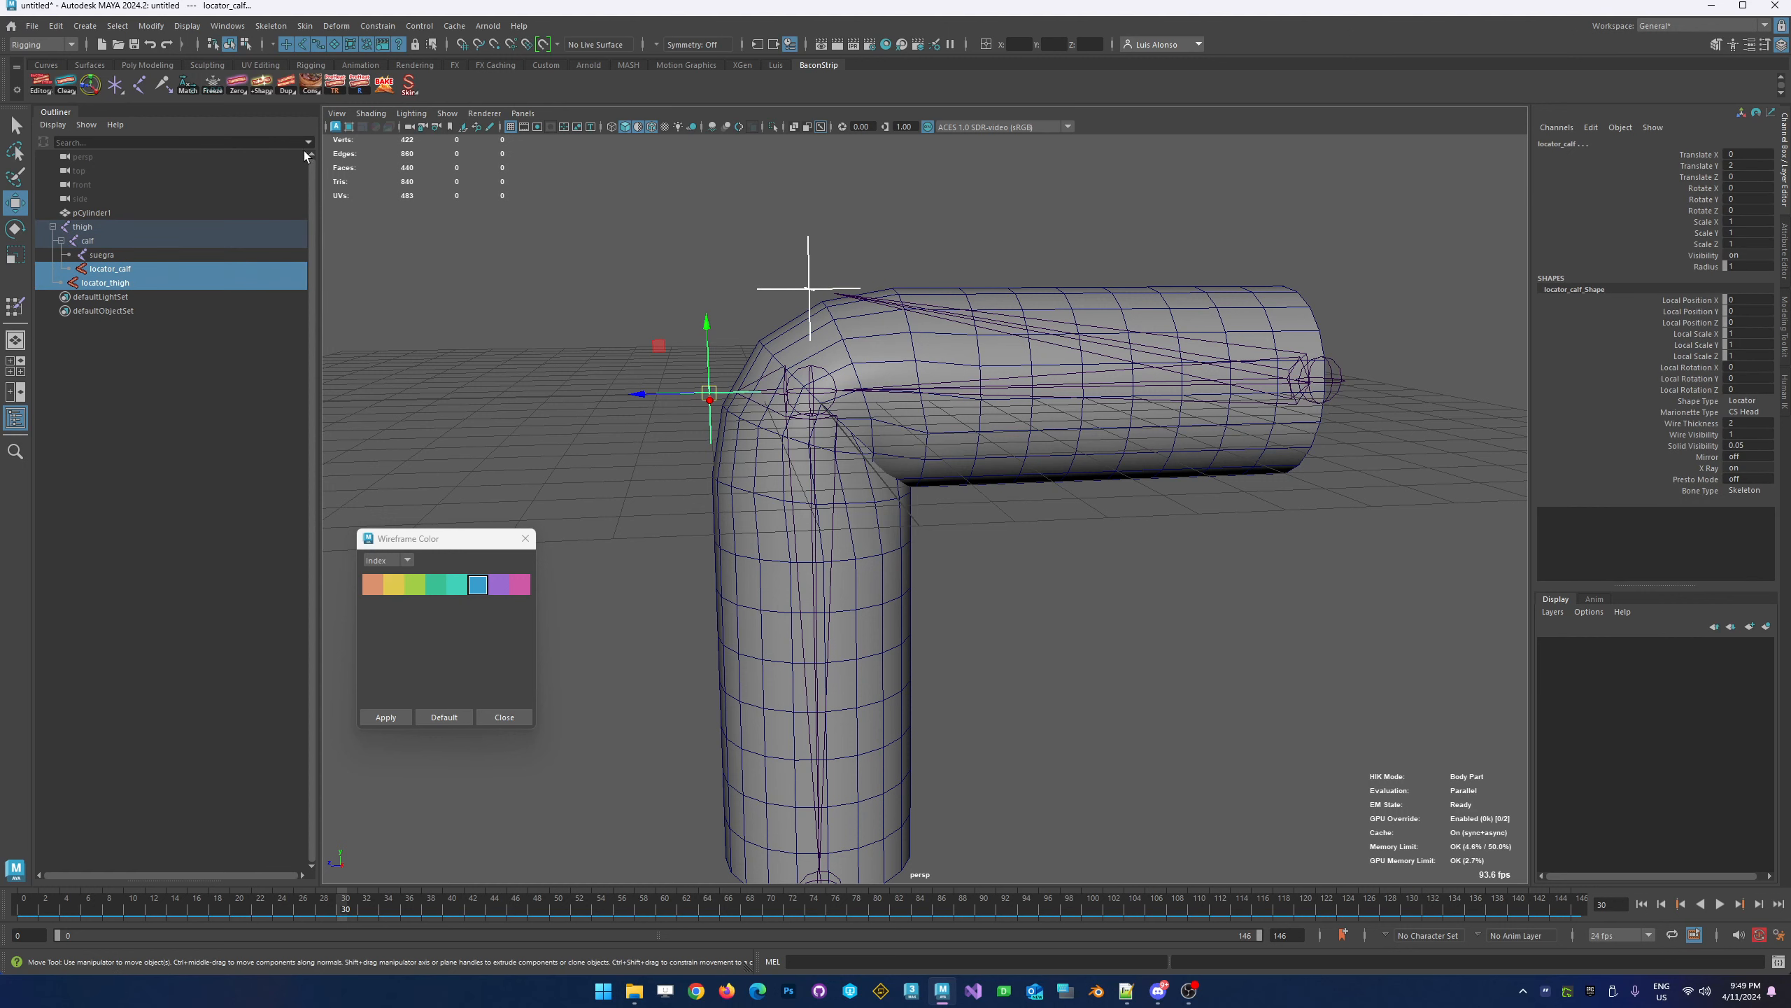
right_click(260, 83)
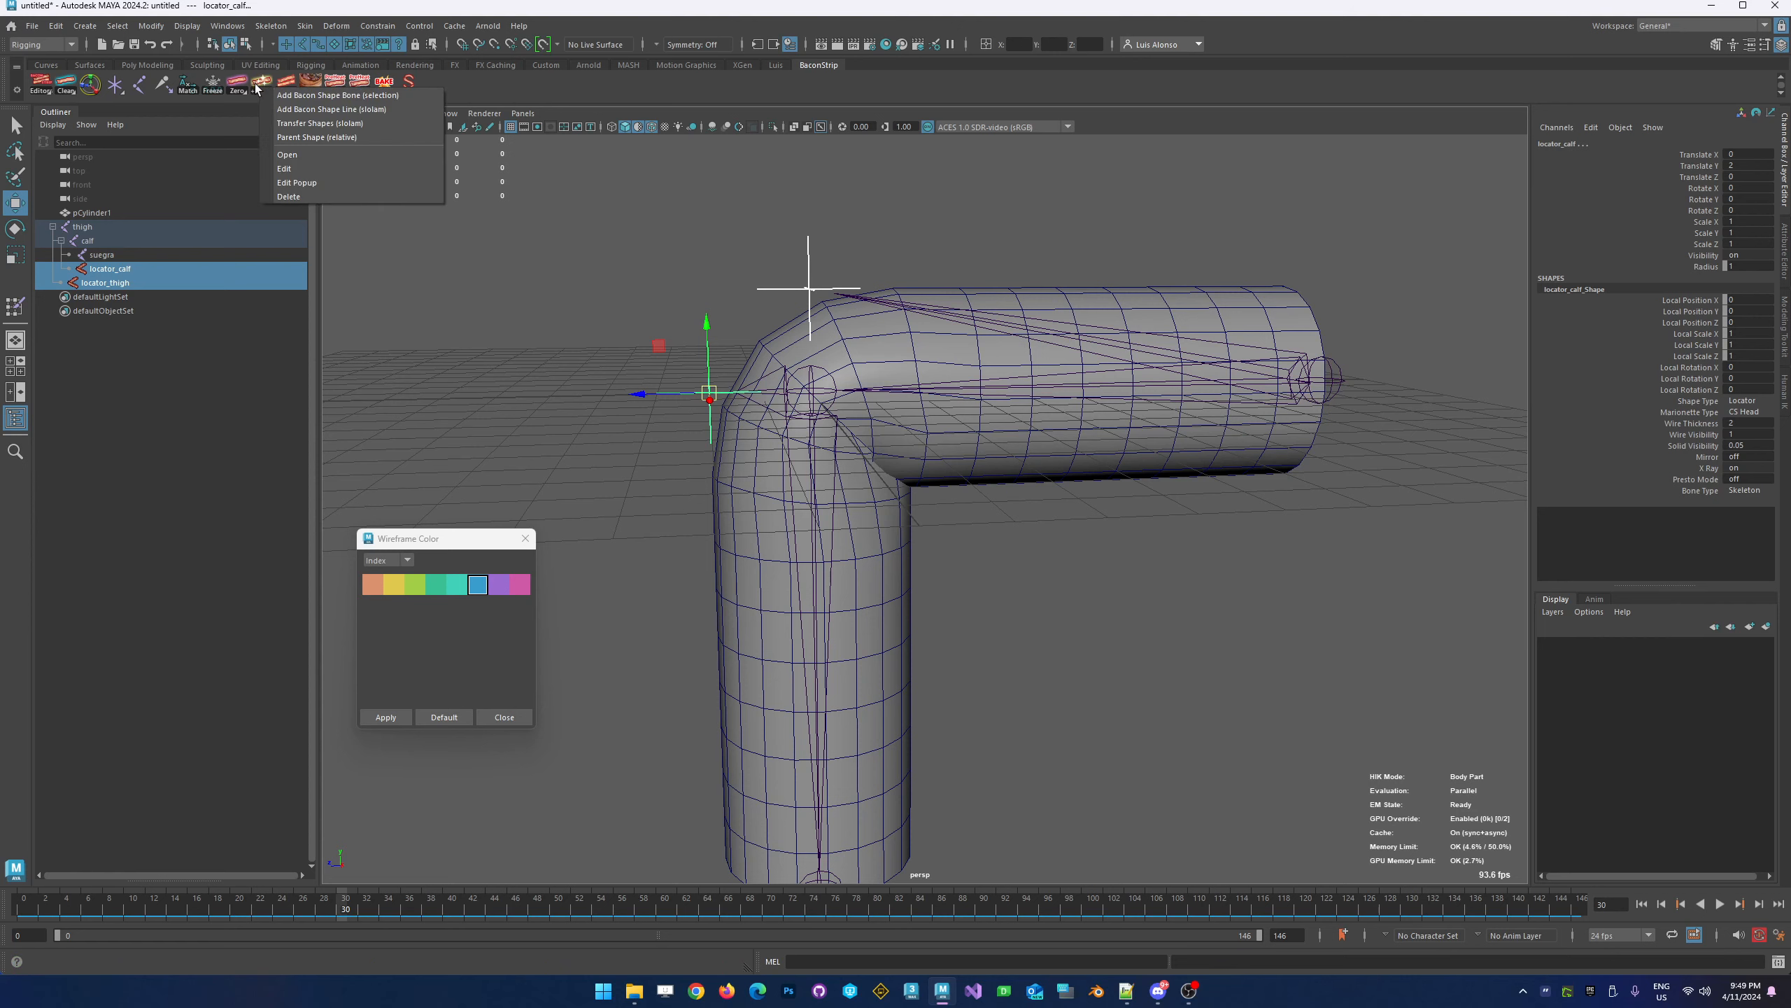
left_click(361, 109)
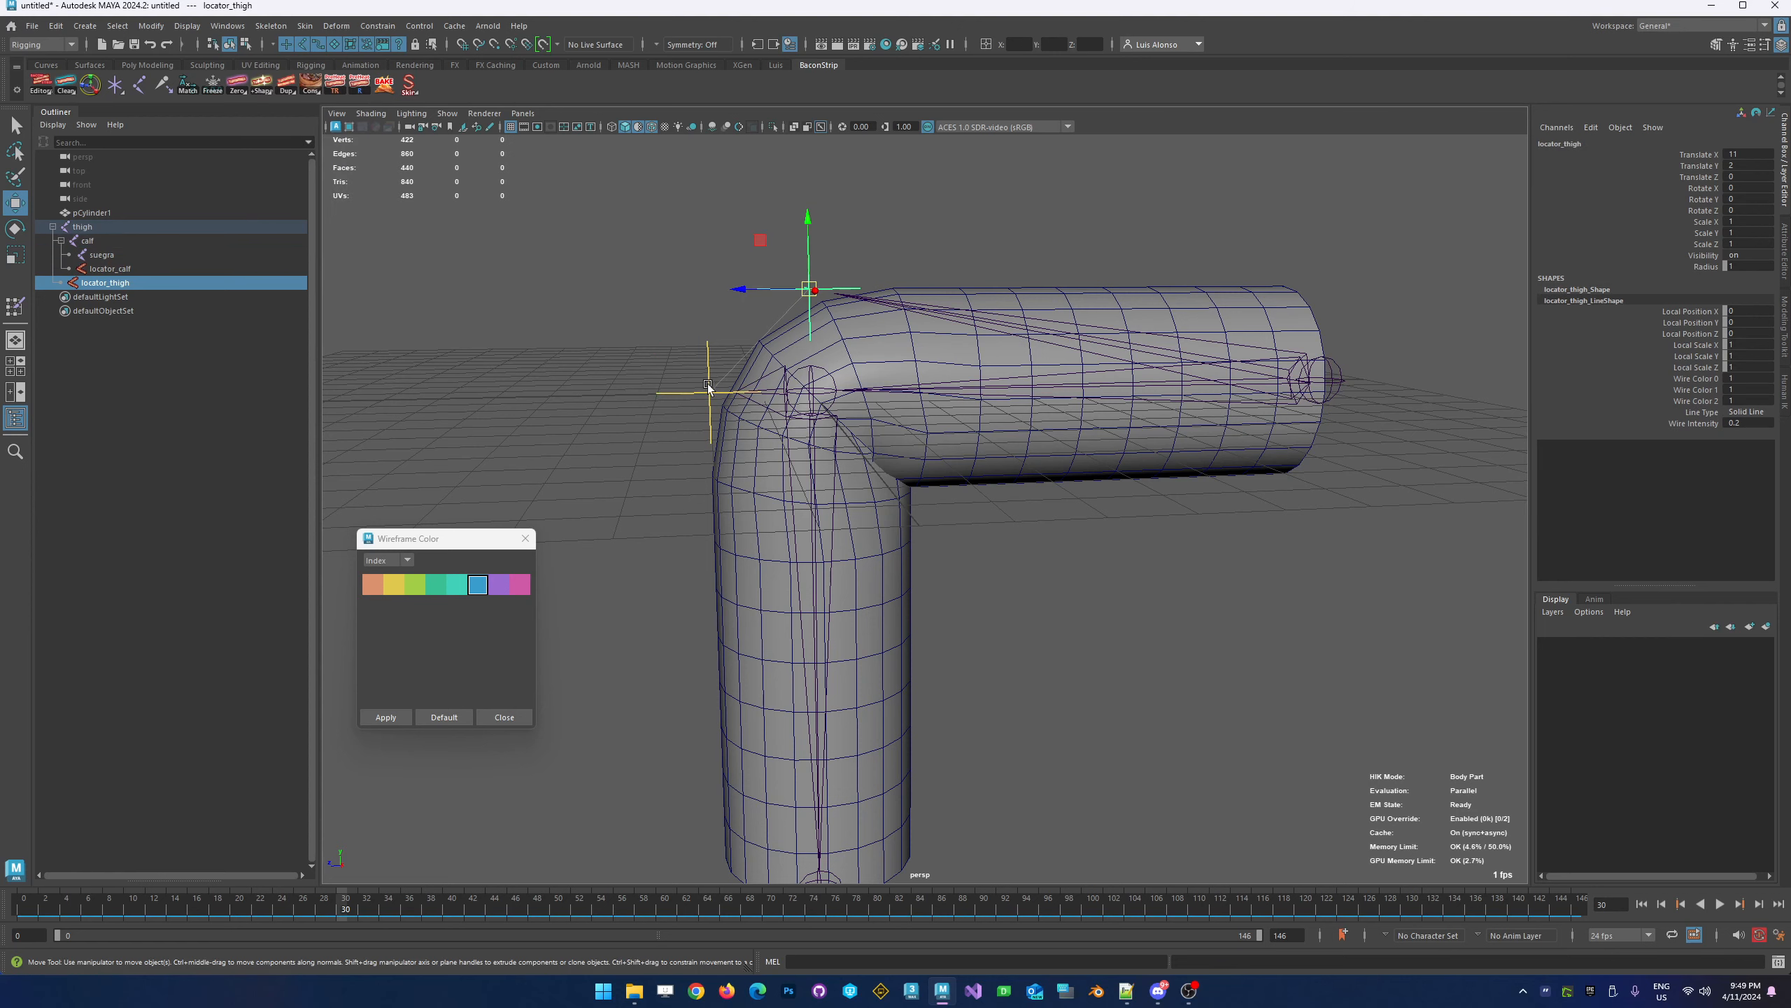
Hide the wireframe on the shaded cylinder and inspect the line between the two locators
scroll(810, 272, "up", 5)
middle_click_drag(793, 256, 958, 365, "alt")
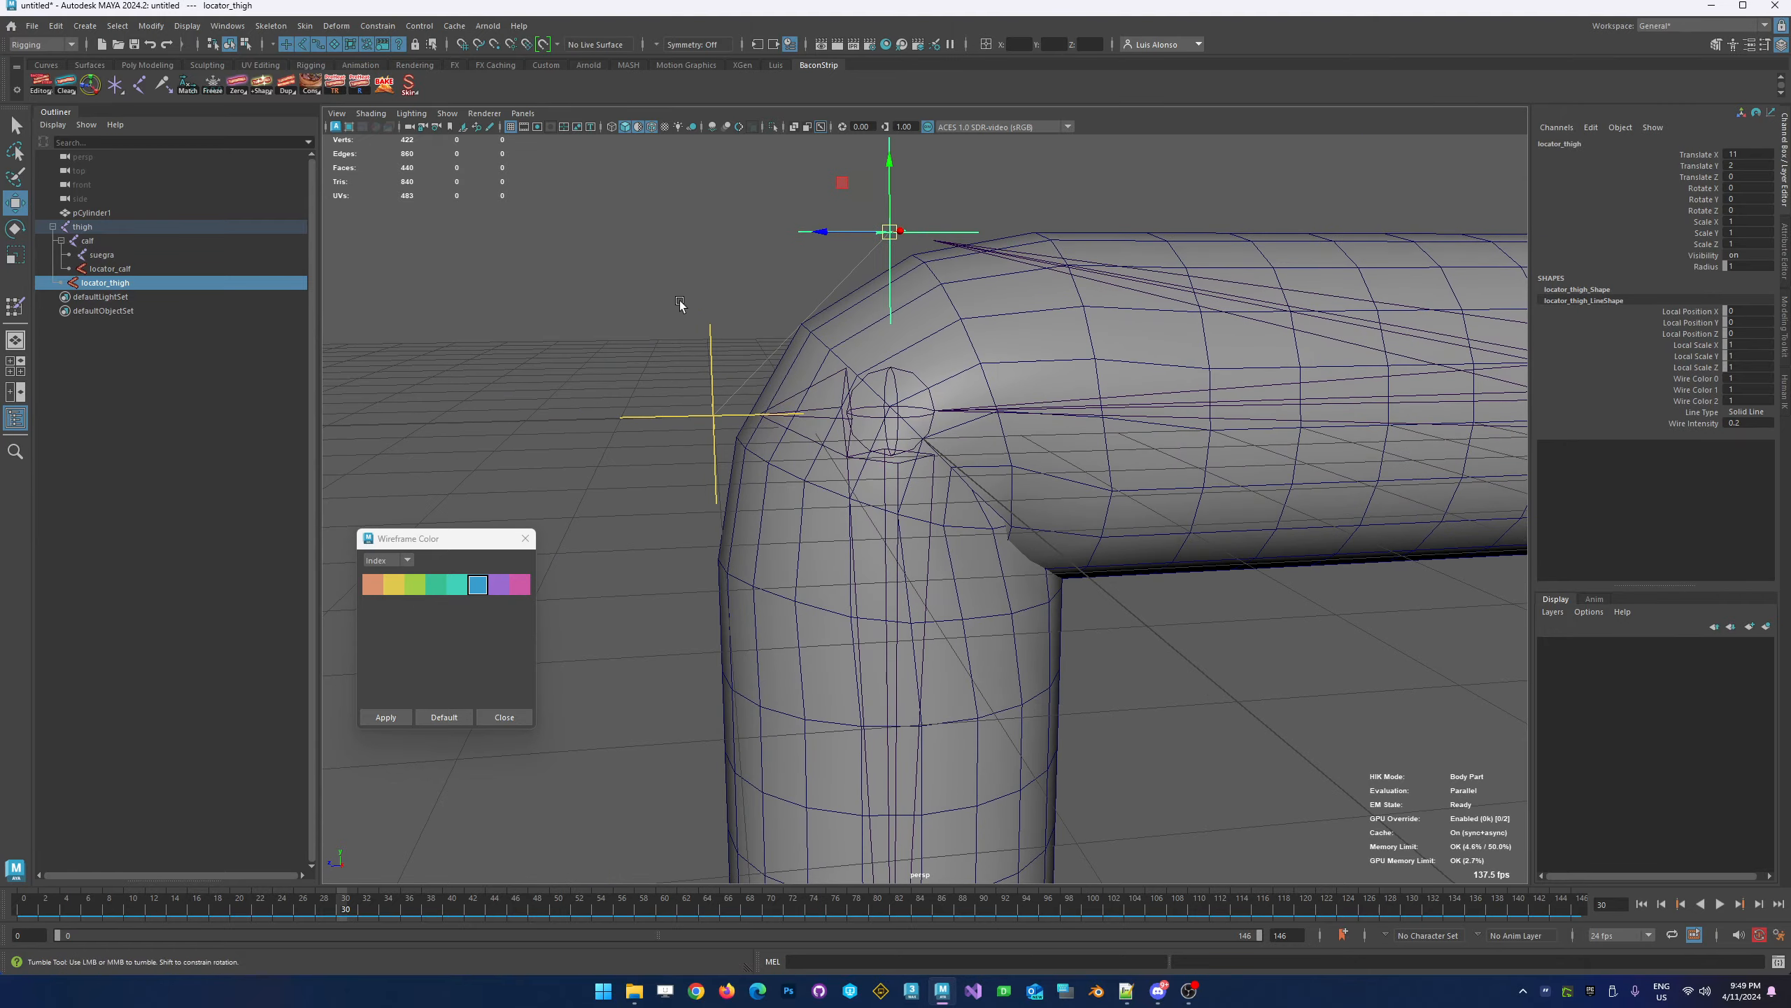
left_click_drag(680, 300, 602, 182, "alt")
left_click(652, 130)
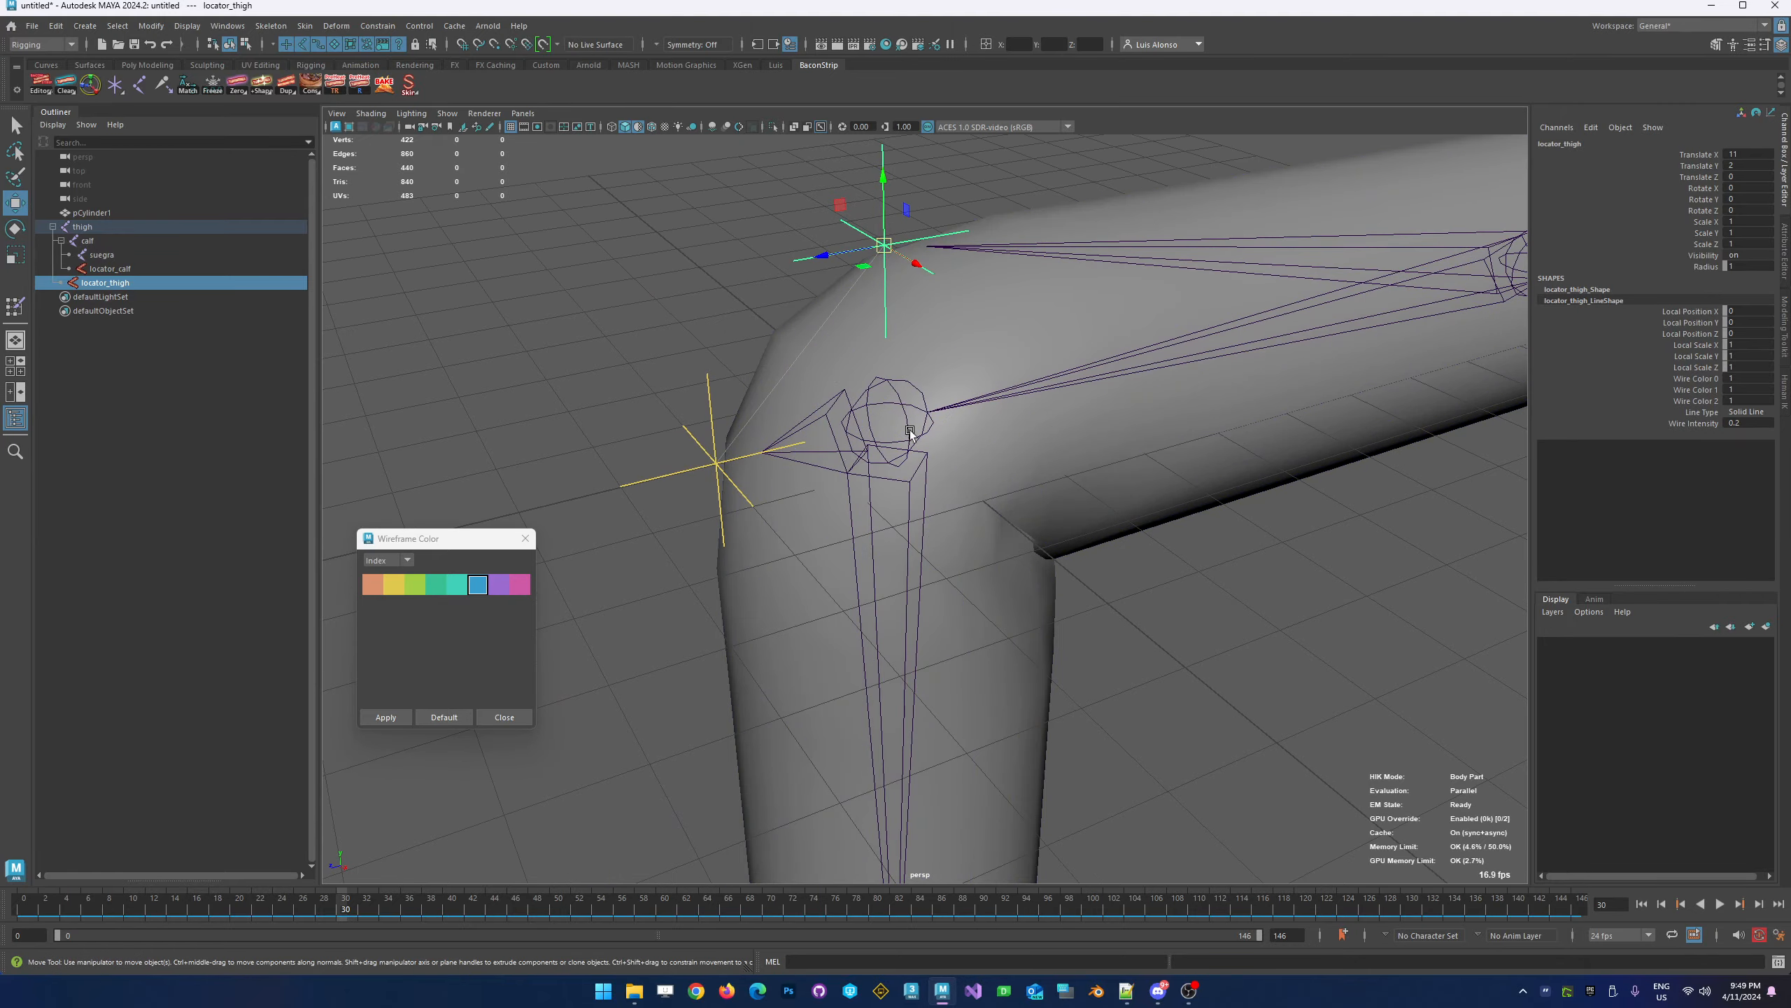
left_click_drag(970, 449, 939, 408, "alt")
left_click(869, 279)
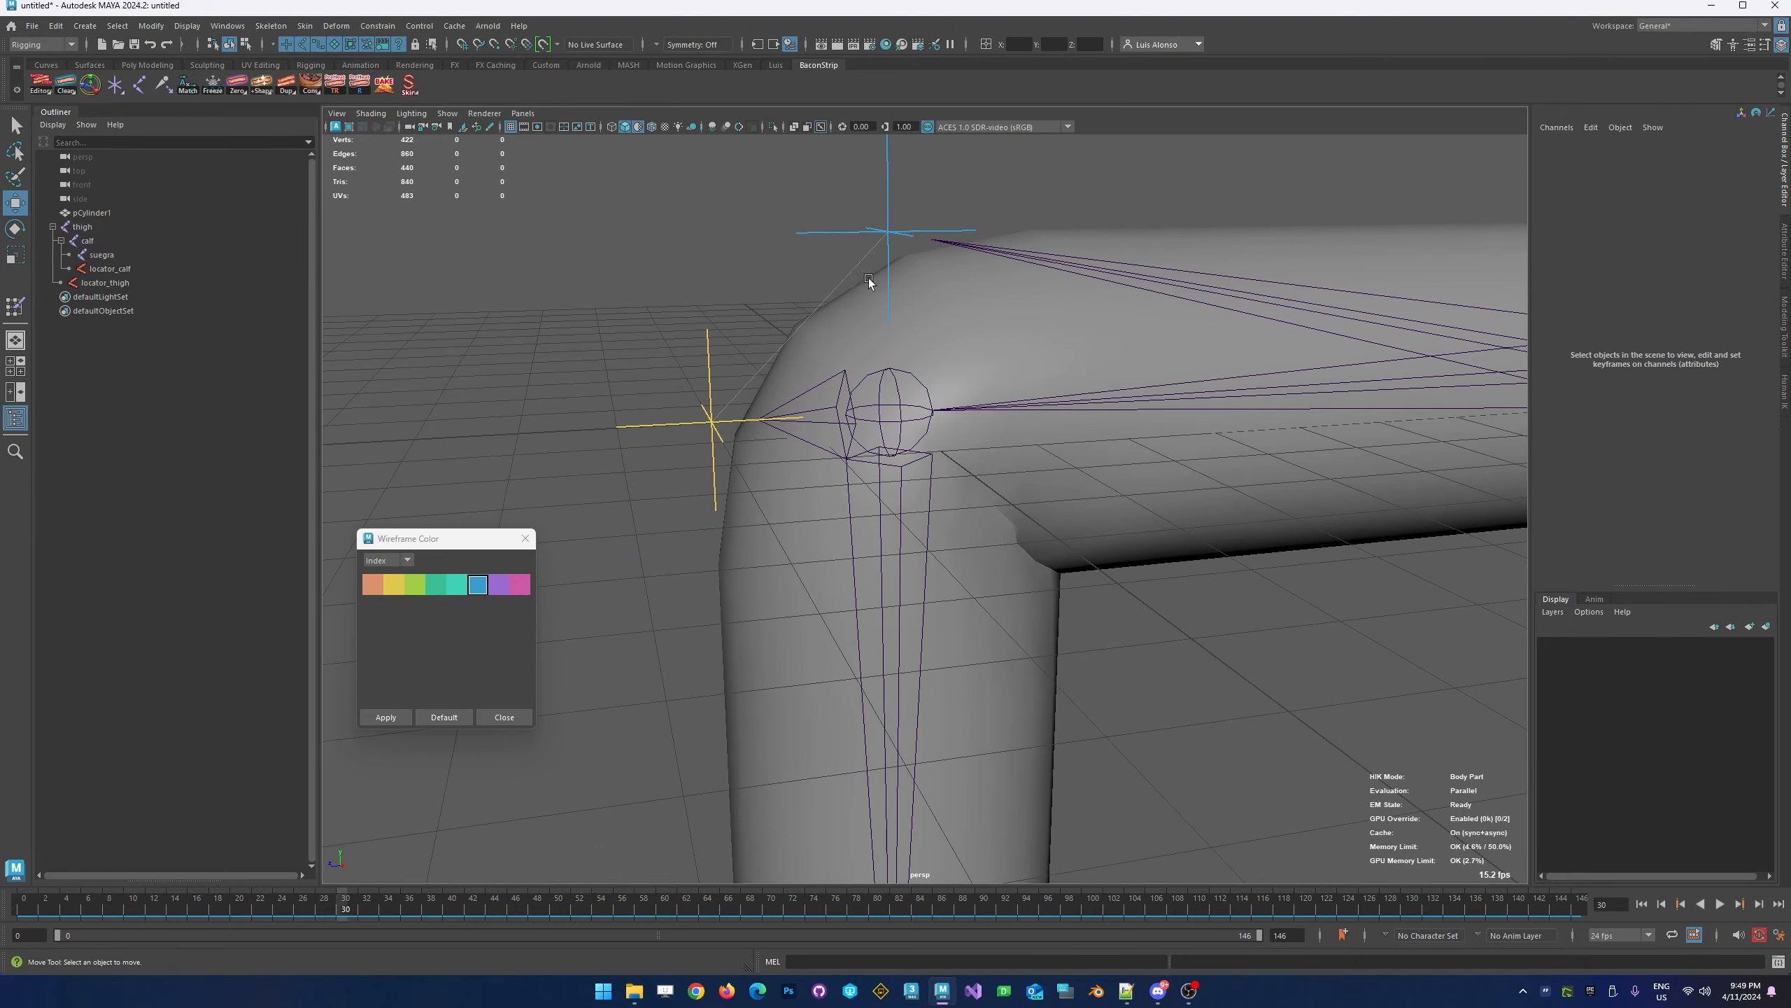
right_click_drag(1158, 328, 748, 408, "alt")
middle_click_drag(745, 413, 608, 289, "alt")
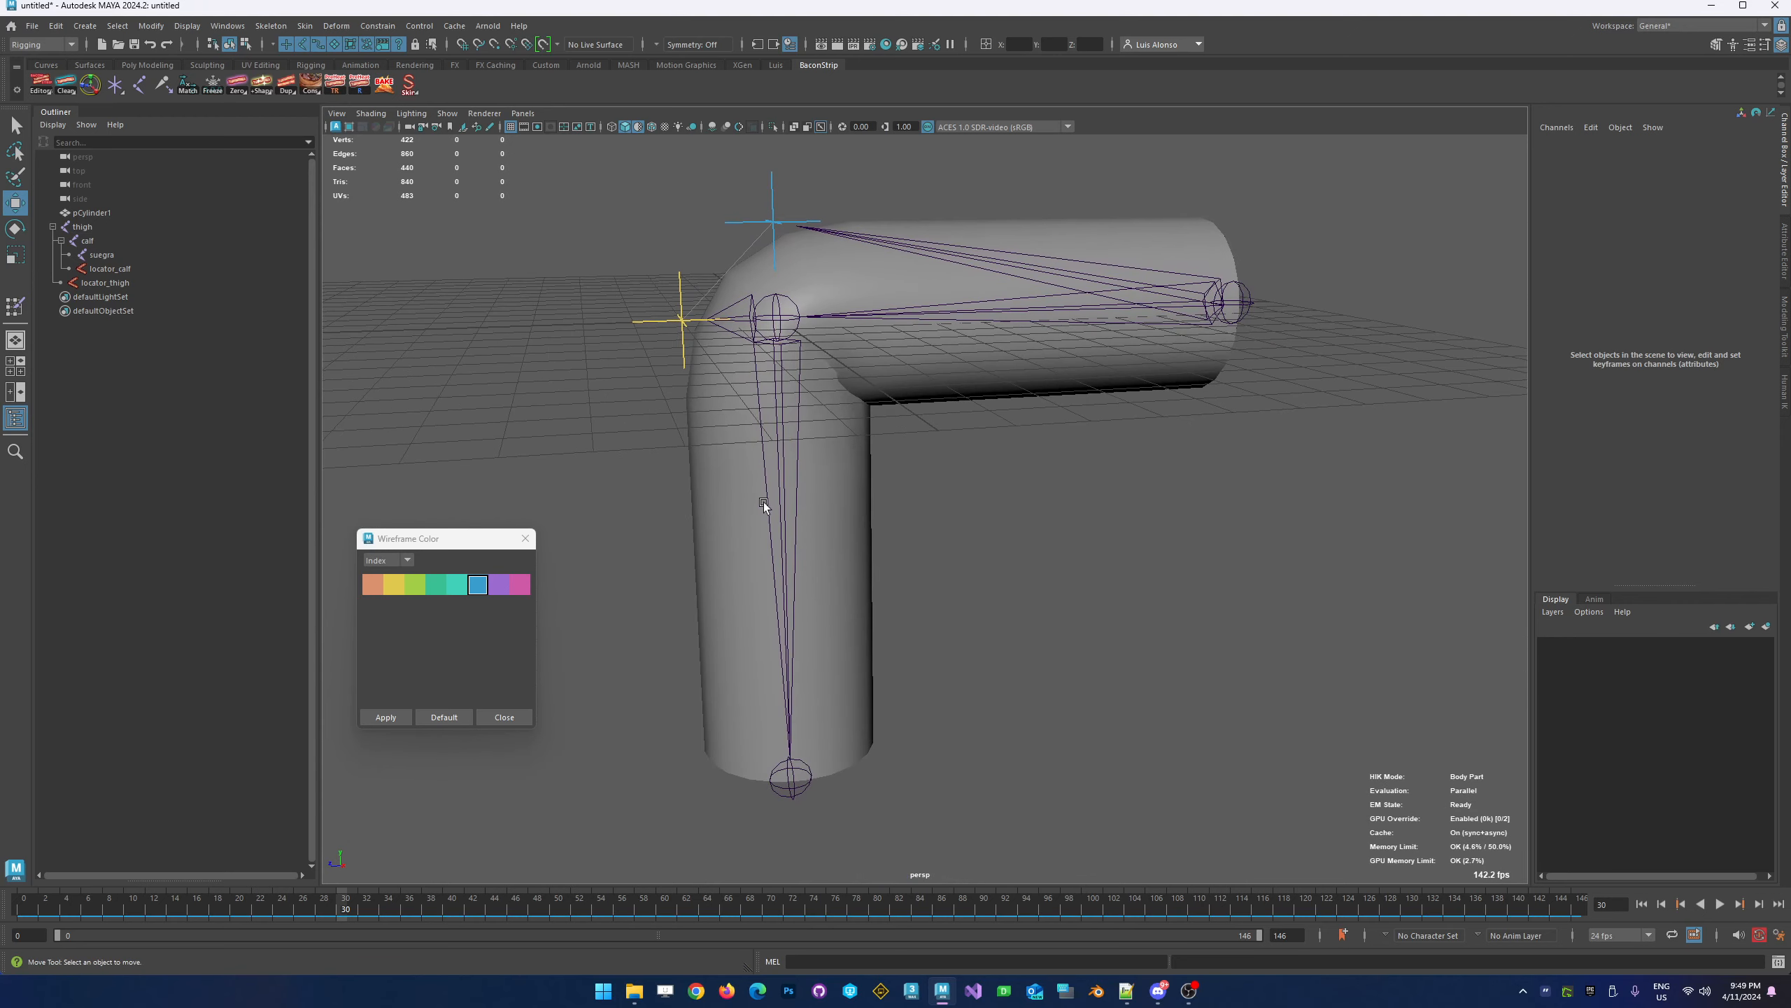
At frame 60, rotate the calf joint to about -155.7 degrees in Z to fold the cylinder further
left_click(790, 531)
key("alt+v")
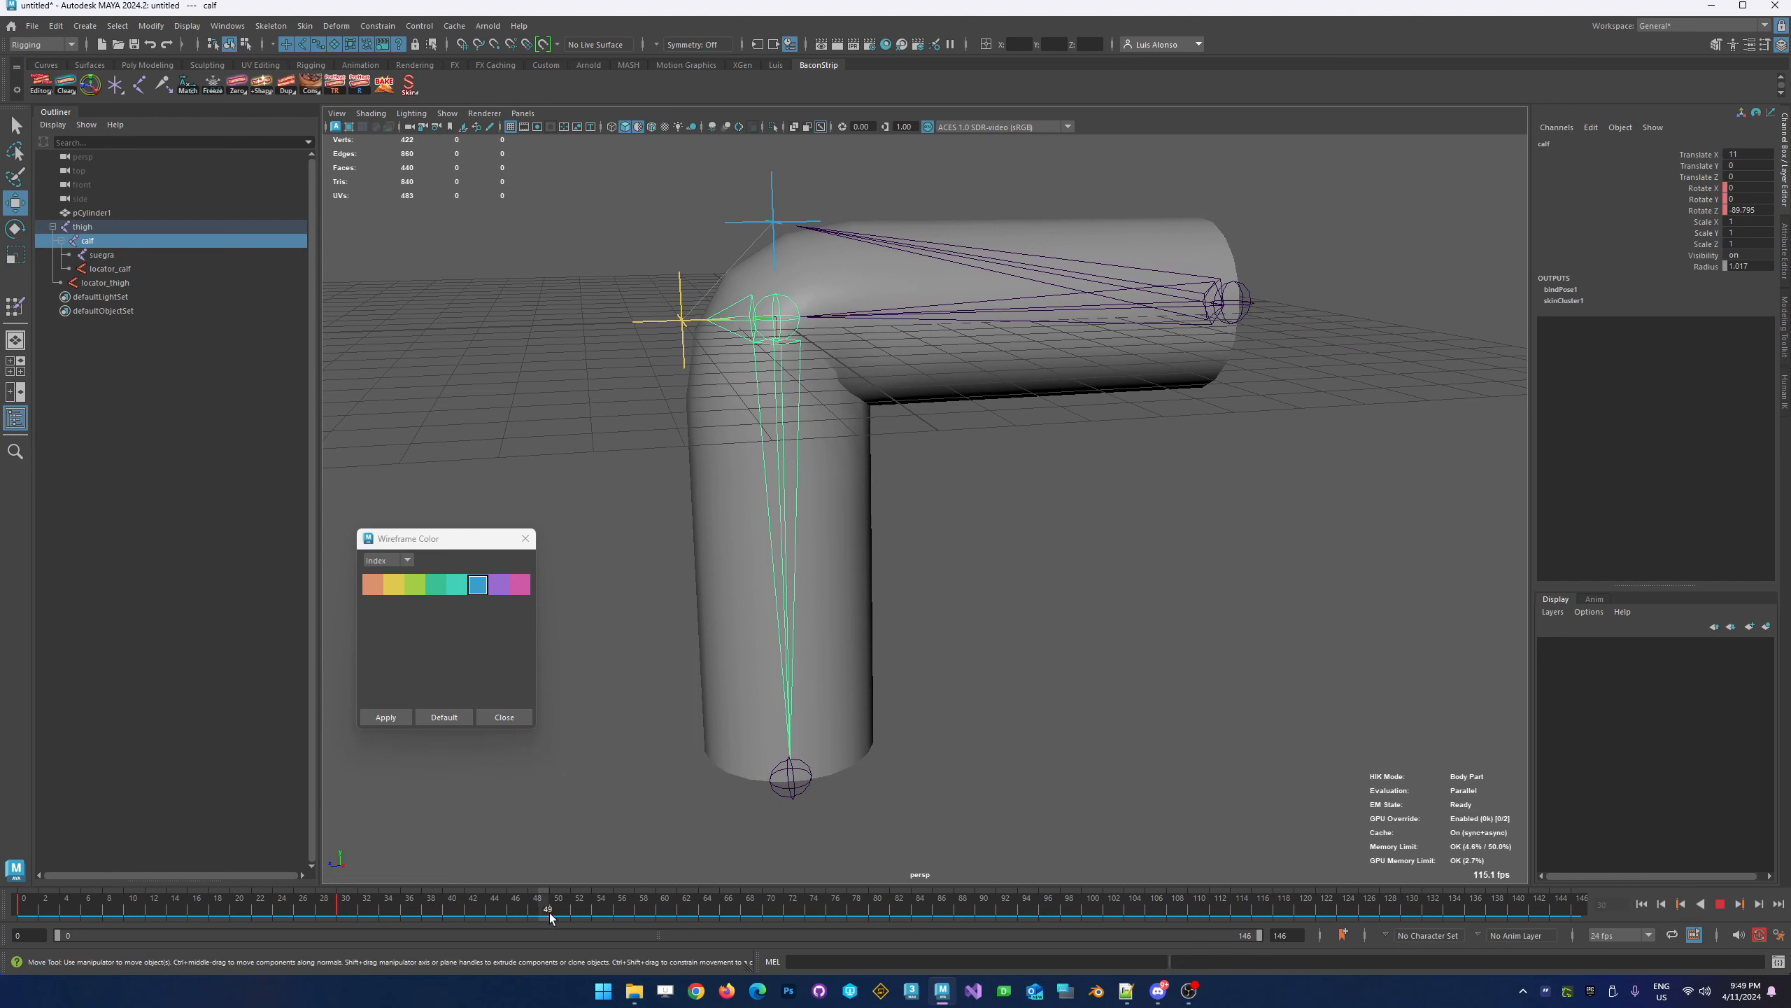
key("alt+v")
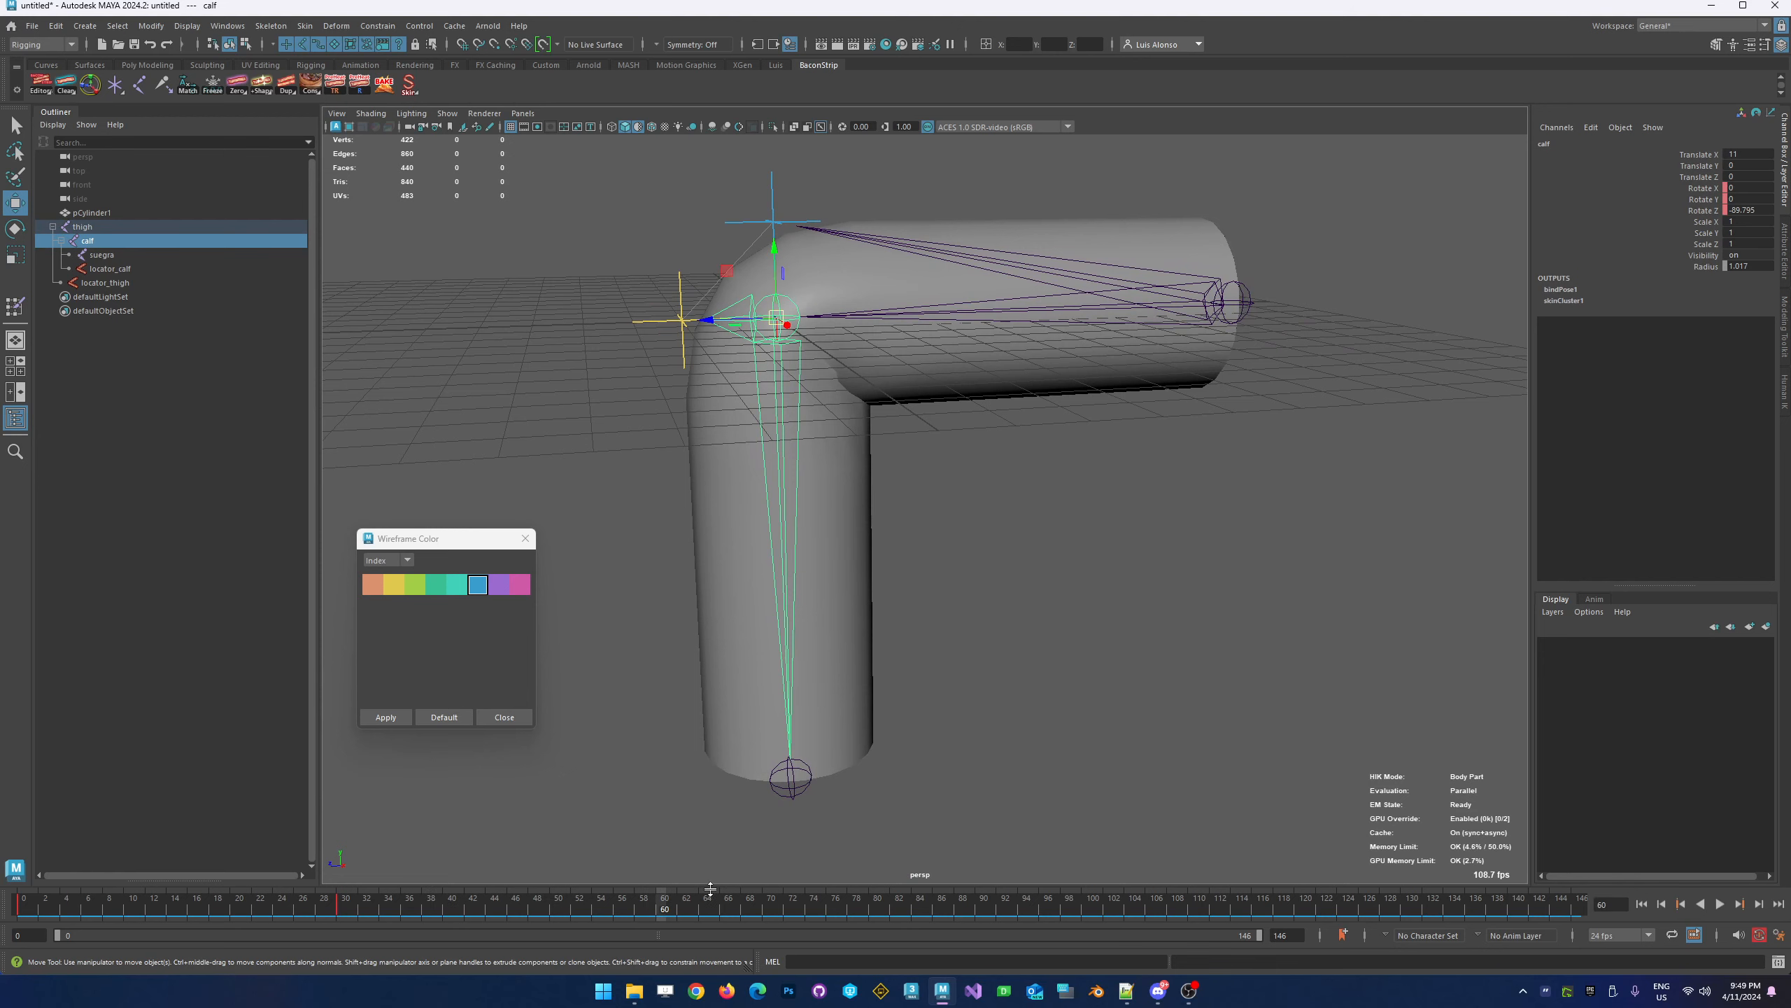
key("e")
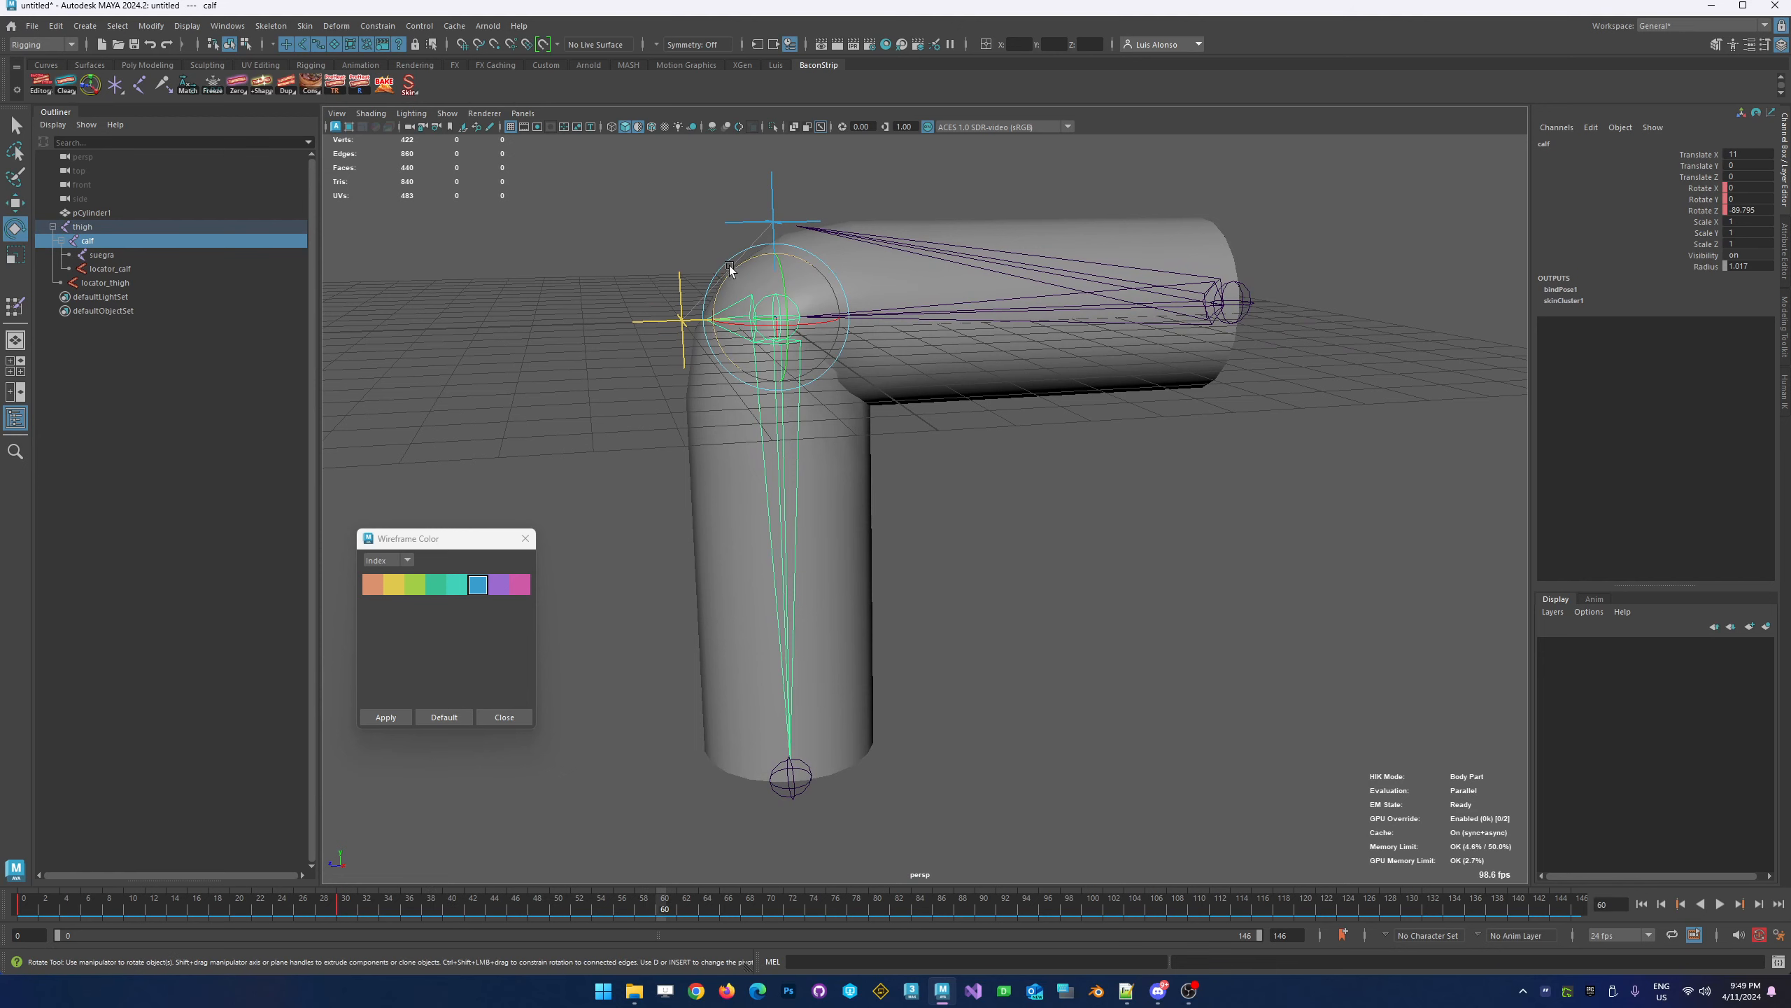
left_click_drag(730, 266, 688, 347)
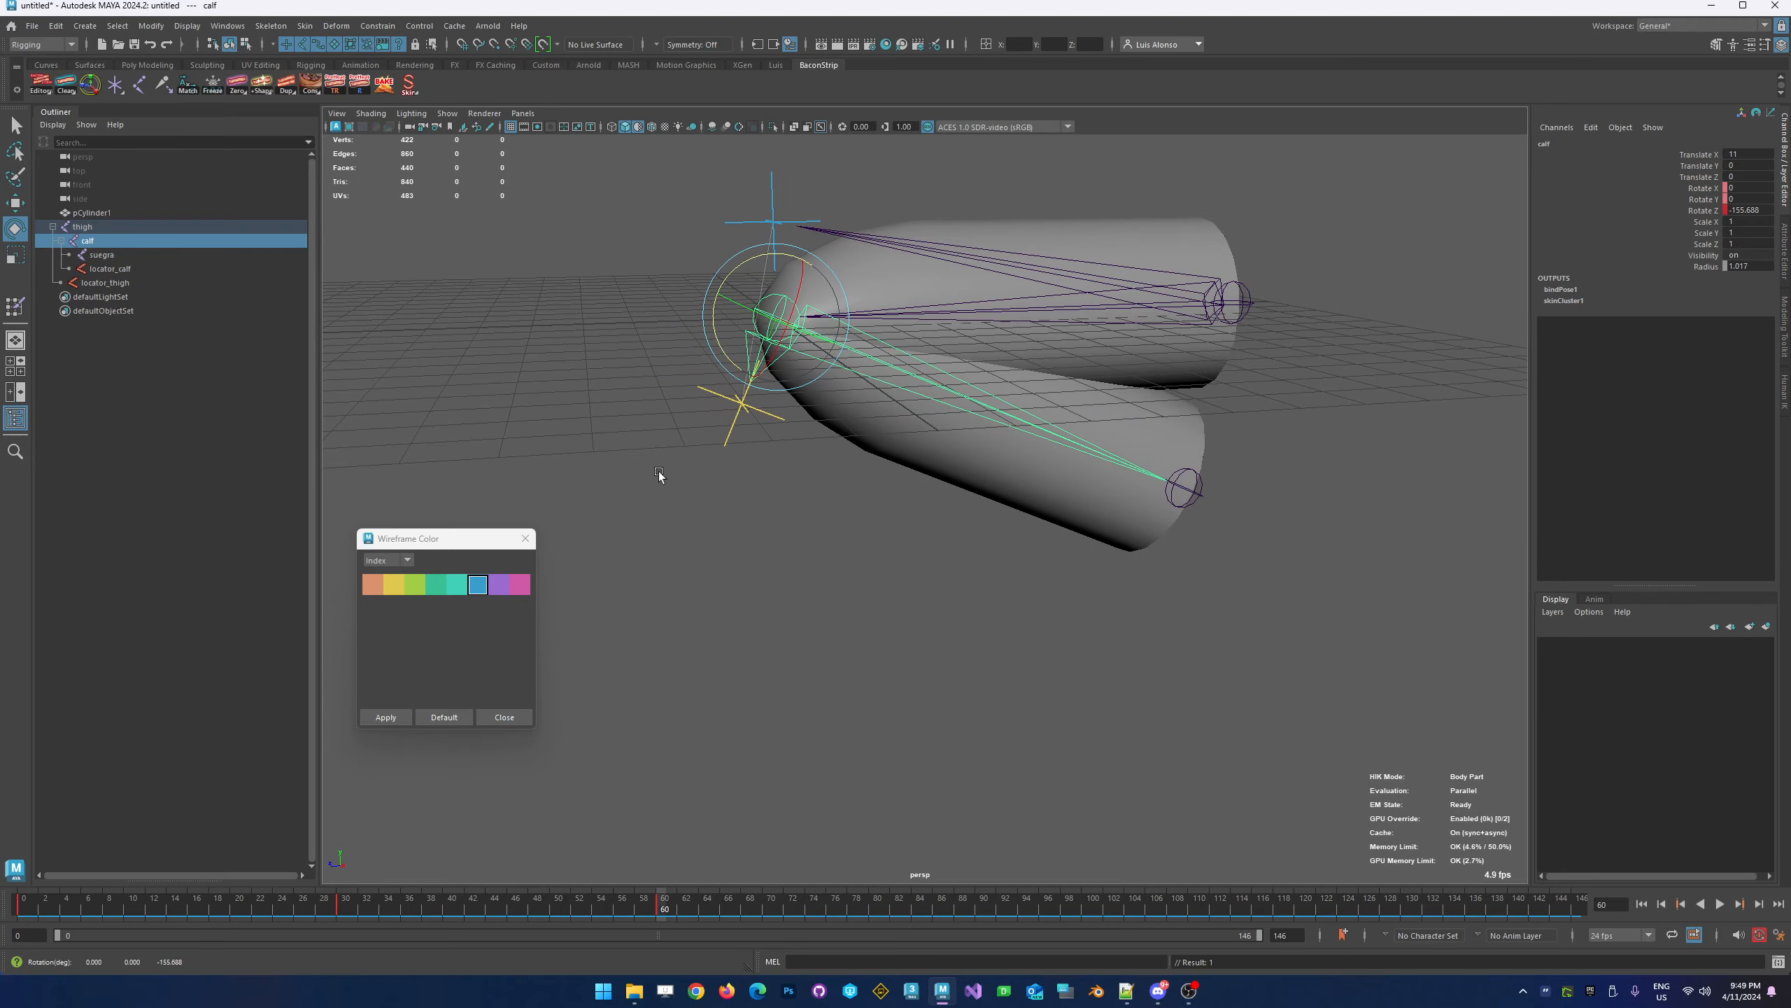
mouse_move(658, 471)
left_mouse_down("alt")
mouse_move(649, 496)
mouse_move(717, 500)
mouse_move(646, 476)
mouse_move(682, 449)
left_mouse_up("alt")
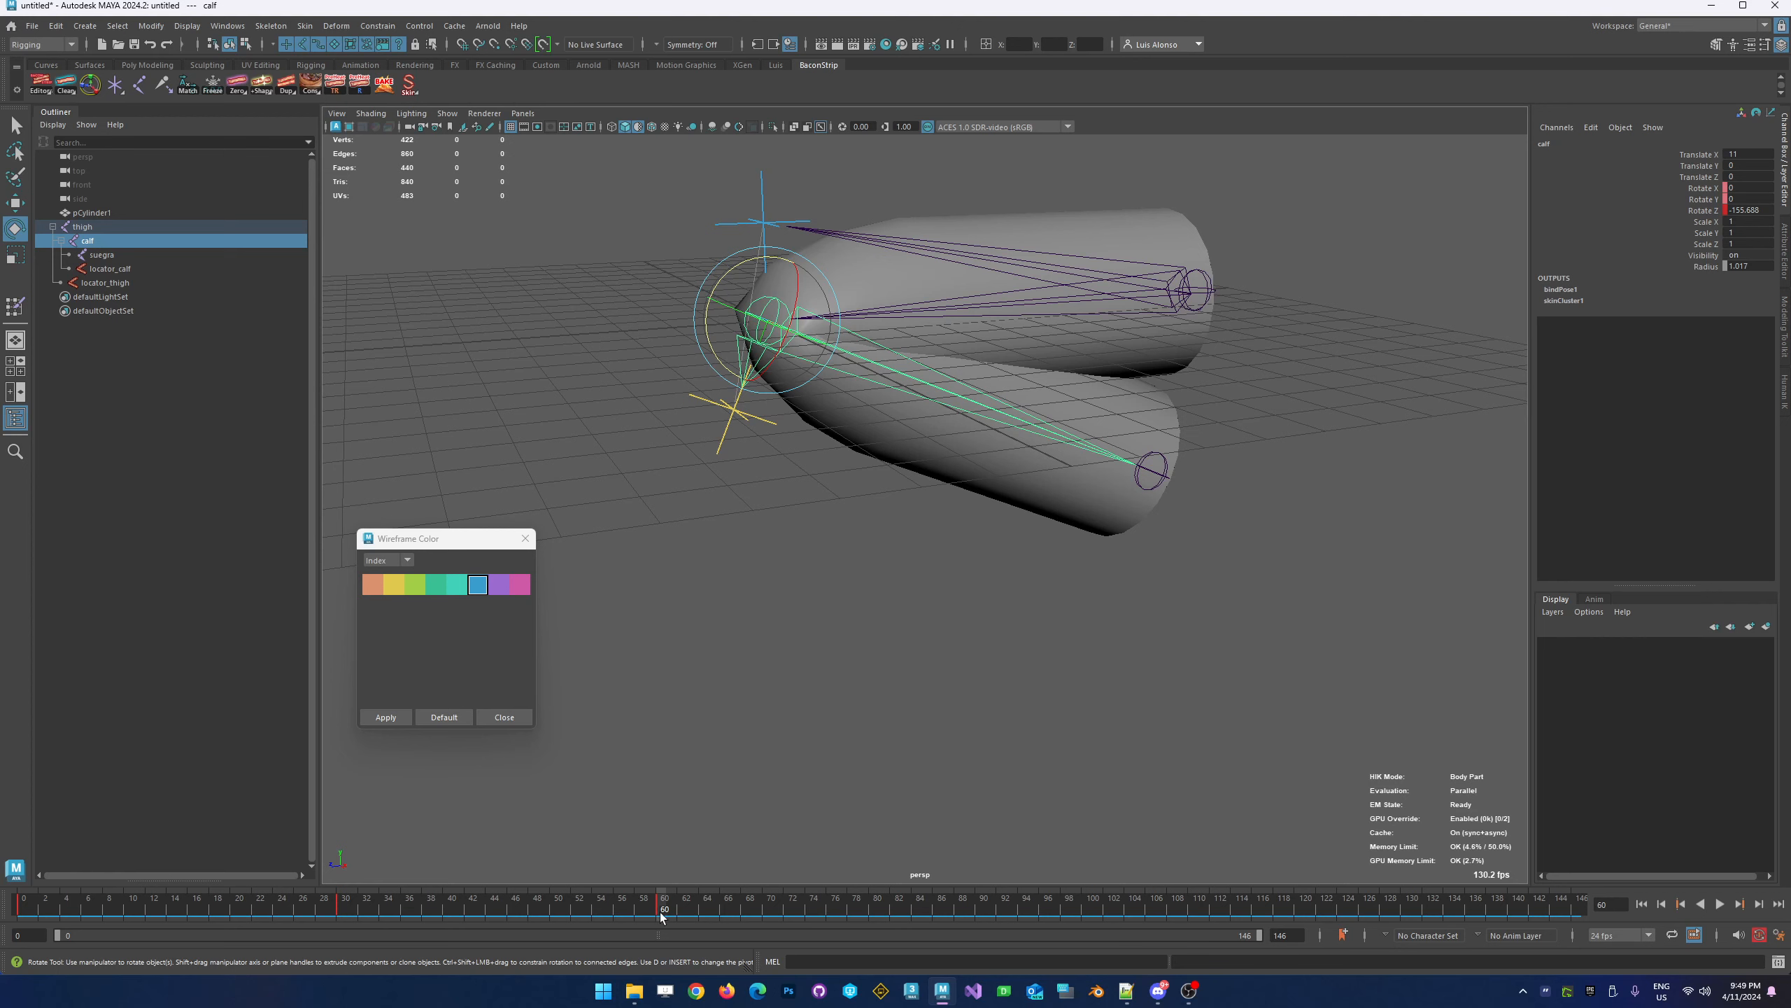
mouse_move(660, 916)
left_mouse_down()
mouse_move(92, 916)
mouse_move(662, 919)
left_mouse_up()
Turn off the x-ray display of the joints and examine the folded cylinder's bend against the locators
left_click_drag(679, 349, 762, 661, "alt")
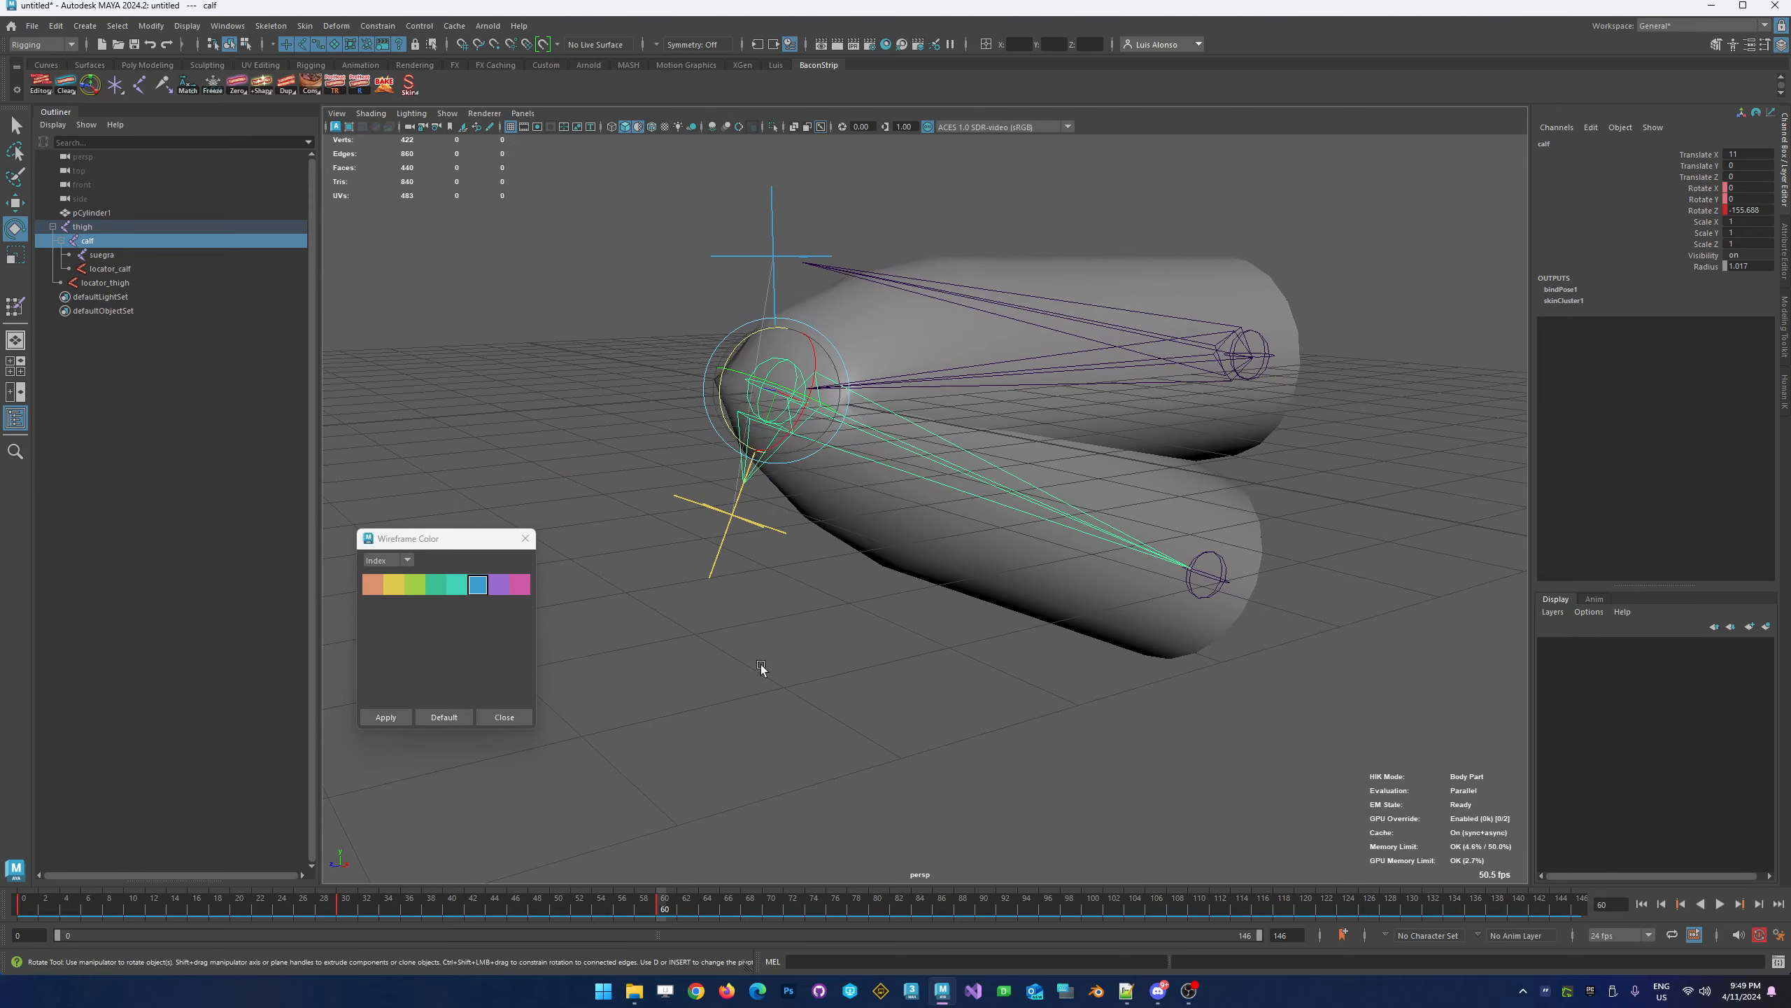
left_click(762, 661)
left_click(820, 130)
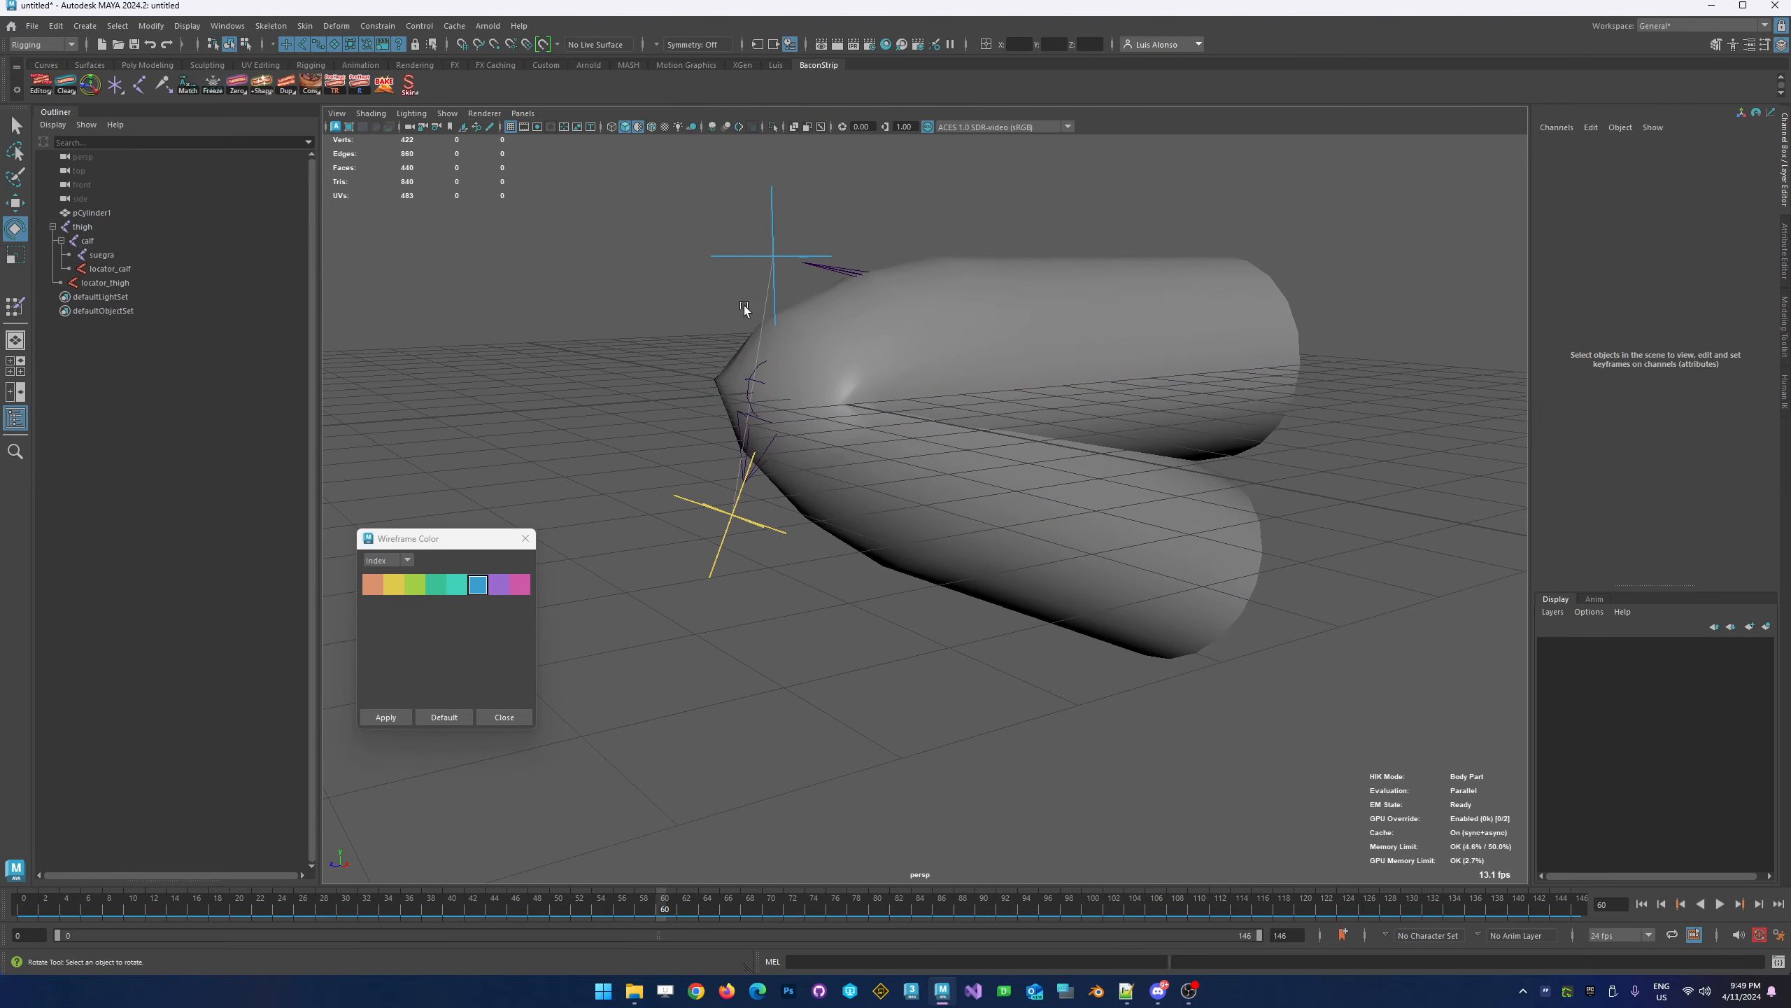
left_click_drag(687, 664, 753, 566, "alt")
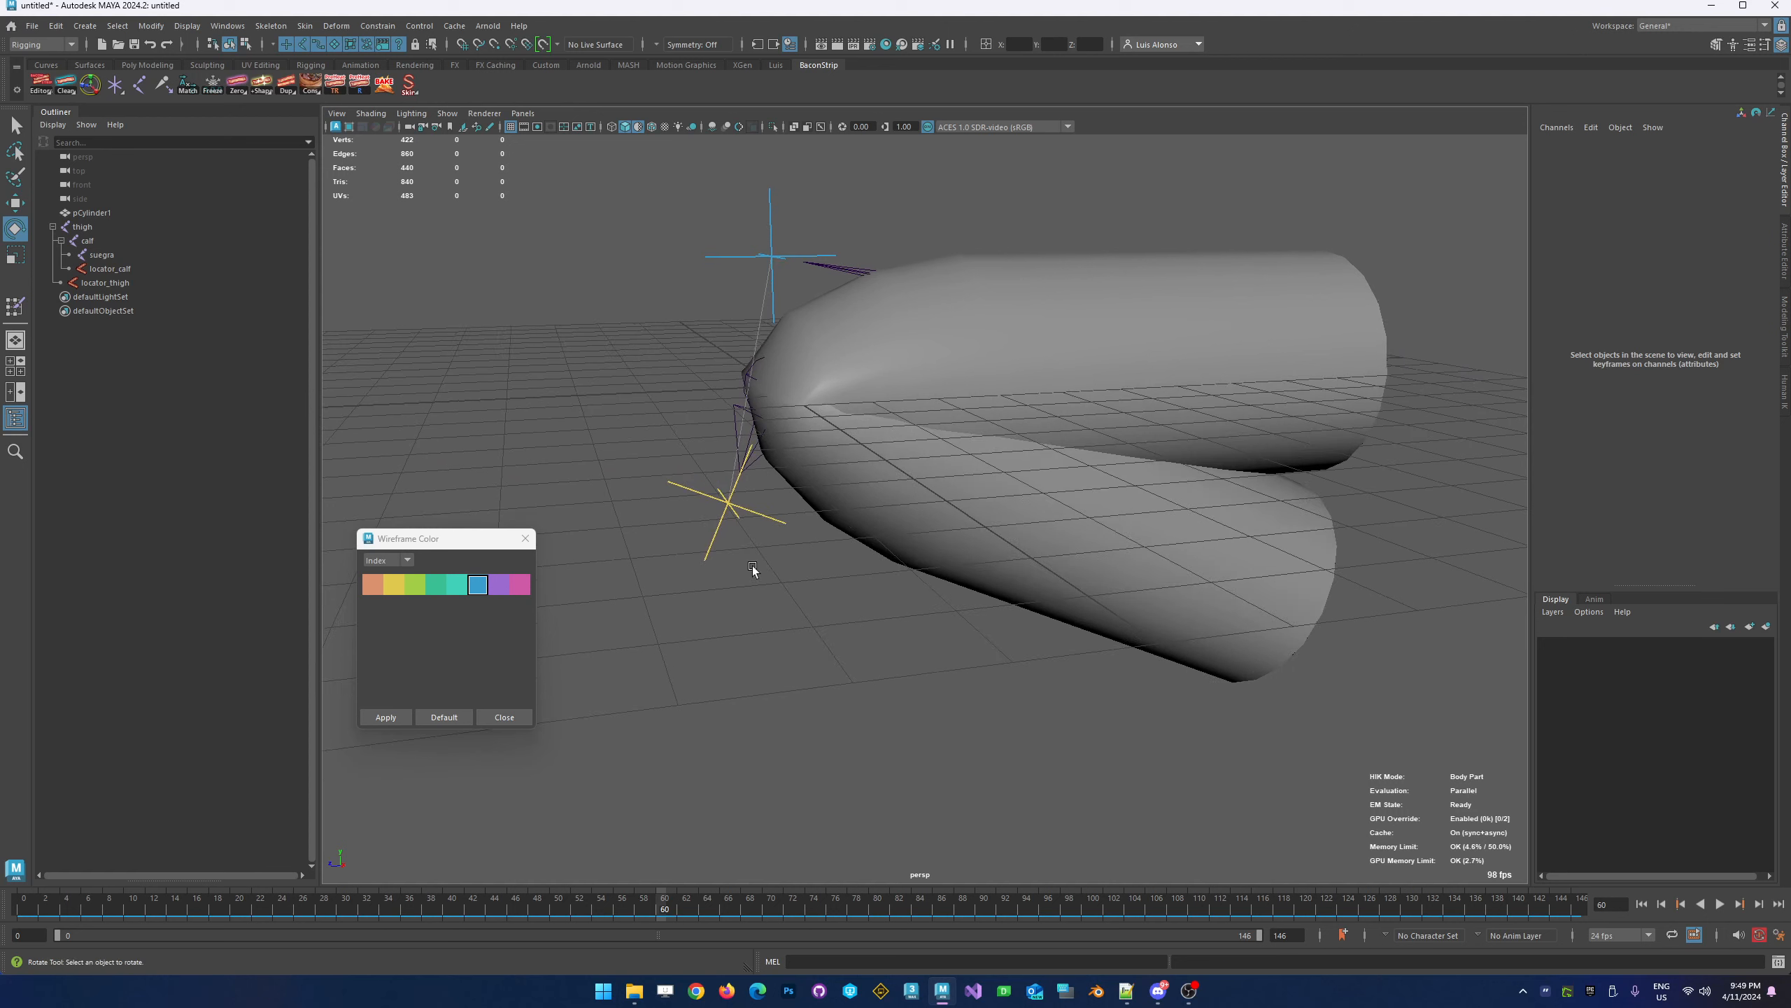
left_click_drag(754, 453, 934, 340, "alt")
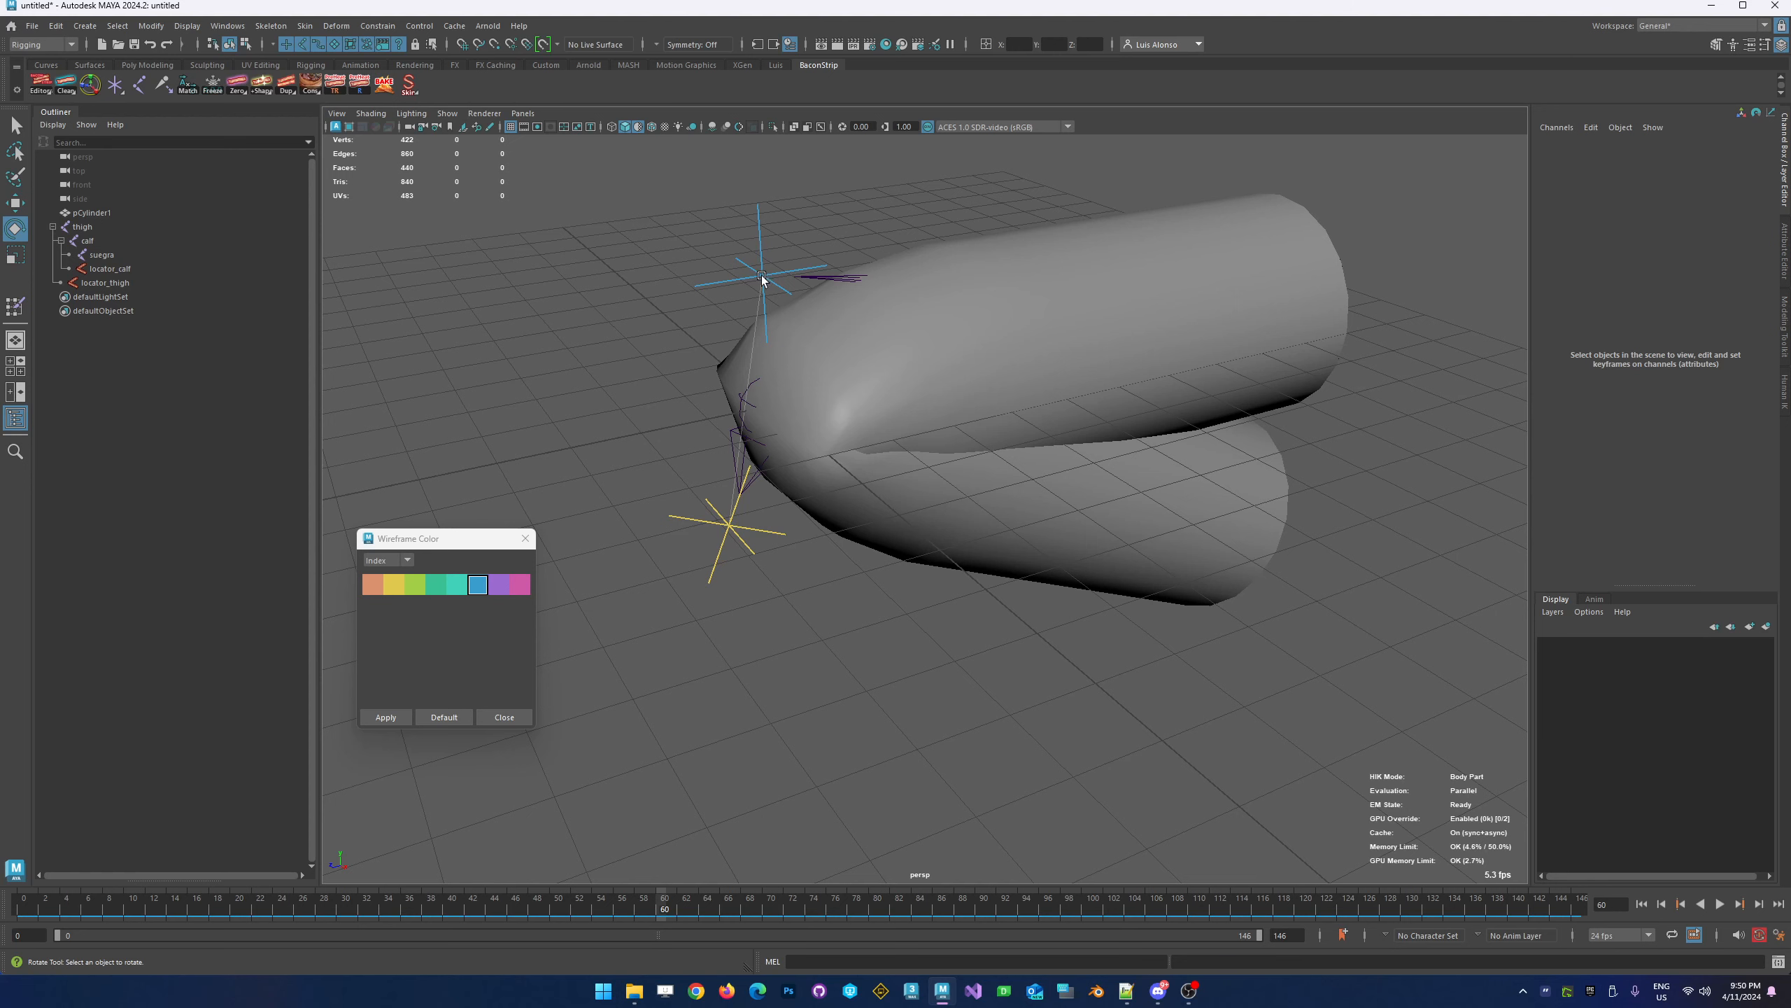
Return the animation to frame 0 and open the Paint Skin Weights tool settings for pCylinder1
left_click_drag(658, 932, 21, 846)
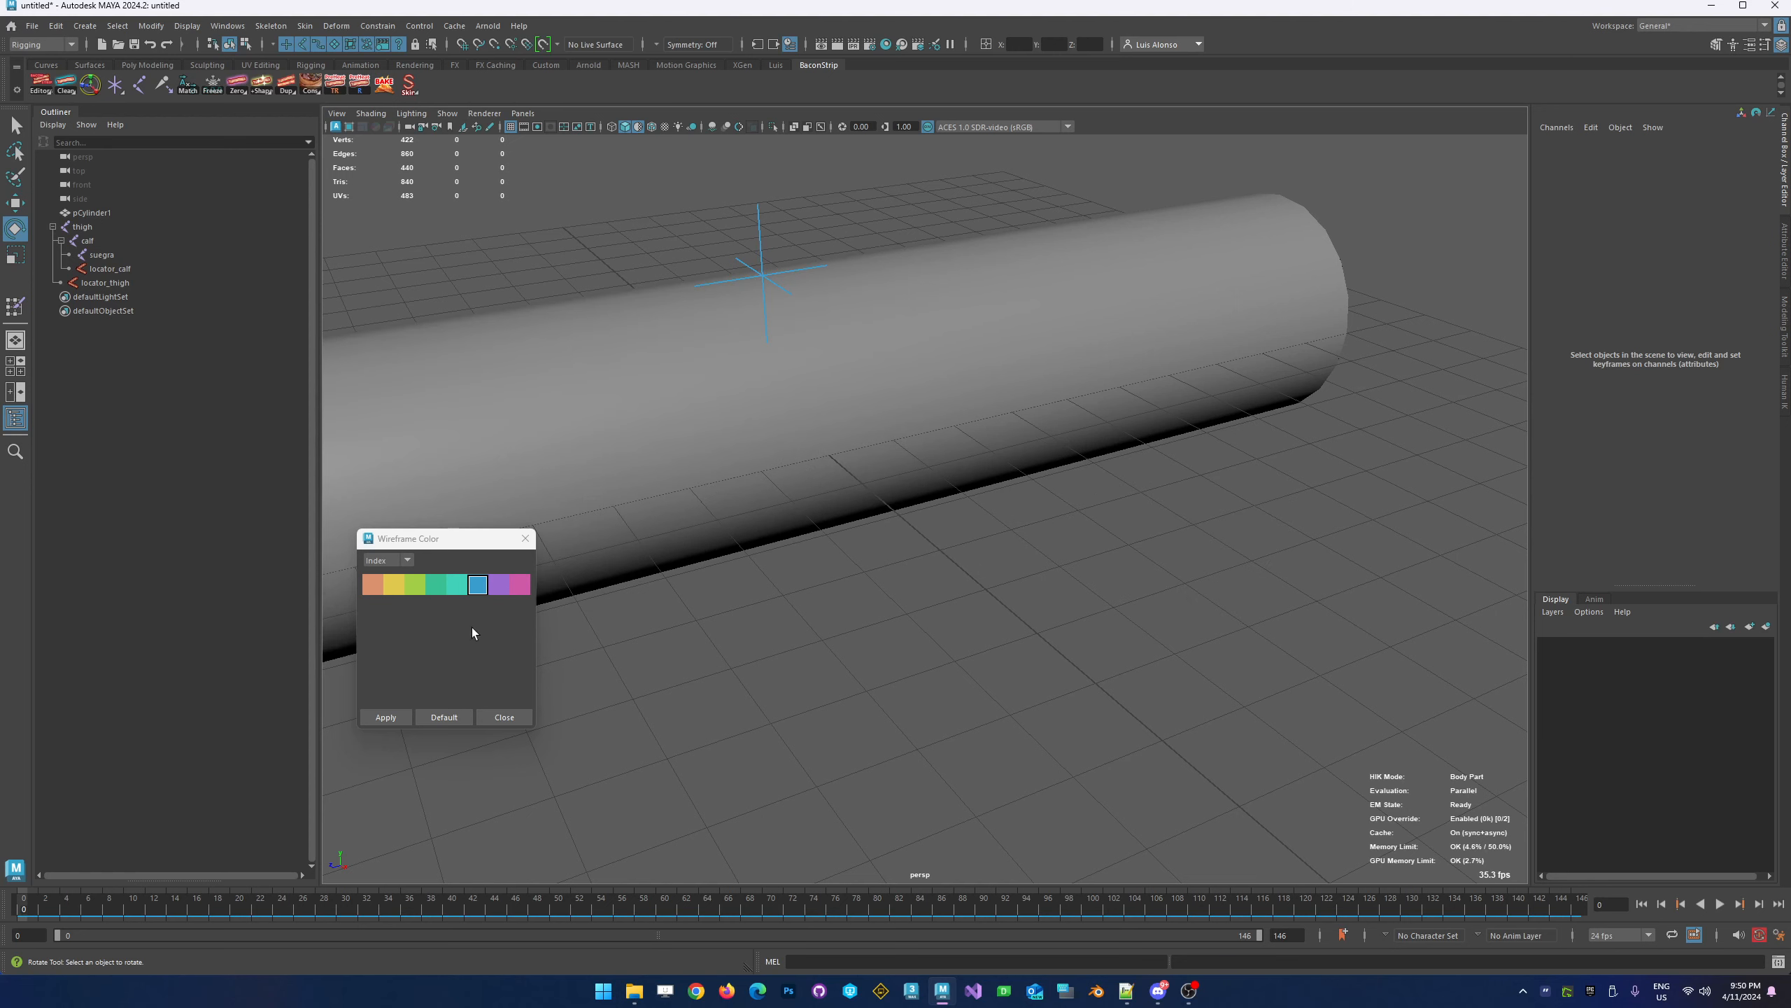
left_click_drag(737, 520, 881, 632, "alt")
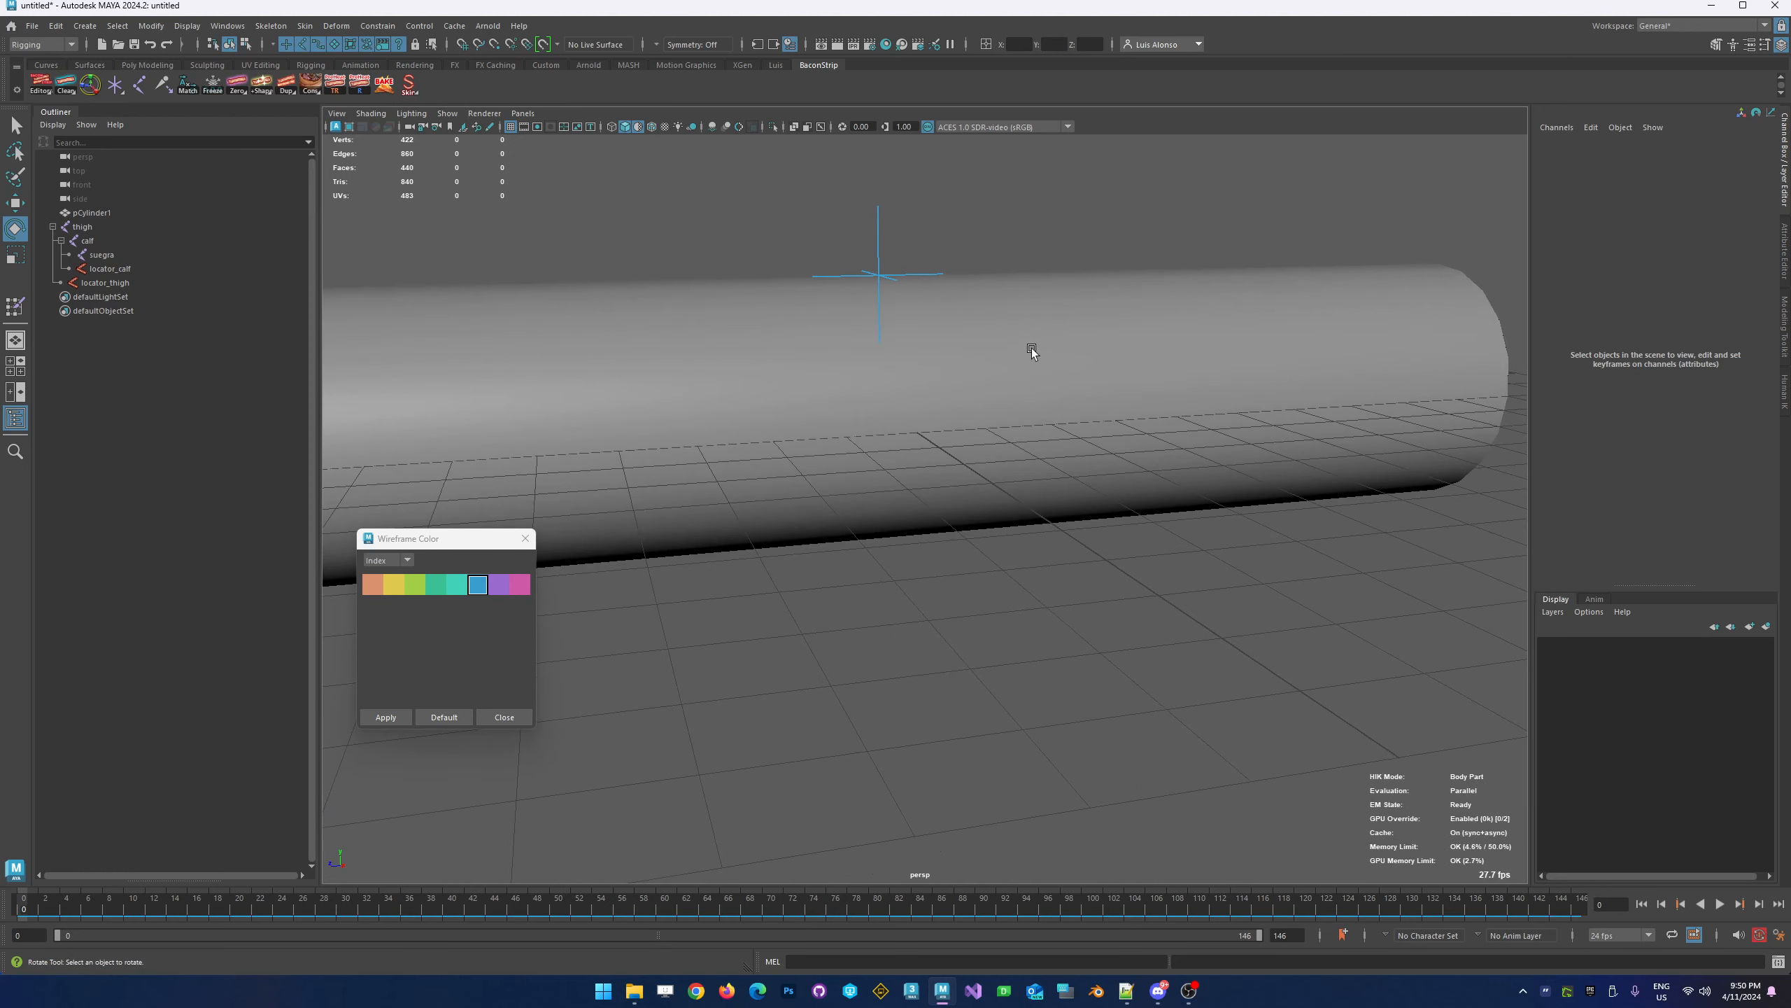
left_click(1020, 327)
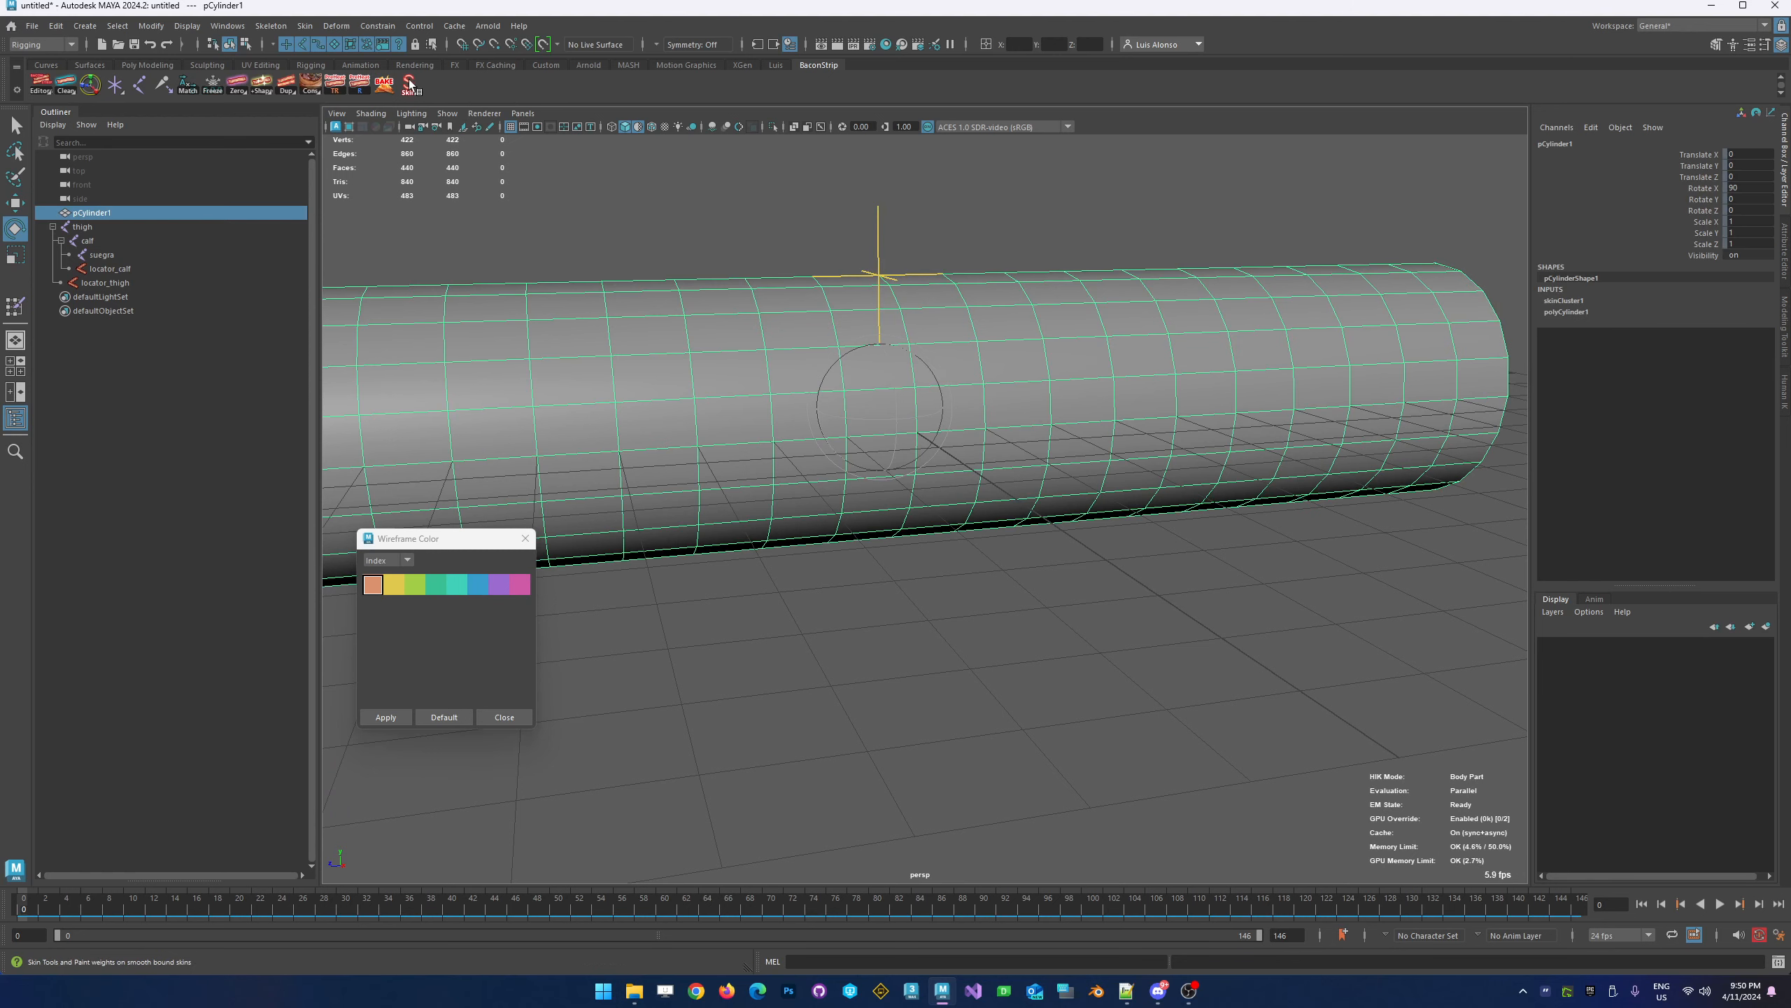
double_click(14, 306)
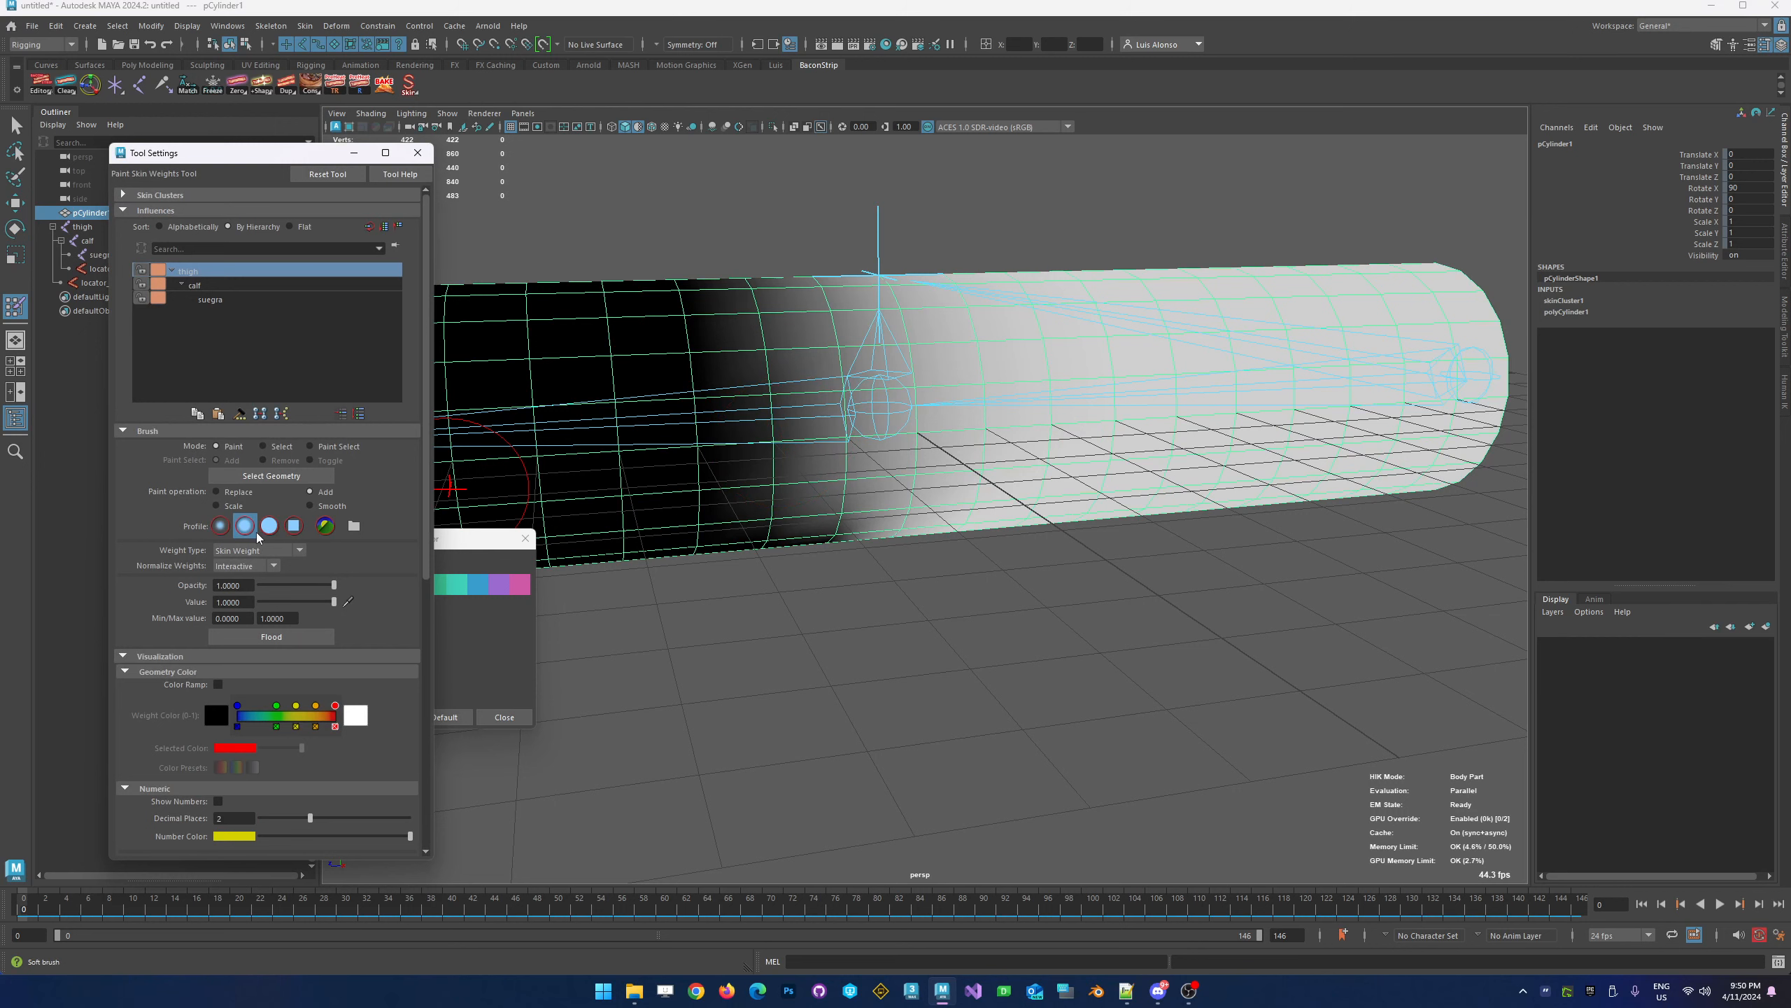
Set the Paint Skin Weights tool to Select mode and select the cylinder's top vertex beside the locators
left_click(264, 450)
left_click_drag(924, 260, 905, 263, "alt")
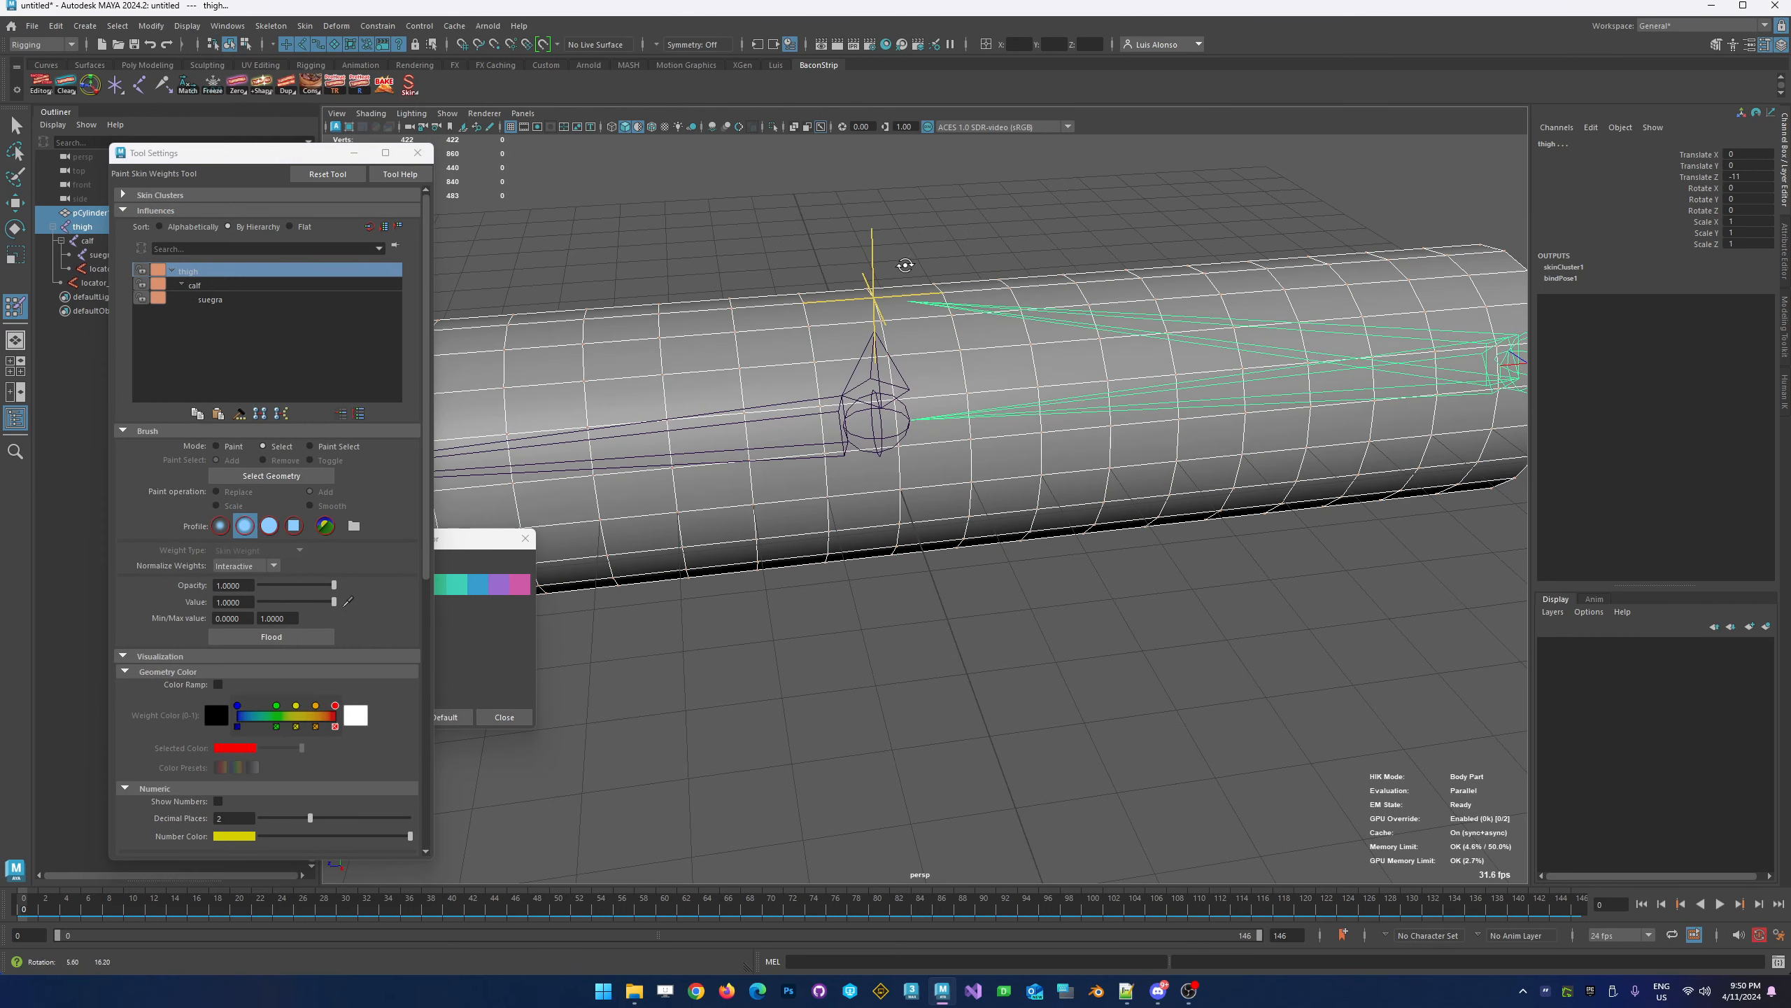
left_click(883, 307)
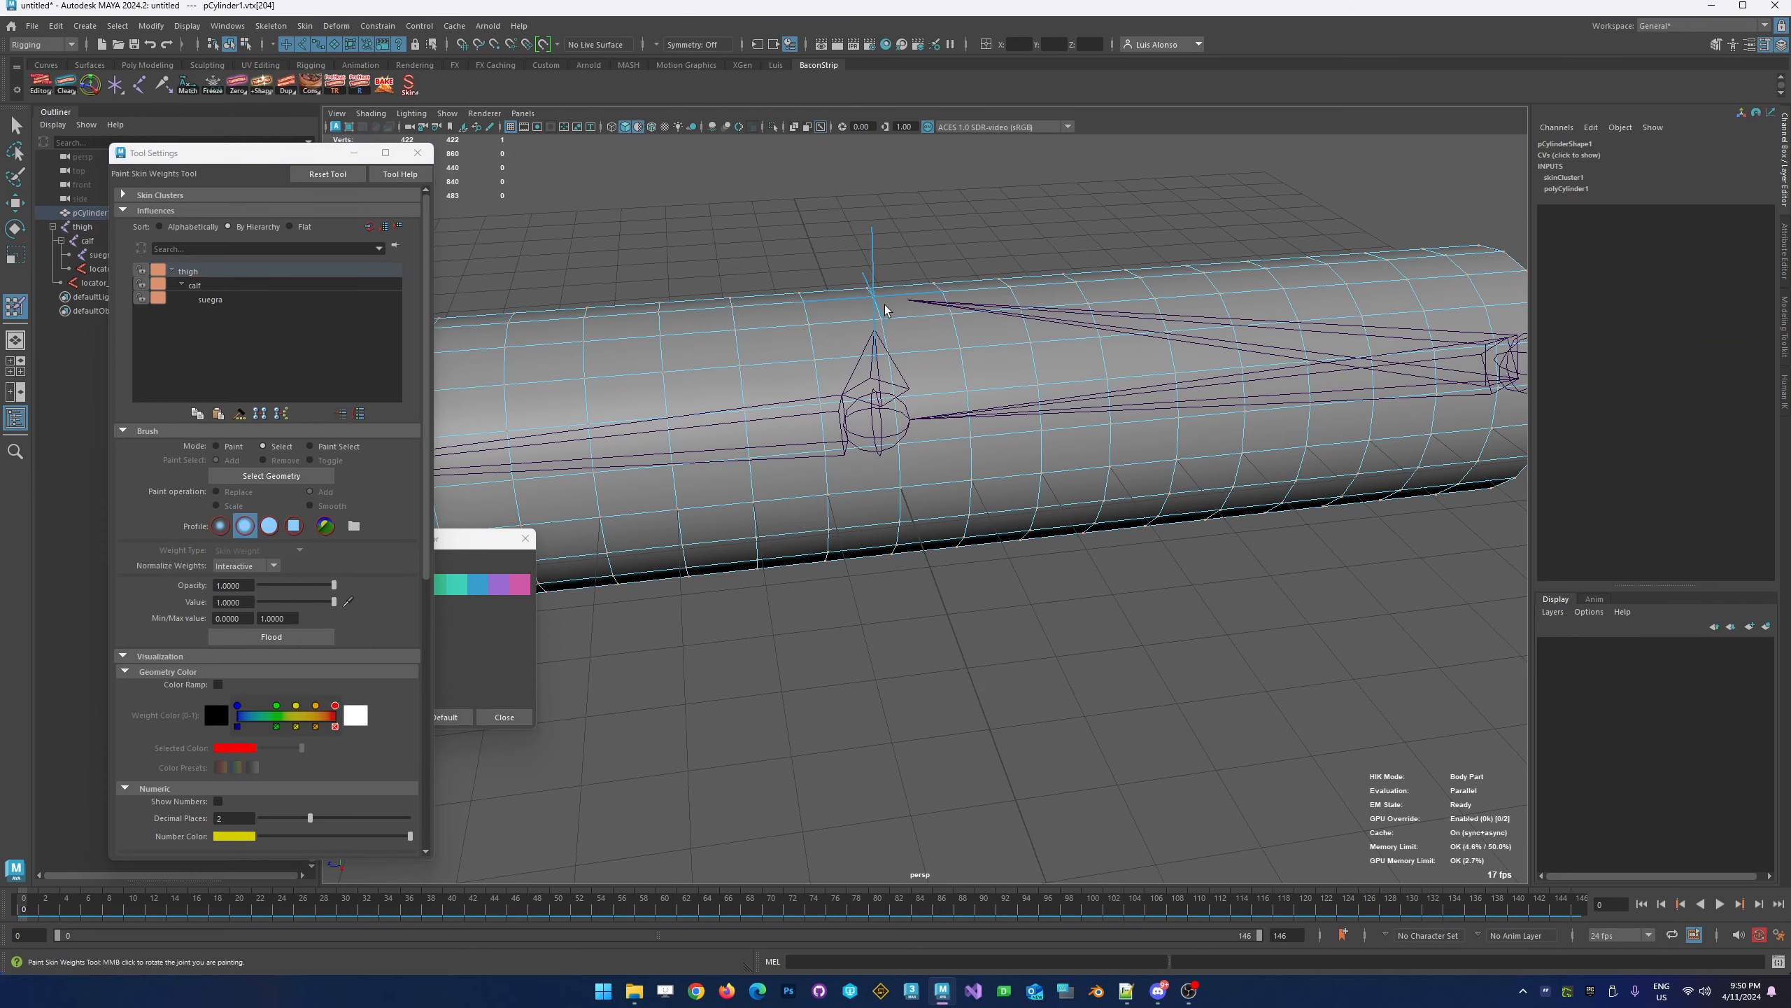
Scrub the bend to frame 28 and examine where the selected vertex sits between the two locators
scroll(976, 256, "up", 3)
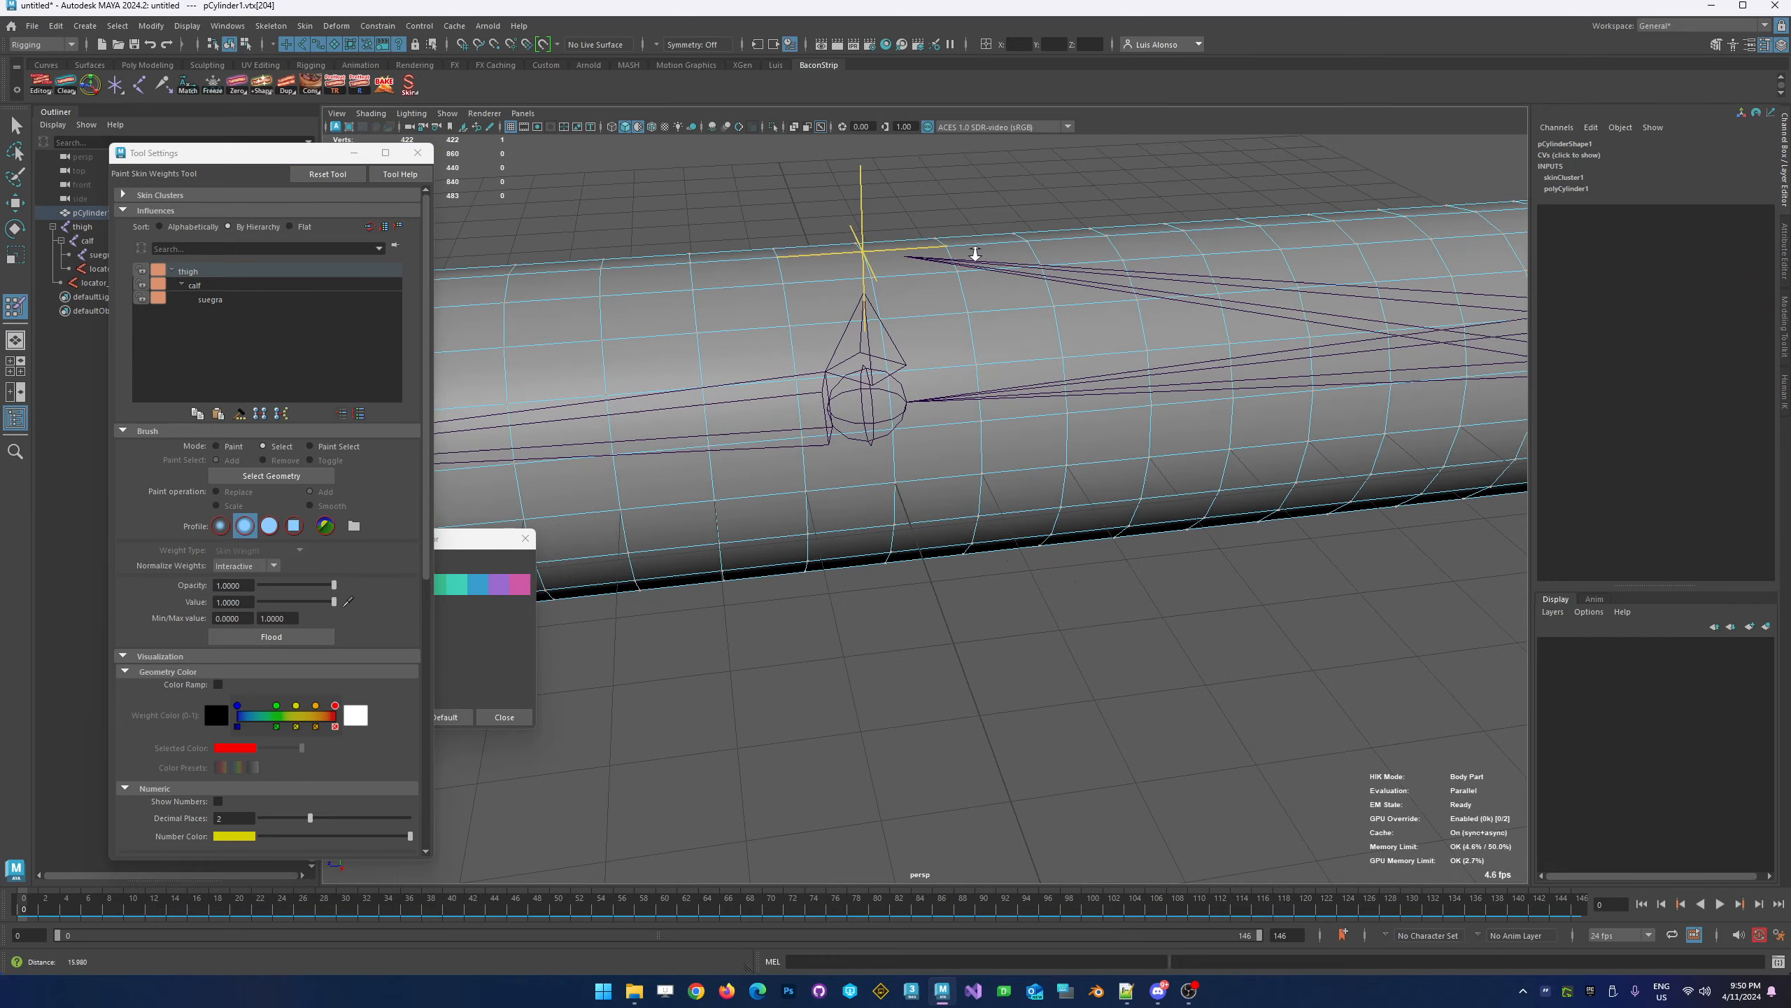
scroll(989, 353, "up", 4)
middle_click_drag(975, 256, 1000, 352, "alt")
scroll(1000, 352, "up", 5)
right_click_drag(986, 331, 282, 373, "alt")
middle_click_drag(700, 371, 656, 261, "alt")
left_click_drag(666, 399, 676, 333, "alt")
right_click_drag(676, 334, 736, 304, "alt")
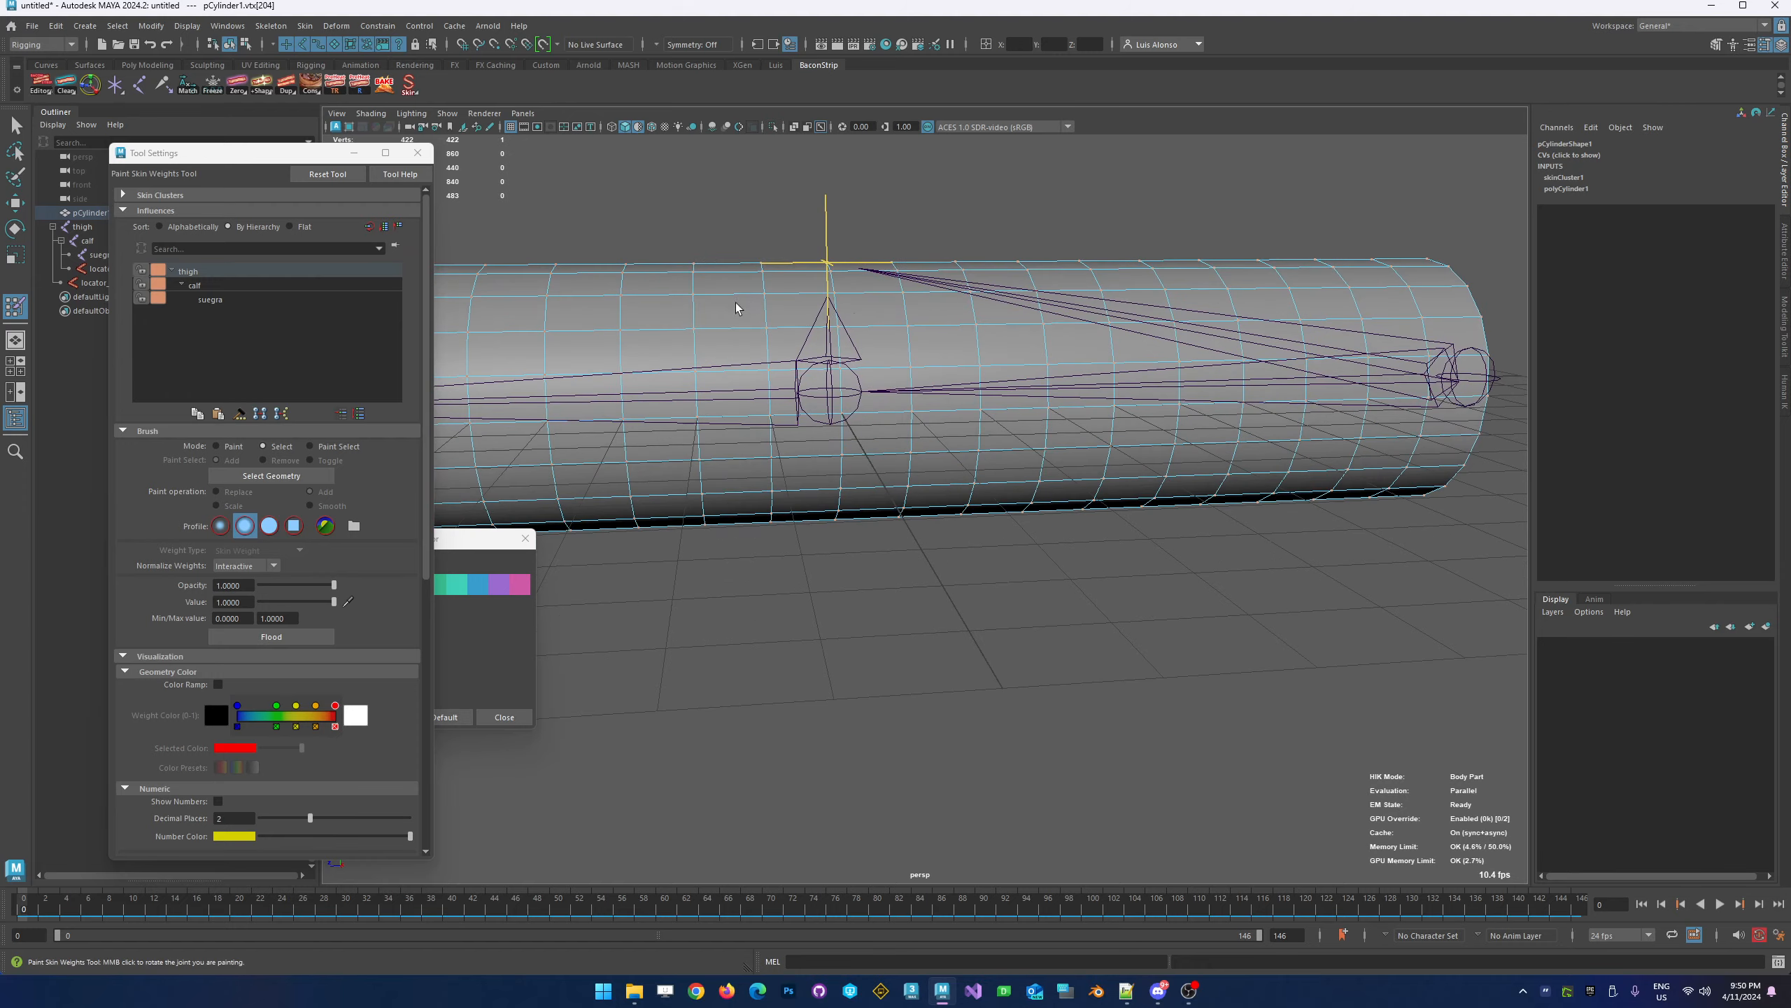
middle_click_drag(735, 304, 824, 390, "alt")
left_click_drag(23, 916, 324, 905)
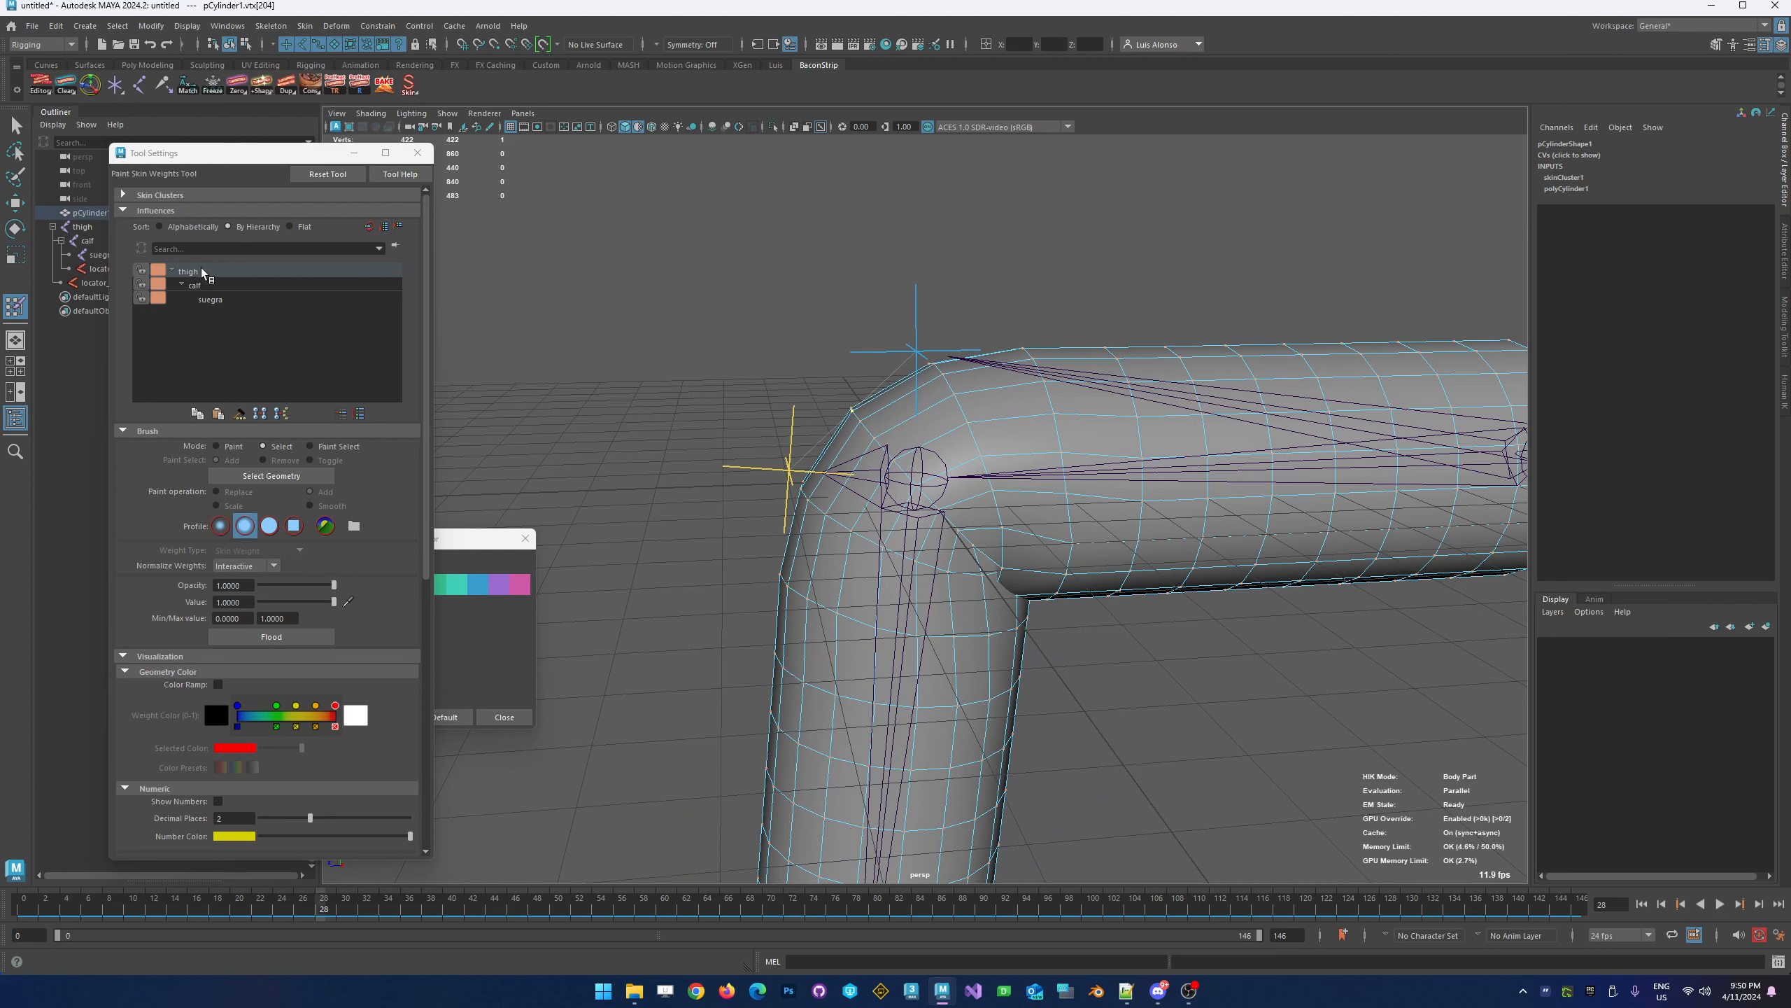
Return to Paint mode and flood the selected vertex with a thigh weight of 1 using the Add operation
left_click(233, 446)
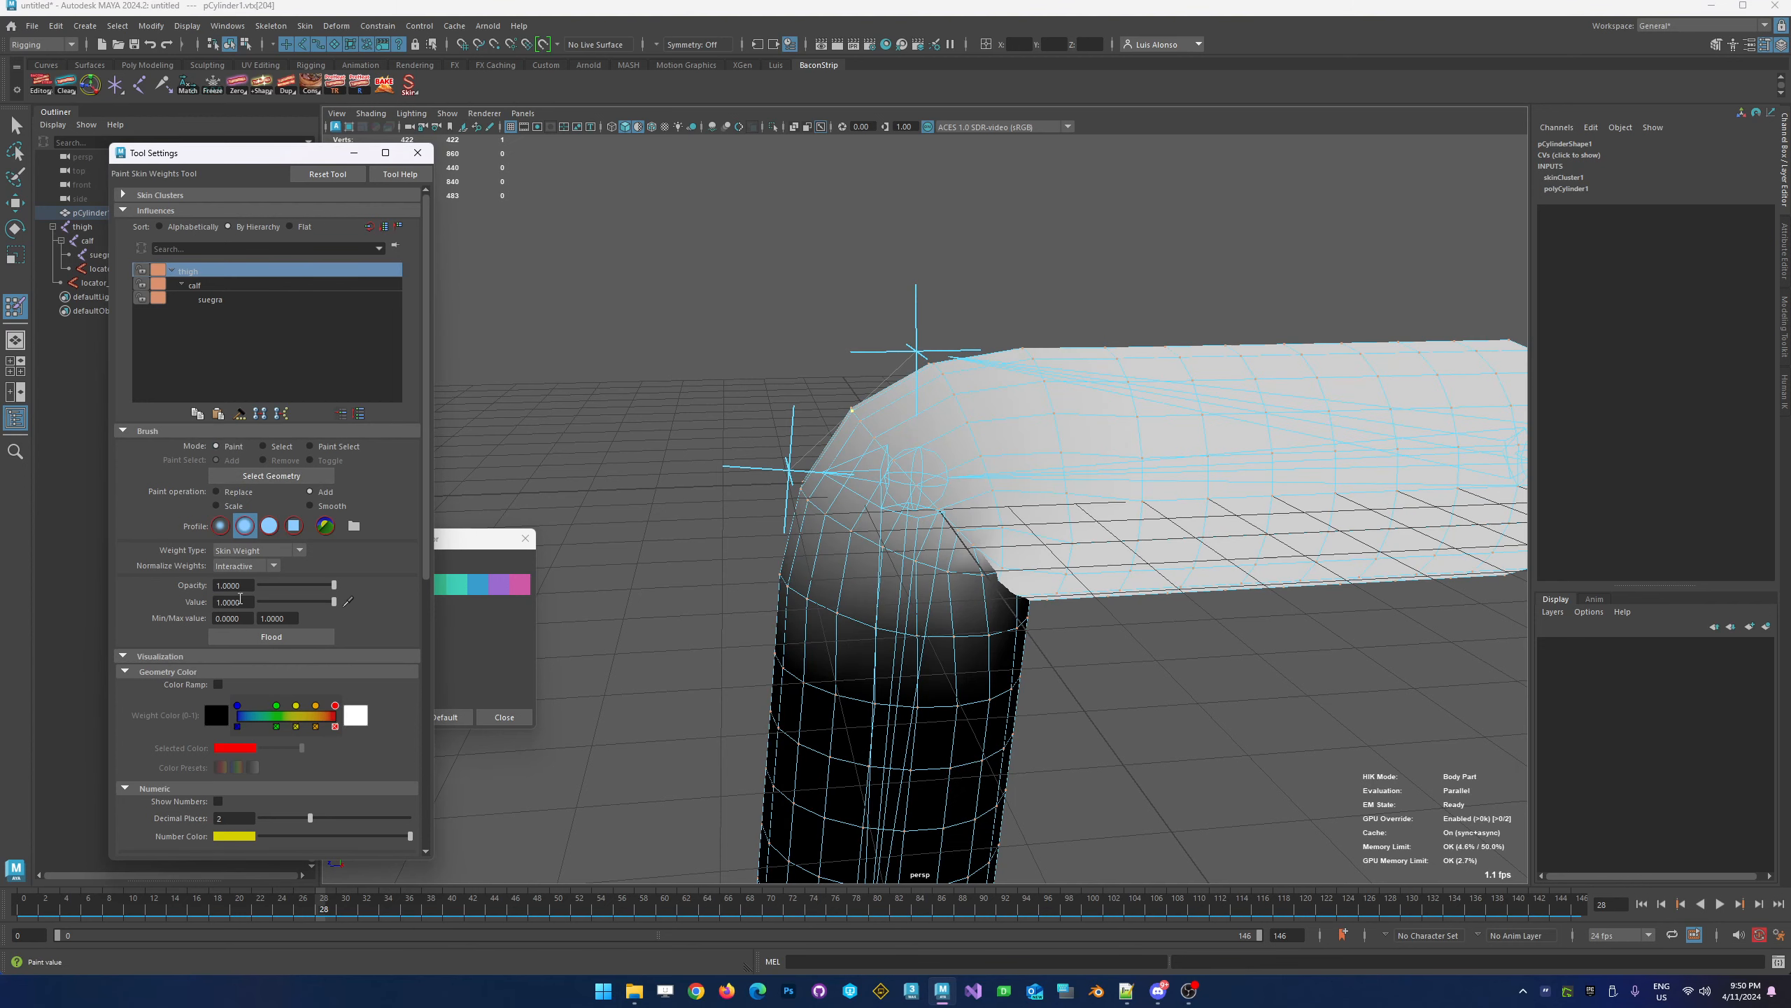
left_click(275, 638)
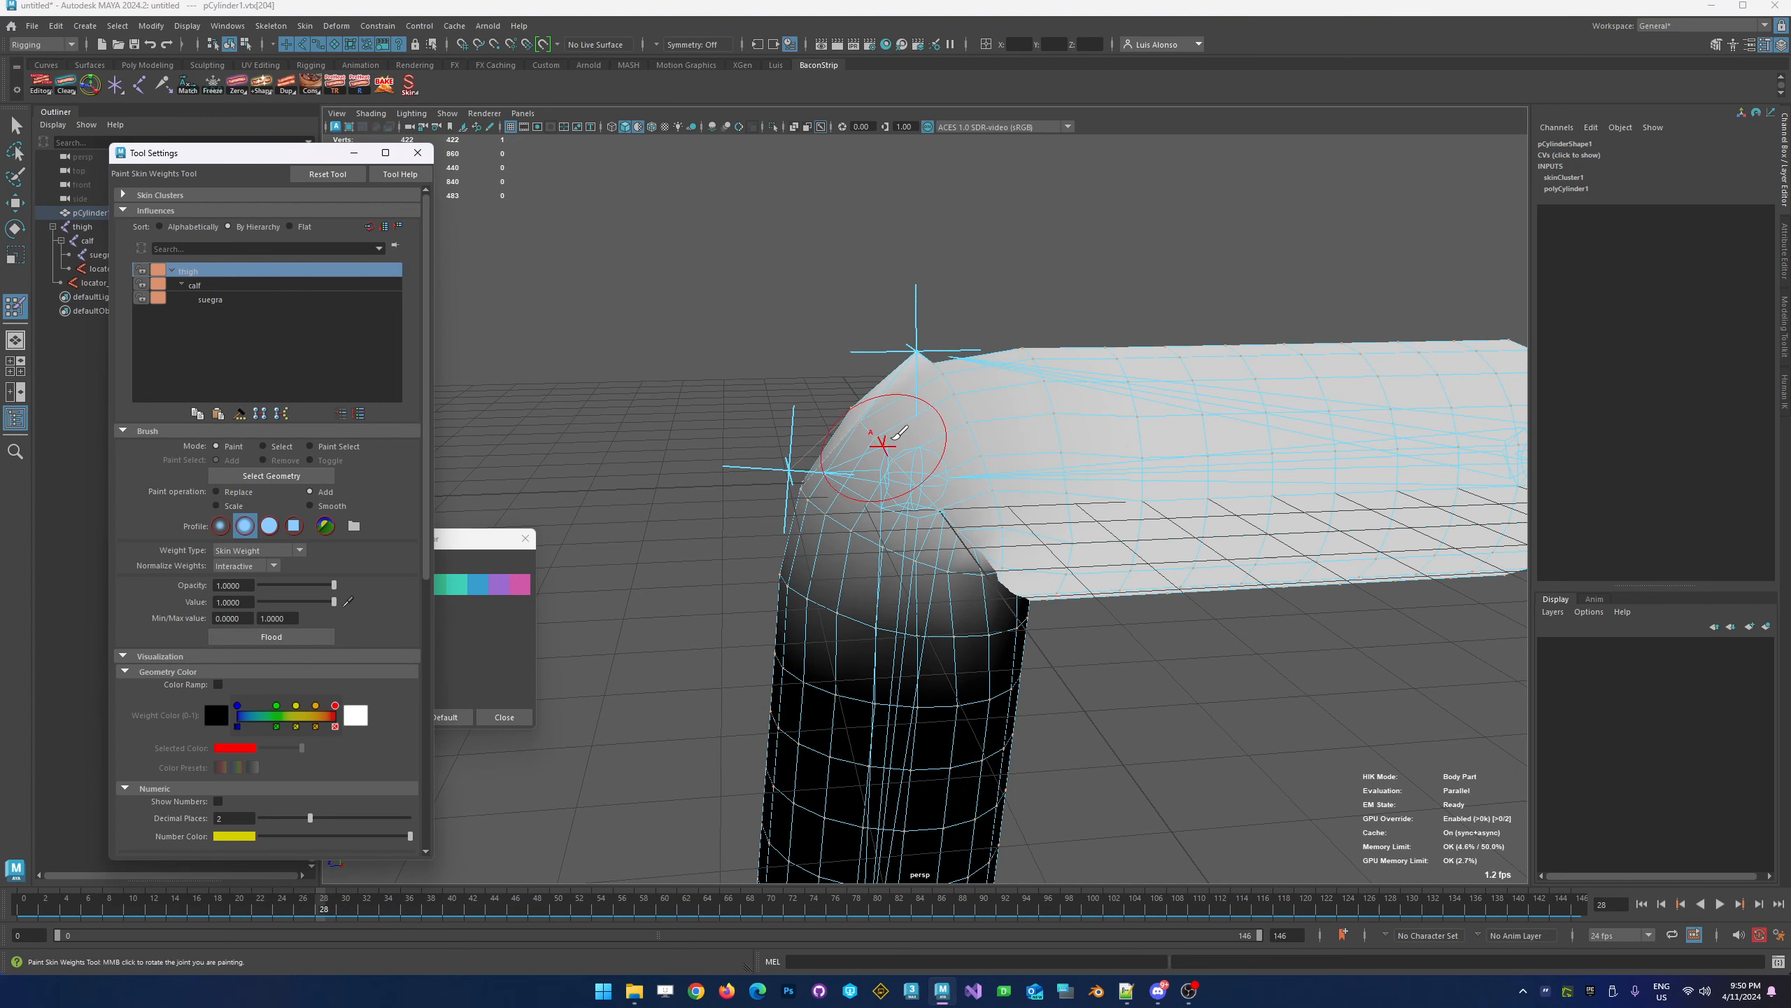
Scrub the bend between frames 23 and 30 and examine how the thigh-weighted vertex follows its locator
mouse_move(953, 286)
left_mouse_down("alt")
mouse_move(934, 349)
mouse_move(688, 428)
mouse_move(744, 410)
left_mouse_up("alt")
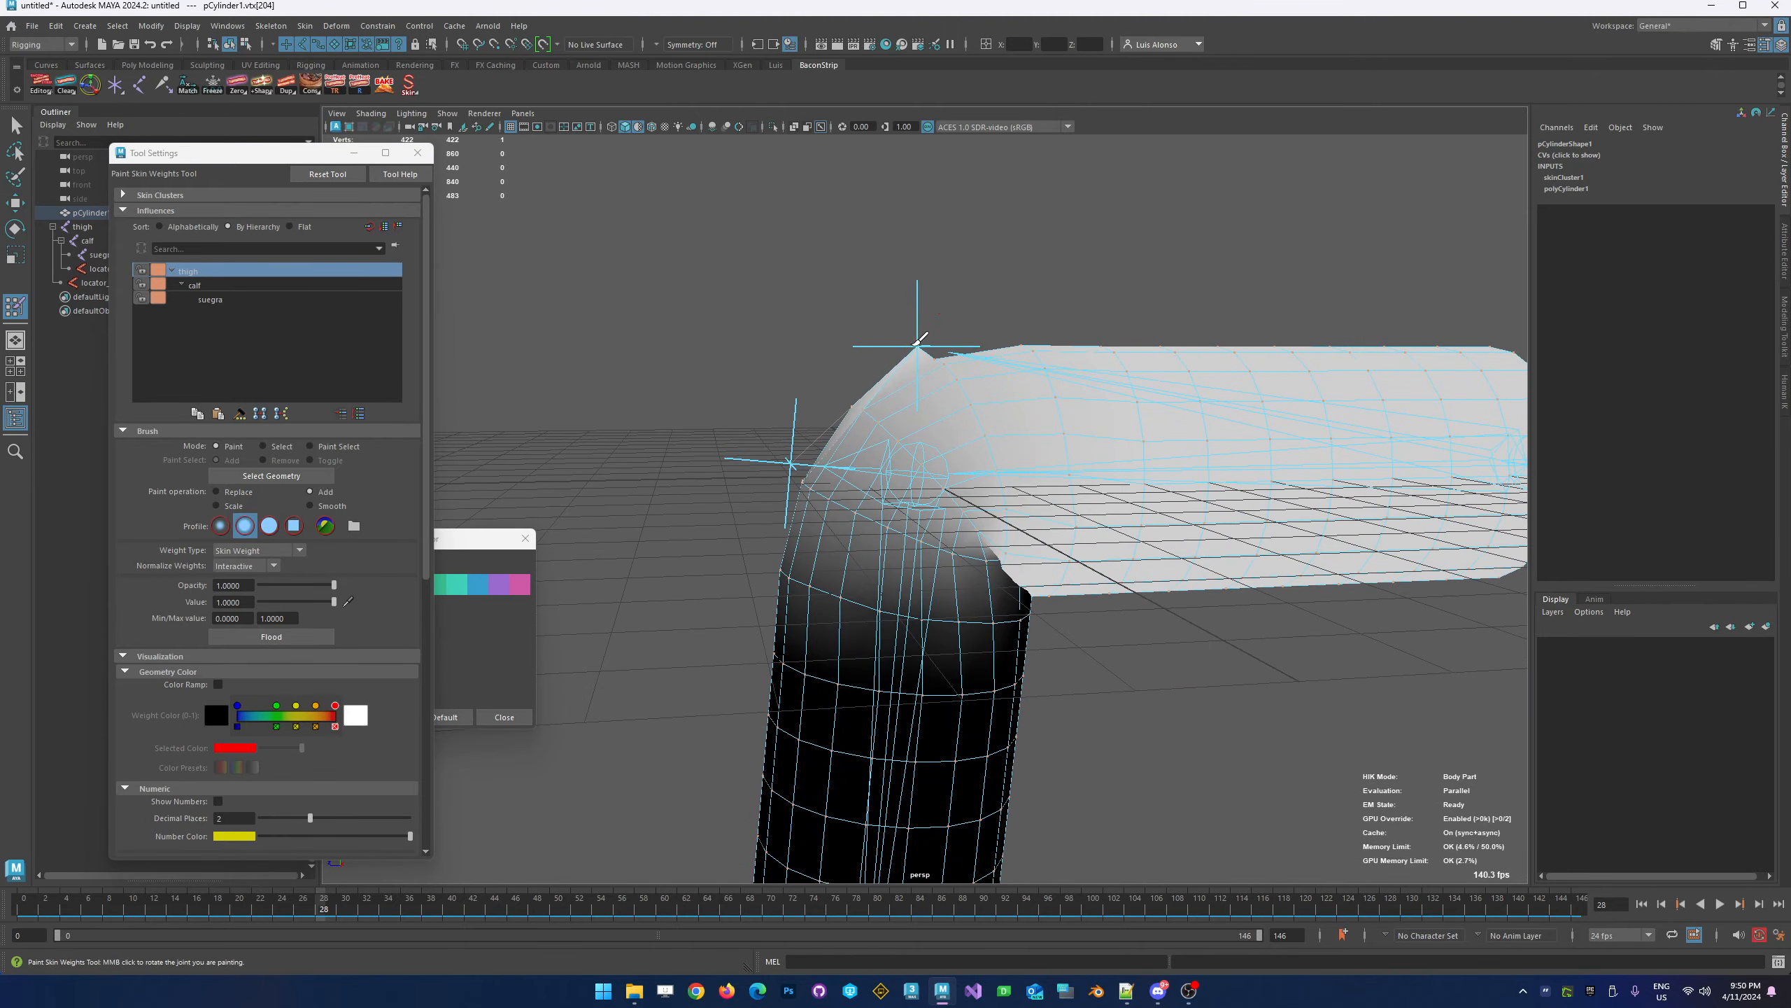
key("alt+v")
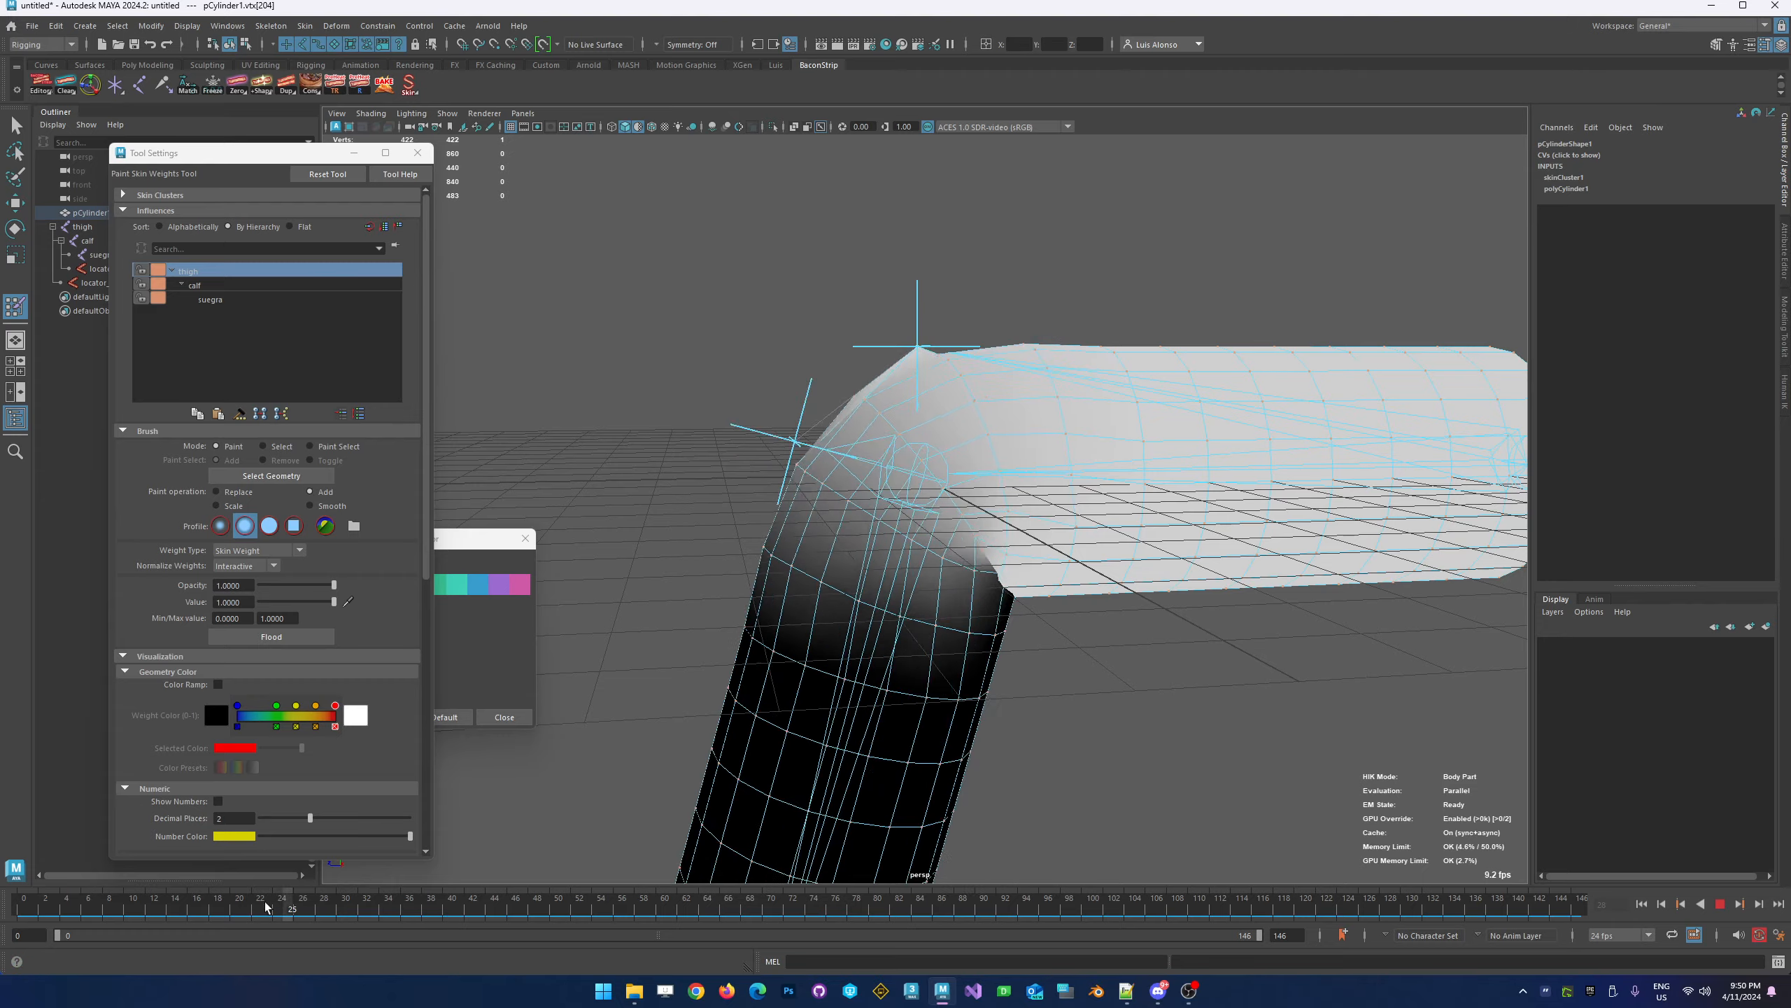
left_click(345, 891)
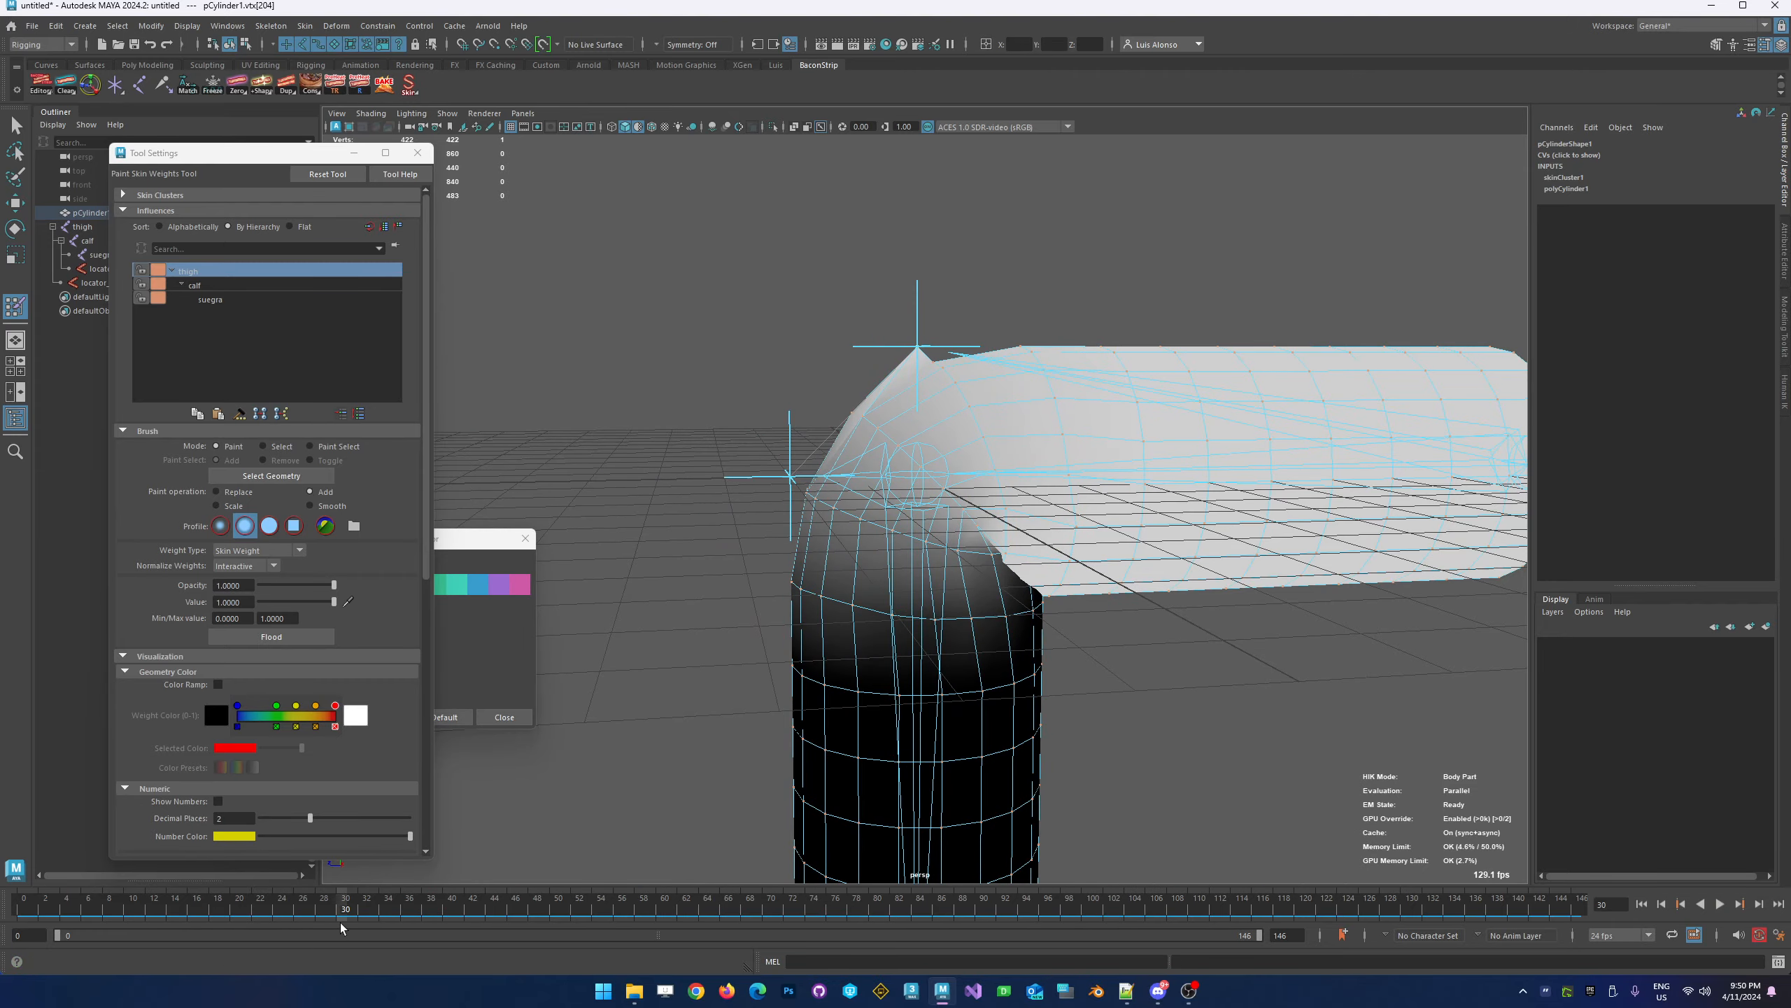
key("alt+v")
key("alt+v")
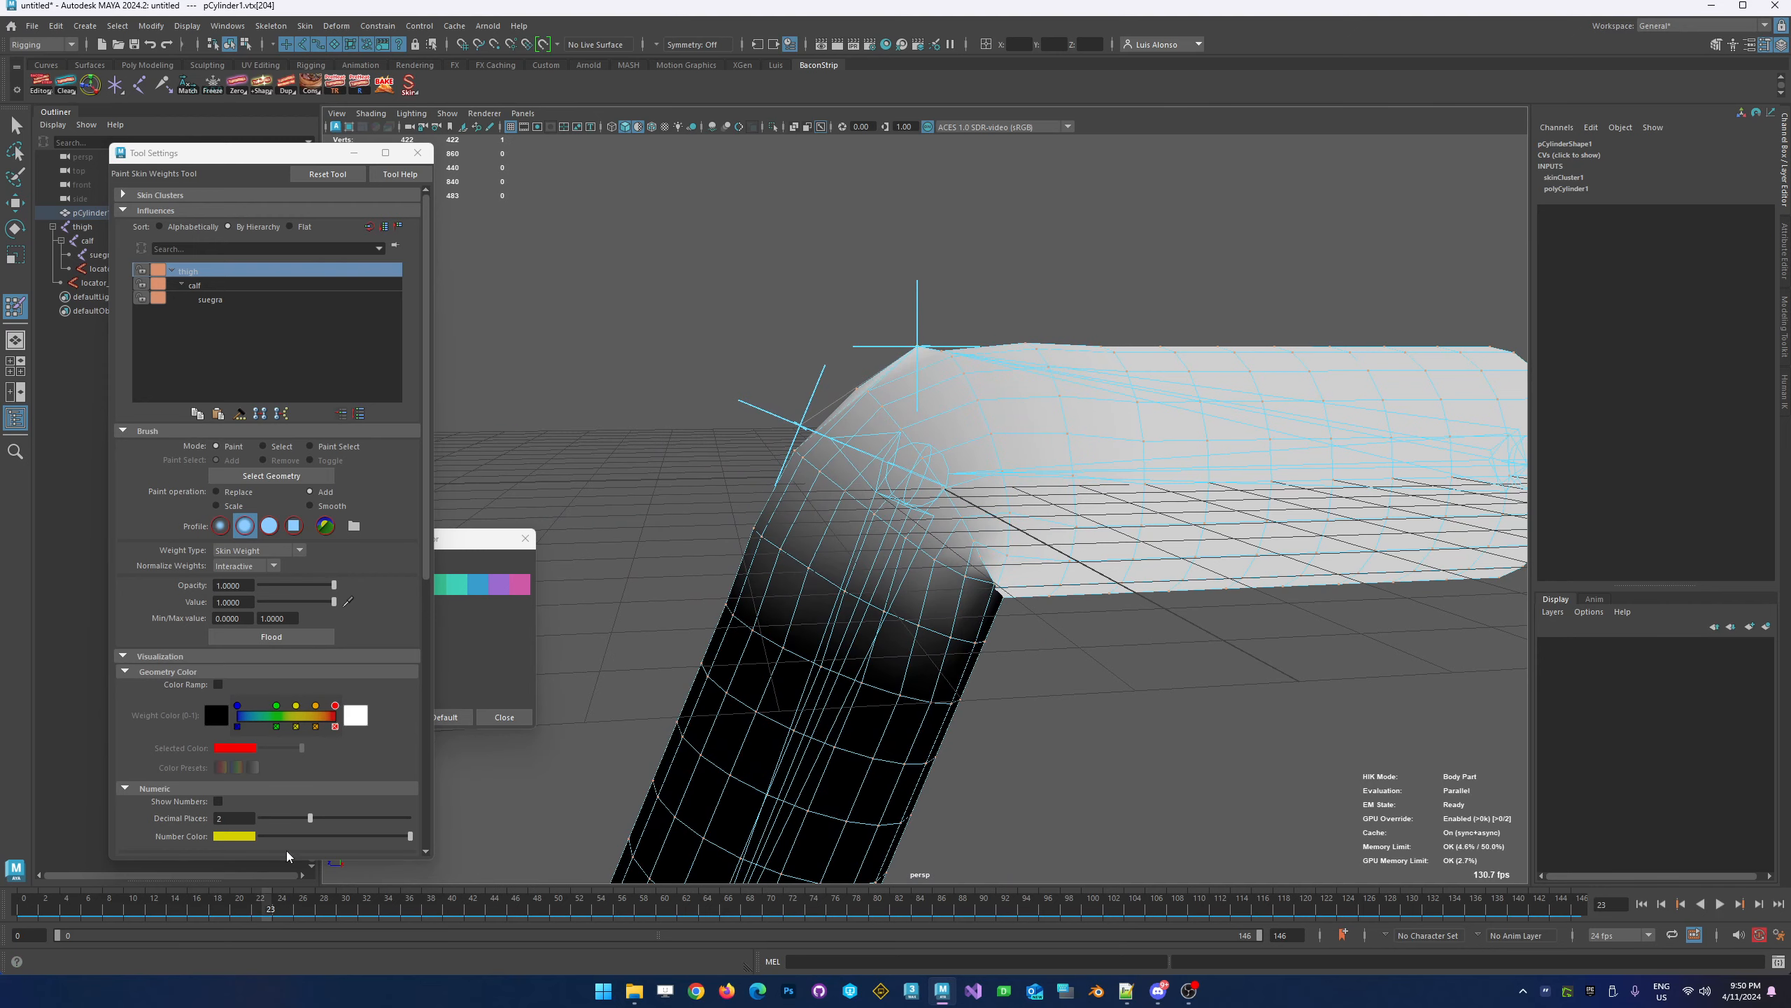
Shift the selected vertex's weight to the calf influence, compare it at frame 24, and add weight back toward the thigh
left_click(200, 286)
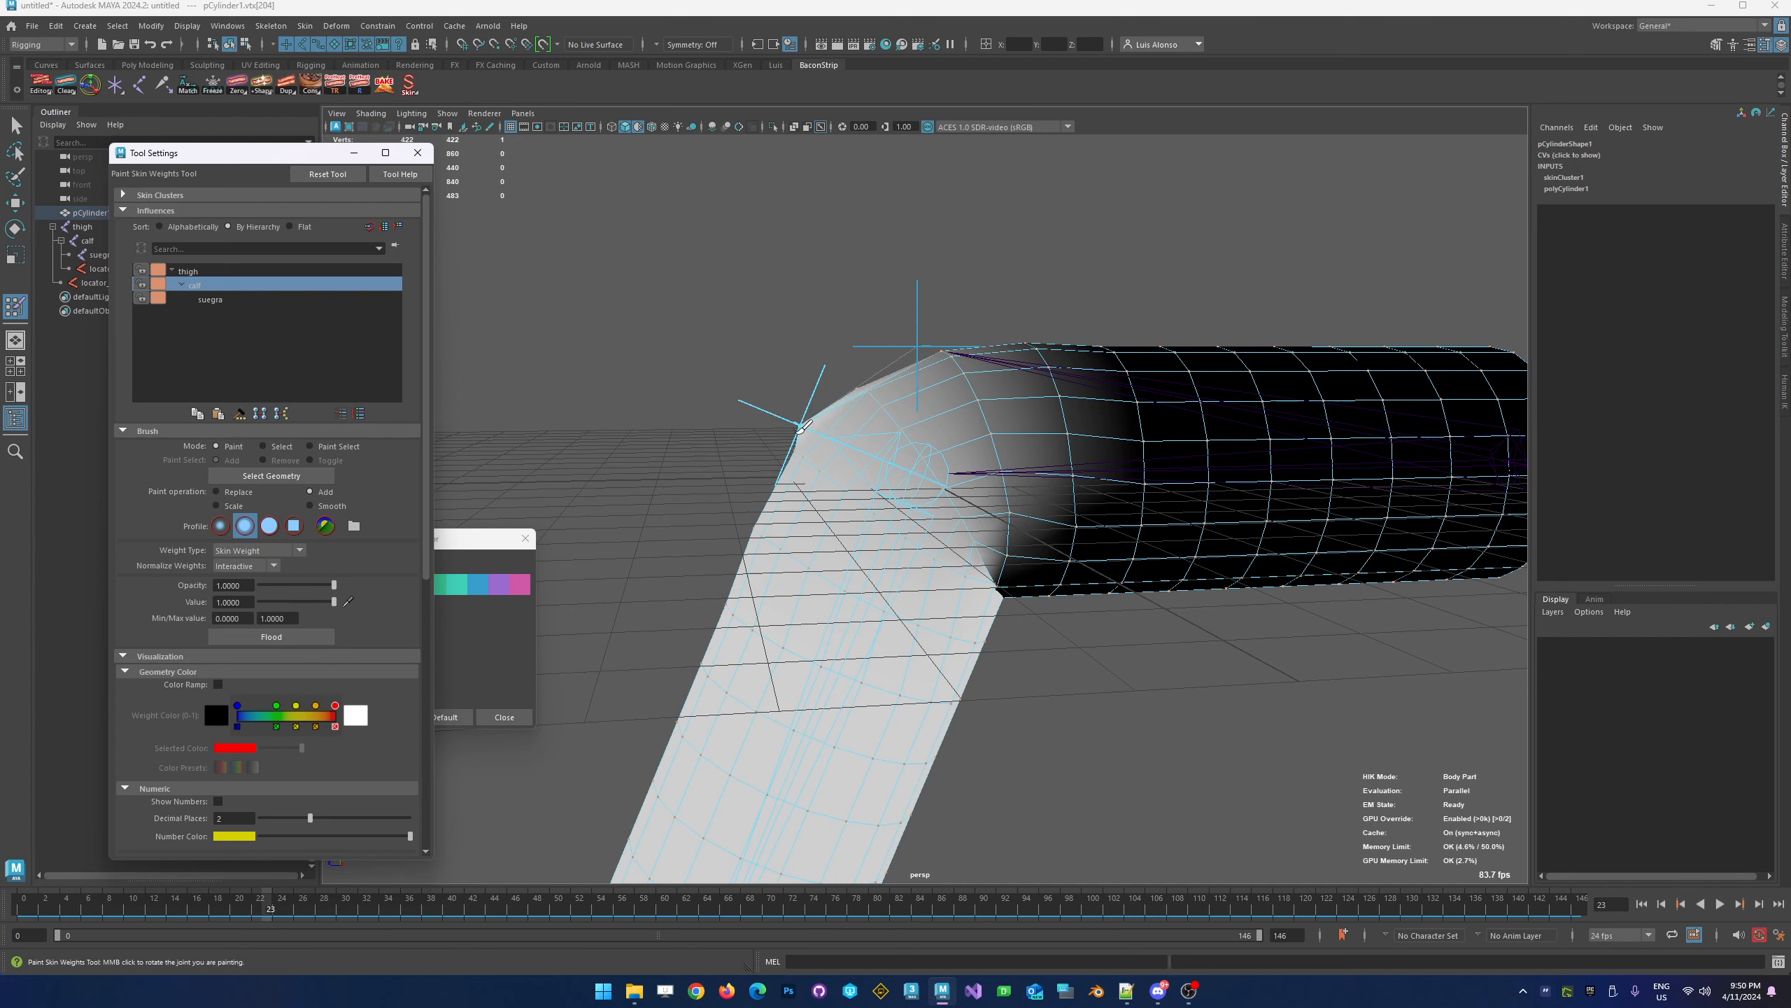
left_click_drag(271, 908, 282, 850)
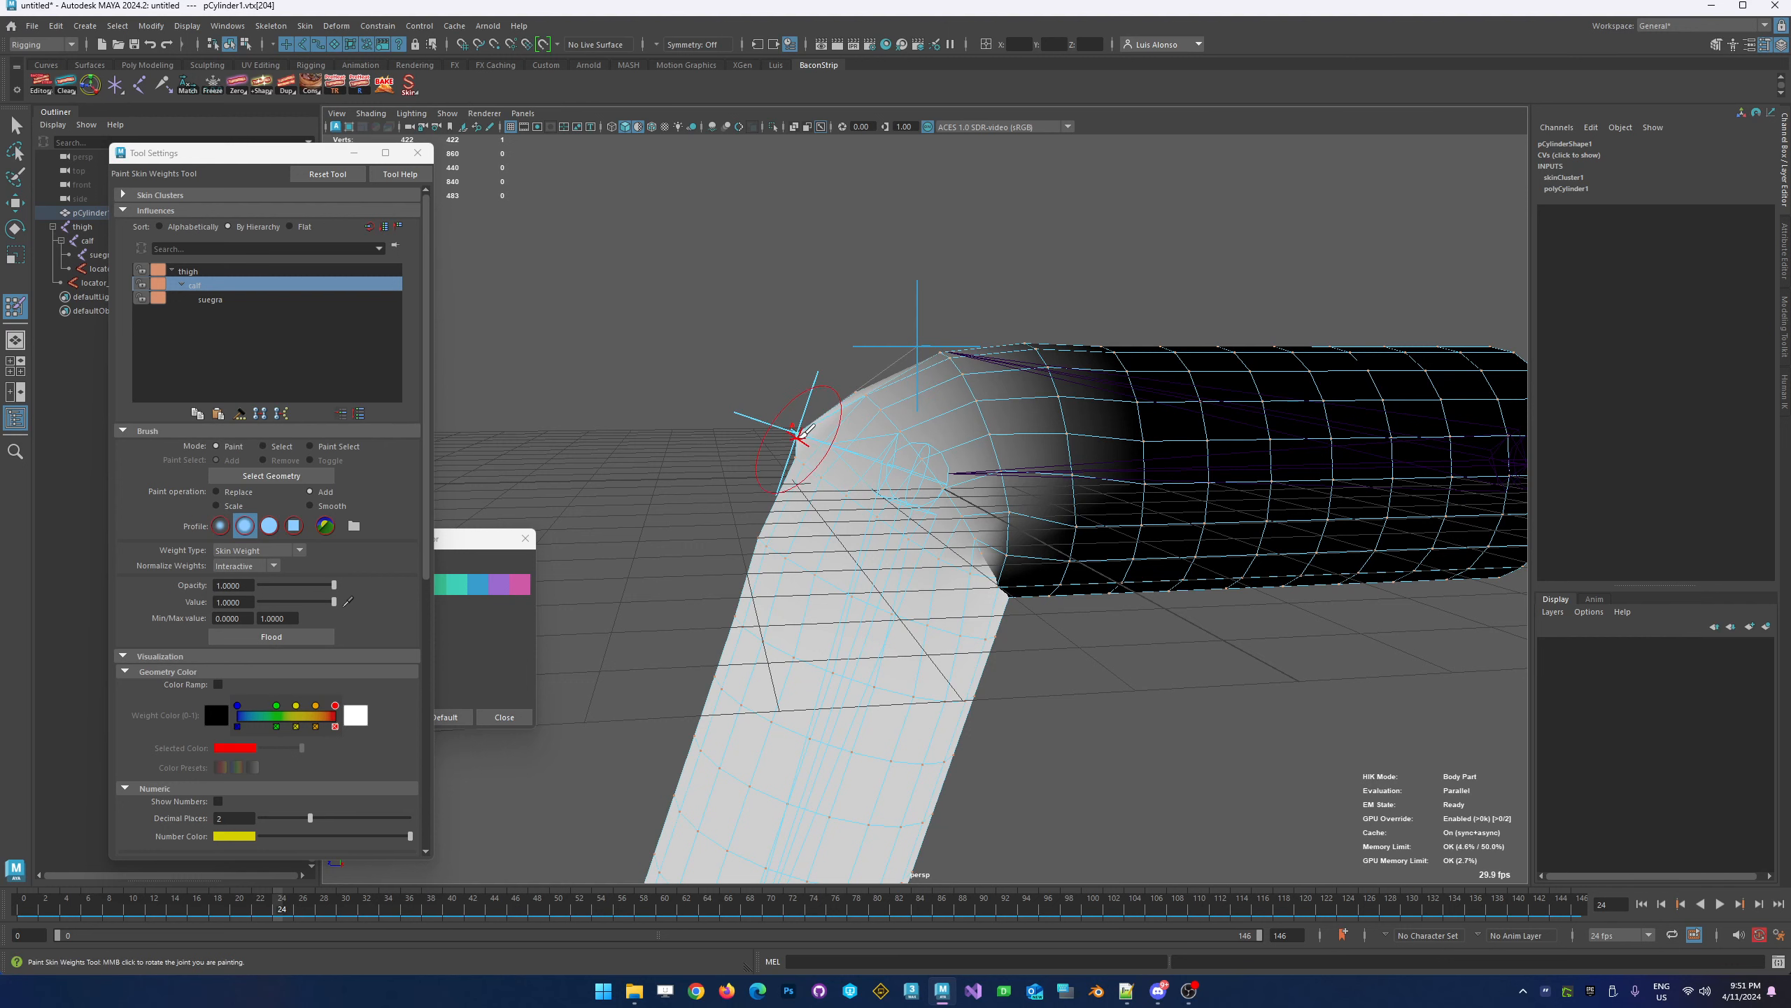
left_click(188, 270)
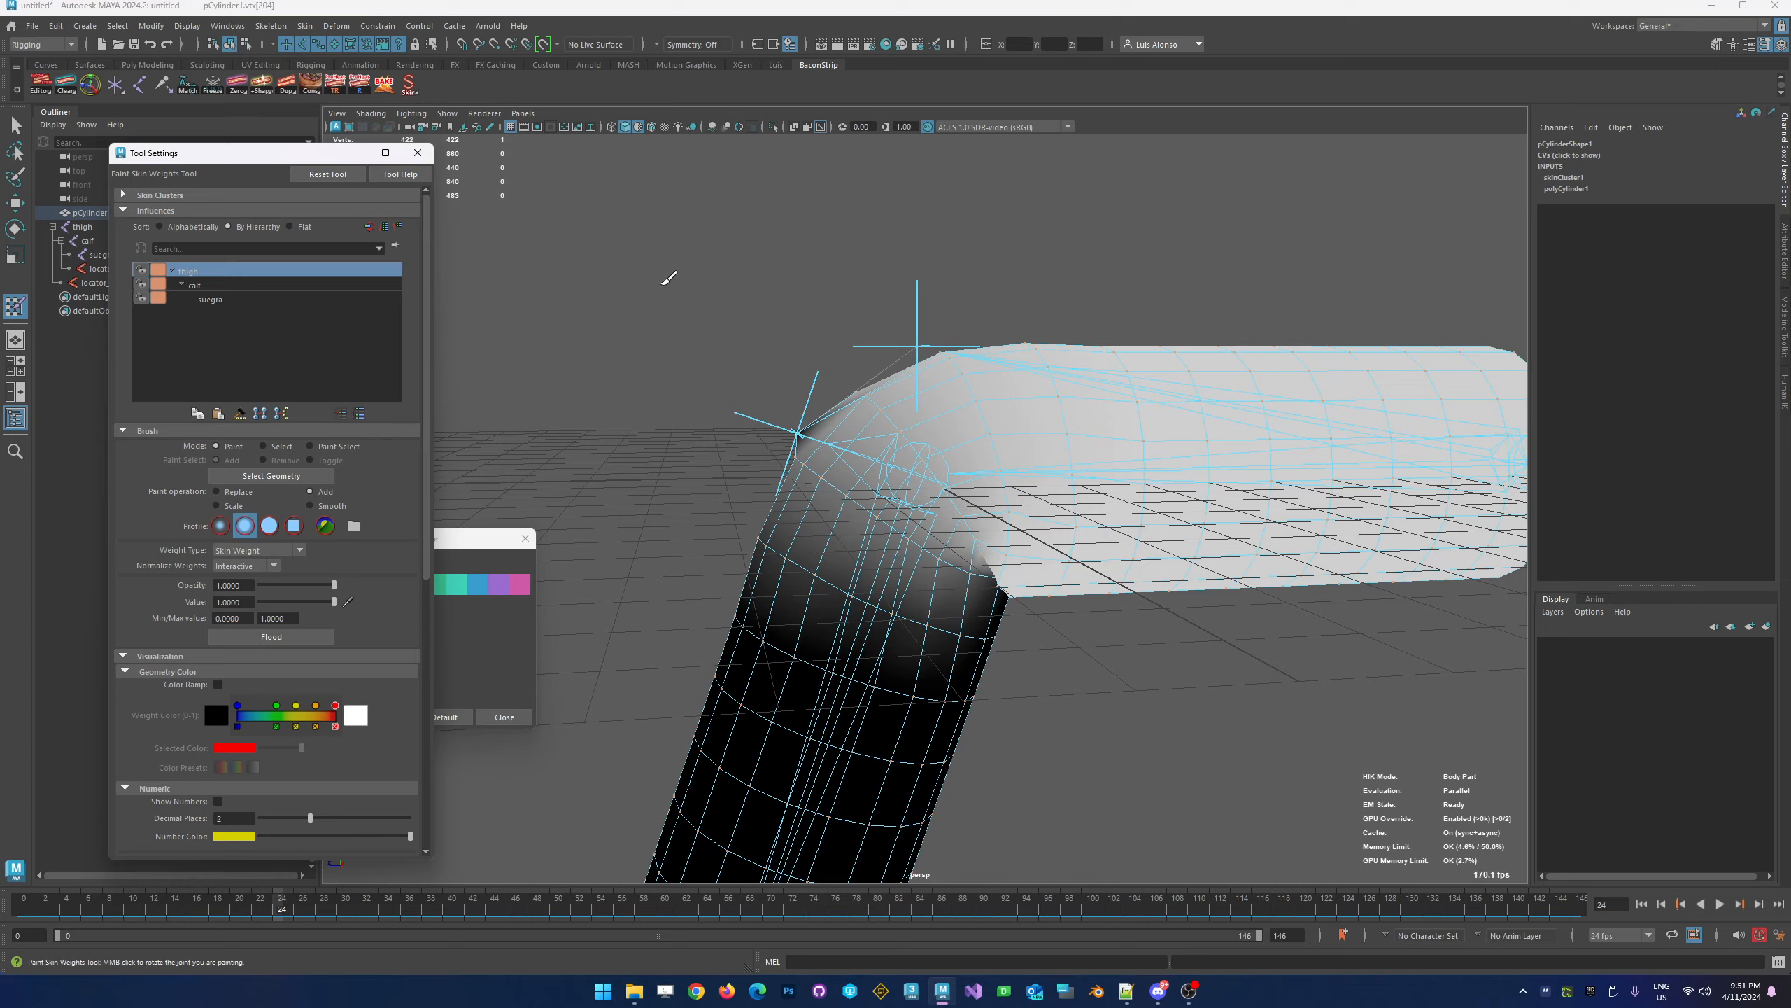
left_click_drag(806, 357, 790, 360, "alt")
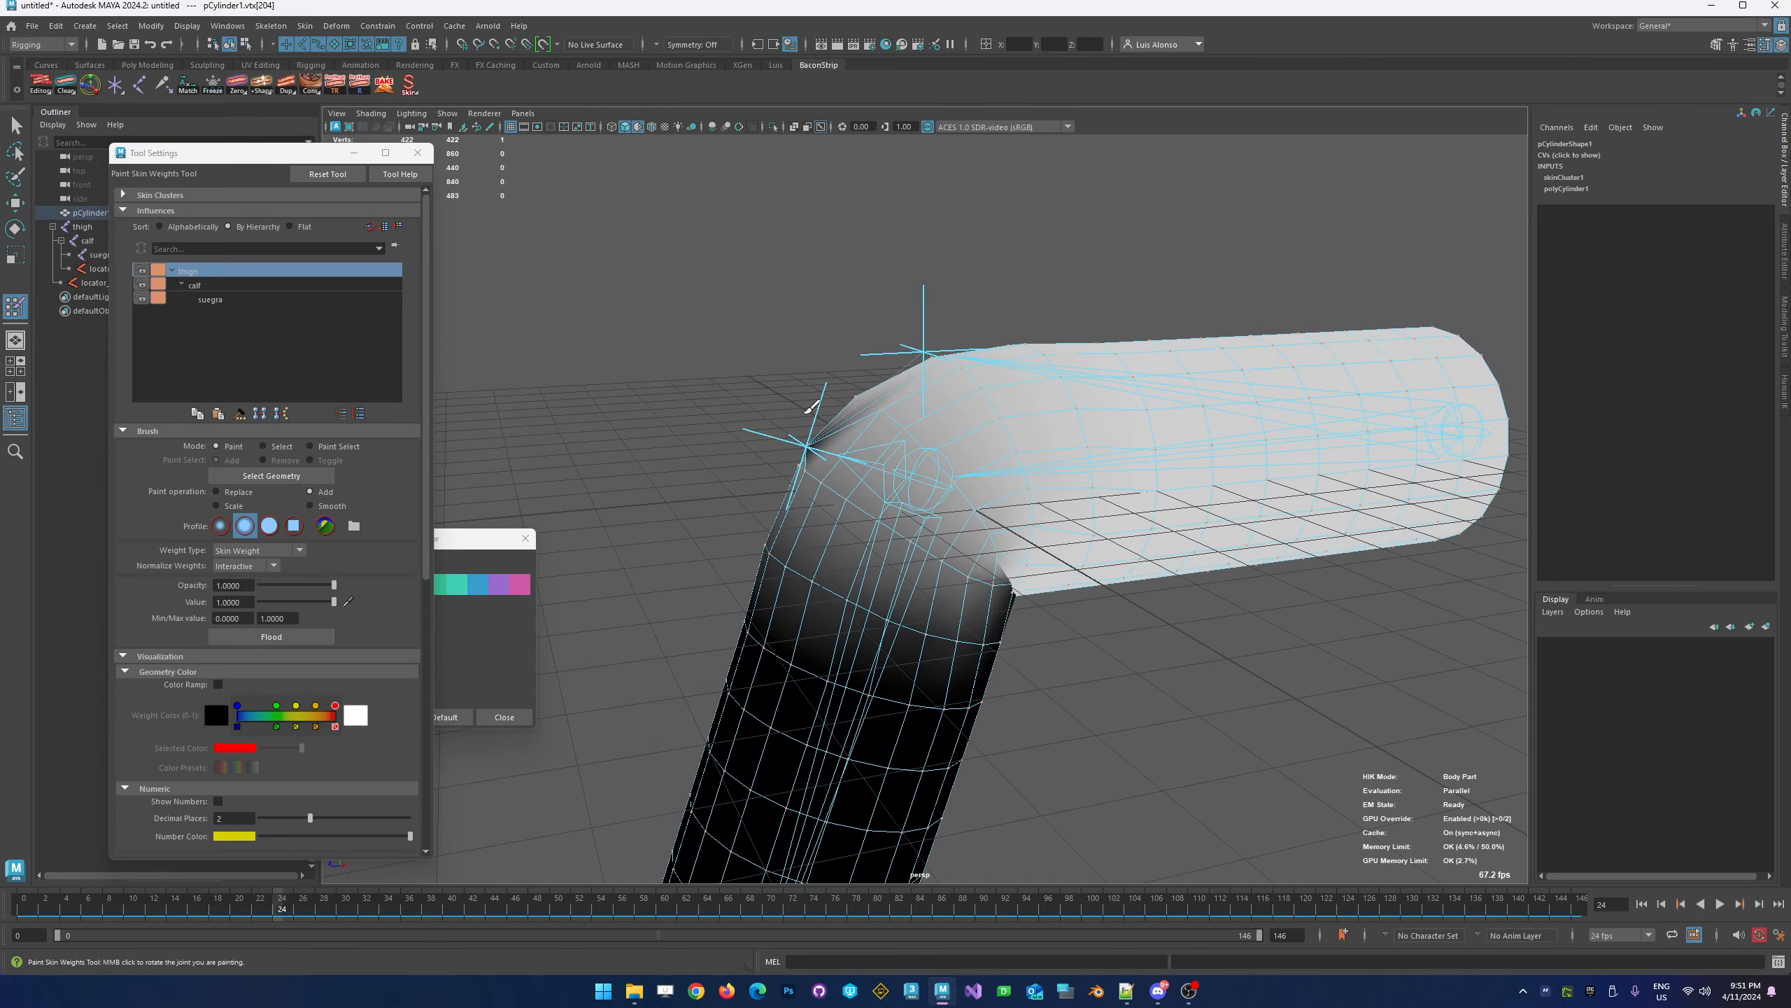
left_click(816, 444)
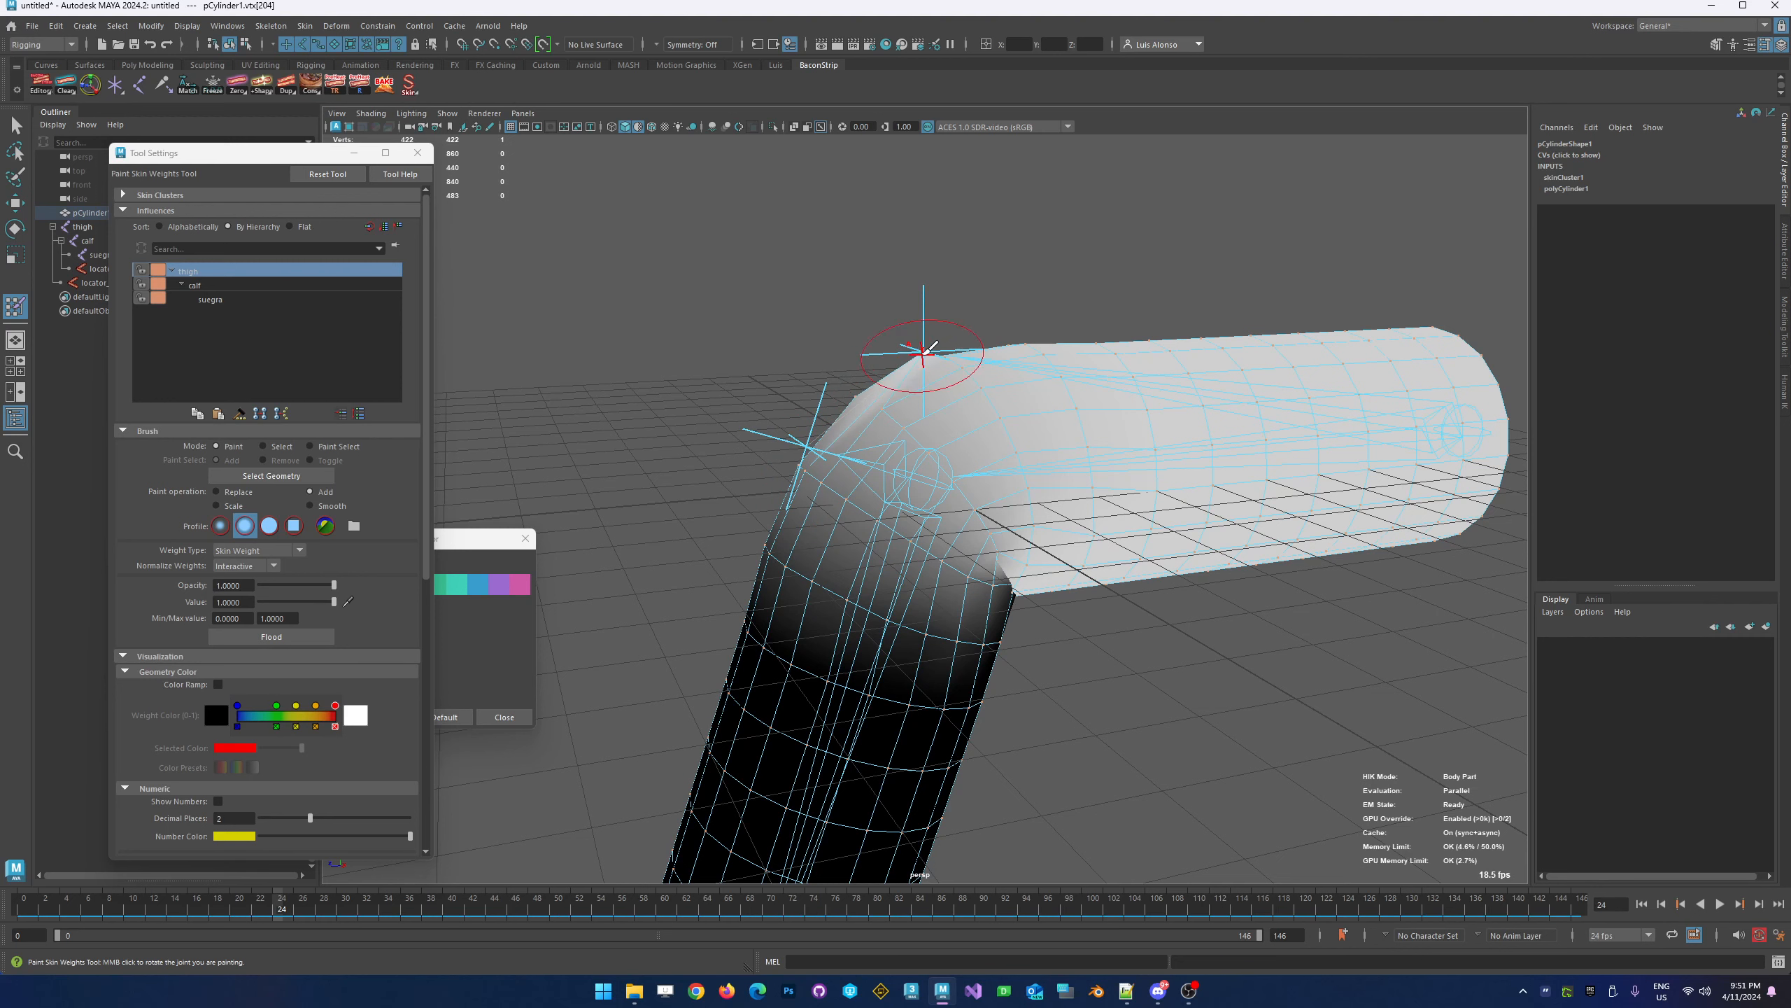
Paint calf weight onto the selected vertex until it sits on the calf locator
left_click(221, 284)
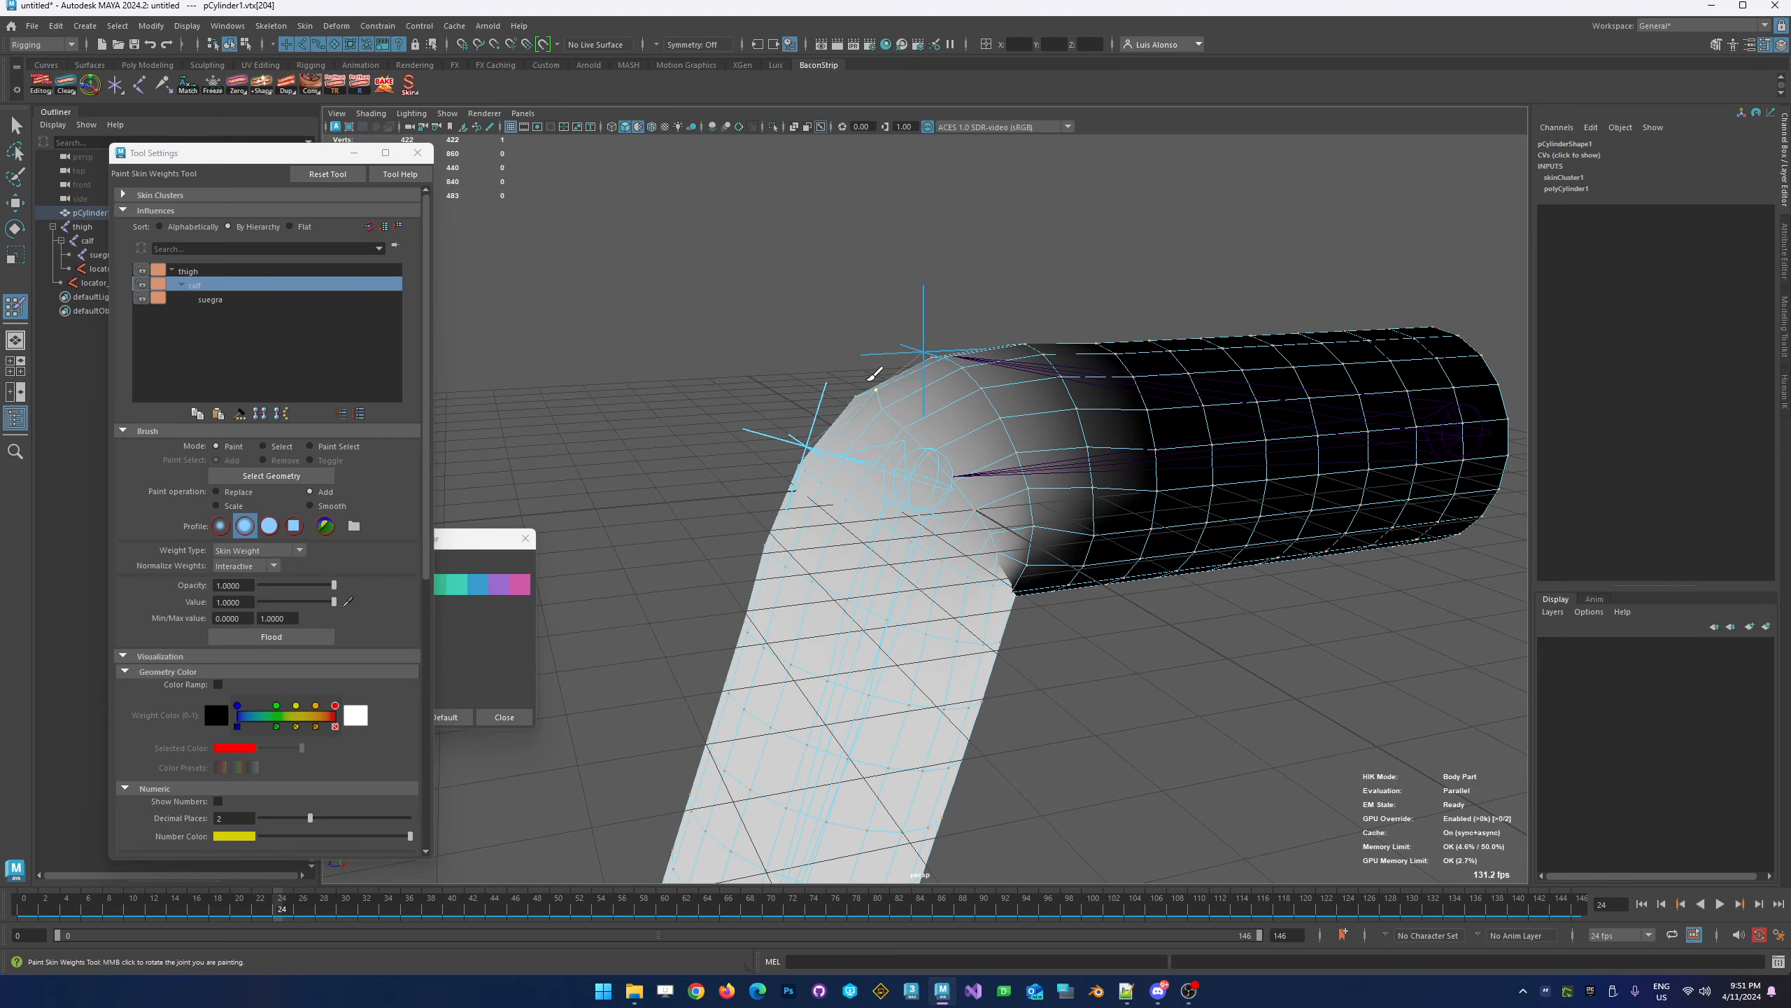
right_click_drag(832, 337, 1239, 318, "alt")
middle_click_drag(990, 342, 1101, 440, "alt")
left_click_drag(1094, 438, 1026, 409, "alt")
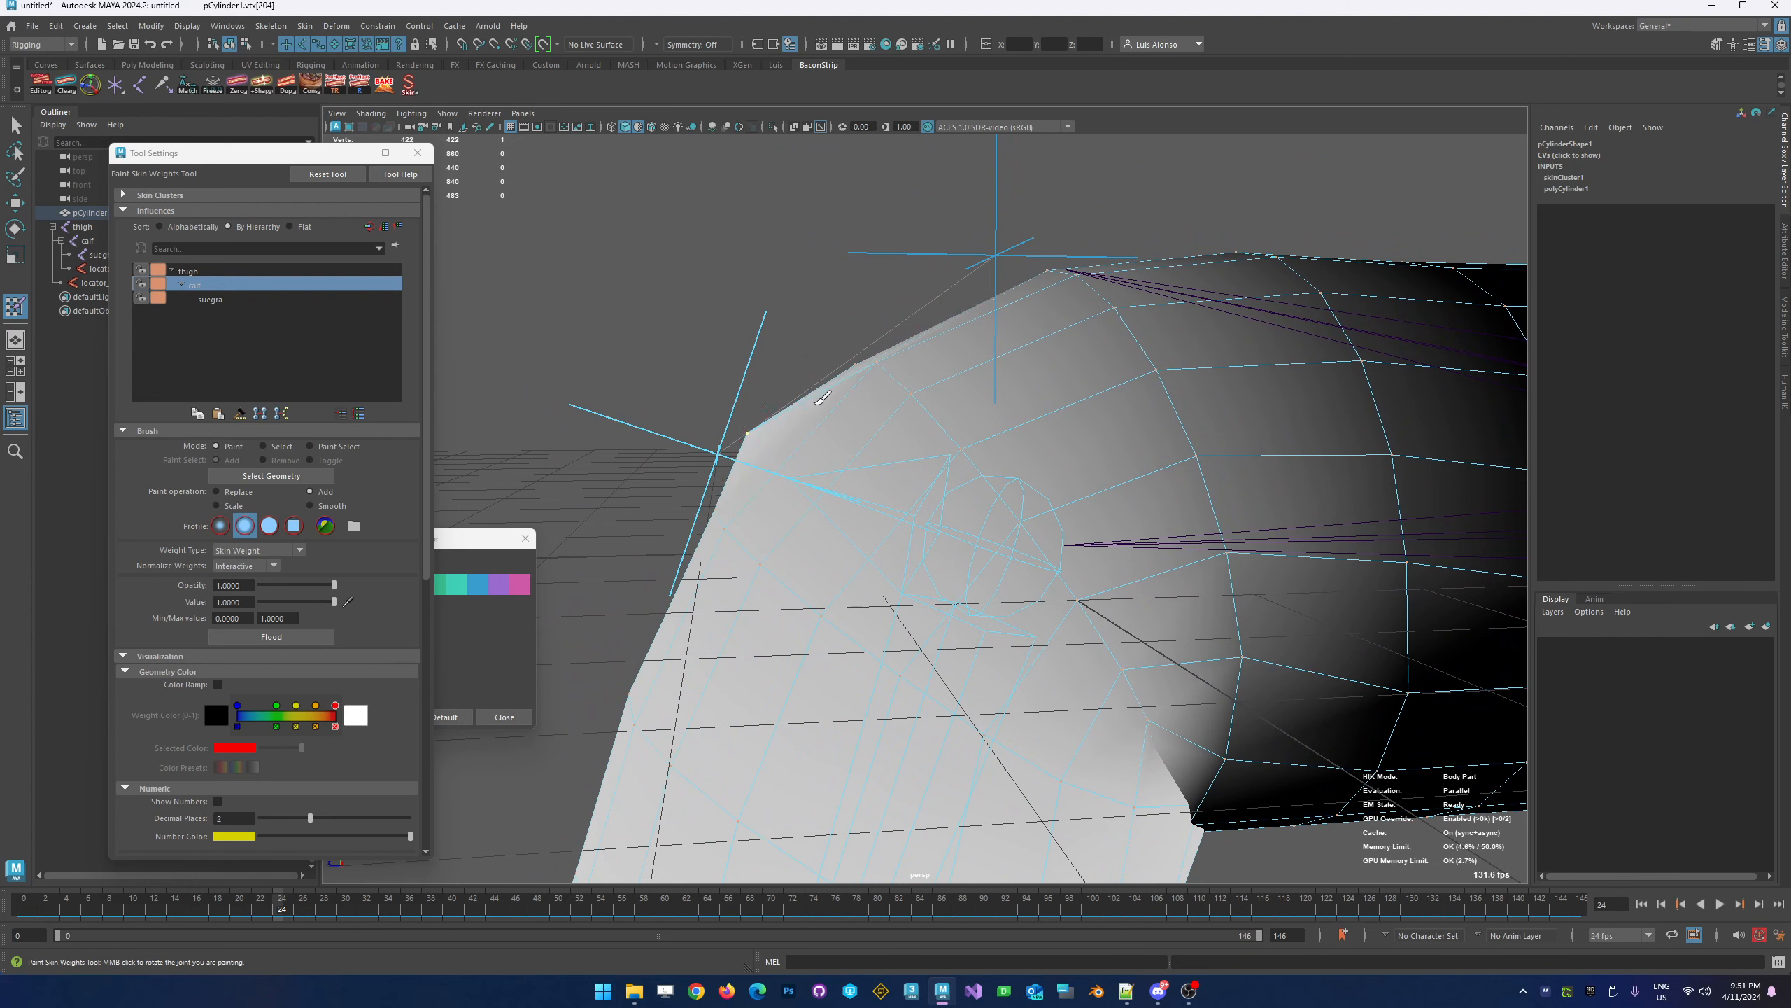
left_click(789, 448)
mouse_move(1107, 416)
right_mouse_down("alt")
mouse_move(1052, 408)
mouse_move(706, 466)
right_mouse_up("alt")
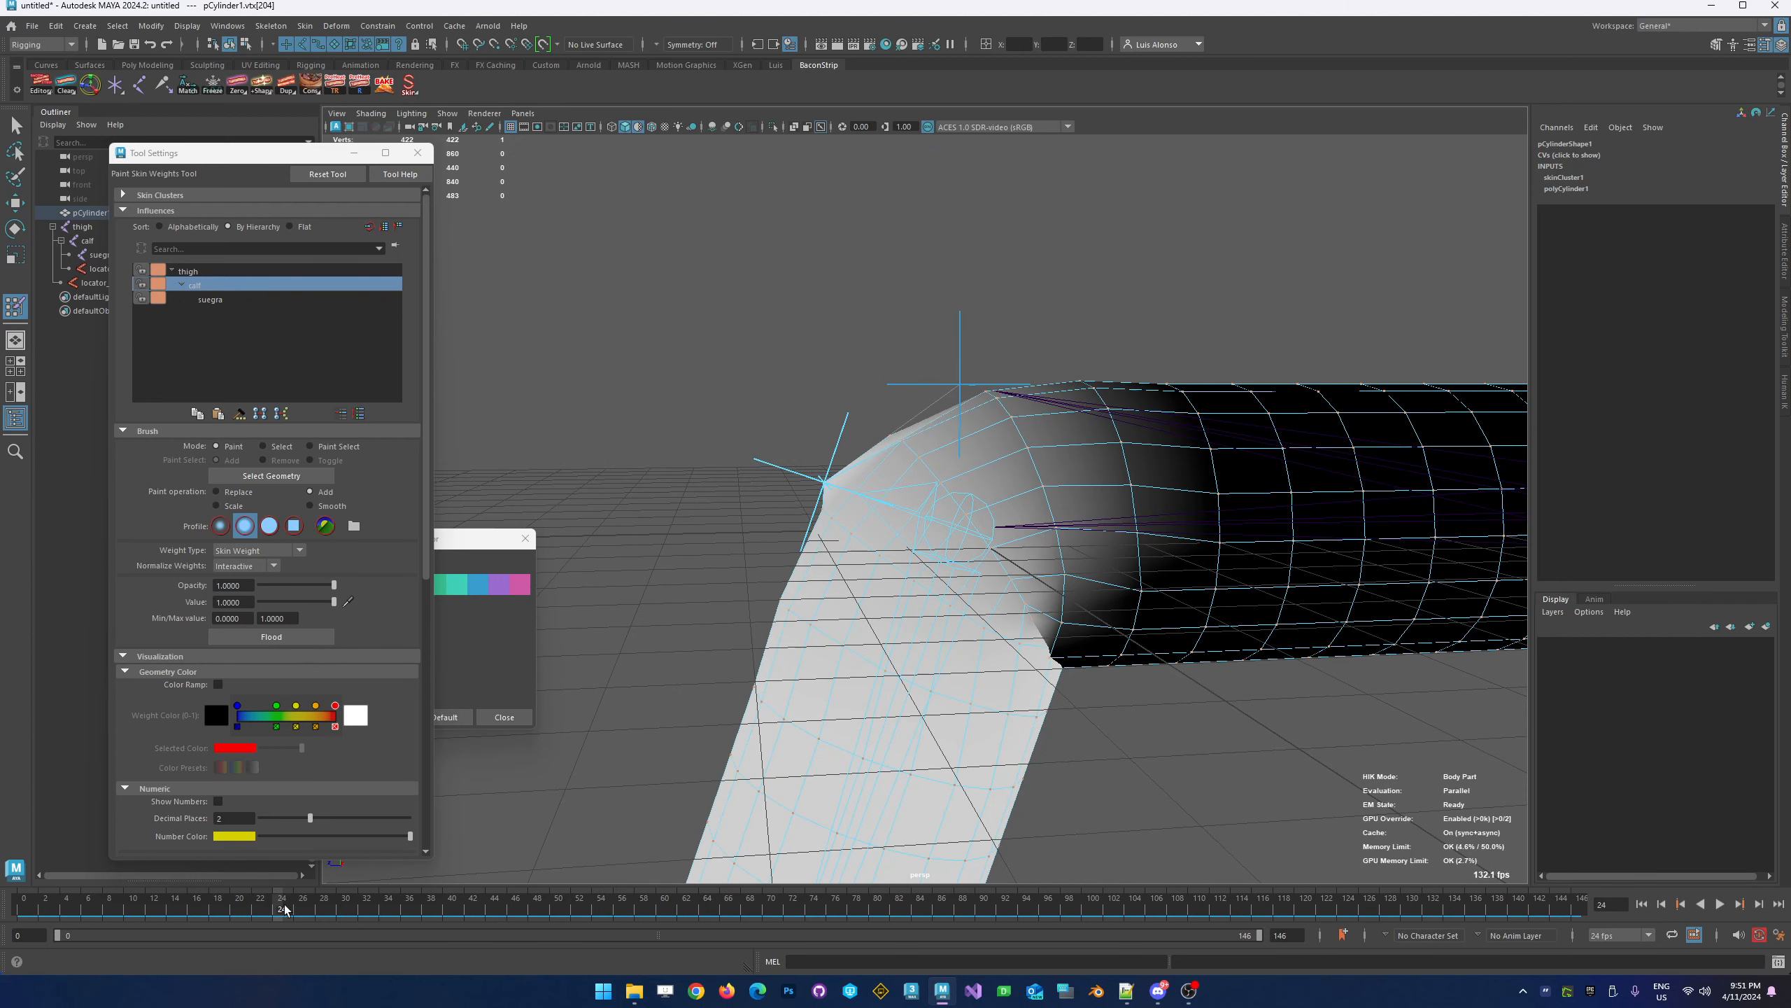
Scrub to frame 71 and examine the vertex and both locators with the thigh influence displayed
left_click_drag(284, 909, 781, 909)
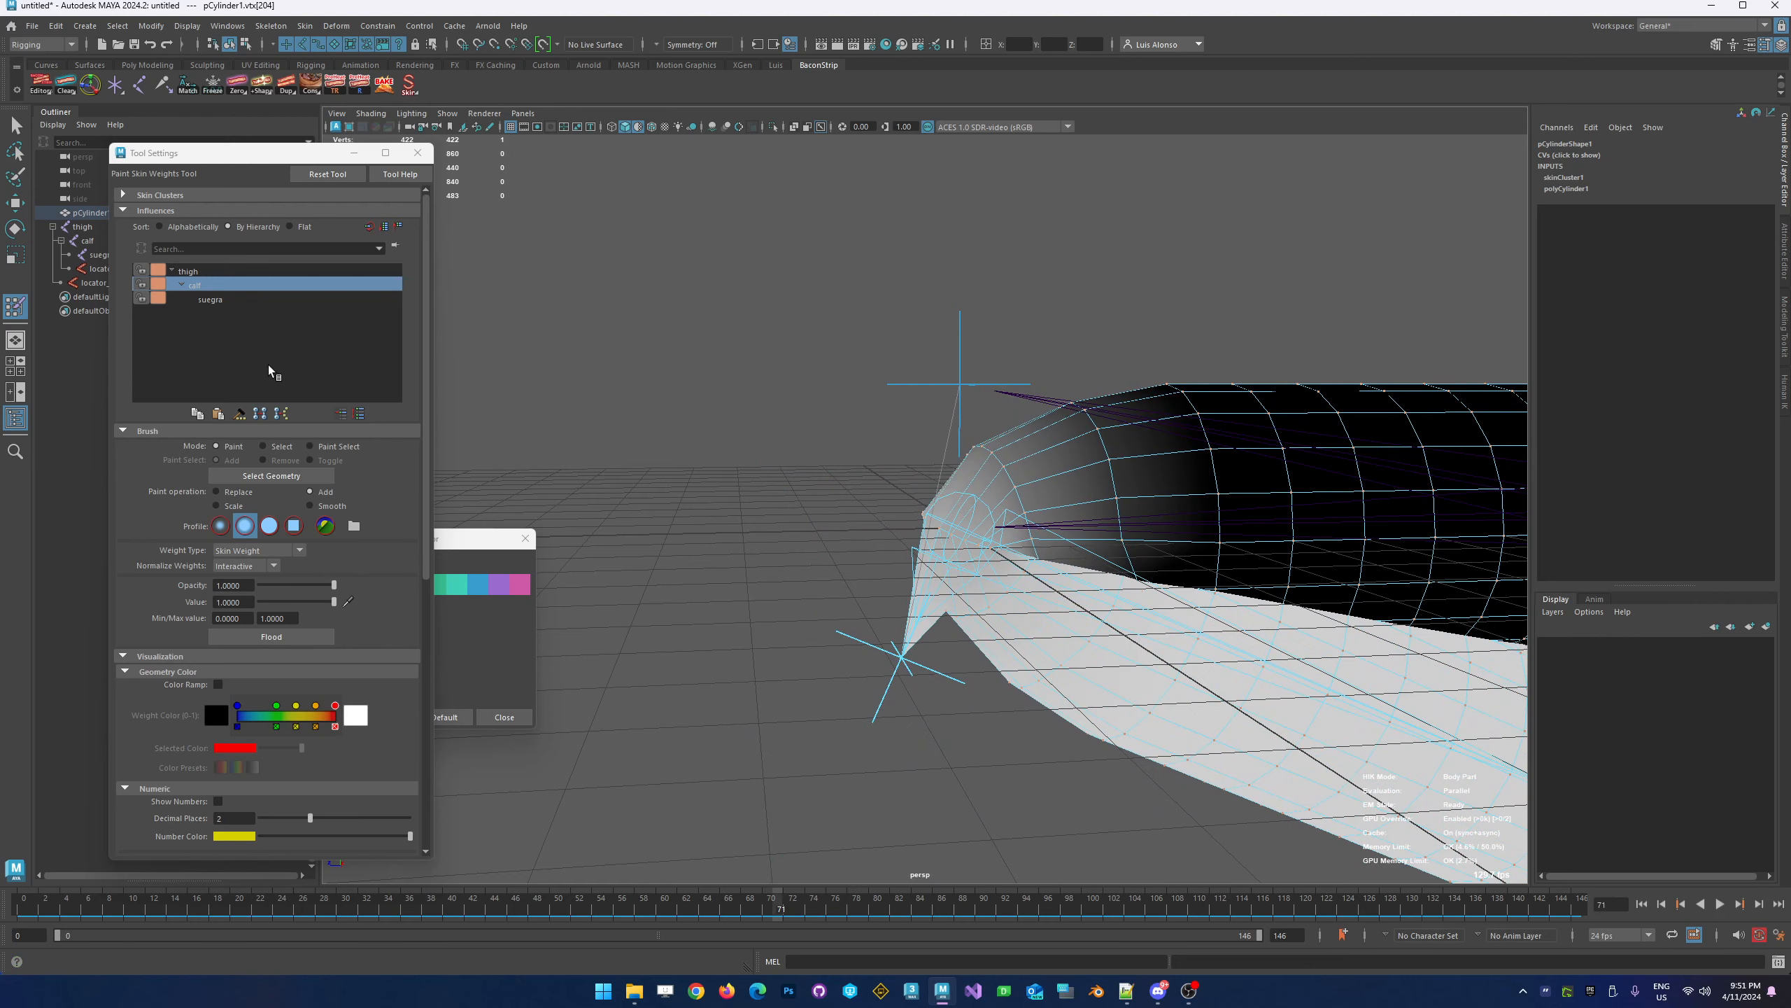
left_click(318, 270)
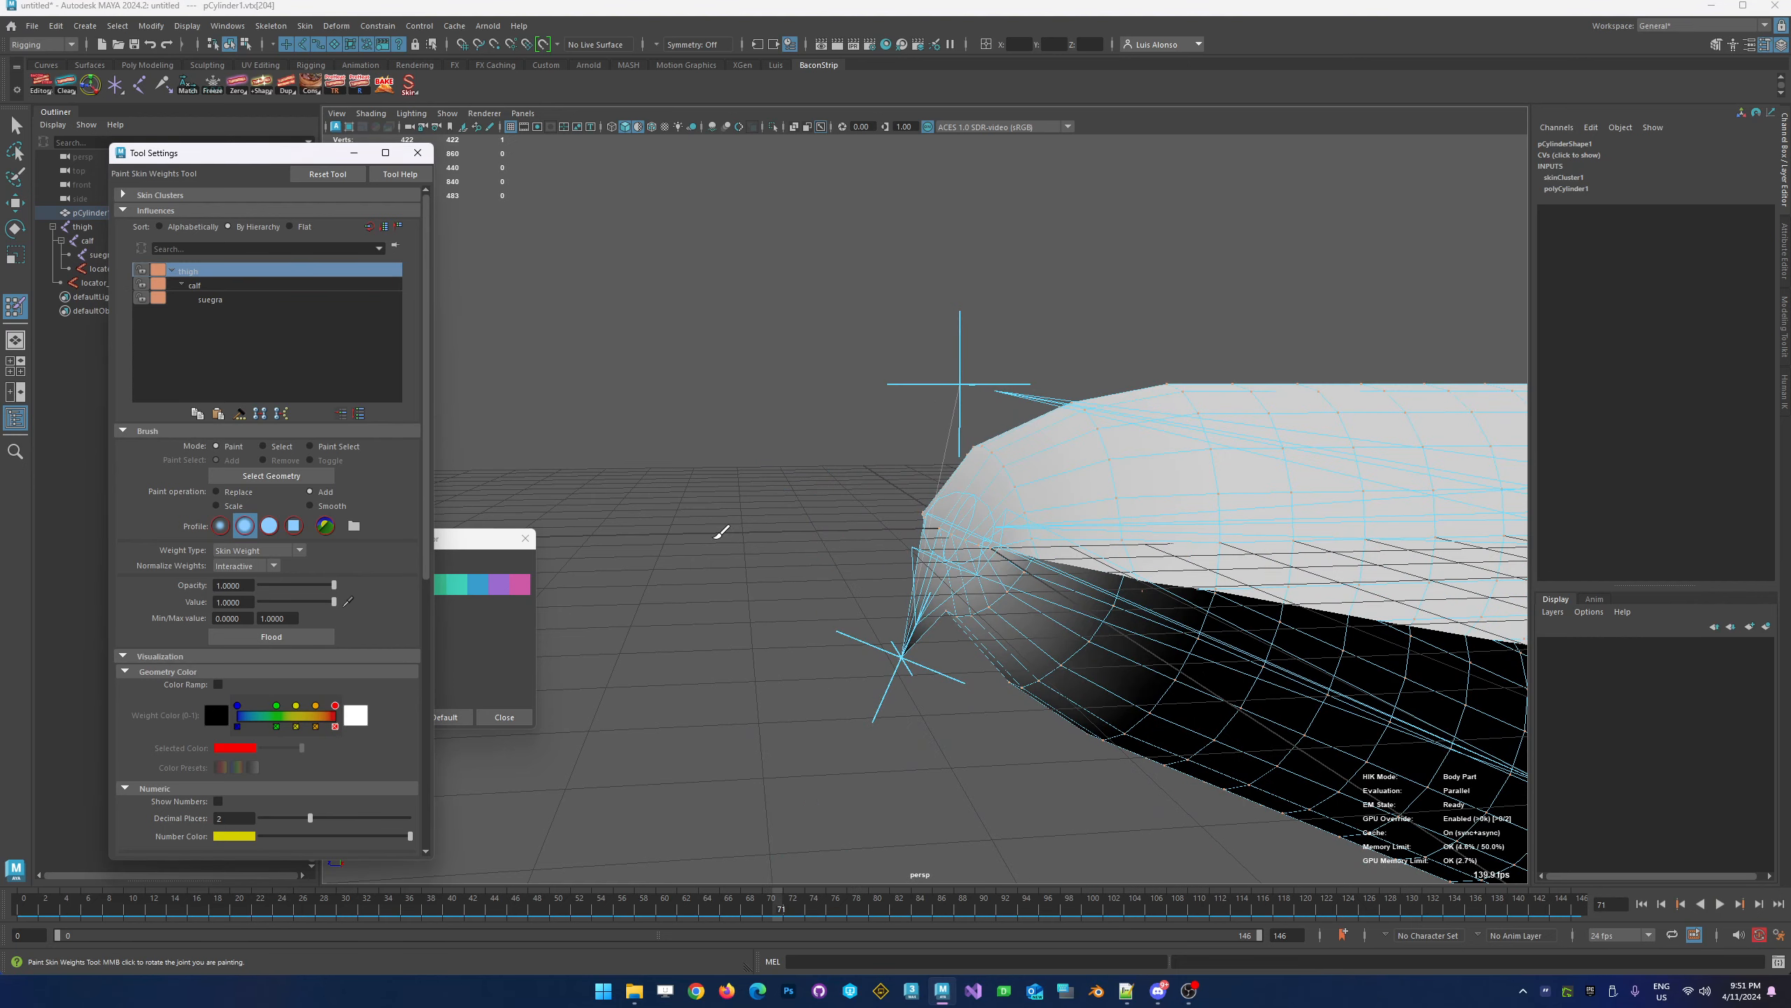
right_click_drag(722, 532, 875, 532, "alt")
left_click_drag(838, 567, 815, 557, "alt")
mouse_move(845, 439)
left_mouse_down("alt")
mouse_move(905, 663)
mouse_move(832, 720)
mouse_move(887, 714)
left_mouse_up("alt")
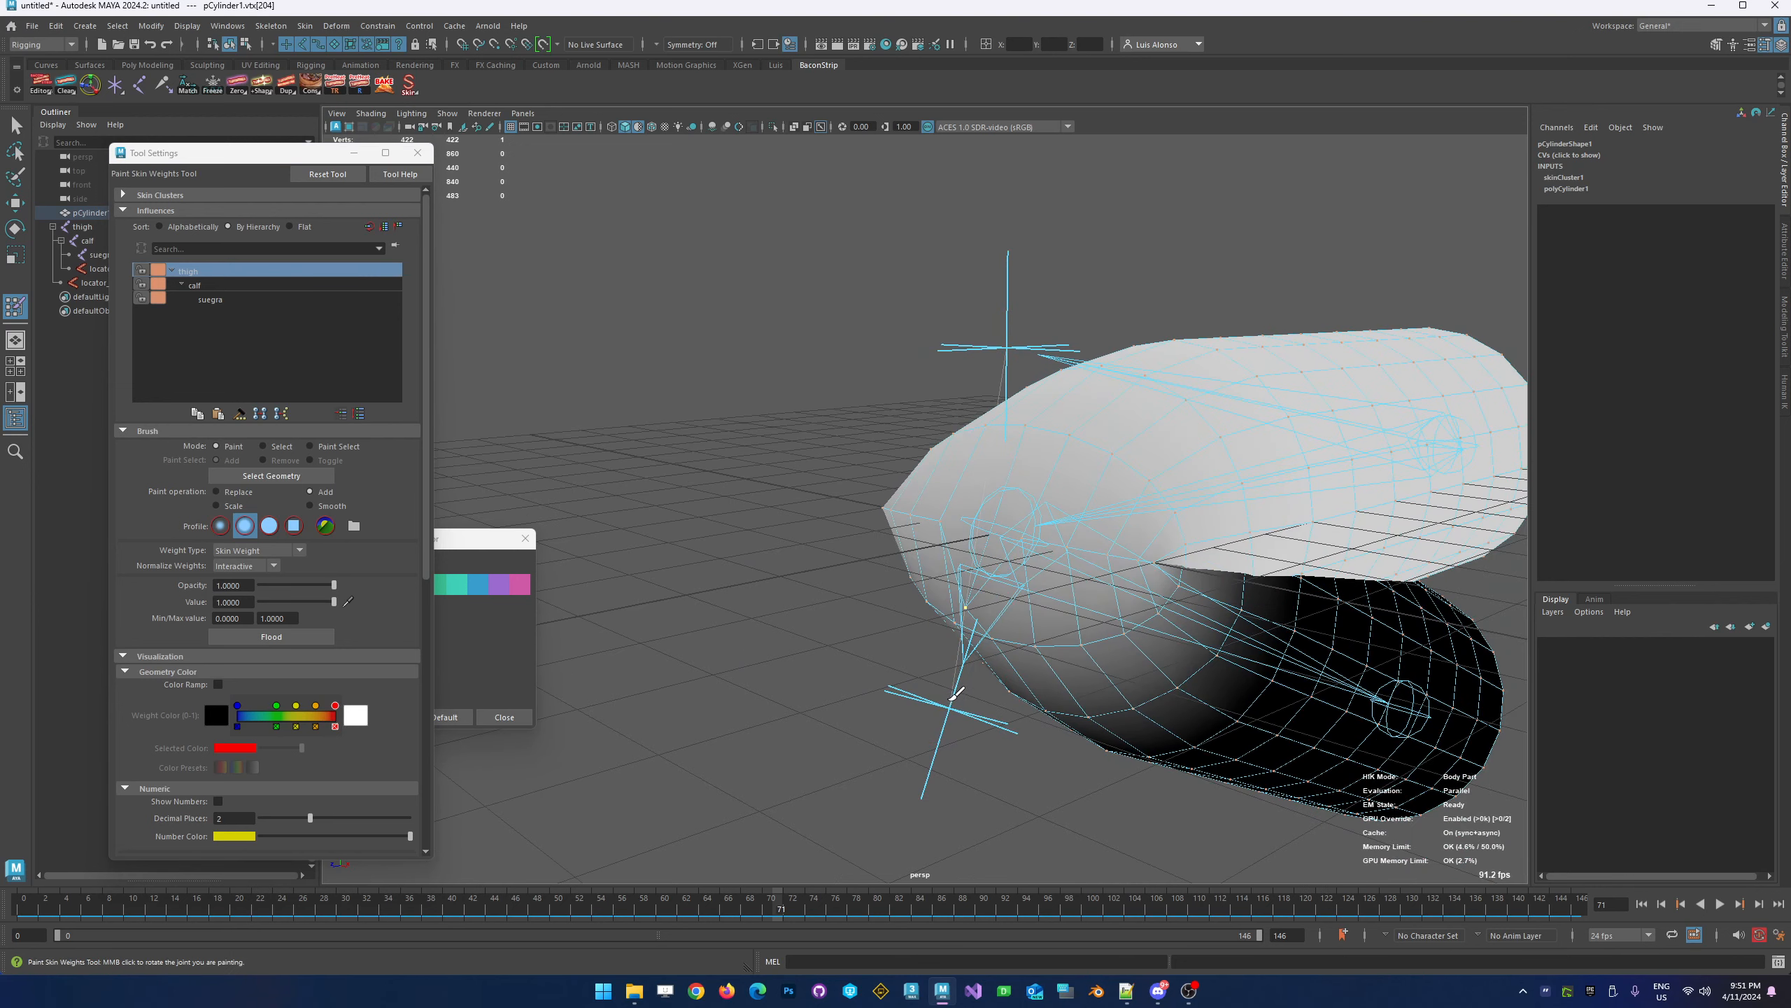
left_click_drag(925, 632, 823, 596, "alt")
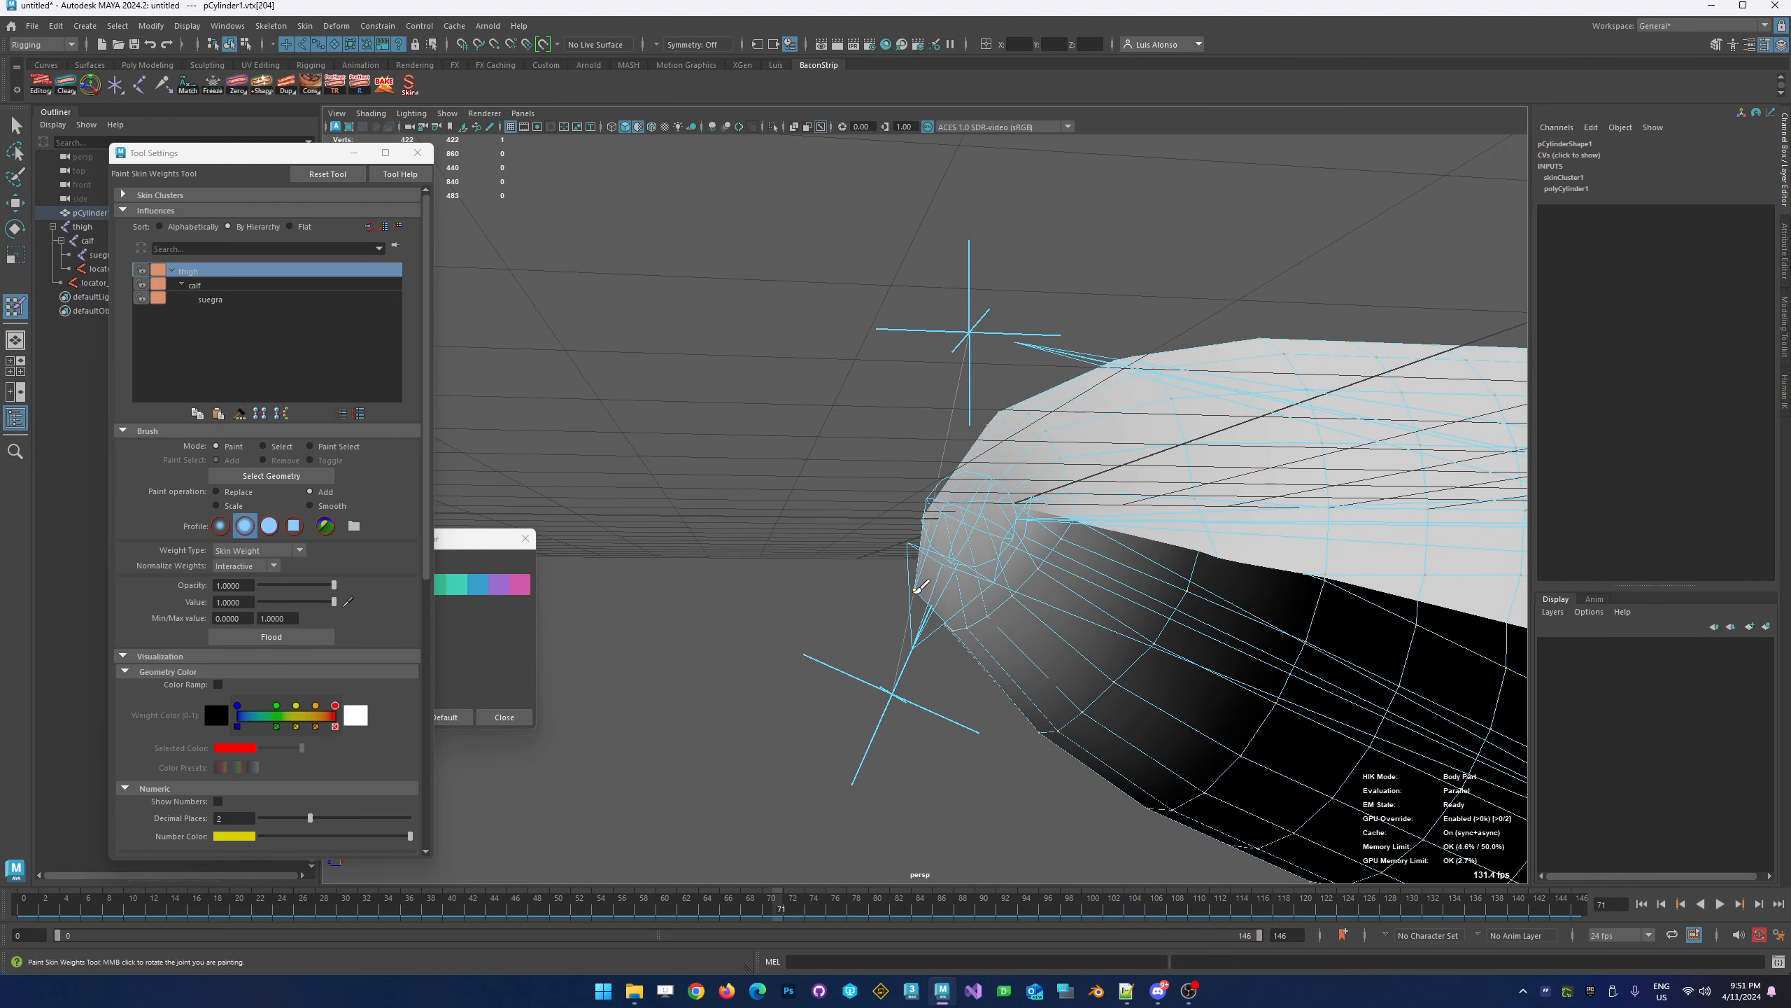
Add full thigh weight to the selected vertex so it sits on the thigh locator
left_click(952, 422)
left_click(969, 396)
left_click_drag(879, 486, 868, 484, "alt")
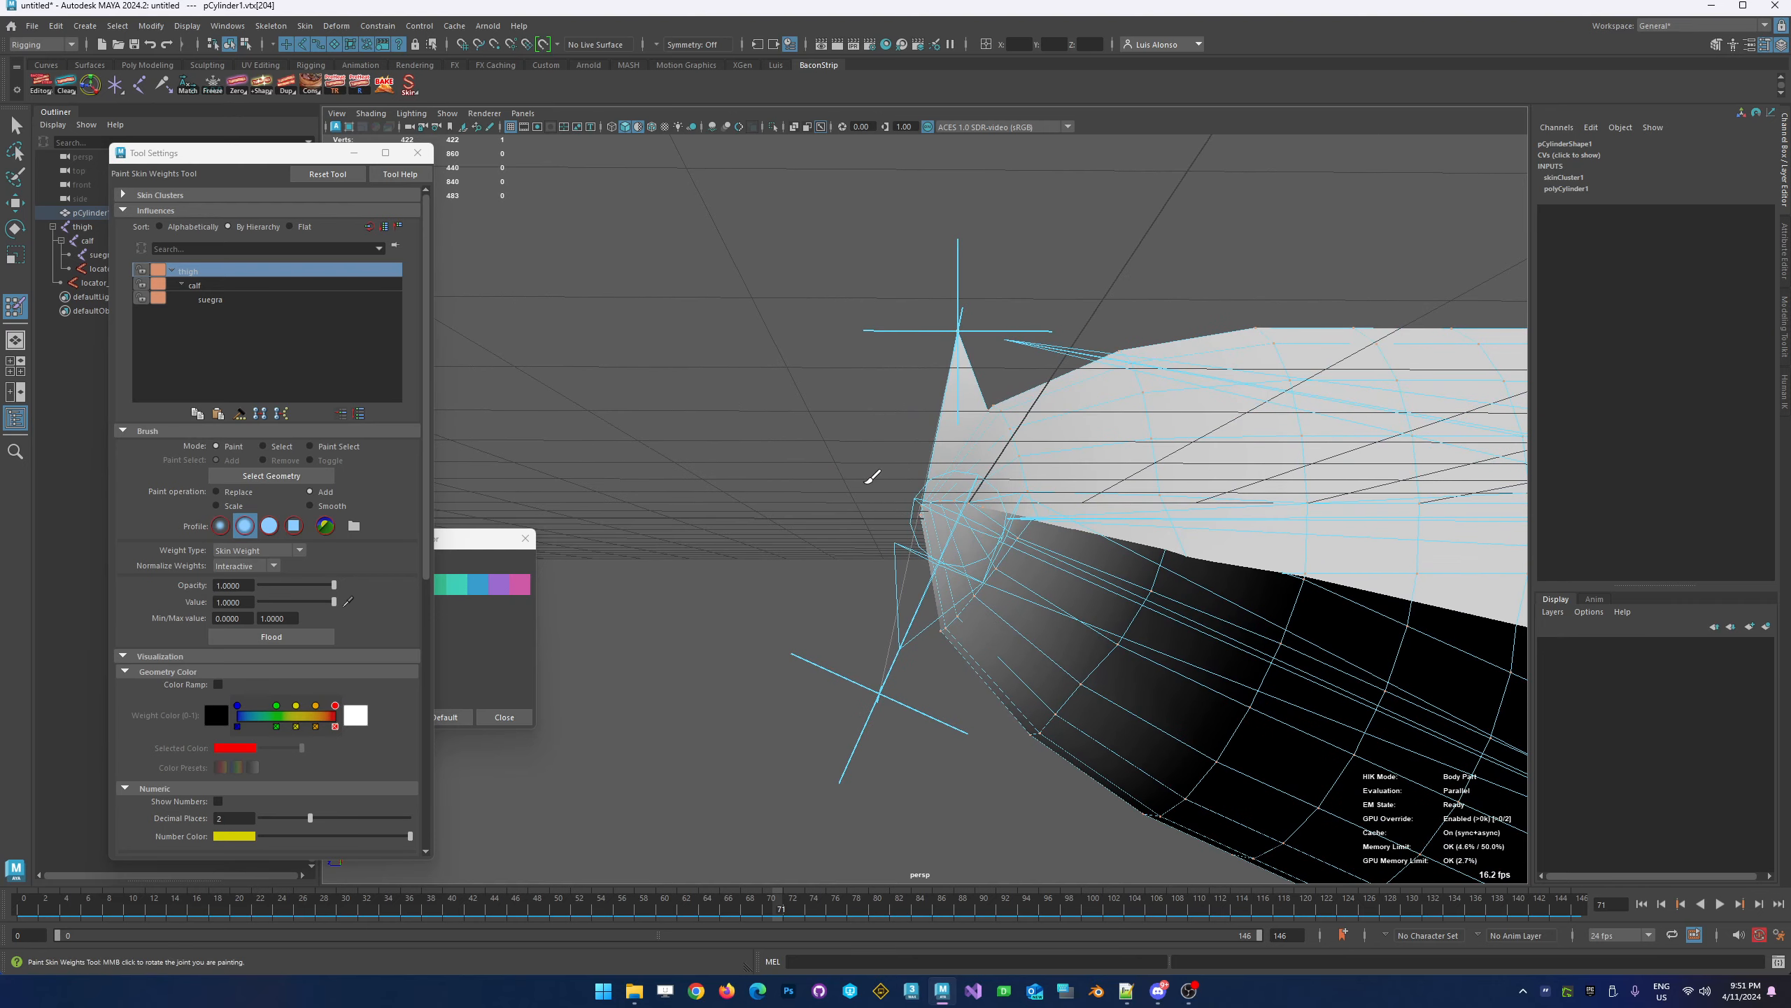
Flood the selected vertex with calf weight using the Add operation at a value of 0.5
left_click(212, 285)
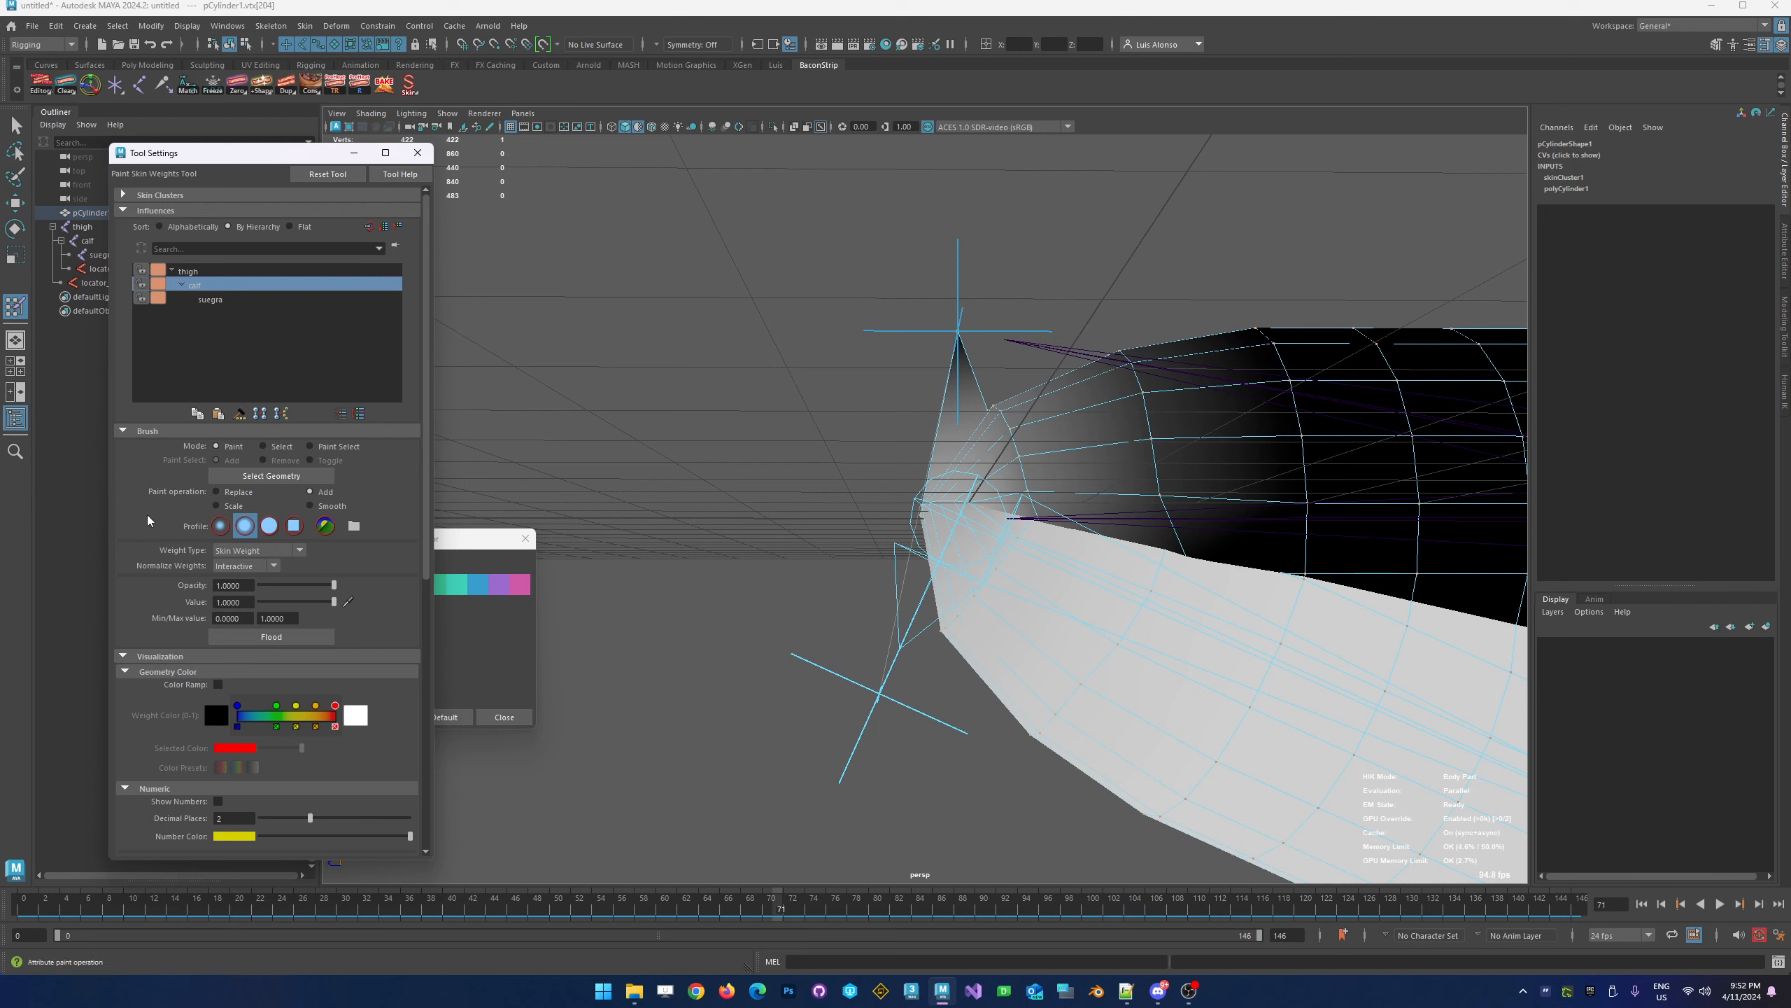
left_click(233, 601)
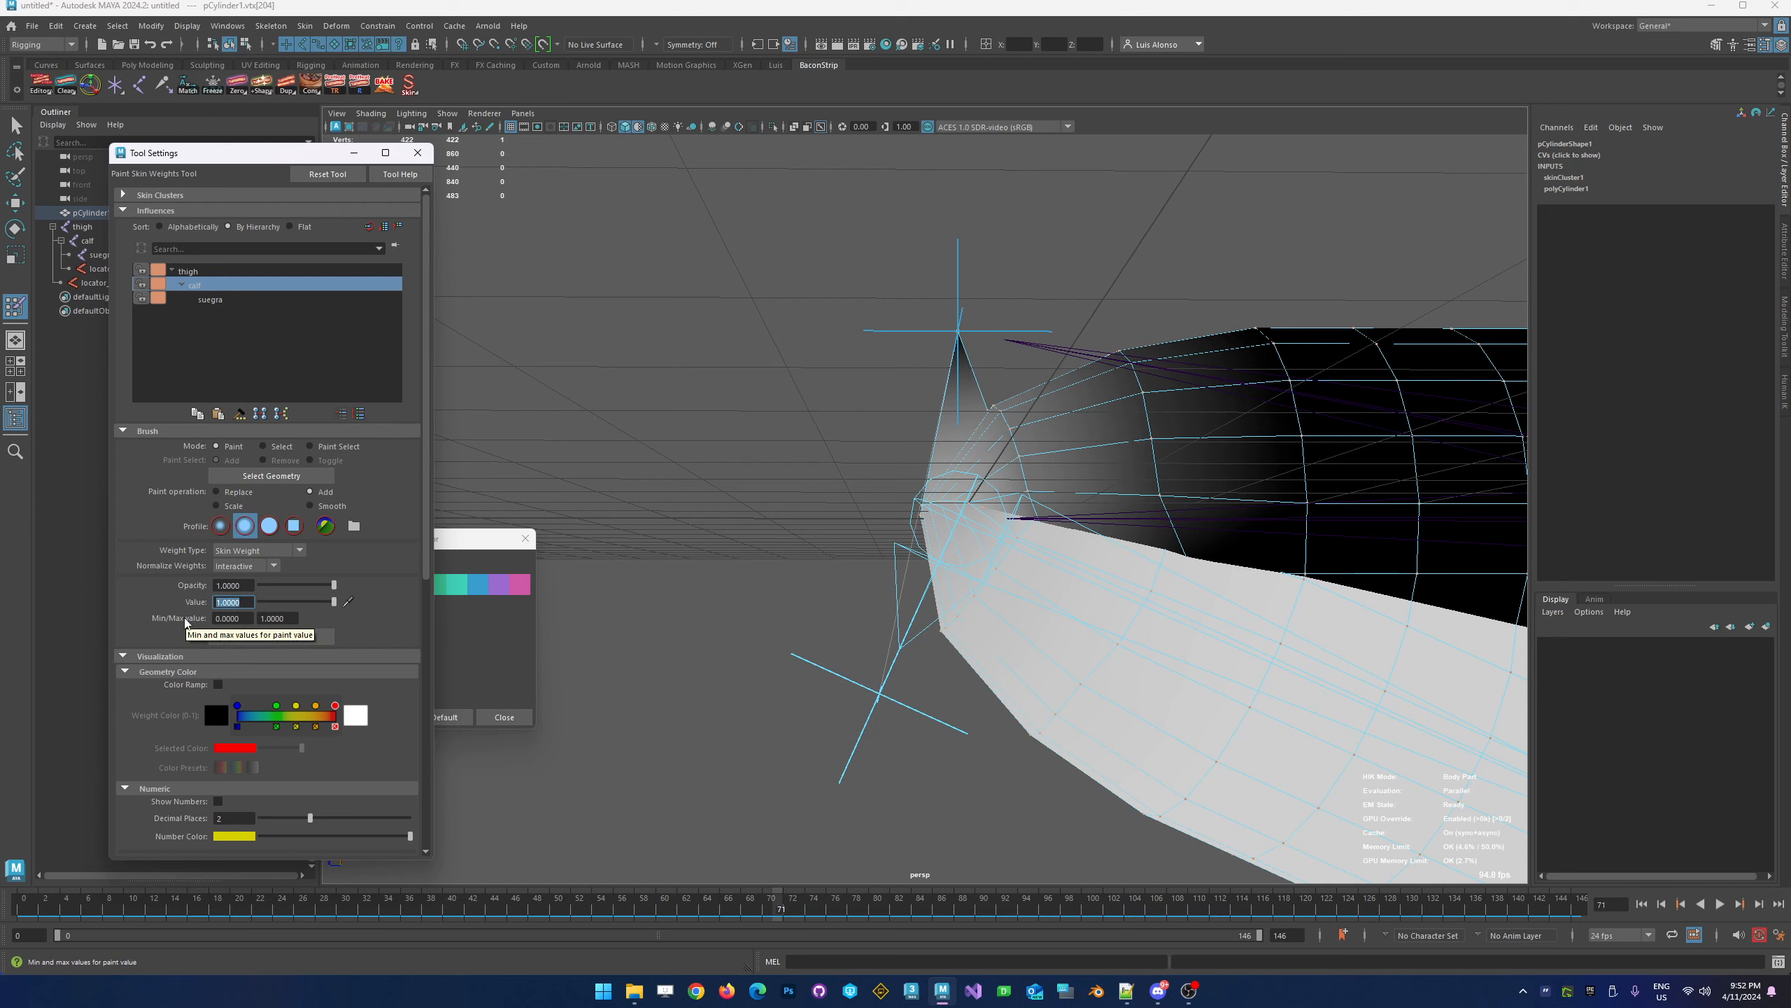
type(".5")
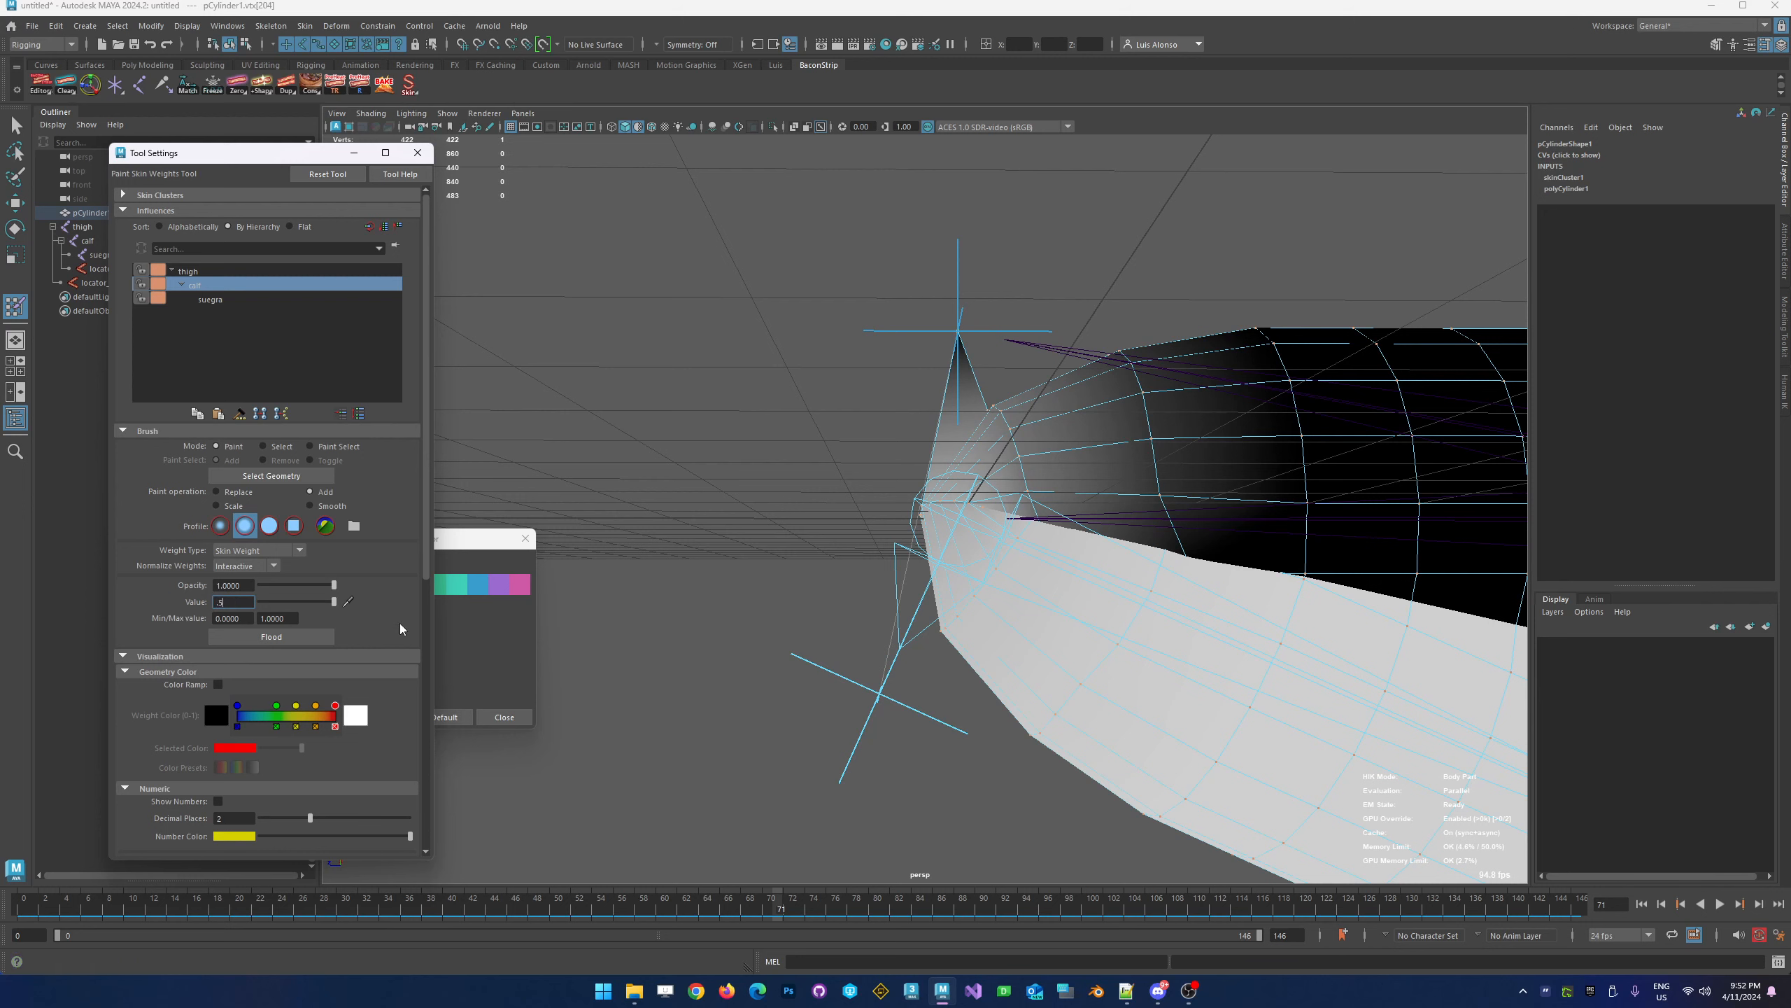
left_click(305, 636)
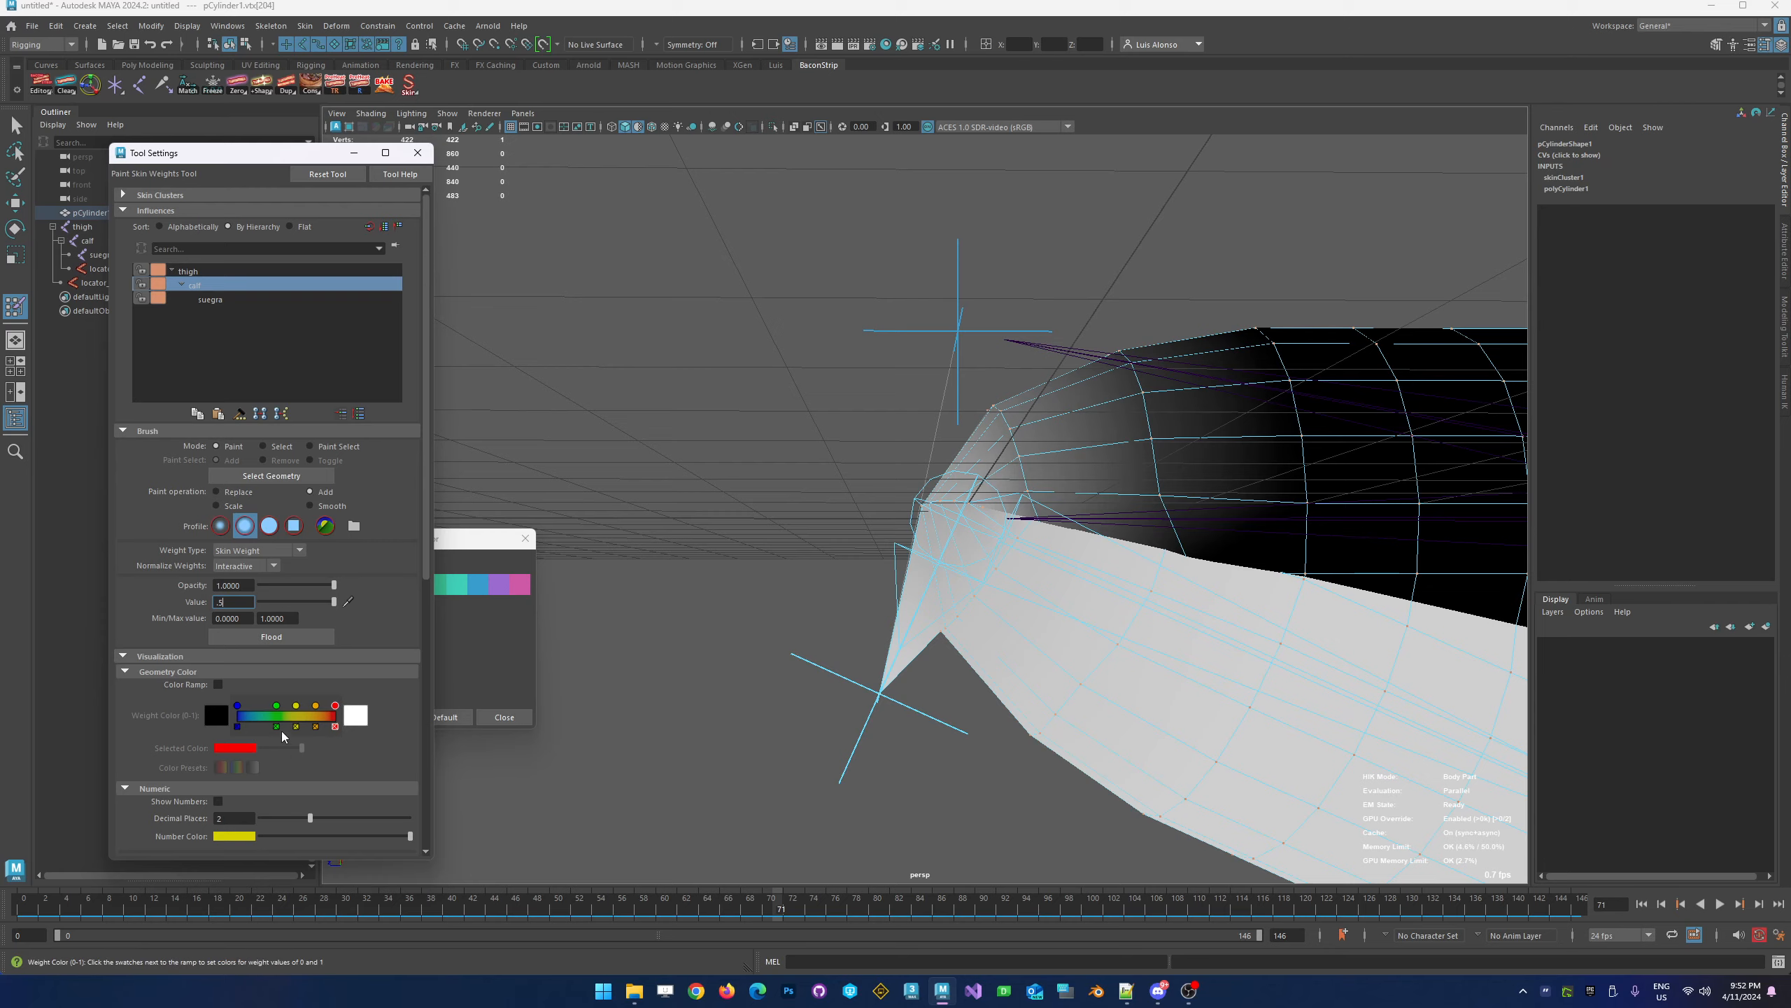
Display the thigh influence and examine the selected vertex's position along the line between the two locators
left_click(210, 270)
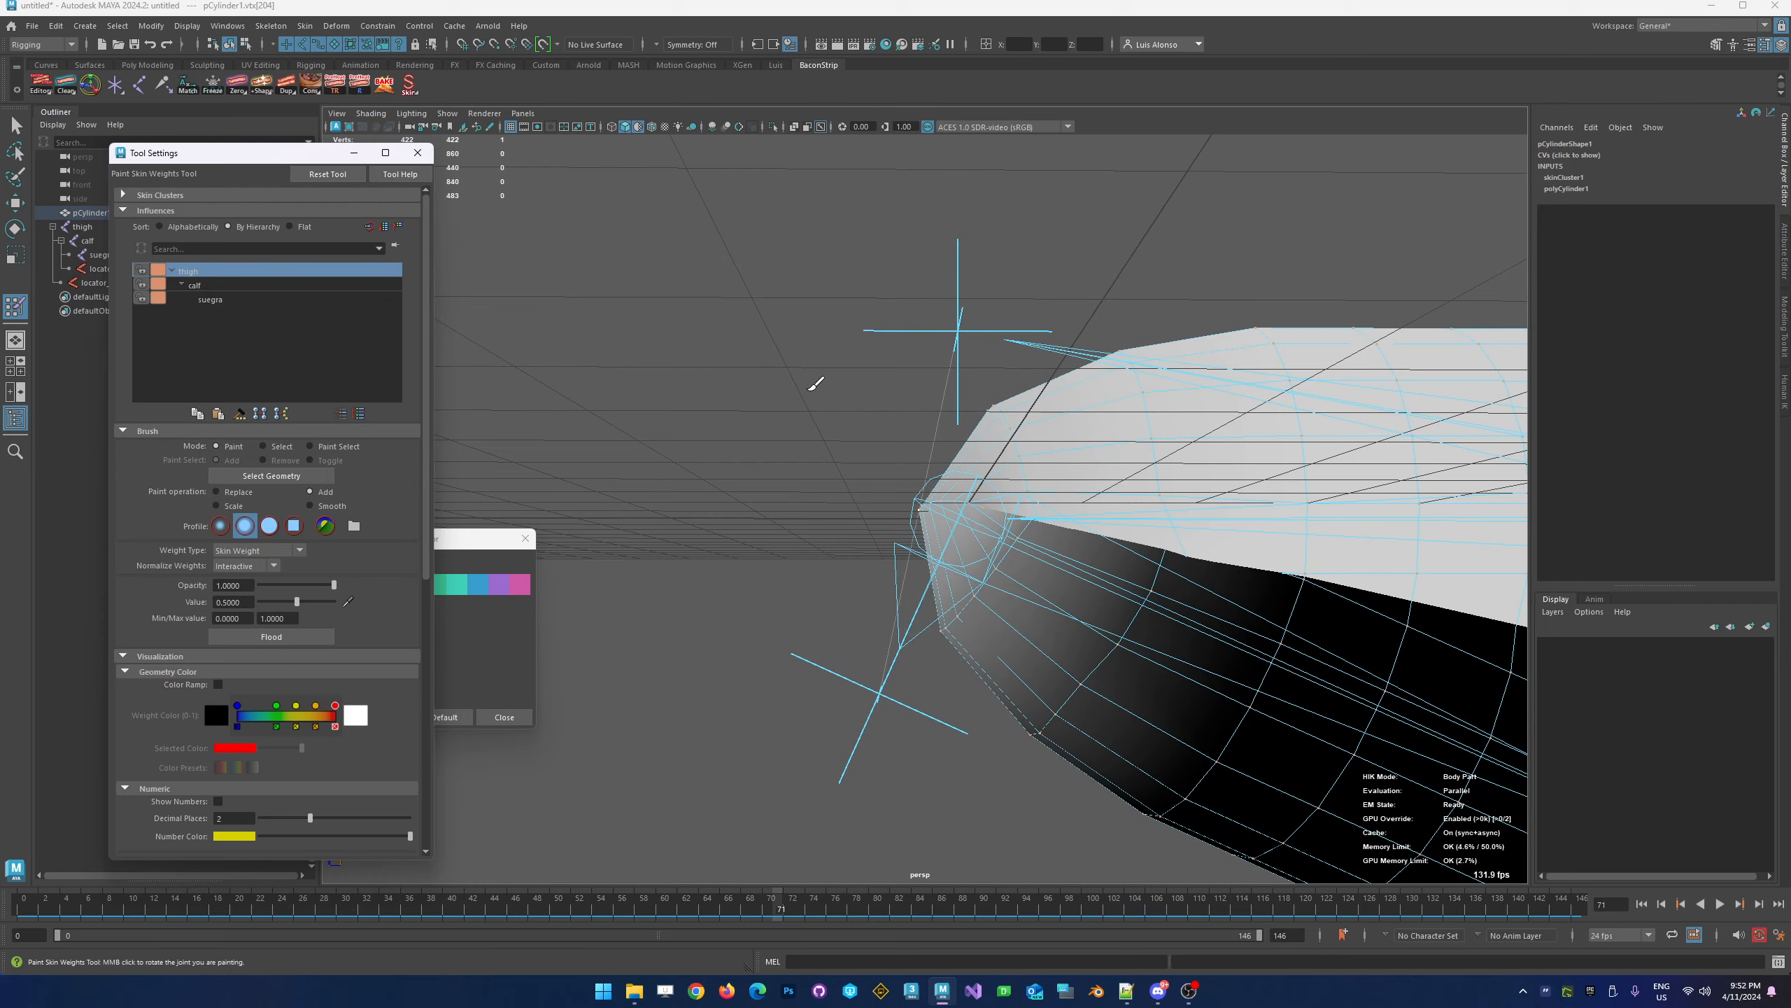
mouse_move(816, 384)
left_mouse_down("alt")
mouse_move(879, 400)
mouse_move(902, 383)
mouse_move(847, 400)
mouse_move(848, 429)
left_mouse_up("alt")
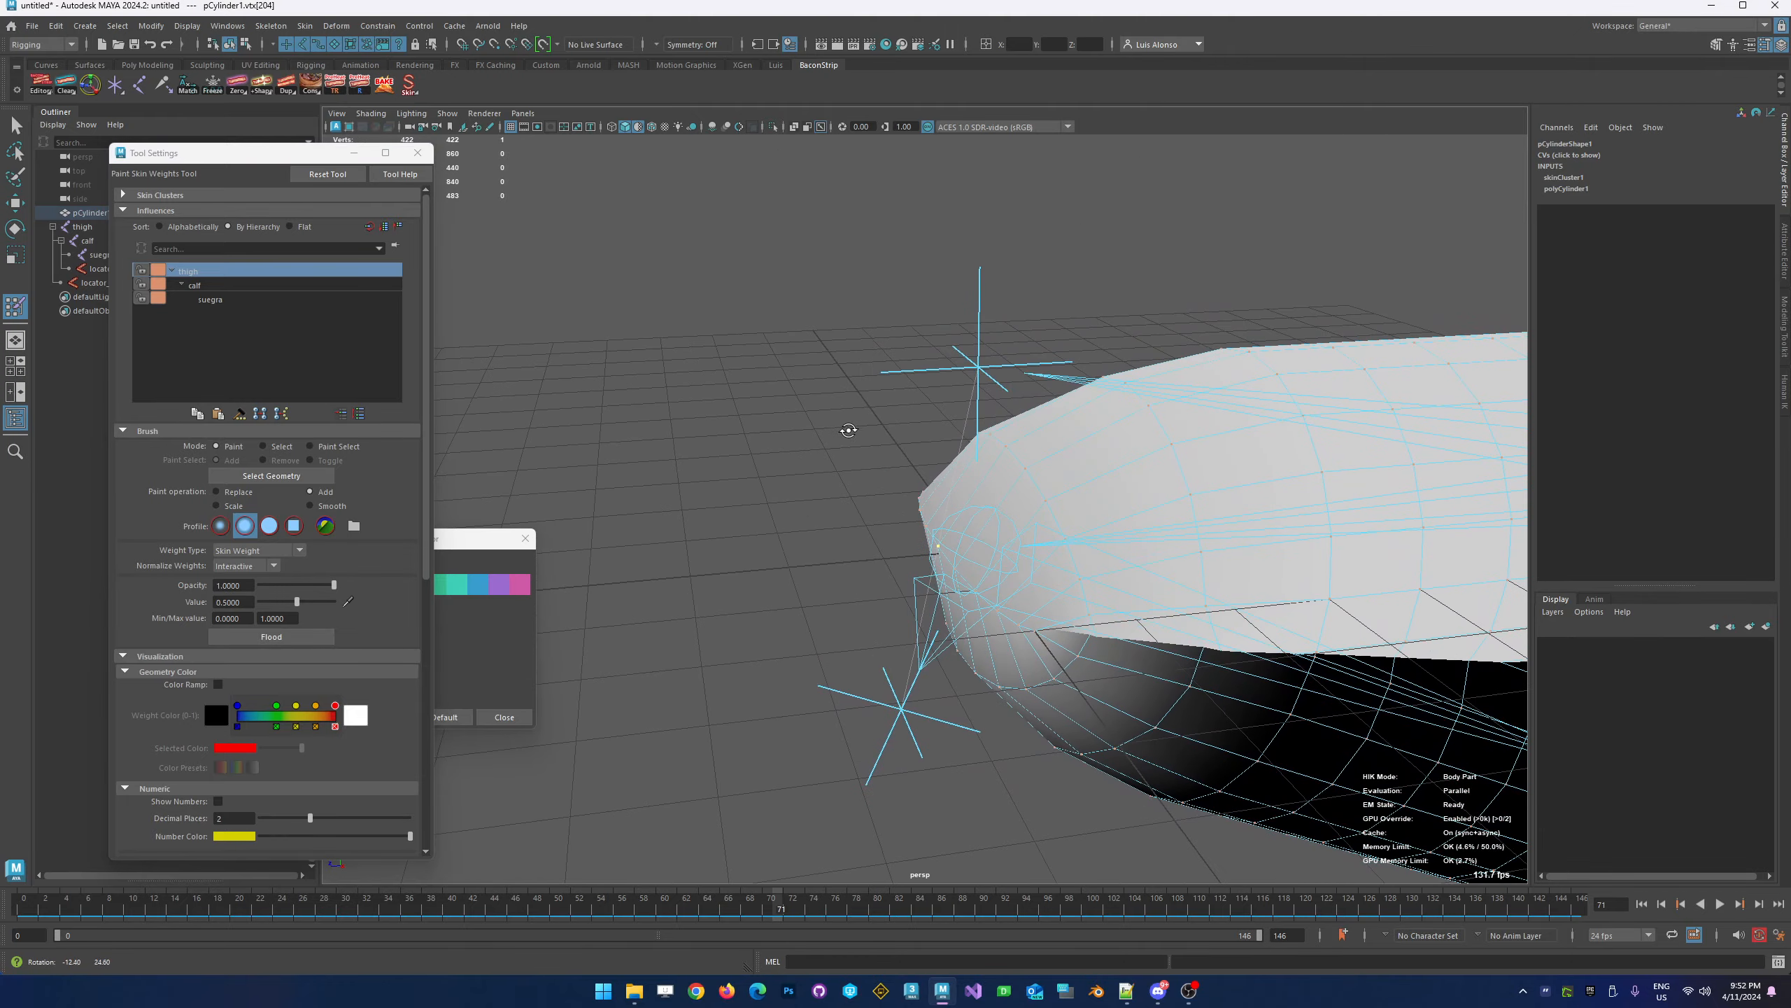
mouse_move(1018, 671)
left_mouse_down("alt")
mouse_move(790, 593)
mouse_move(916, 525)
left_mouse_up("alt")
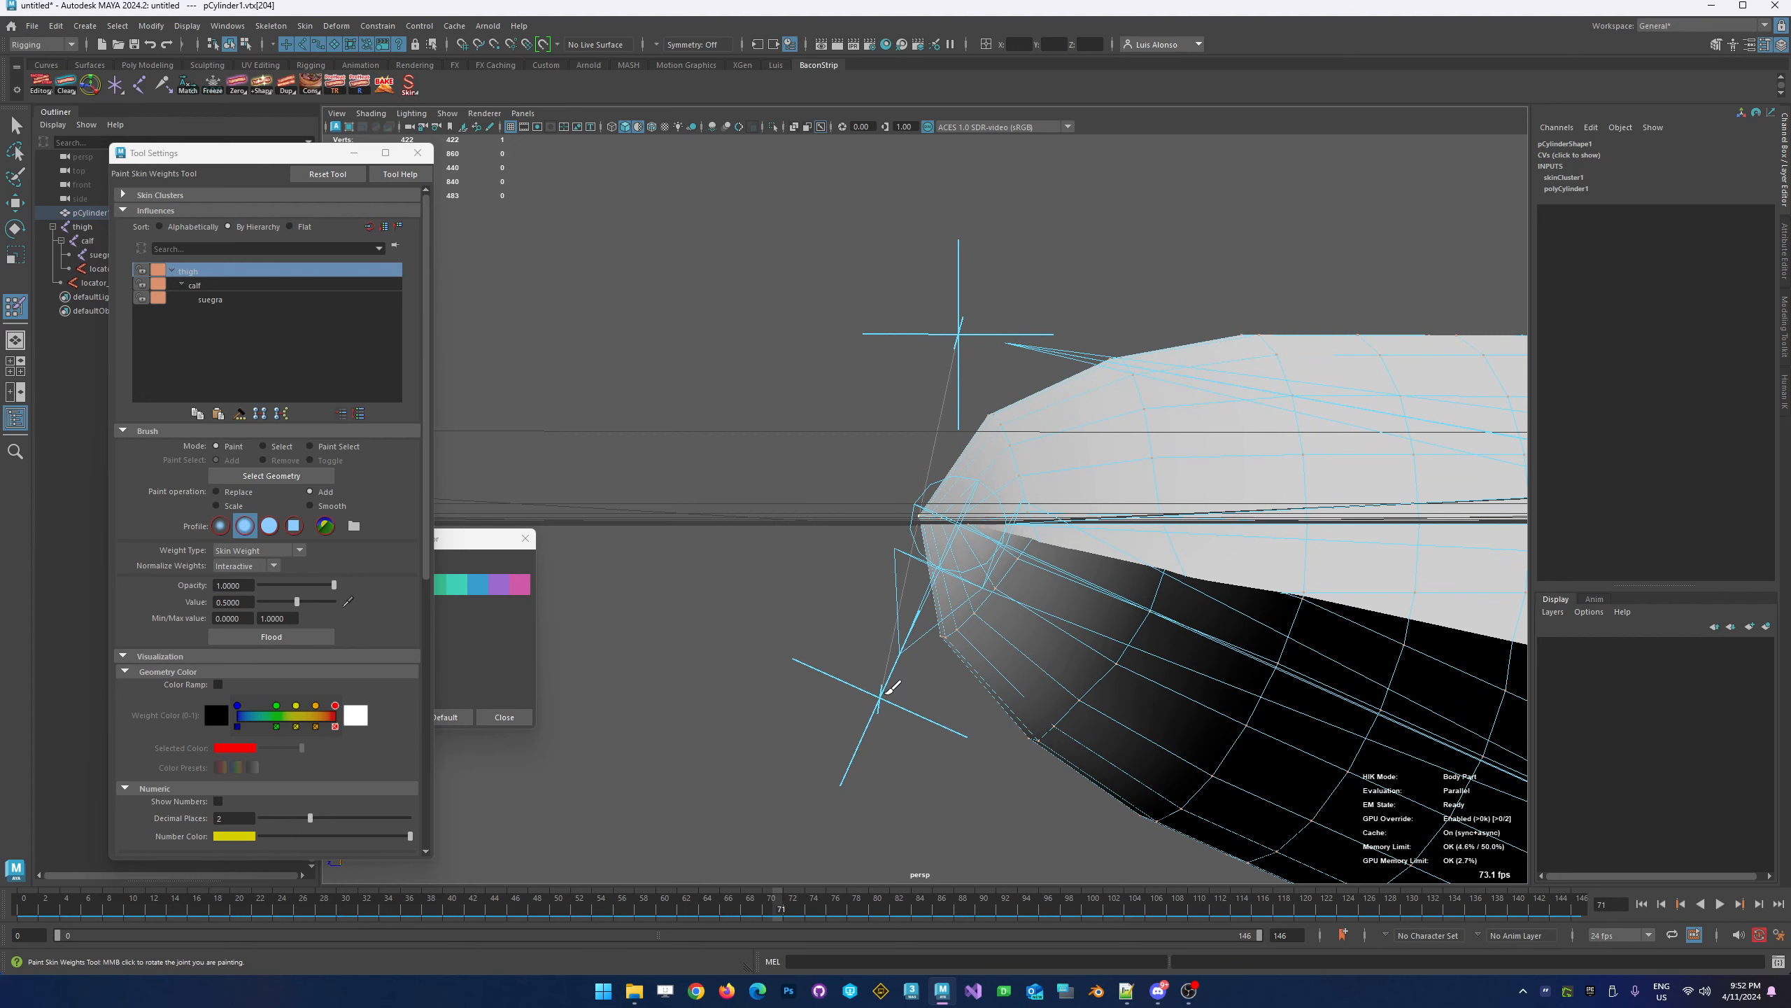
mouse_move(973, 325)
left_mouse_down("alt")
mouse_move(812, 384)
mouse_move(811, 420)
mouse_move(1047, 400)
mouse_move(784, 428)
left_mouse_up("alt")
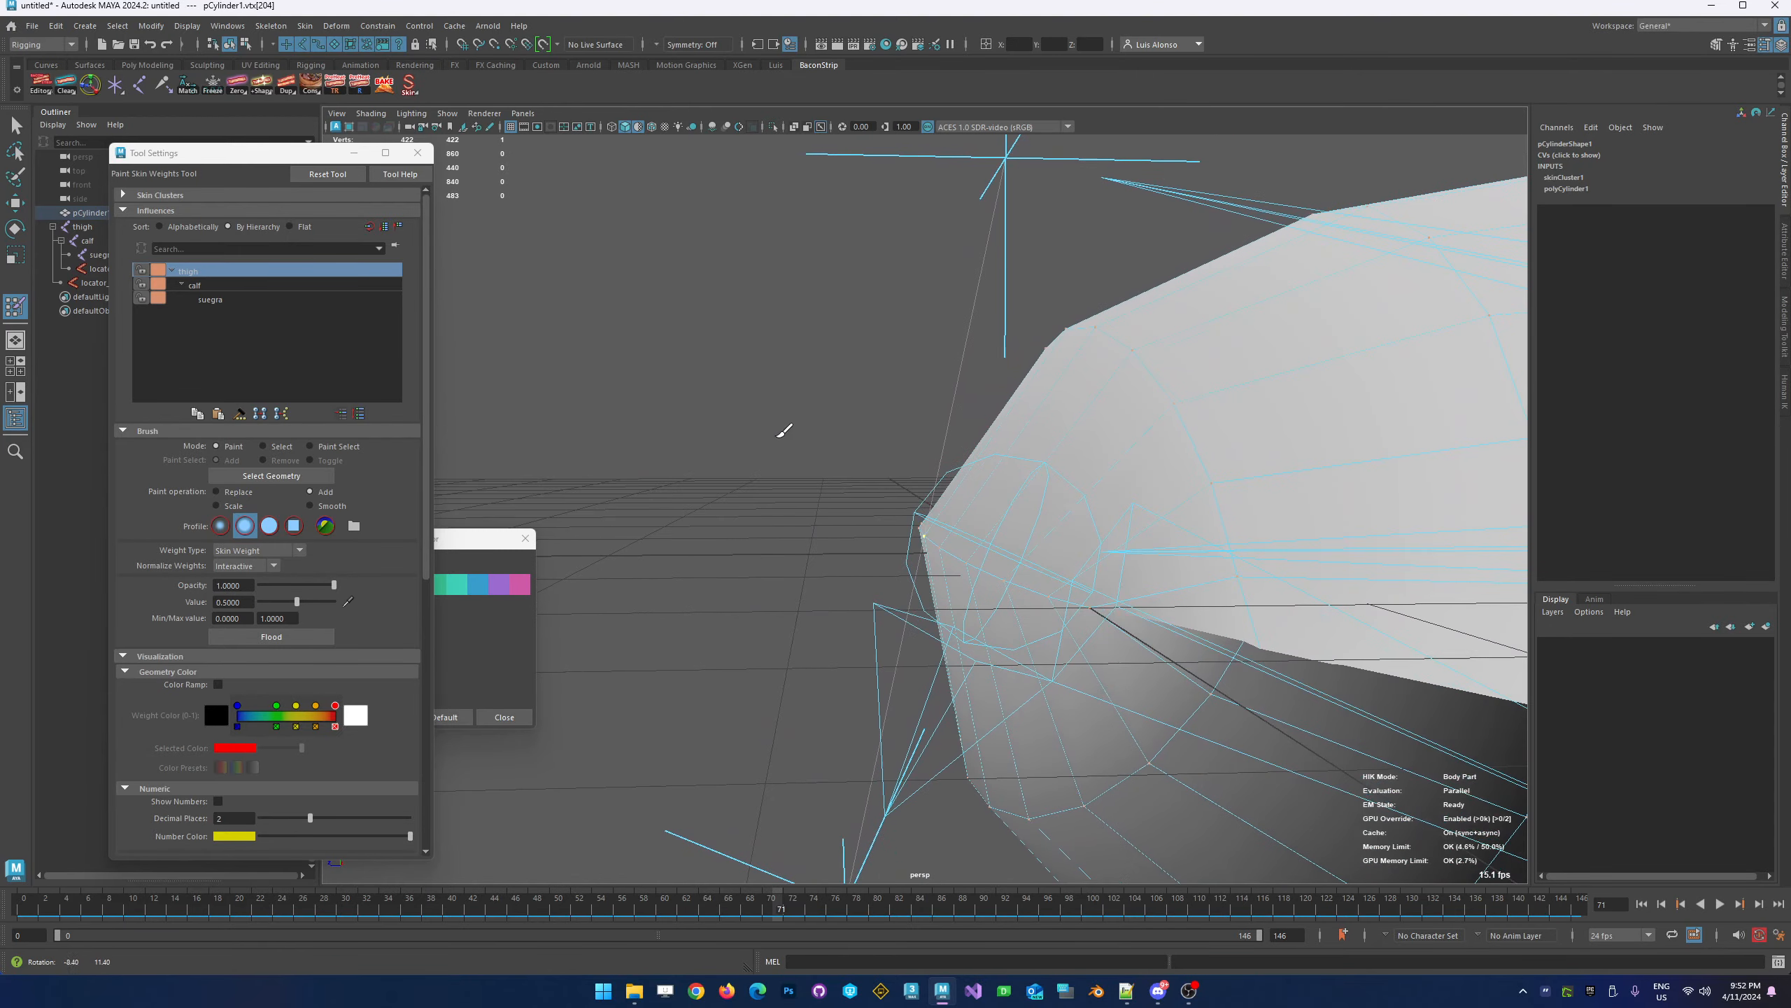
middle_click_drag(876, 376, 591, 385, "alt")
right_click_drag(780, 346, 544, 380, "alt")
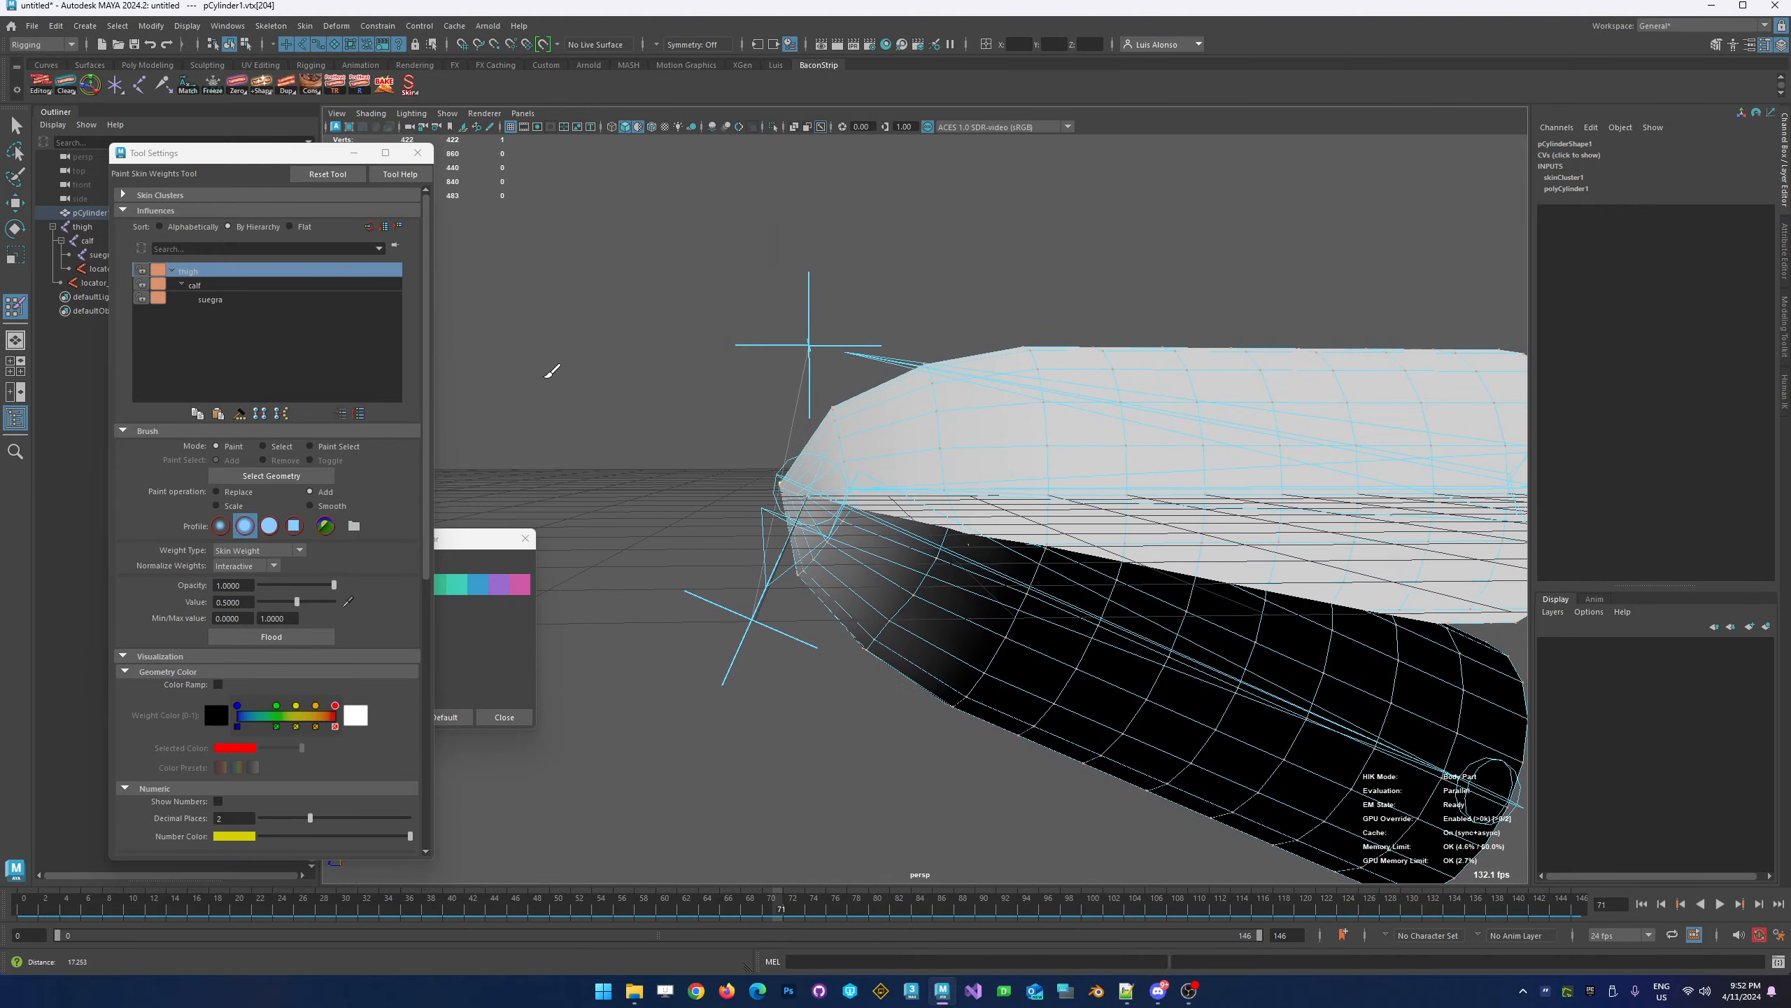
mouse_move(1003, 394)
right_mouse_down("alt")
mouse_move(766, 383)
mouse_move(724, 414)
mouse_move(948, 393)
right_mouse_up("alt")
left_click_drag(733, 394, 681, 436, "alt")
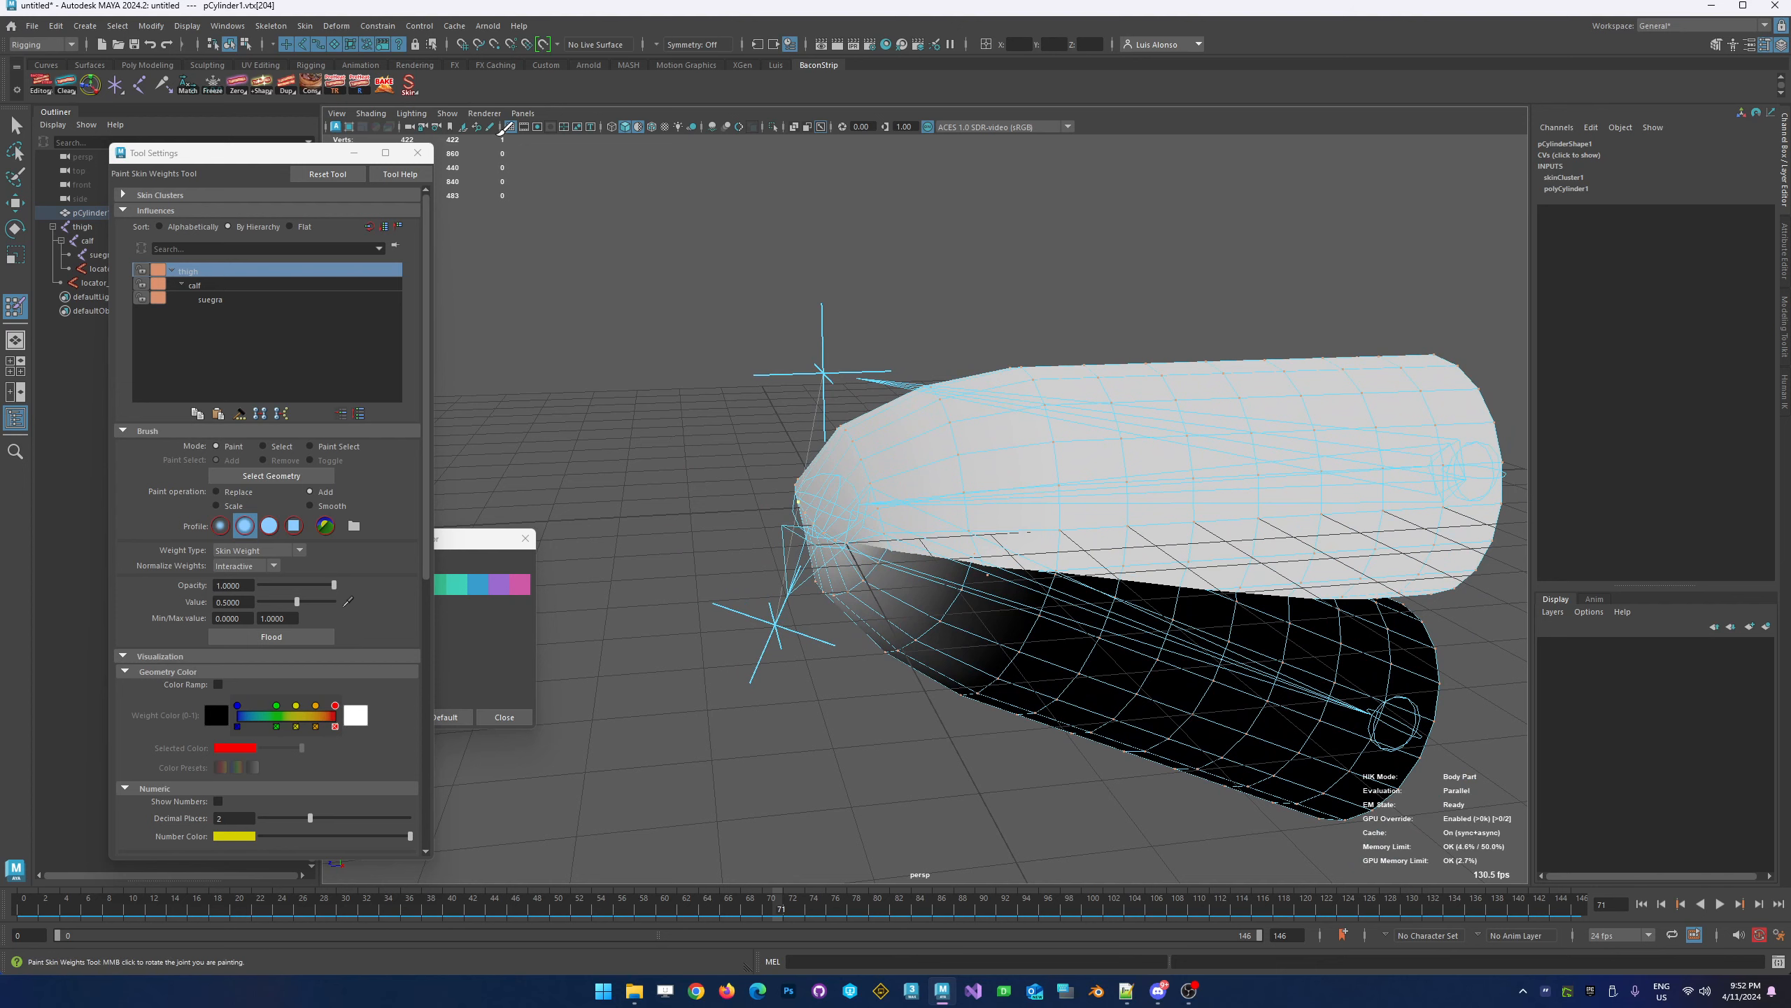
Hide the viewport grid and frame the bend together with both locators
left_click(508, 127)
right_click_drag(671, 388, 870, 375, "alt")
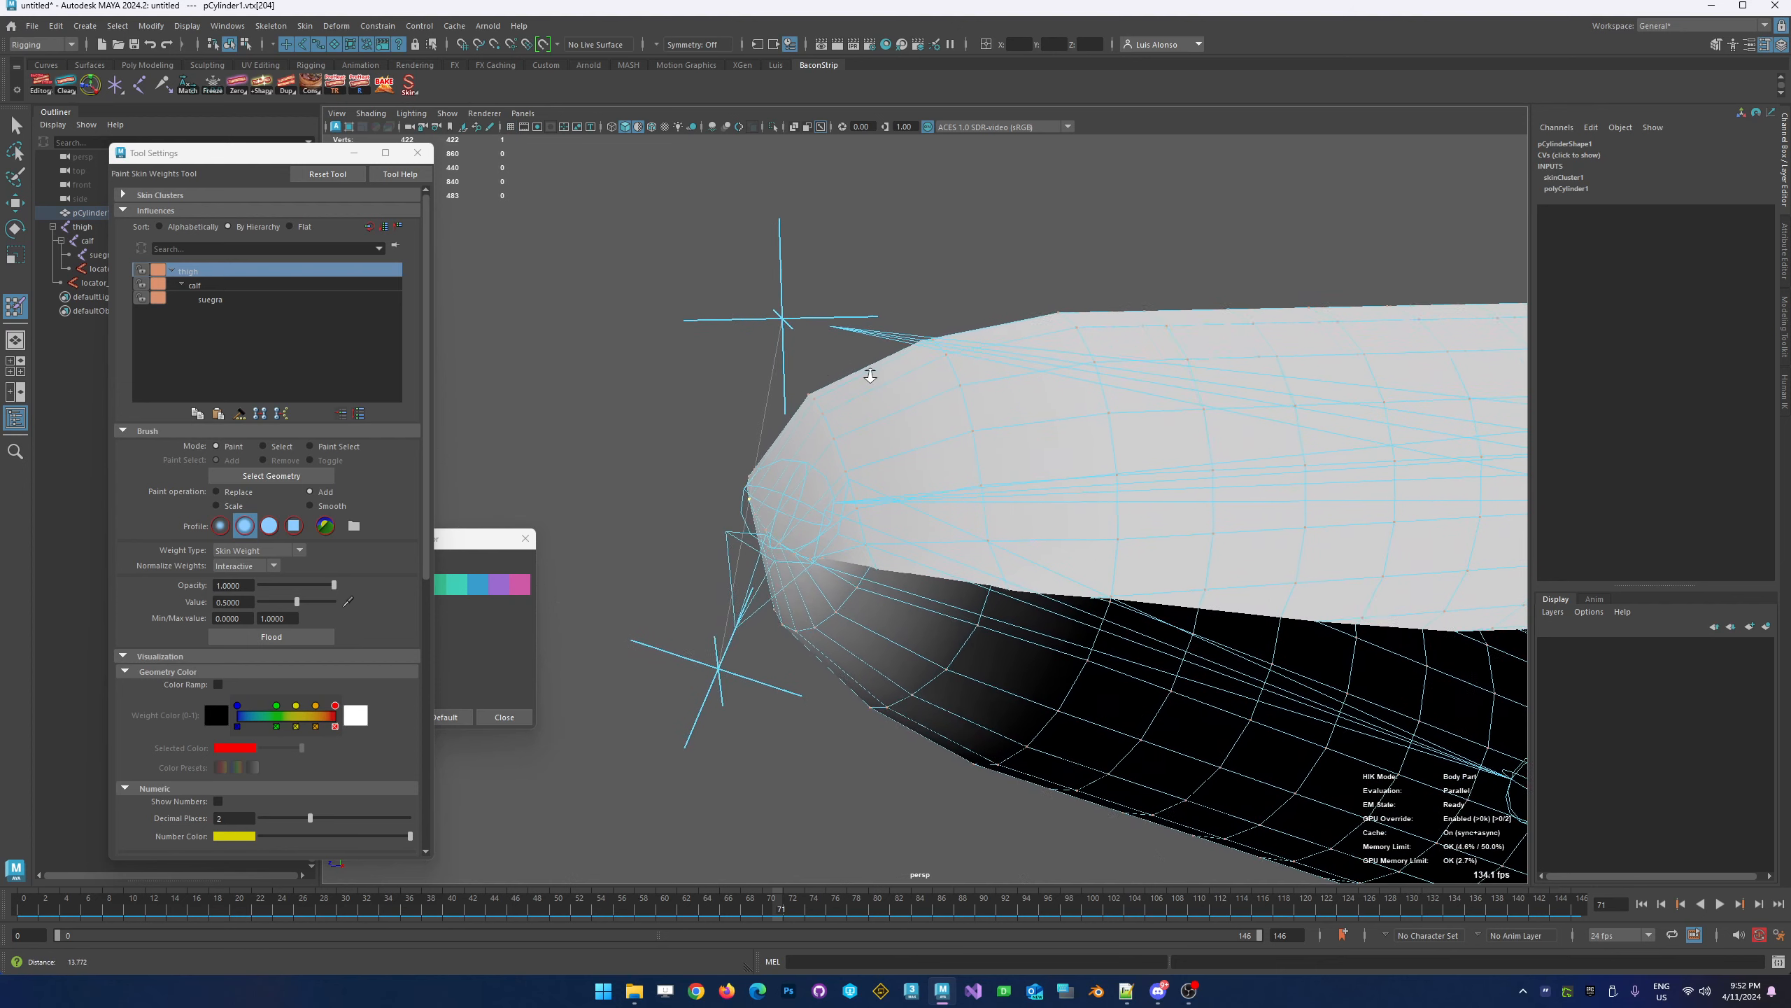
left_click_drag(613, 437, 707, 393, "alt")
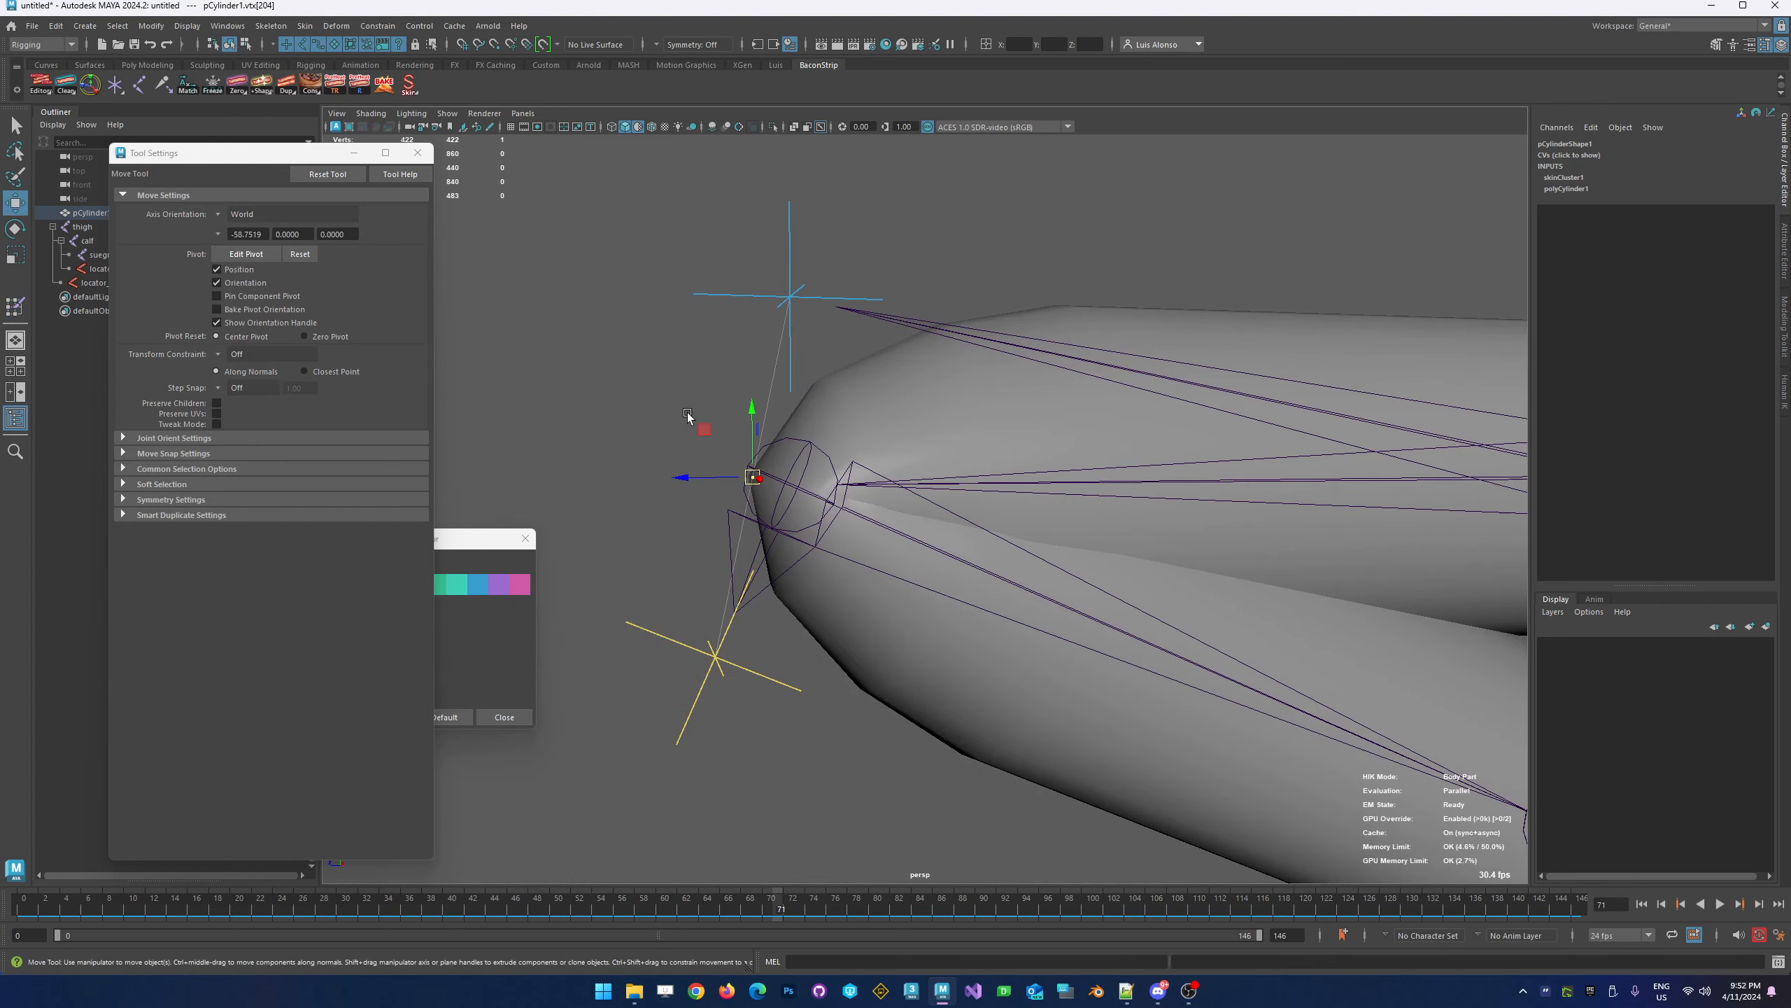
Recolor the line connecting the two locators red by setting its Wire Color 1 and 2 to 0, and adjust its wire intensity
key("w")
left_click(791, 396)
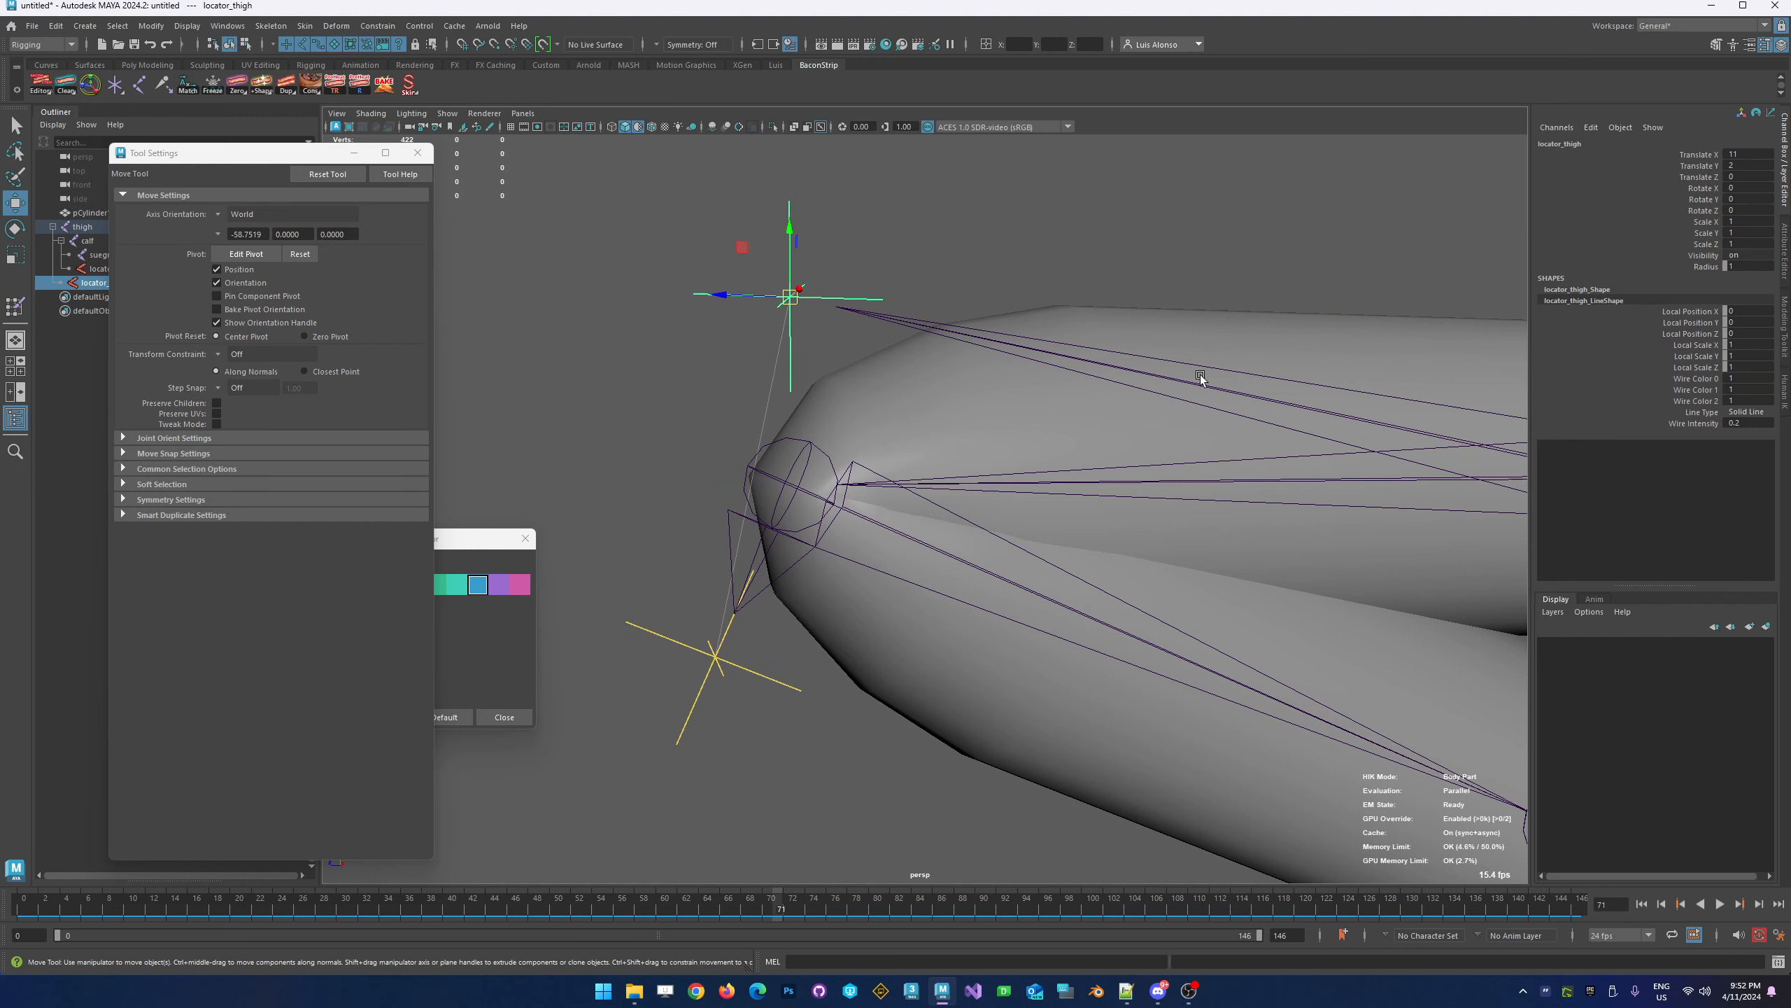
left_click(1748, 379)
left_click(1748, 391)
left_click(1744, 401)
type("0")
key("Return")
left_click(1743, 379)
left_click(1743, 423)
left_click(744, 394)
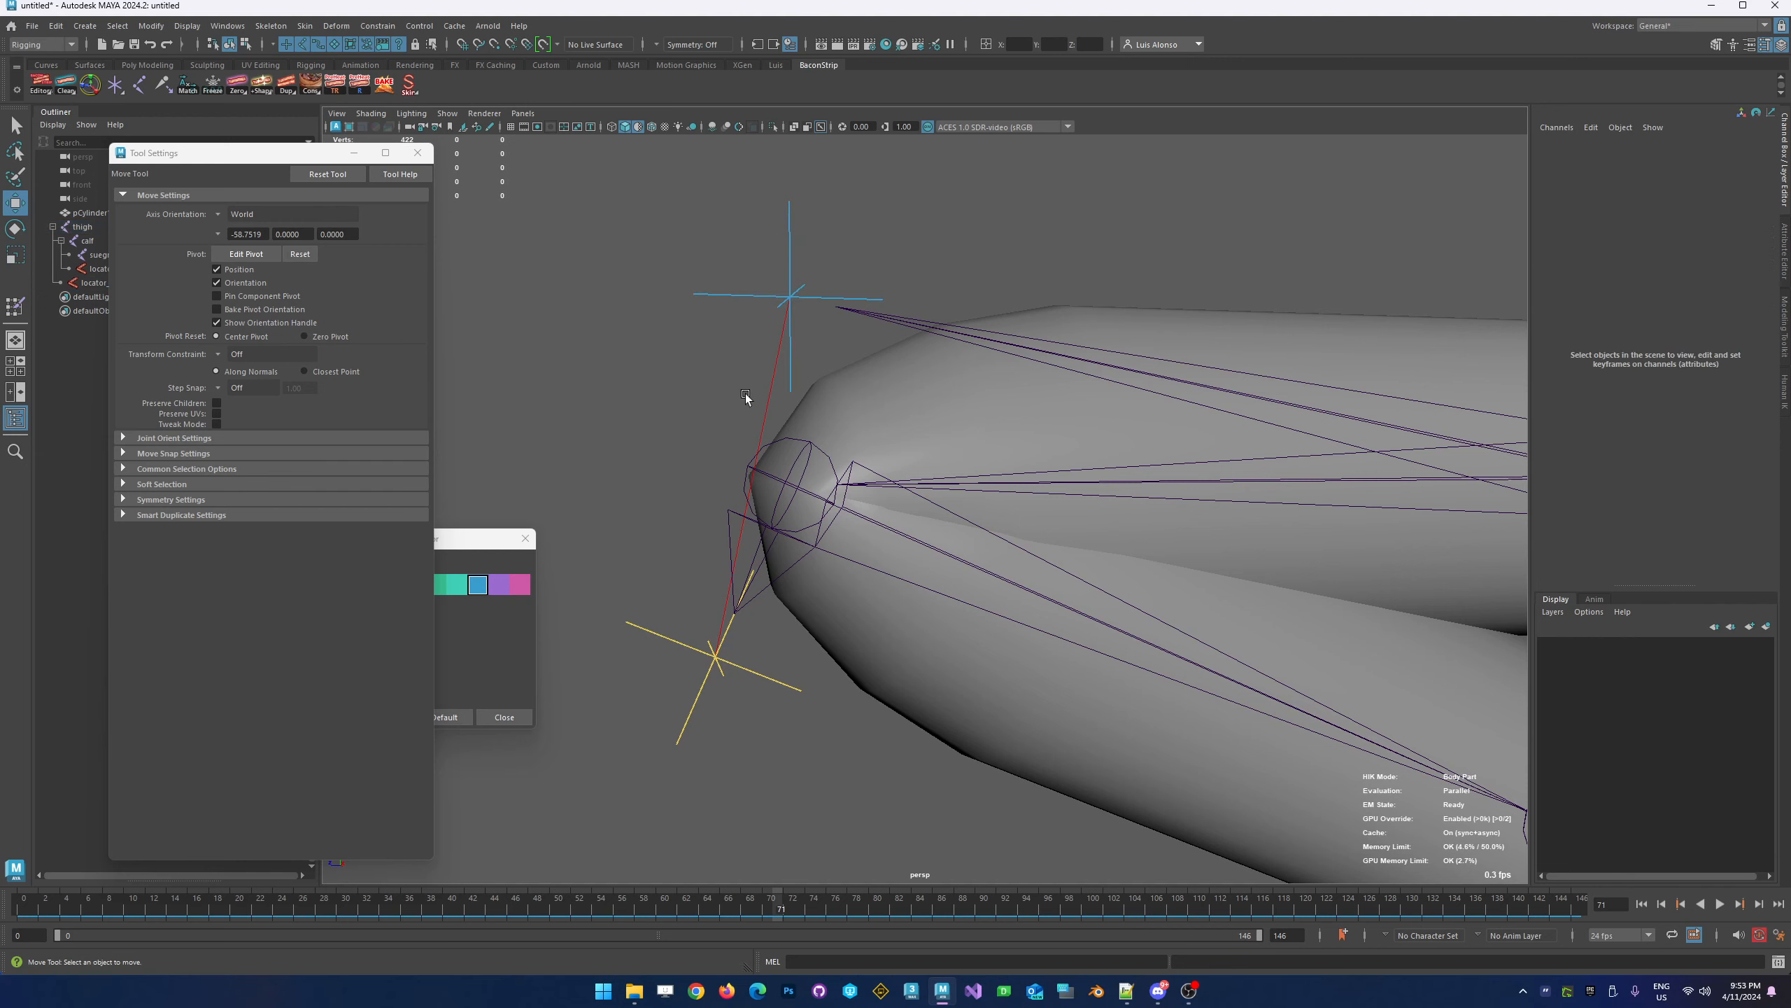
Select the cylinder, reactivate the Paint Skin Weights tool and switch it to Select mode
left_click_drag(745, 394, 727, 476, "alt")
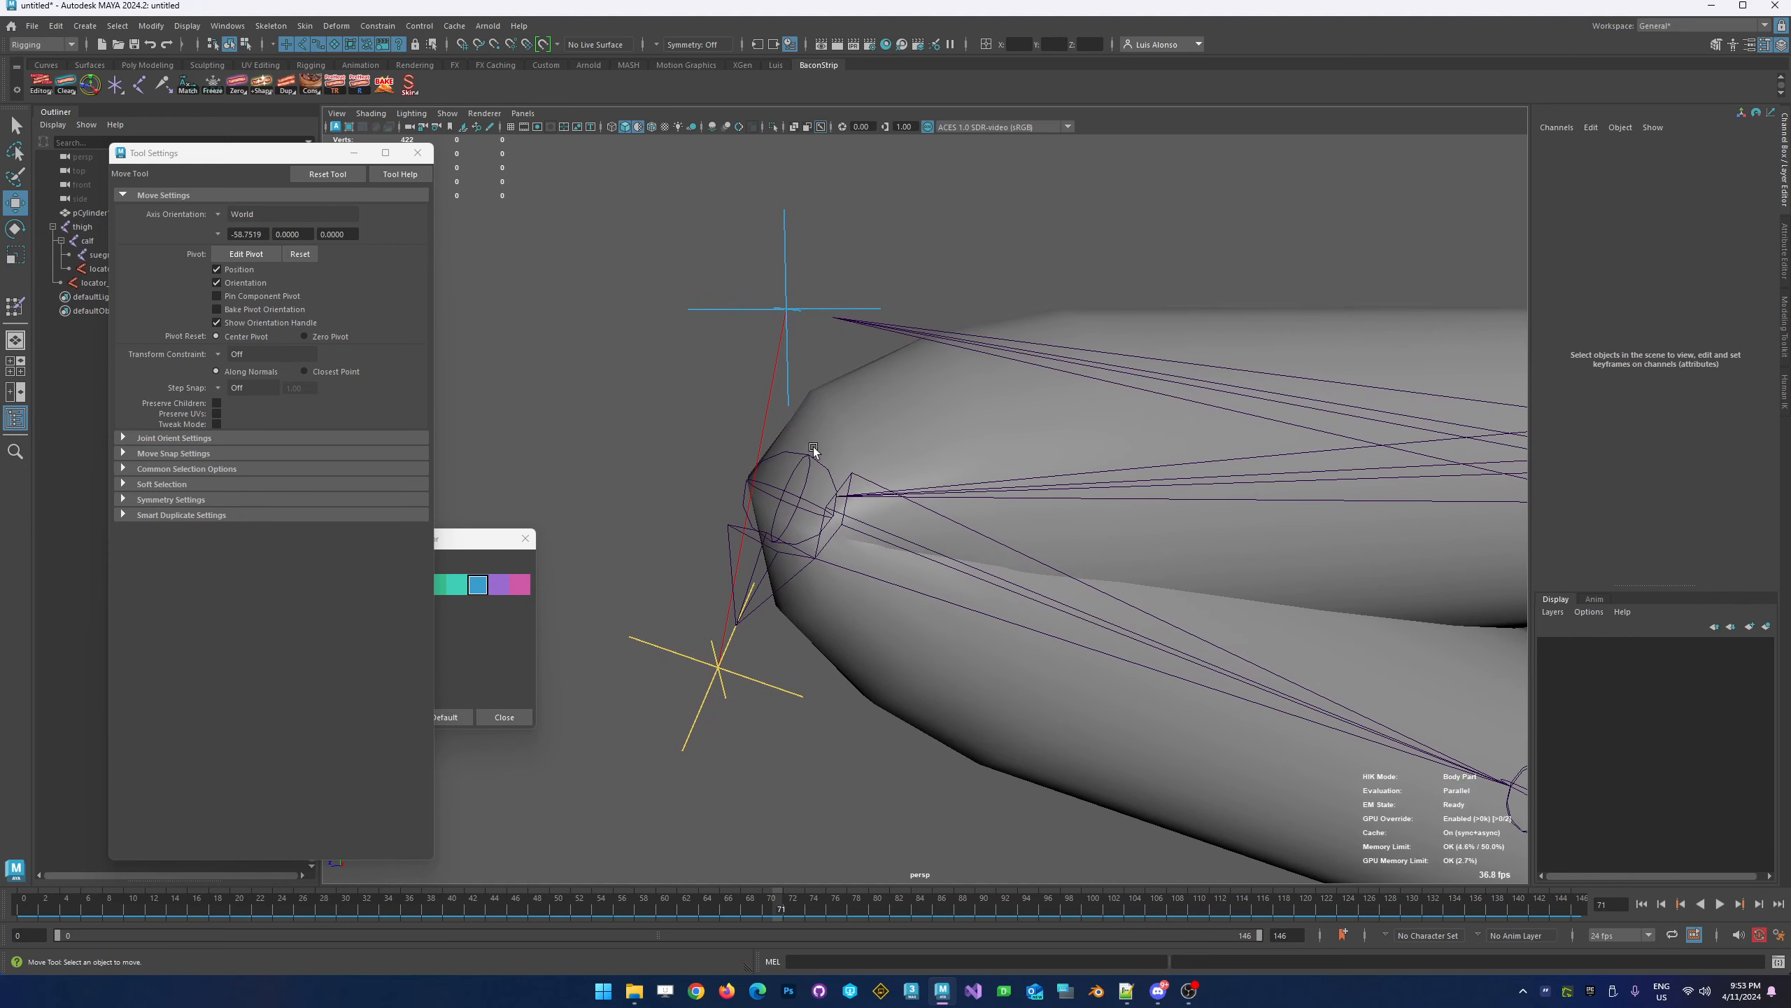
left_click(839, 422)
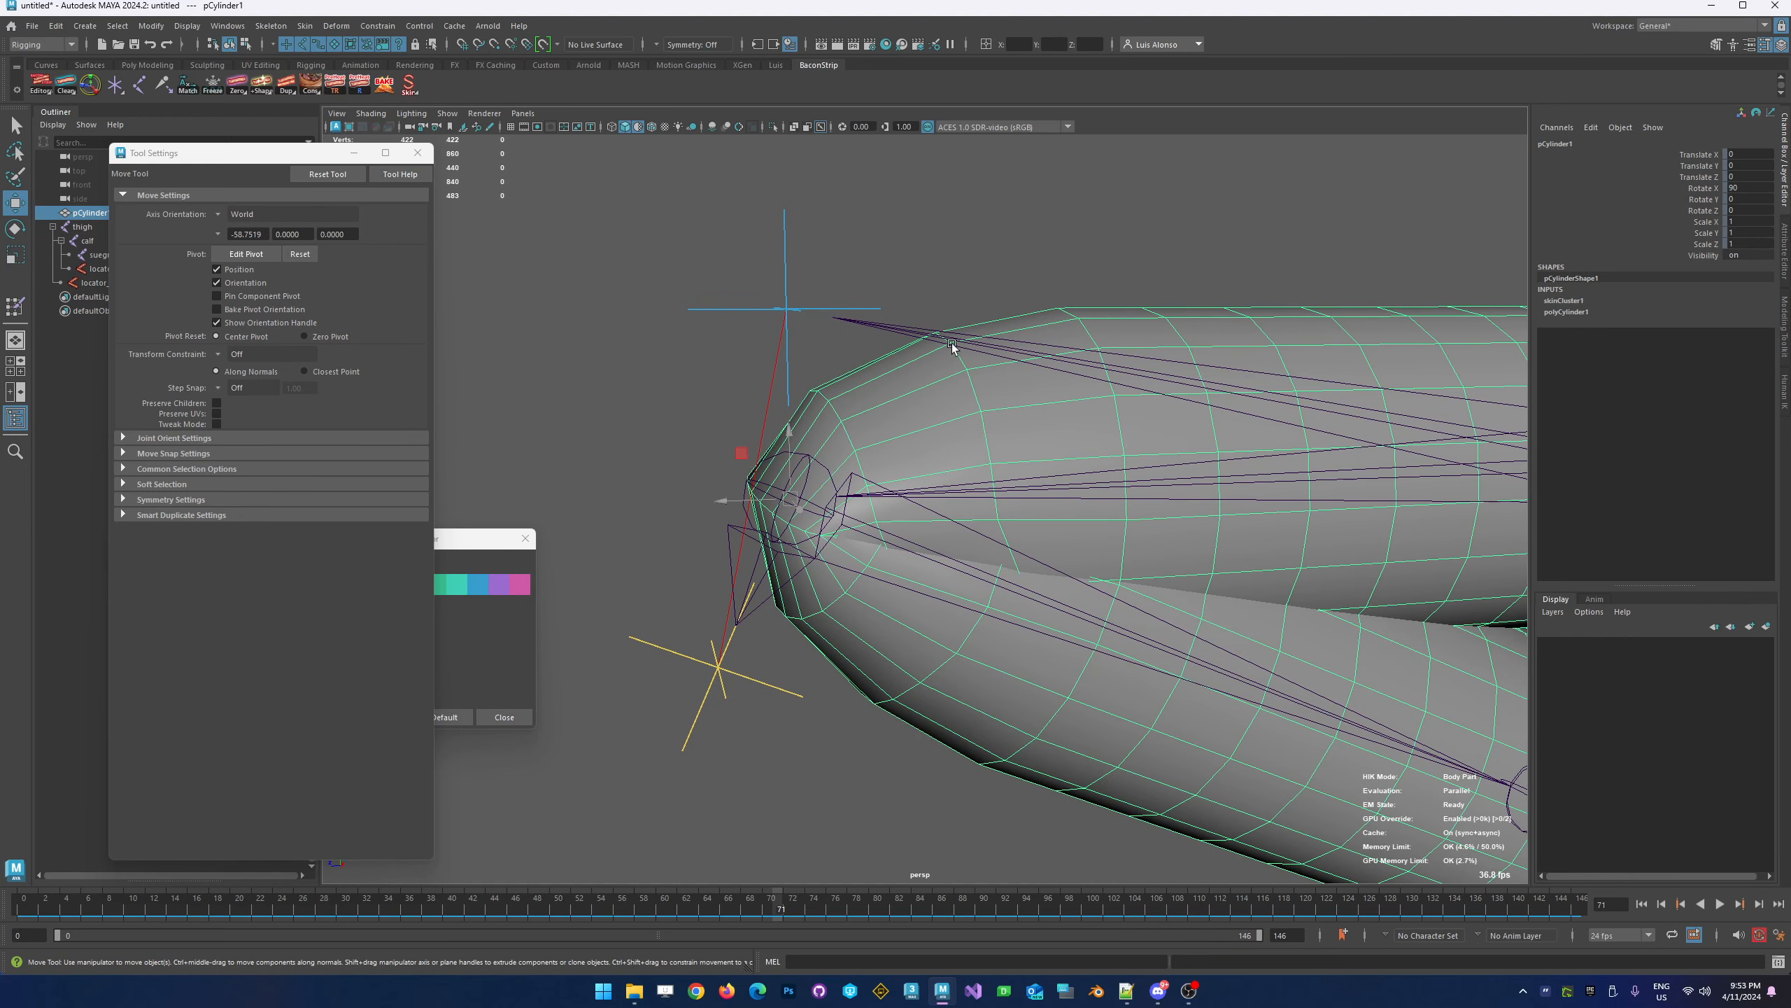
left_click(15, 305)
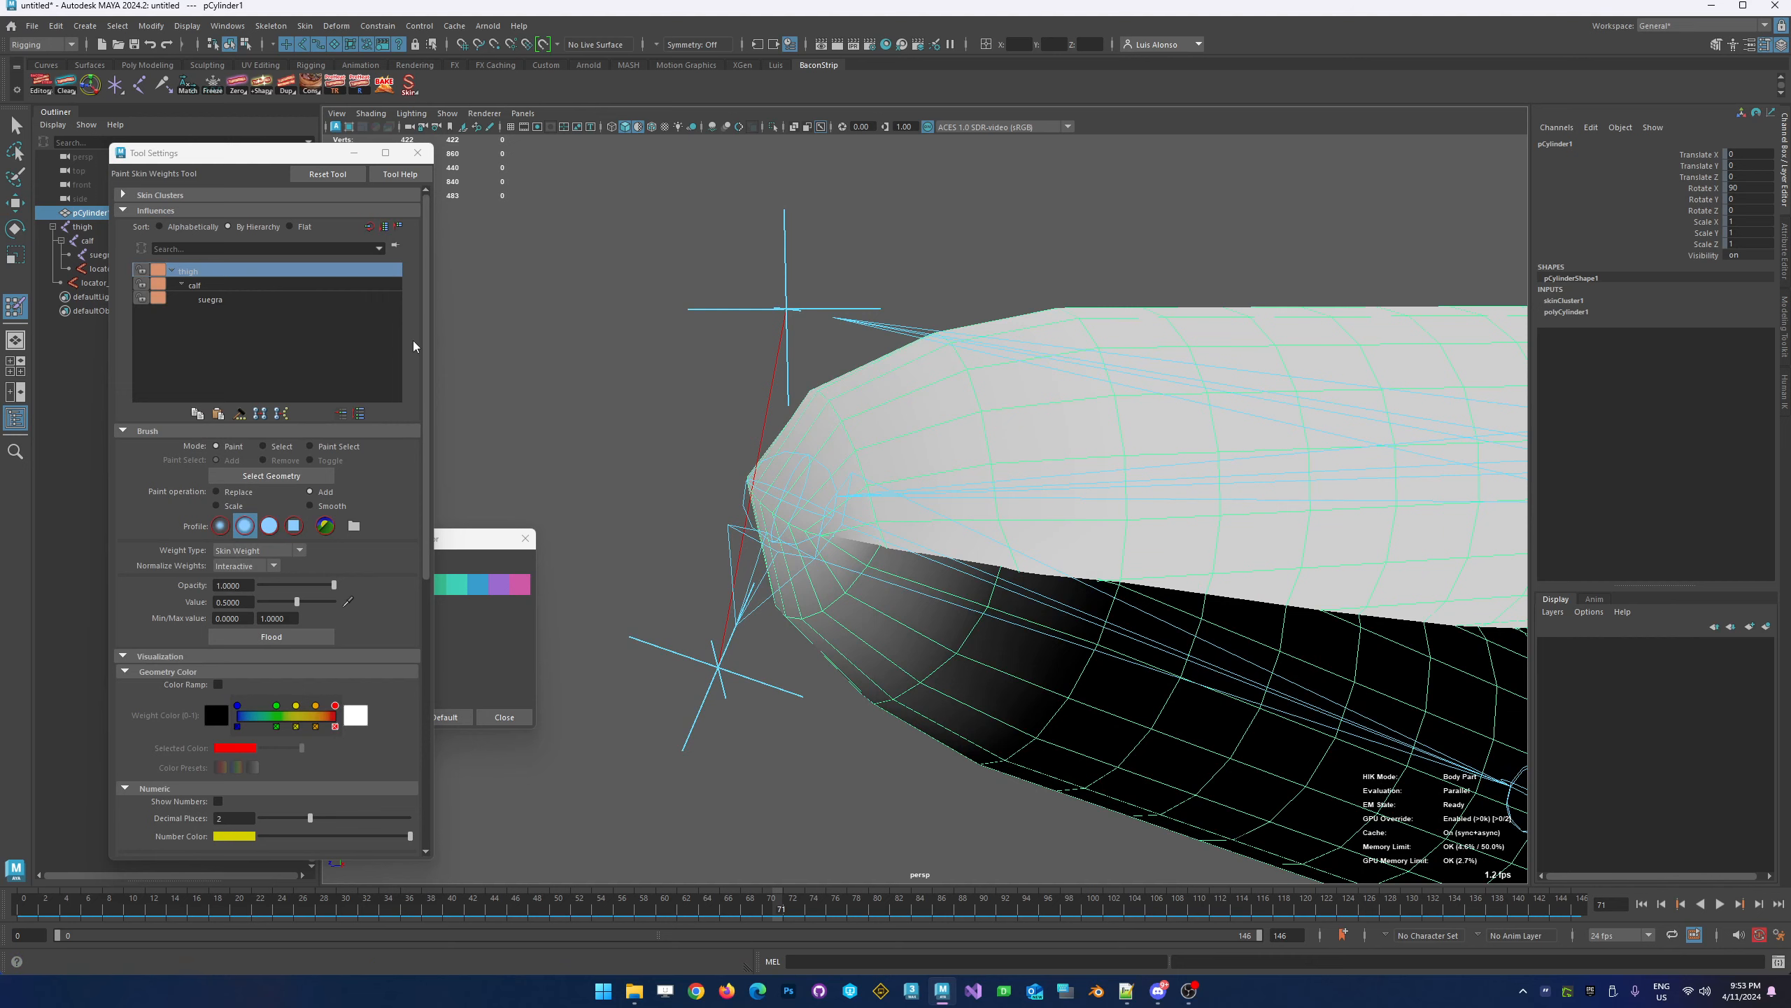
left_click(263, 446)
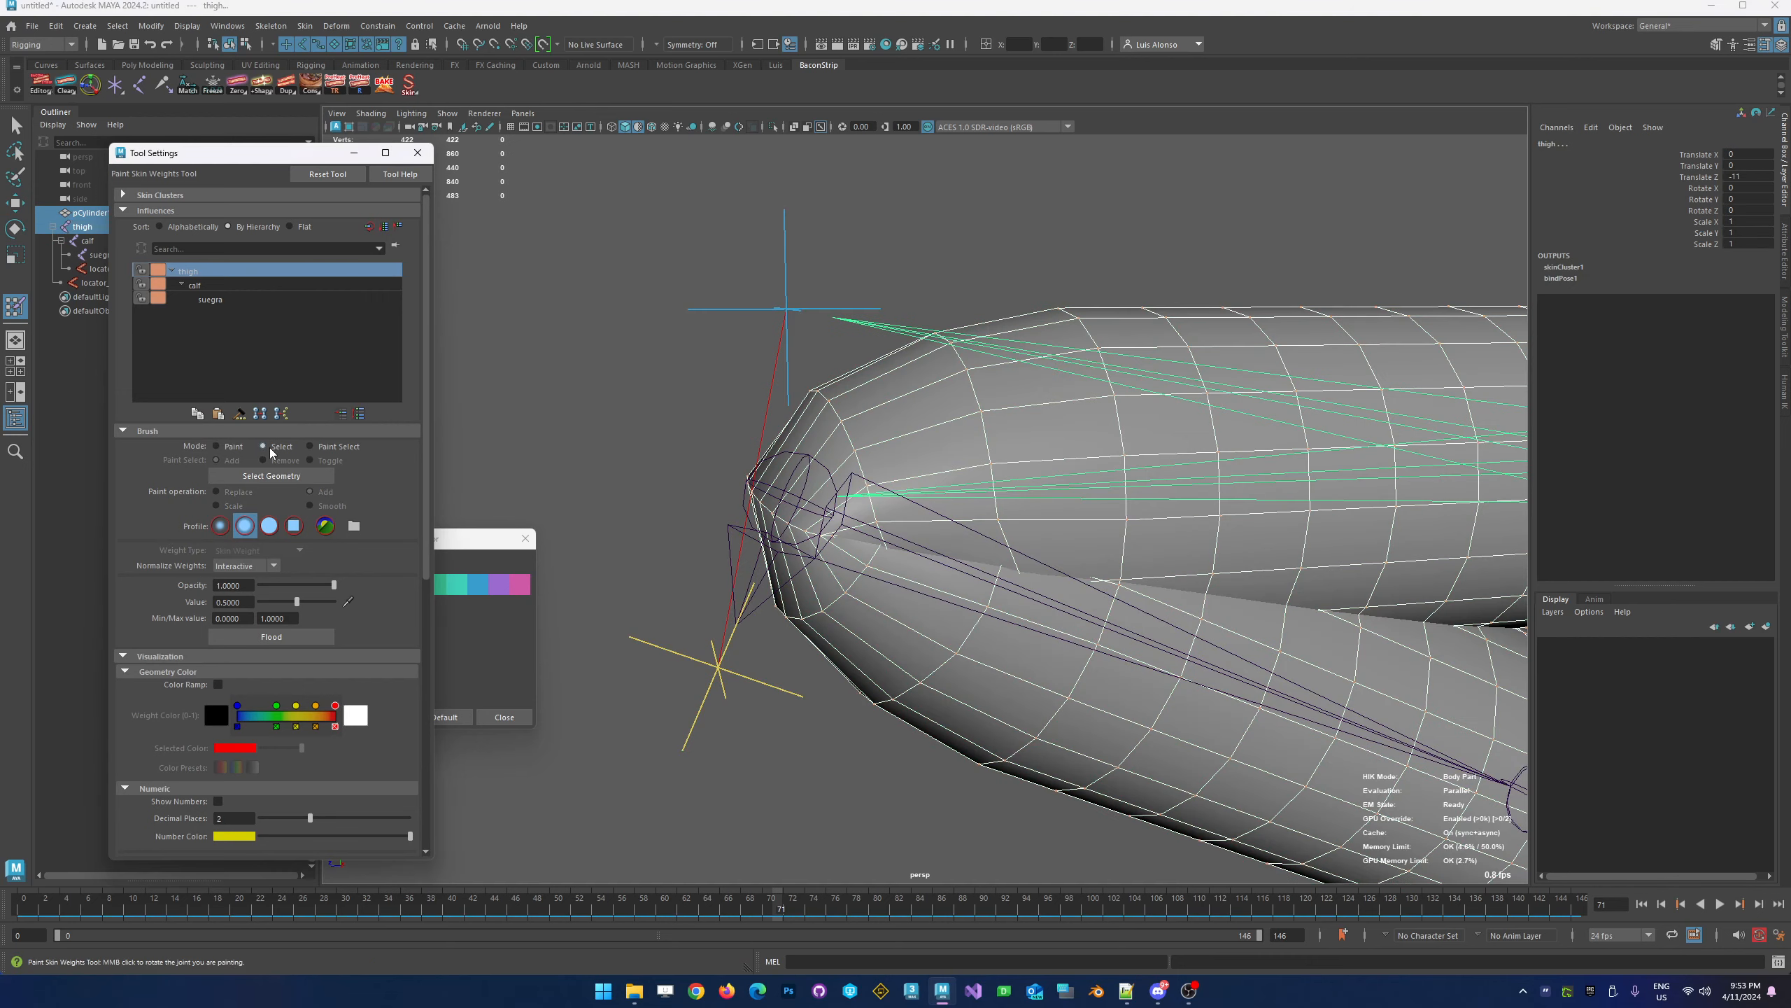
Select the outermost vertex of the bend and add calf weight to it in Paint mode at value 0.5
scroll(696, 468, "up", 5)
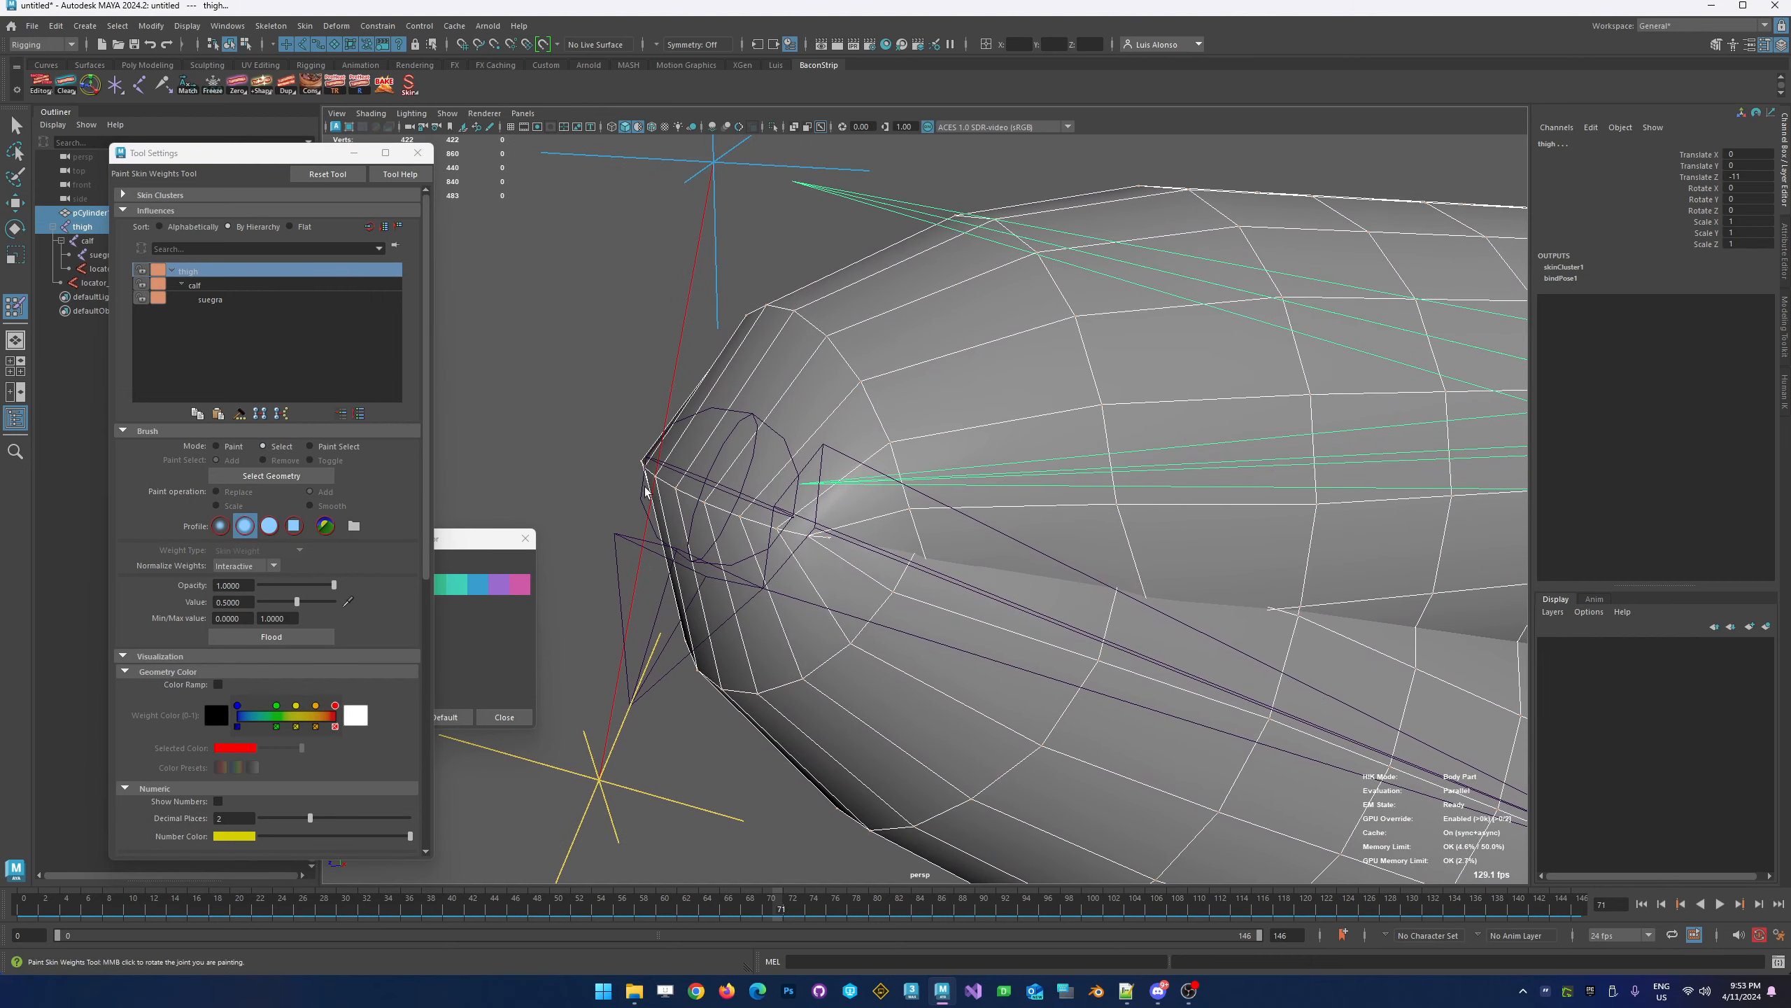
left_click(656, 480)
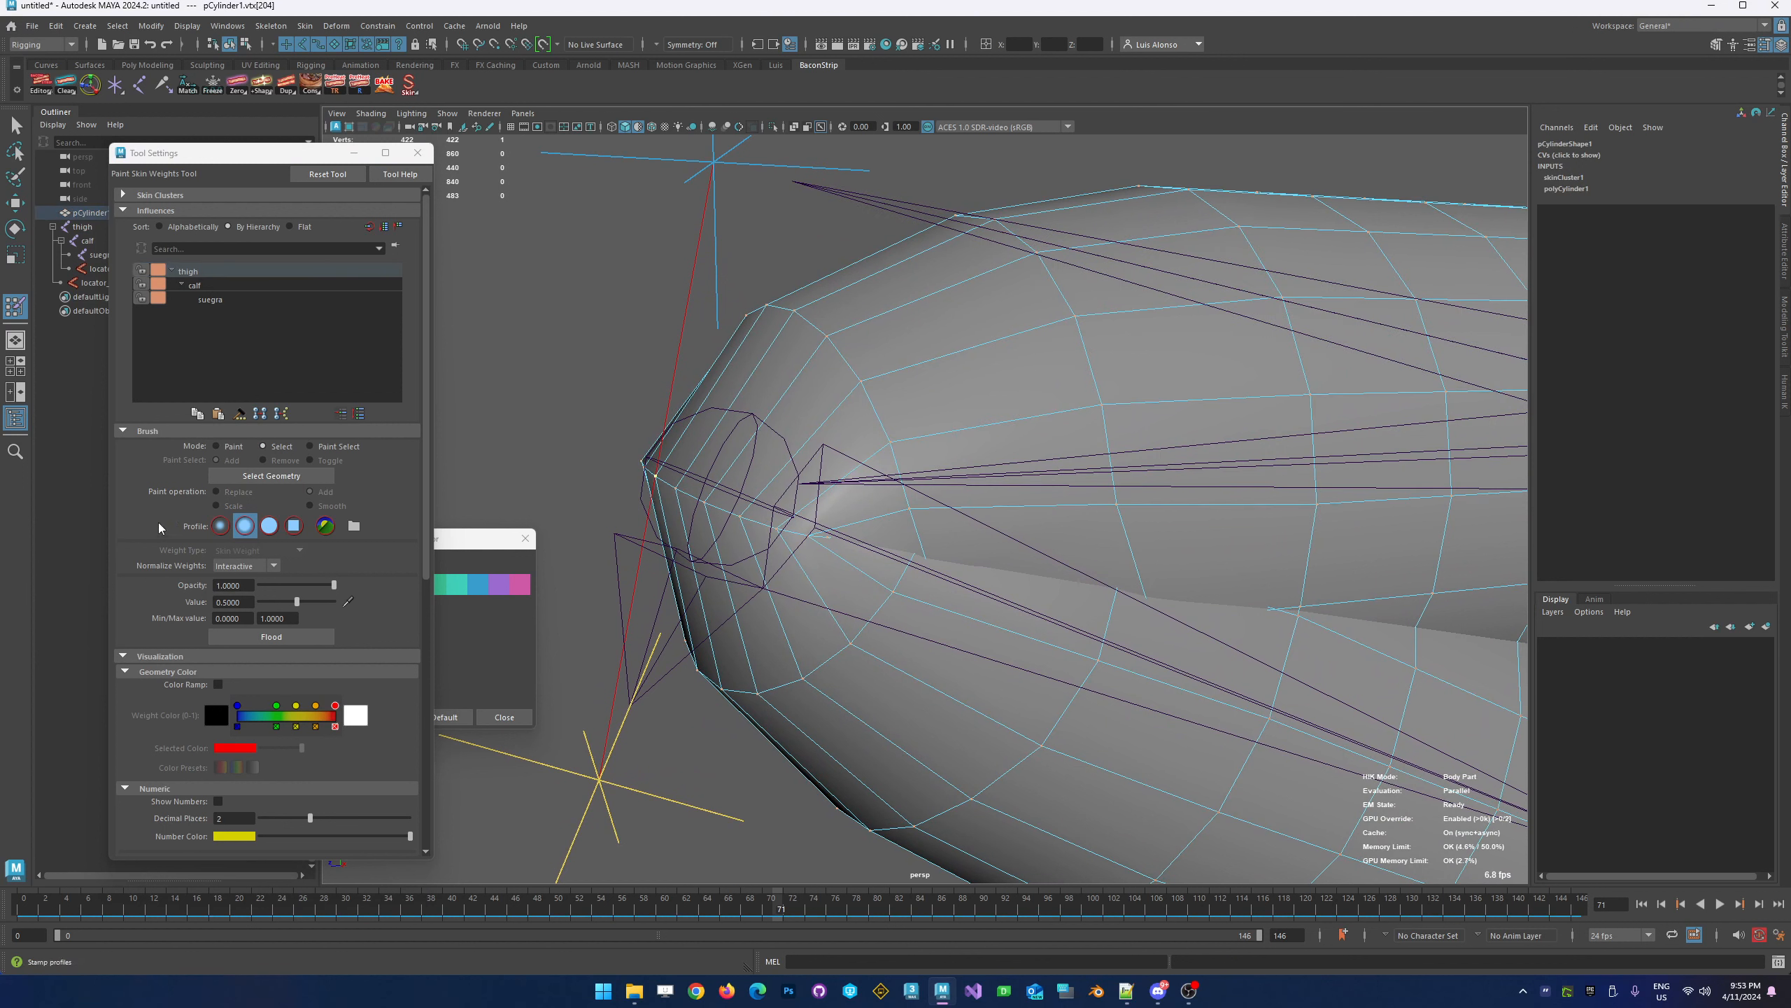
left_click(204, 286)
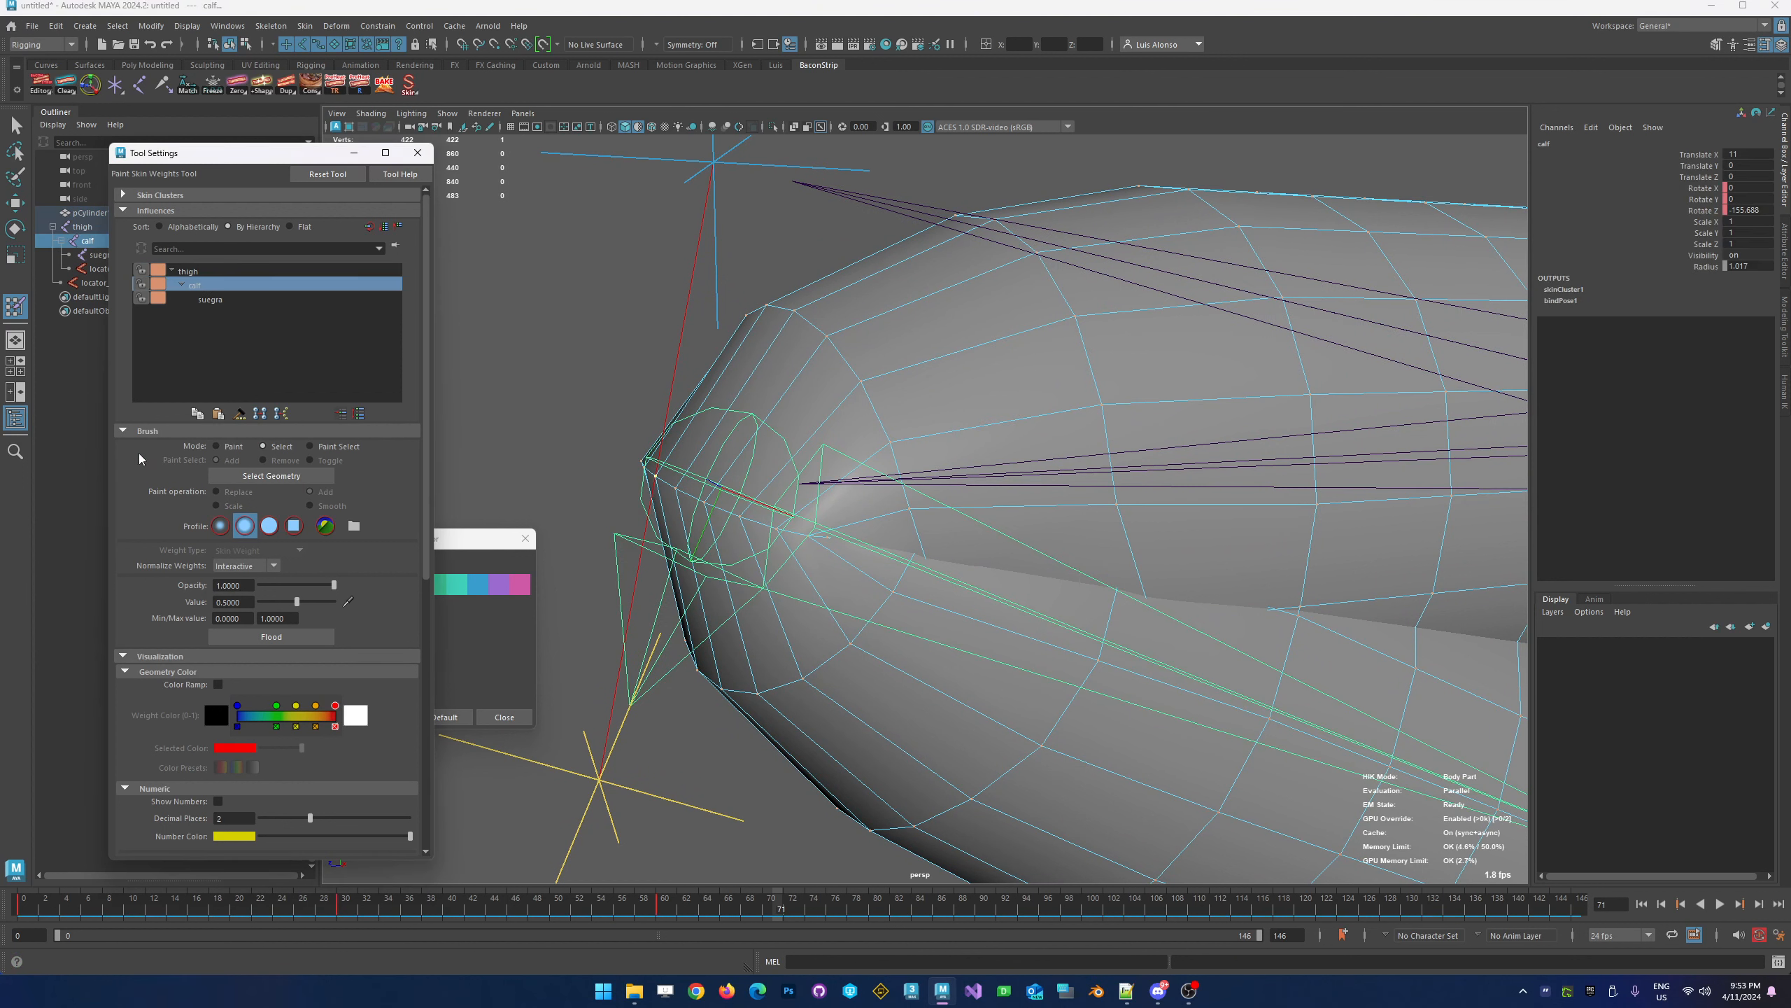
left_click(232, 446)
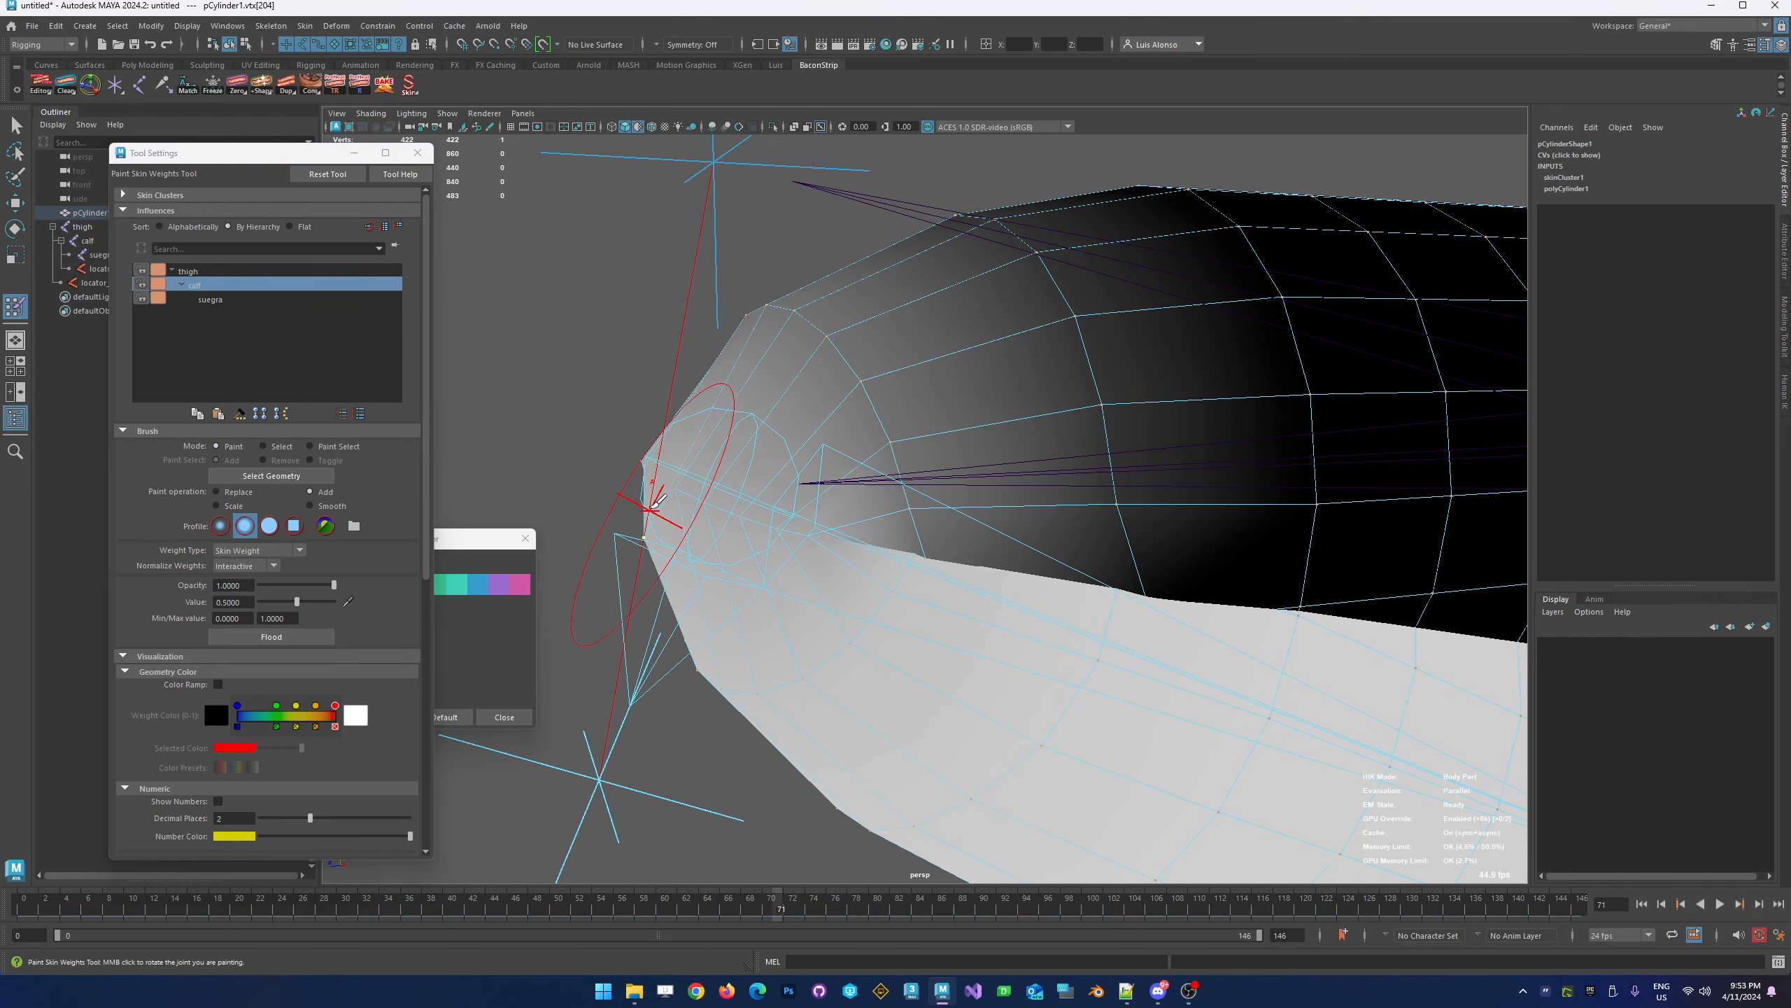
left_click_drag(643, 548, 628, 709)
Add thigh weight to the selected bend vertex at value 0.5 until it moves toward the thigh locator
left_click(230, 269)
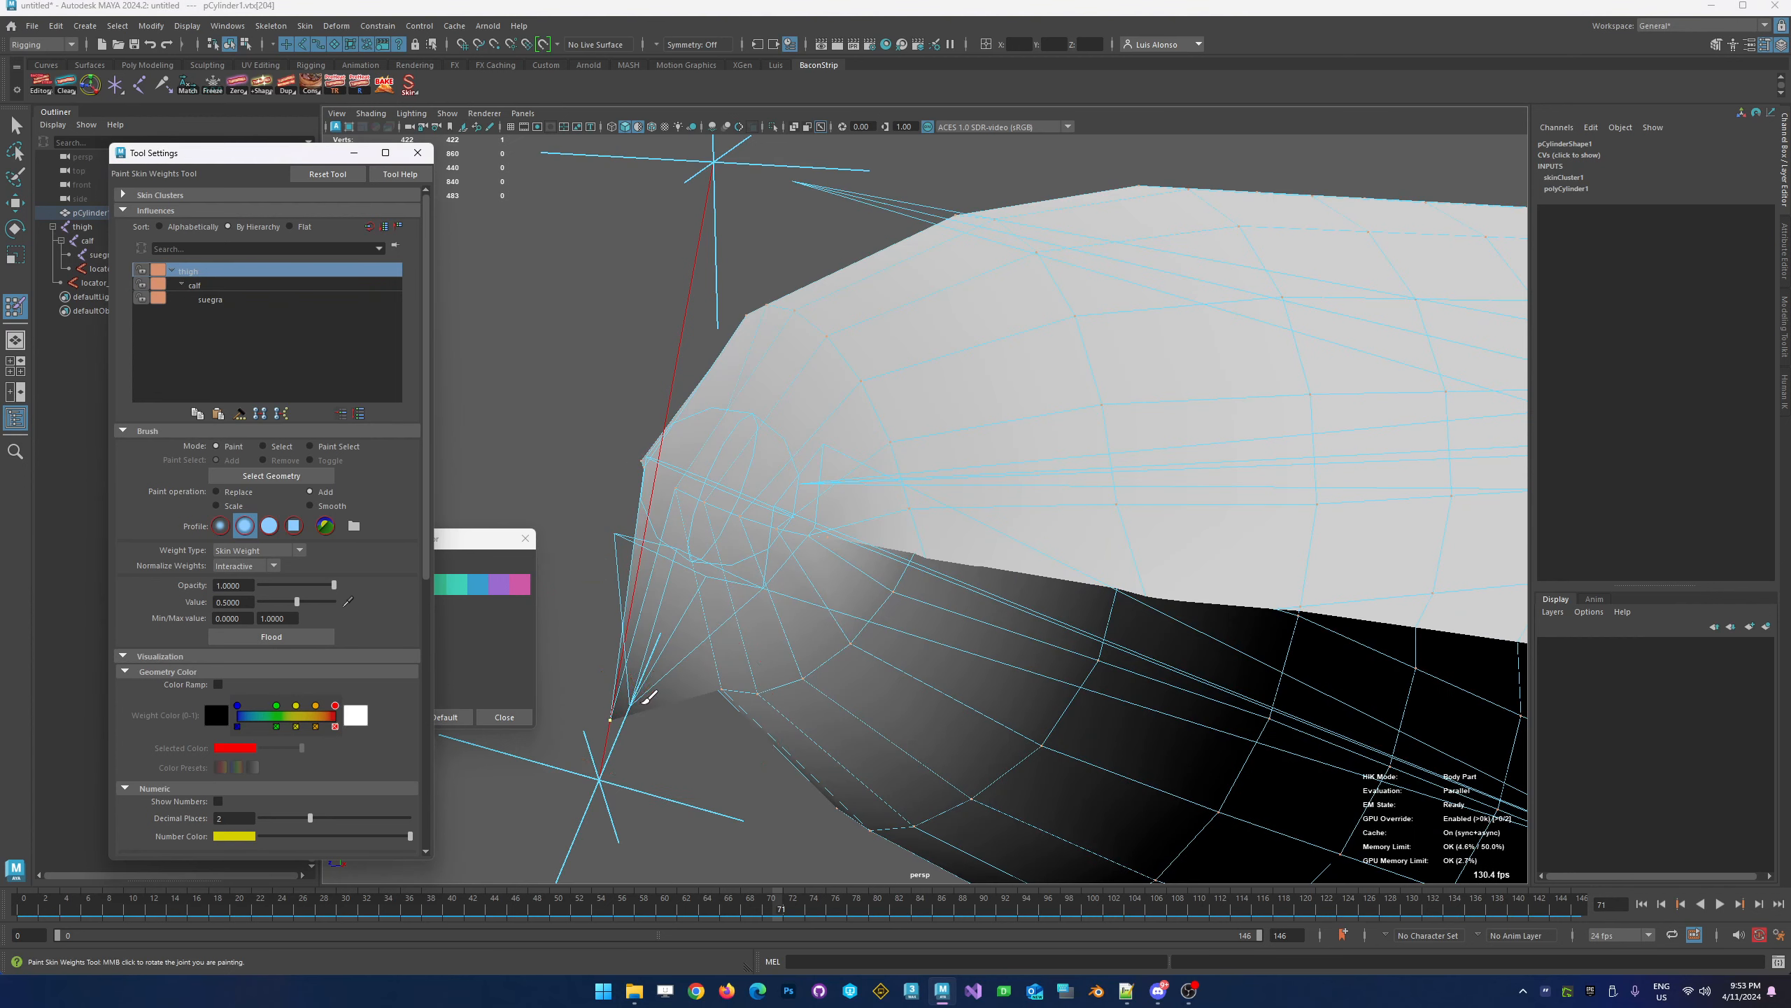
left_click_drag(639, 565, 647, 588)
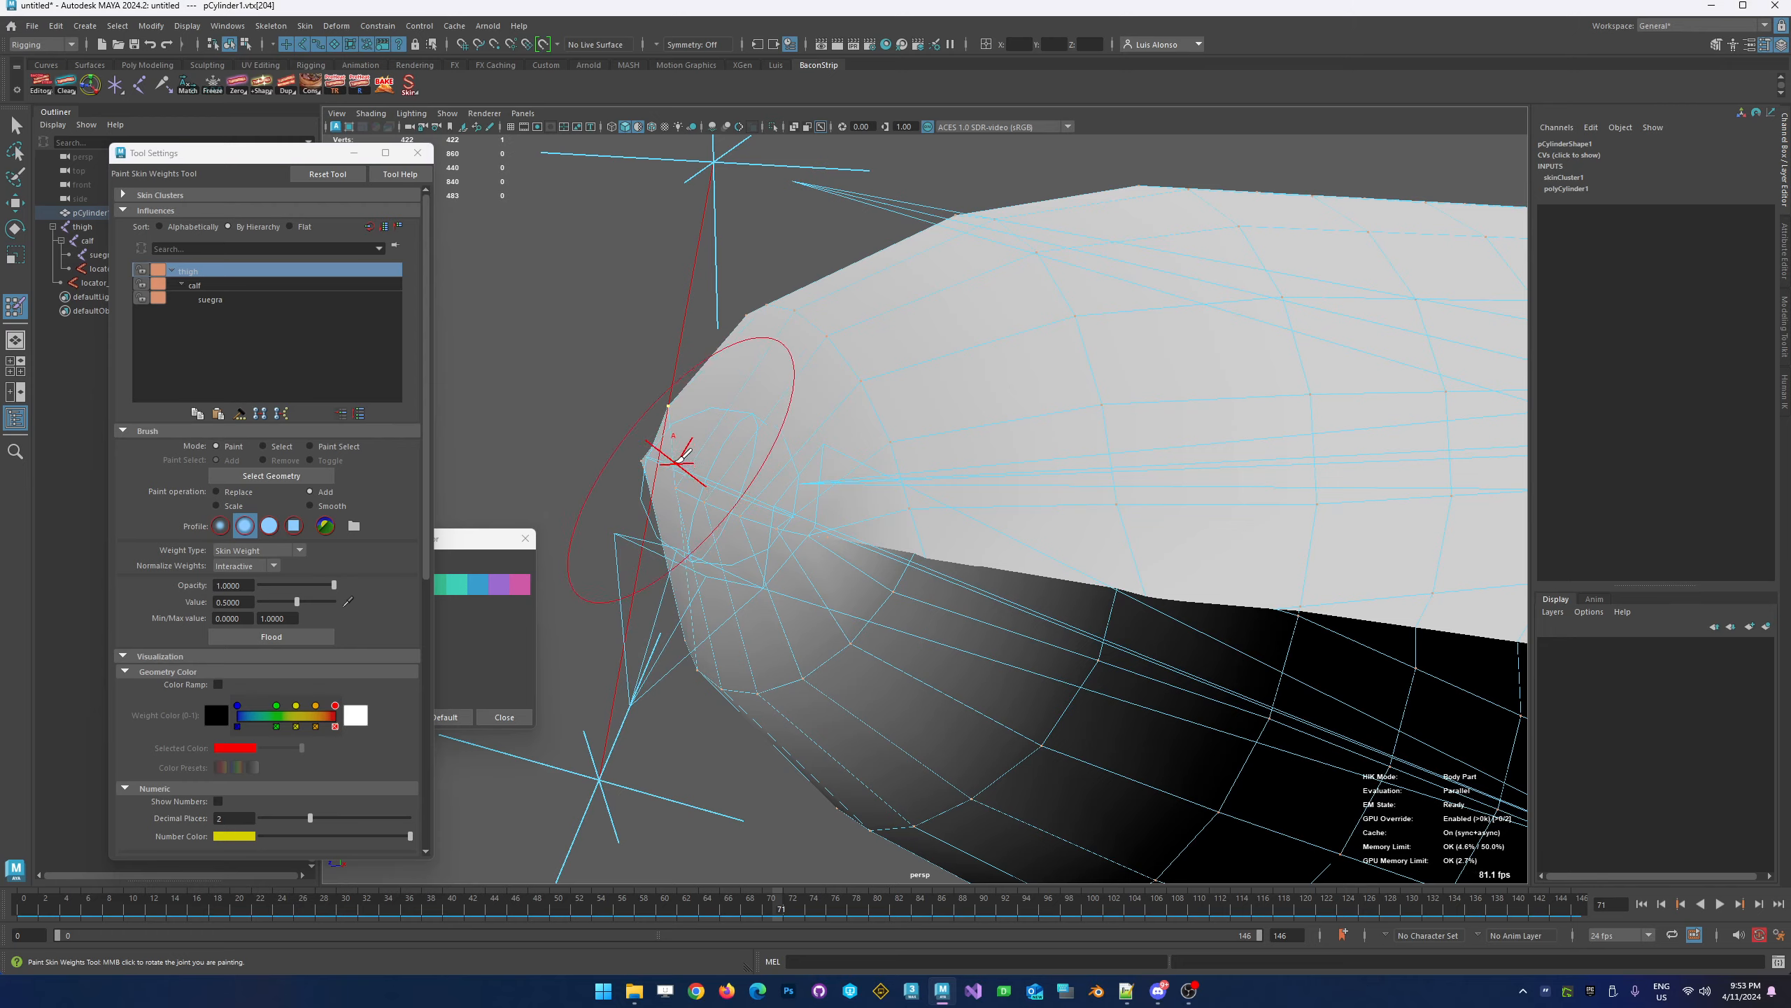
left_click_drag(687, 451, 728, 279)
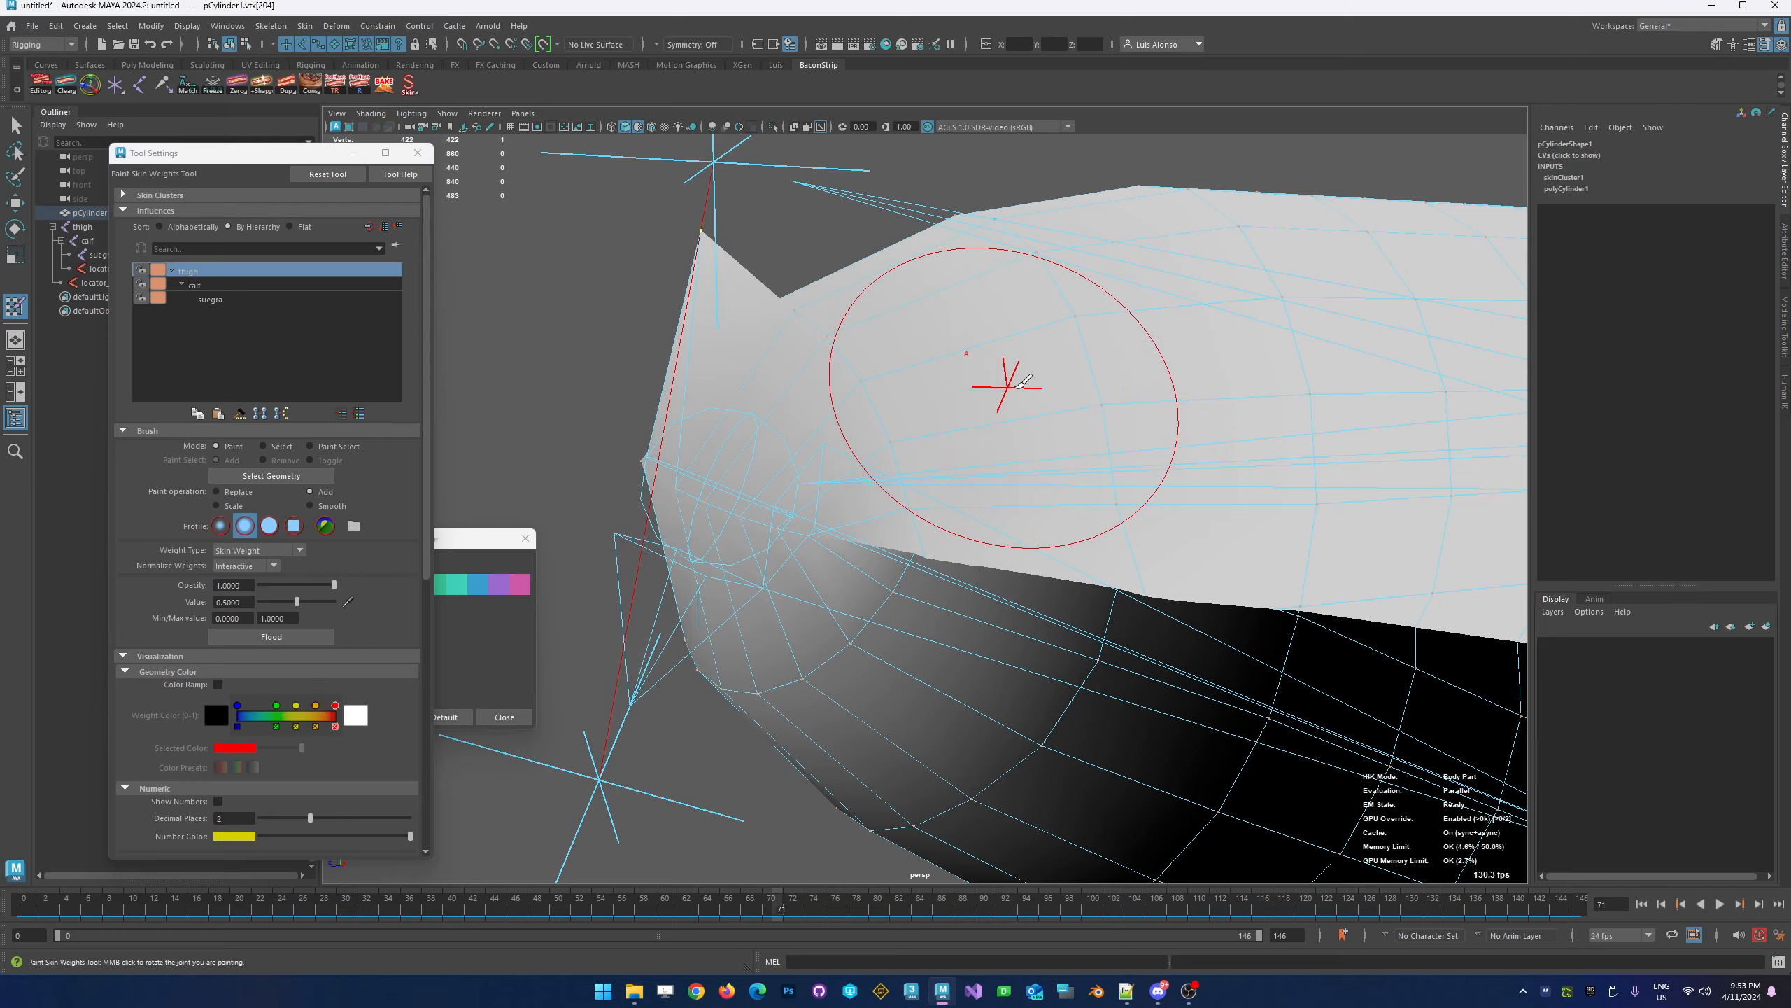
right_click_drag(999, 385, 560, 368, "alt")
left_click_drag(714, 409, 795, 443, "alt")
middle_click_drag(769, 451, 652, 406, "alt")
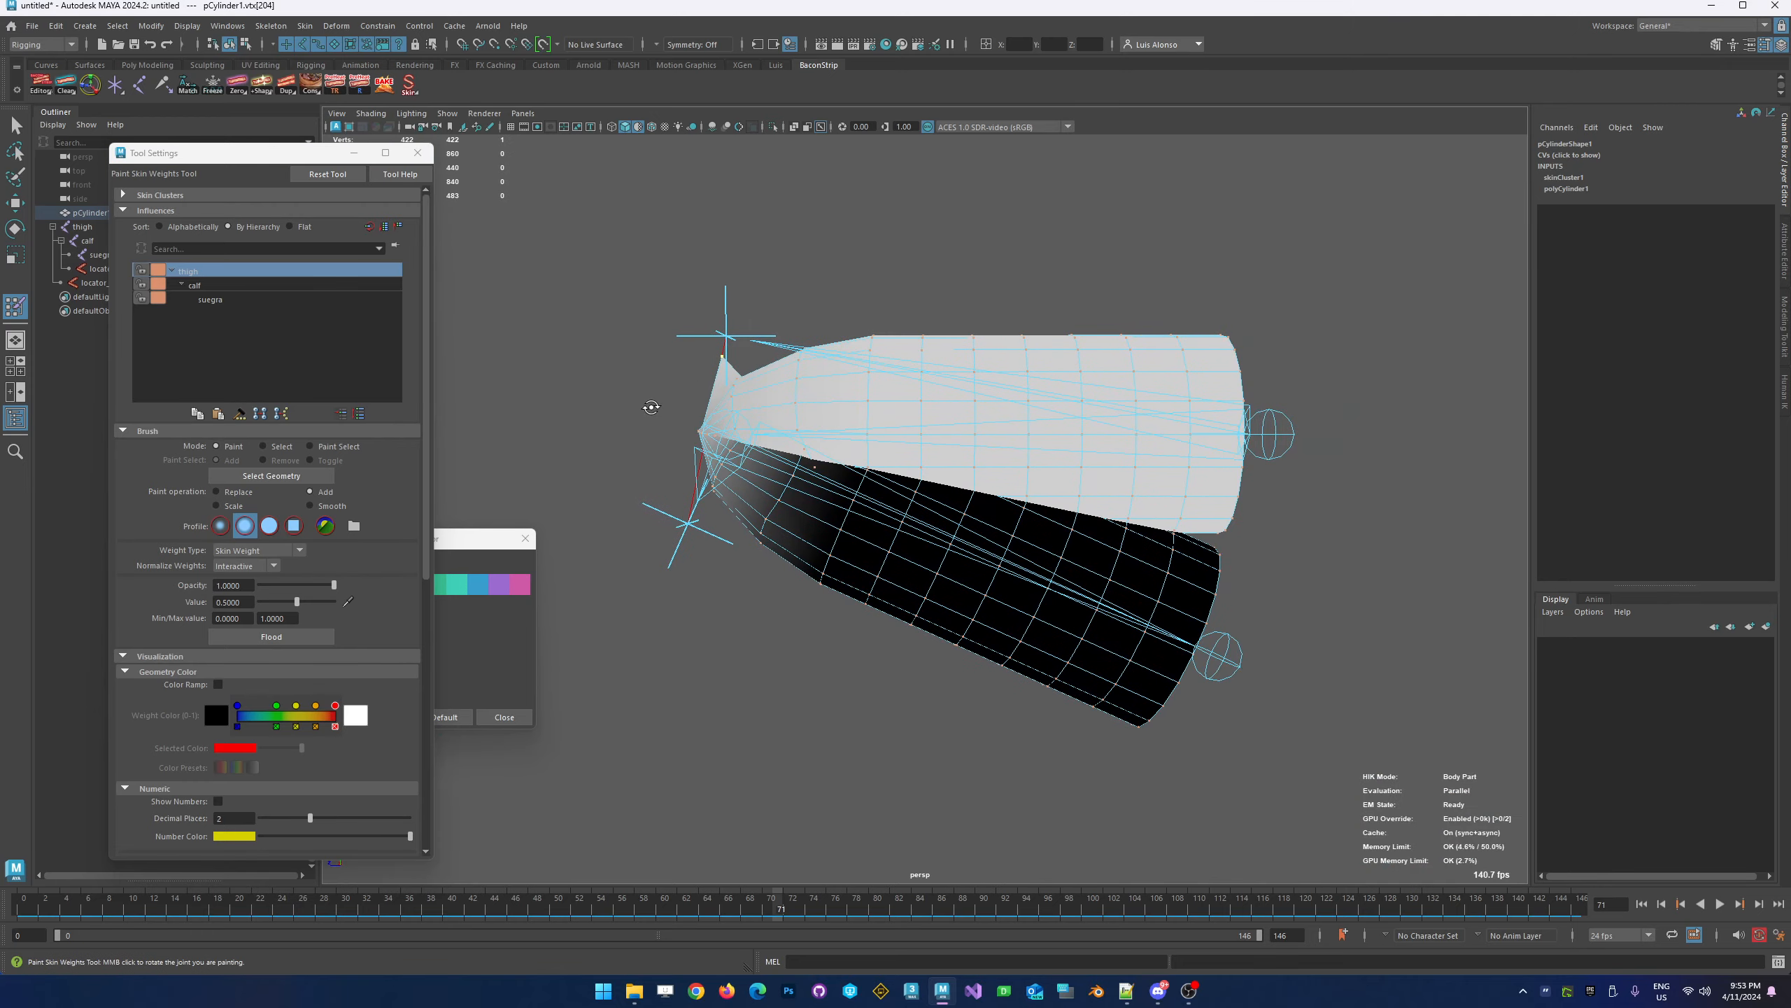
left_click_drag(652, 406, 704, 417, "alt")
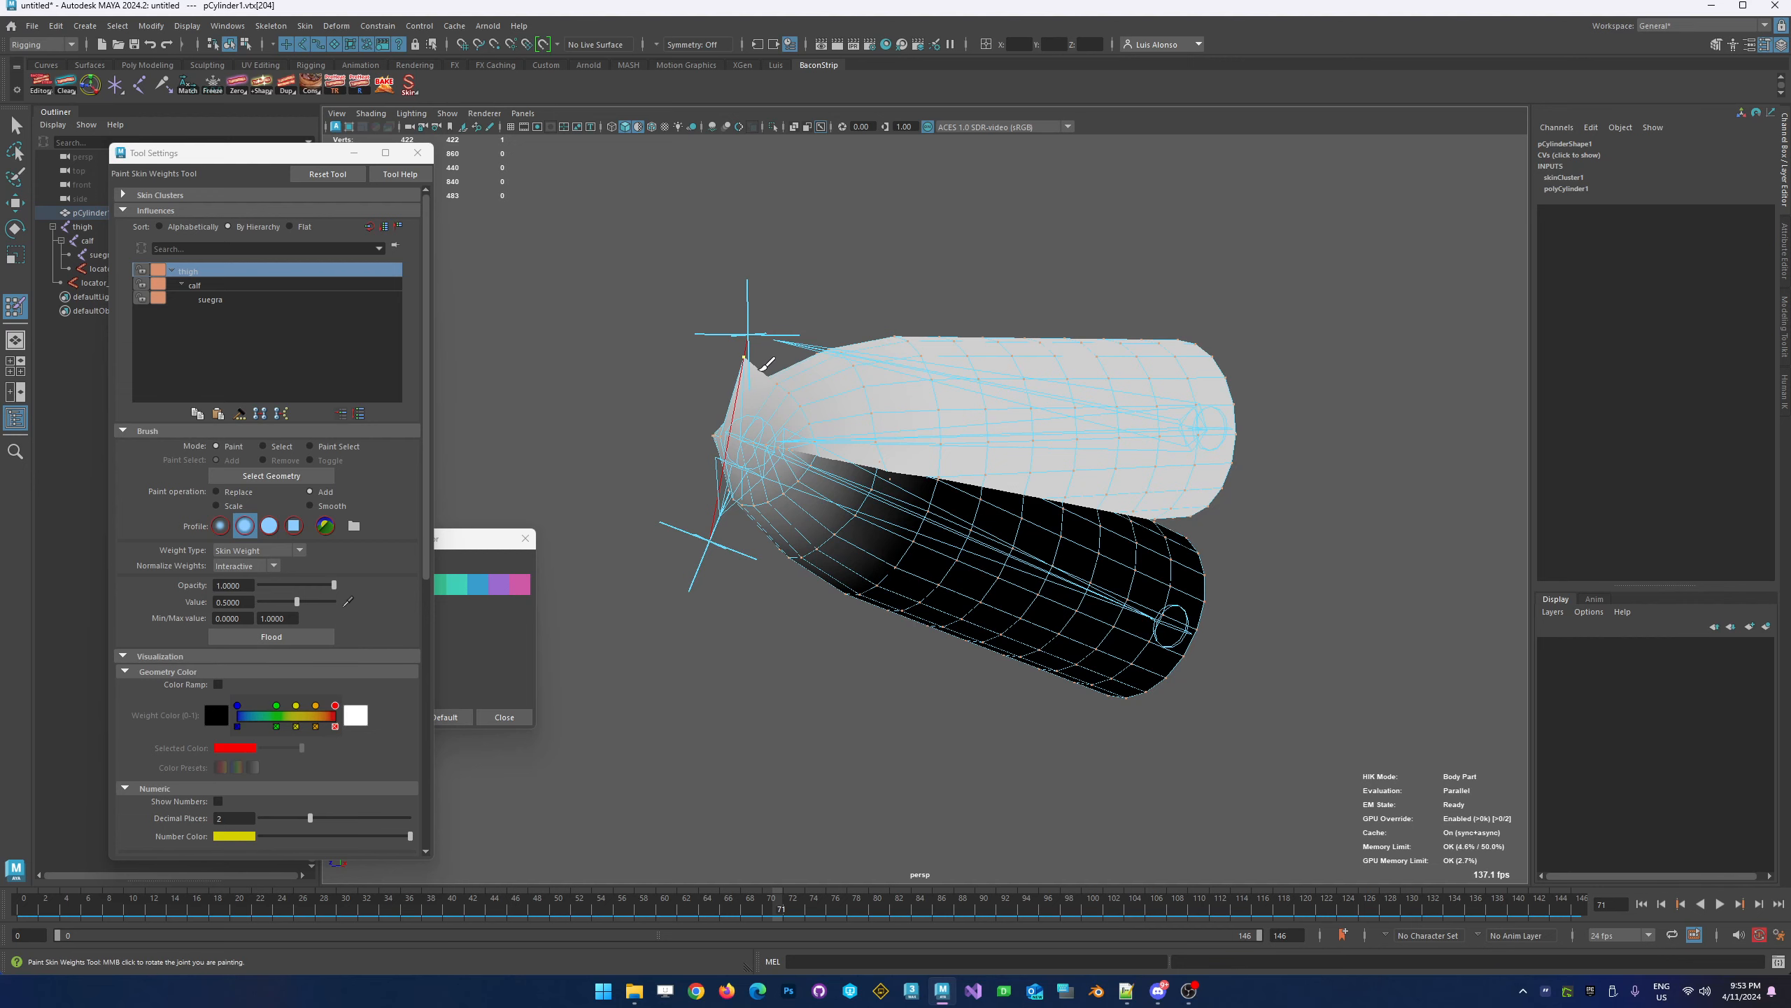
Flood the selected vertex with calf weight, then add thigh weight at 0.5 to bring it midway between the locators
left_click(208, 285)
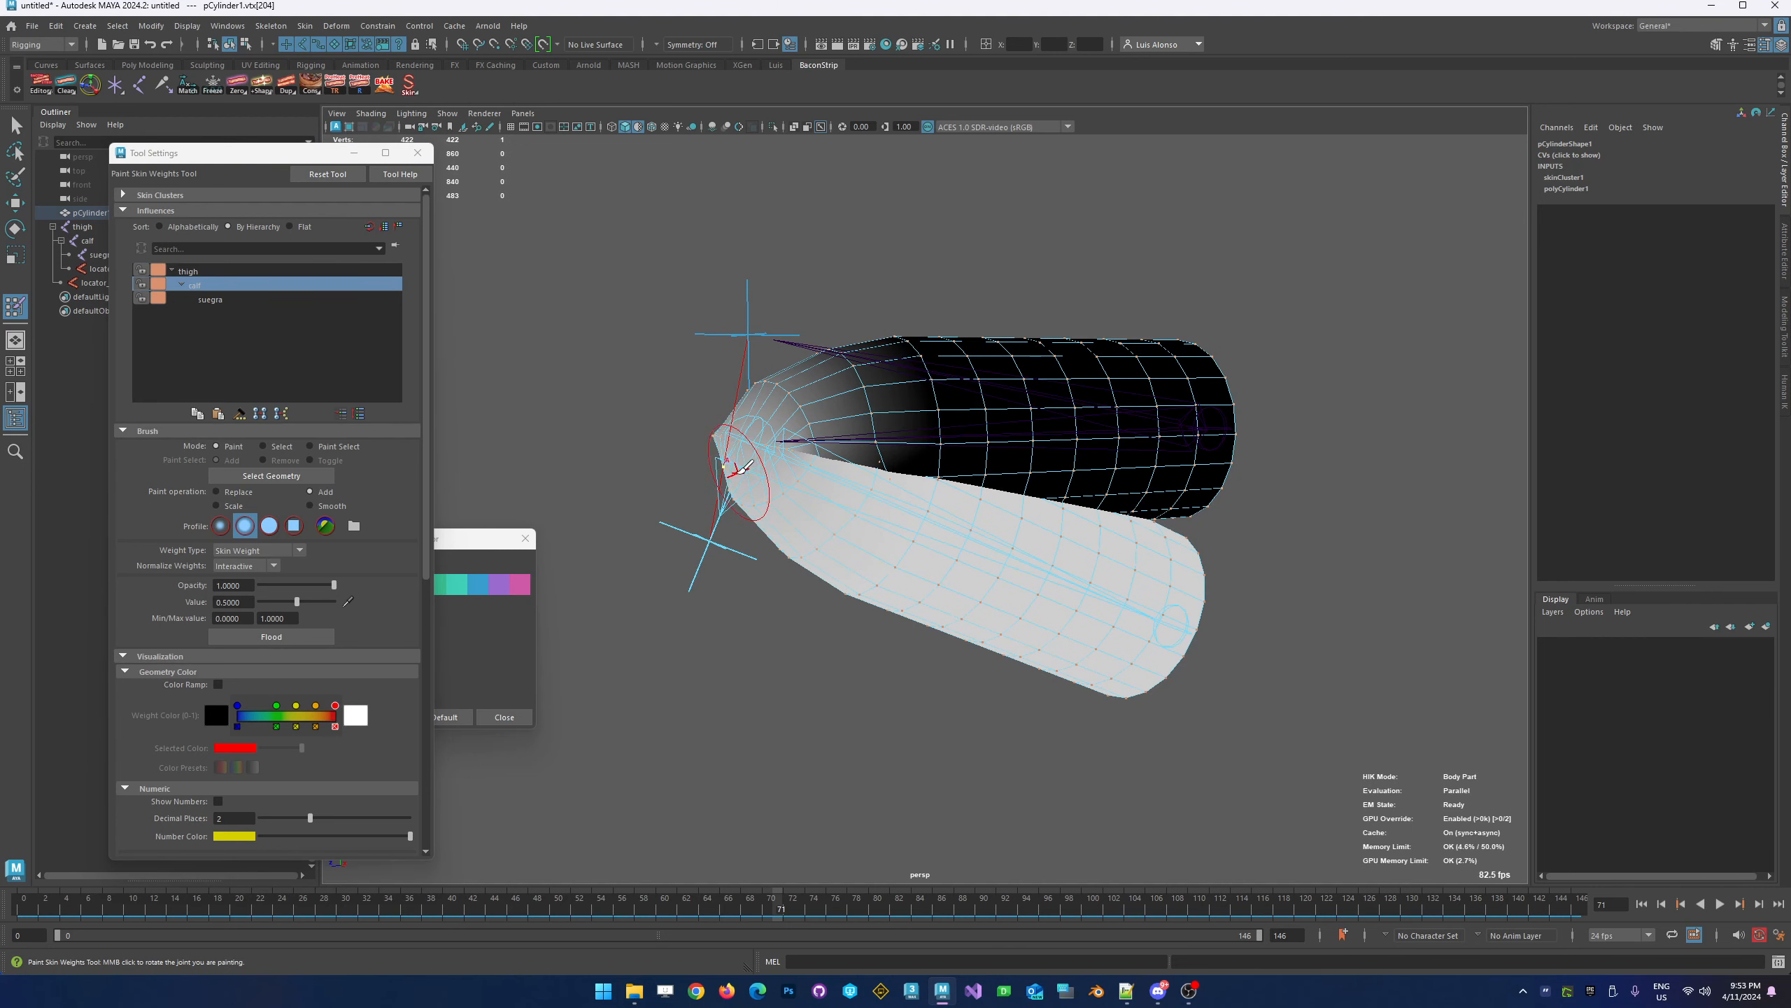
left_click(278, 638)
left_click(179, 271)
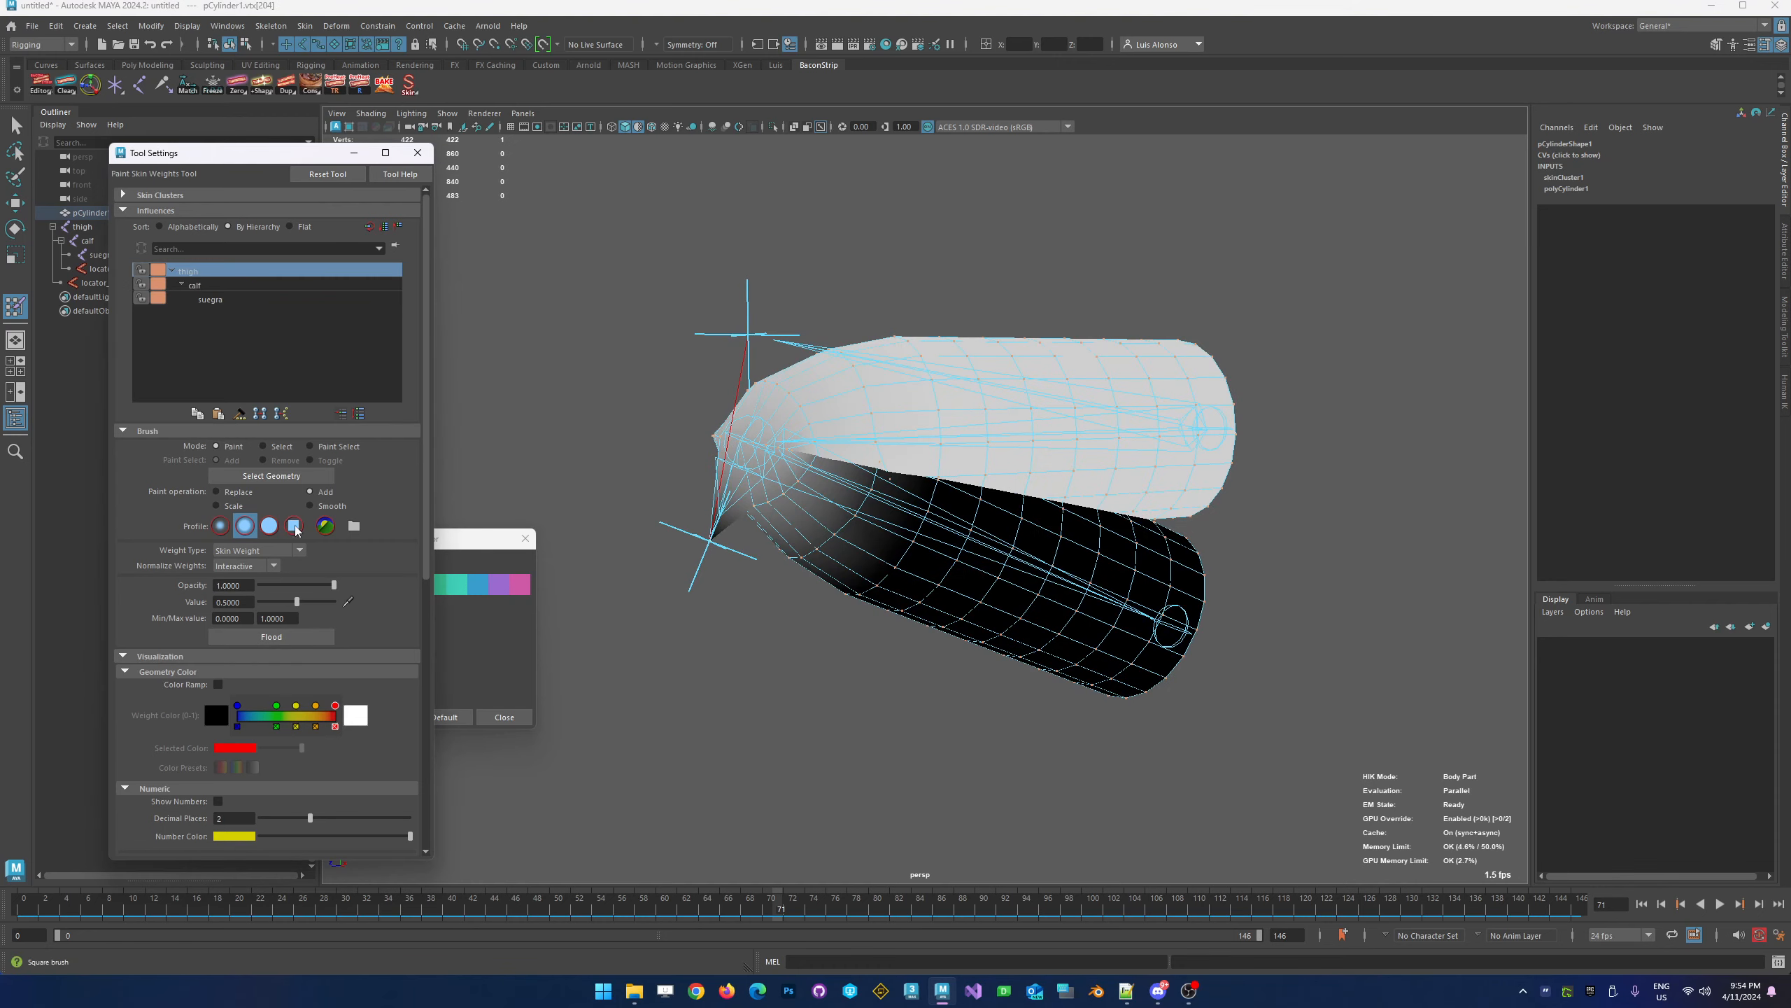
scroll(837, 360, "up", 3)
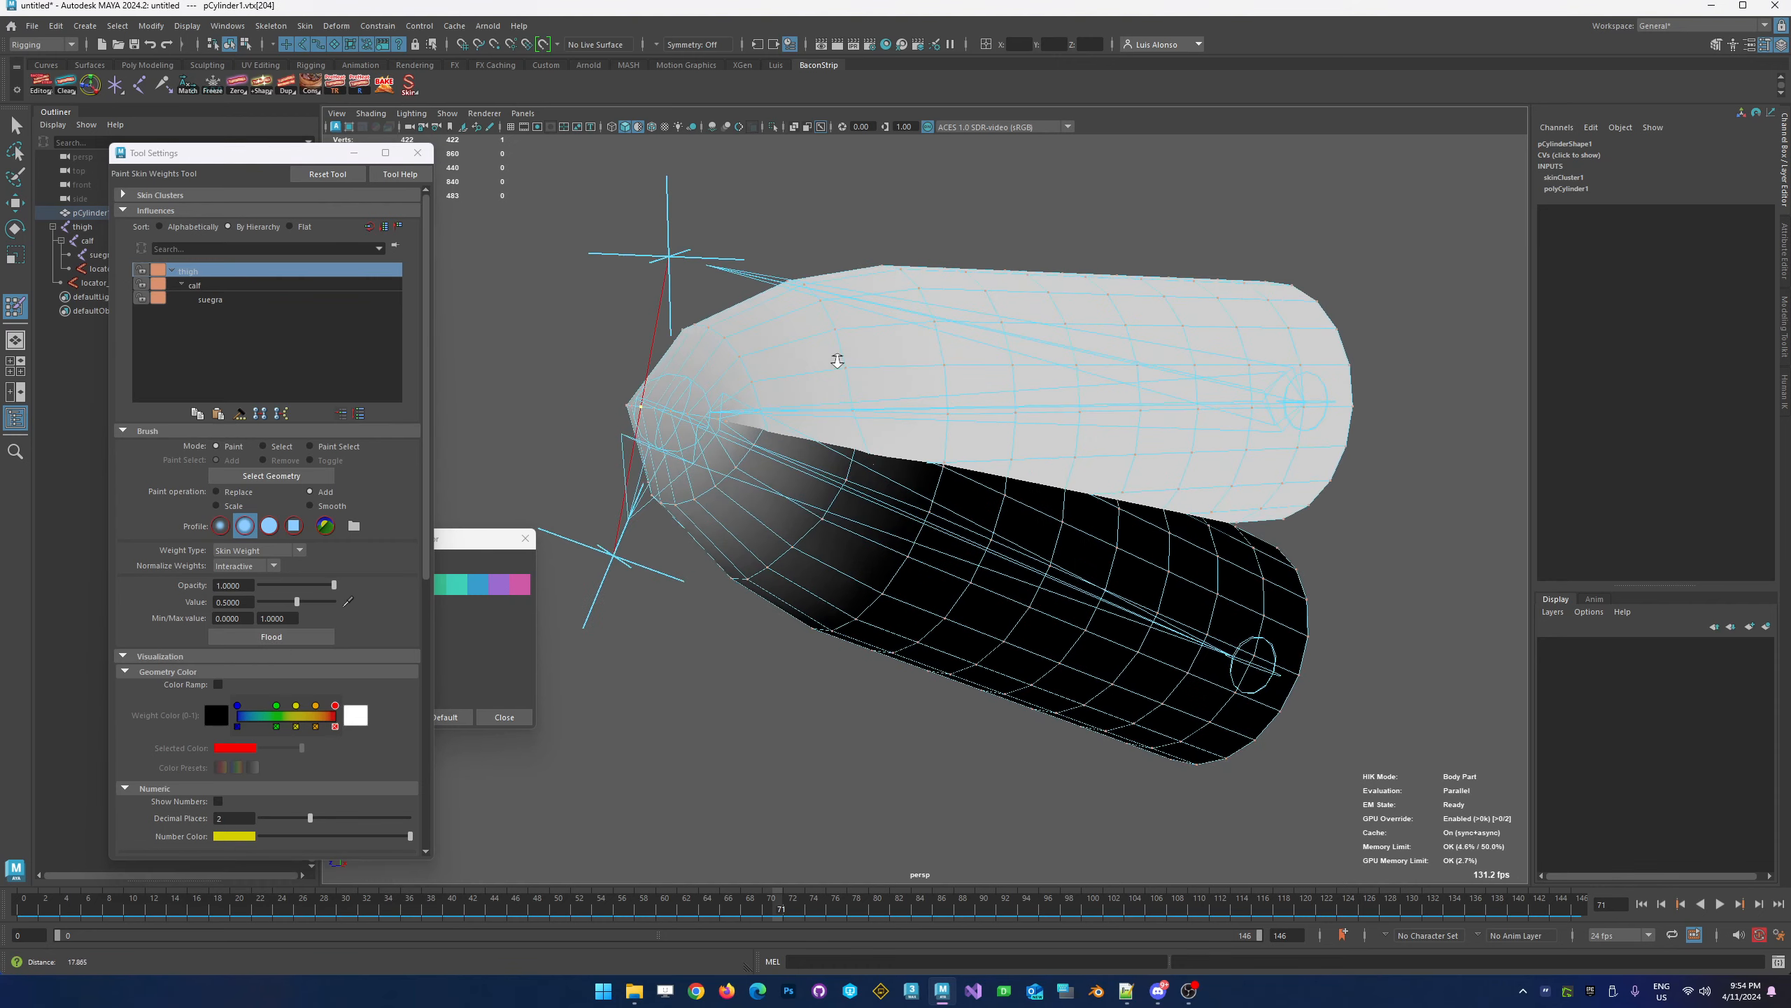
scroll(837, 361, "up", 3)
middle_click_drag(568, 339, 795, 341, "alt")
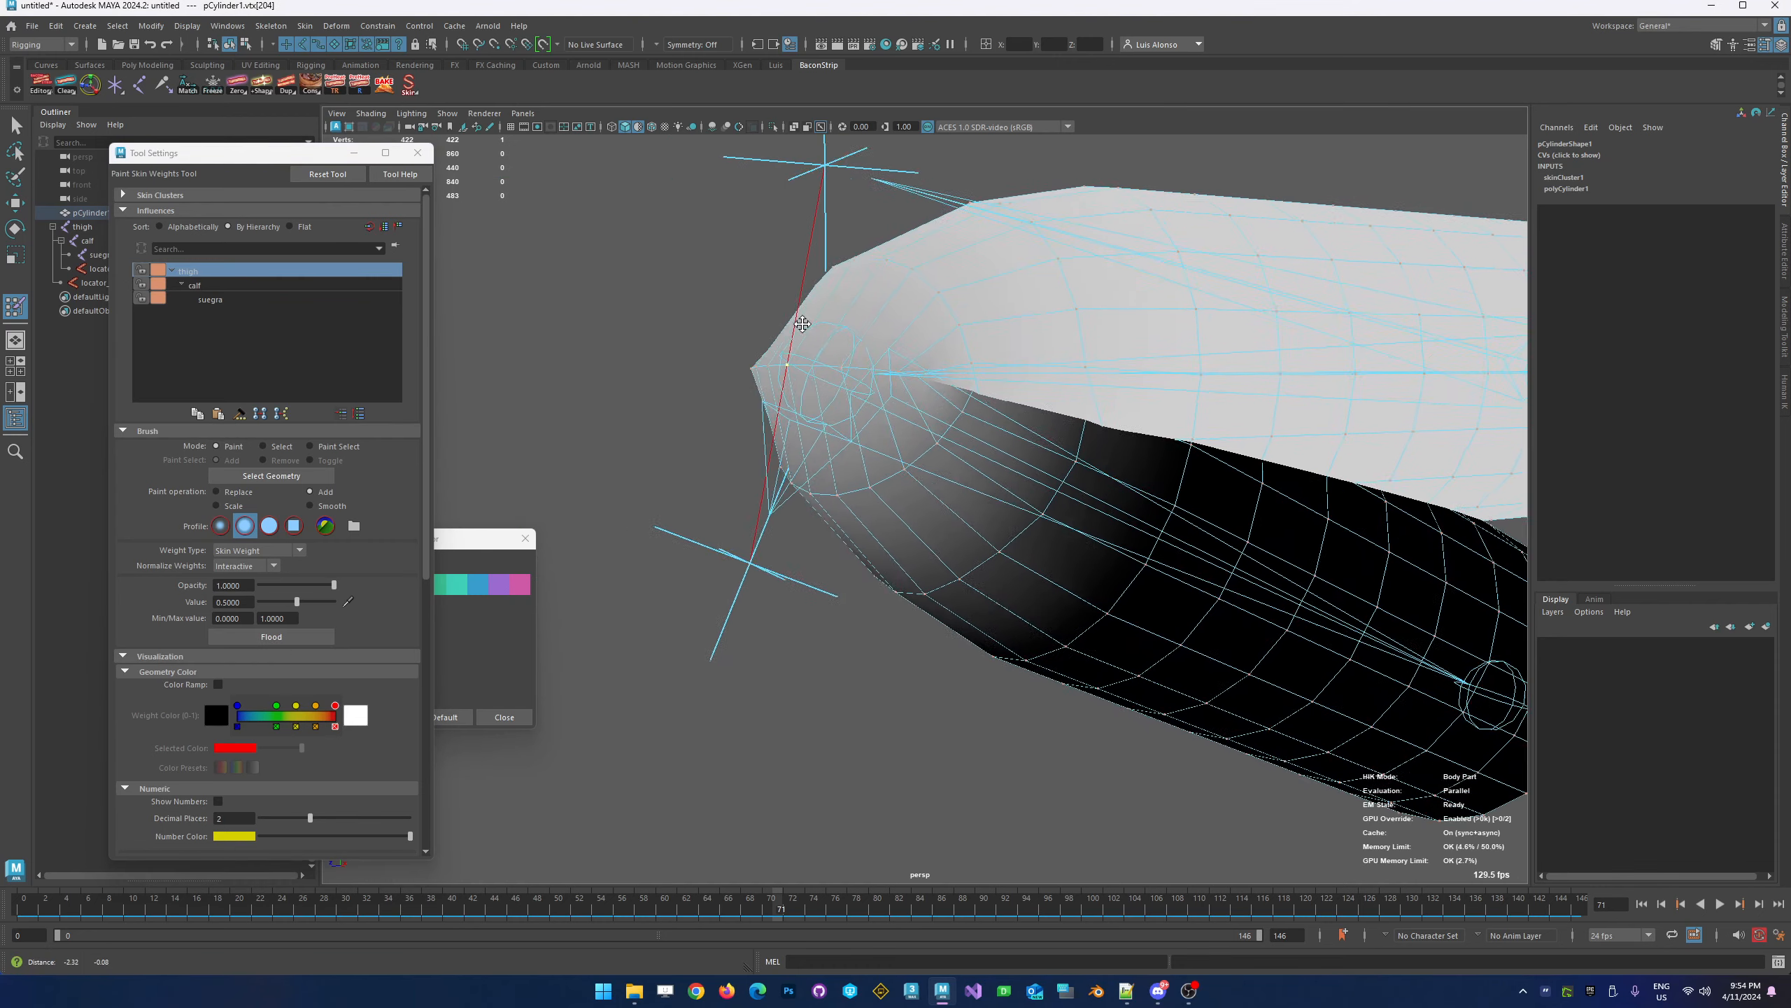
mouse_move(795, 340)
left_mouse_down("alt")
mouse_move(743, 360)
mouse_move(759, 362)
left_mouse_up("alt")
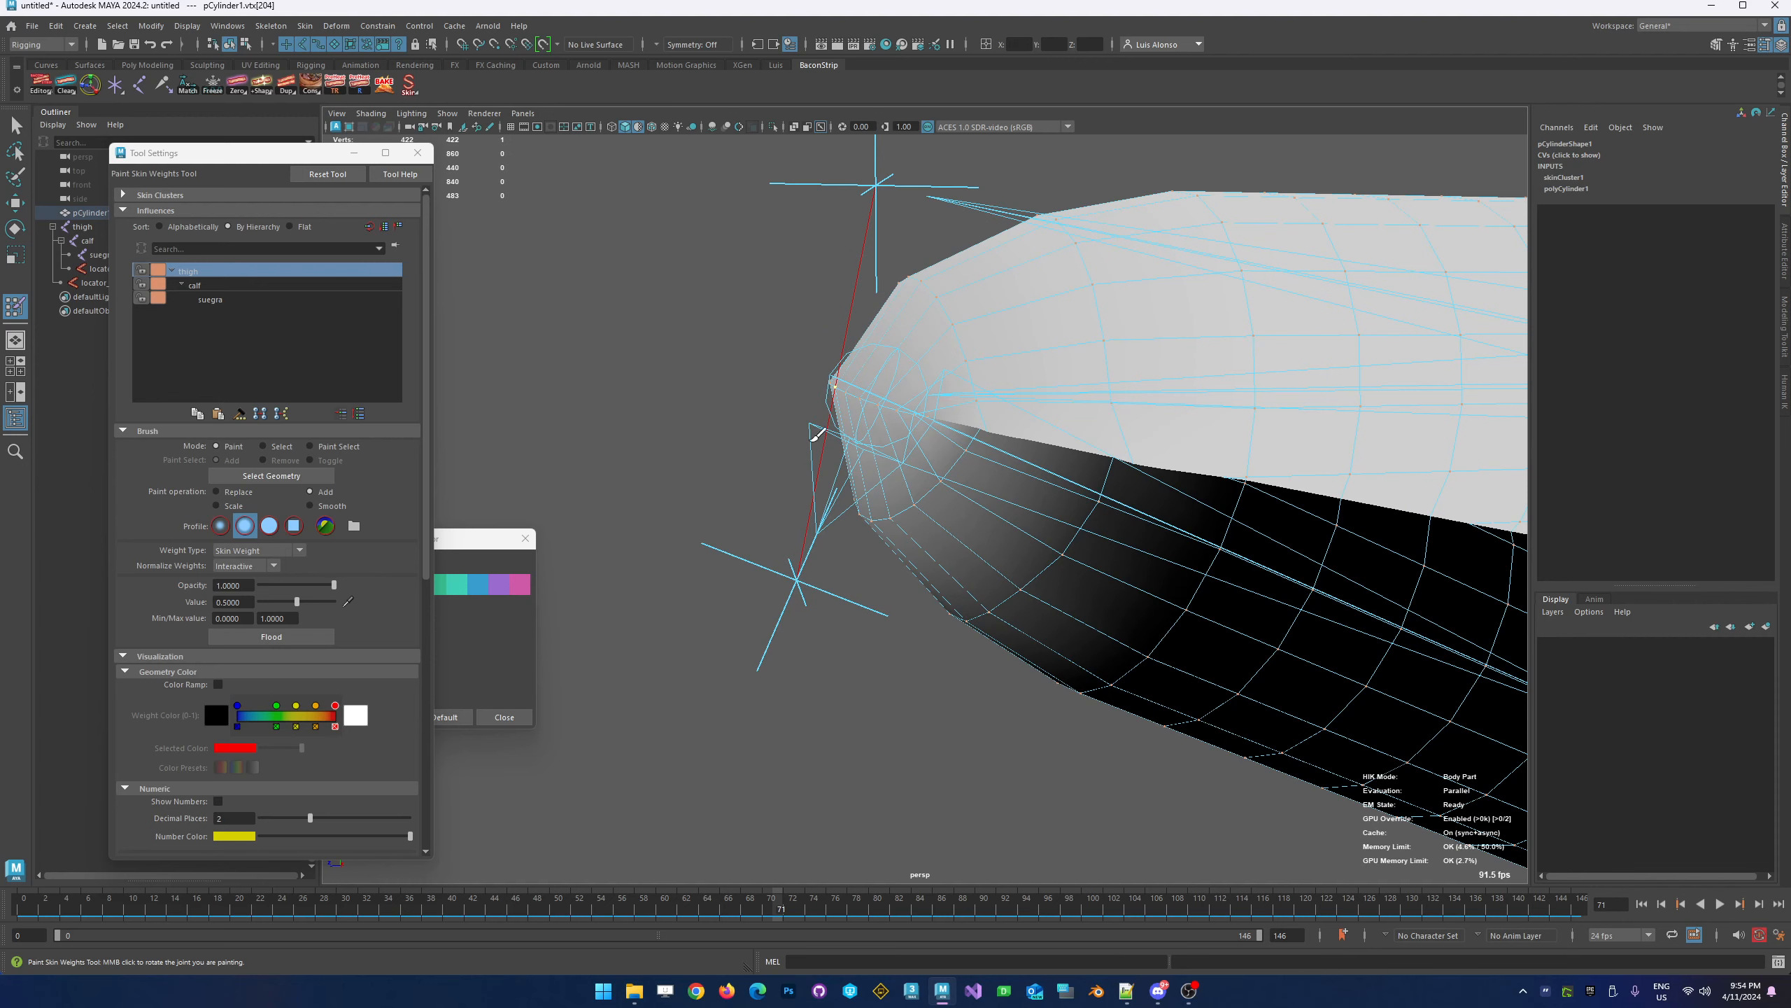
mouse_move(1002, 529)
right_mouse_down("alt")
mouse_move(812, 537)
mouse_move(657, 498)
right_mouse_up("alt")
Play the bend animation and scrub to frame 30 to examine the vertex's position between the two locators
key("alt+v")
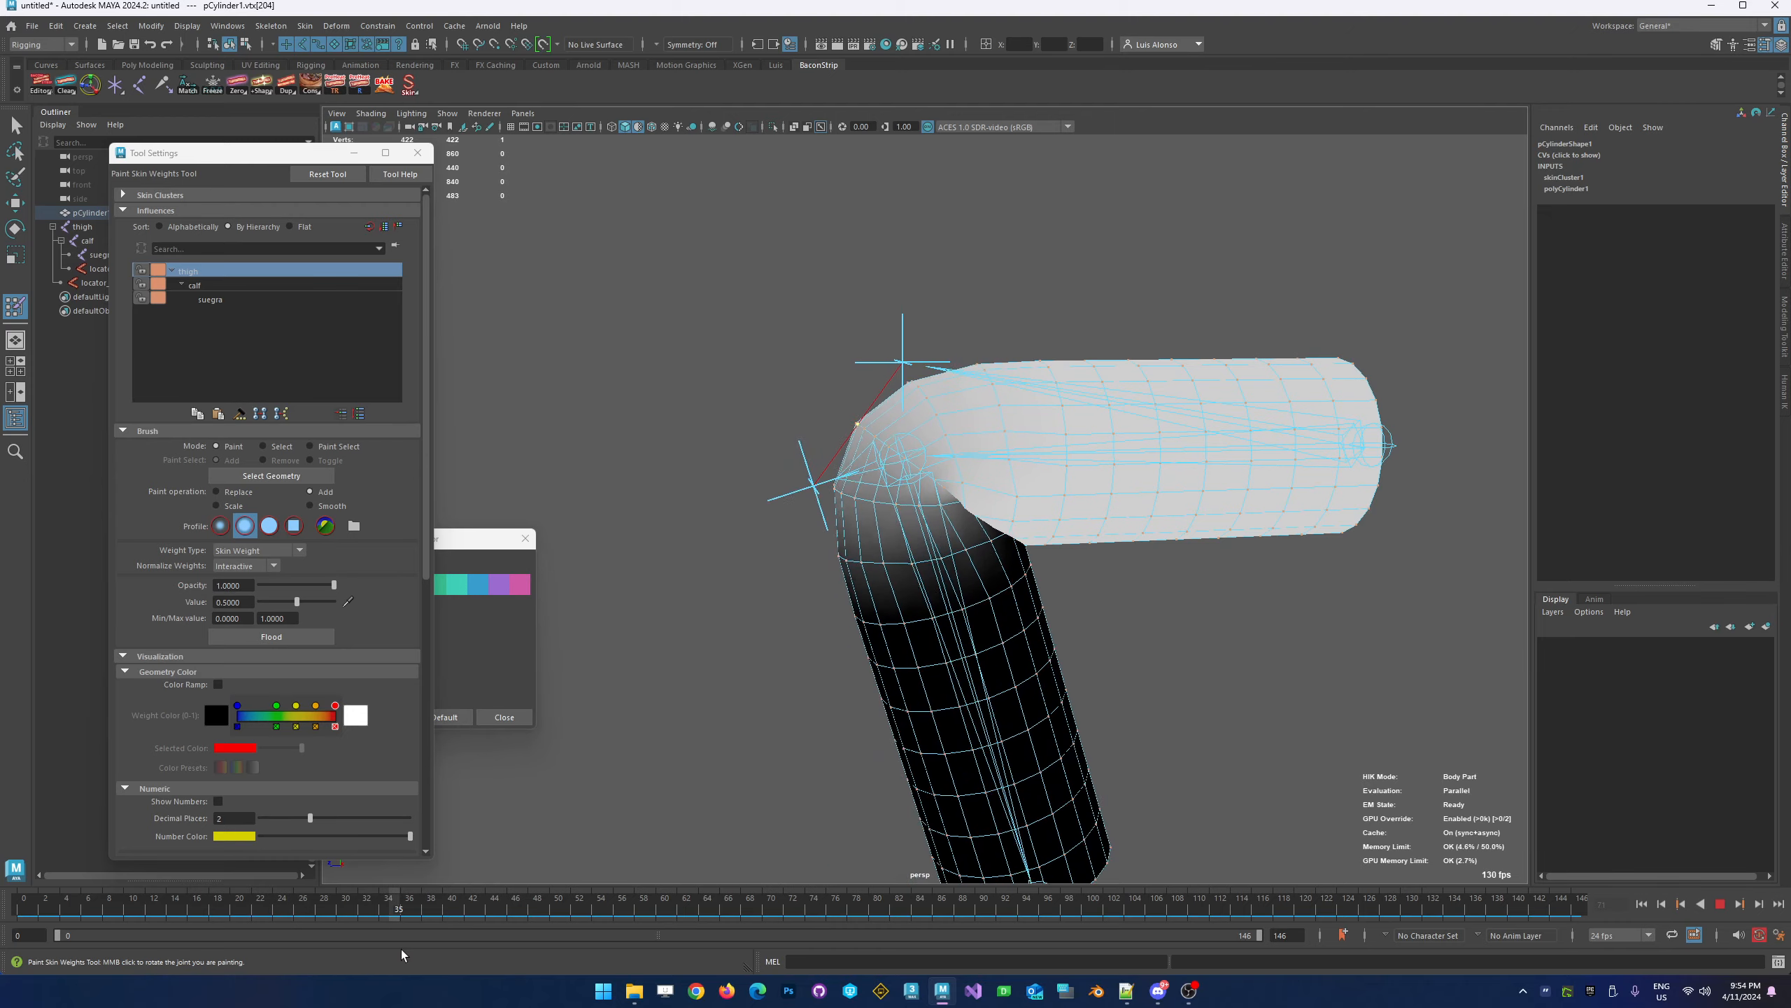
left_click_drag(528, 933, 353, 873)
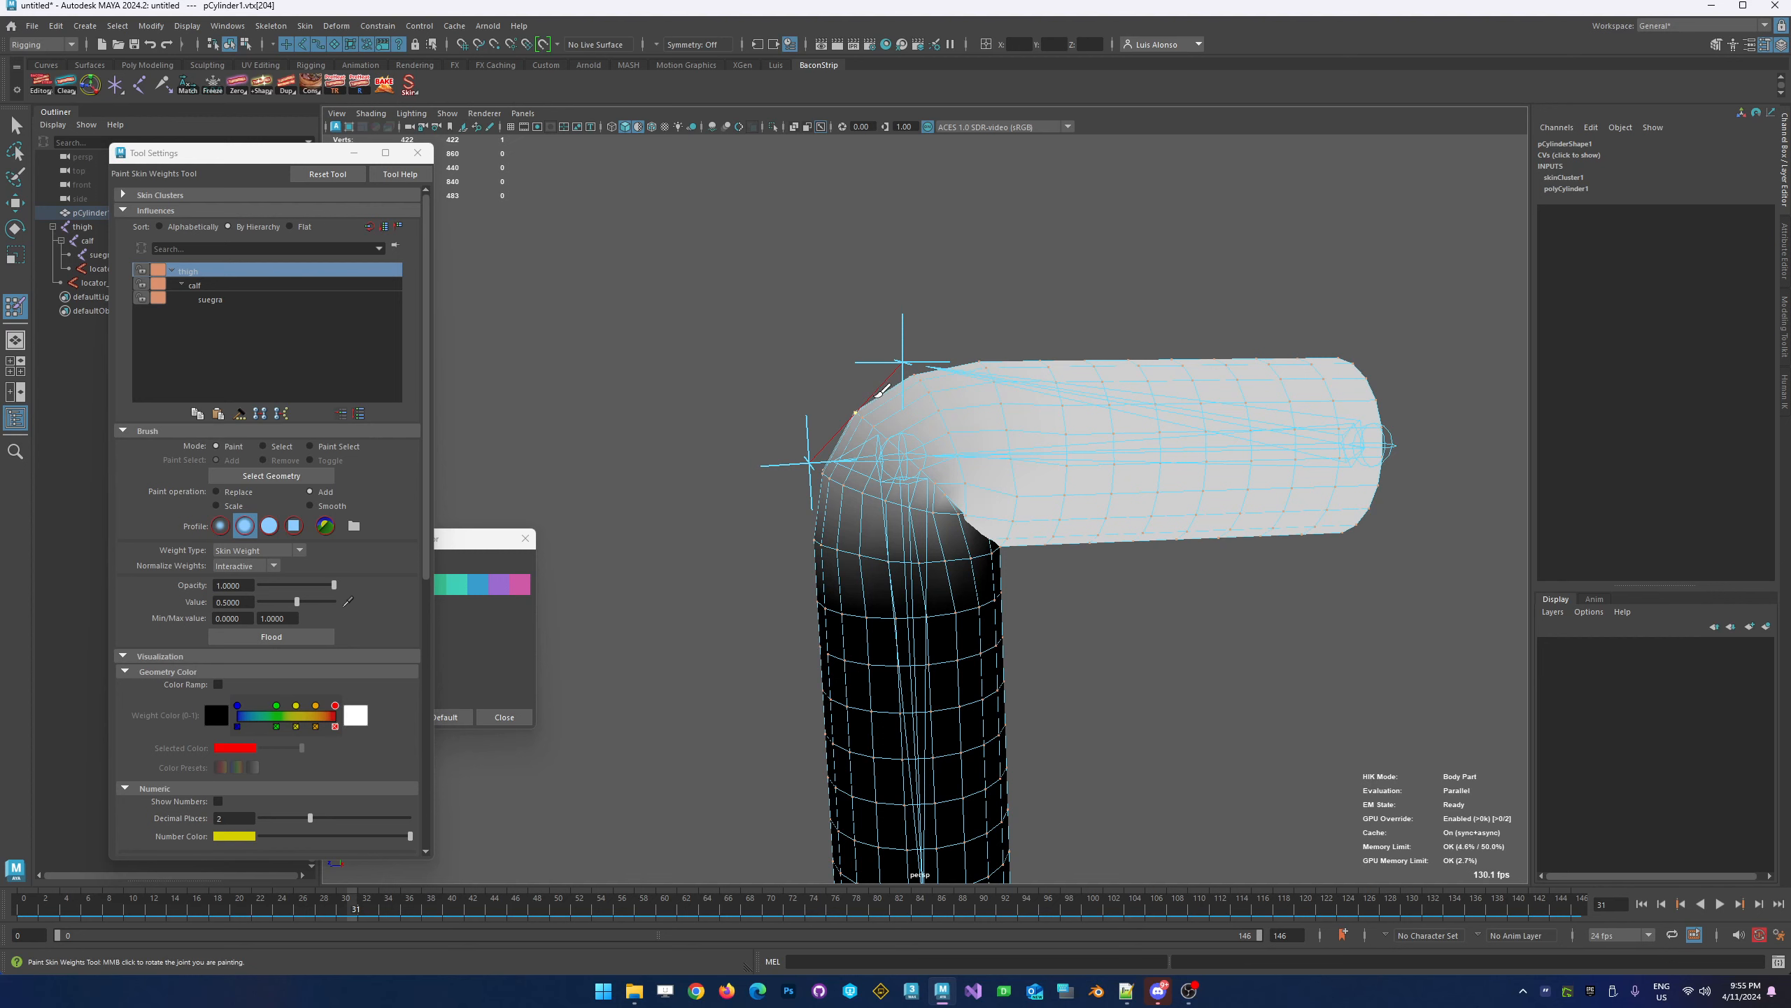
left_click_drag(718, 433, 706, 392, "alt")
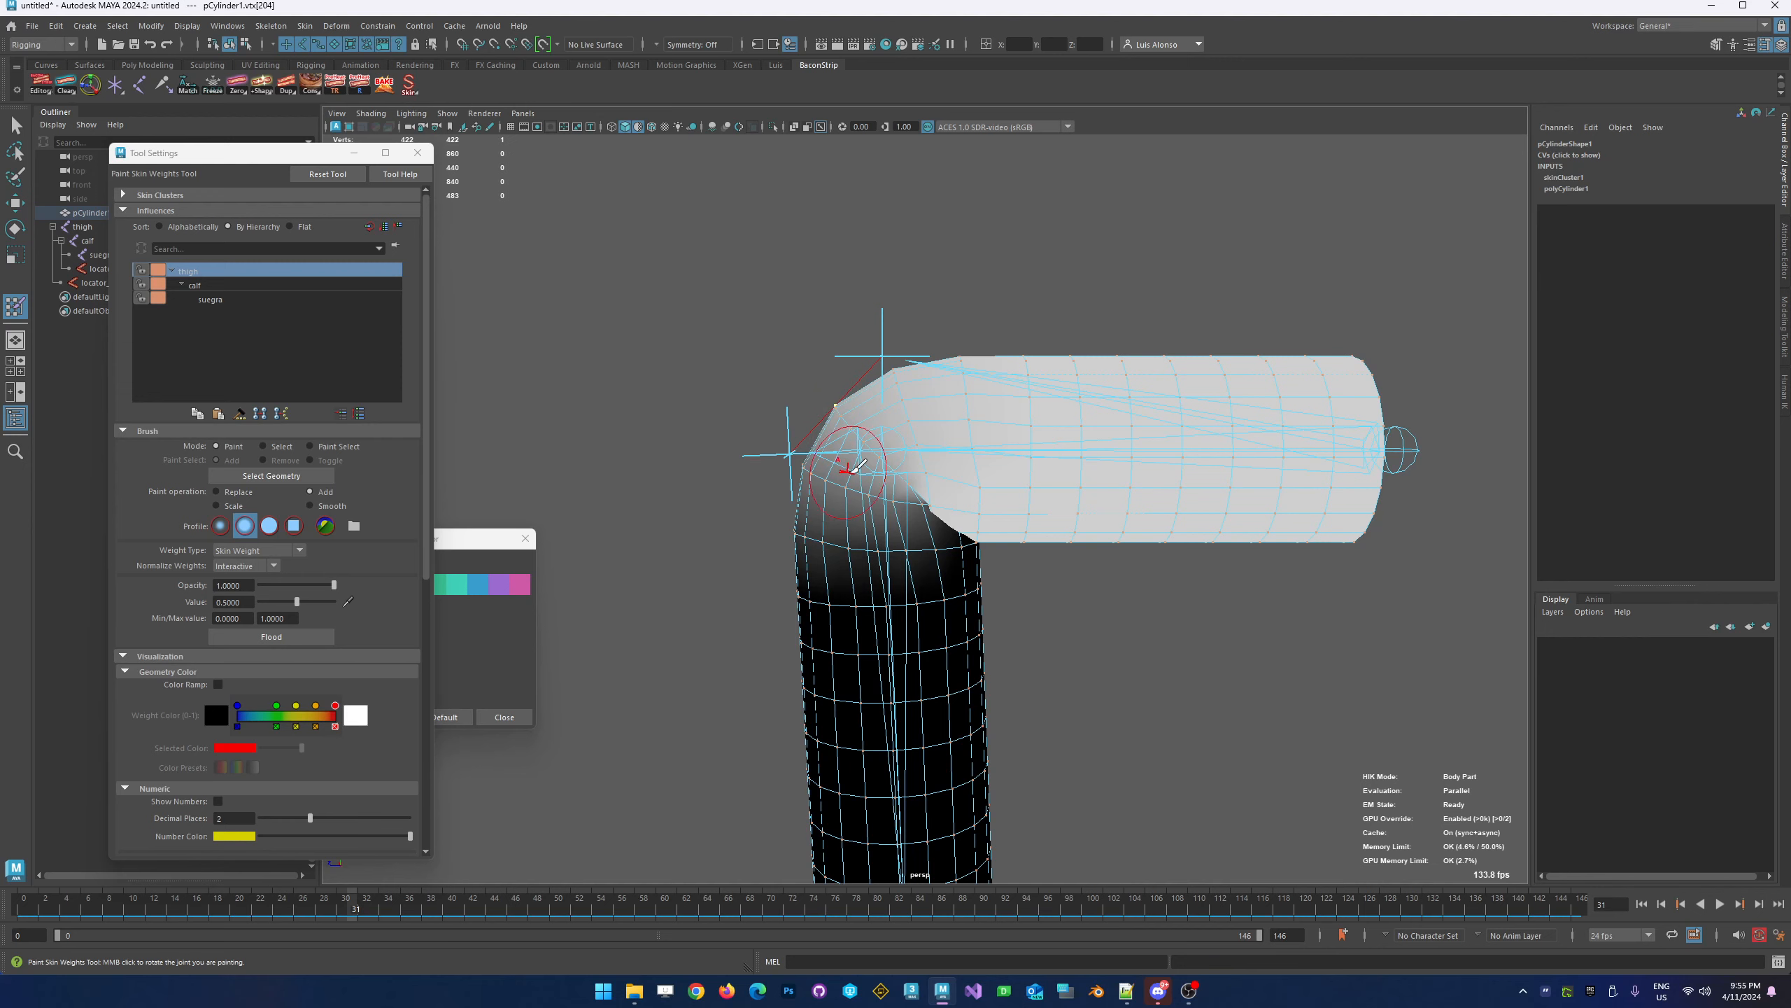
left_click_drag(357, 911, 345, 876)
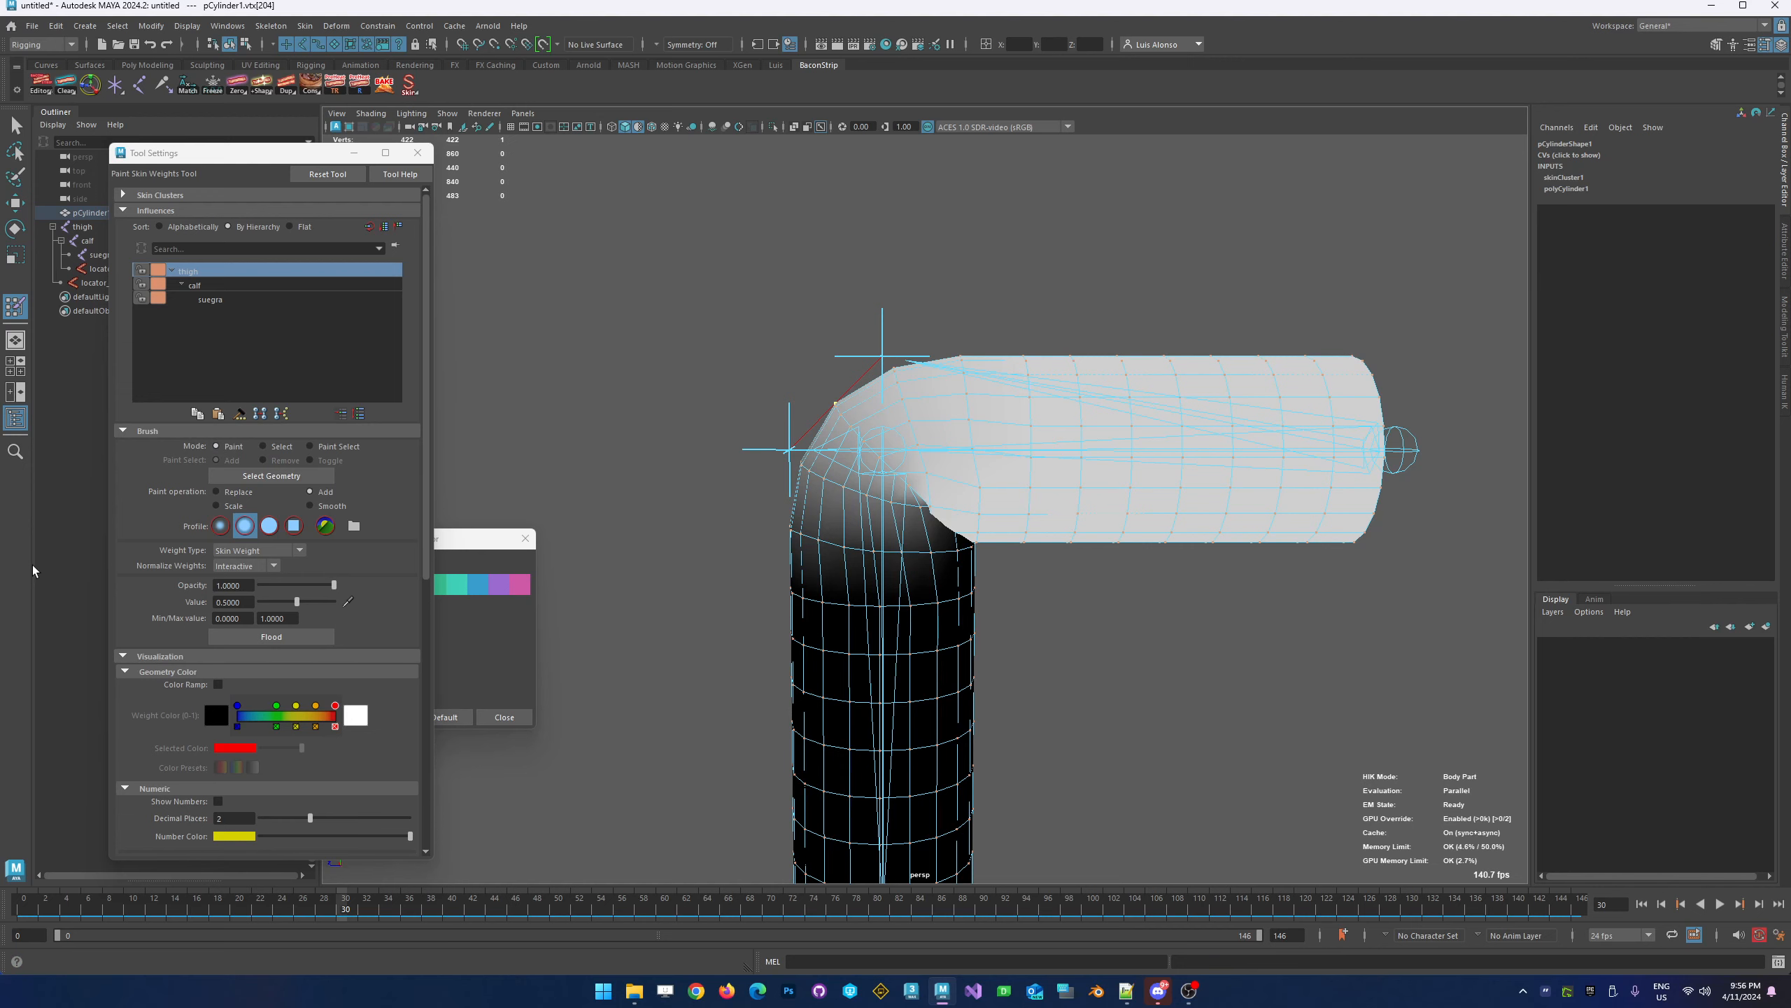
Return to frame 0 and leave weight painting to select the whole cylinder in object mode
left_click_drag(343, 909, 23, 904)
middle_click_drag(757, 320, 775, 370, "alt")
right_click_drag(865, 339, 645, 366, "alt")
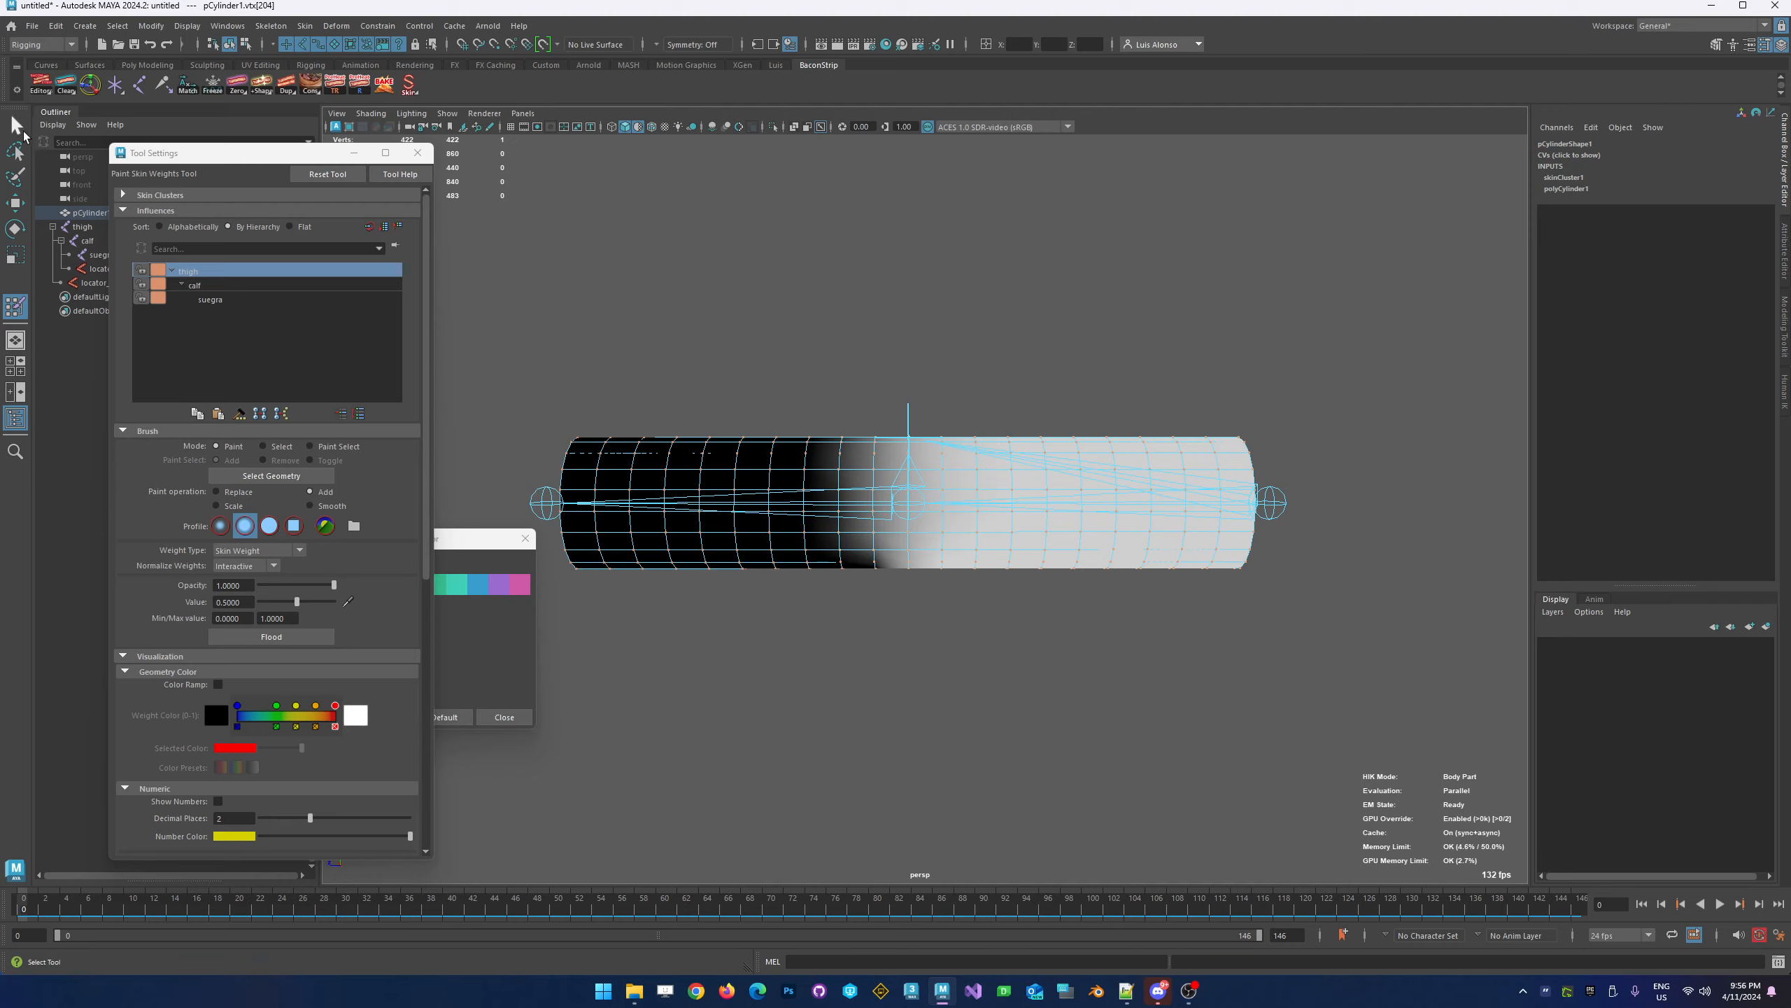
left_click(15, 126)
left_click(227, 46)
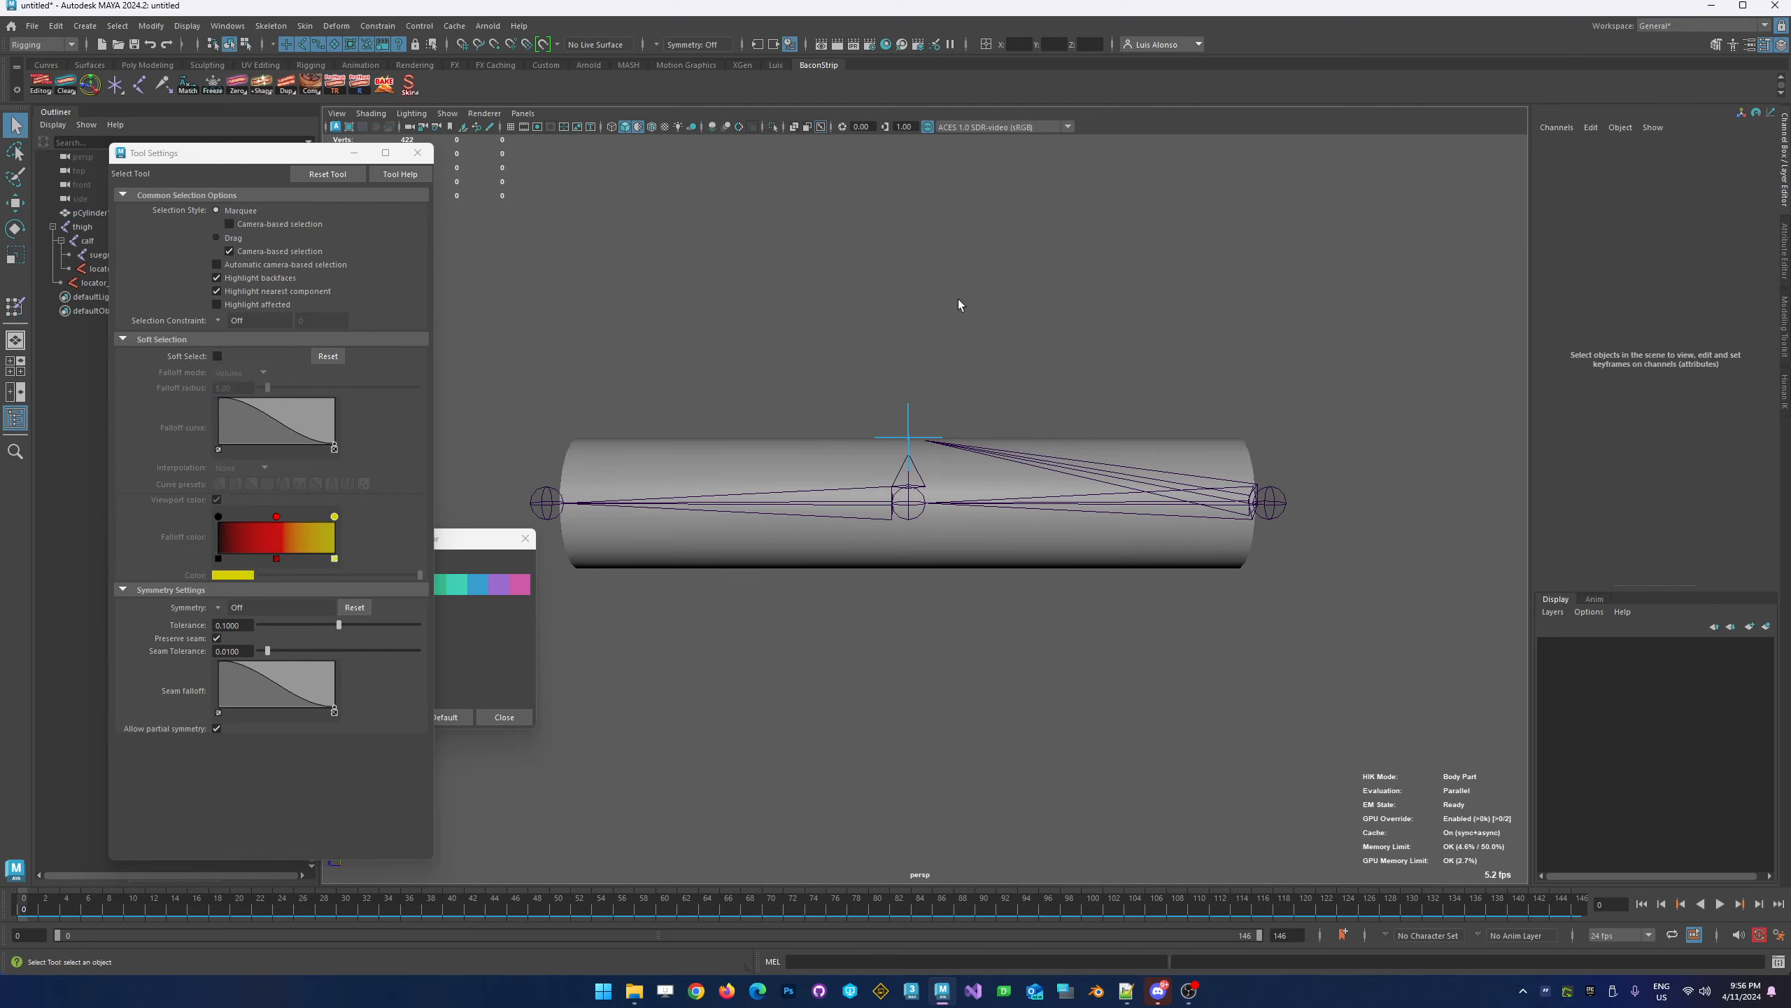
left_click(960, 487)
mouse_move(789, 633)
left_mouse_down("alt")
mouse_move(804, 652)
mouse_move(794, 632)
left_mouse_up("alt")
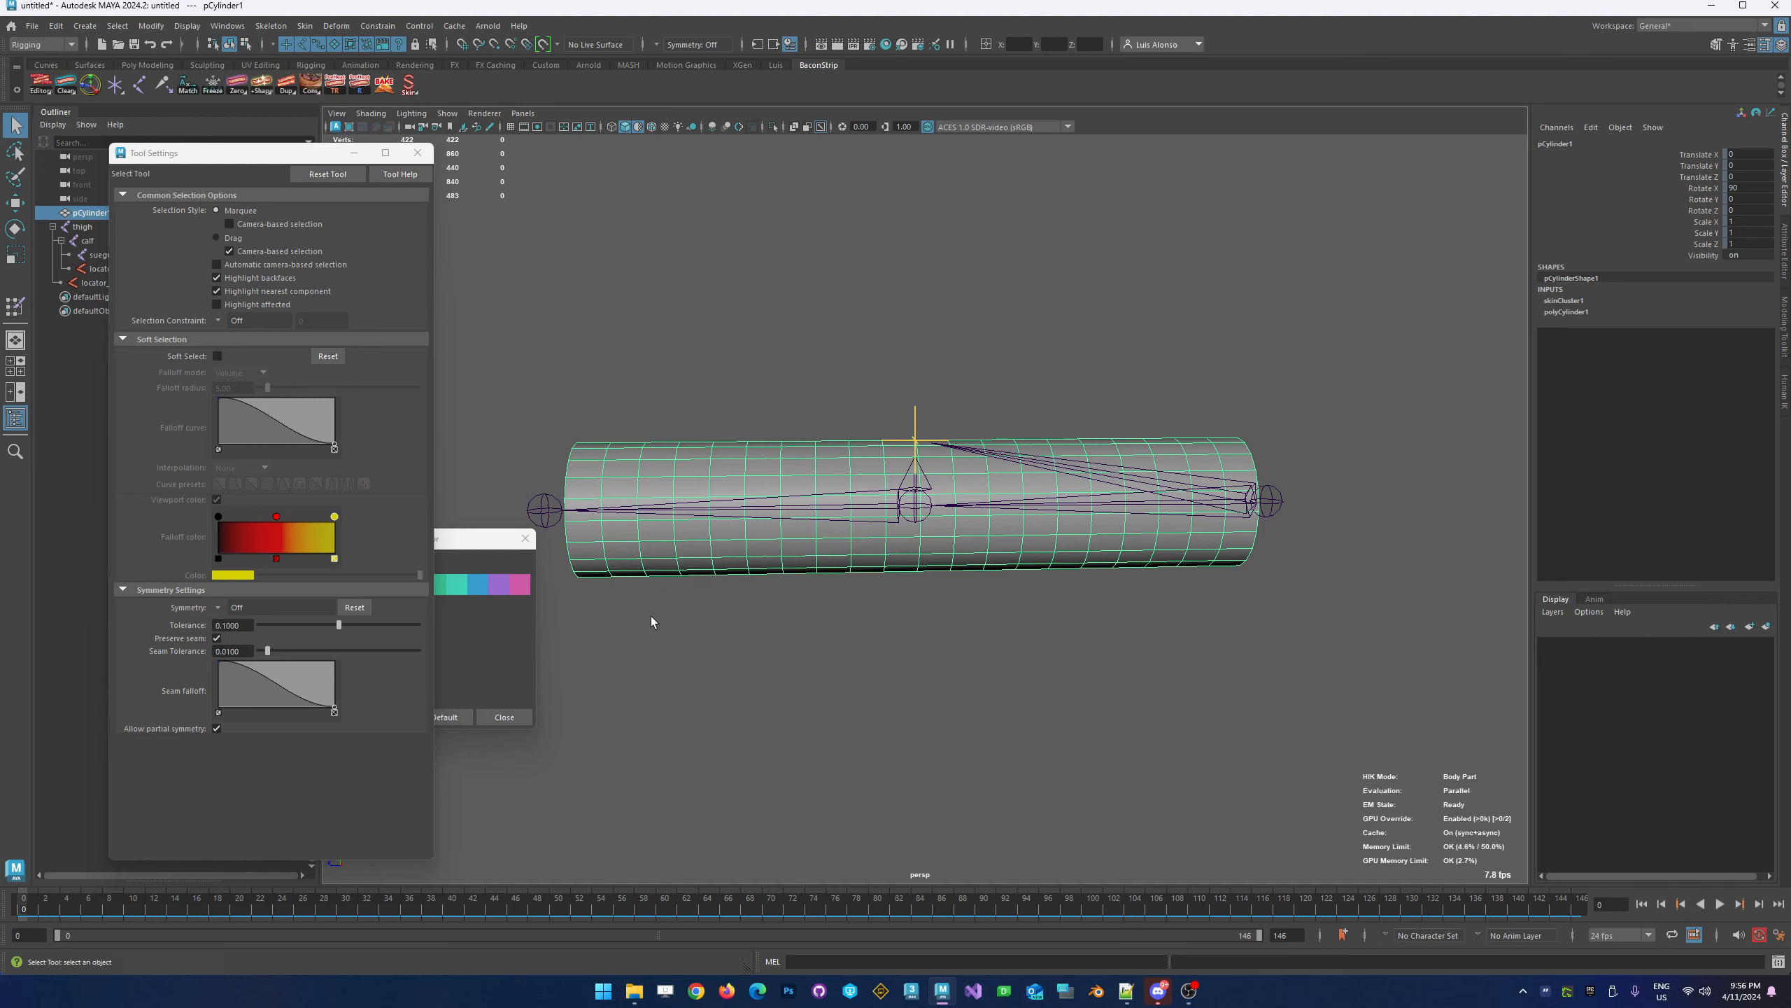
Raise the calf joint to a Translate Y of 1.27 with Move Skinned Joints, leaving the cylinder in place
left_click(303, 28)
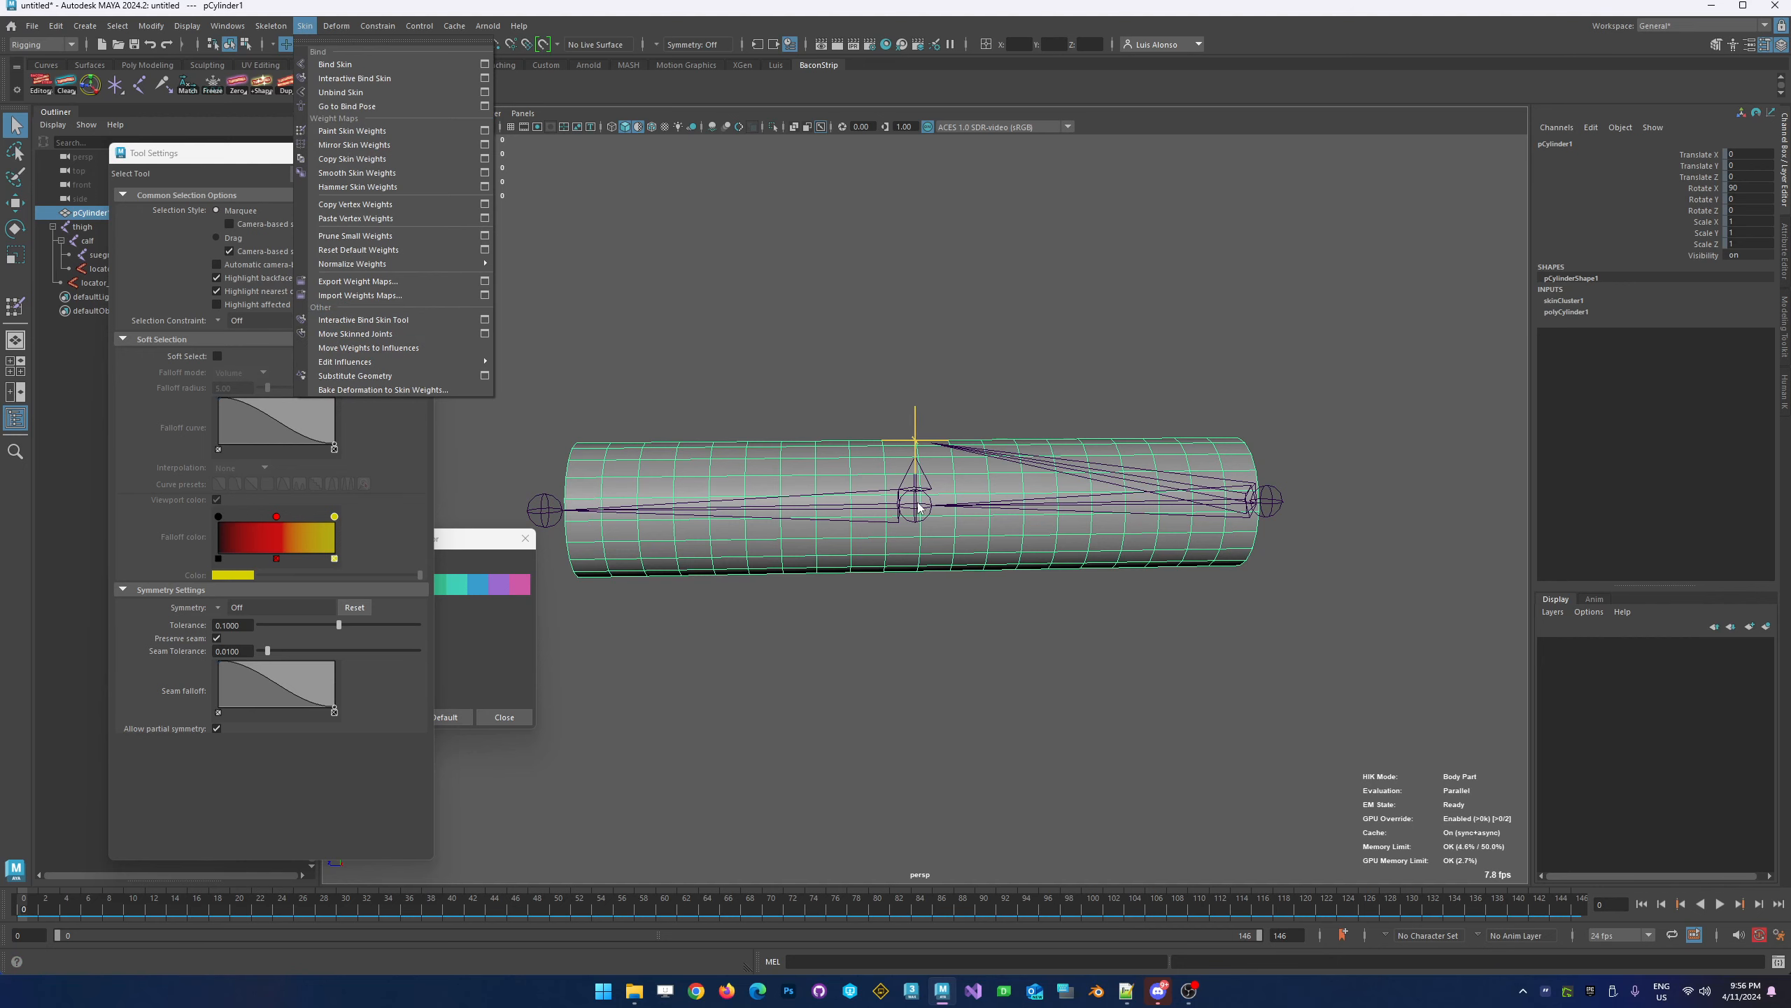
left_click(795, 698)
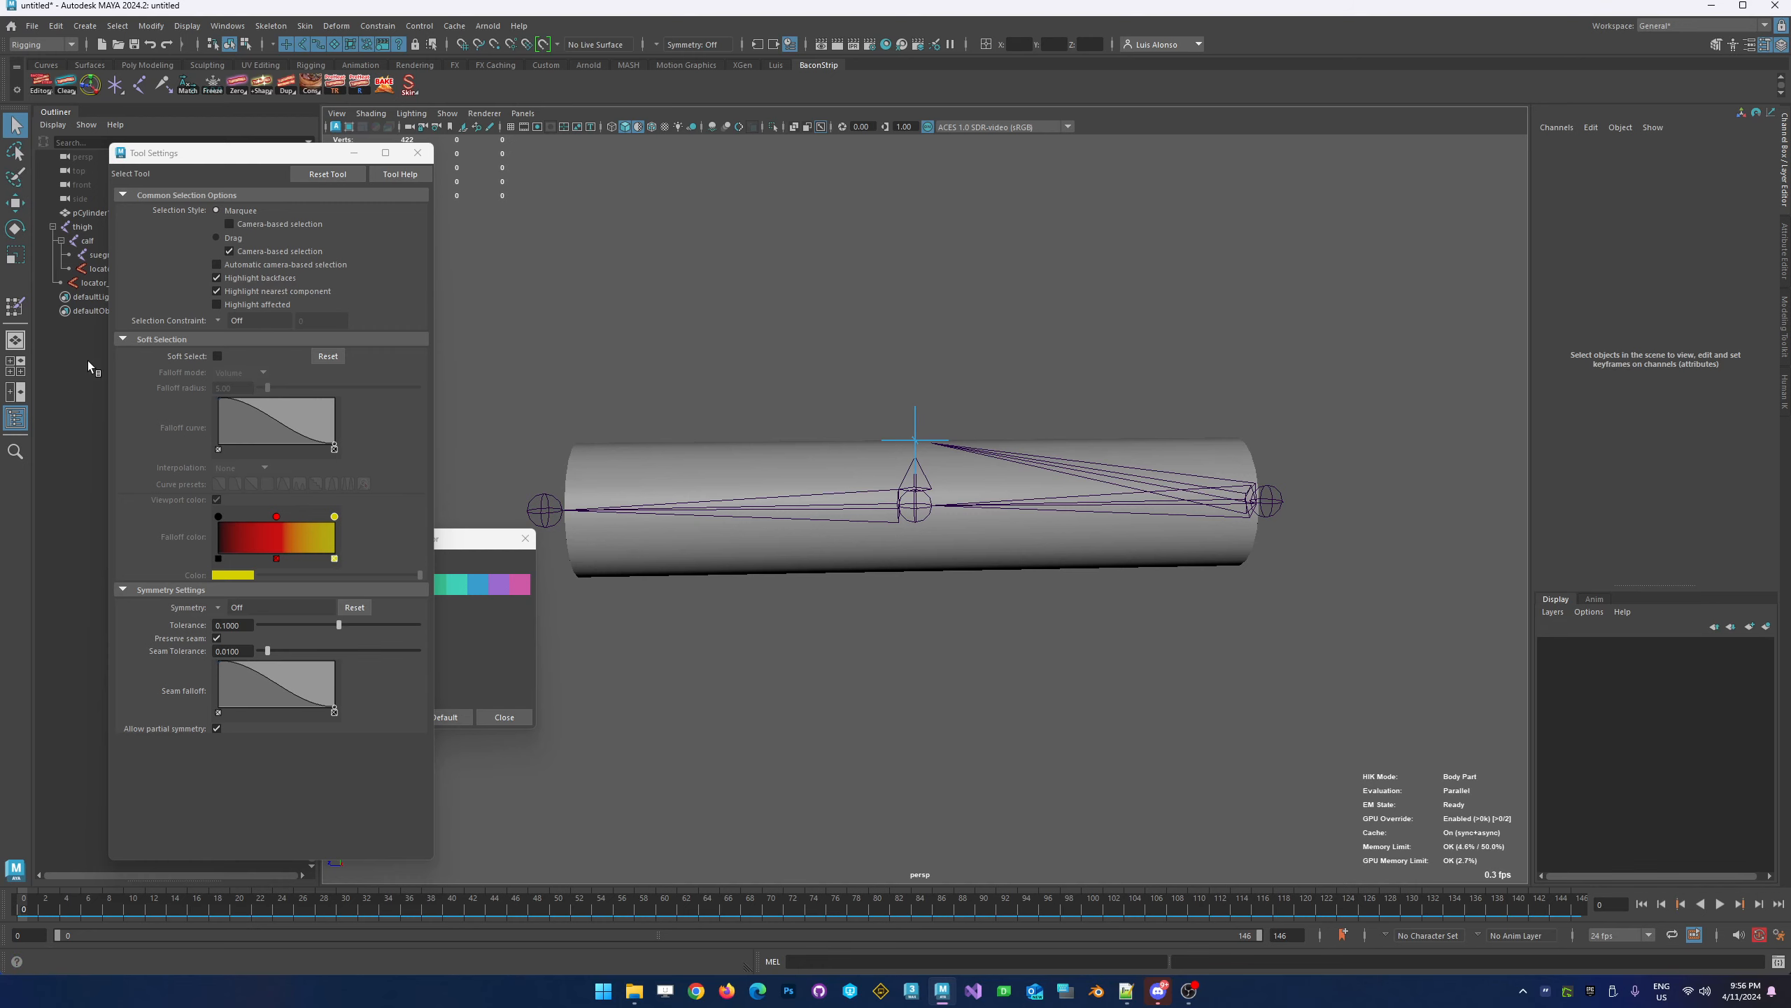
left_click(801, 463)
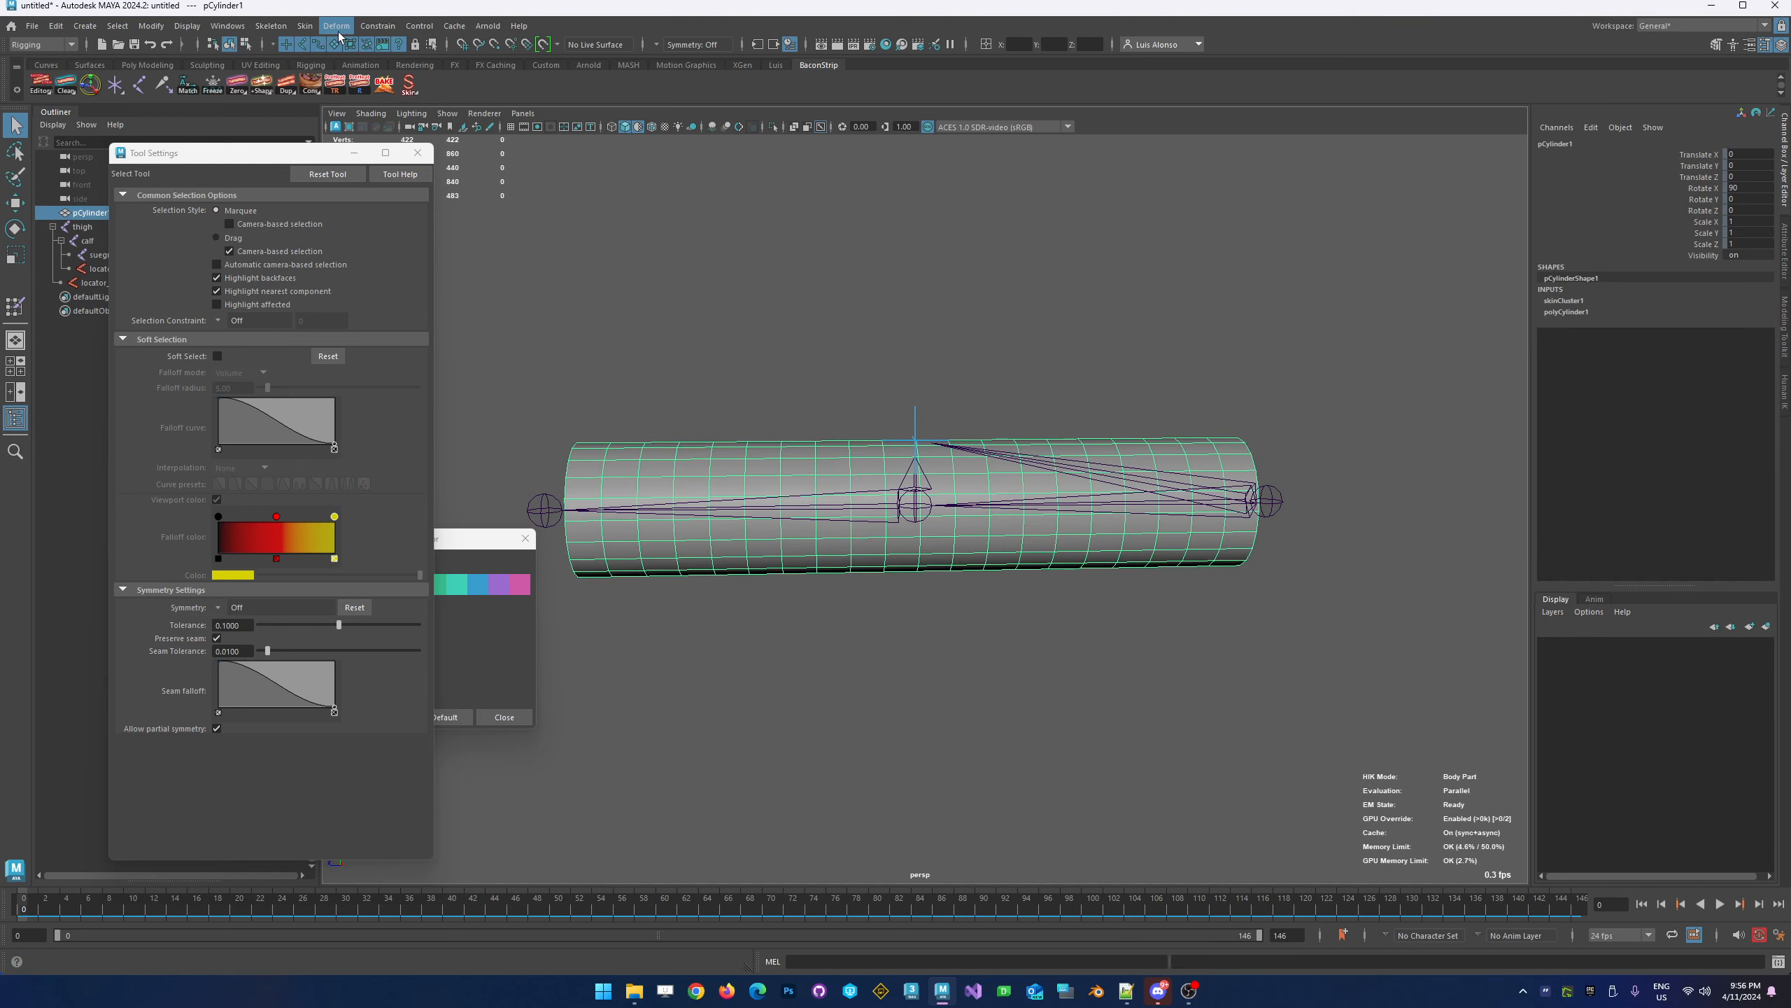
left_click(309, 28)
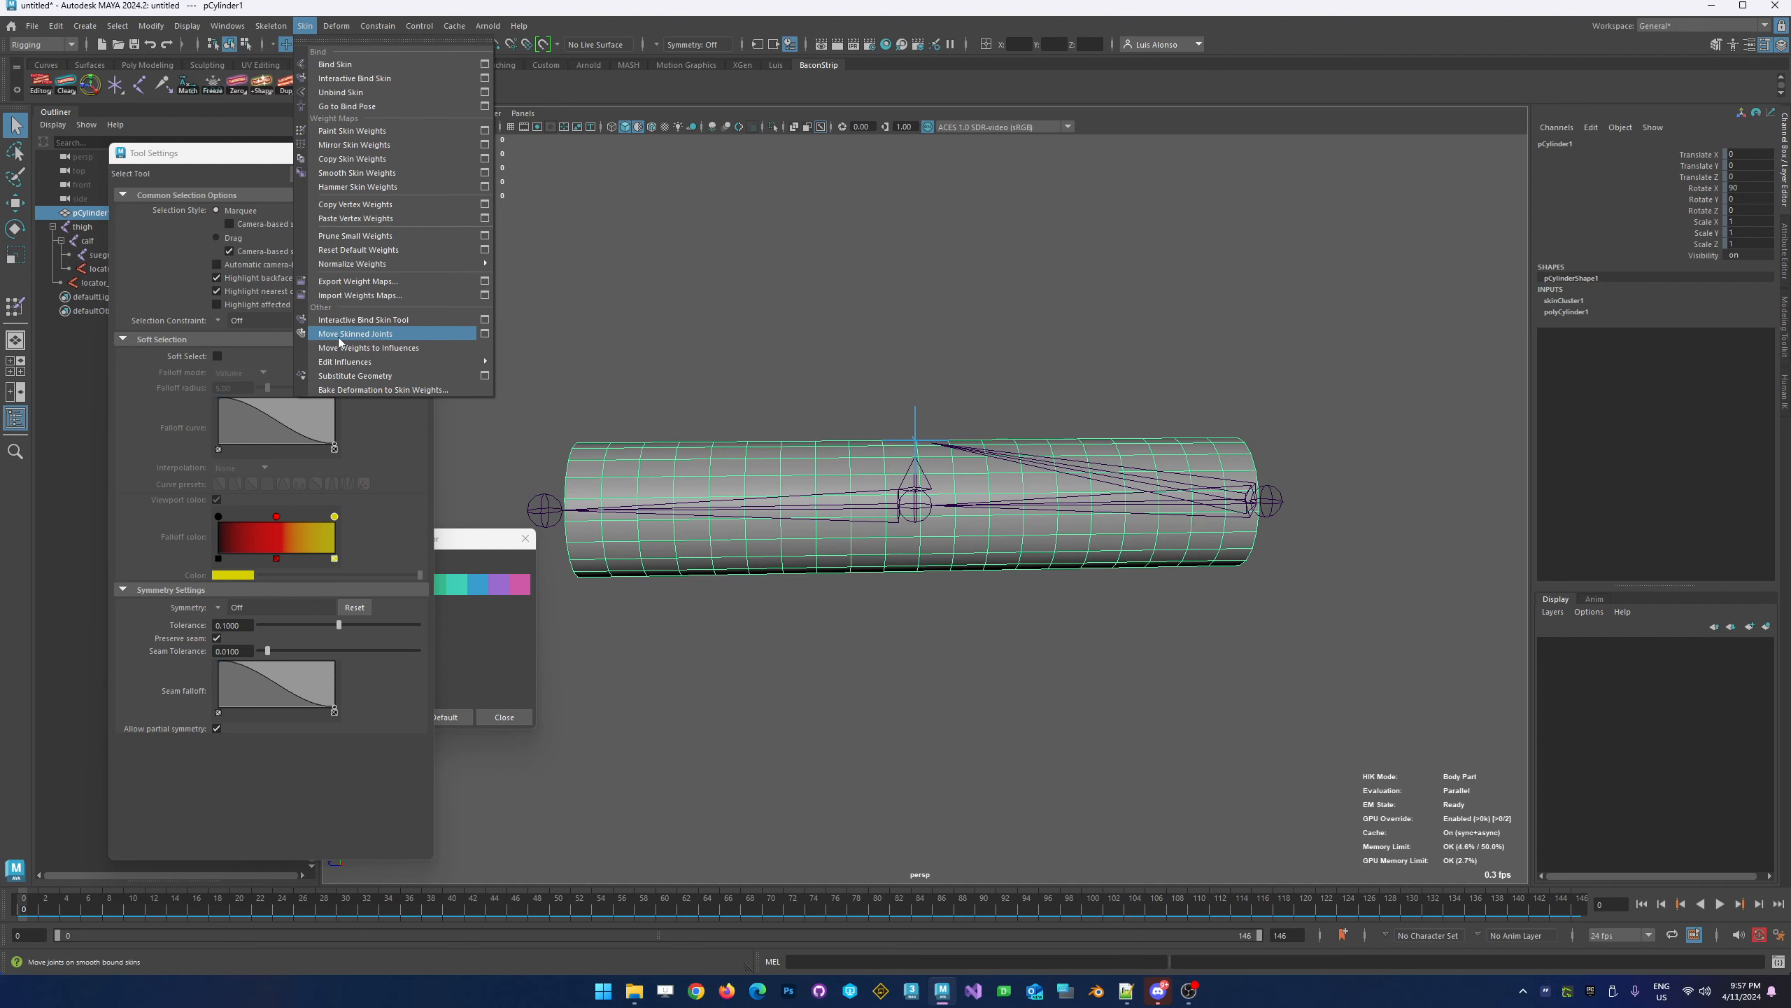
left_click(387, 334)
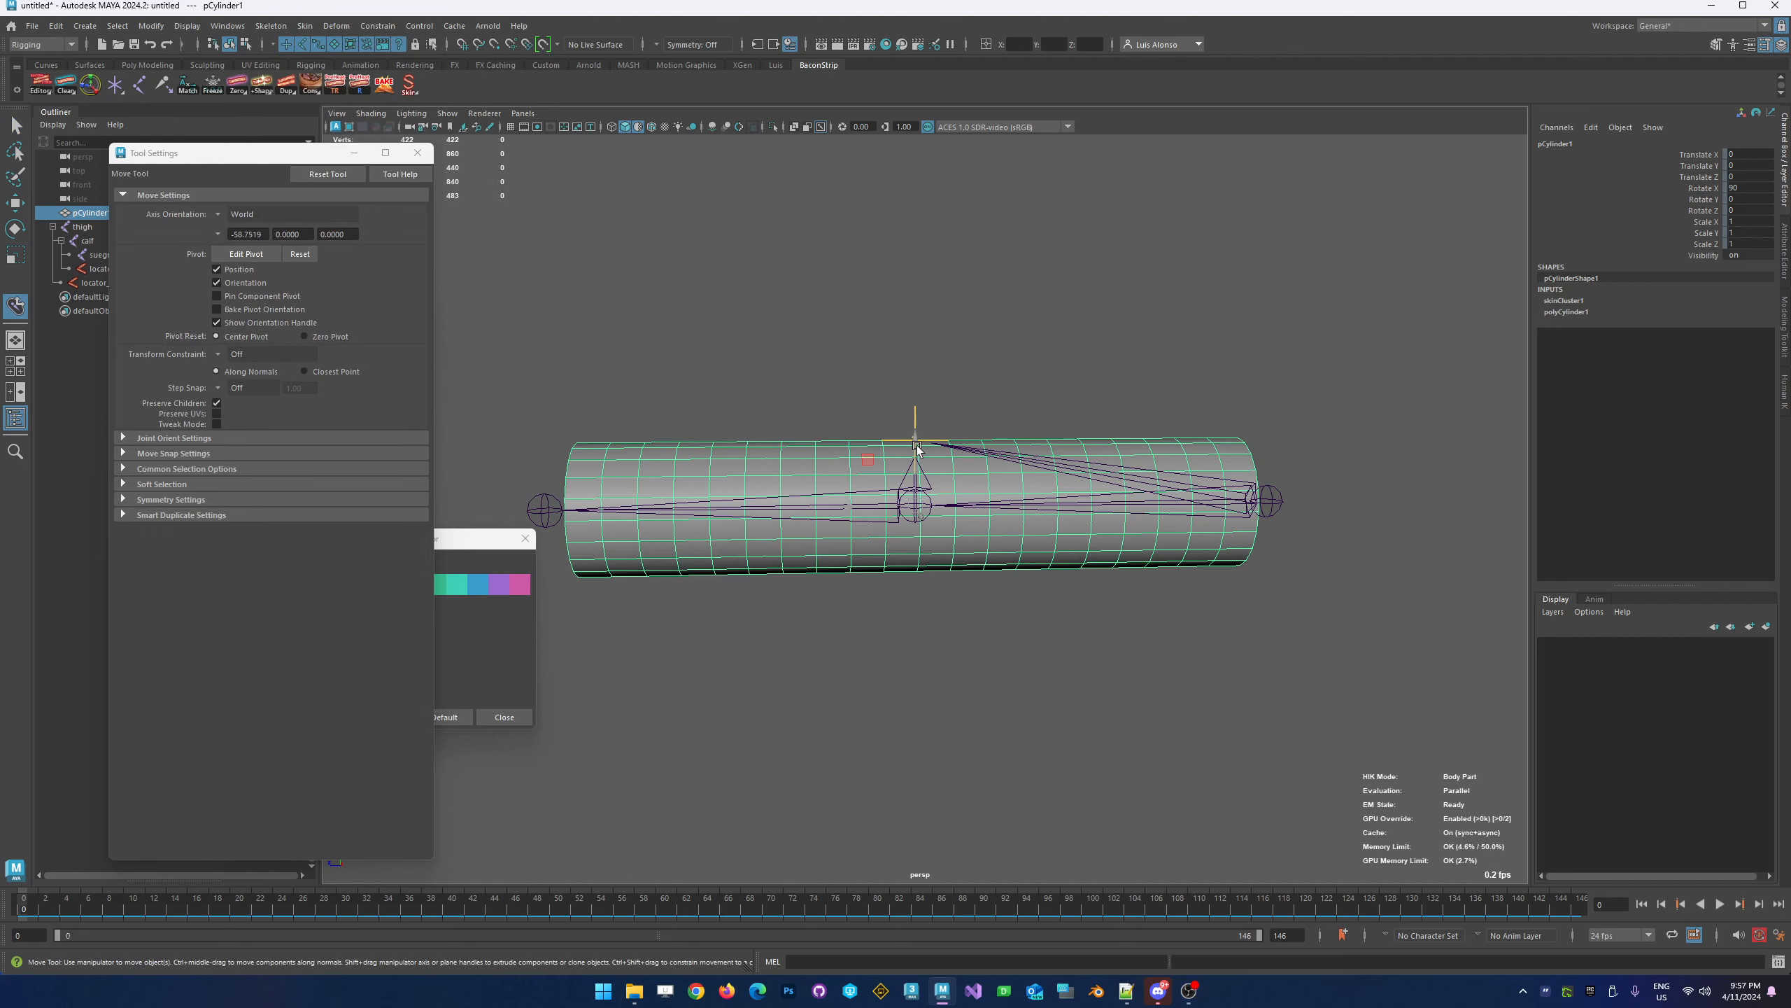
left_click(902, 486)
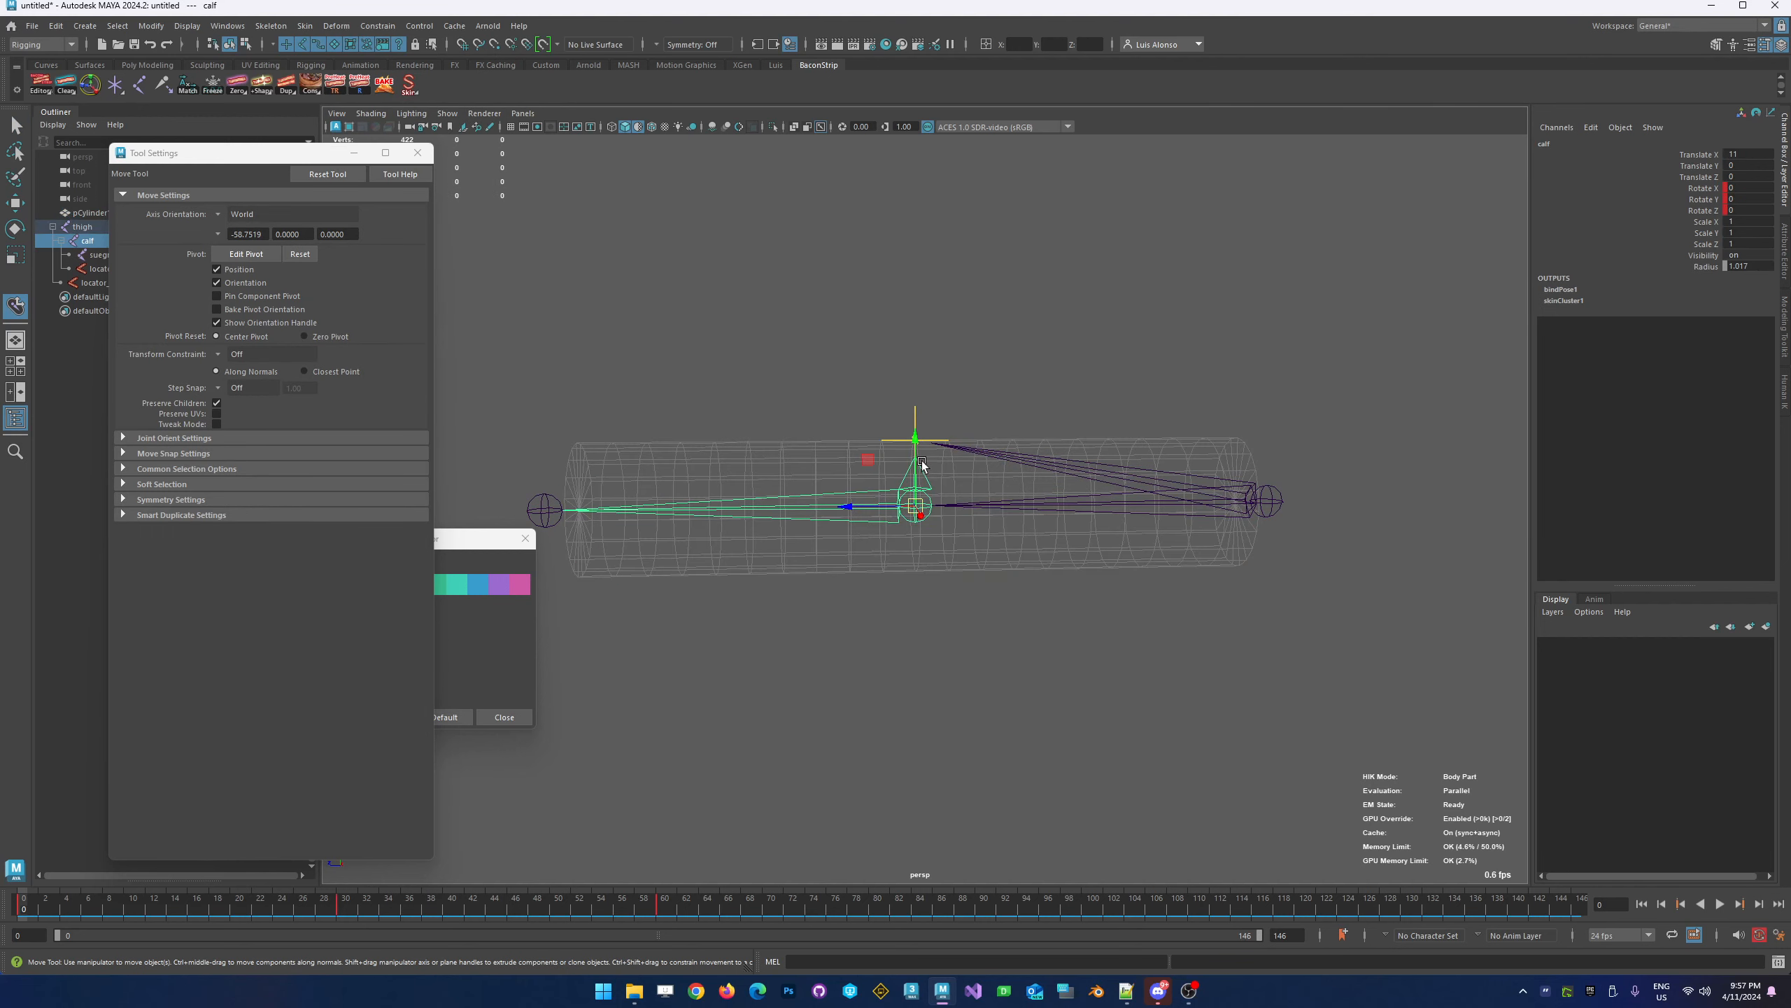
left_click_drag(916, 467, 917, 423)
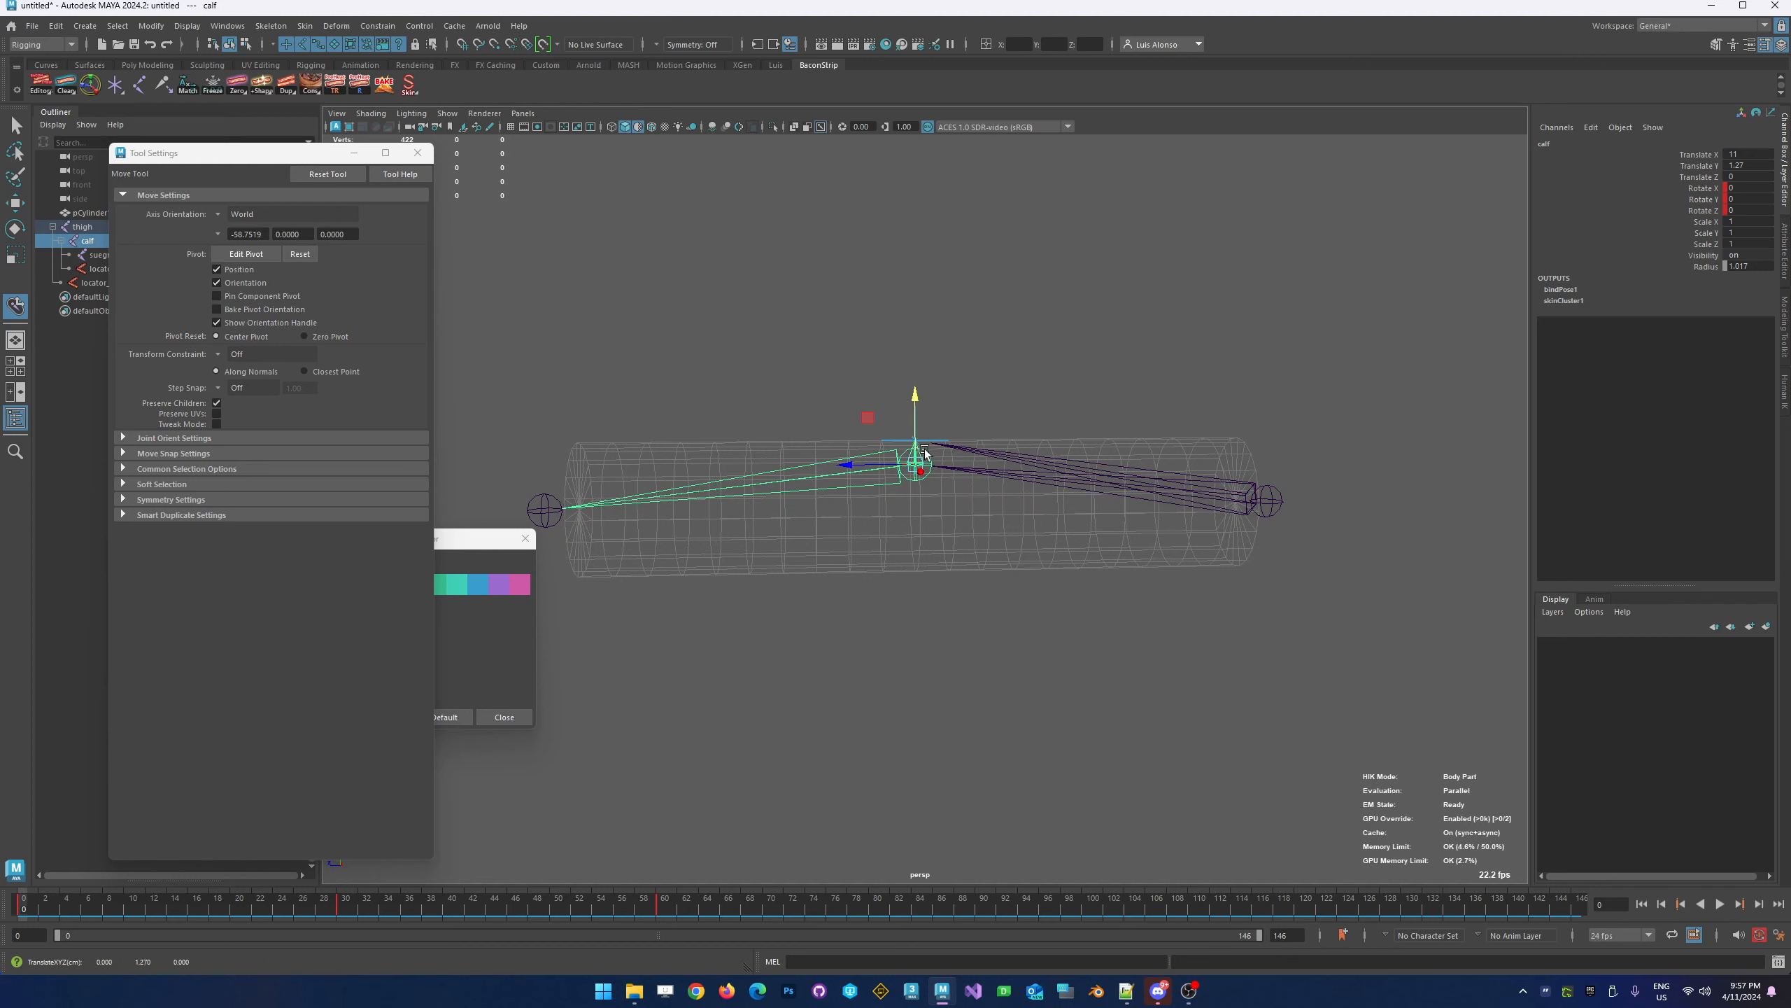
Display the cylinder shaded, test-rotate the raised calf joint and undo the rotation
key("e")
key("5")
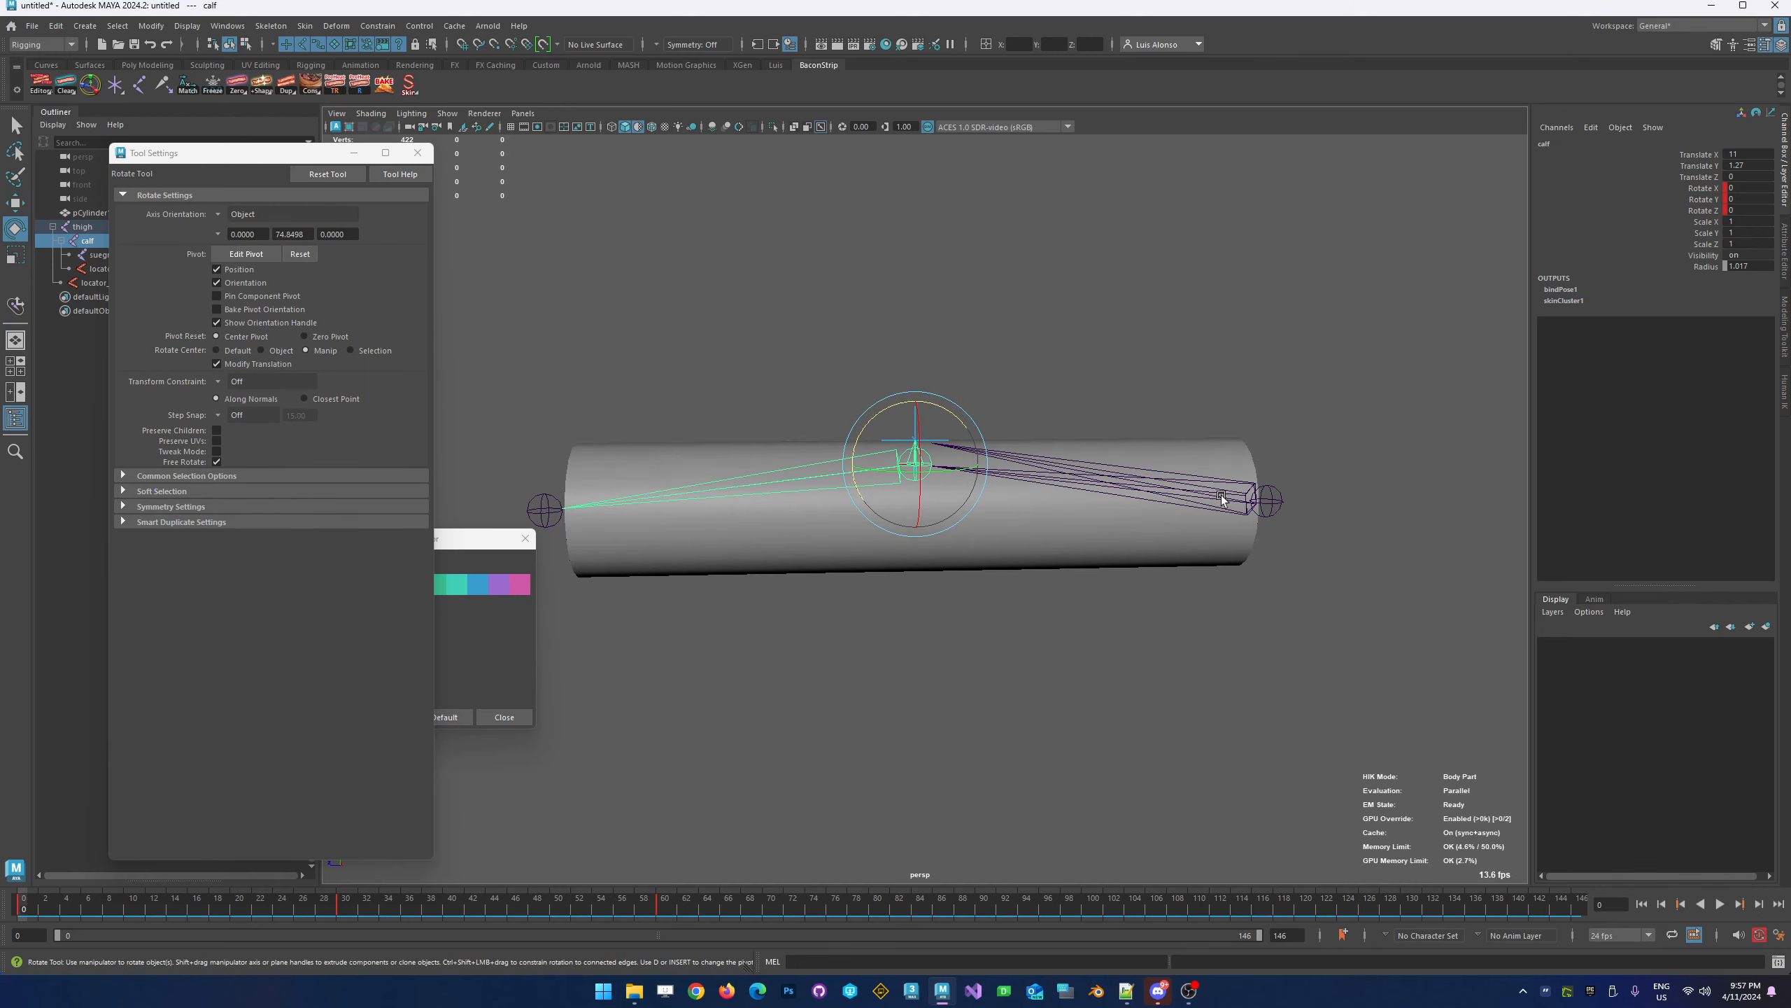
left_click_drag(872, 424, 862, 415)
key("ctrl+z")
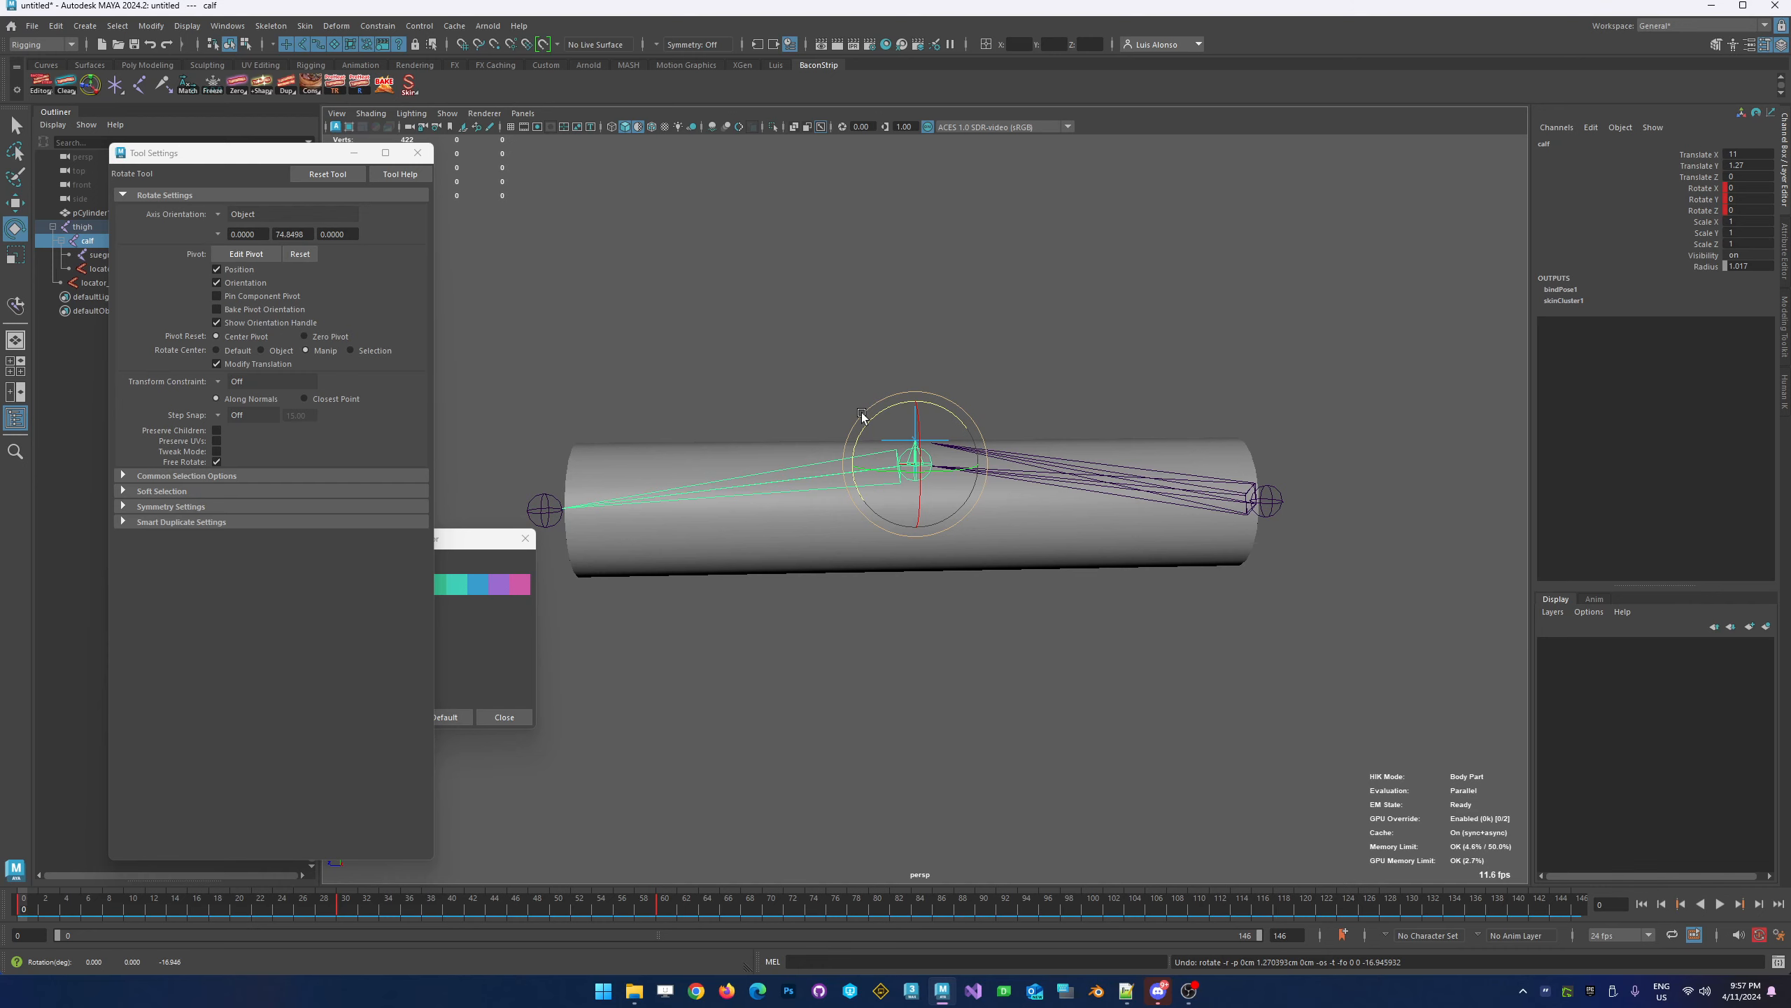
Play the animation, stop at frame 32 and examine the bend around the raised calf joint from several angles
key("alt+v")
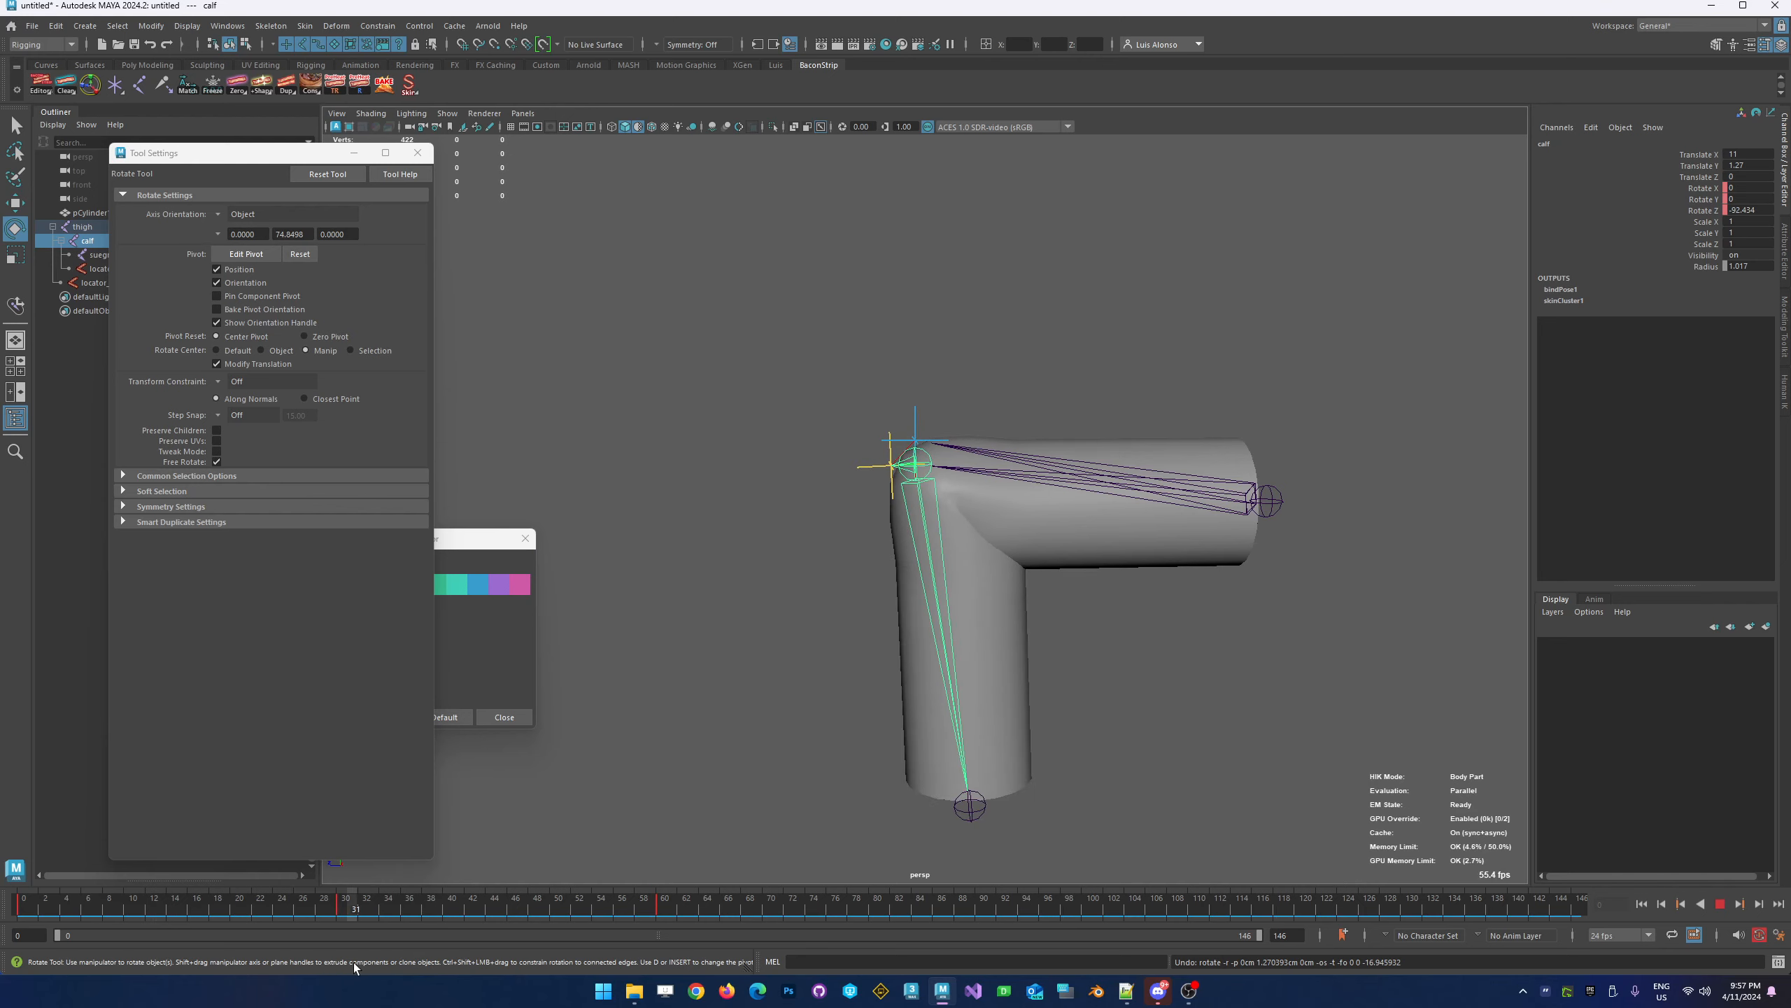
left_click_drag(249, 950, 364, 945)
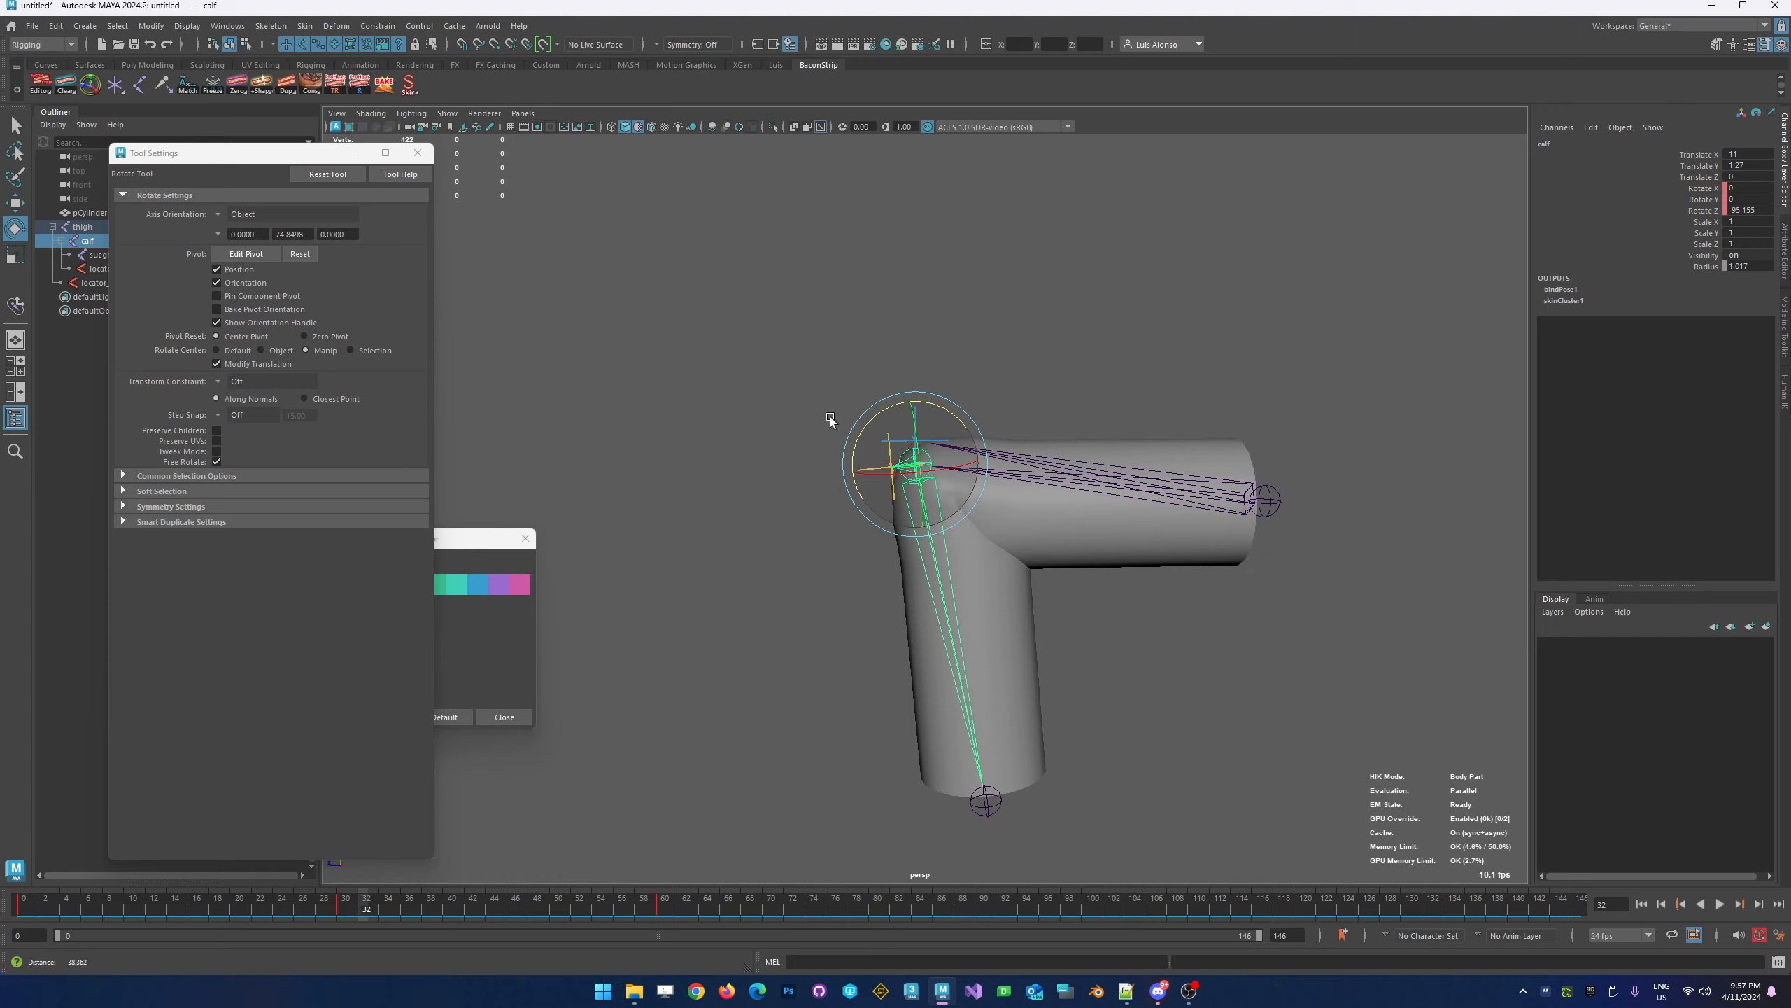
right_click_drag(830, 417, 1132, 383, "alt")
left_click_drag(586, 453, 1128, 521, "alt")
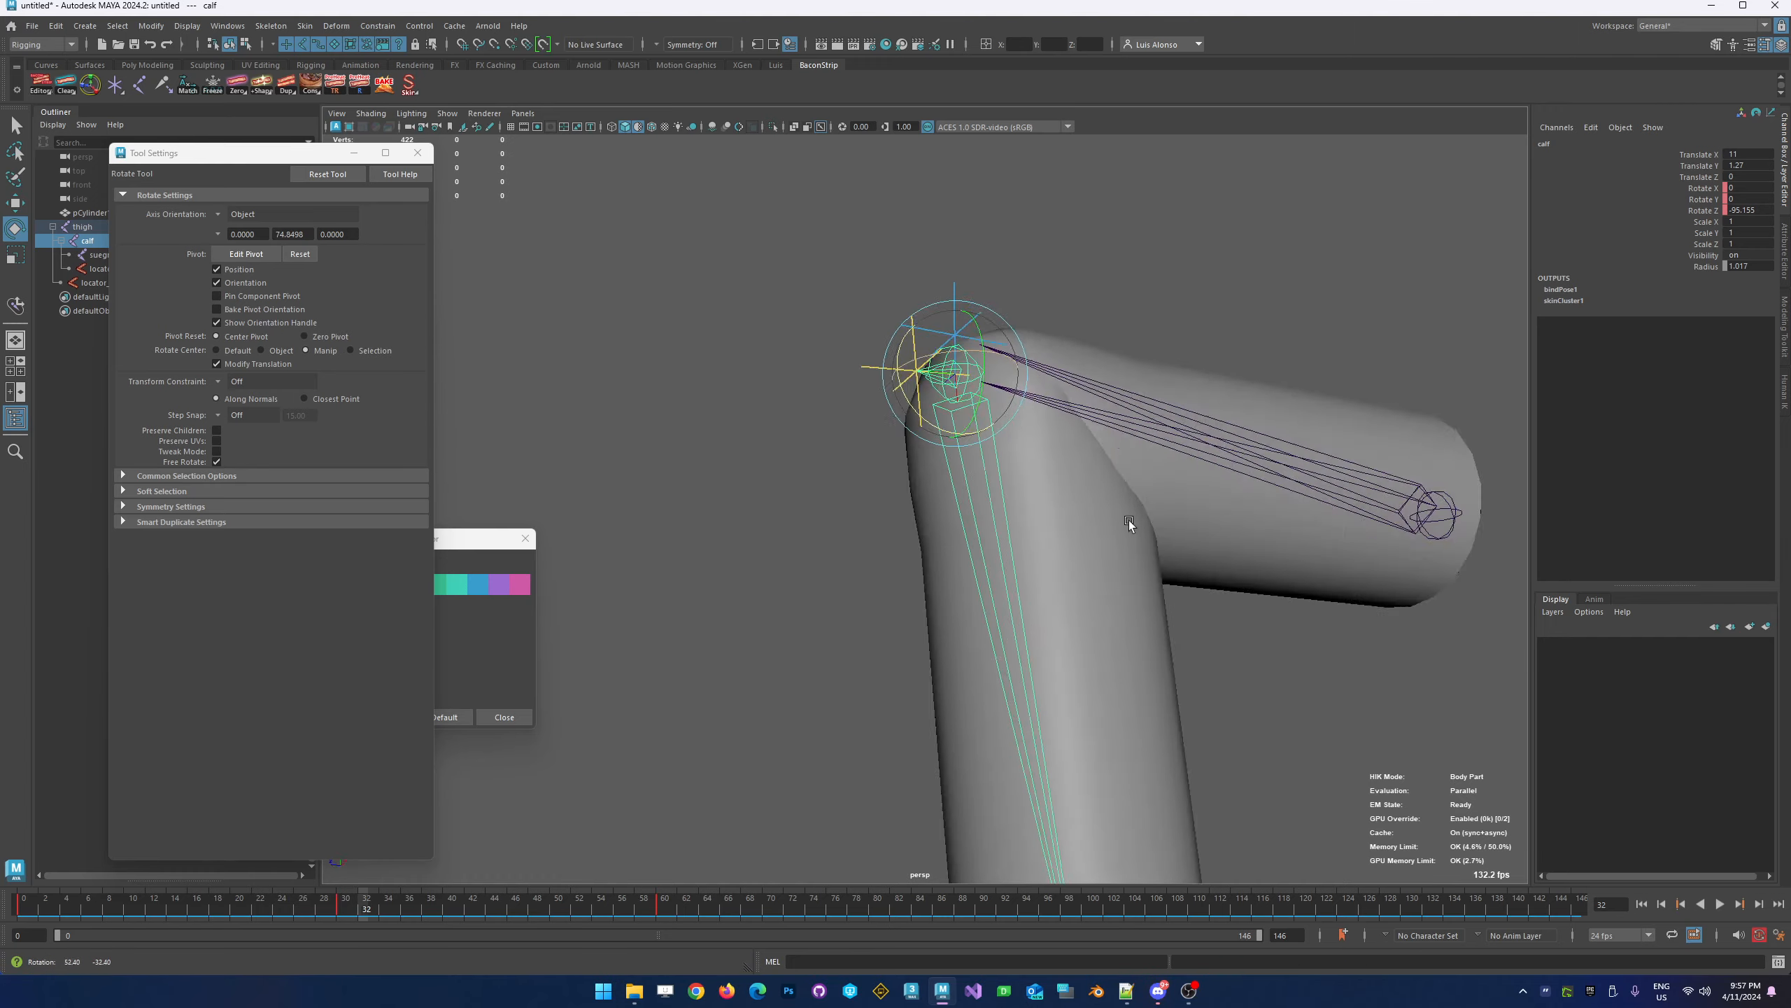
scroll(1100, 543, "up", 3)
right_click_drag(1248, 610, 1105, 627, "alt")
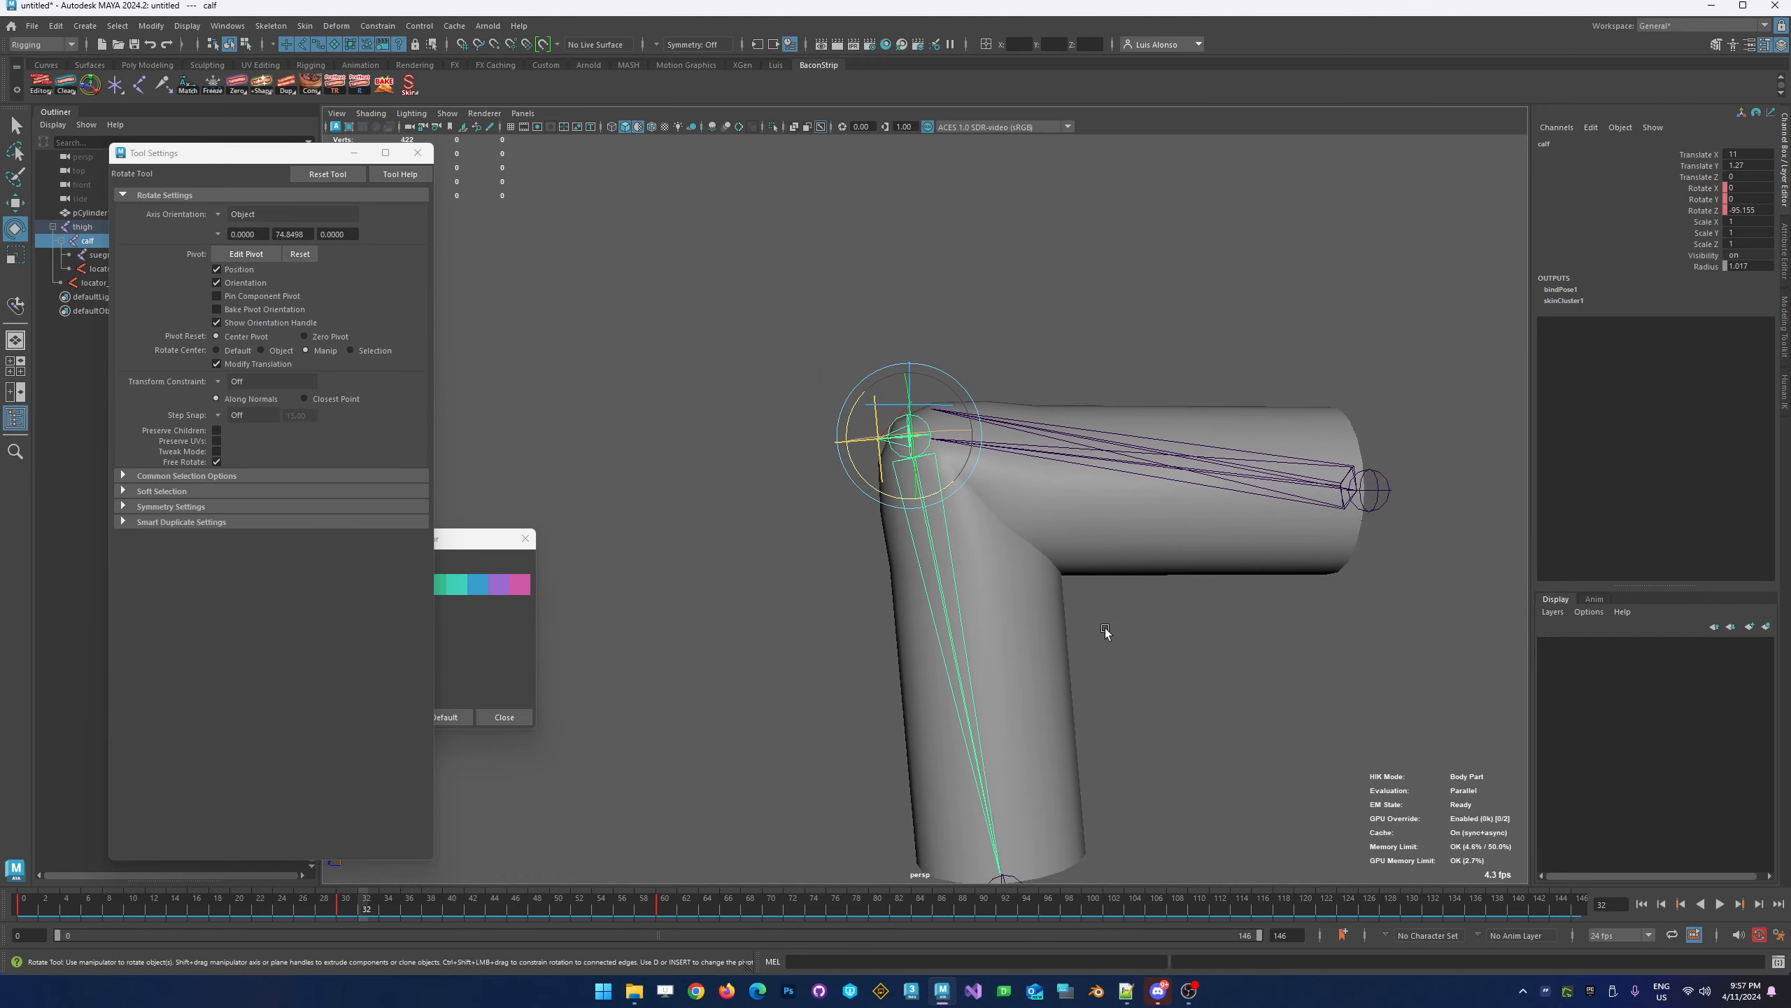
middle_click_drag(1106, 627, 895, 545, "alt")
left_click_drag(895, 545, 957, 572, "alt")
middle_click_drag(956, 565, 1012, 616, "alt")
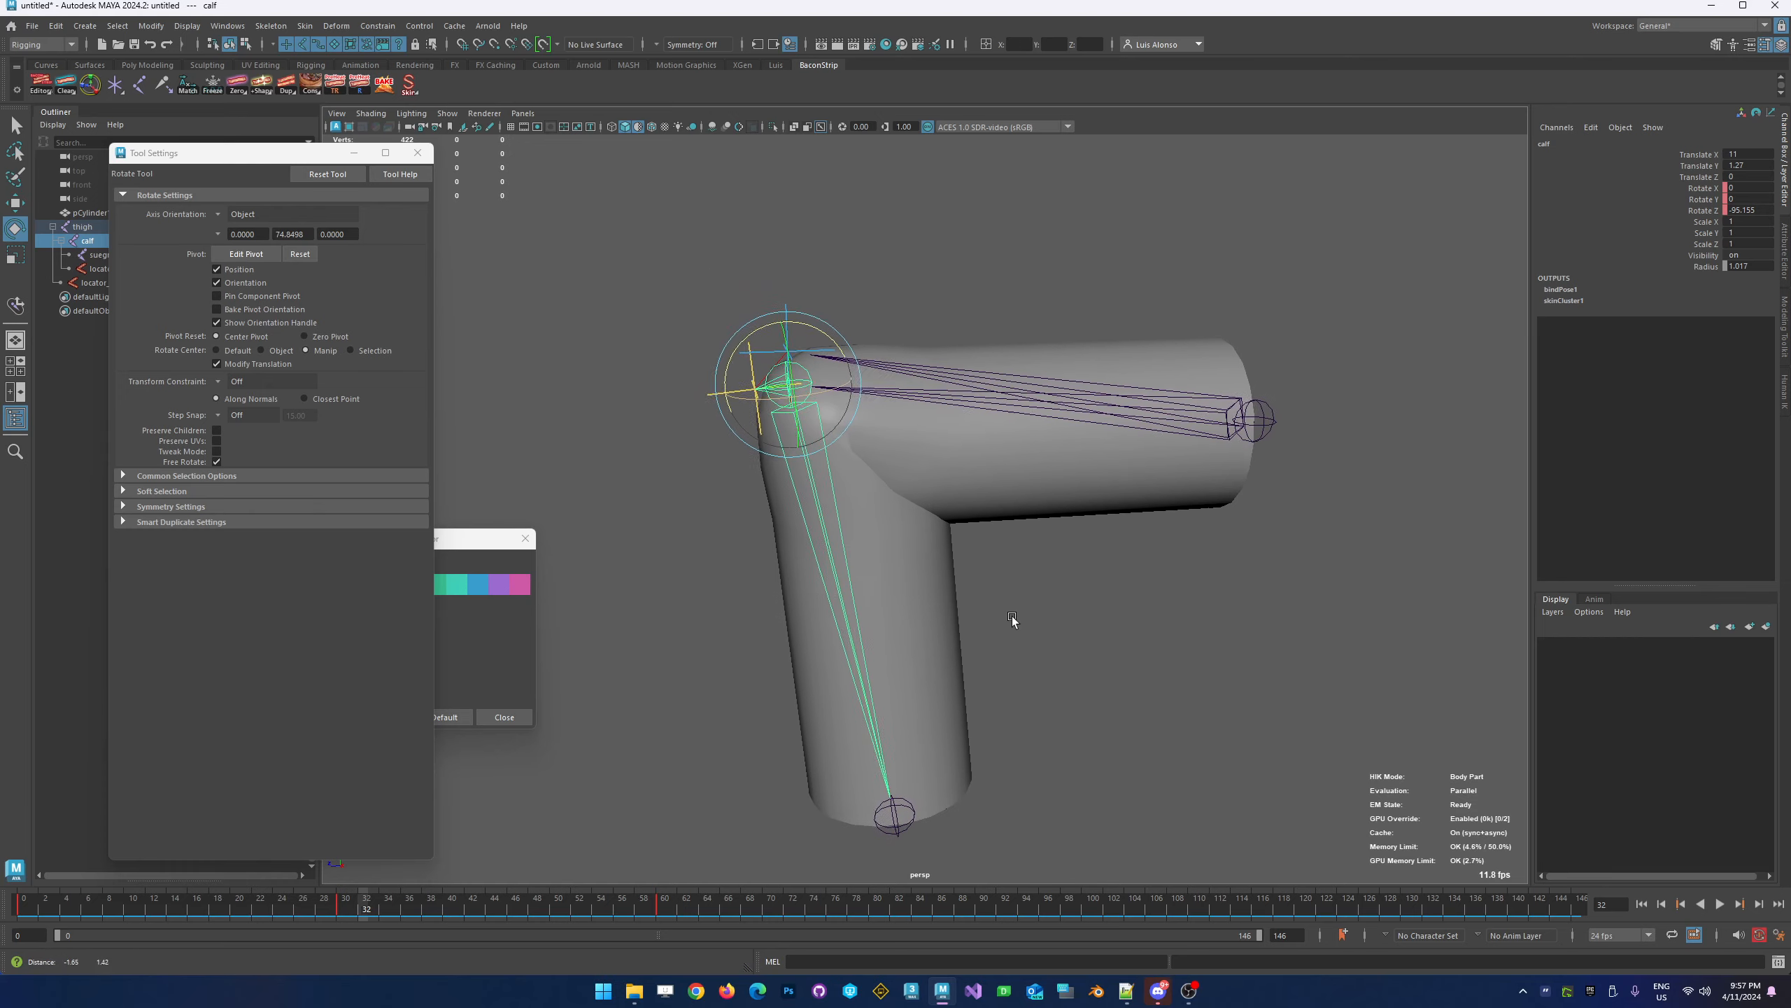
Deselect the calf joint, turn off X-ray joint display and scrub to frame 30 to examine the cylinder's bend
left_click_drag(1012, 616, 1019, 608, "alt")
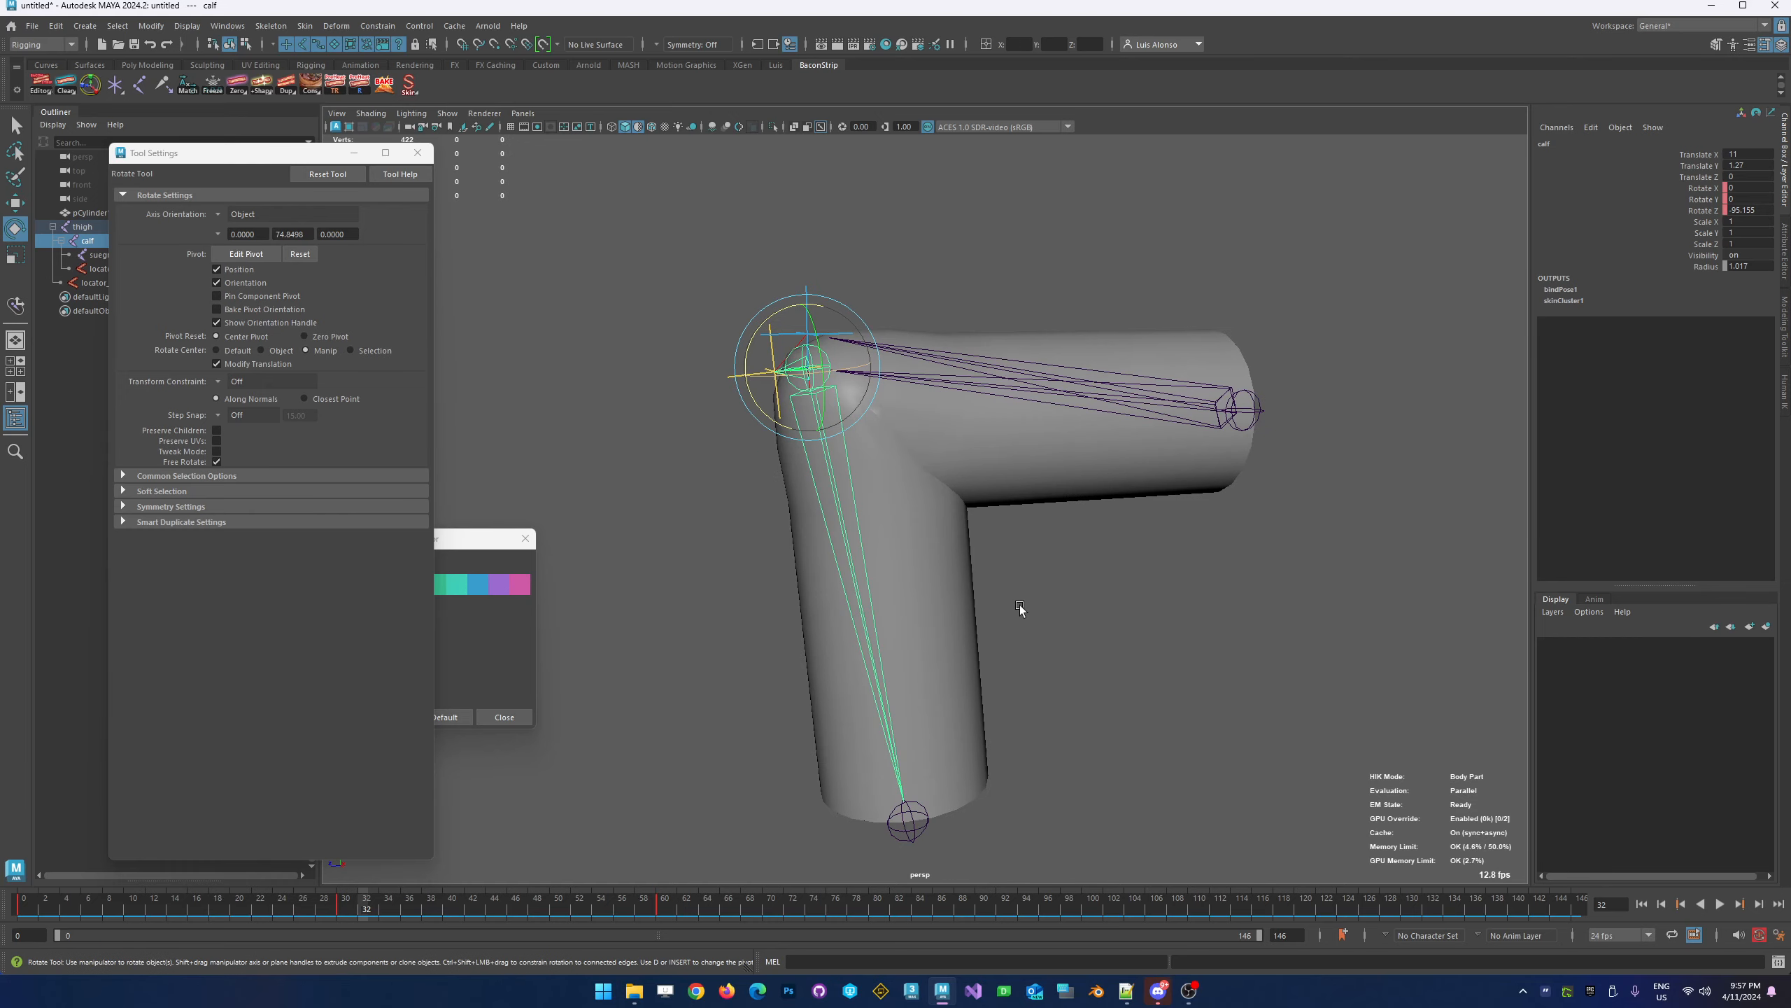
left_click(1072, 672)
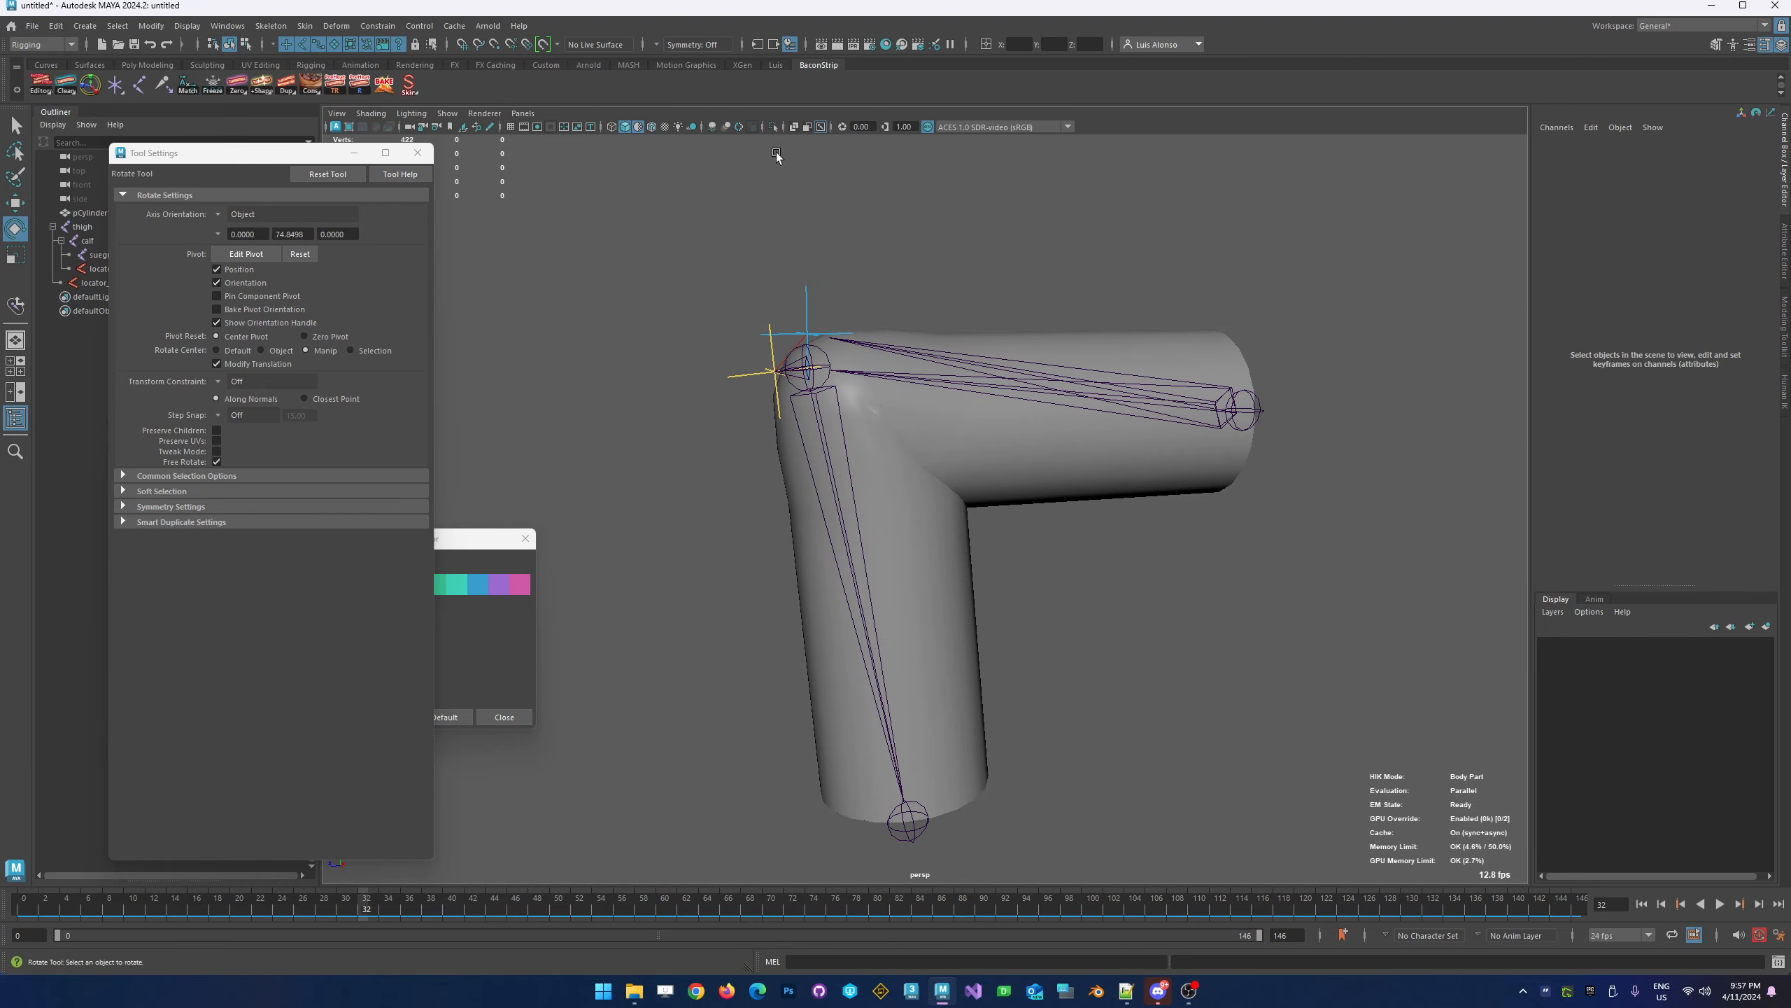
left_click(819, 128)
middle_click_drag(700, 340, 676, 399, "alt")
left_click(352, 911)
mouse_move(353, 911)
left_mouse_down()
mouse_move(109, 885)
mouse_move(232, 876)
mouse_move(347, 899)
left_mouse_up()
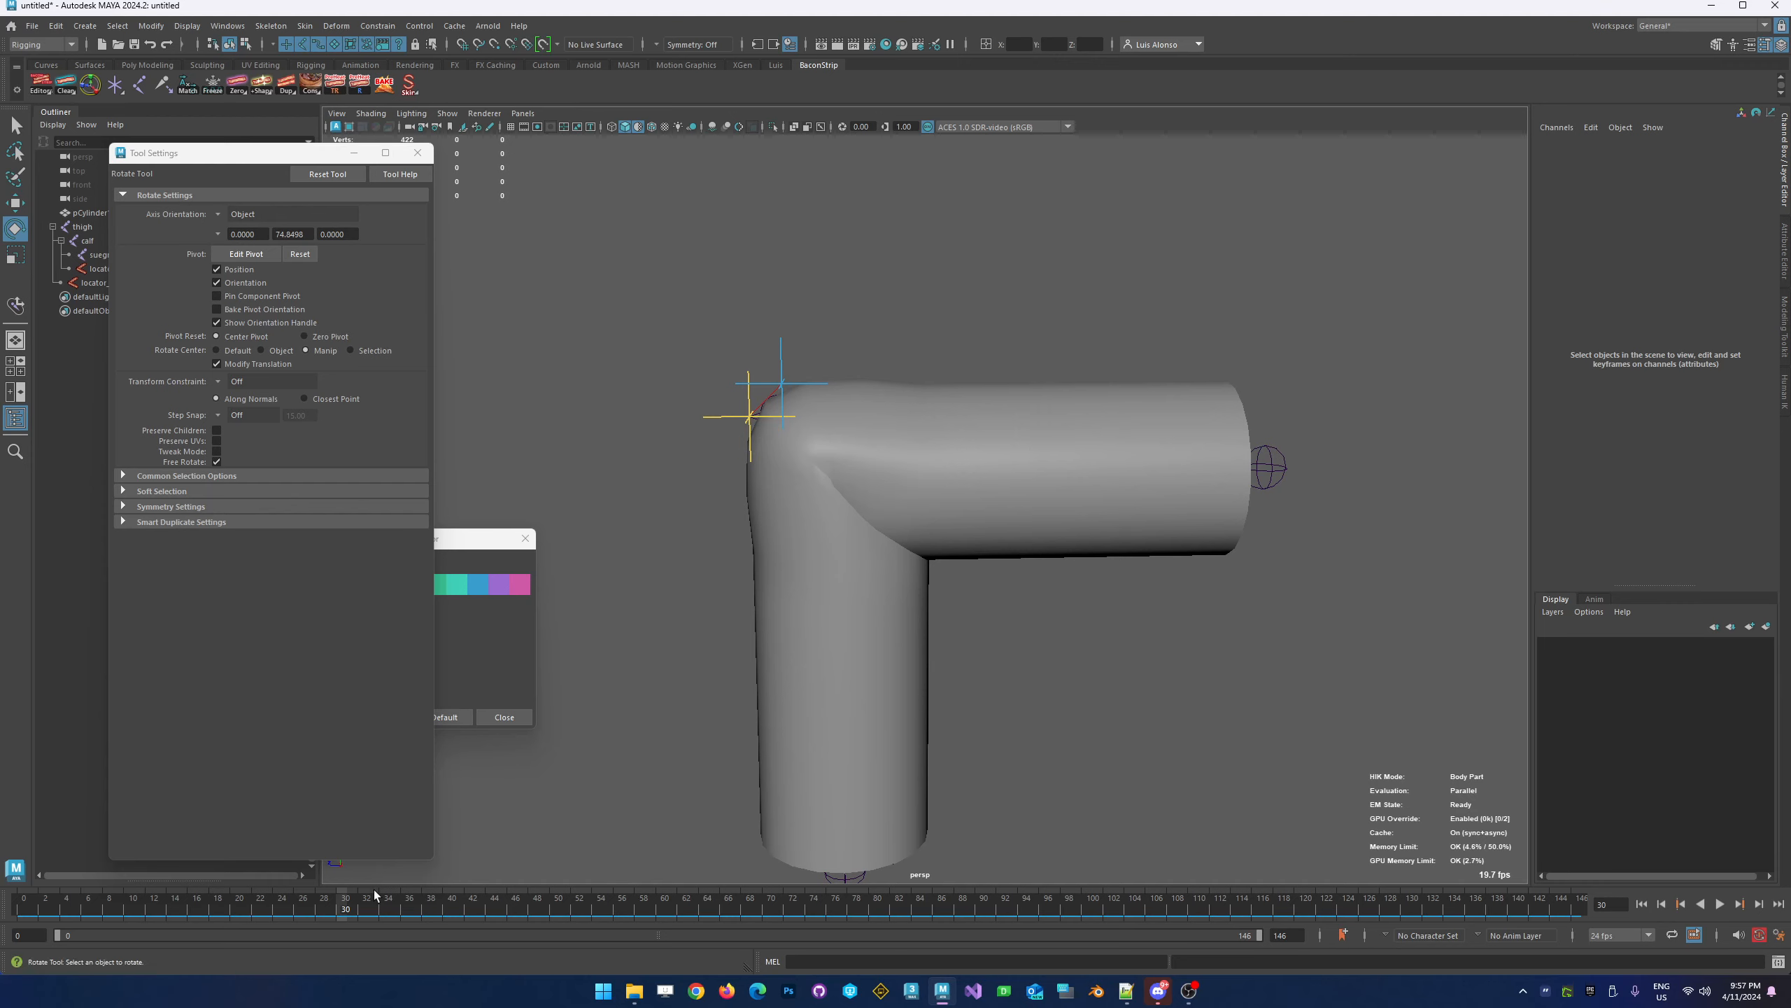
Play the bend animation, return to frame 0 and show the joints through the cylinder again
key("alt+v")
key("Escape")
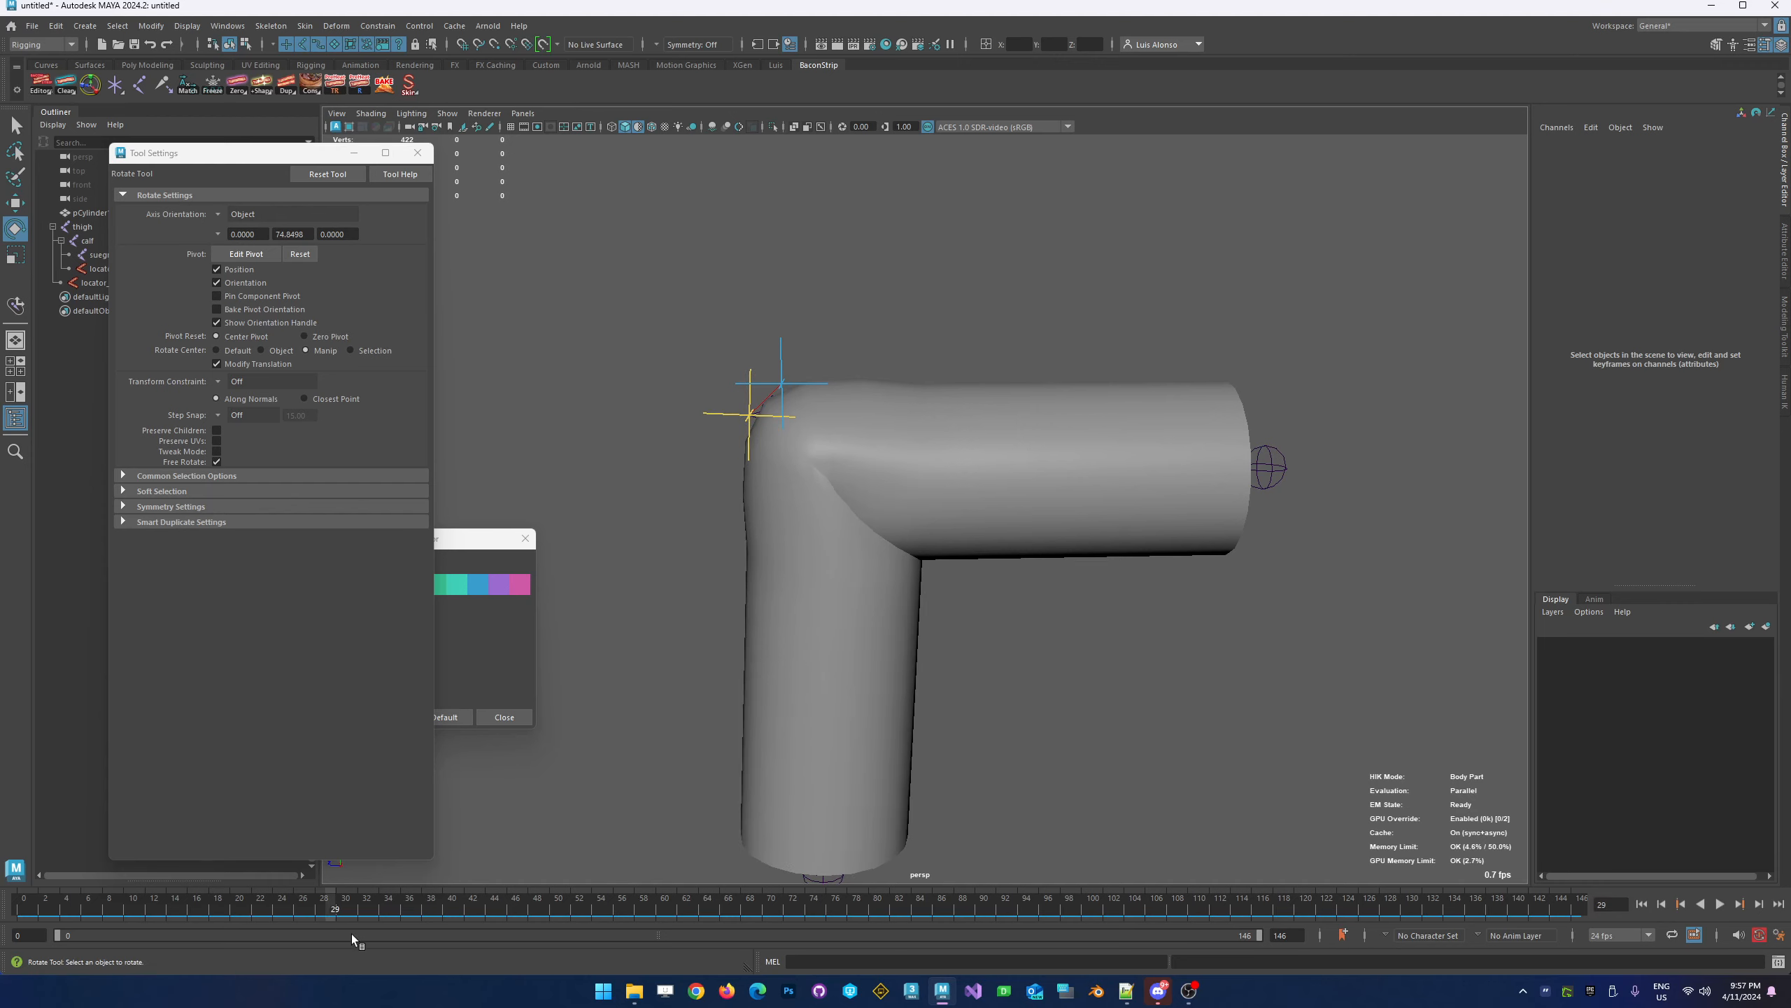
key("alt+v")
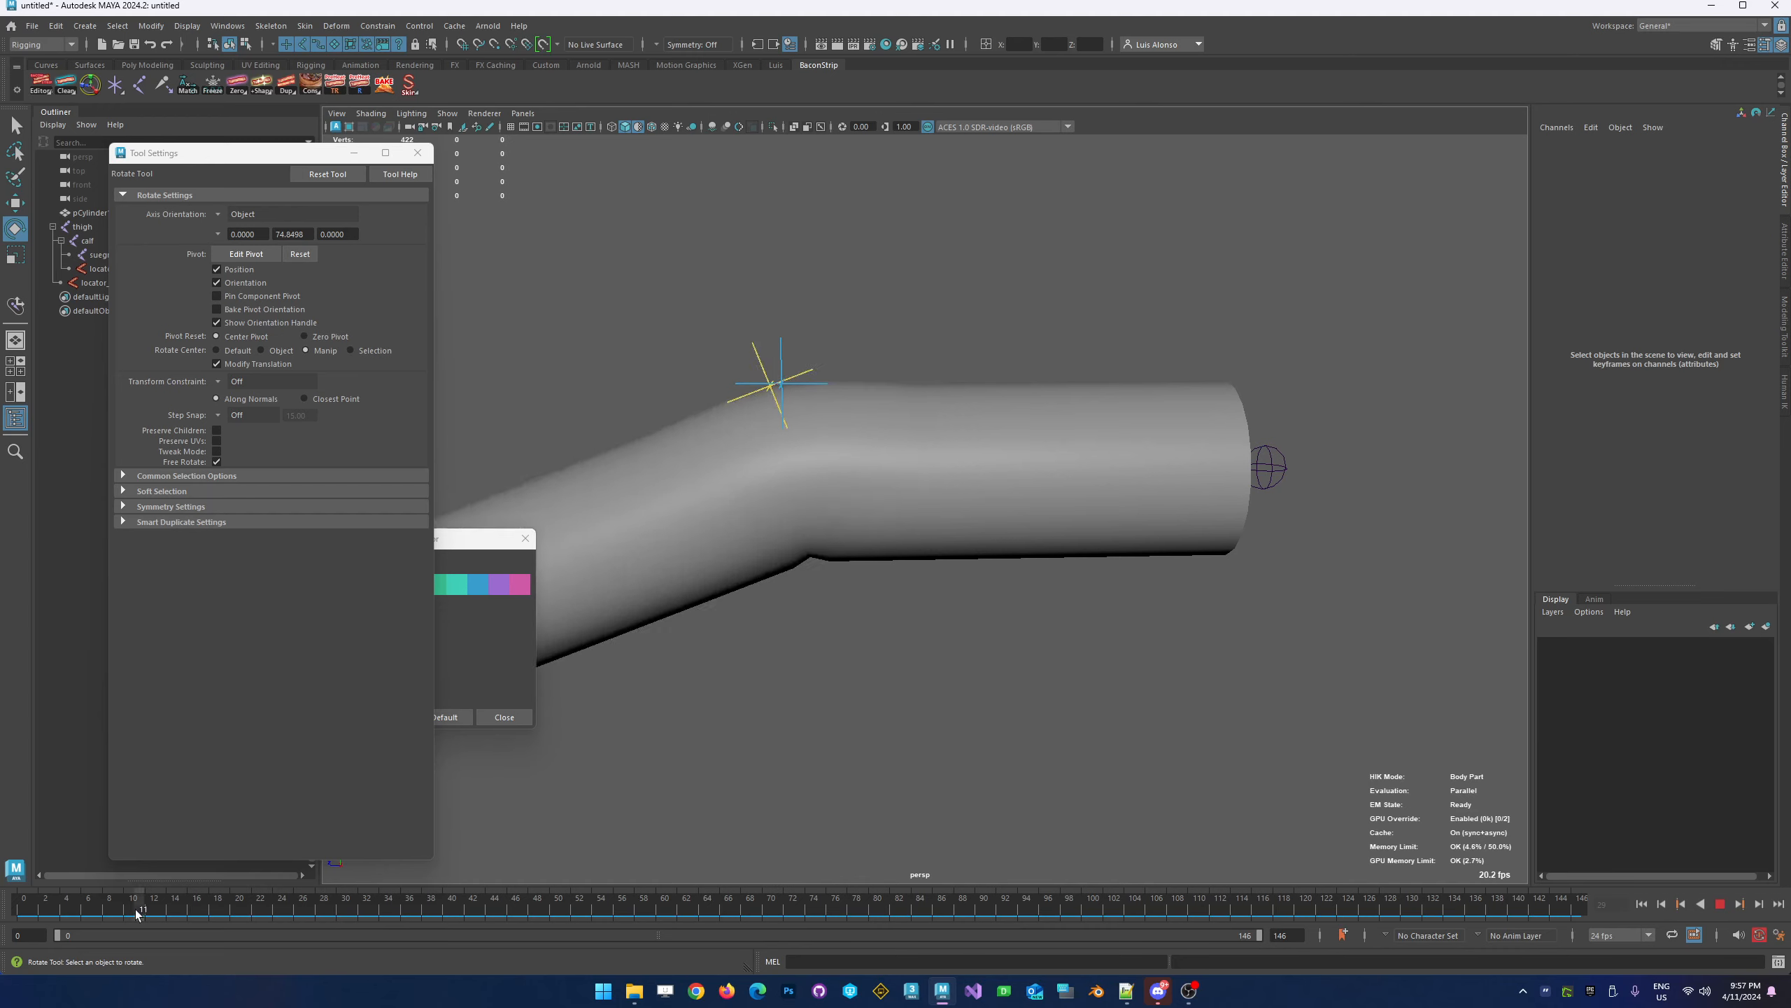
key("Escape")
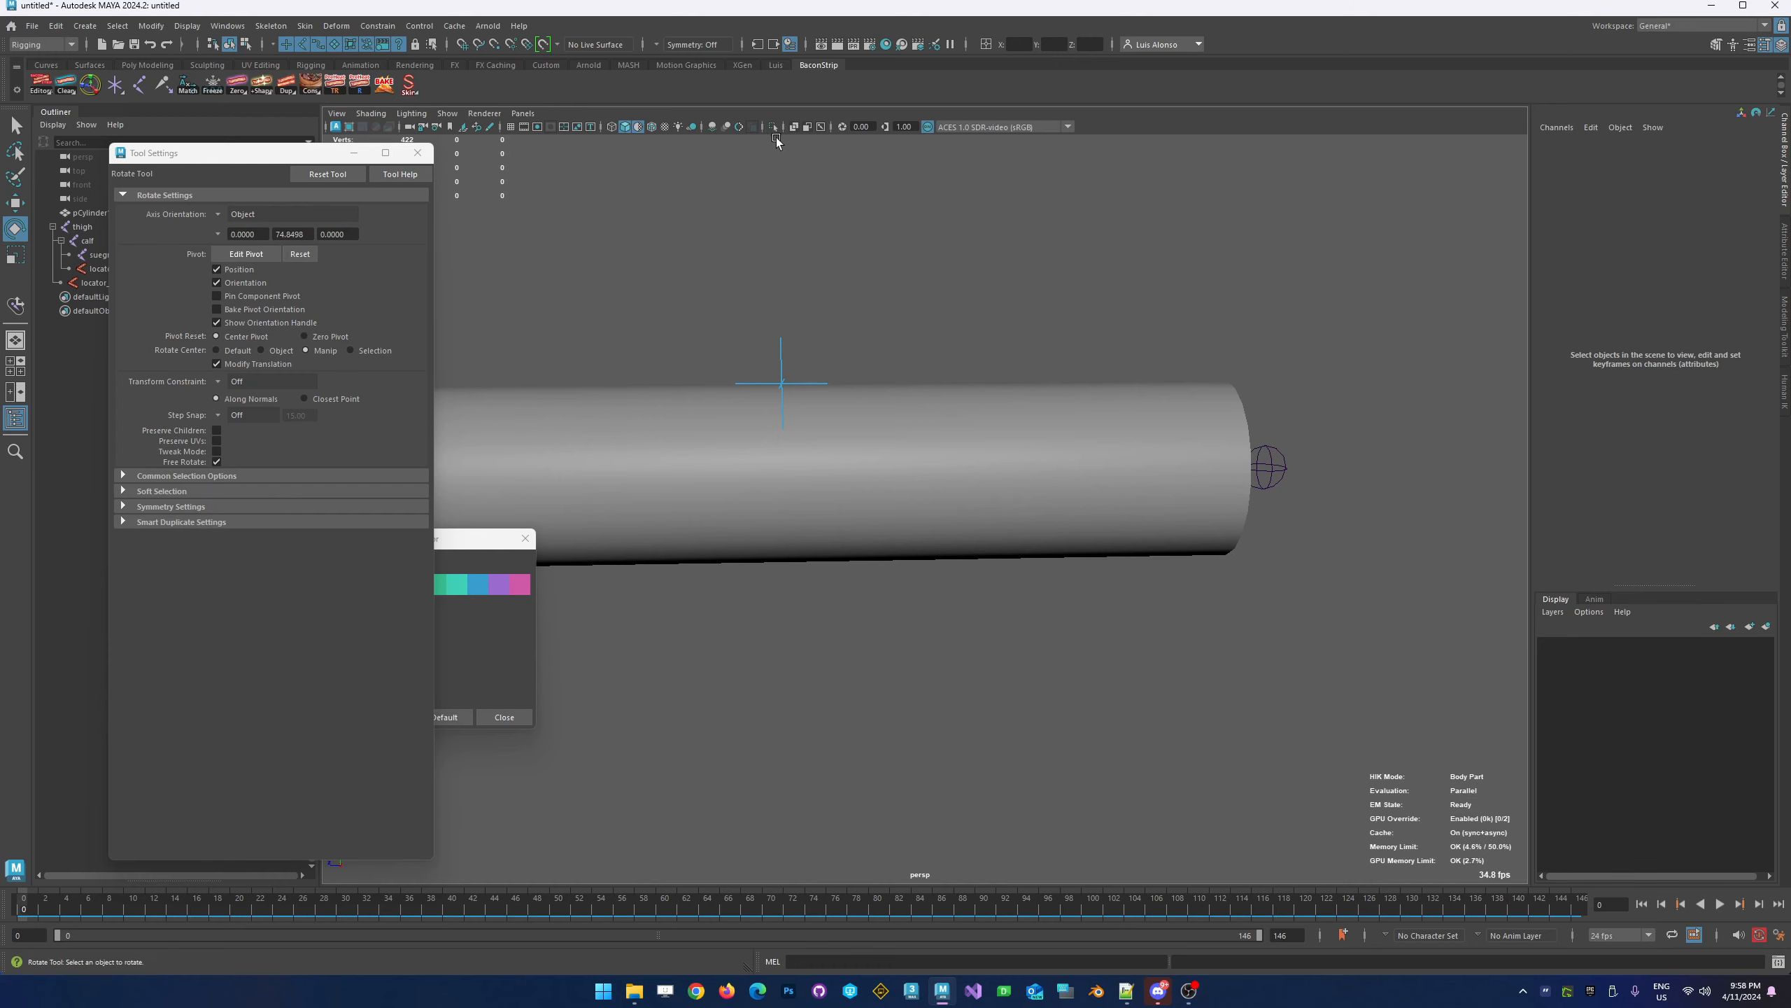
left_click(822, 128)
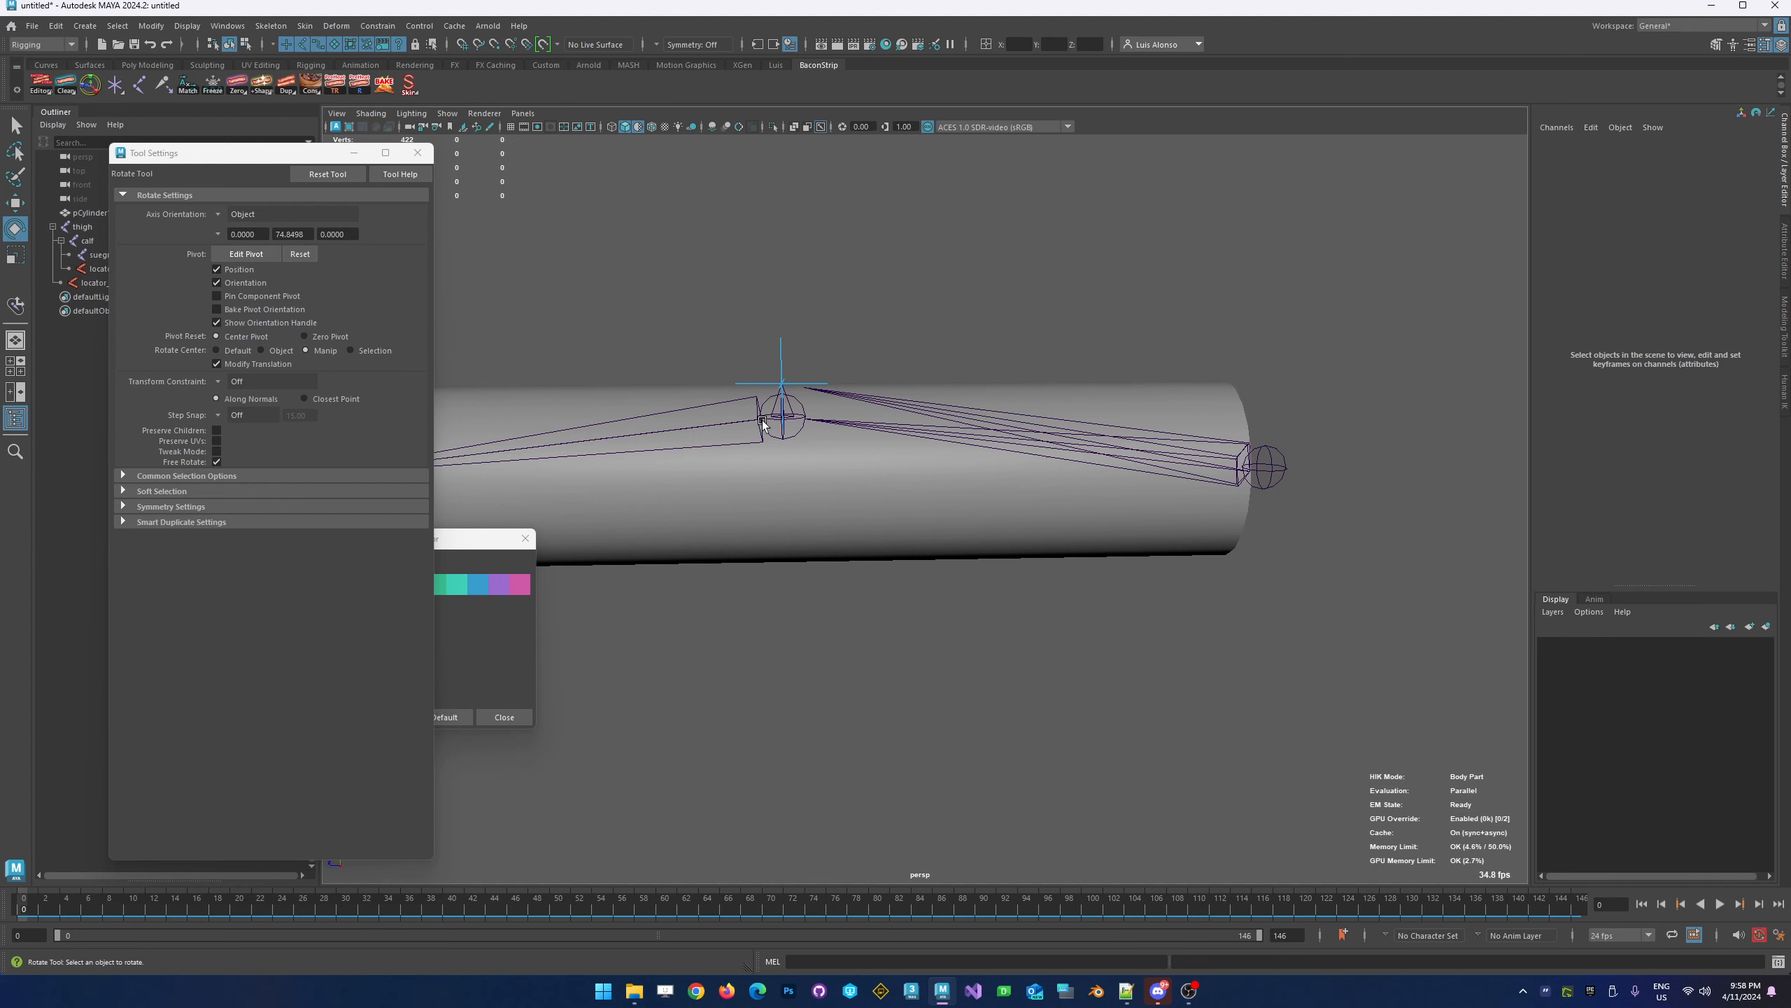
Deactivate the cylinder's skin and select the calf joint with the Move tool
left_click(737, 506)
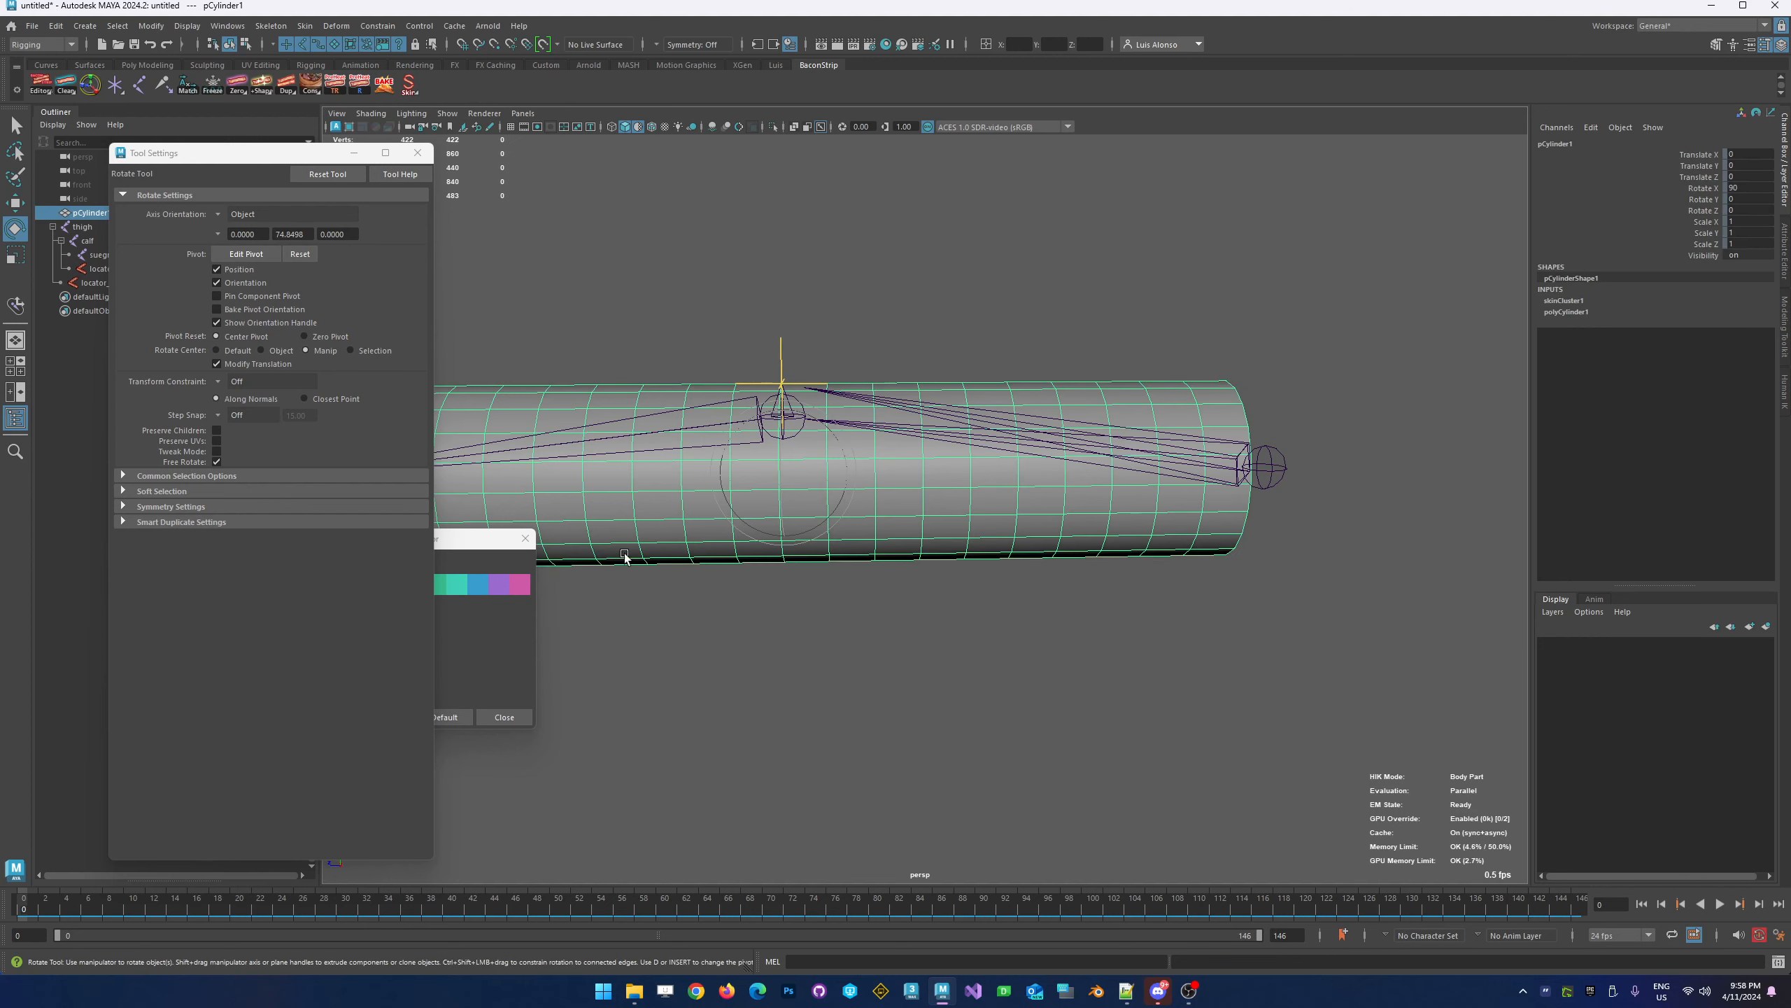
right_click(410, 88)
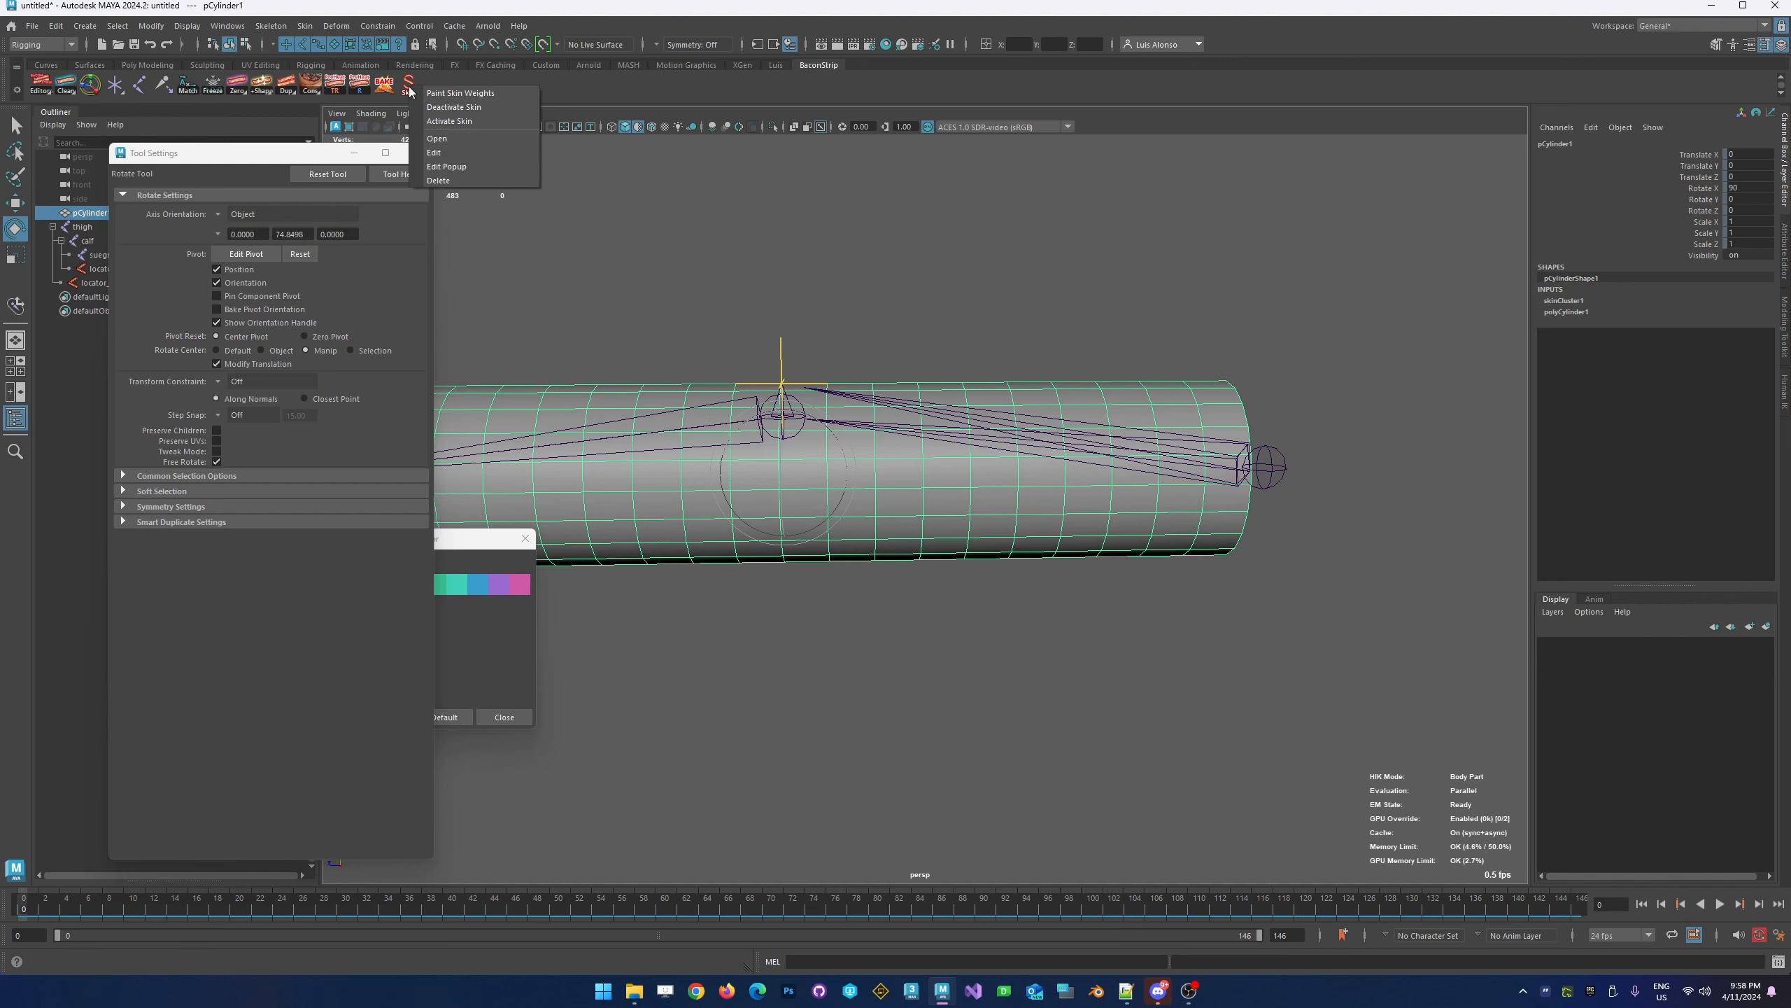
left_click(479, 108)
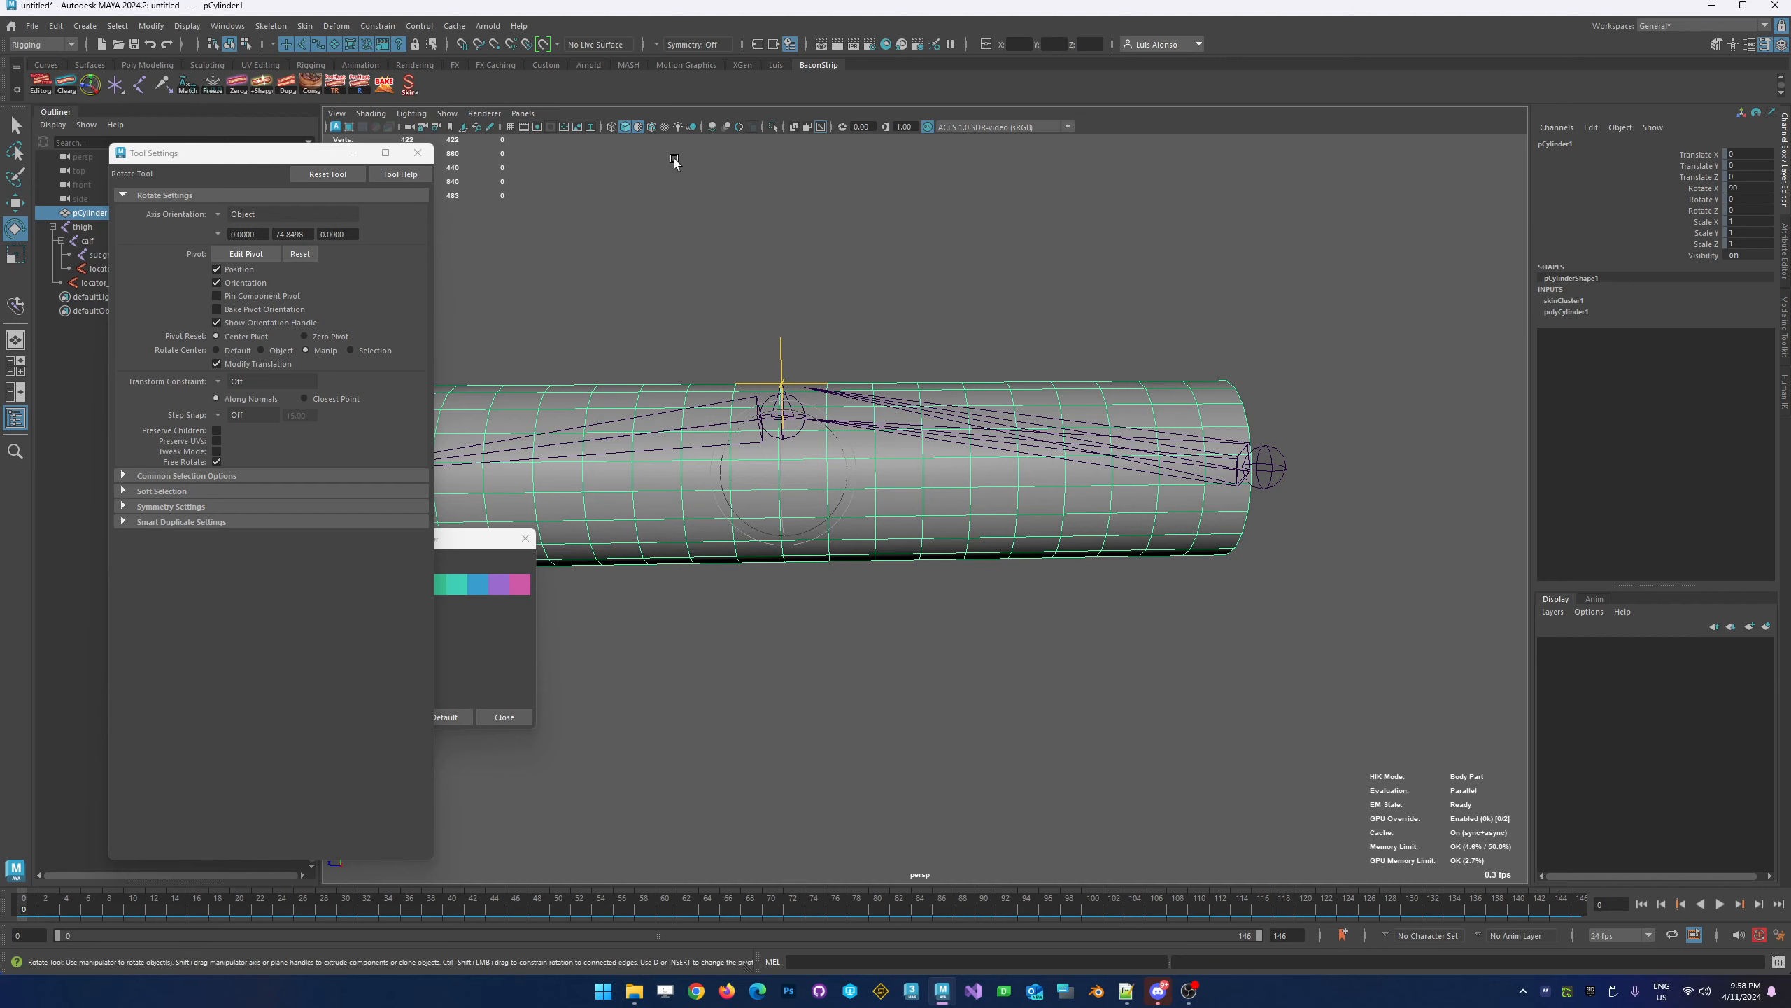
left_click(795, 431)
key("w")
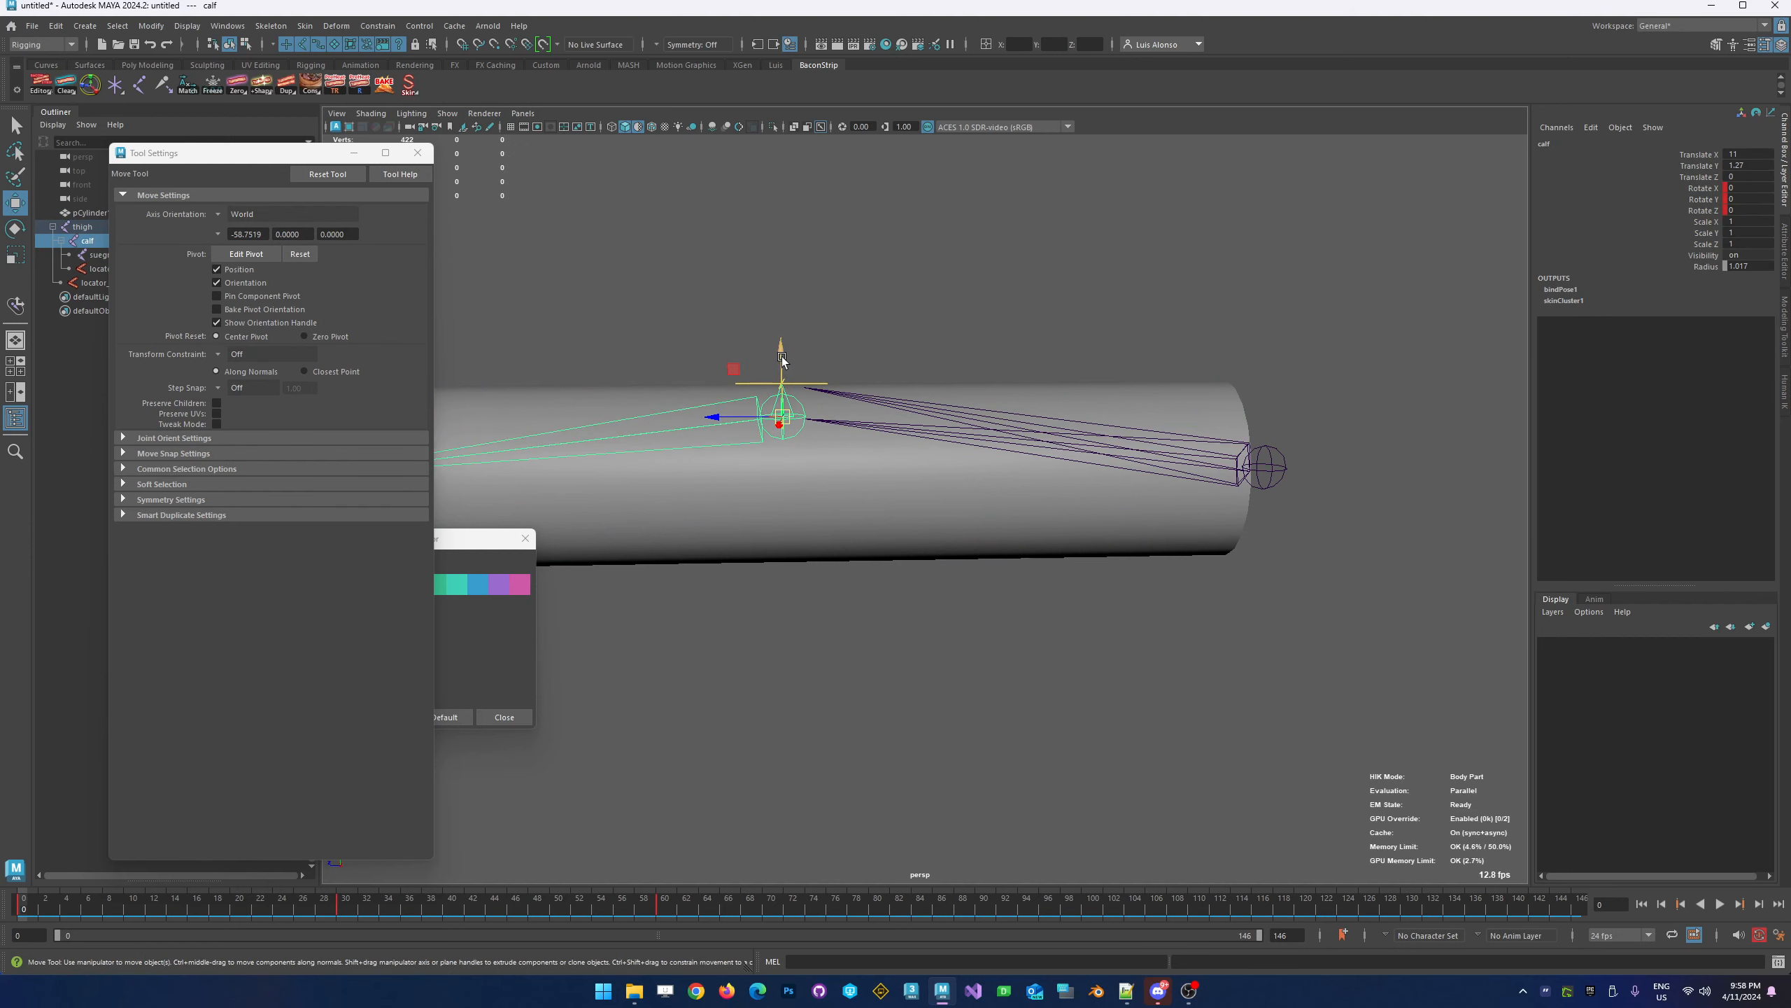
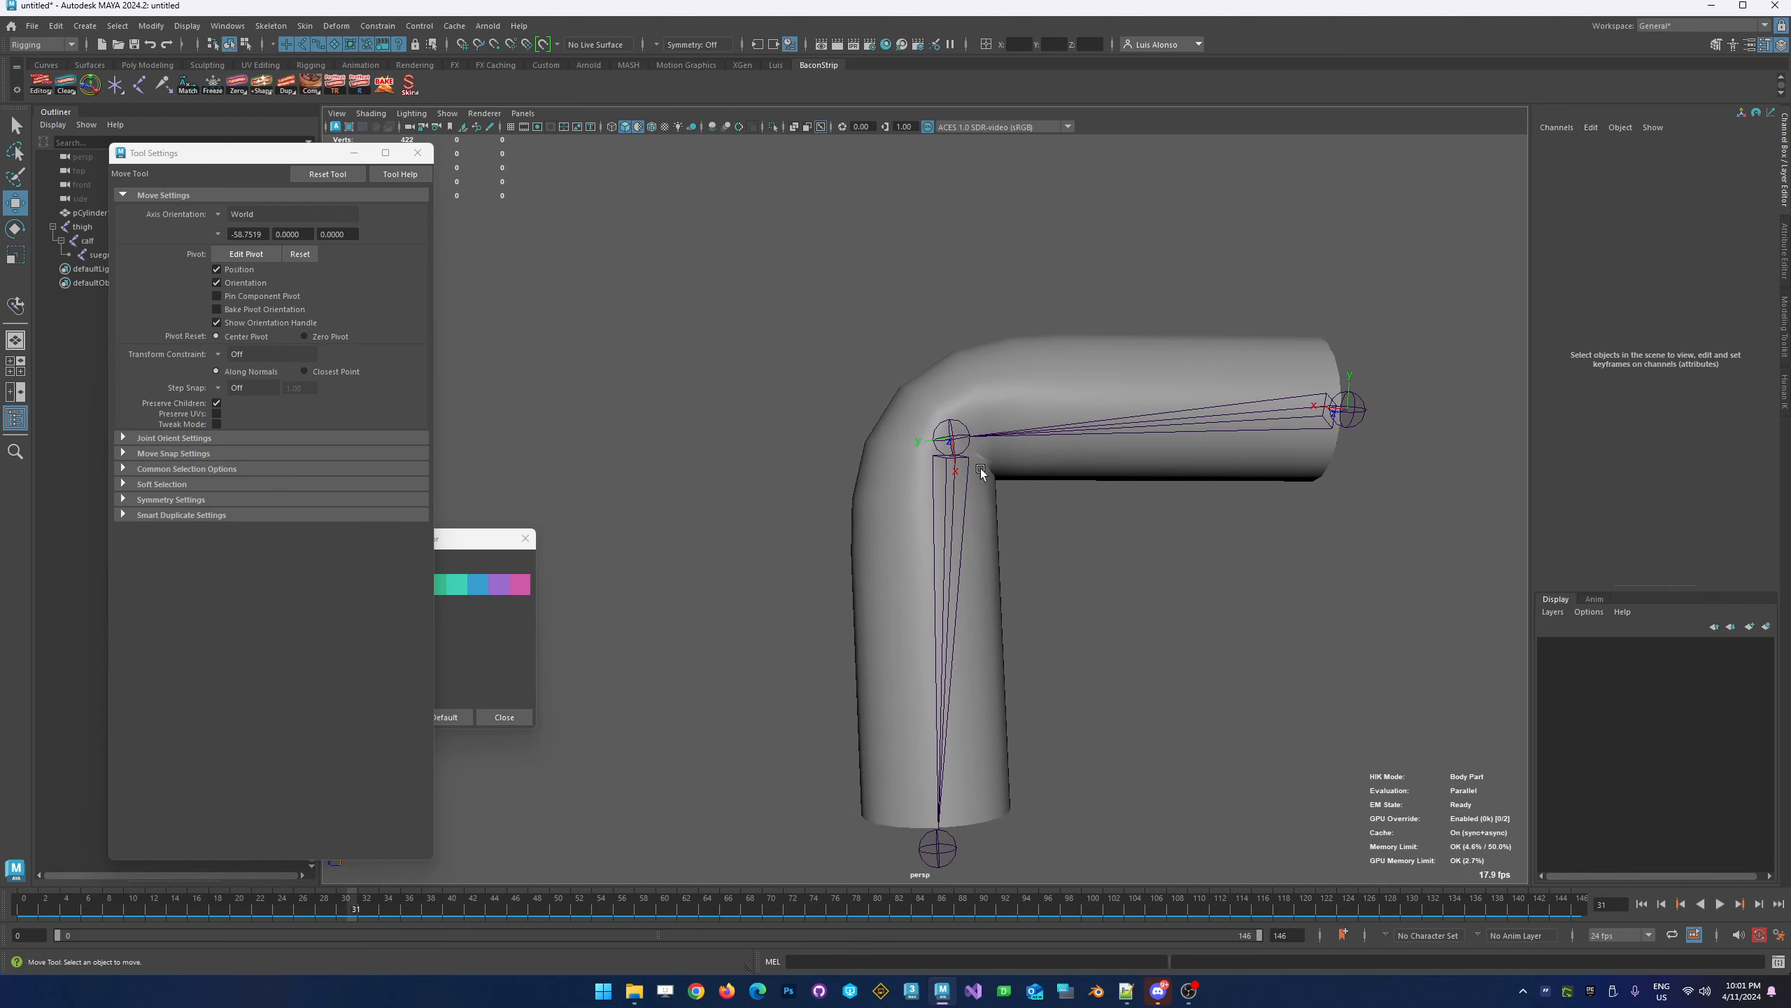
Check the lowered calf joint's bend up to frame 38, return to frame 0 and deactivate the cylinder's skin
left_click_drag(358, 912, 430, 915)
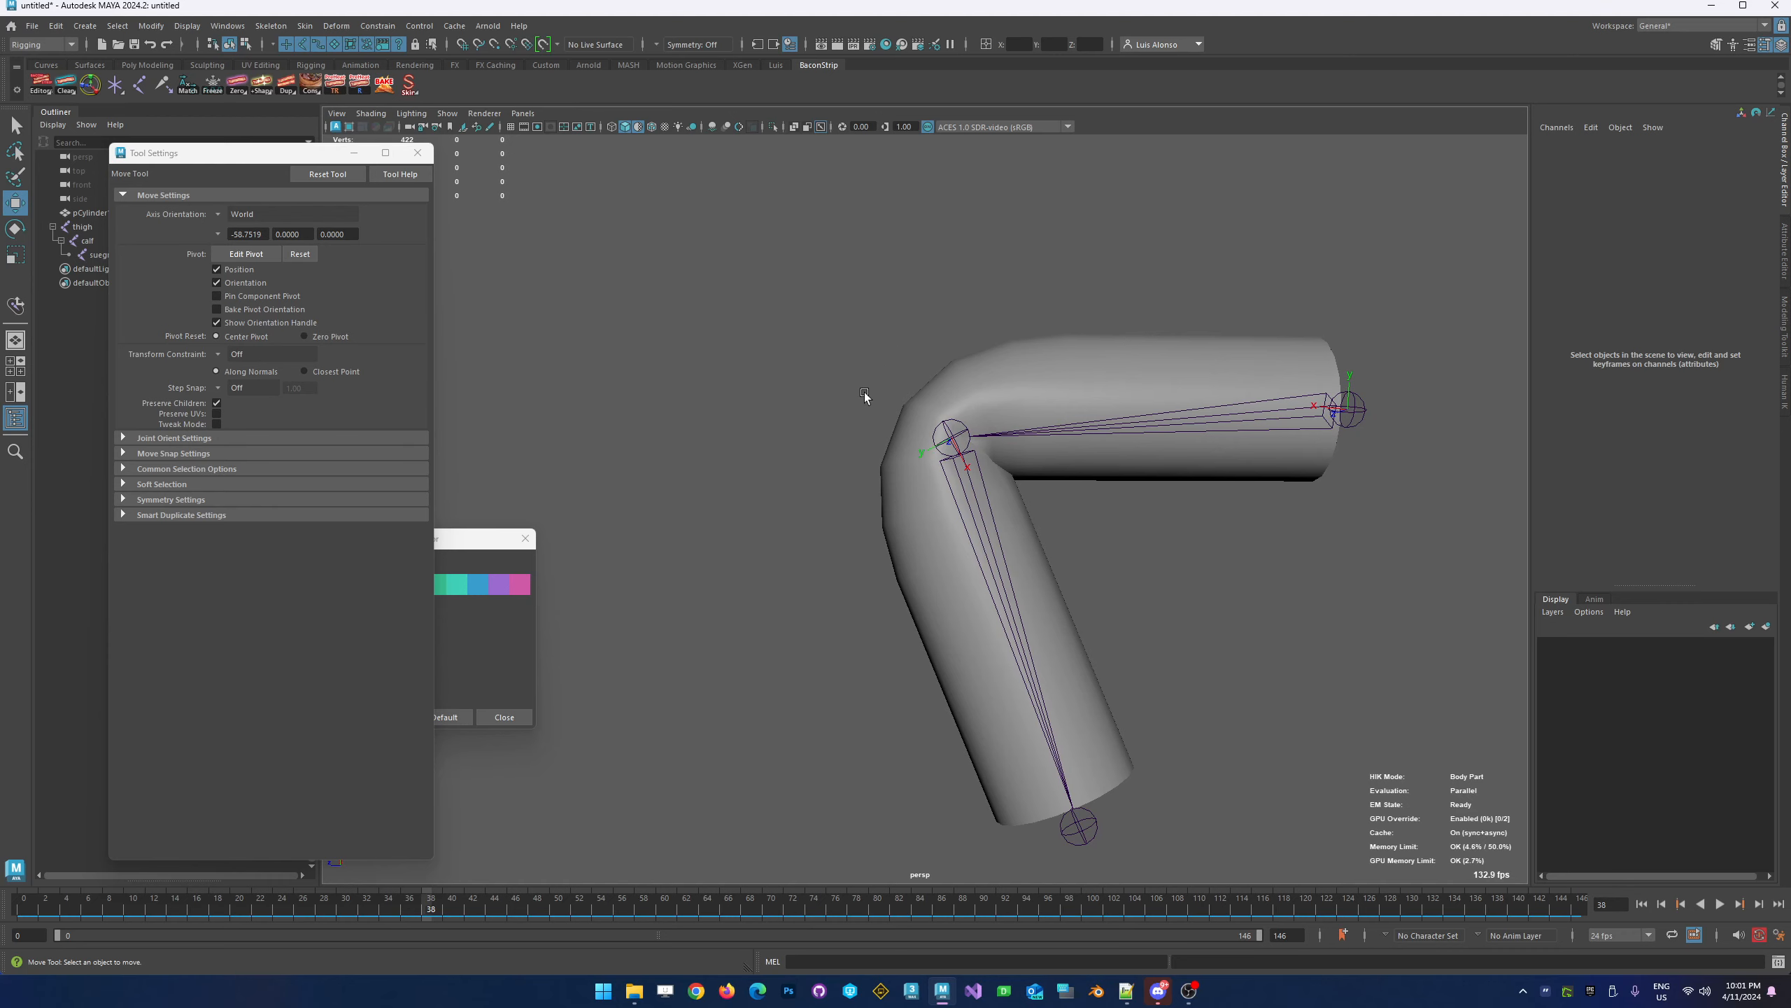
left_click_drag(426, 910, 20, 909)
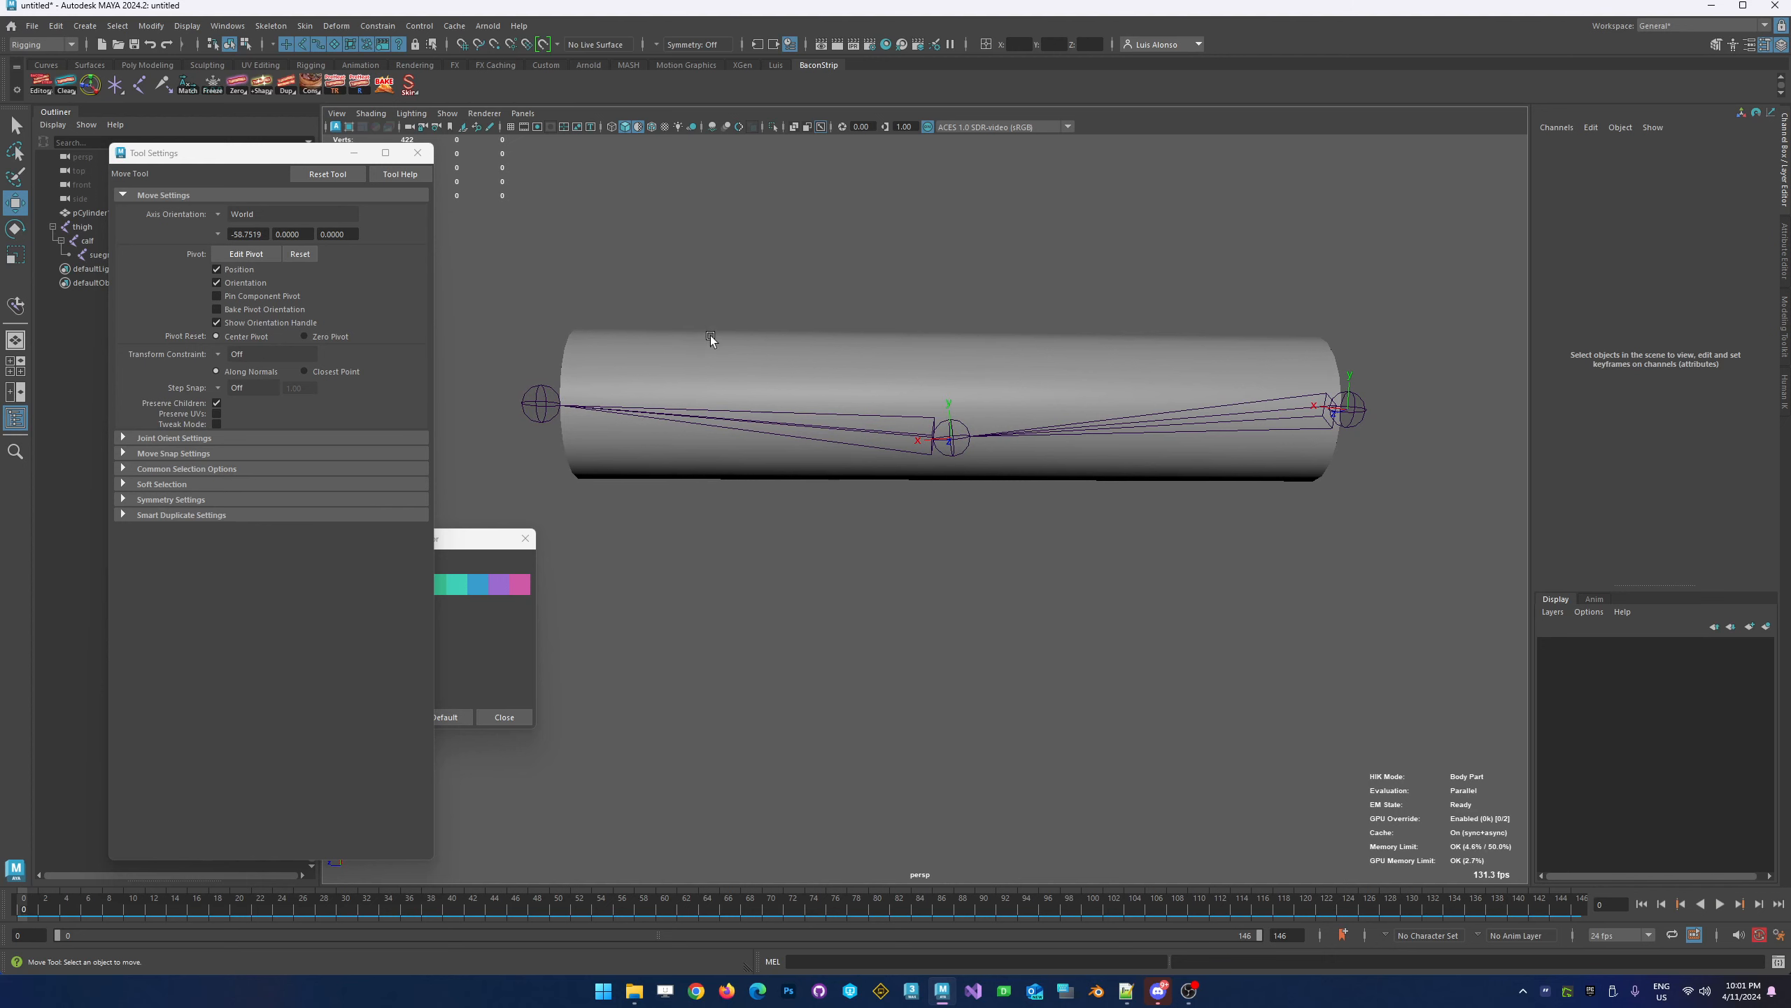
left_click(716, 354)
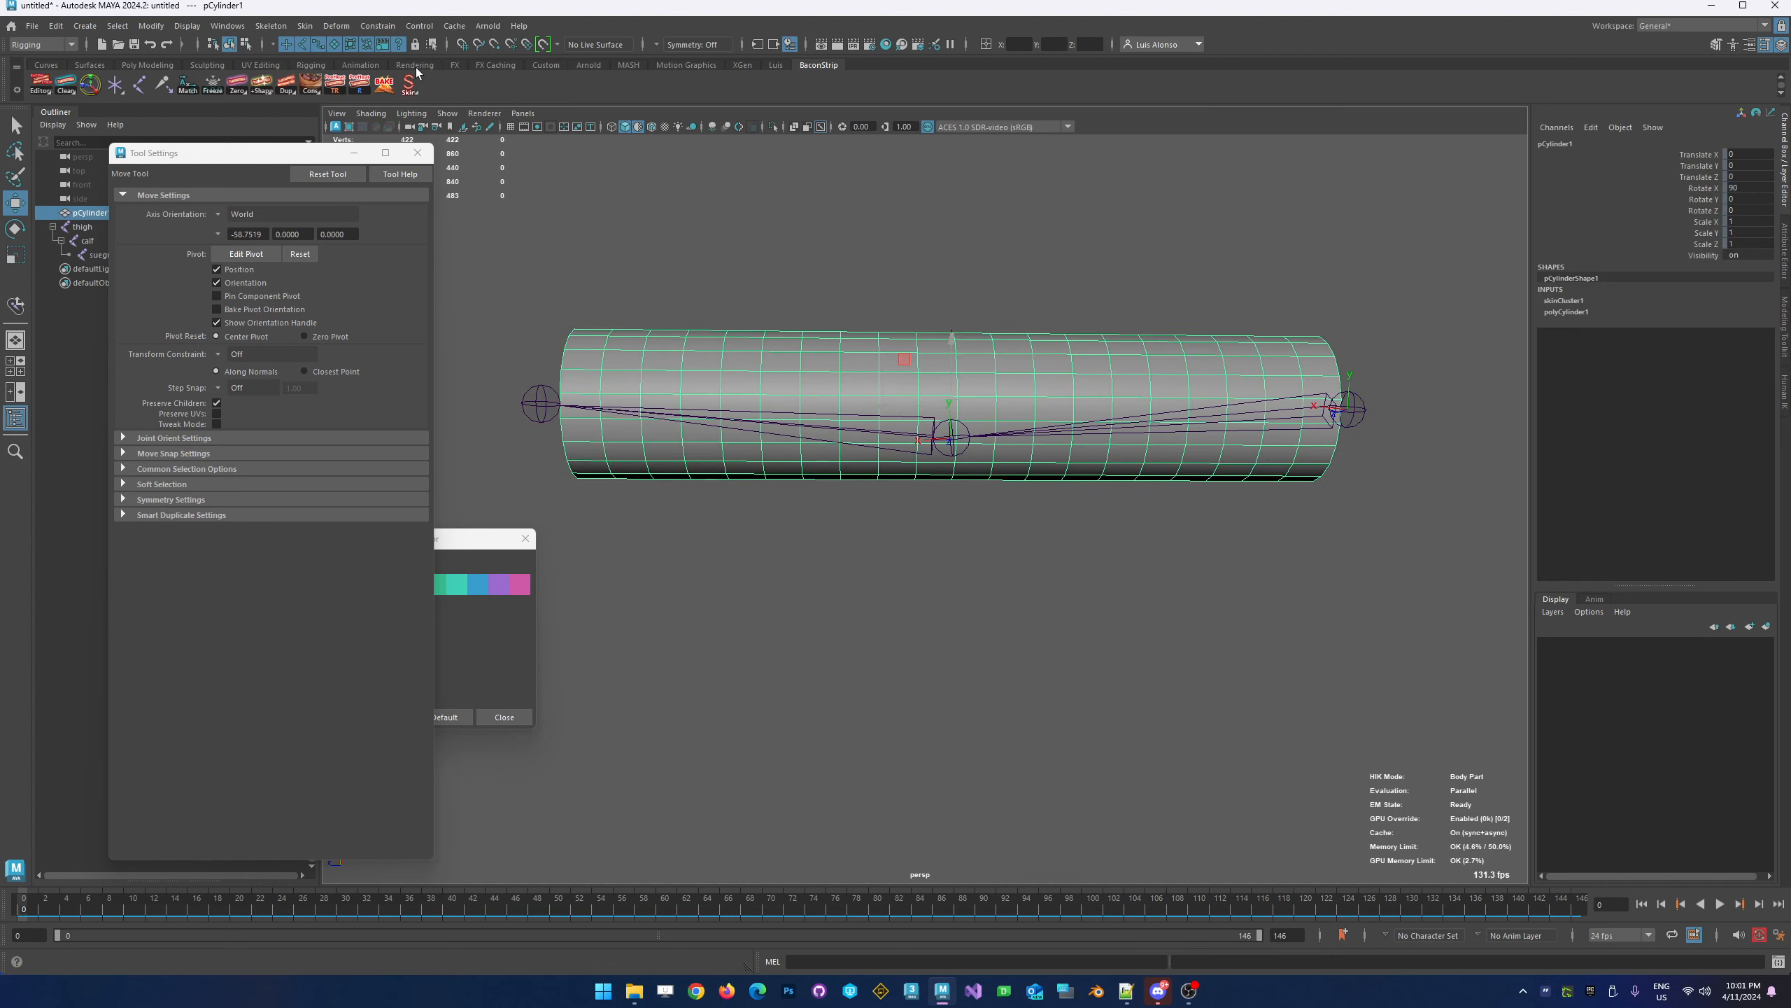
right_click(422, 94)
left_click(430, 103)
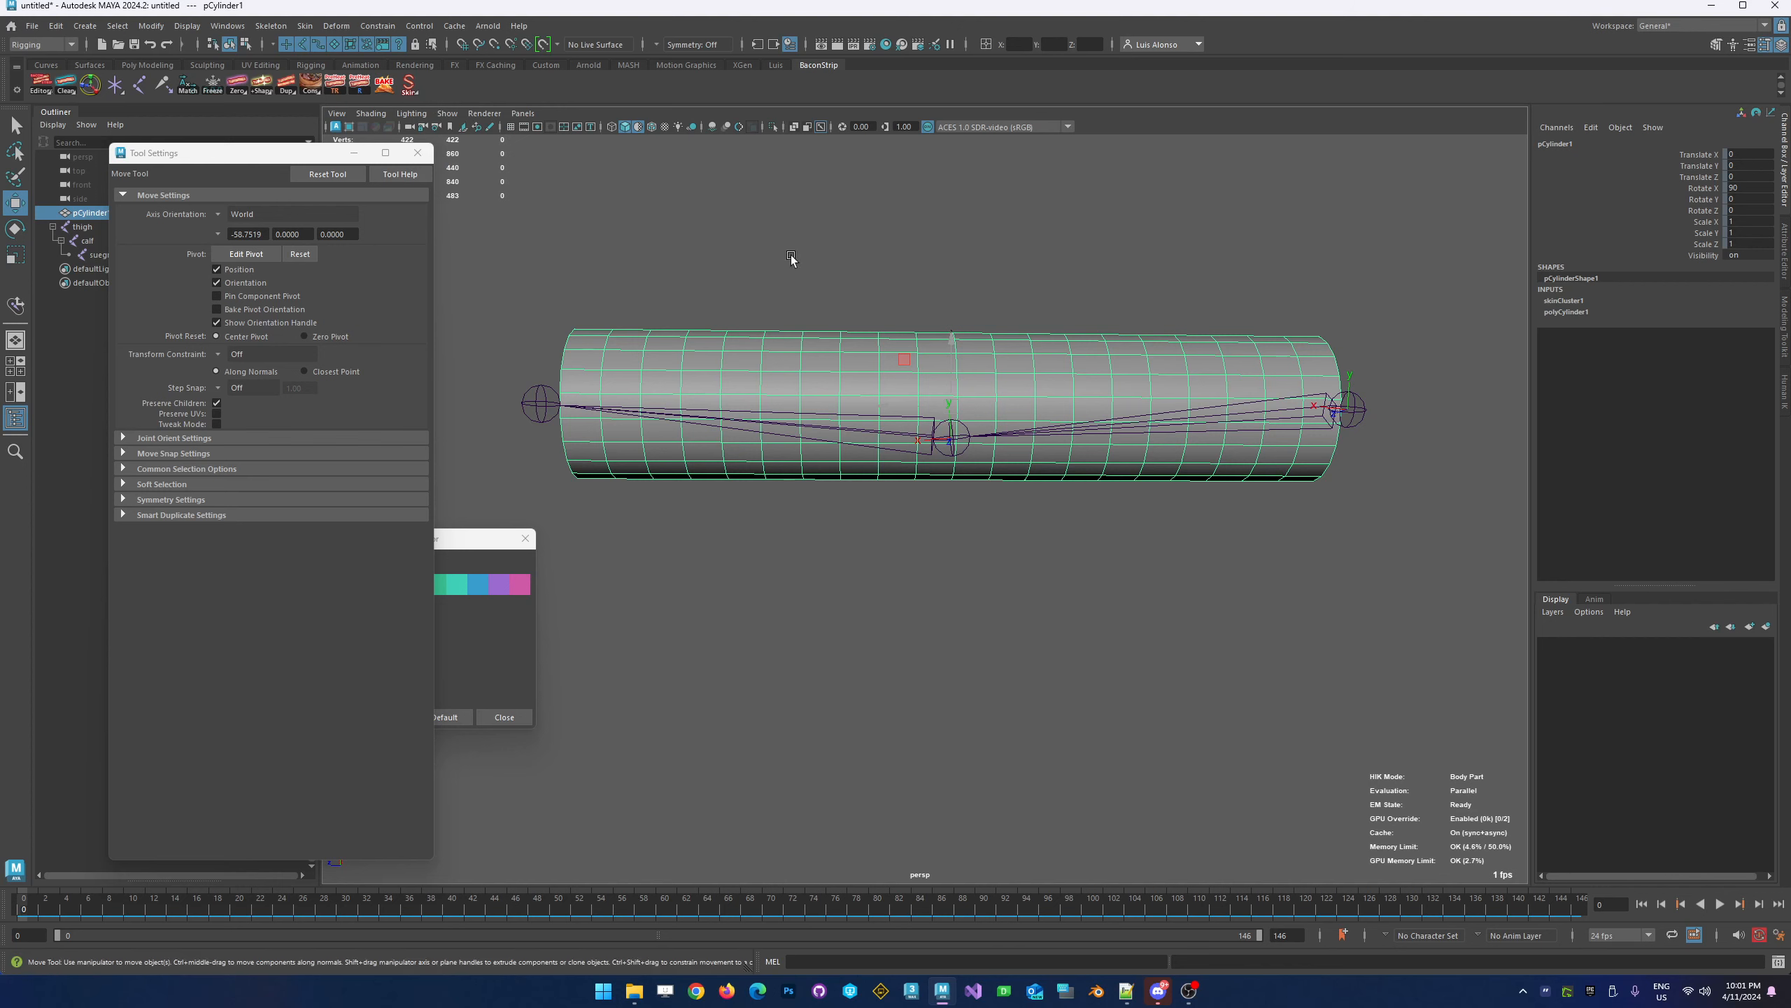
Raise the calf joint toward the cylinder's upper edge, to a Translate Y of about 0.131
left_click(965, 572)
left_click(959, 421)
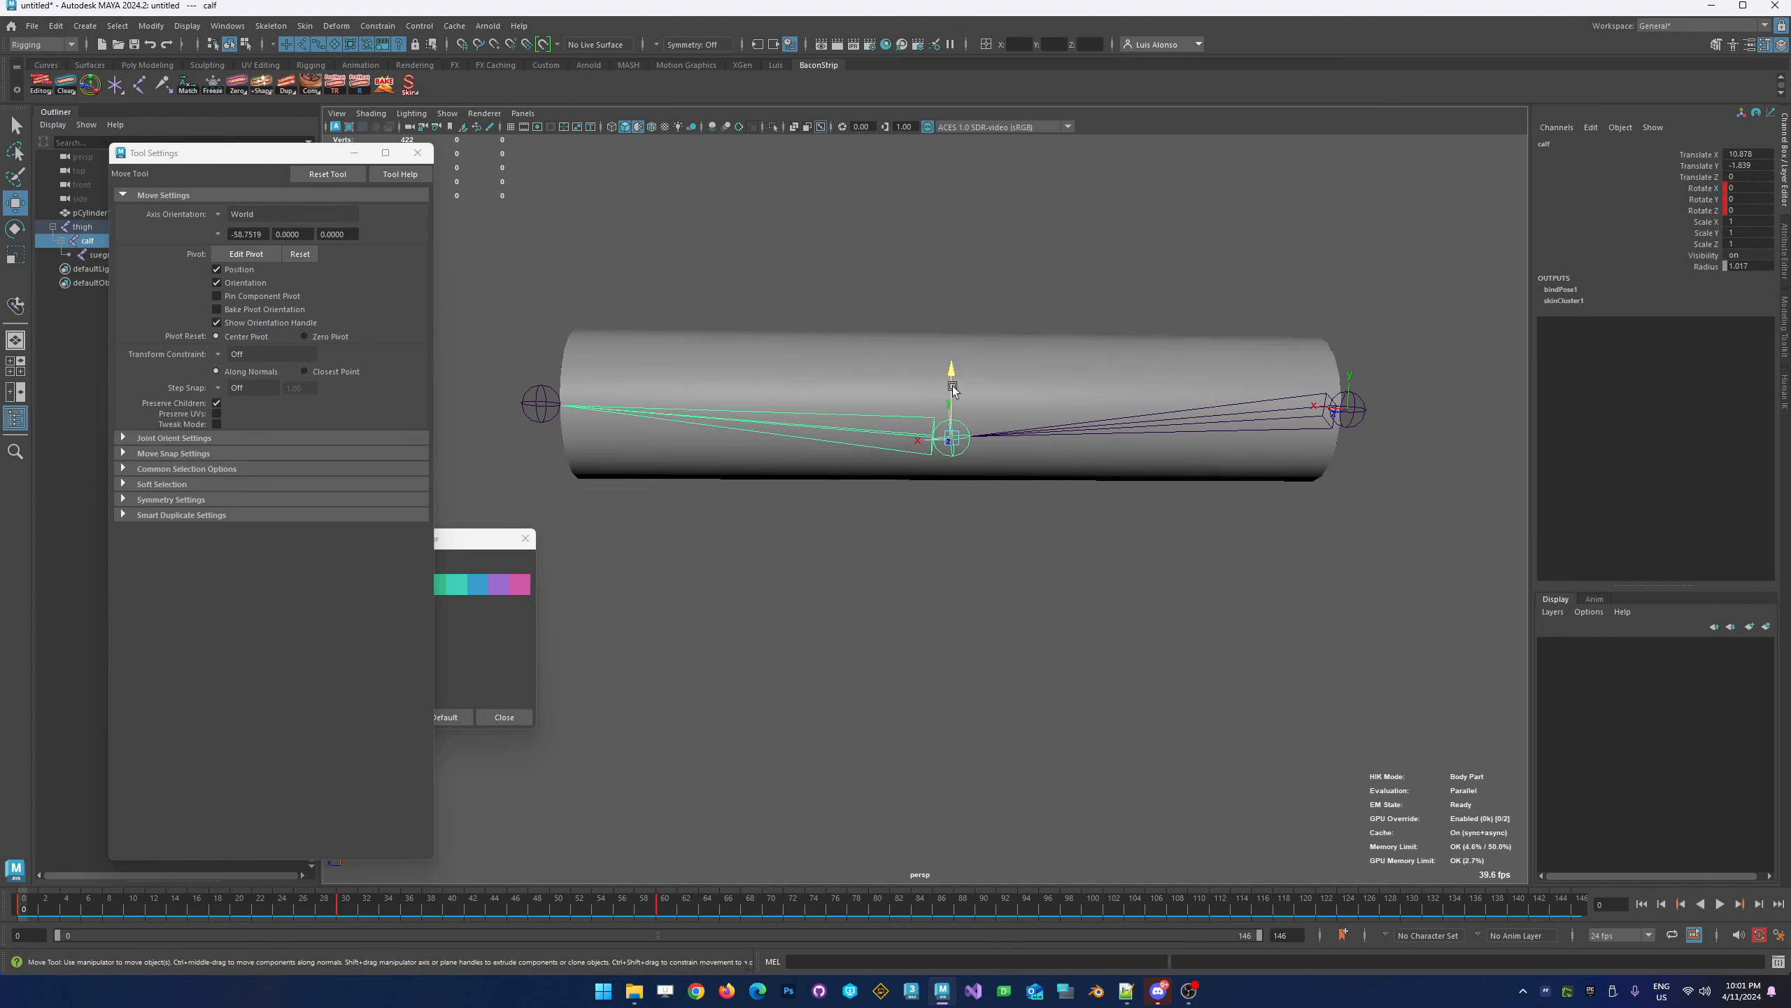
left_click_drag(951, 392, 951, 313)
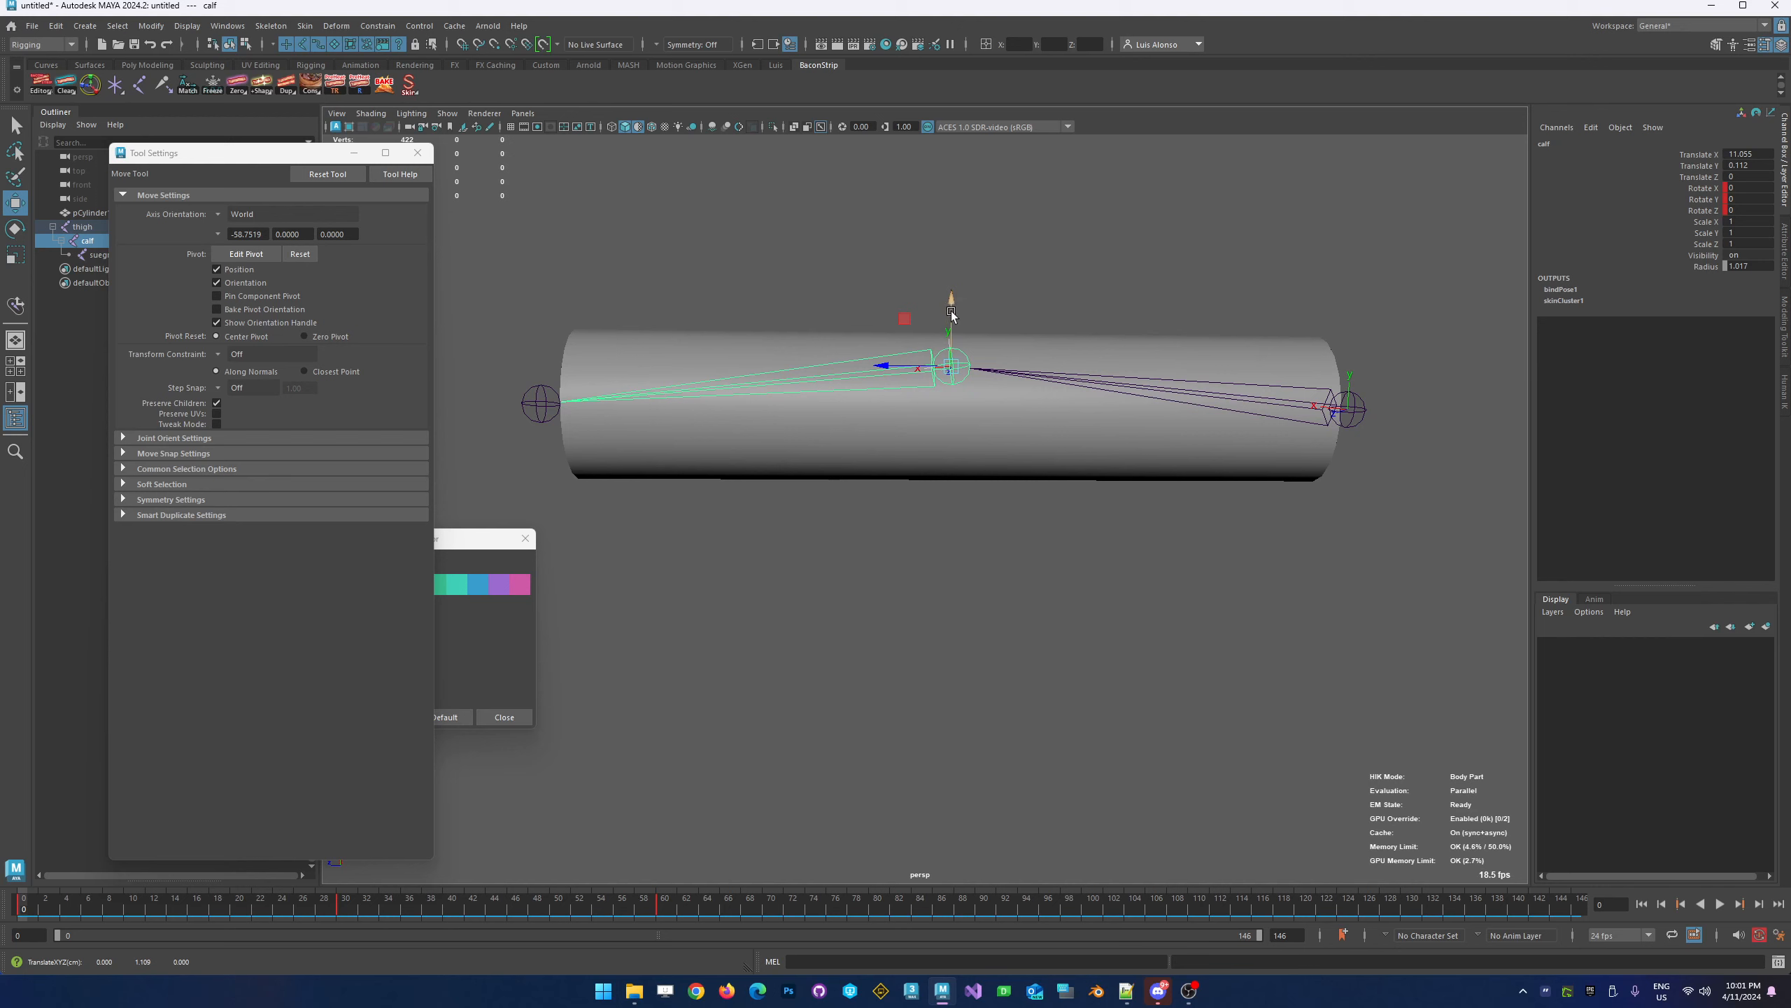
left_click_drag(953, 308, 953, 308)
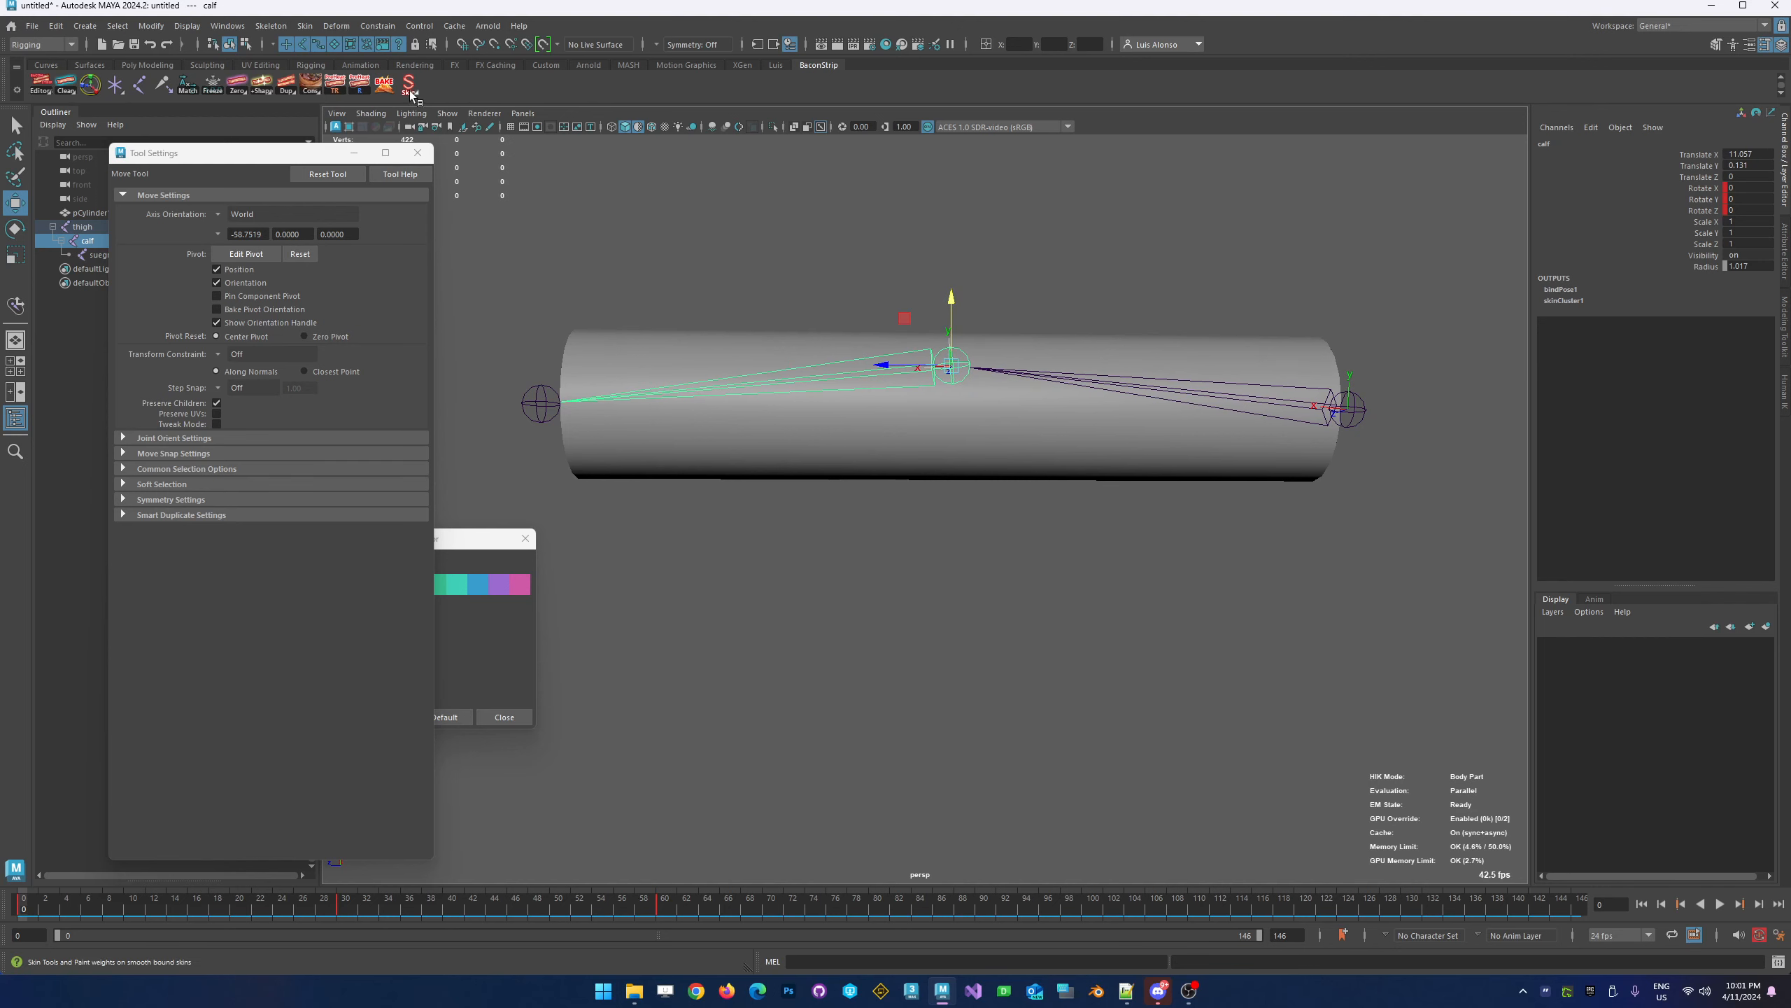
Reactivate the skin on the cylinder with the calf joint in its raised position
left_click(610, 329)
right_click(412, 85)
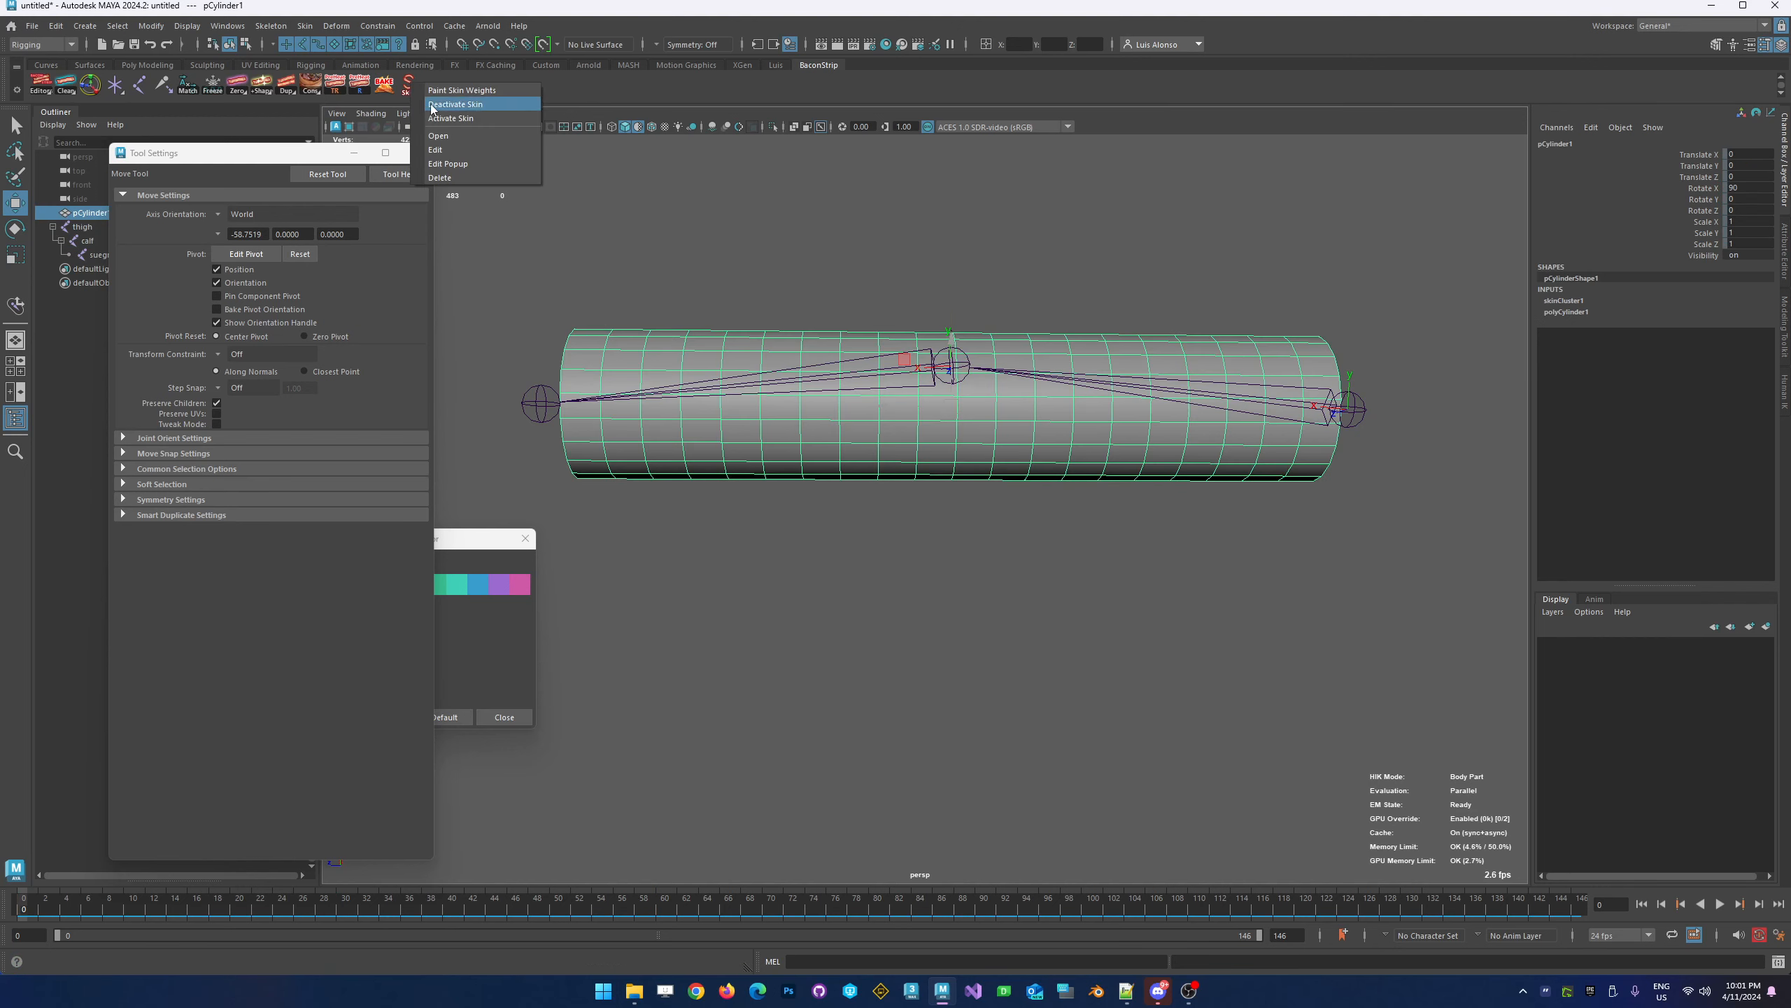
left_click(444, 105)
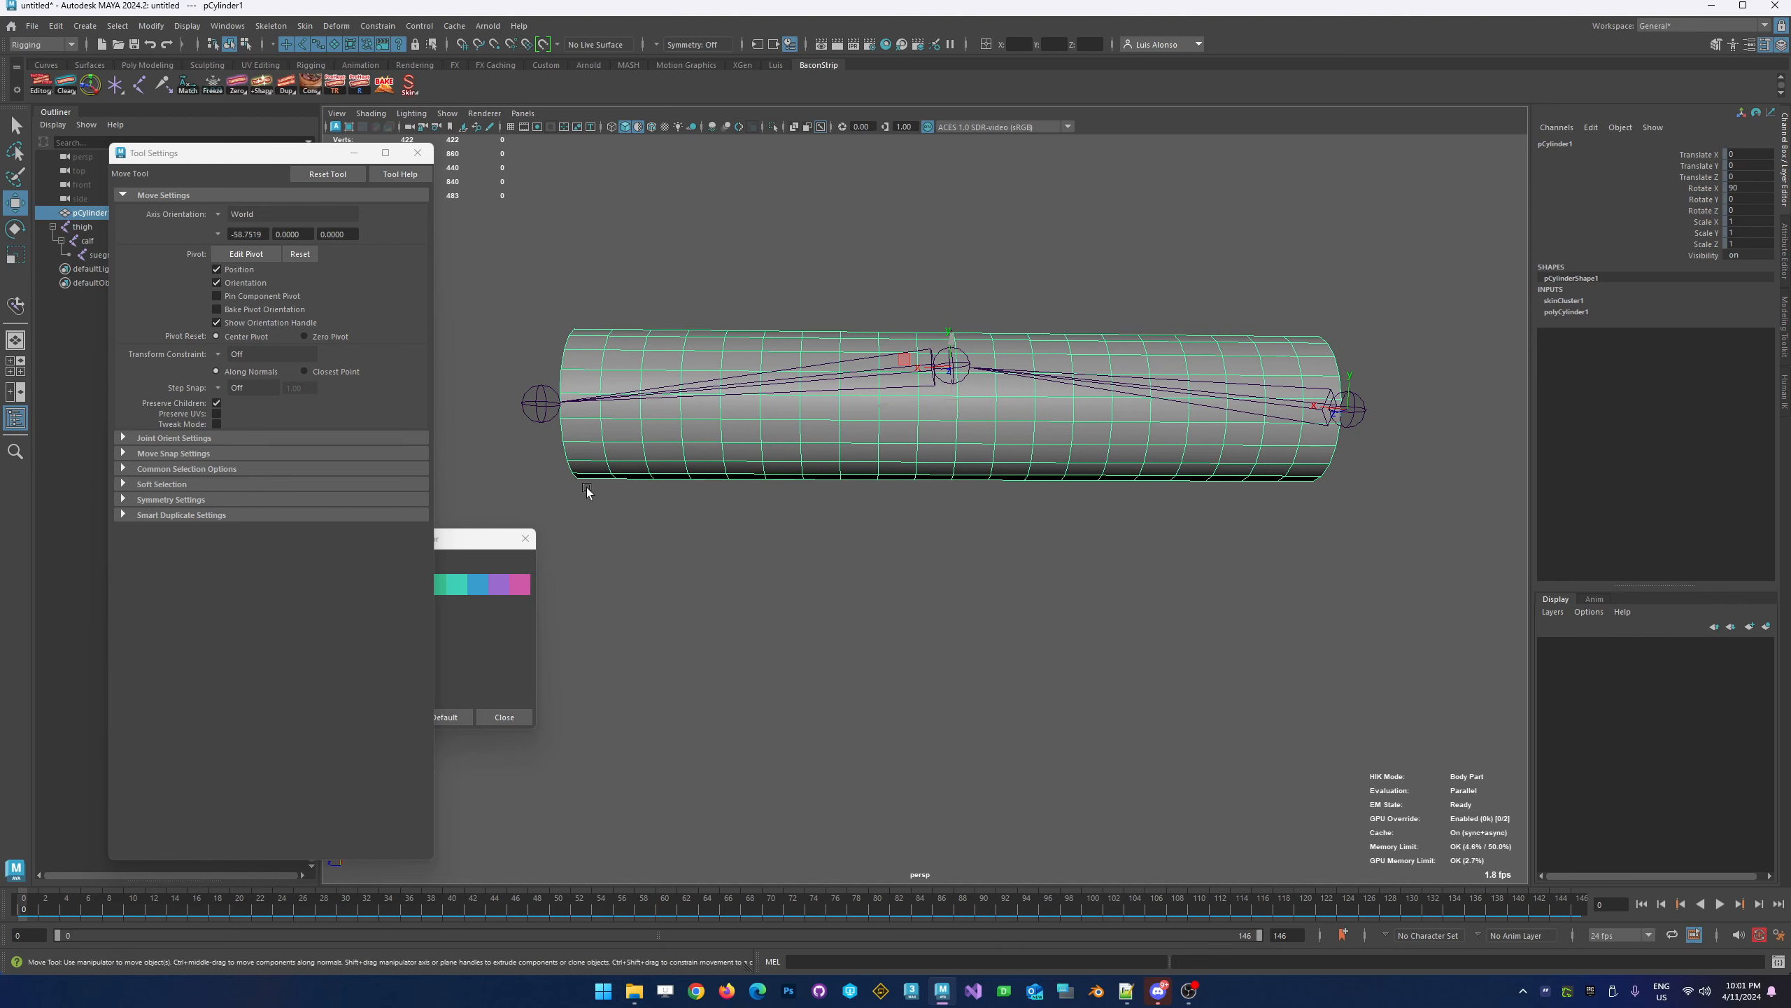
Scrub and play the animation up to about frame 31 to examine the bend, then return to frame 0
left_click(100, 914)
left_click_drag(100, 917, 356, 929)
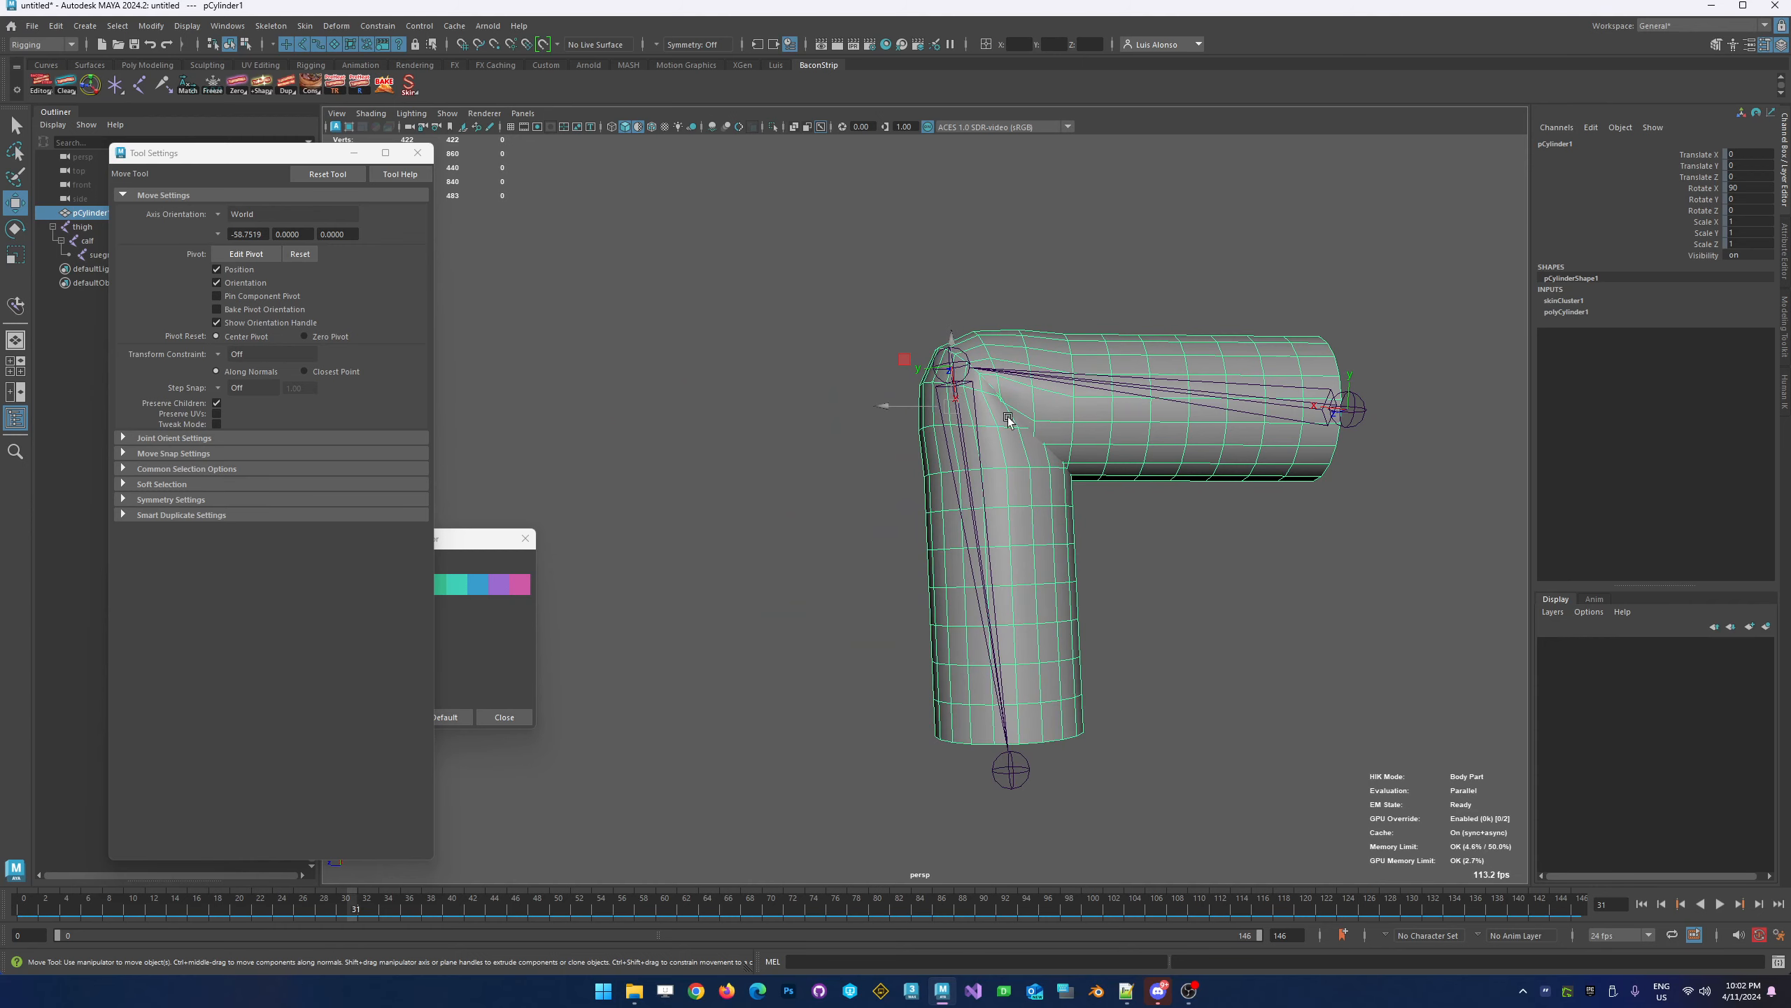
left_click_drag(346, 907, 22, 909)
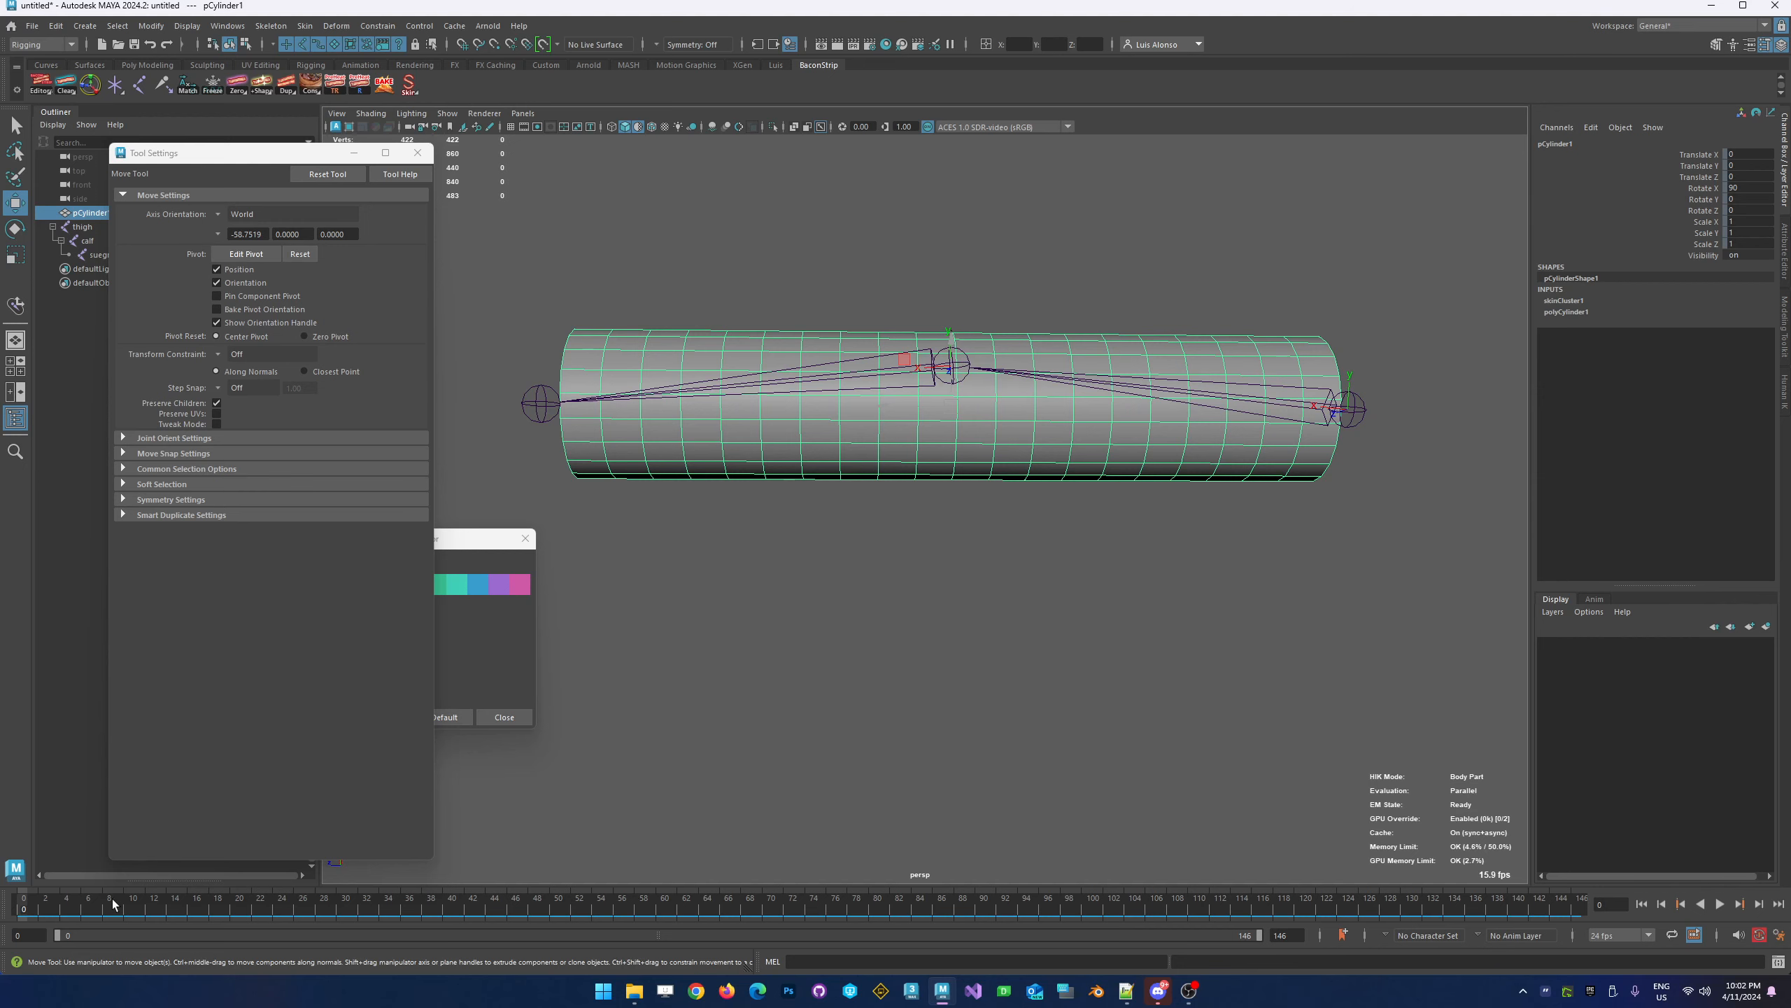
left_click_drag(25, 897, 302, 900)
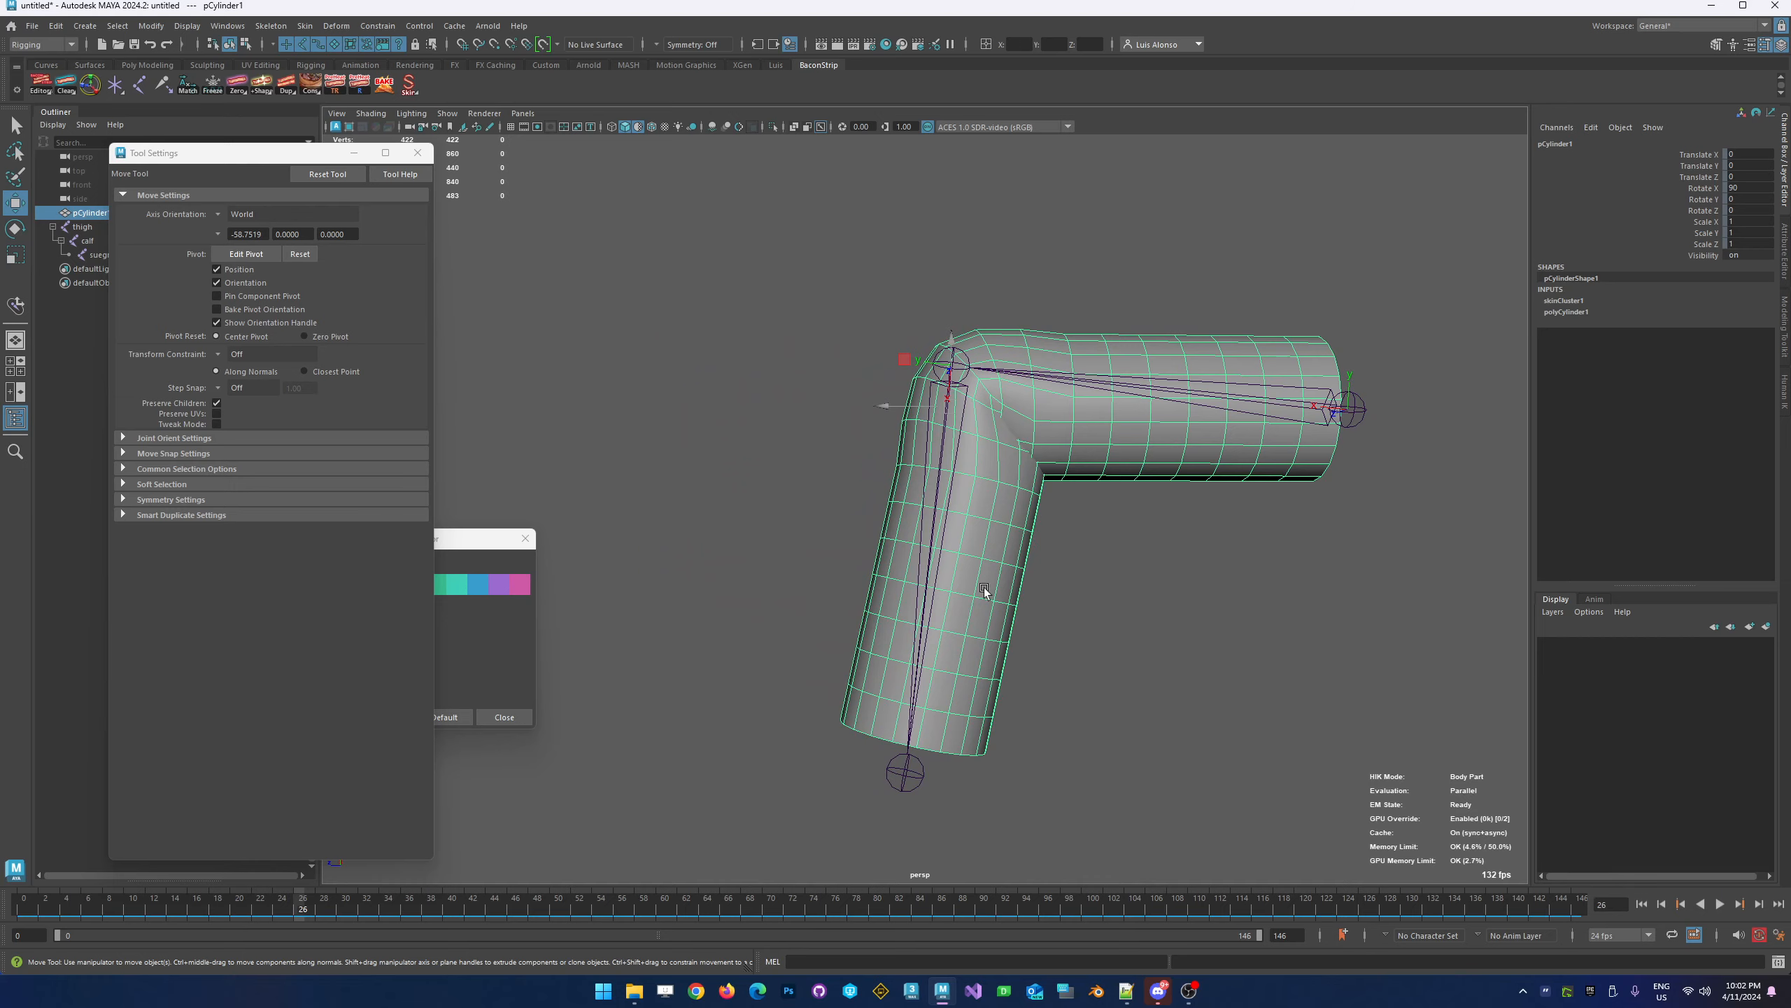
key("alt+v")
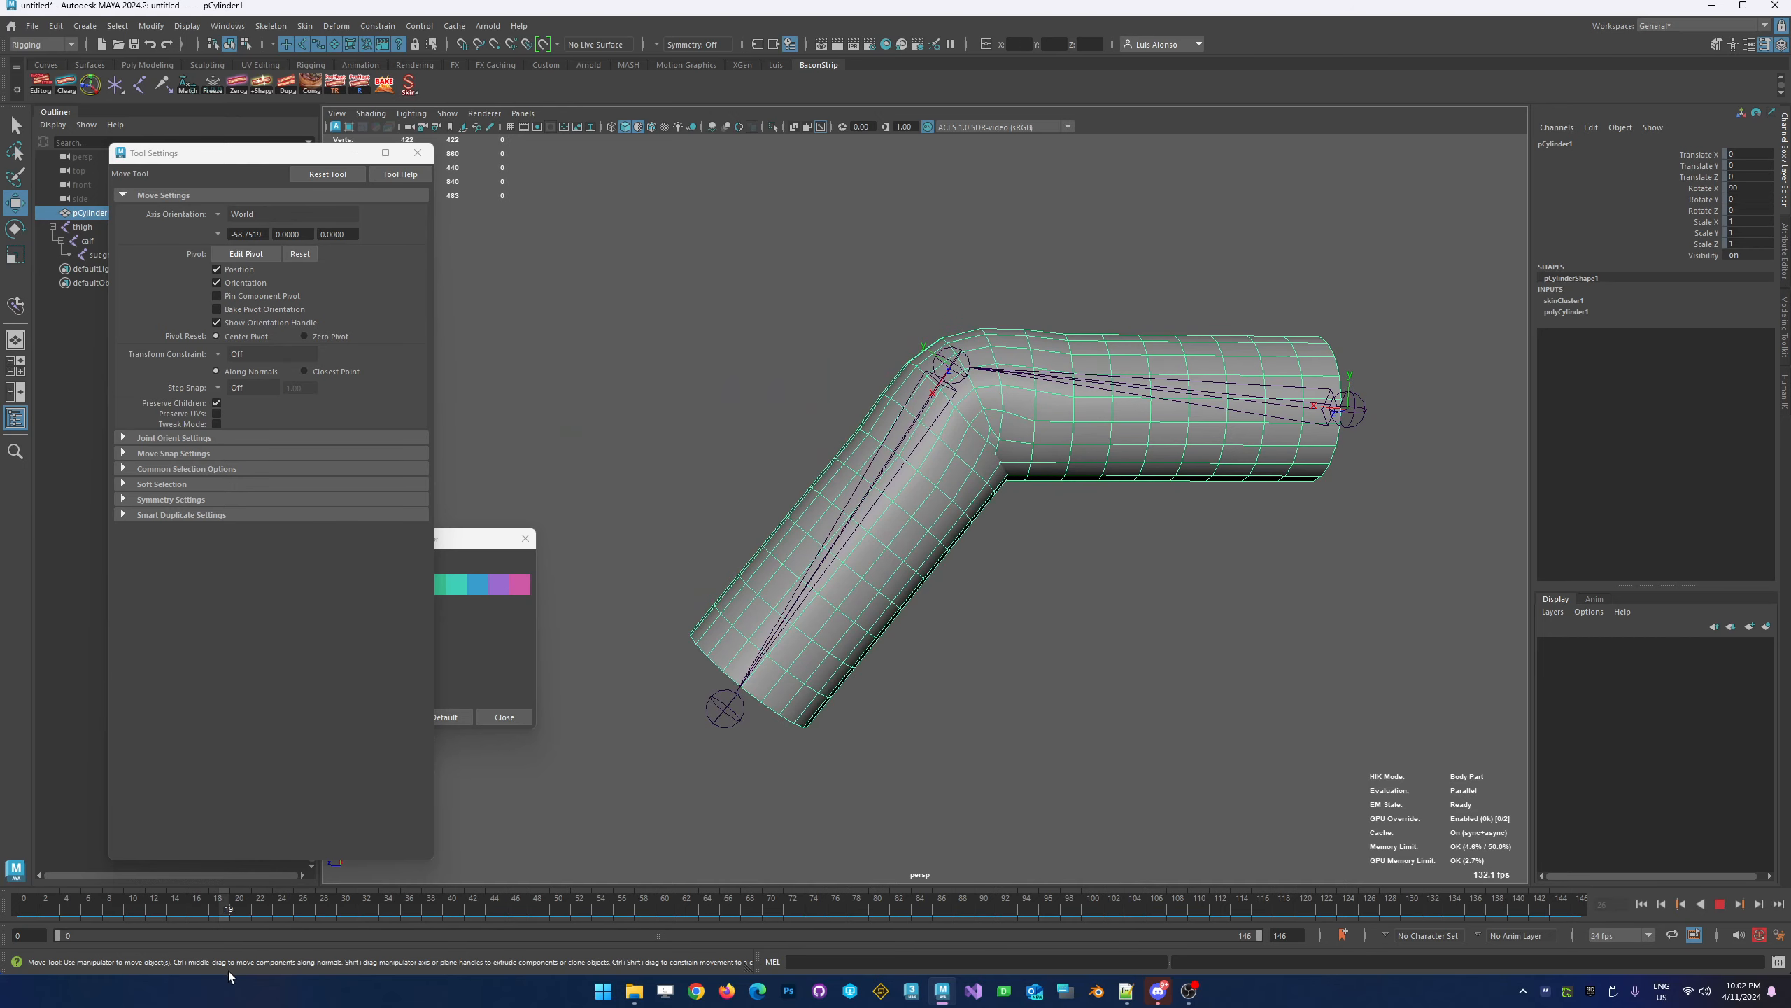
left_click_drag(350, 949, 2, 958)
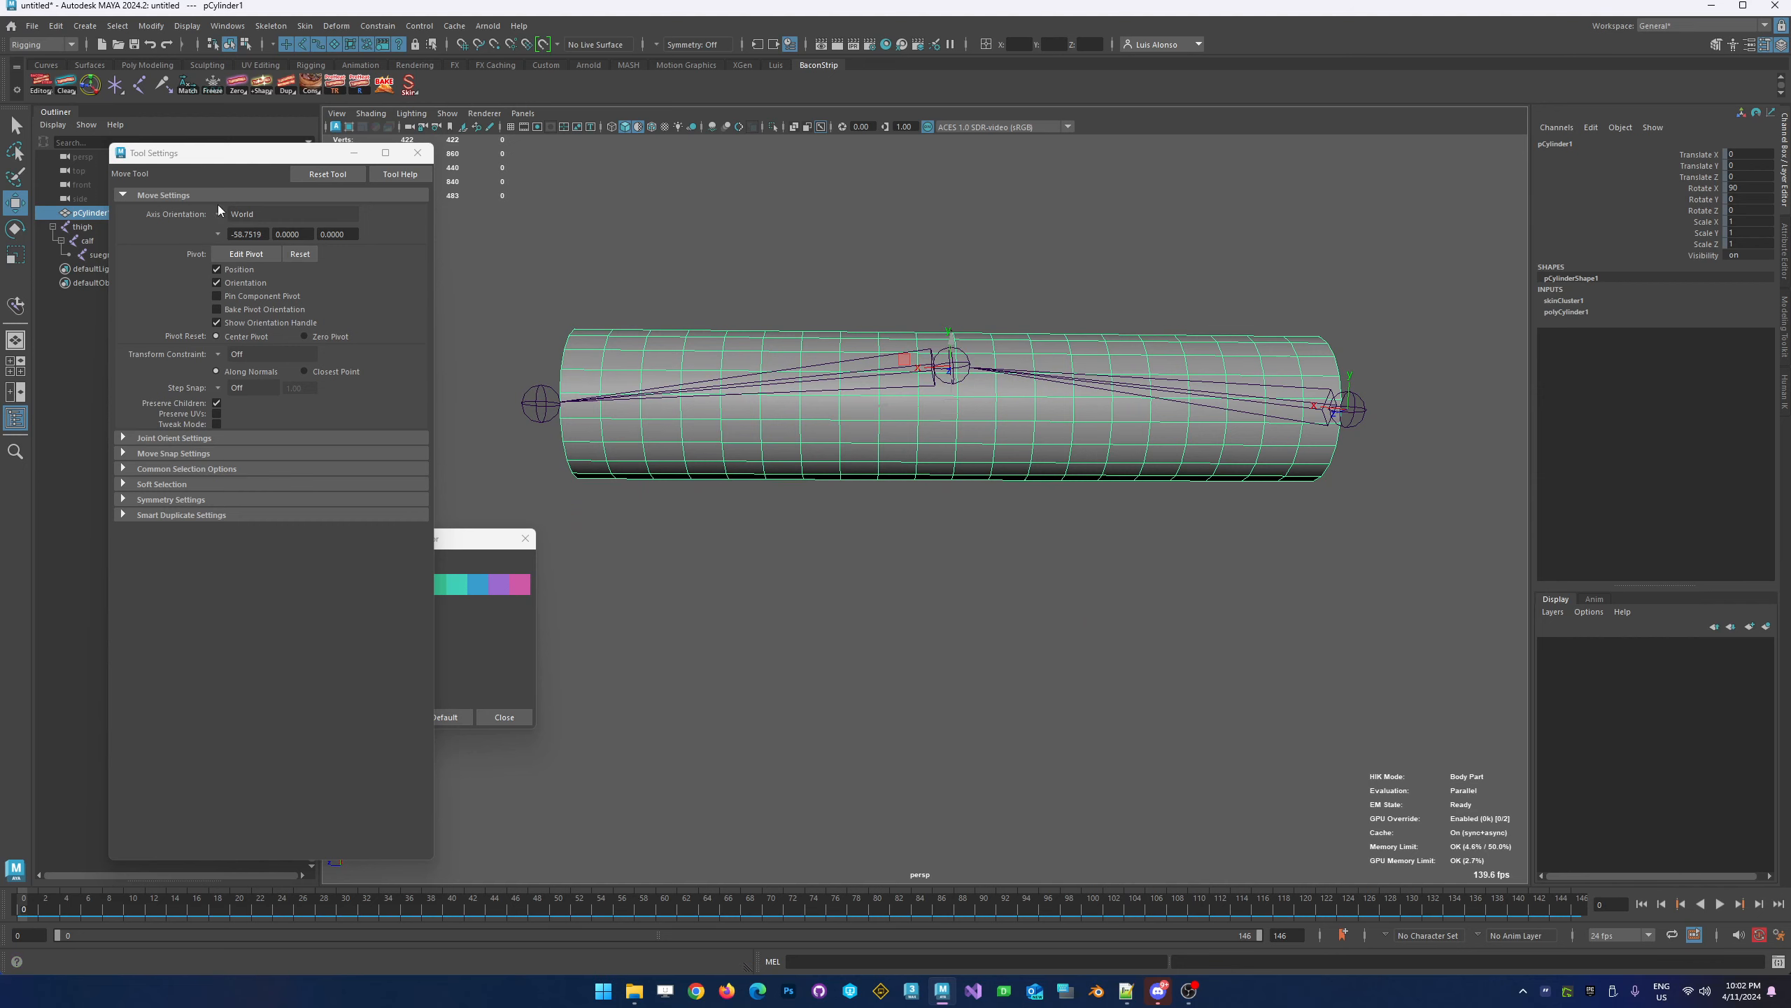
Close the Tool Settings and Wireframe Color windows and view the jointed cylinder from several angles
left_click(419, 153)
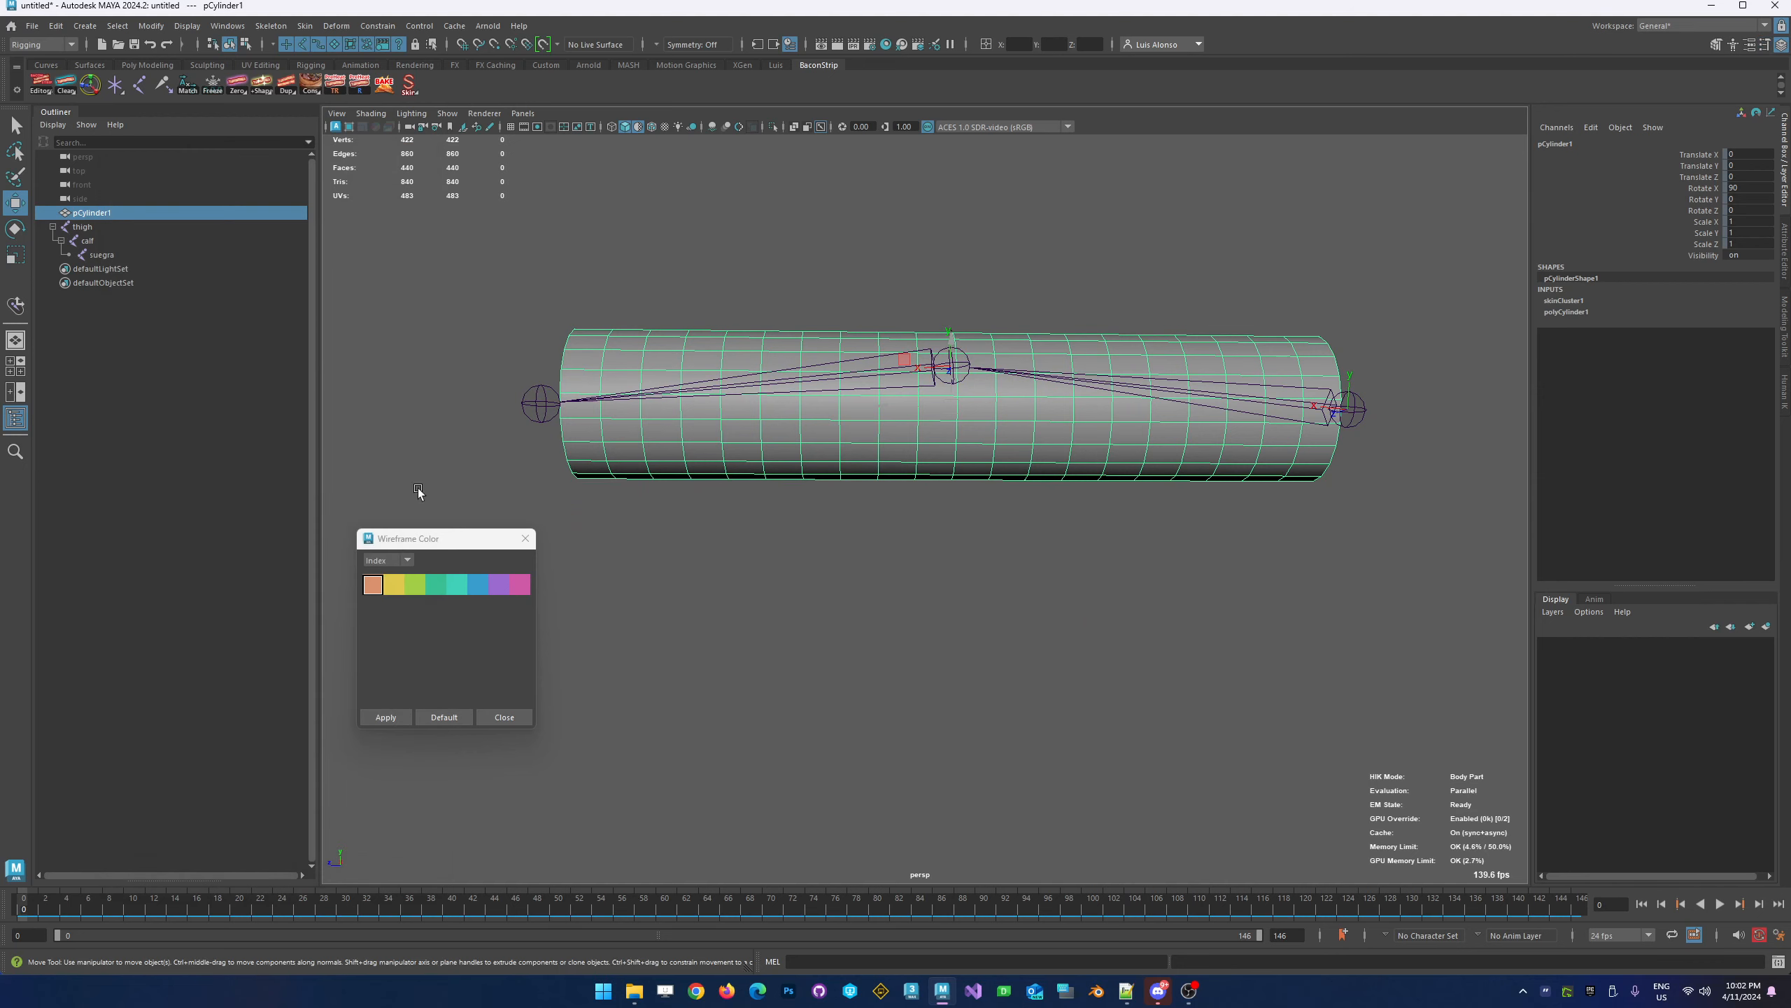
left_click(526, 538)
middle_click_drag(727, 451, 719, 452, "alt")
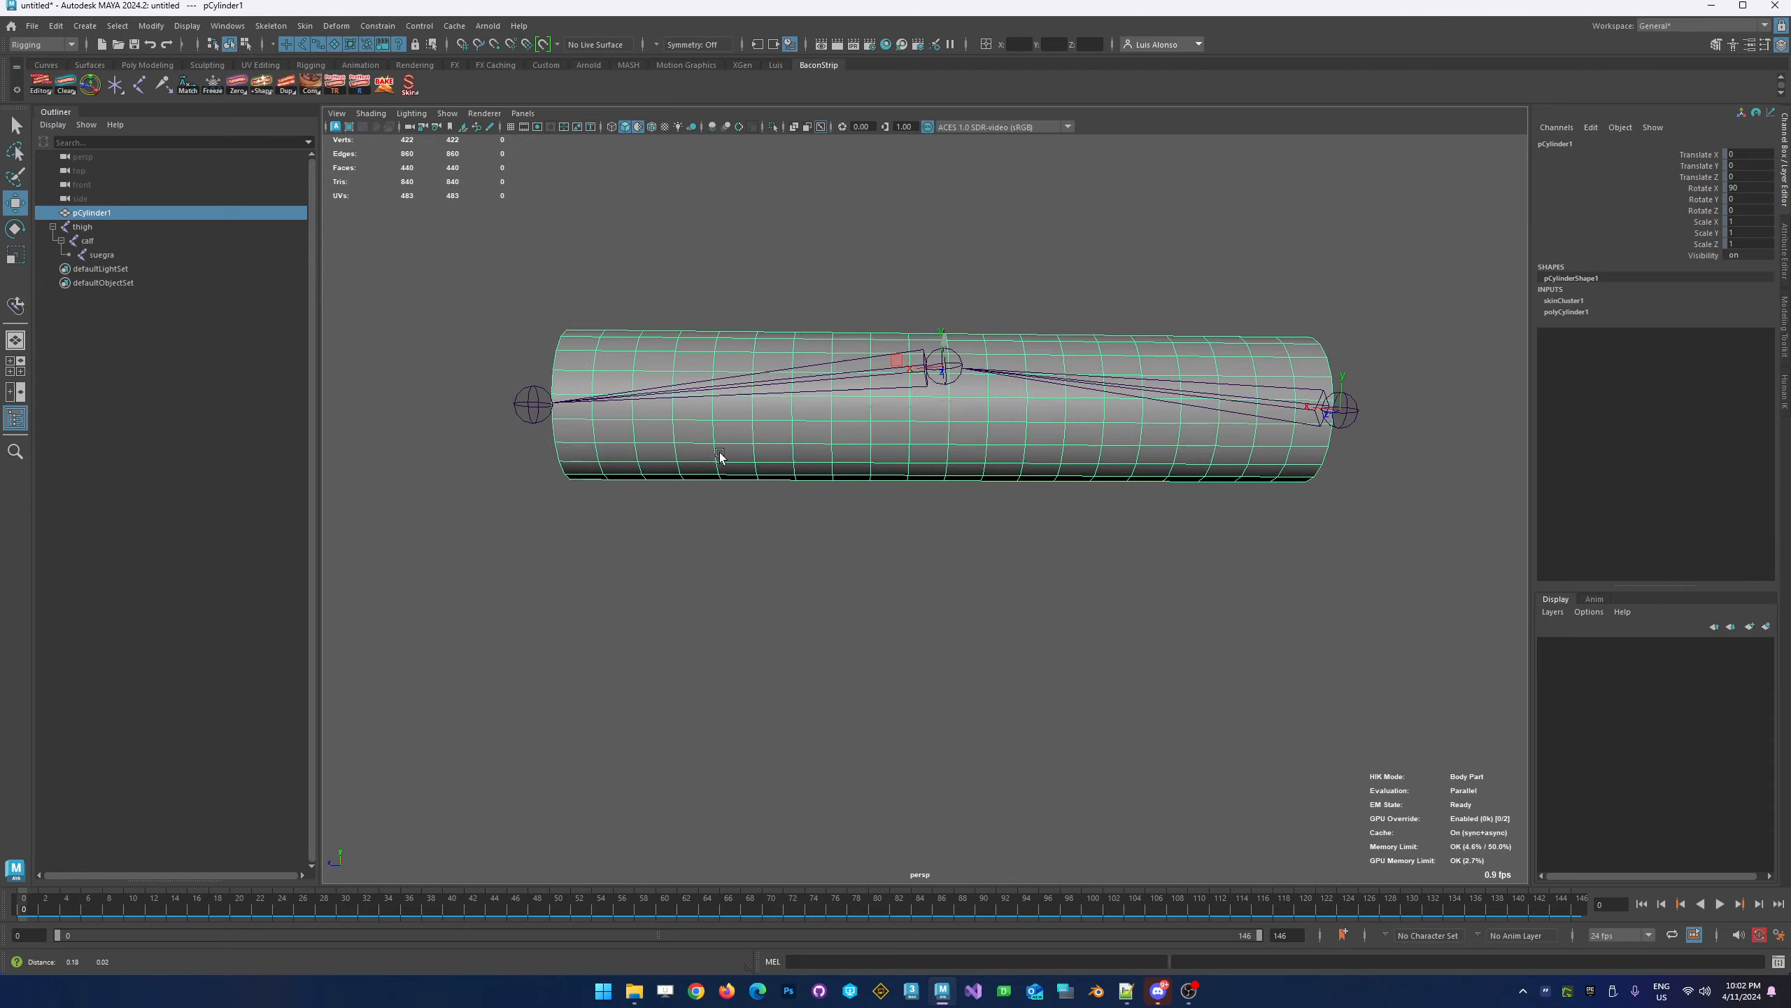
left_click_drag(719, 453, 673, 548, "alt")
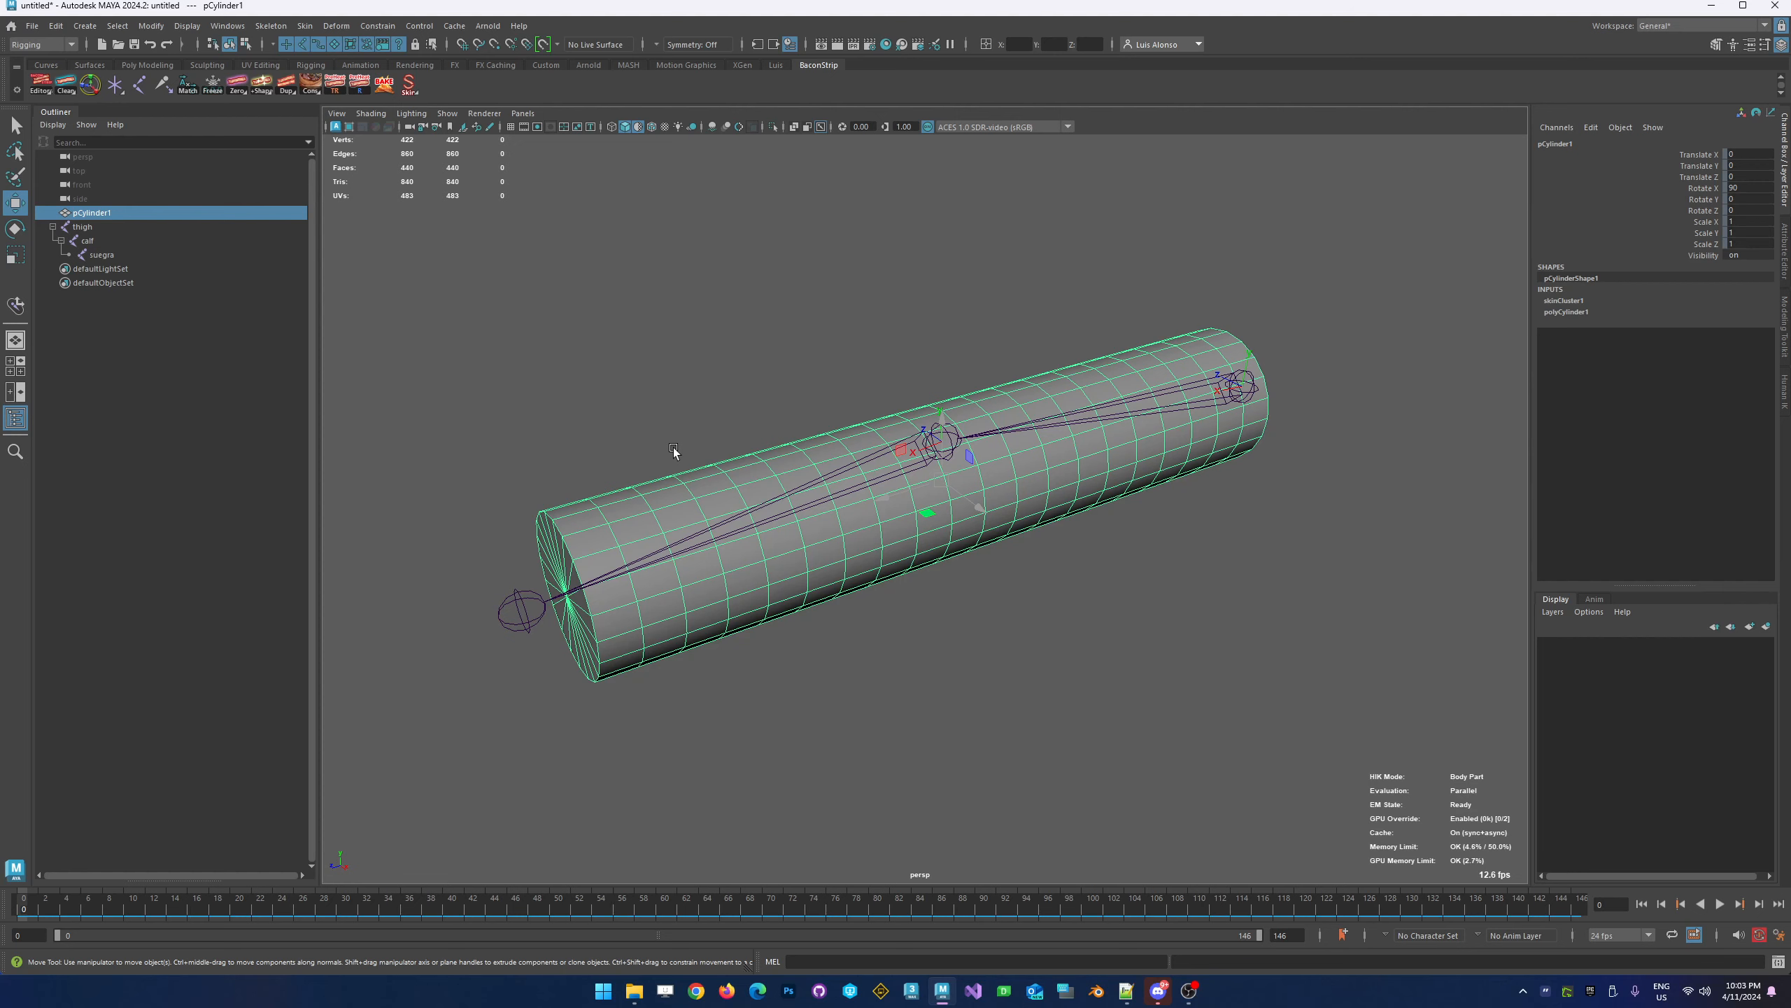
left_click_drag(929, 708, 913, 690, "alt")
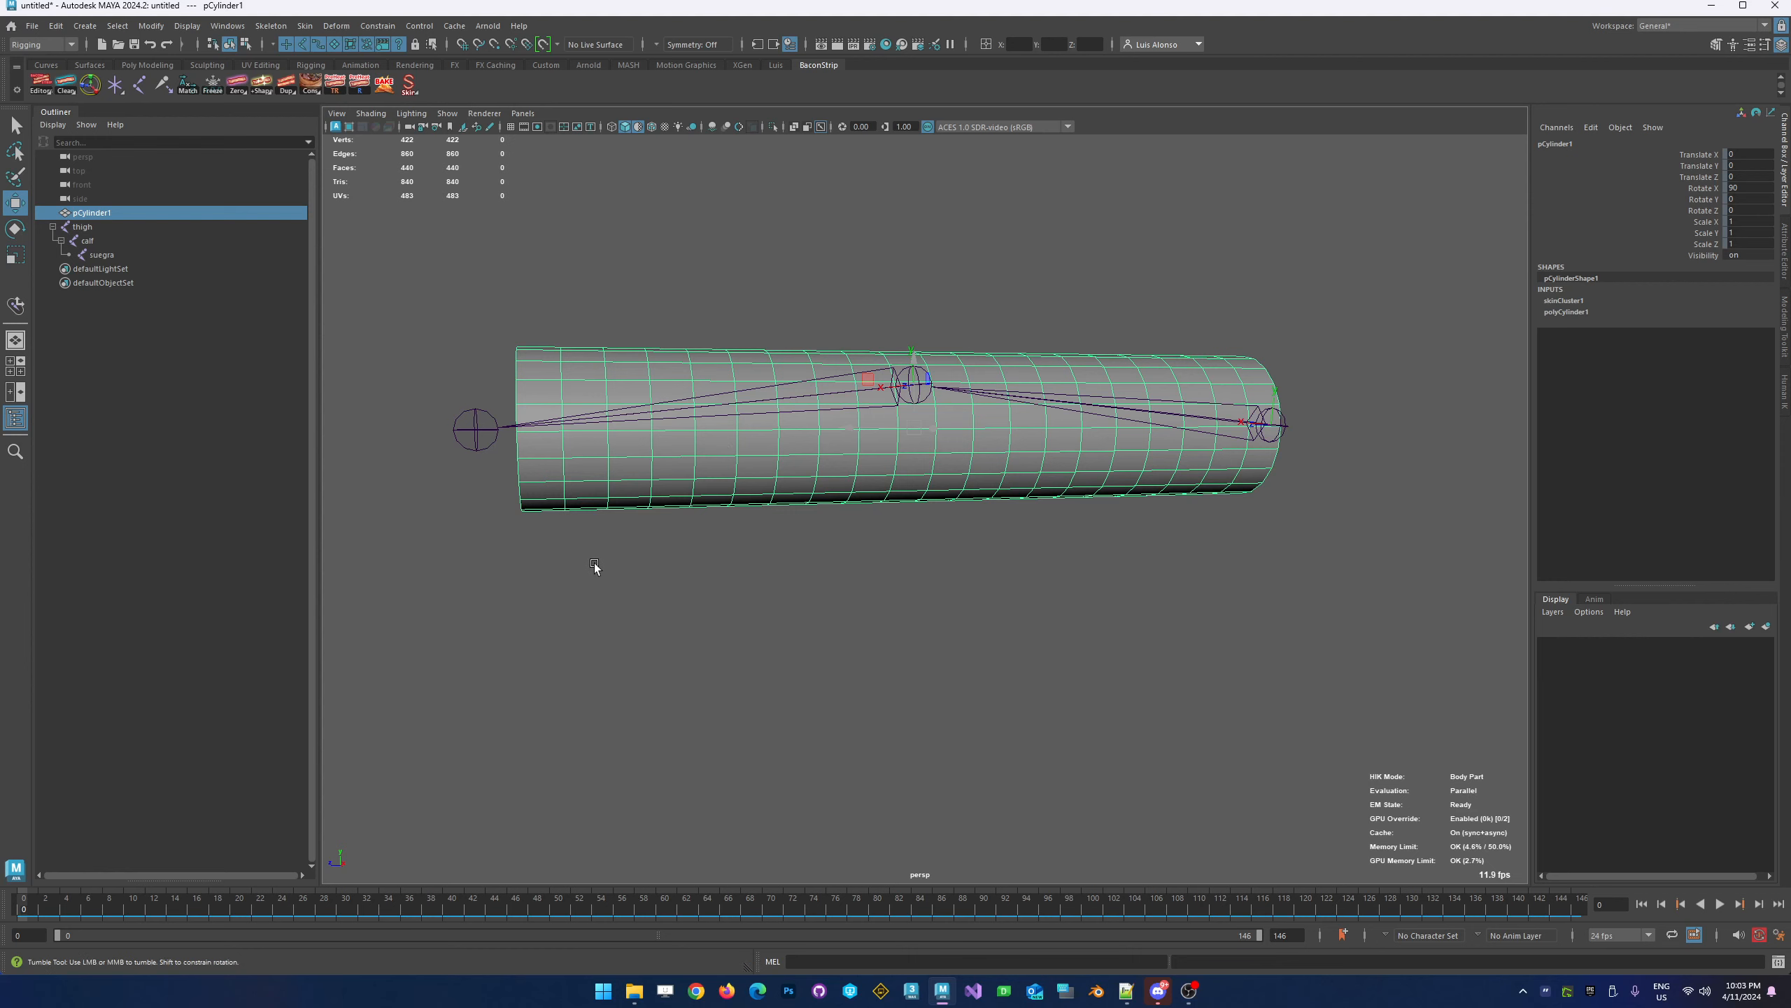
left_click_drag(595, 567, 596, 592, "alt")
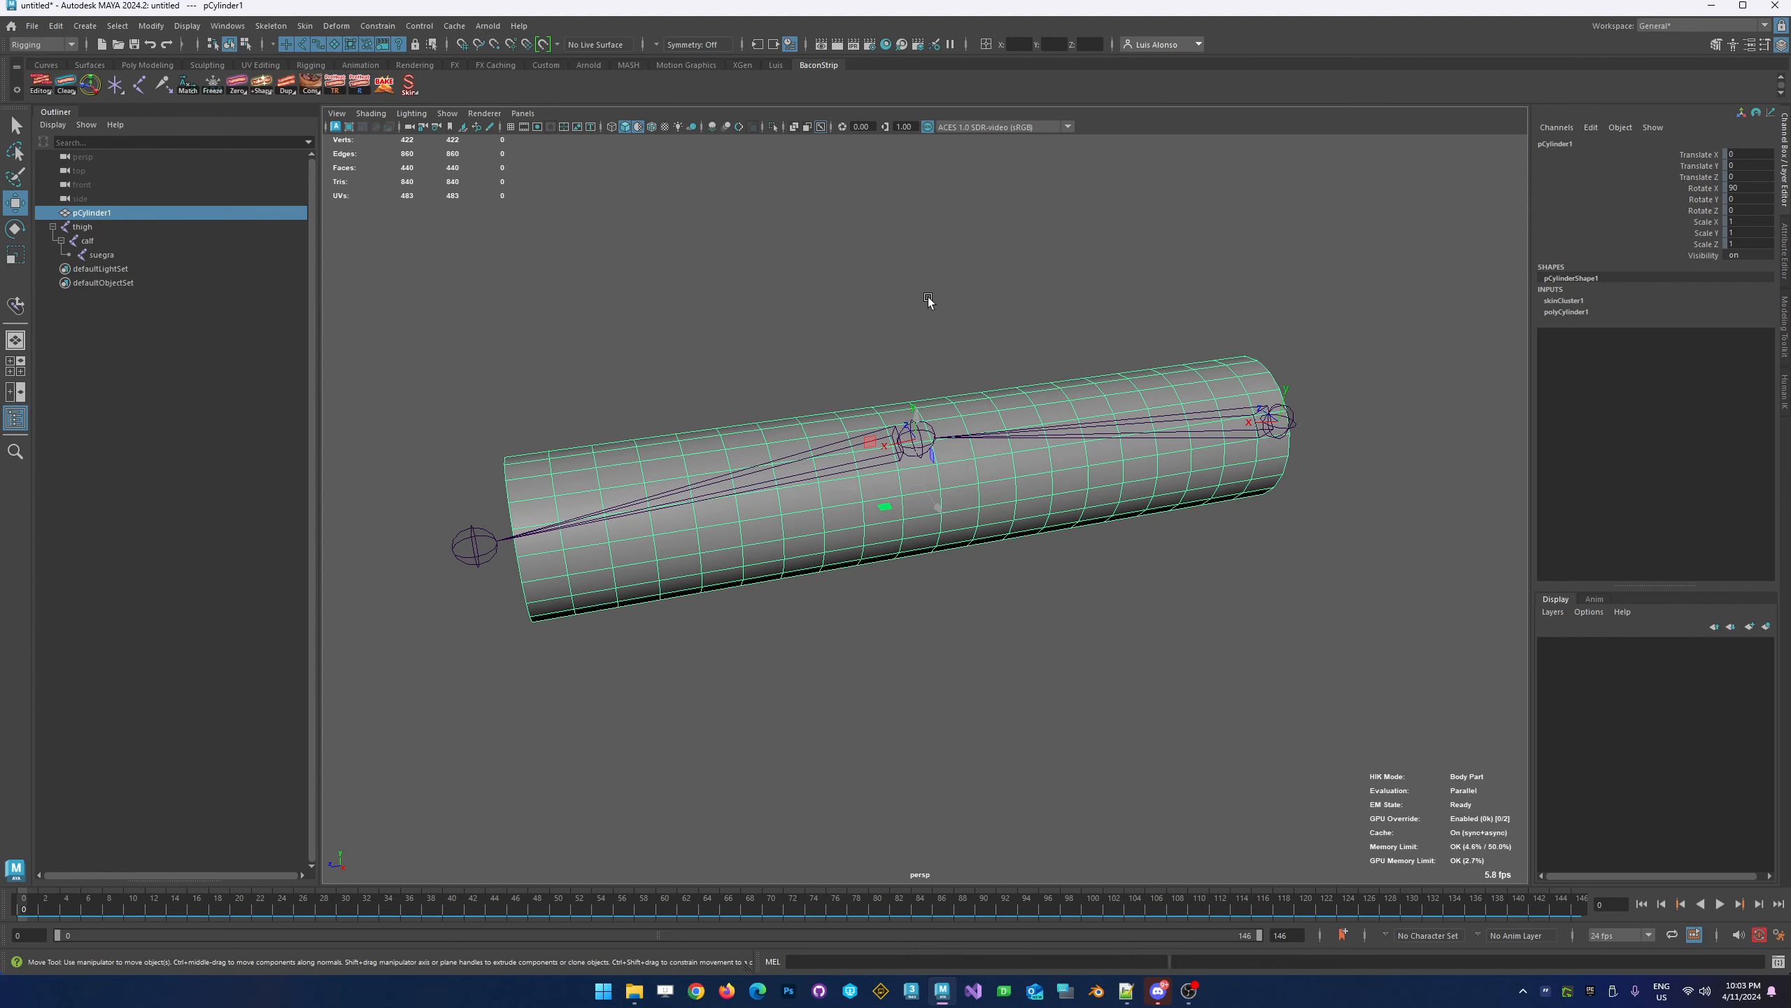
Open the recent scene Stormtrooper_For_Skin.mb without saving the untitled scene, and select the SM_TrooperArmor mesh
left_click(32, 25)
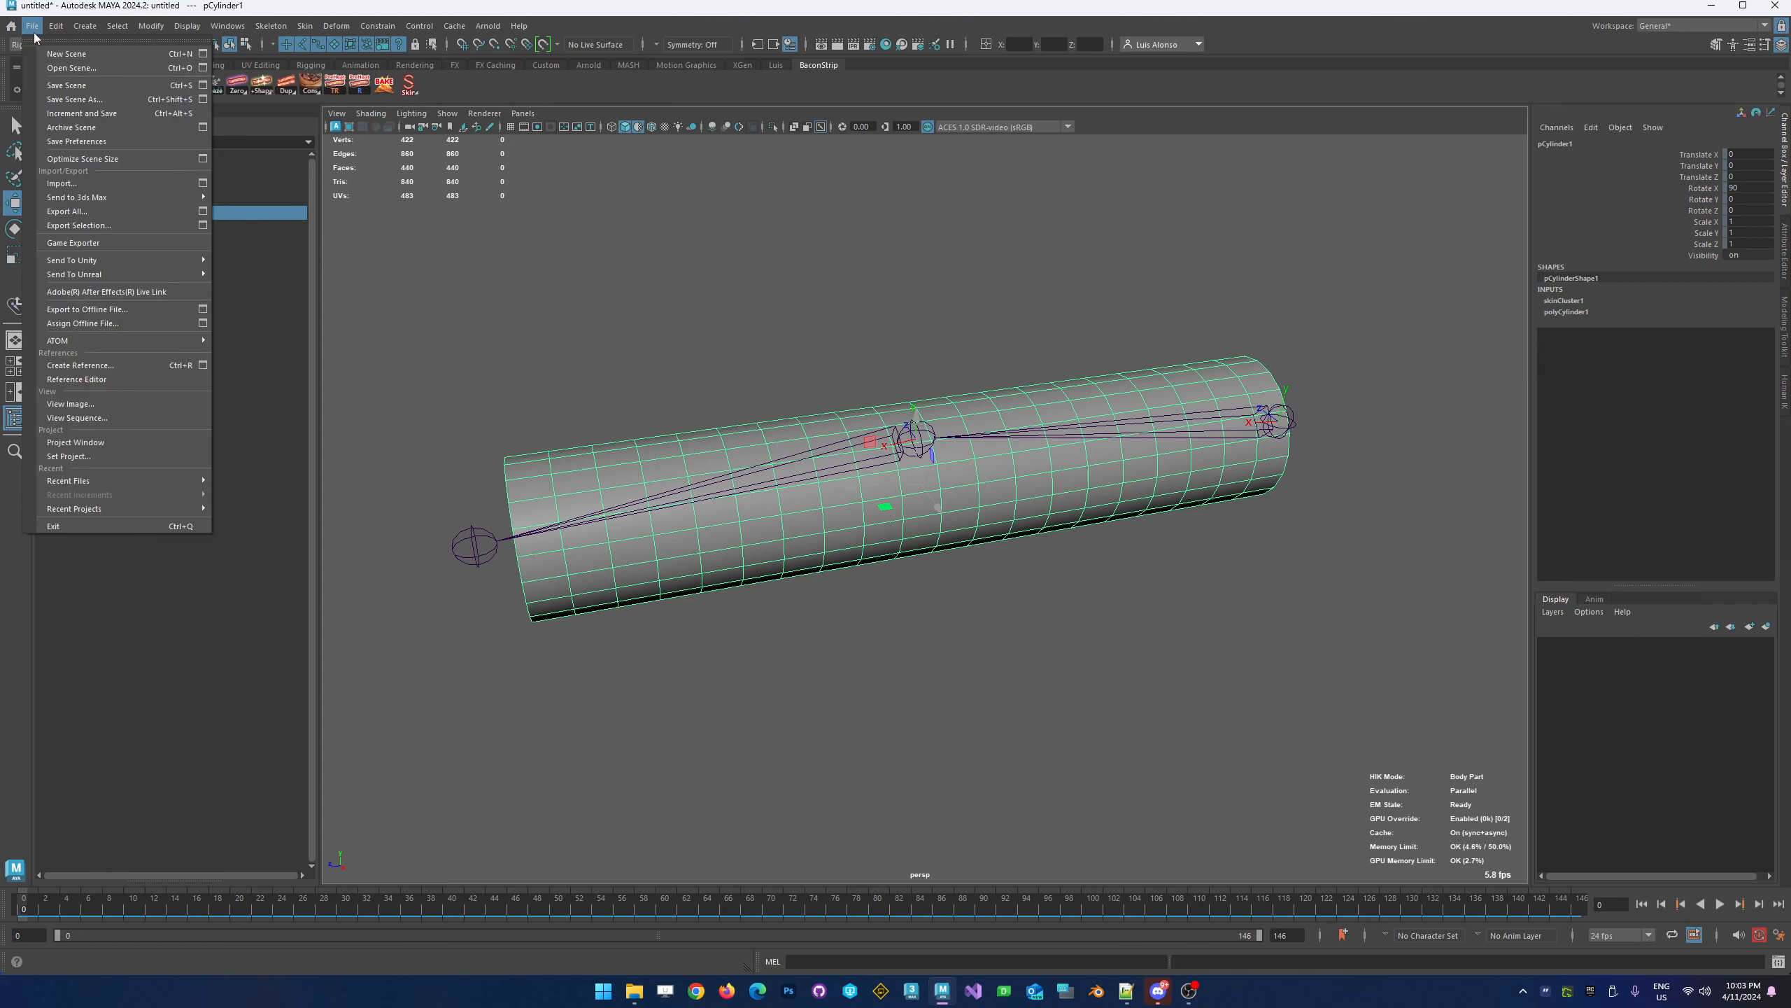
mouse_move(120, 476)
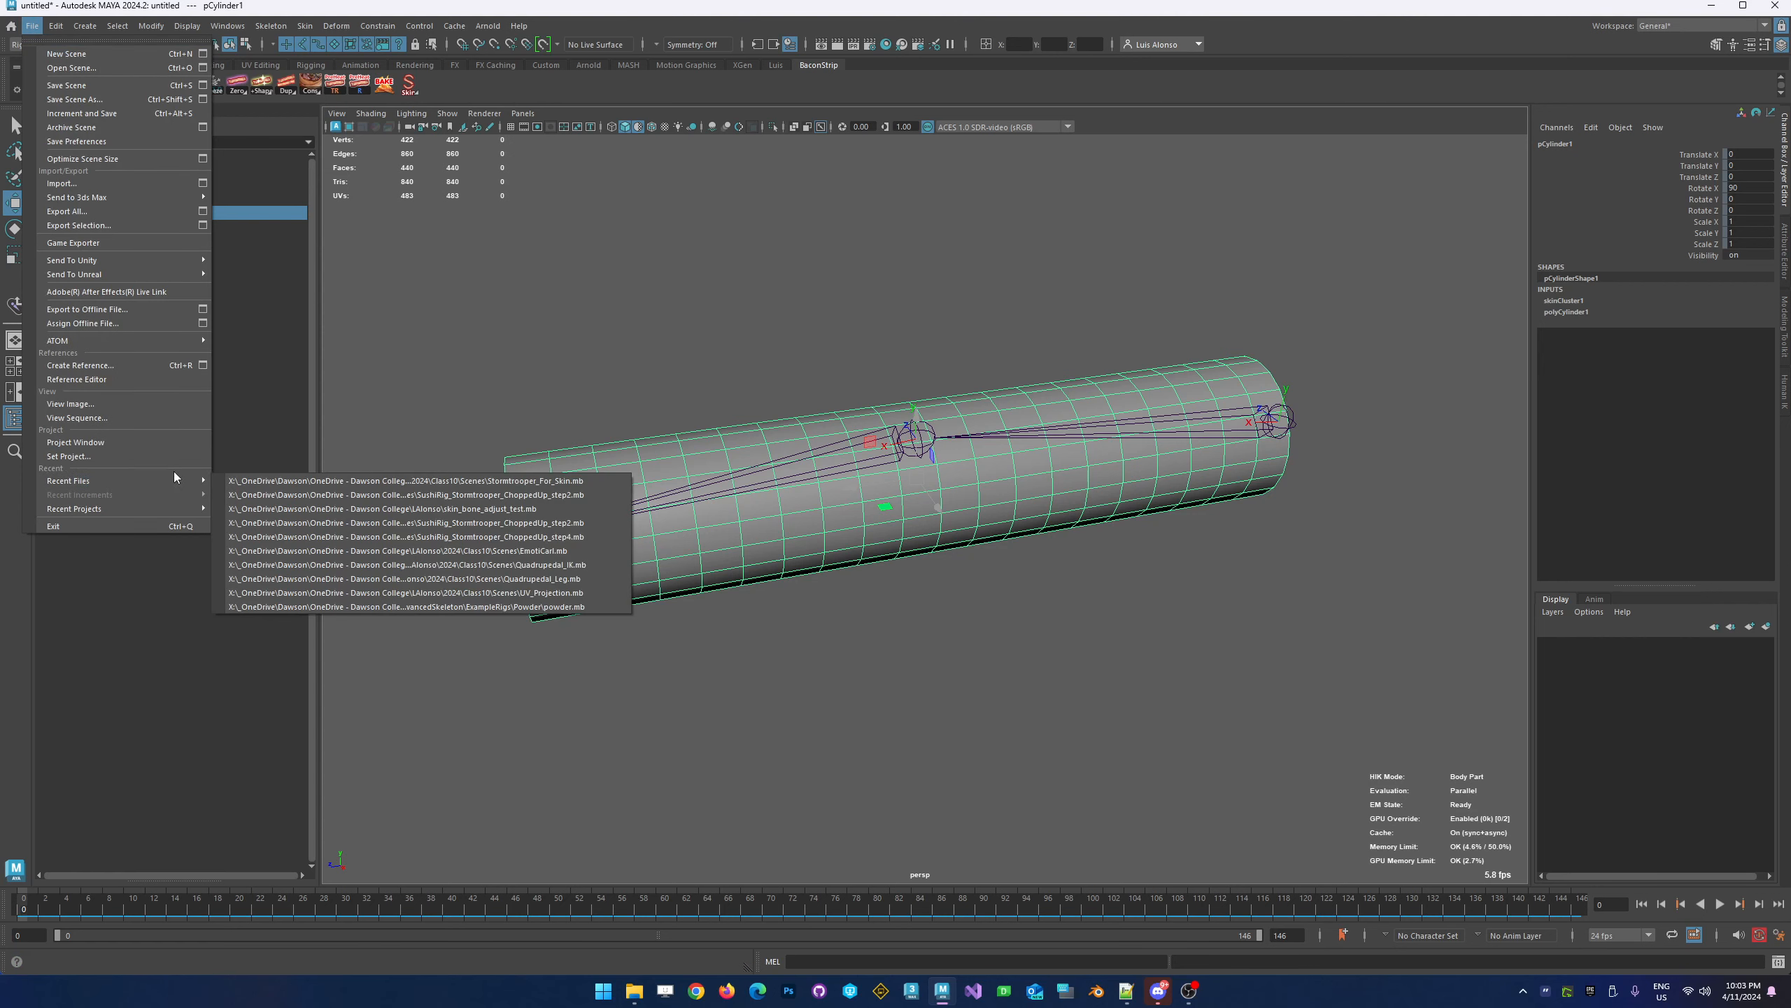
left_click(389, 480)
left_click(895, 498)
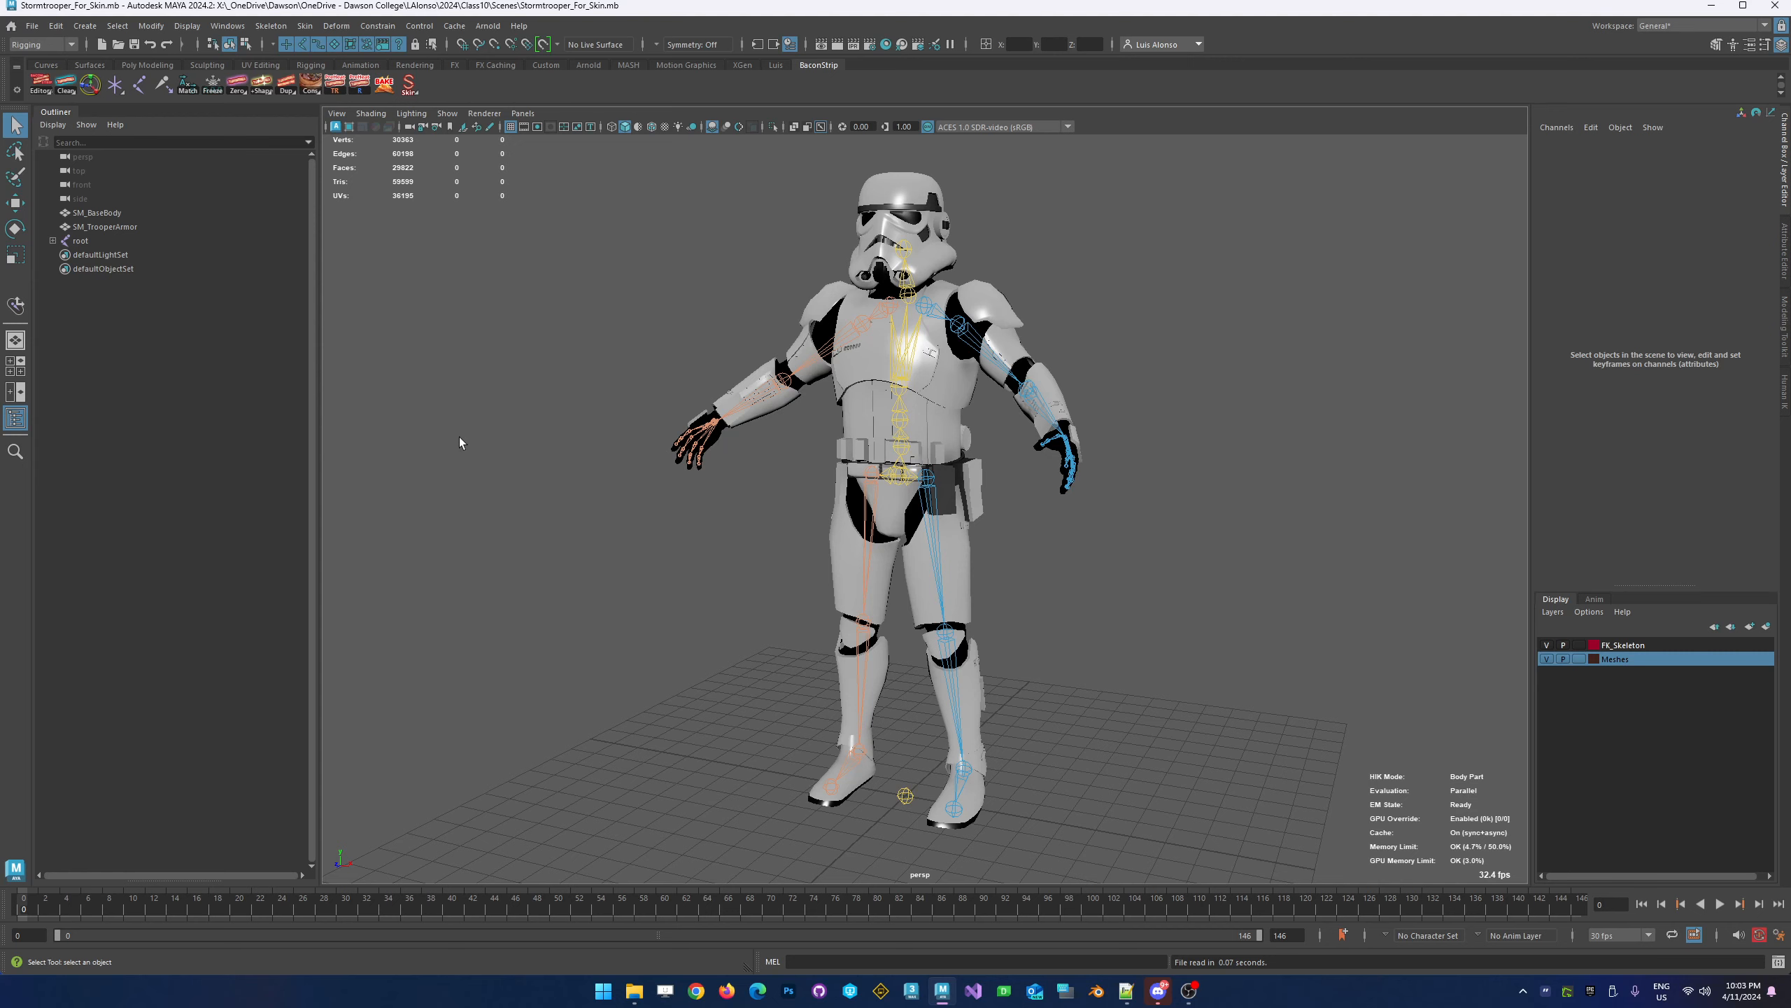
left_click(117, 225)
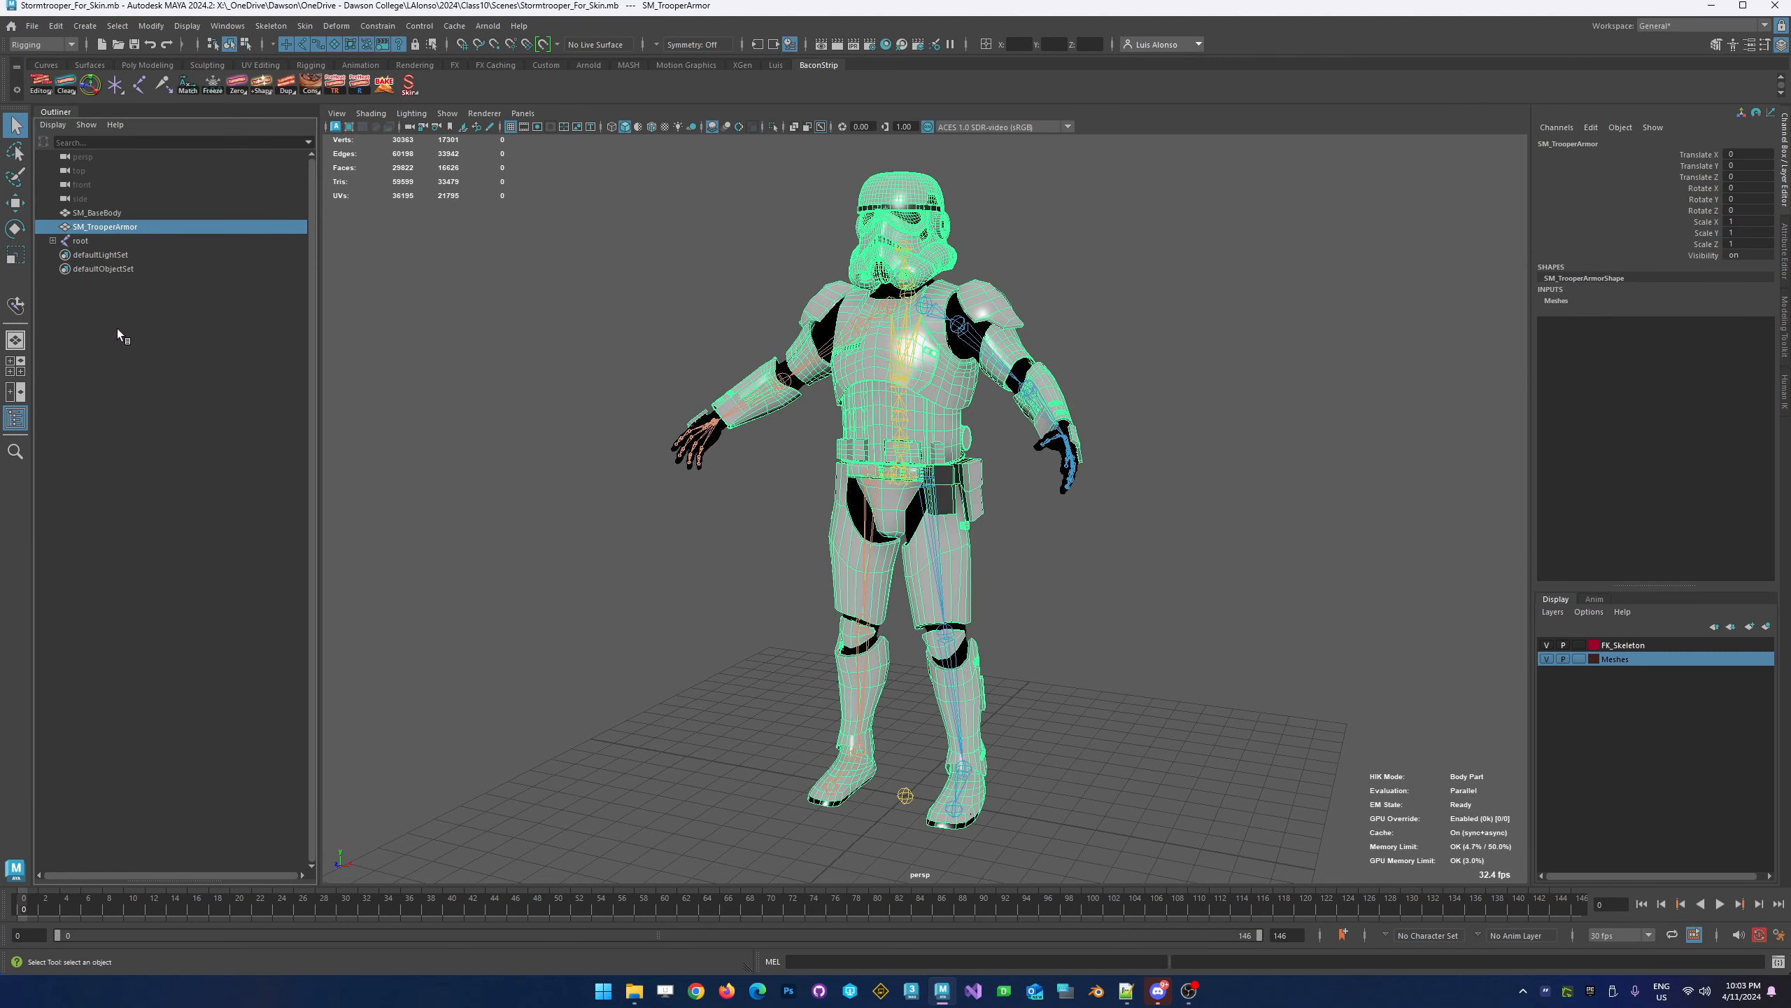
Hide the SM_TrooperArmor mesh and display the SM_BaseBody mesh with the default material
key("h")
left_click(1032, 379)
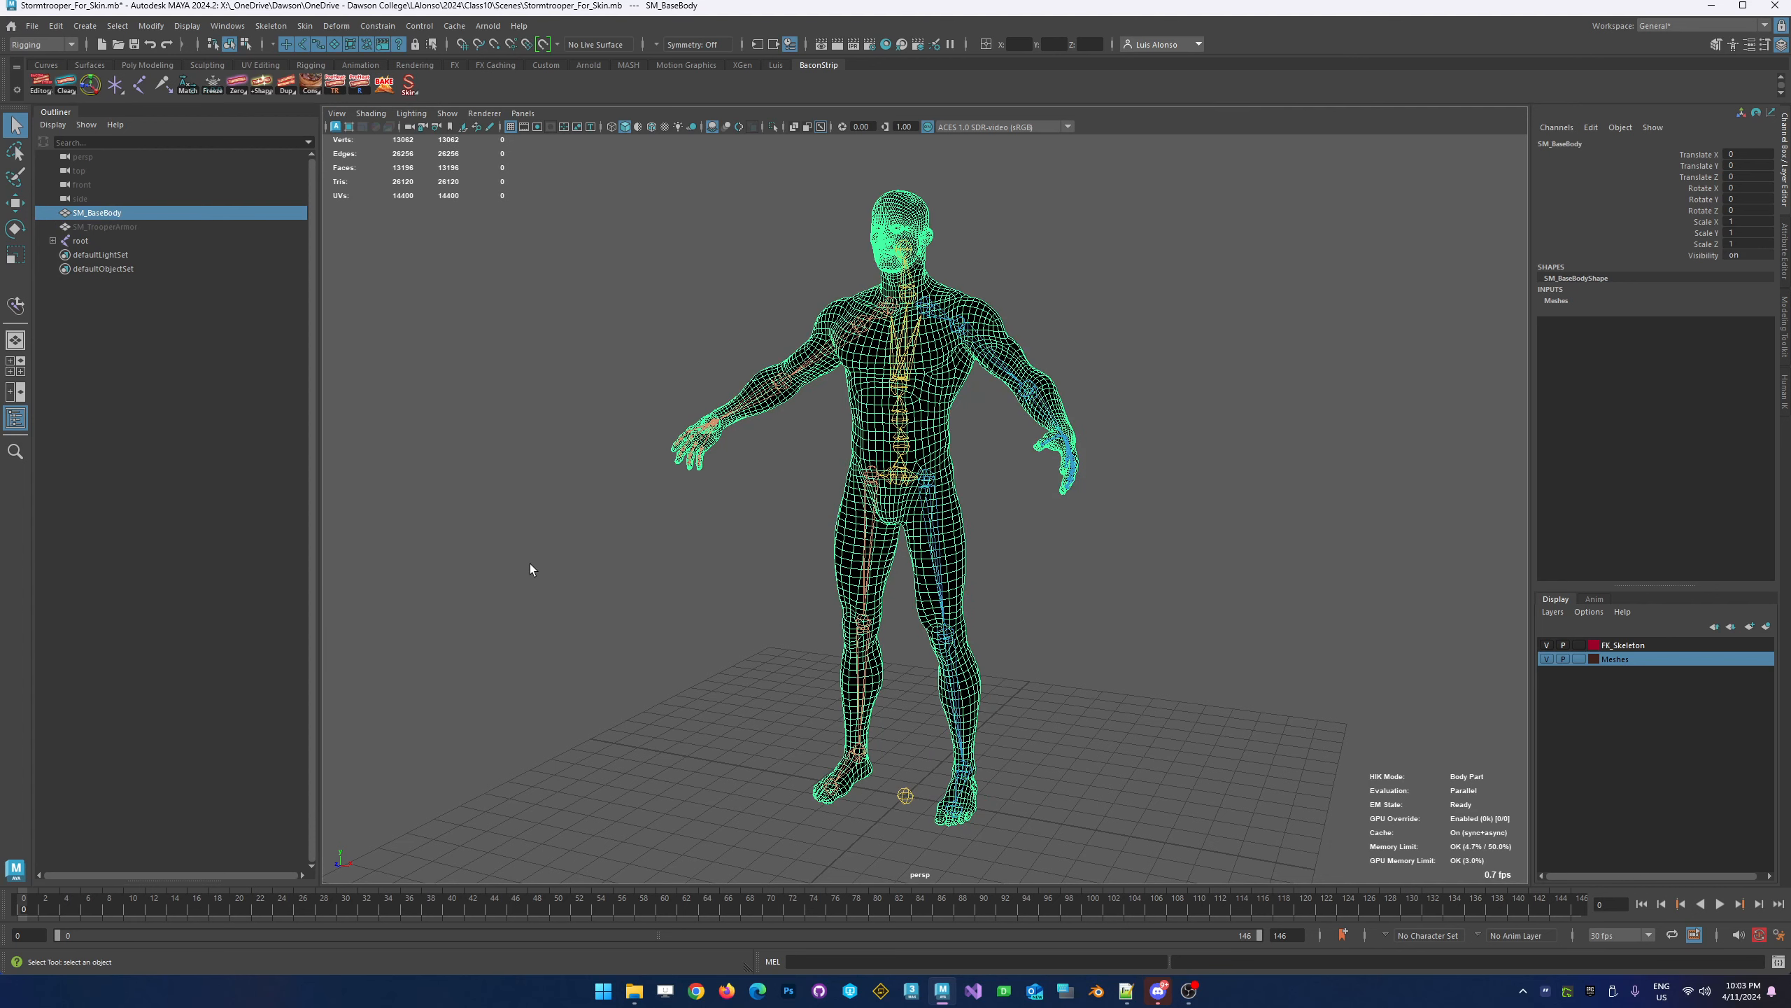
left_click(639, 128)
left_click(717, 606)
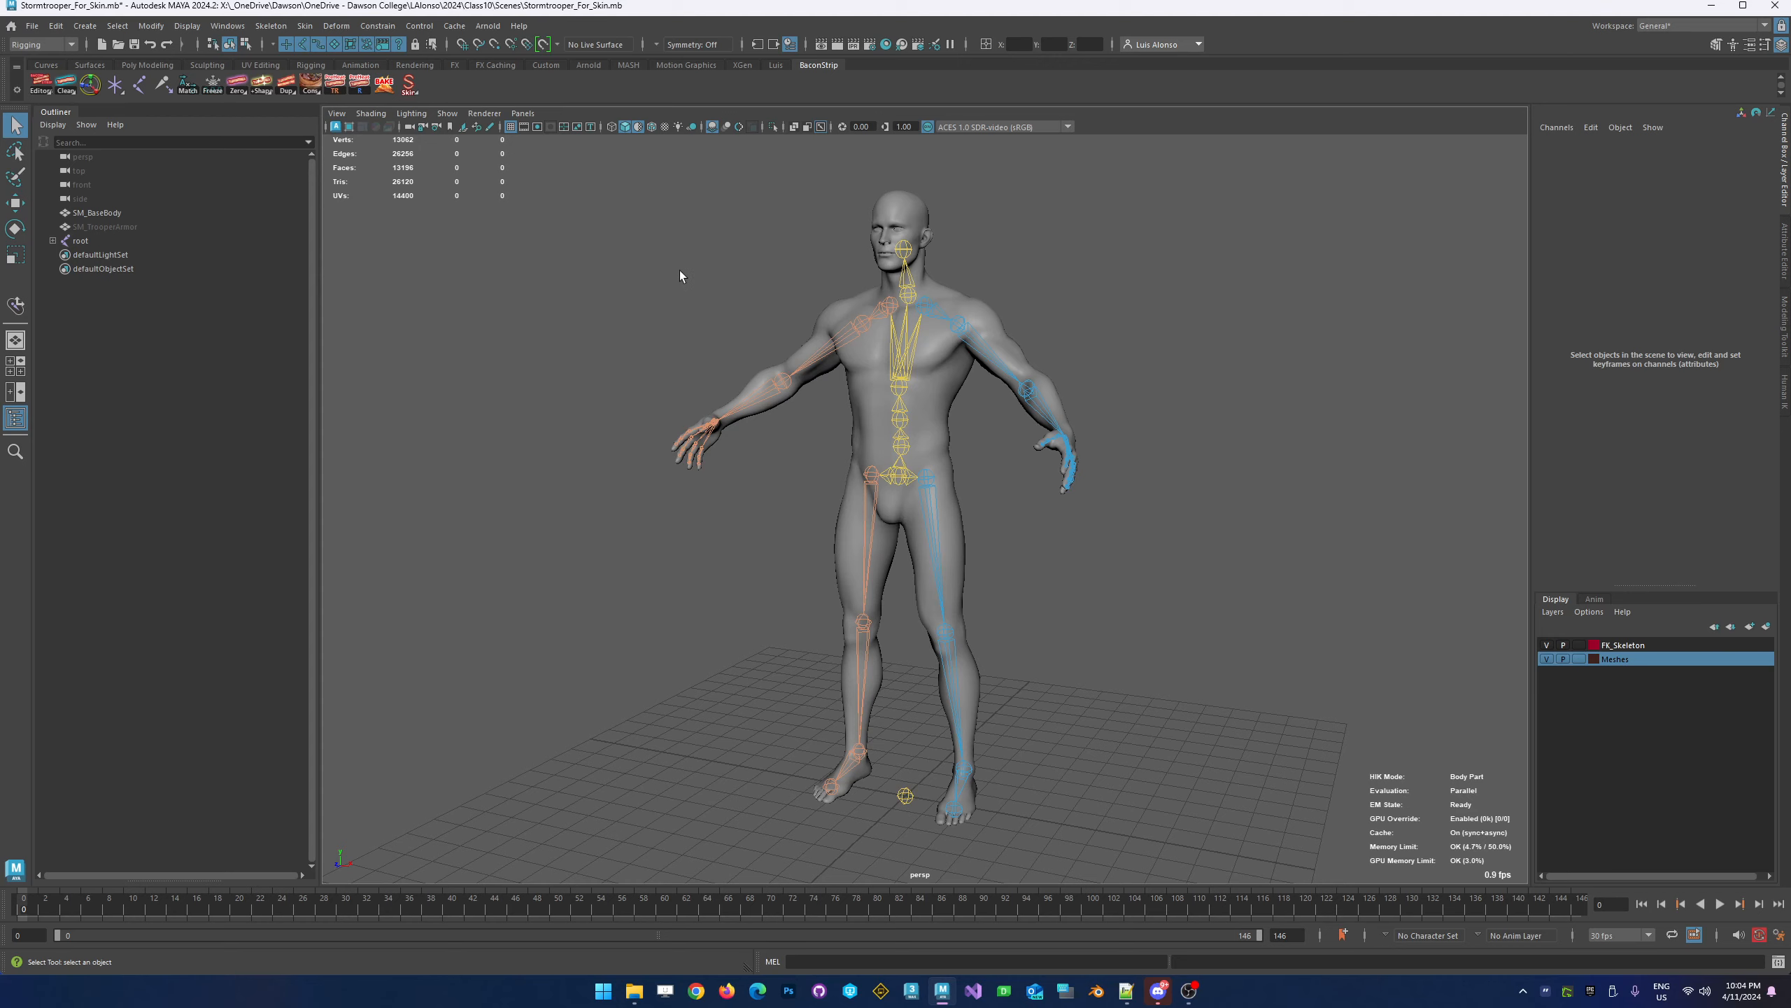
Try rotating the head joint in side view, undo the rotation, and check the neck joint's pivot
scroll(654, 290, "up", 5)
scroll(654, 290, "up", 1)
middle_click_drag(629, 322, 640, 398, "alt")
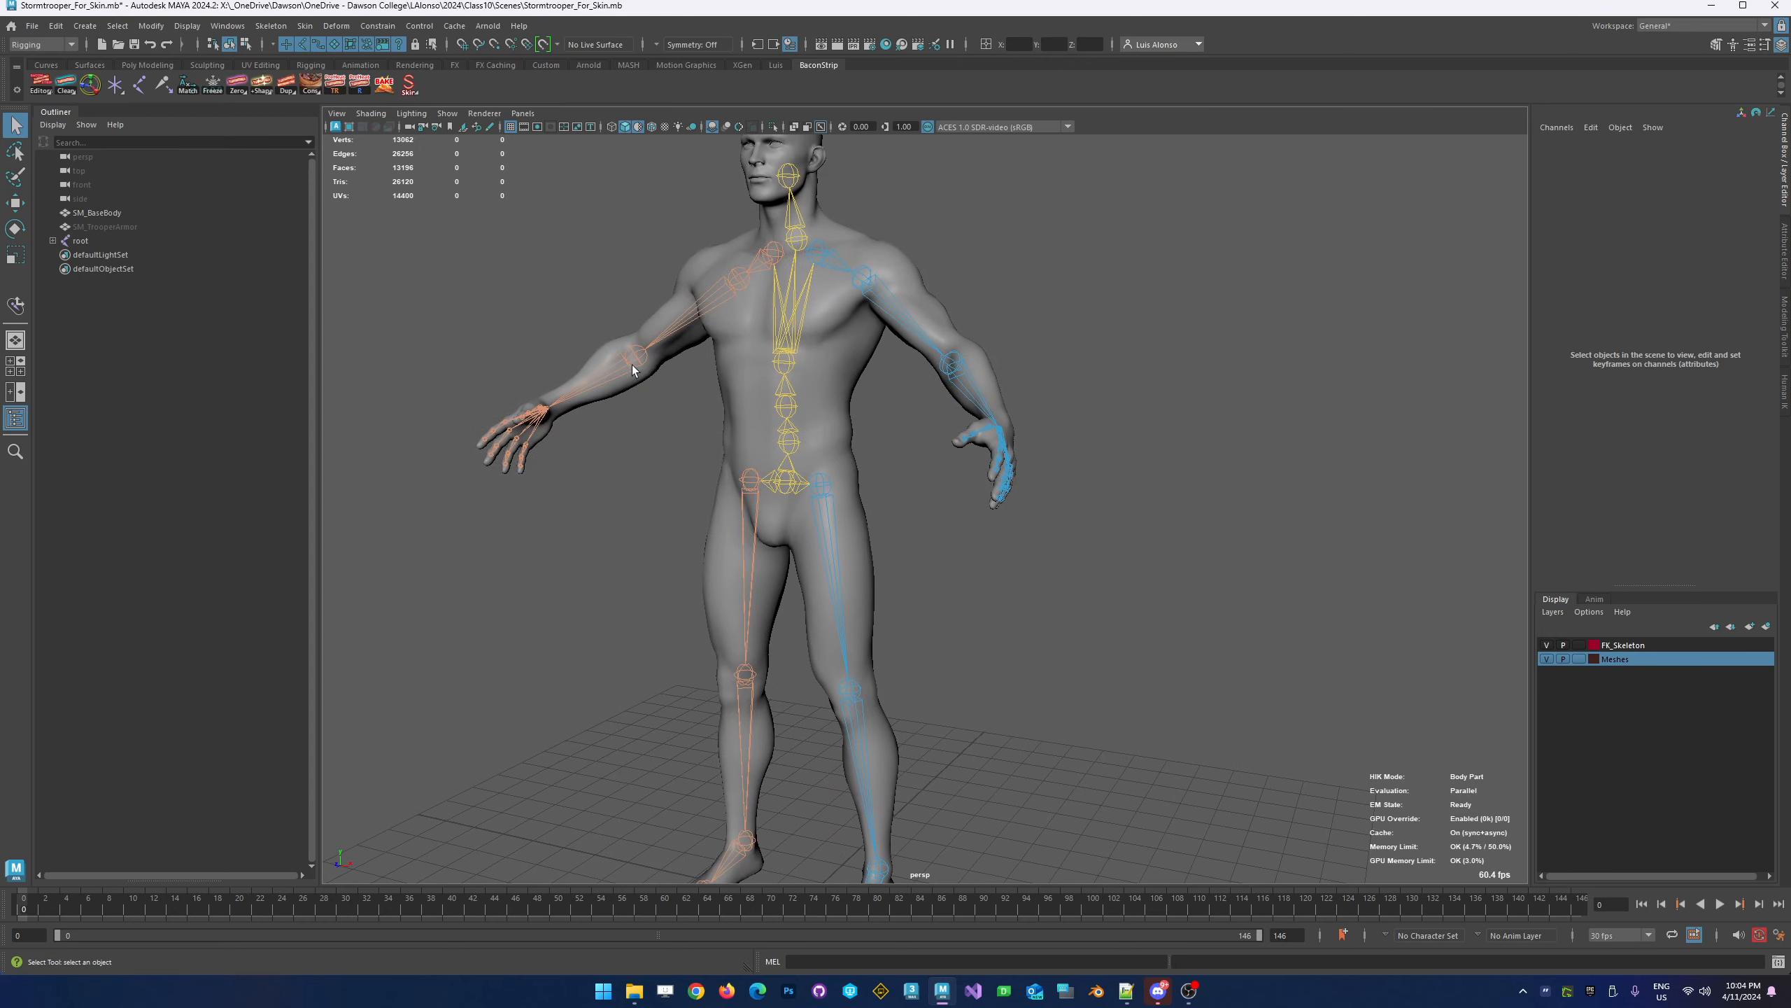
right_click_drag(632, 363, 604, 372, "alt")
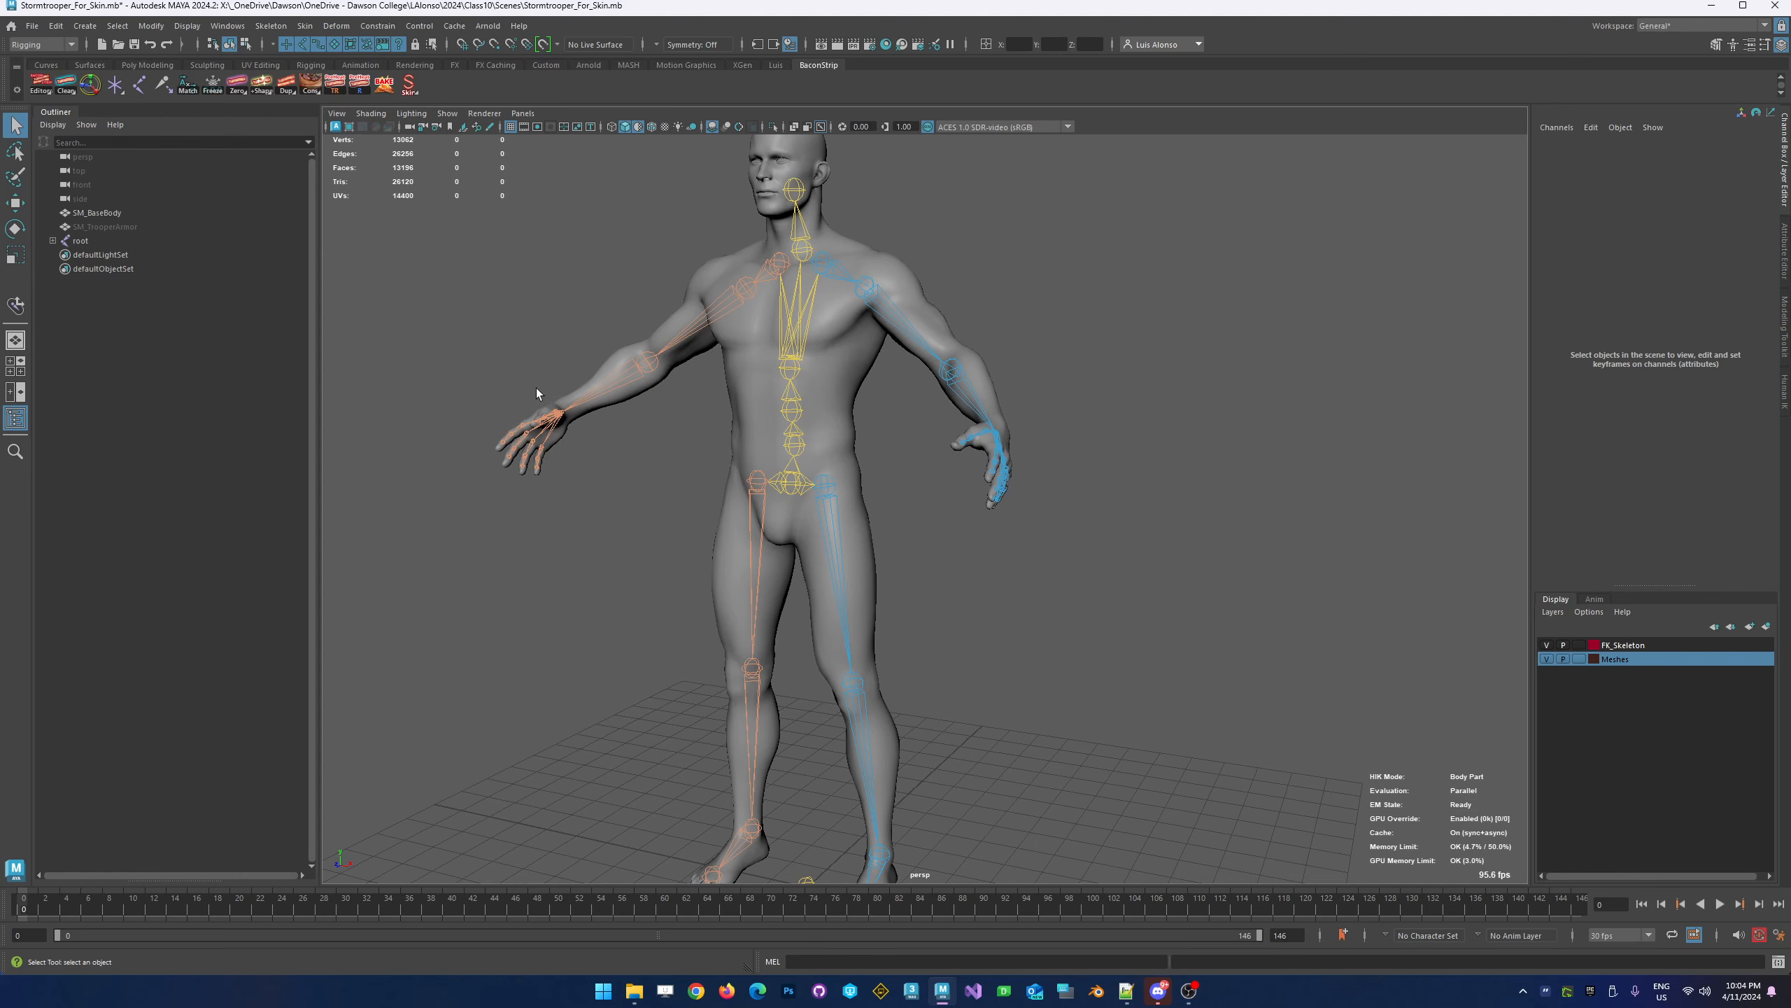
left_click(795, 189)
right_click_drag(801, 186, 1018, 419, "alt")
left_click_drag(1018, 419, 935, 412, "alt")
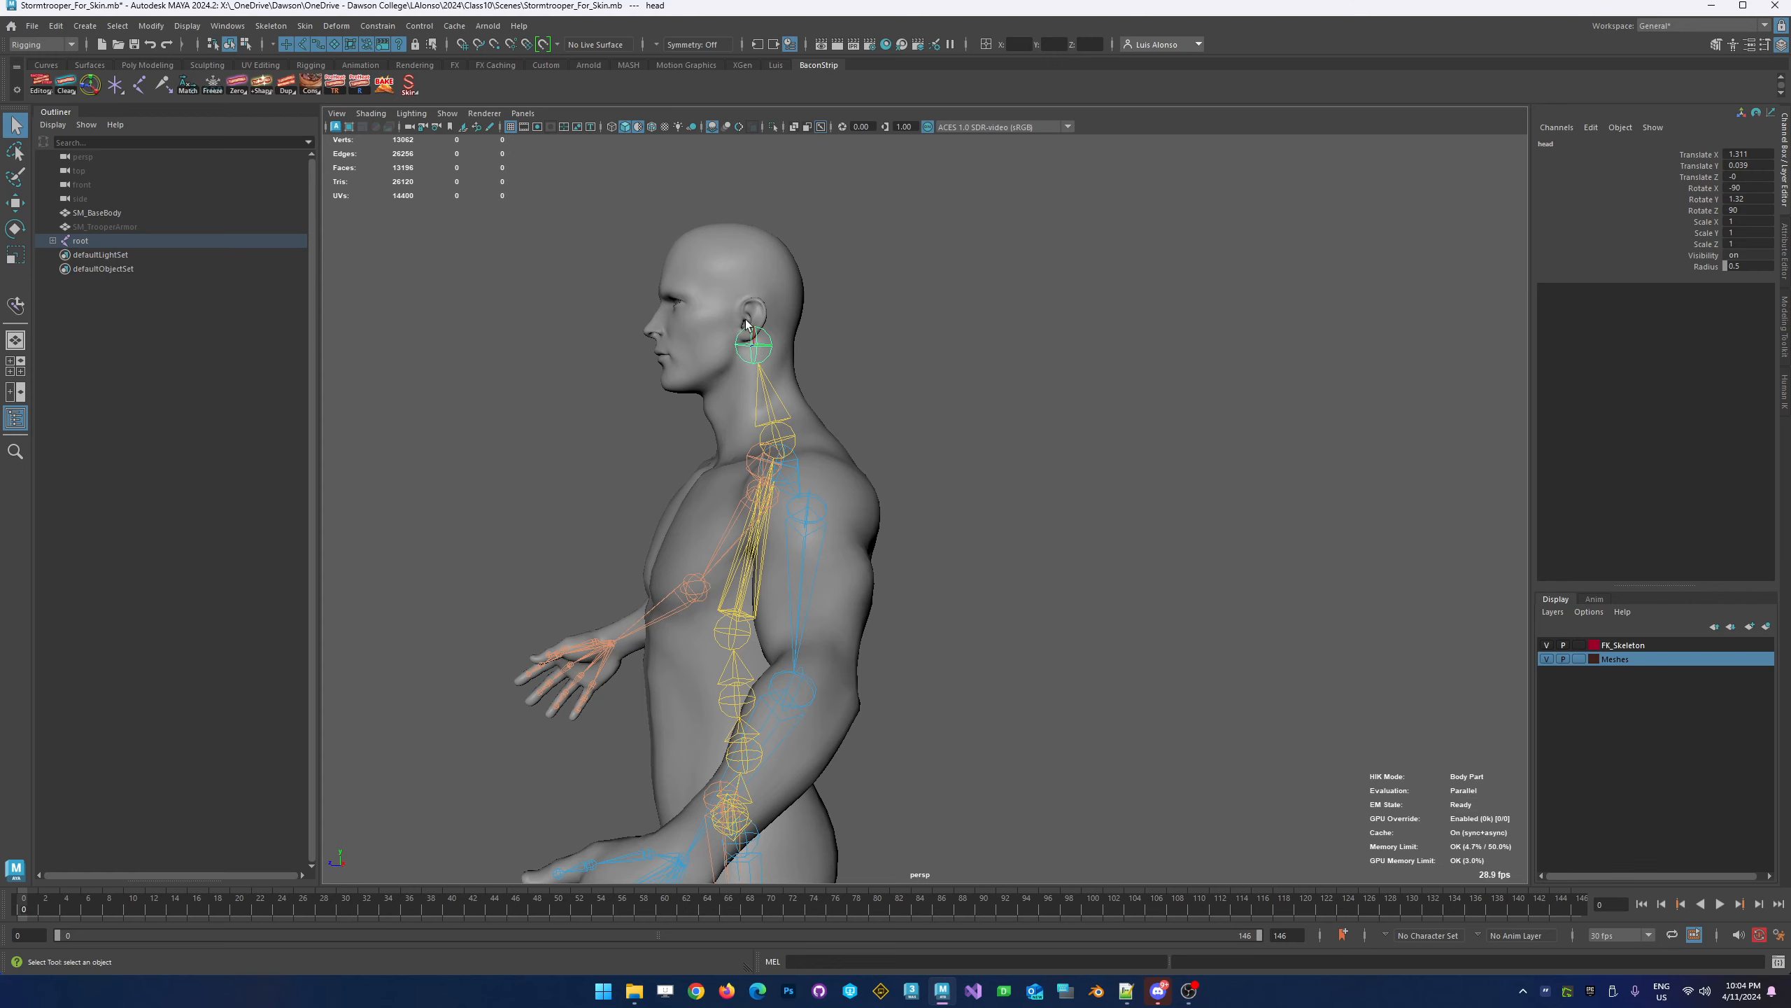
key("e")
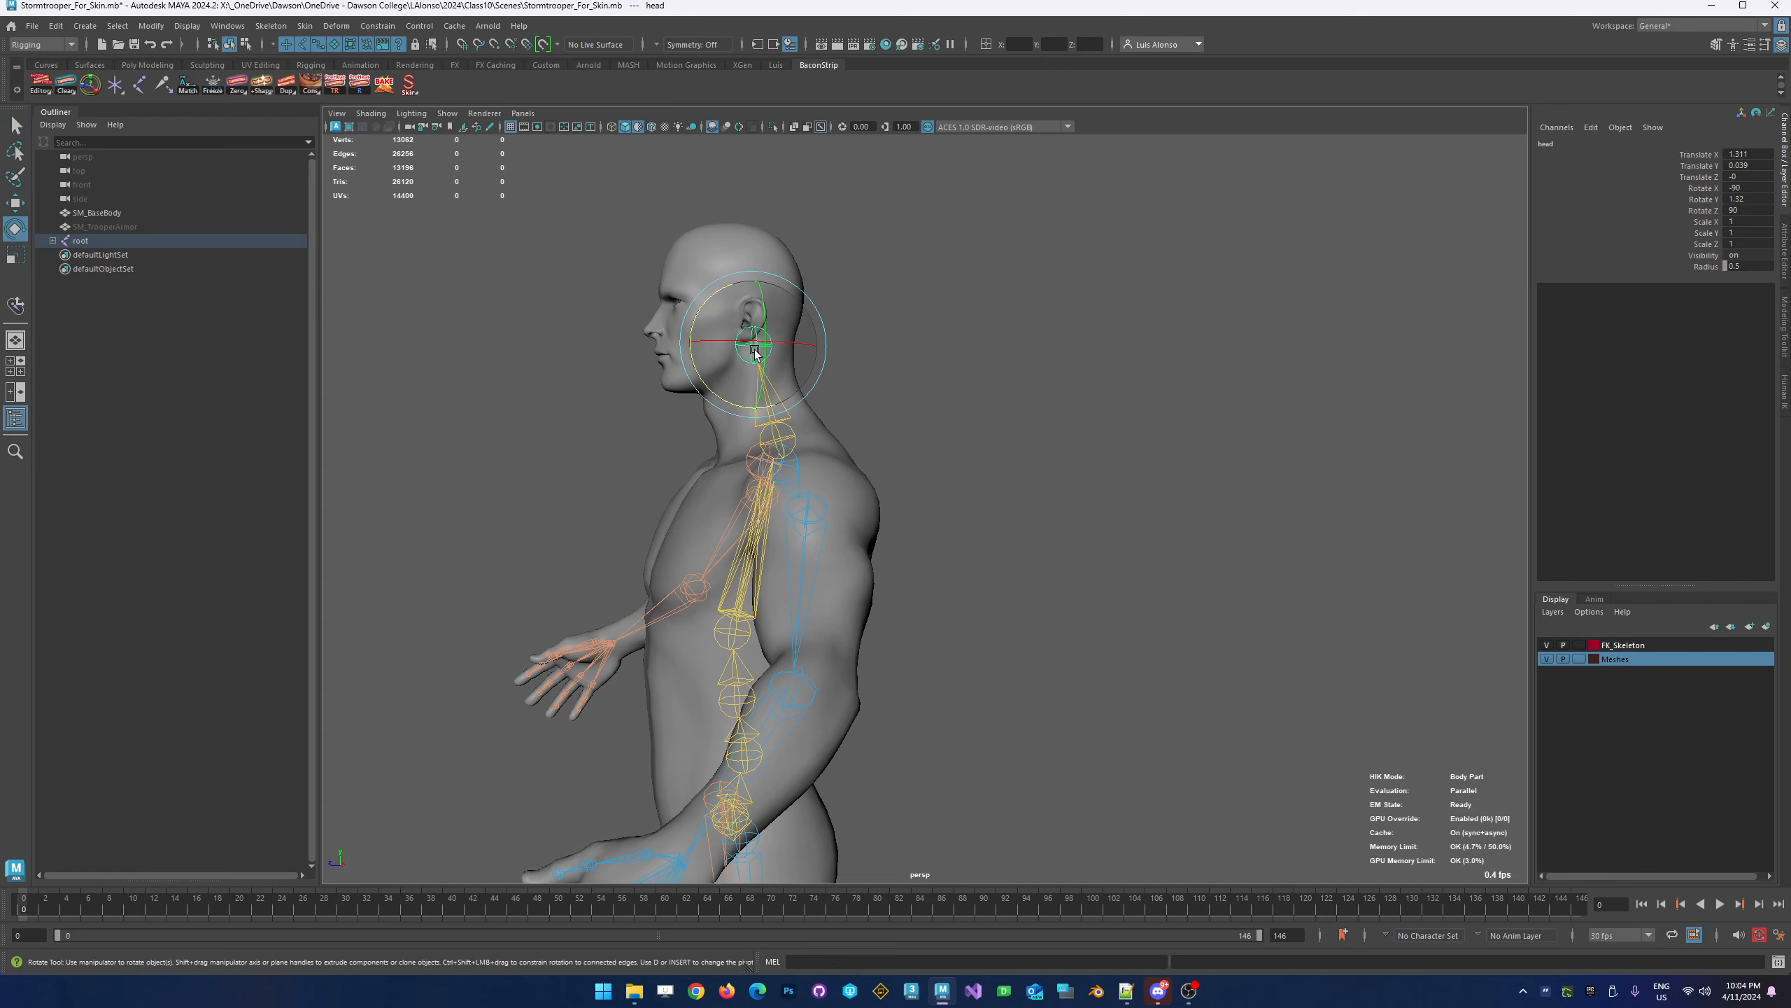
left_click_drag(701, 313, 697, 327)
key("ctrl+z")
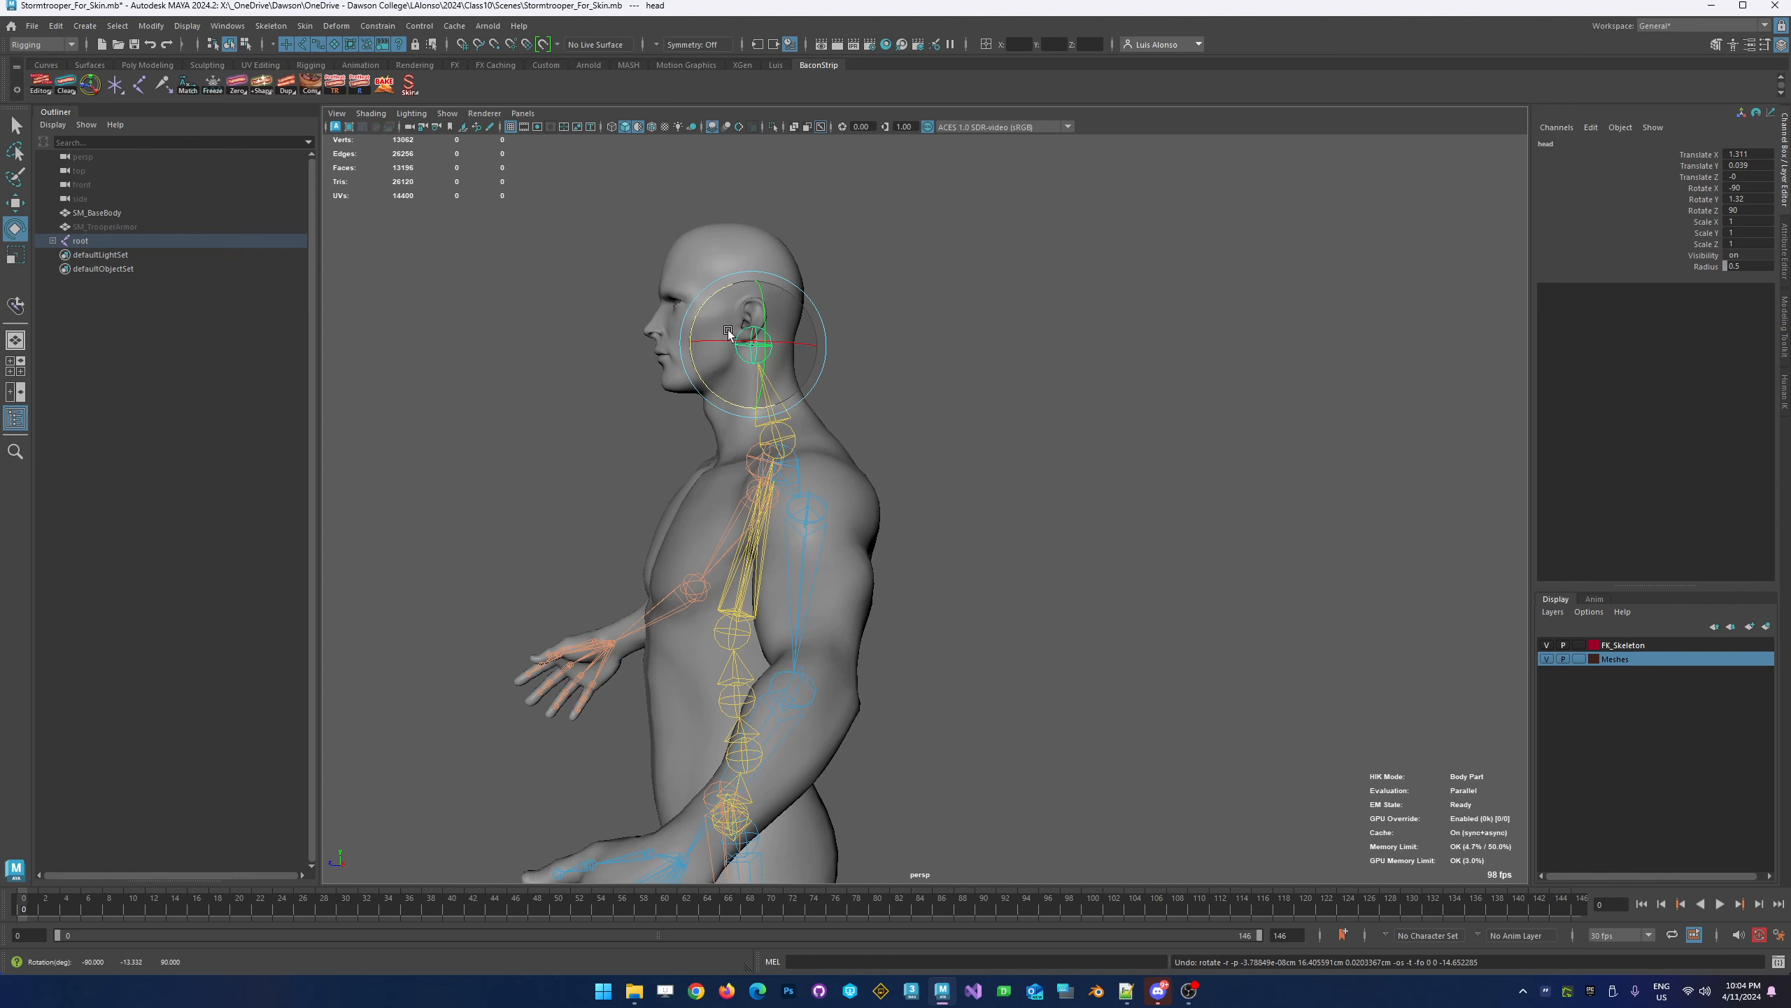
left_click(765, 344)
left_click(826, 405)
left_click(781, 410)
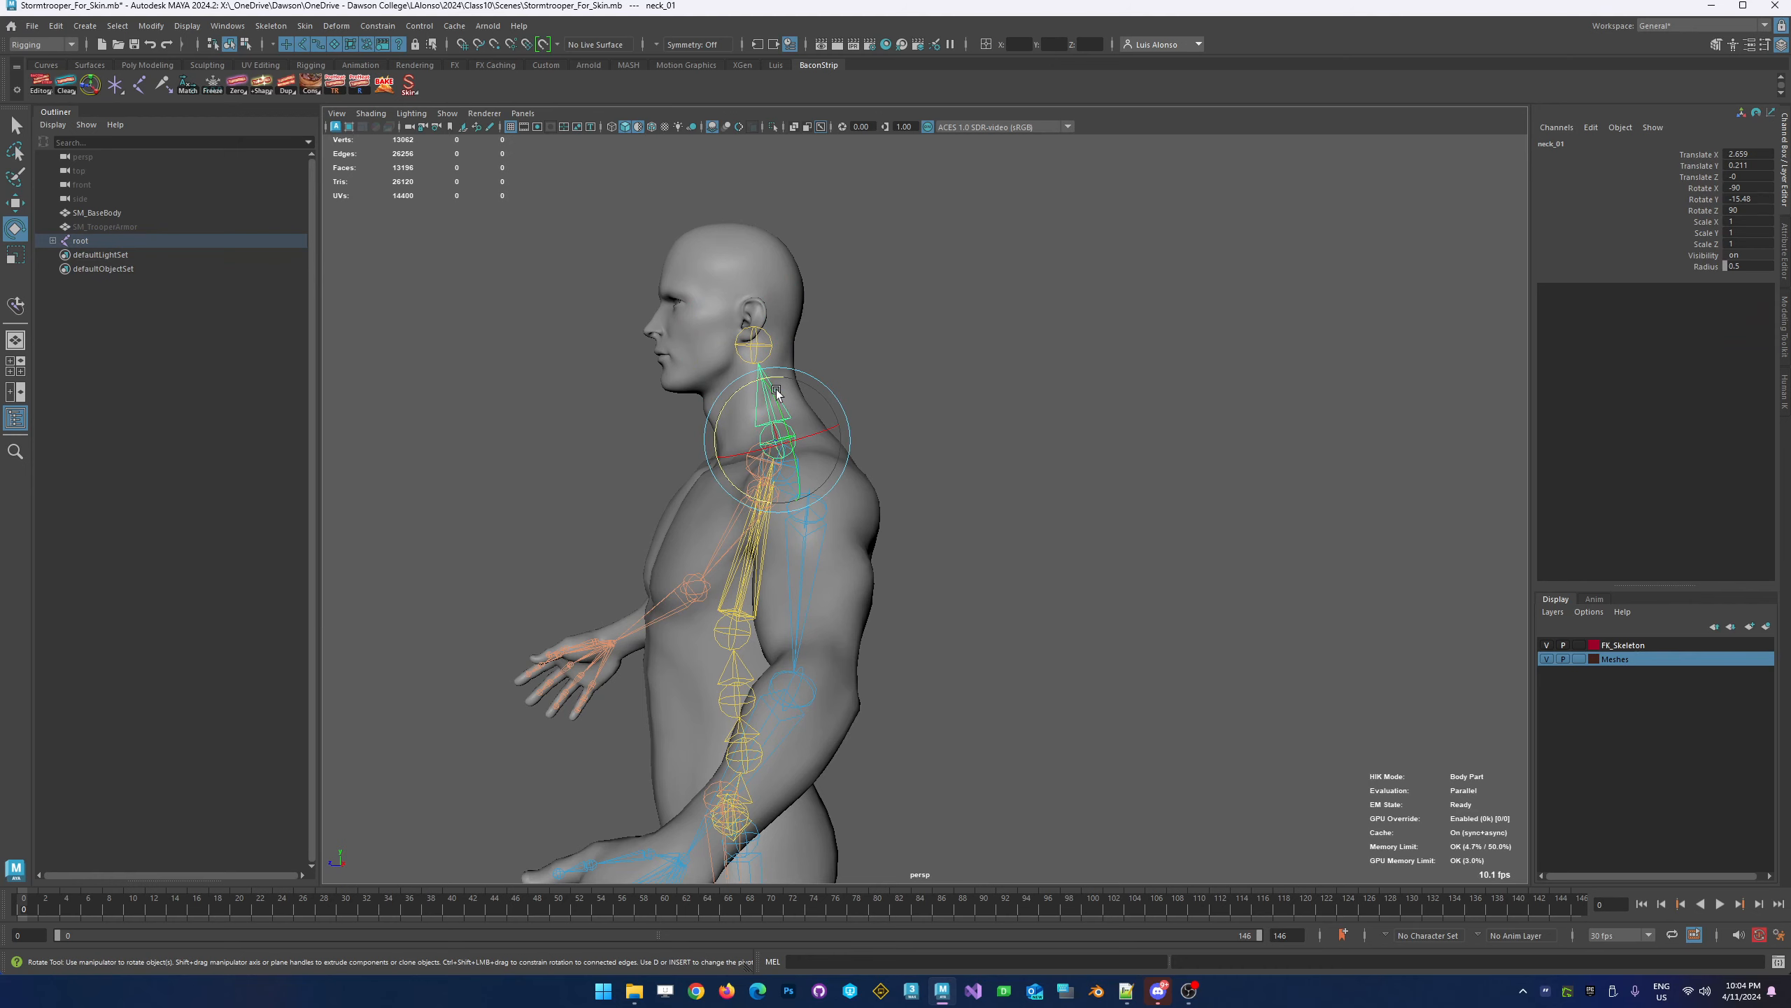
left_click(443, 552)
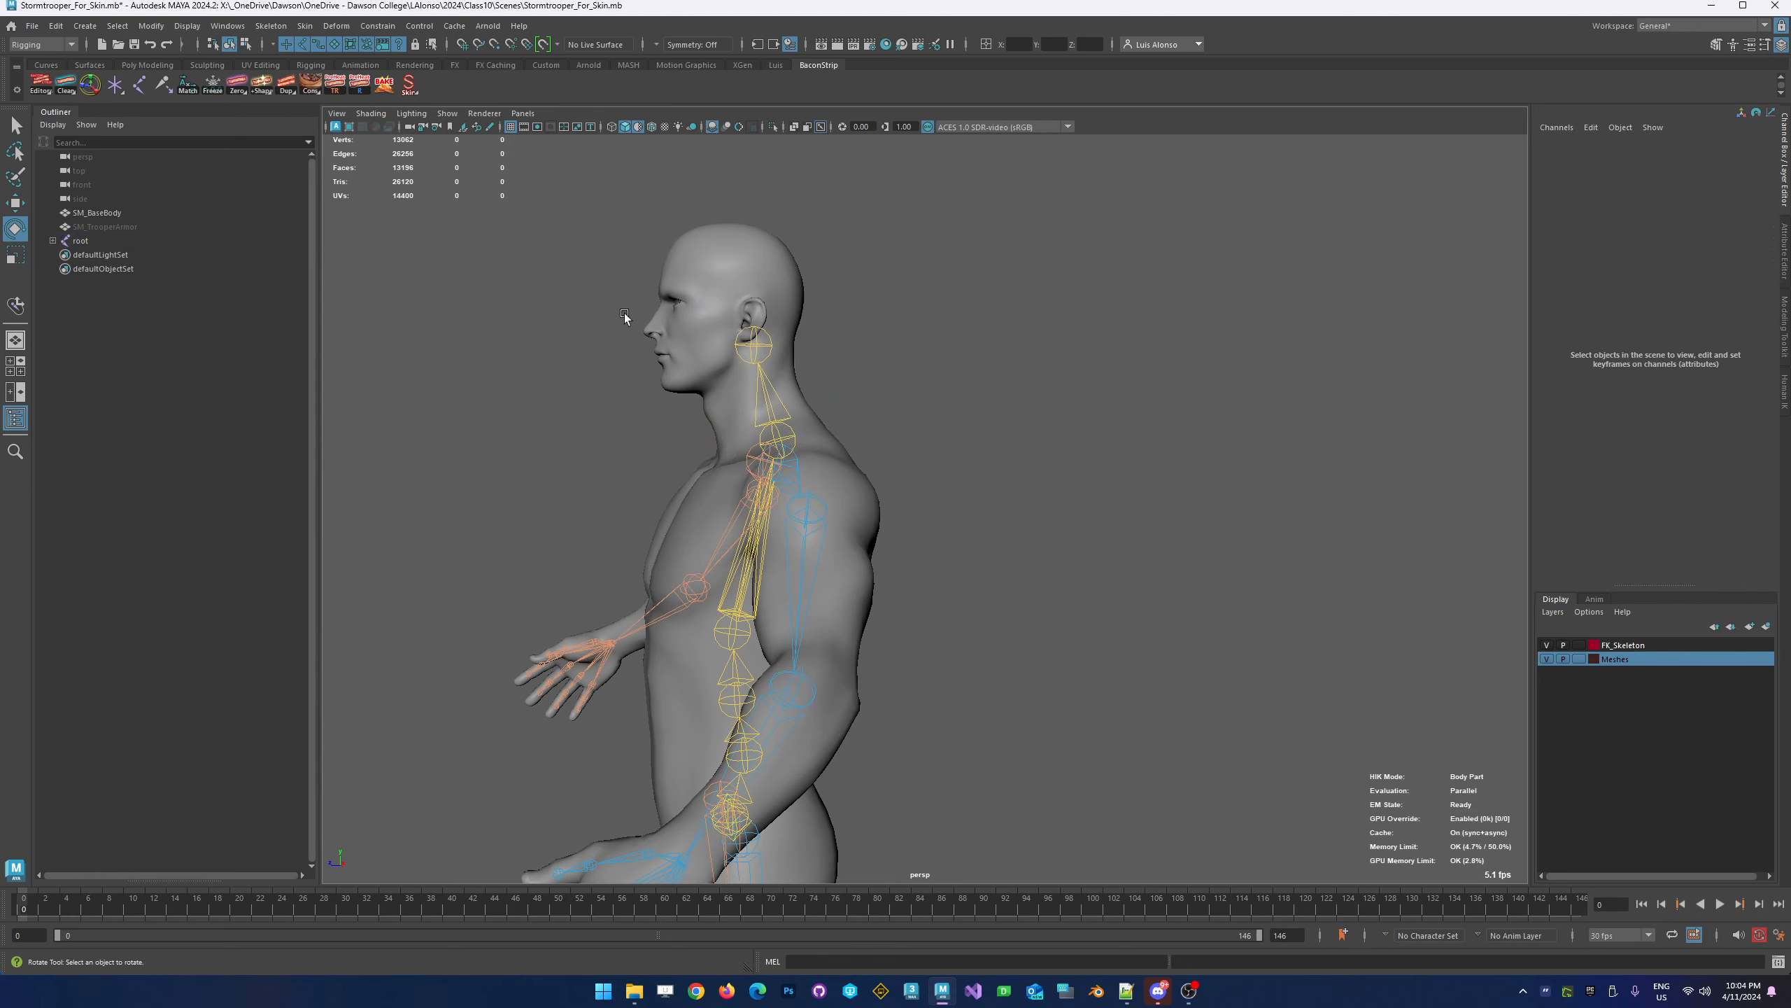
Duplicate the head joint and move the copy straight up to the top of the skull
scroll(635, 308, "up", 3)
left_click(727, 300)
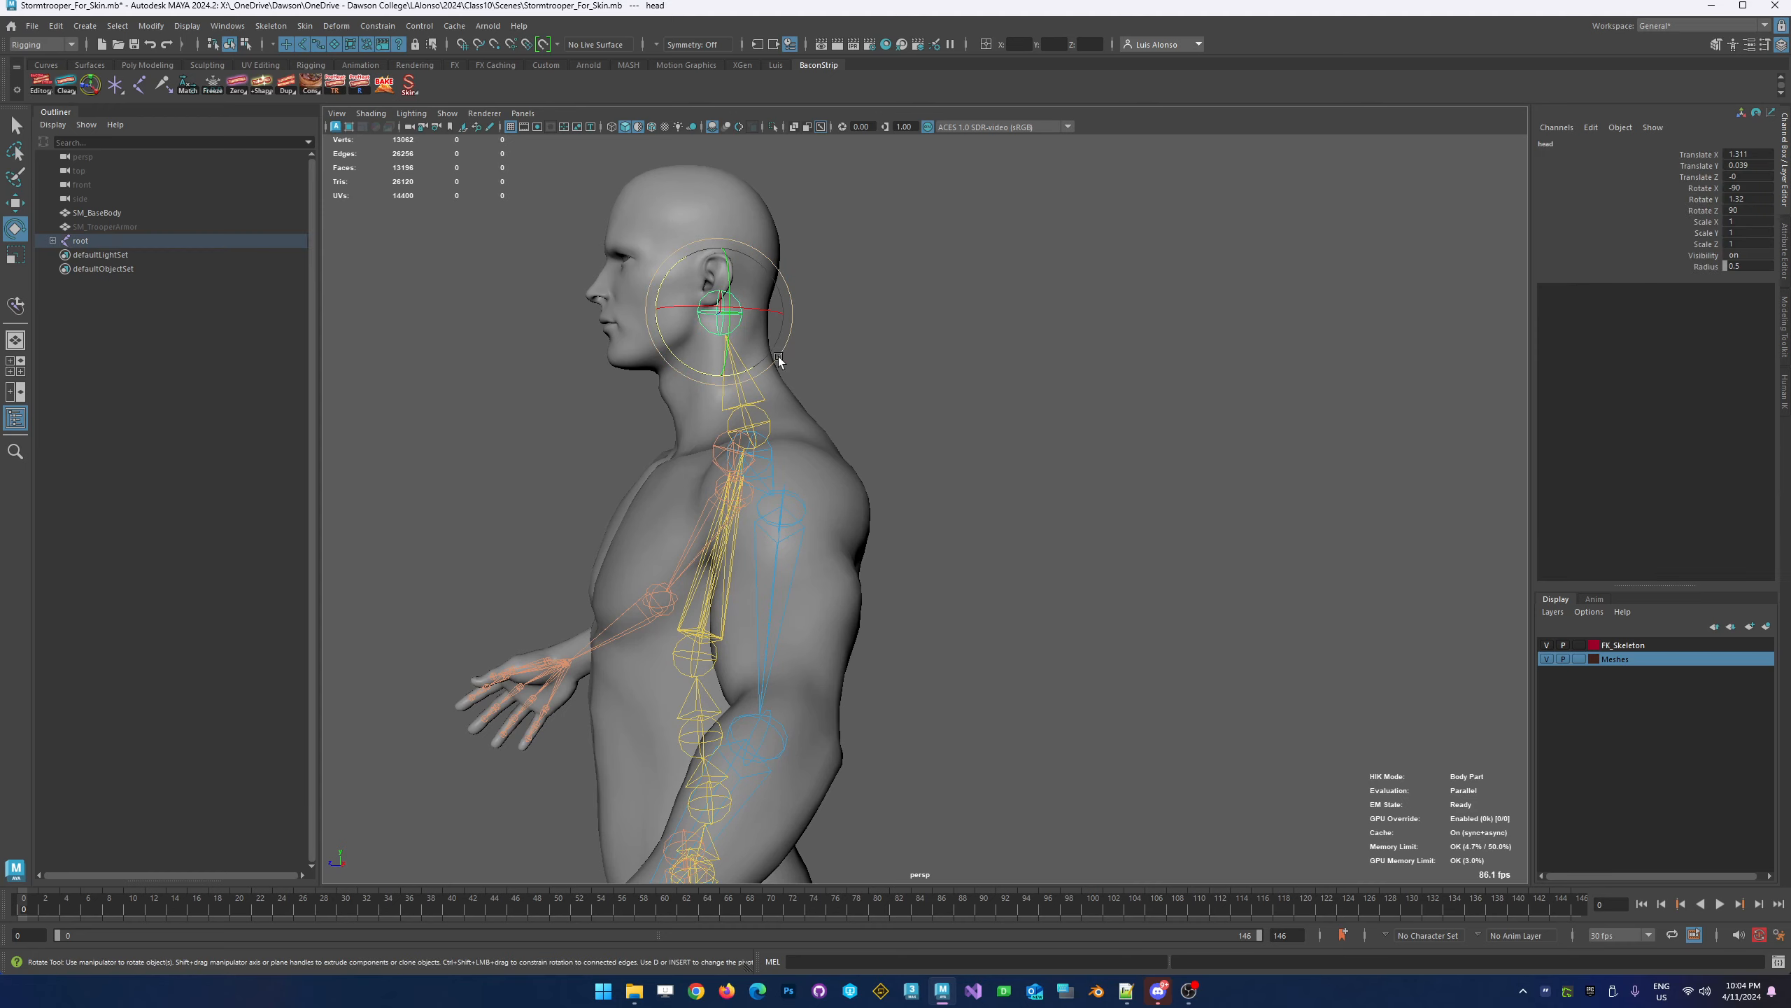
key("w")
middle_click_drag(777, 289, 818, 337, "alt")
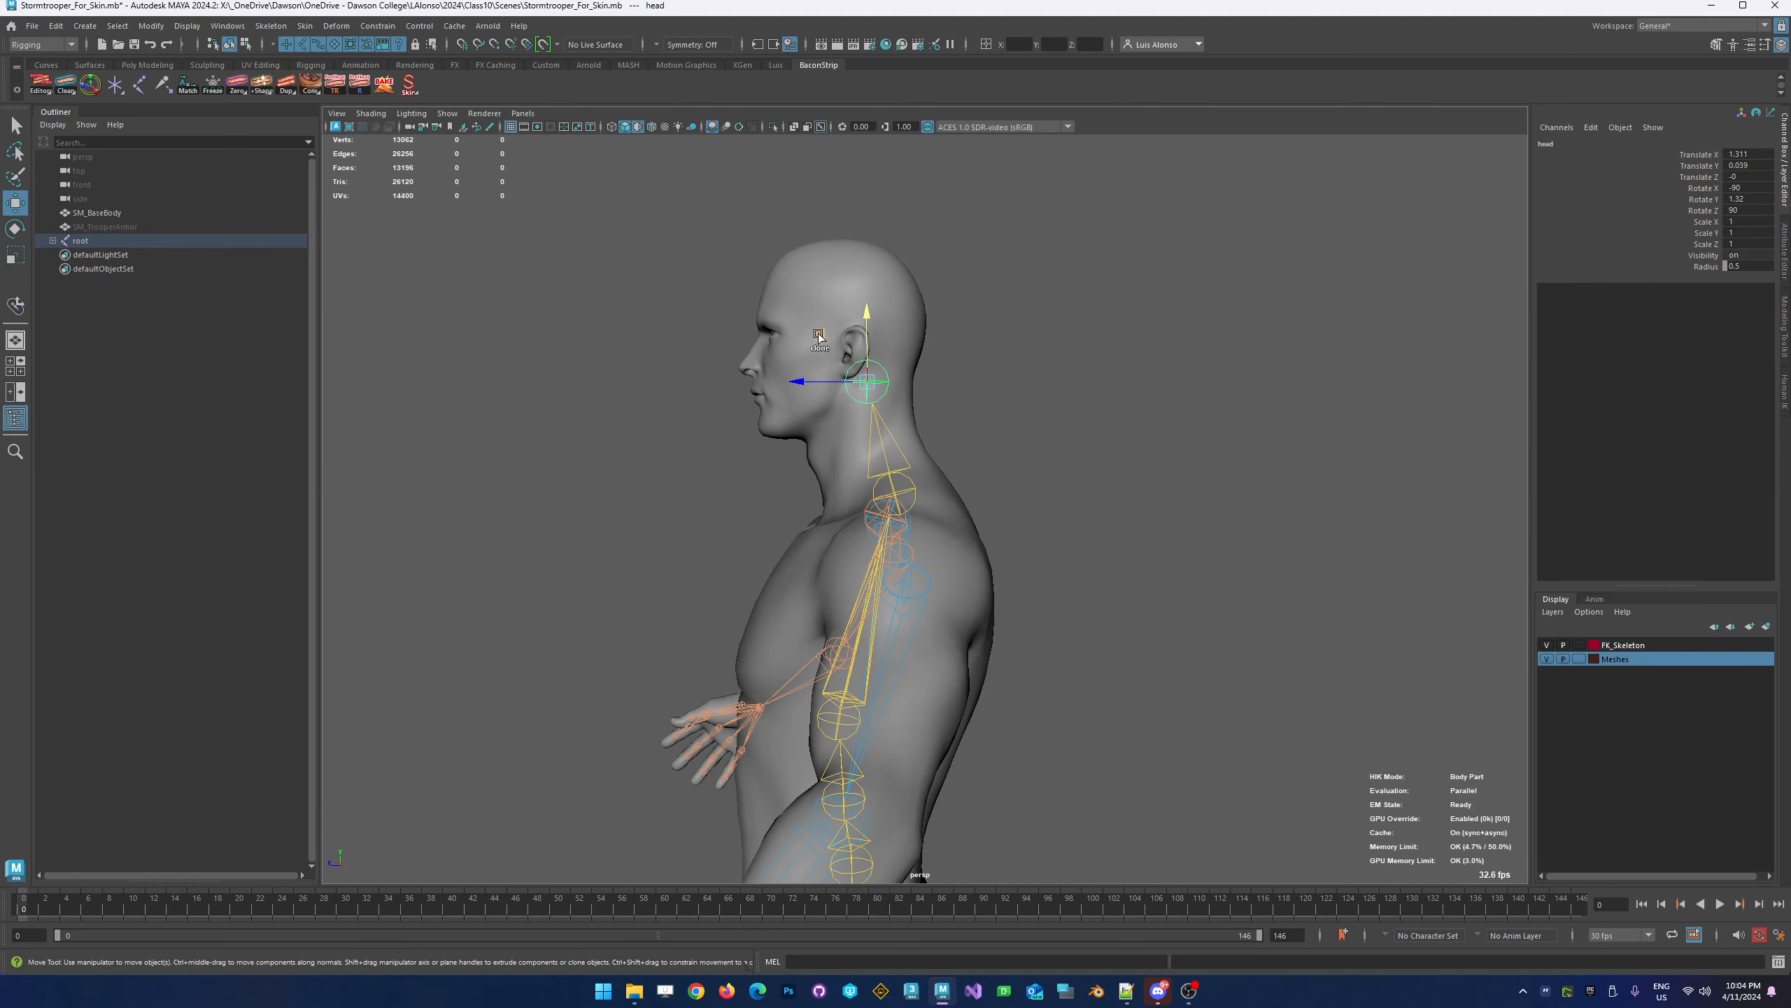
left_click_drag(816, 337, 793, 191, "shift")
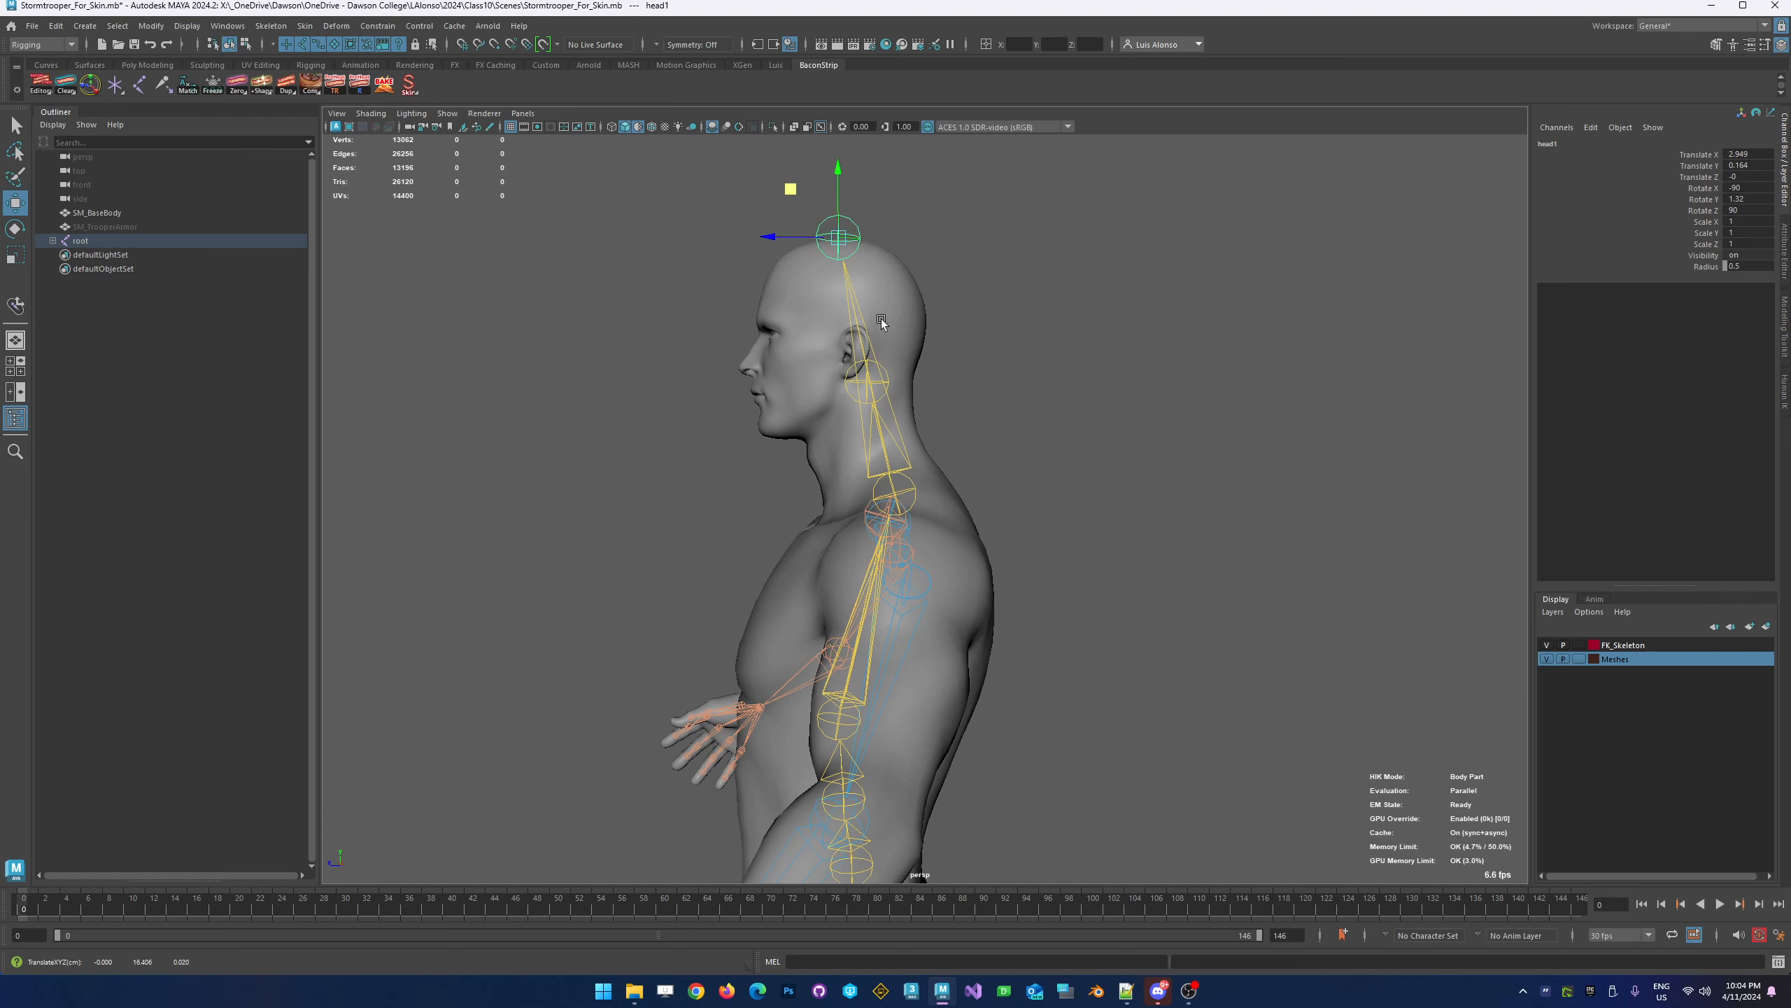
Parent the duplicated joint under the head joint and fine-tune its position at the top of the skull, Translate X about 1.57
left_click(892, 372)
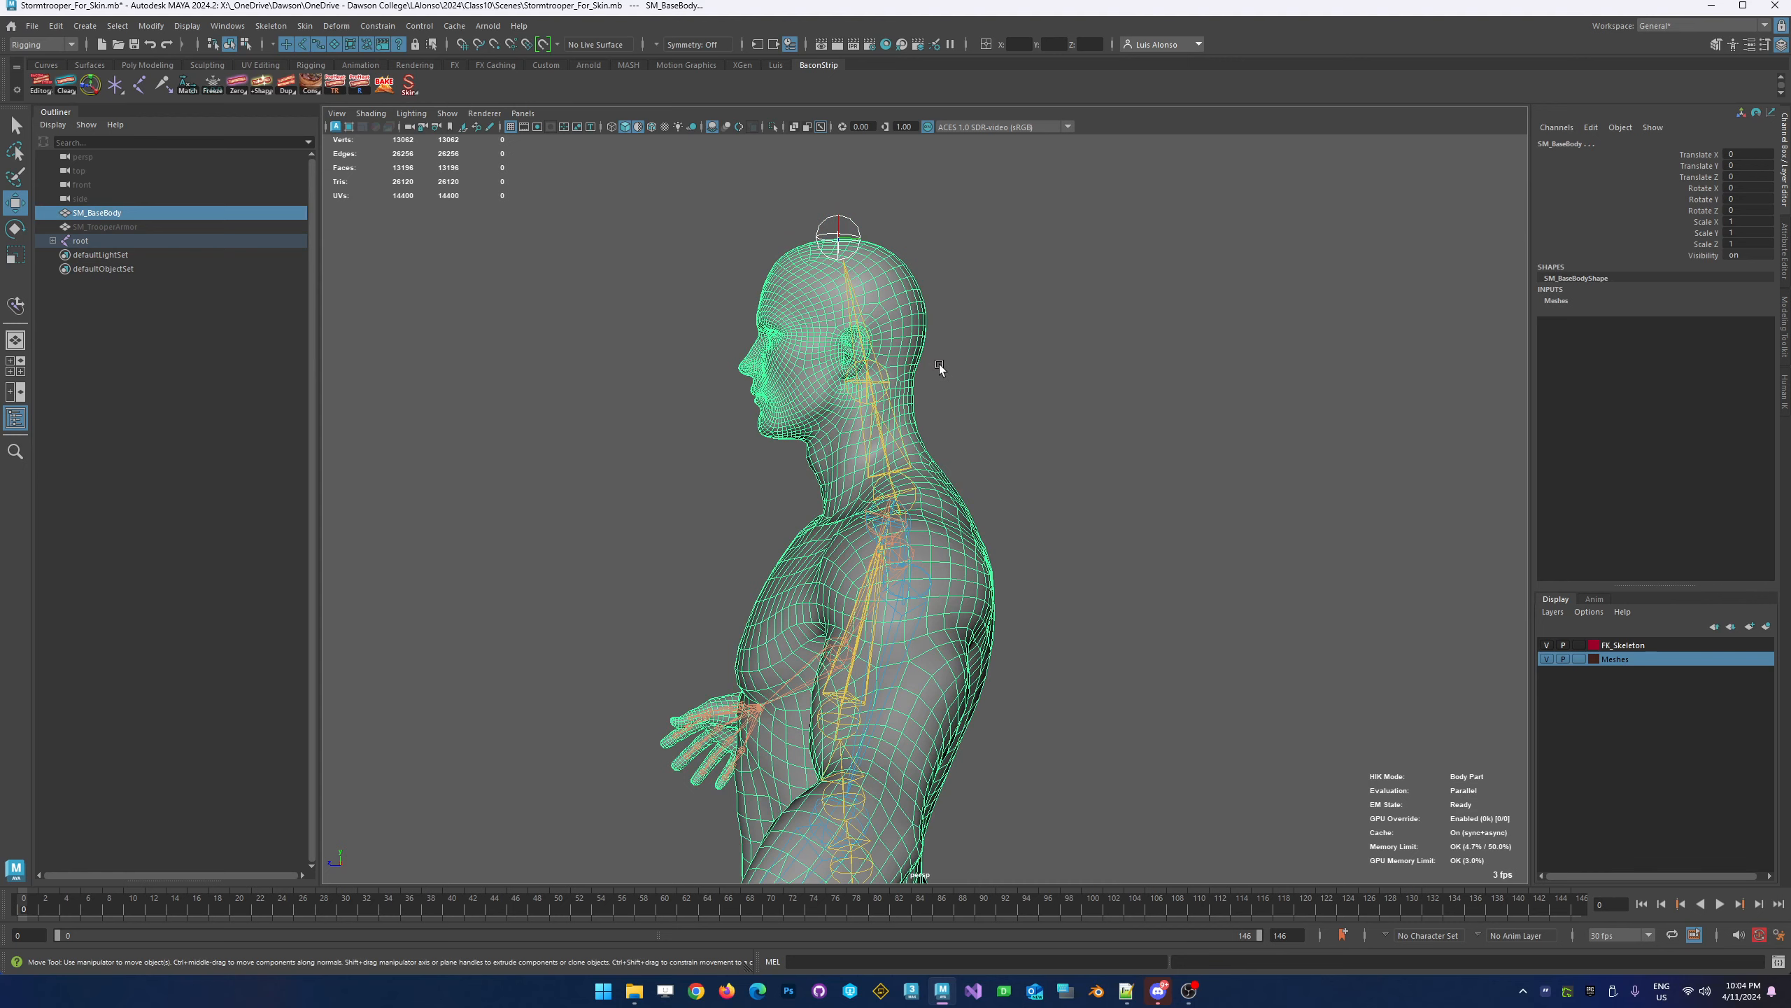
left_click(1013, 364)
left_click(846, 227)
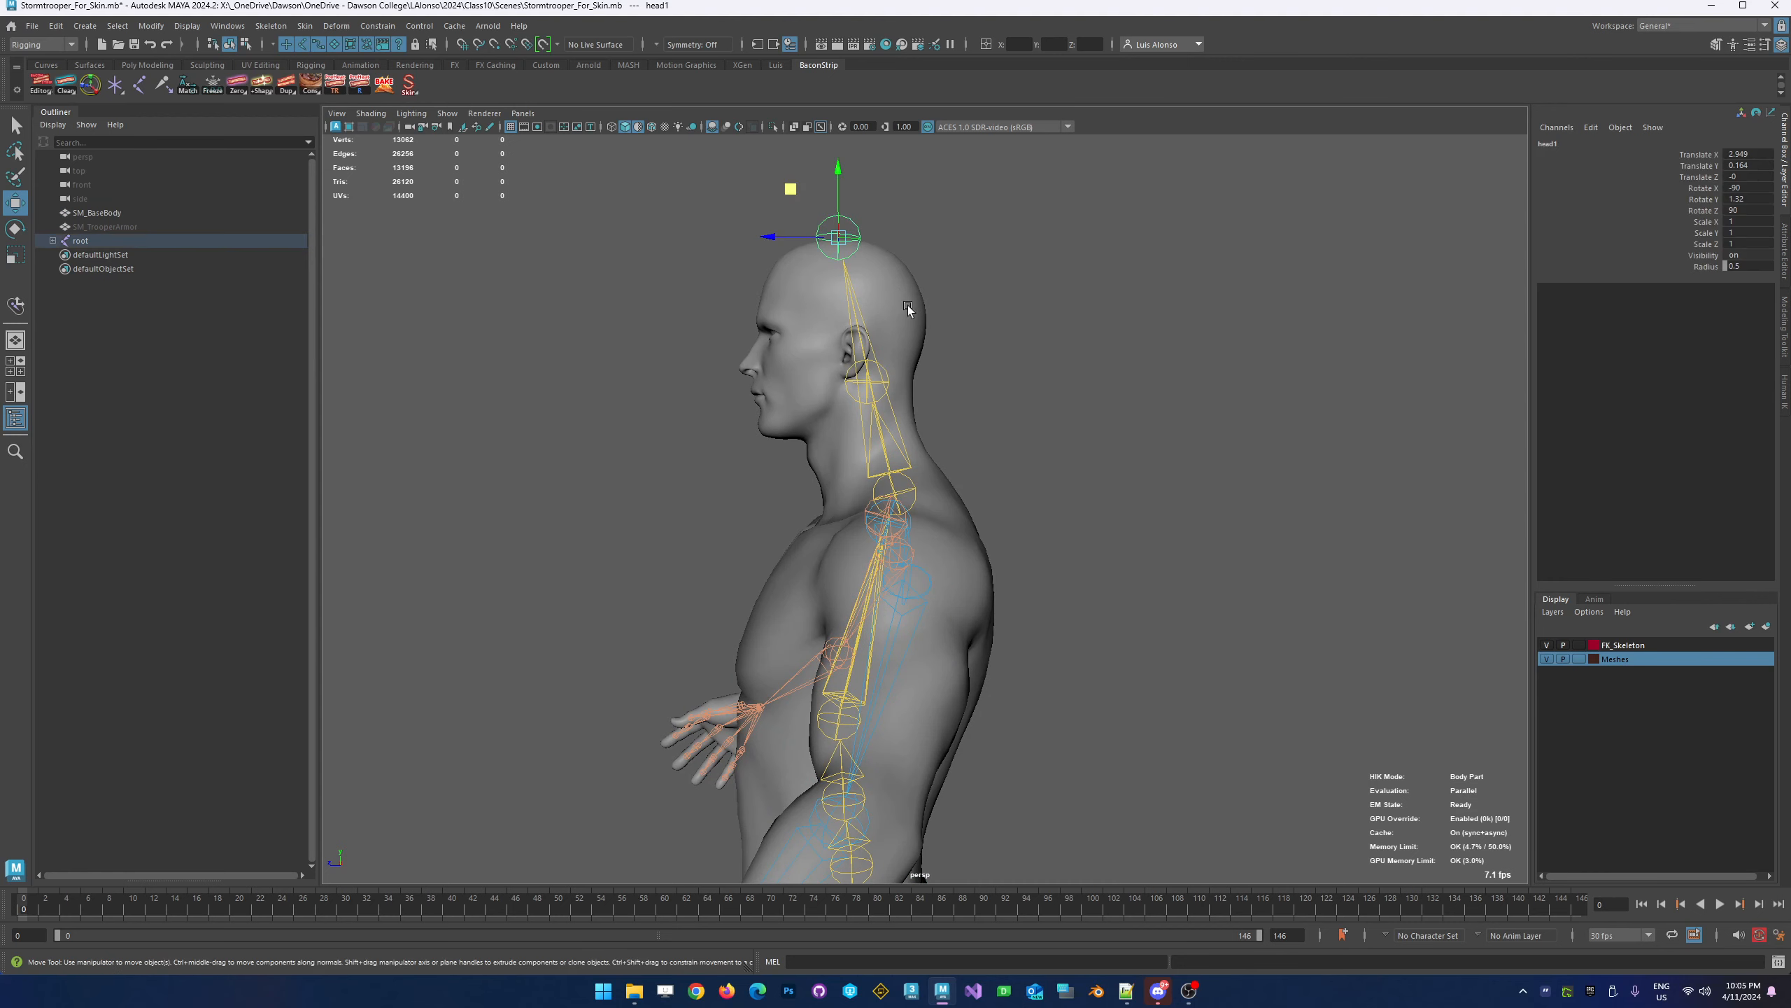
left_click(886, 379)
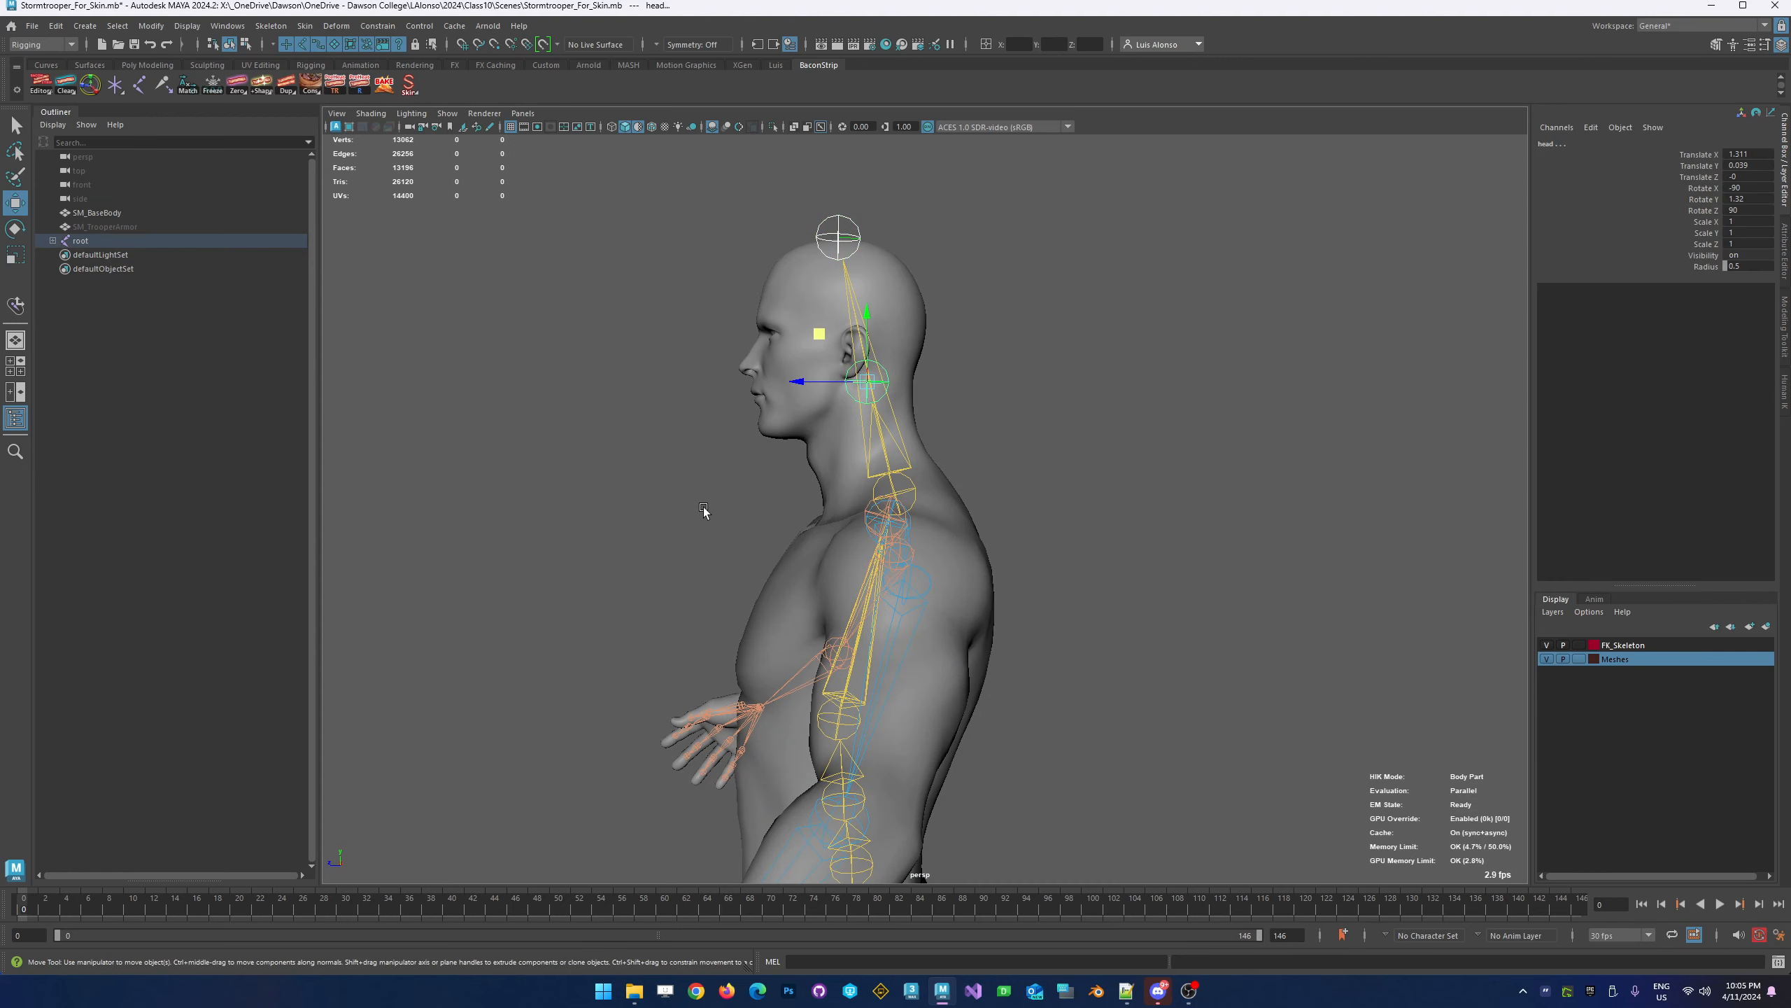
left_click(710, 487)
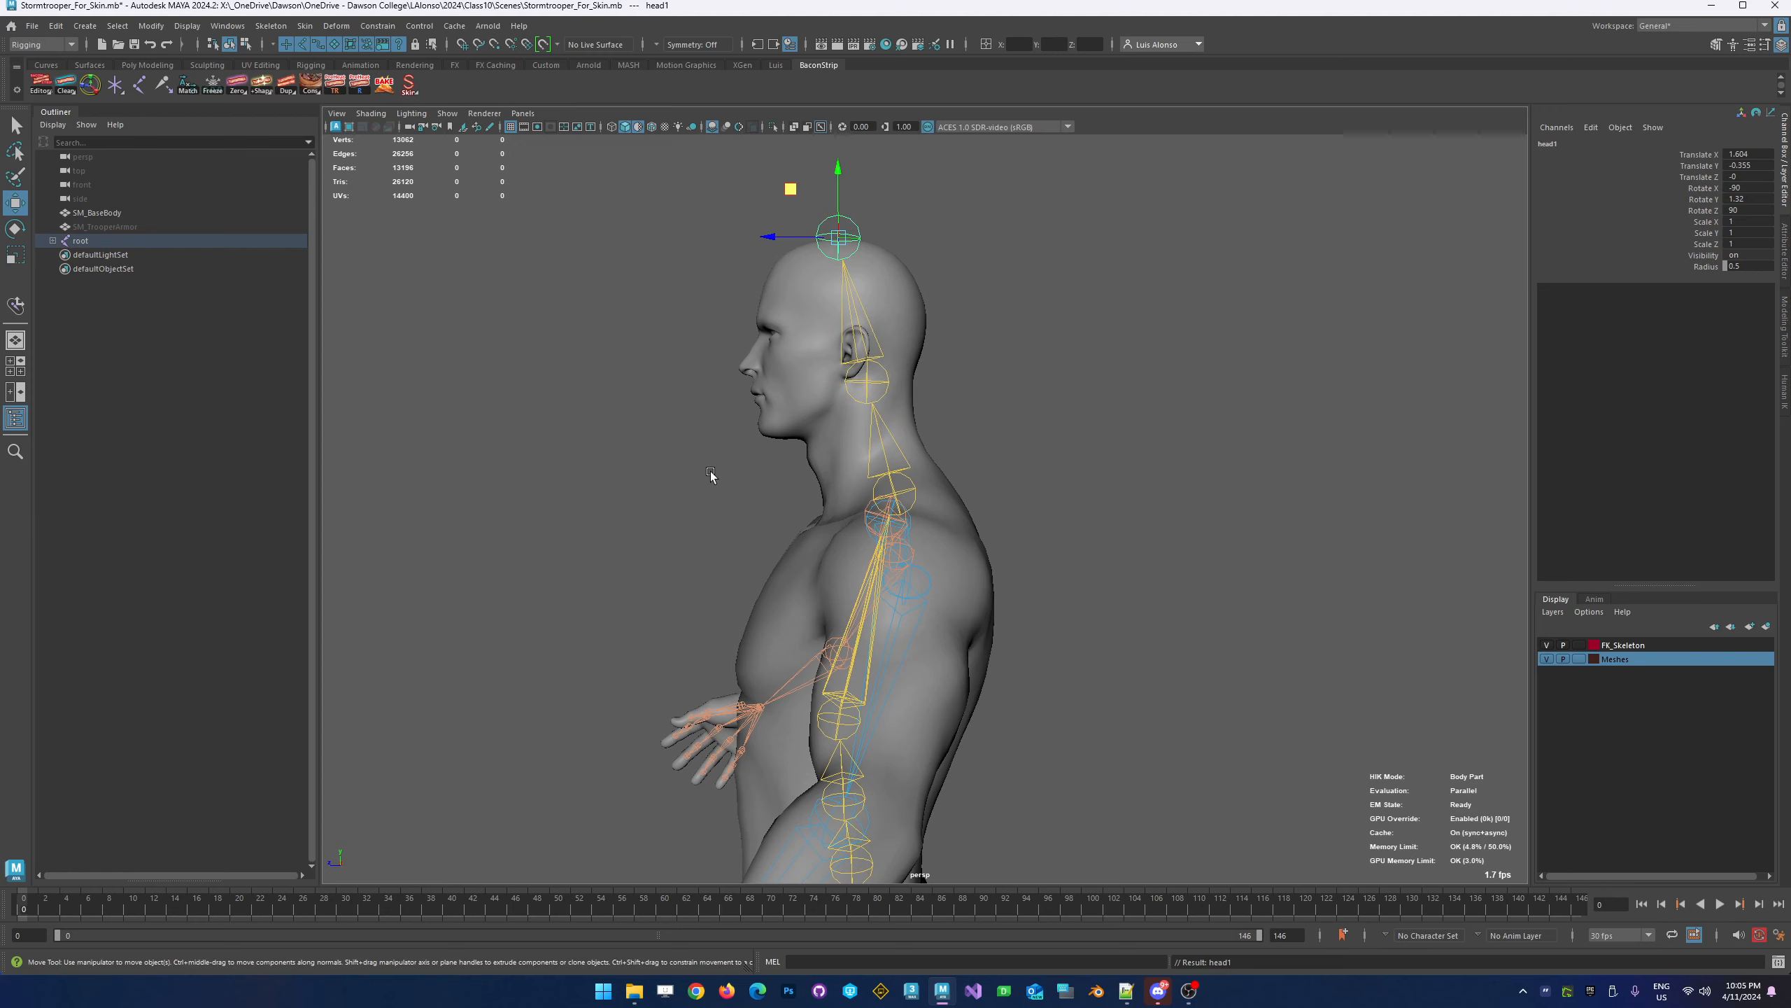
left_click(858, 230)
mouse_move(788, 187)
left_mouse_down()
mouse_move(817, 183)
mouse_move(791, 191)
left_mouse_up()
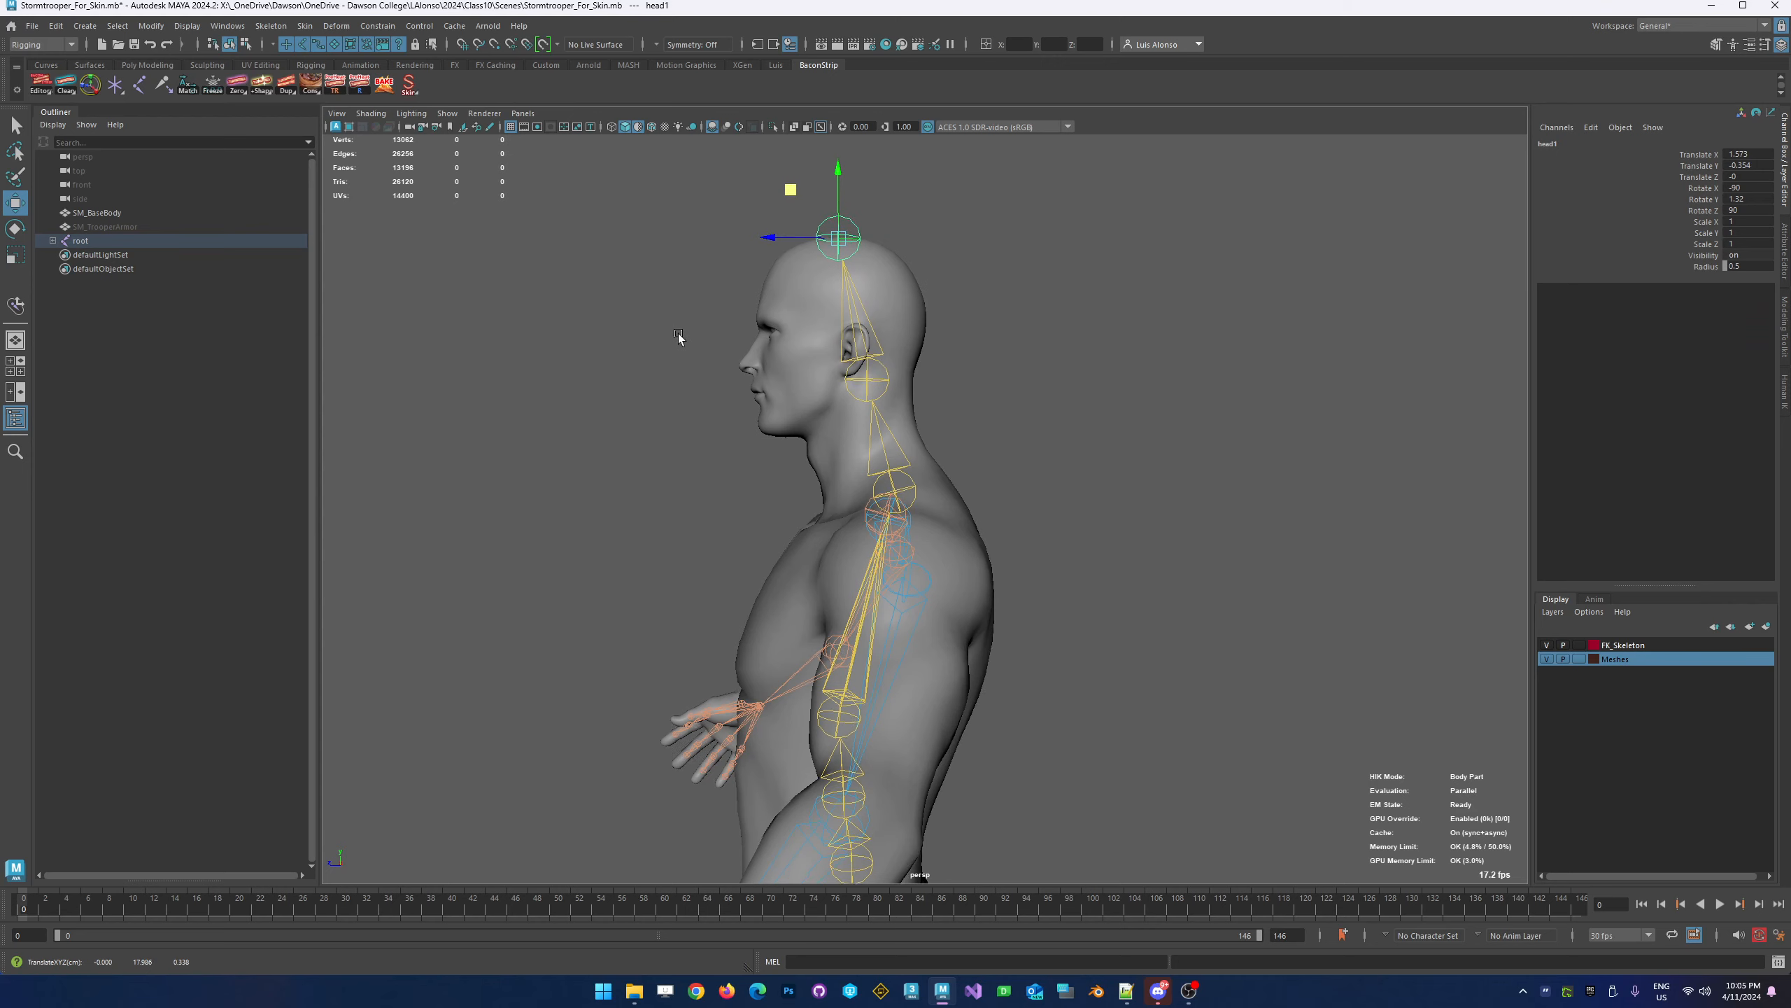
mouse_move(680, 336)
left_mouse_down("alt")
mouse_move(632, 312)
mouse_move(676, 319)
left_mouse_up("alt")
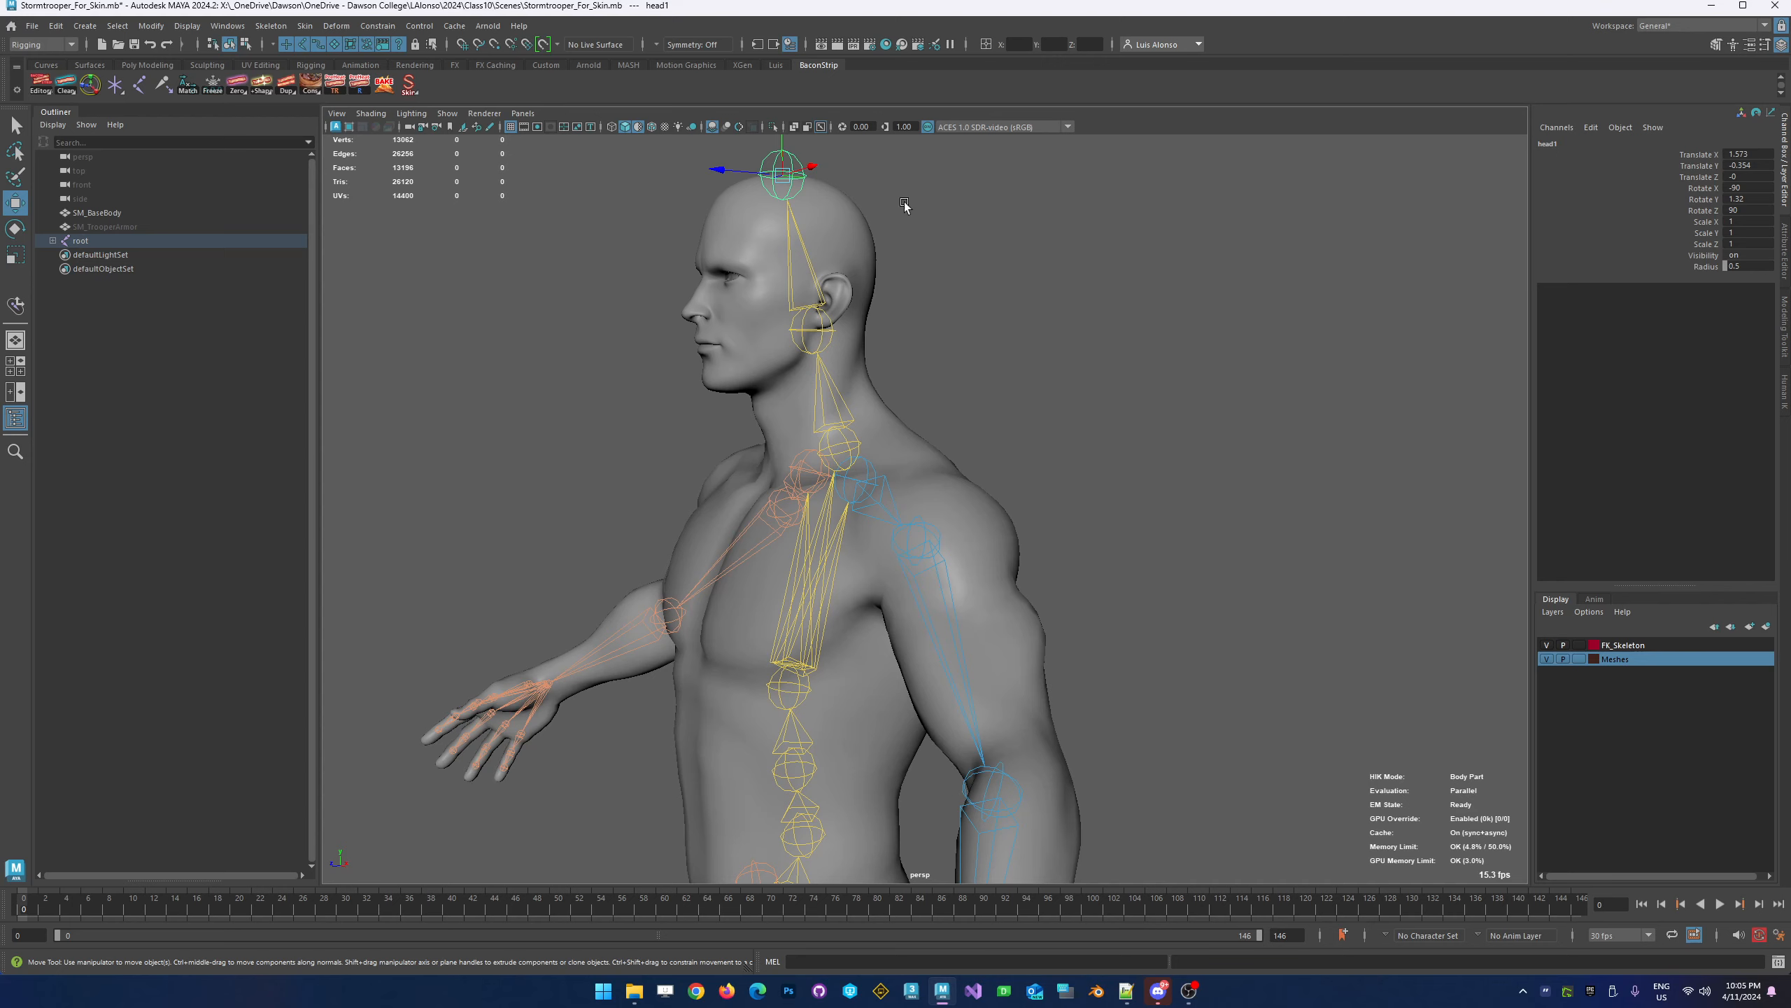
Add a Bacon Shape Bone to the head joint
left_click(446, 441)
left_click(816, 272)
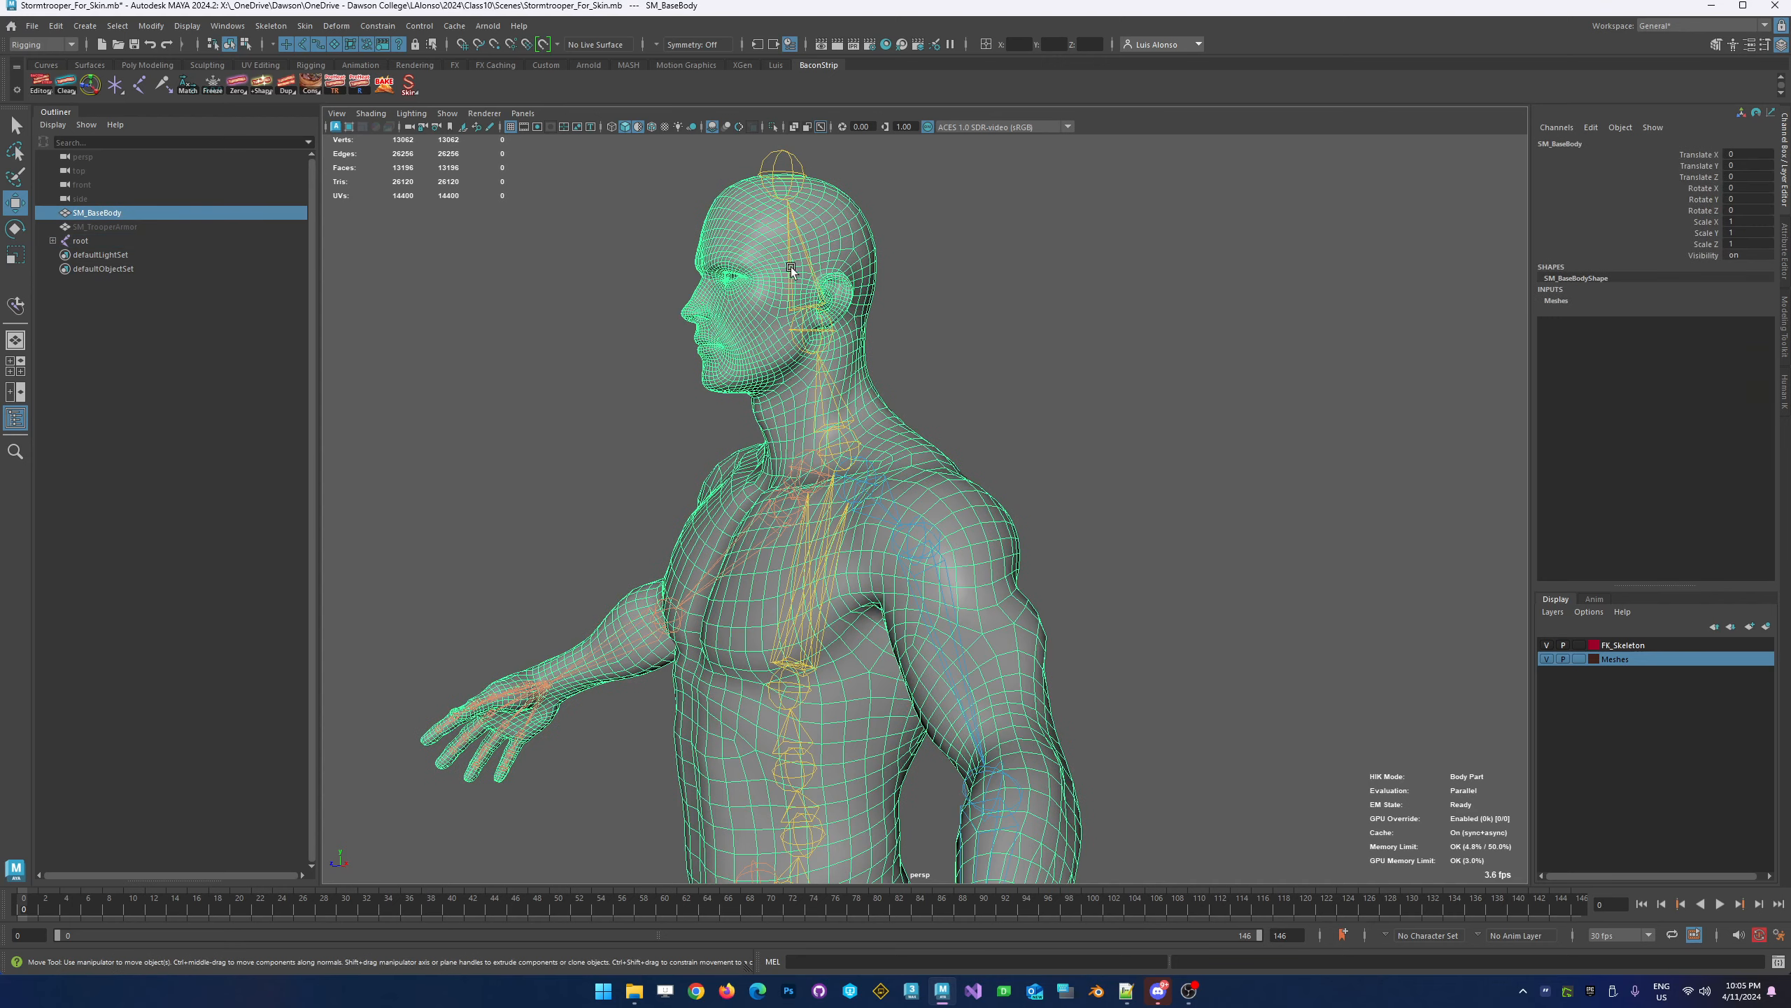
left_click(805, 244)
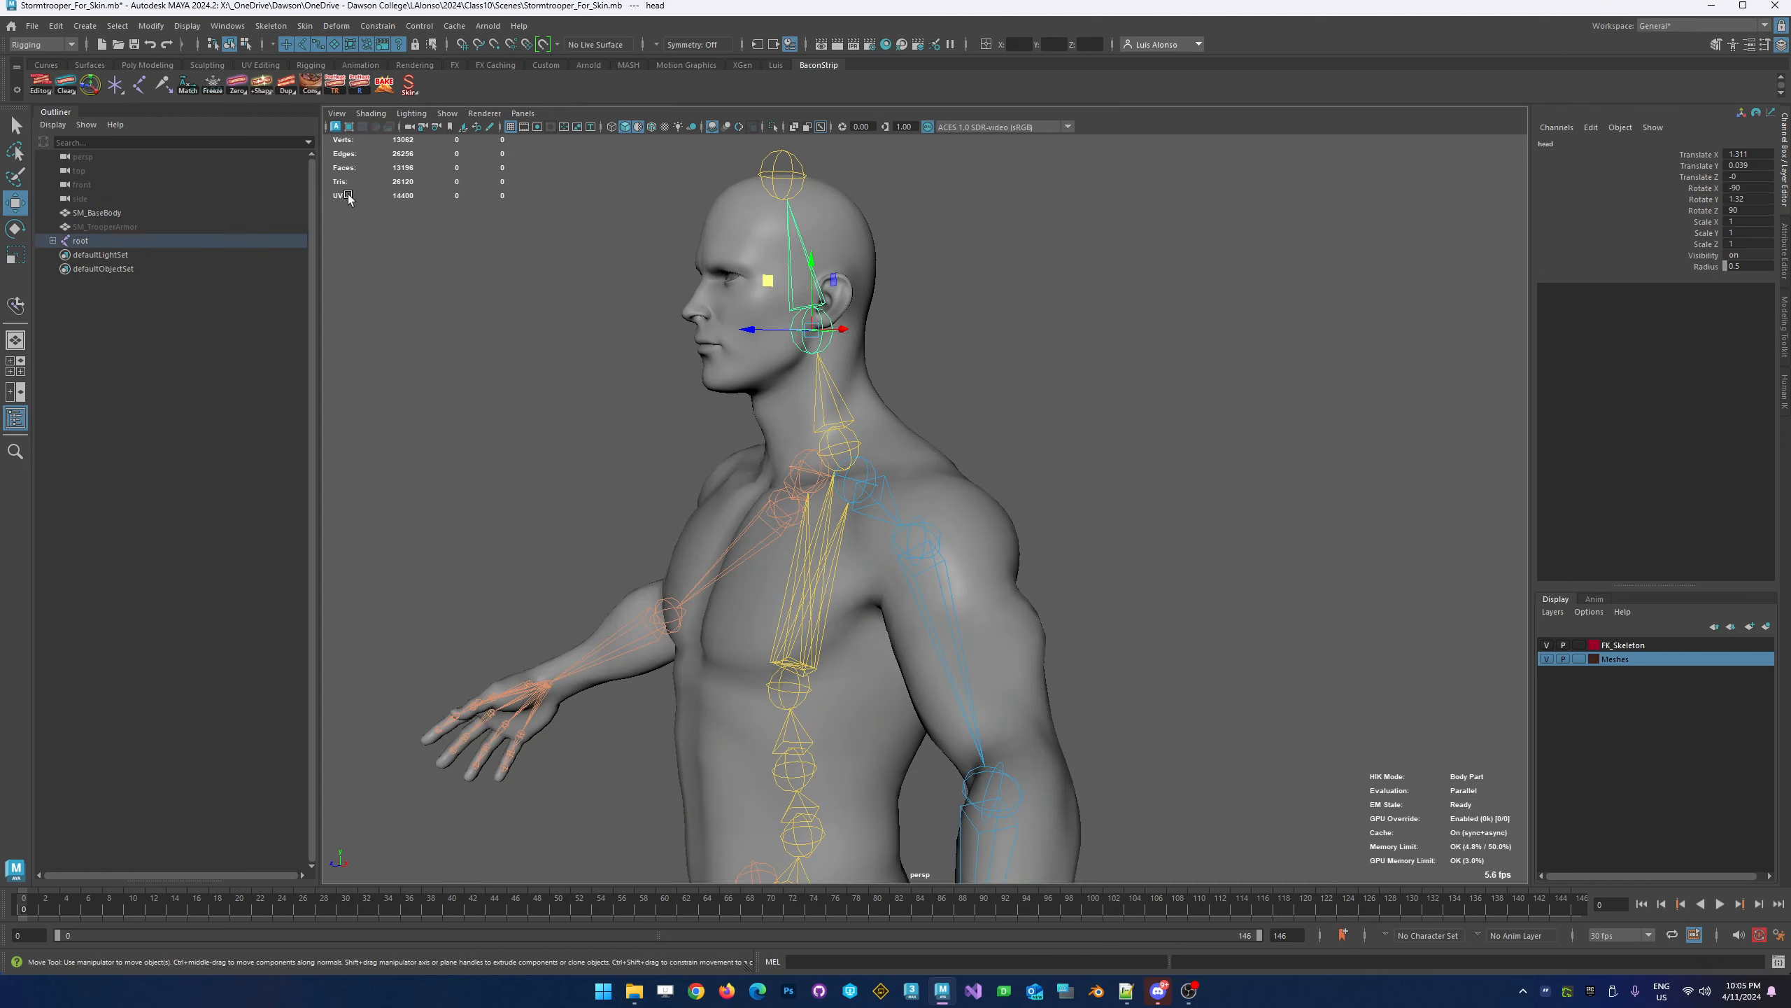
right_click(255, 88)
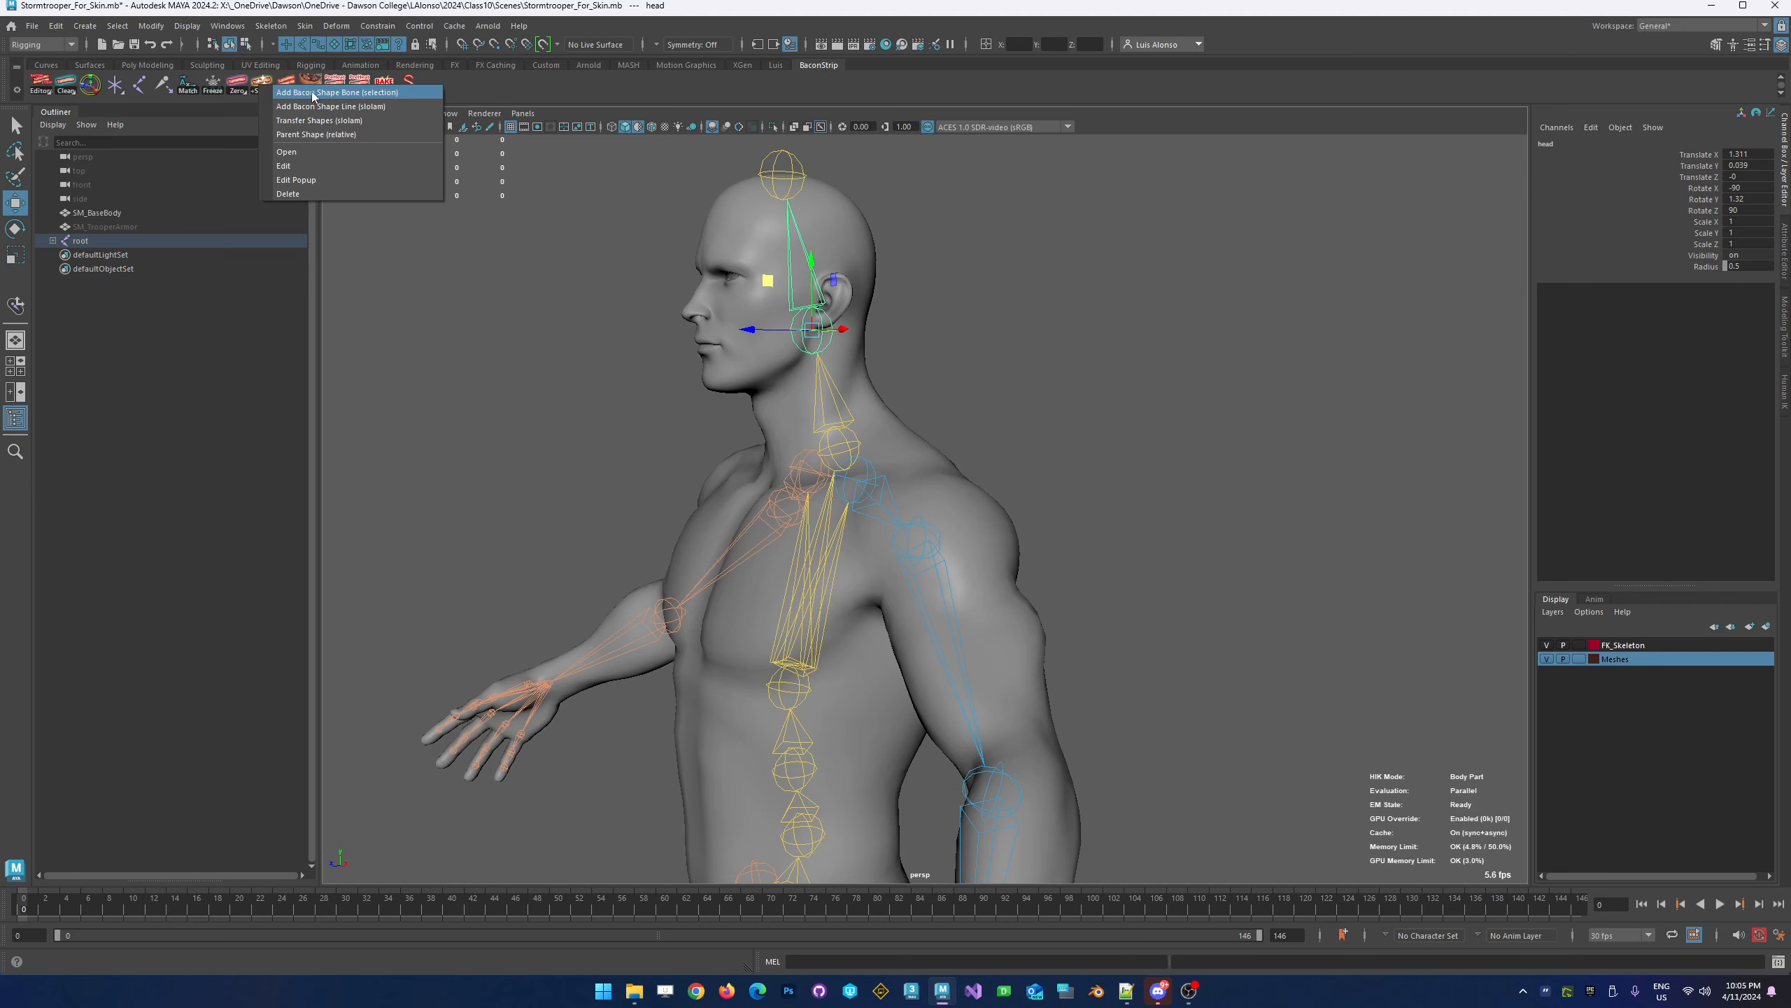
left_click(282, 93)
left_click_drag(1008, 360, 839, 392, "alt")
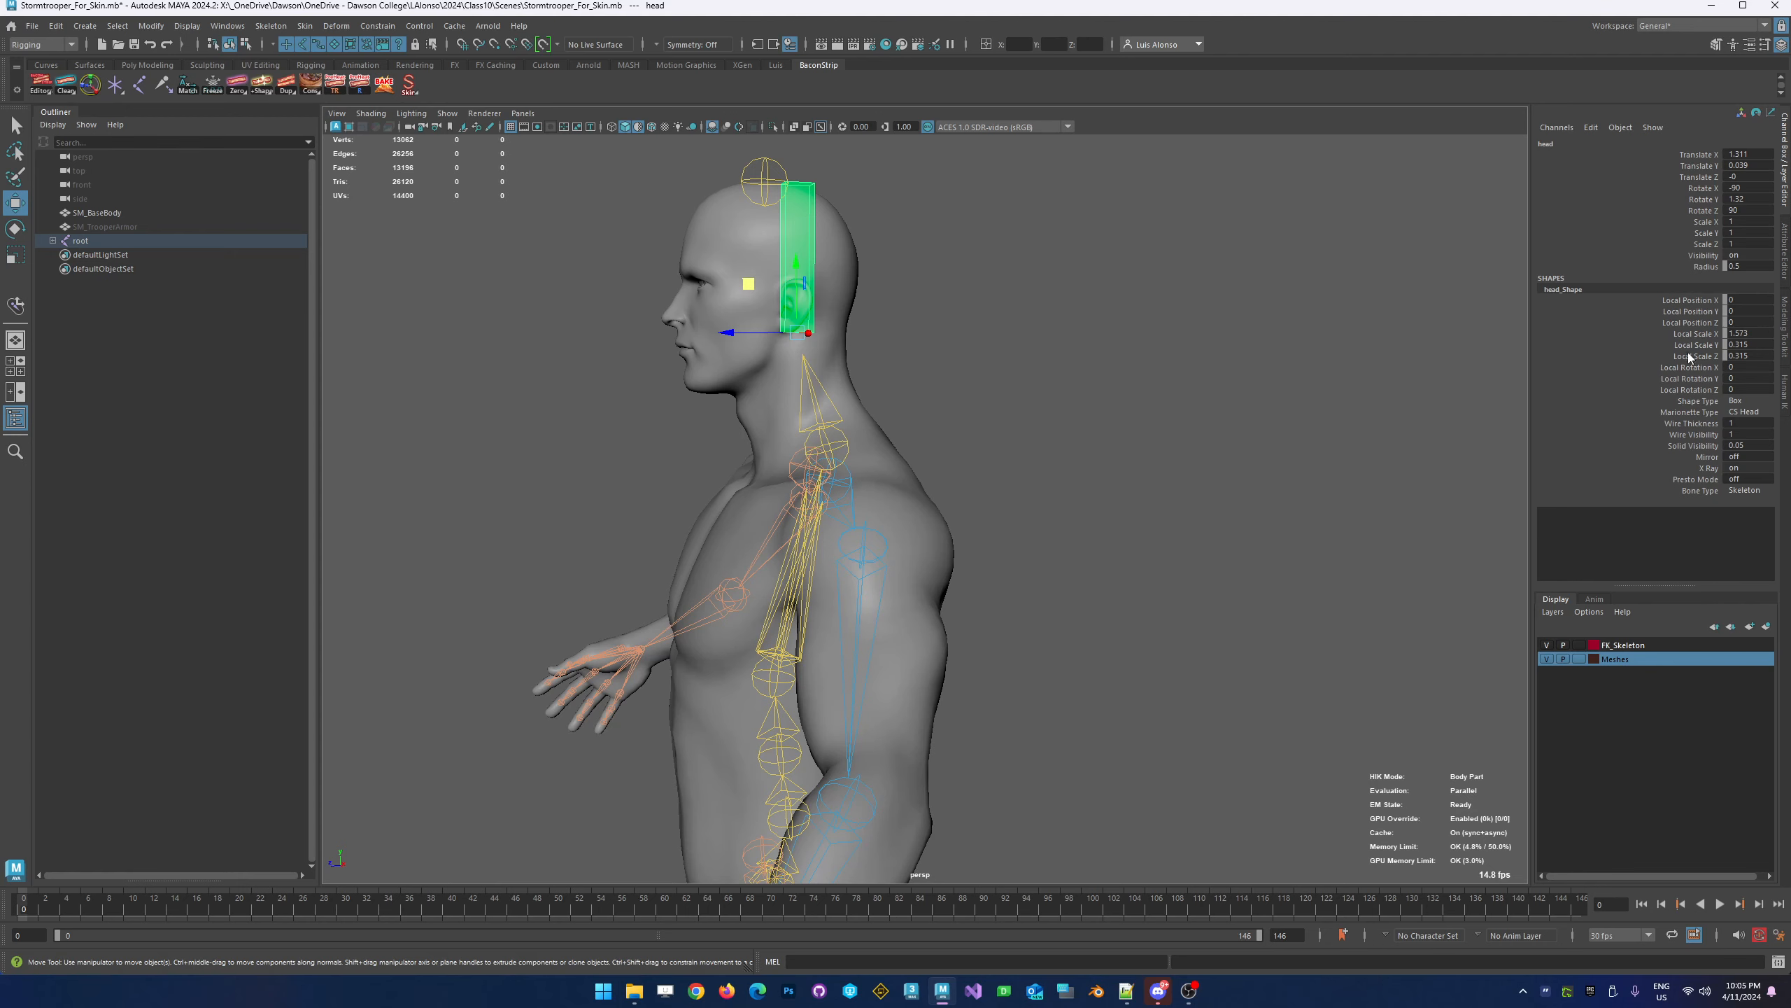
Enlarge the head joint's box shape to Local Scale X 1.673 and Local Scale Y and Z 1.615
left_click(1693, 333)
middle_click_drag(1198, 390, 1182, 392)
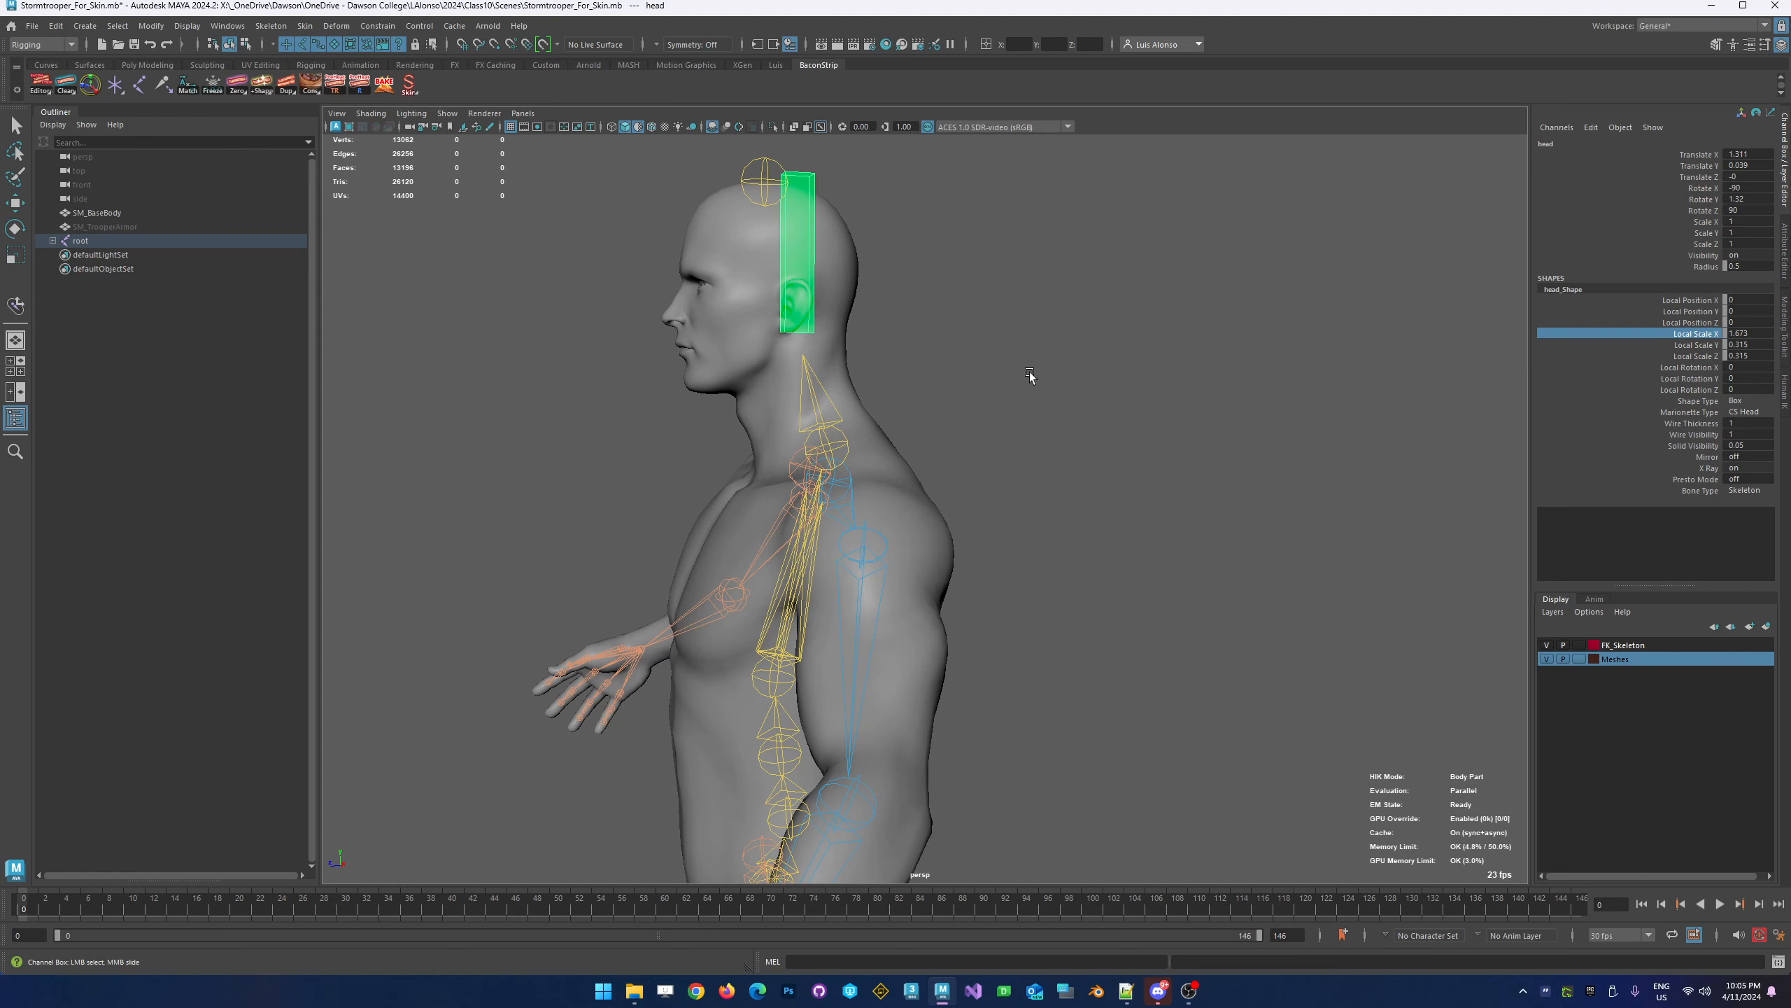
left_click_drag(1008, 400, 1019, 420, "alt")
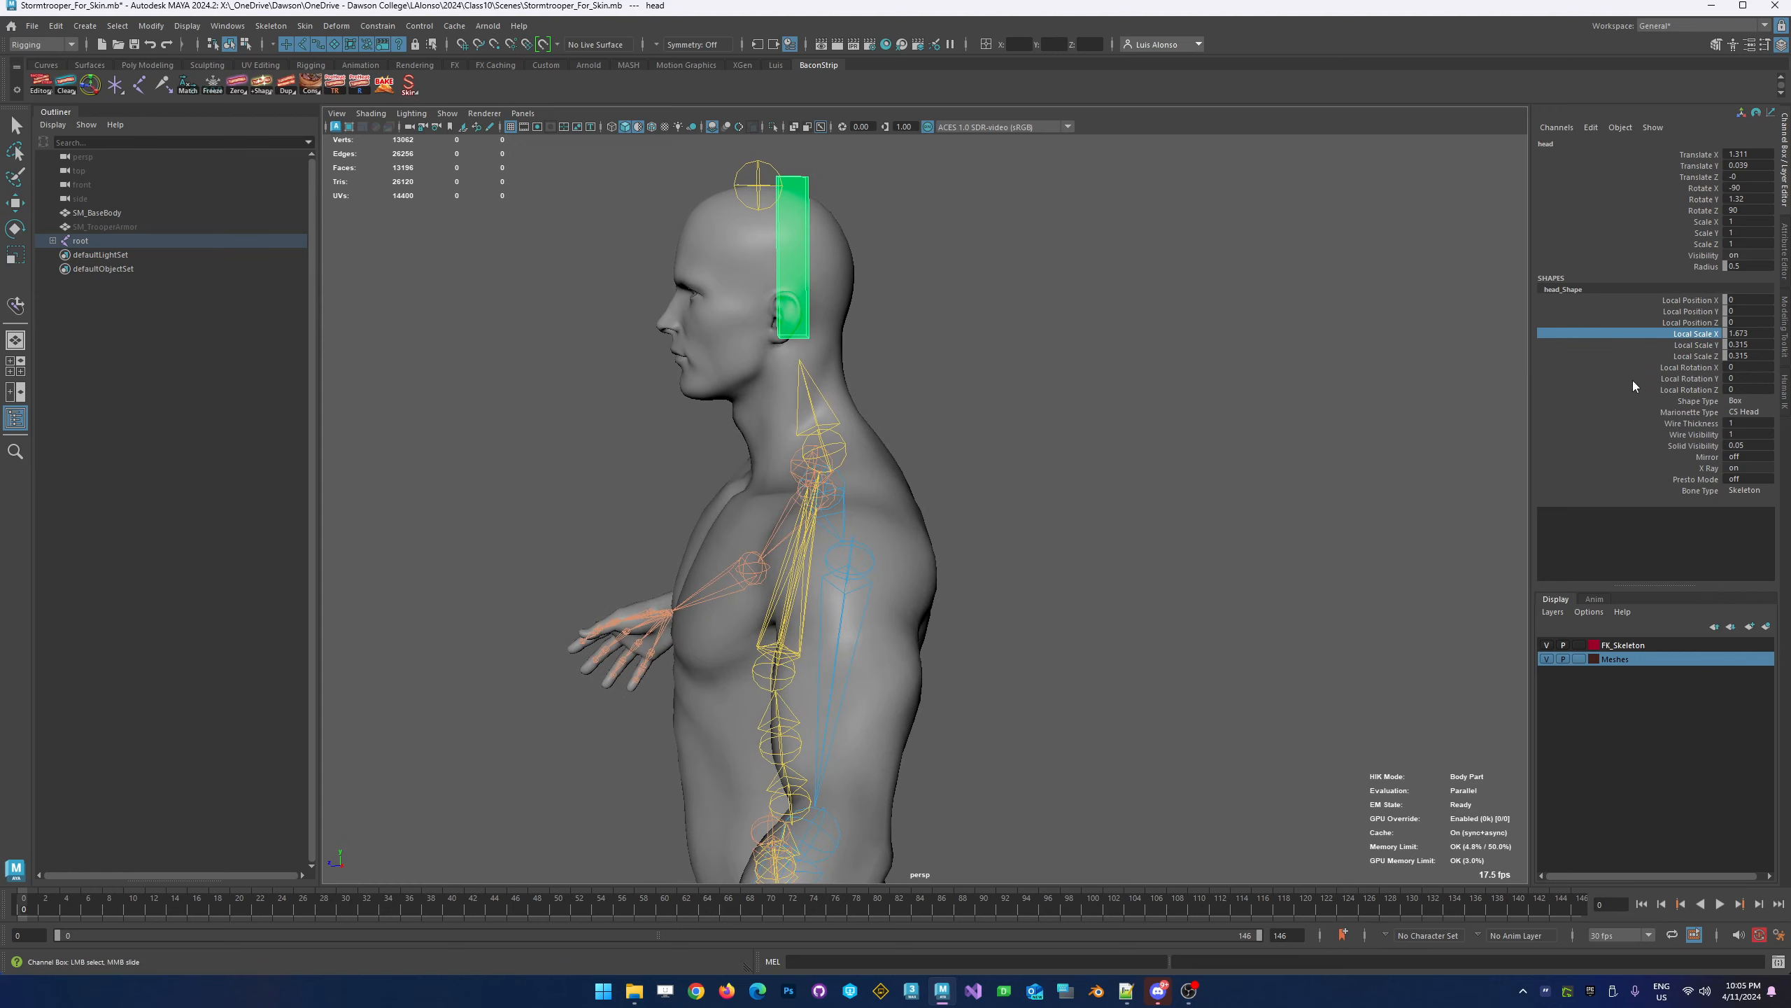
left_click_drag(1689, 344, 1681, 356)
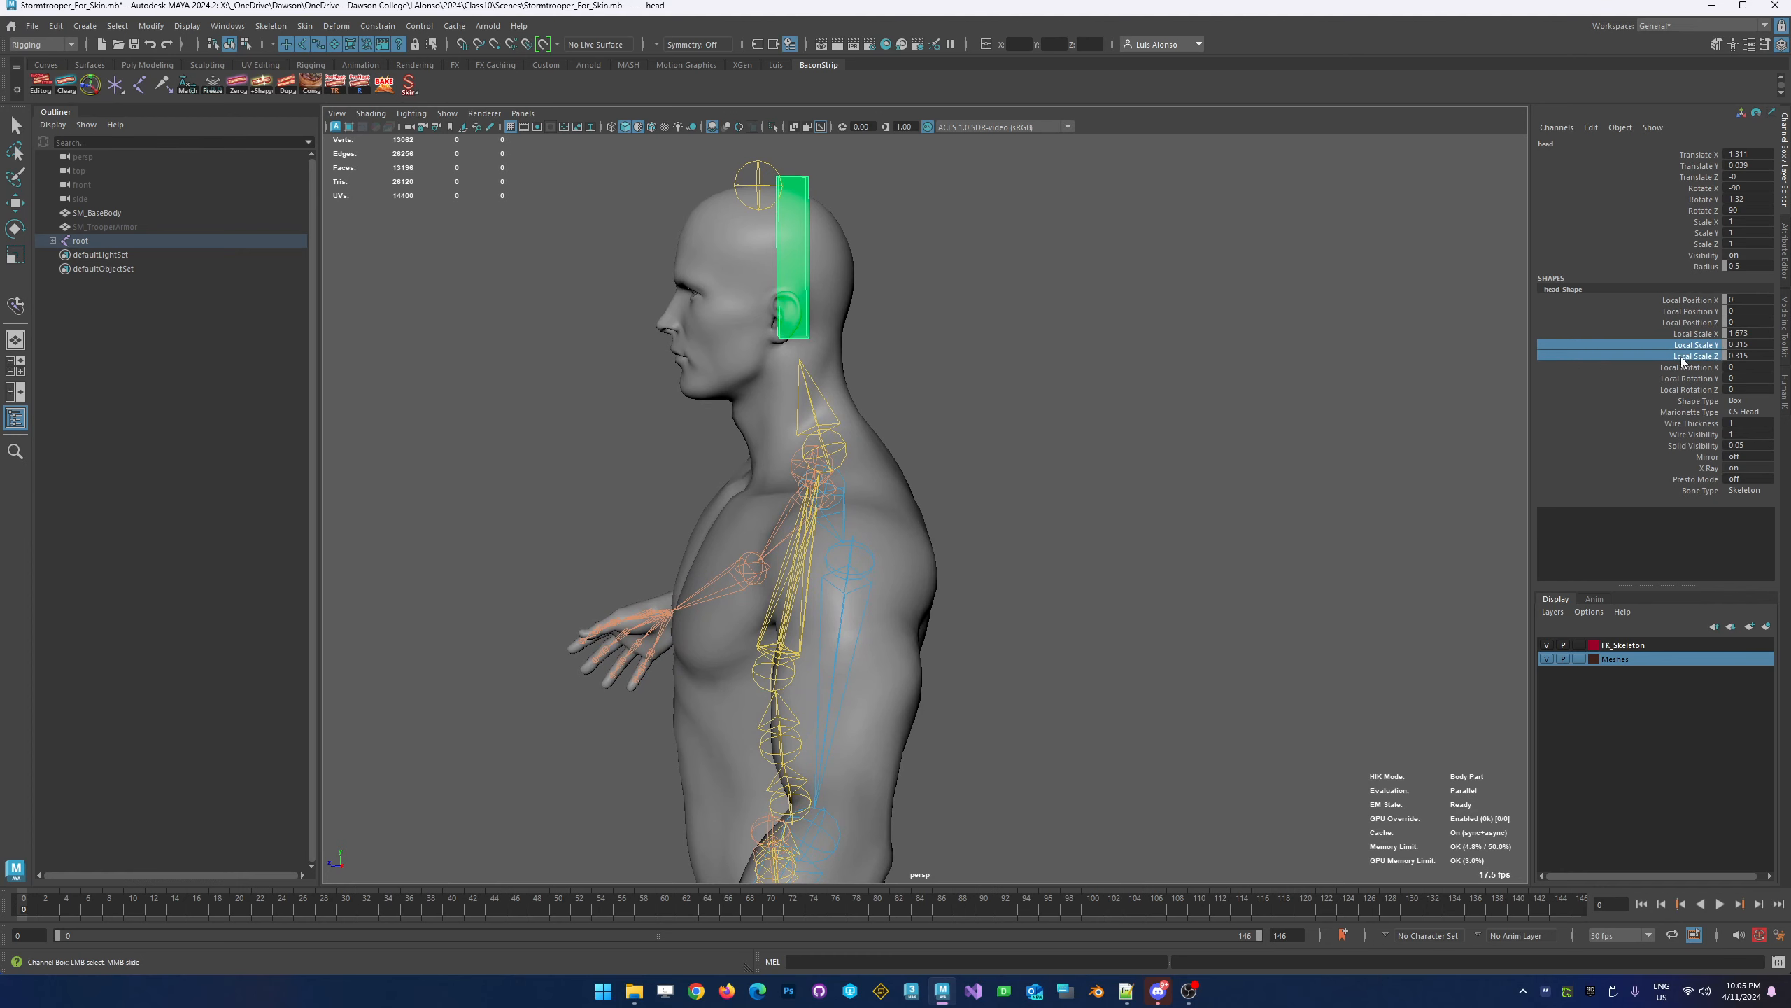
mouse_move(1045, 400)
middle_mouse_down()
mouse_move(1050, 382)
mouse_move(1024, 380)
middle_mouse_up()
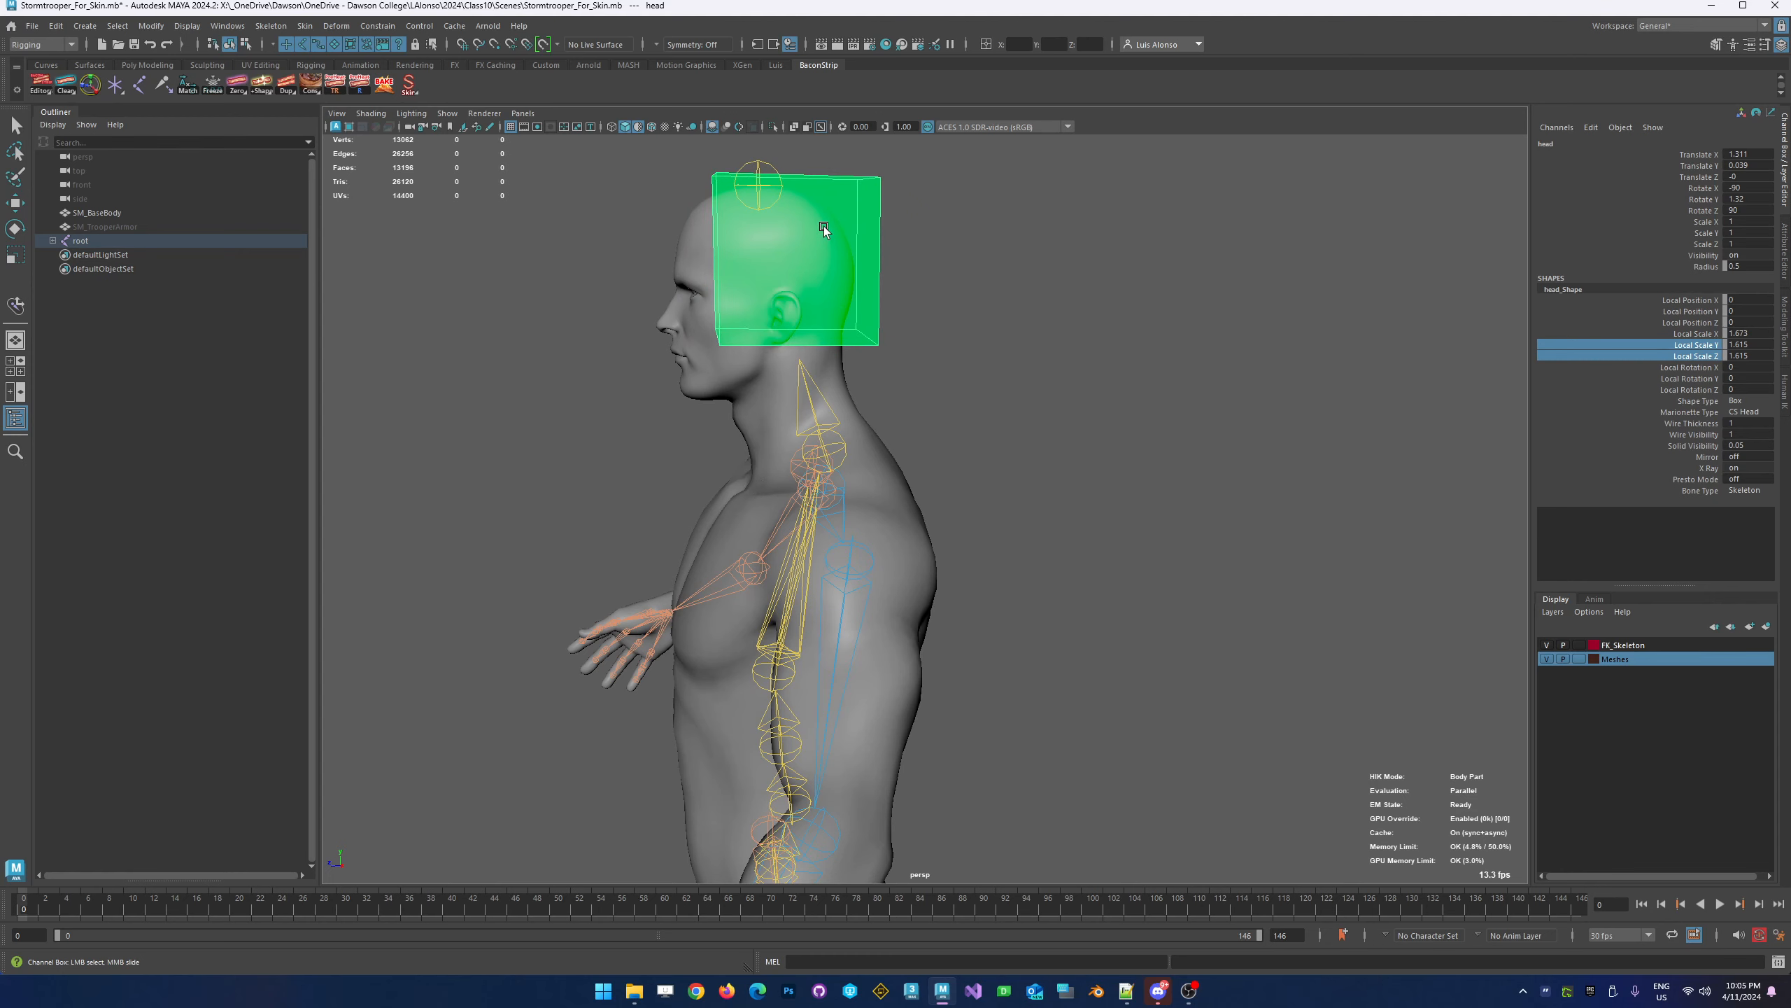
Undo the scaling of the head joint's box shape and the addition of that shape
key("ctrl+z")
key("ctrl+z")
key("ctrl+z")
key("ctrl+z")
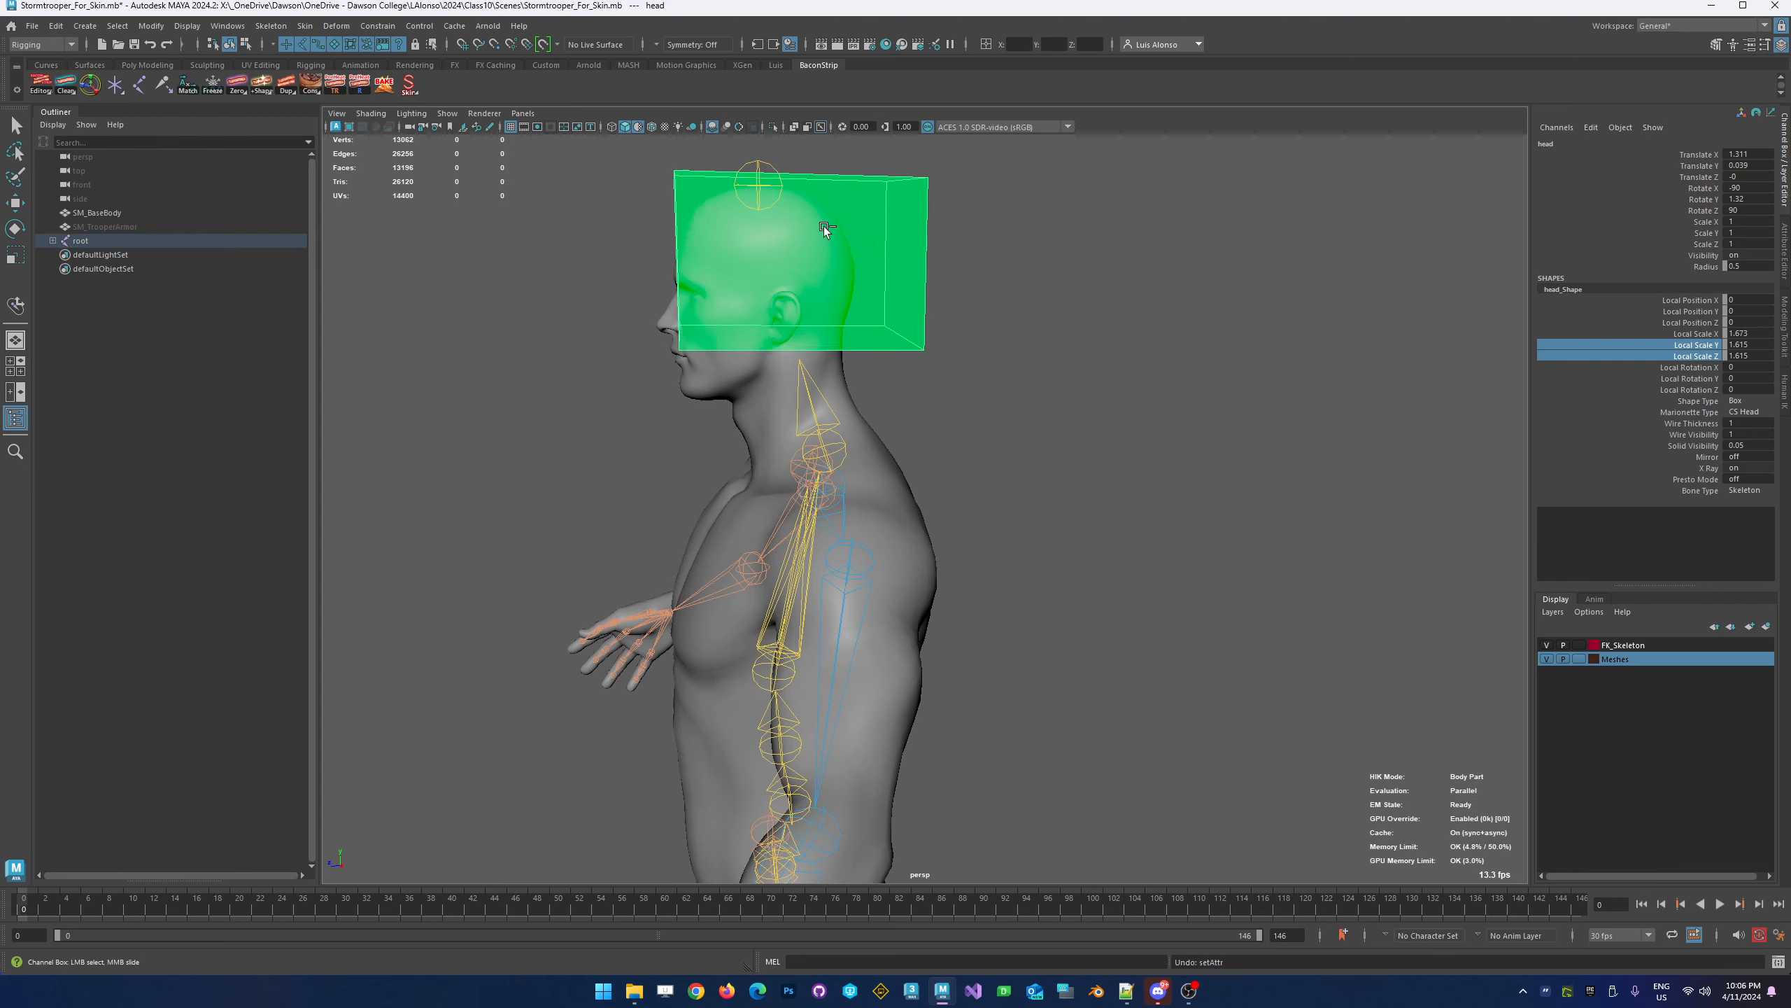
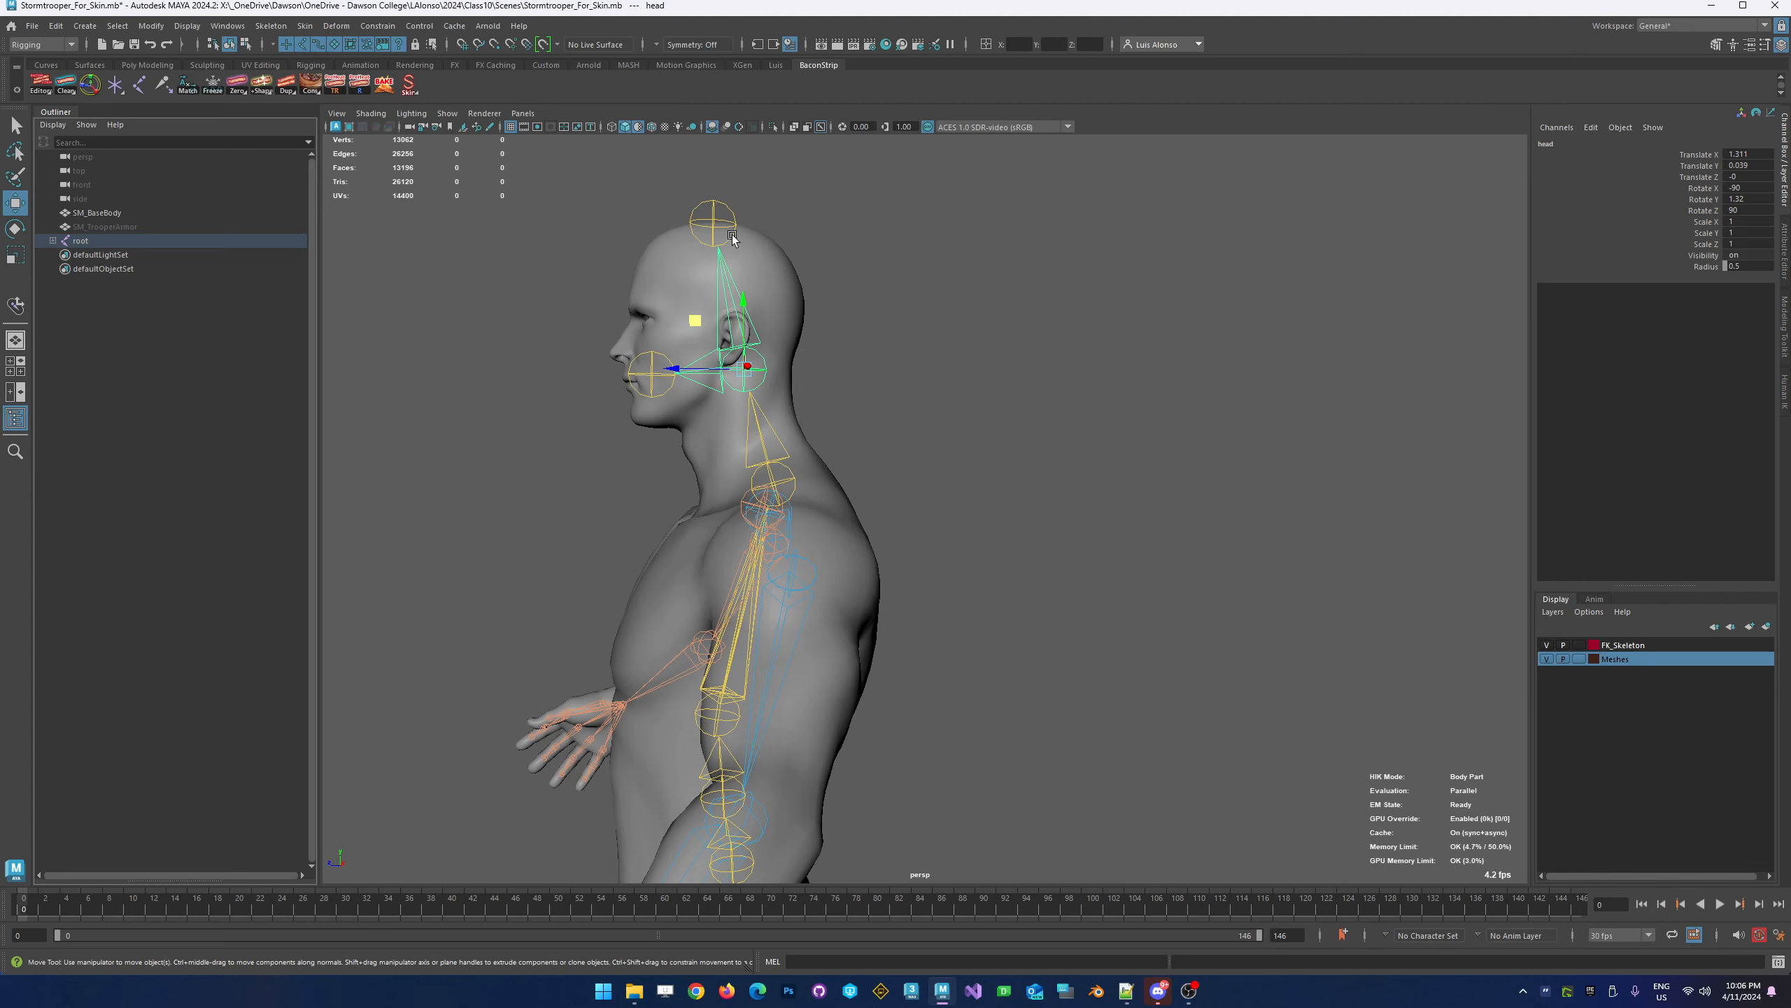
Clear the selection and set the Meshes display layer to Reference so the body mesh cannot be selected
left_click(753, 424)
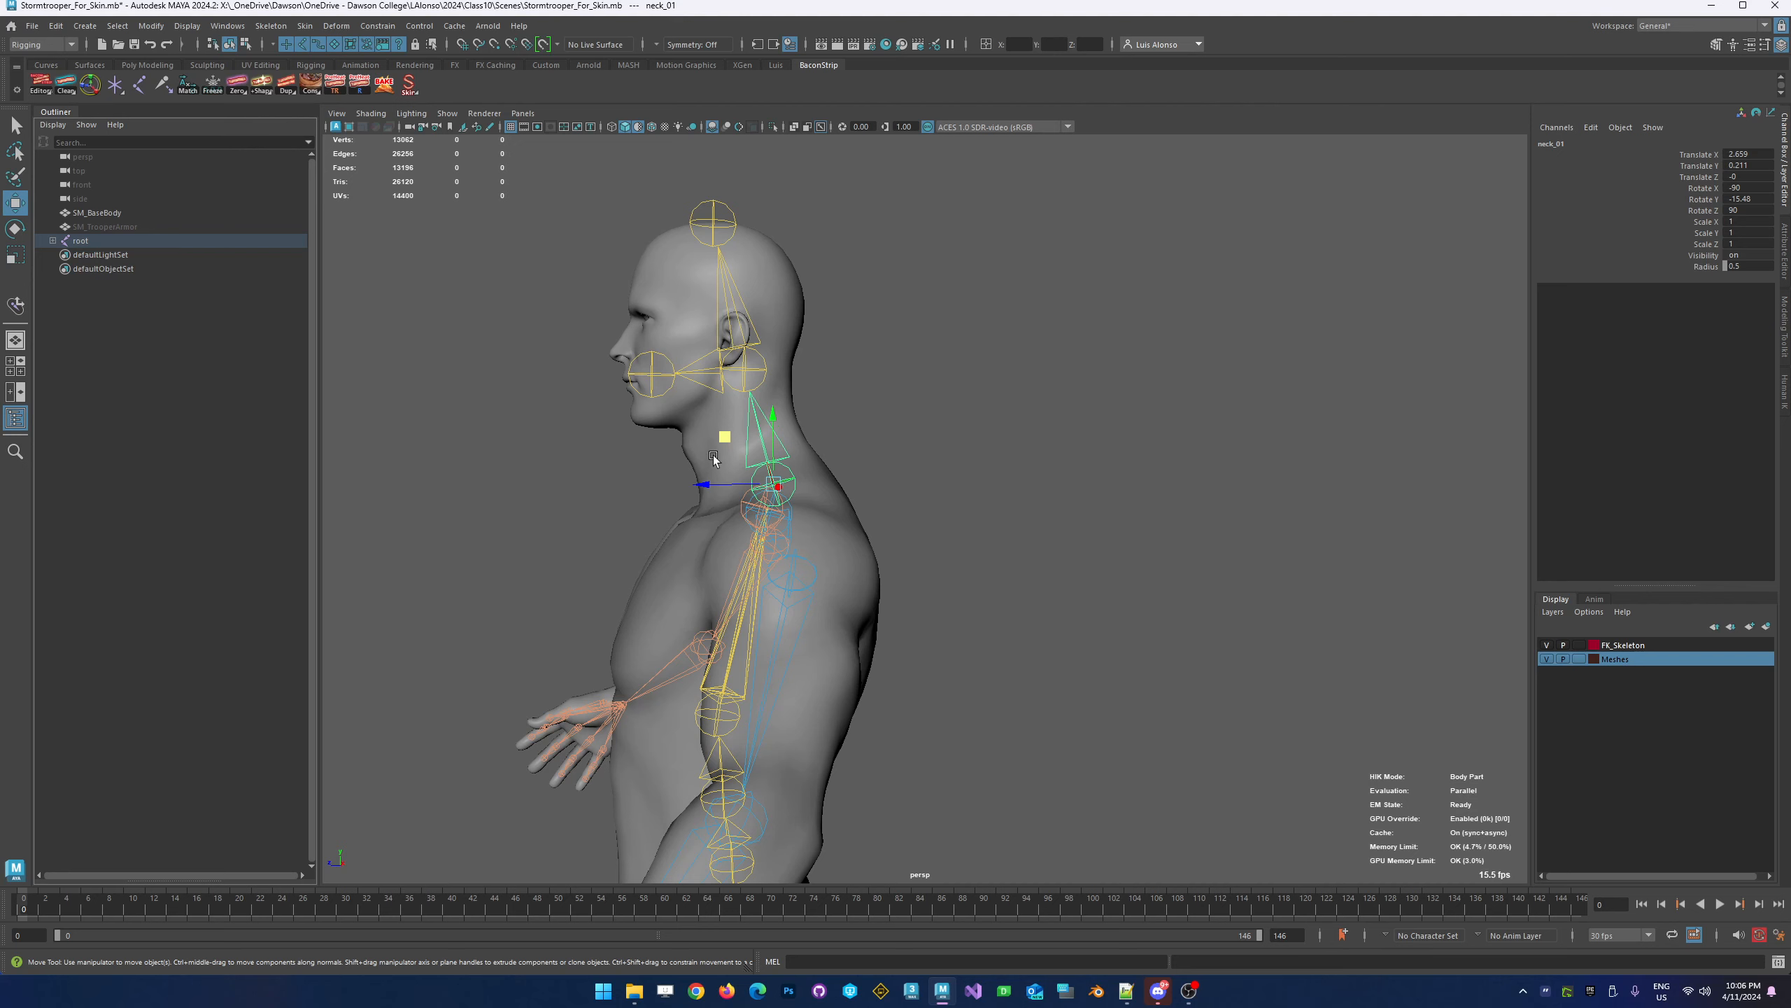
left_click(753, 449)
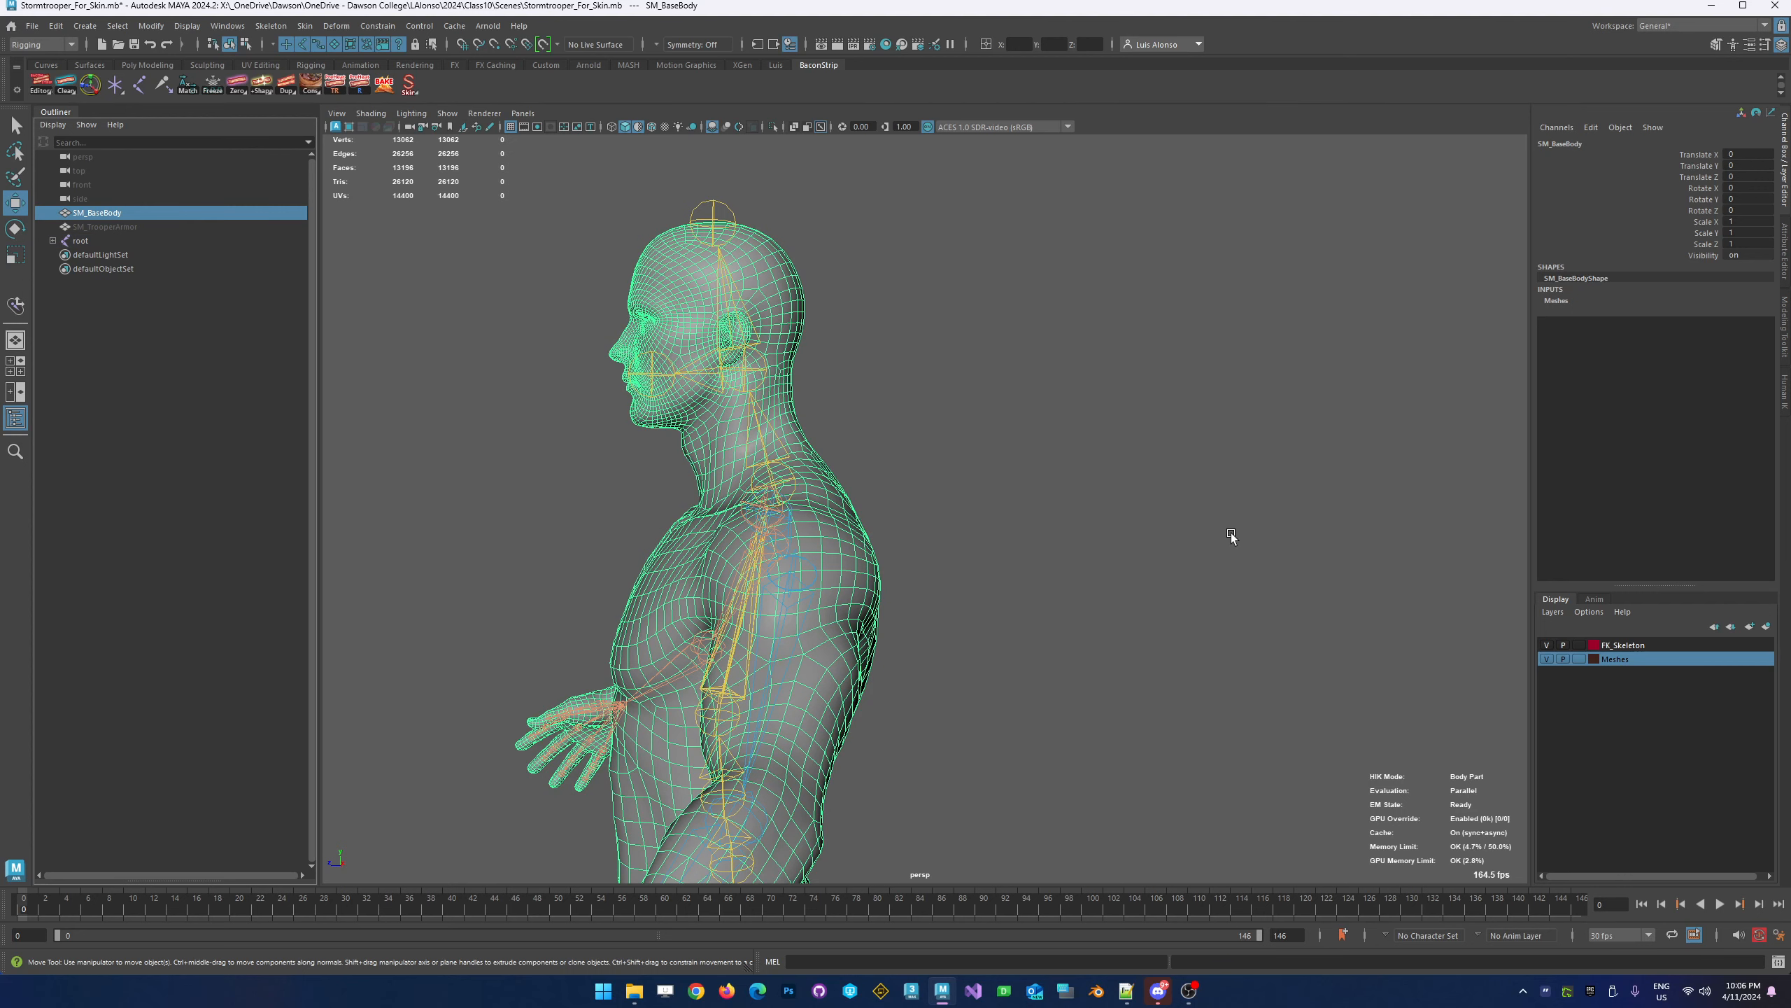
left_click(1263, 625)
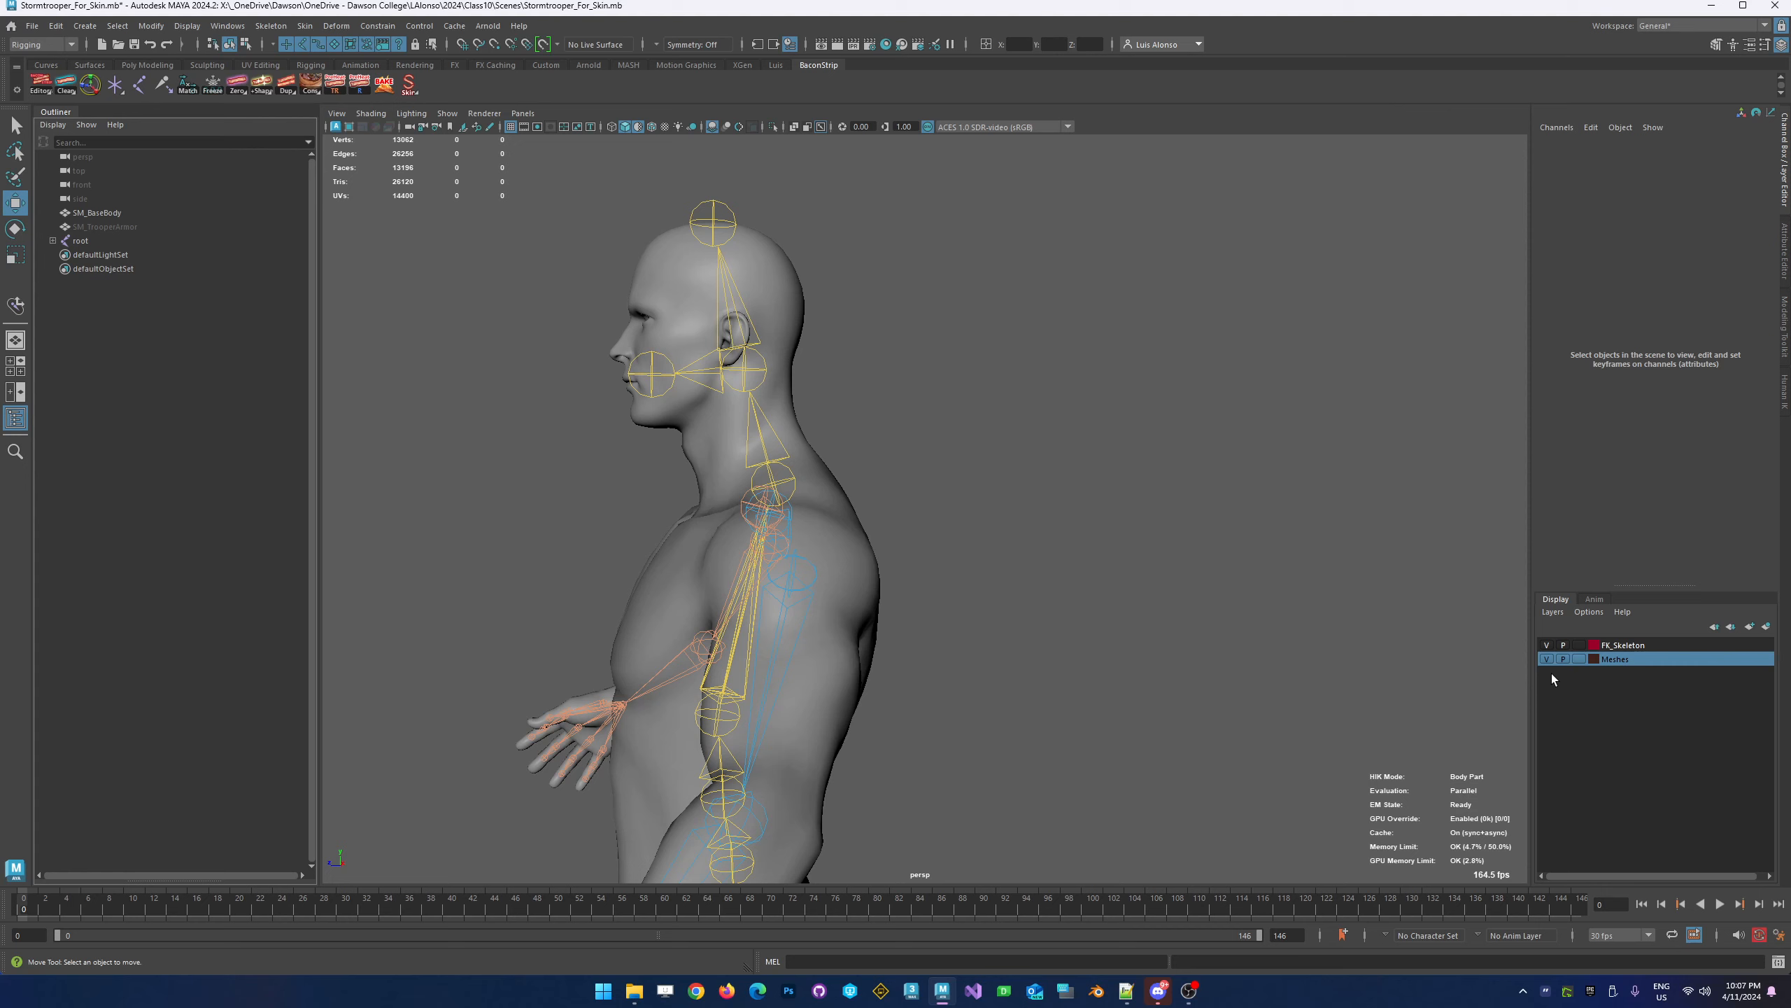
left_click(1579, 659)
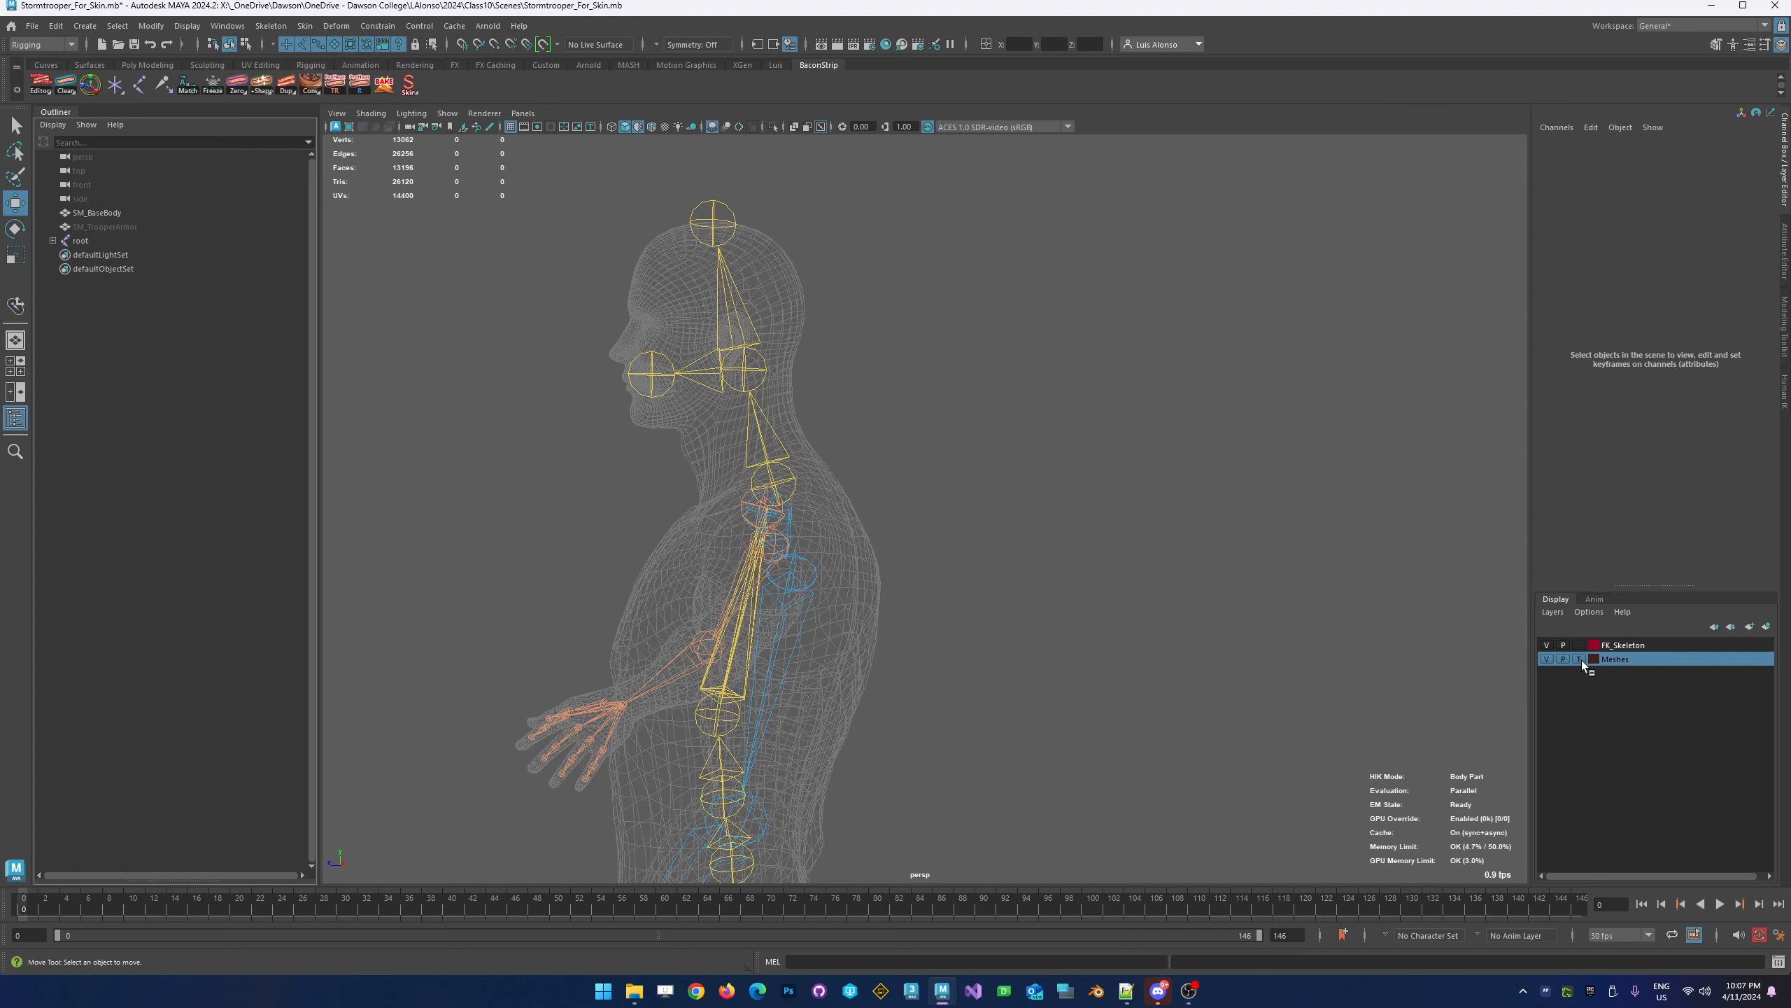
left_click(1580, 659)
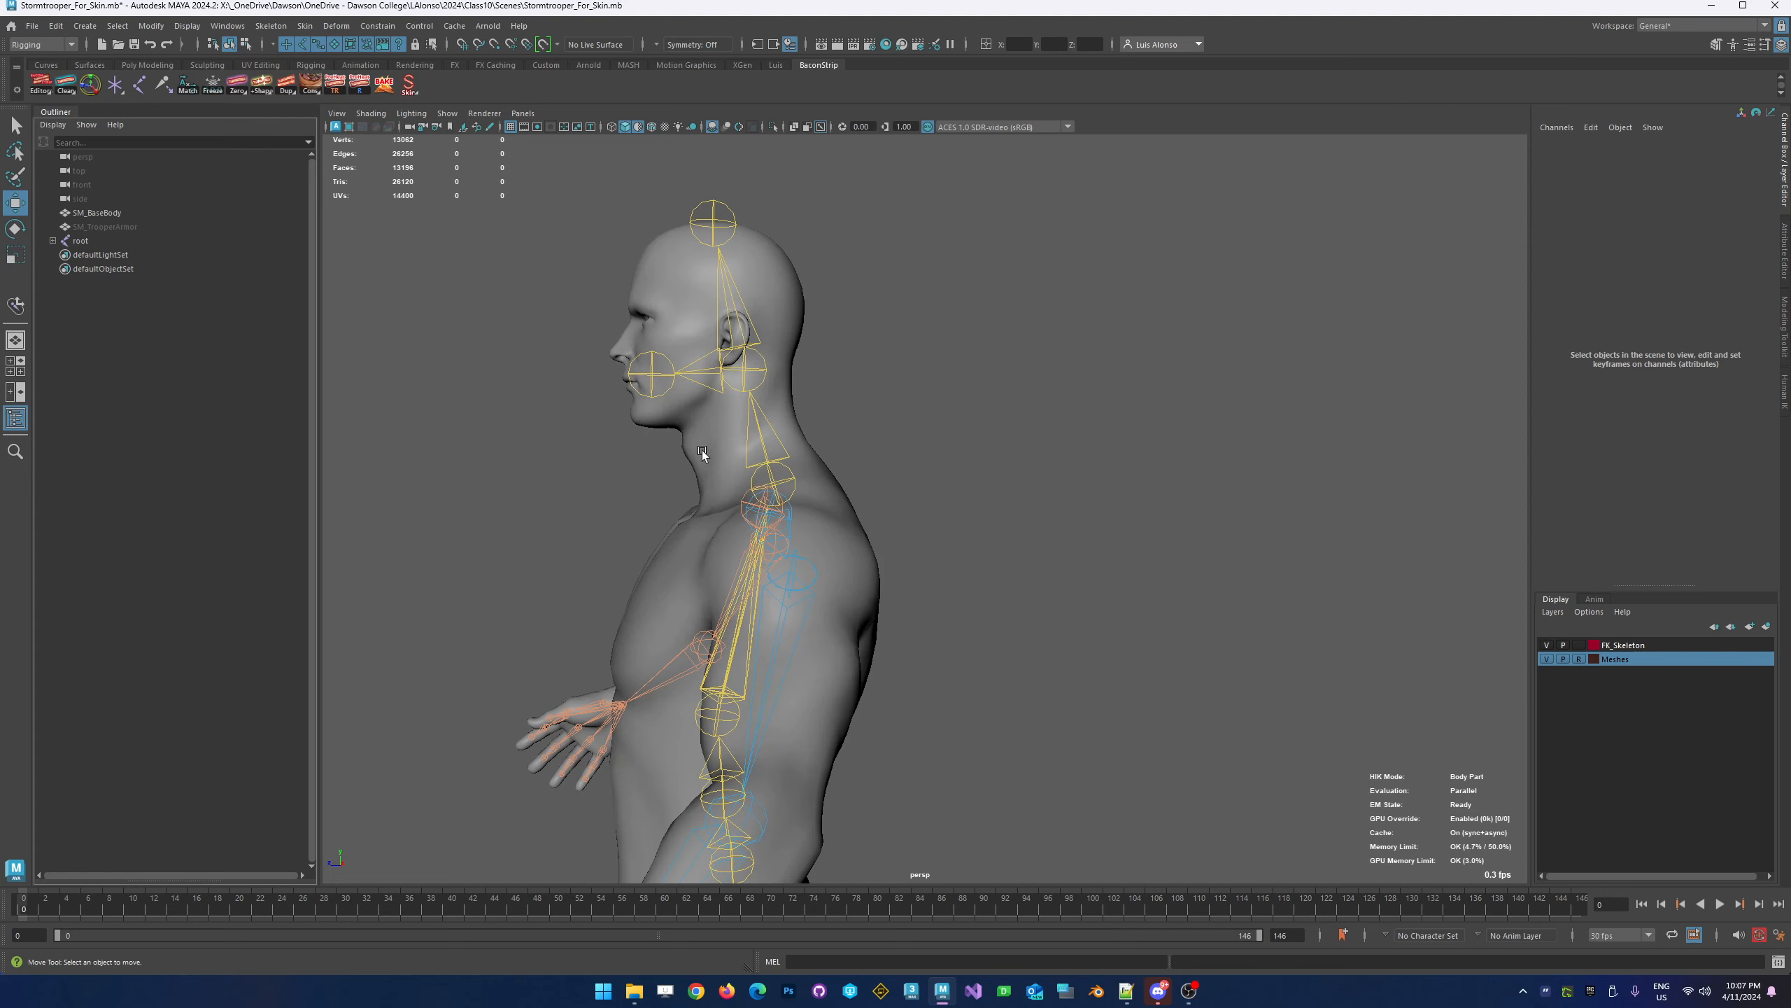
Examine the placement of the shoulder, arm and spine joints inside the body from the front
middle_click_drag(512, 641, 518, 453, "alt")
left_click_drag(518, 454, 610, 473, "alt")
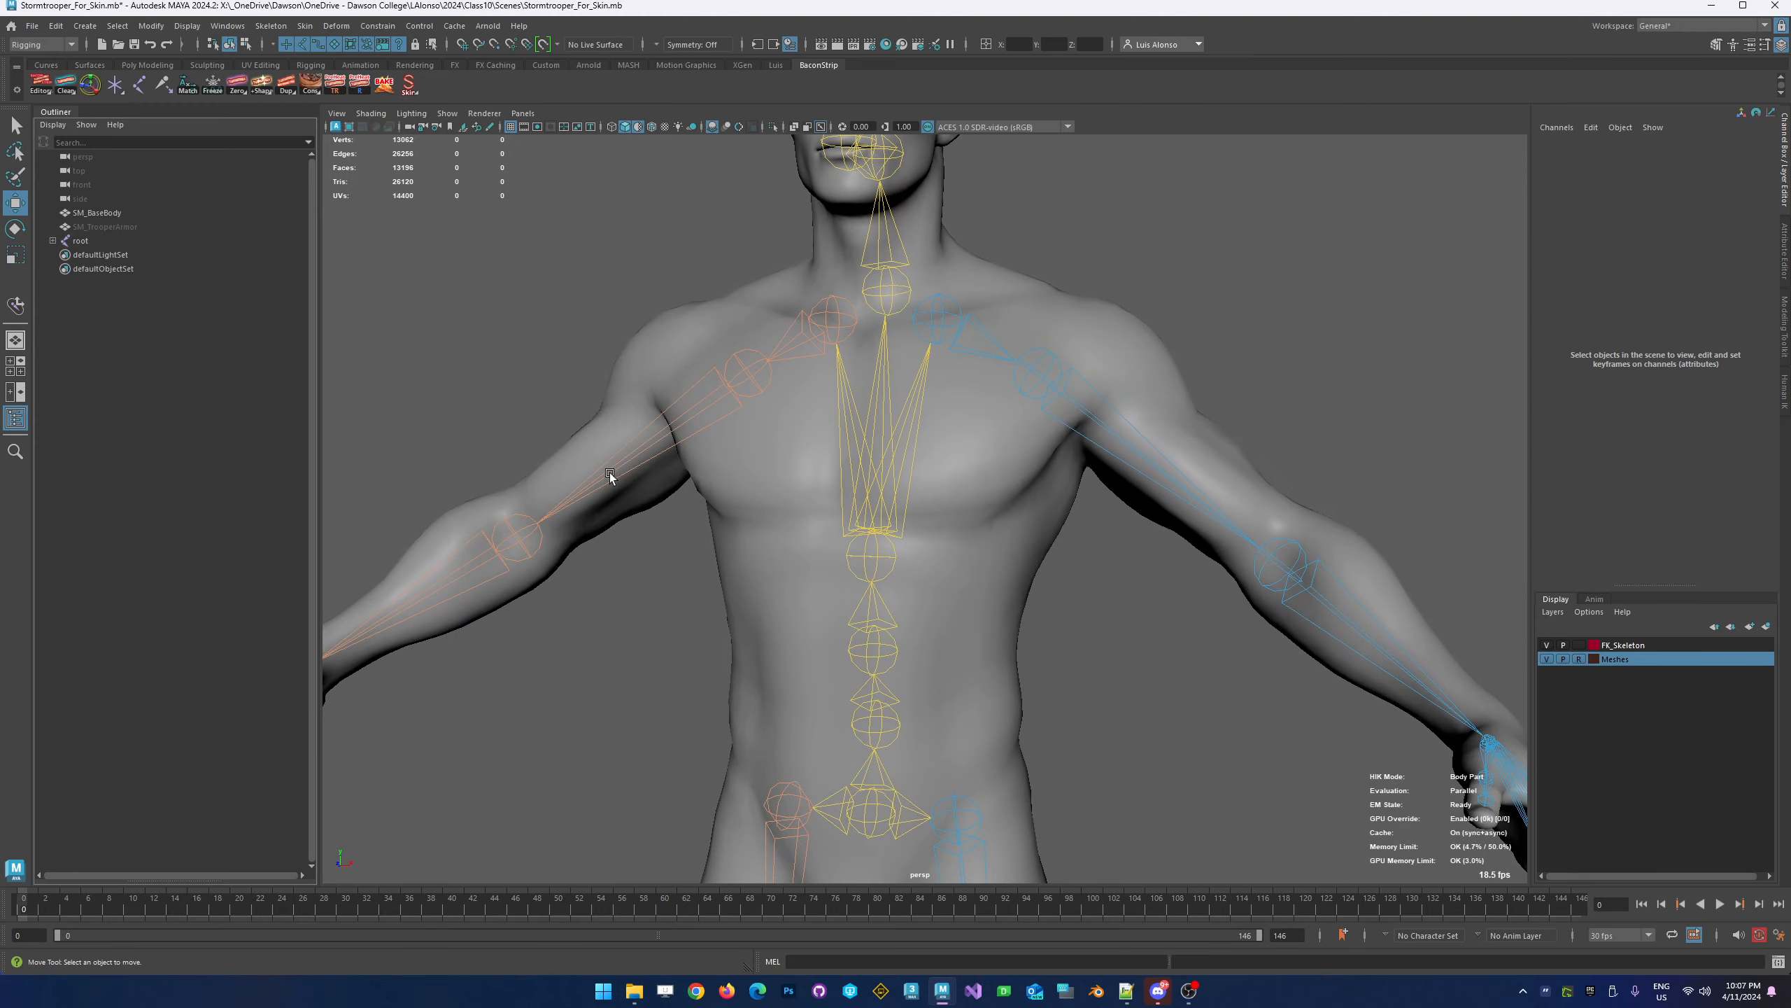
right_click_drag(815, 411, 657, 407, "alt")
mouse_move(657, 408)
left_mouse_down("alt")
mouse_move(574, 420)
mouse_move(634, 412)
left_mouse_up("alt")
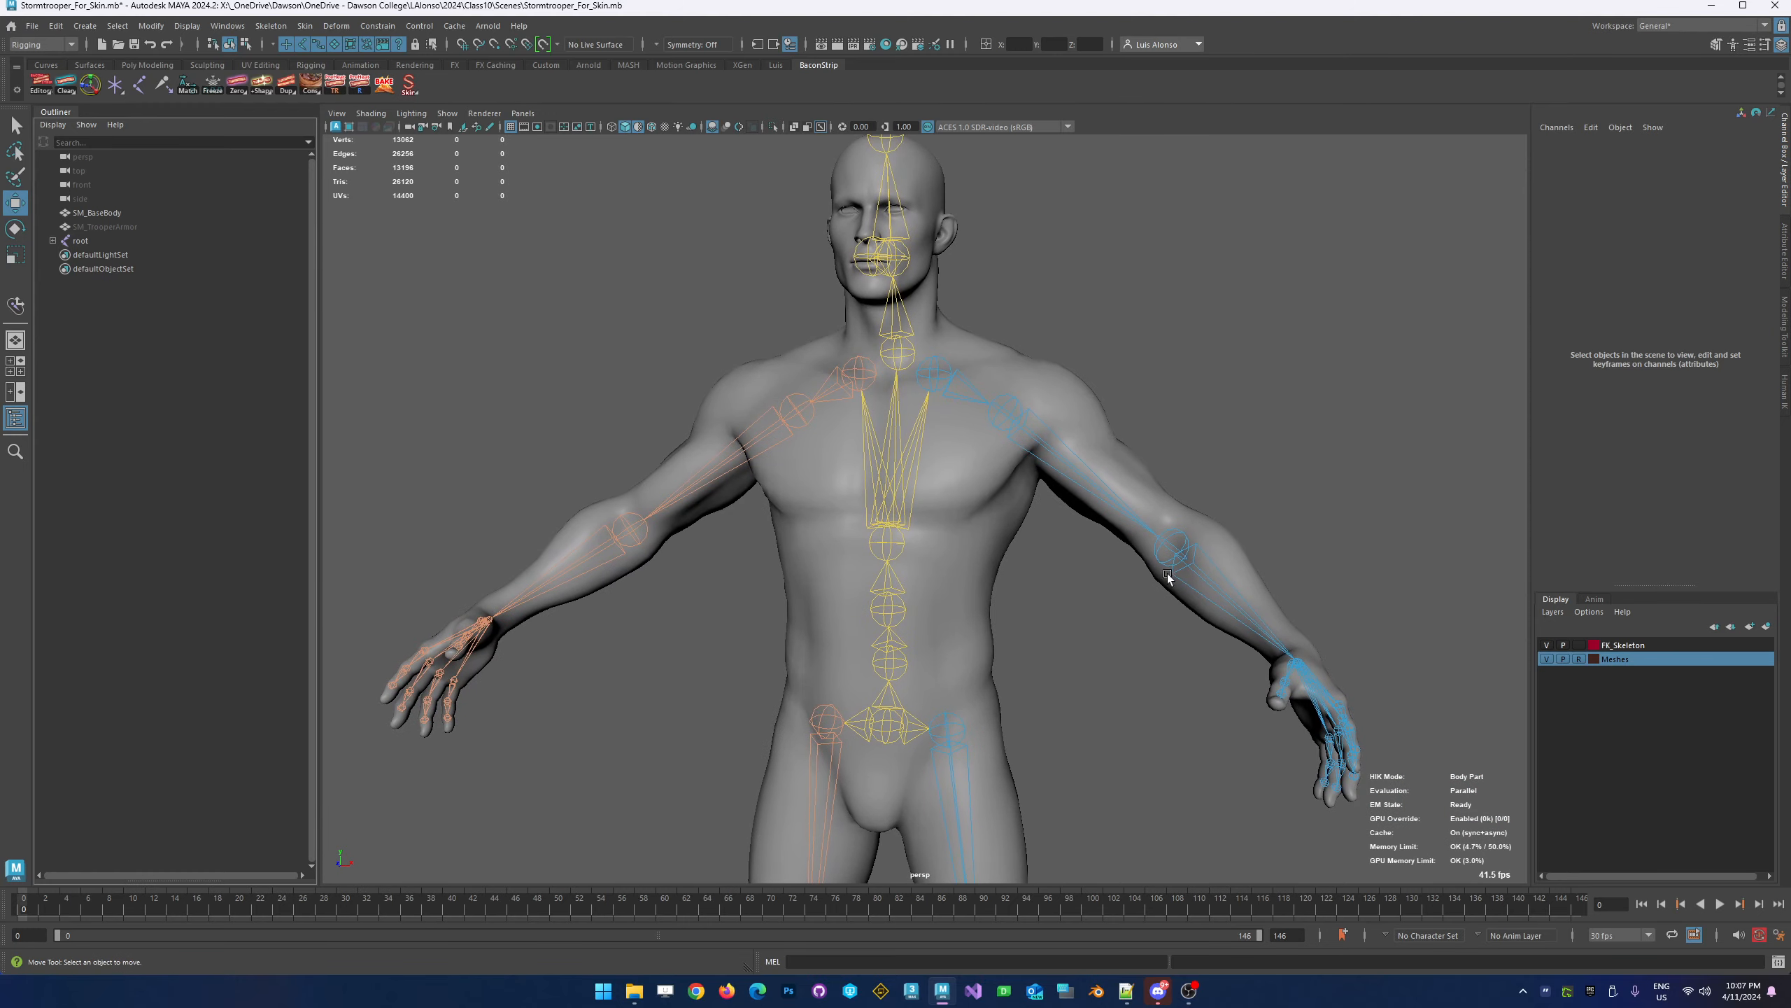
Delete the right arm joint chain starting at clavicle_r and the right leg joint chain starting at thigh_r
left_click(830, 390)
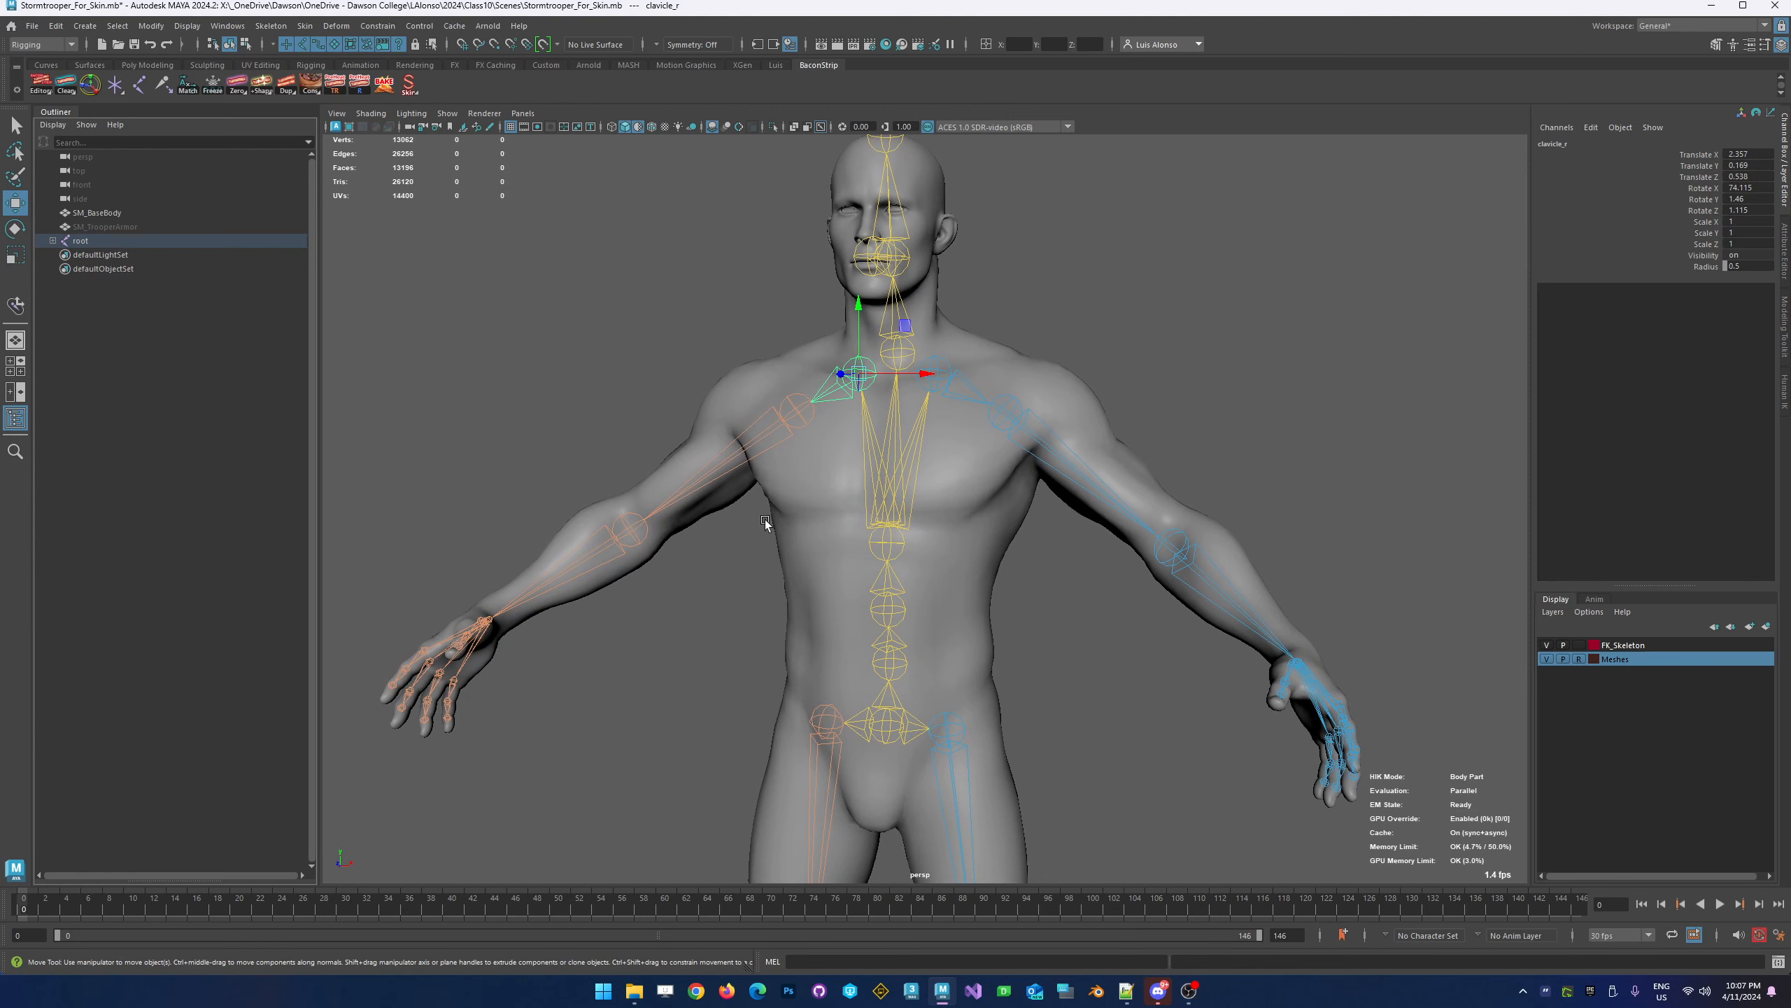
key("Delete")
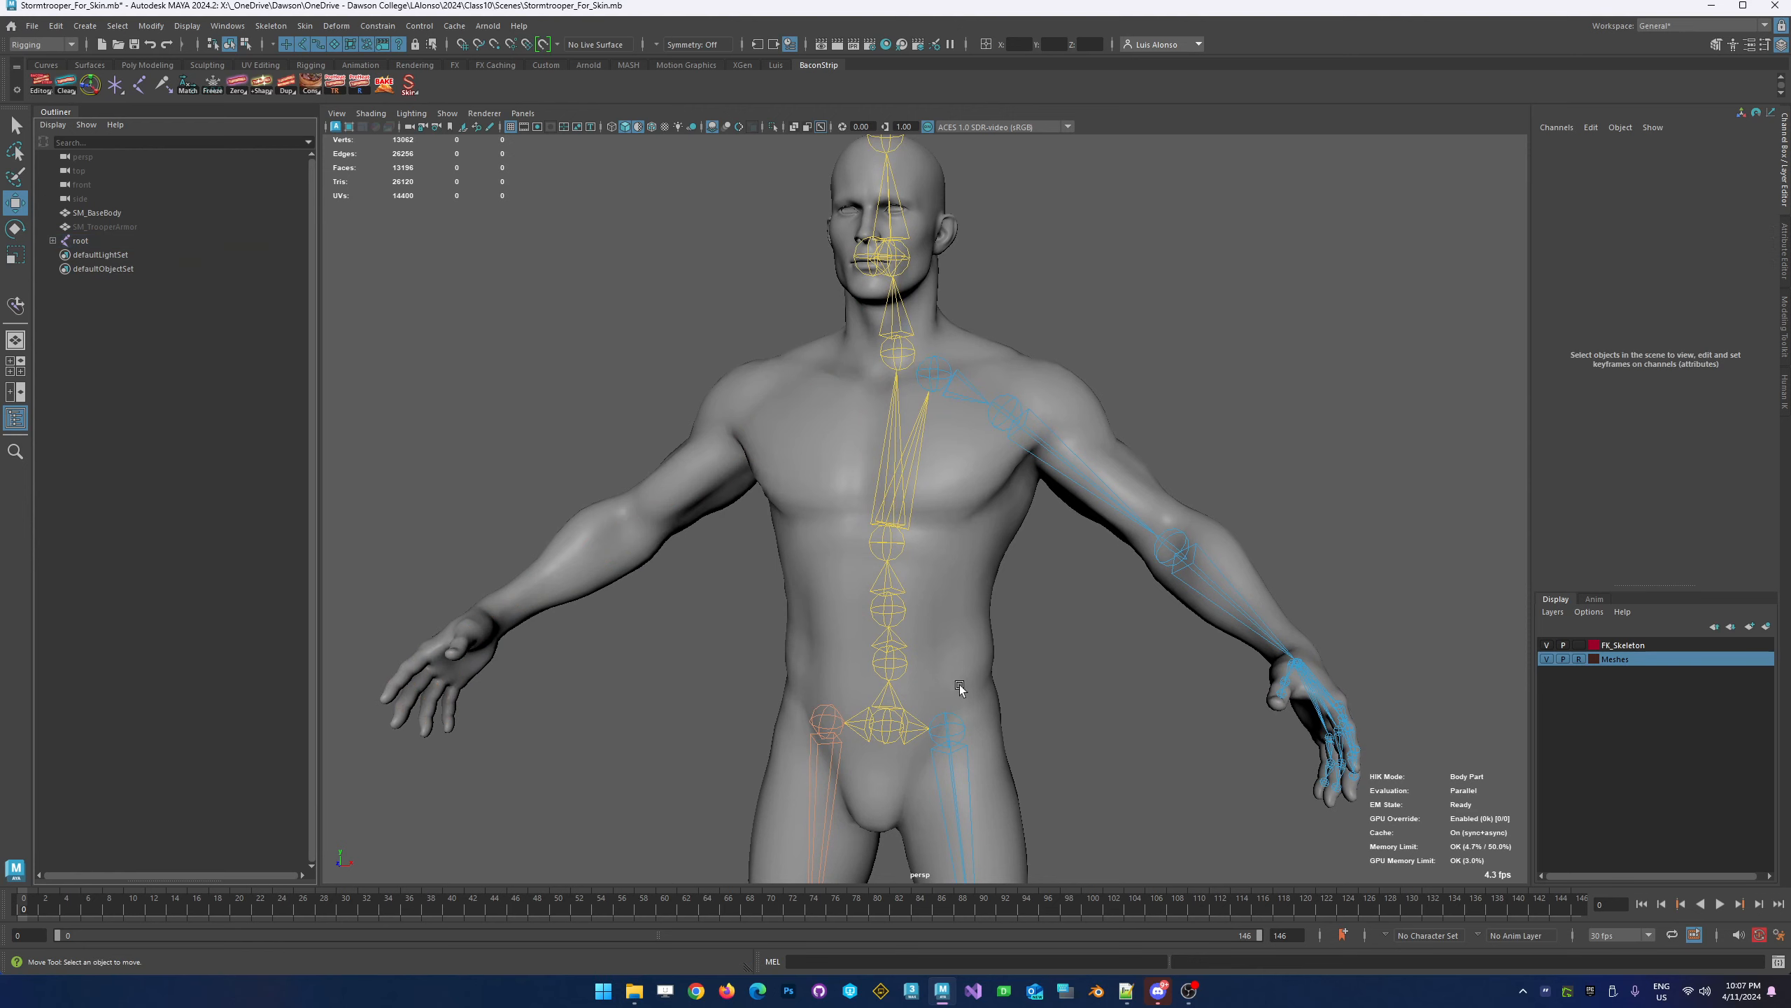
left_click(817, 718)
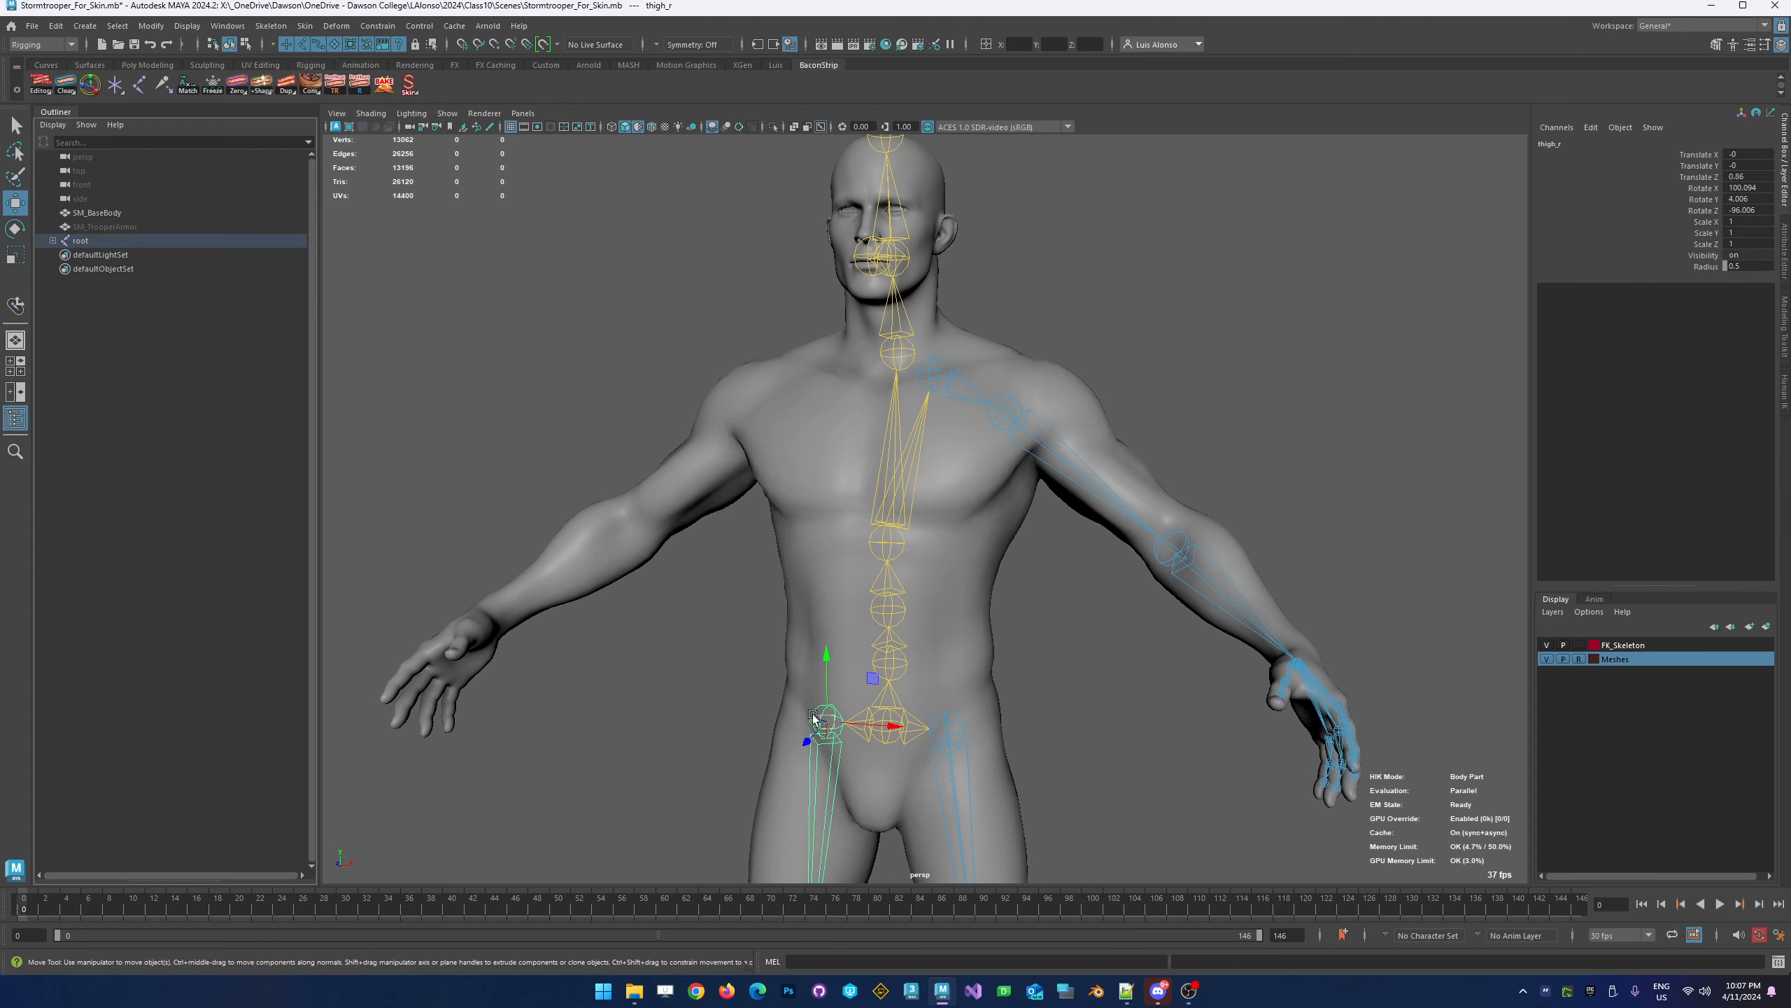
key("Delete")
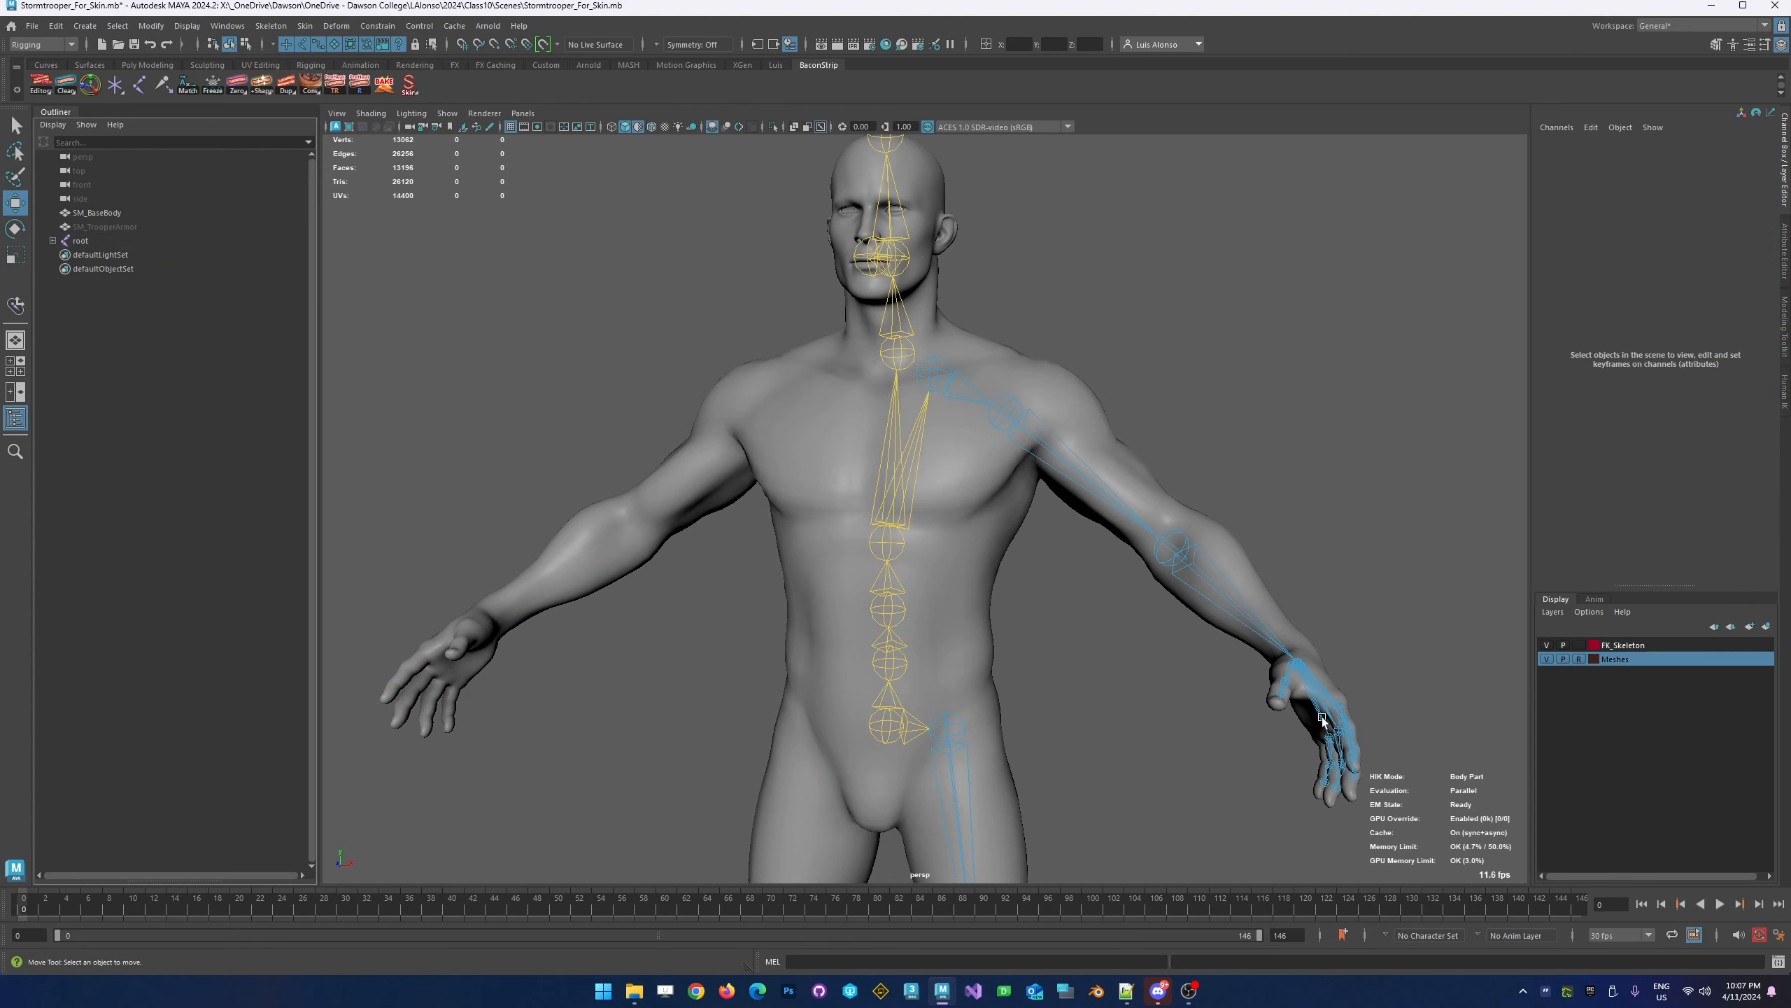
Select the lowerarm_l joint and examine its placement inside the left elbow from the side and above
right_click_drag(1322, 720, 781, 389, "alt")
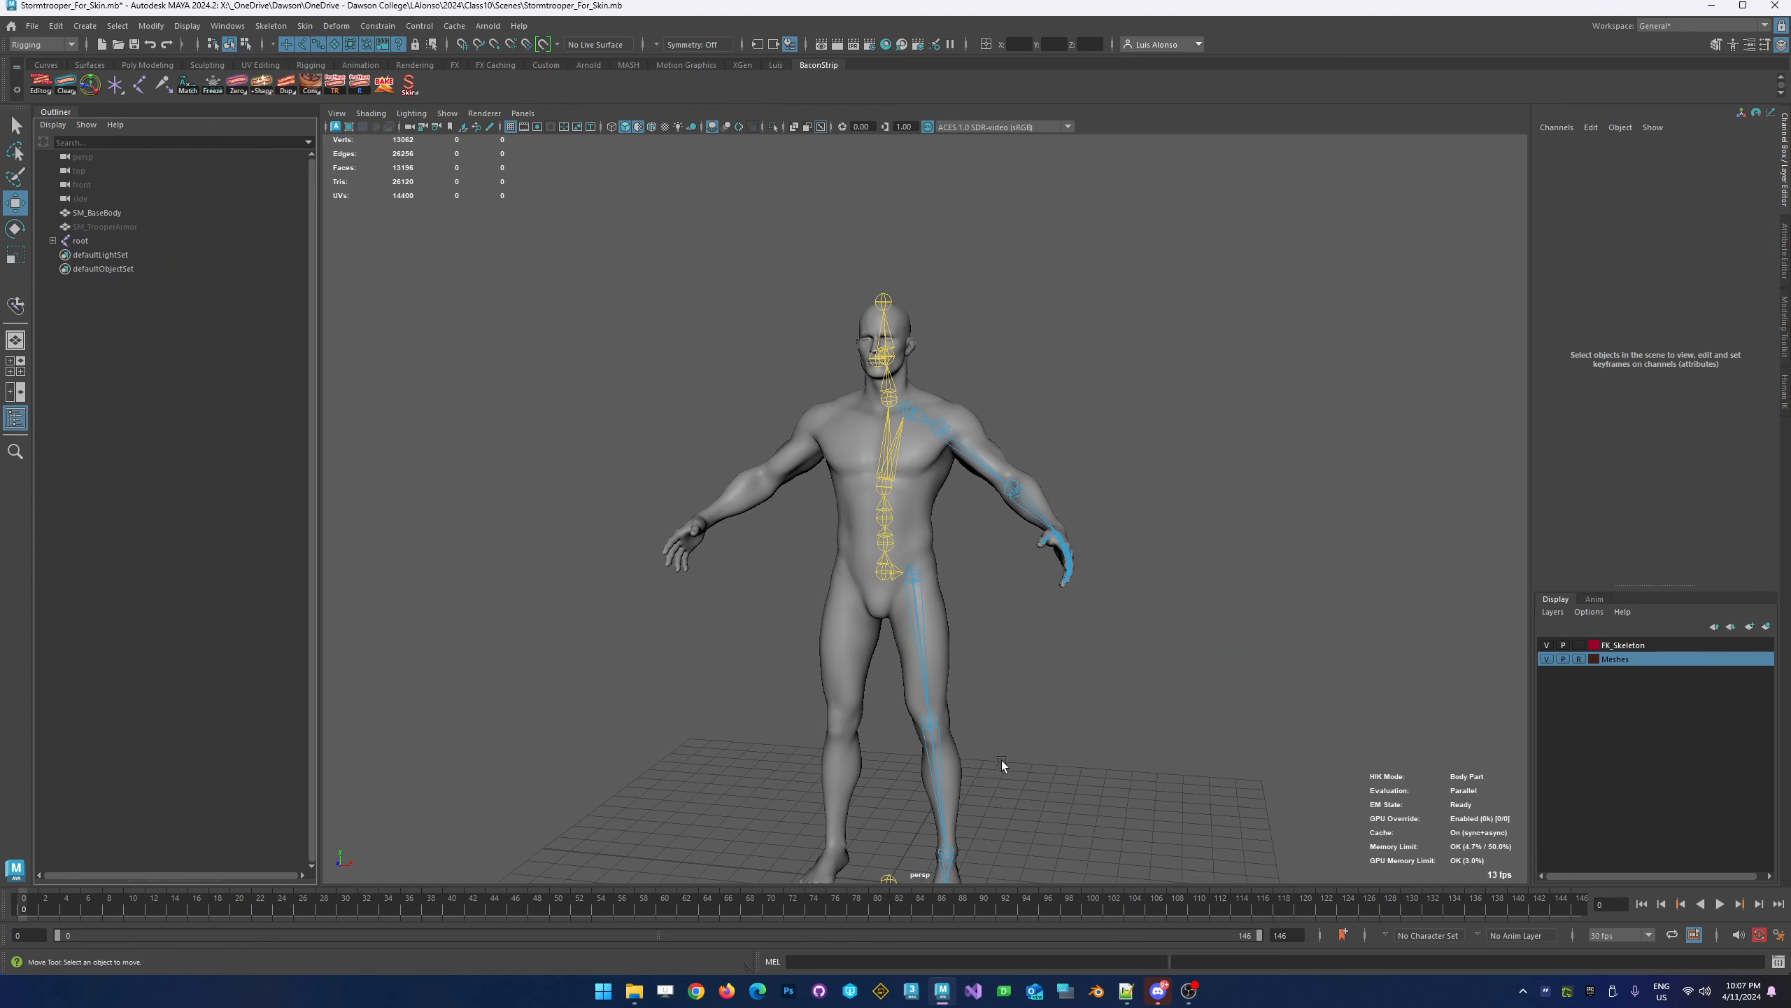
left_click_drag(1002, 761, 1072, 738, "alt")
right_click_drag(1072, 706, 1317, 414, "alt")
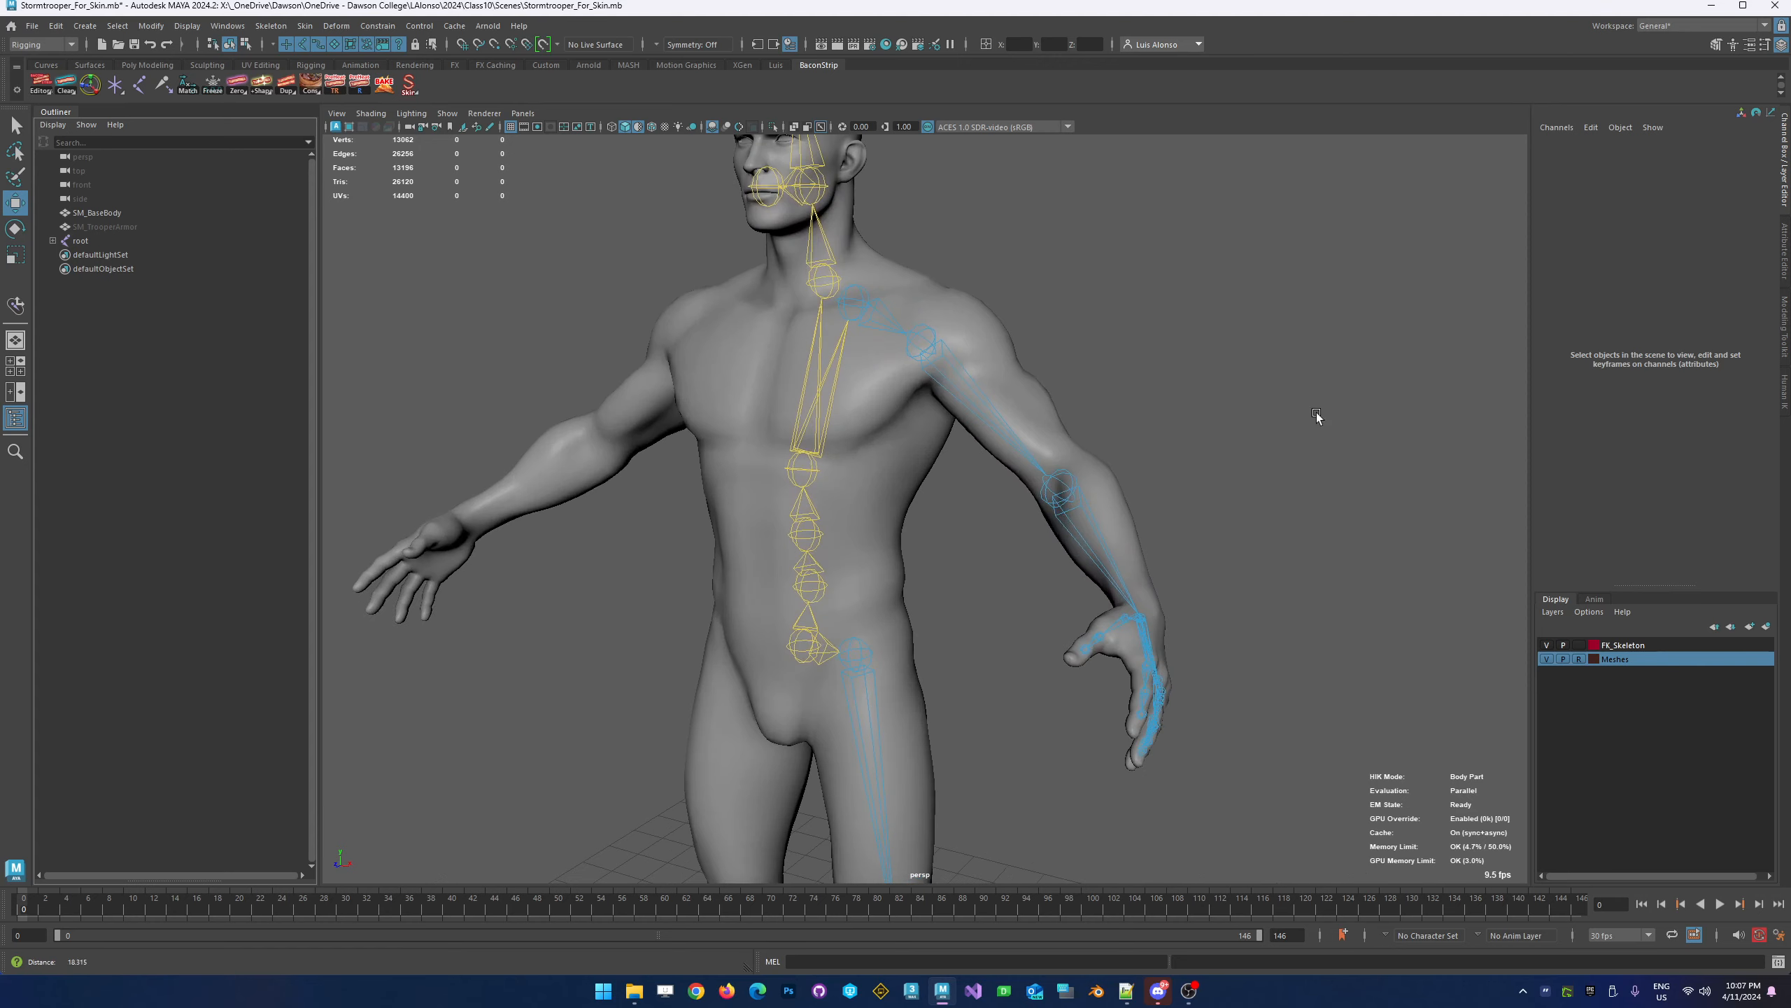
left_click_drag(1317, 417, 803, 609, "alt")
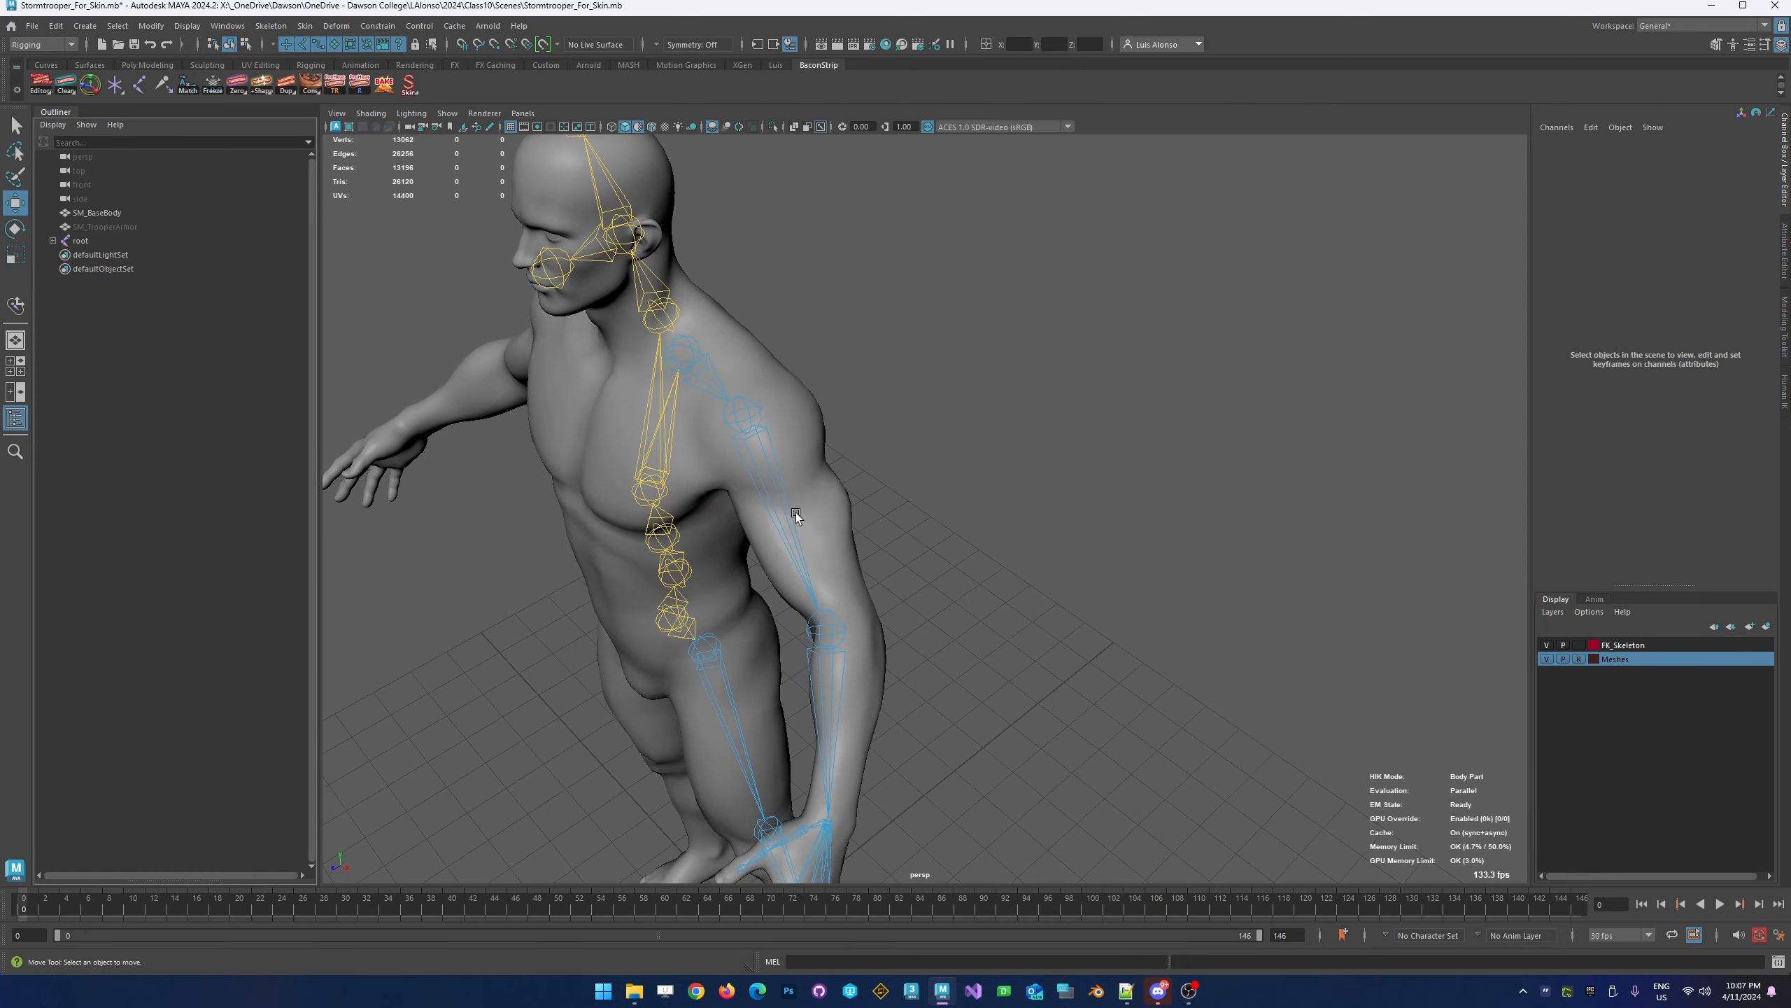
left_click(836, 642)
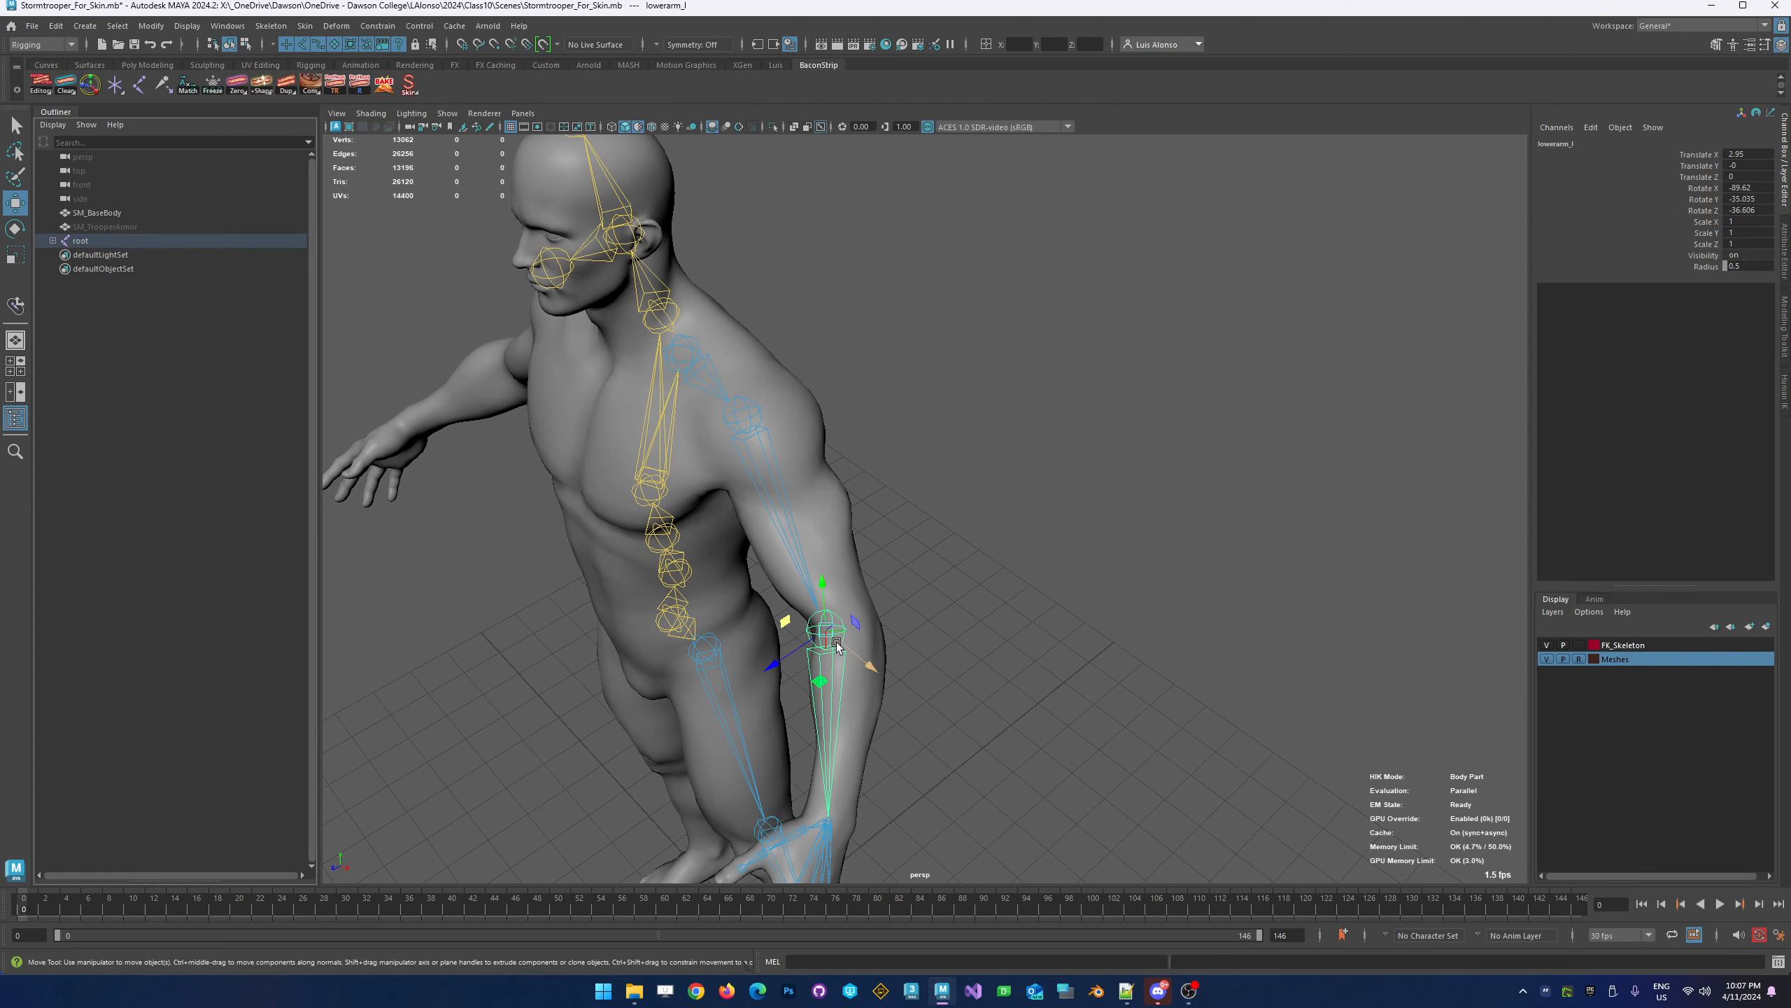
left_click_drag(977, 632, 750, 609, "alt")
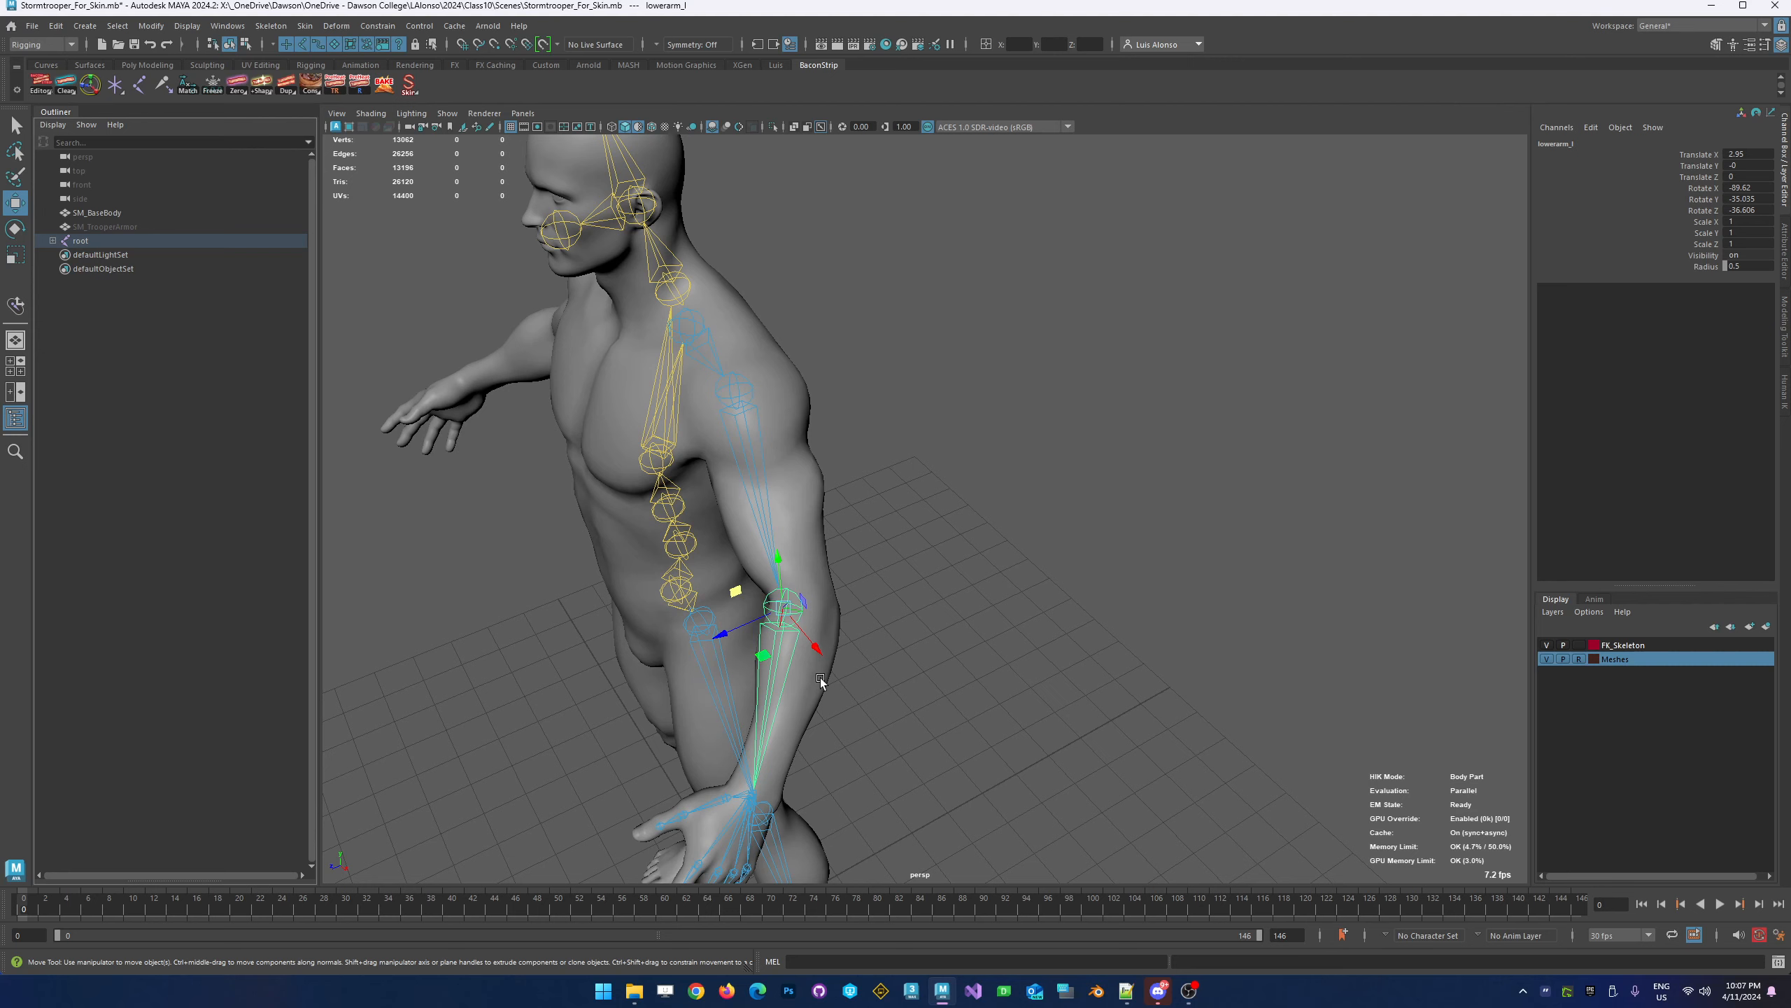
left_click_drag(730, 597, 681, 464, "alt")
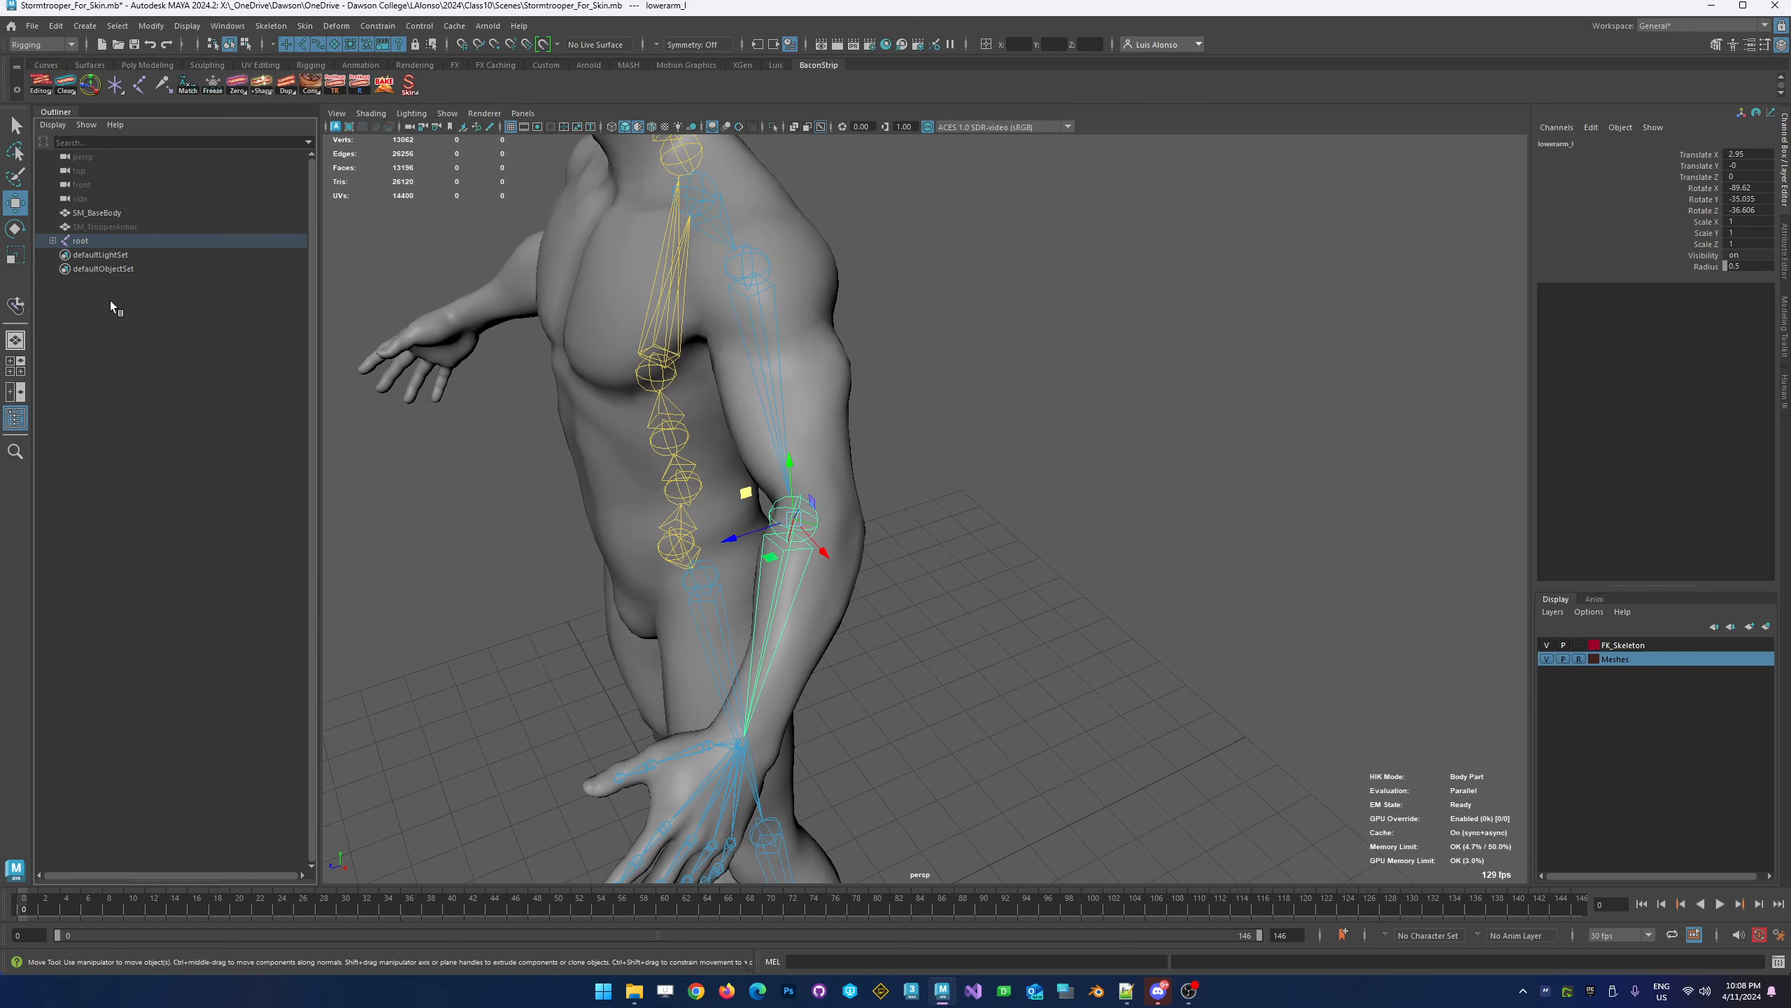
Open the Move tool's settings and set its axis orientation to Object for the left elbow joint
double_click(14, 203)
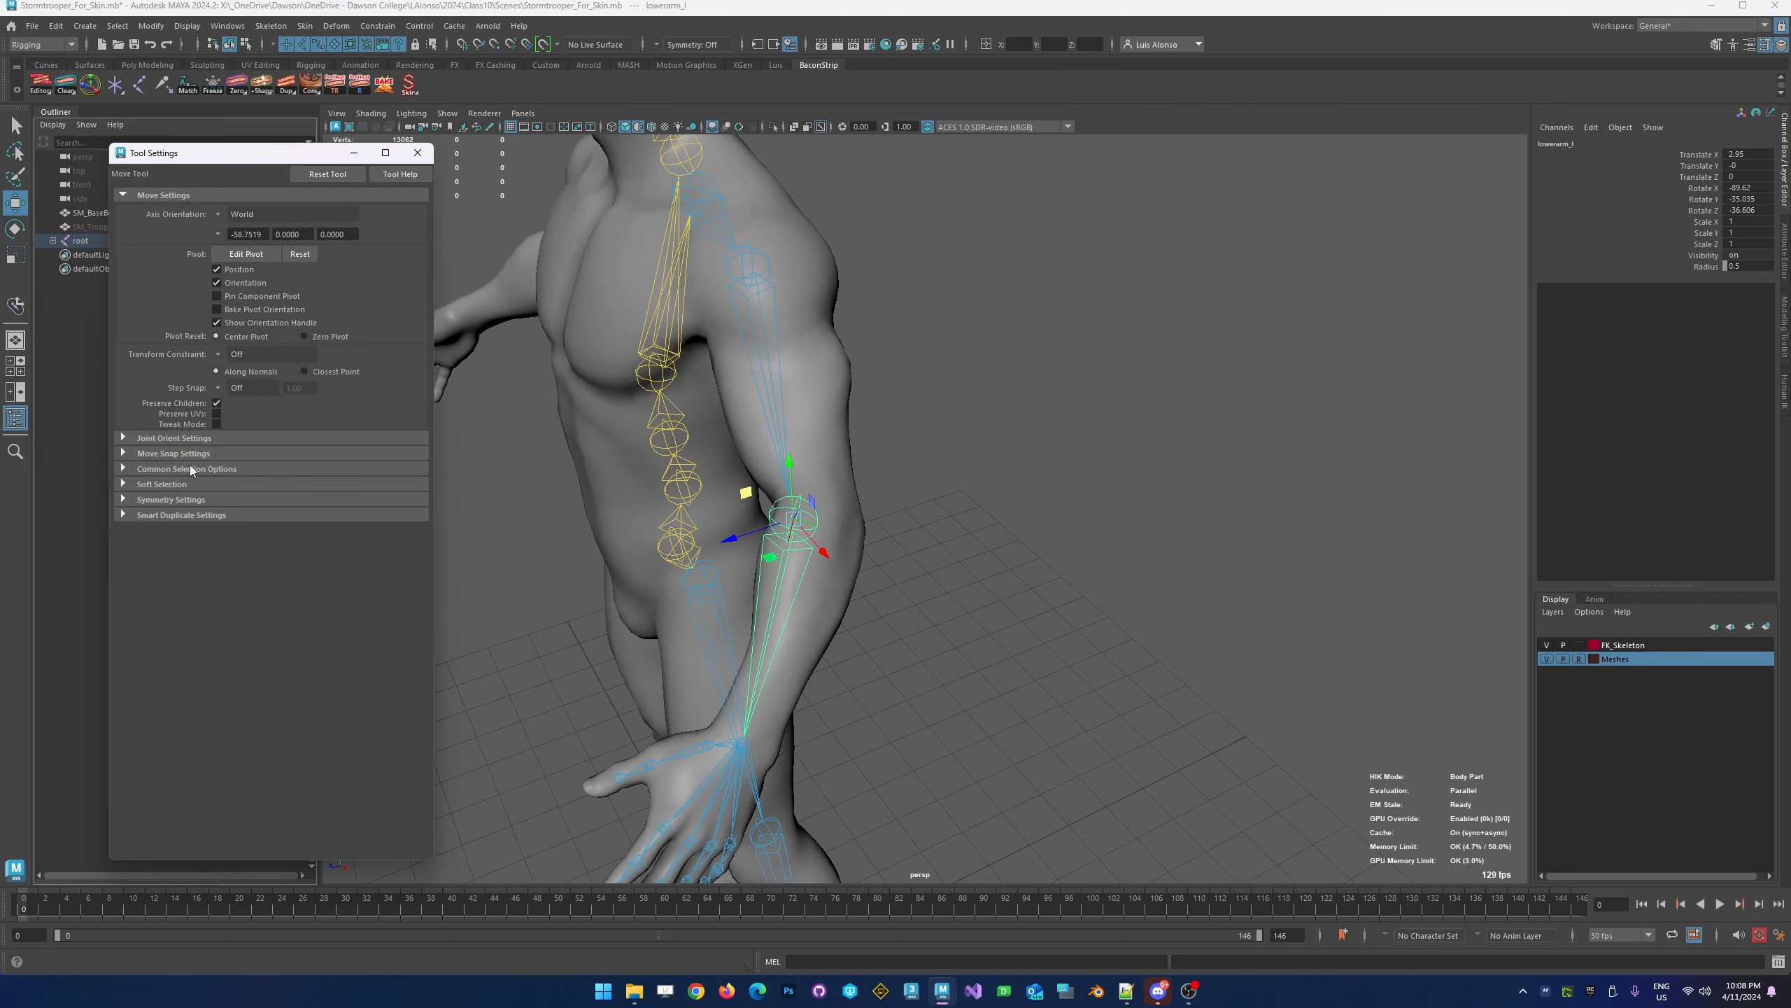
left_click_drag(907, 584, 896, 579, "alt")
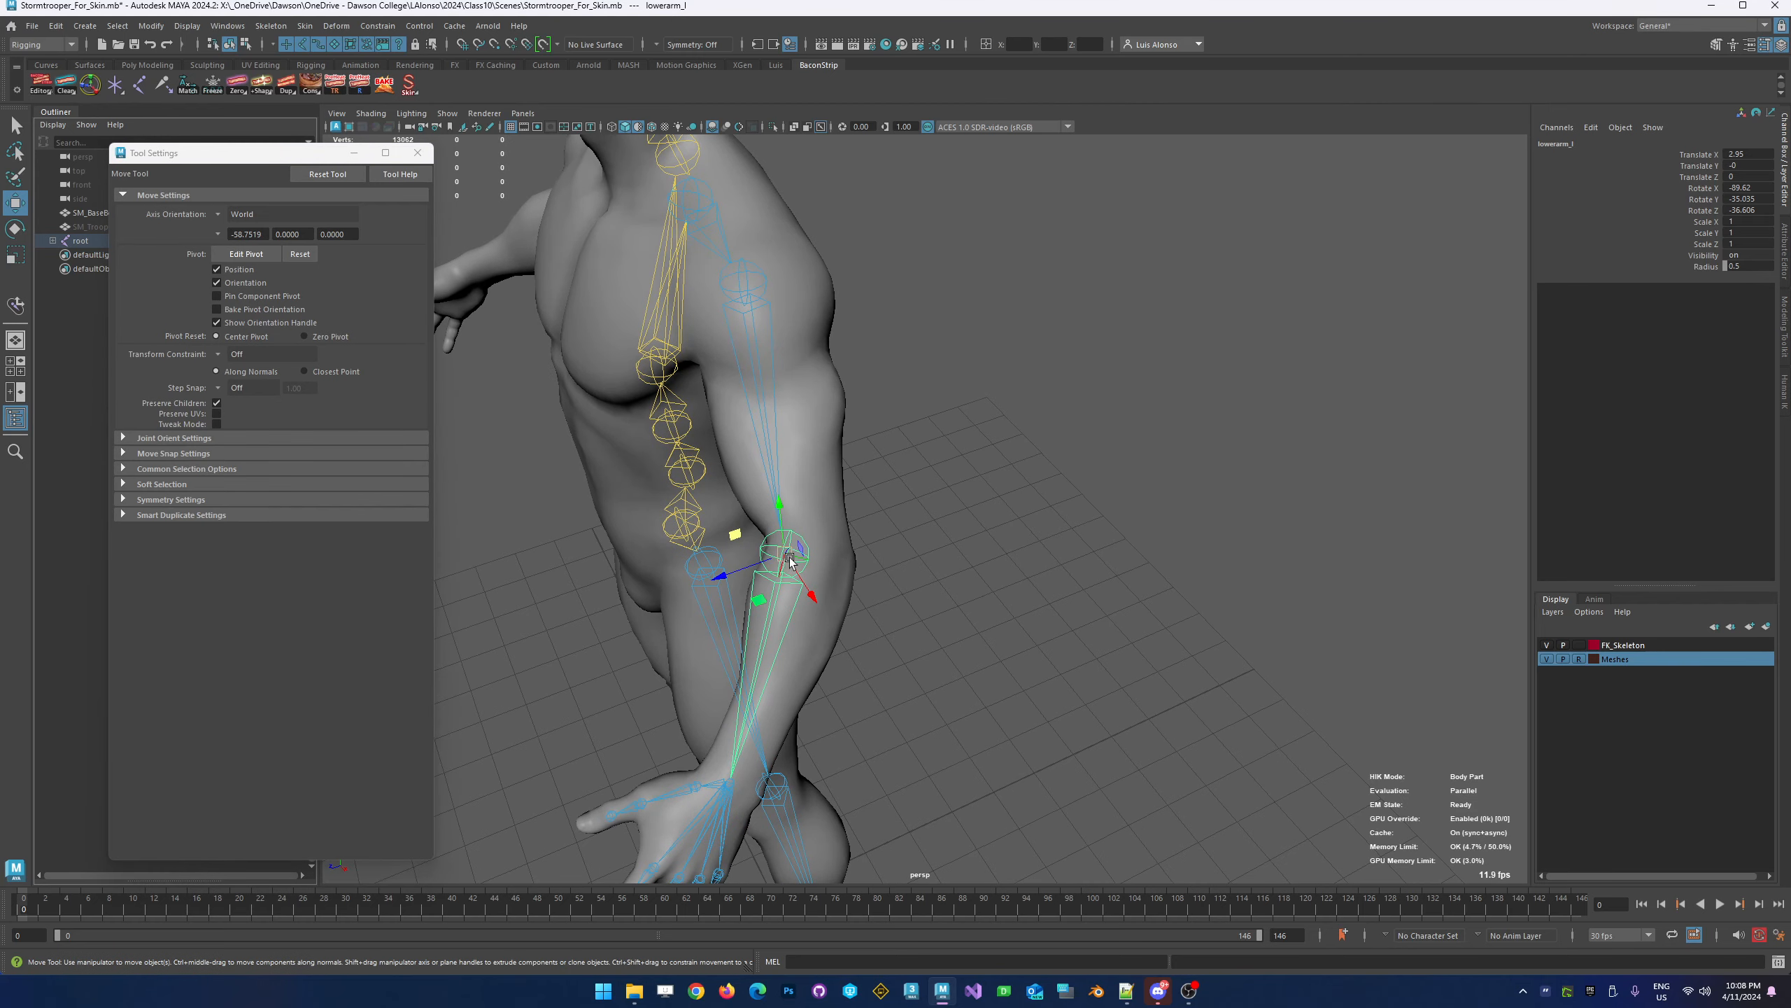
left_click_drag(789, 559, 736, 543)
left_click_drag(846, 575, 804, 621)
left_click_drag(830, 693, 793, 656, "alt")
Move the left upper arm joint outward in the shoulder and enlarge its radius to about 1.3
left_click(853, 457)
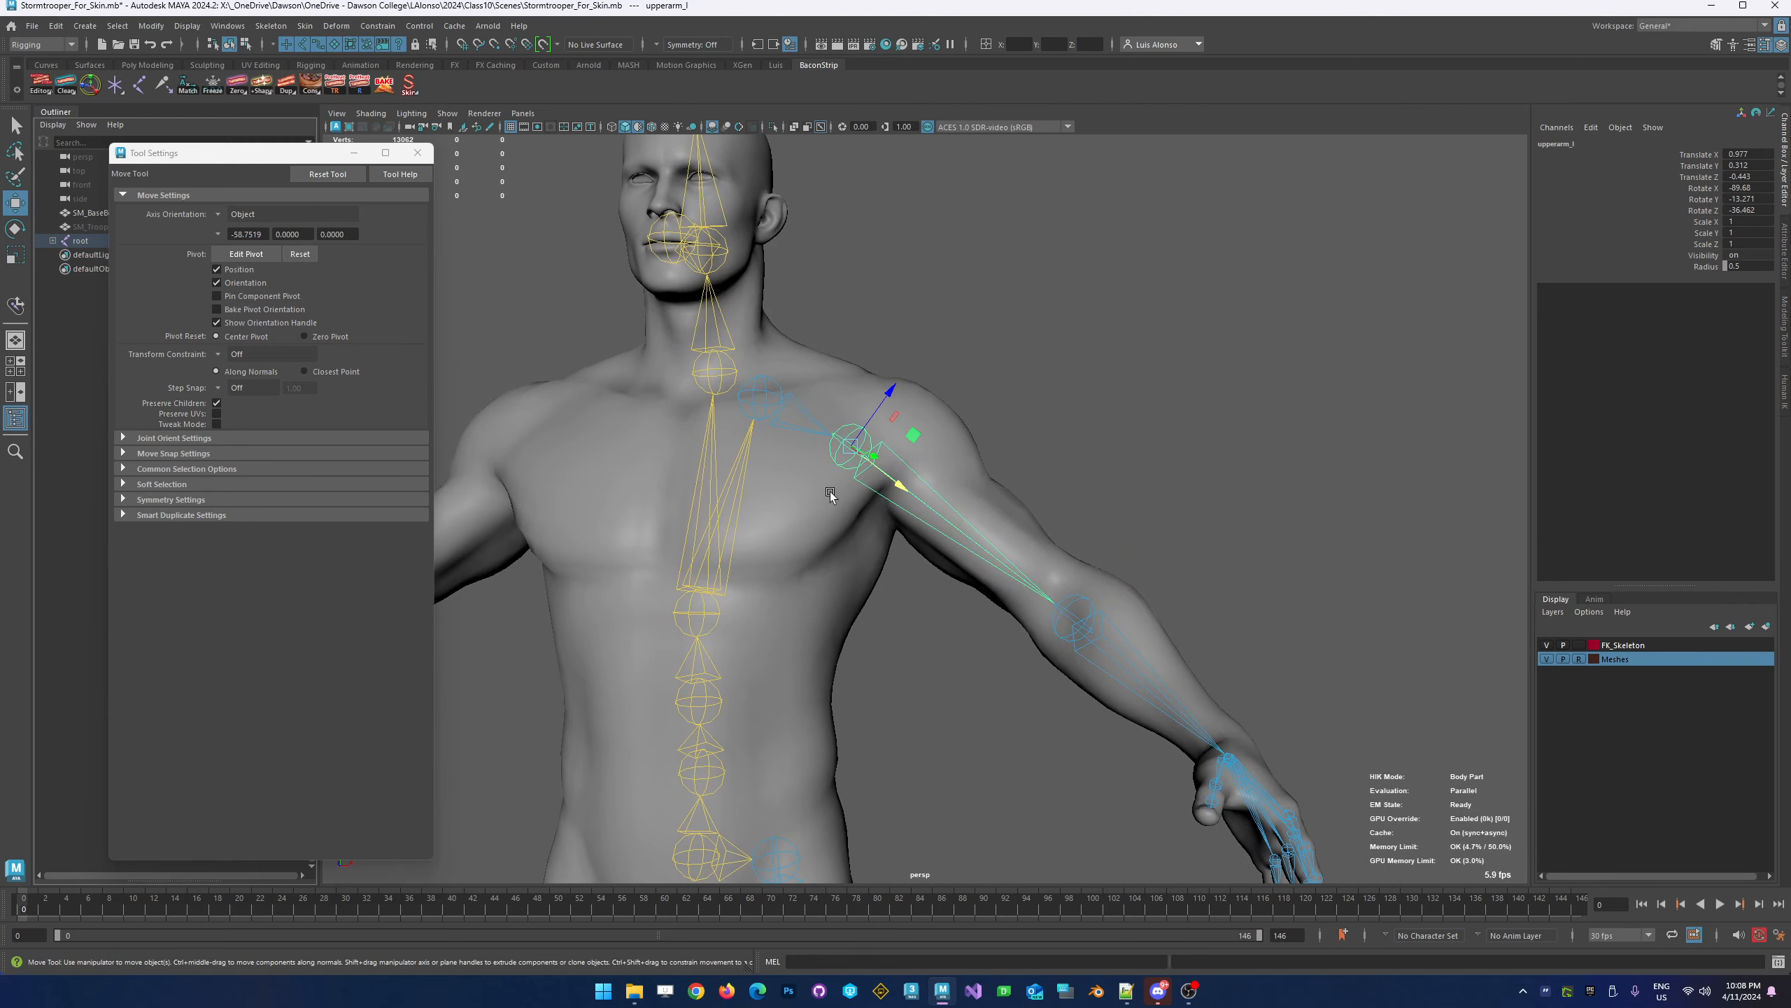
left_click_drag(853, 457, 924, 444, "alt")
middle_click_drag(947, 440, 1122, 434)
left_click(1705, 266)
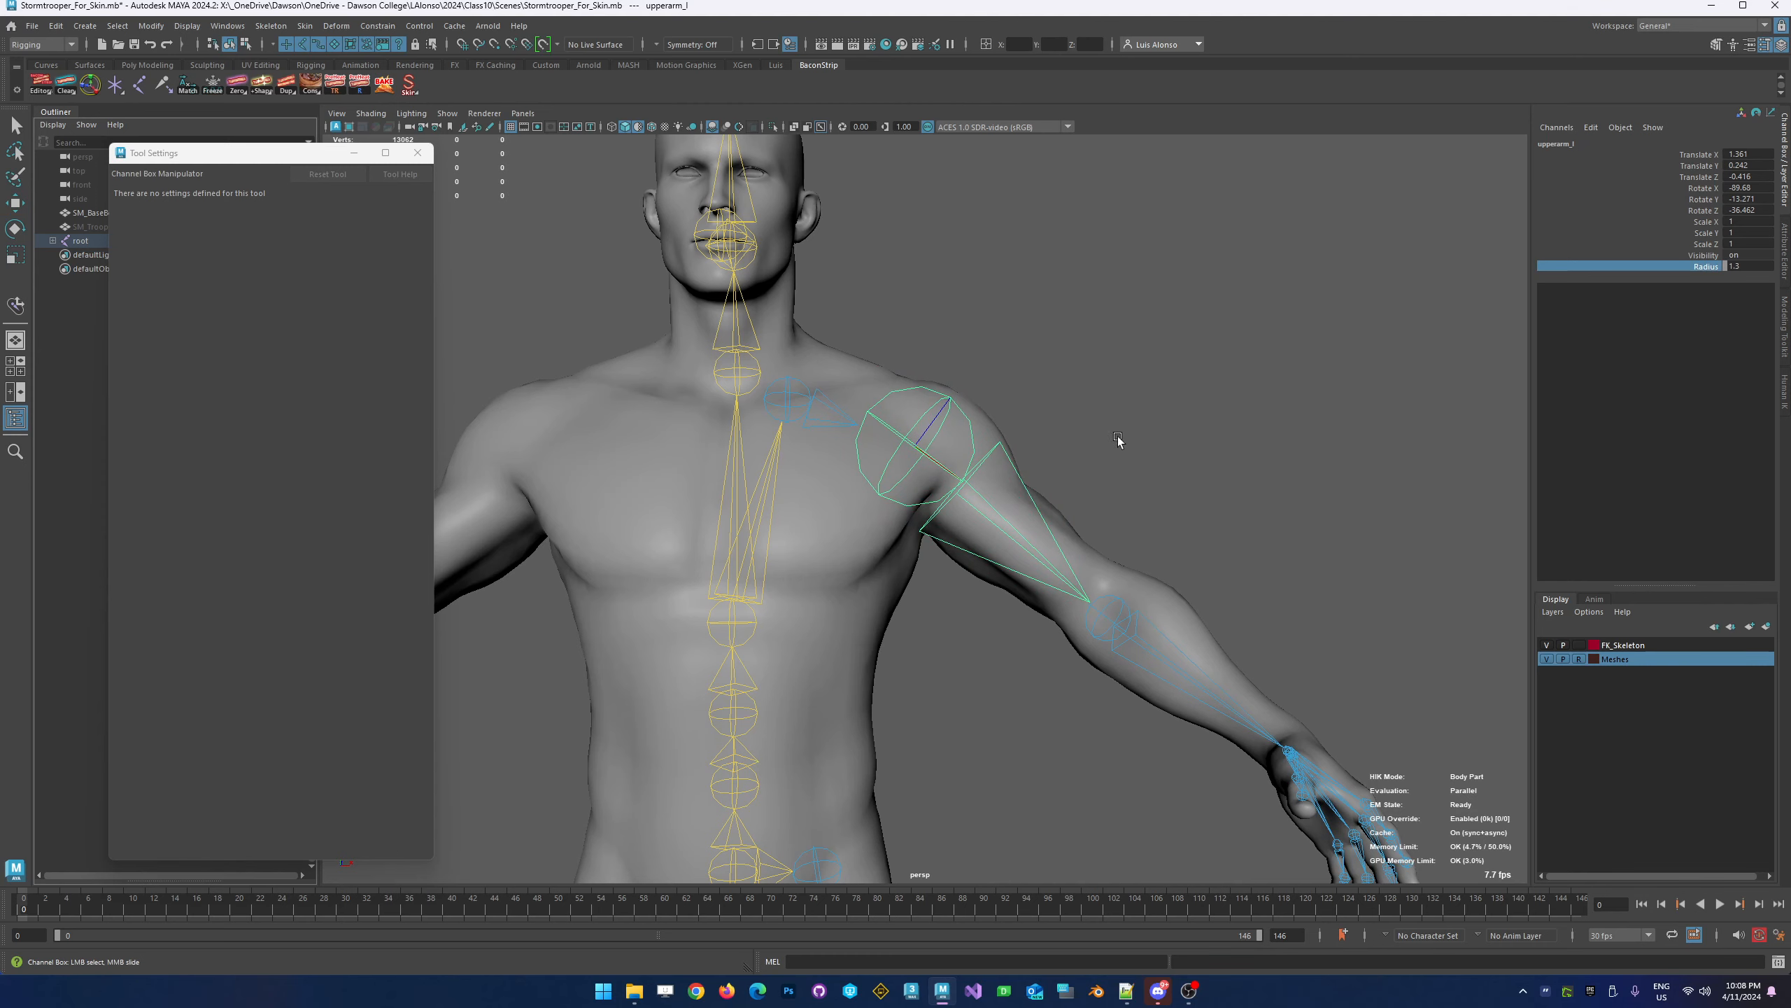
key("w")
left_click(1037, 437)
left_click(989, 454)
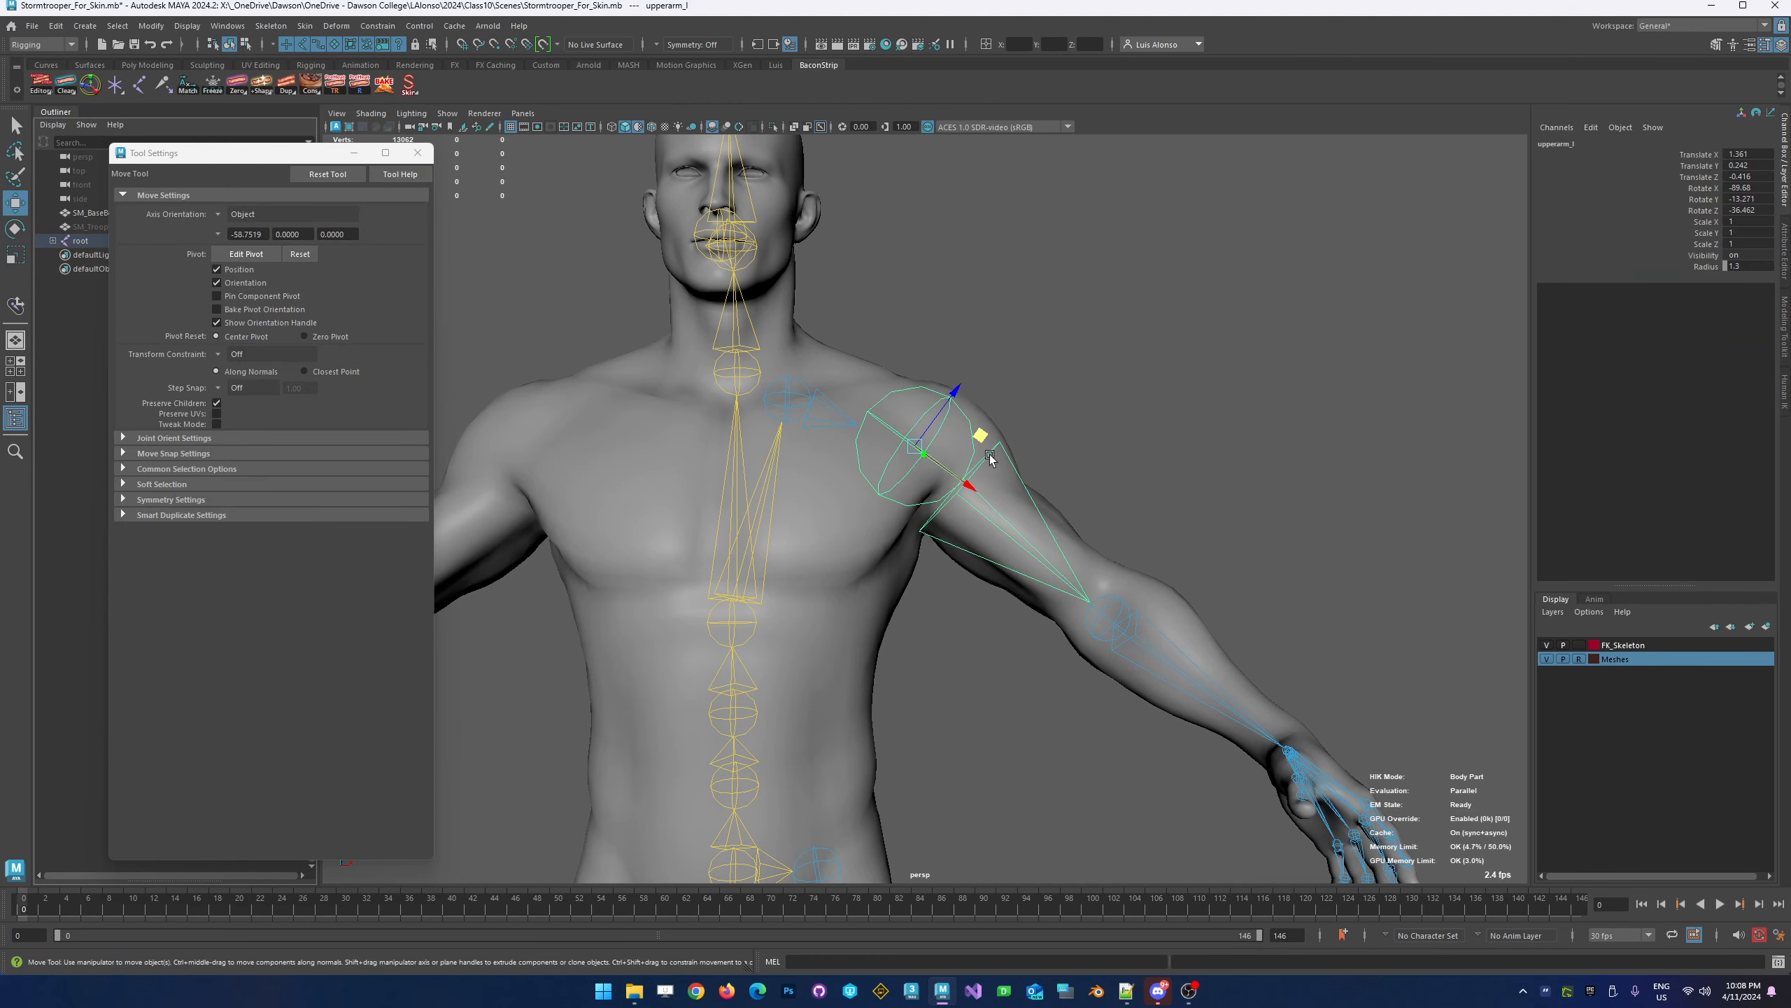
Fine-tune the left upper arm joint inside the shoulder, at about X 1.465, Y 0.236, Z -0.492
left_click_drag(974, 432, 830, 434)
left_click_drag(742, 504, 848, 528, "alt")
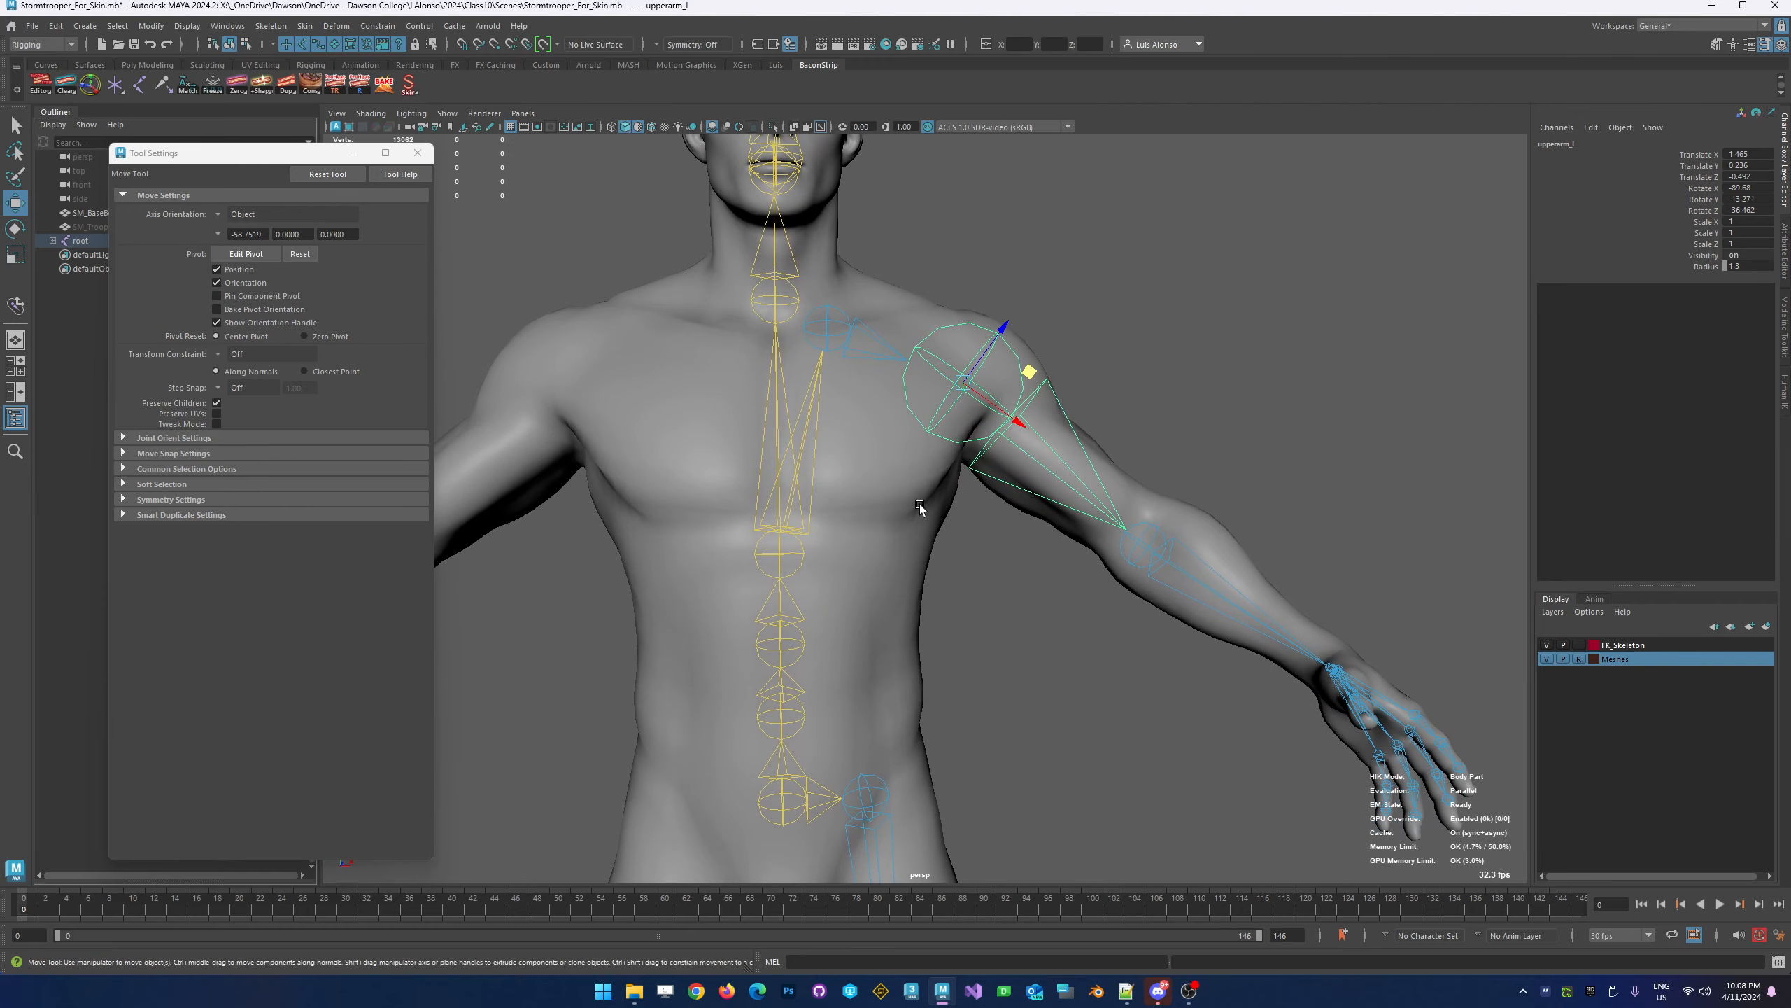
right_click_drag(1031, 480, 938, 536, "alt")
middle_click_drag(917, 560, 837, 404, "alt")
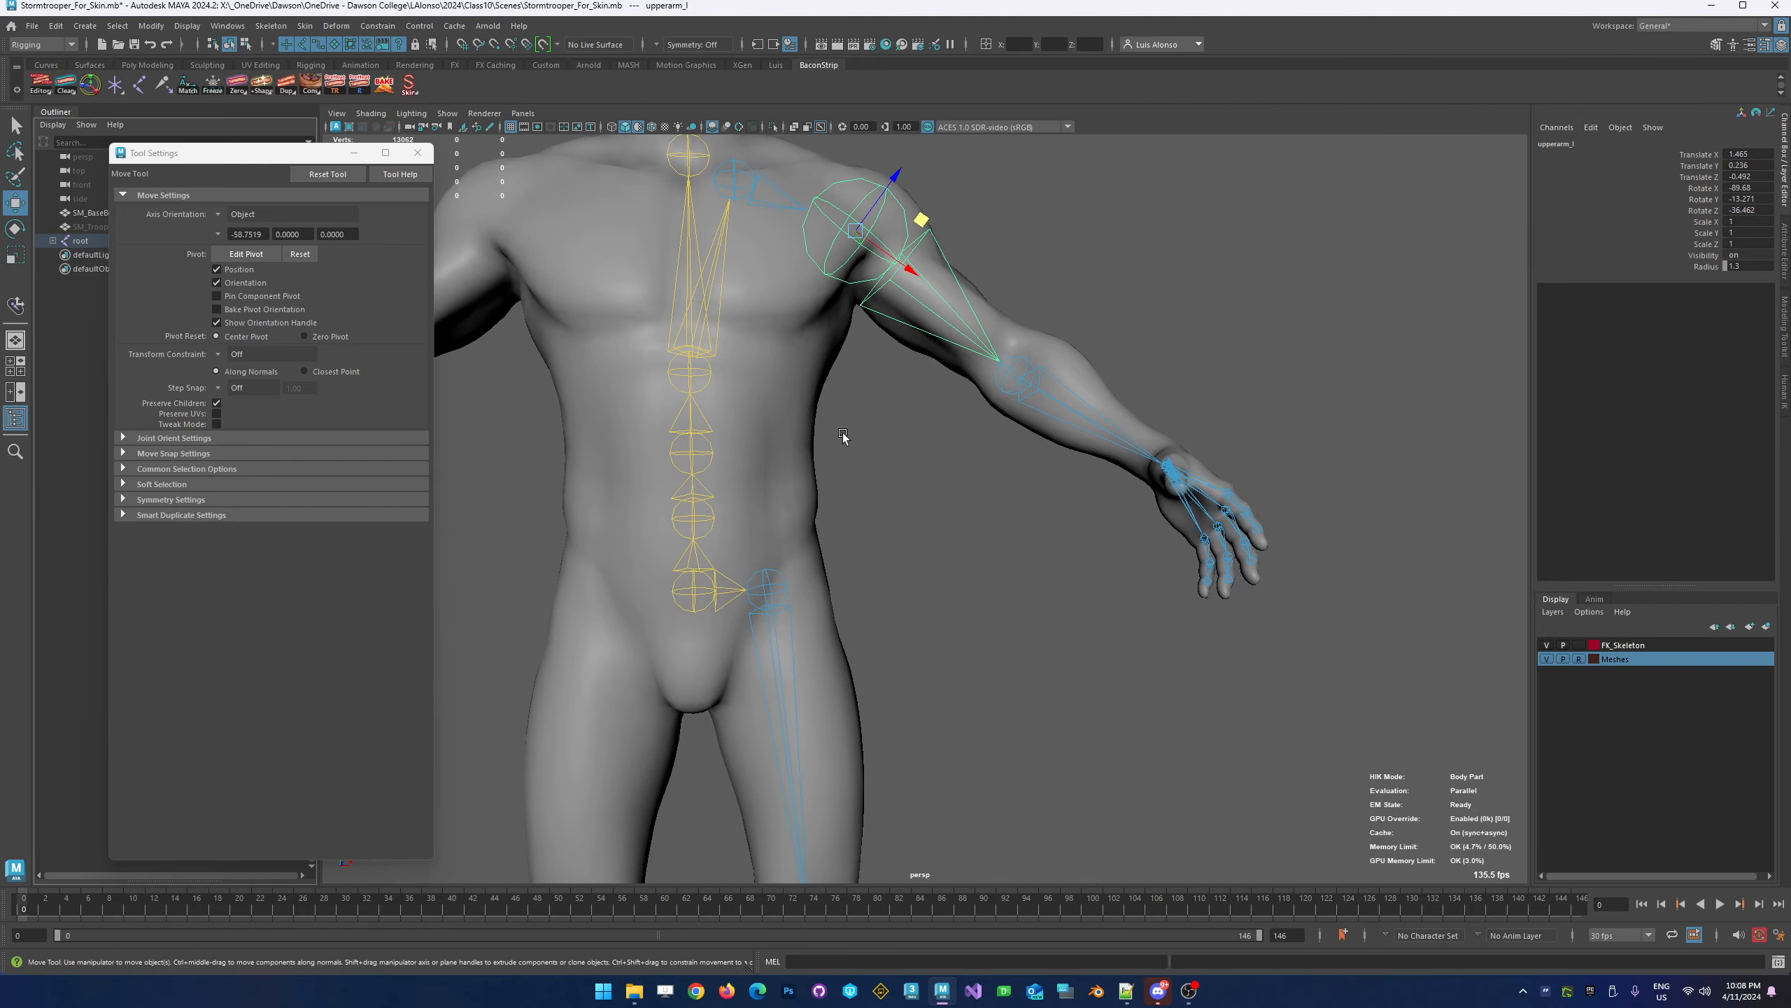
left_click_drag(843, 432, 917, 572, "alt")
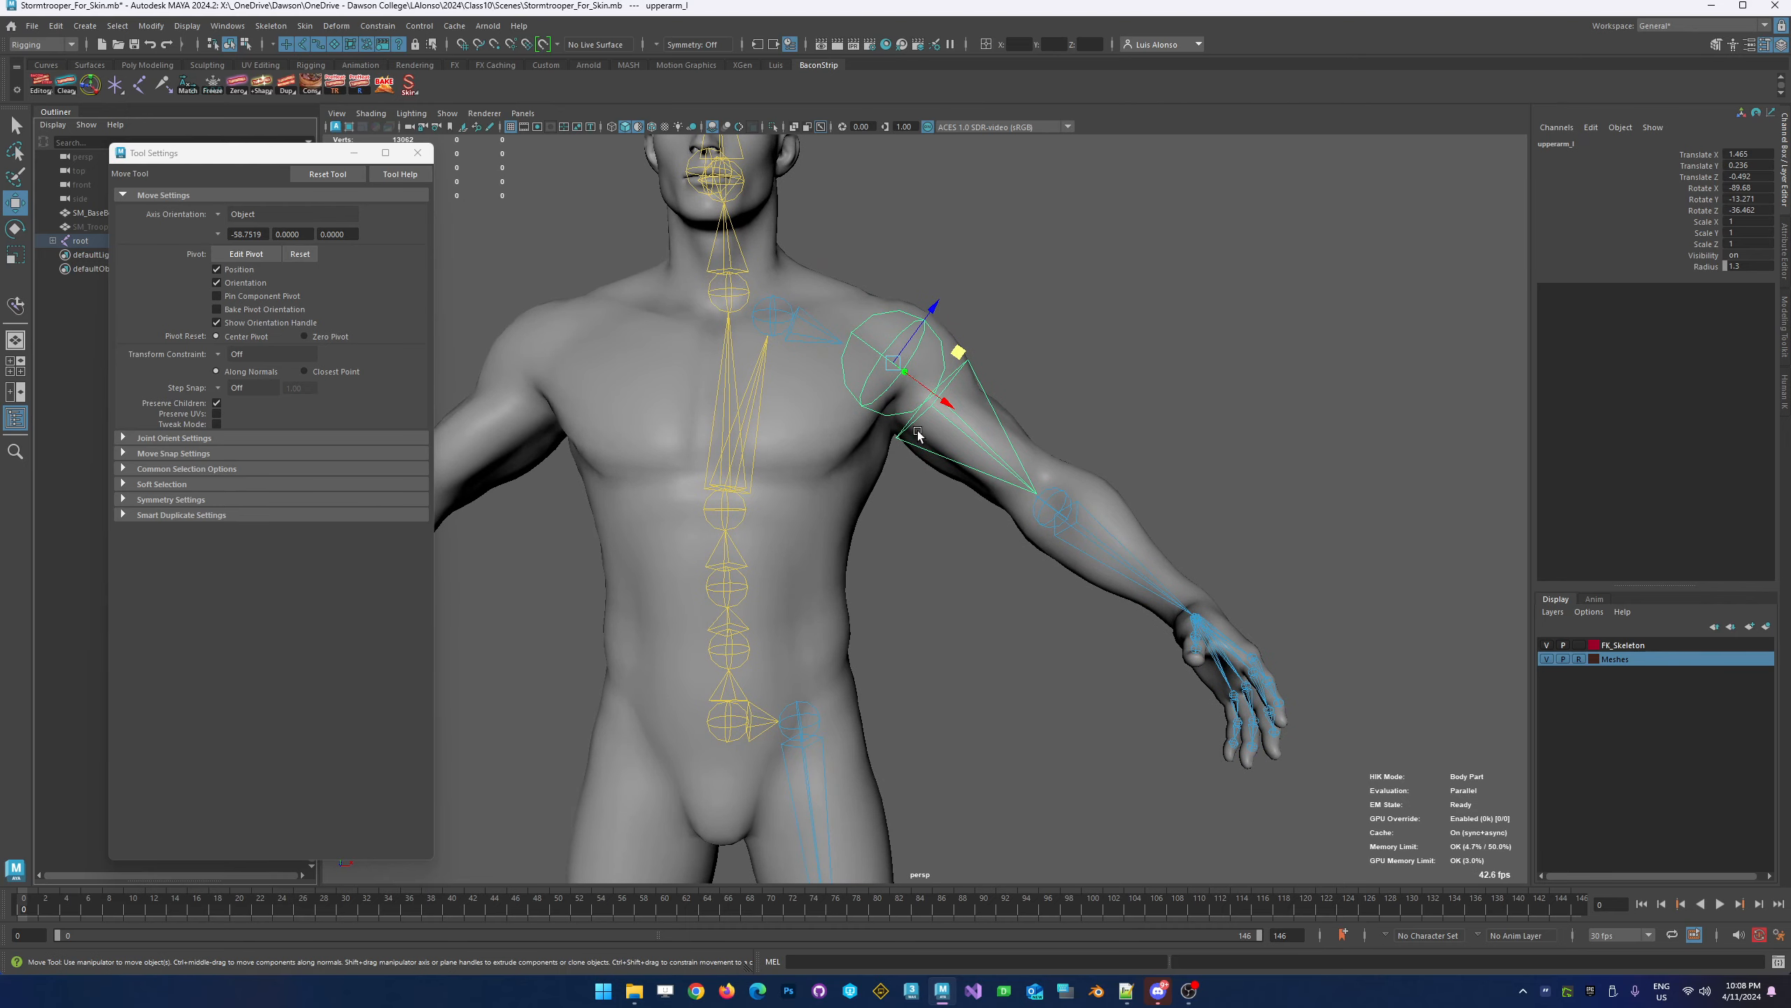
Set the left upper arm joint's radius to 0.5
double_click(1752, 268)
type("1")
key("Return")
key("Return")
Examine how the upper spine, left clavicle and left upper arm joints connect by selecting each in turn
left_click(741, 412)
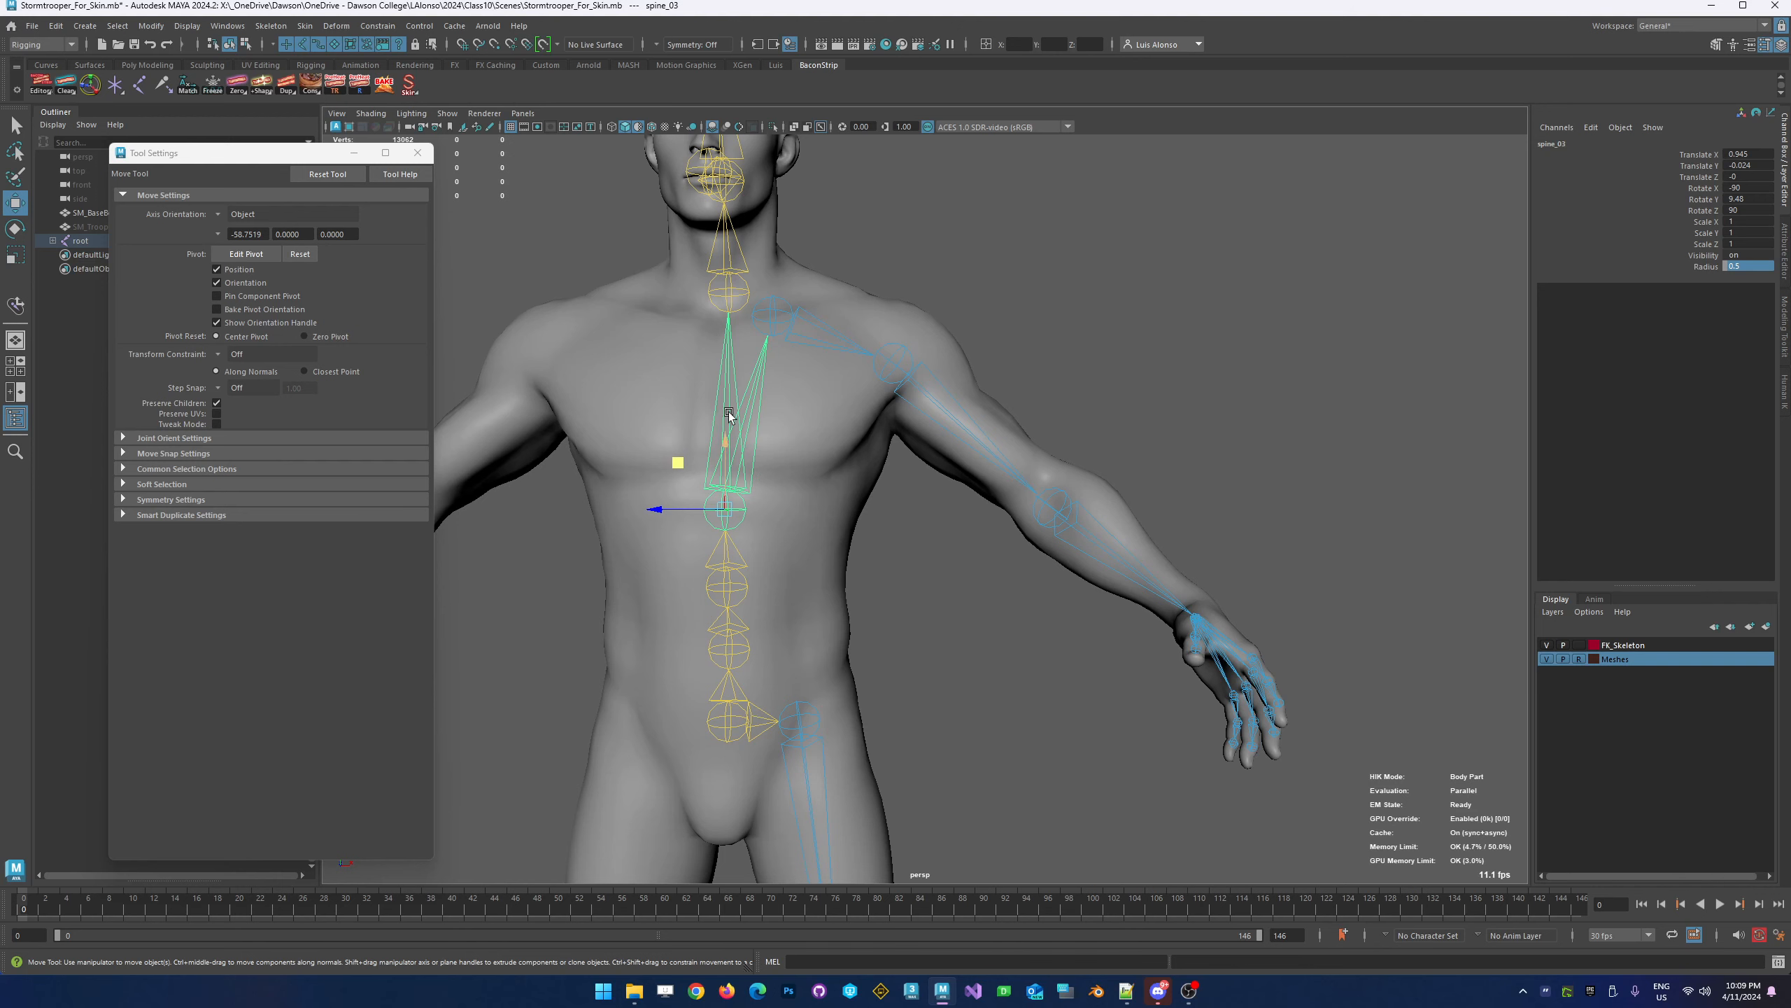
left_click(853, 348)
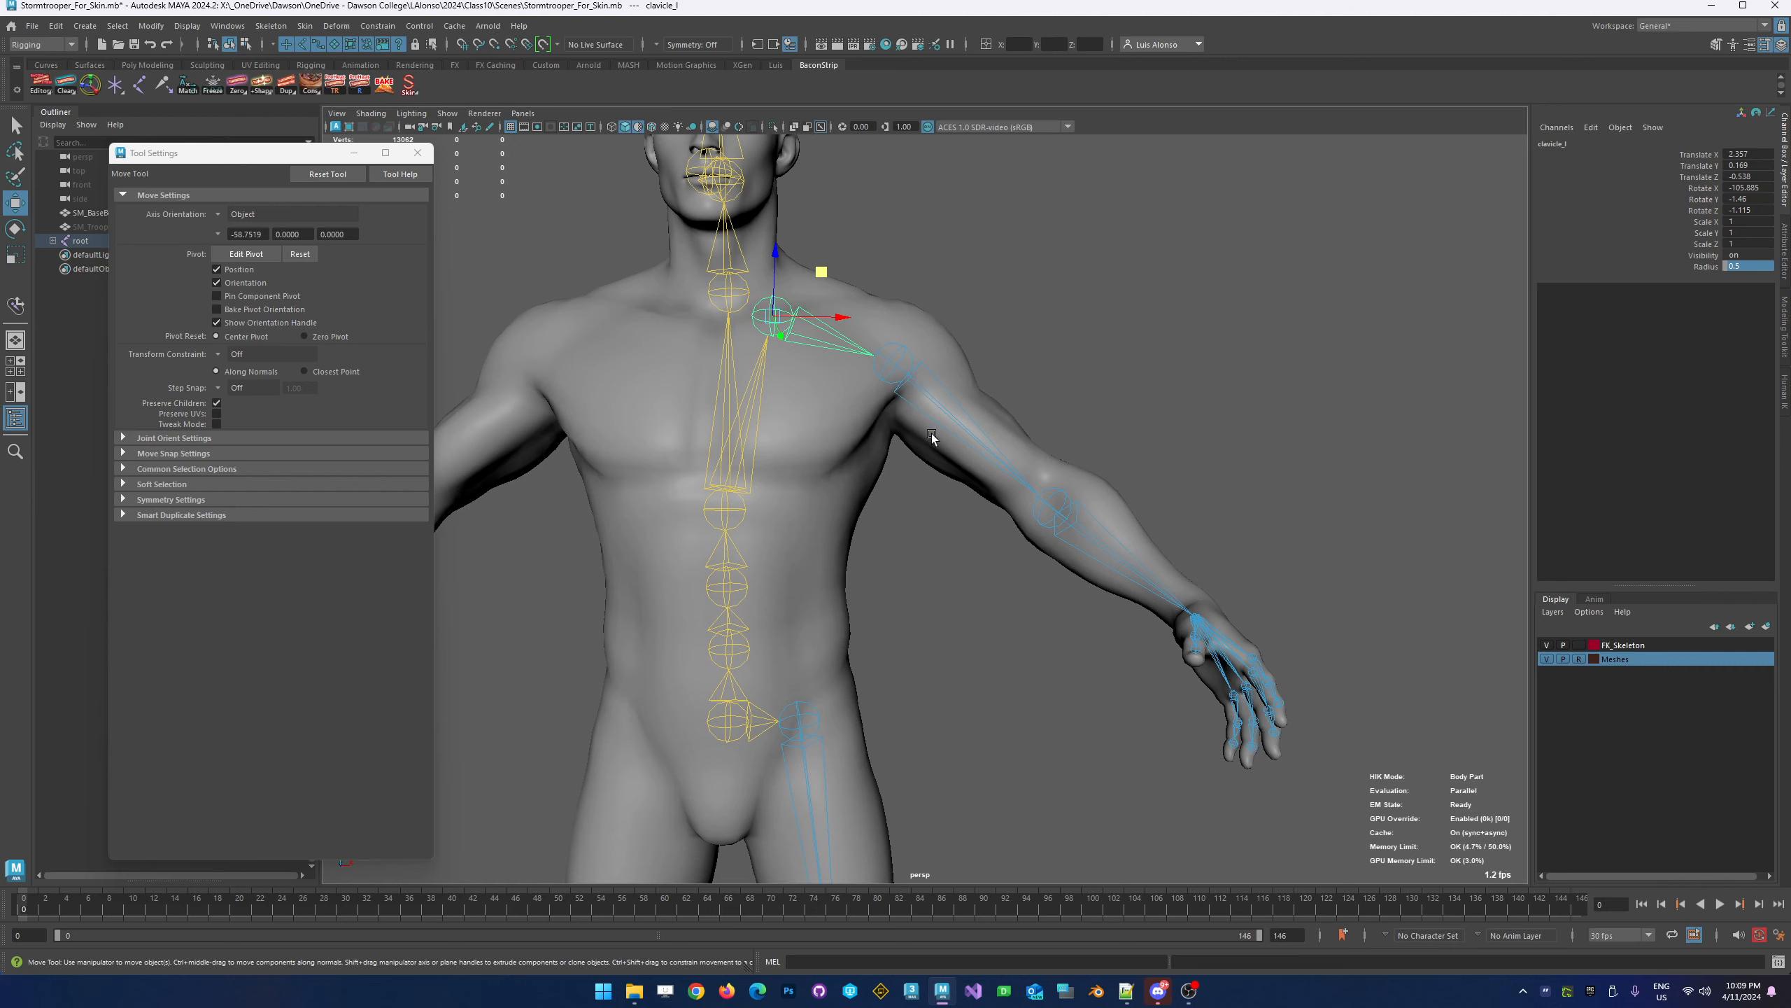
left_click(948, 404)
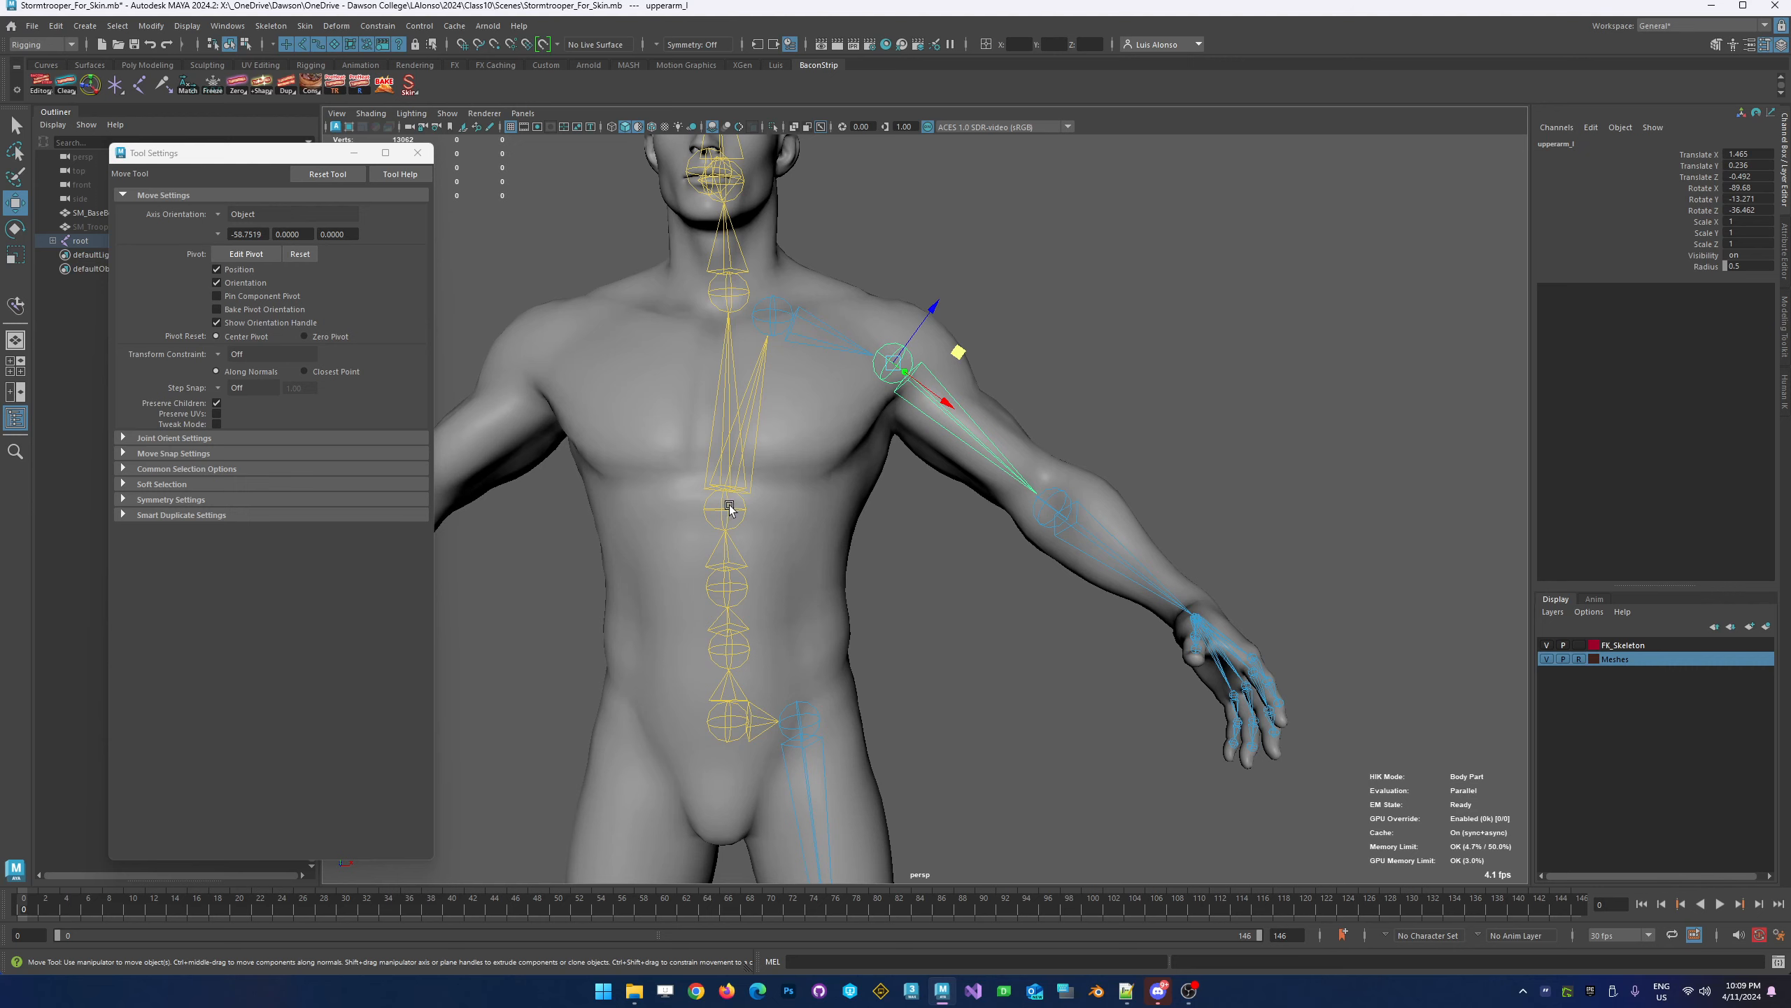
left_click(758, 455)
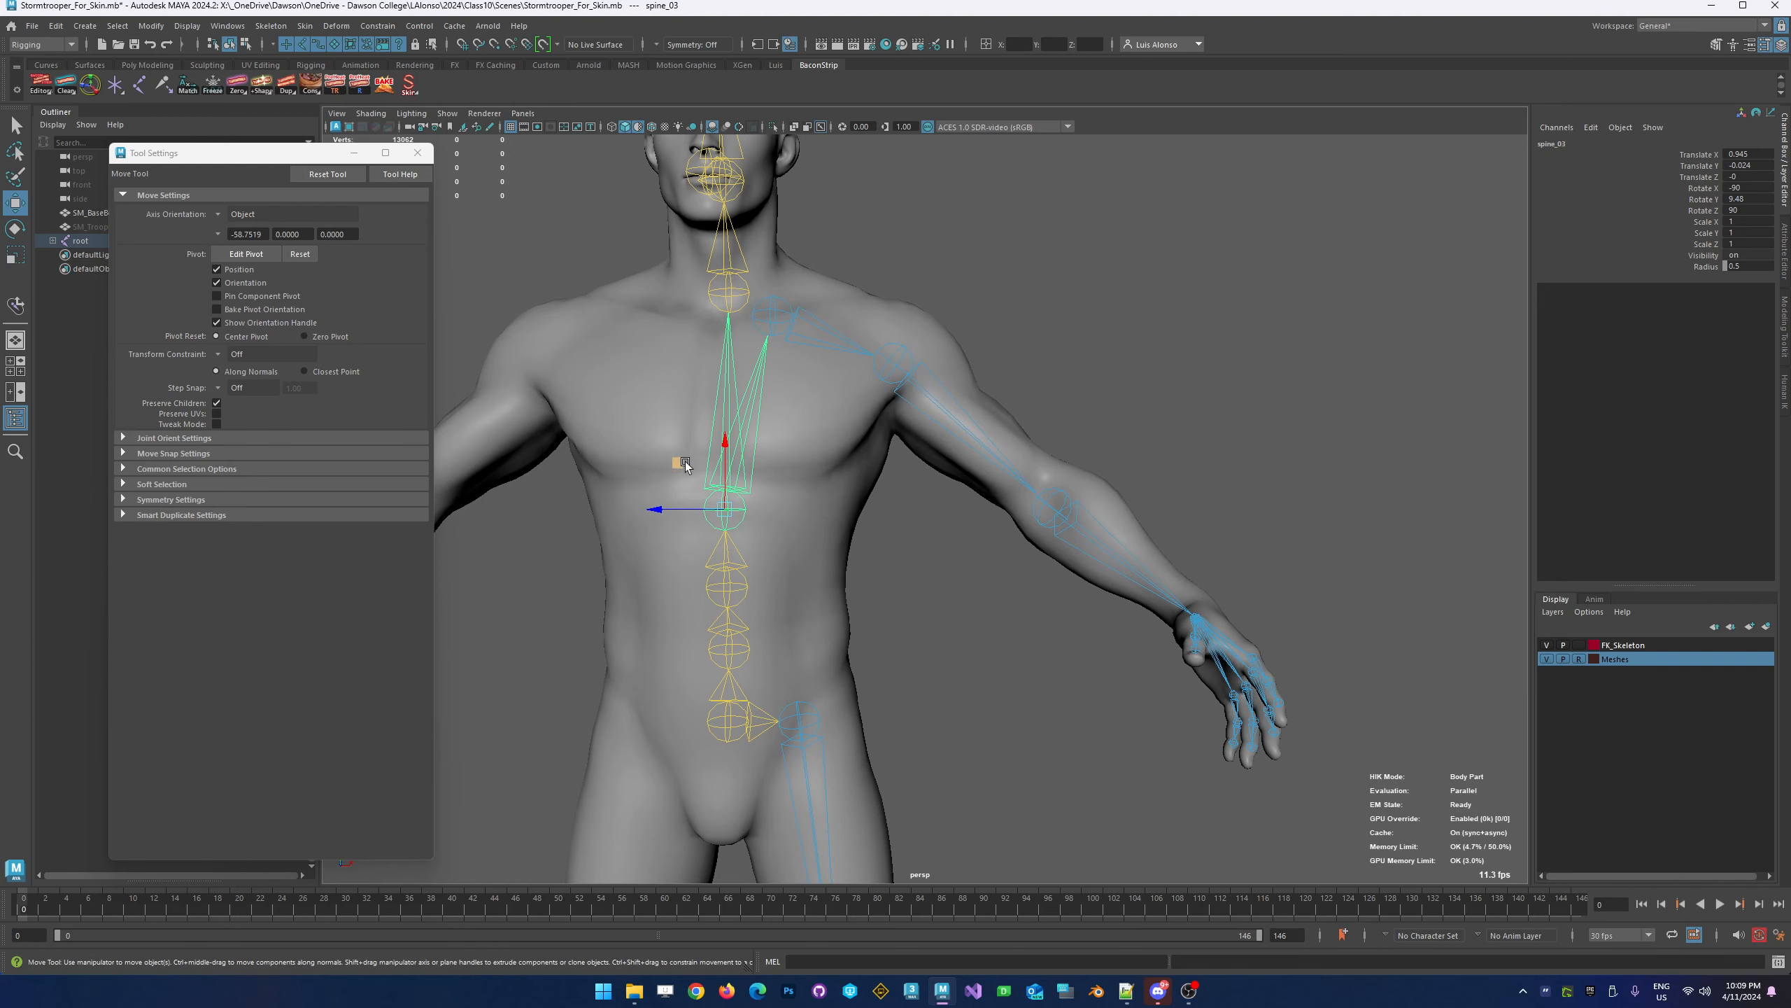
Try moving the neck_01 joint at the base of the neck with Preserve Children enabled
left_click(746, 304)
left_click(739, 291)
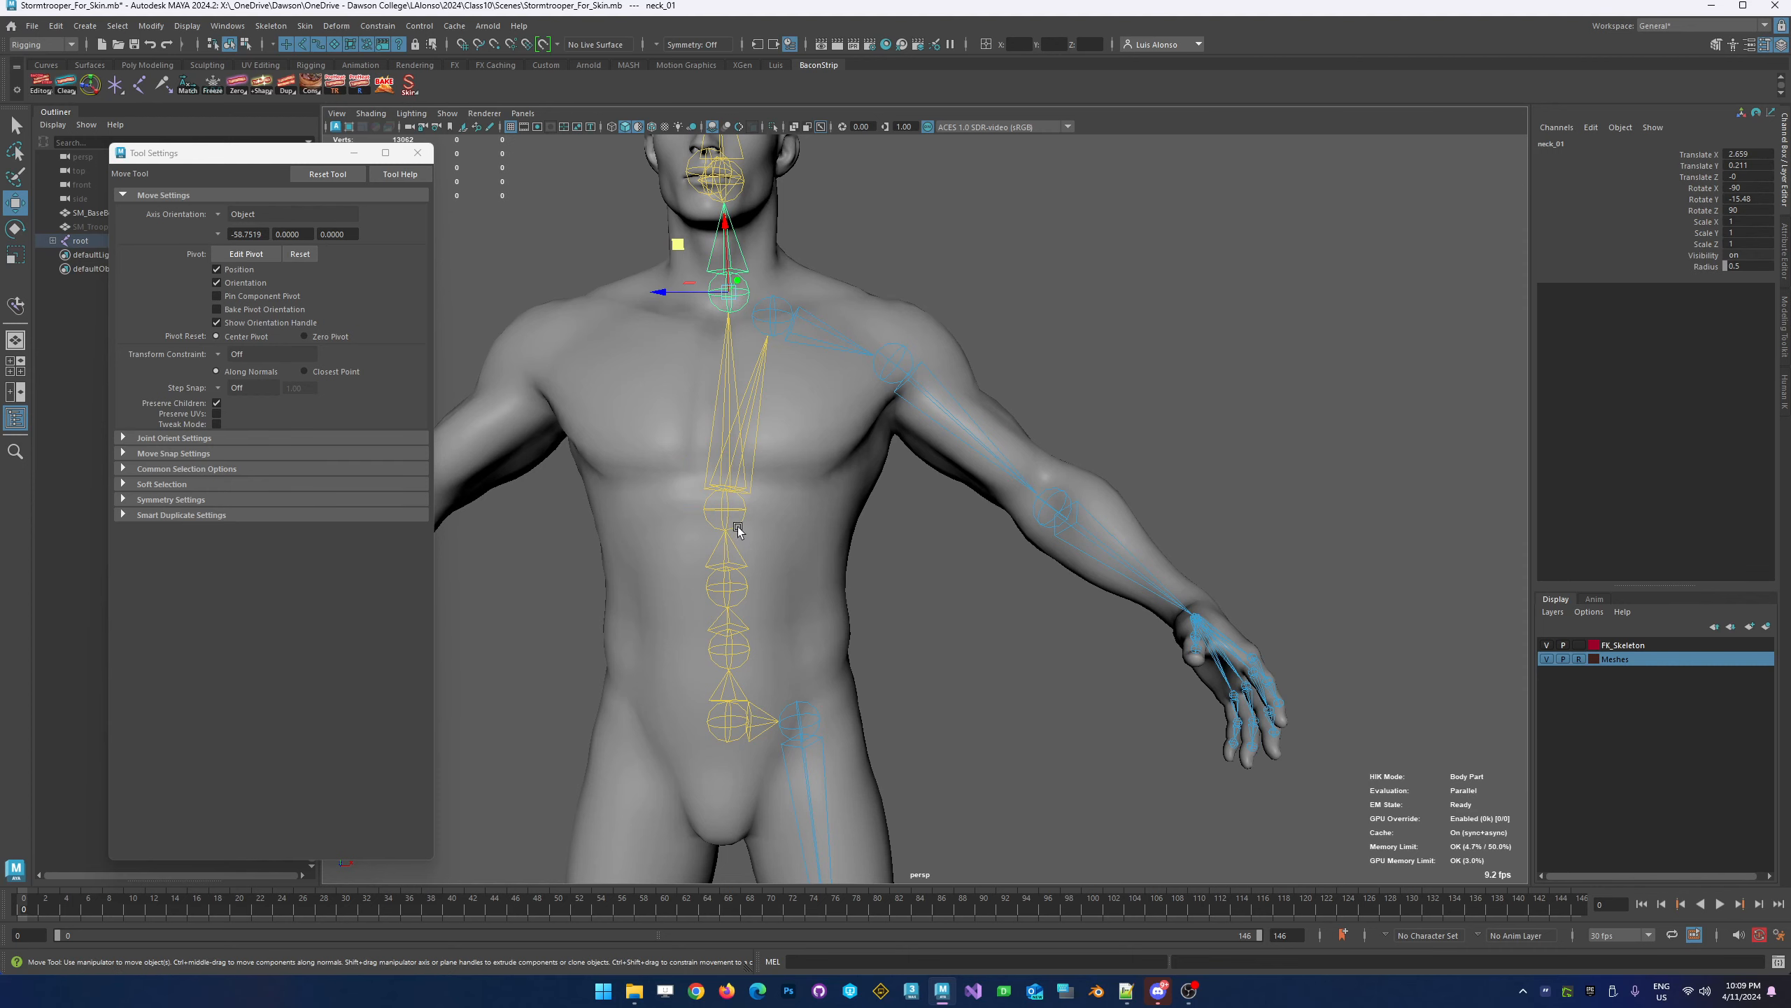
left_click_drag(674, 246, 656, 359)
key("ctrl+z")
mouse_move(784, 327)
left_mouse_down("alt")
mouse_move(904, 414)
mouse_move(735, 454)
mouse_move(742, 431)
mouse_move(607, 616)
mouse_move(780, 612)
mouse_move(608, 620)
left_mouse_up("alt")
key("ctrl+z")
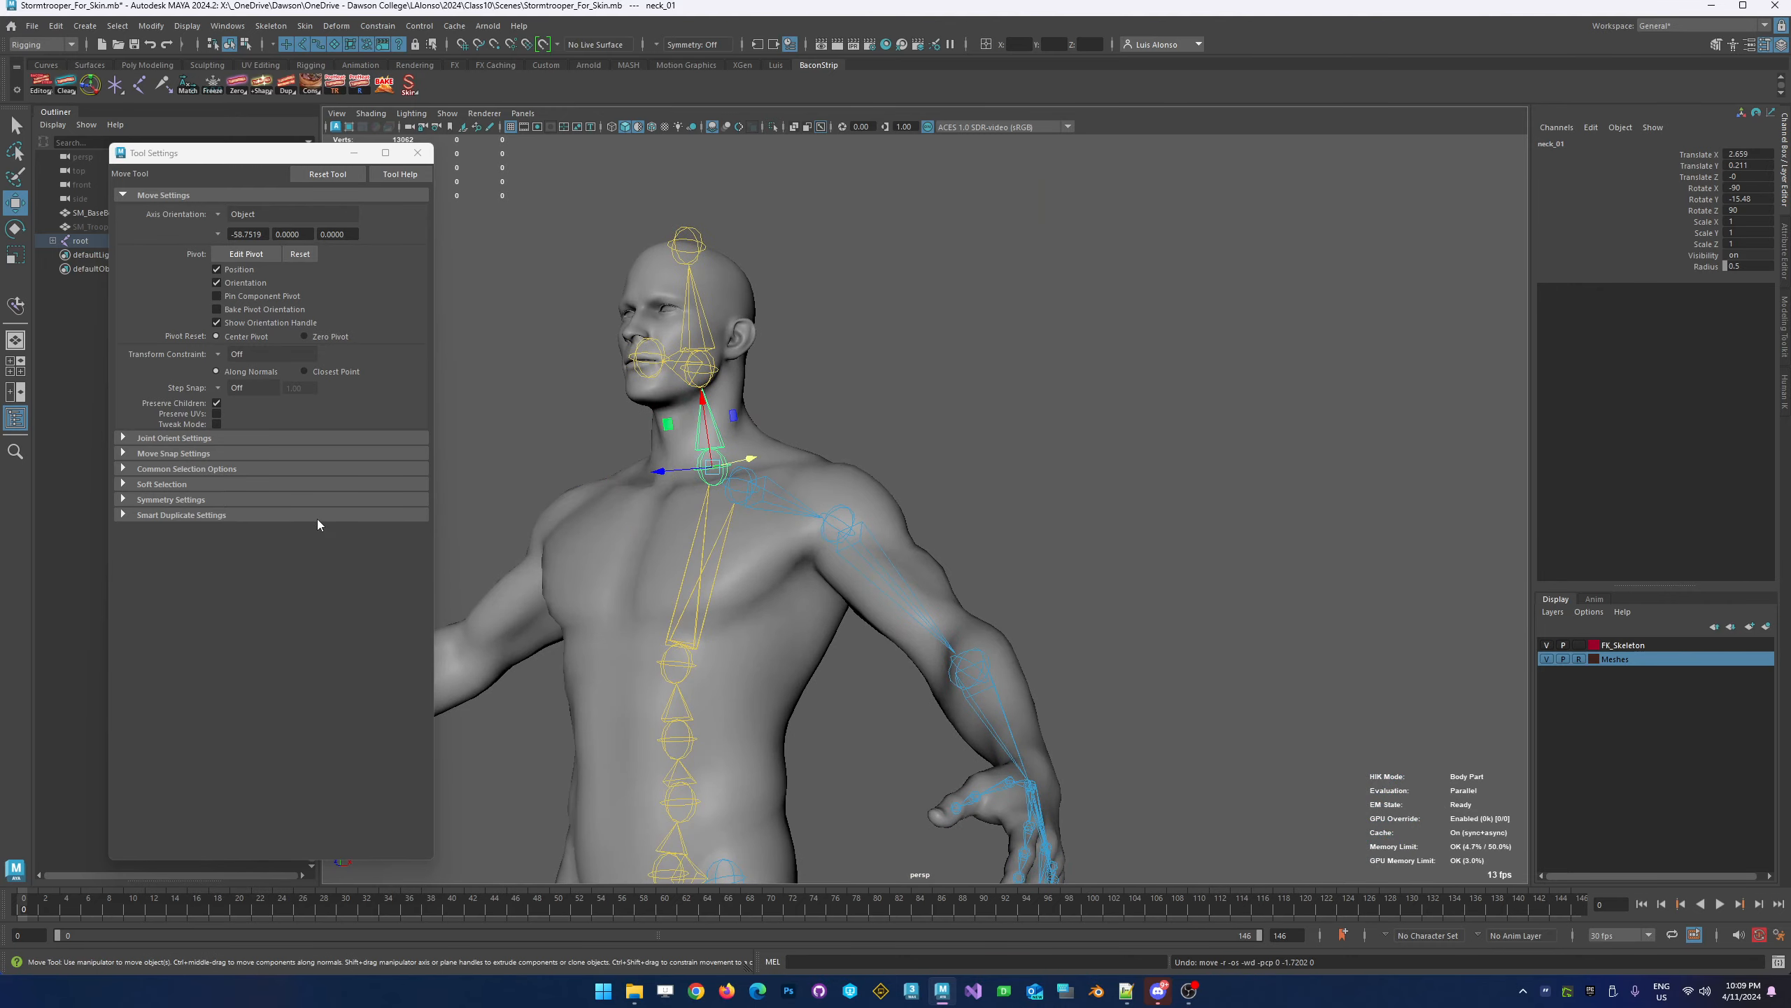
Turn off Preserve Children for the Move tool and undo the neck joint selection
left_click(216, 402)
key("ctrl+z")
key("ctrl+z")
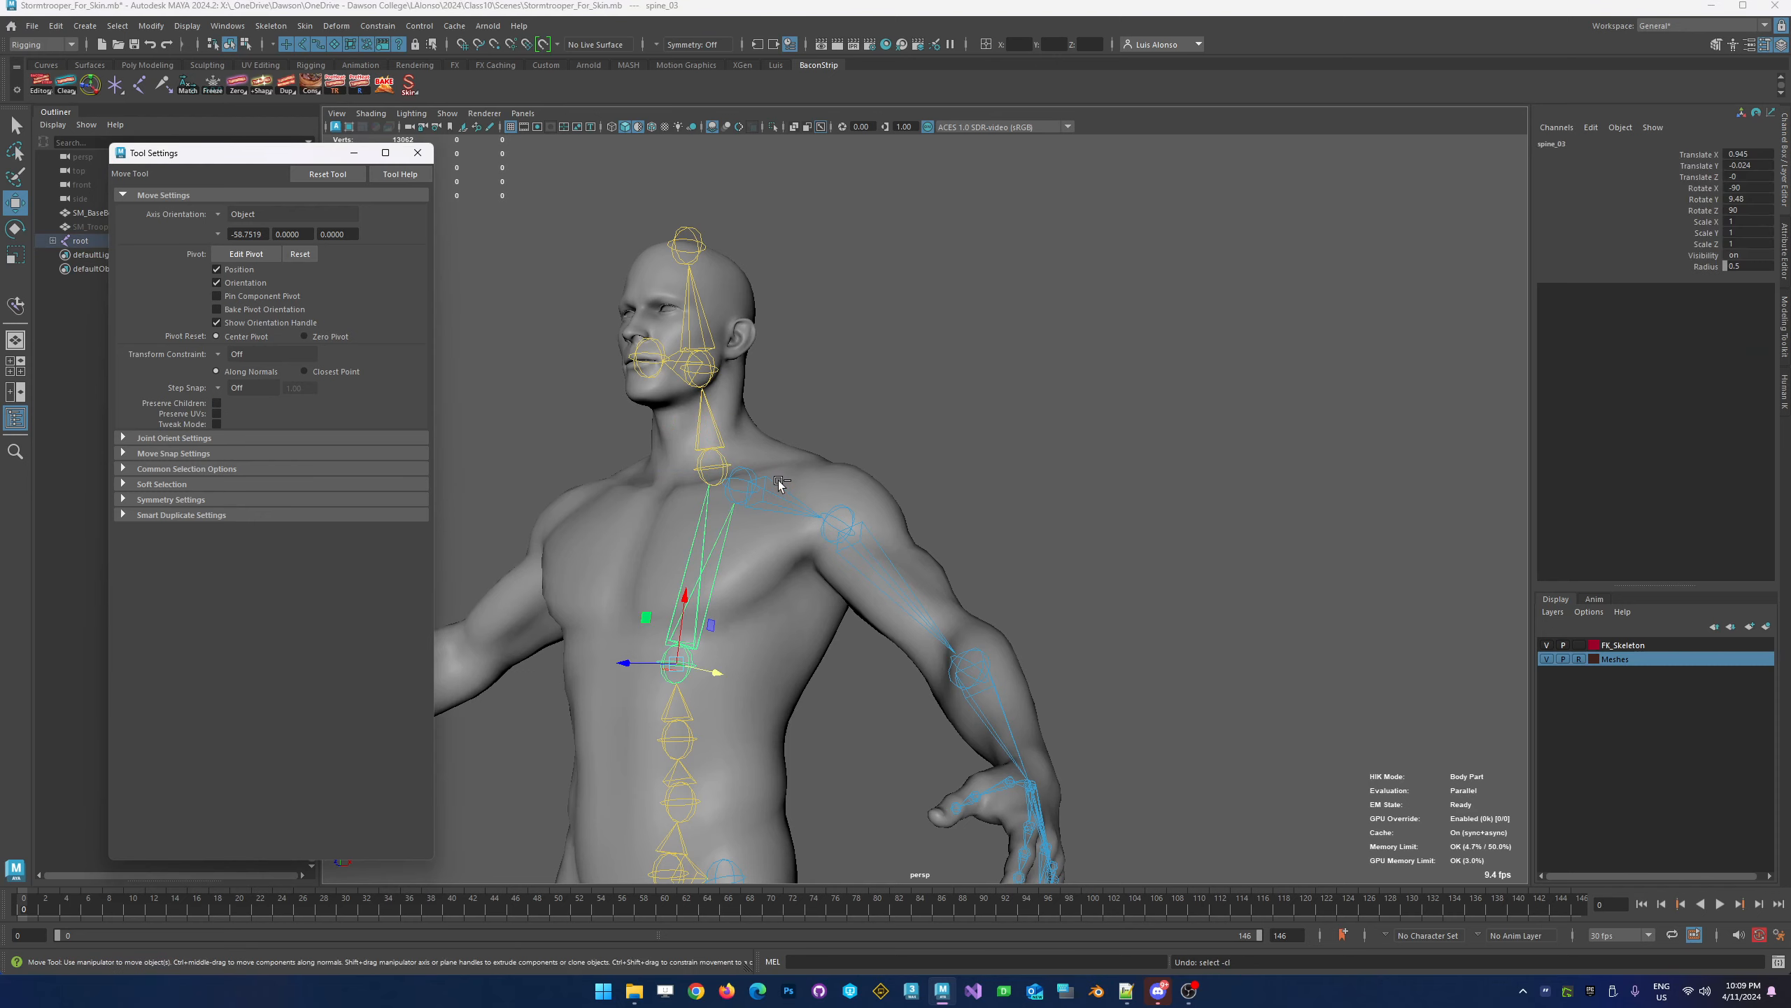
Try duplicating the neck_01 joint with its head joints and placing the copy in front of the body
left_click(889, 403)
left_click(725, 451)
mouse_move(843, 439)
left_mouse_down("alt")
mouse_move(775, 452)
mouse_move(644, 532)
left_mouse_up("alt")
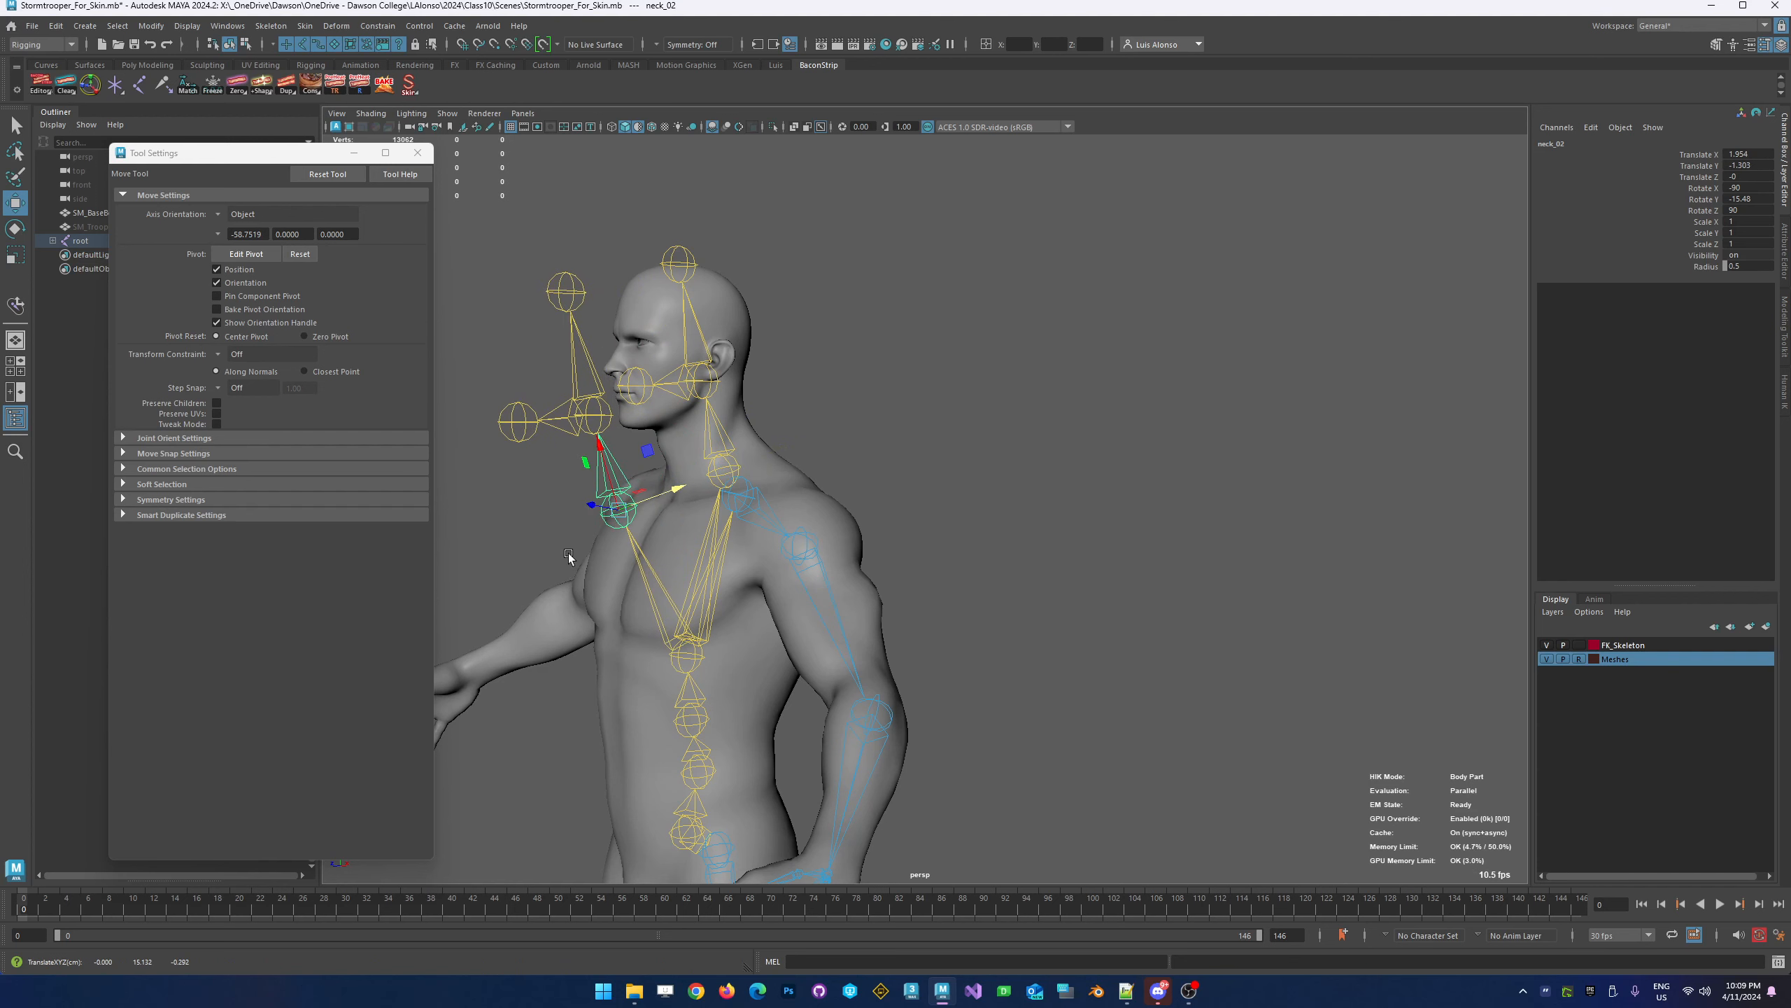
key("ctrl+z")
key("ctrl+z")
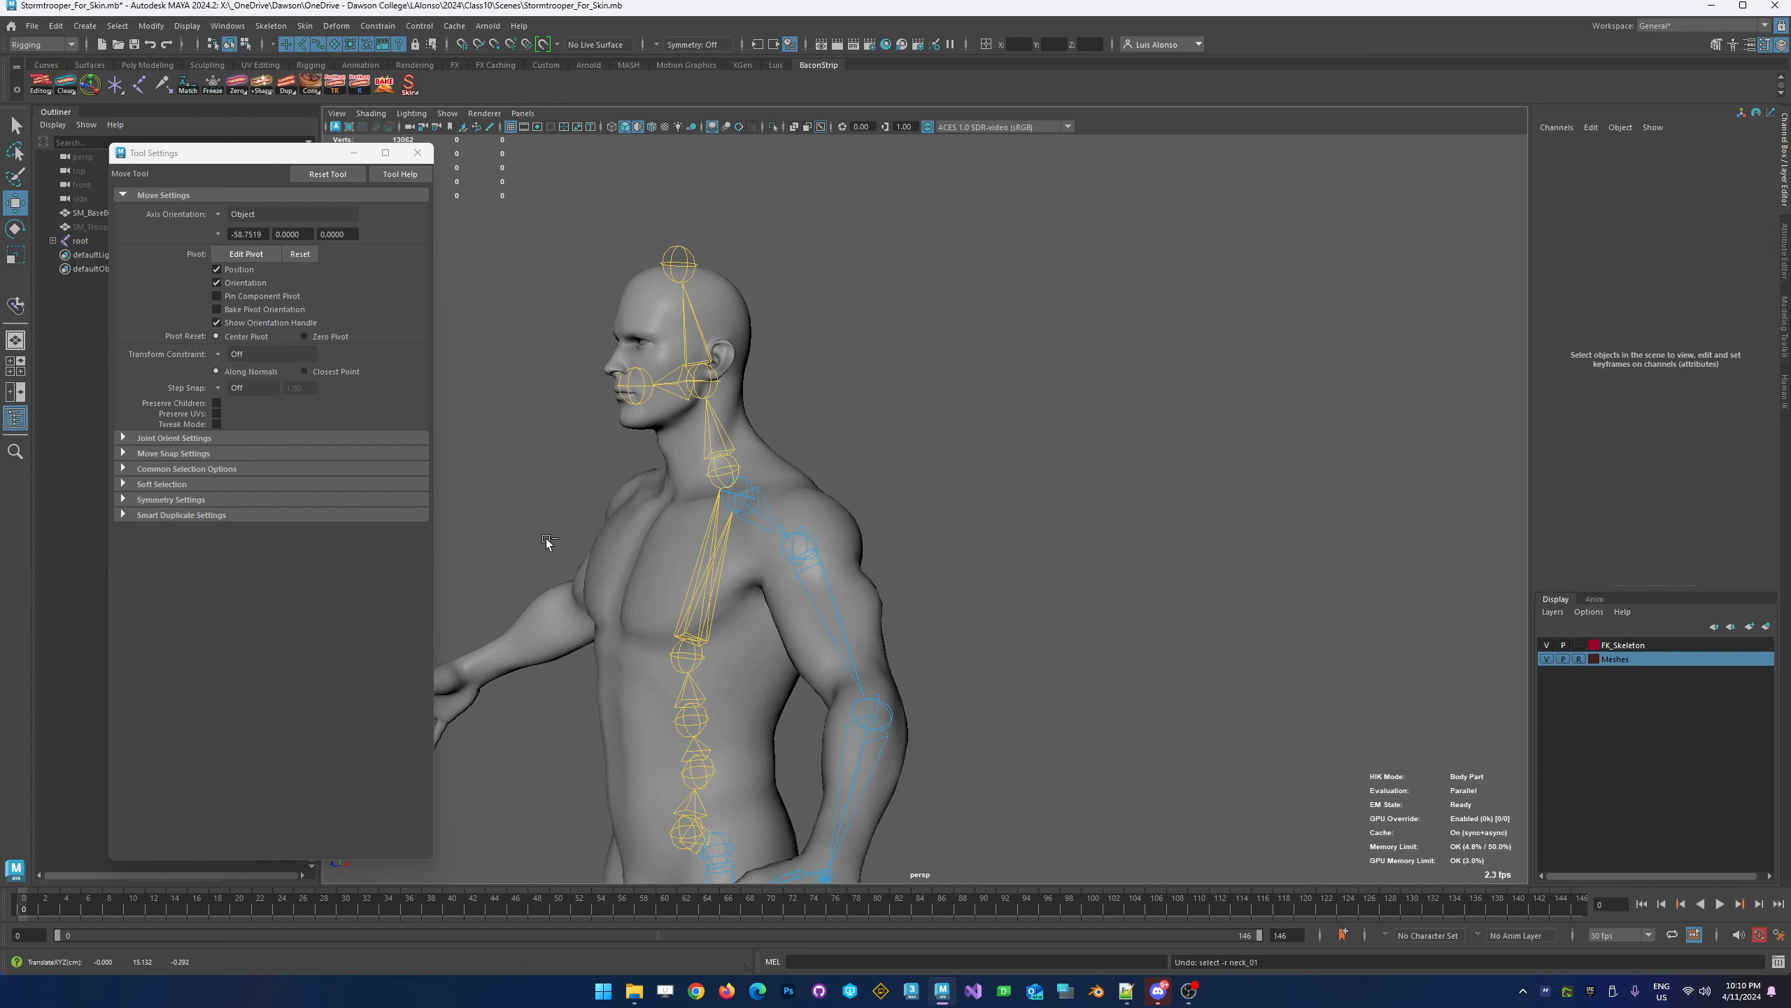
key("ctrl+z")
Examine the neck_01 joint and its connection to the upper spine
left_click_drag(770, 441, 713, 452, "alt")
left_click(968, 364)
left_click(768, 408)
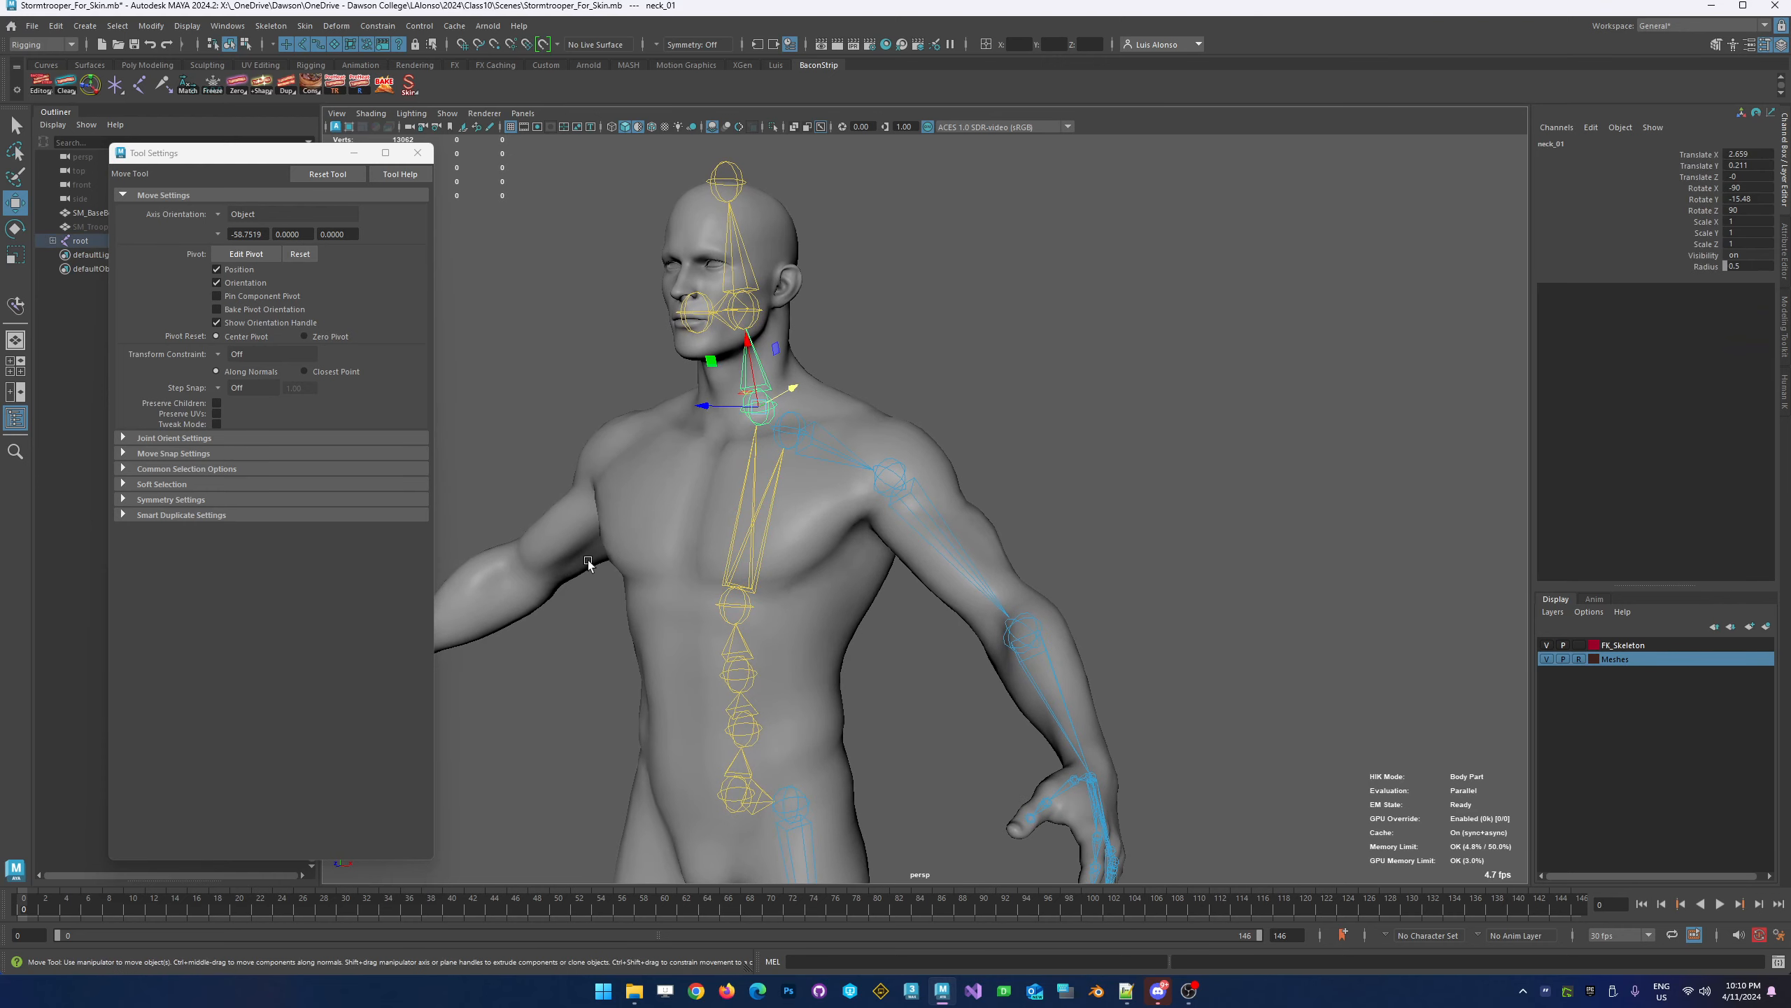
left_click(760, 565)
left_click(754, 411)
Duplicate the left clavicle joint without its children and place the copy beside the chest below the left armpit
left_click(813, 439)
left_click_drag(775, 522, 795, 372, "alt")
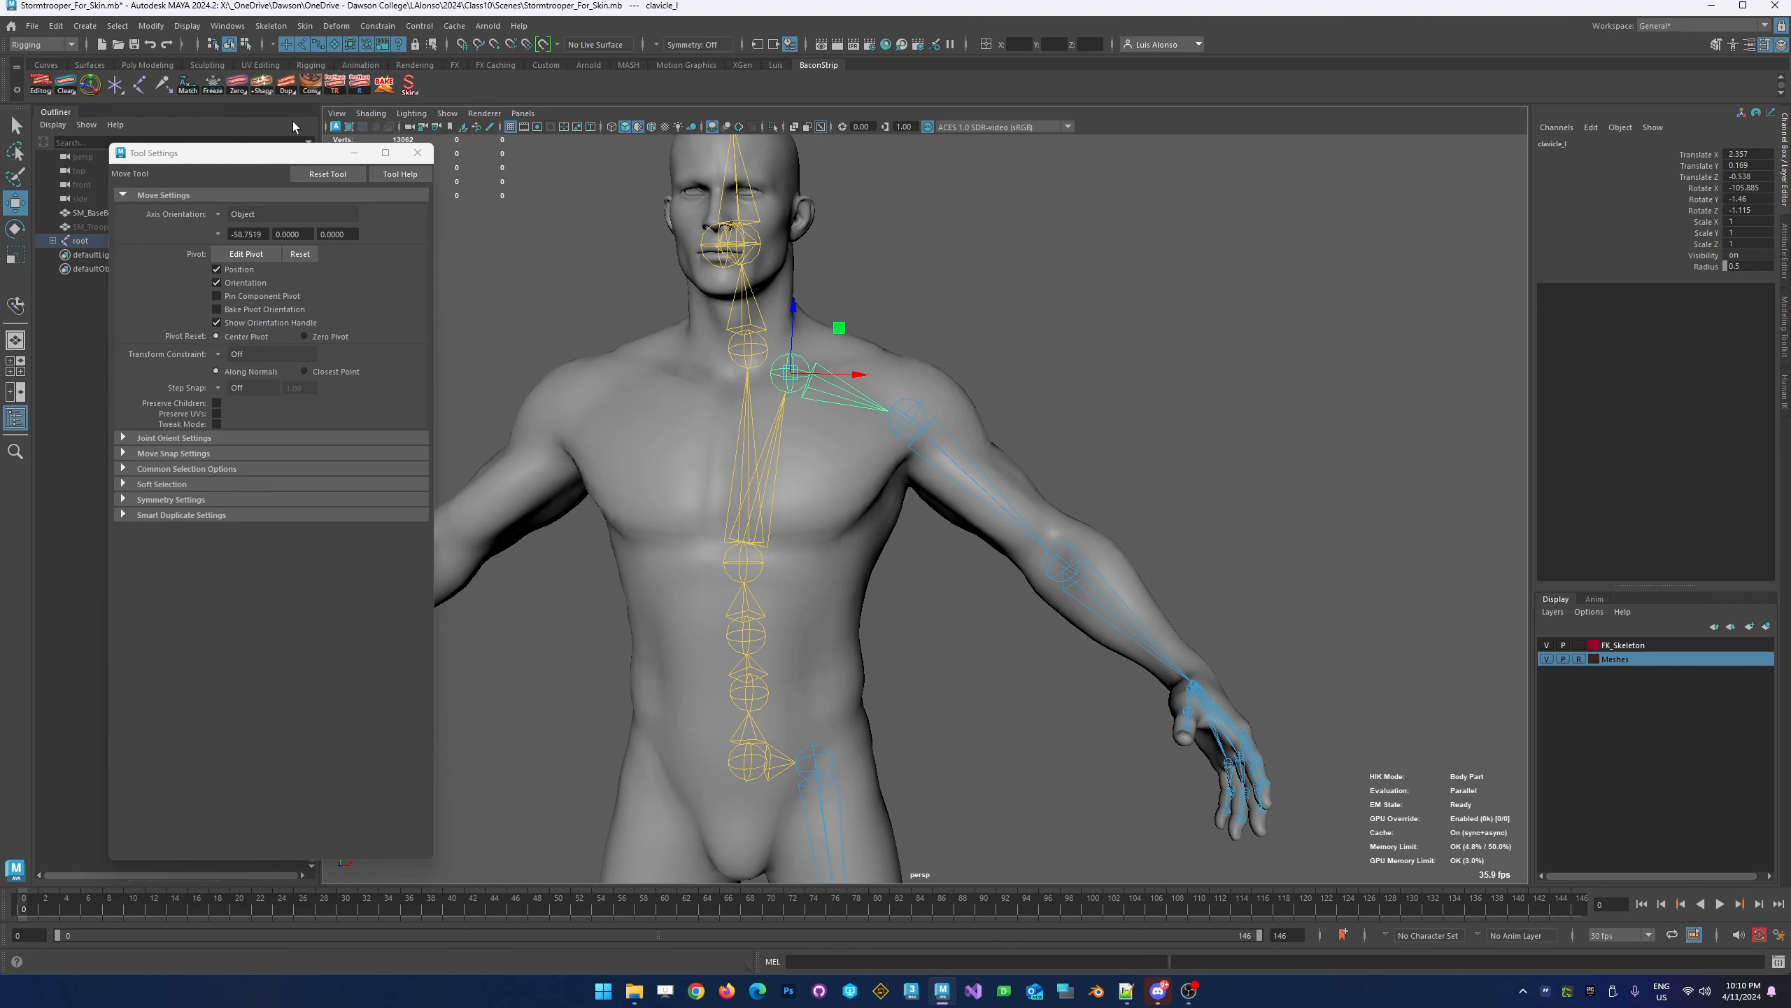
right_click(288, 86)
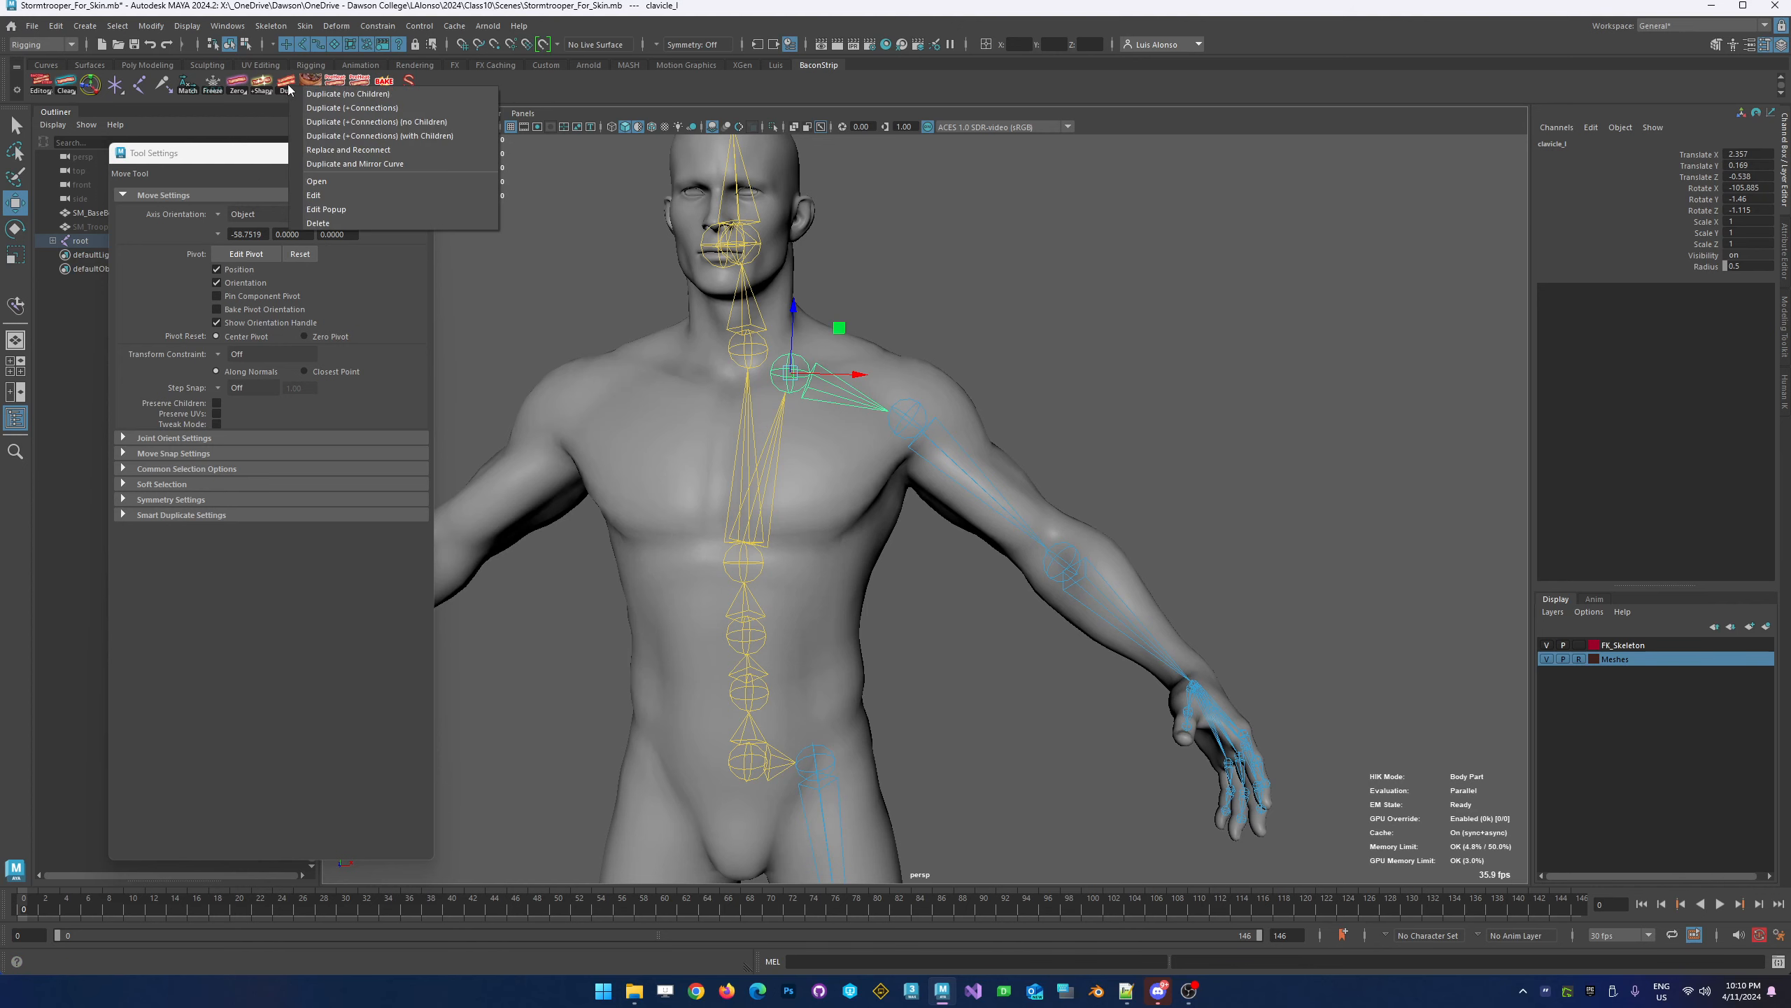
left_click(362, 97)
middle_click_drag(838, 335, 916, 467)
left_click(1020, 322)
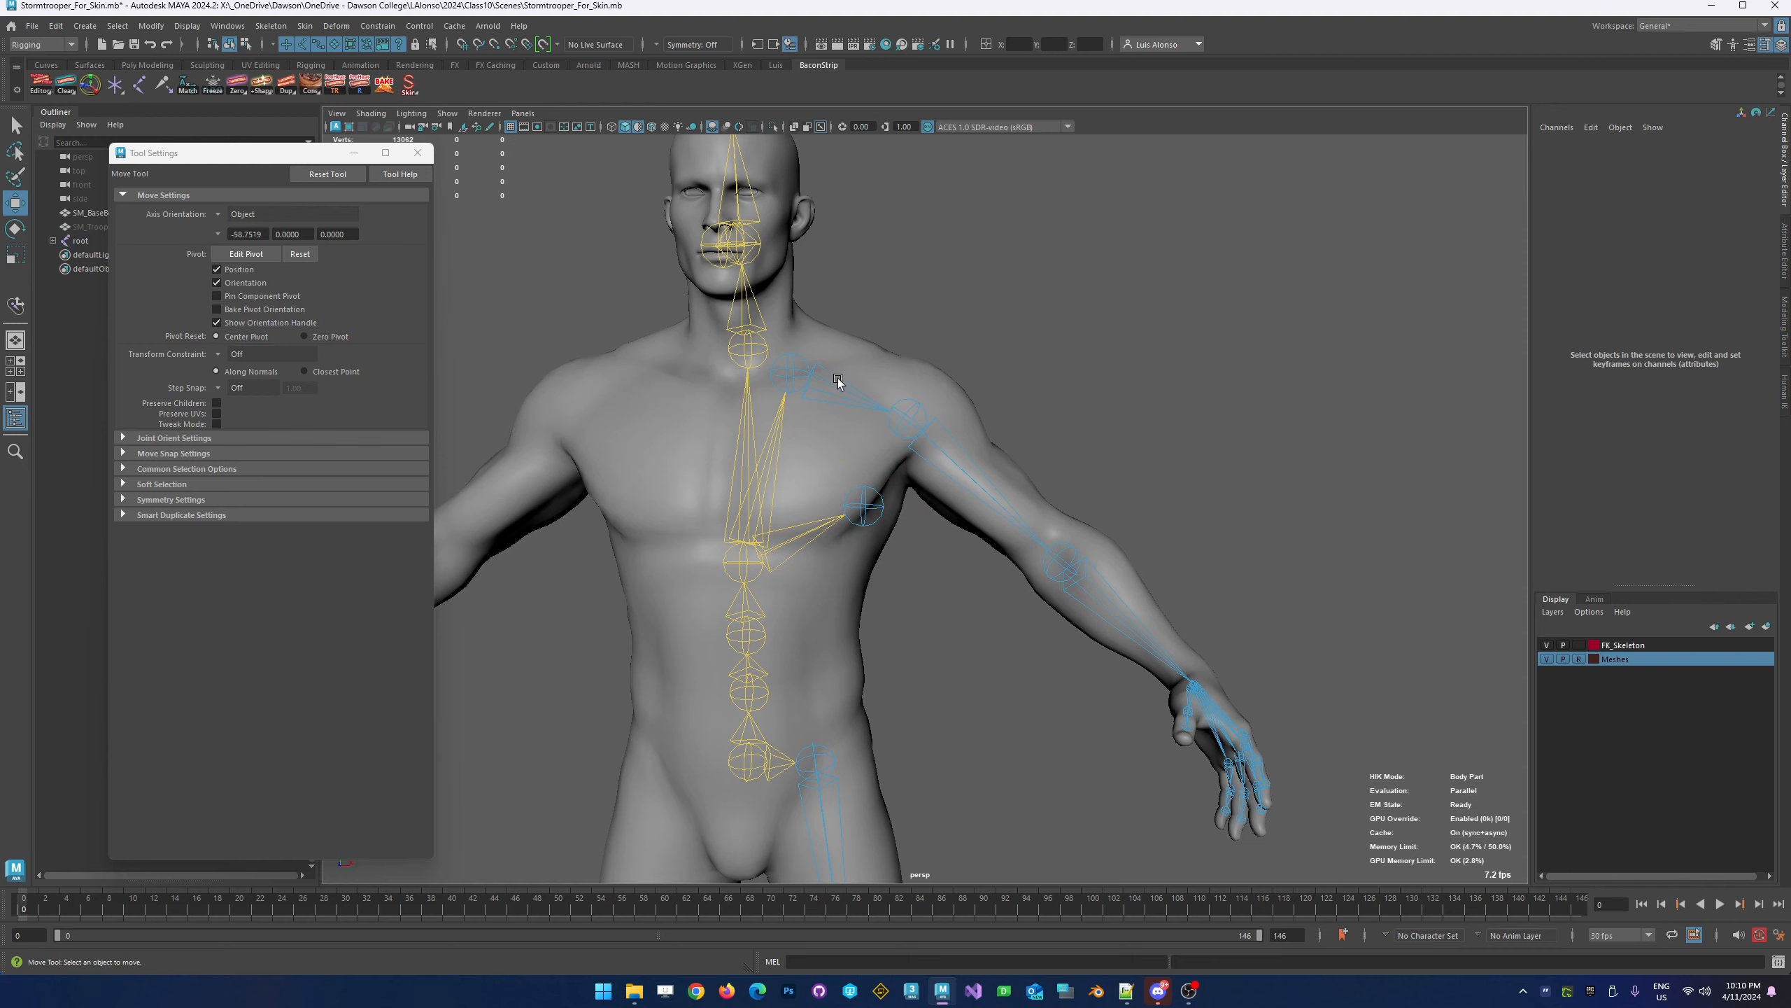
Try moving the original left clavicle joint slightly upward and outward
left_click(837, 383)
left_click_drag(839, 328, 856, 312)
key("ctrl+z")
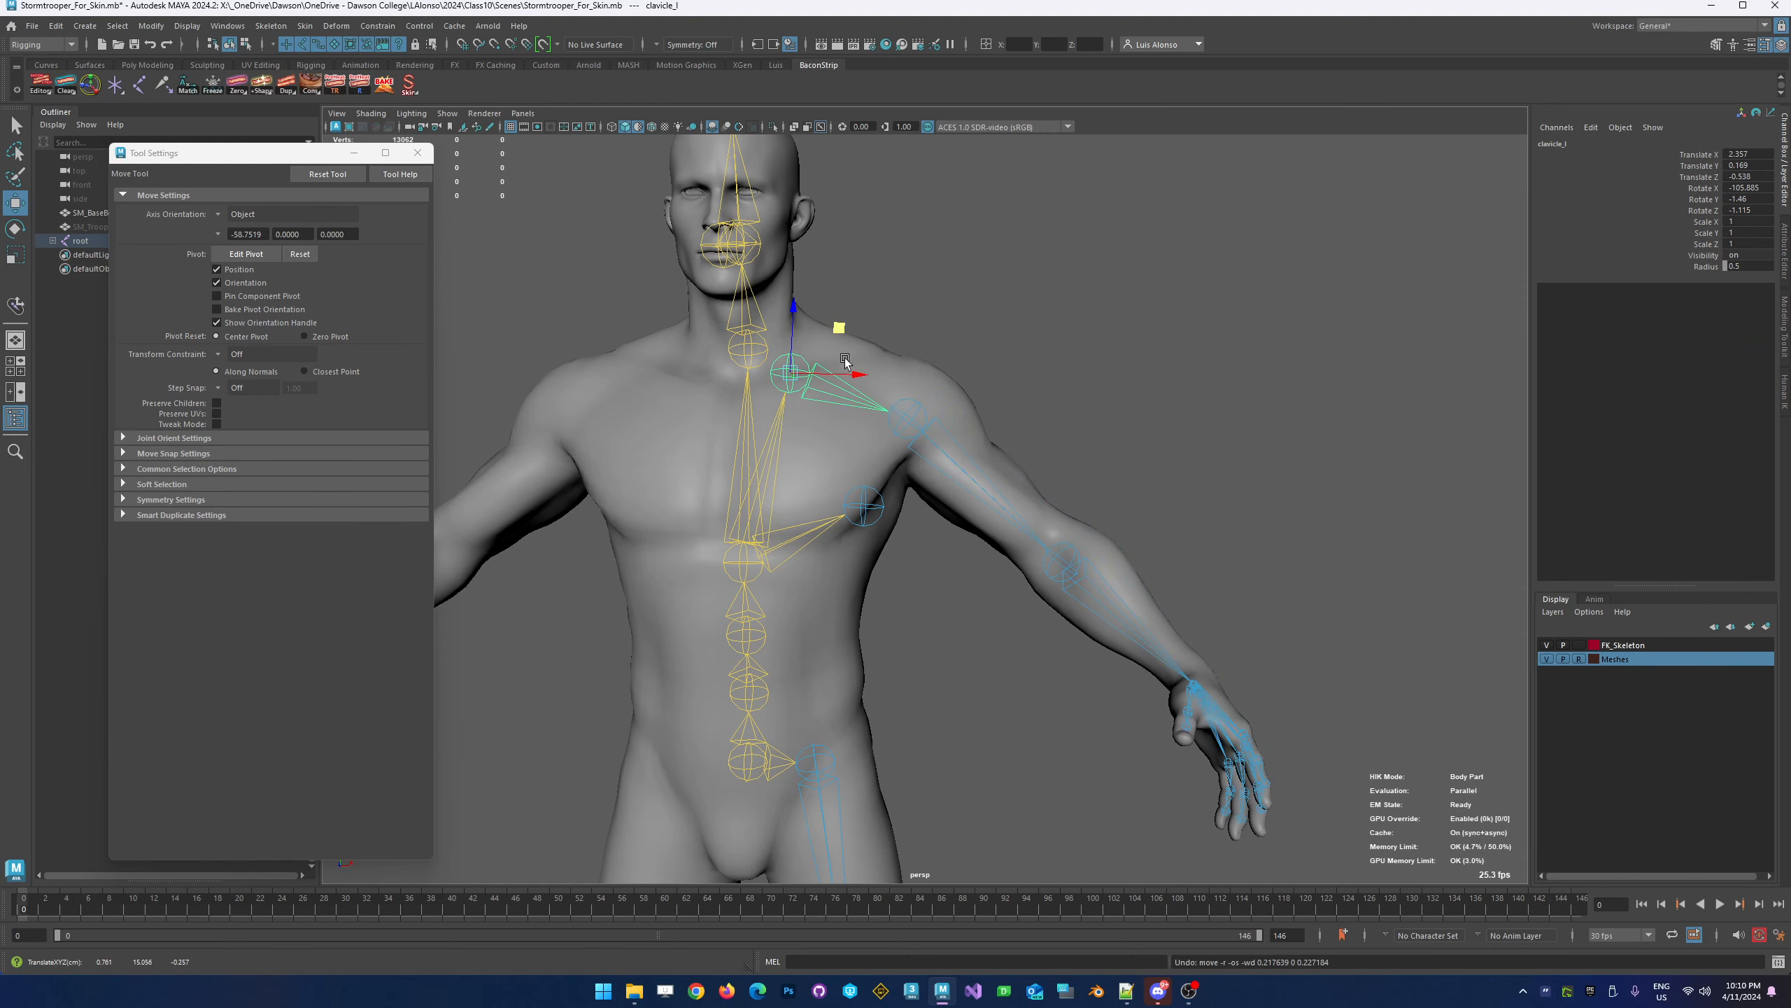
Shift the duplicated clavicle joint outward along the side of the chest, to about X 0.652, Y -0.045, Z -1.661
left_click(876, 499)
left_click(885, 517)
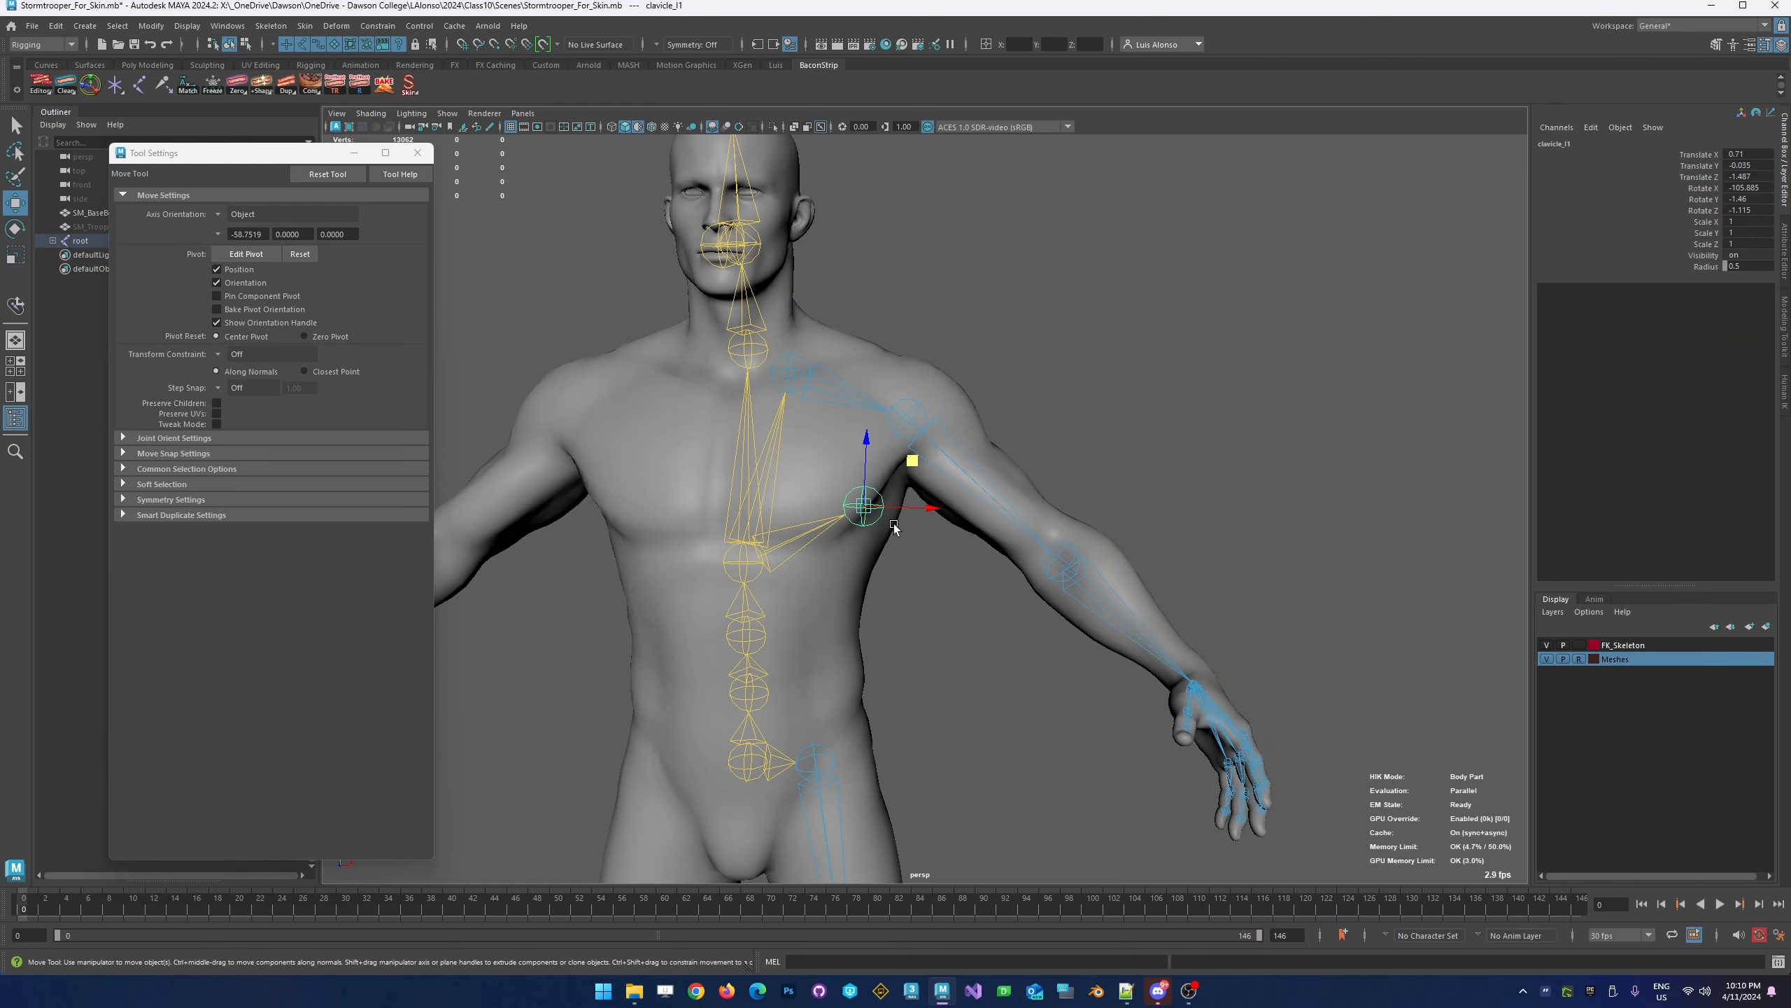
mouse_move(912, 464)
left_mouse_down()
mouse_move(878, 475)
mouse_move(892, 491)
mouse_move(904, 465)
left_mouse_up()
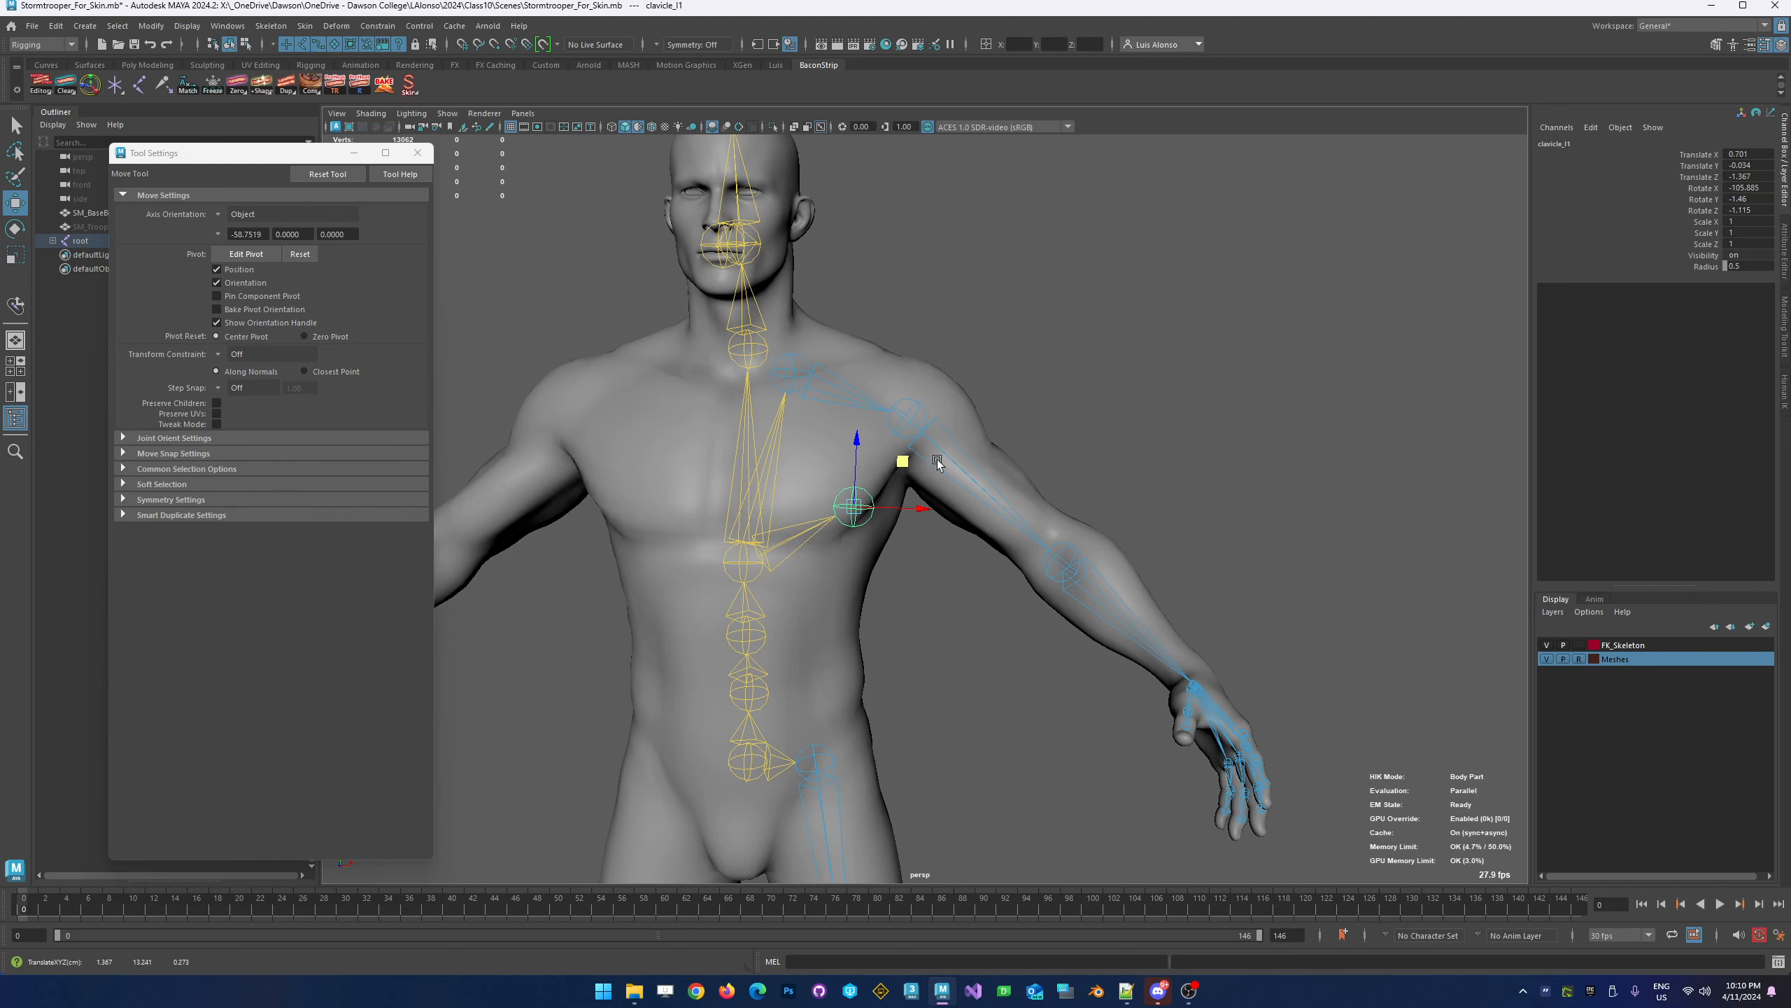
mouse_move(901, 466)
left_mouse_down()
mouse_move(930, 477)
mouse_move(906, 487)
left_mouse_up()
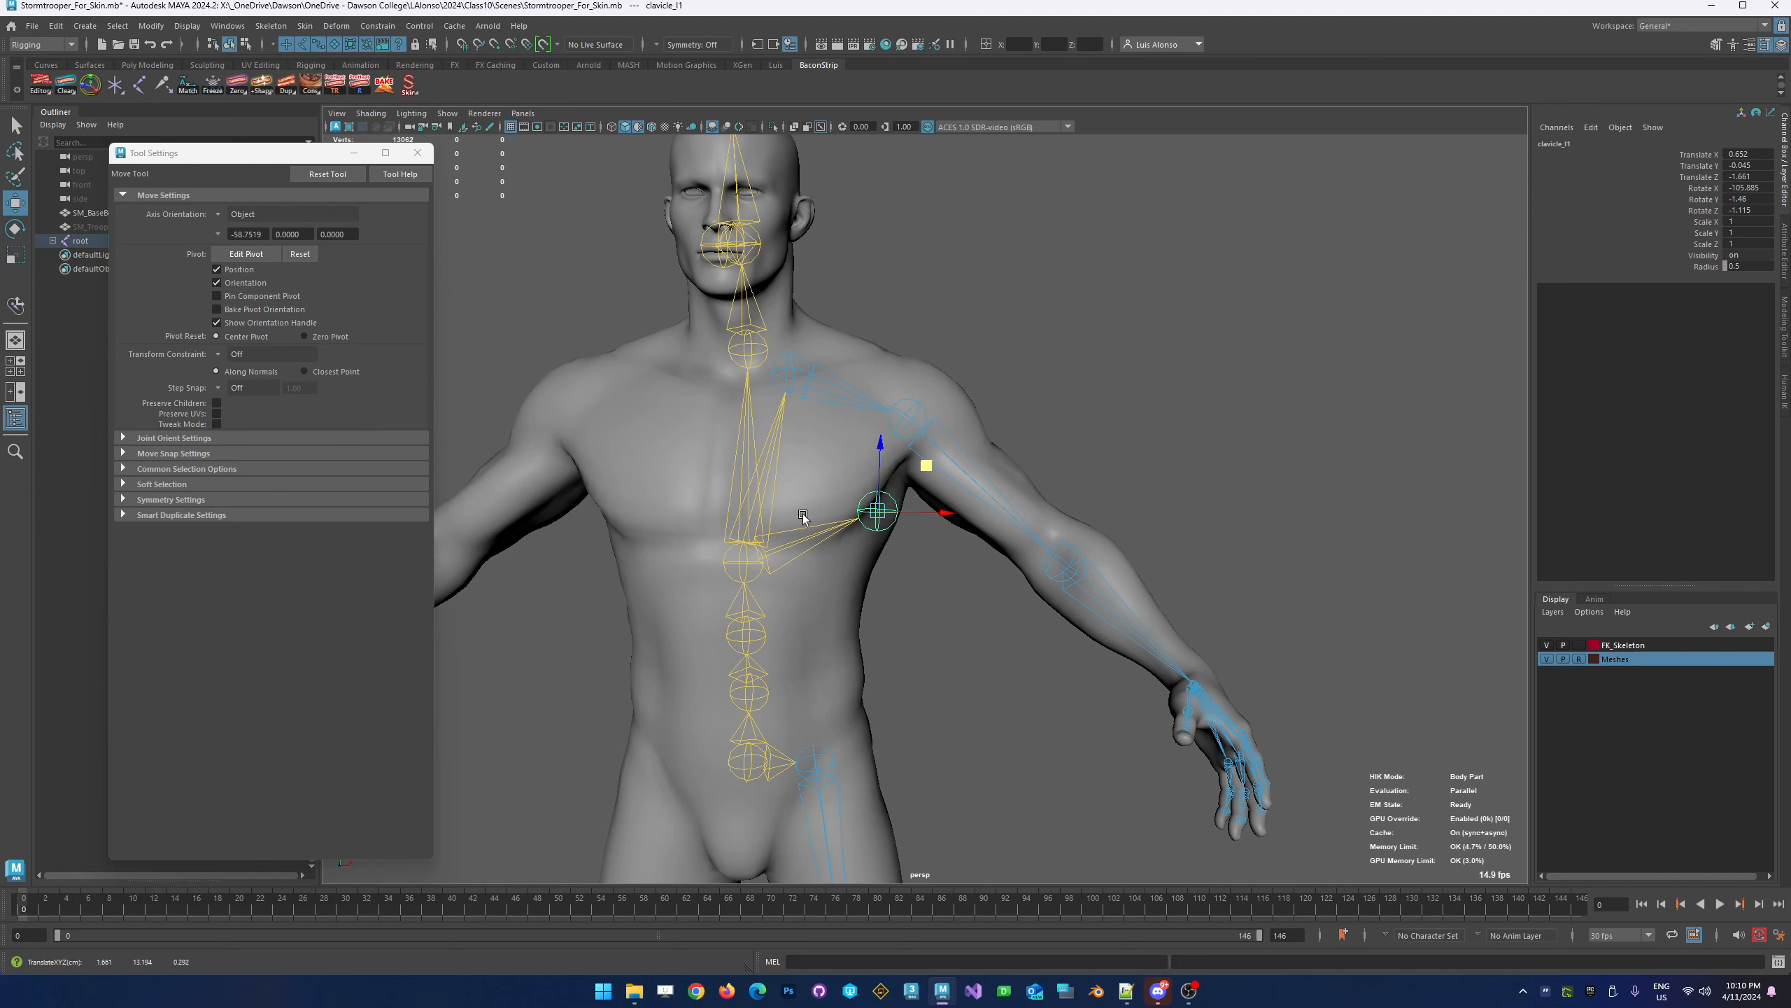
Examine the spine_03 joint's link to the duplicated joint from the front and the side
left_click(810, 538)
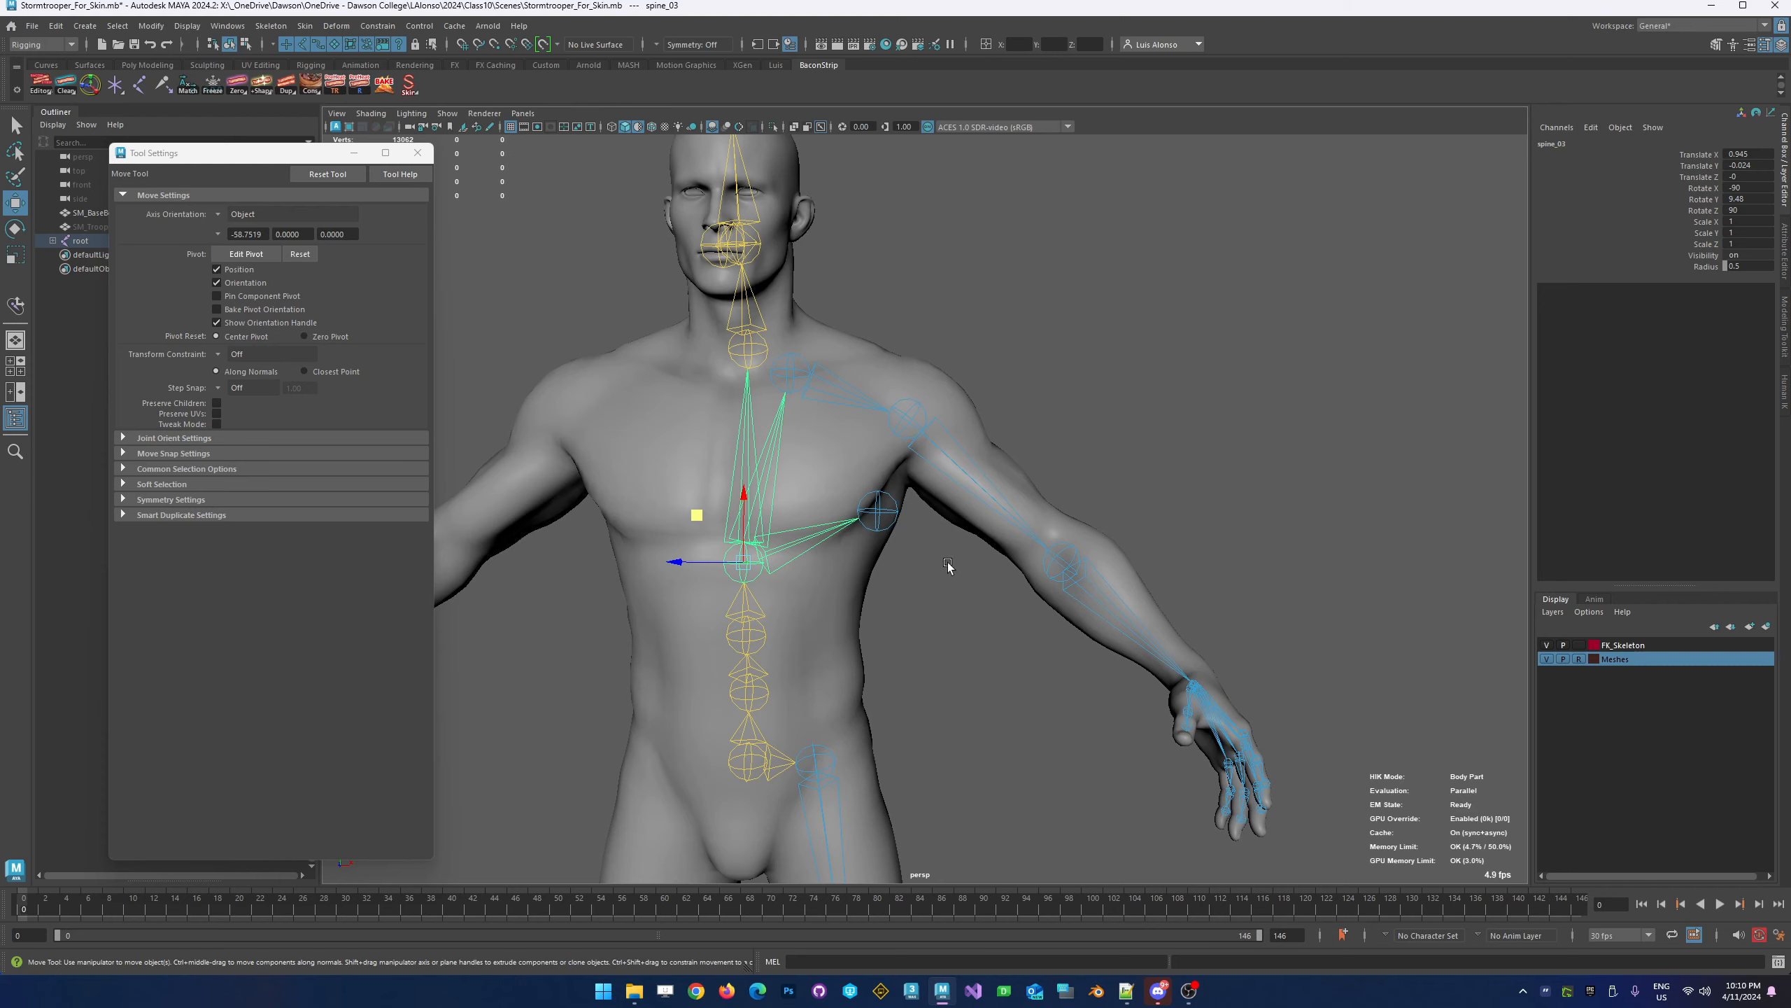
left_click_drag(948, 564, 817, 501, "alt")
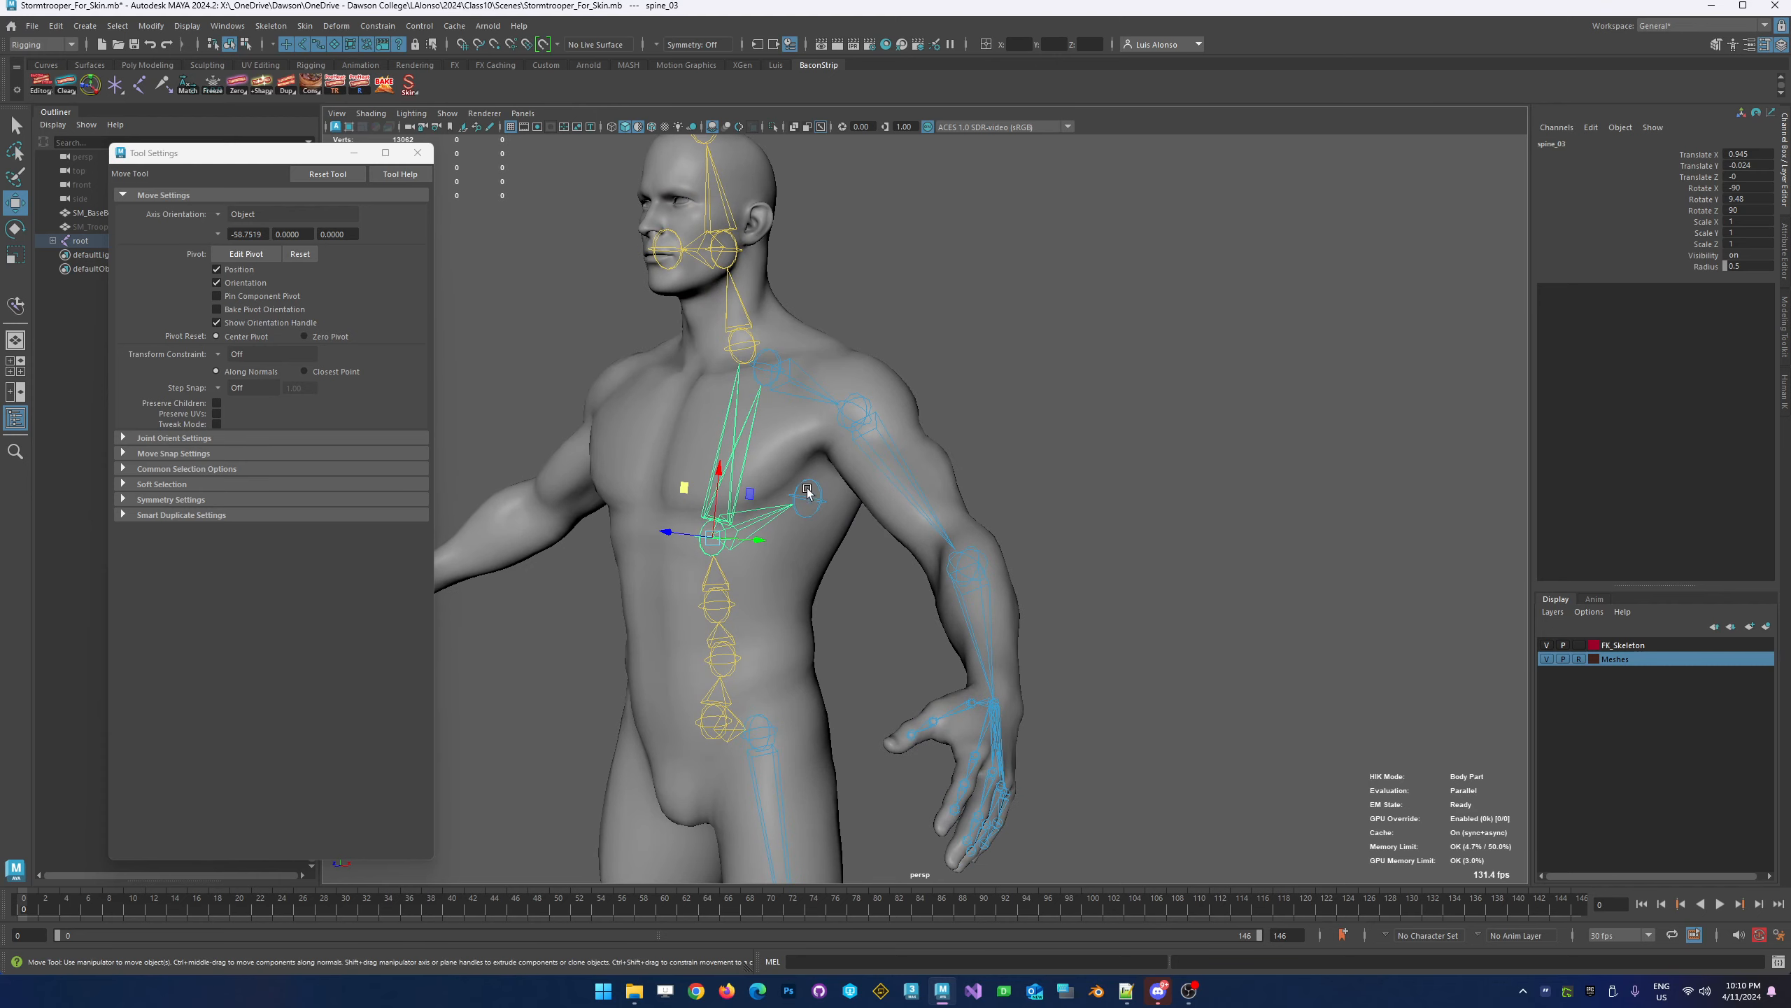
left_click_drag(759, 553, 858, 538, "alt")
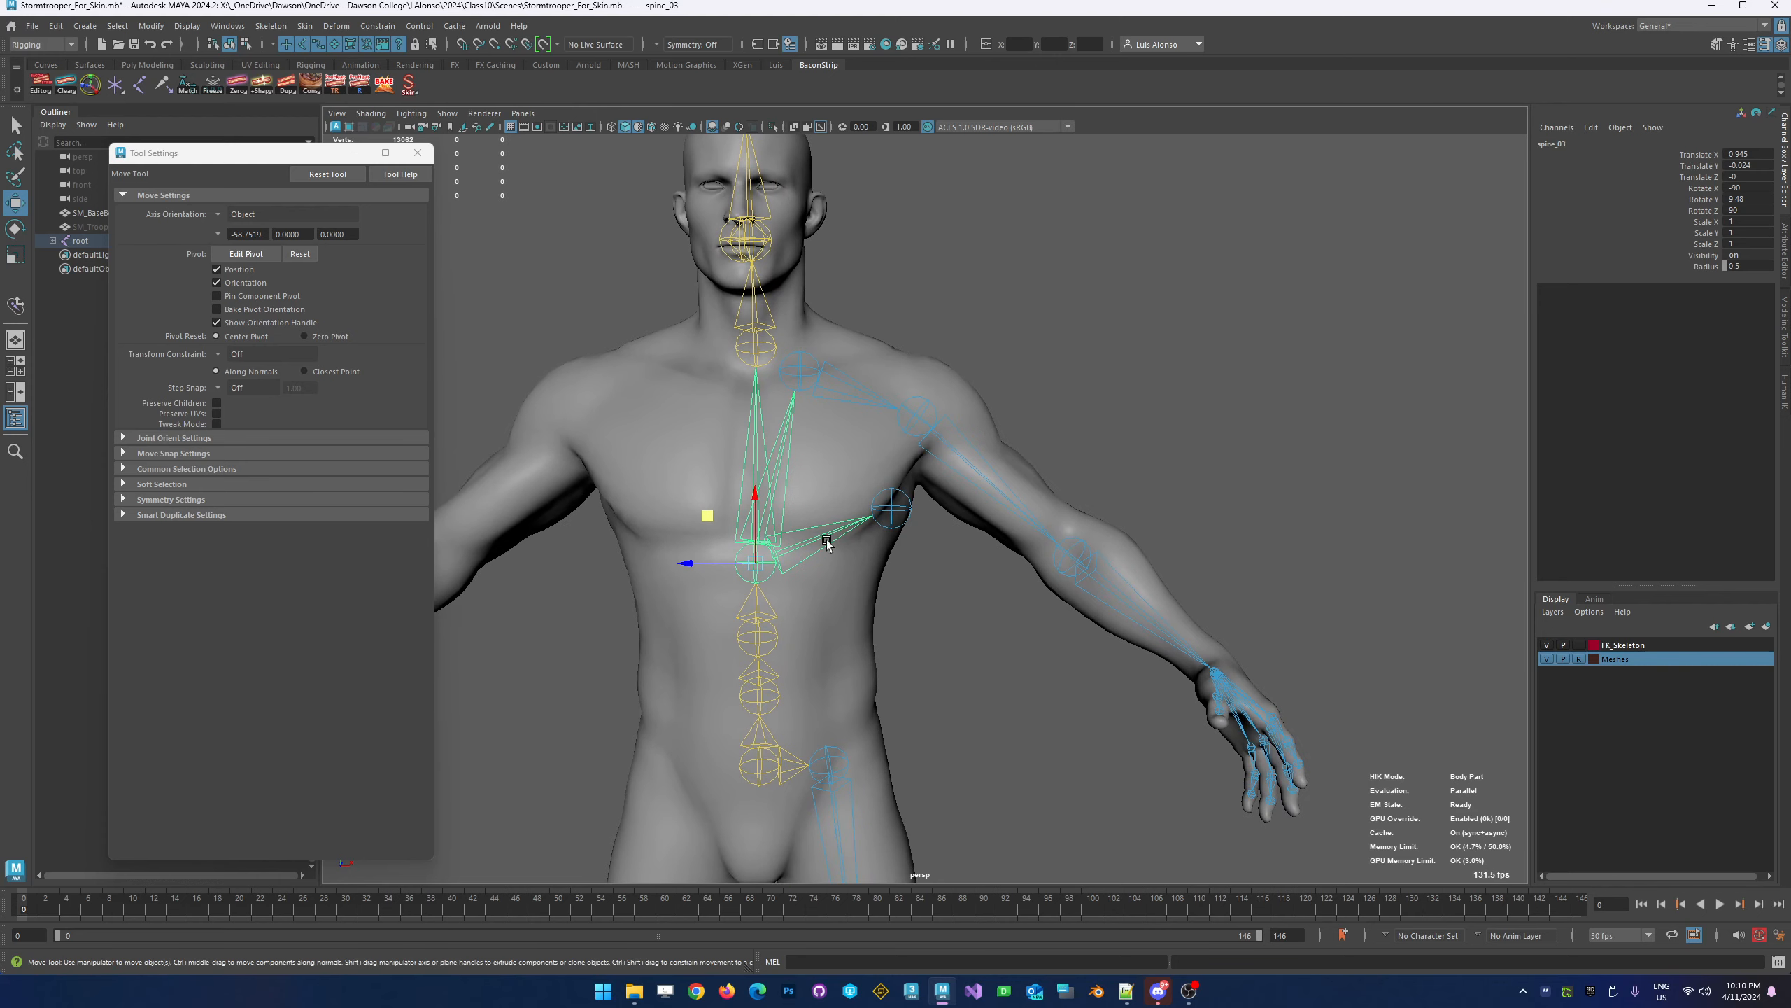
Move the duplicated clavicle joint closer to the left armpit and adjust its depth, at about X 0.705, Y 0.312, Z -1.796
left_click(936, 534)
left_click(960, 446)
left_click(910, 514)
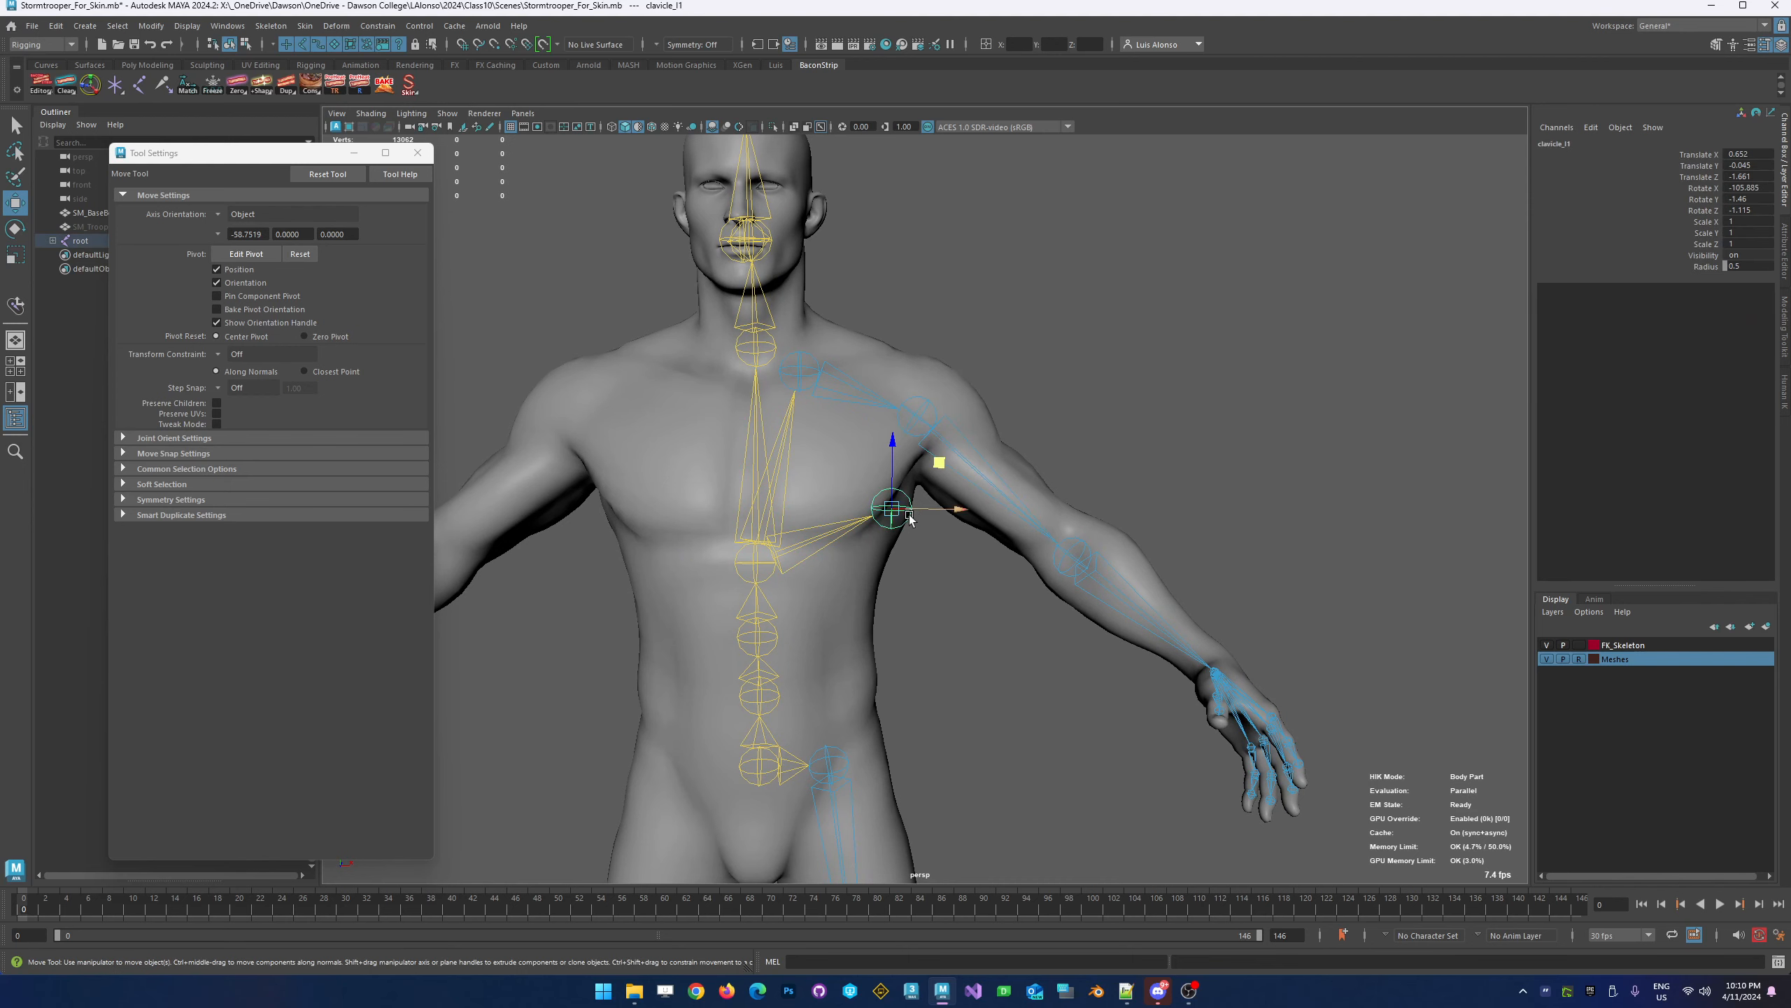
middle_click_drag(946, 460, 949, 455)
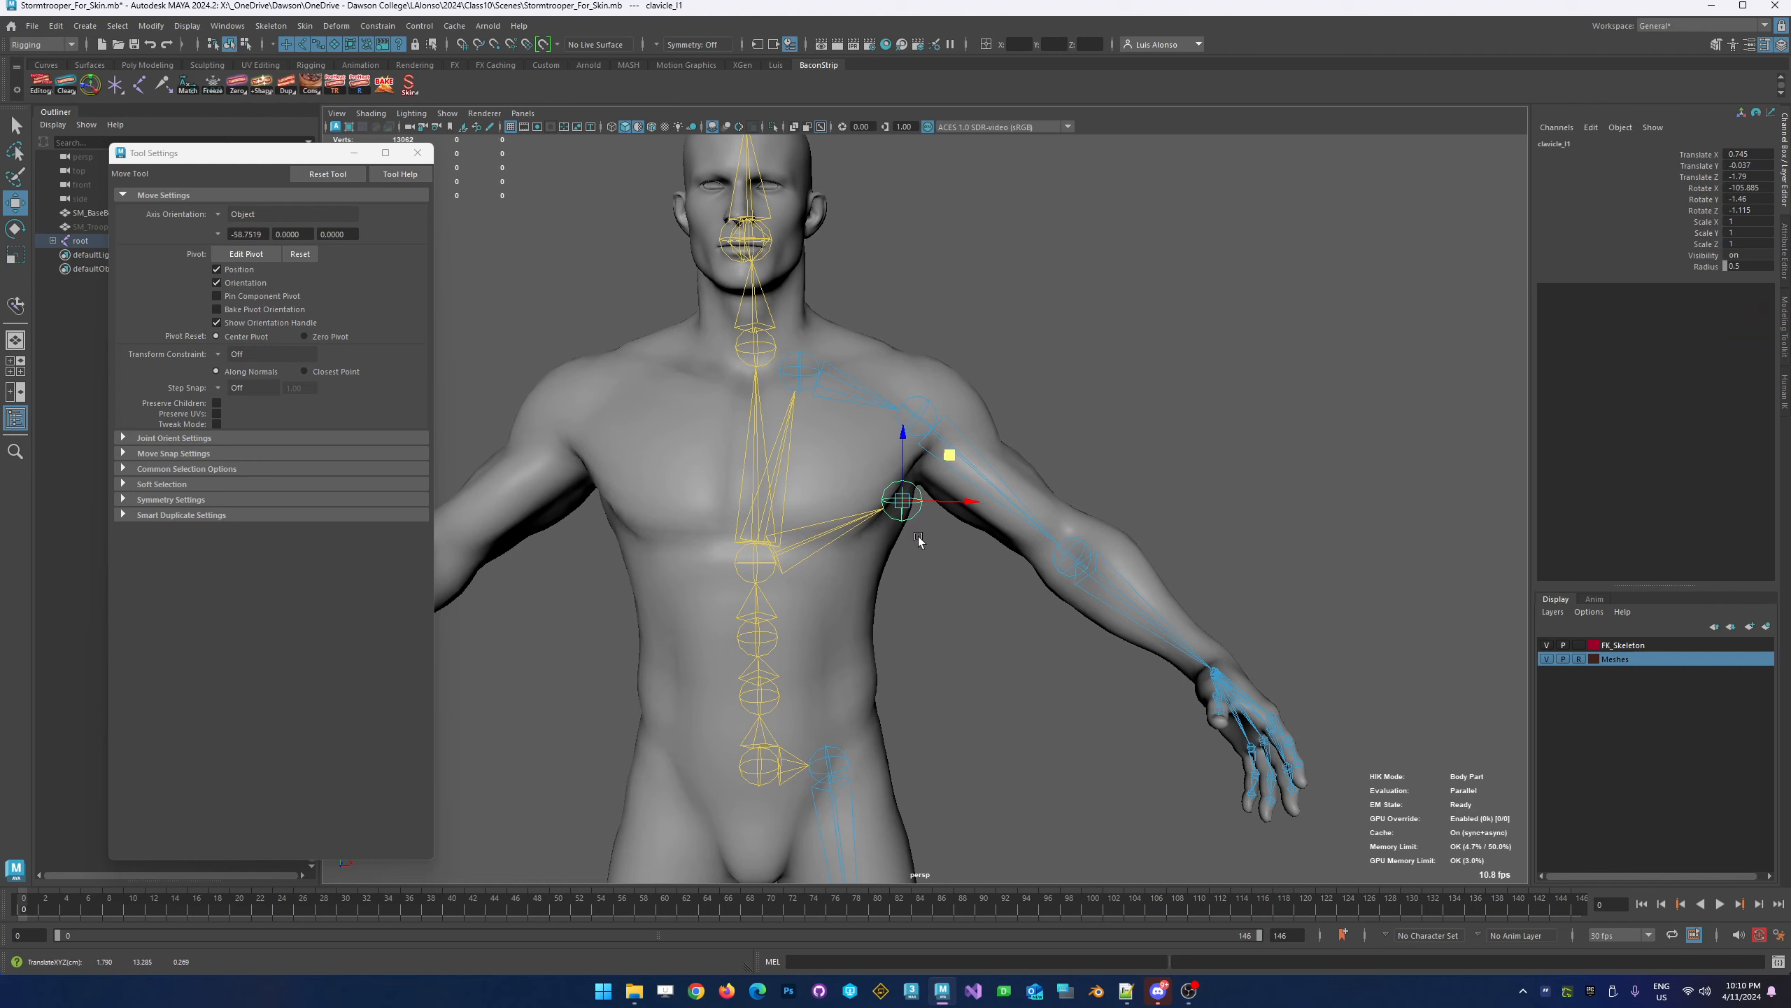
left_click_drag(926, 505, 878, 401, "alt")
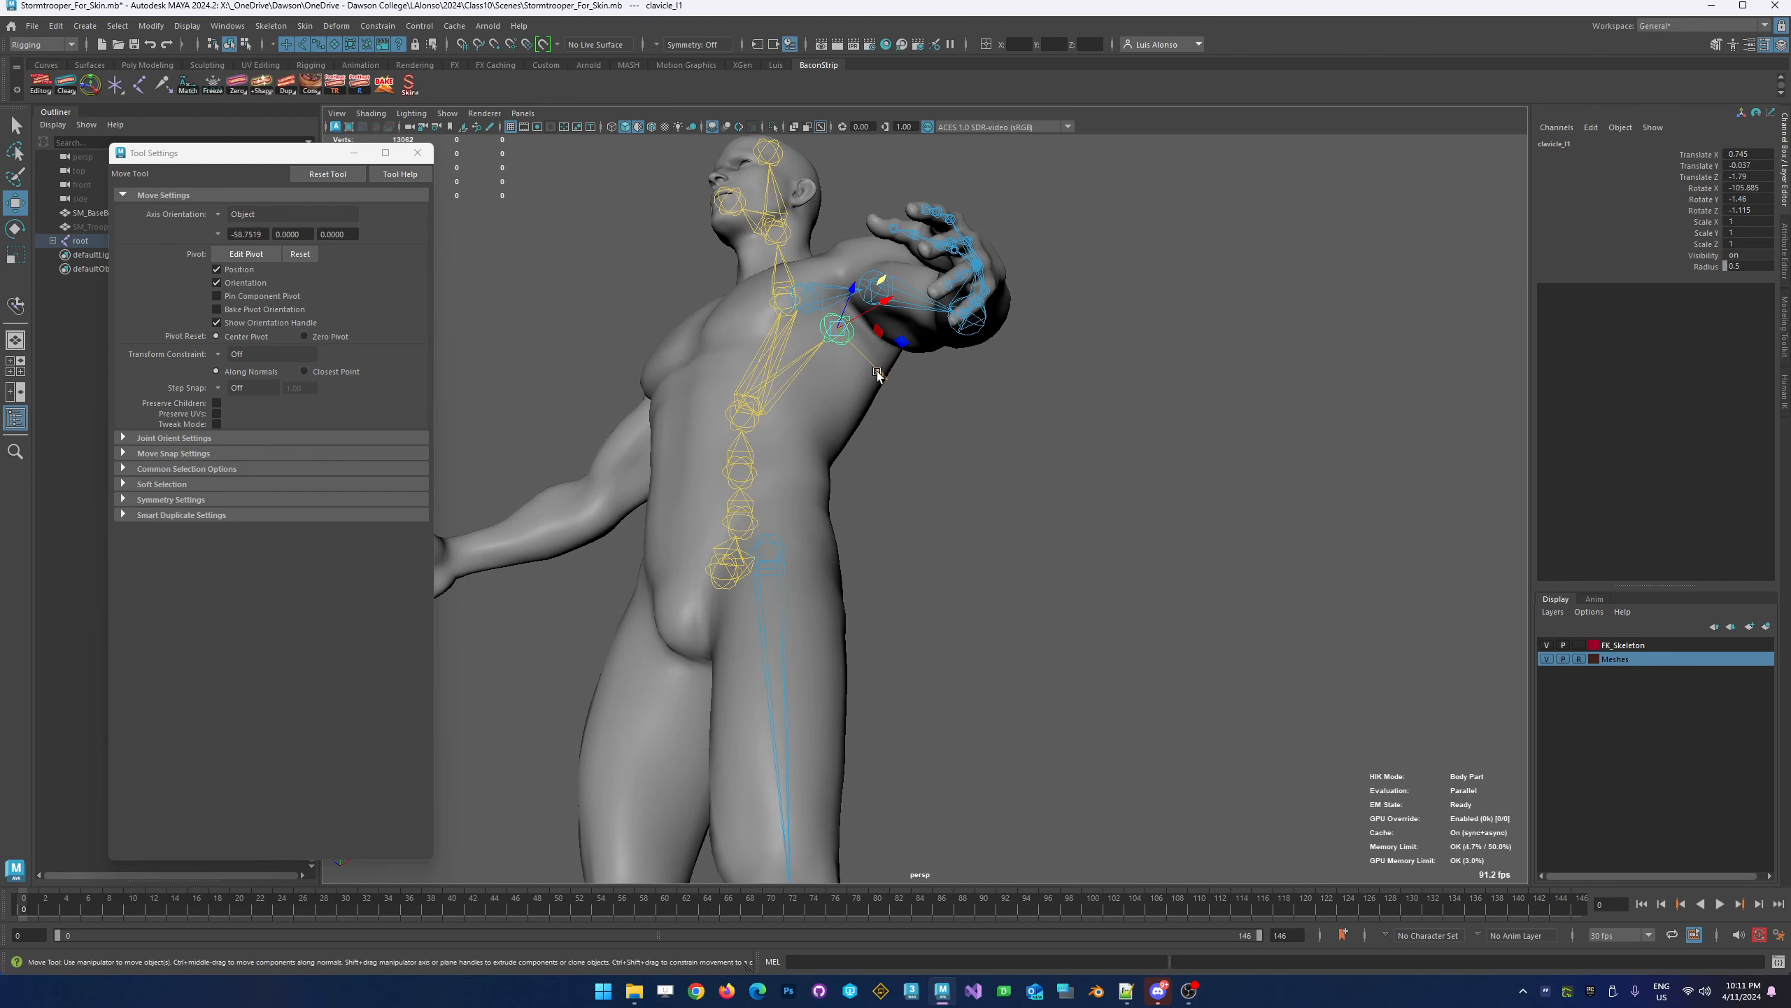
middle_click_drag(882, 381, 894, 388)
mouse_move(785, 404)
left_mouse_down("alt")
mouse_move(798, 436)
mouse_move(796, 394)
left_mouse_up("alt")
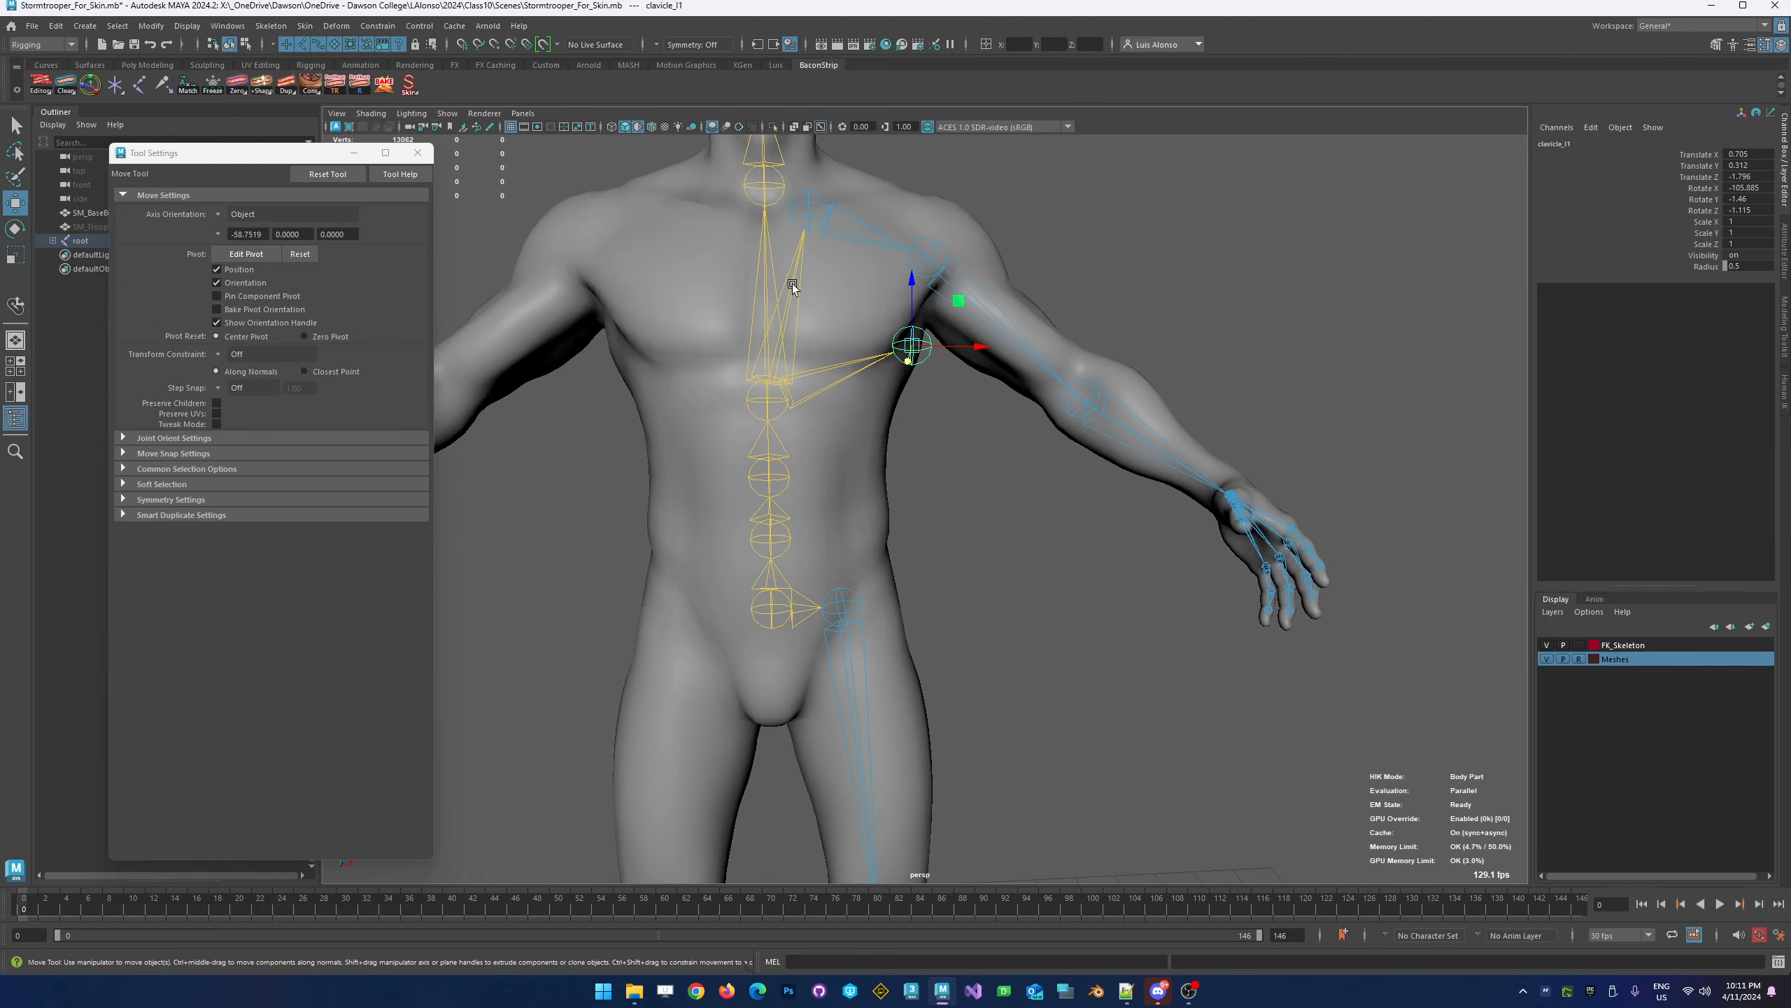
Check the spine_02 joint and select the spine_03 joint above it
left_click(922, 497)
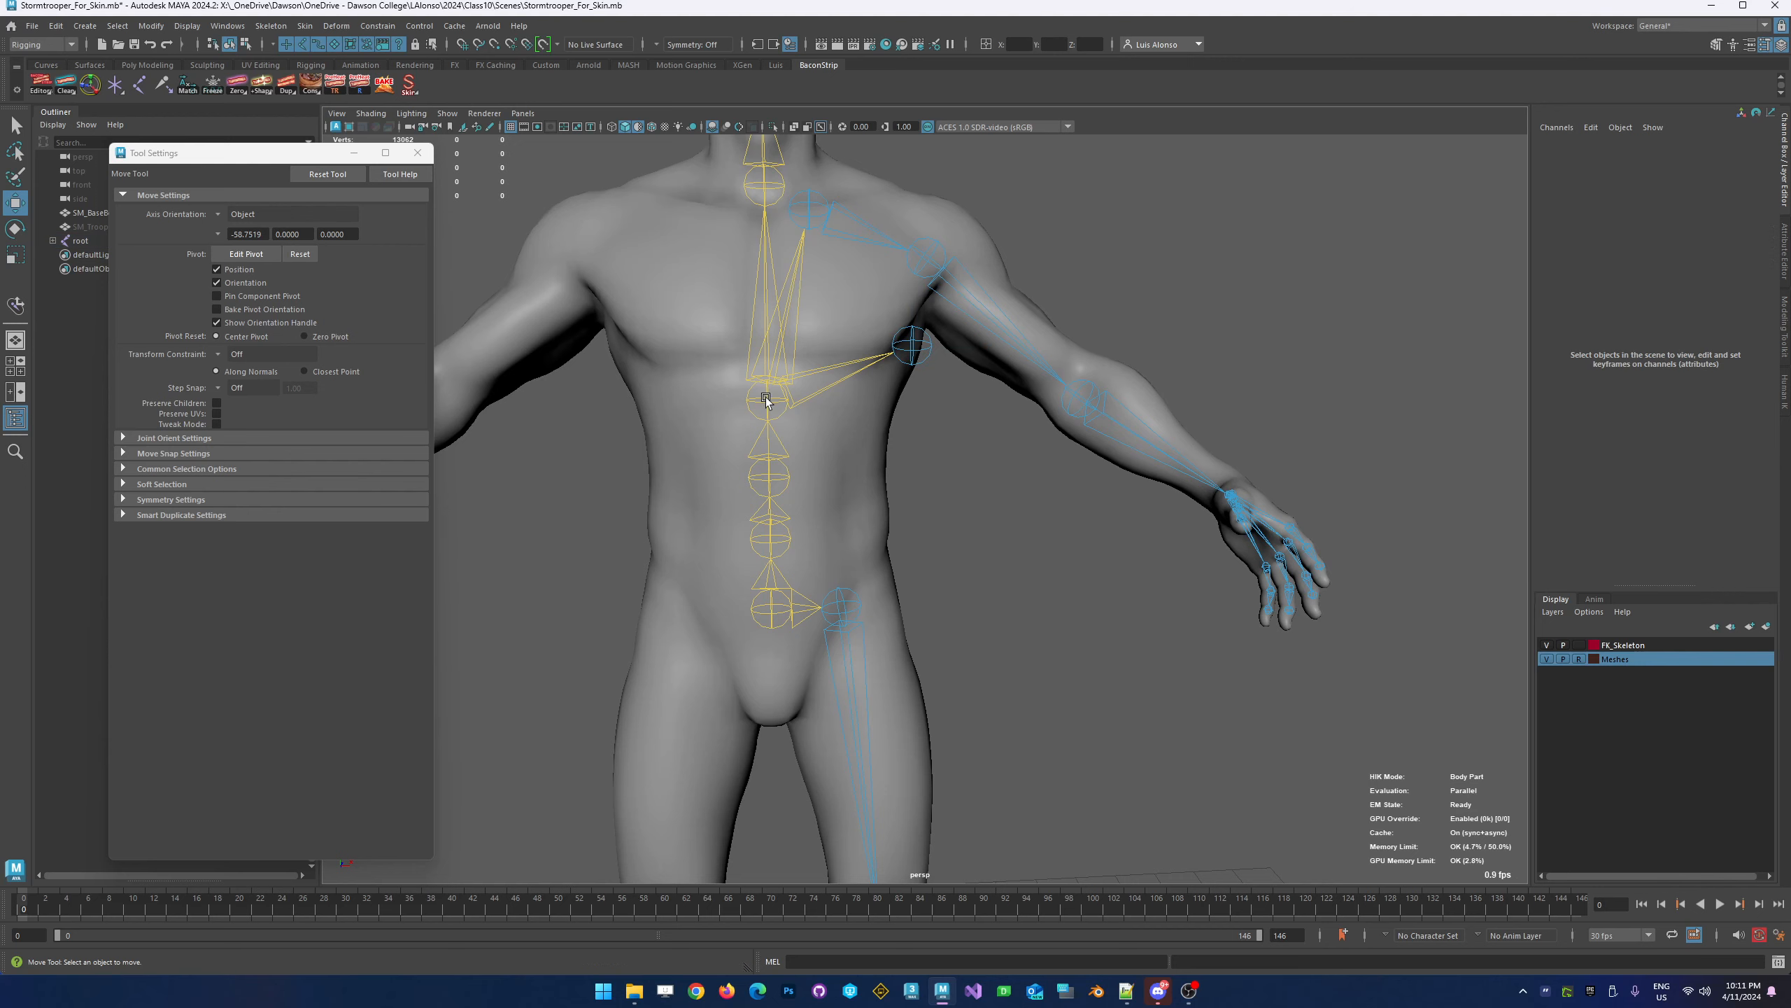
left_click(789, 473)
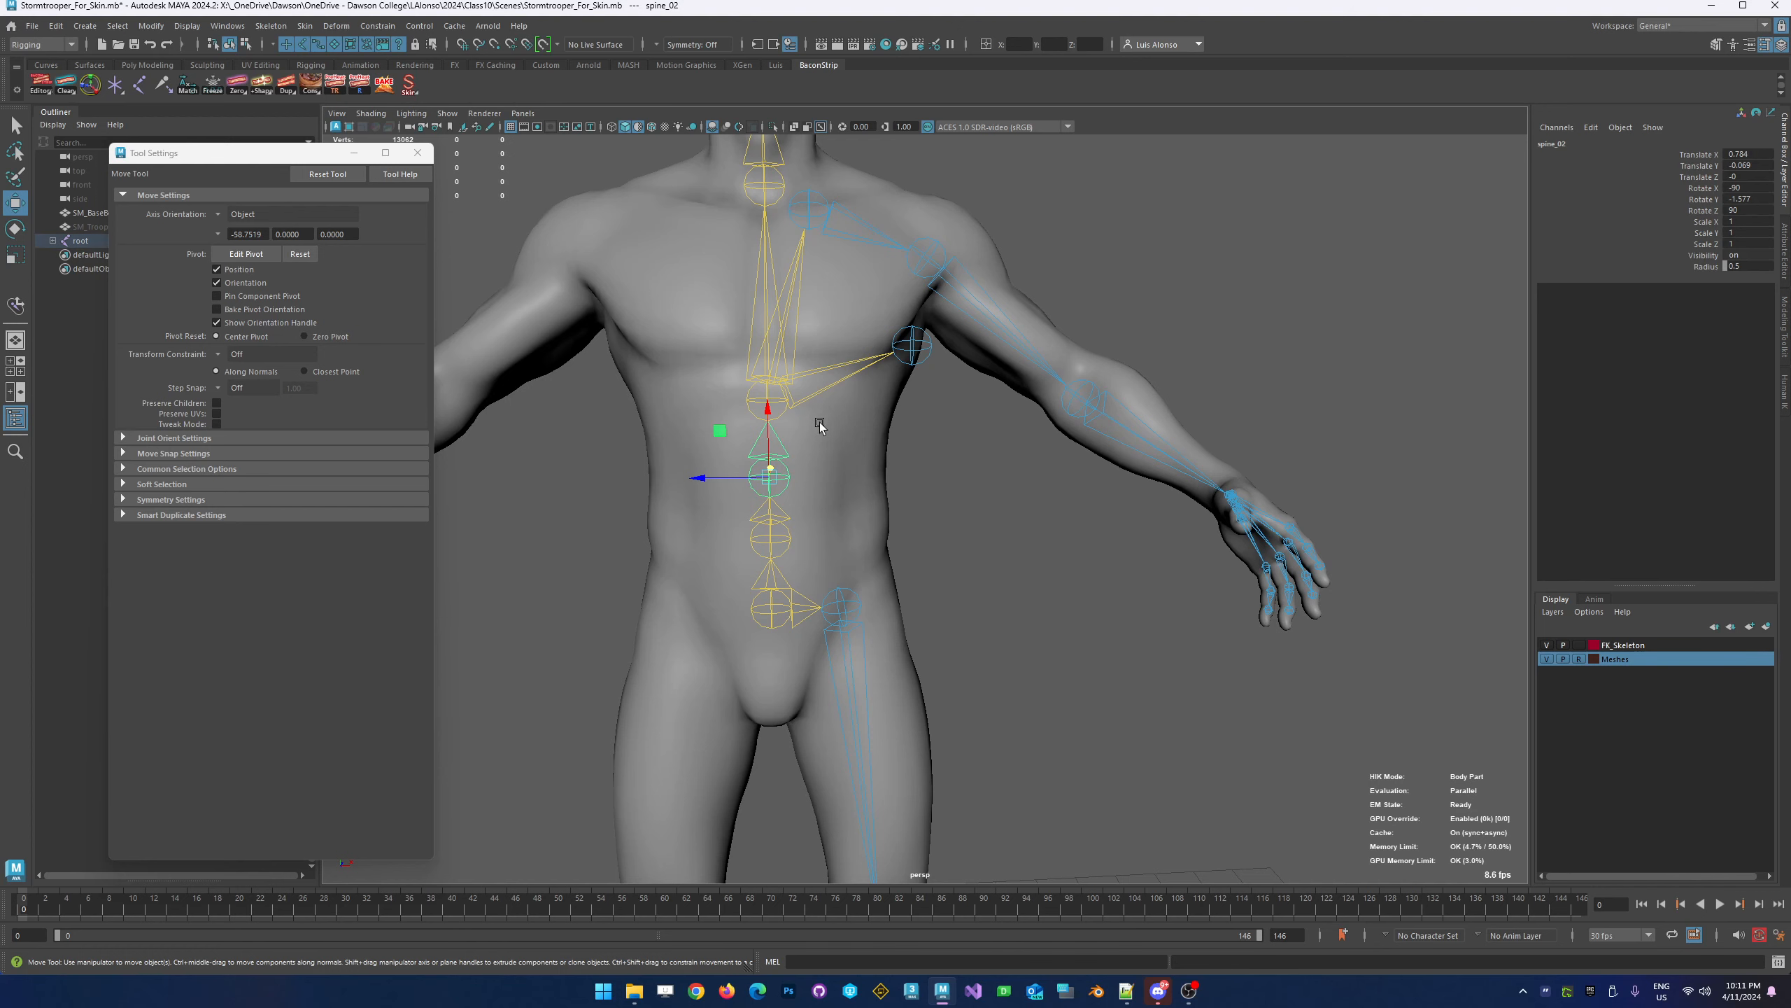
left_click(786, 409)
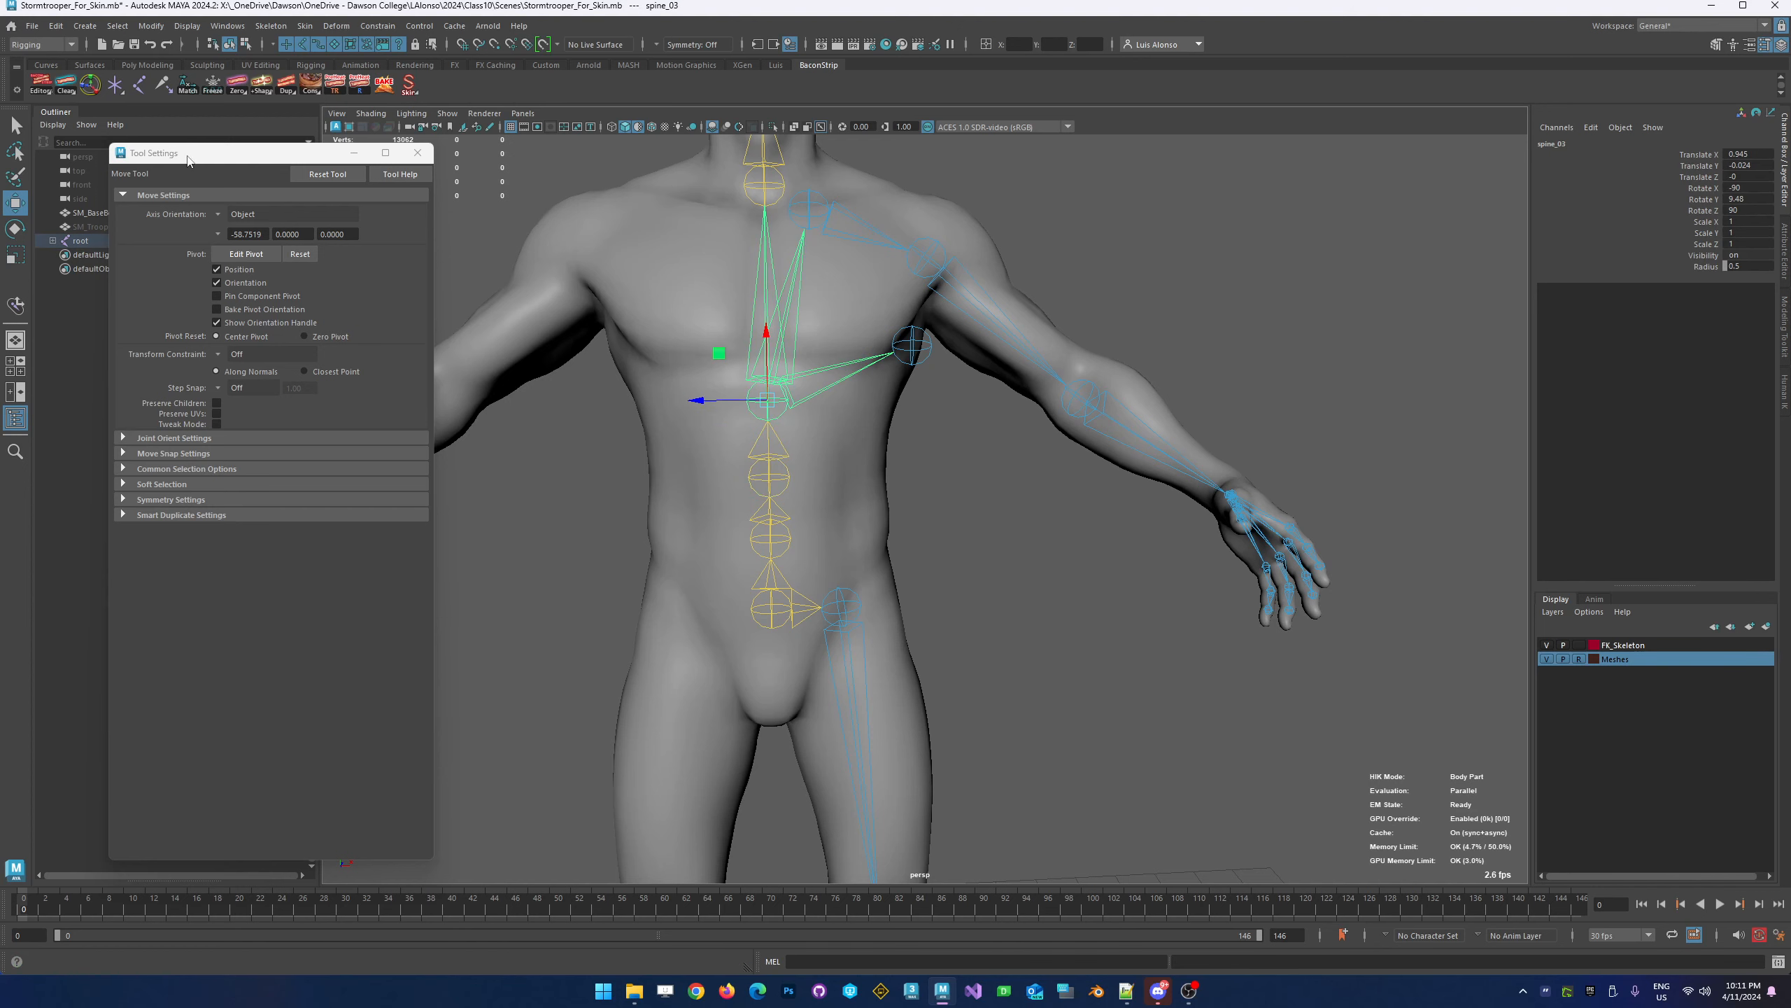
Duplicate spine_03 without children, place the copy at the left side of the torso level with spine_02, and parent it to spine_02
right_click(287, 86)
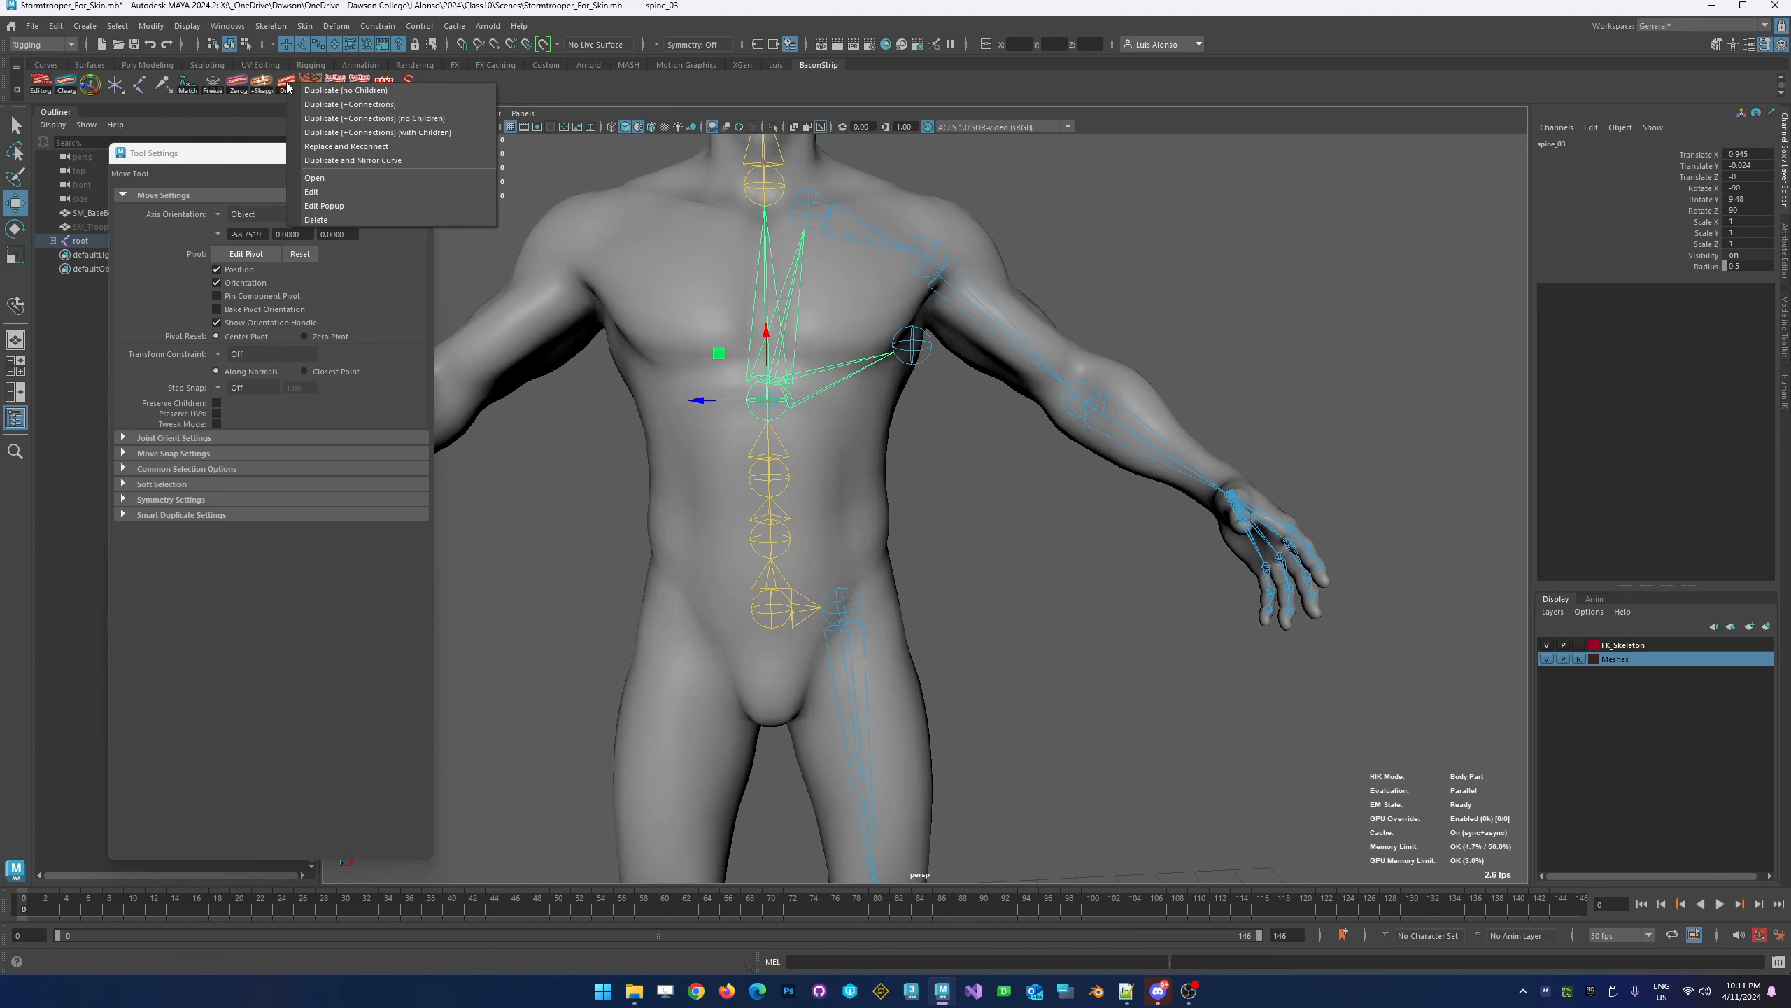
left_click(328, 90)
left_click_drag(719, 352, 810, 418)
left_click_drag(980, 520, 826, 459, "alt")
left_click_drag(716, 543, 803, 498, "alt")
left_click(784, 470)
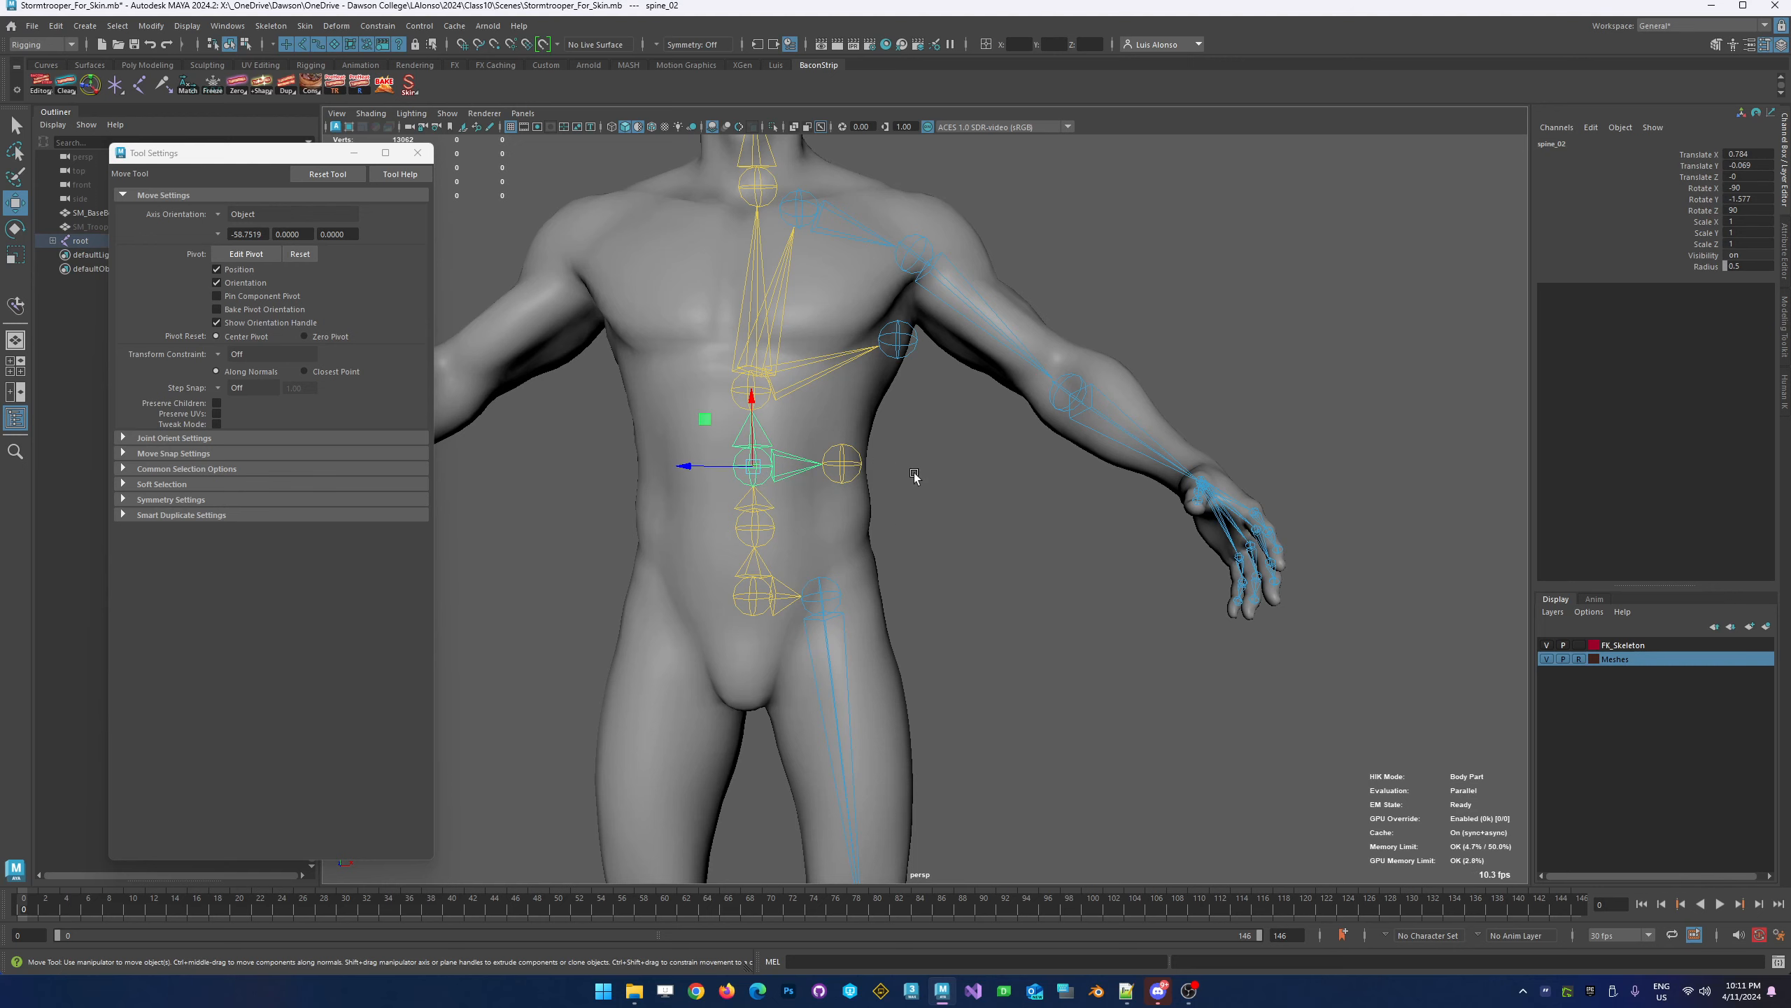
Duplicate spine_02 without children and parent the copy to the spine joint below at the left waist, about X 0.097, Y 0.048, Z -1.158
left_click_drag(914, 474, 967, 506, "alt")
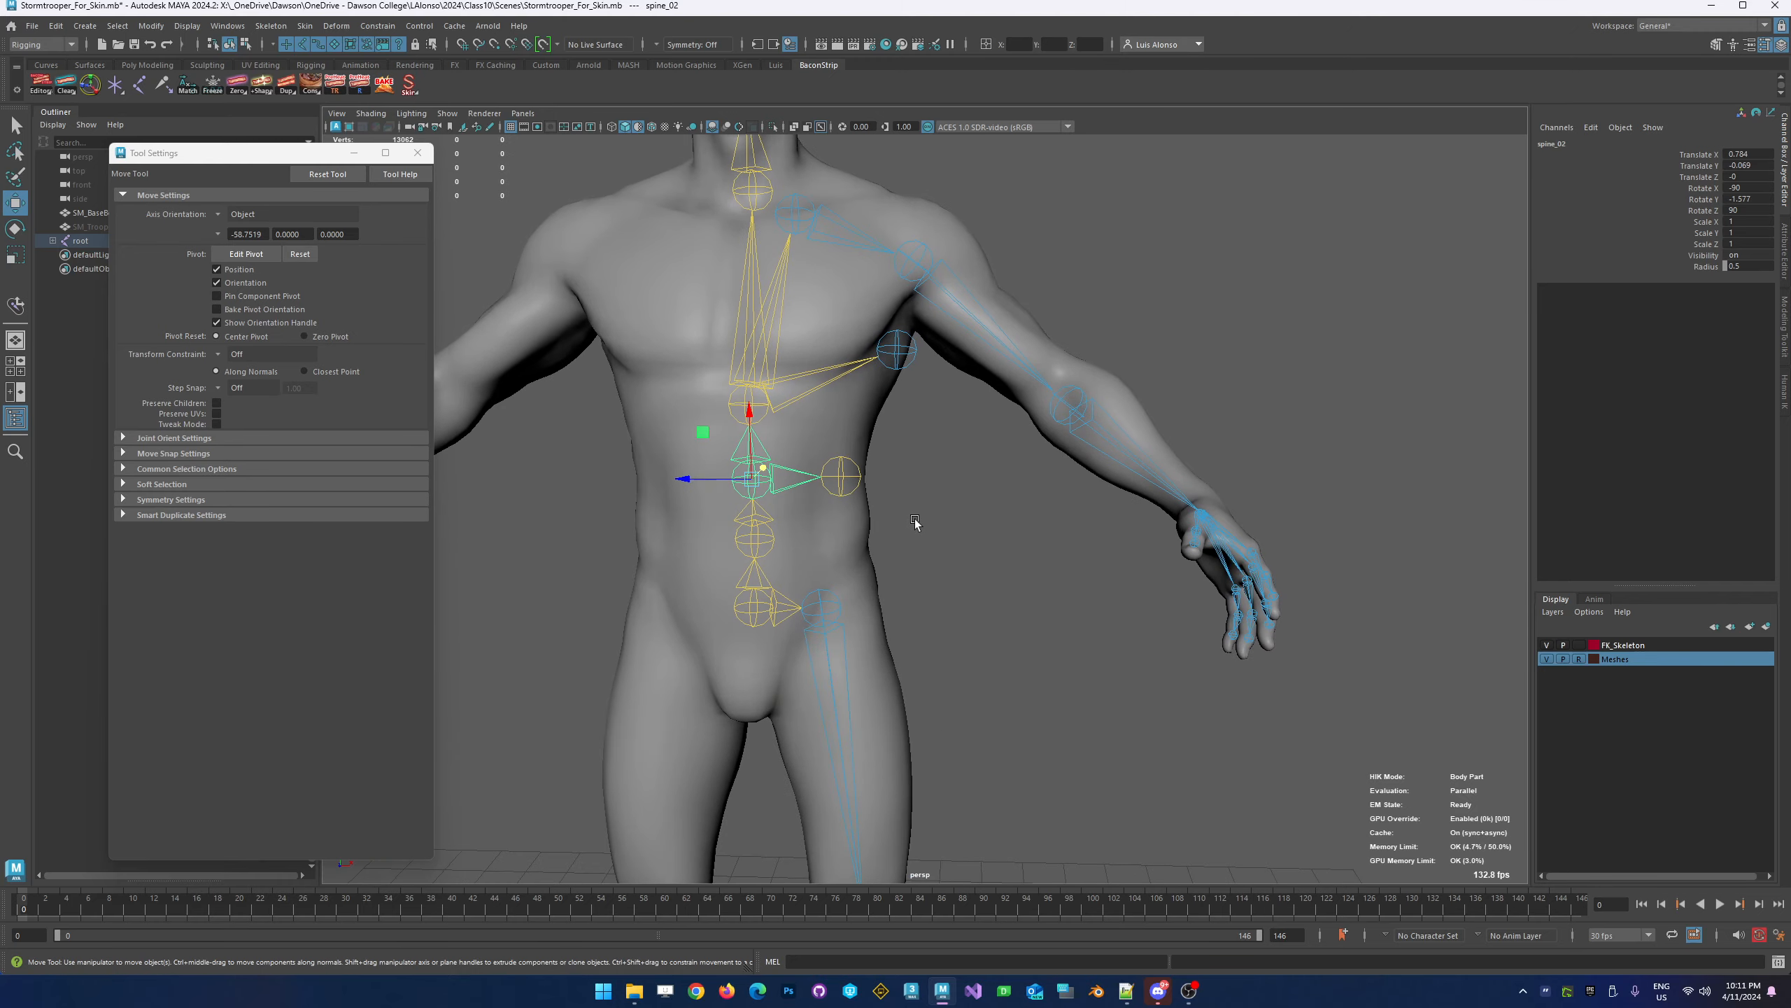
middle_click_drag(915, 518, 932, 425, "alt")
right_click_drag(722, 256, 836, 287, "alt")
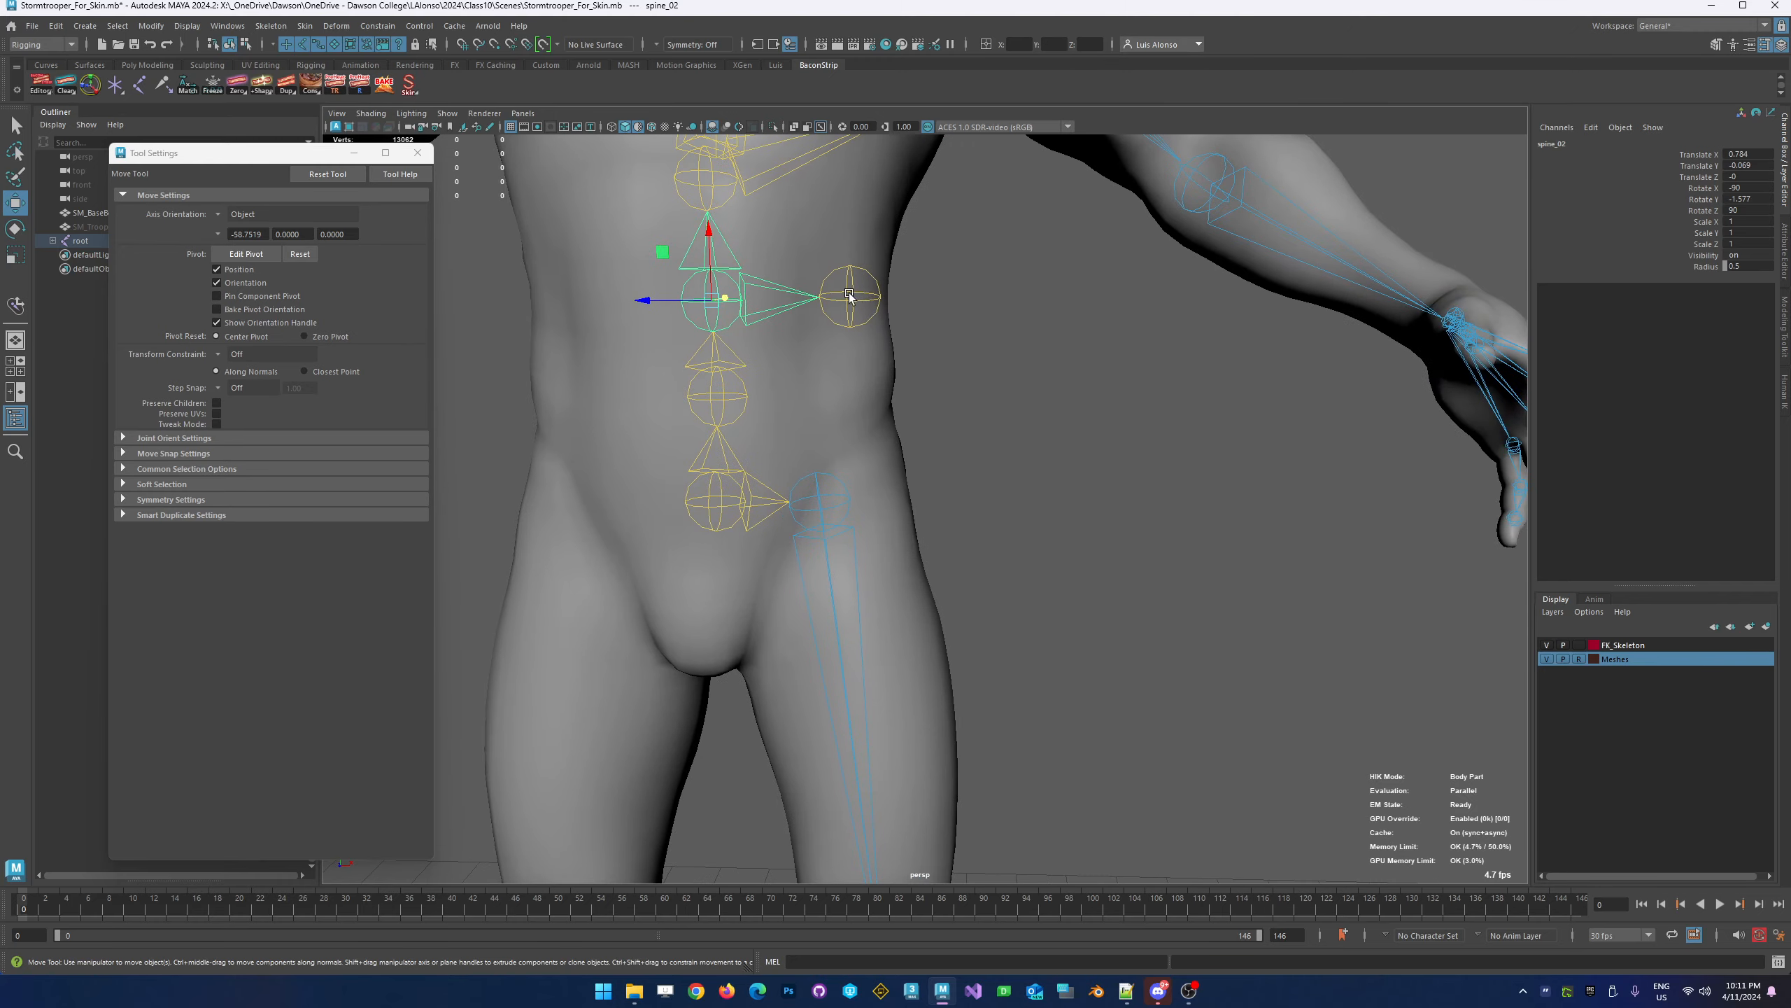
middle_click_drag(836, 287, 859, 374, "alt")
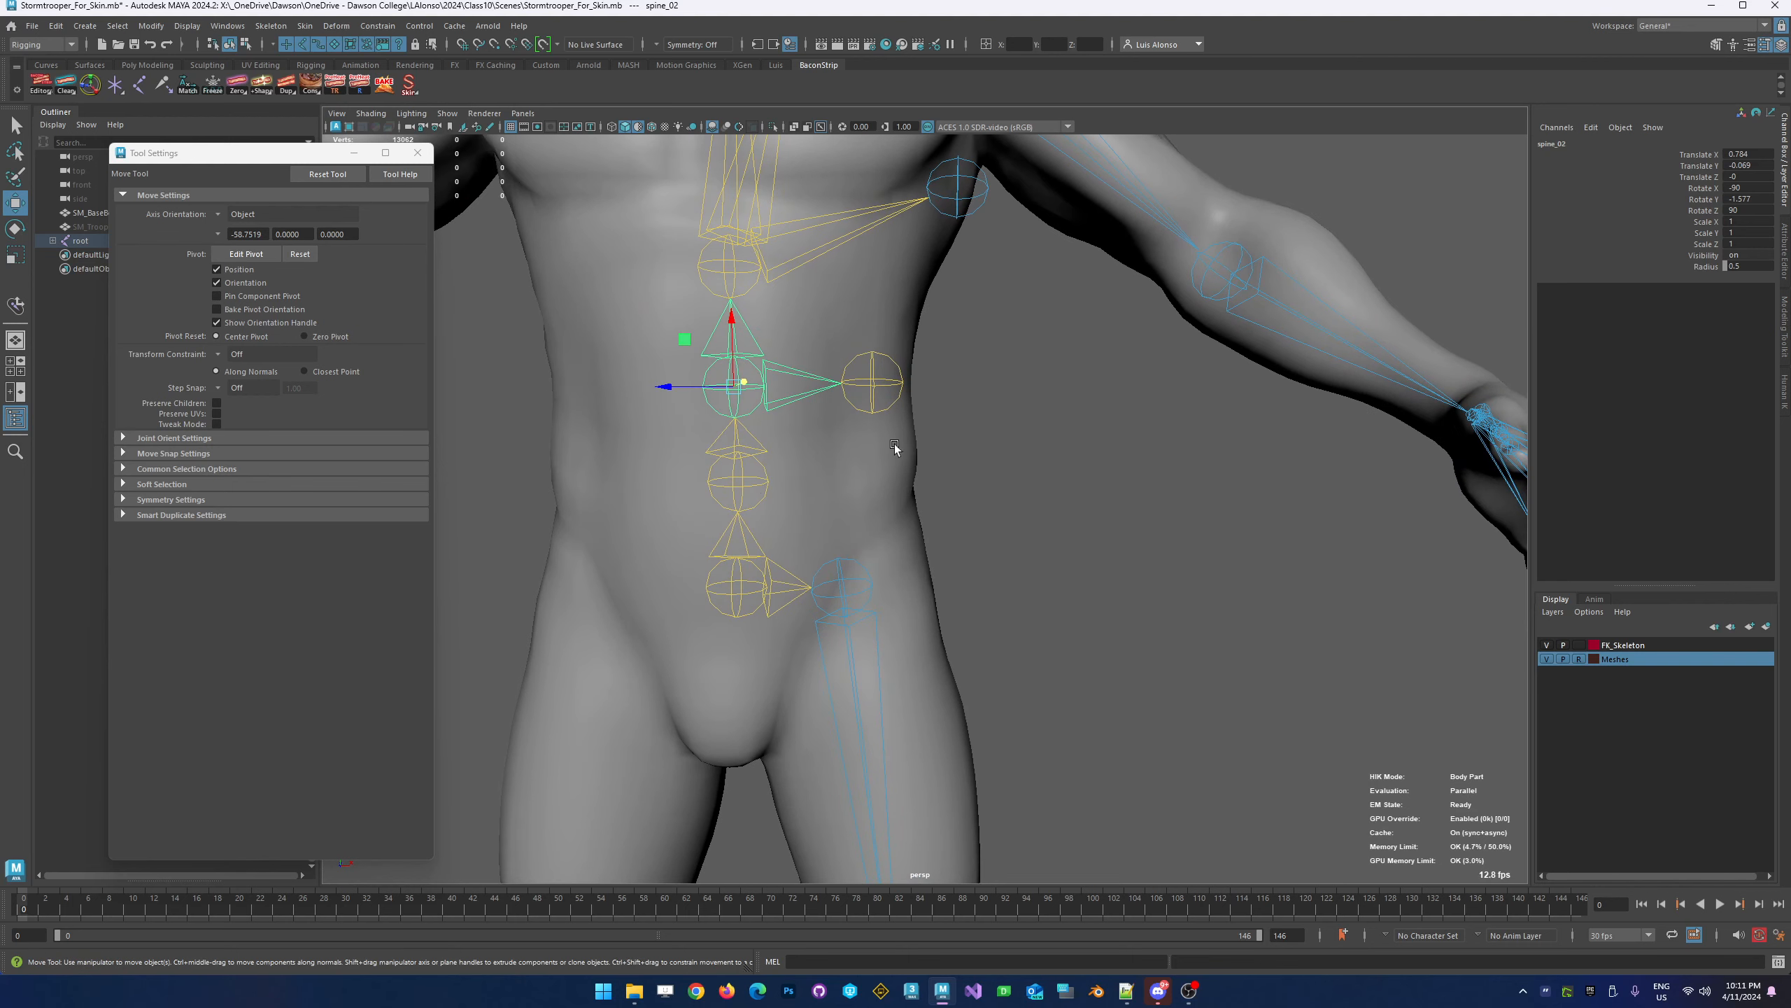
right_click(286, 88)
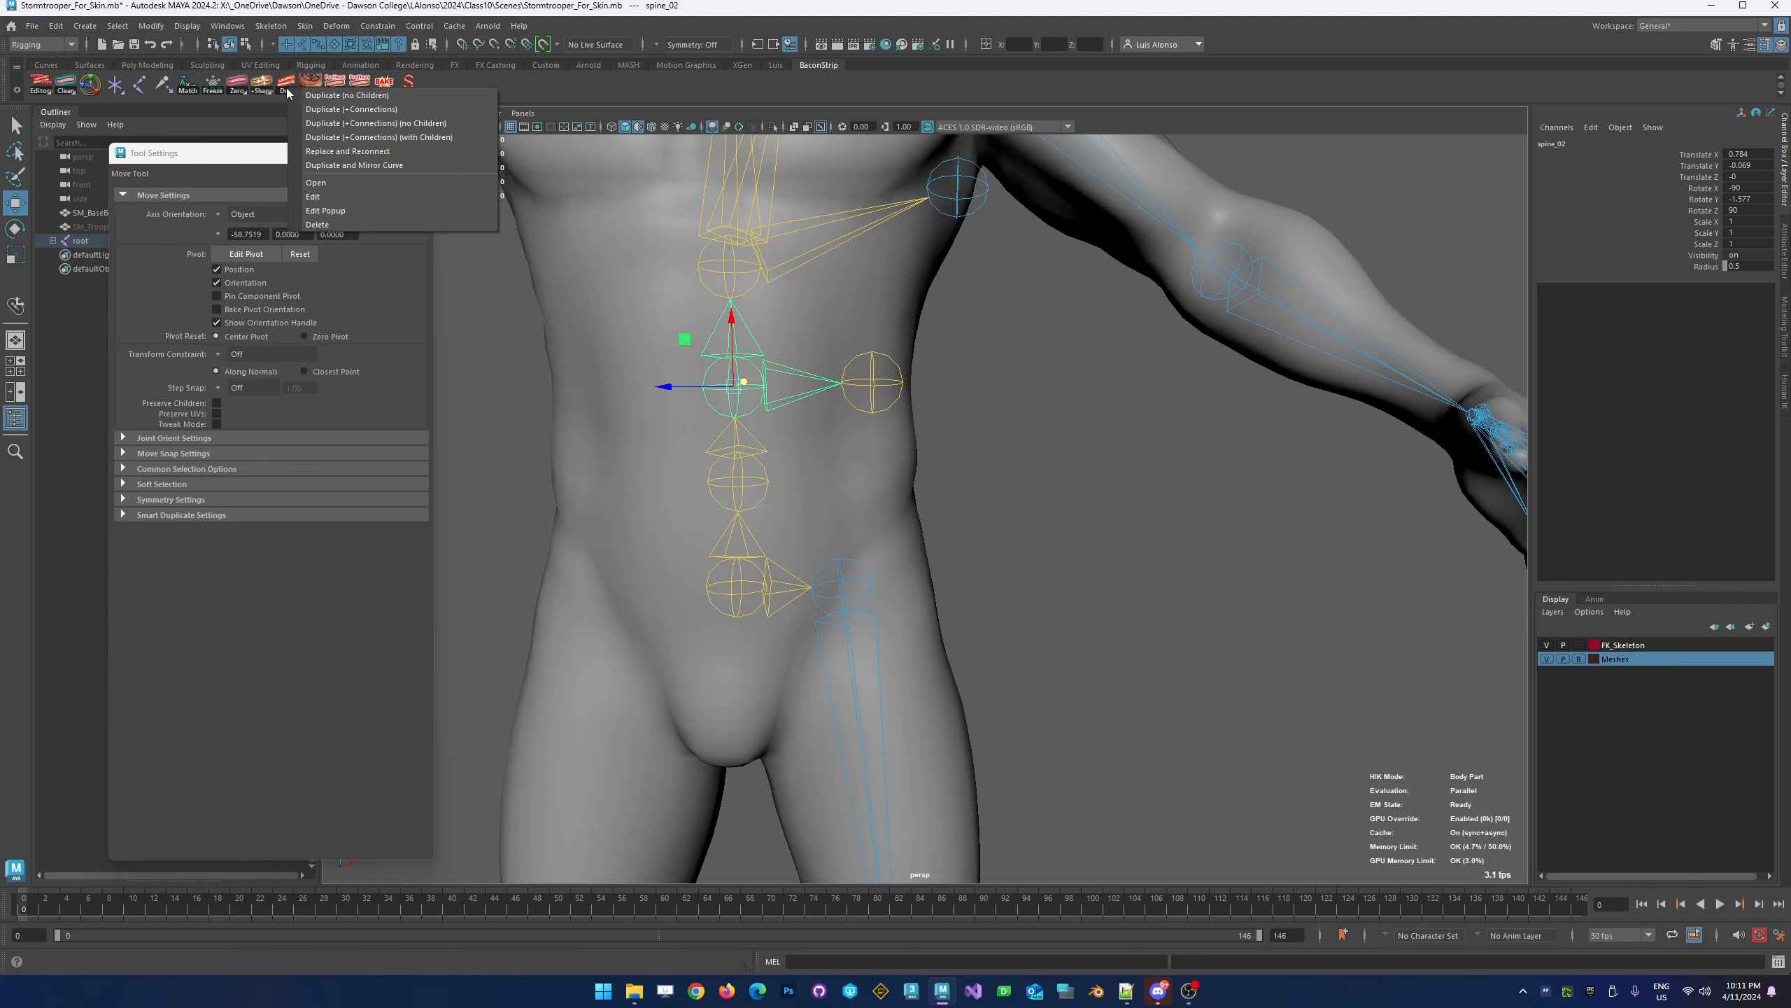
left_click(326, 96)
left_click_drag(684, 339, 698, 455)
right_click_drag(860, 392, 808, 417, "alt")
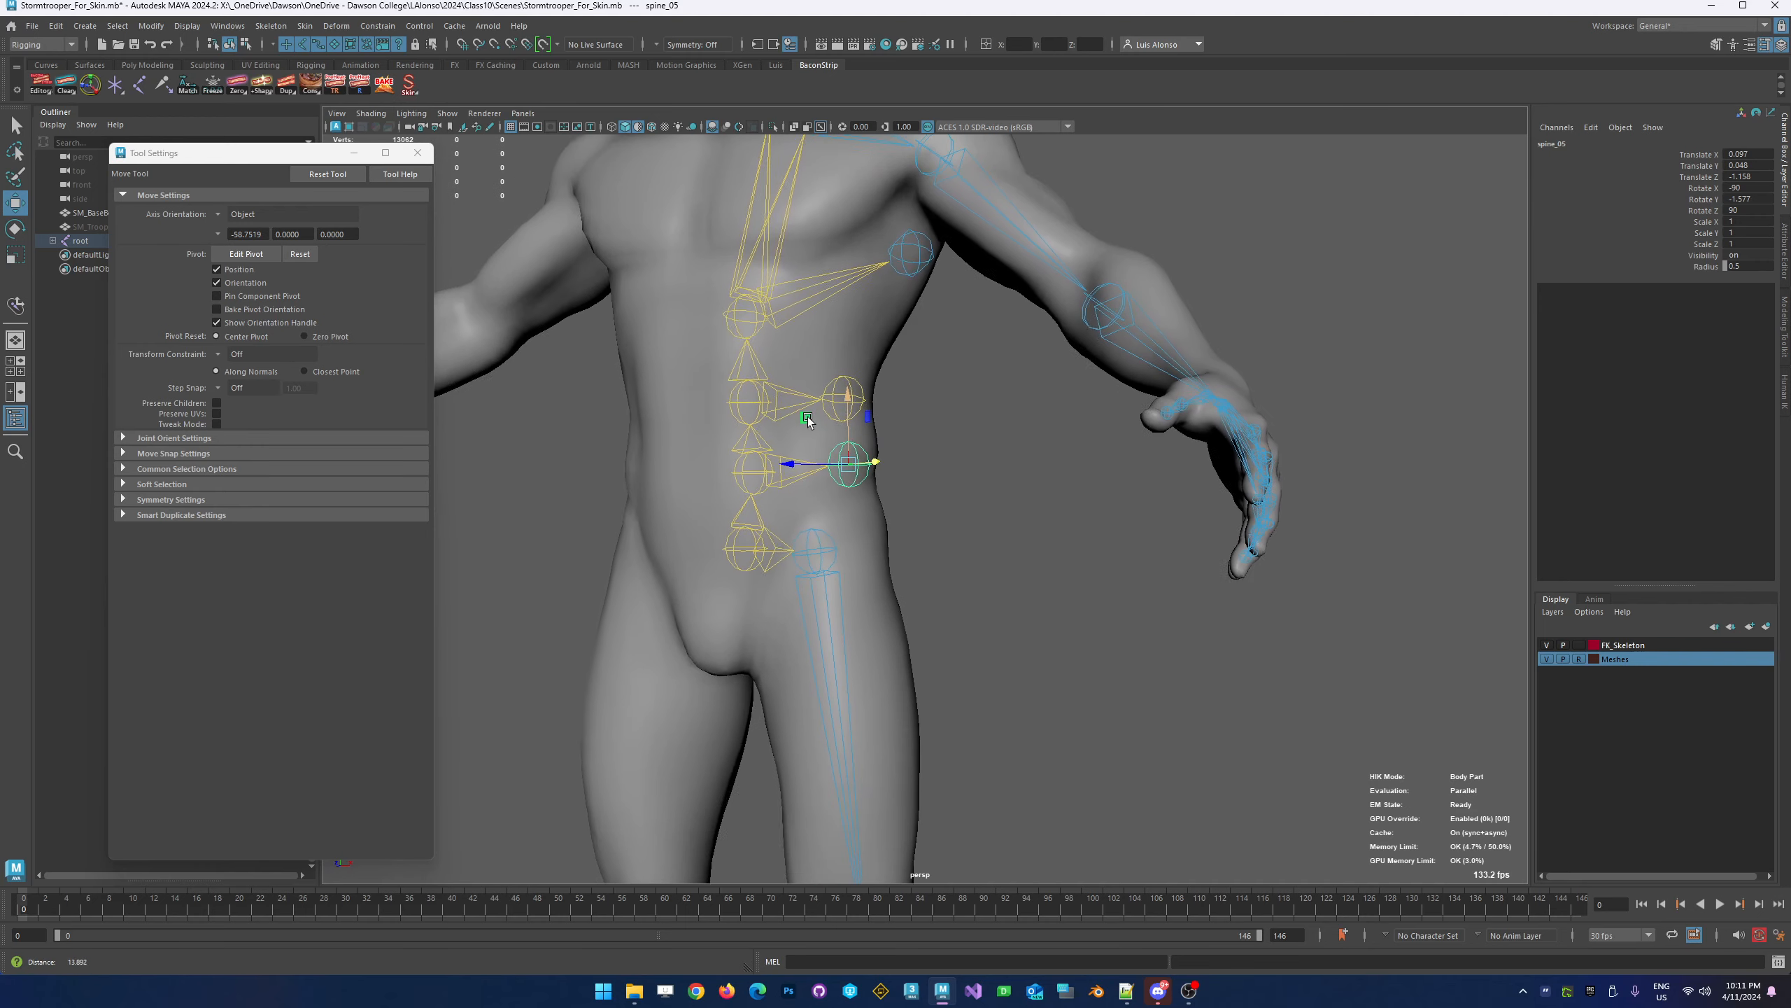
Examine the added armpit and waist joints on the torso from the front and at an angle
middle_click_drag(794, 490, 776, 332, "alt")
right_click_drag(776, 332, 632, 357, "alt")
left_click_drag(631, 409, 676, 423, "alt")
middle_click_drag(688, 185, 612, 320, "alt")
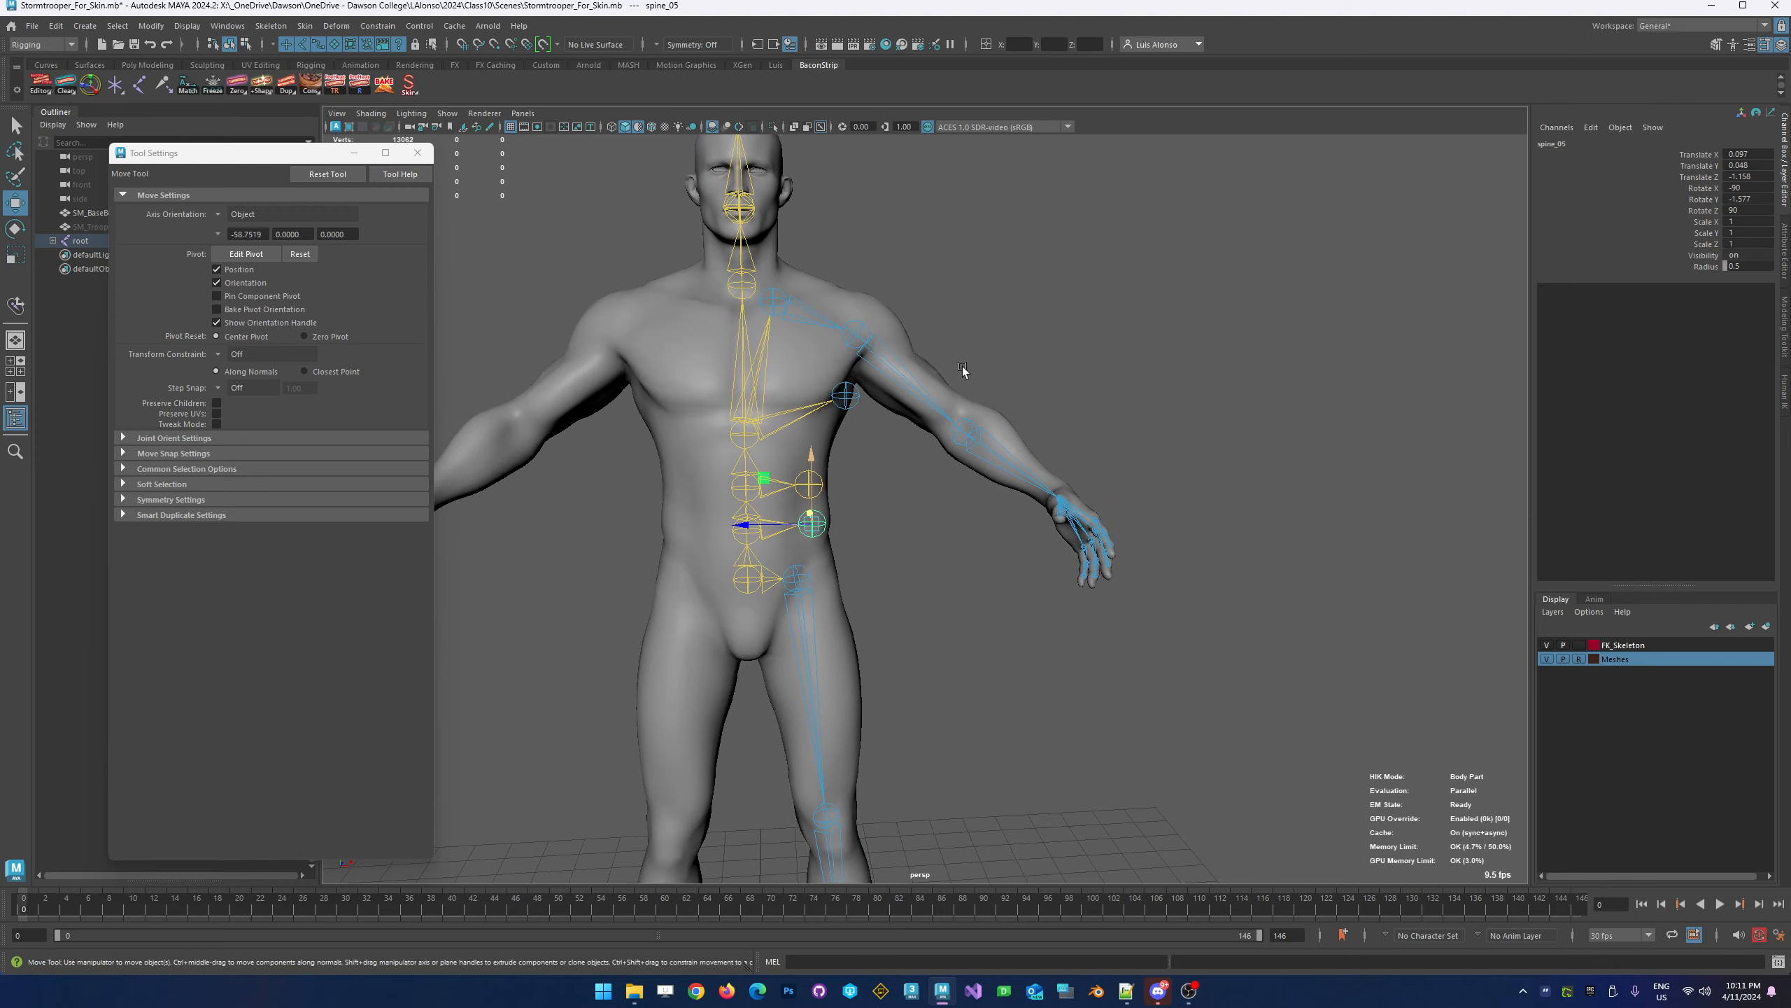
left_click_drag(869, 398, 706, 378, "alt")
right_click_drag(676, 361, 1150, 318, "alt")
left_click_drag(836, 329, 868, 291, "alt")
mouse_move(891, 434)
left_mouse_down("alt")
mouse_move(912, 392)
mouse_move(913, 433)
left_mouse_up("alt")
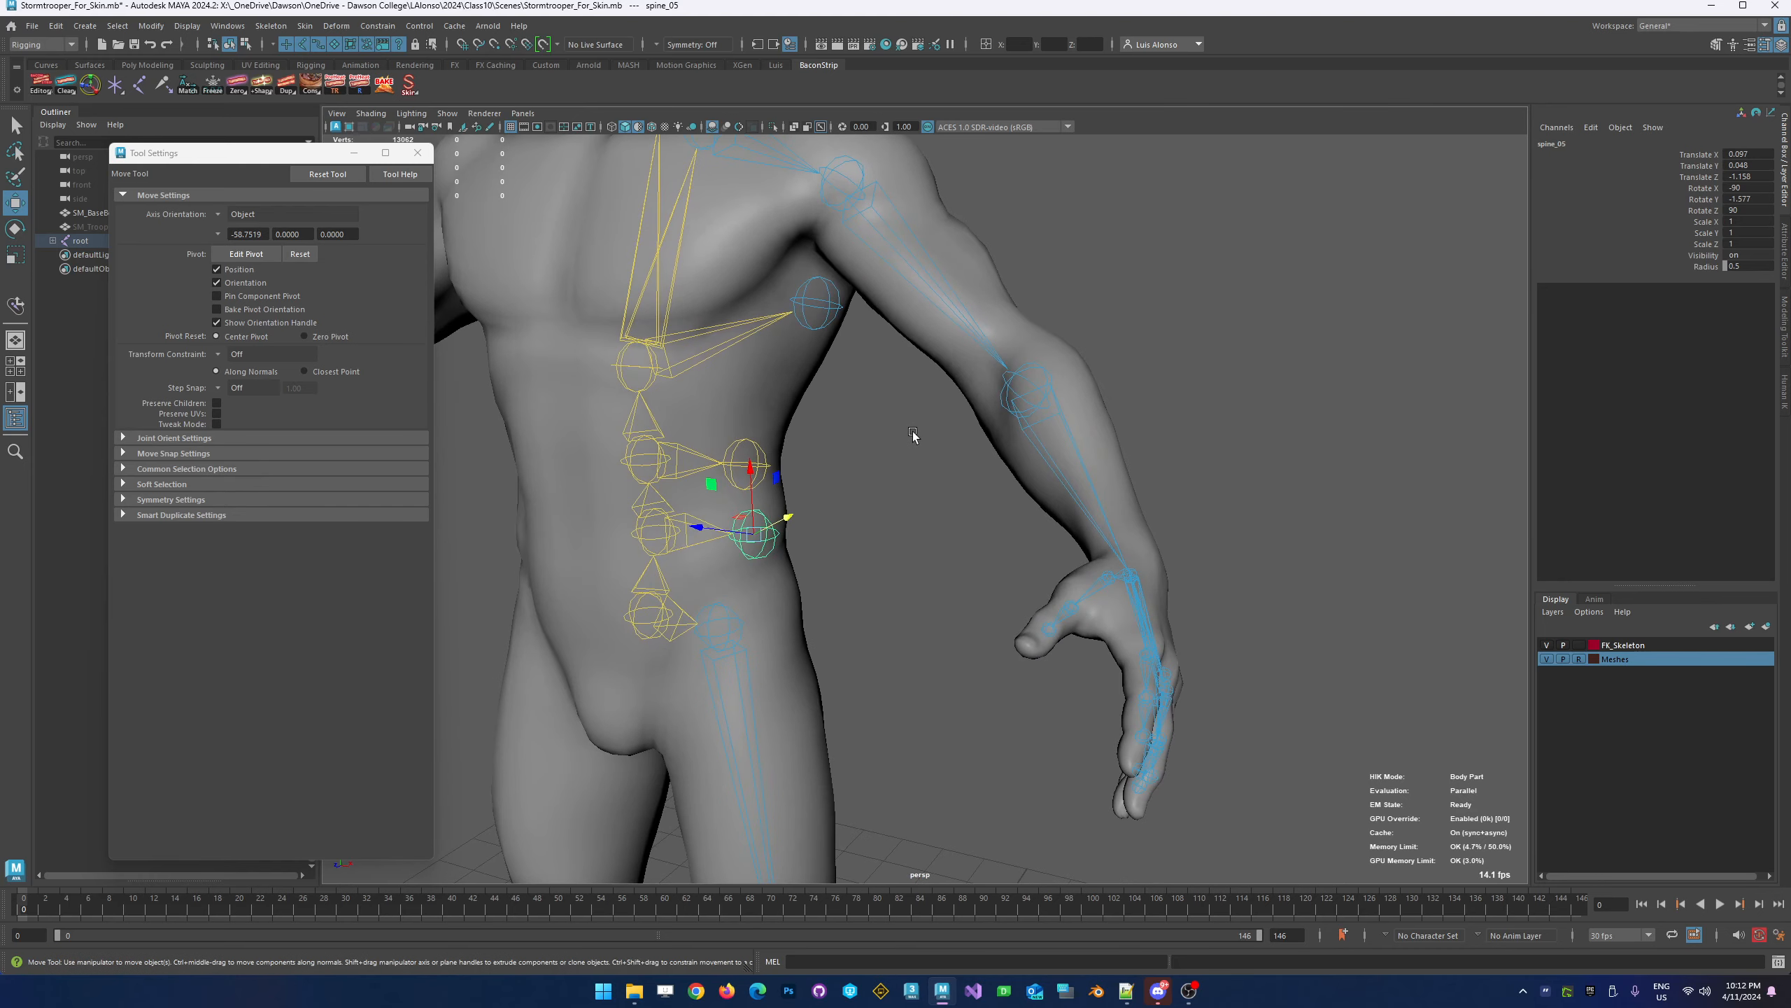
Duplicate thumb_03_l, place the copy at the tip of the left thumb, and parent it to thumb_03_l
left_click_drag(985, 492, 890, 495, "alt")
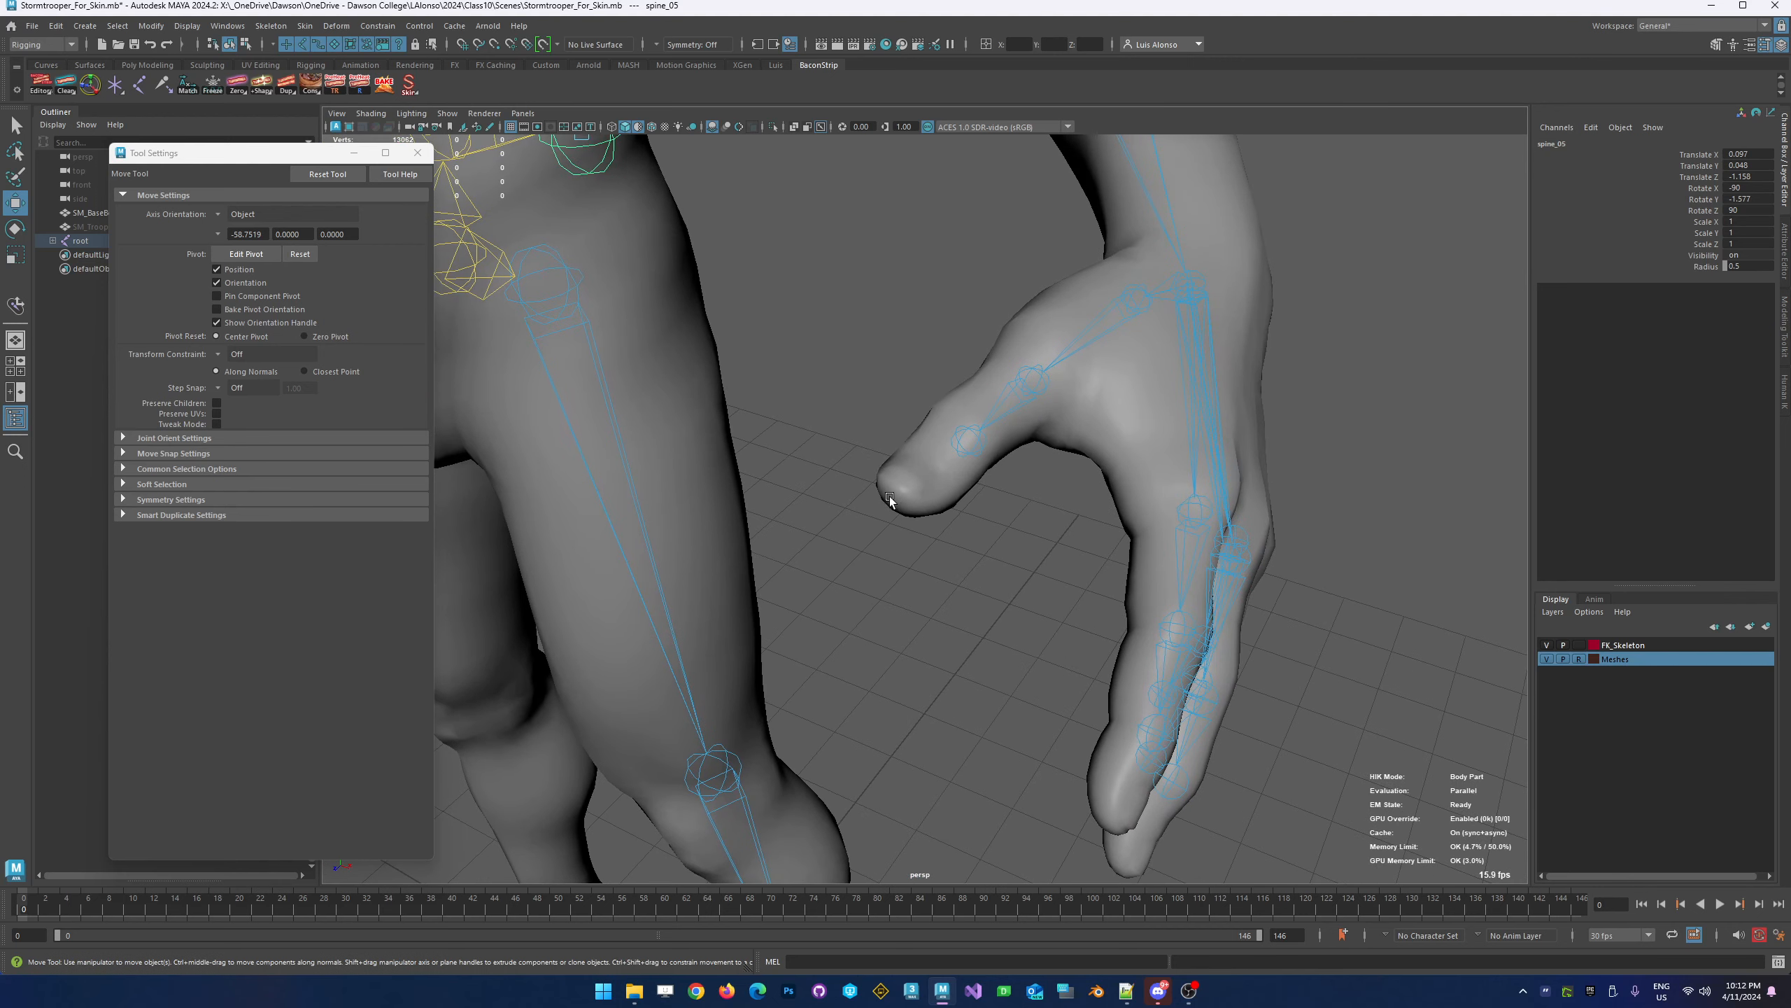
left_click(972, 439)
left_click_drag(934, 474, 856, 514, "shift")
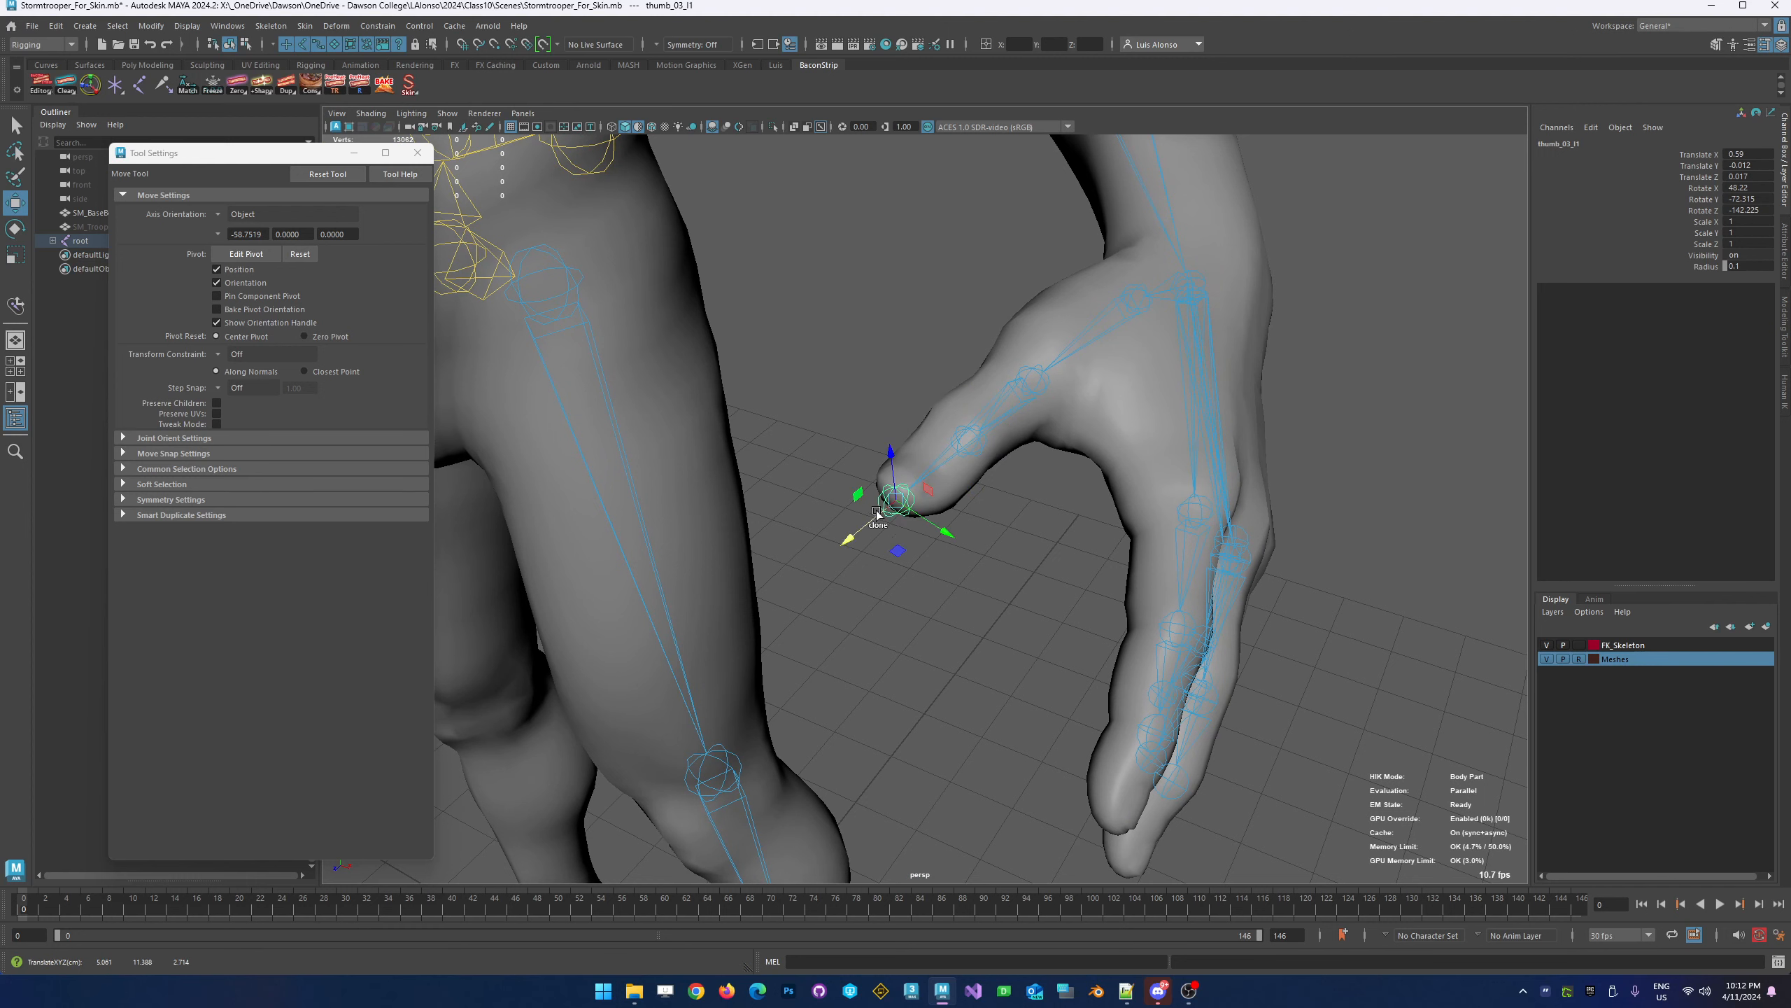
left_click(979, 454)
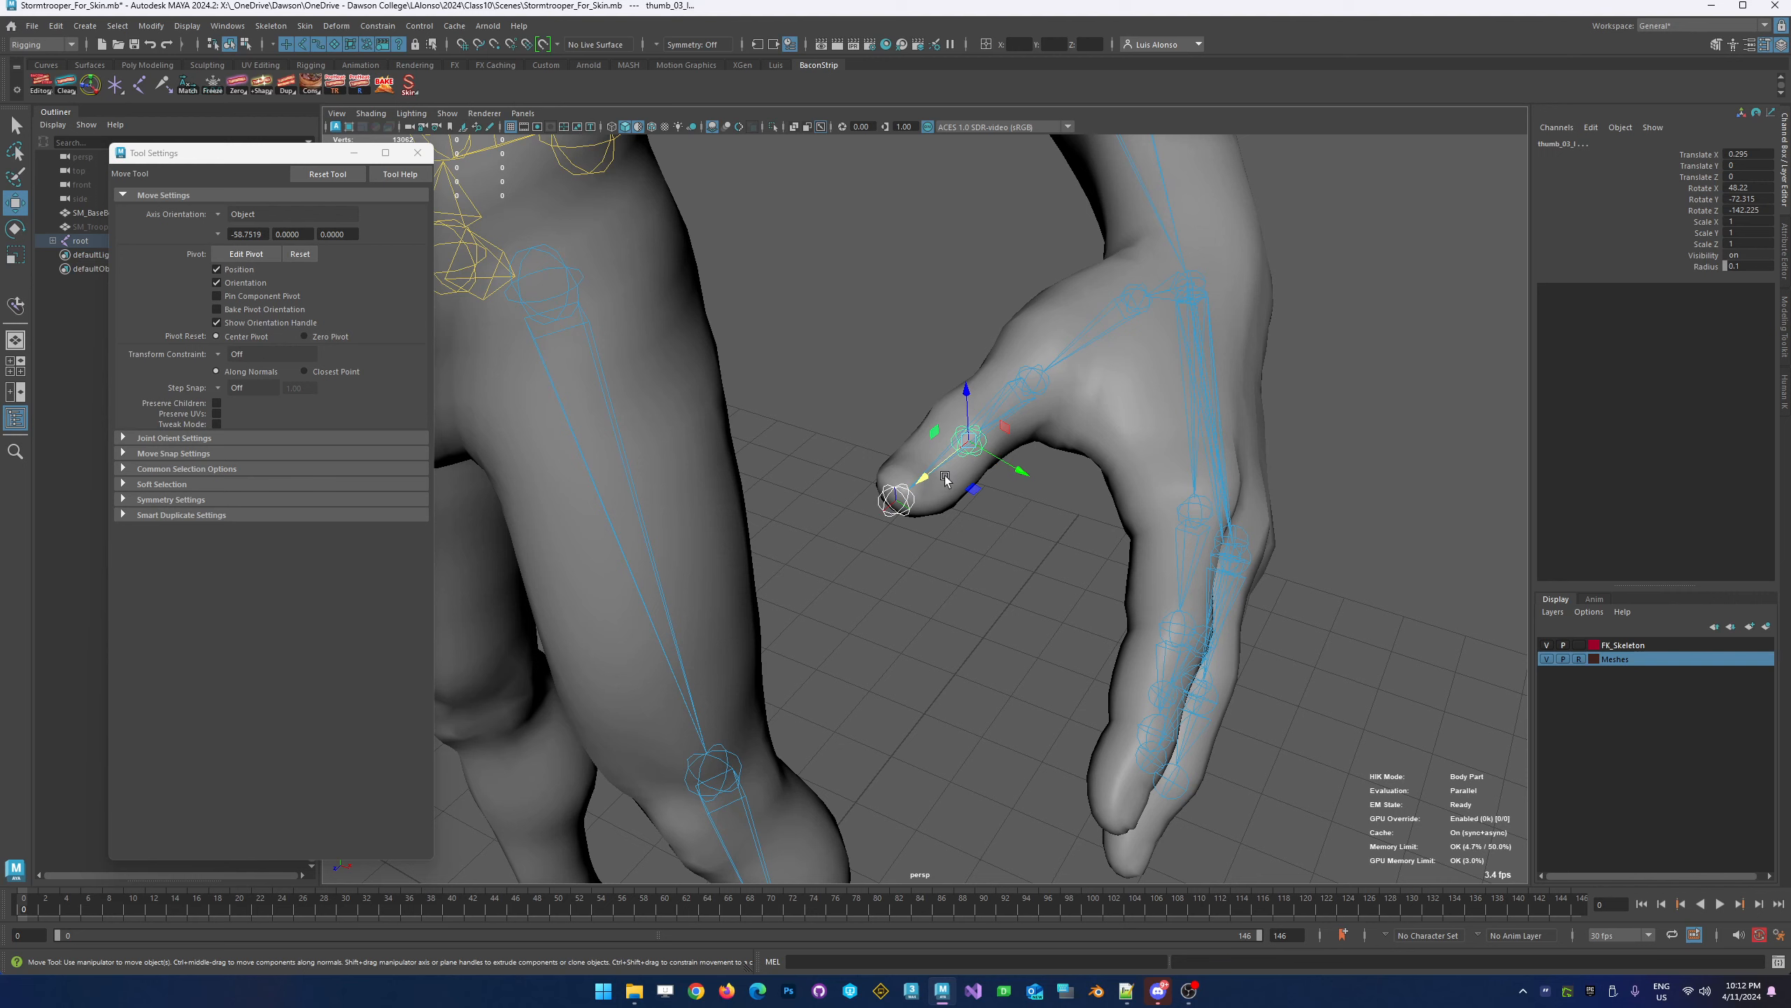
left_click(959, 457)
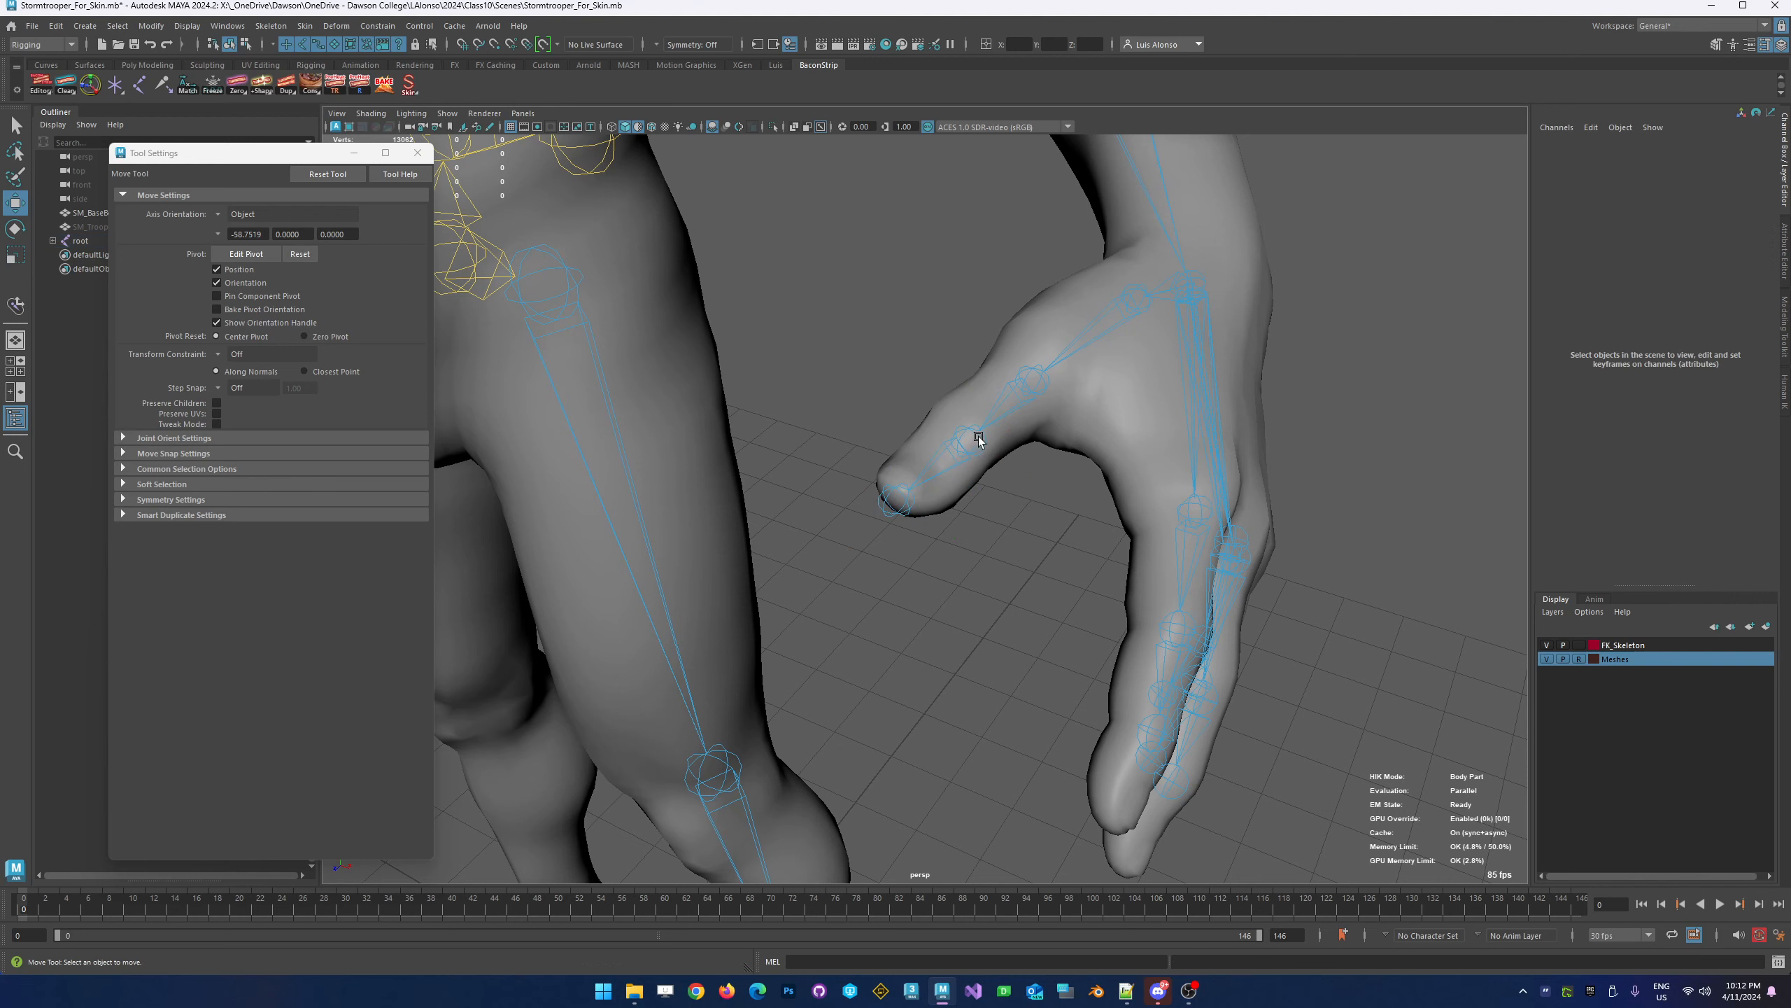
Try rotating the thumb_03_l joint to test the thumb's last bone, and undo the rotation
left_click(969, 454)
key("e")
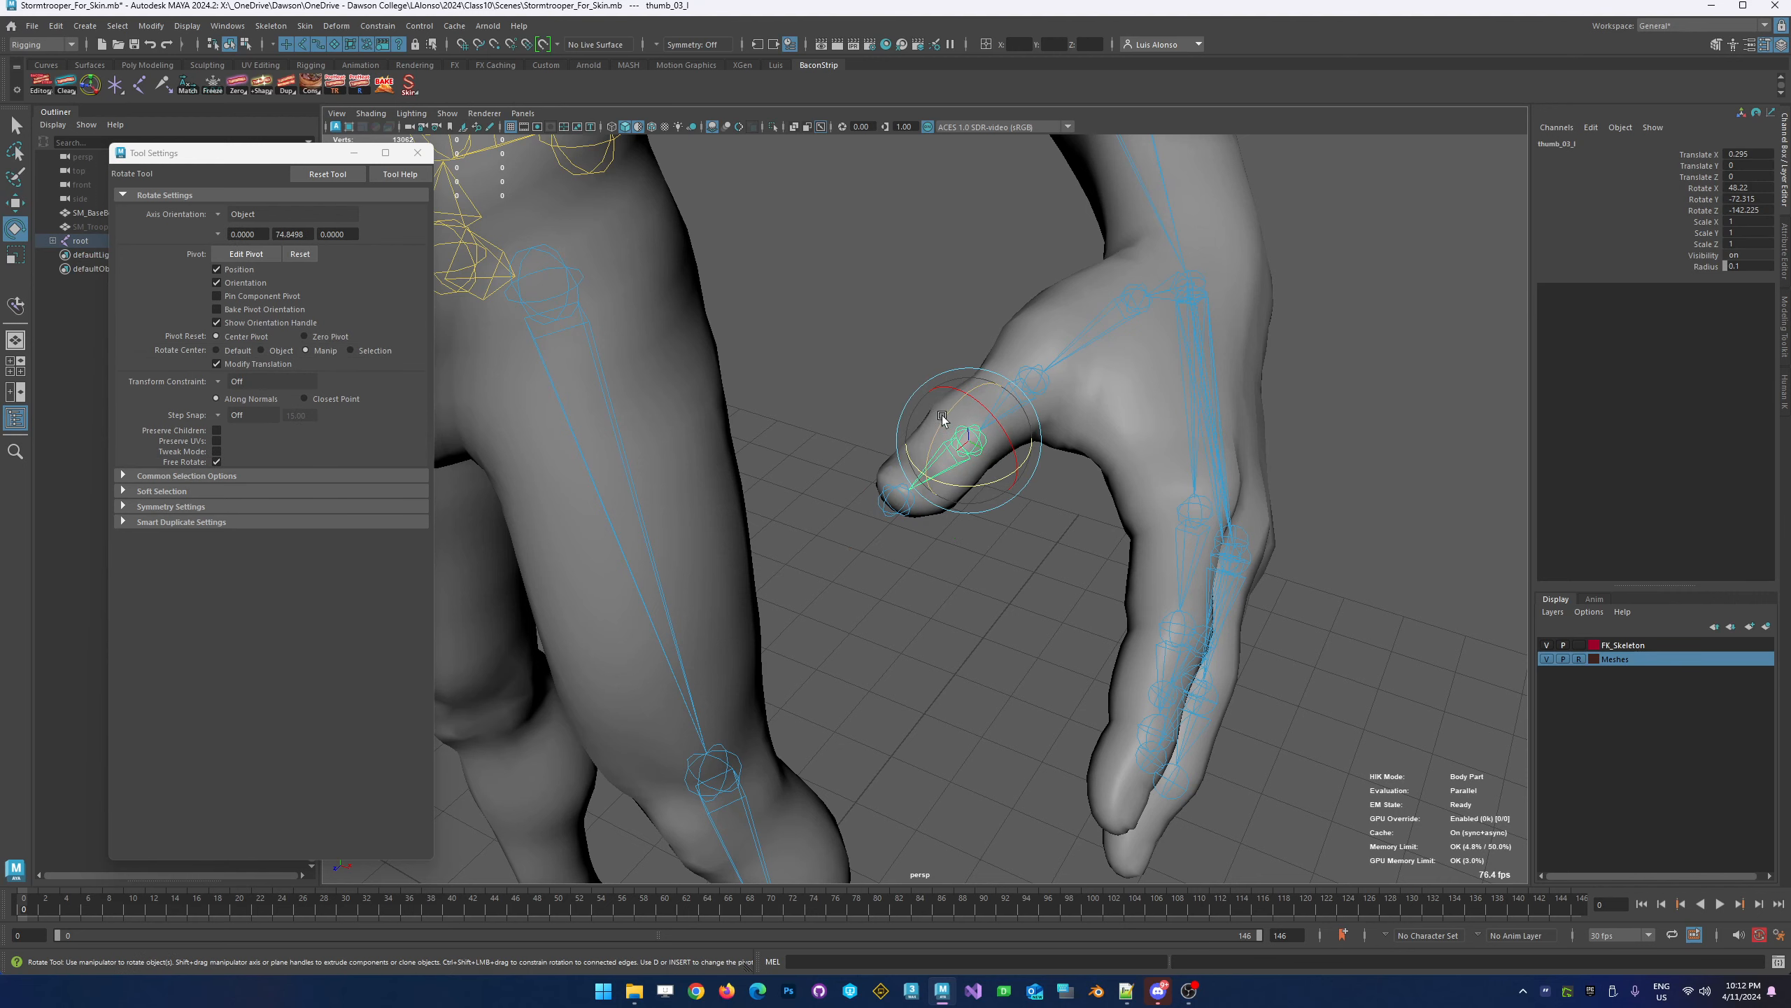
mouse_move(953, 458)
left_mouse_down()
mouse_move(923, 479)
mouse_move(935, 469)
left_mouse_up()
key("ctrl+z")
Nudge the thumb's end joint slightly outward past the thumb tip and select thumb_03_l again
mouse_move(1016, 556)
left_mouse_down("alt")
mouse_move(956, 549)
mouse_move(996, 542)
left_mouse_up("alt")
left_click(852, 412)
left_click(846, 409)
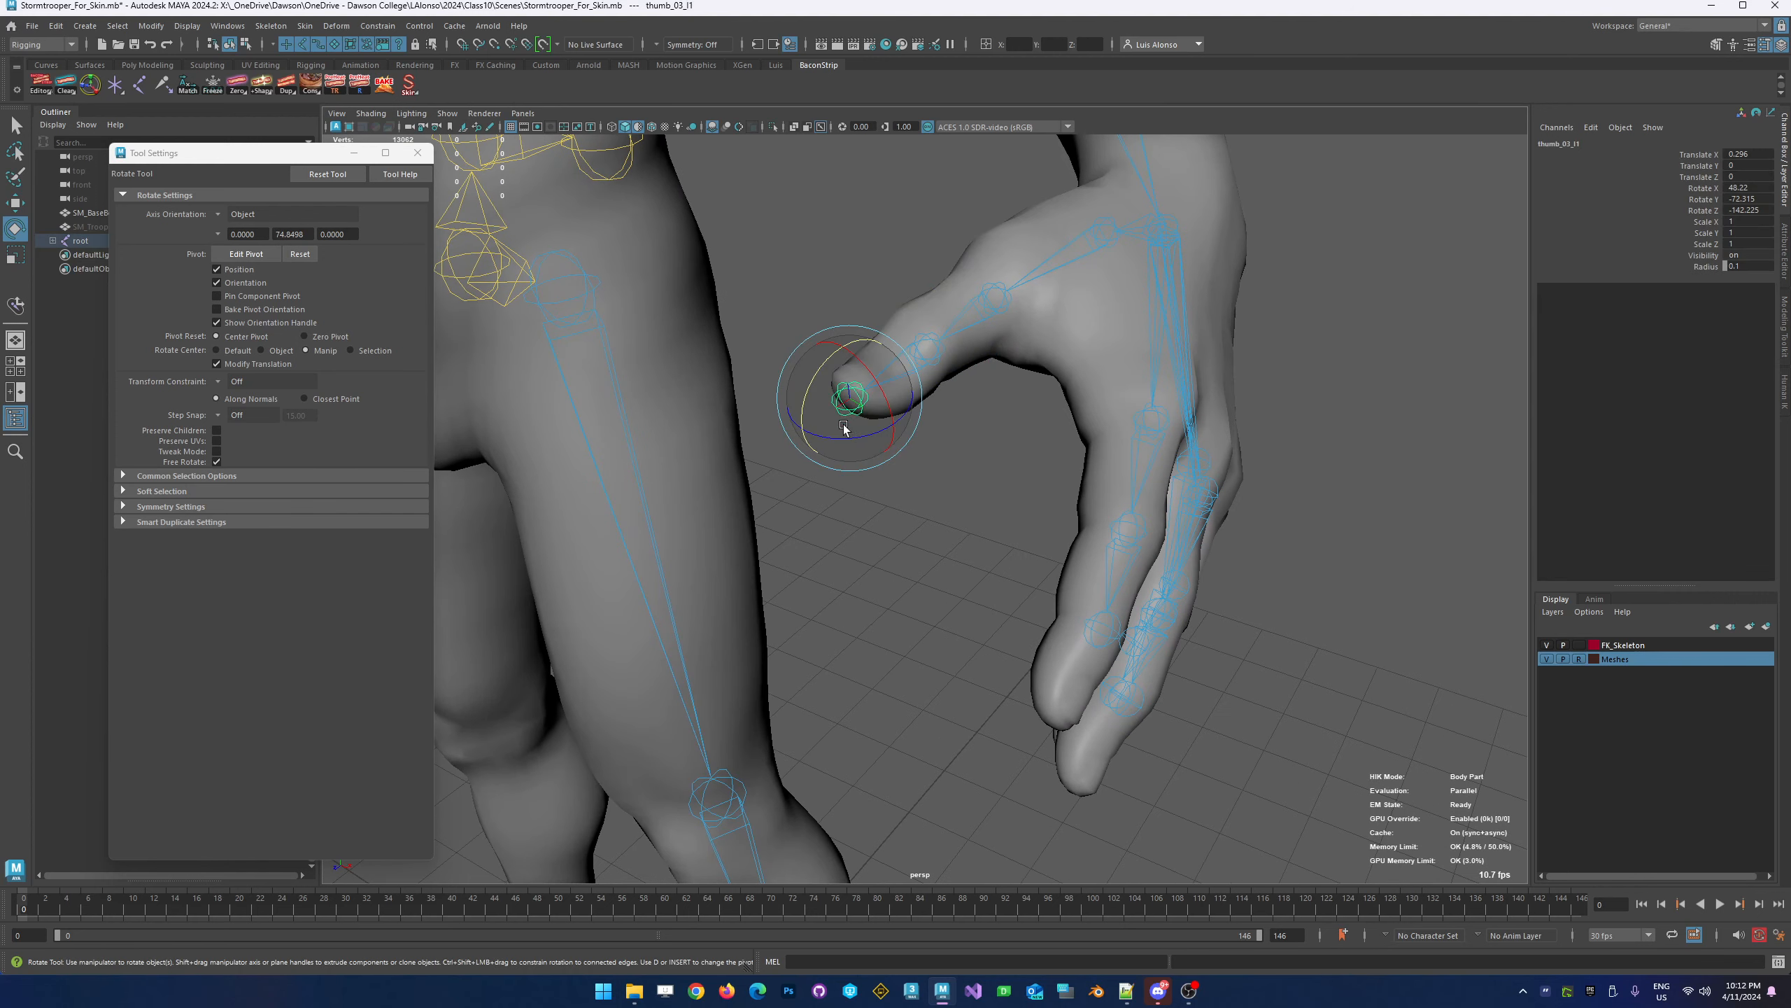
key("w")
left_click_drag(873, 375, 854, 368)
left_click(920, 423)
left_click(928, 350)
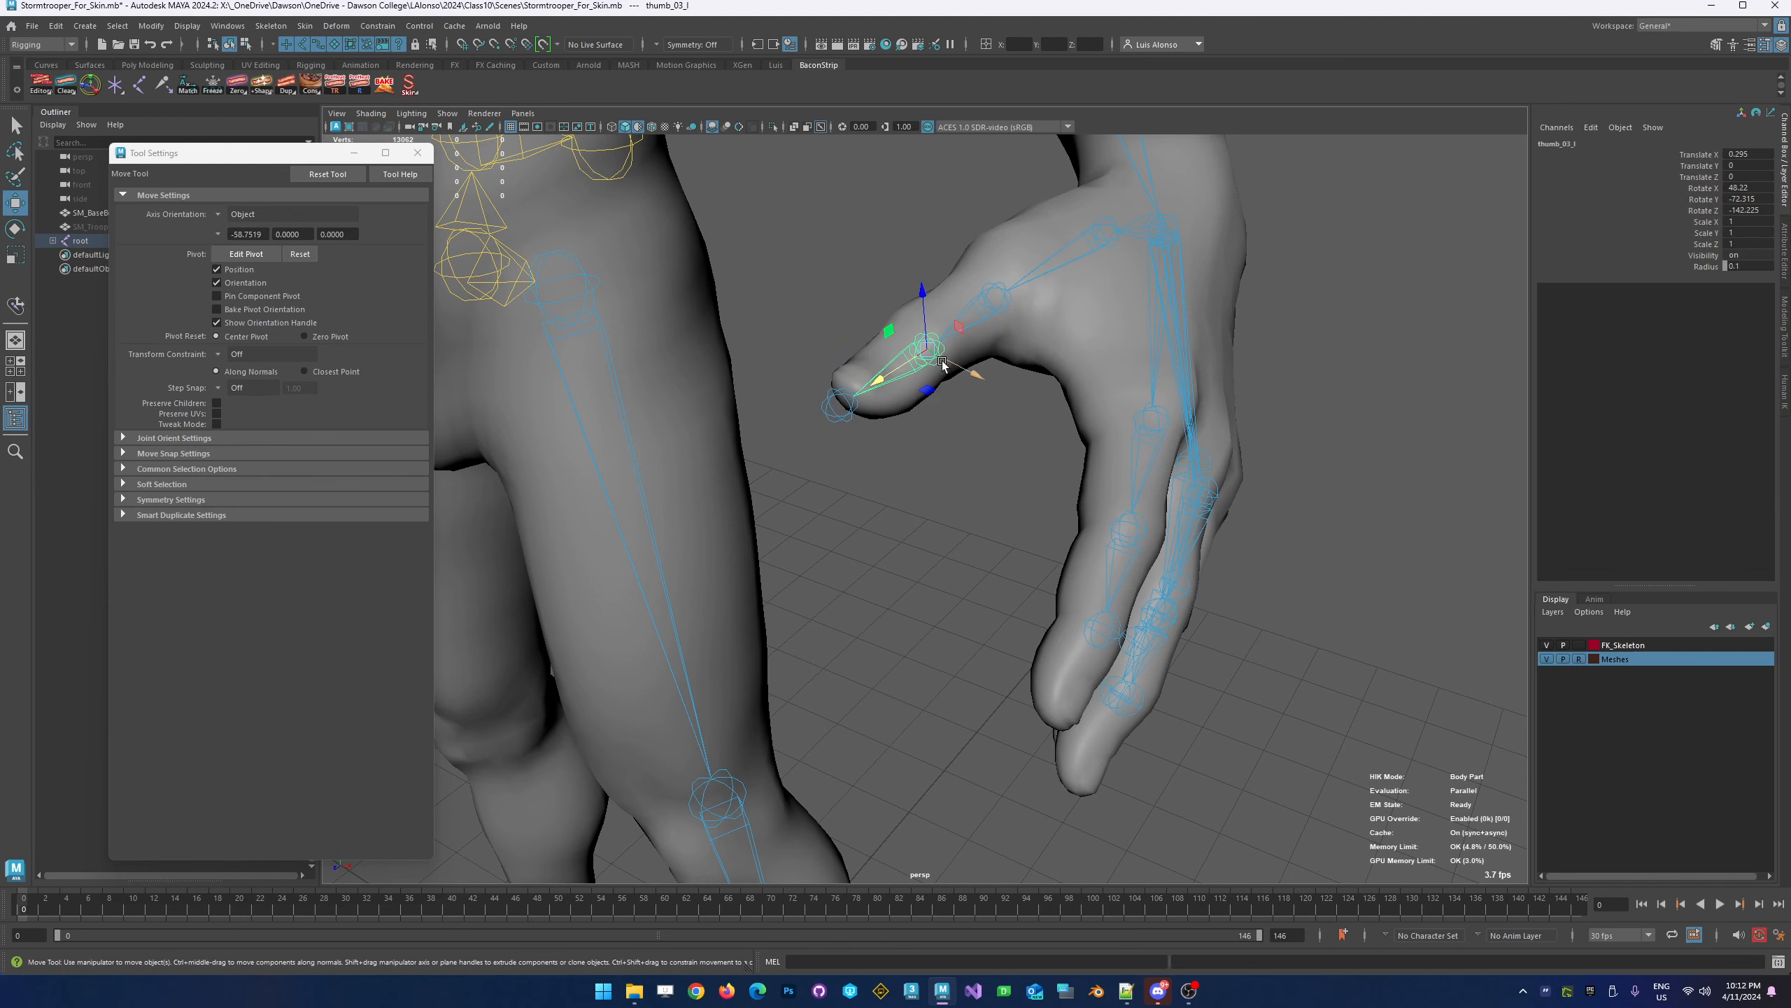
Duplicate index_03_l, place the copy at the index fingertip, and parent it to index_03_l at about X 0.295
middle_click_drag(928, 487, 897, 335, "alt")
left_click(1052, 383)
mouse_move(928, 397)
left_mouse_down("alt")
mouse_move(910, 429)
mouse_move(907, 409)
mouse_move(922, 462)
mouse_move(880, 573)
left_mouse_up("alt")
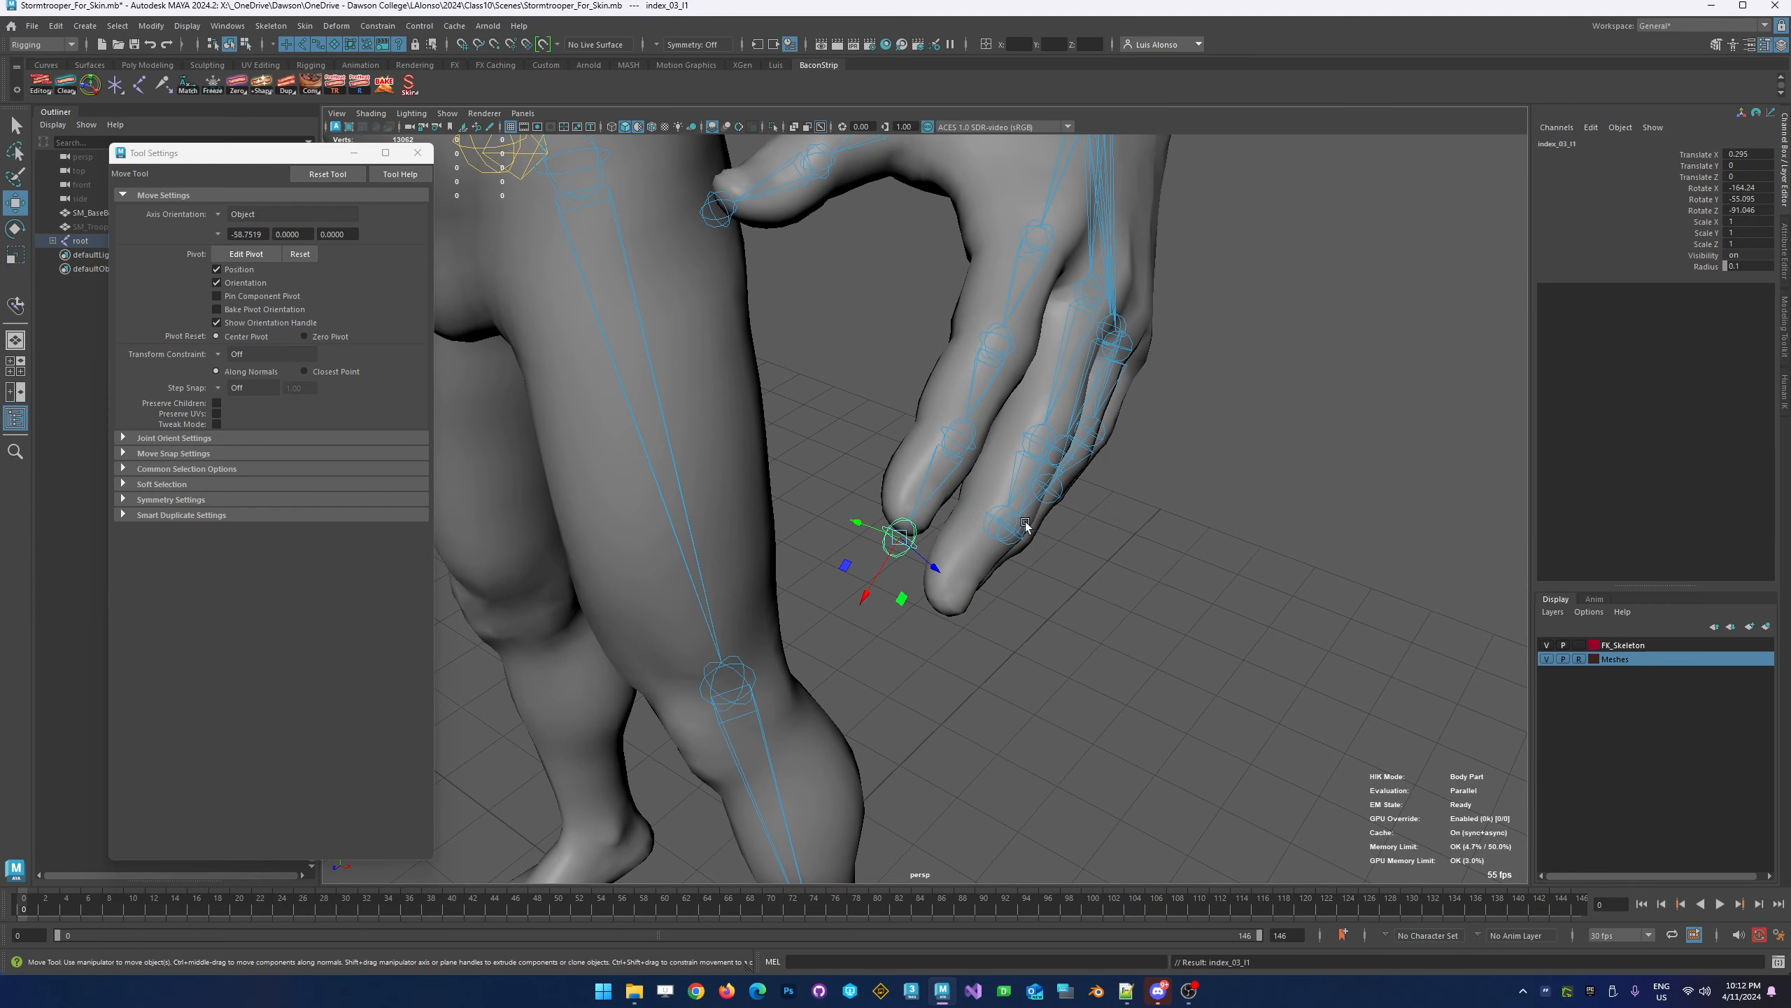
Duplicate middle_03_l, place the copy just beyond the middle fingertip, and parent it to middle_03_l at about X 0.319
left_click(990, 515)
left_click_drag(1131, 529, 1118, 531, "alt")
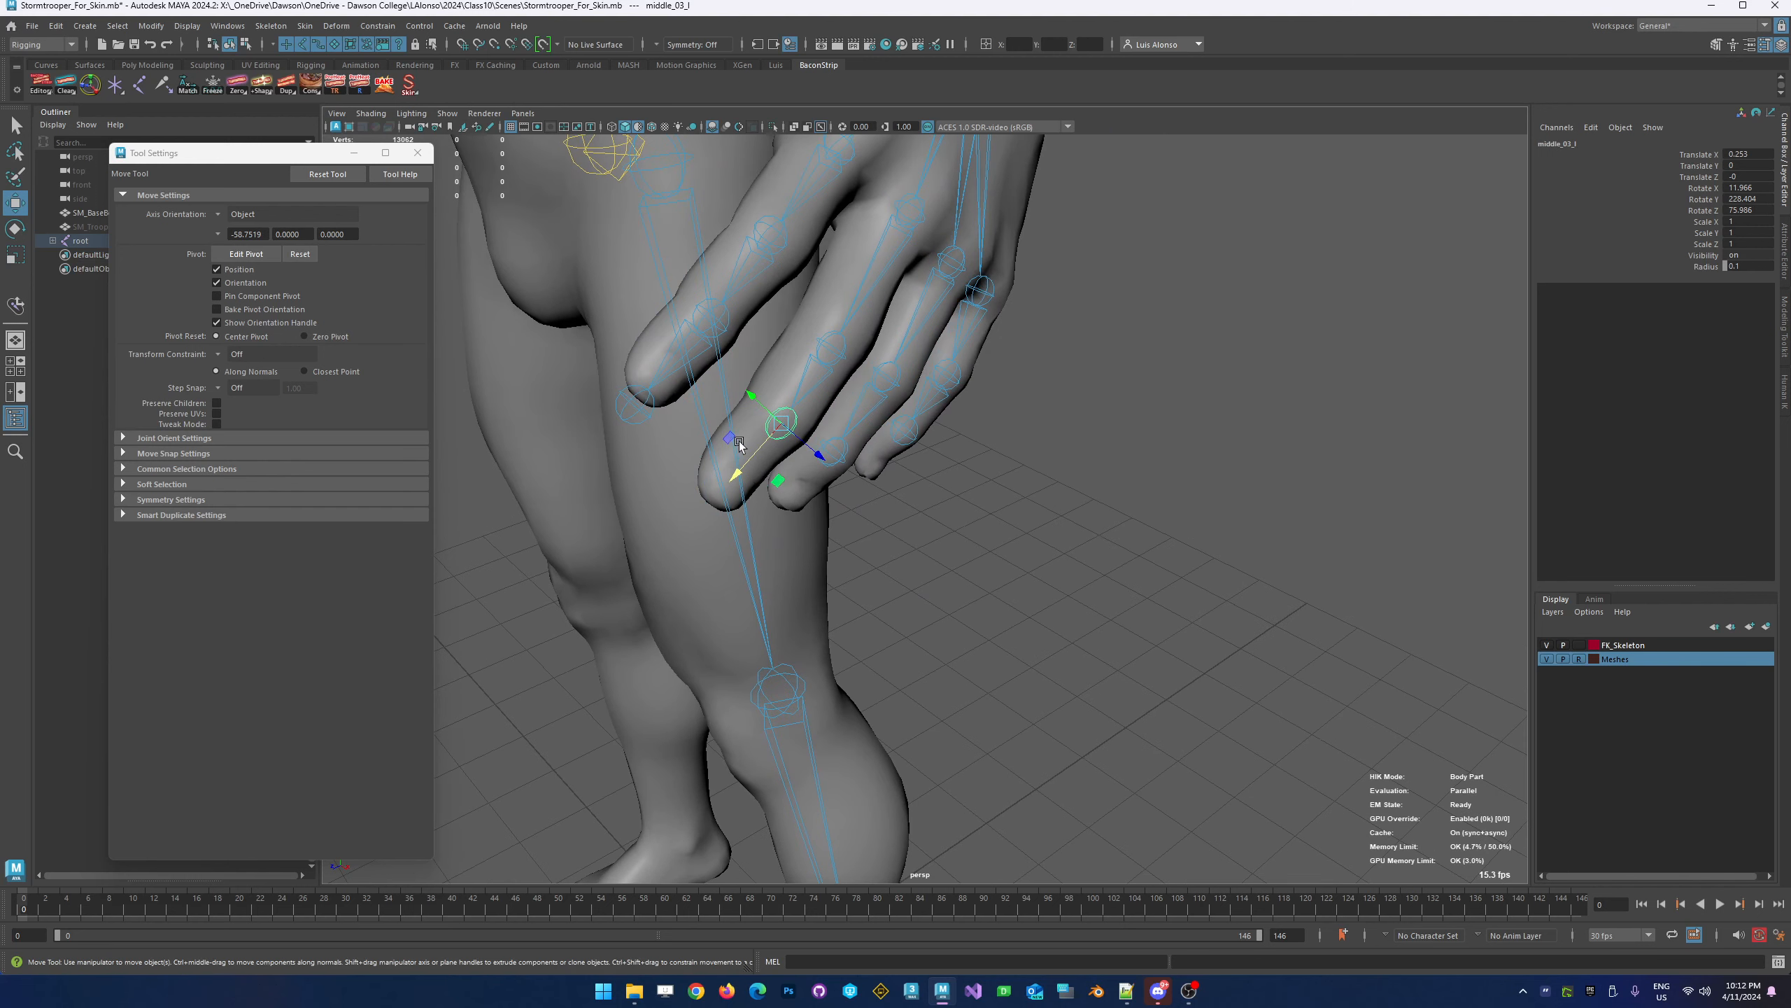
left_click_drag(738, 443, 690, 549, "shift")
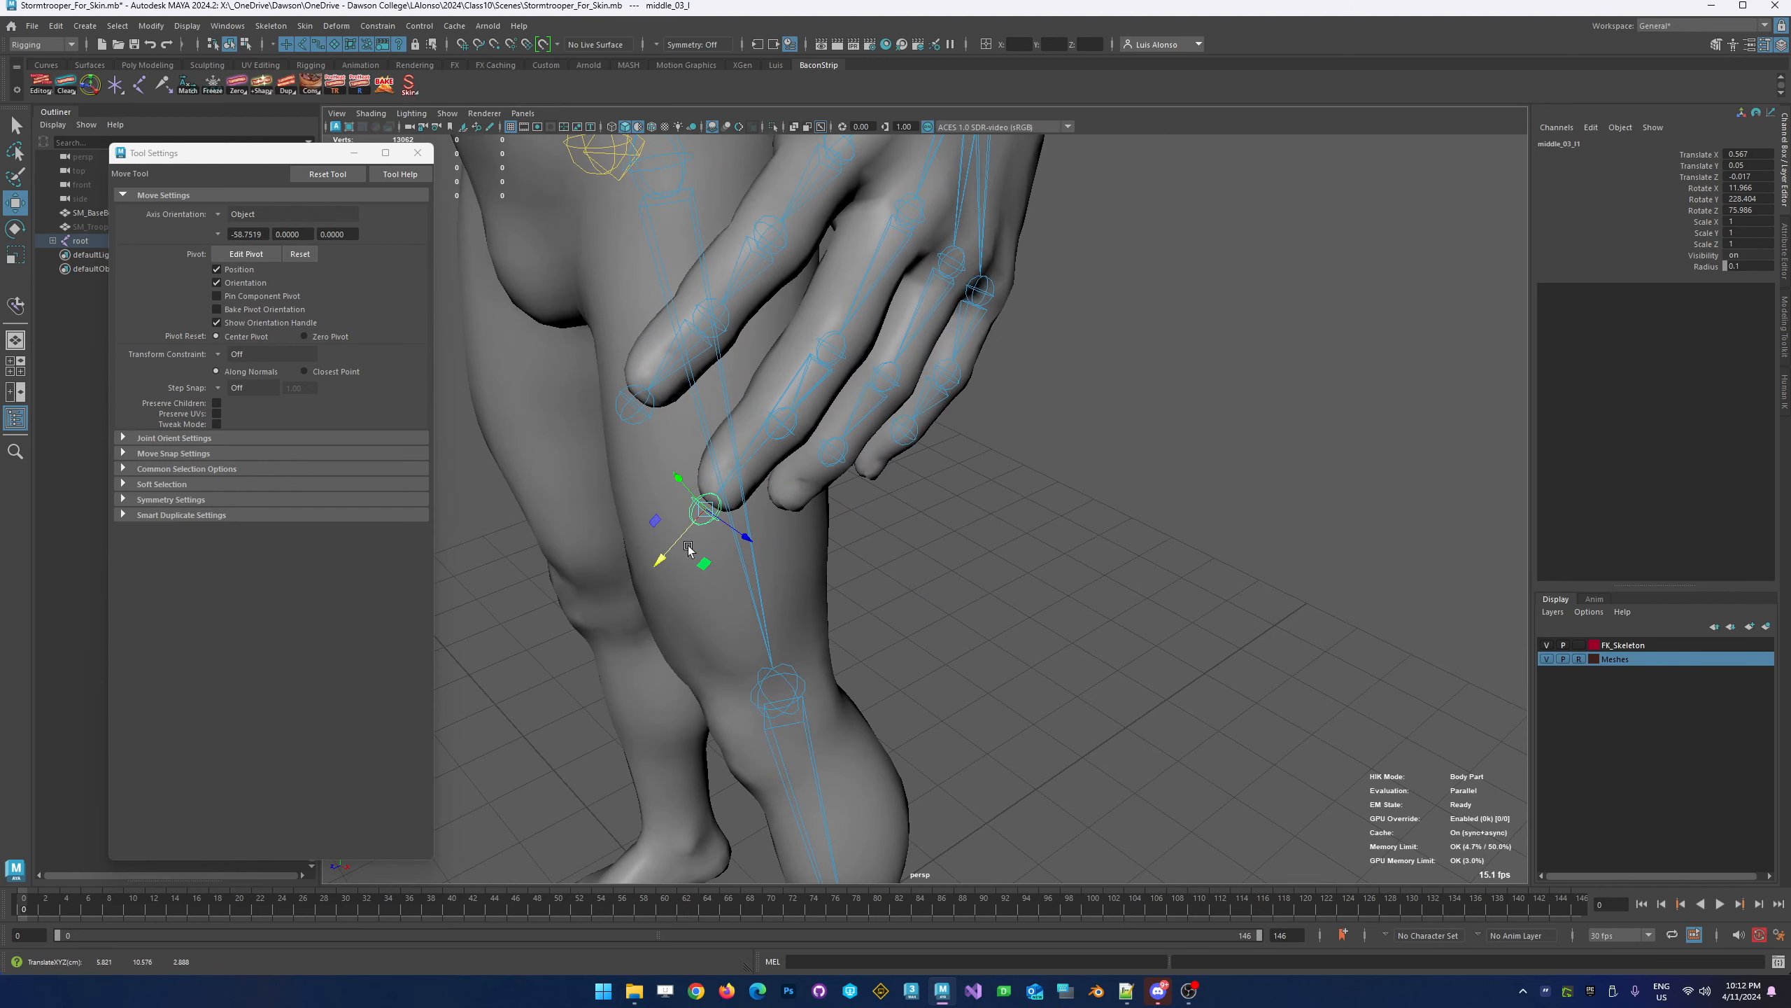
left_click(793, 427, "shift")
key("p")
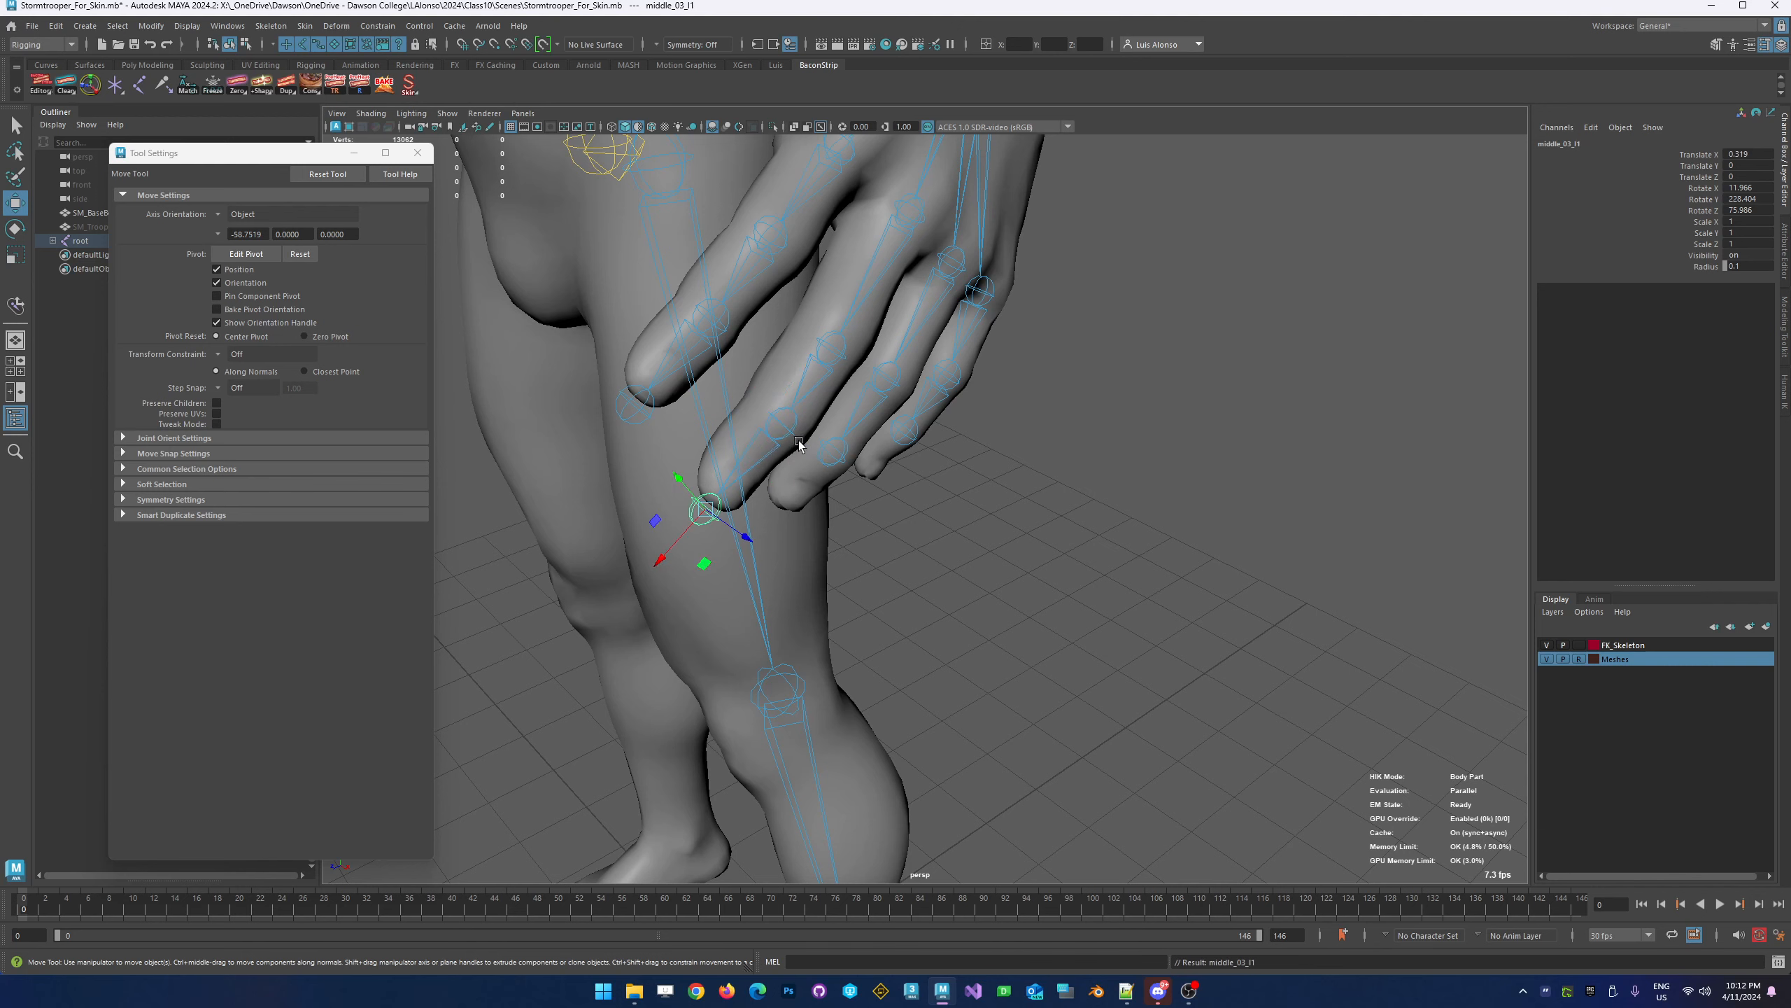
Duplicate ring_03_l, place the copy at the ring fingertip, and parent it to ring_03_l at about X 0.244
left_click(842, 459)
left_click_drag(941, 526, 823, 466, "alt")
middle_click_drag(822, 465, 980, 509)
key("ctrl+z")
left_click_drag(846, 383, 1017, 488, "alt")
left_click(1088, 420, "shift")
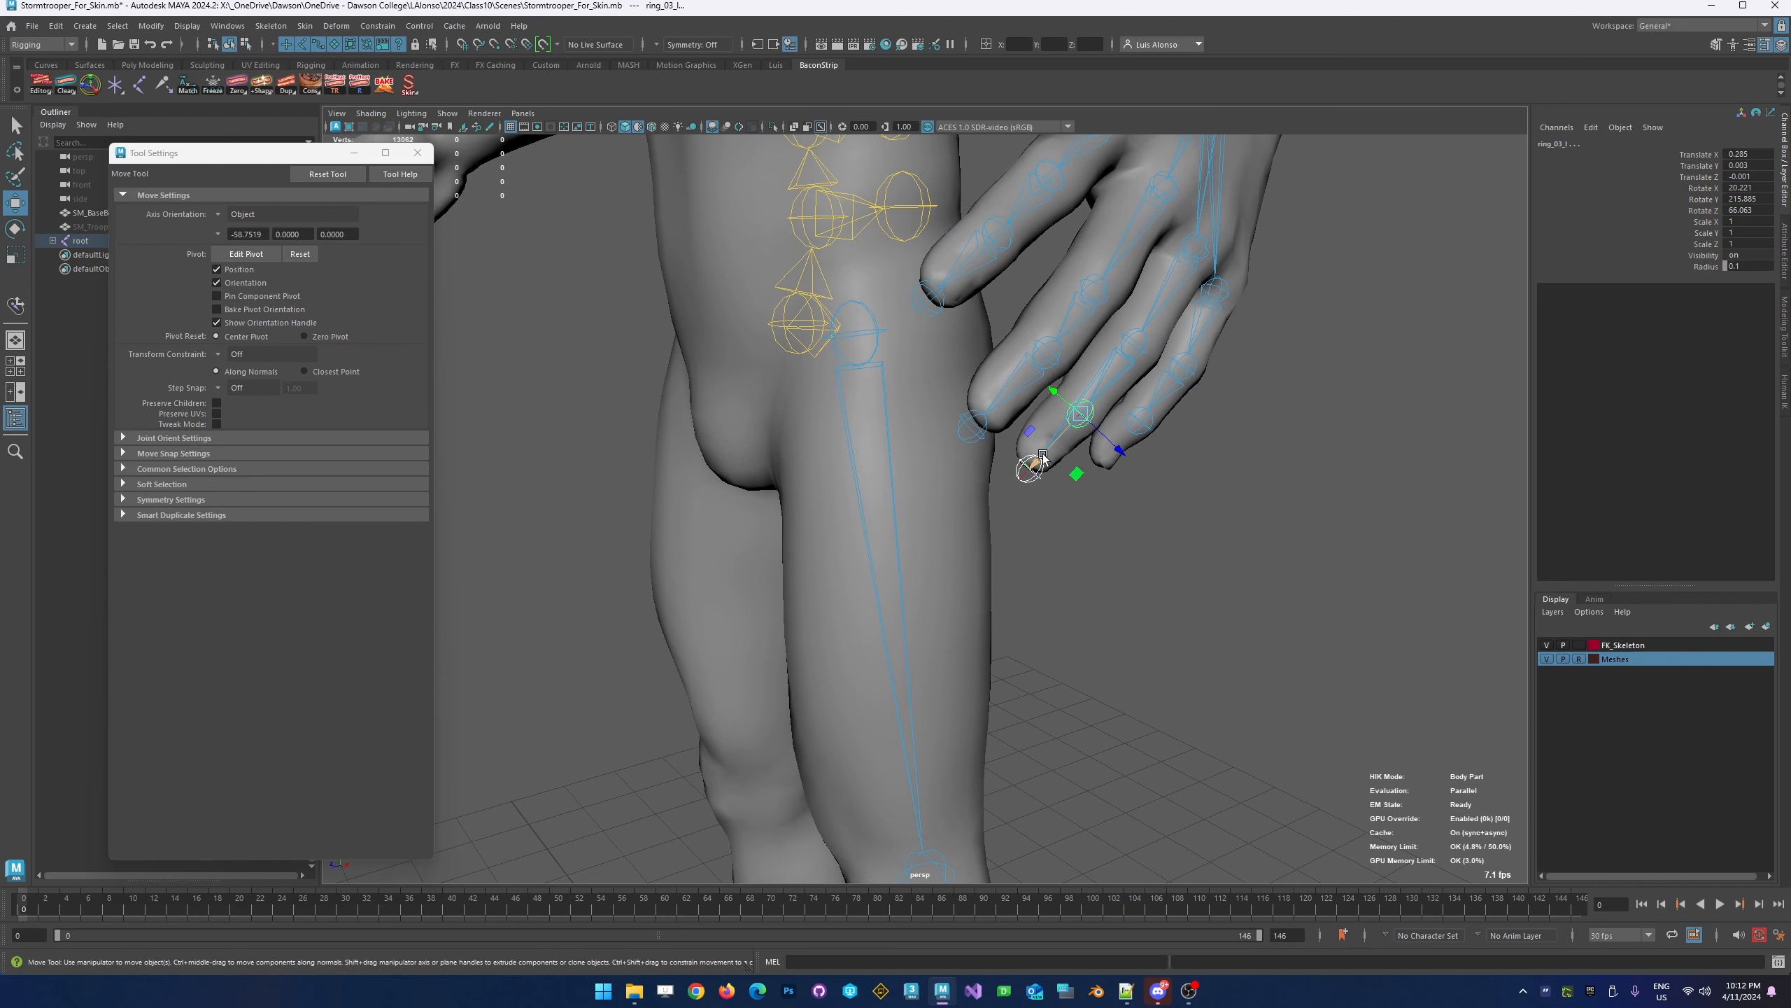
left_click(1043, 457)
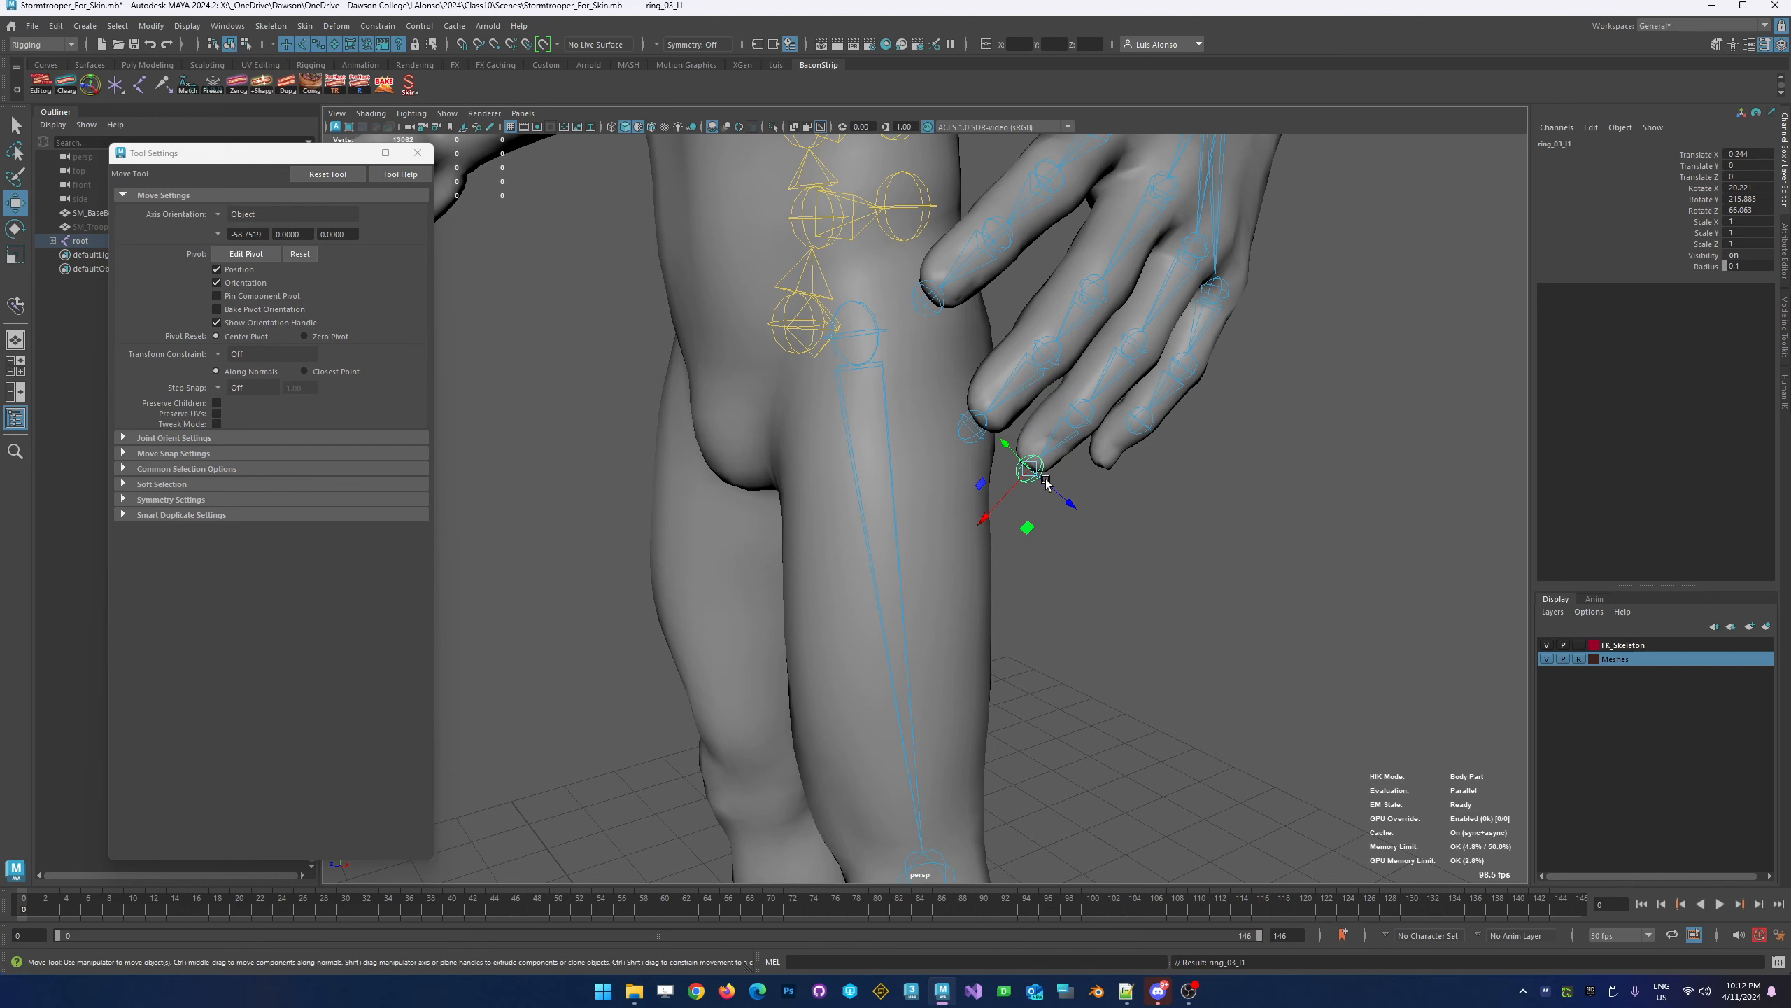
Duplicate pinky_03_l, place the copy at the pinky tip, and parent it to pinky_03_l at about X 0.238
left_click(1141, 438)
left_click_drag(1141, 437, 1192, 489, "alt")
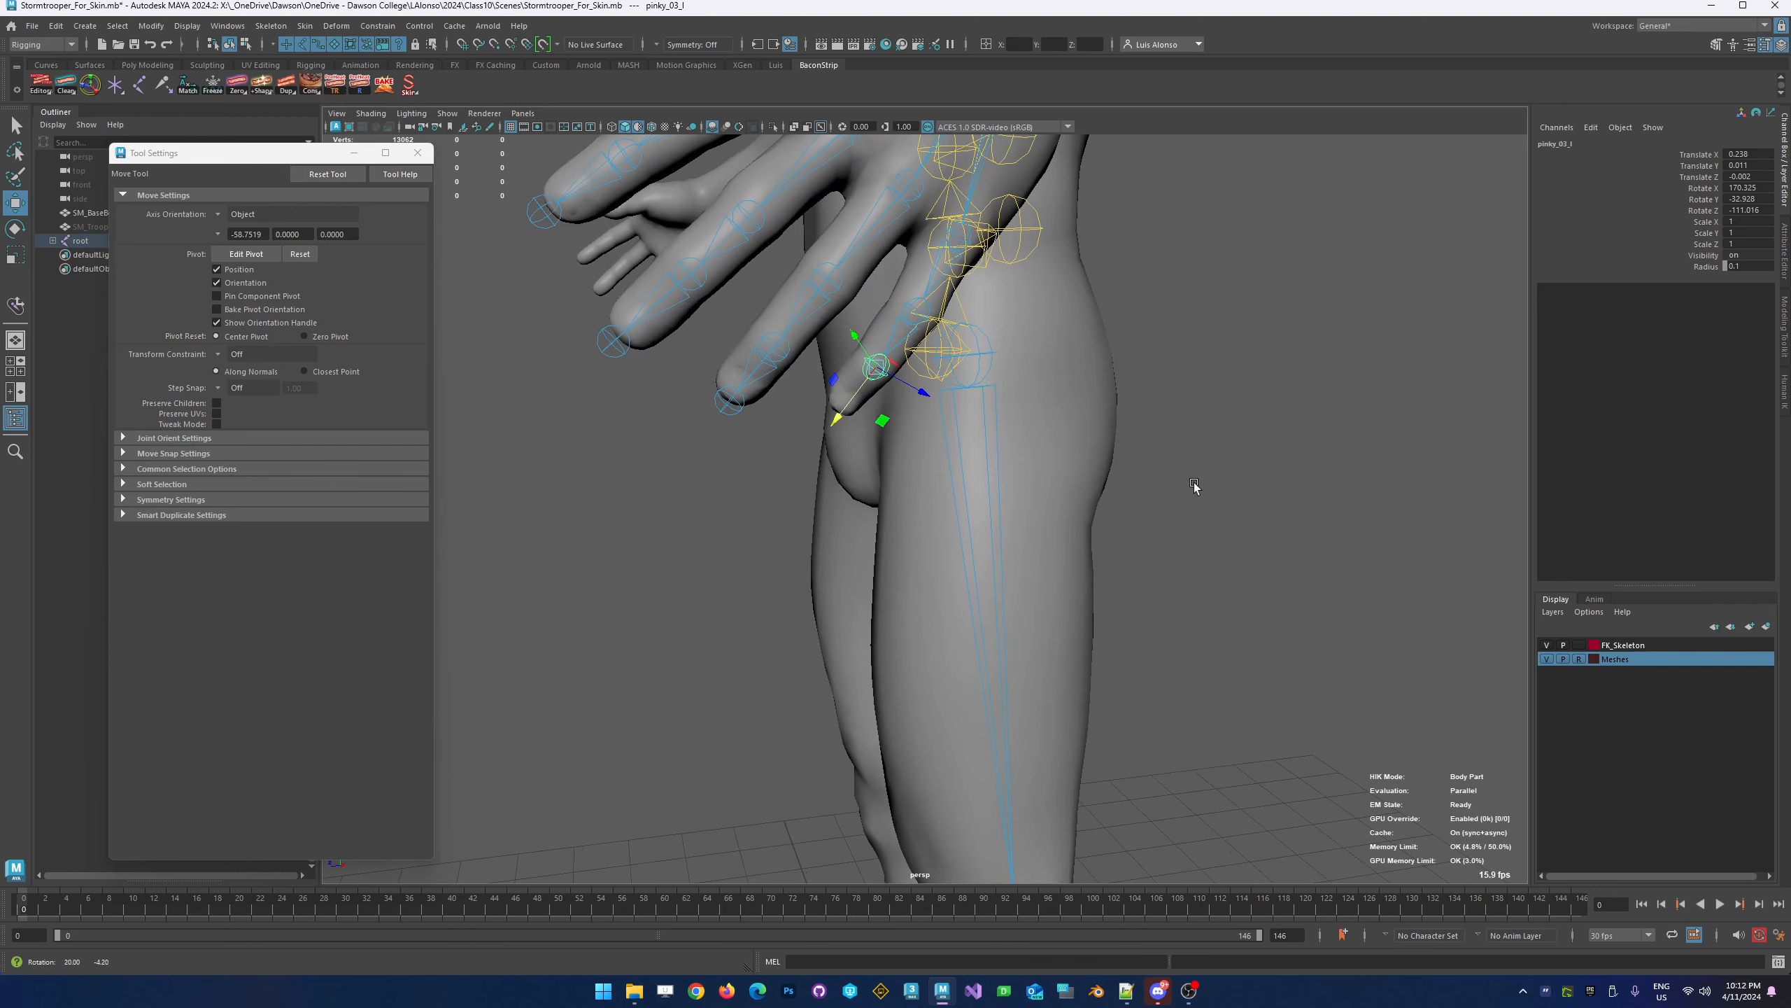
mouse_move(841, 398)
left_mouse_down("alt")
mouse_move(804, 448)
mouse_move(808, 402)
left_mouse_up("alt")
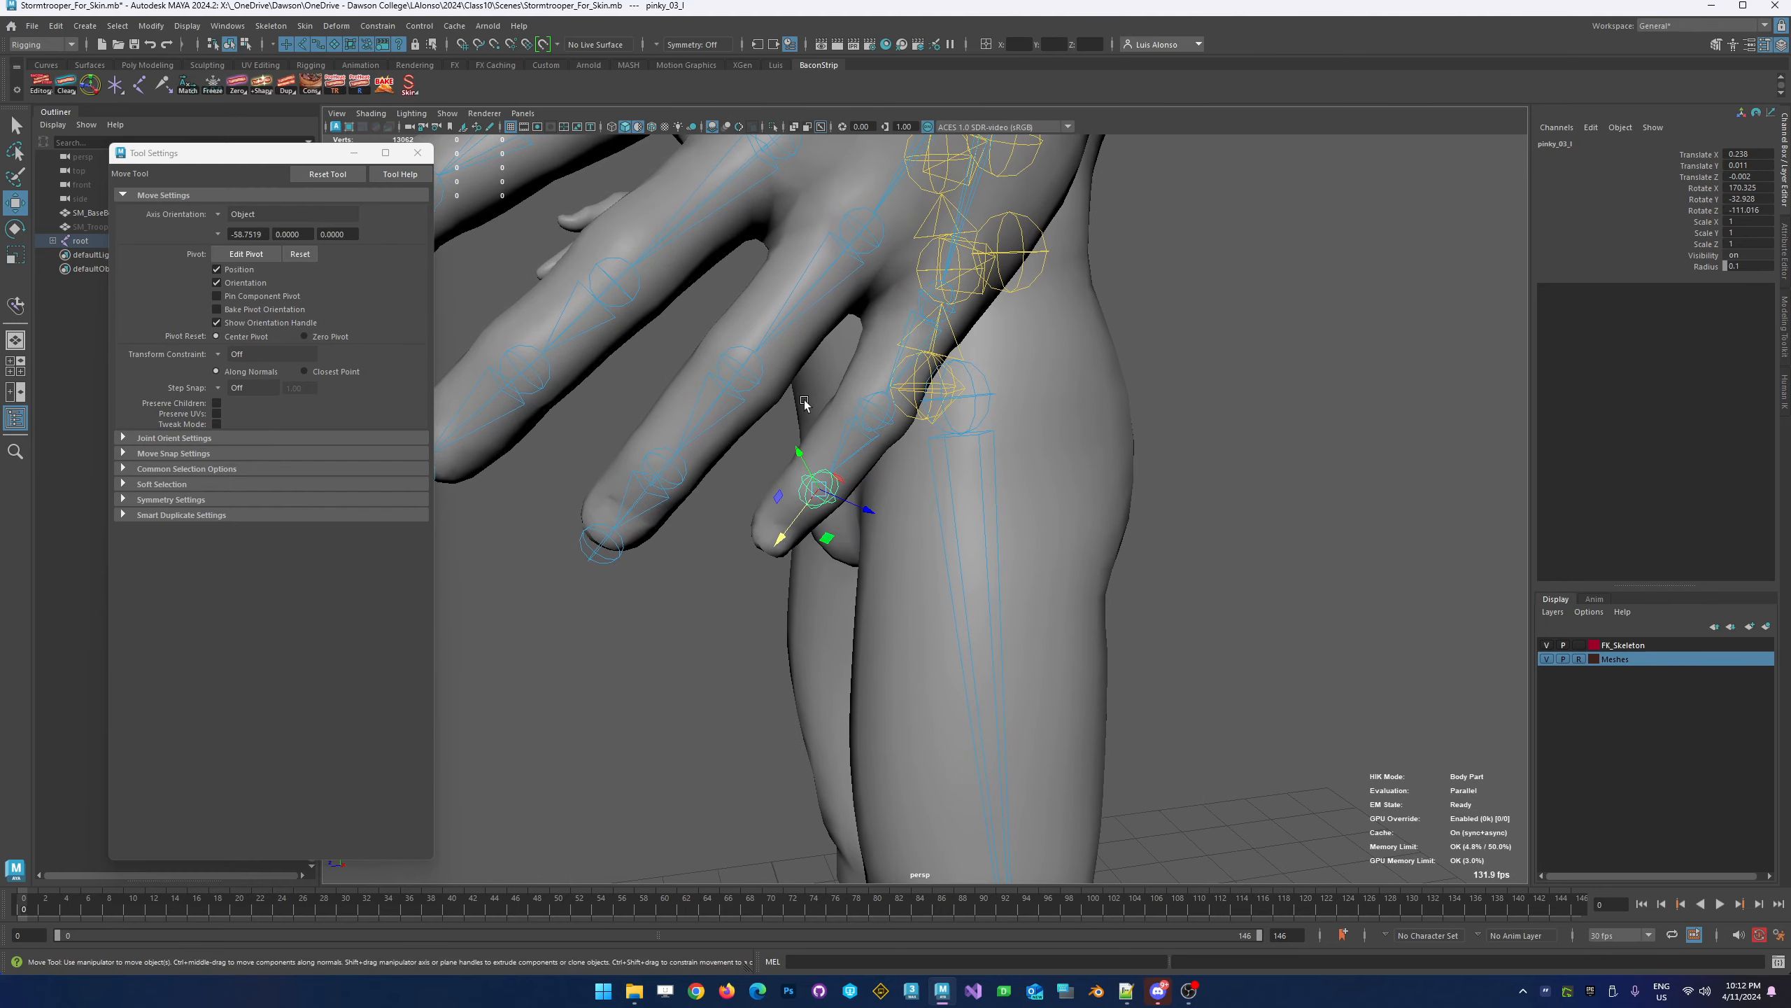
mouse_move(703, 551)
left_mouse_down("alt")
mouse_move(881, 569)
mouse_move(812, 627)
left_mouse_up("alt")
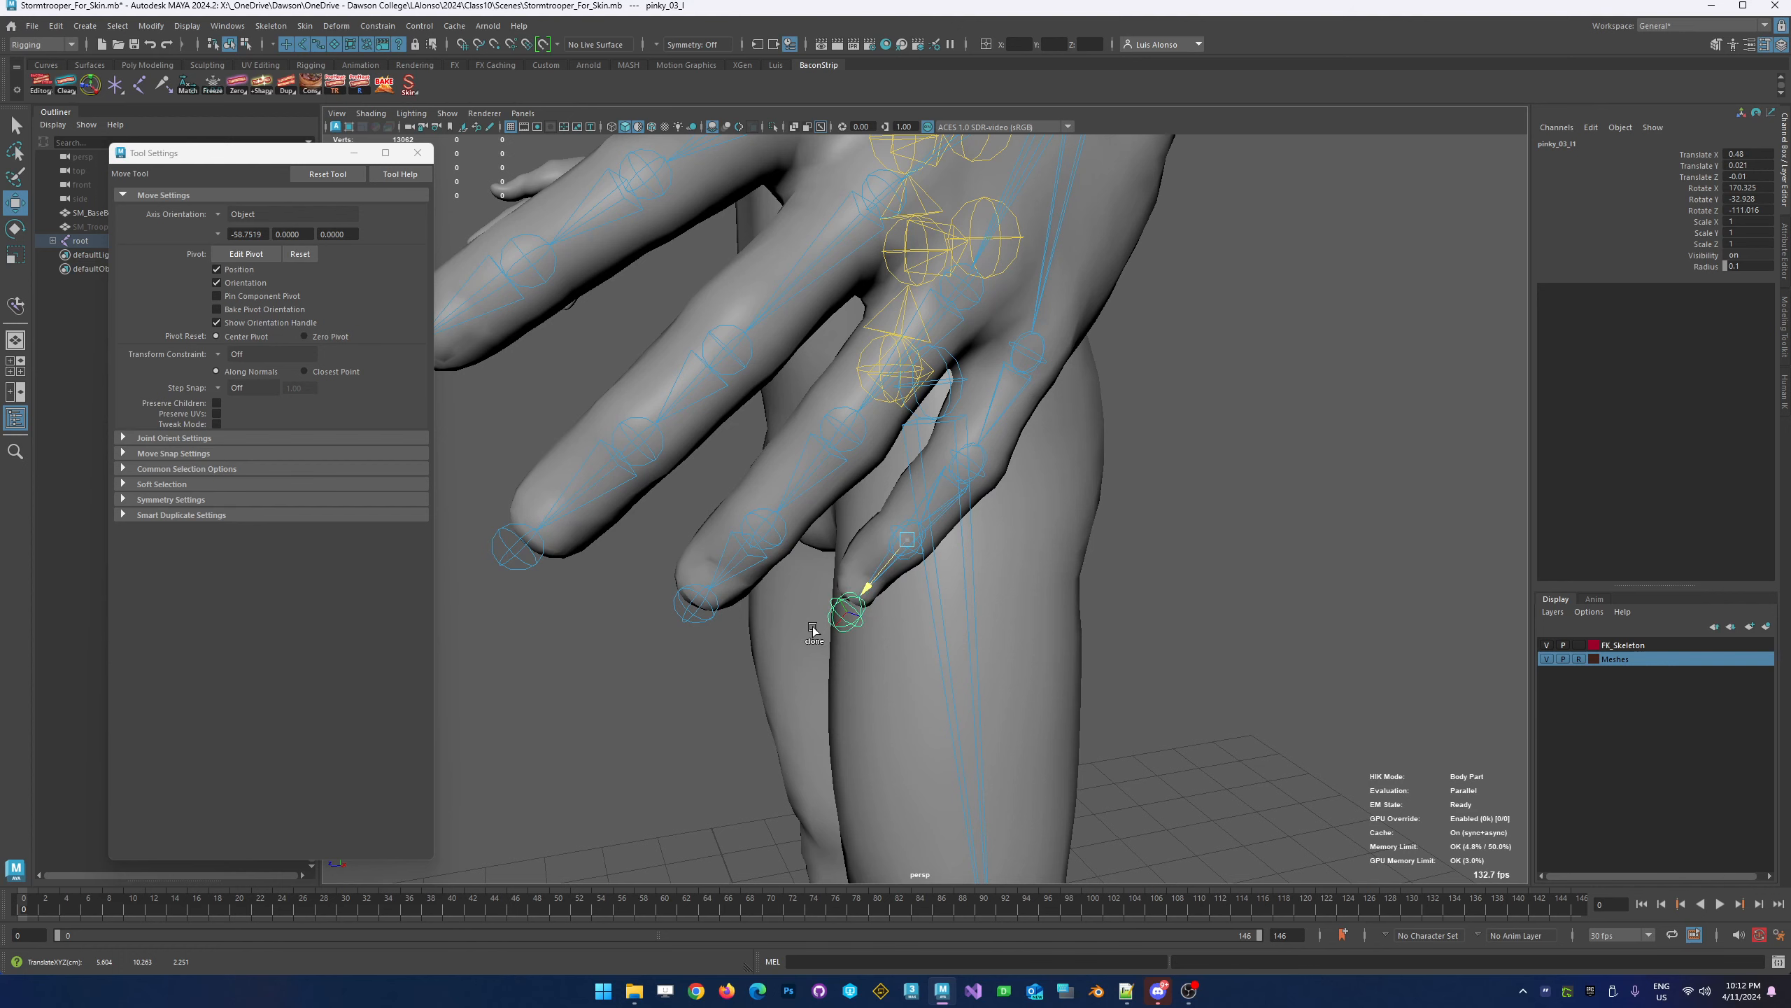
left_click(914, 553)
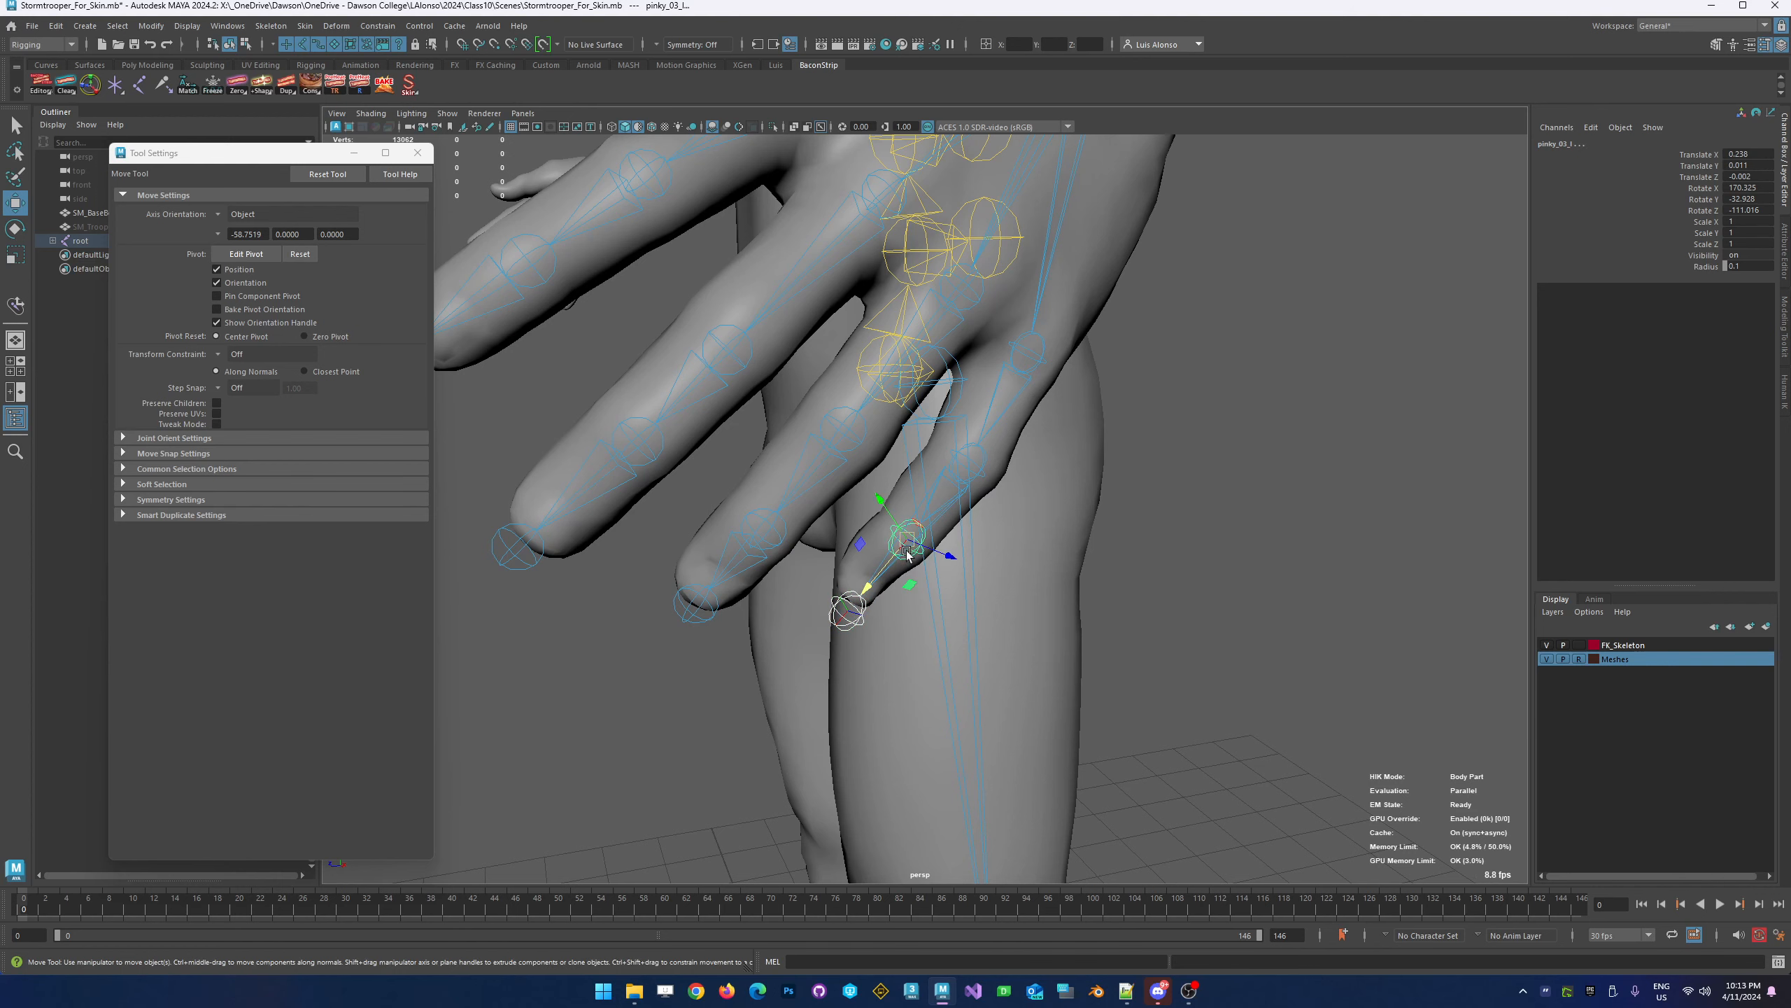
key("Down")
Turn on Preserve Children for the Move tool before adjusting the left leg's joints
right_click_drag(852, 605, 794, 591, "alt")
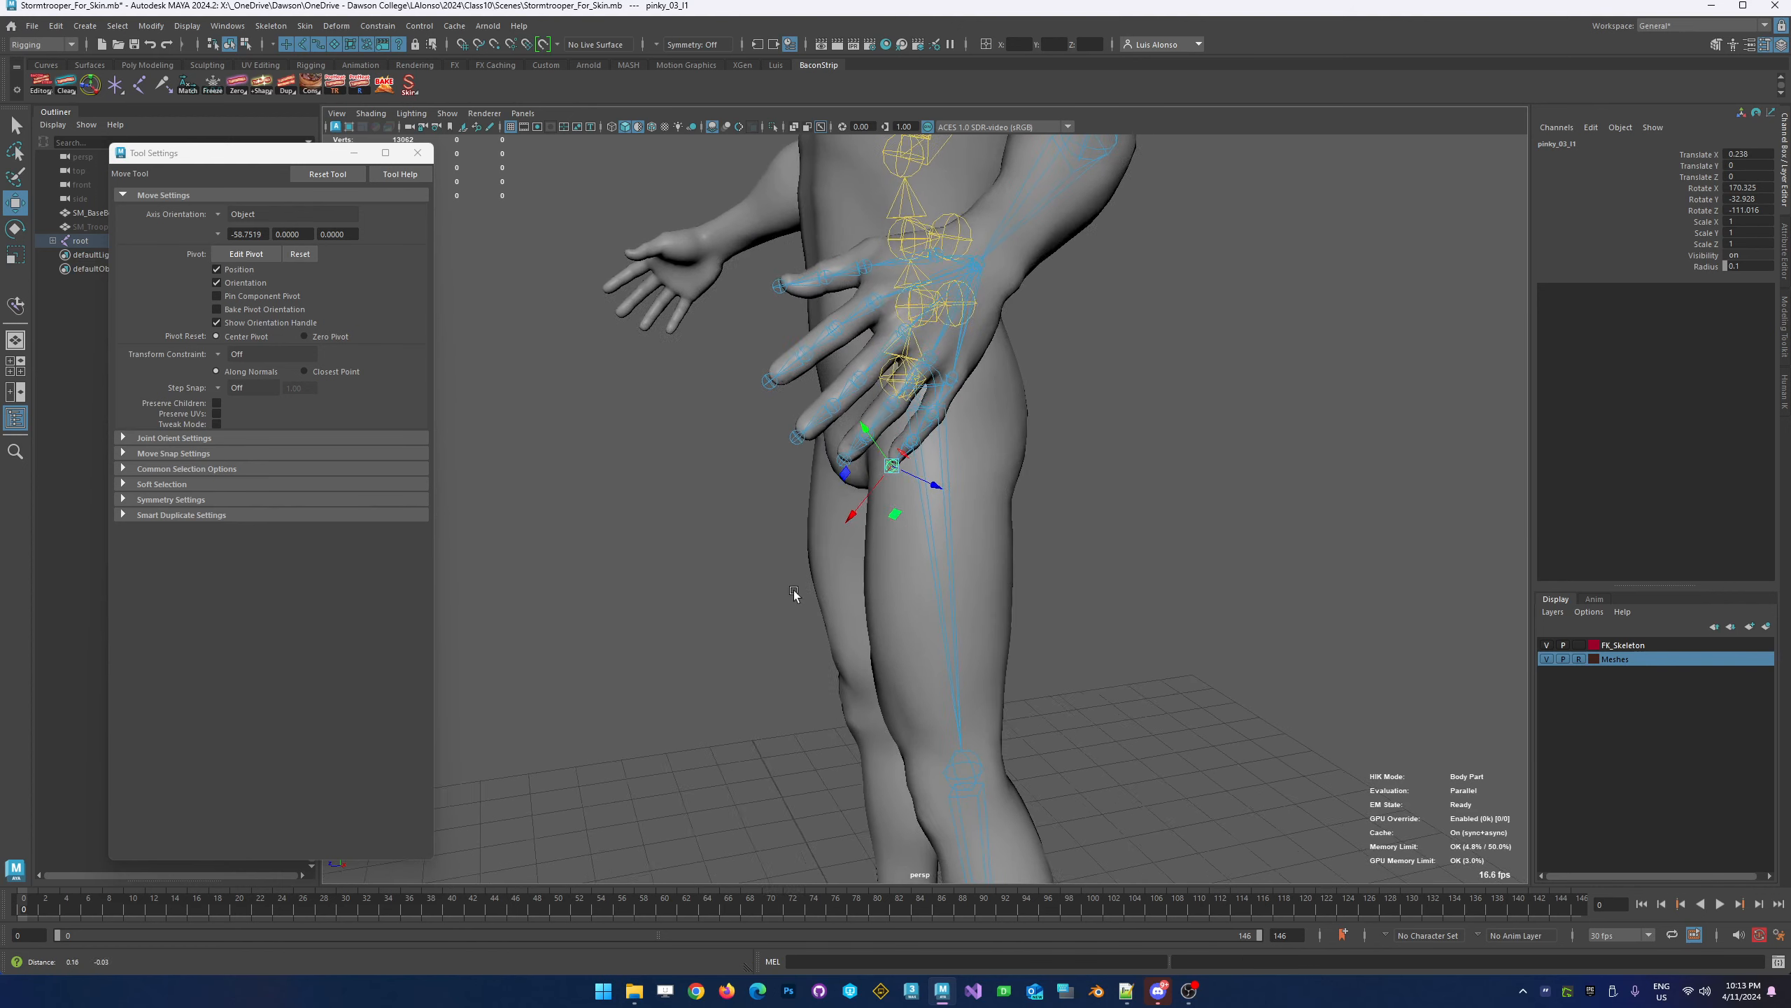
middle_click_drag(794, 591, 856, 411, "alt")
left_click_drag(856, 409, 850, 429, "alt")
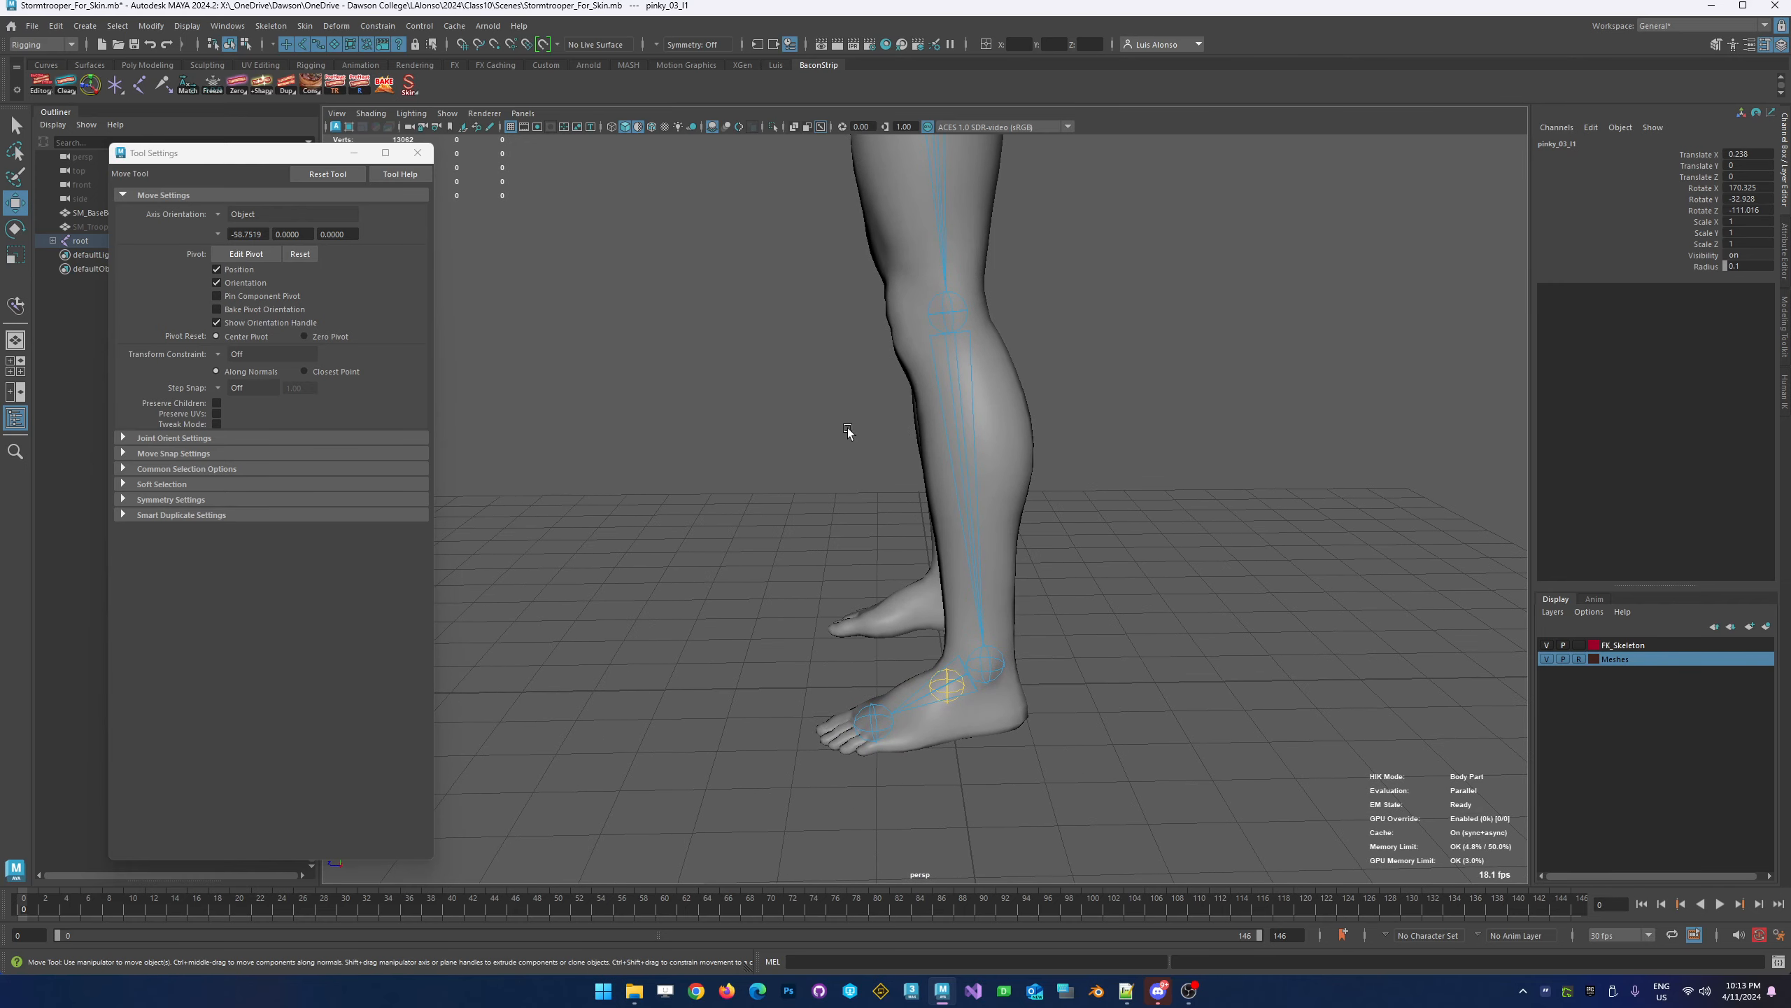
middle_click_drag(837, 553, 820, 405, "alt")
right_click_drag(692, 404, 776, 293, "alt")
middle_click_drag(777, 310, 727, 462, "alt")
left_click(217, 403)
Move the calf_l joint forward inside the knee to about X -4.632, Y -0.187, Z 0
middle_click_drag(899, 261, 882, 448, "alt")
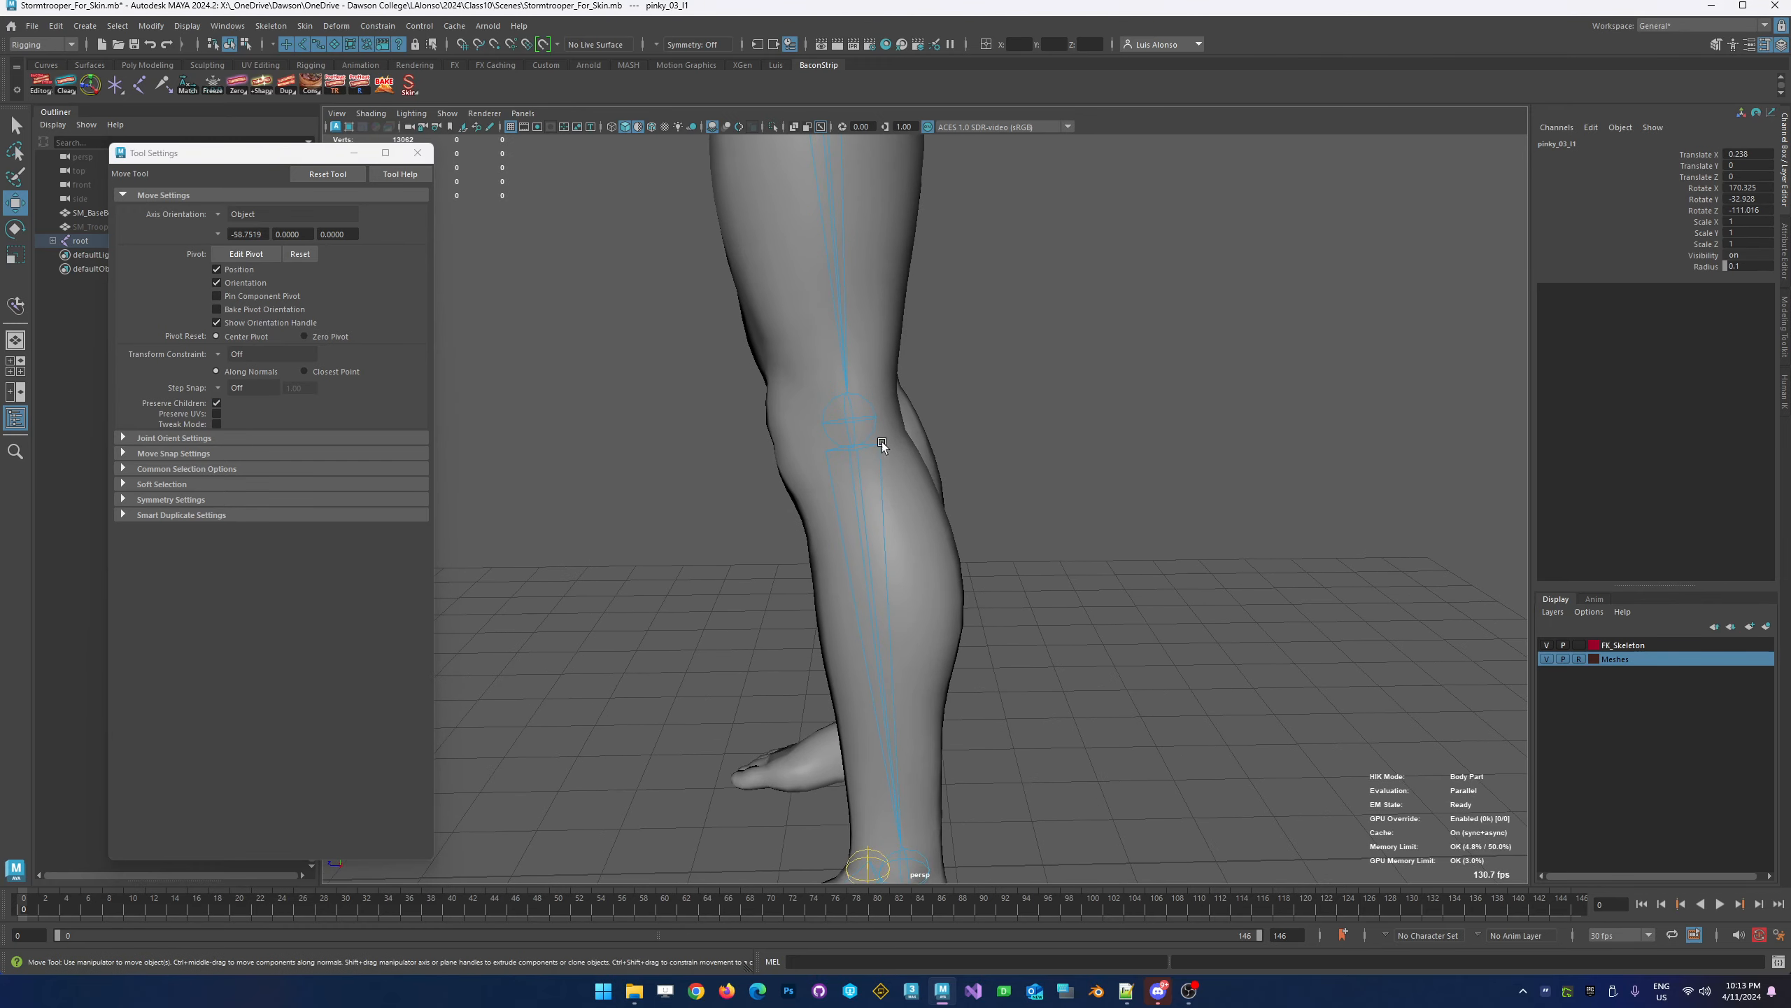
left_click(872, 415)
left_click_drag(904, 411, 883, 416)
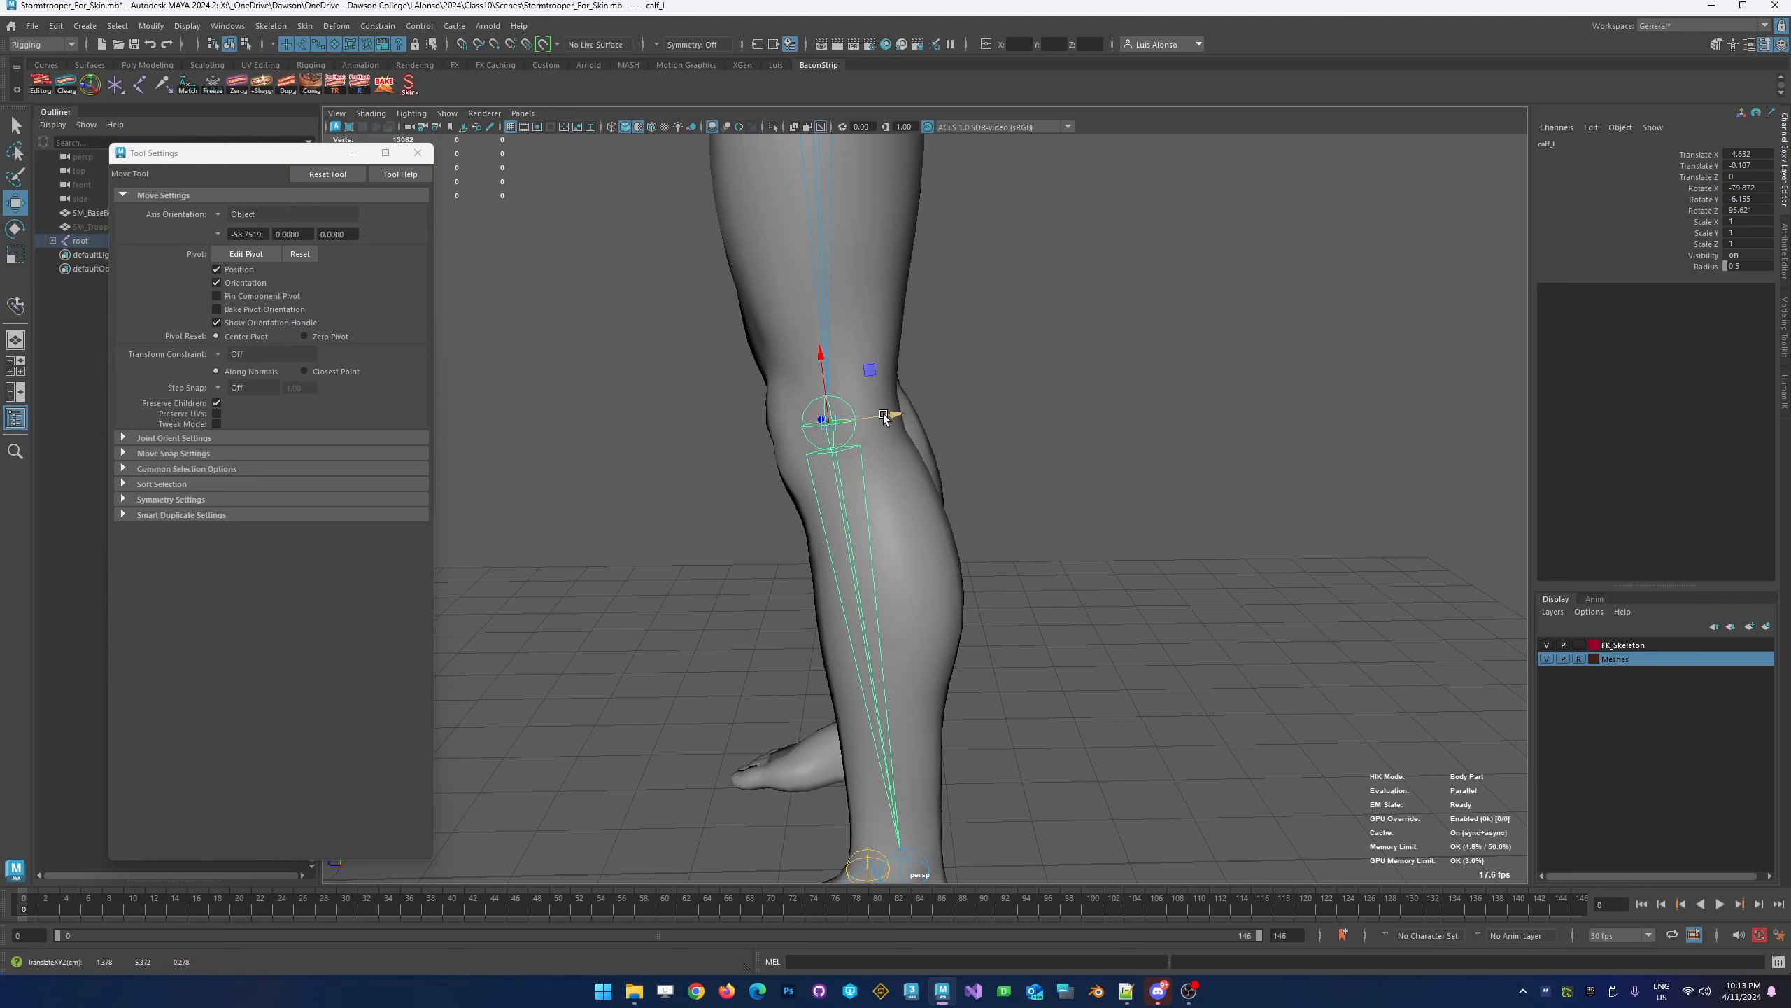
Move the thigh_l joint backward in the hip to about X -0.092, Y 0.239, Z -0.829
right_click_drag(987, 361, 636, 344, "alt")
middle_click_drag(671, 346, 671, 498, "alt")
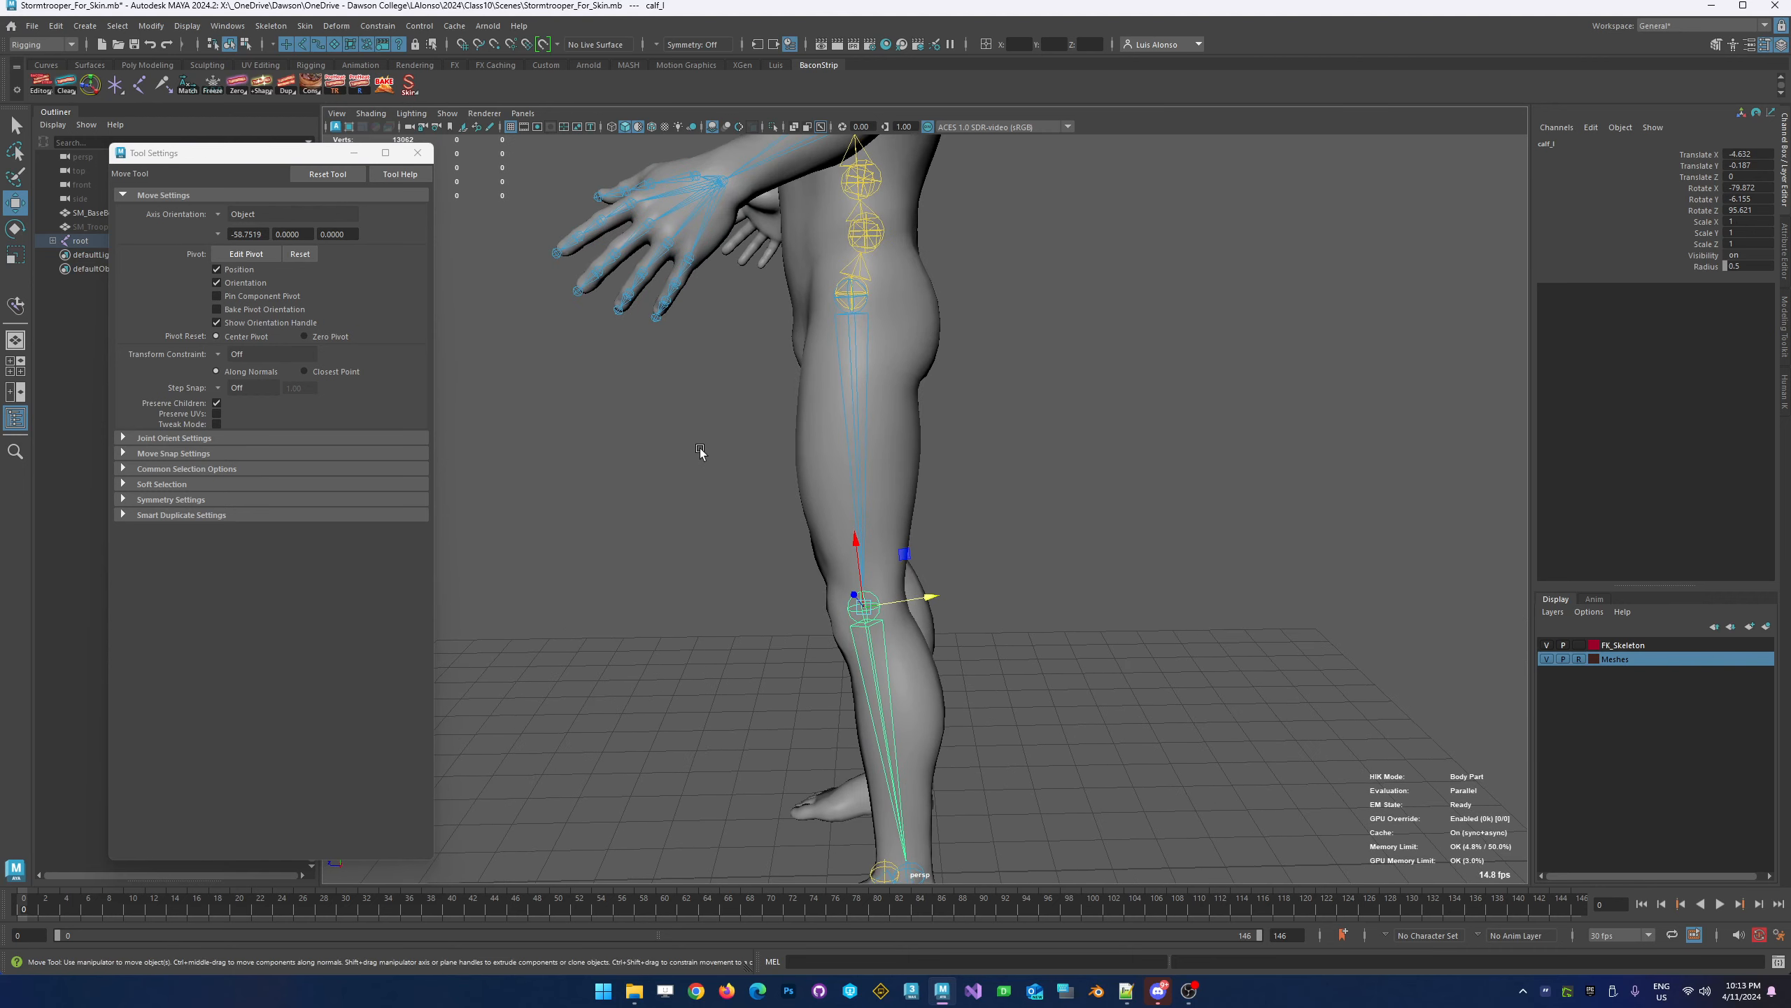
left_click_drag(699, 448, 714, 425, "alt")
left_click_drag(697, 425, 705, 405, "alt")
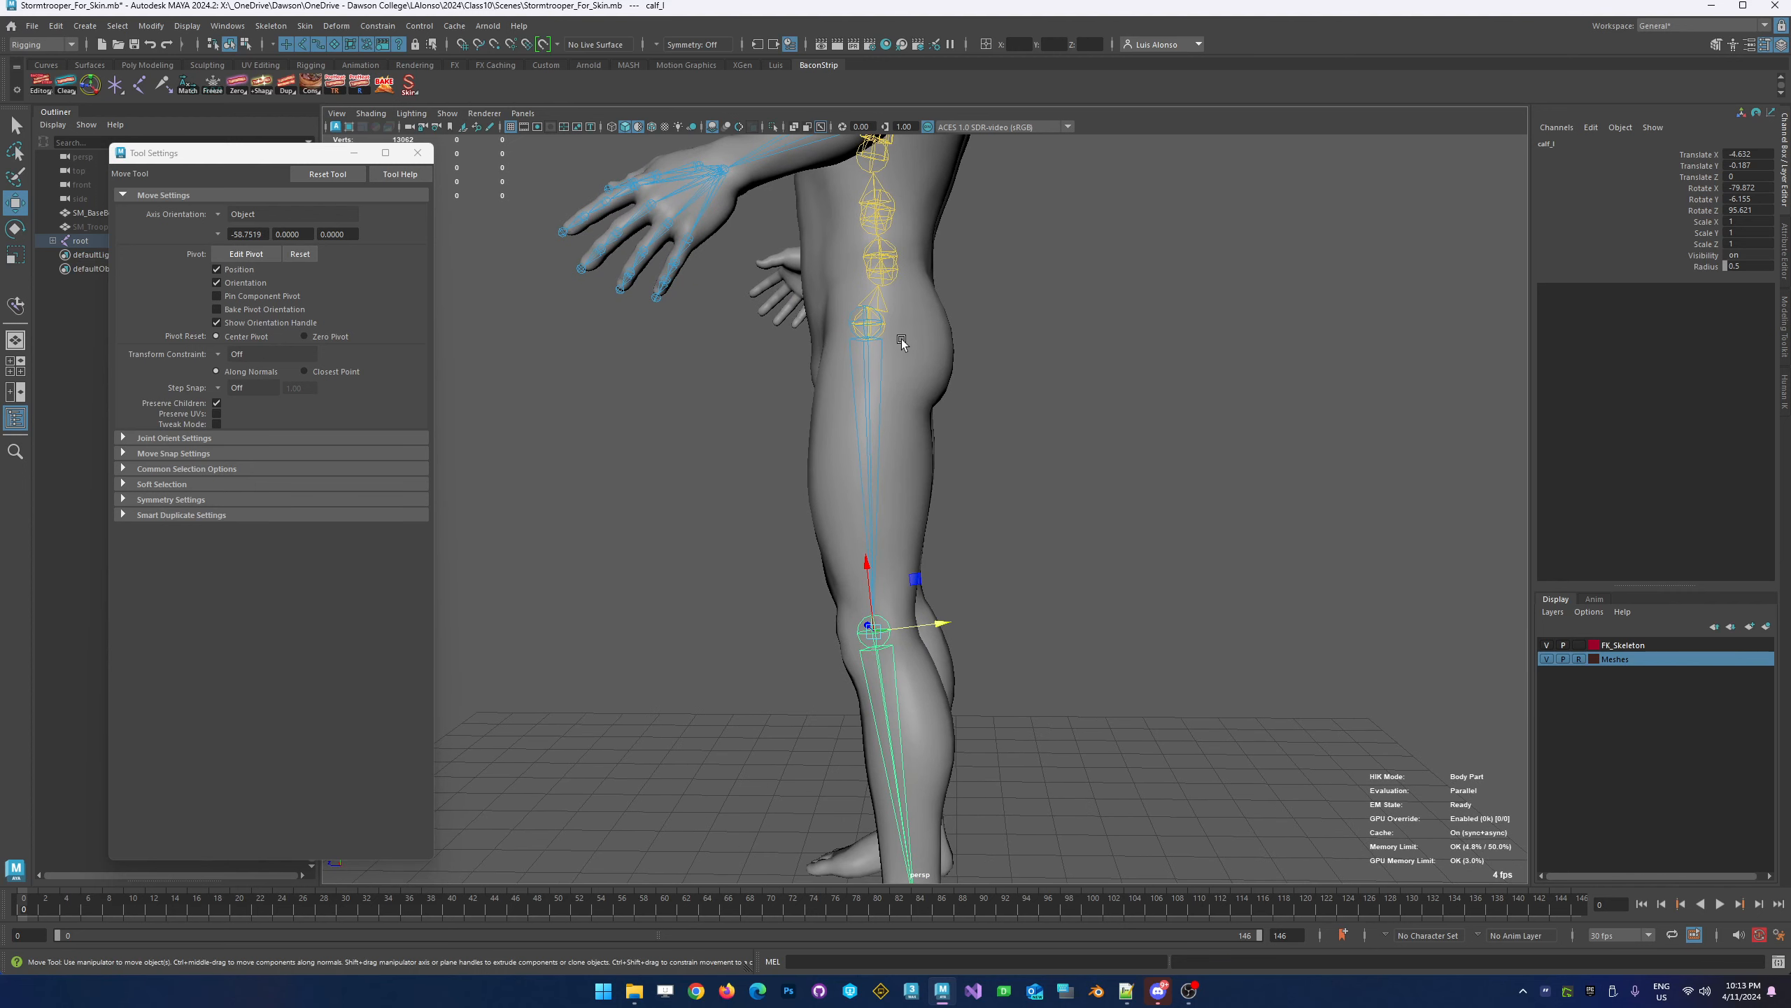
left_click(878, 330)
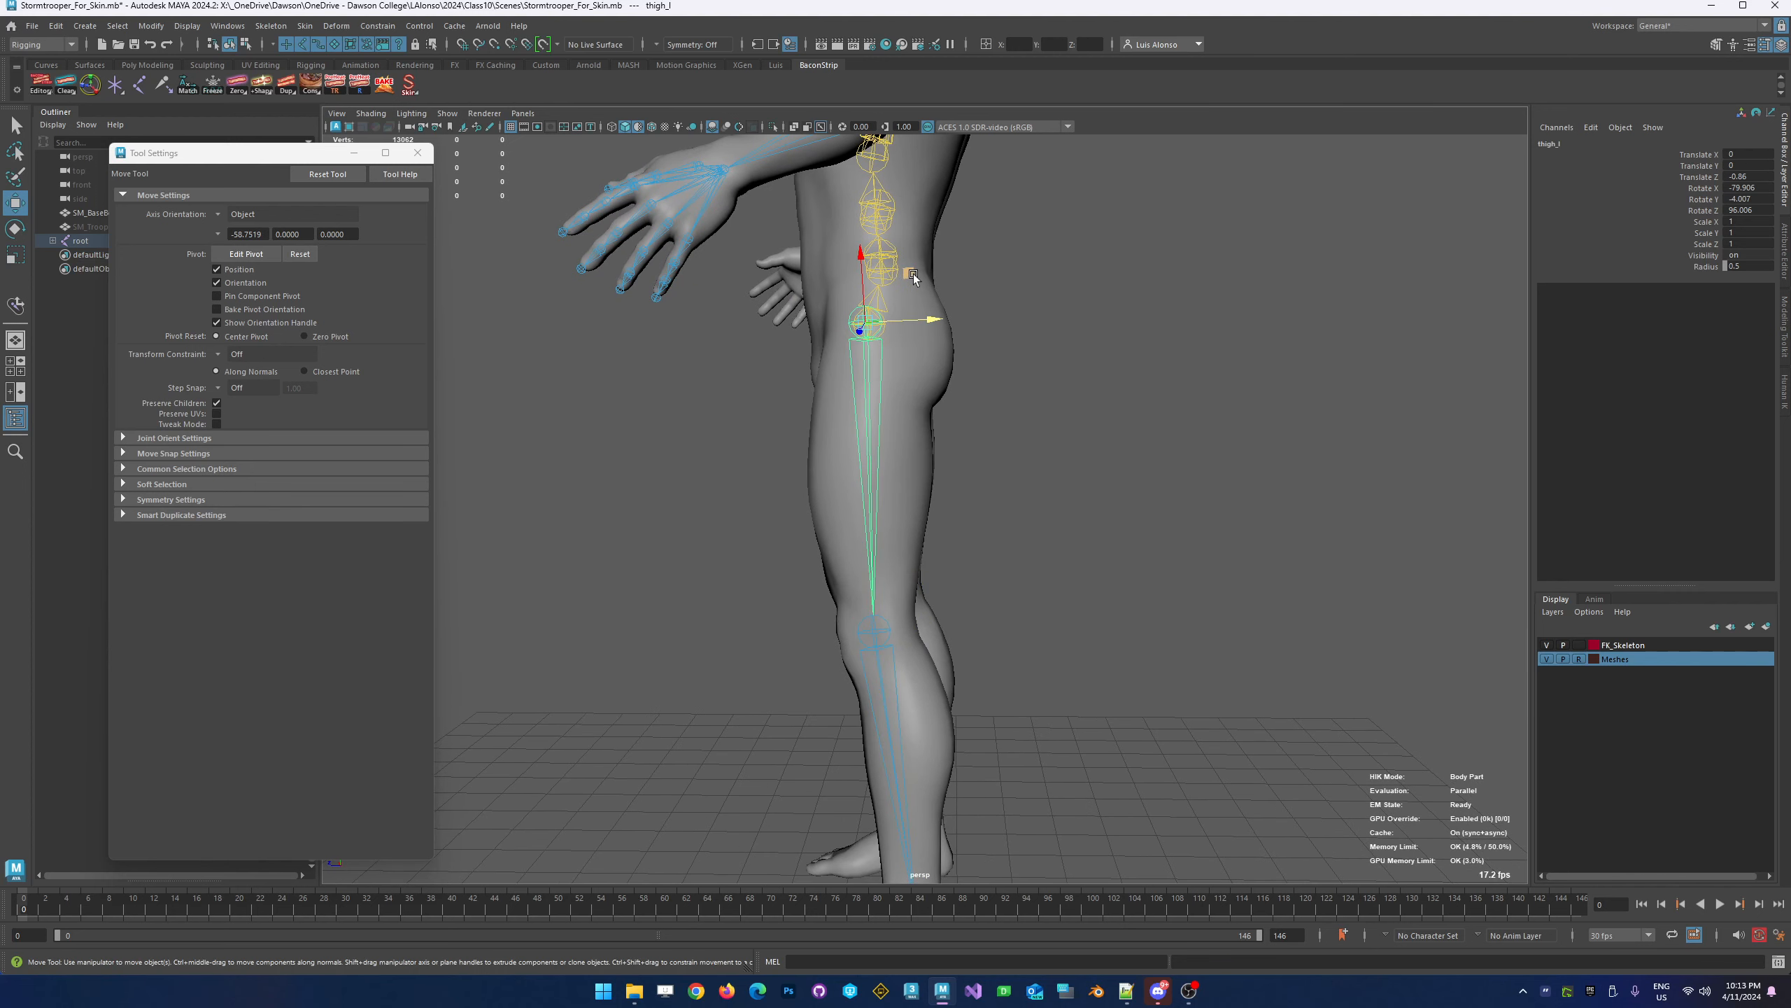
left_click_drag(913, 276, 929, 282)
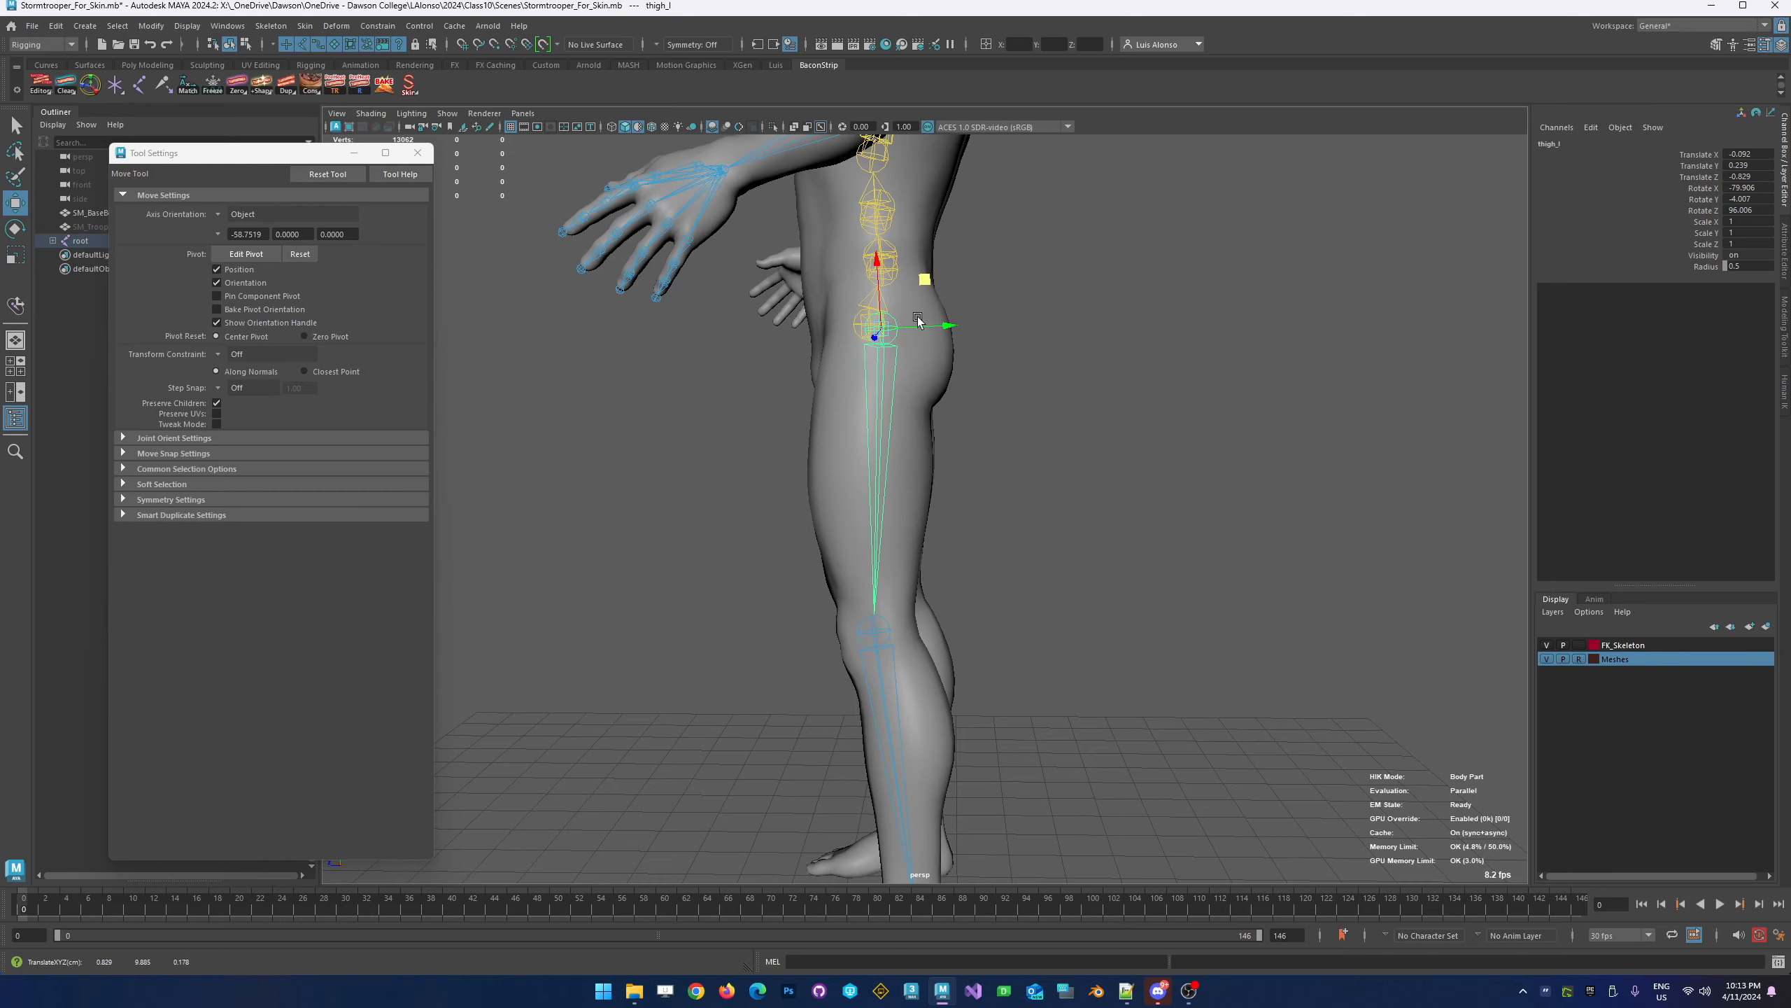
Duplicate the ball_l joint, place the copy just beyond the left toes, and parent it to ball_l at about X 0.682
left_click_drag(692, 420, 885, 359, "alt")
middle_click_drag(847, 524, 846, 214, "alt")
left_click_drag(985, 515, 790, 506, "alt")
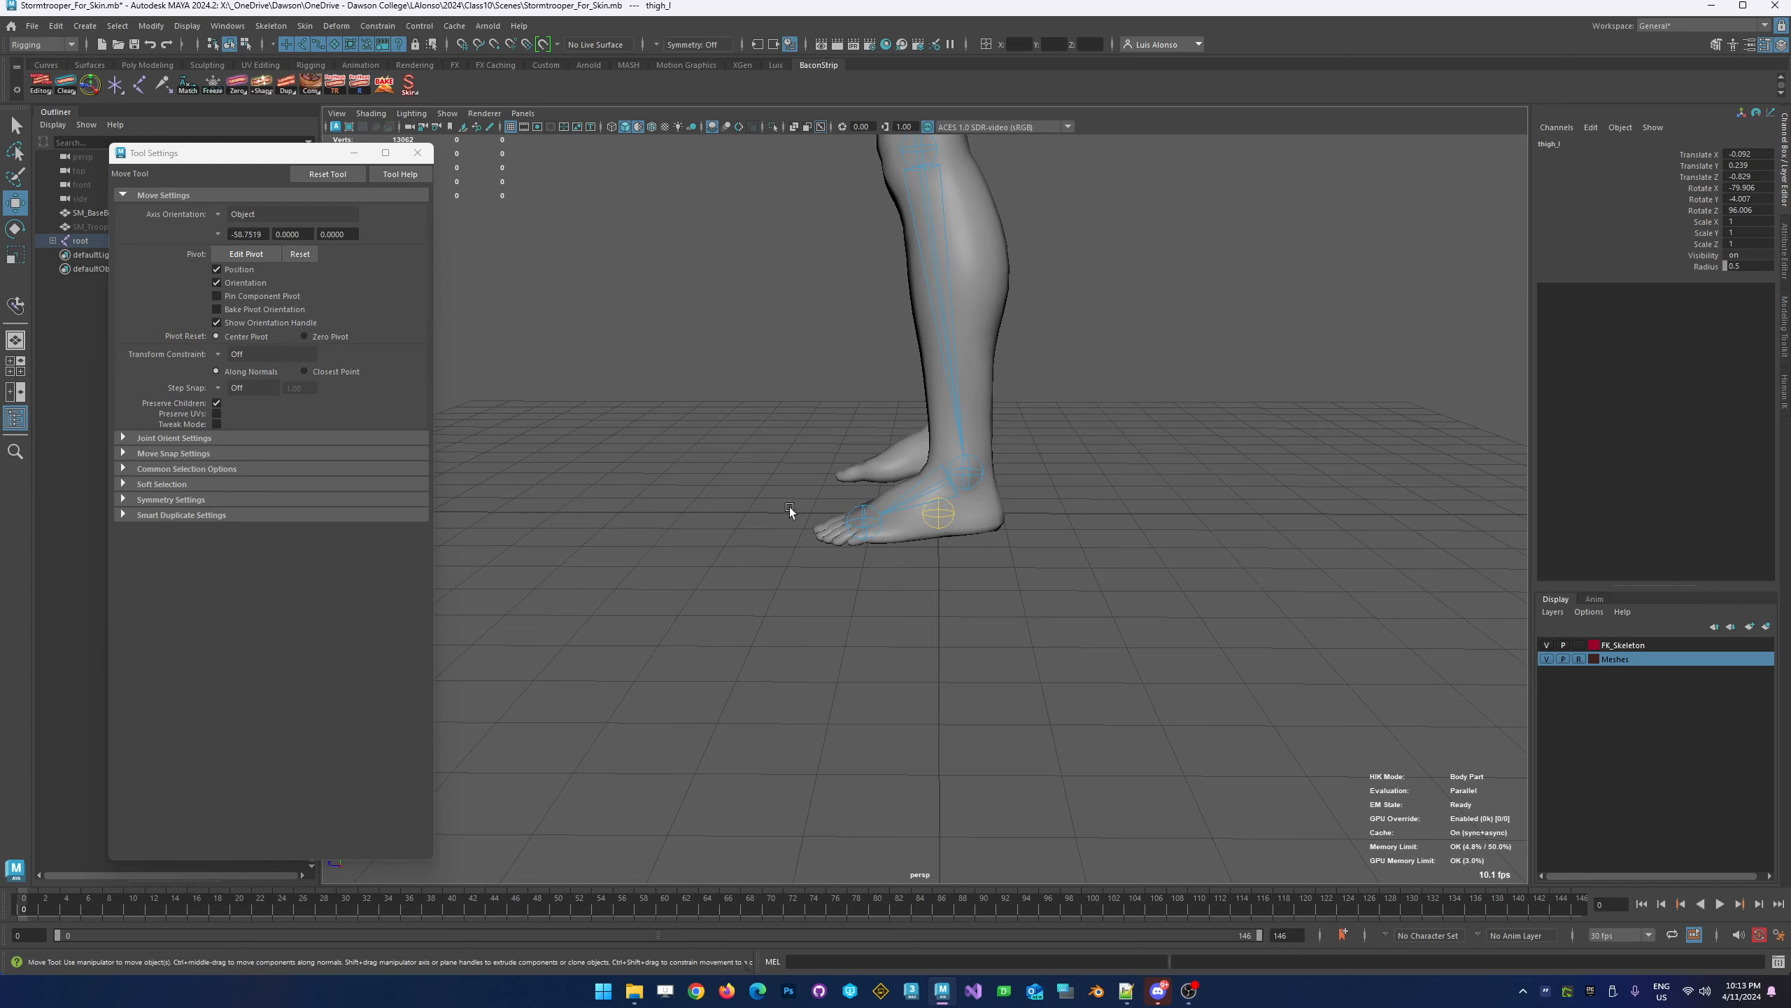
right_click_drag(790, 506, 1153, 437, "alt")
left_click(804, 519)
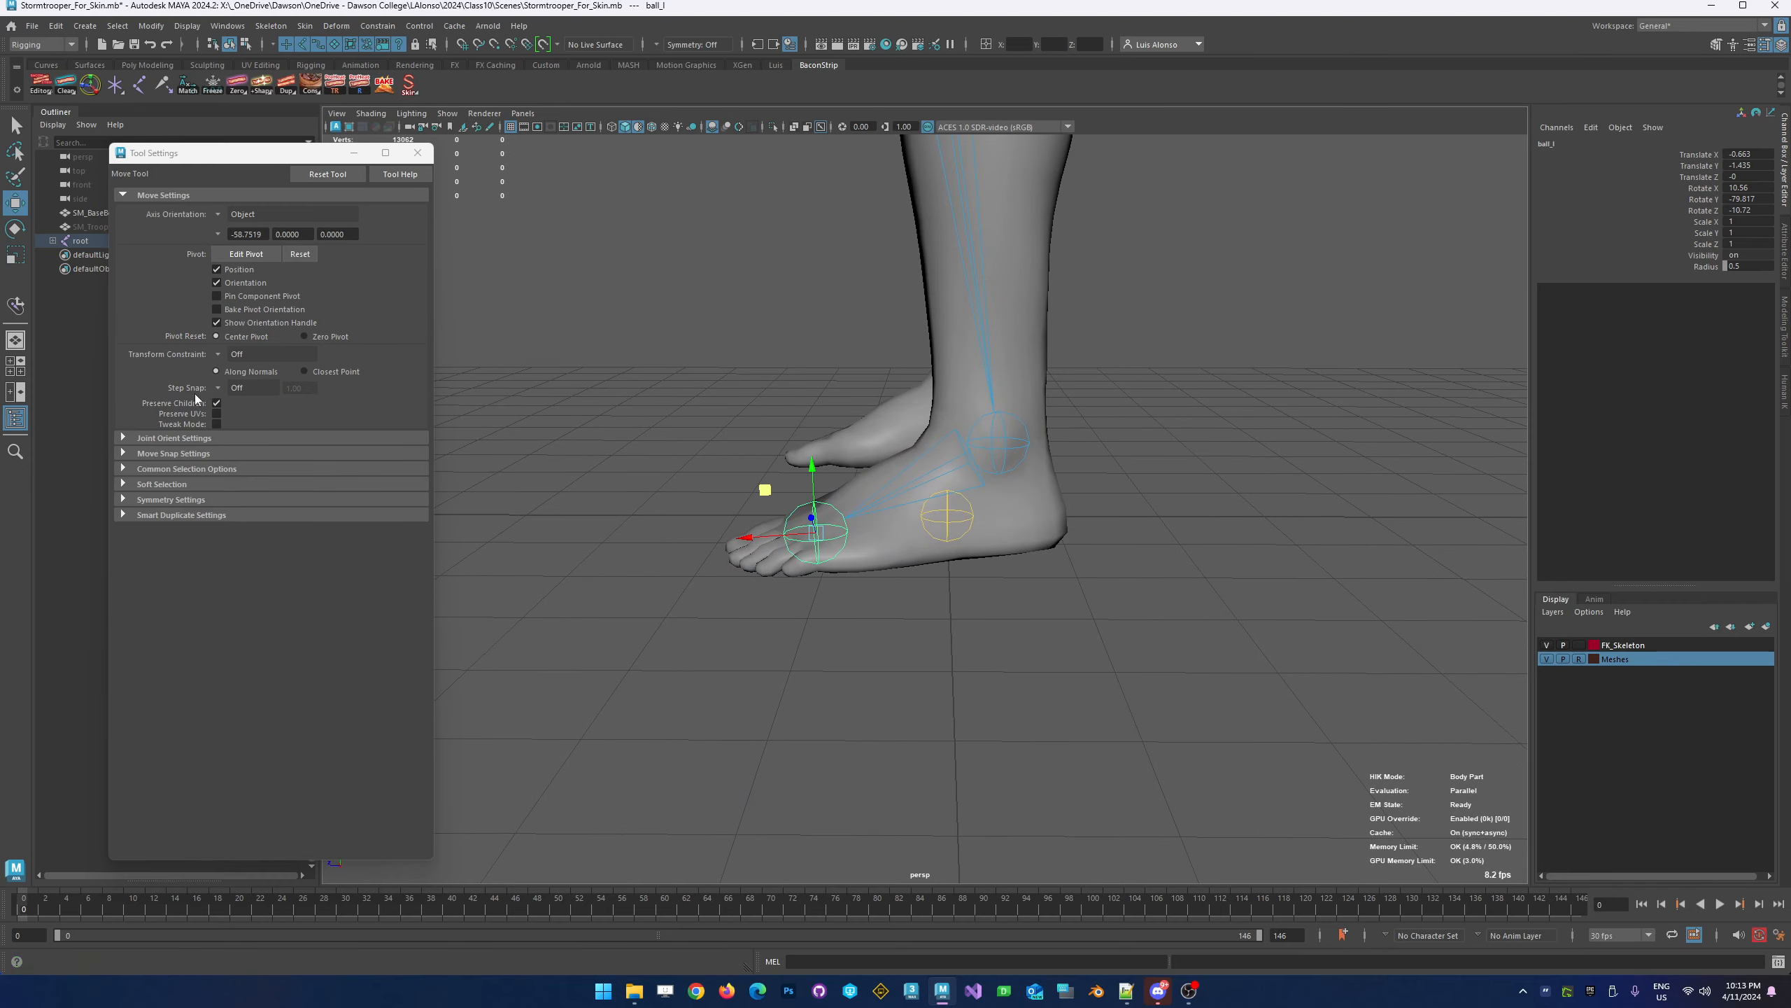
left_click_drag(785, 536, 660, 536, "shift")
left_click(798, 569)
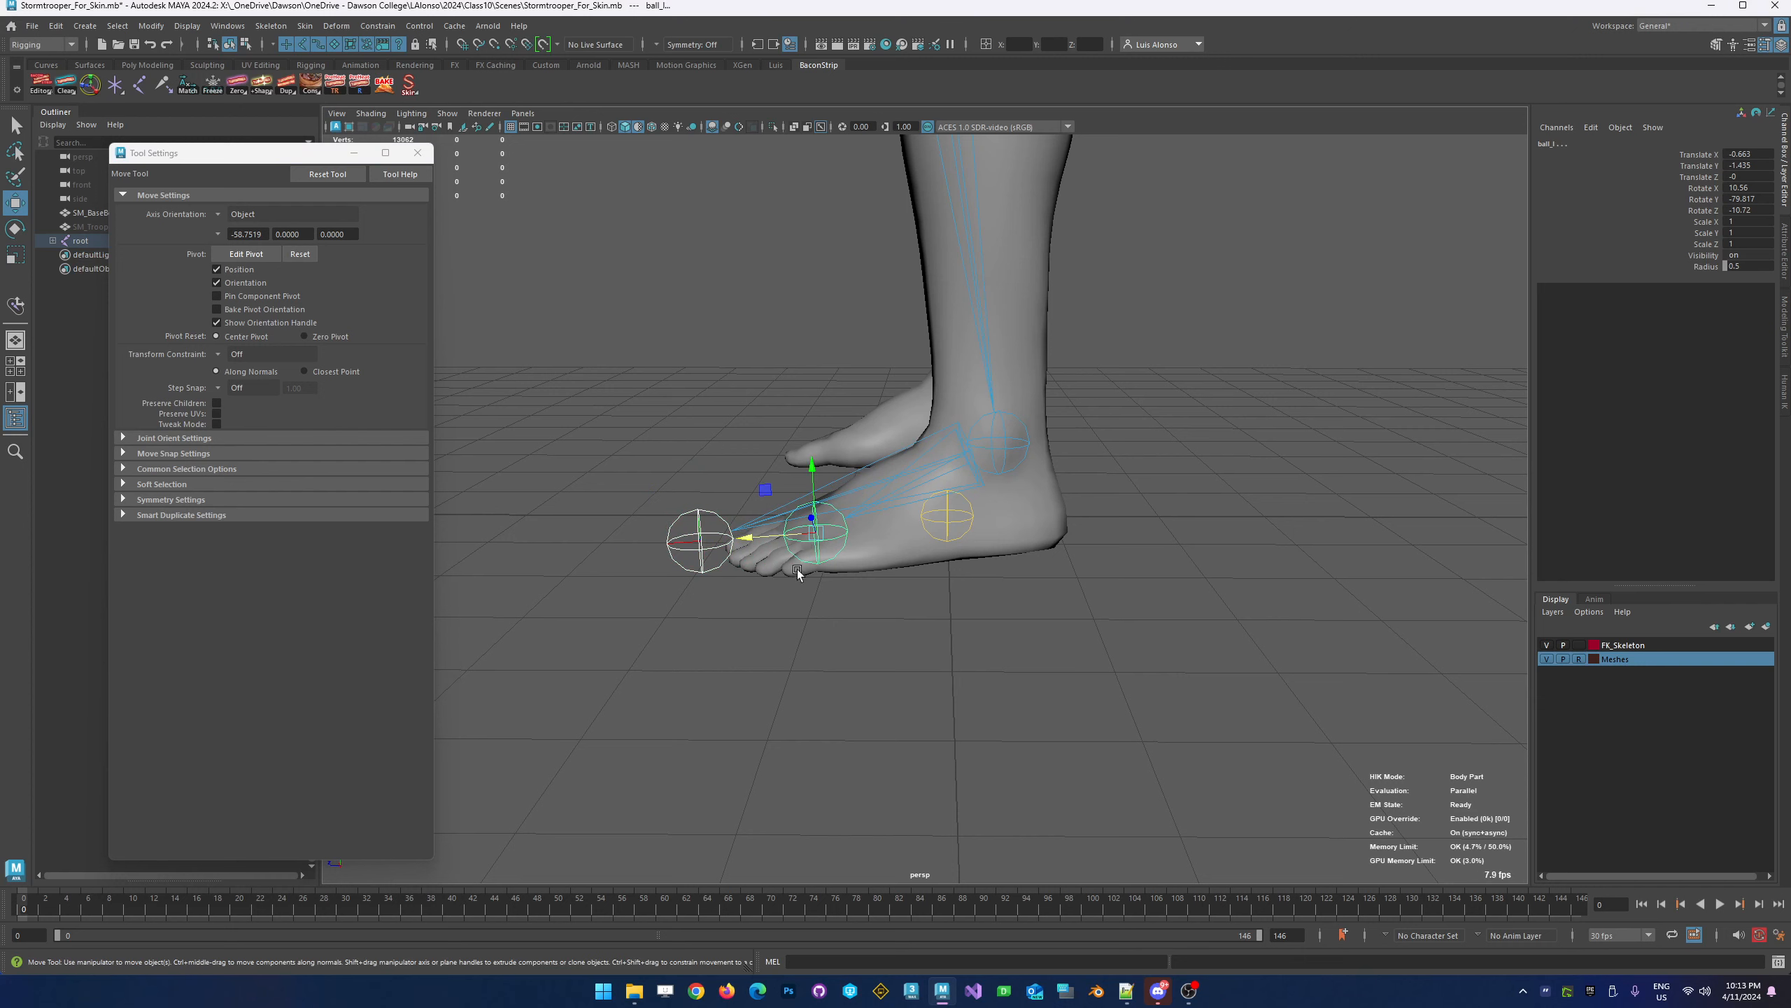
key("p")
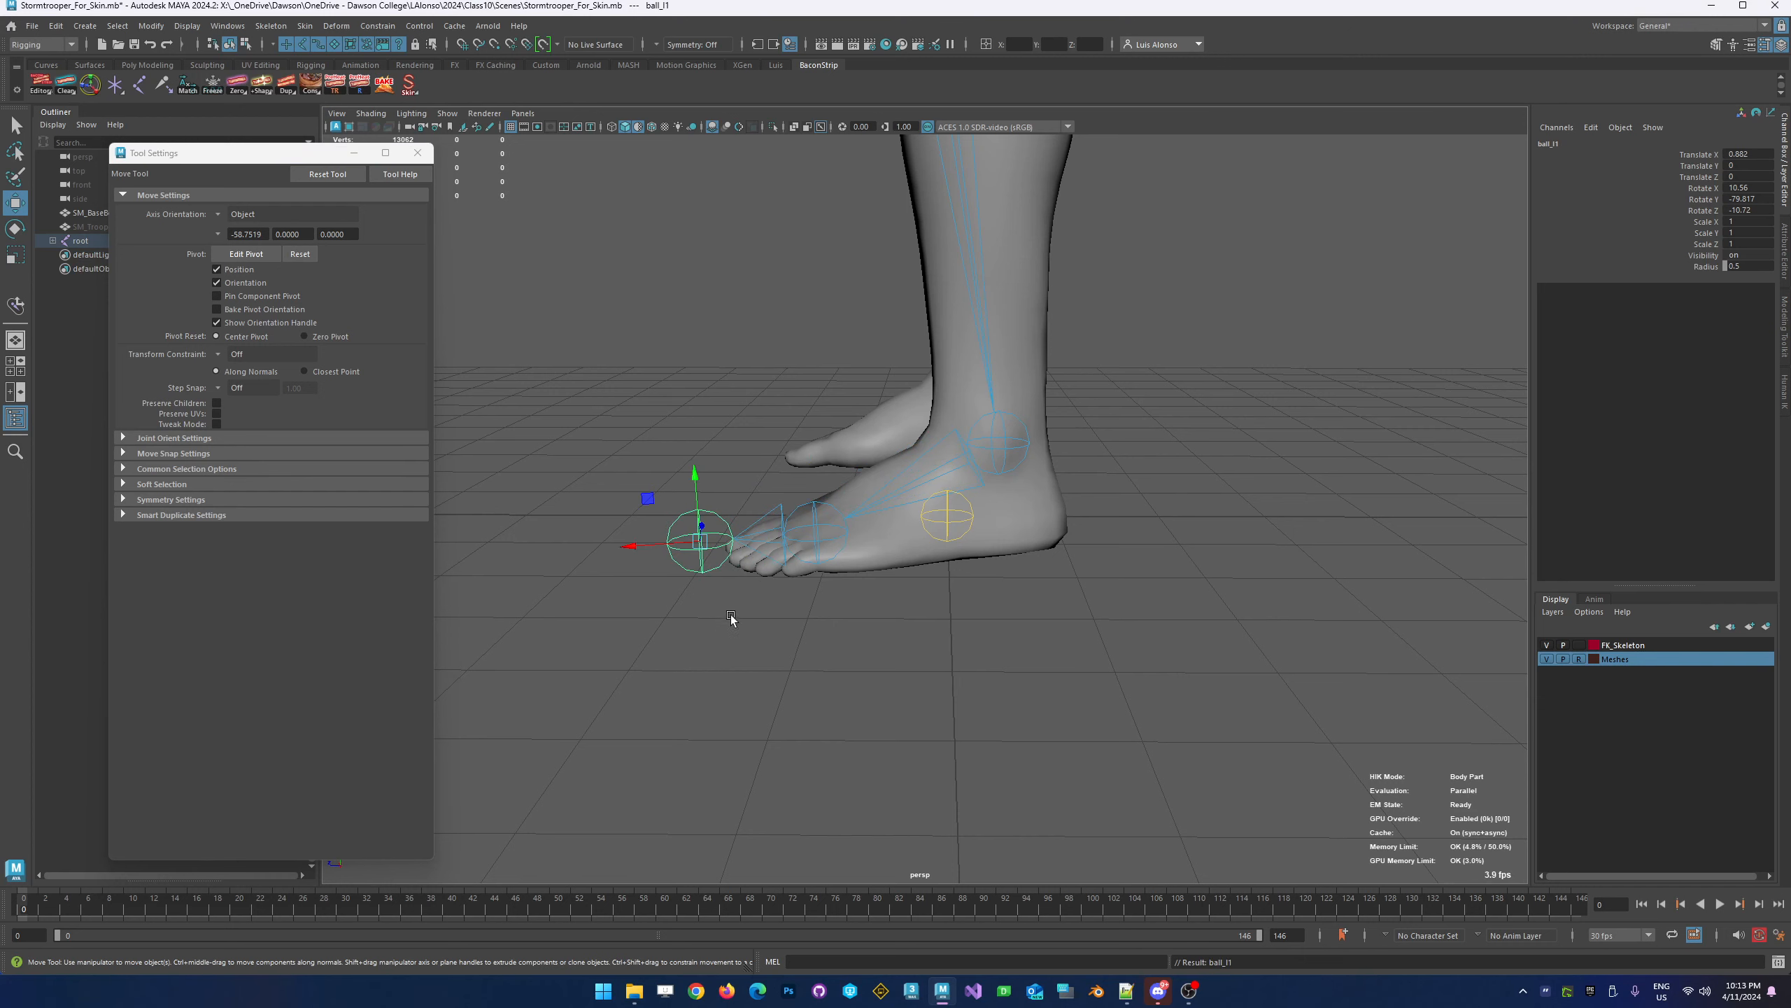
Examine the left foot's new toe joint and the whole skeleton from the front
left_click_drag(730, 615, 891, 431, "alt")
left_click(678, 555)
right_click_drag(890, 431, 749, 311, "alt")
middle_click_drag(749, 311, 713, 389, "alt")
left_click_drag(674, 529, 660, 448, "alt")
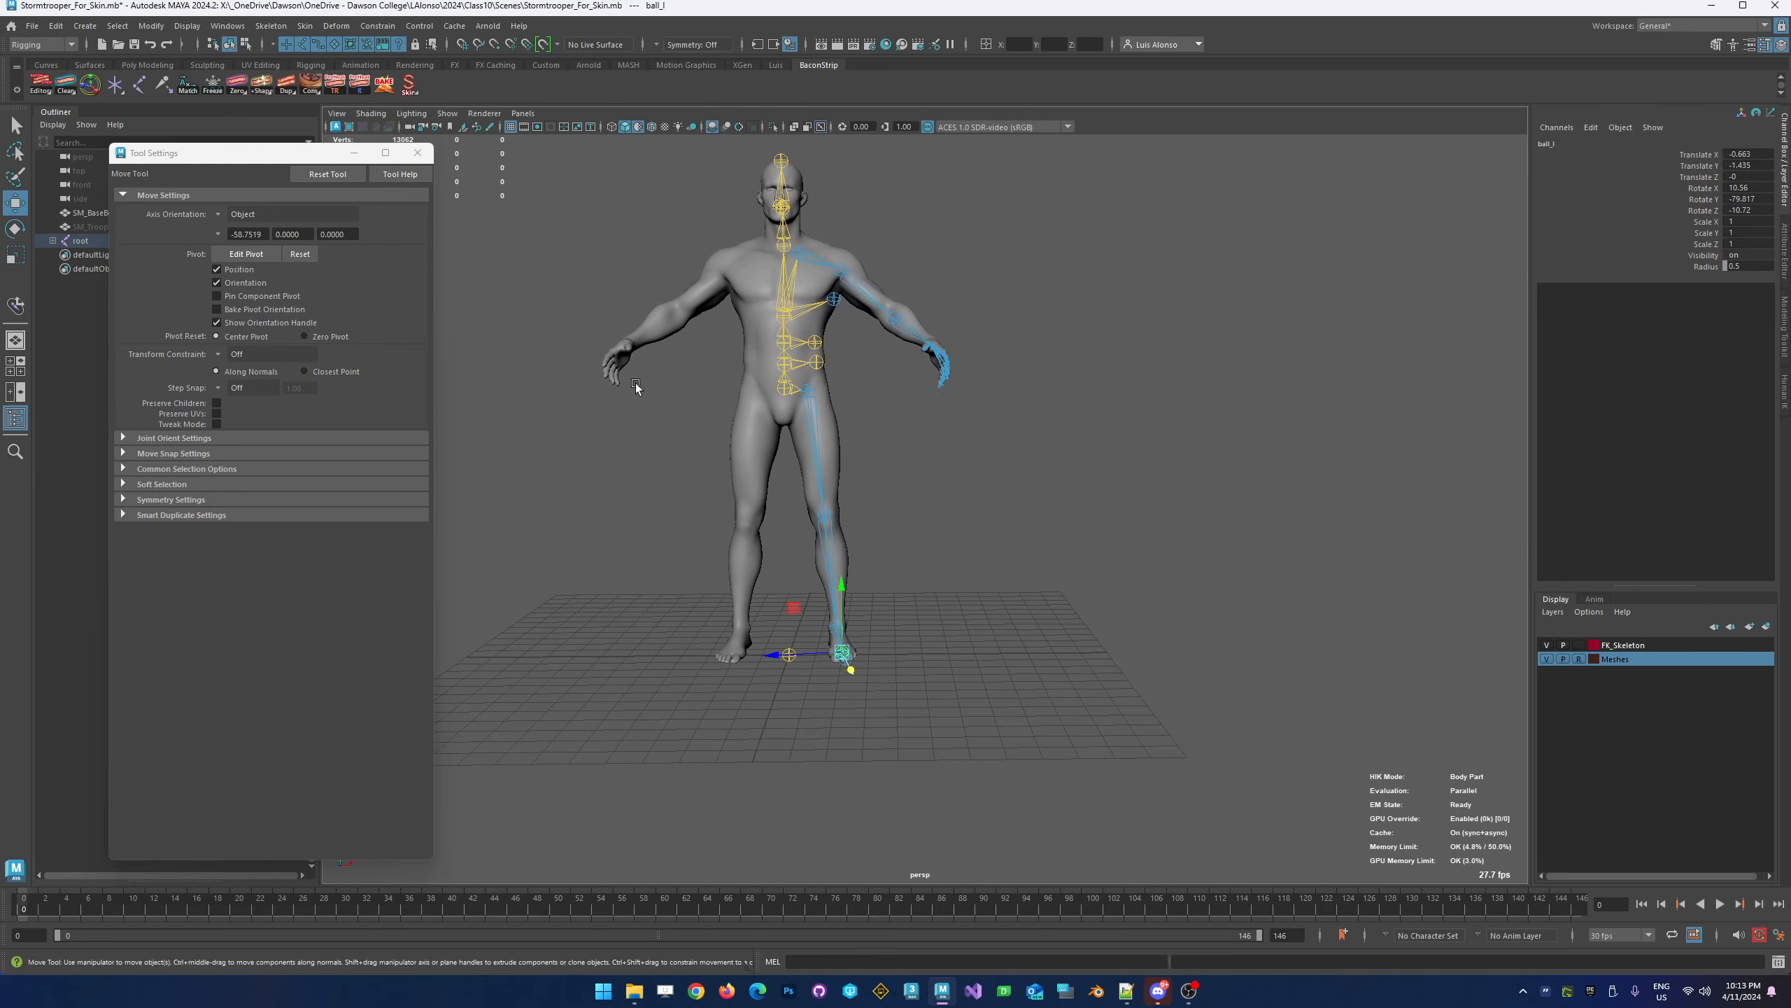
right_click_drag(633, 330, 839, 277, "alt")
middle_click_drag(667, 211, 802, 402, "alt")
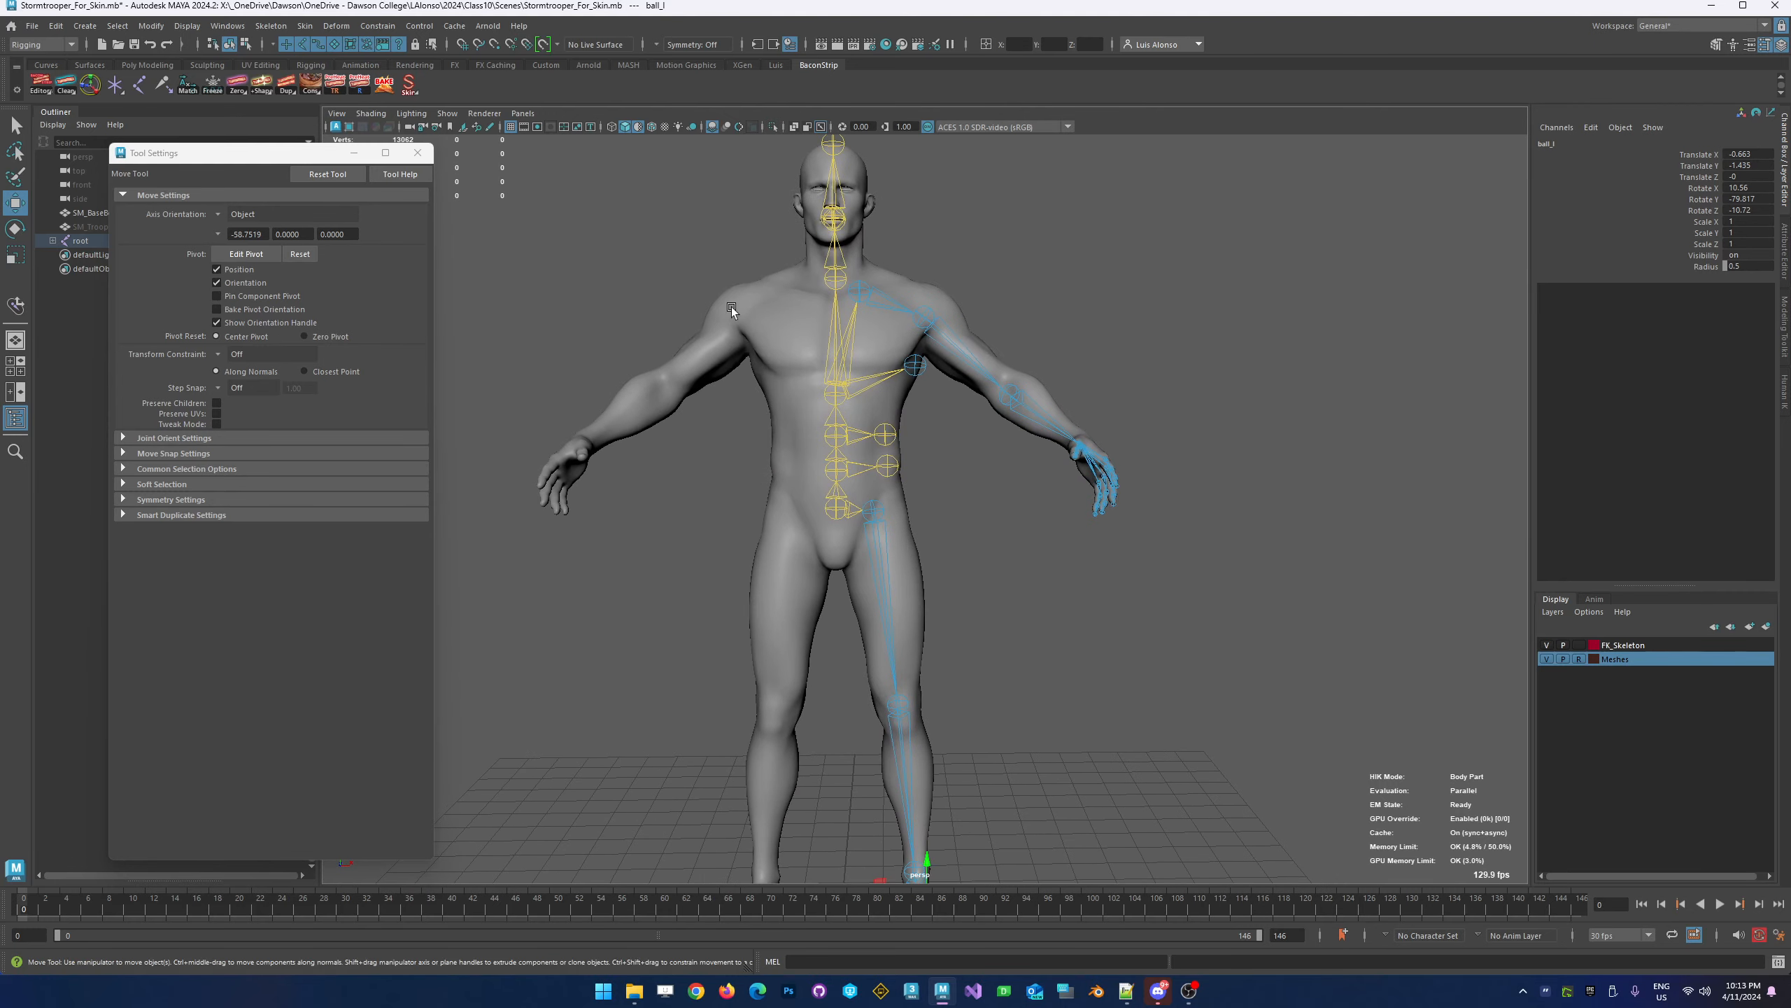
scroll(731, 307, "up", 2)
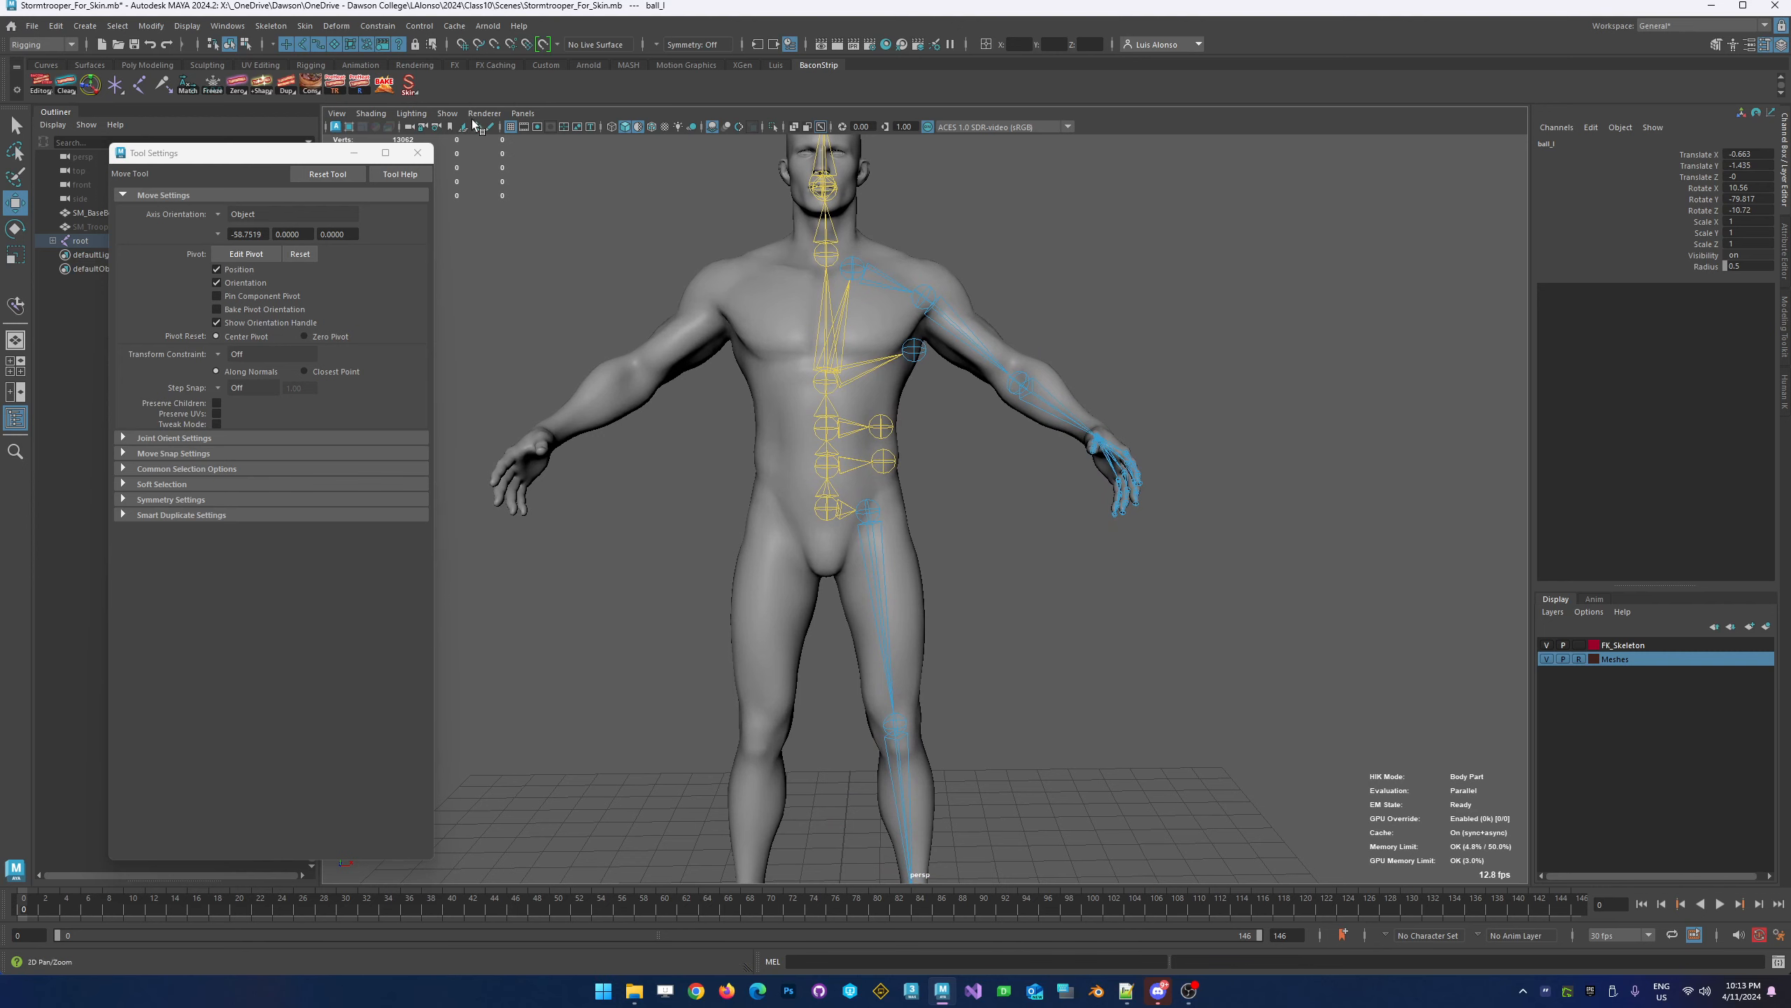
Close the Move tool settings and open the Mirror Joints options with YZ, Behavior, and the _l to _r name replacement
left_click(417, 154)
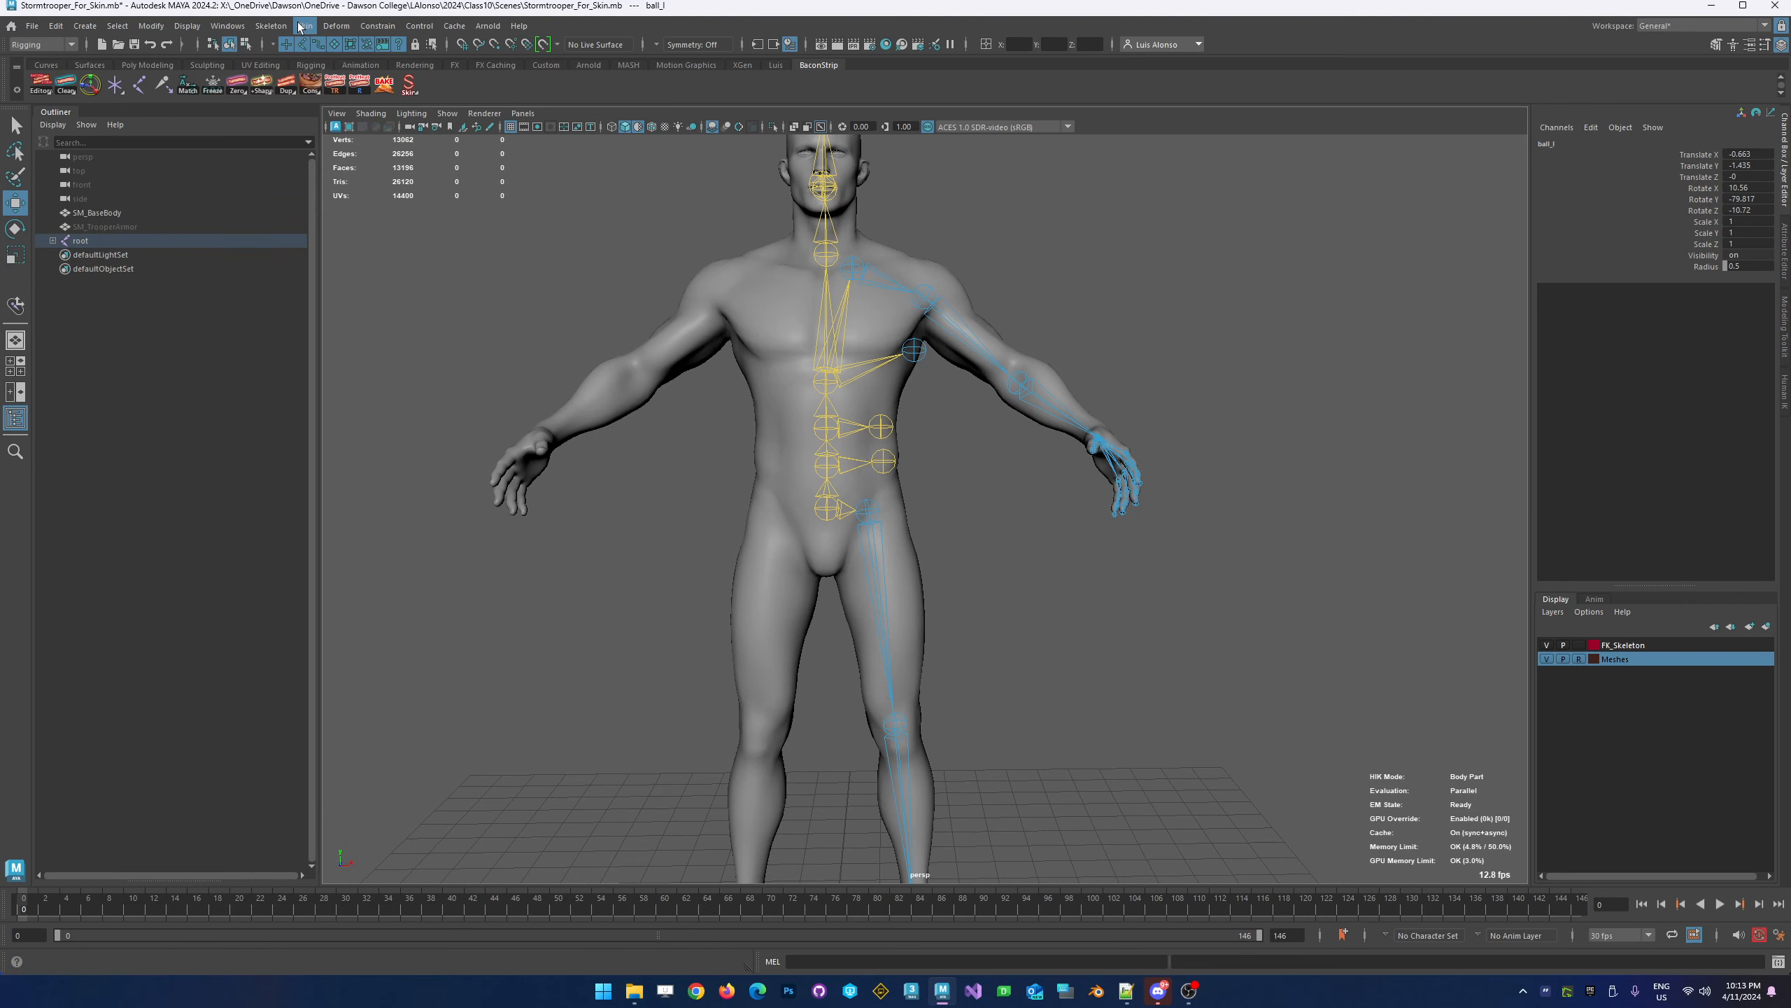
left_click(280, 28)
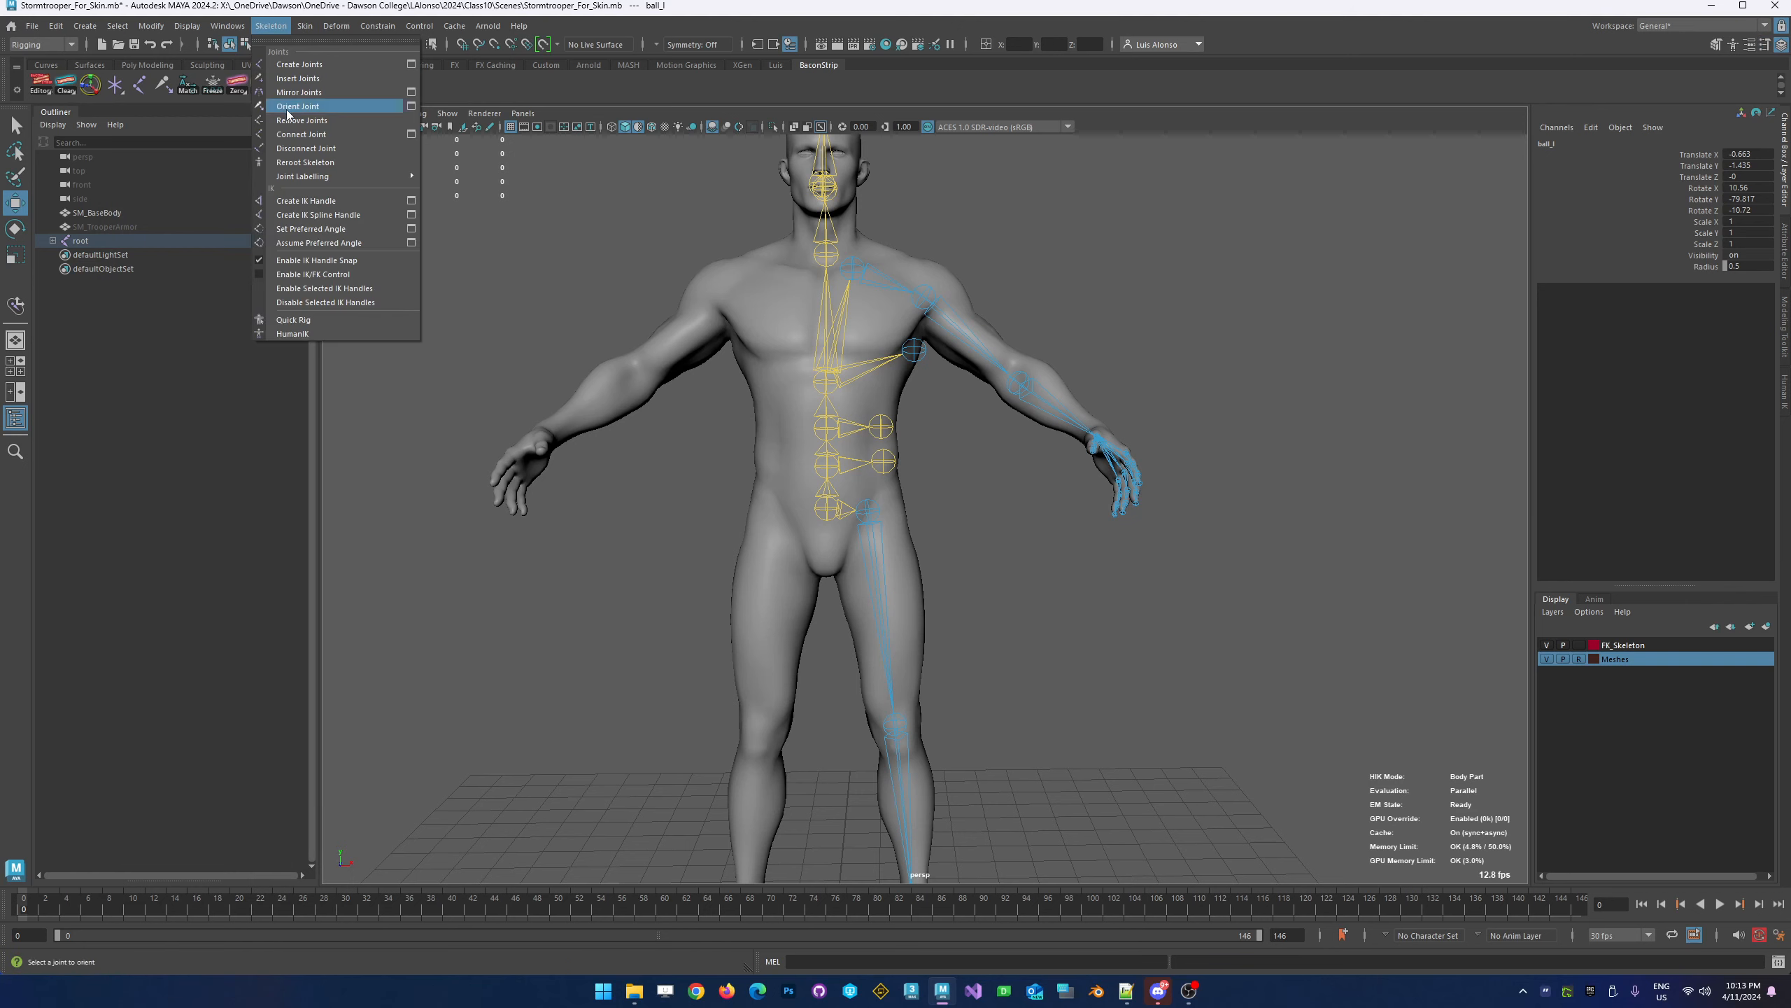
left_click(411, 92)
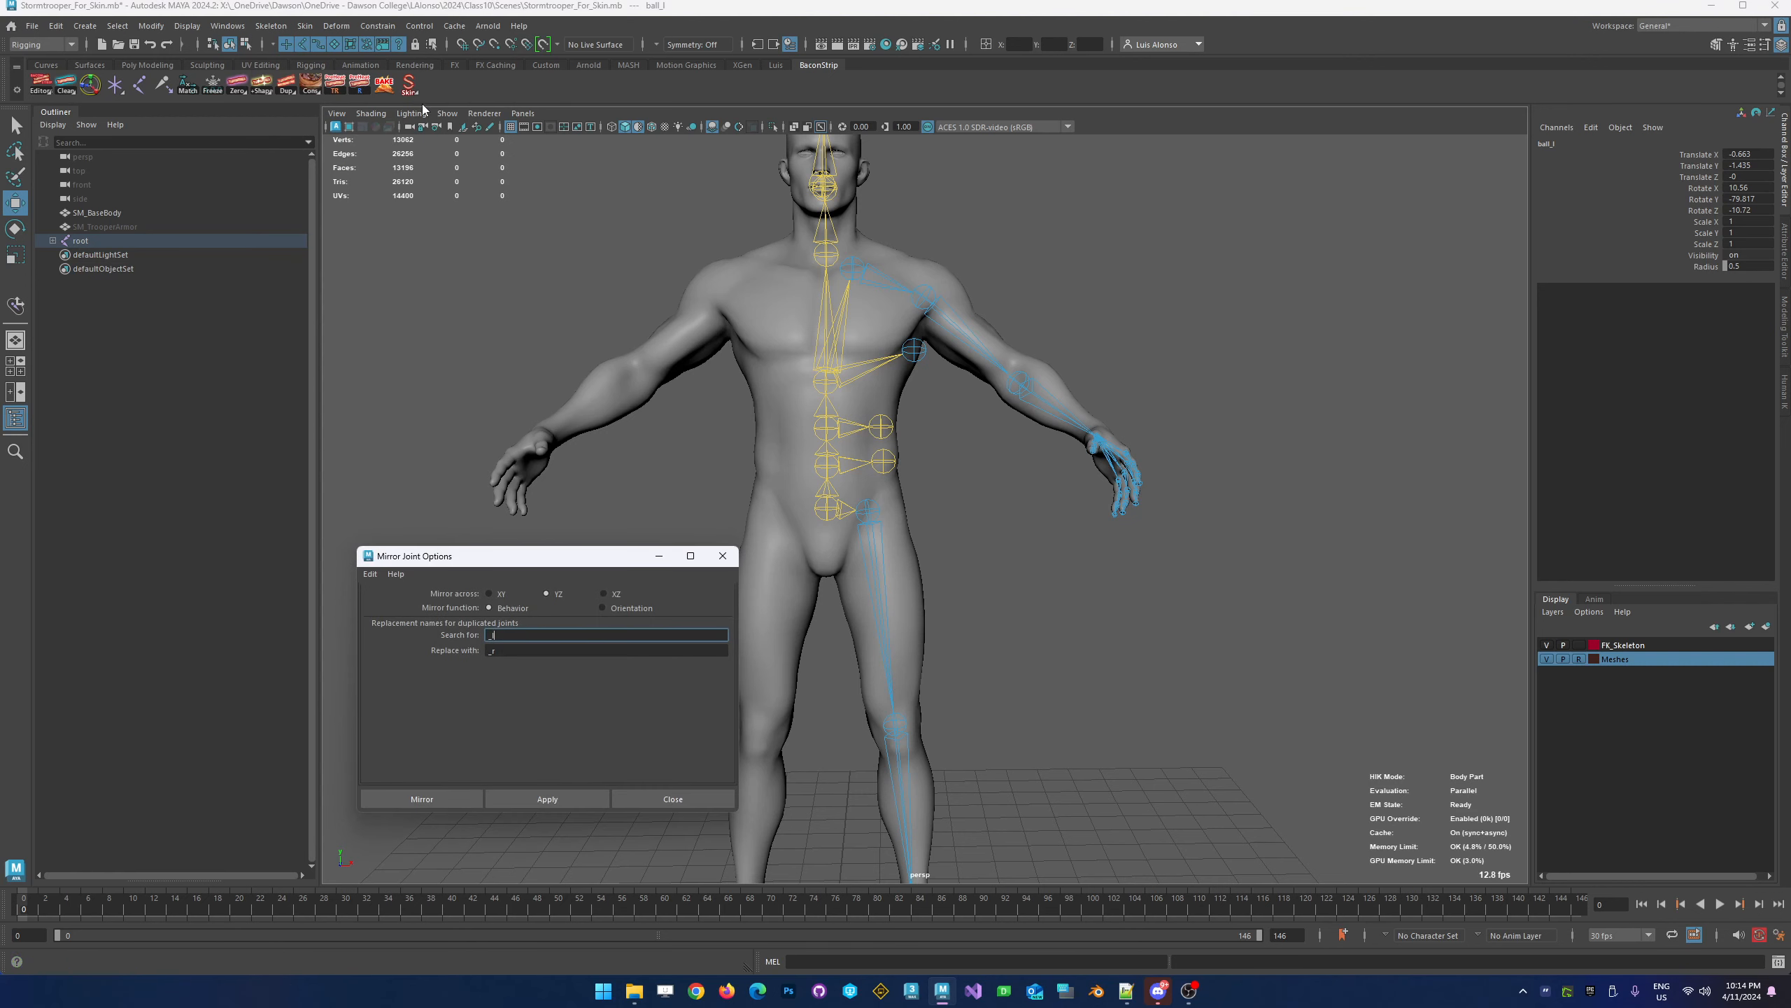
left_click_drag(599, 563, 565, 256)
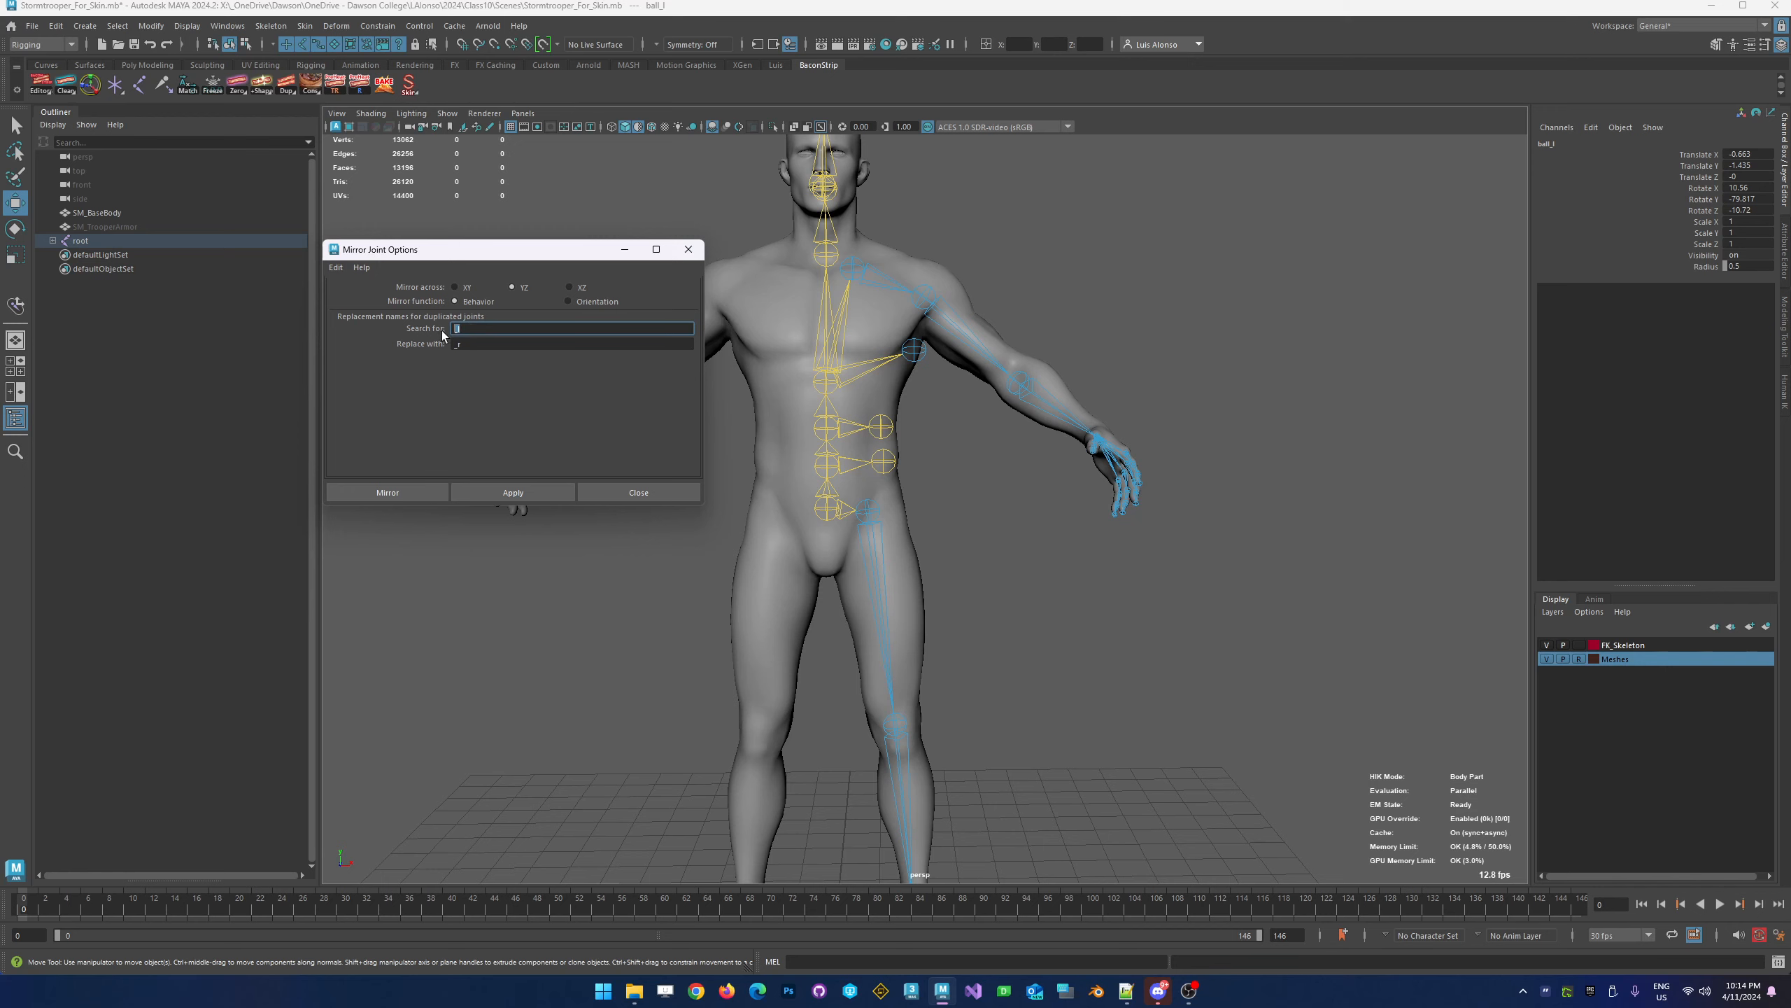
key("Tab")
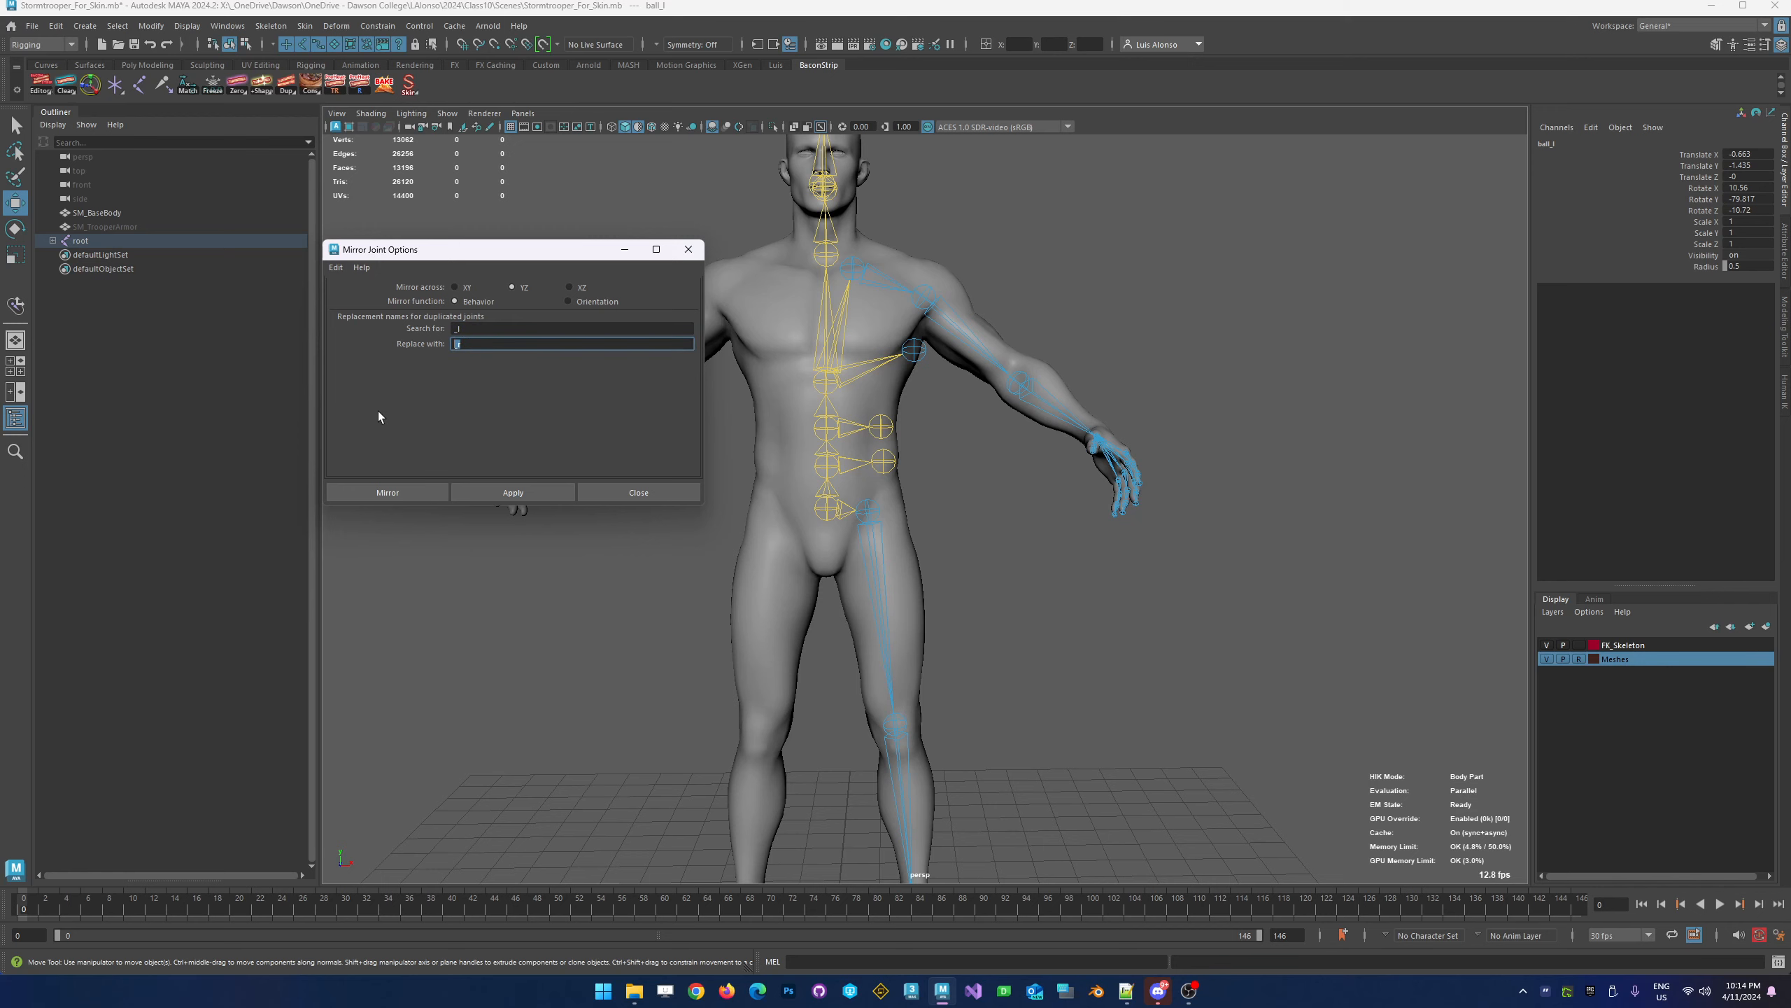
Mirror the left clavicle and its arm and hand chain across YZ, replacing _l with _r
right_click_drag(799, 263, 971, 245, "alt")
middle_click_drag(833, 208, 929, 328, "alt")
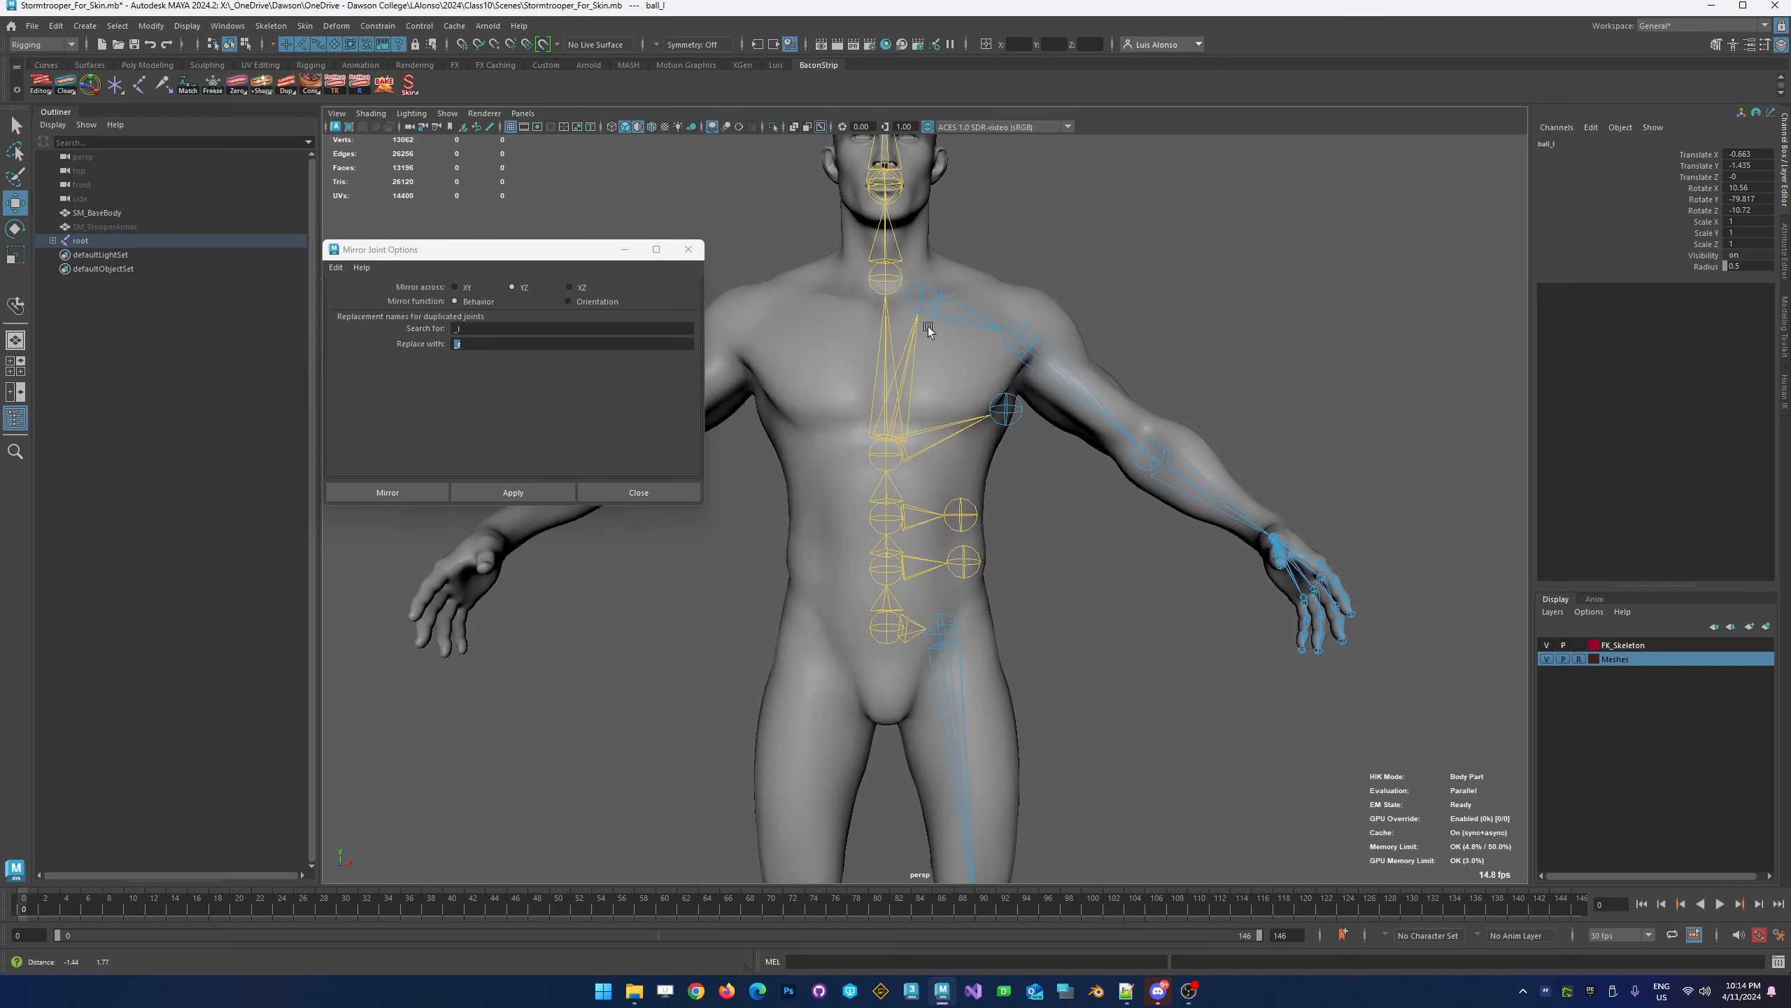
left_click_drag(932, 331, 911, 344, "alt")
middle_click_drag(910, 344, 940, 335, "alt")
right_click_drag(940, 335, 909, 314, "alt")
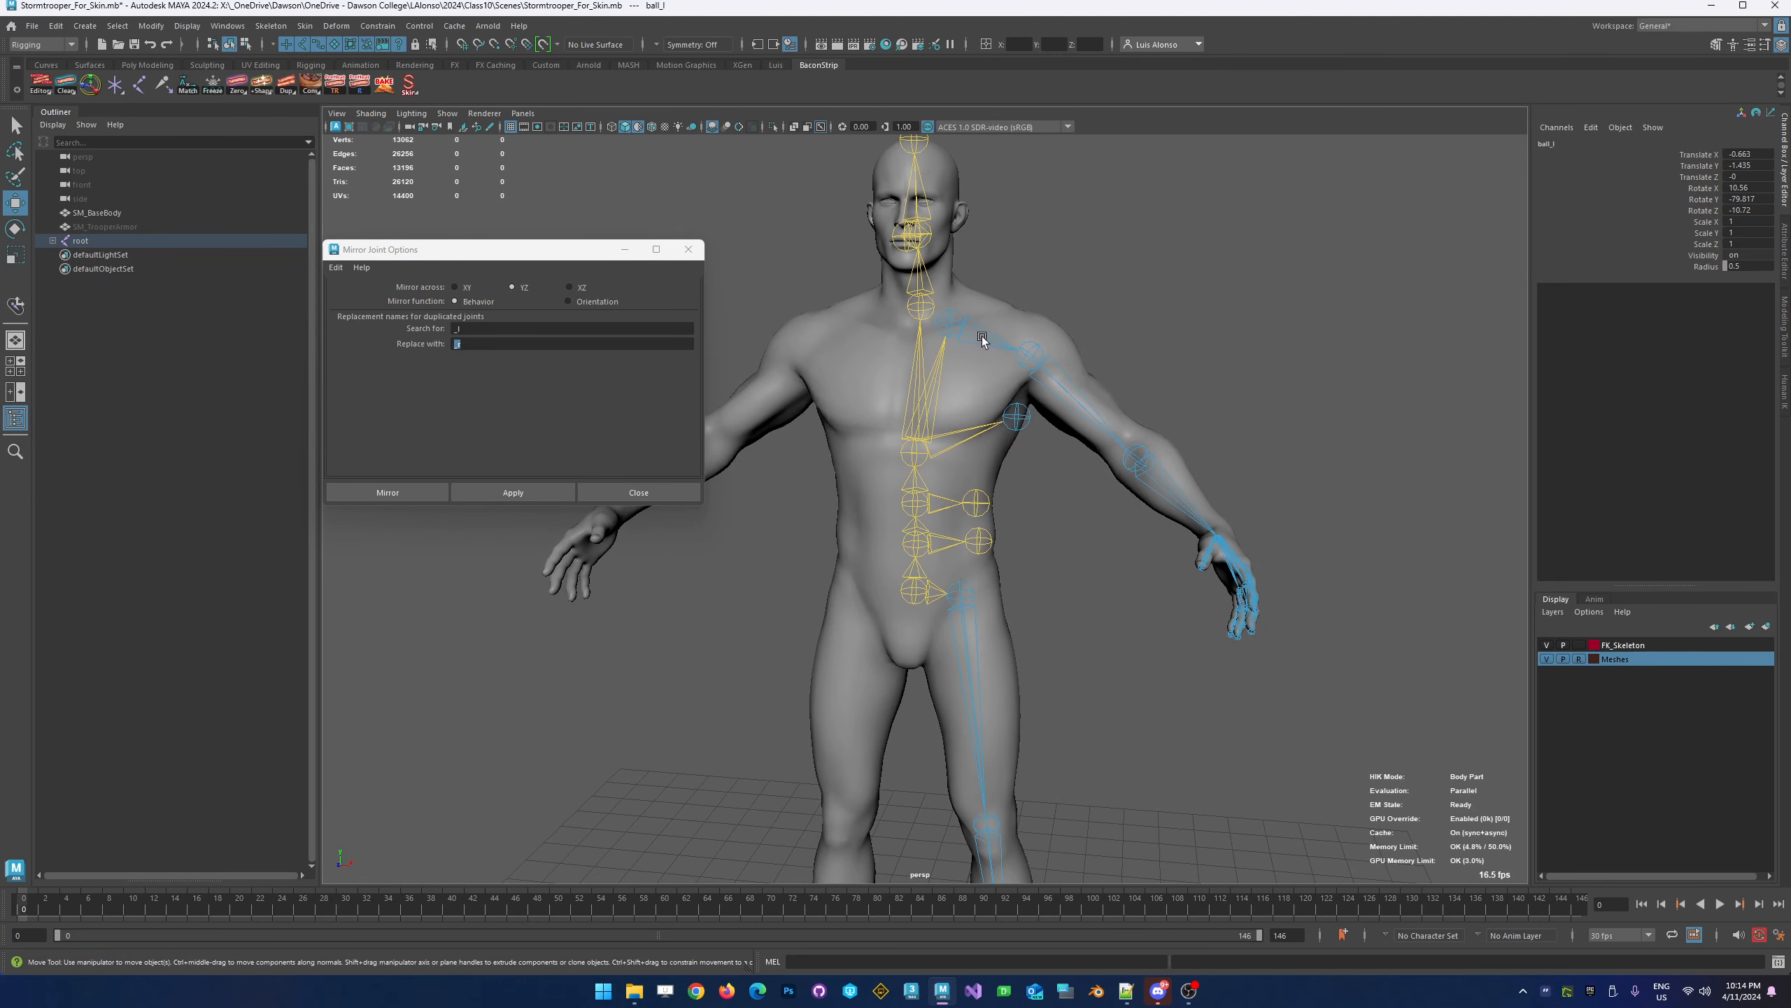
left_click(978, 335)
left_click(542, 493)
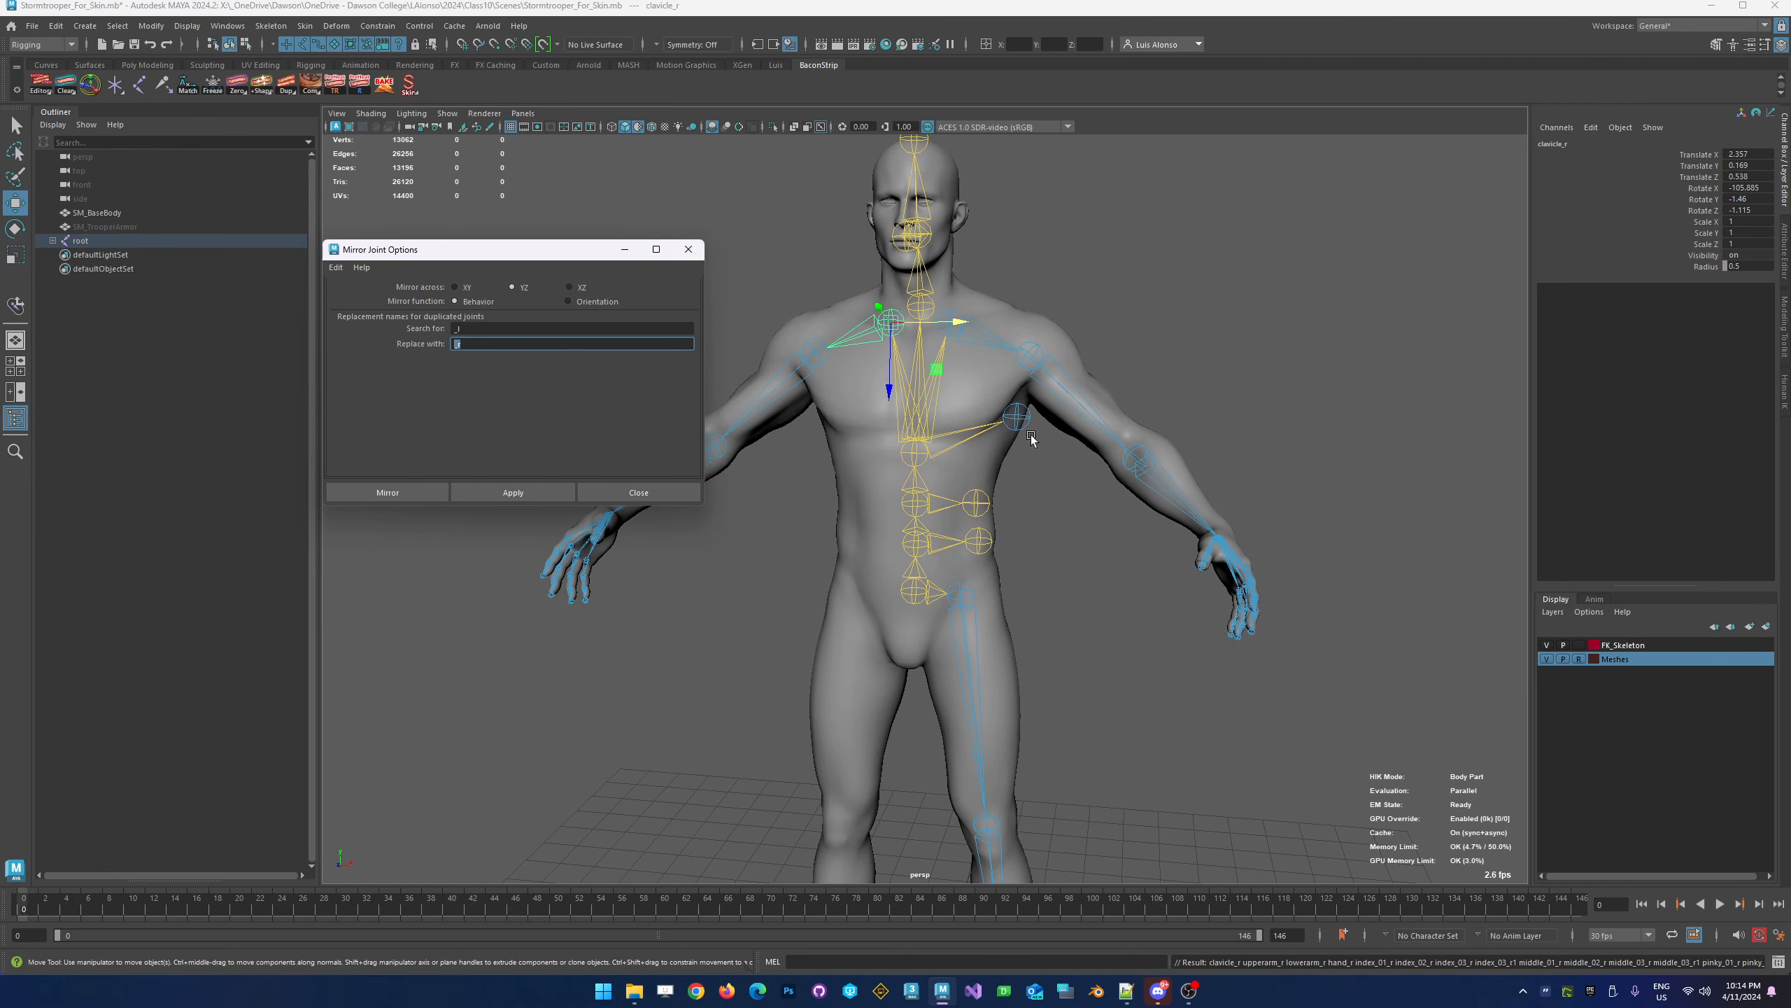
Mirror the left chest-side joint and the two left waist-side joints across YZ to the character's right side
middle_click_drag(964, 390, 967, 421, "alt")
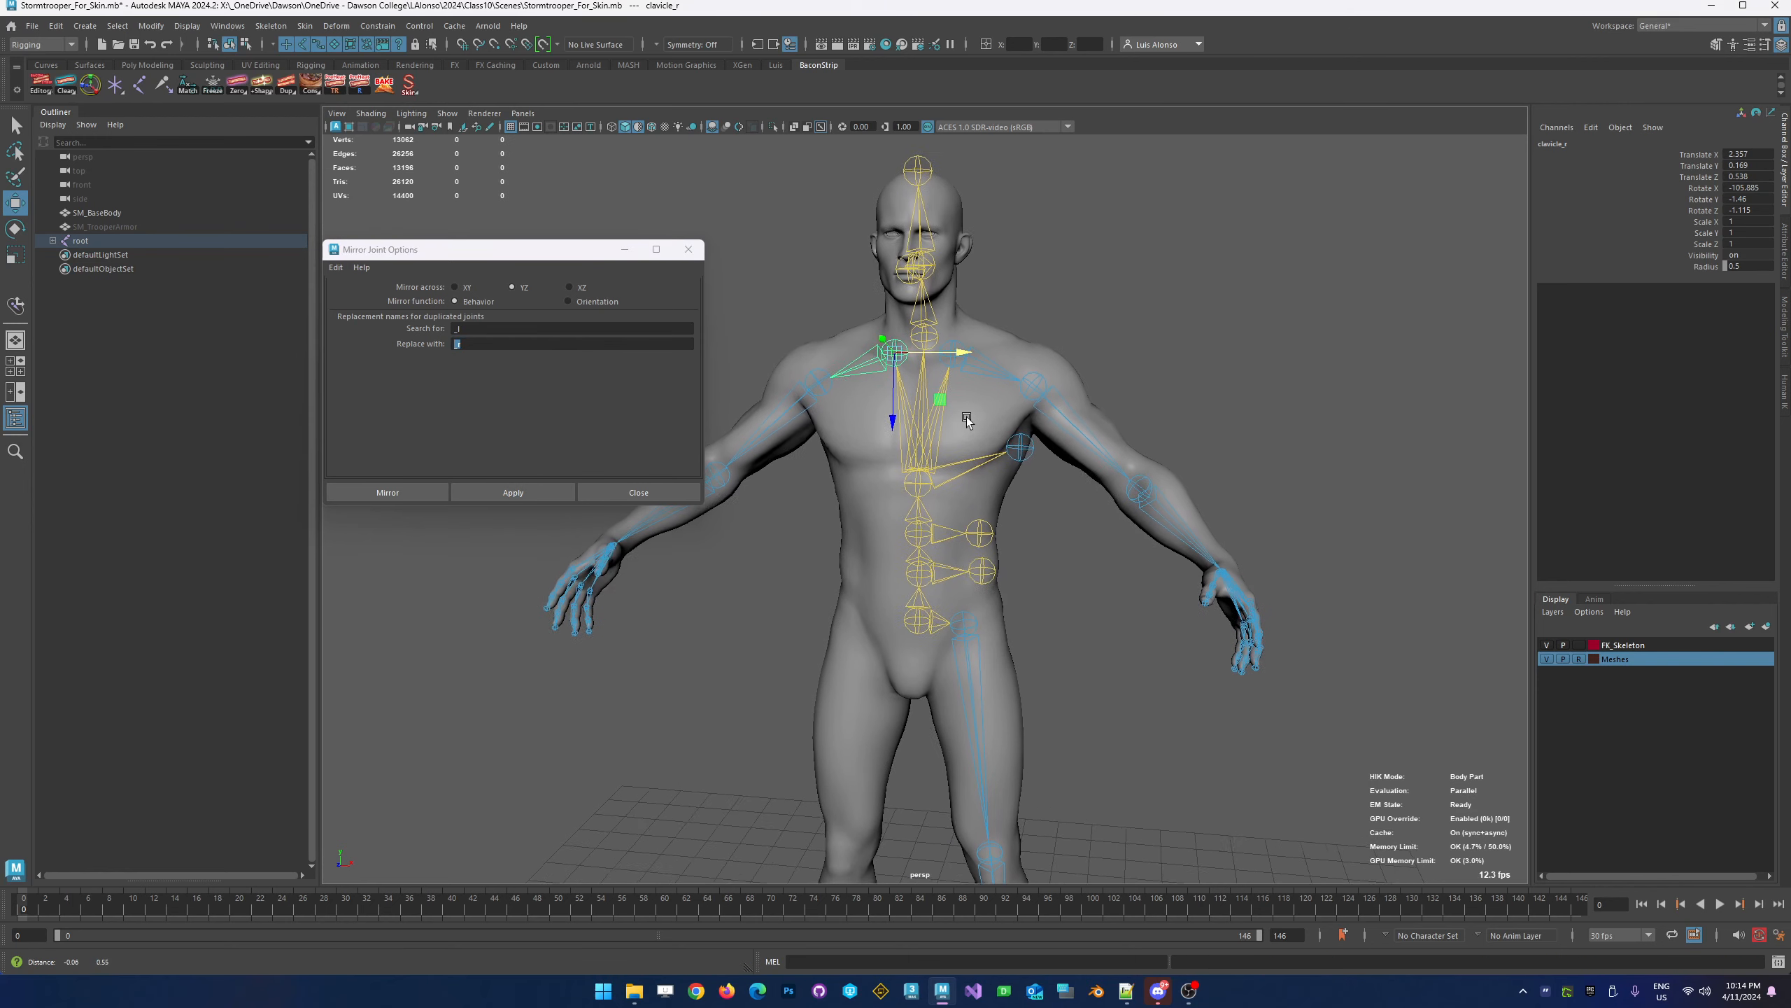
left_click(1026, 452)
left_click(531, 493)
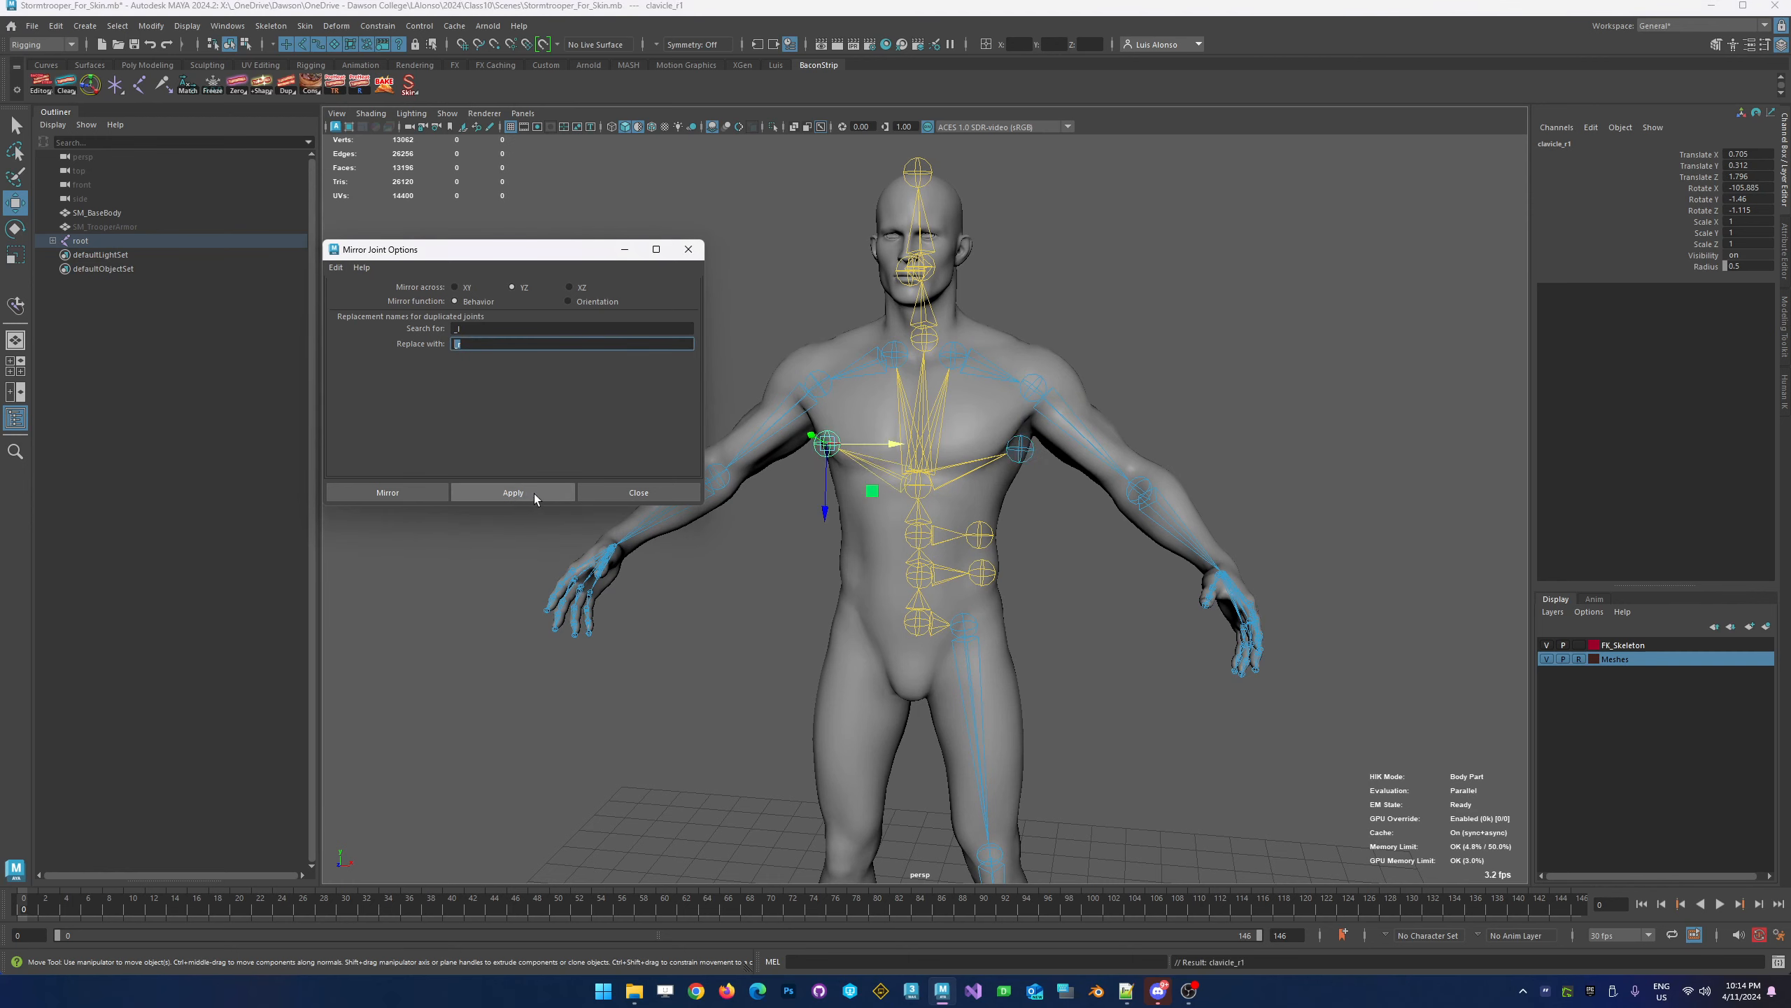
left_click(980, 532)
left_click(492, 492)
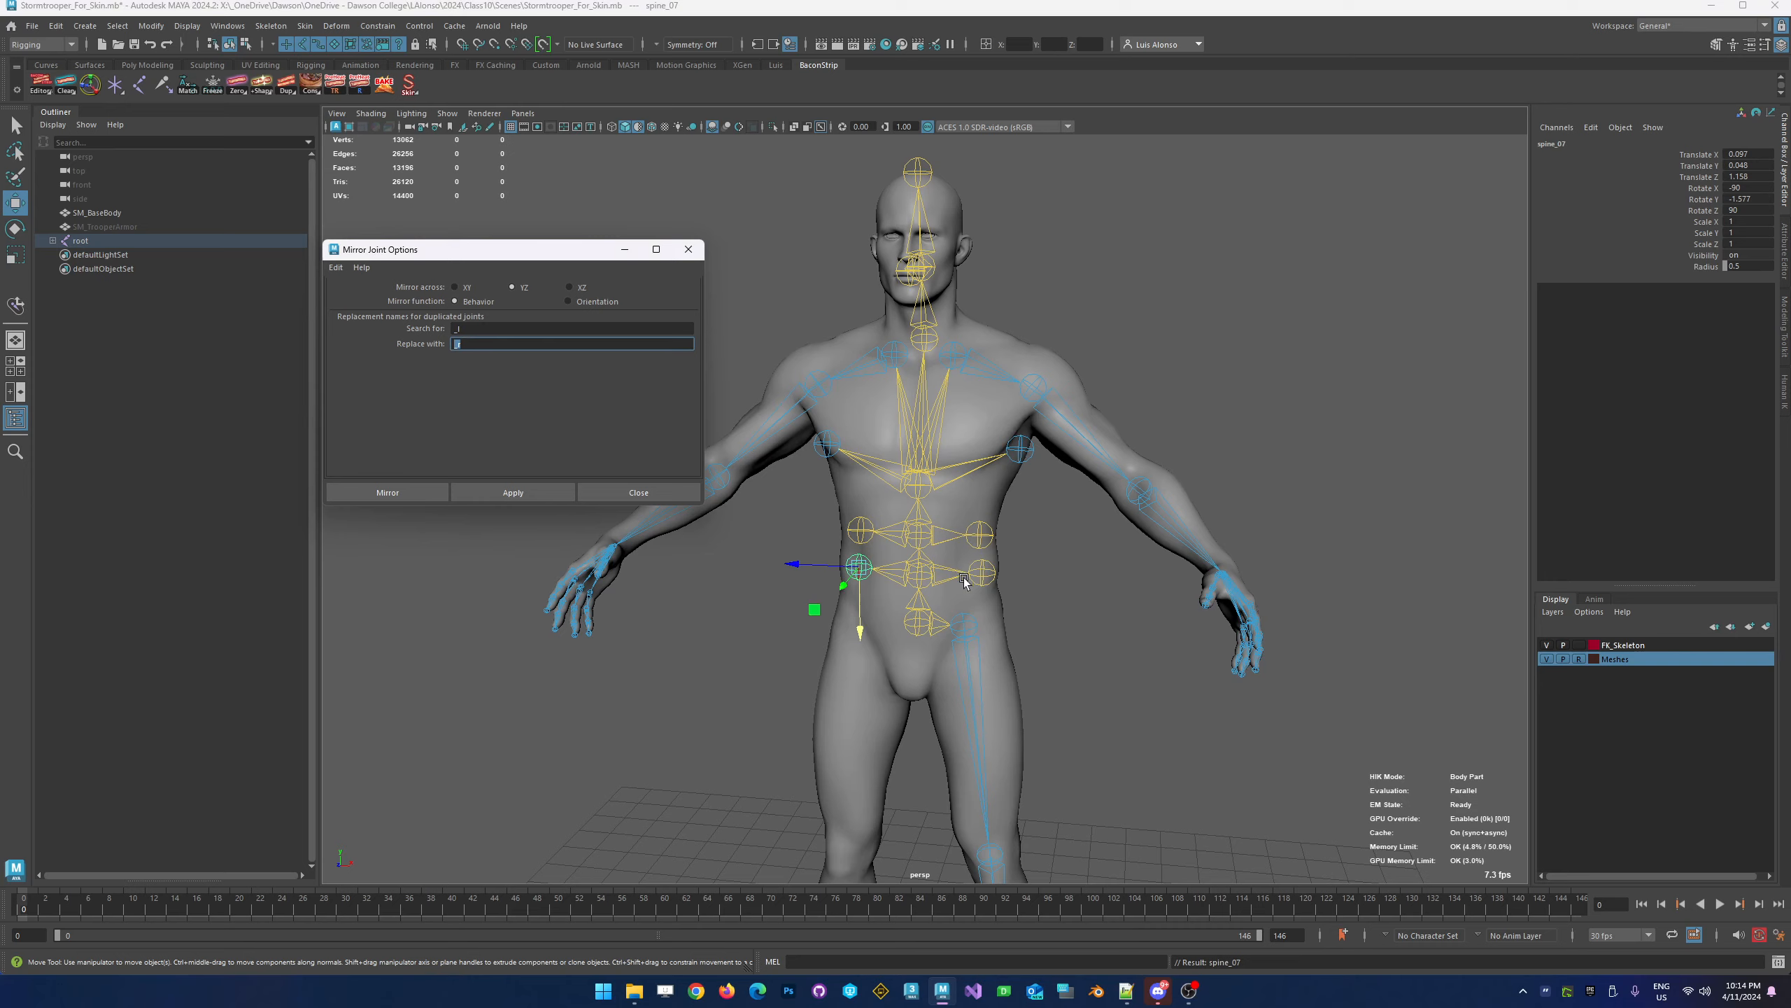
Mirror the thigh_l leg chain across YZ to create the right leg, and close the Mirror Joint options
middle_click_drag(957, 668, 967, 442, "alt")
left_click(975, 448)
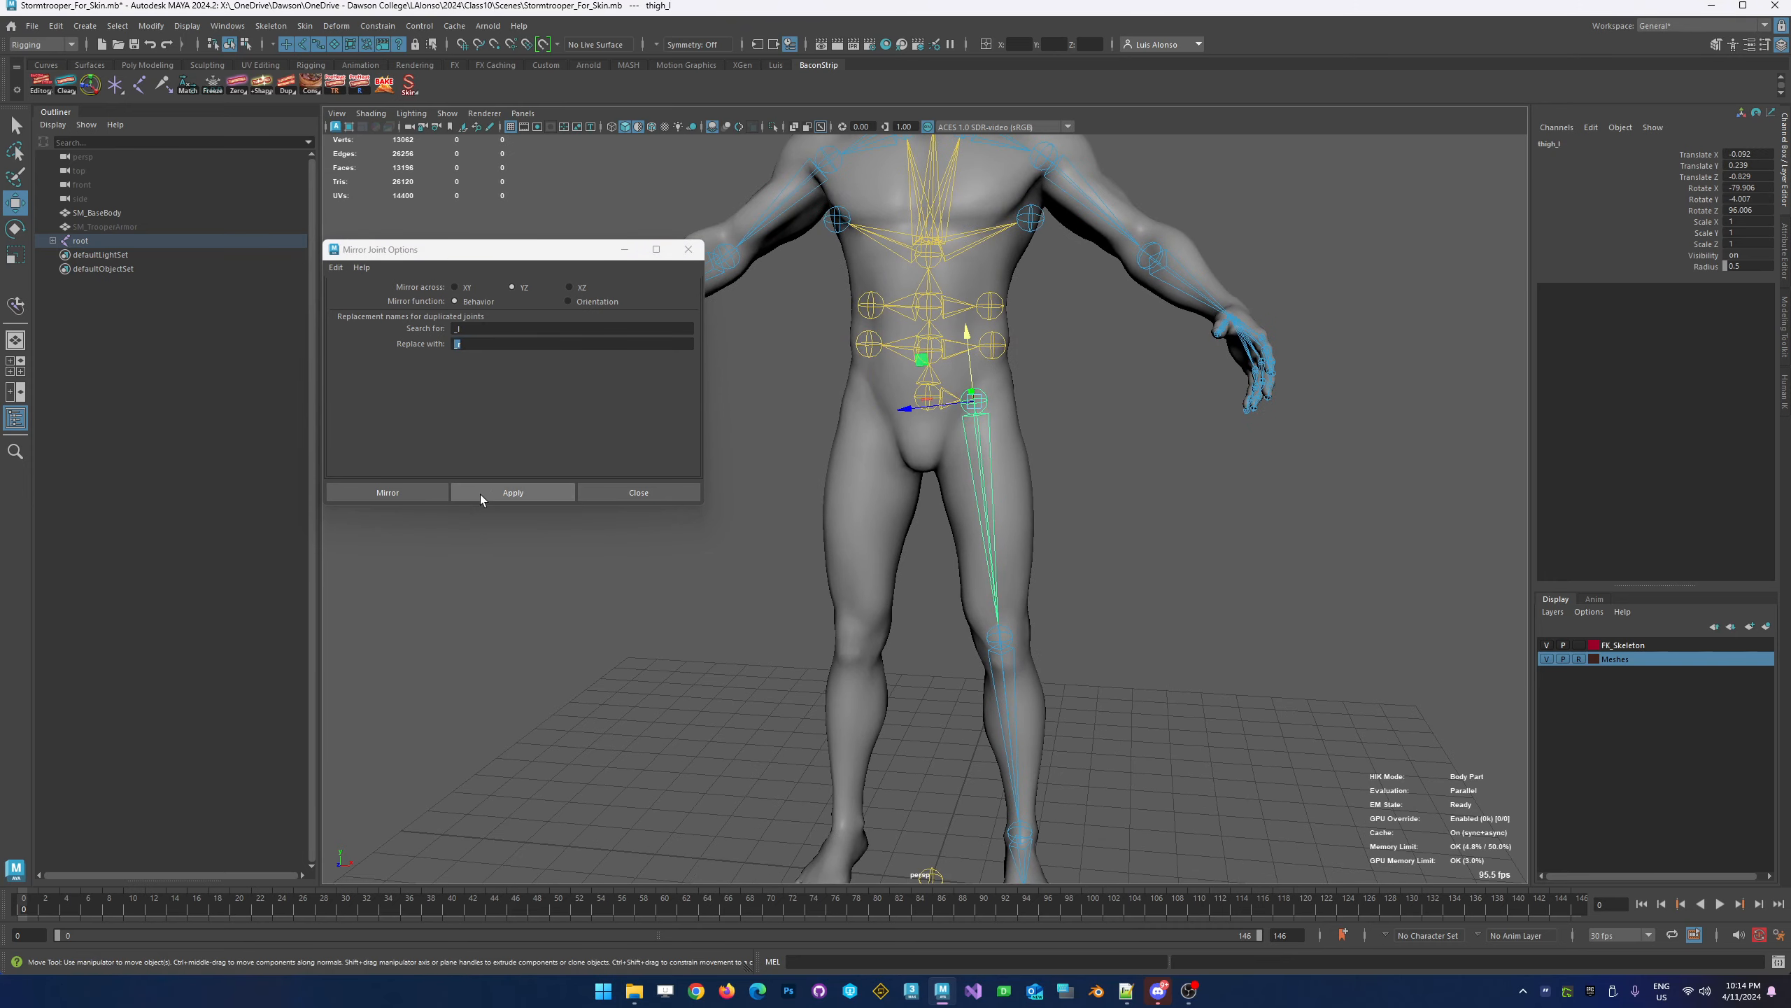
left_click(513, 491)
middle_click_drag(1140, 511, 957, 390, "alt")
left_click_drag(958, 388, 1042, 525, "alt")
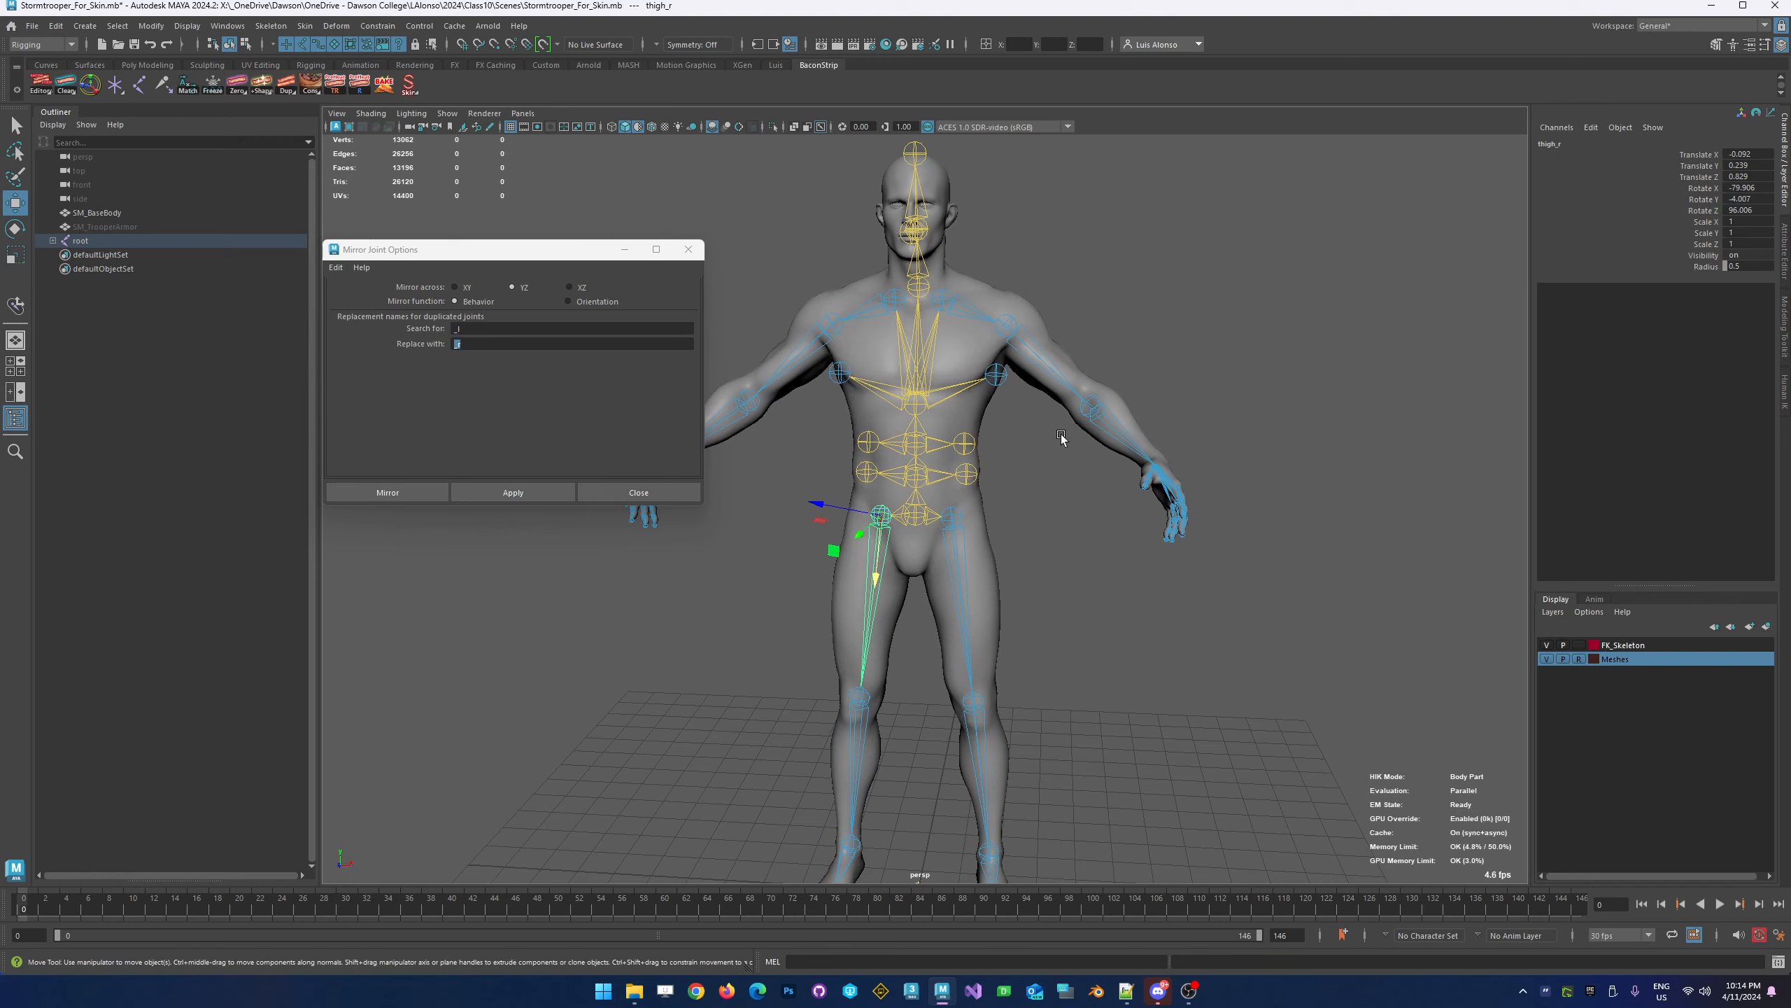
left_click_drag(1061, 433, 973, 525, "alt")
left_click(689, 250)
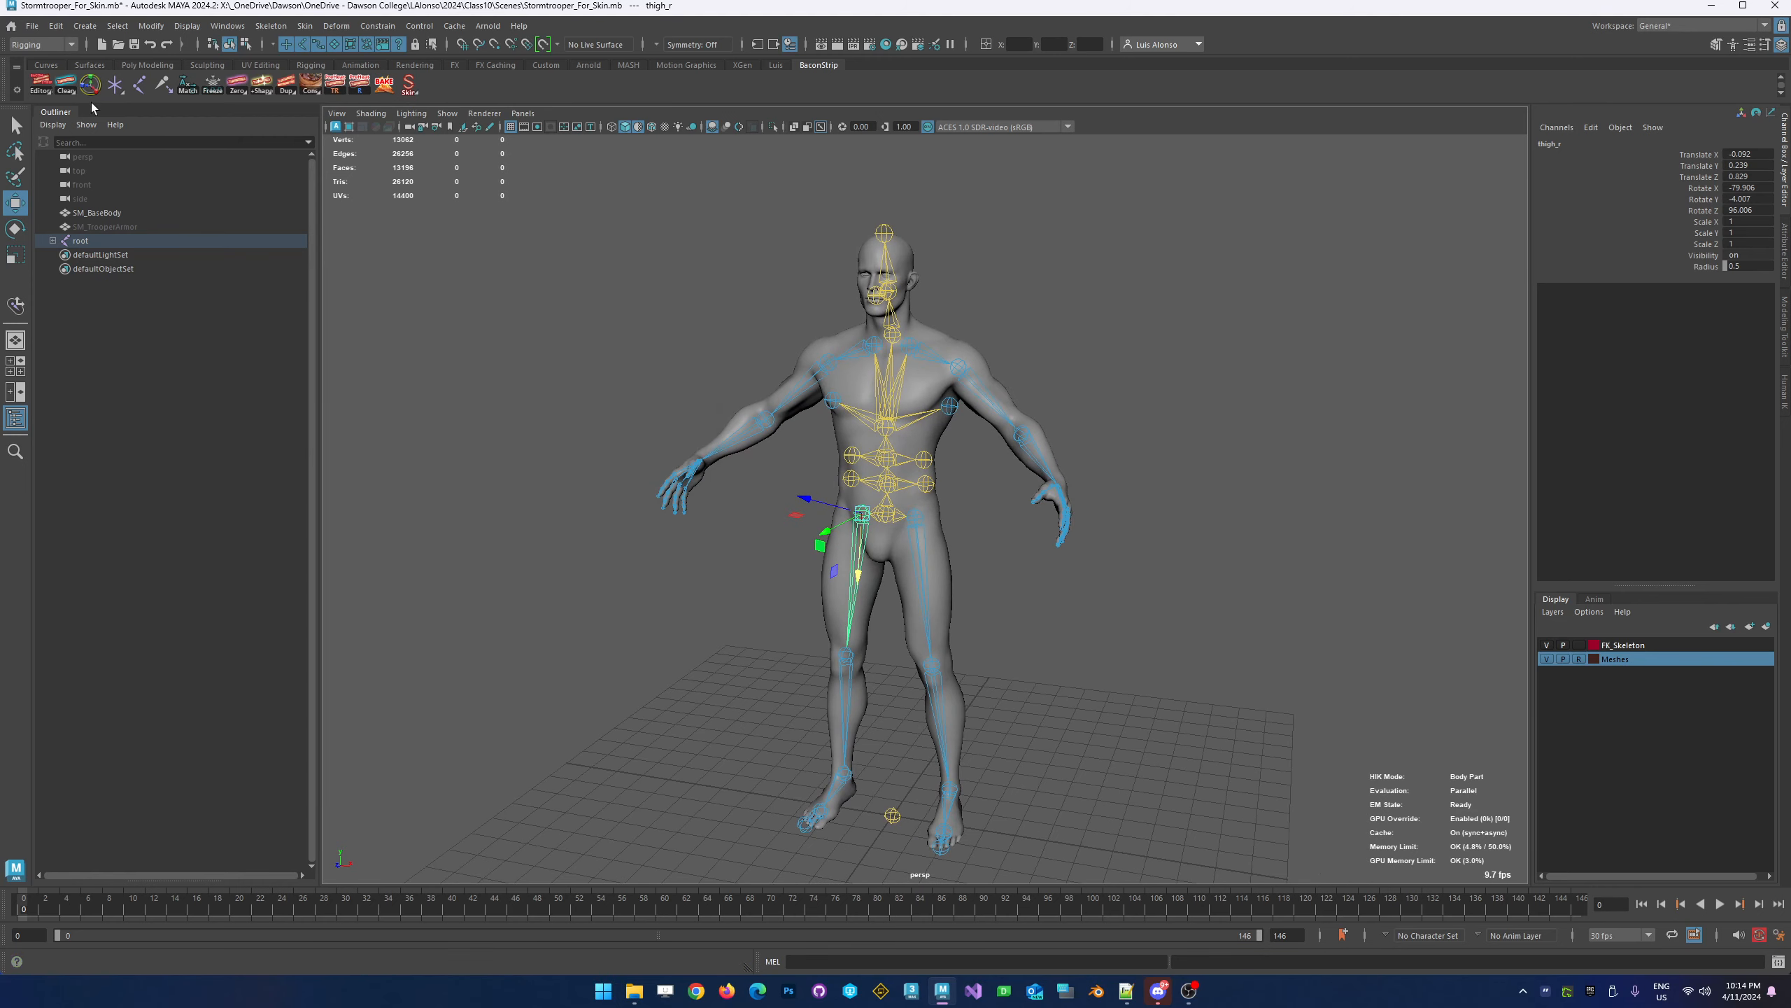
Save the scene as a new file named Stormtrooper_For_Skin_WIP01.mb in the Scenes folder
left_click(56, 25)
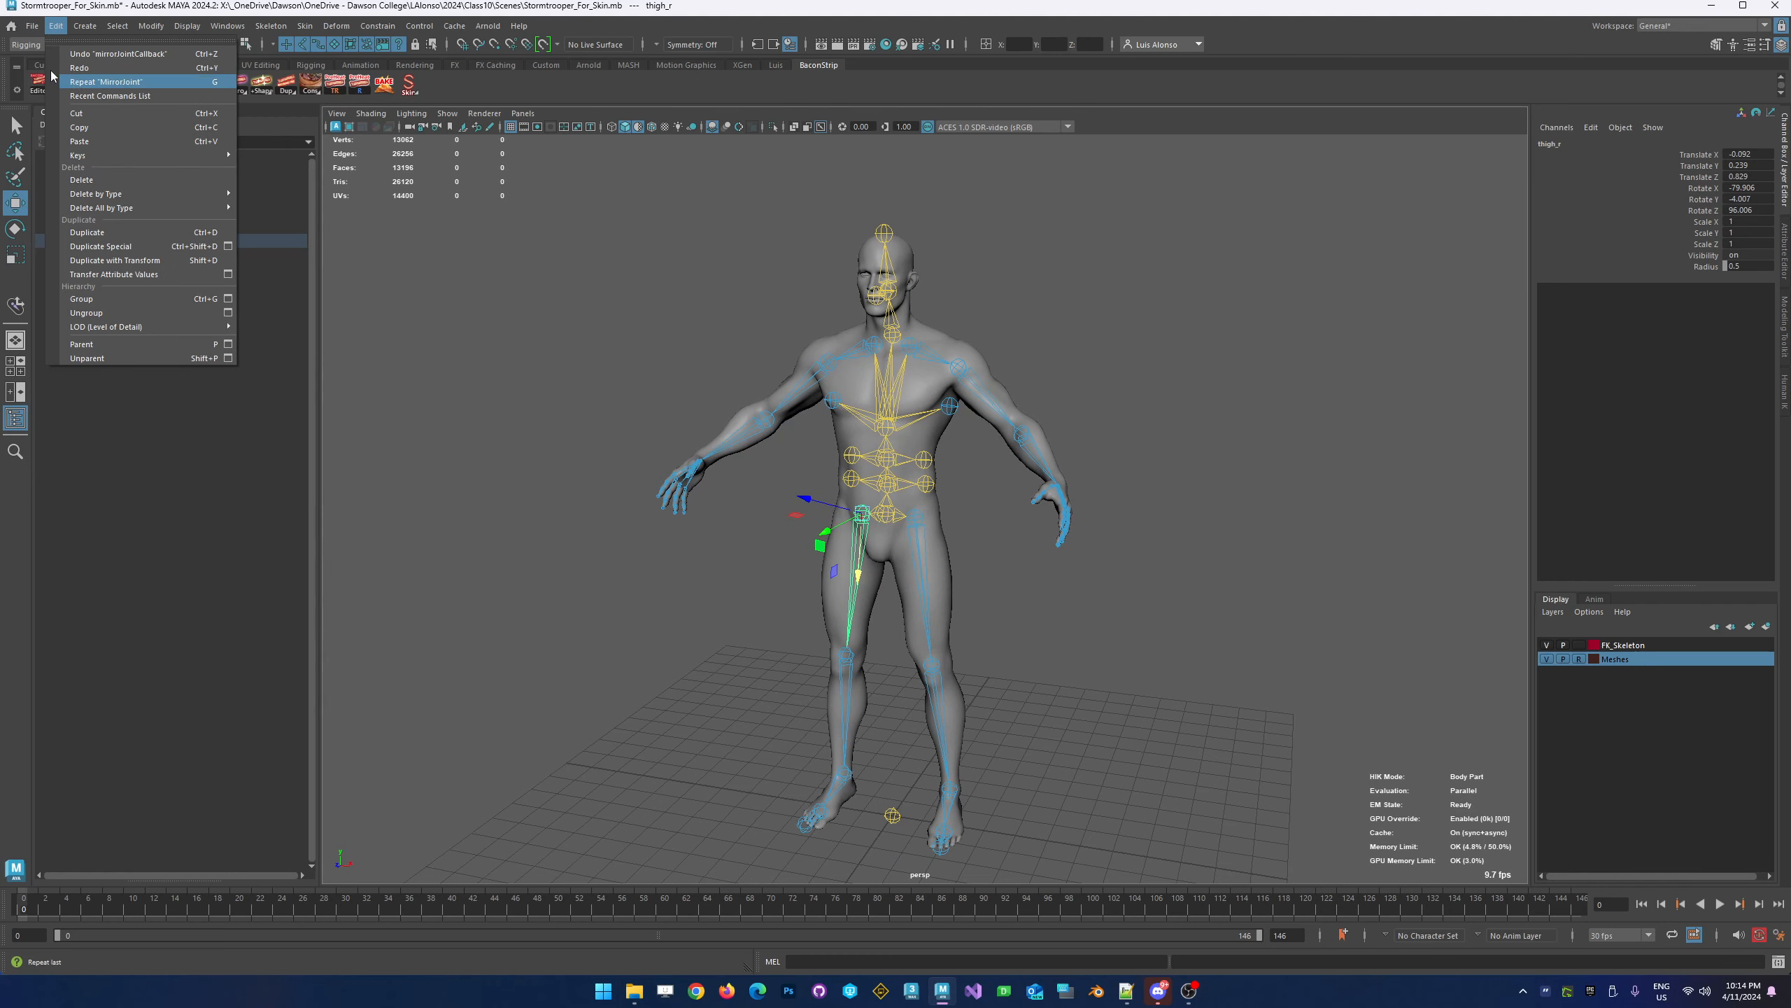
left_click(85, 106)
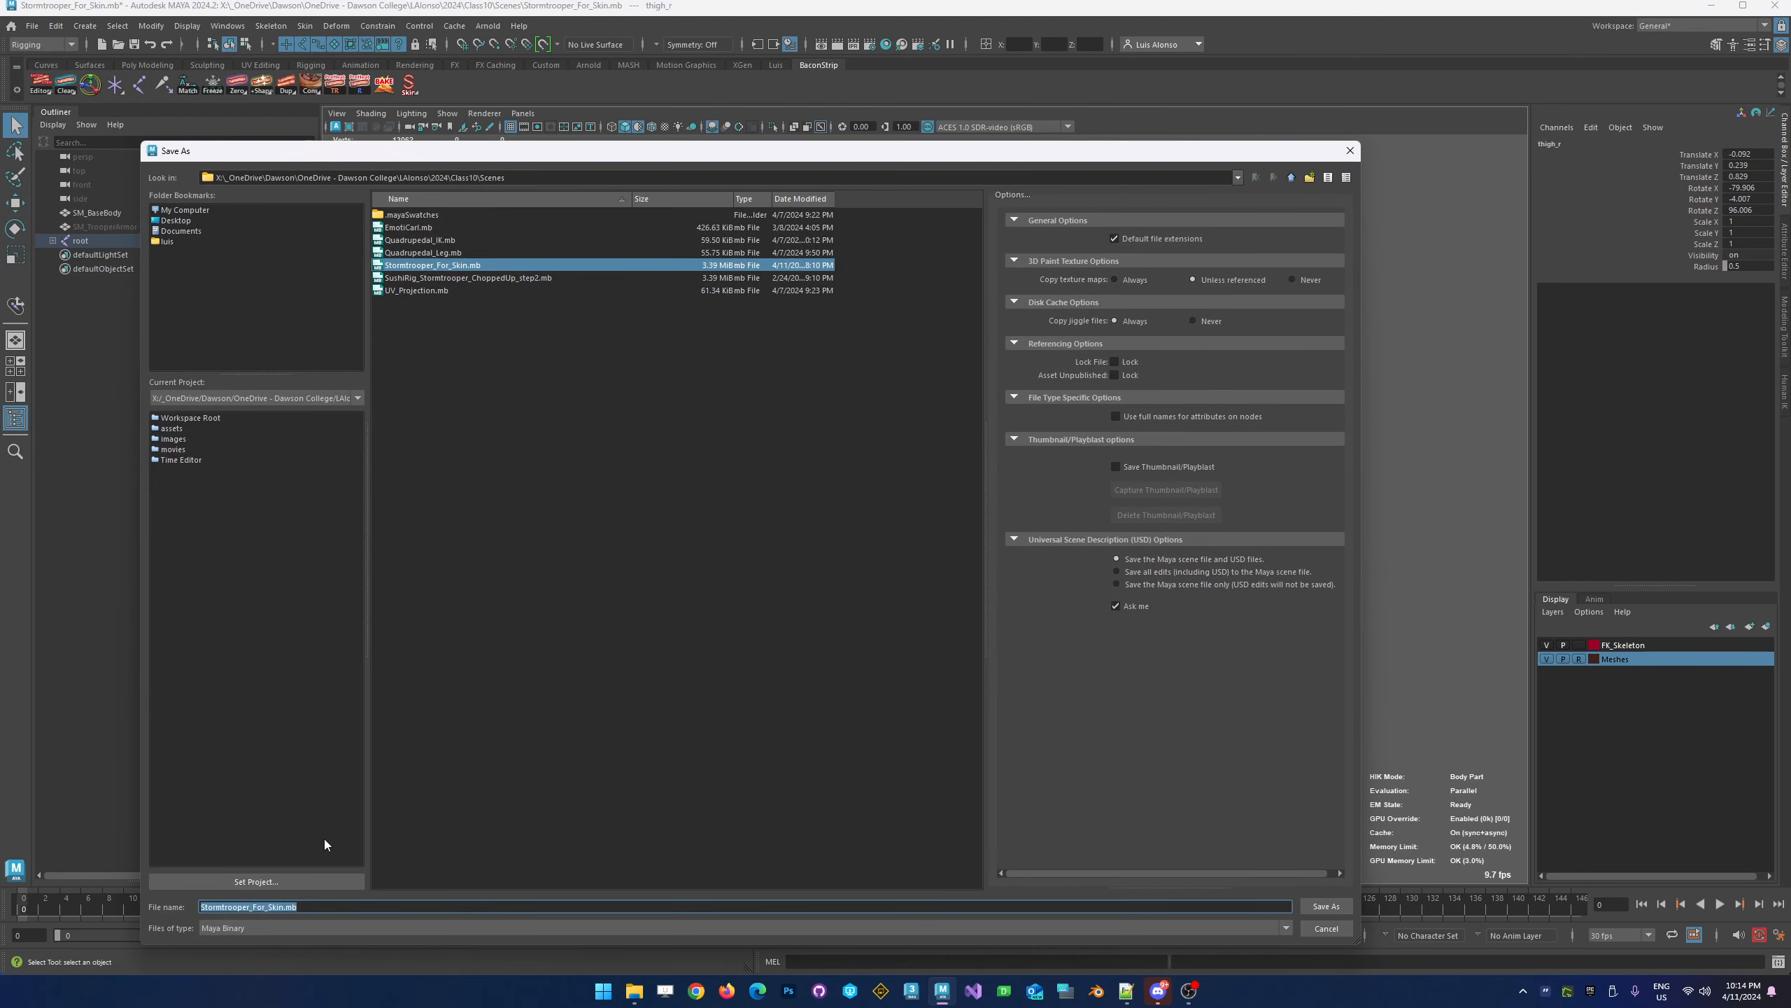
left_click(236, 907)
type("_WIP01")
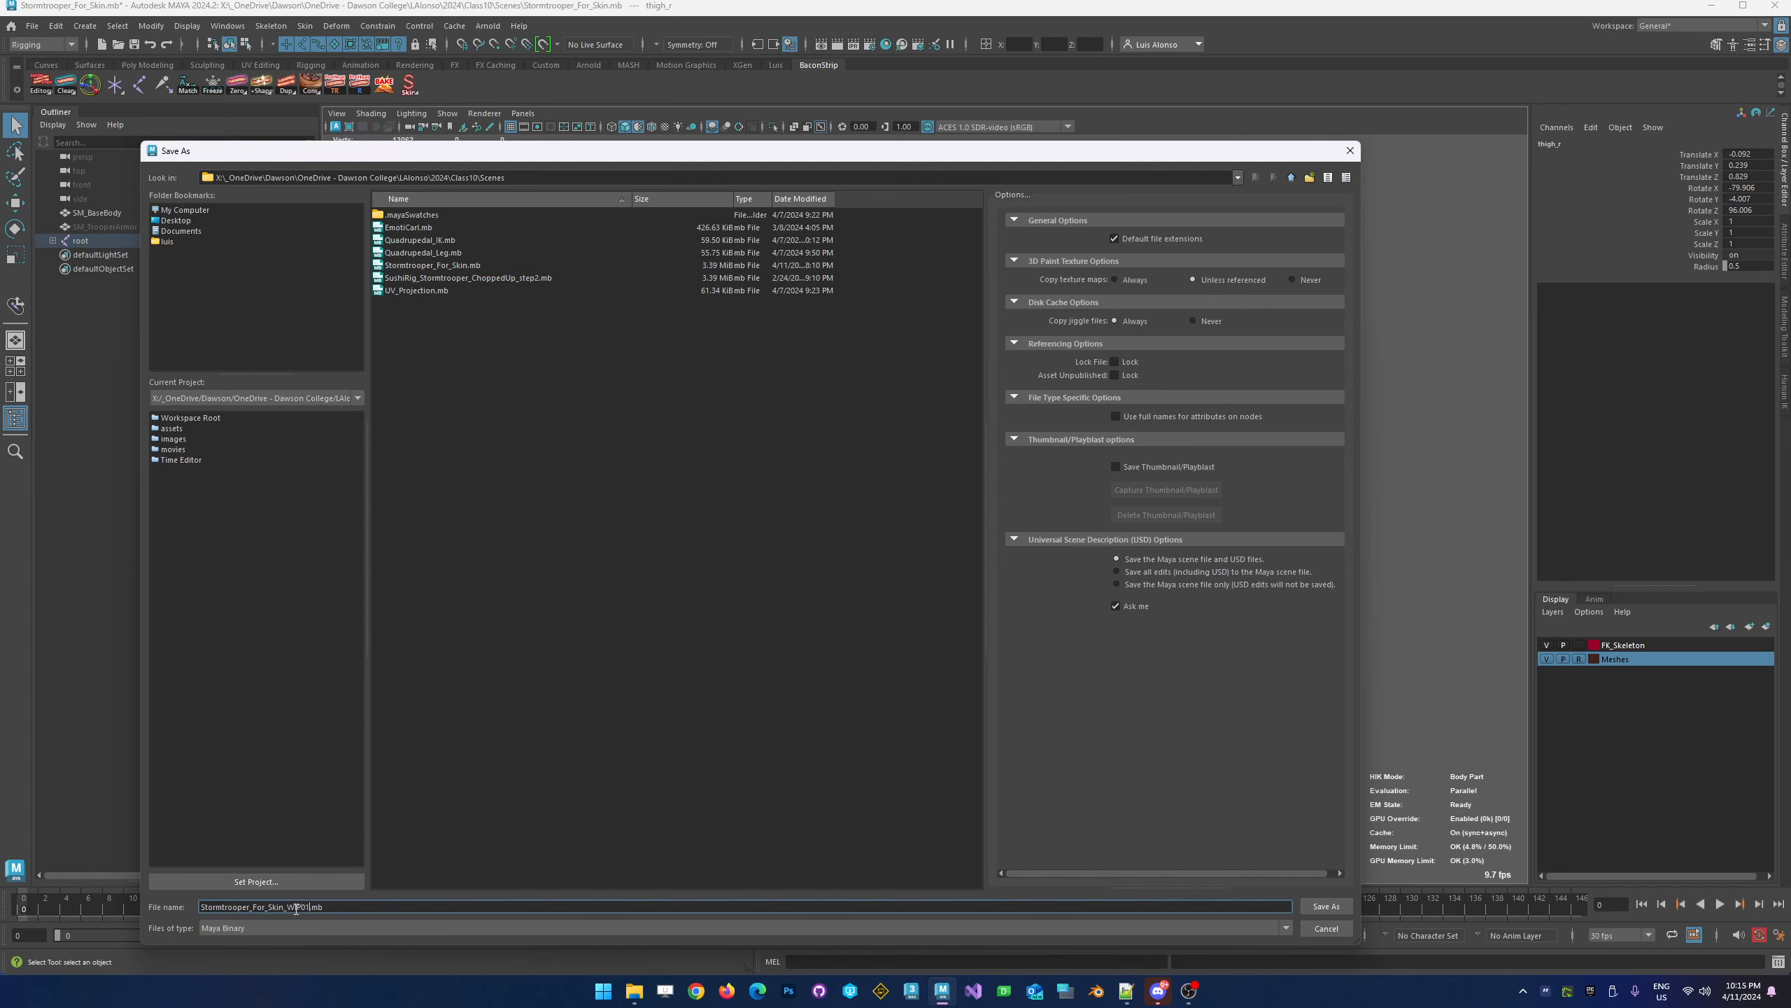
key("Return")
key("w")
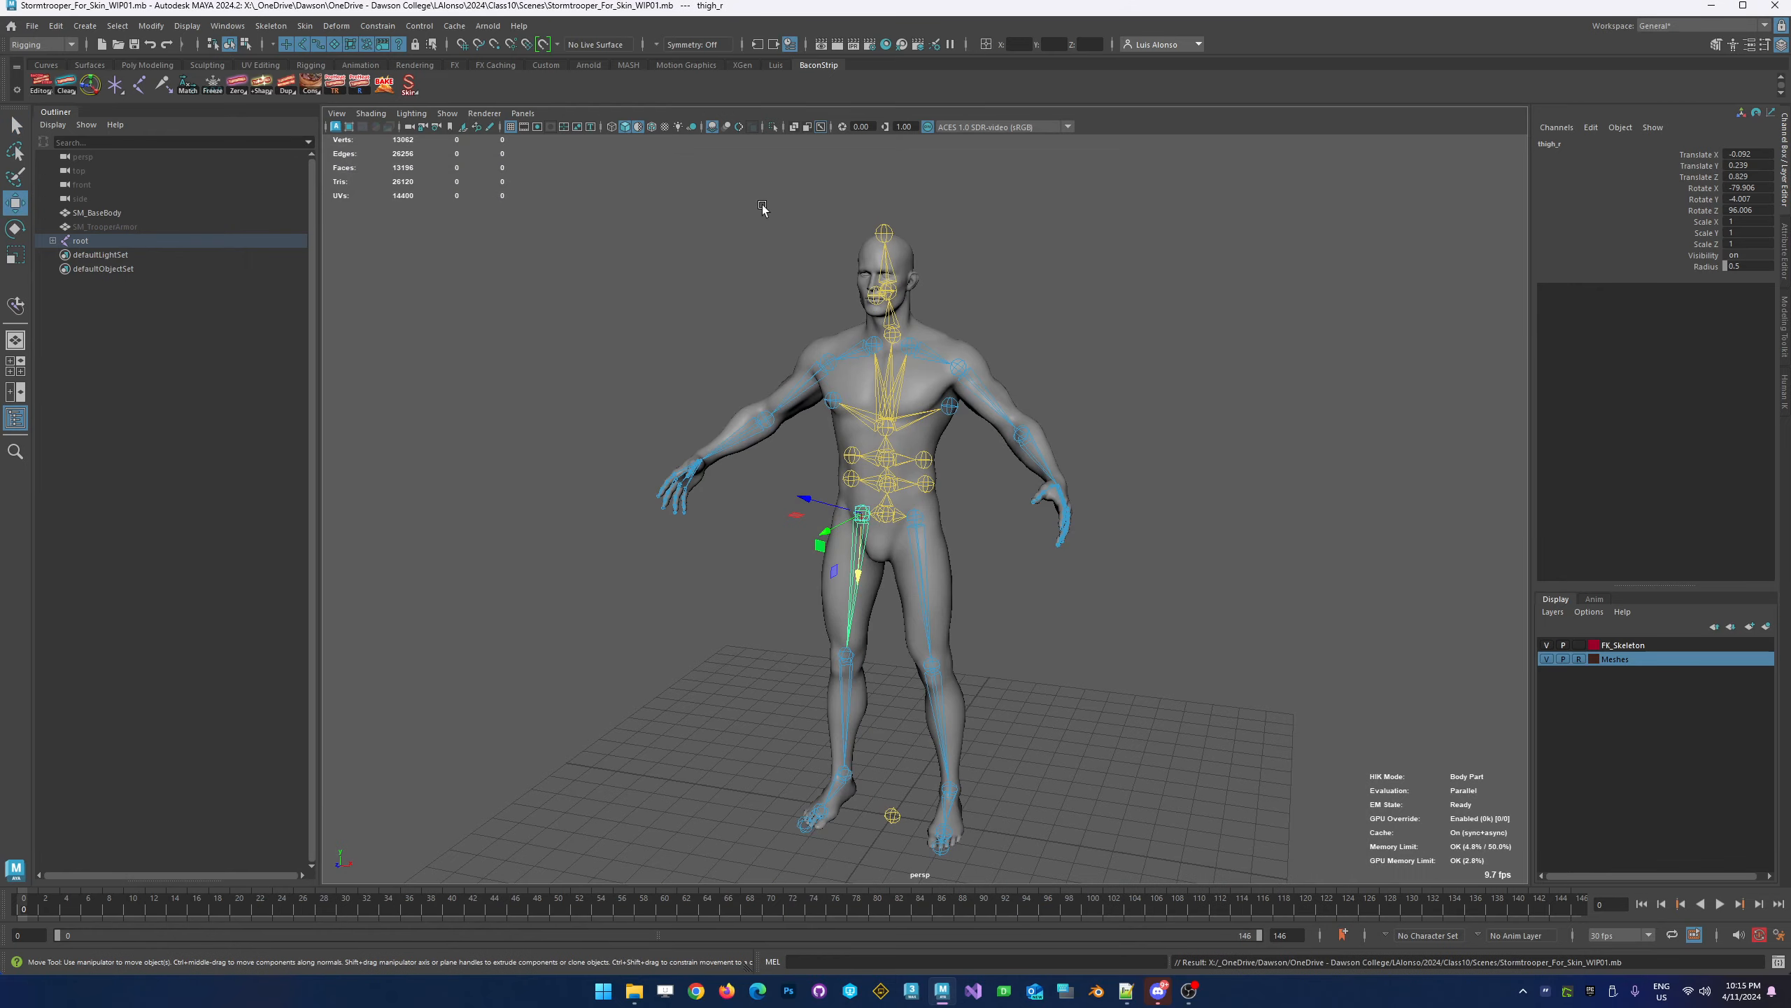
Clear the joint selection and turn off Reference mode on the Meshes display layer
left_click(690, 591)
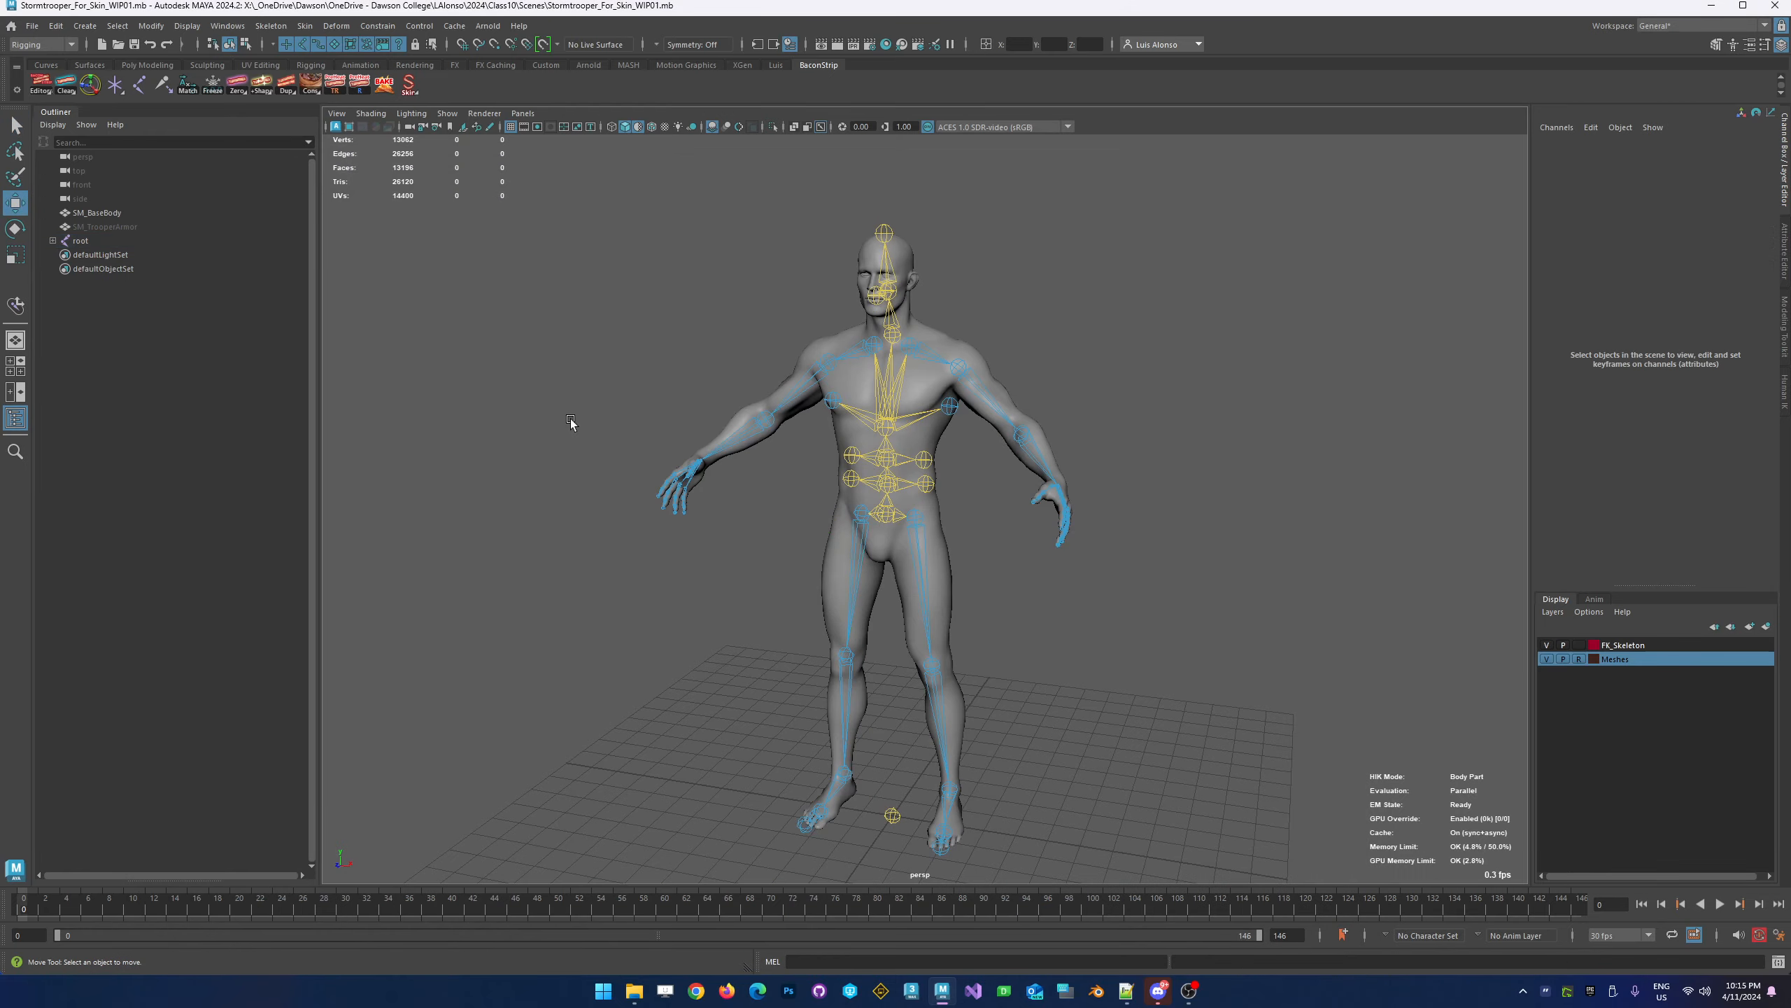
scroll(888, 489, "up", 4)
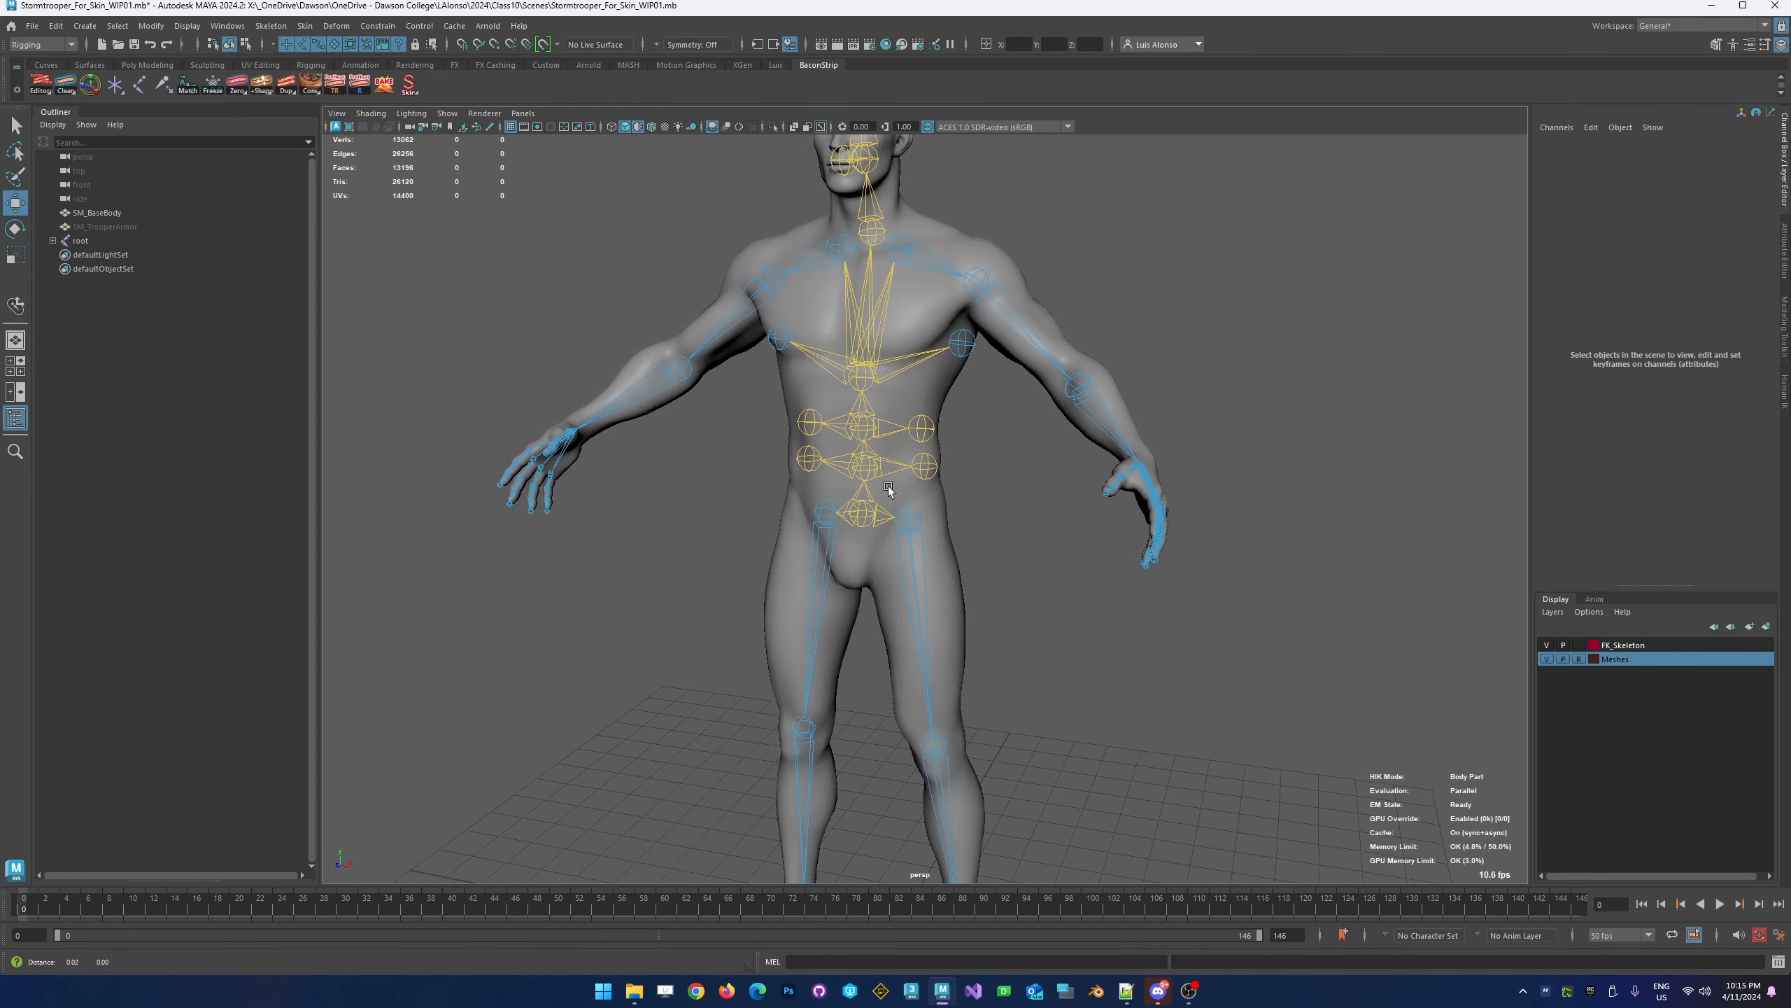
middle_click_drag(977, 496, 983, 350, "alt")
right_click_drag(984, 350, 942, 354, "alt")
middle_click_drag(939, 357, 939, 561, "alt")
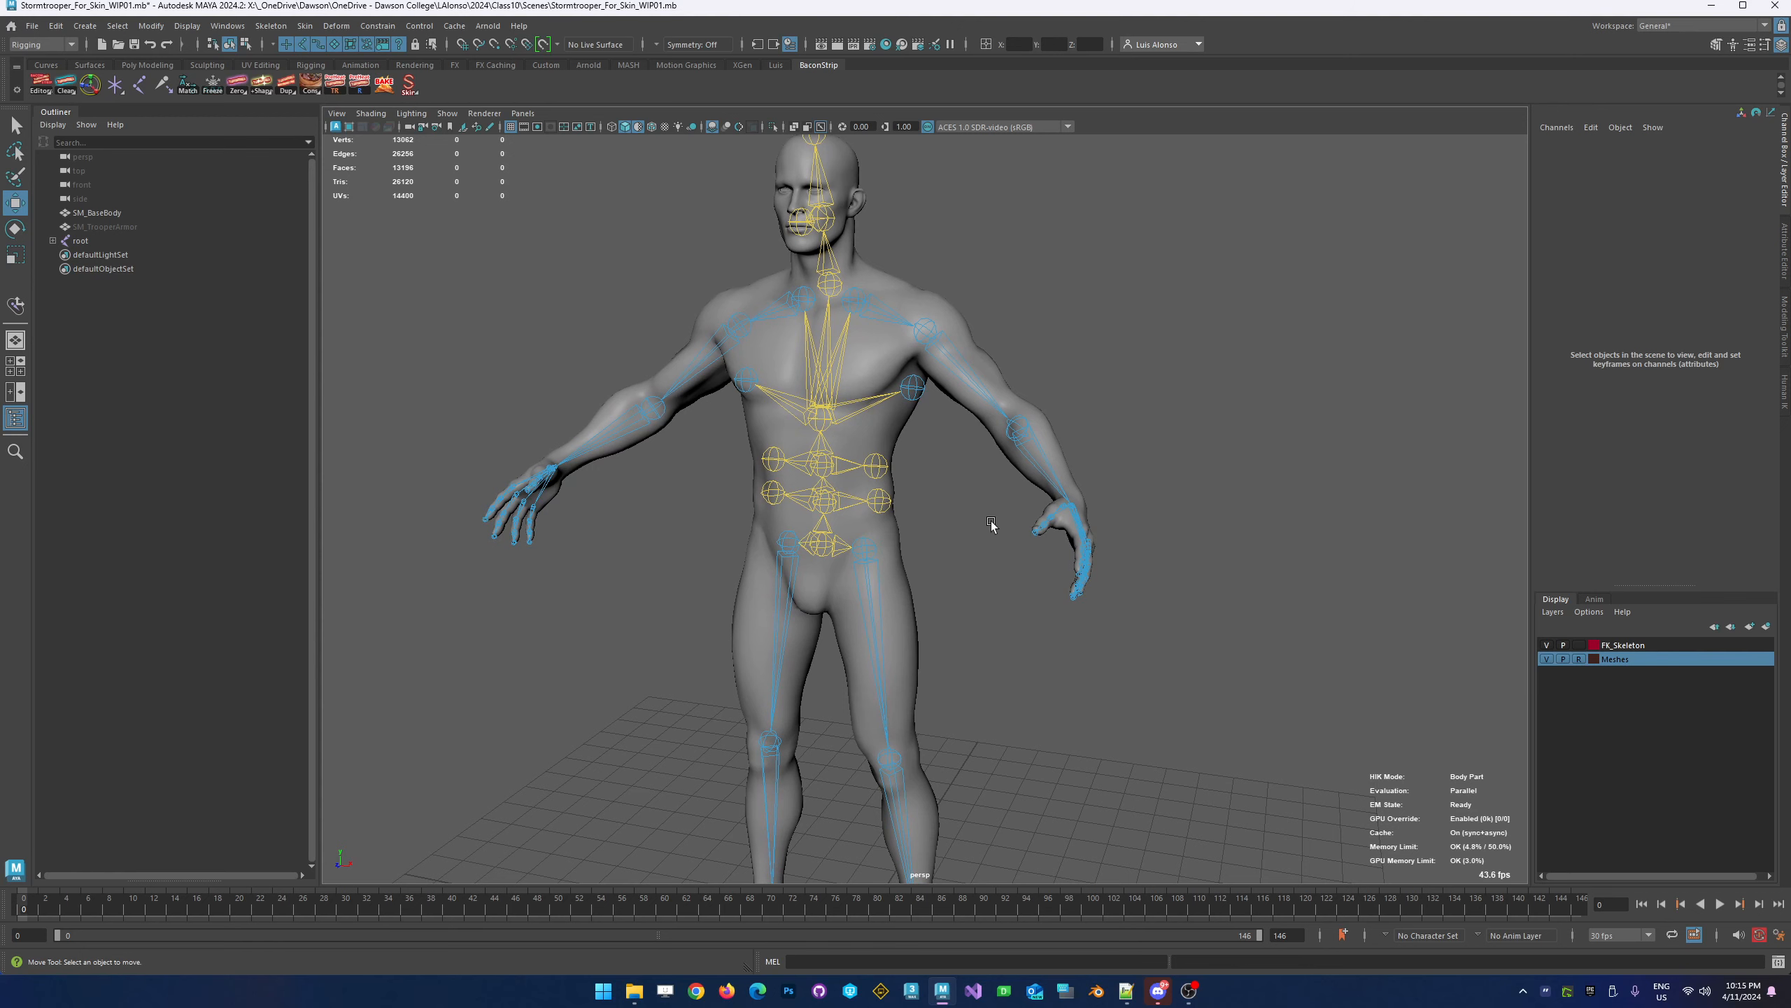
left_click(1579, 659)
Select the SM_BaseBody mesh together with the skeleton's root joint
left_click(904, 616)
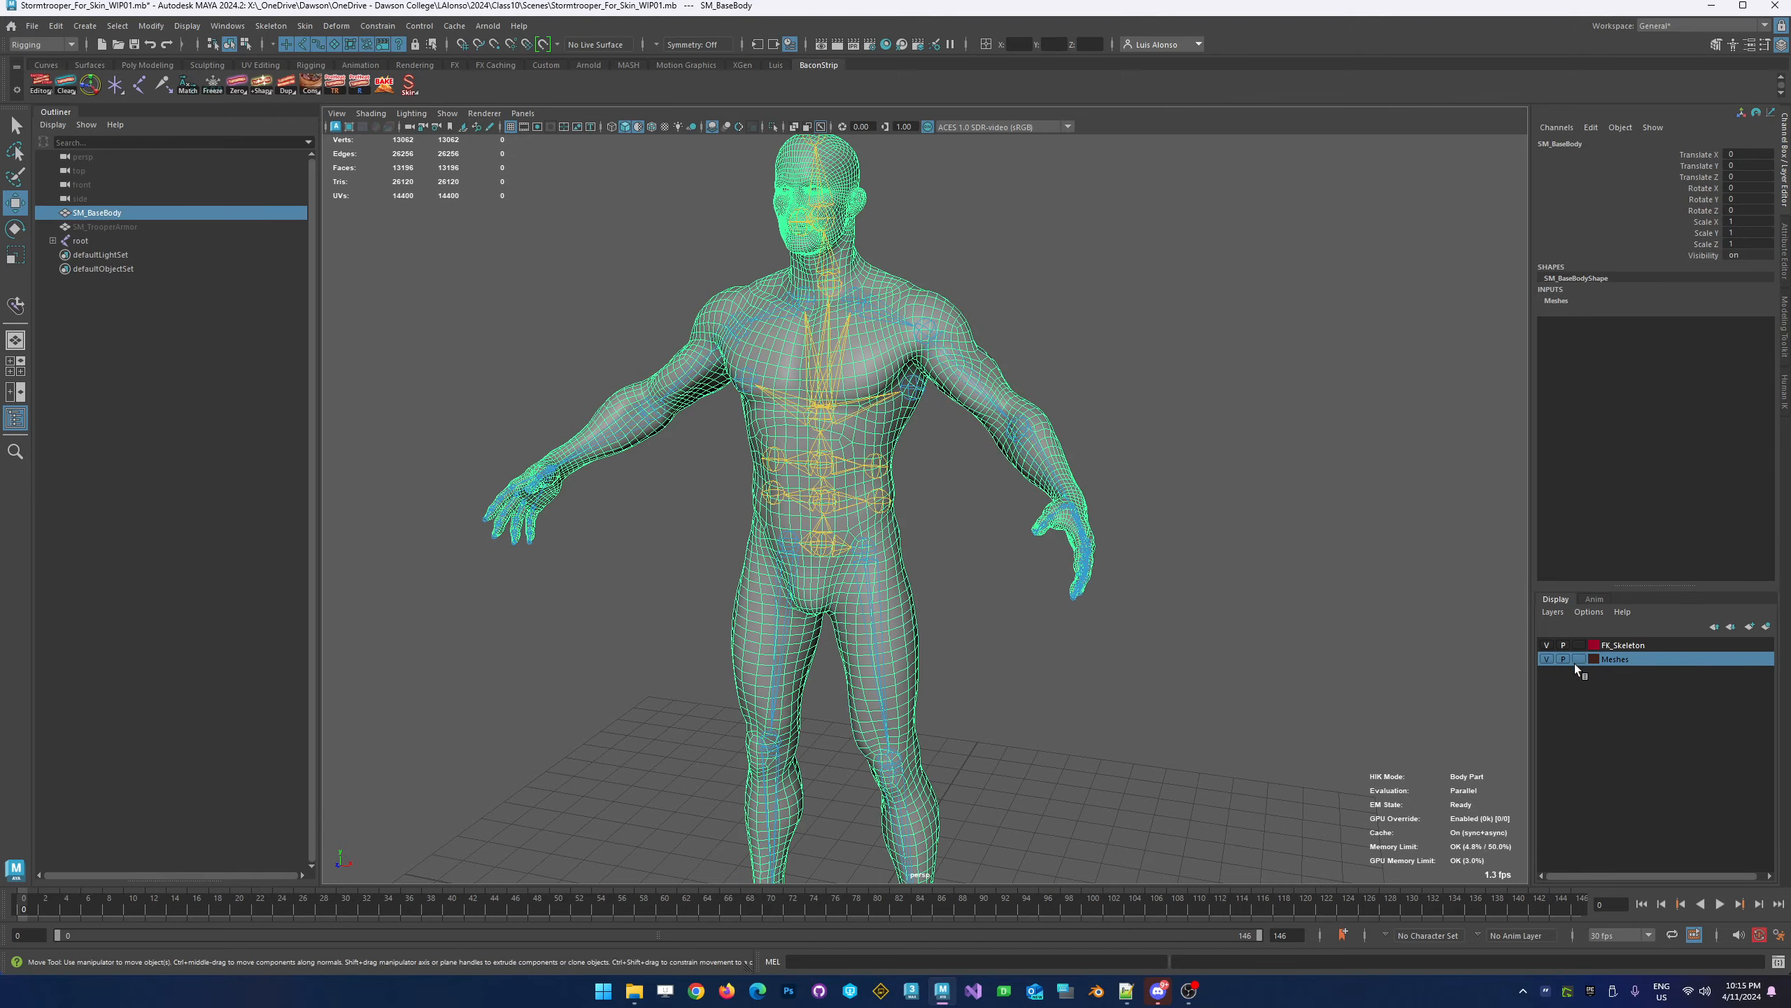
middle_click_drag(880, 720, 824, 669, "alt")
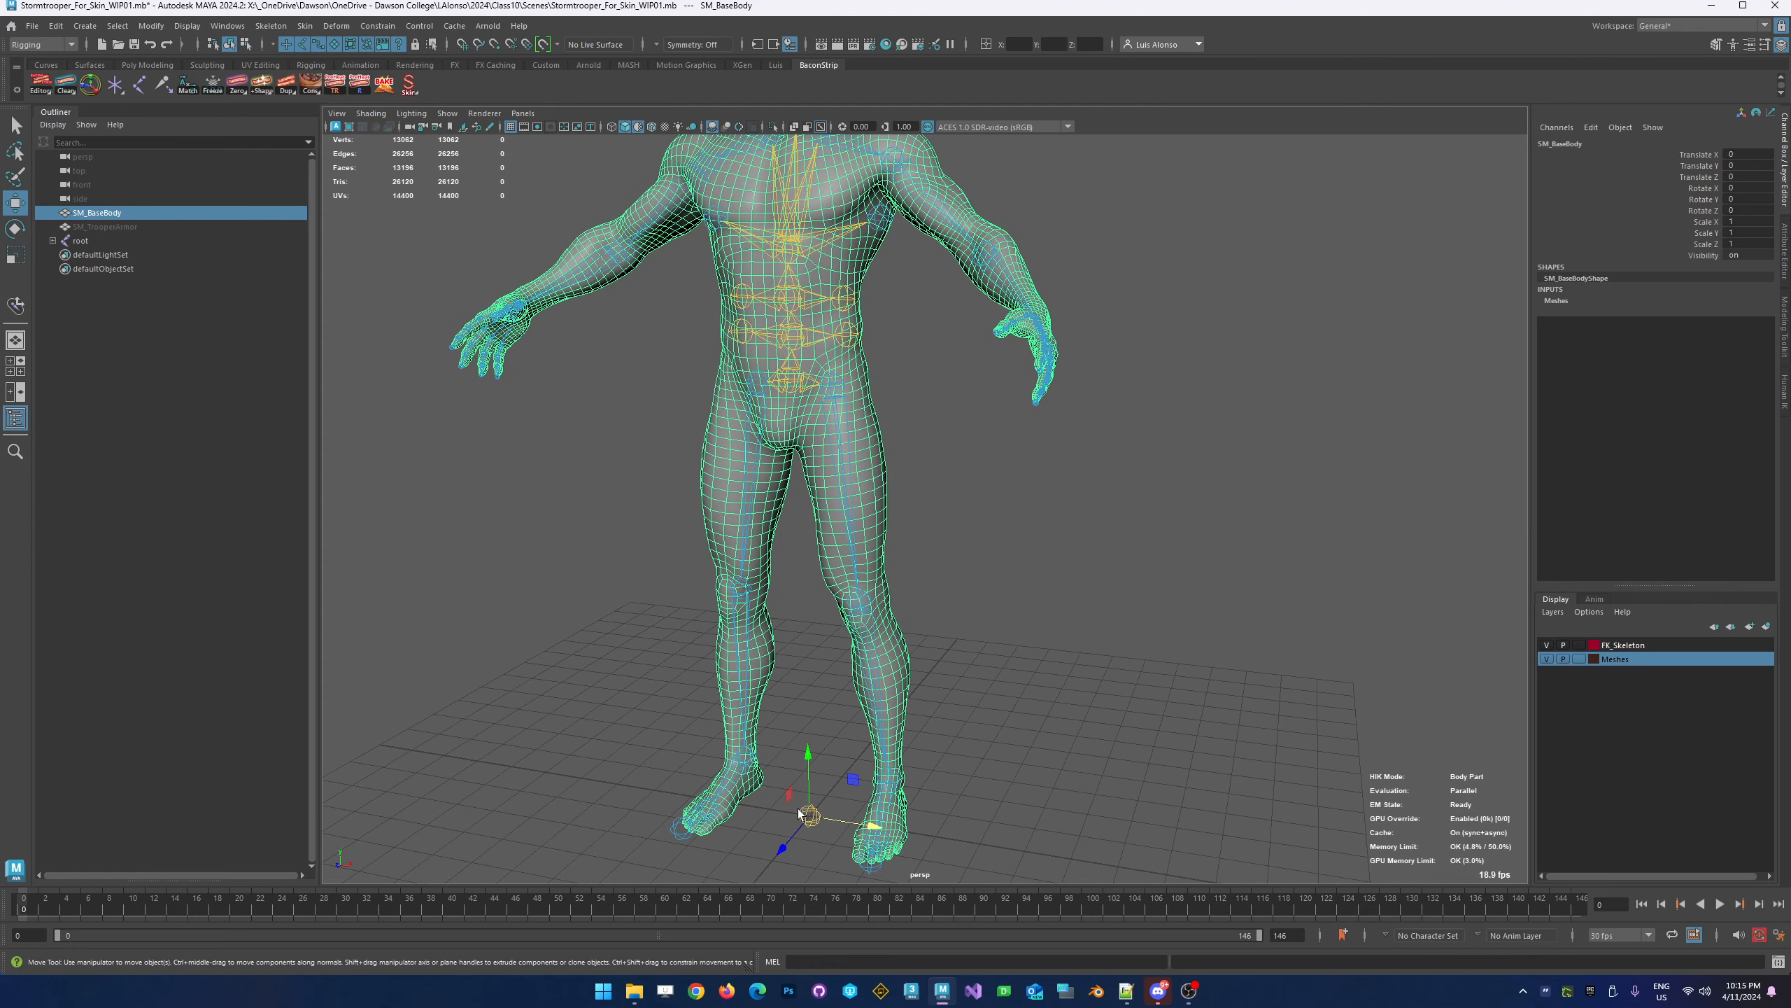
key("q")
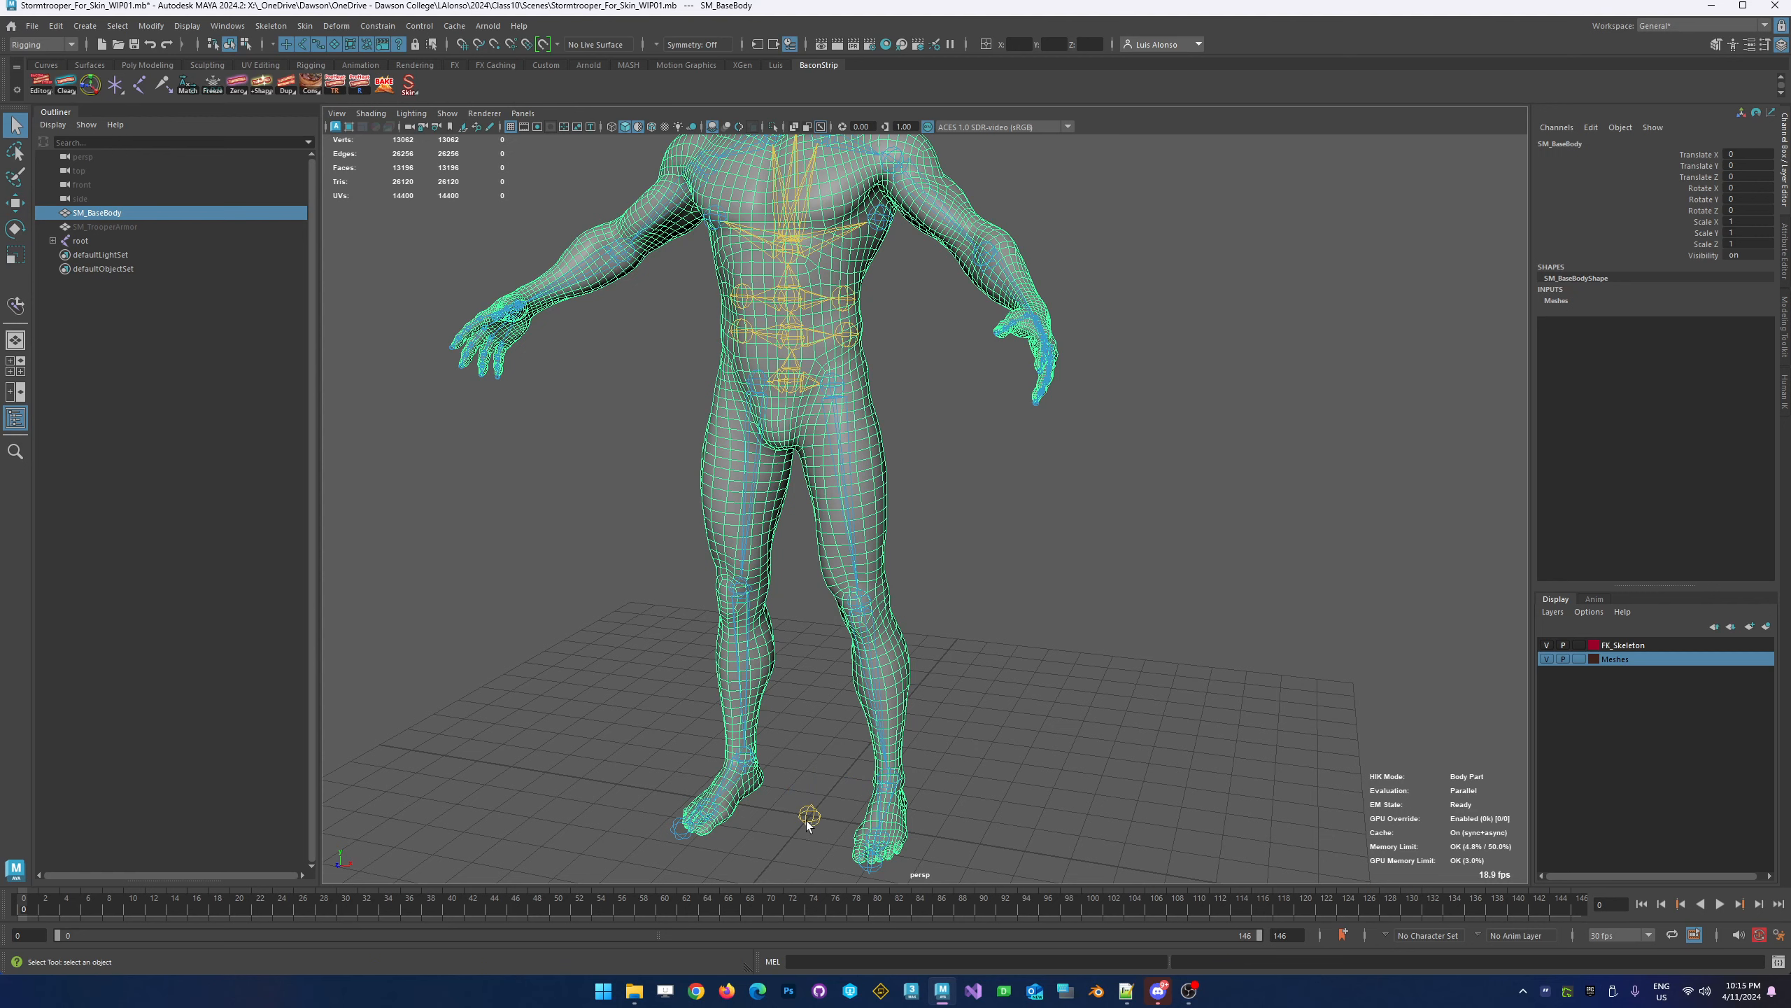
left_click(808, 817, "shift")
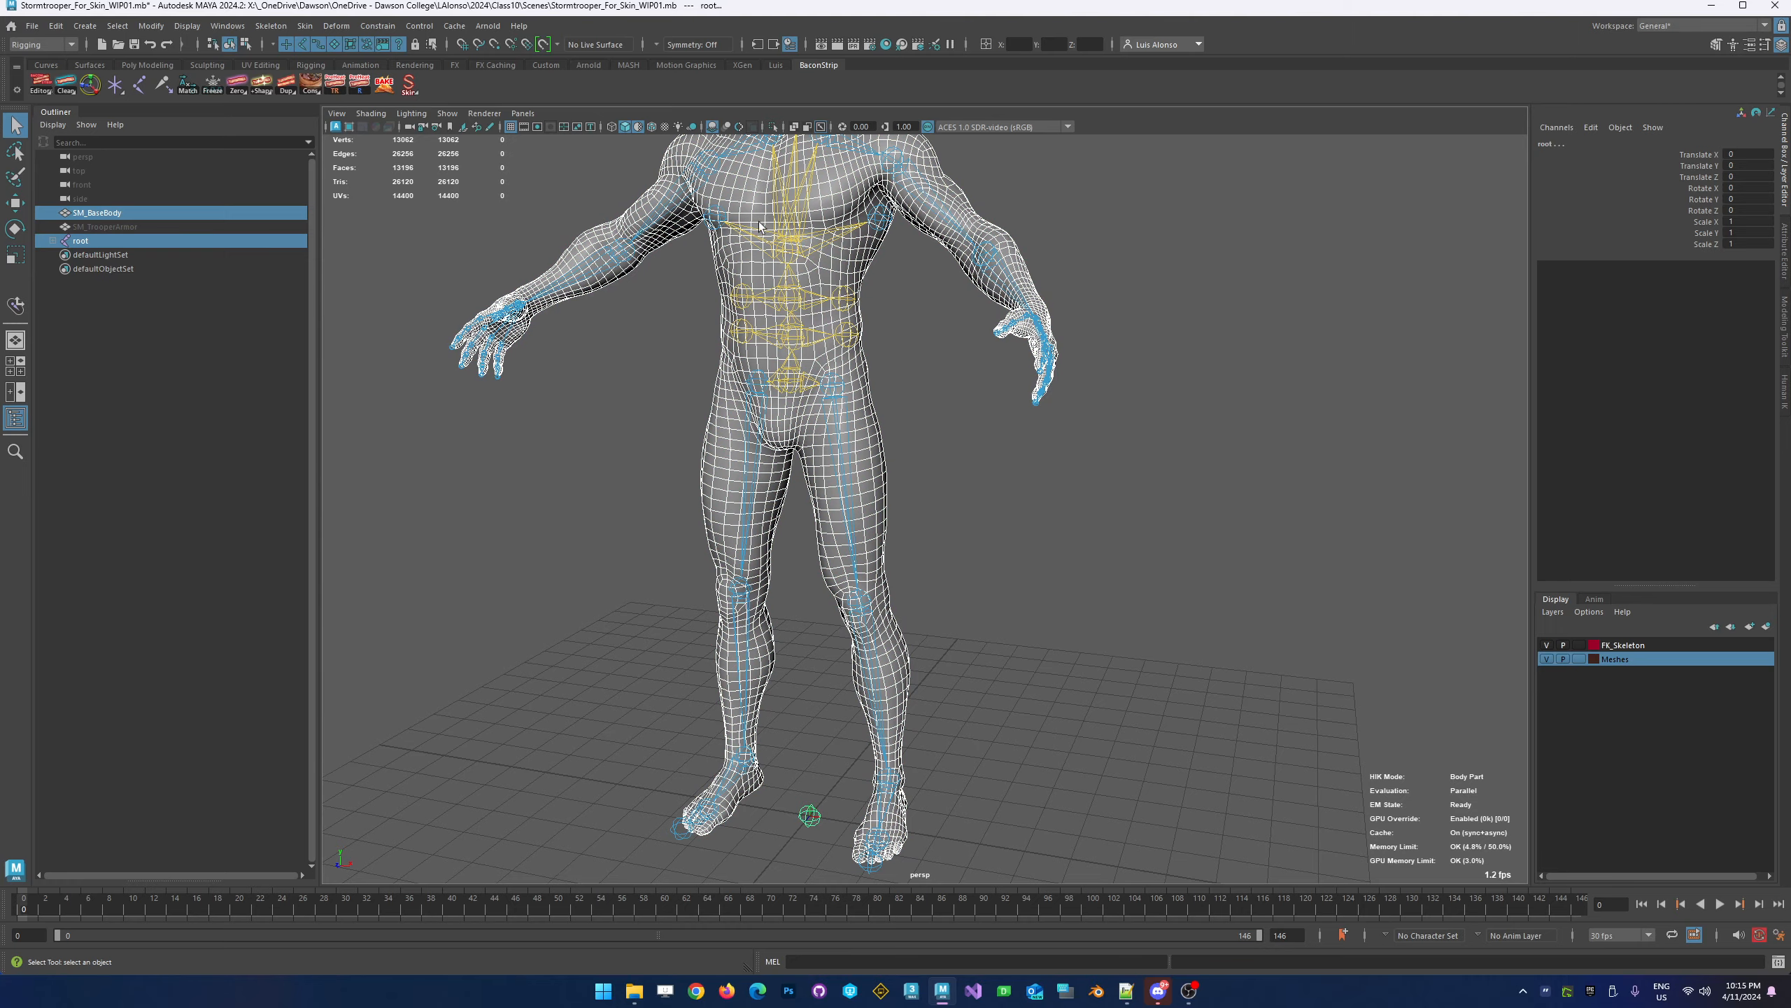
scroll(912, 439, "down", 6)
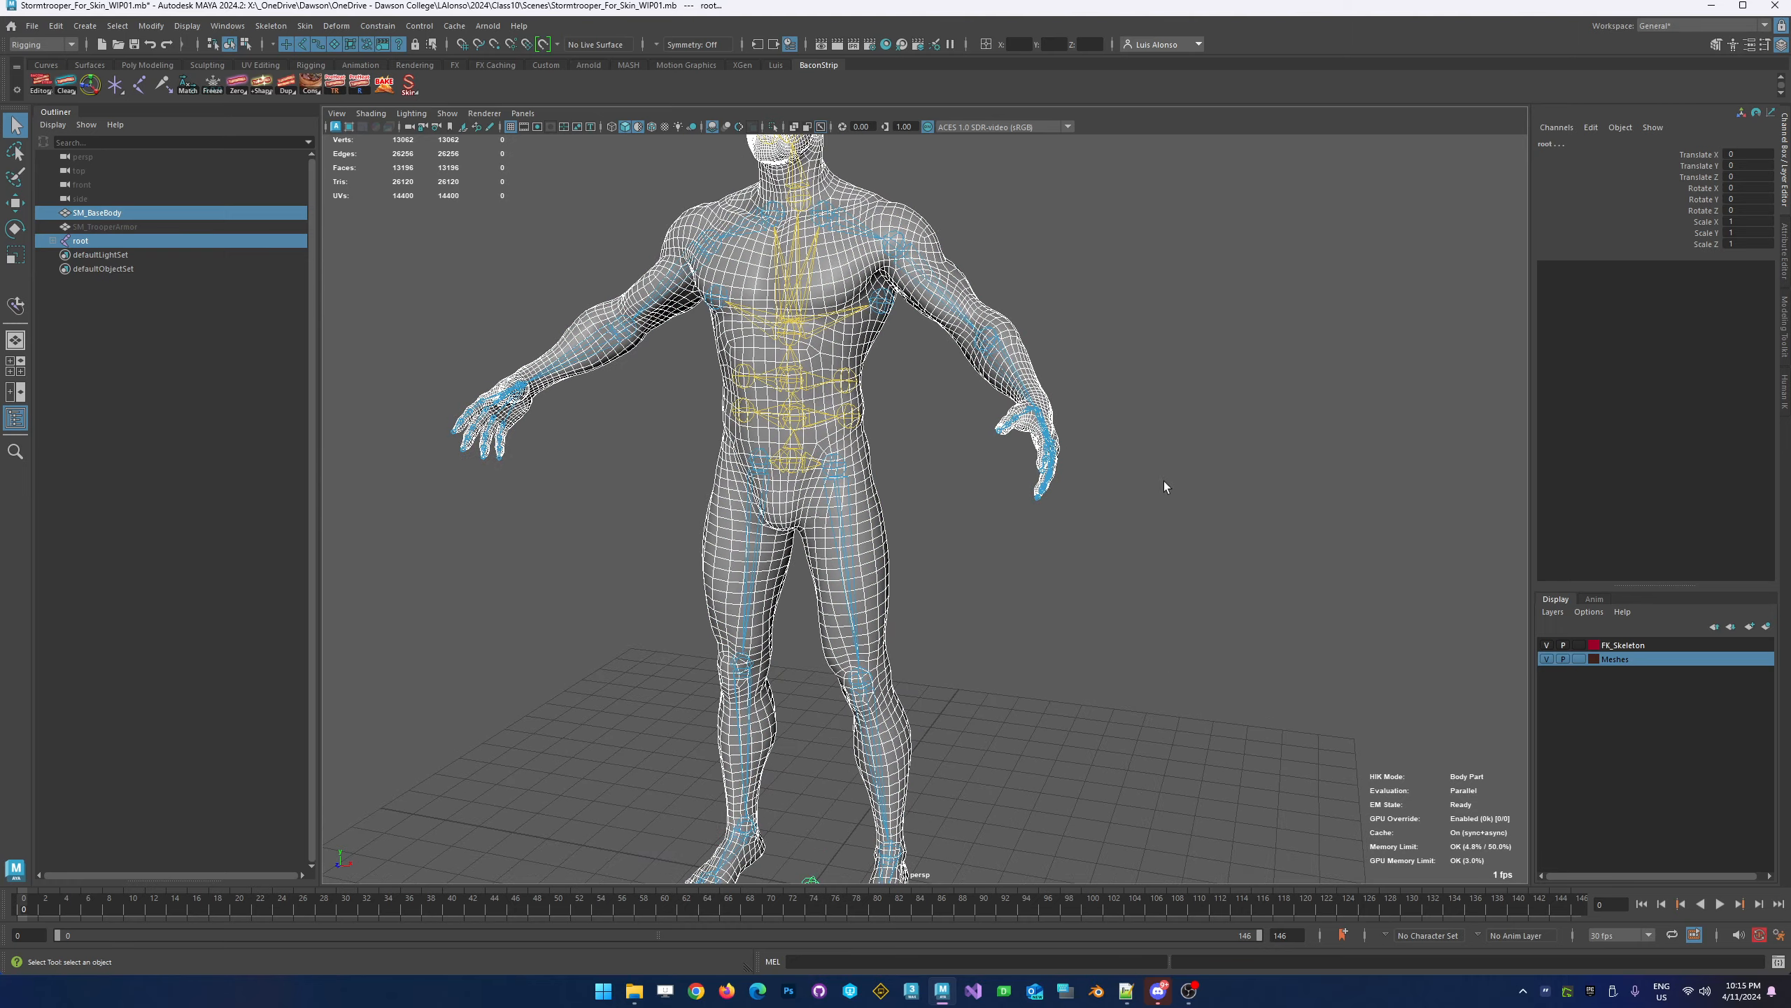
scroll(879, 449, "up", 3)
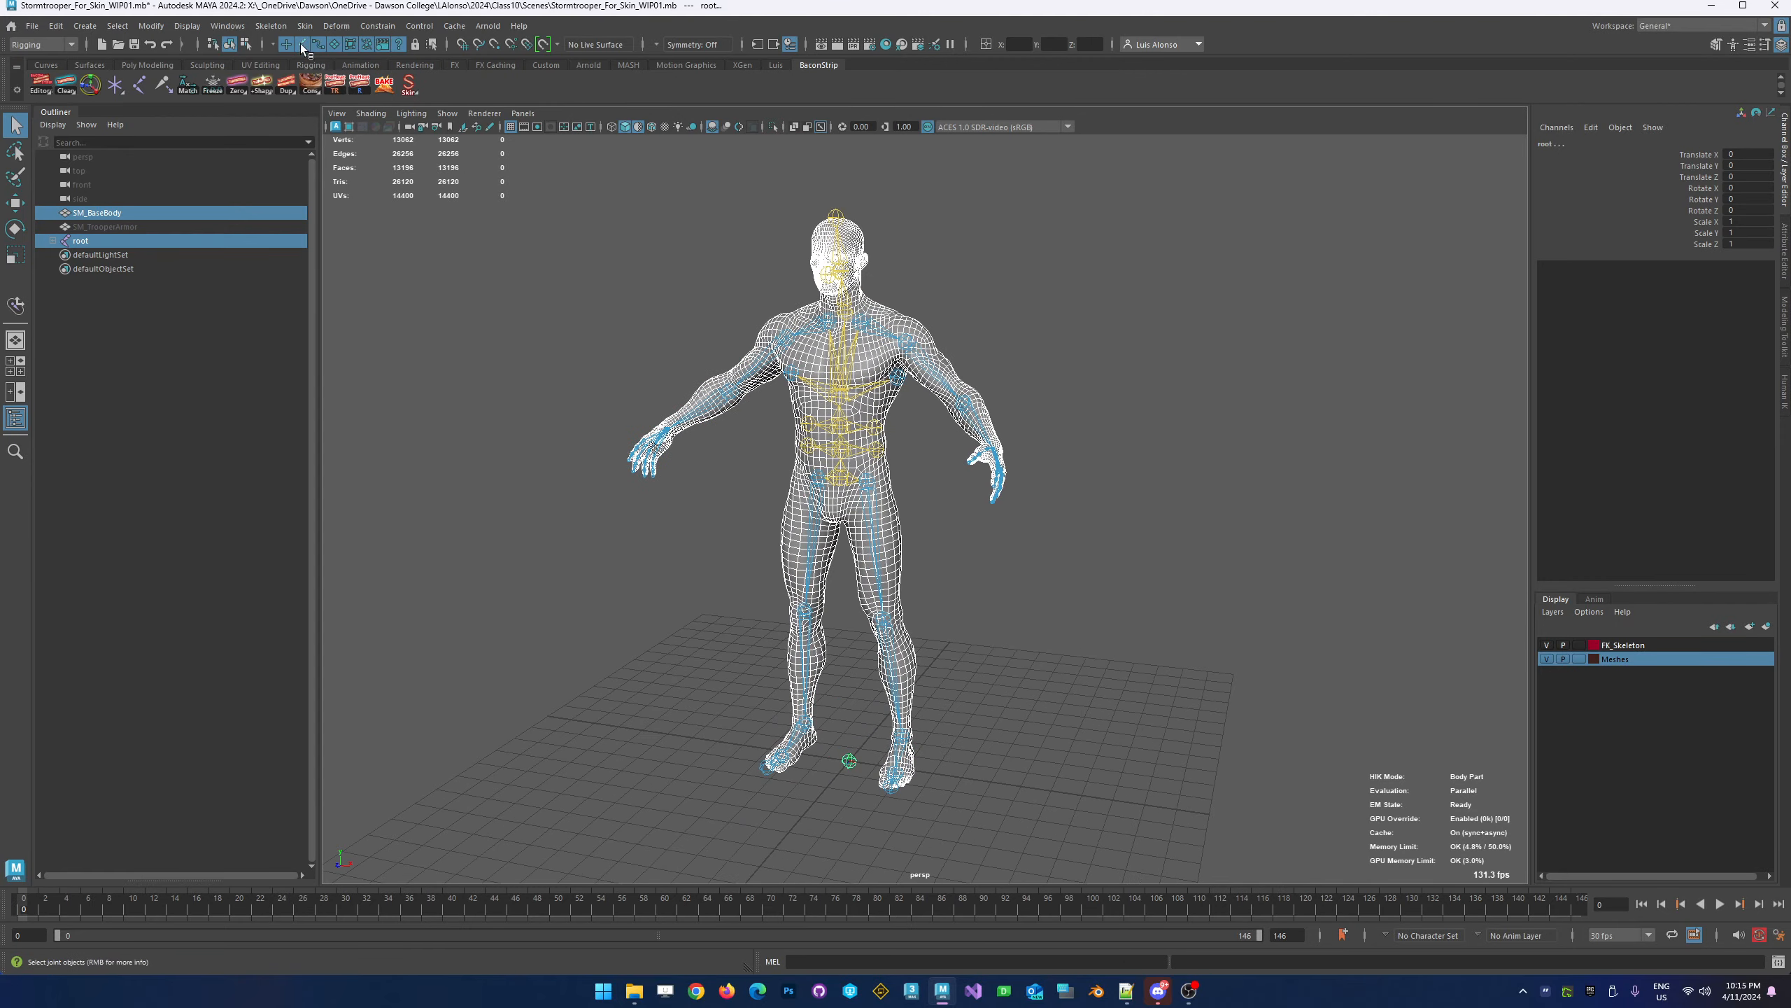
Bind the mesh to the joint hierarchy using Geodesic Voxel, Classic linear skinning and max influences 1, keeping the Bind Skin options open
left_click(305, 26)
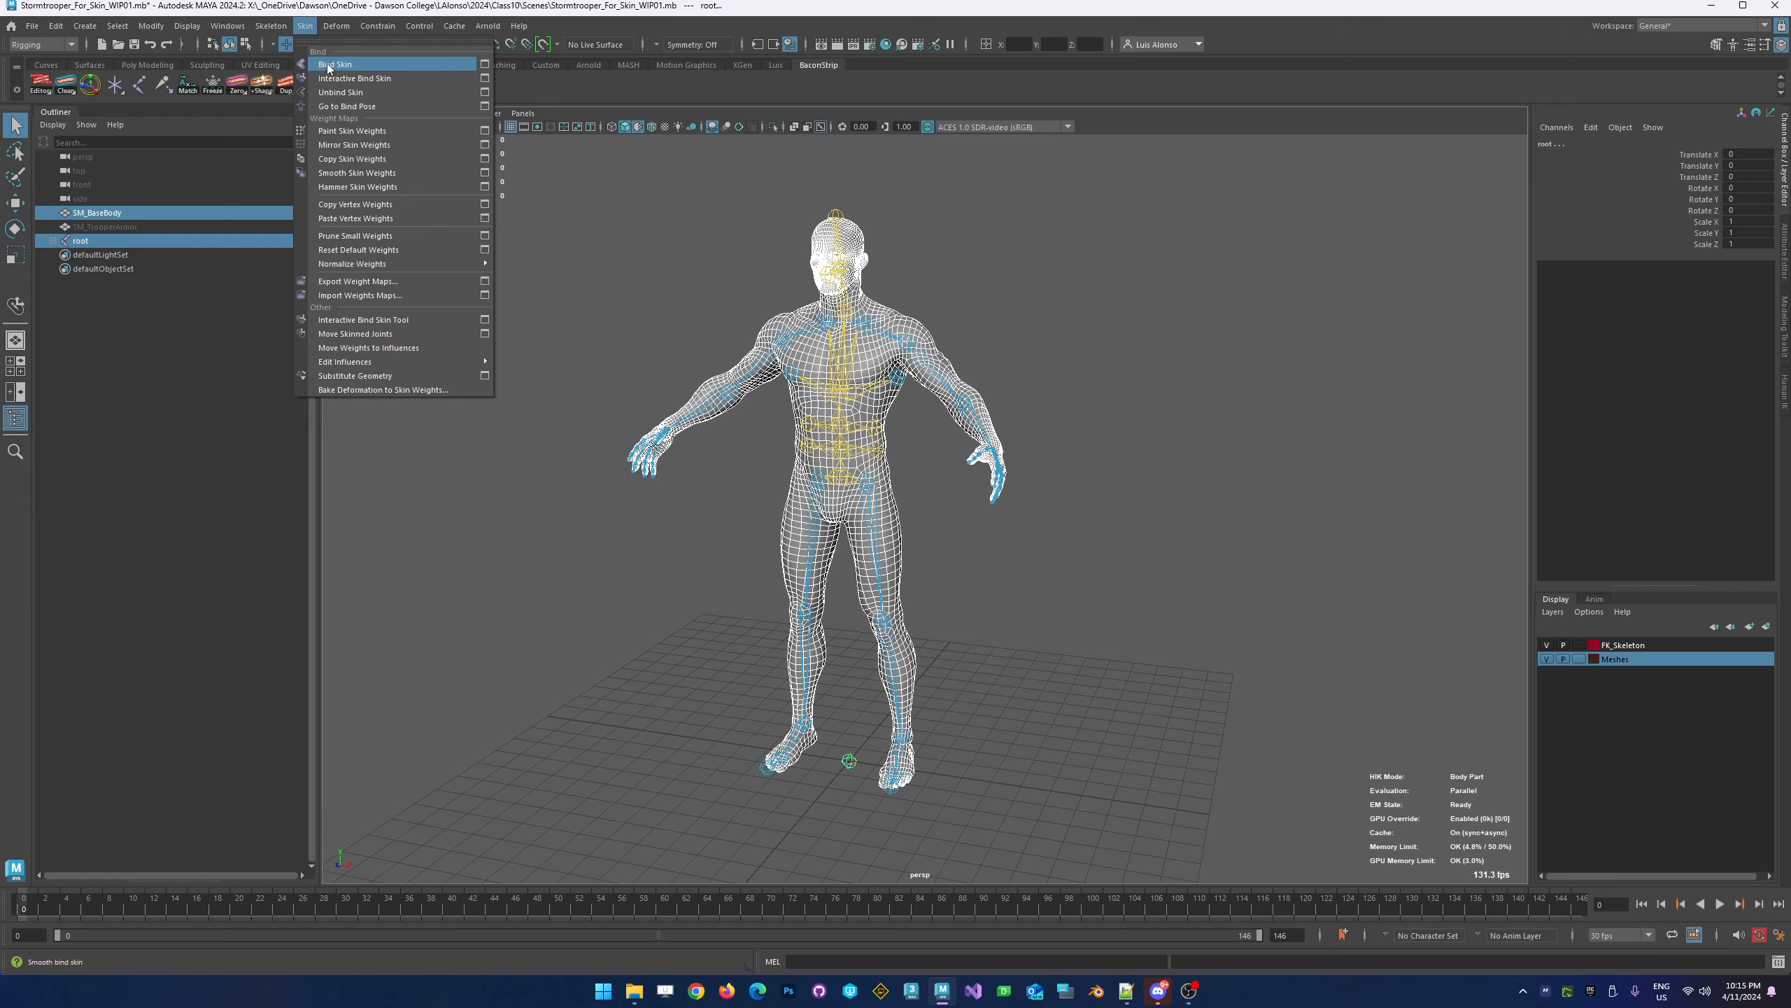
left_click(485, 65)
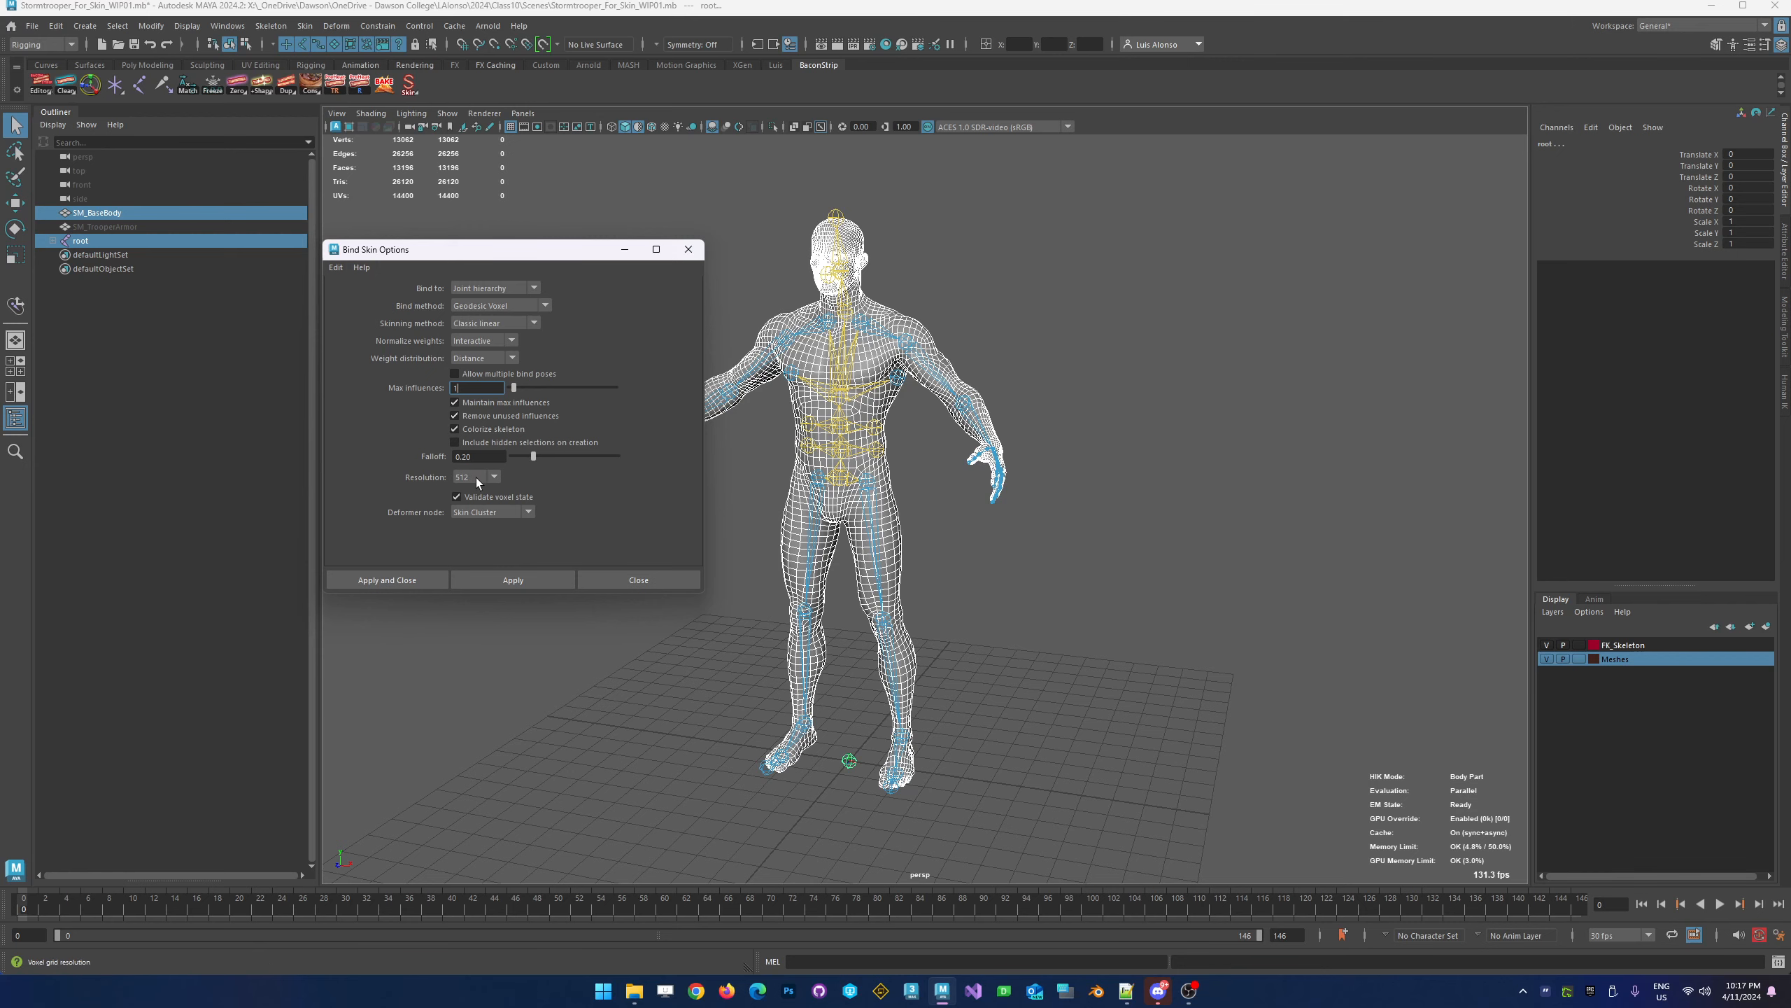
left_click(490, 324)
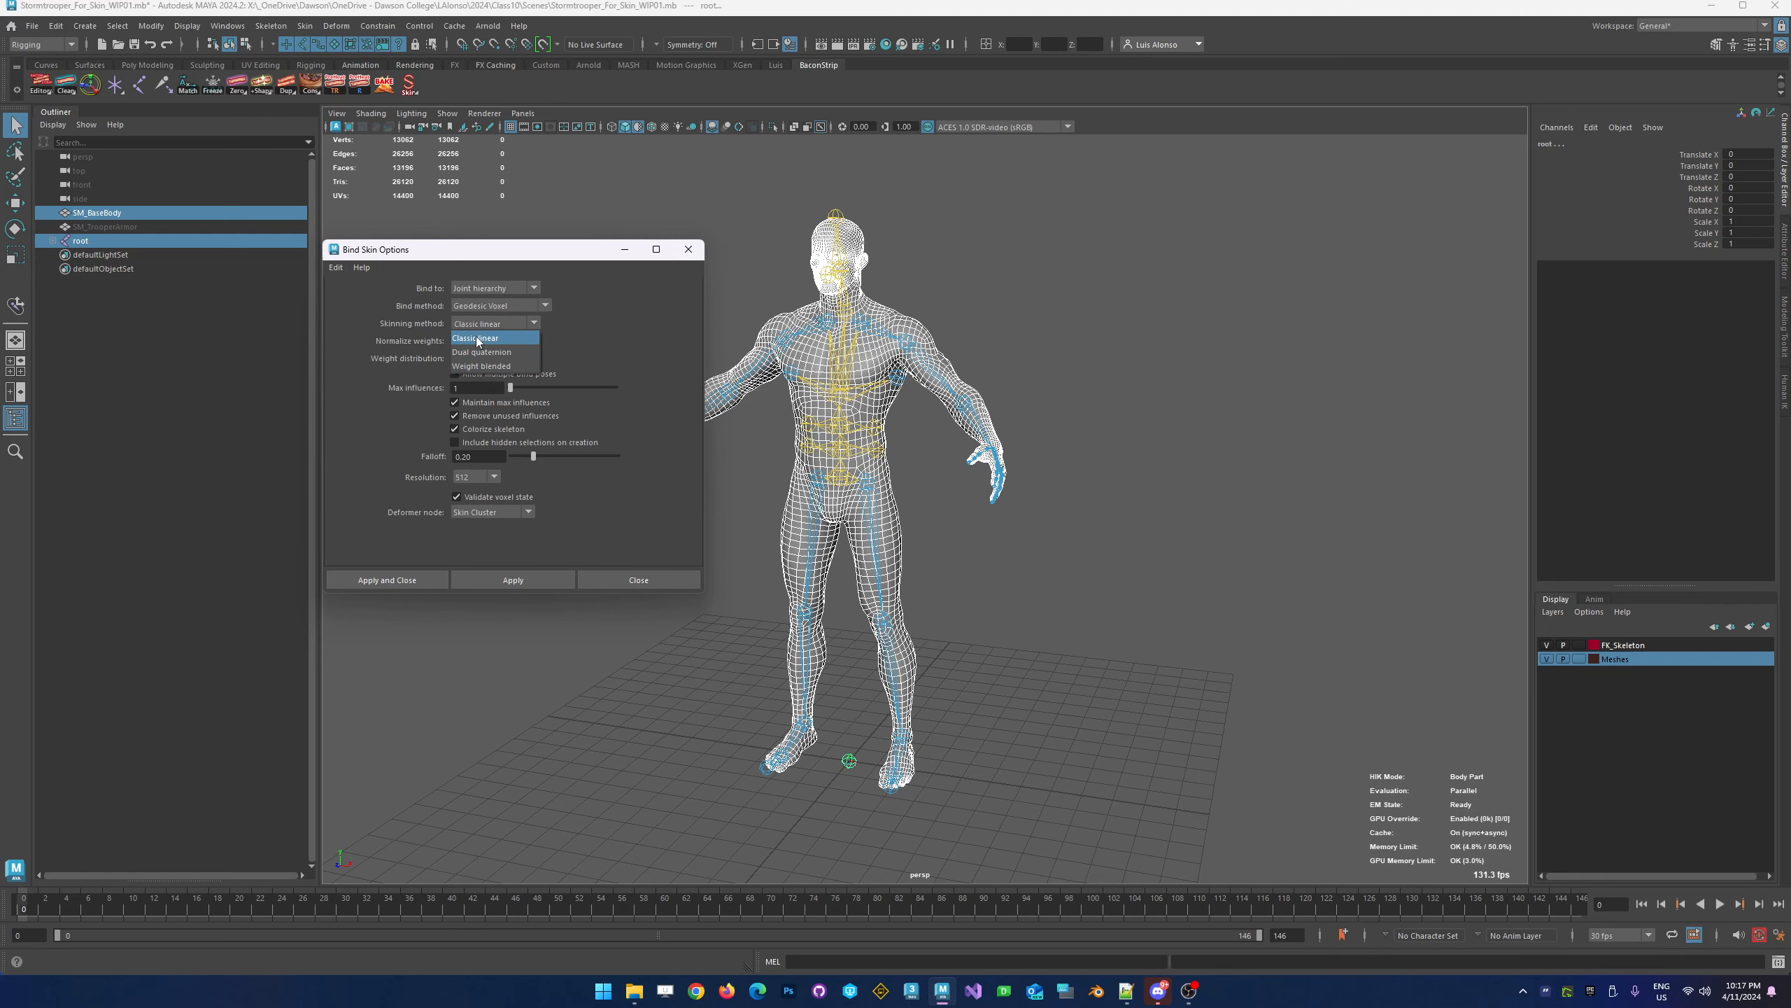
left_click(482, 340)
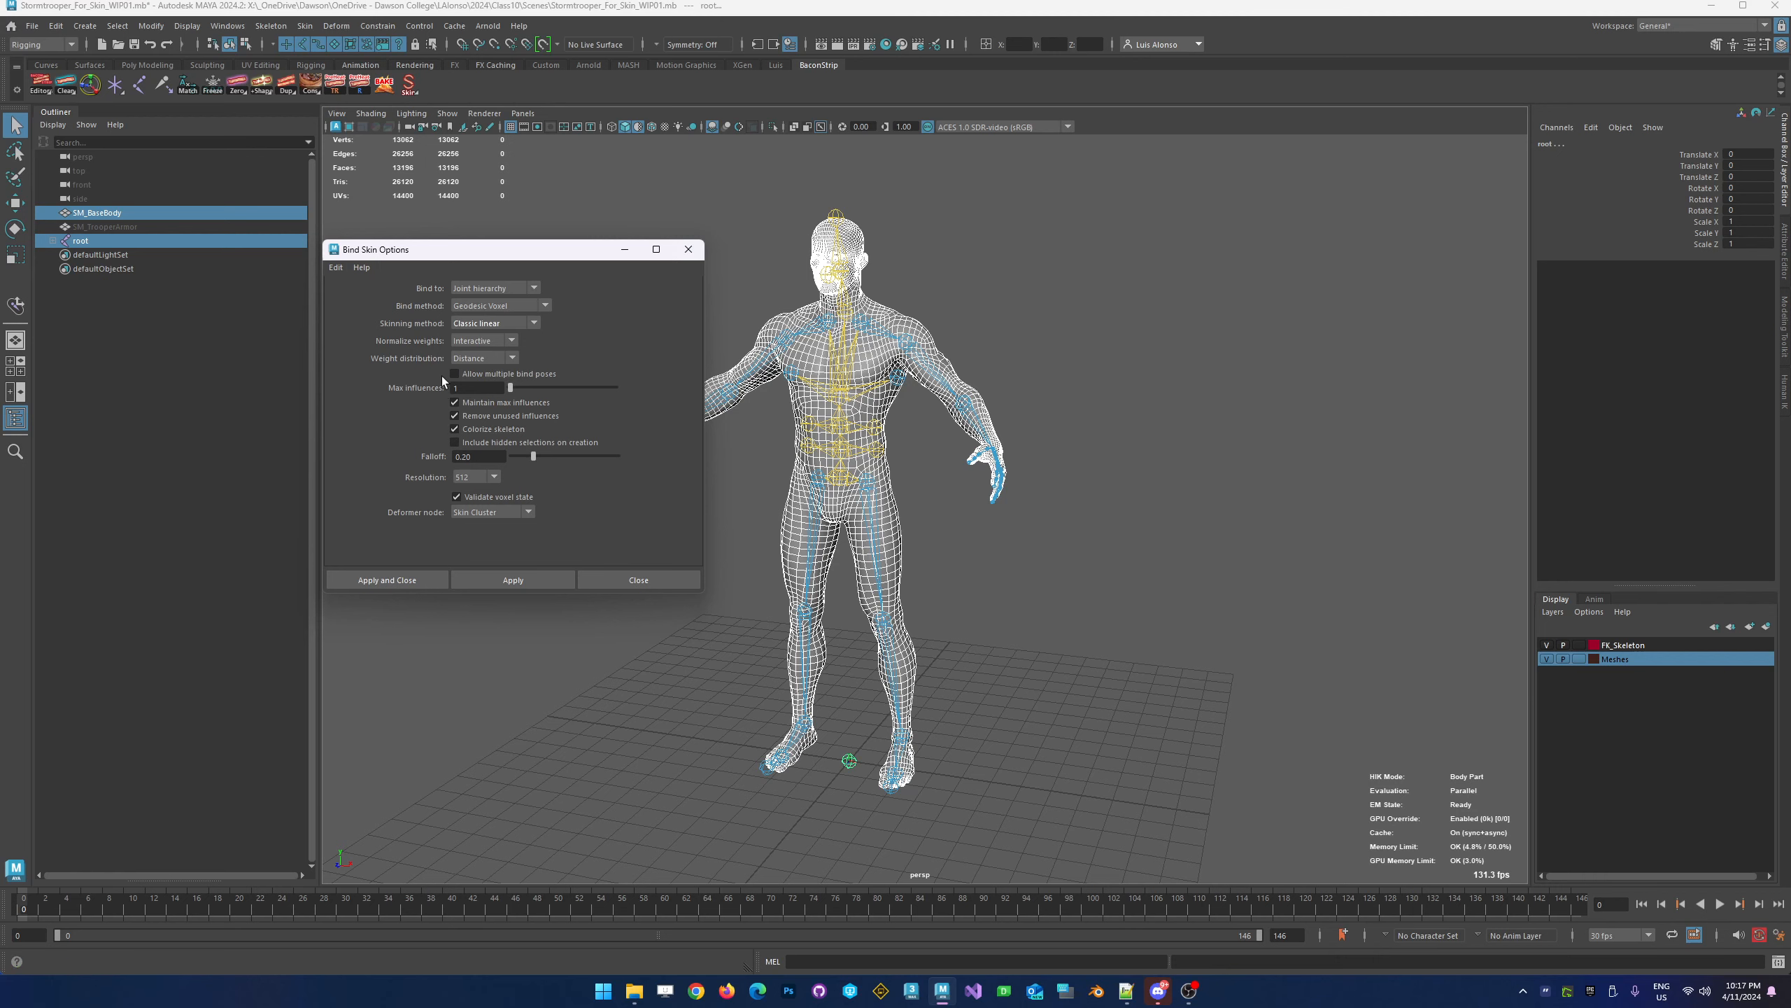
left_click(514, 580)
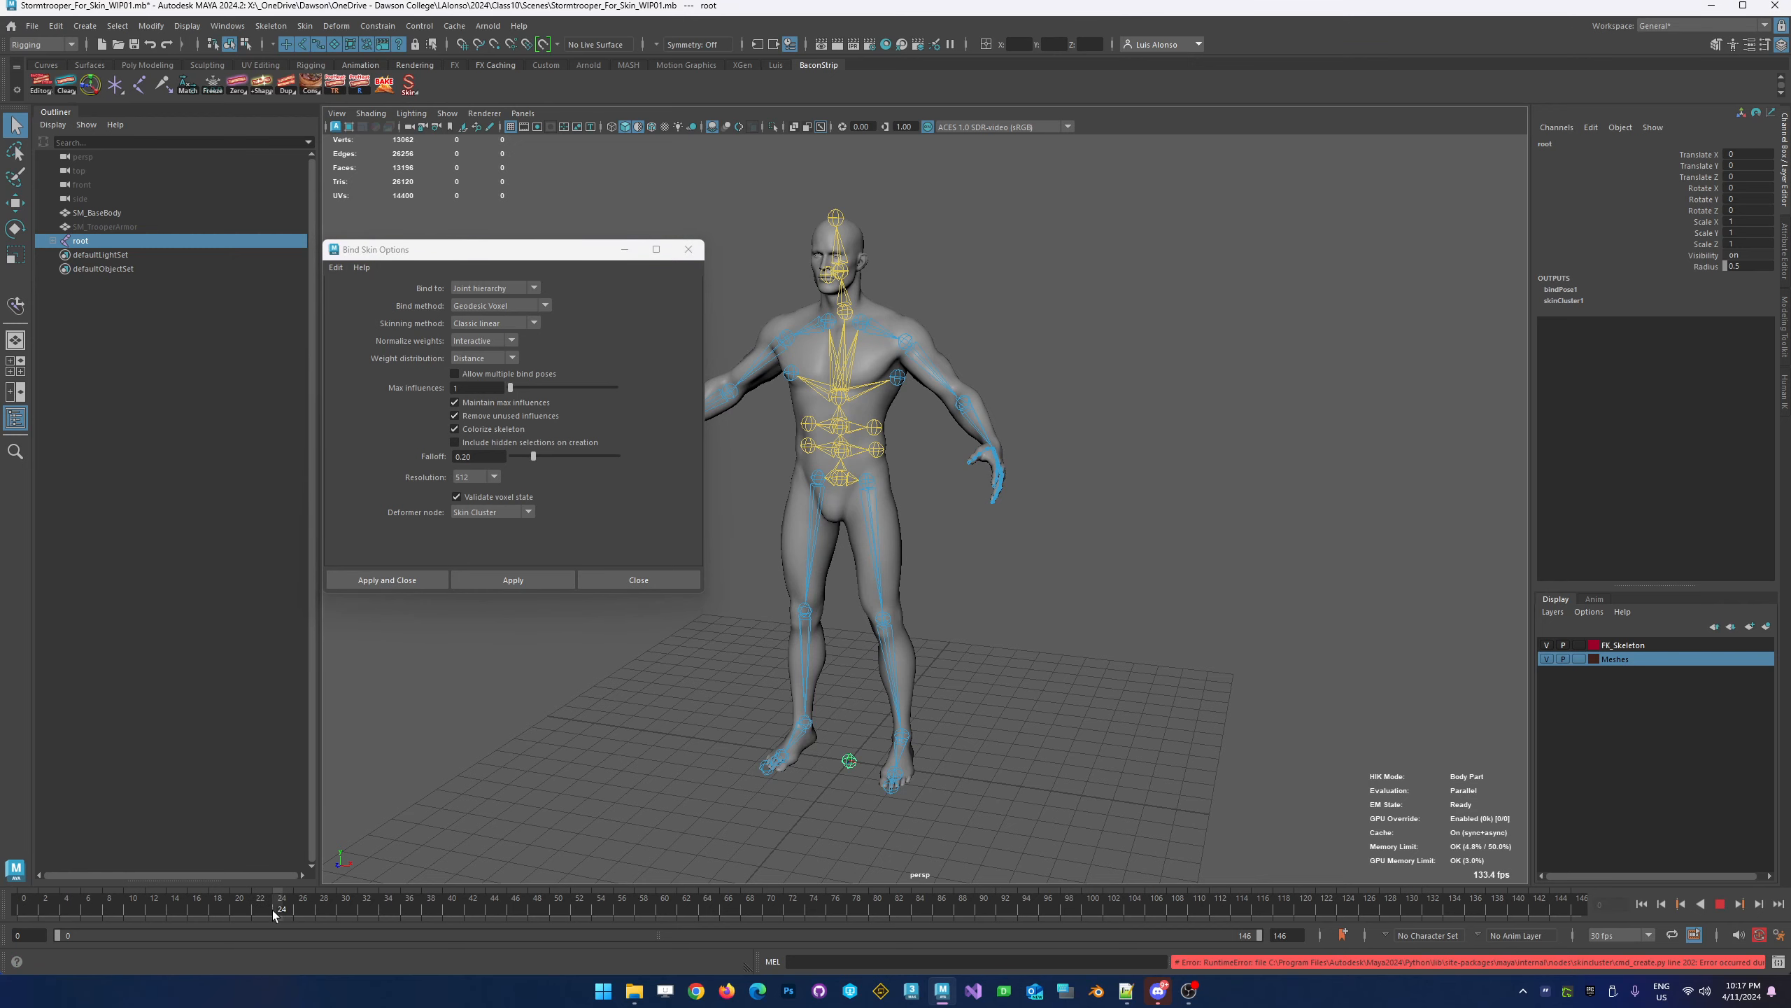
Test the shoulder deformation by rotating the upperarm_l joint up to horizontal, and undo the rotation
left_click(1070, 308)
left_click(924, 359)
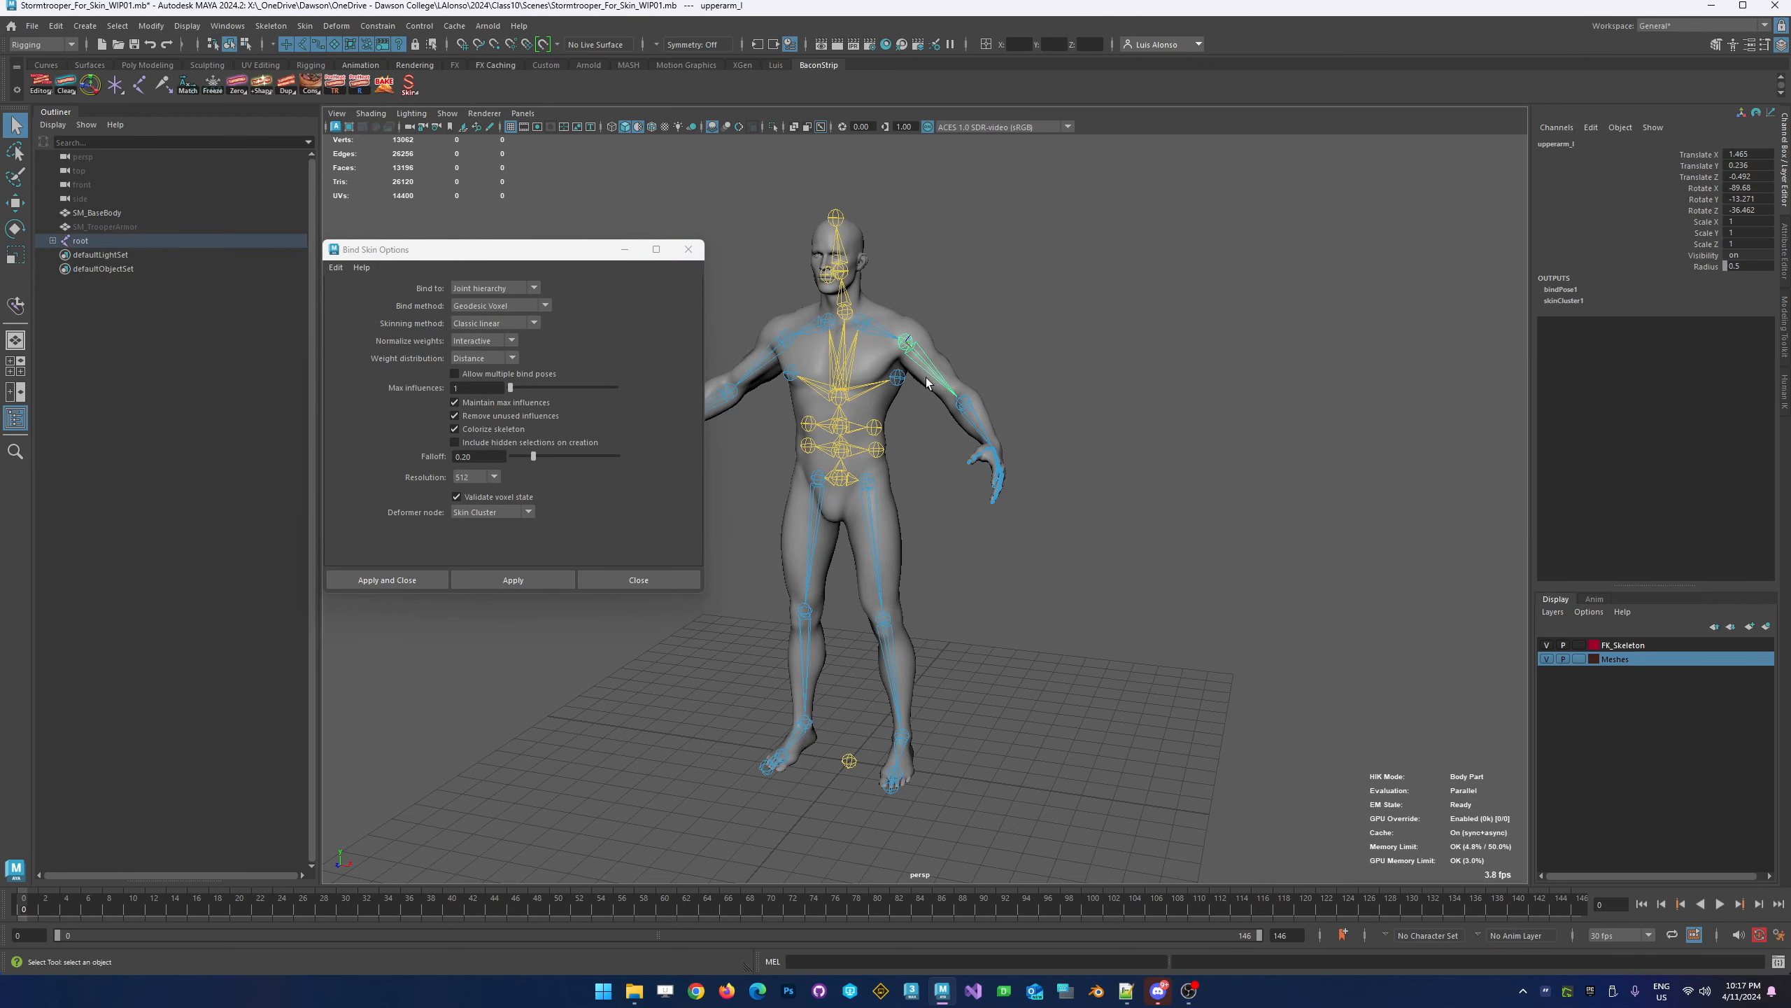
key("e")
left_click_drag(961, 332, 972, 260)
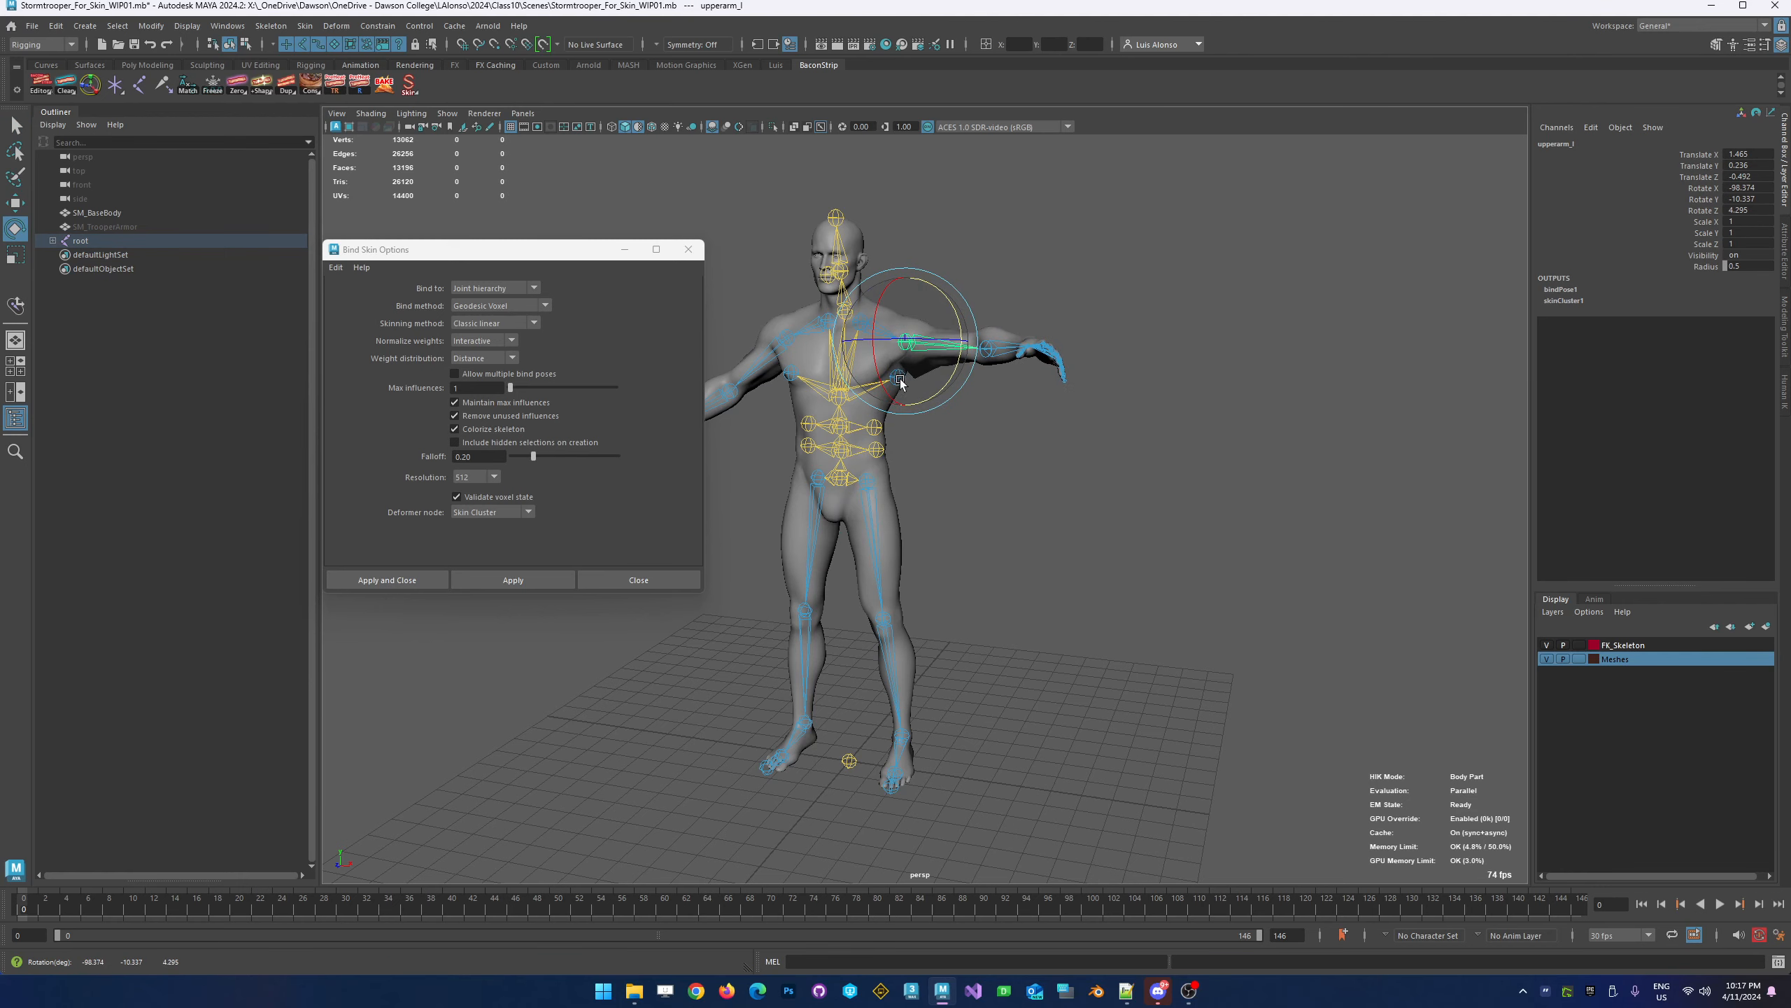
key("ctrl+z")
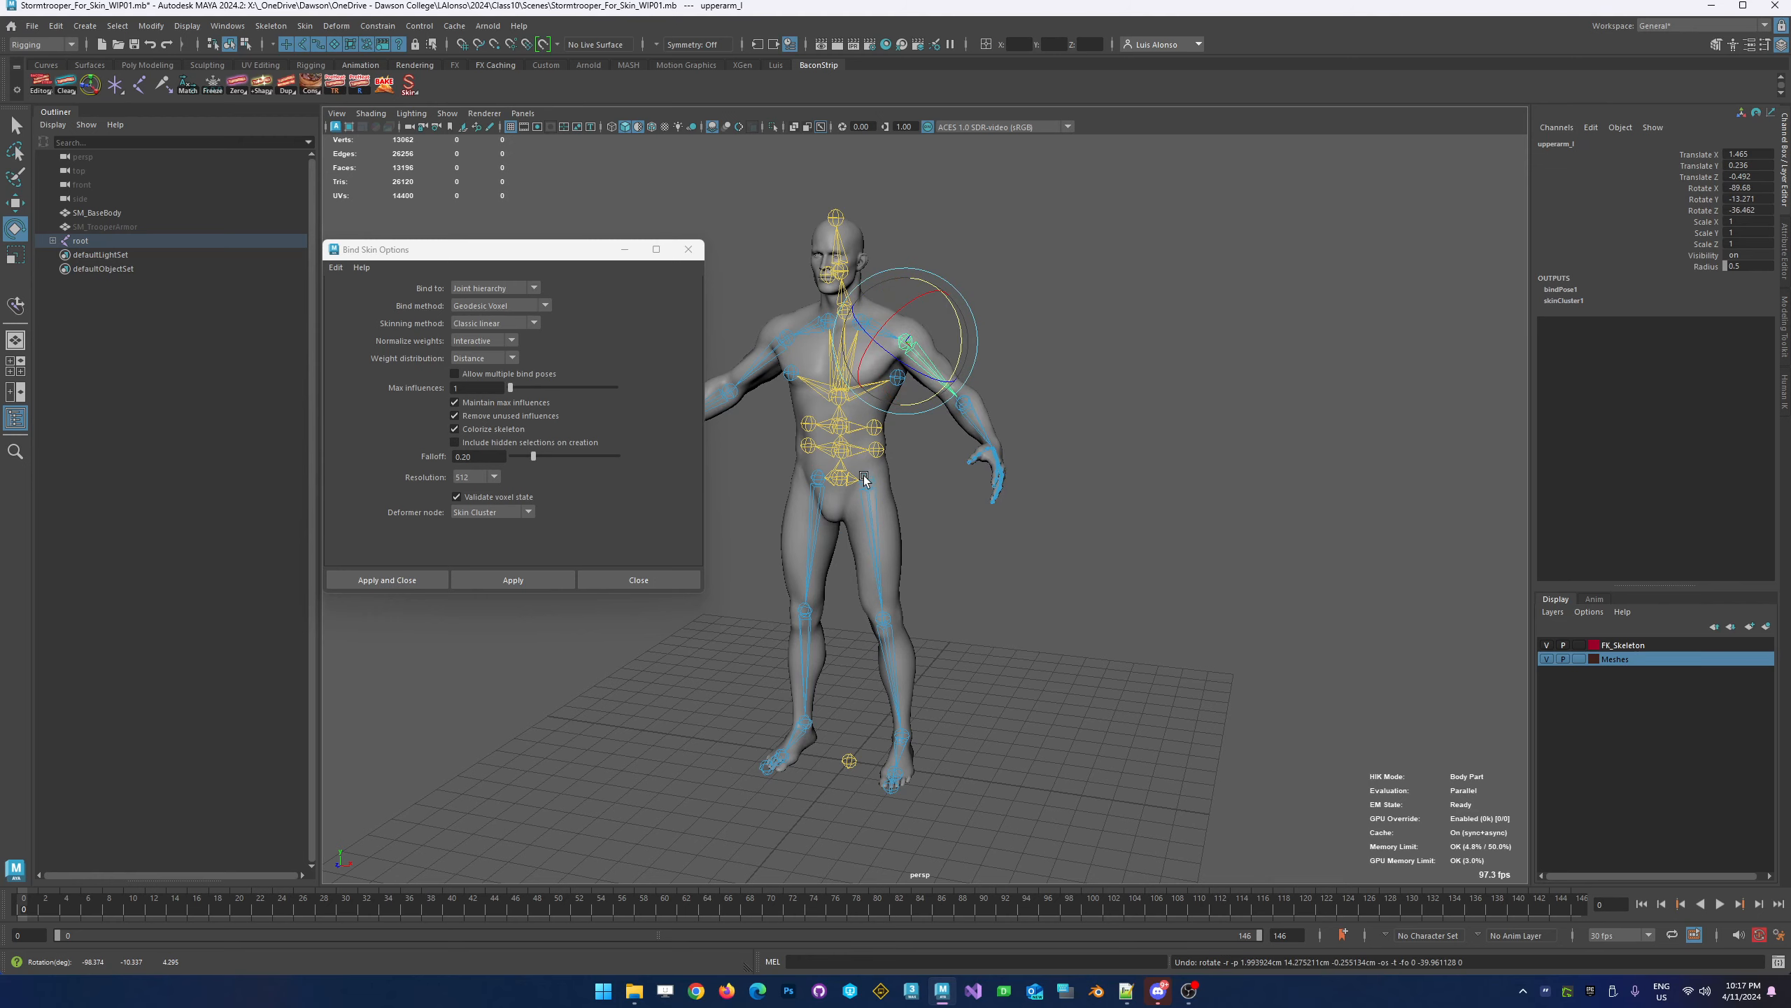
Test the left forearm and hand deformation by rotating their joints, and undo the rotations
scroll(865, 480, "up", 3)
left_click(1031, 330)
left_click(995, 355)
left_click_drag(1179, 332, 1082, 423, "alt")
left_click_drag(867, 576, 790, 538)
left_click_drag(1079, 565, 1001, 543, "alt")
key("ctrl+z")
key("ctrl+z")
left_click(967, 502)
key("ctrl+z")
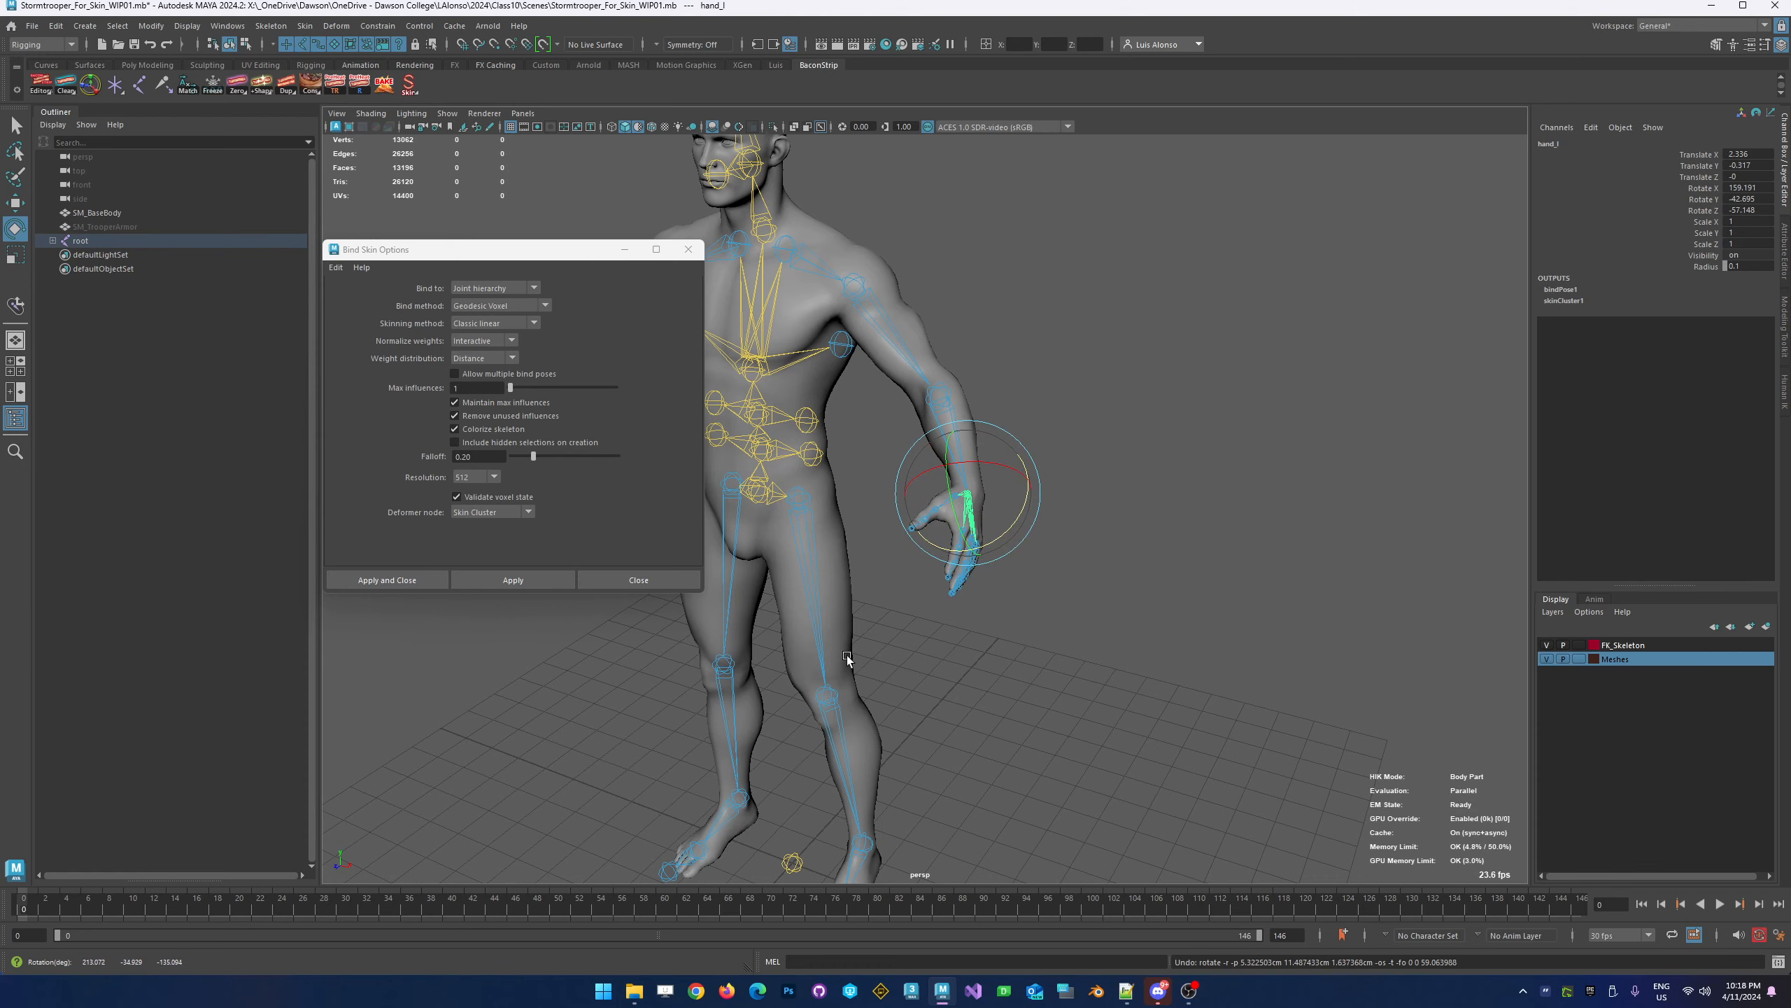
Test the hip and inner-thigh deformation by rotating the thigh_l joint outward, and undo the rotation
left_click(816, 601)
middle_click_drag(844, 599, 1001, 526, "alt")
left_click_drag(1001, 526, 958, 503, "alt")
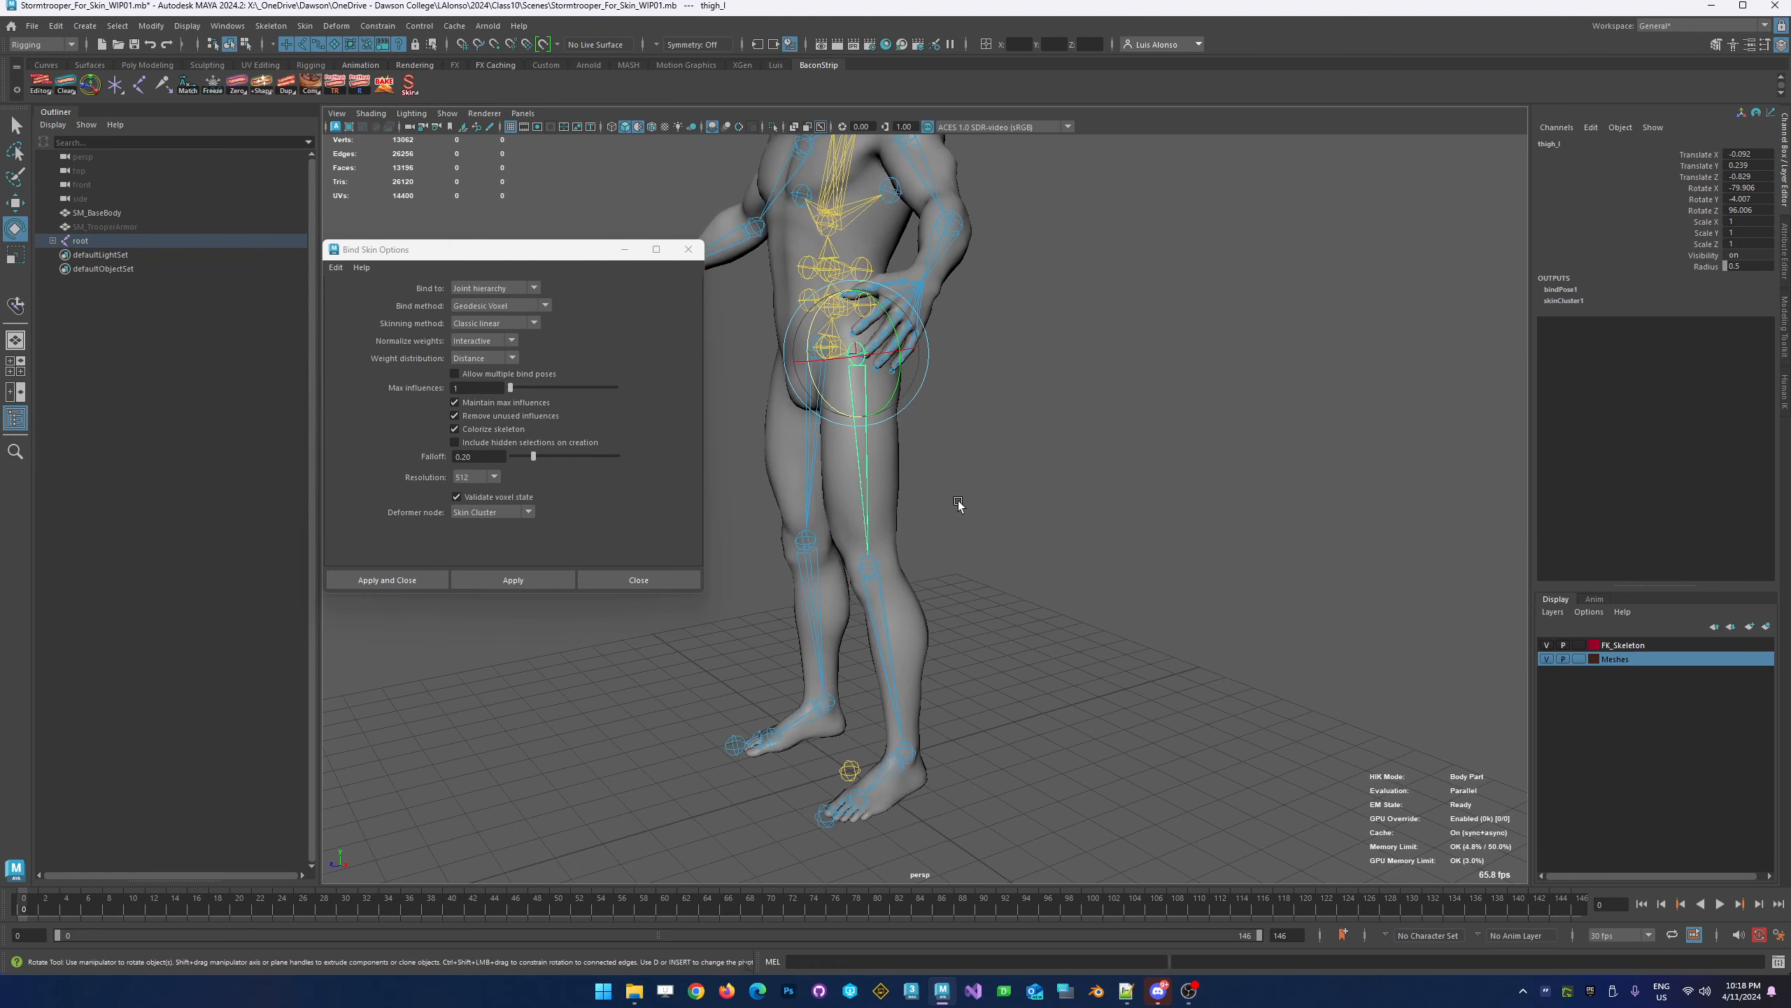
left_click_drag(823, 393, 772, 364)
left_click_drag(810, 502, 899, 567, "alt")
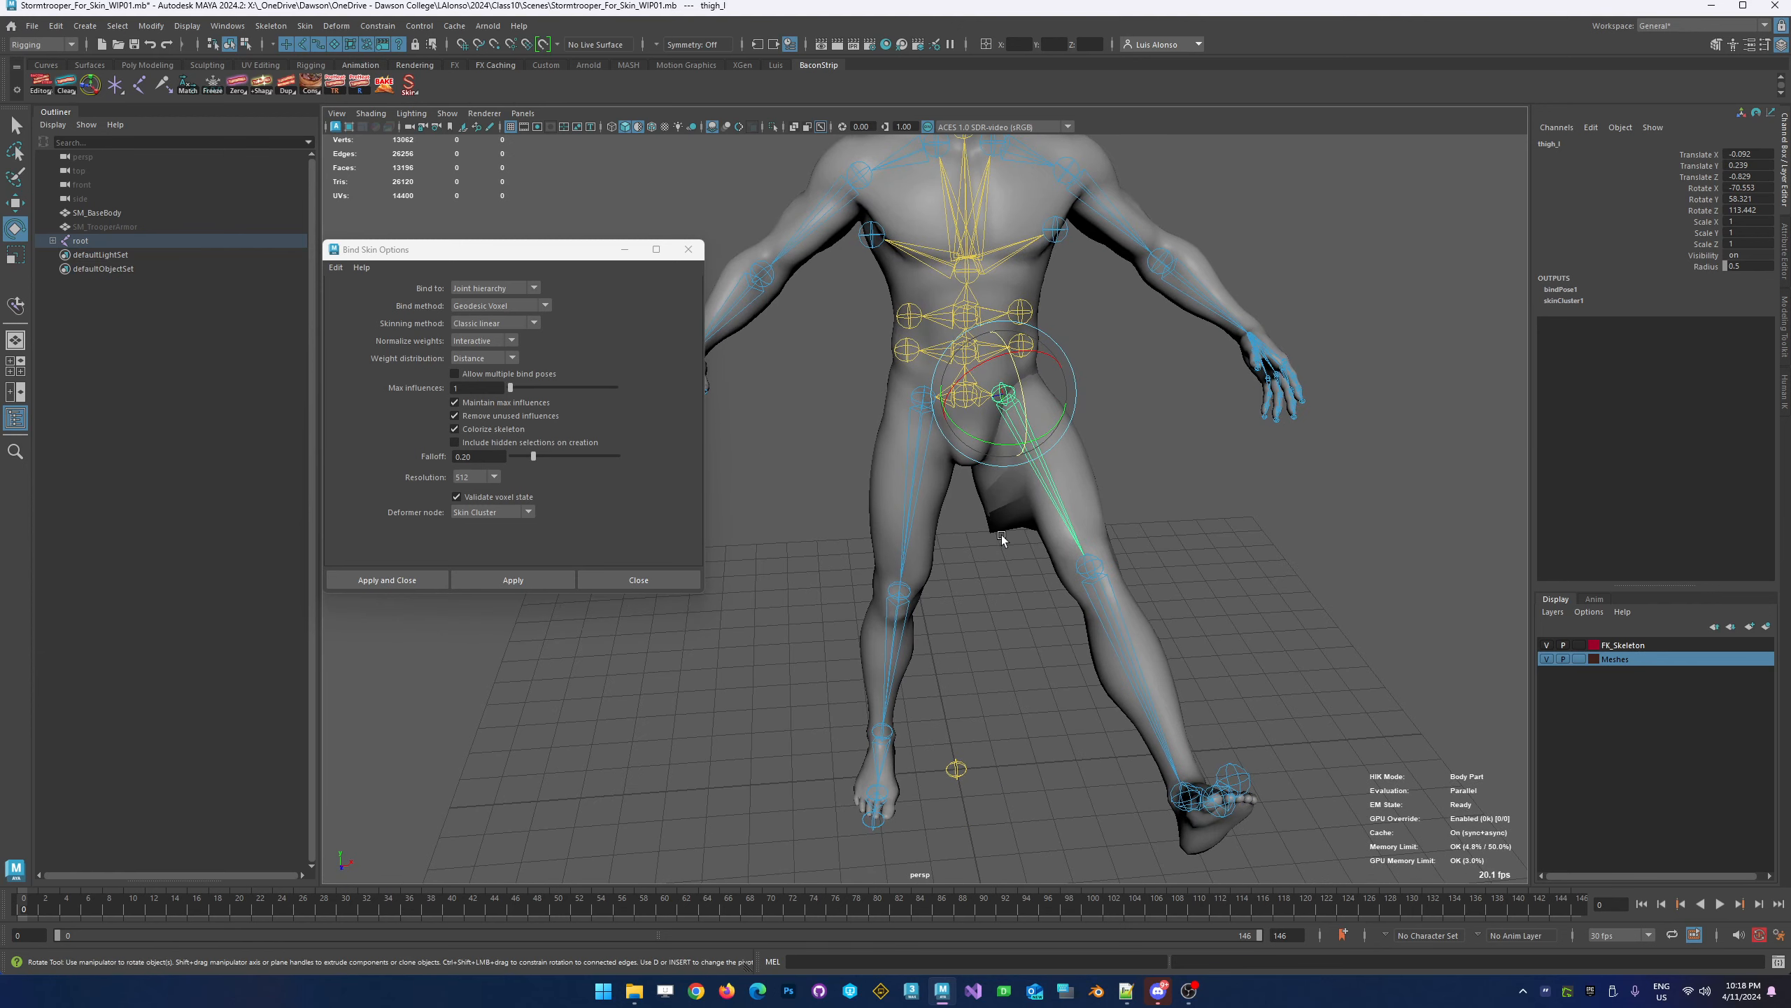
key("ctrl+z")
Start the Paint Skin Weights tool on SM_BaseBody and show its tool settings, framing the upper legs
left_click(1029, 541)
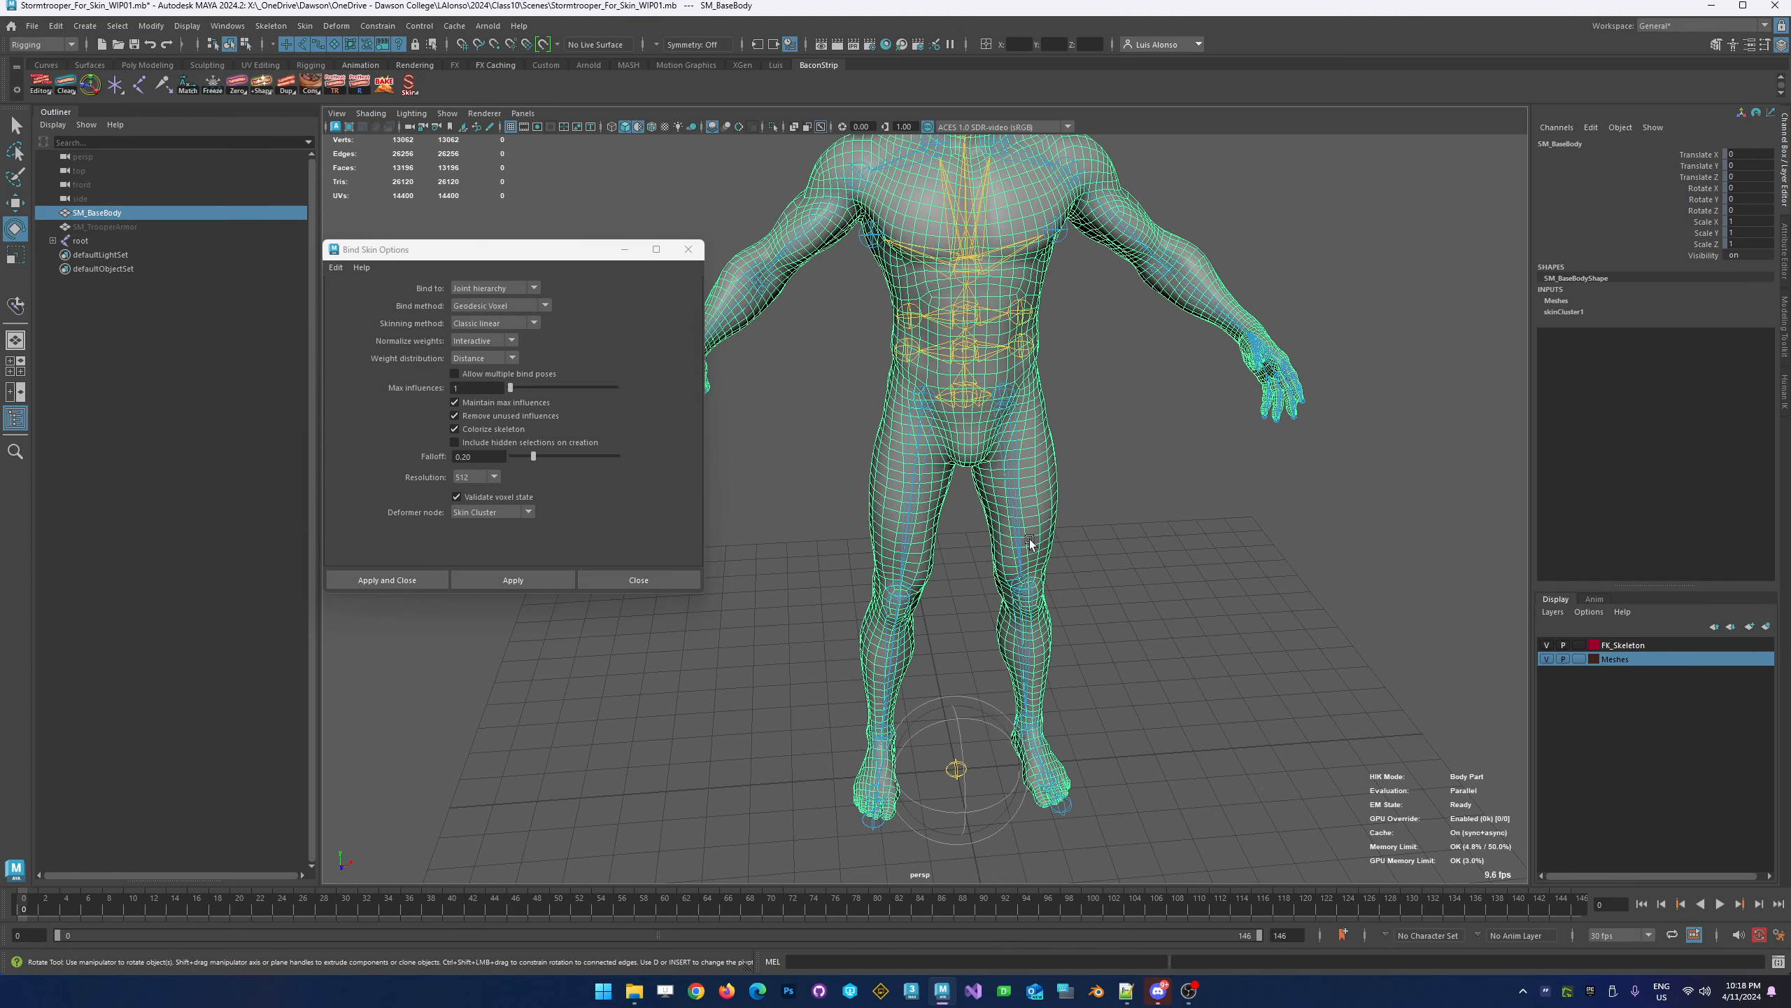
left_click(409, 84)
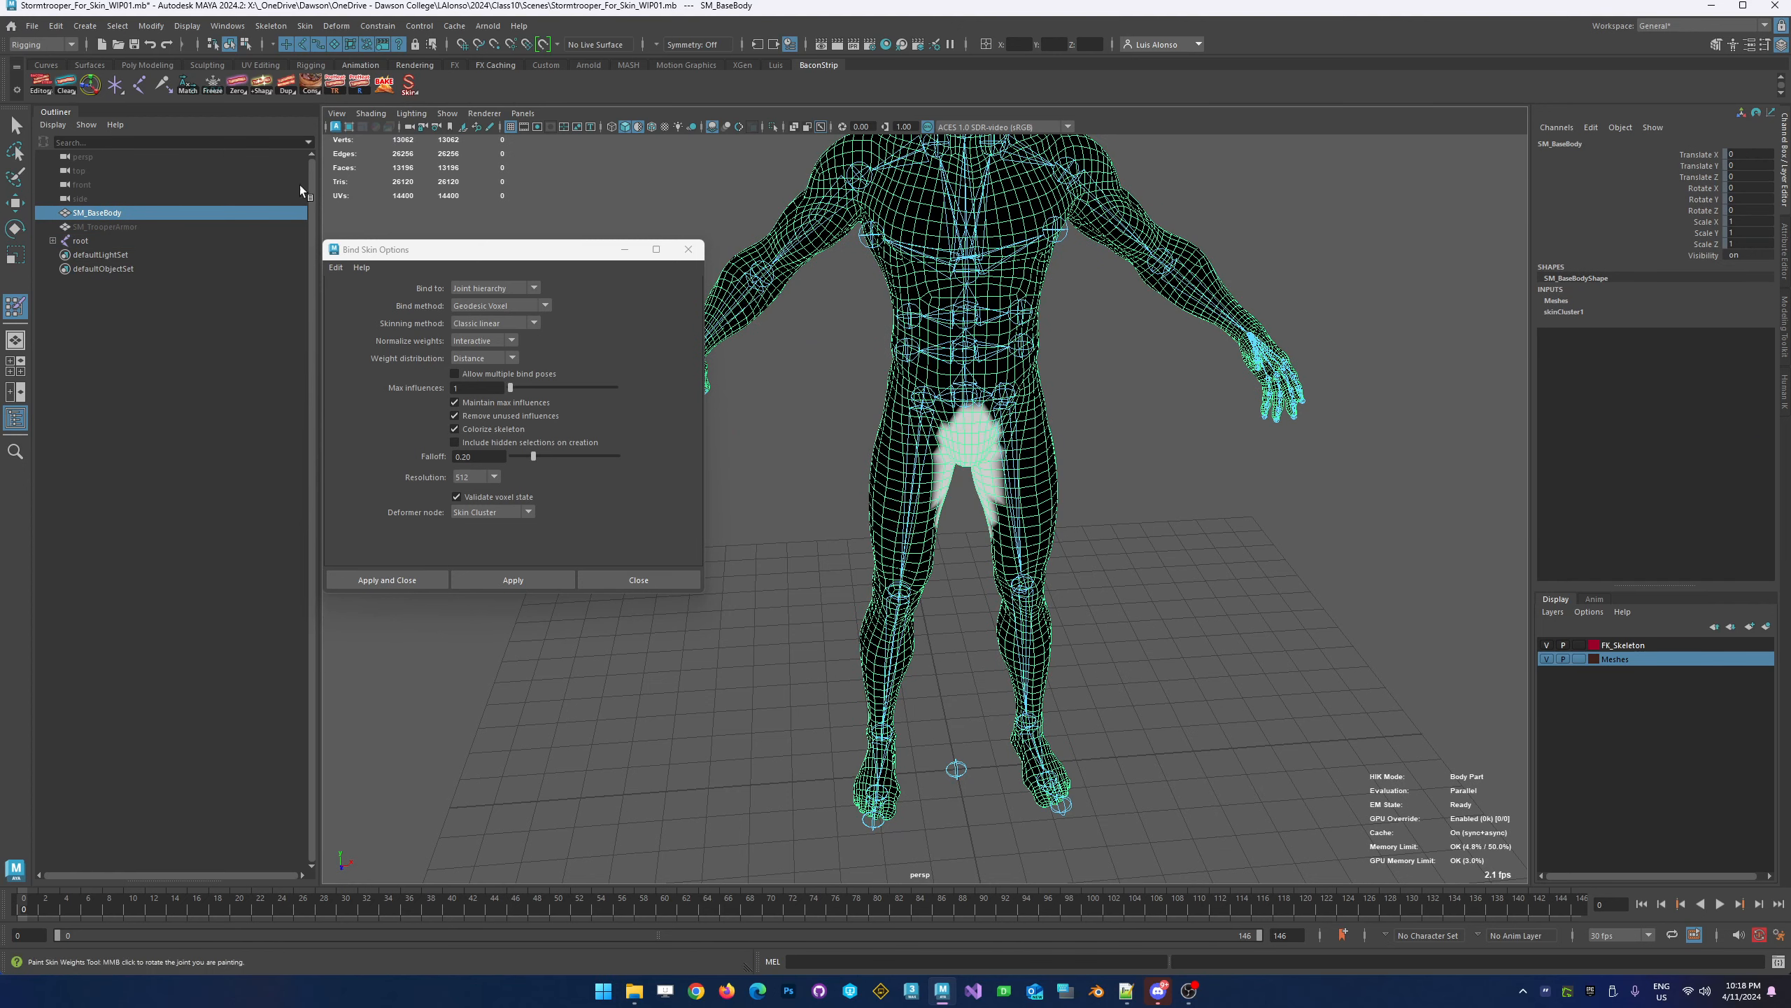
double_click(21, 306)
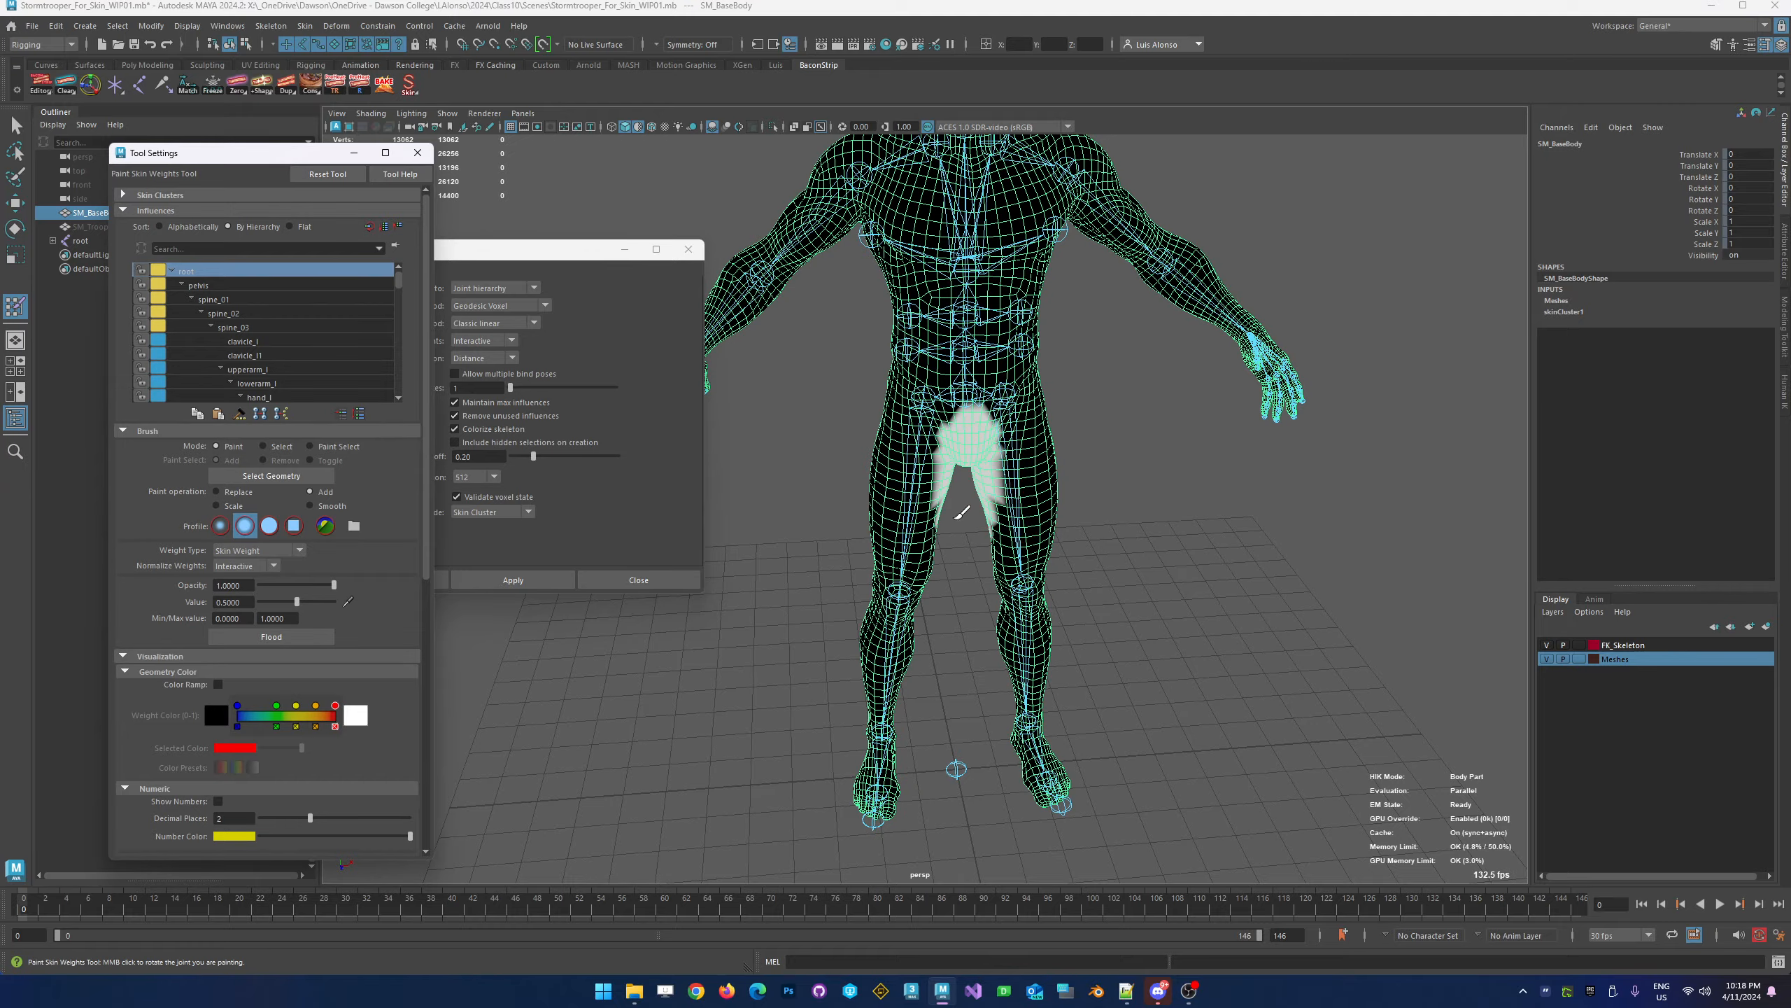
left_click_drag(963, 513, 987, 451, "alt")
right_click_drag(1008, 254, 1279, 308, "alt")
left_click_drag(1008, 311, 1047, 344, "alt")
left_click_drag(953, 480, 914, 499, "alt")
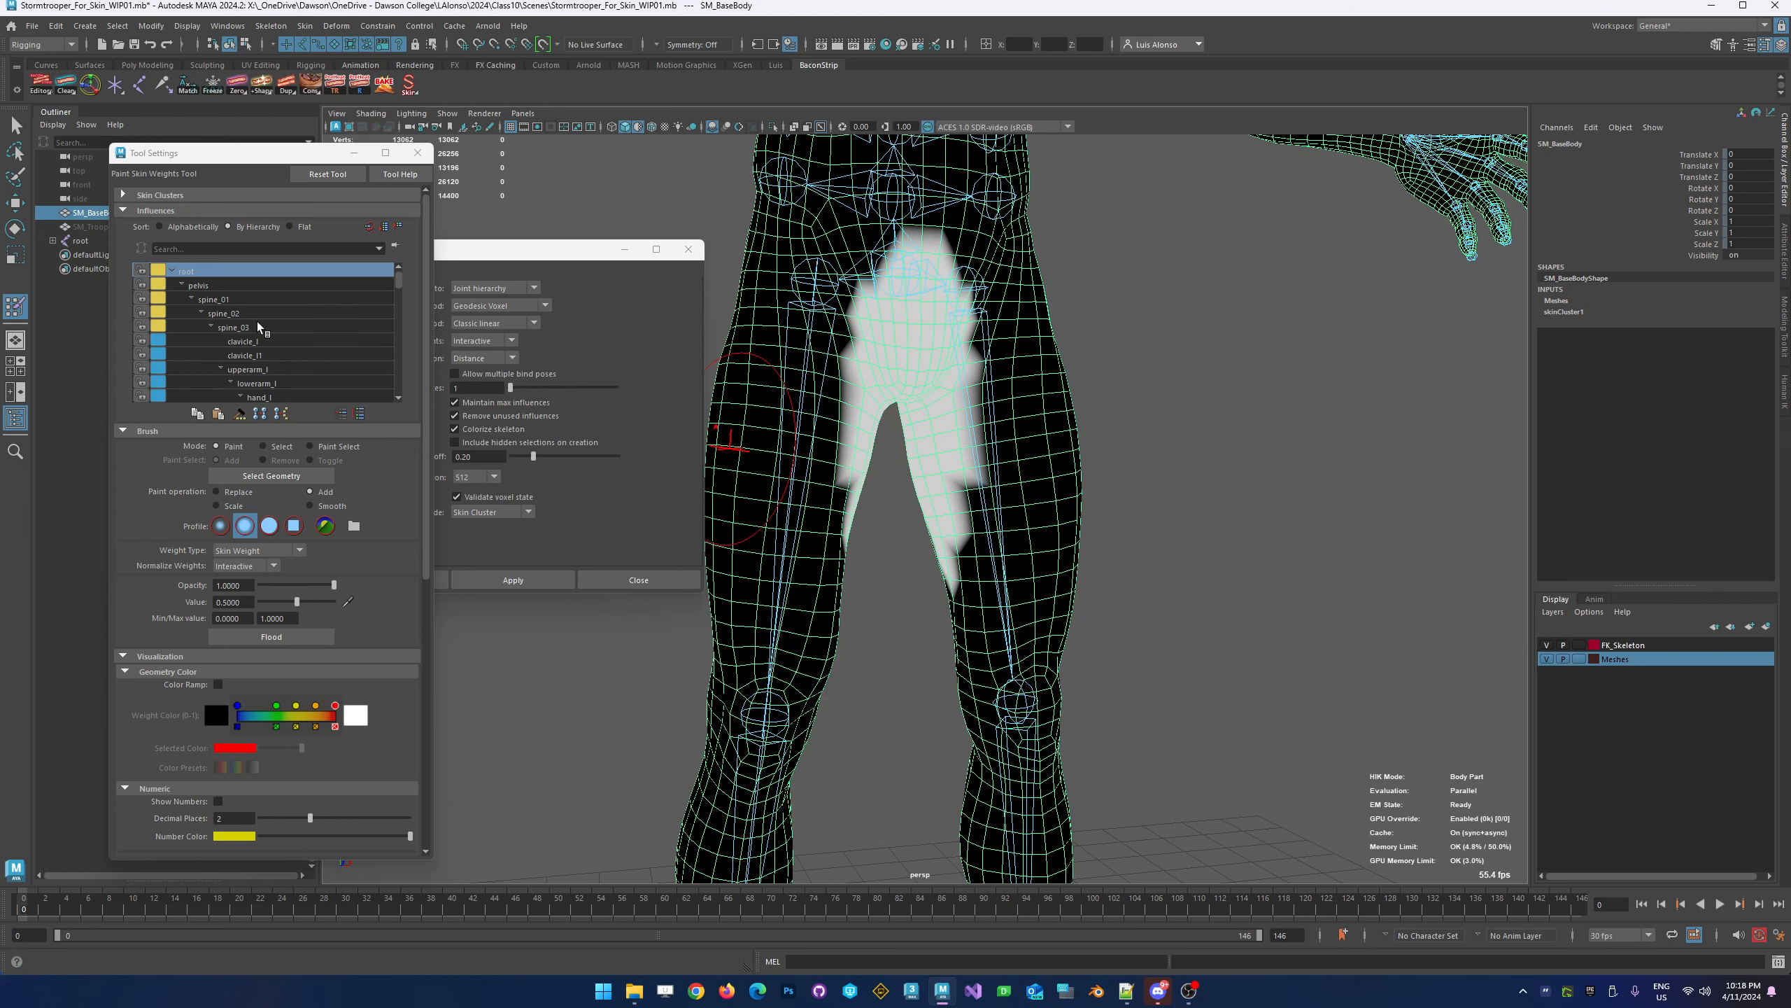
Examine the weight areas of the influences one by one, from pelvis through the arm and finger joints to the right foot
left_click(305, 286)
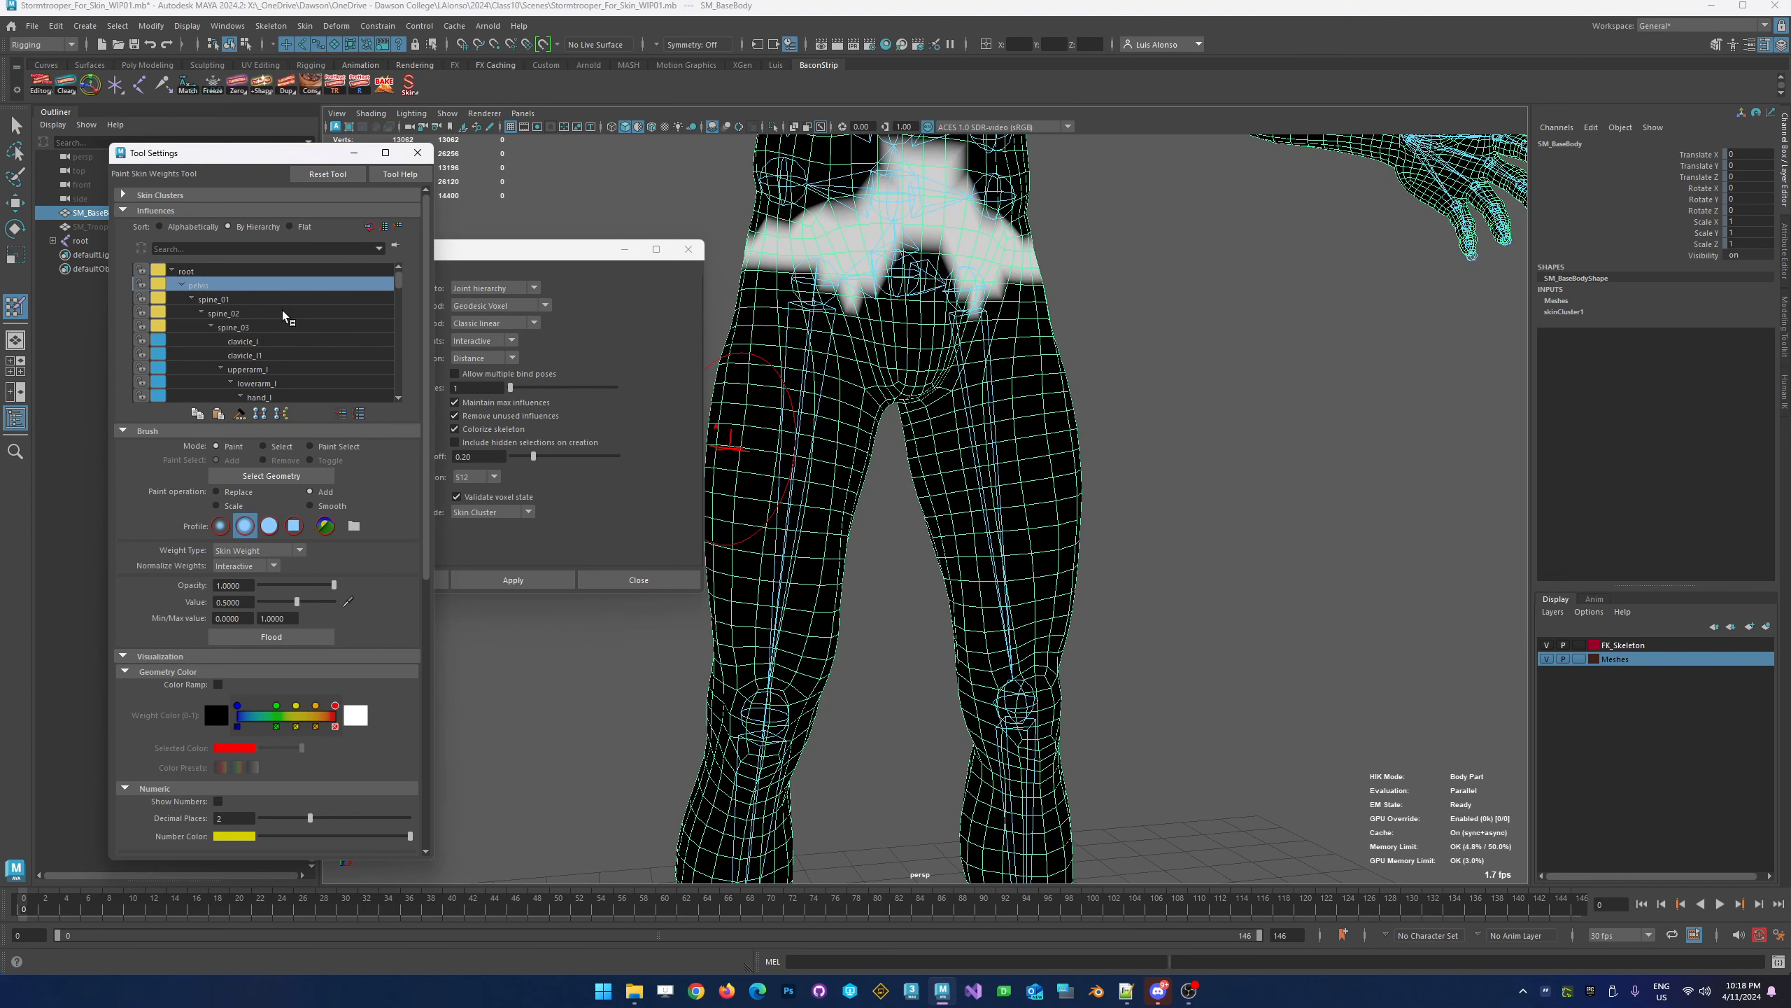
key("Down")
key("Down")
key("Down")
key("Down")
key("Down")
key("Down")
key("Down")
key("Down")
key("Down")
key("Down")
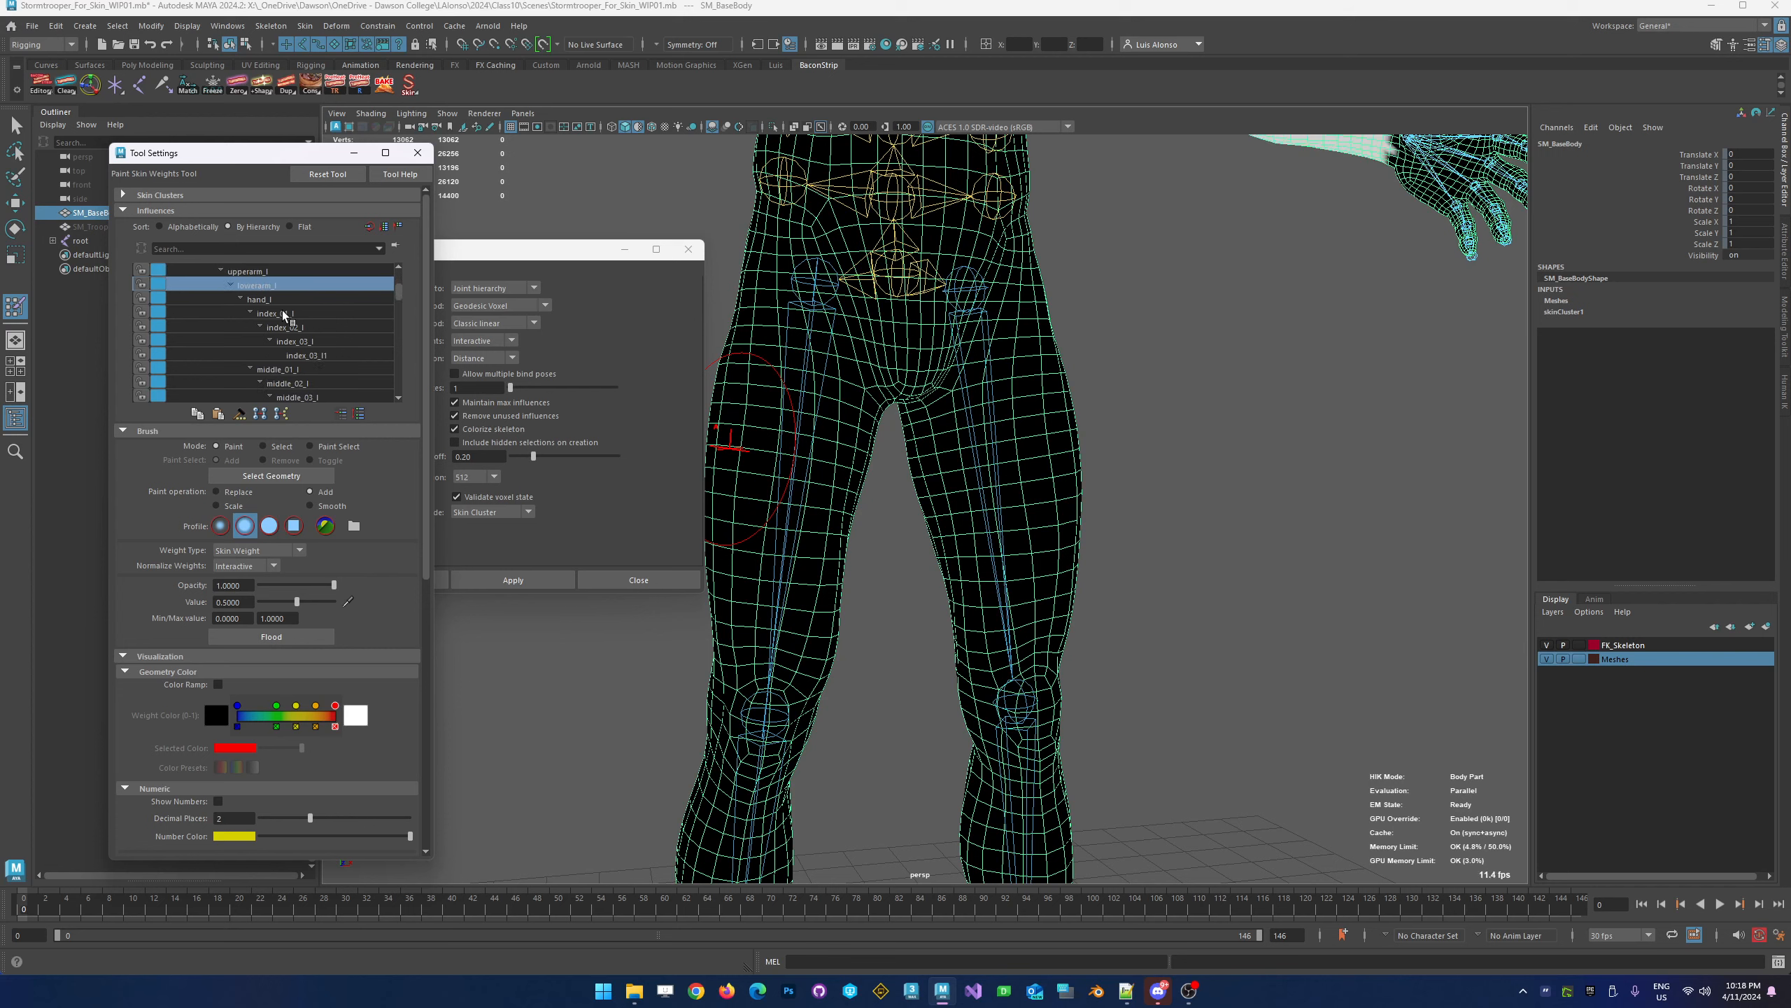
key("Down")
key("Down")
key("Down")
key("Down")
key("Down")
key("Down")
key("Down")
key("Down")
key("Down")
key("Down")
key("Down")
key("Down")
key("Down")
key("Down")
key("Down")
key("Down")
key("Down")
key("Down")
key("Down")
key("Down")
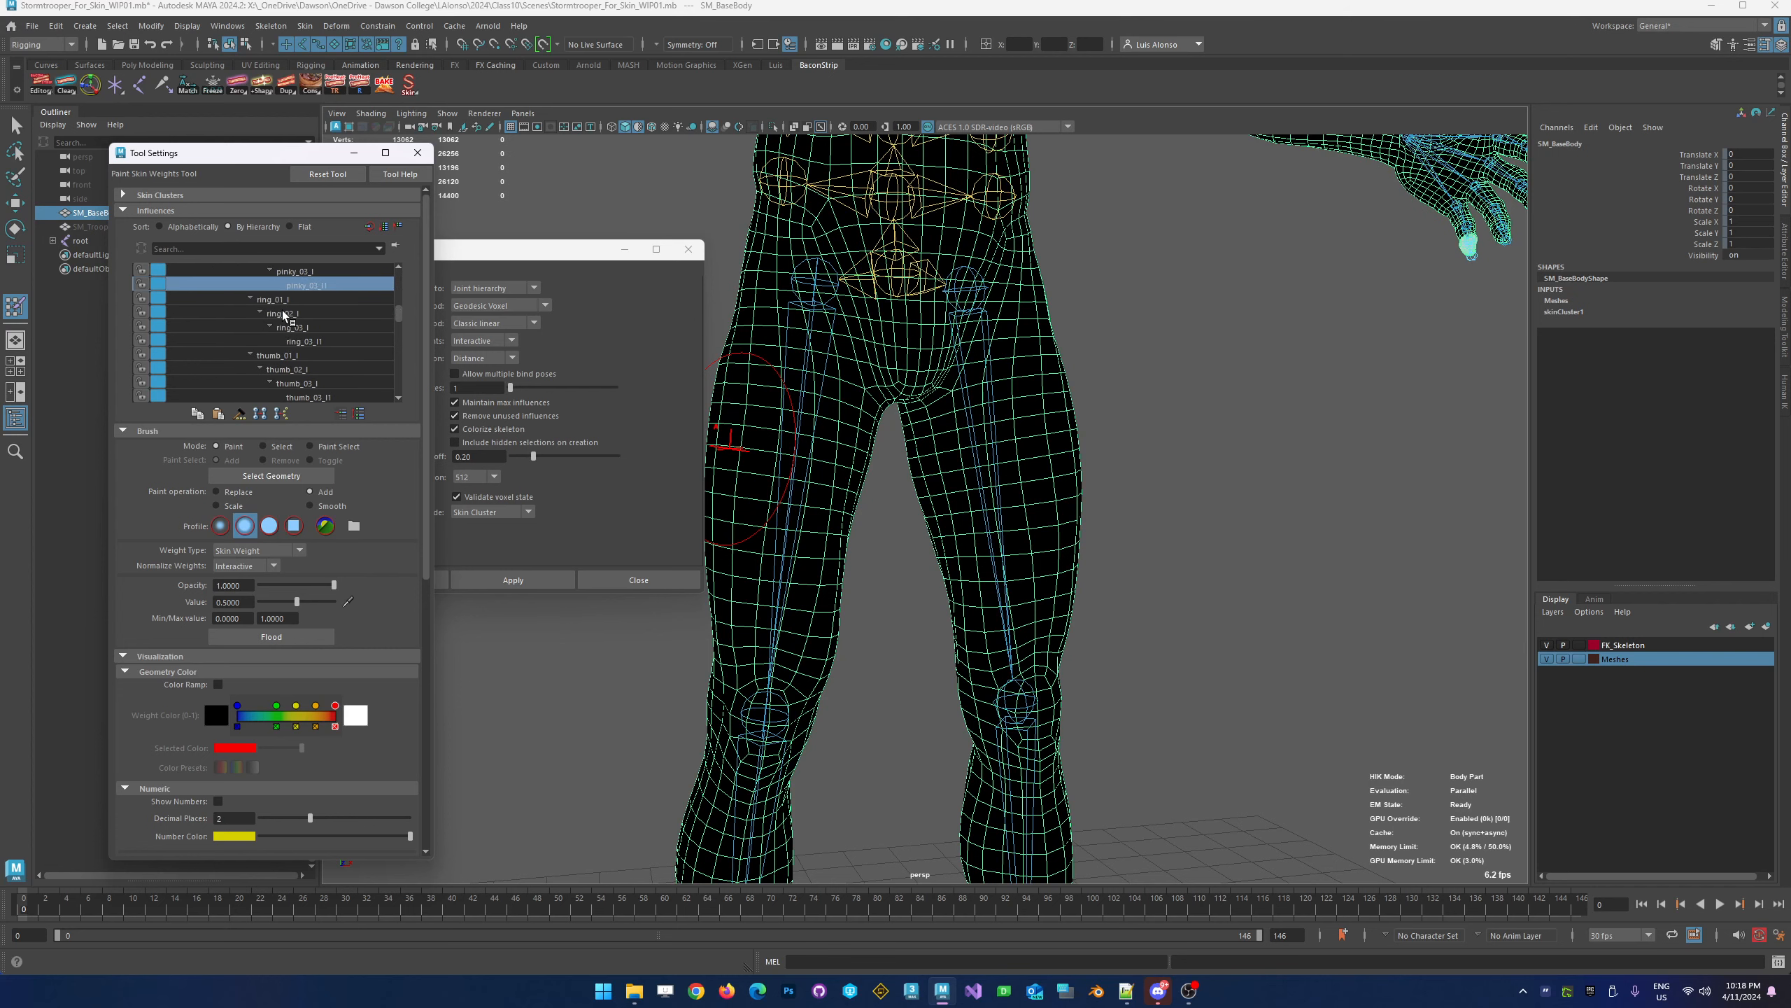
key("Down")
key("Down")
key("Down")
key("Down")
key("Down")
key("Down")
key("Down")
key("Down")
key("Down")
key("Down")
key("Down")
key("Down")
key("Down")
key("Down")
key("Down")
key("Down")
key("Down")
key("Down")
key("Down")
key("Down")
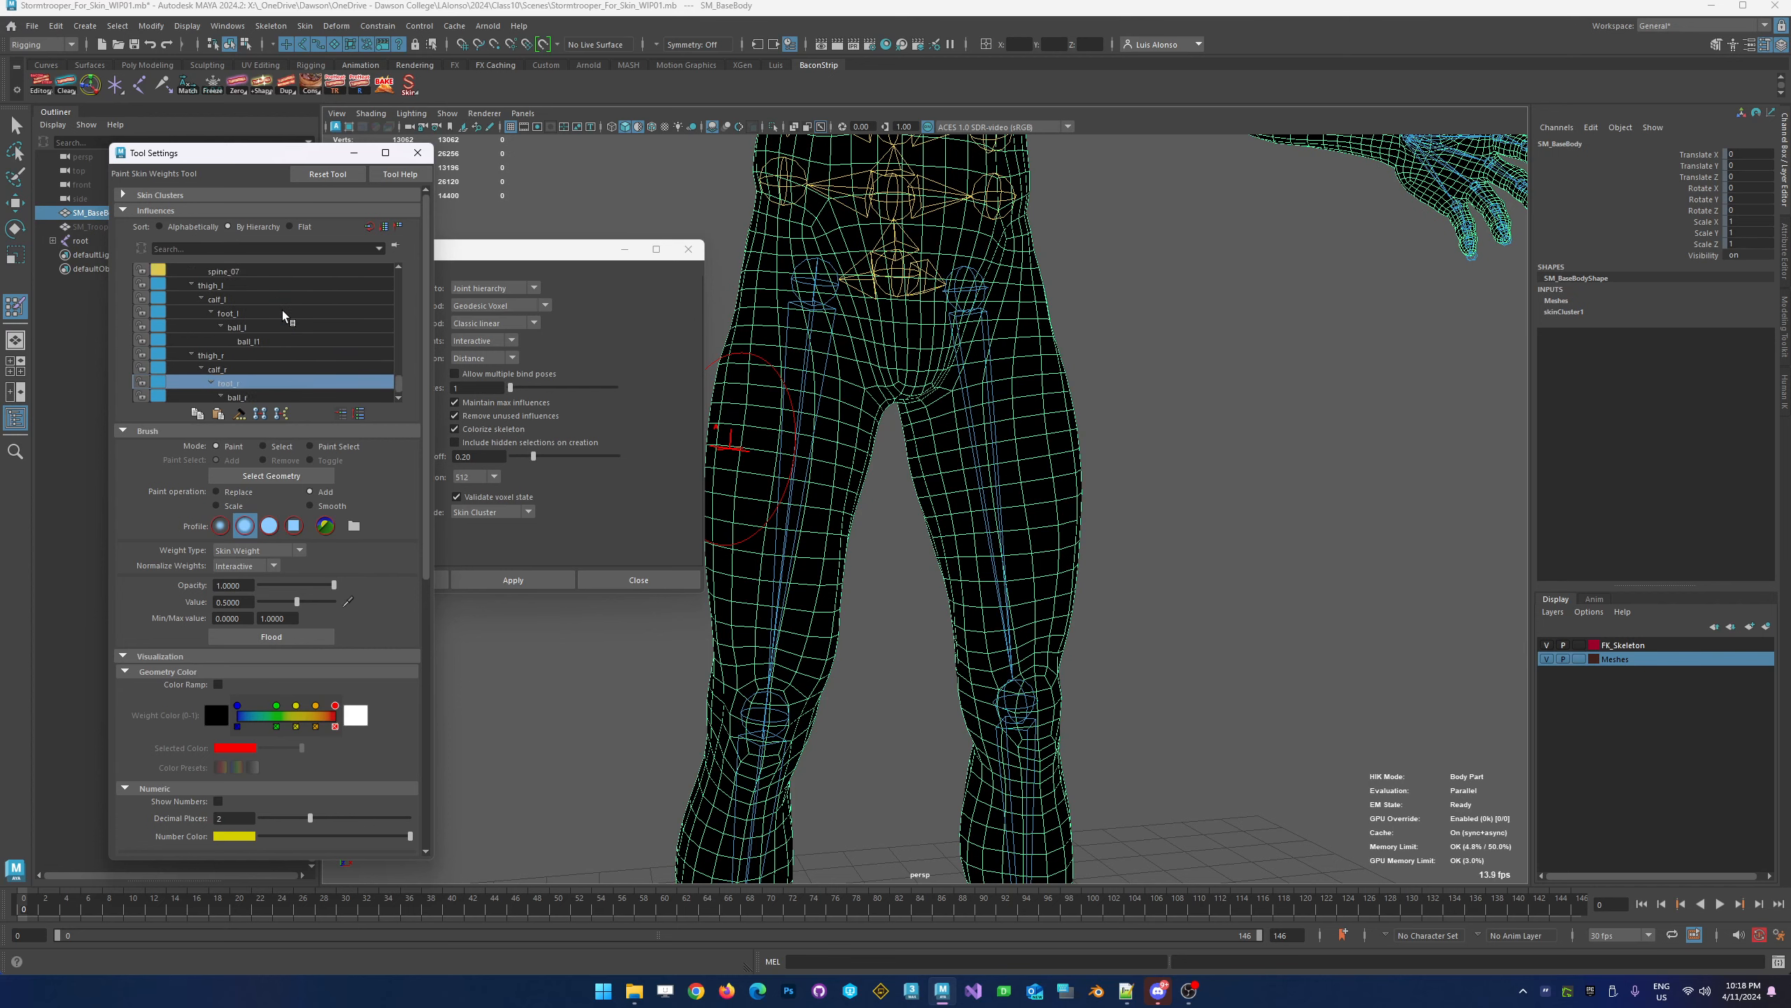
Add thigh_l weight over the left inner thigh, painting it from the front and the back
key("Up")
key("Up")
key("Up")
key("Up")
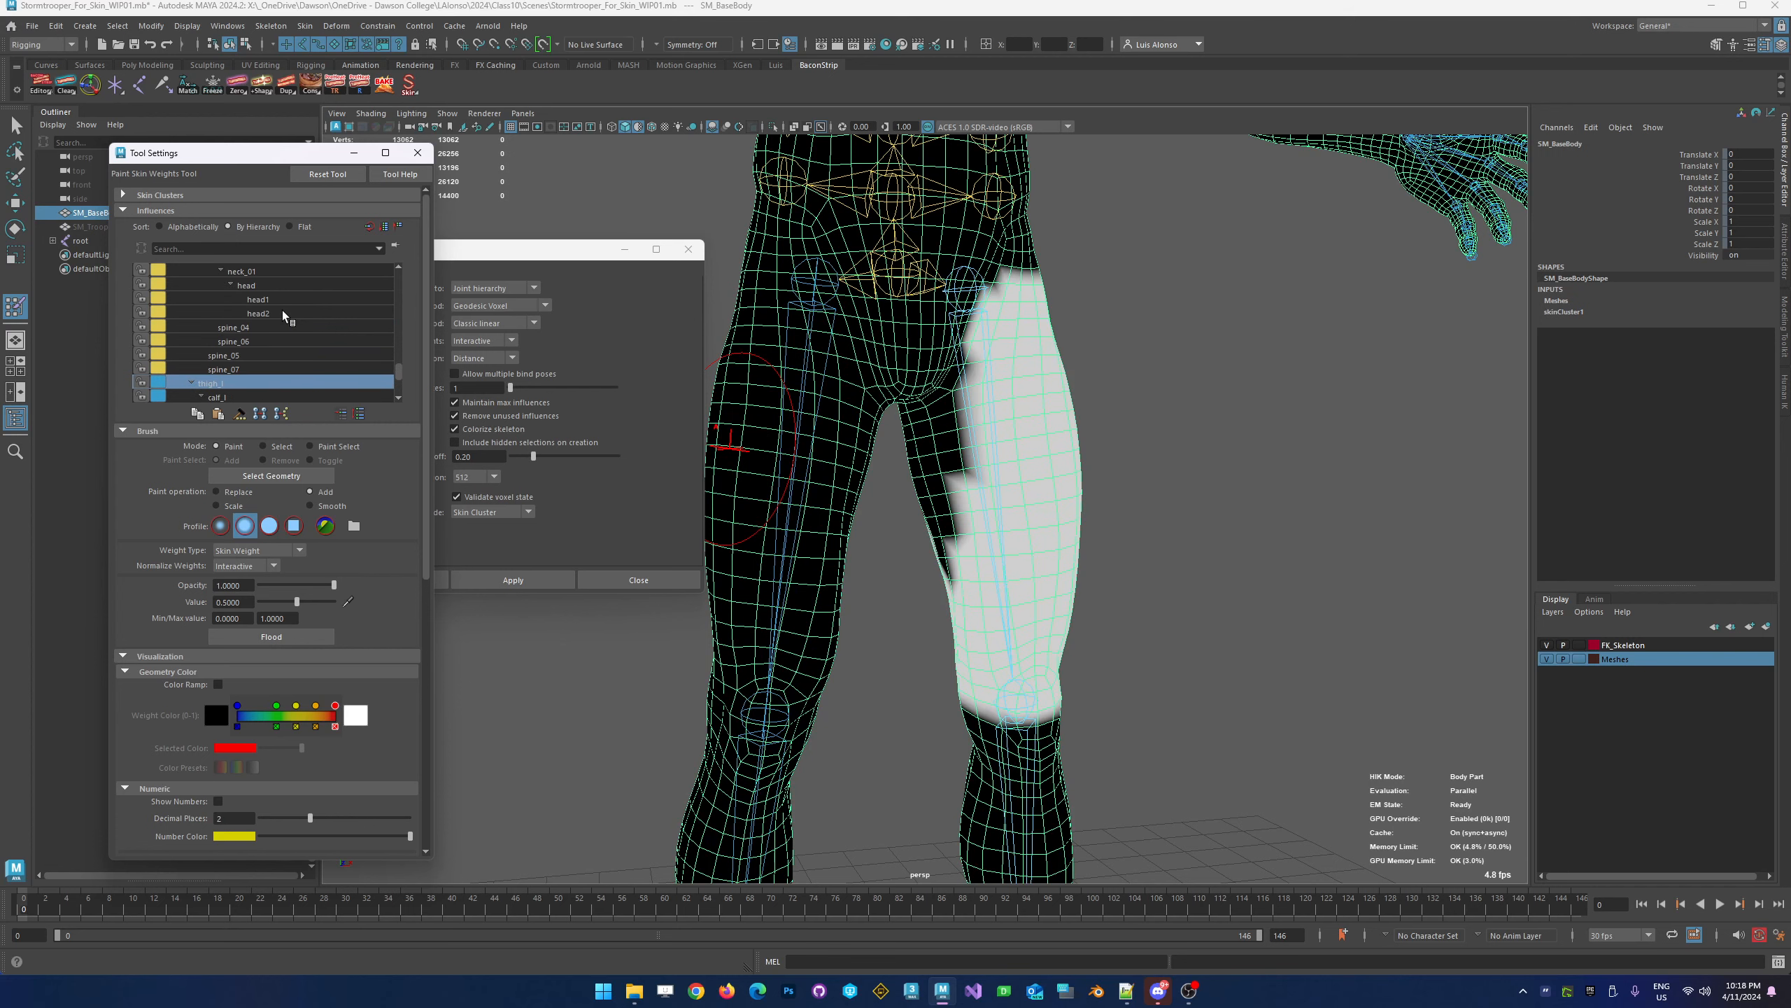
mouse_move(1009, 508)
left_mouse_down()
mouse_move(980, 460)
mouse_move(952, 469)
mouse_move(938, 494)
mouse_move(967, 502)
mouse_move(960, 561)
mouse_move(921, 445)
mouse_move(983, 455)
left_mouse_up()
mouse_move(832, 564)
left_mouse_down("alt")
mouse_move(1115, 601)
mouse_move(1136, 586)
left_mouse_up("alt")
mouse_move(1044, 586)
left_mouse_down()
mouse_move(1069, 430)
mouse_move(1015, 458)
mouse_move(1061, 462)
mouse_move(1024, 479)
left_mouse_up()
mouse_move(1318, 577)
left_mouse_down("alt")
mouse_move(1111, 576)
mouse_move(1073, 542)
left_mouse_up("alt")
left_click_drag(987, 483, 985, 421)
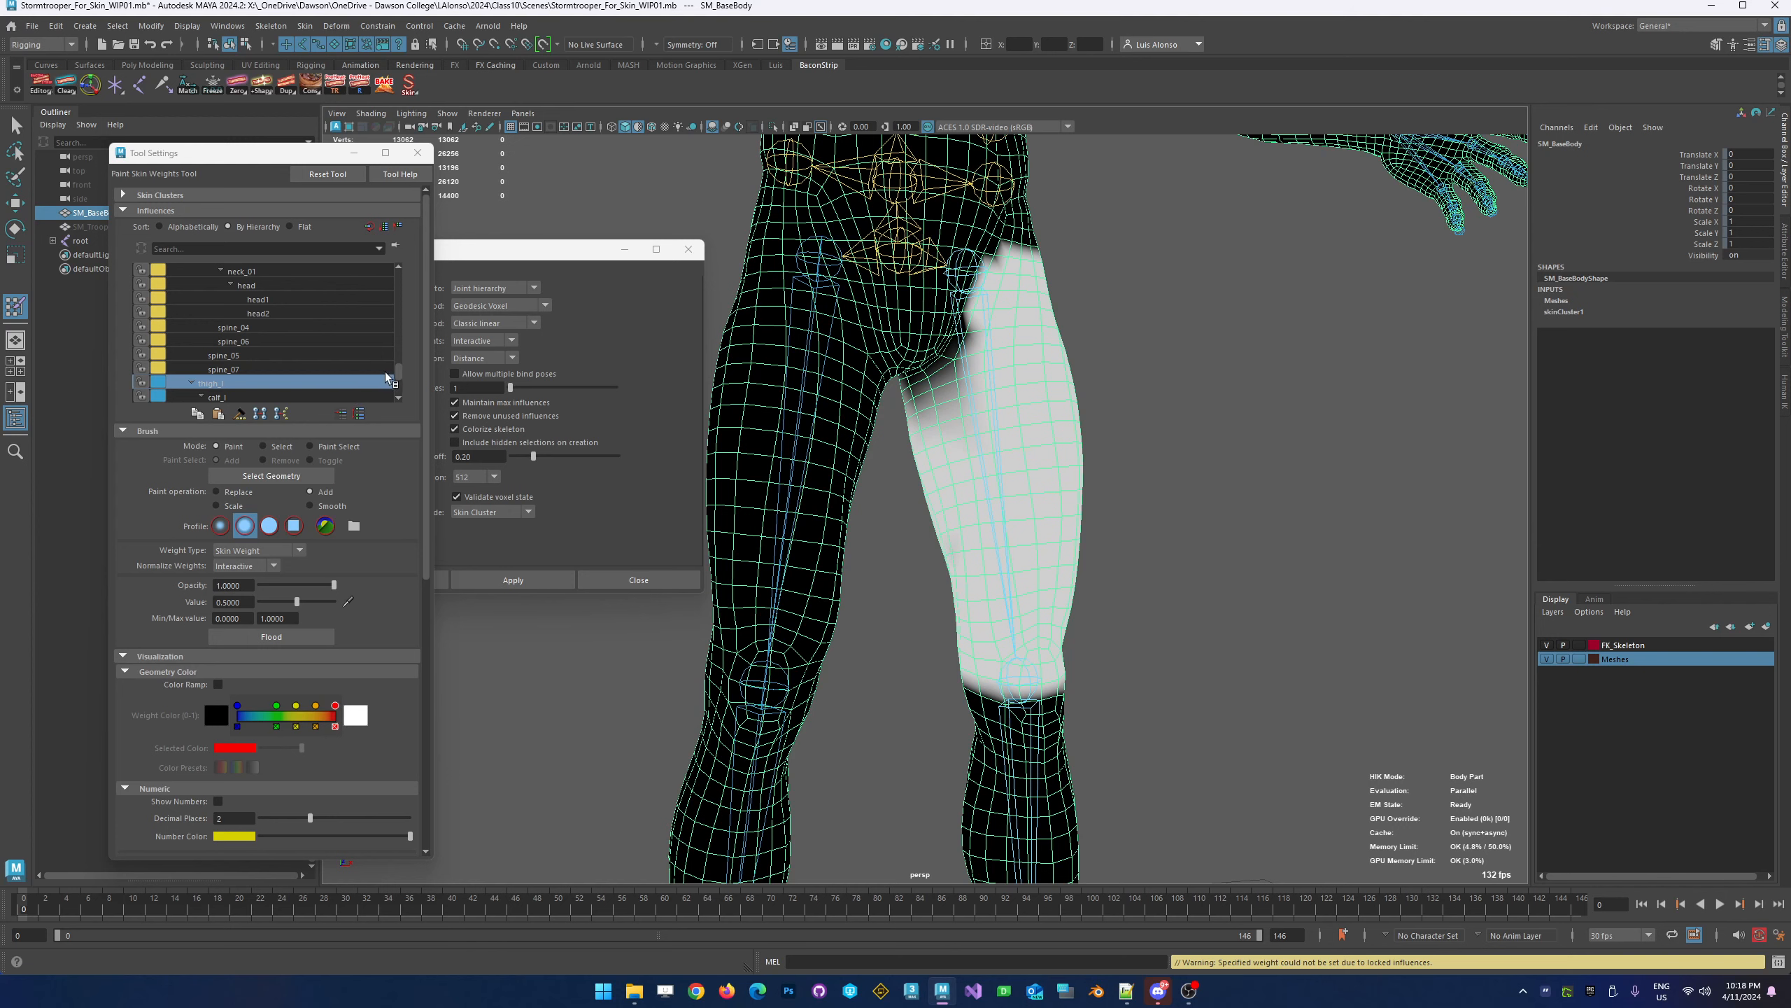
Add thigh_r weight over the right inner thigh, painting it from the front and the back
scroll(400, 376, "down", 3)
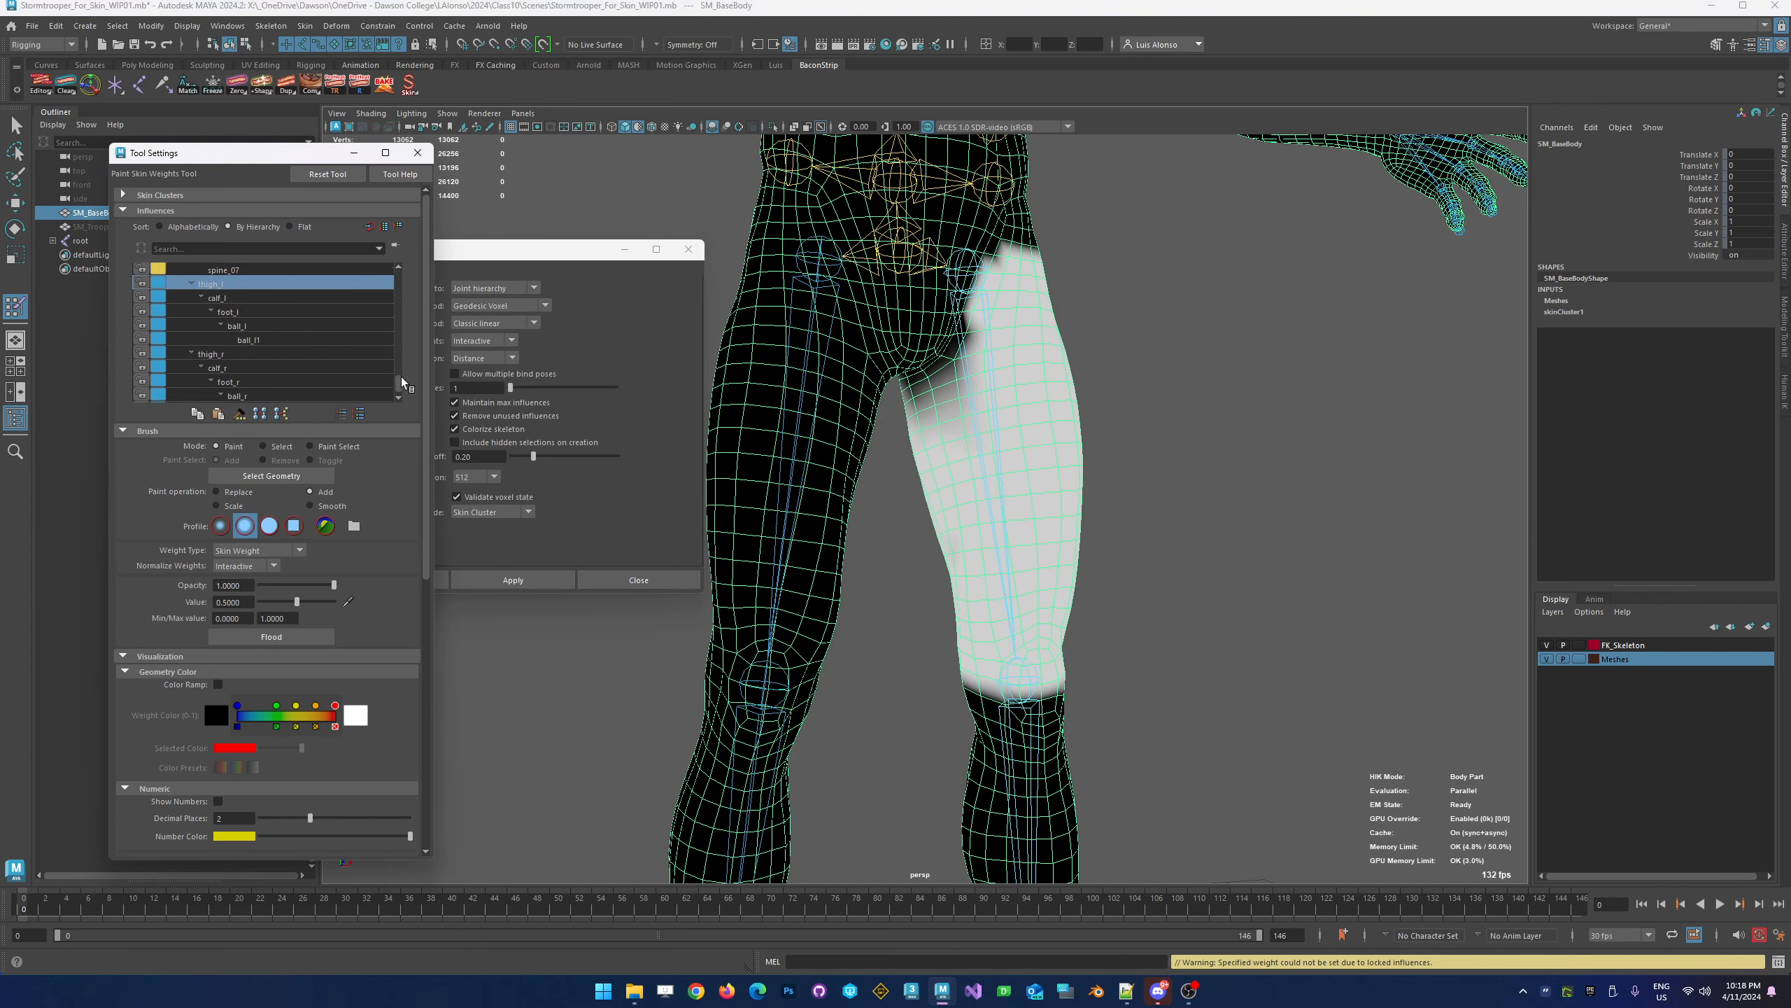
left_click(304, 340)
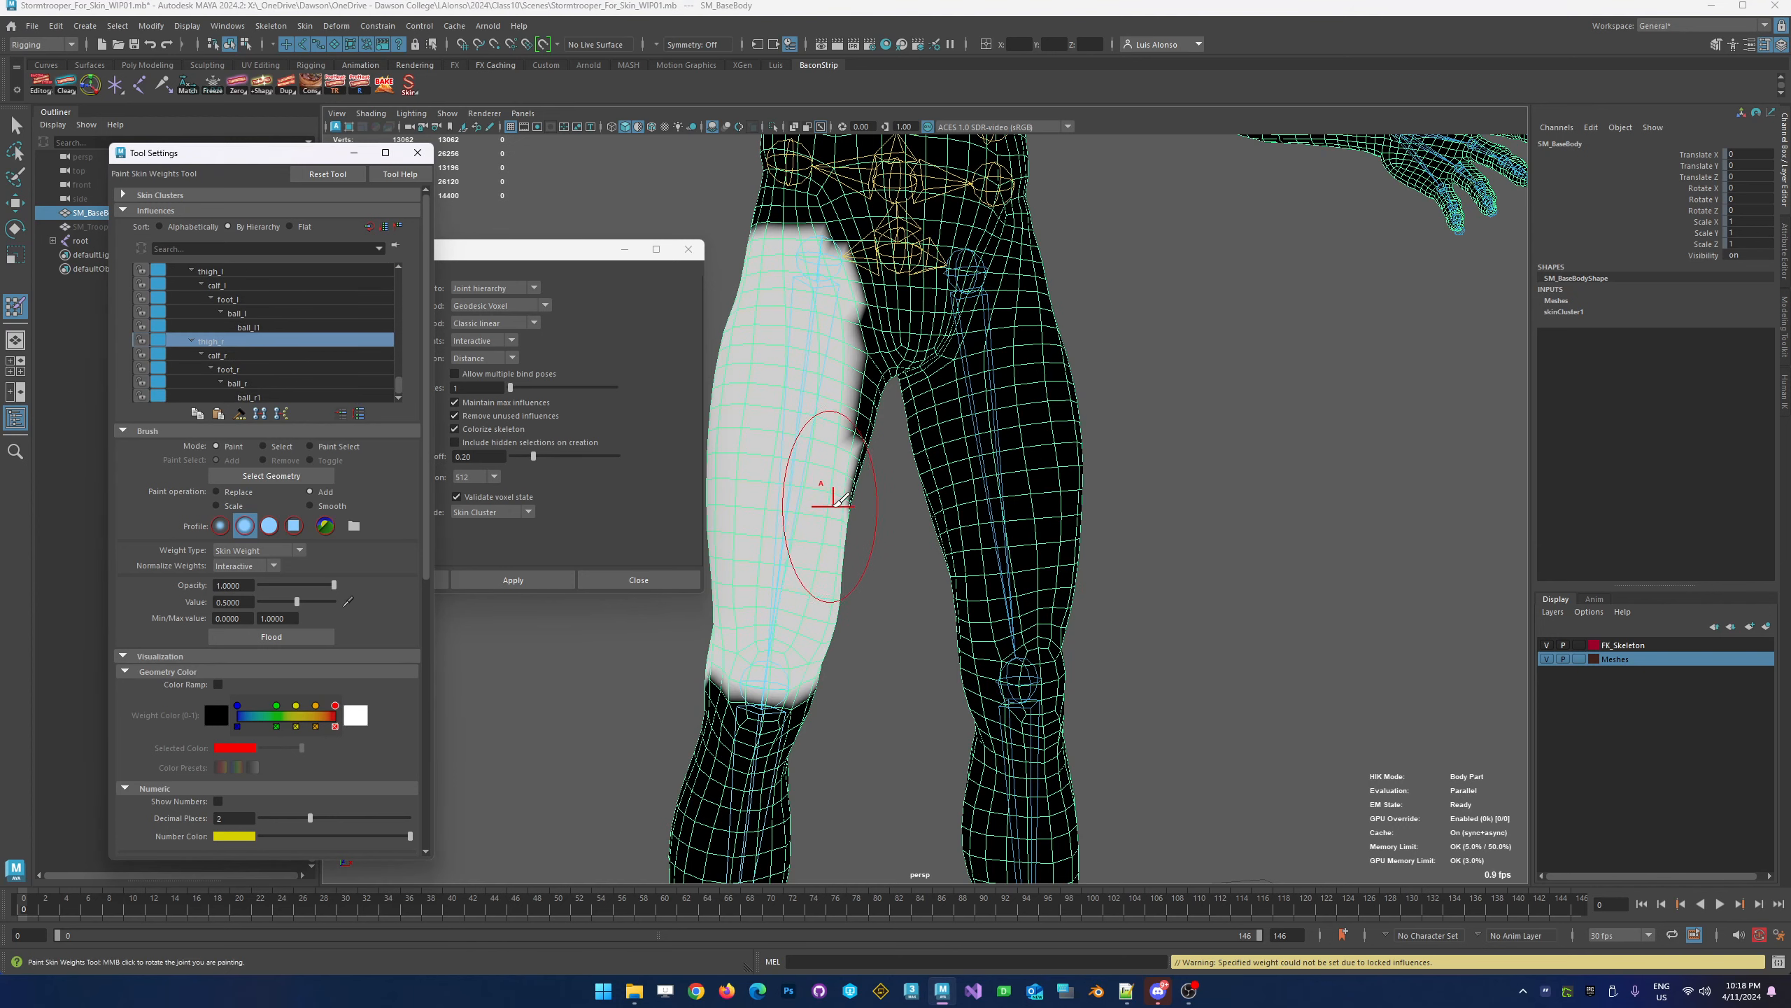
mouse_move(833, 497)
left_mouse_down("alt")
mouse_move(753, 451)
mouse_move(760, 429)
mouse_move(748, 502)
left_mouse_up("alt")
mouse_move(739, 428)
left_mouse_down()
mouse_move(734, 393)
mouse_move(736, 413)
left_mouse_up()
right_click_drag(1000, 488, 791, 501, "alt")
mouse_move(838, 600)
left_mouse_down("alt")
mouse_move(1187, 628)
mouse_move(1199, 603)
left_mouse_up("alt")
left_click_drag(965, 500, 948, 508)
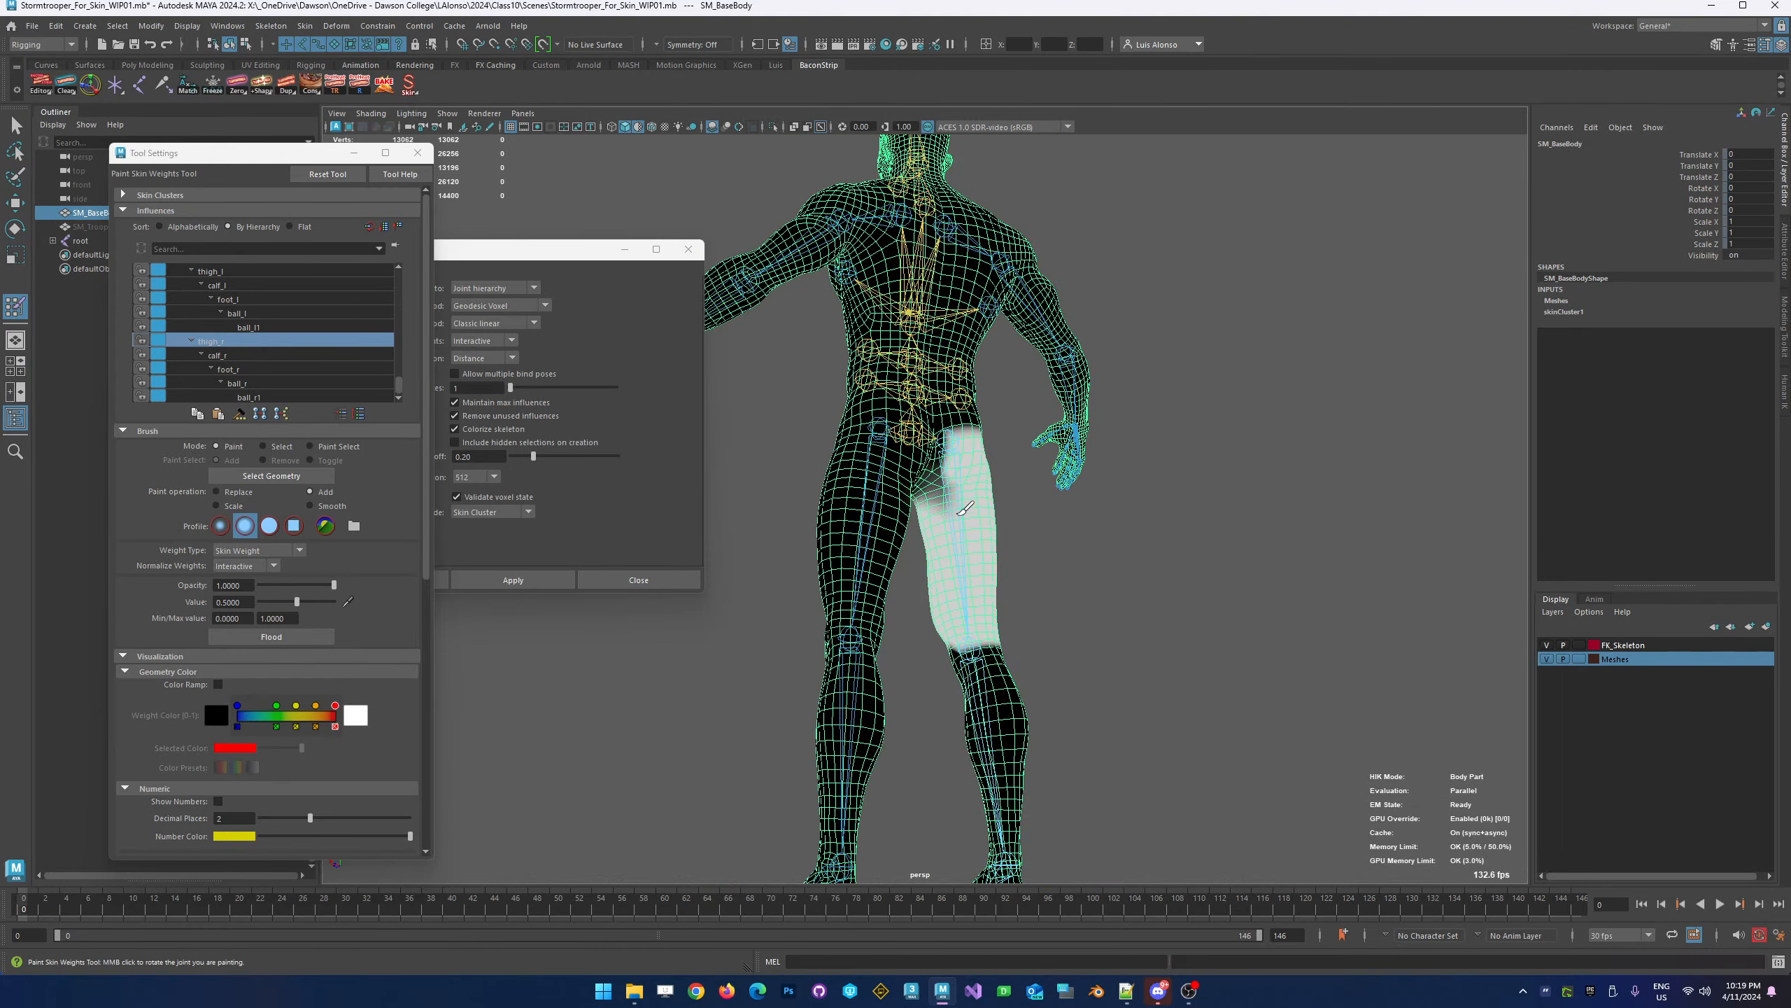
mouse_move(1149, 587)
left_mouse_down("alt")
mouse_move(892, 609)
mouse_move(866, 695)
mouse_move(1017, 698)
left_mouse_up("alt")
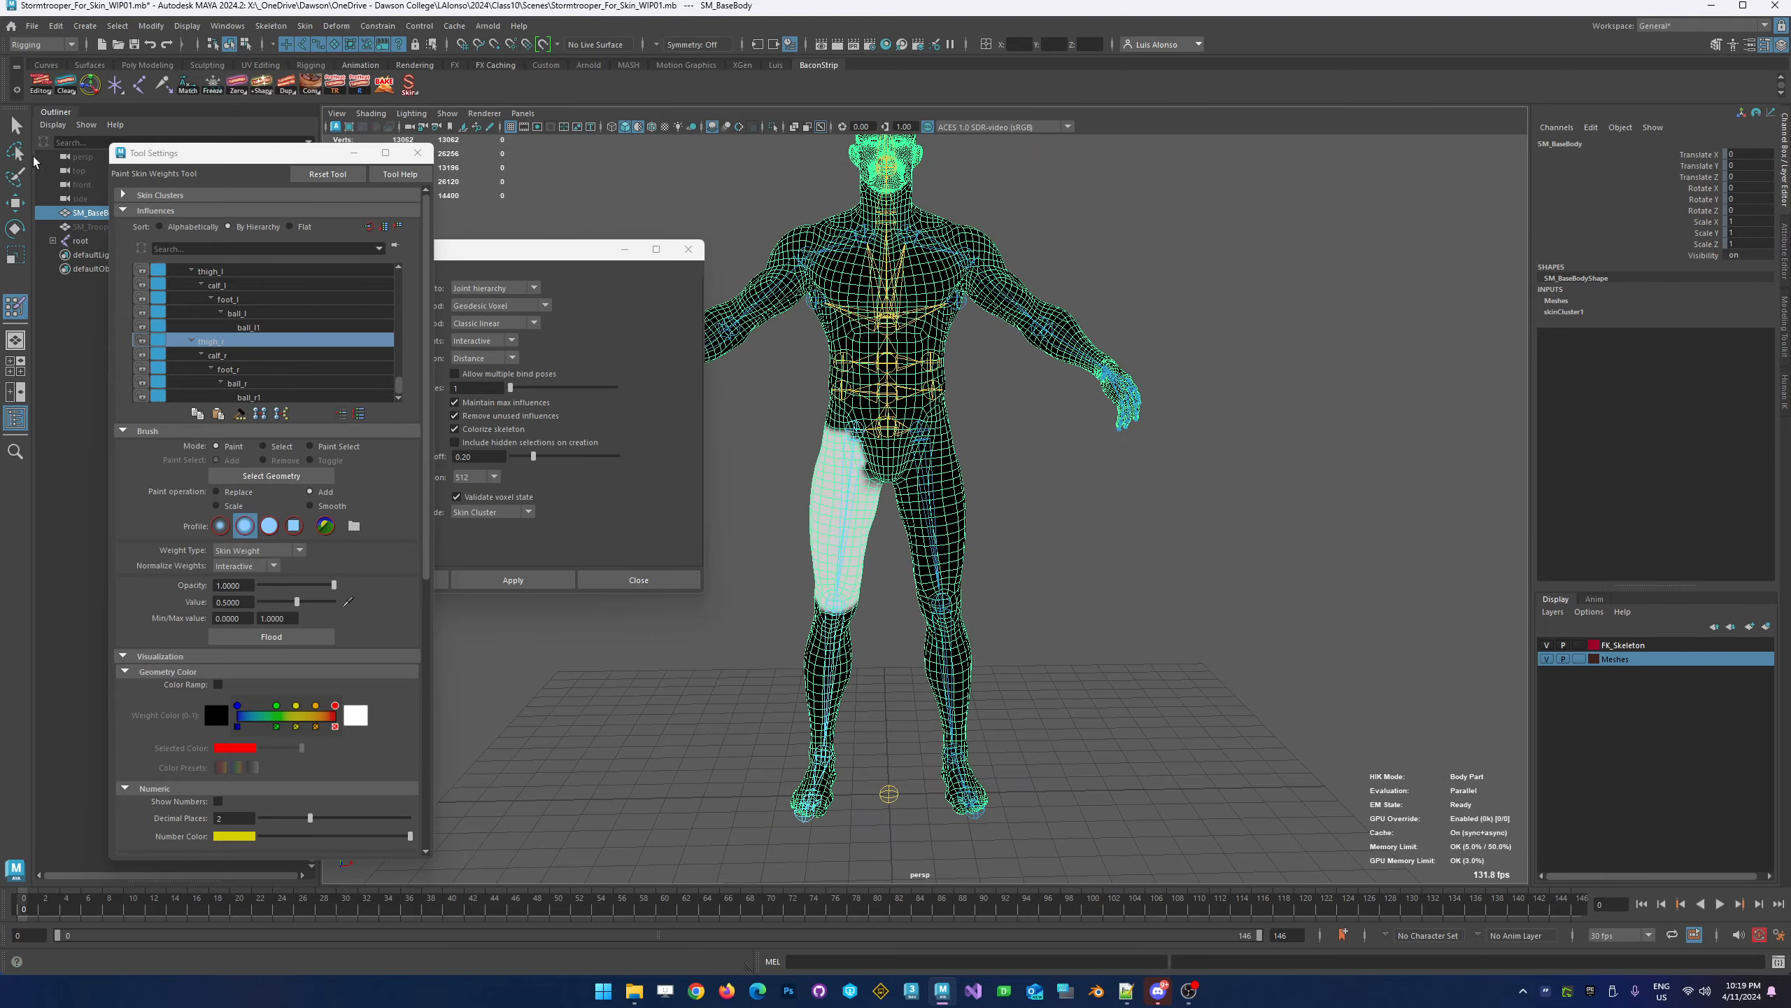
Leave weight painting and test the repainted left thigh by rotating the thigh_l joint, restoring its original rotation
key("q")
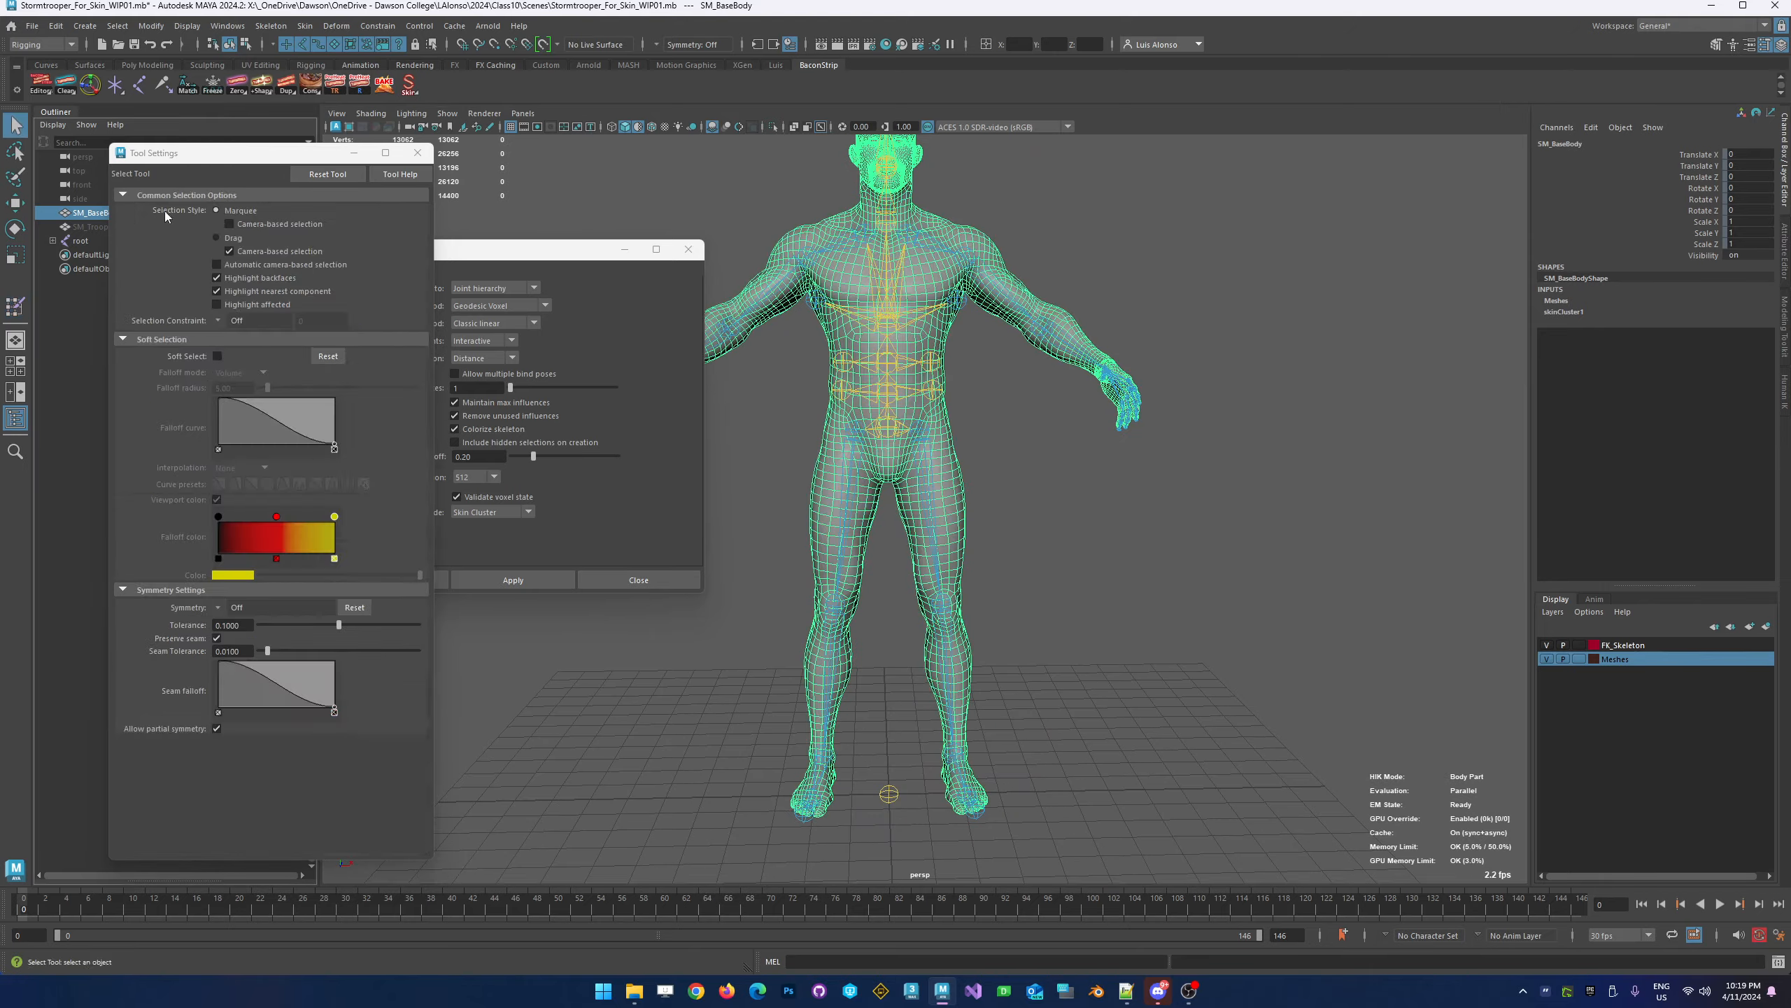
left_click(1091, 486)
left_click(935, 537)
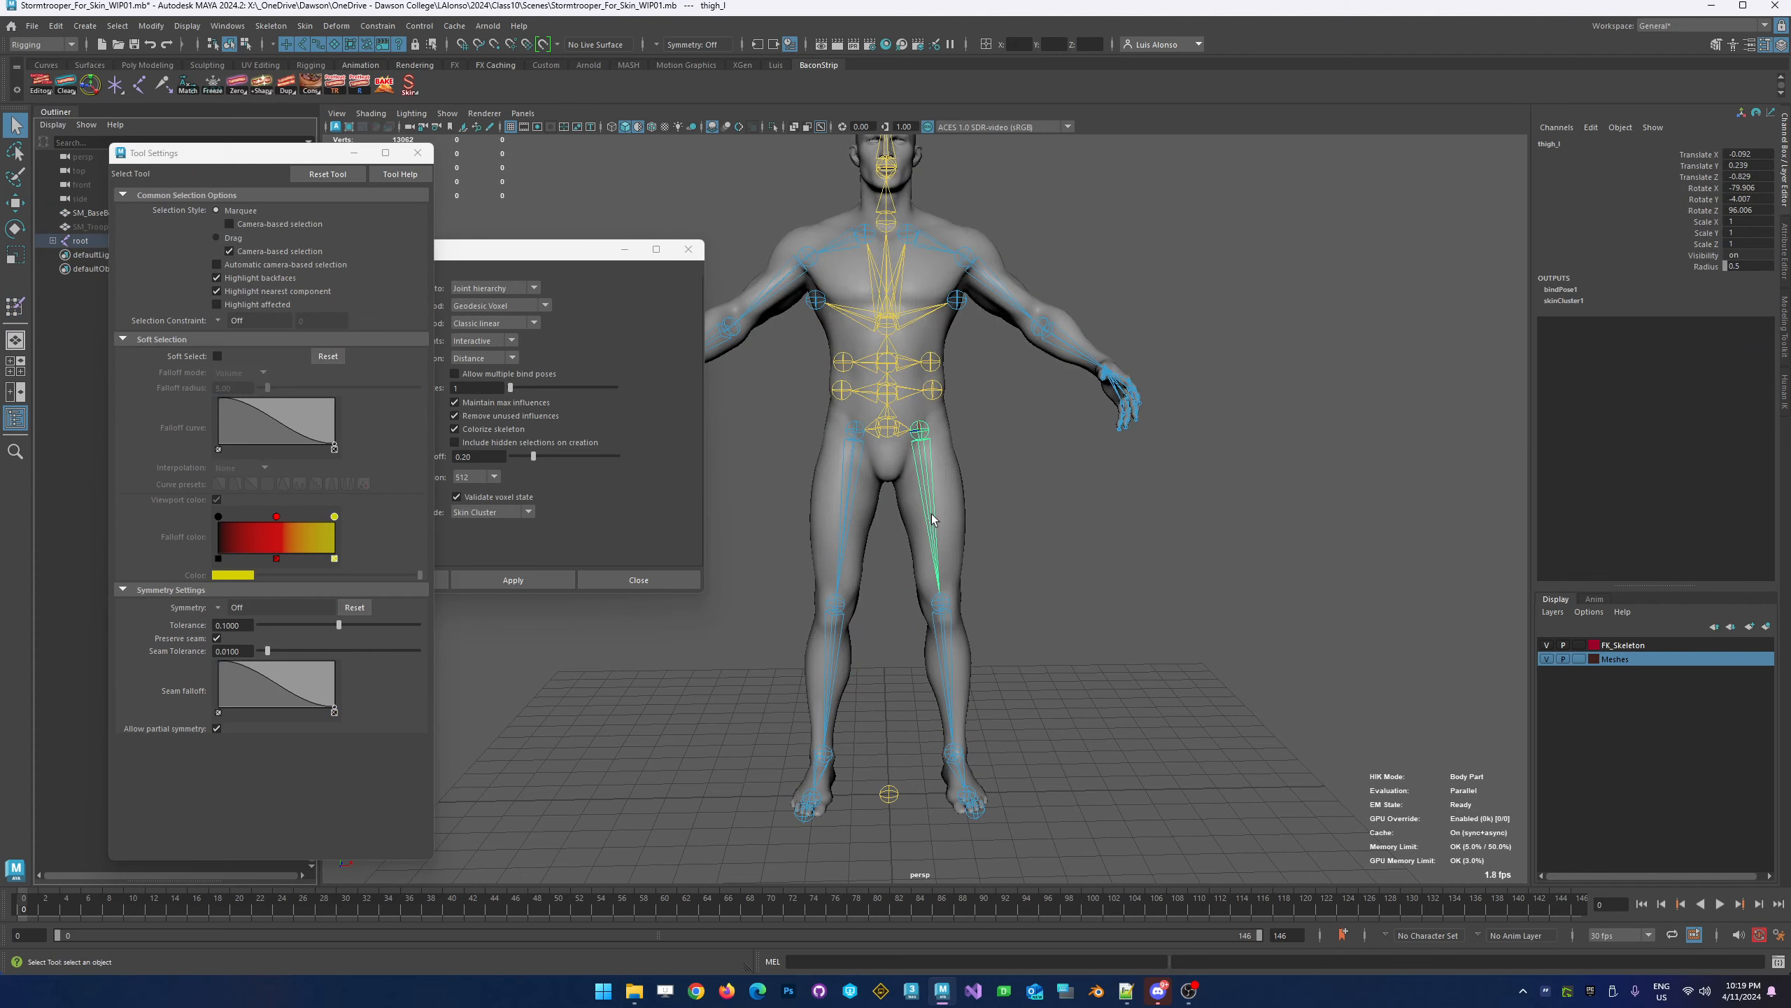
key("e")
left_click_drag(932, 494, 1051, 566)
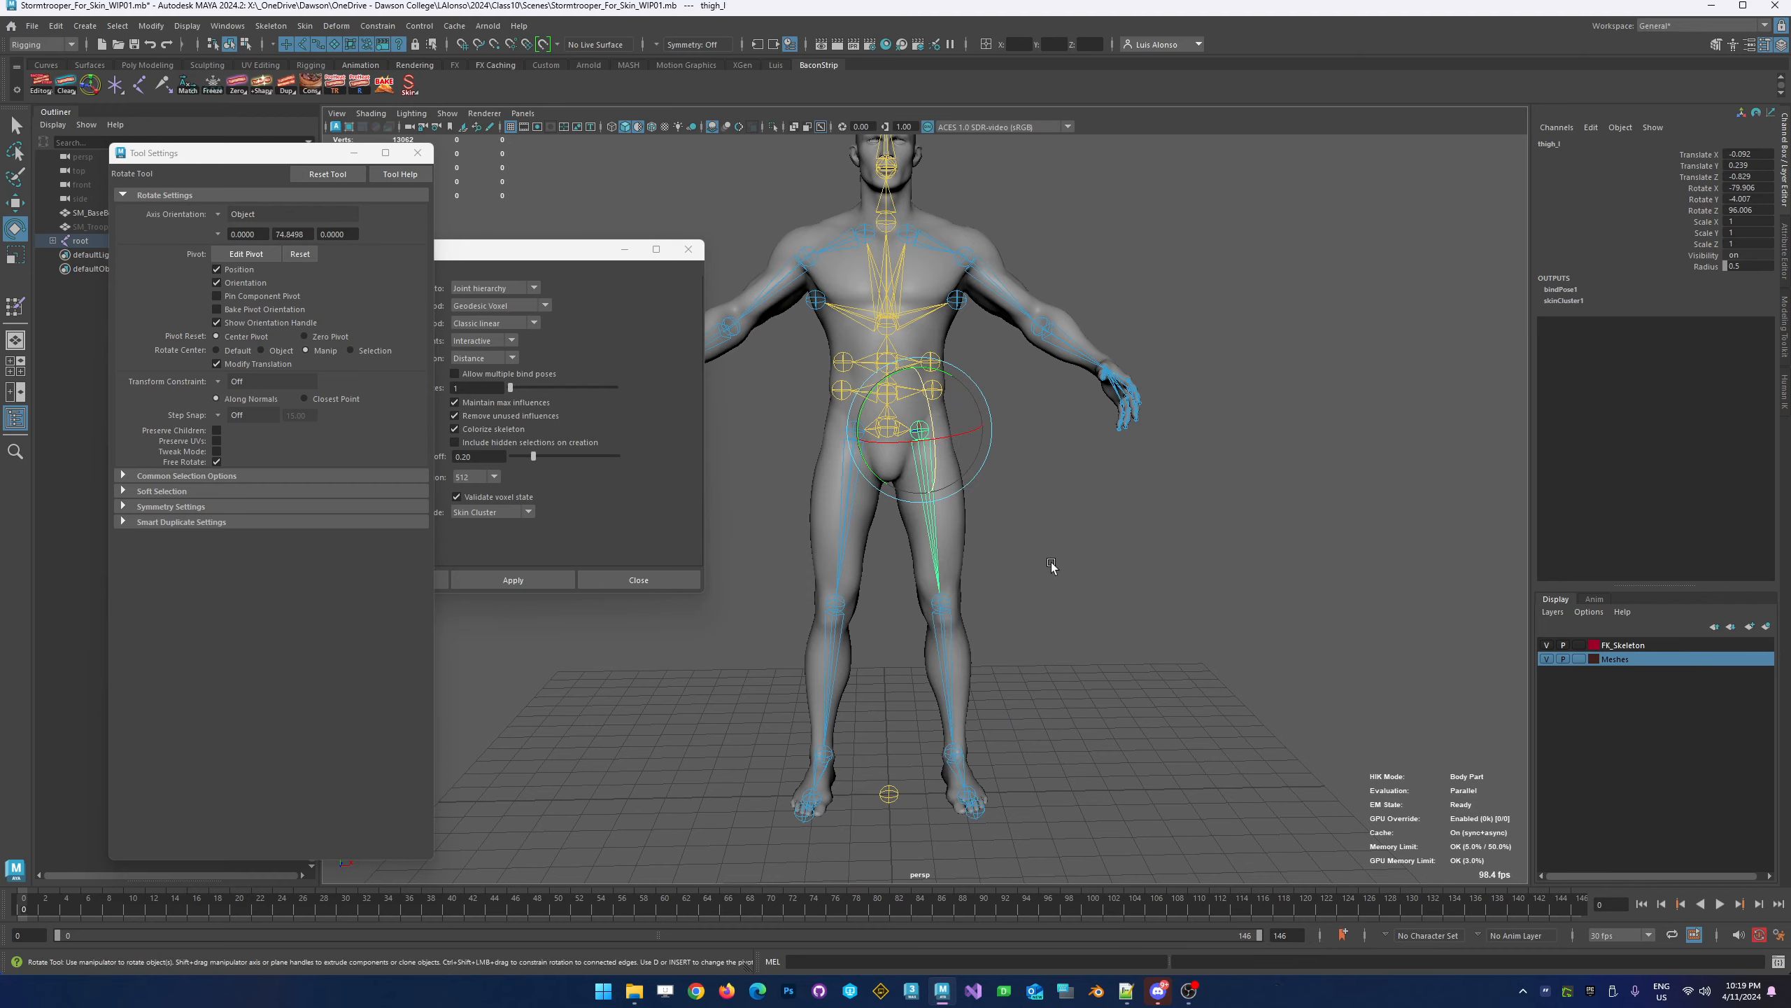
left_click(1051, 567)
Test the left knee deformation by rotating the calf_l joint, and undo the rotation
left_click(940, 603)
left_click_drag(945, 606, 881, 677)
key("ctrl+z")
left_click_drag(1008, 495, 1215, 509, "alt")
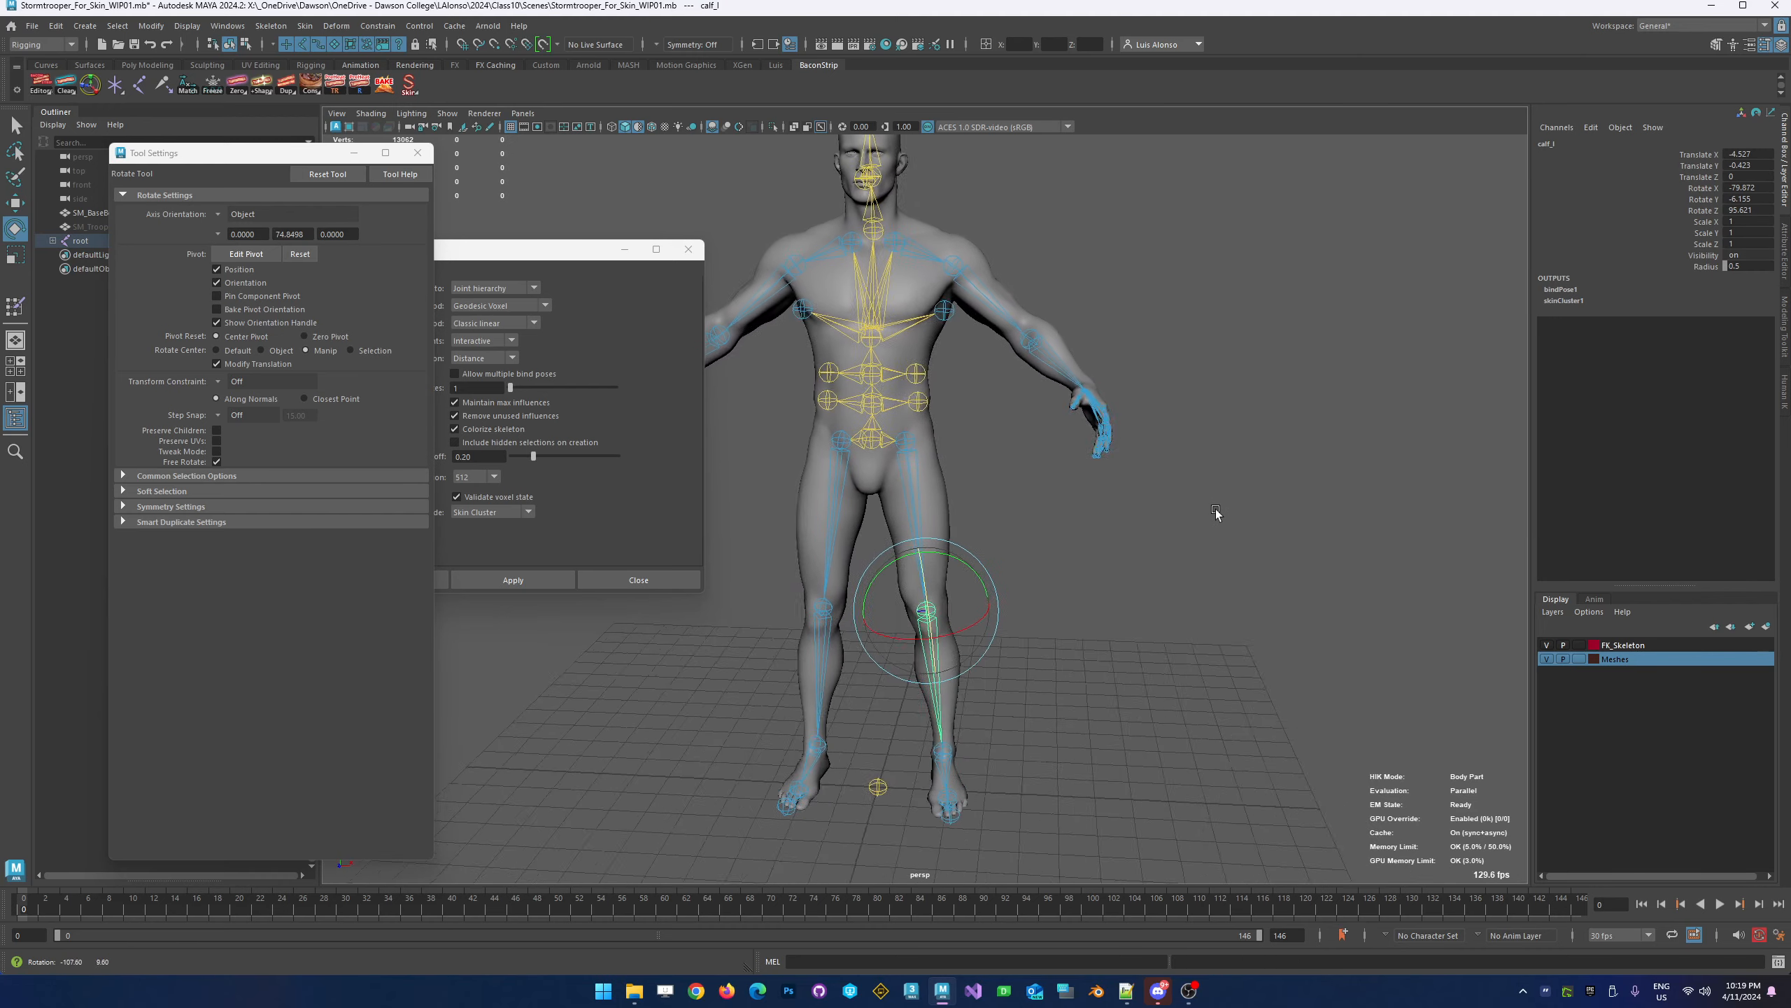
Apply a Delta Mush deformer to the SM_BaseBody mesh
left_click(1214, 509)
left_click(941, 487)
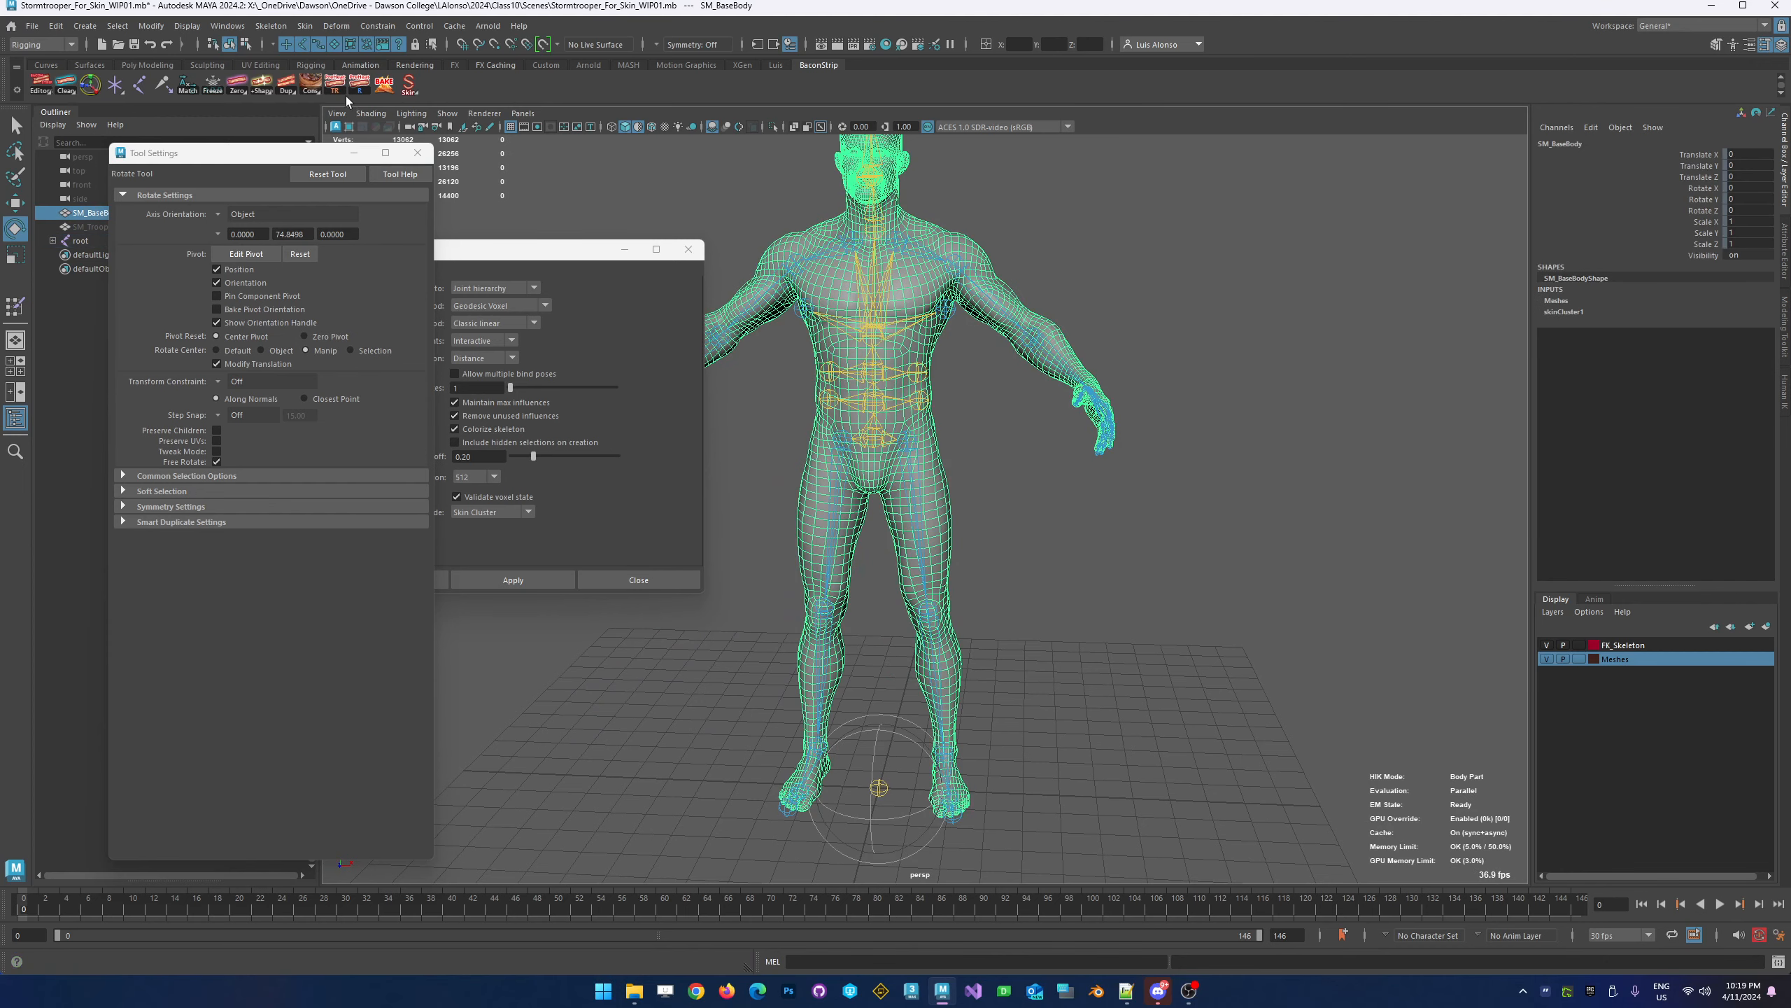
left_click(337, 26)
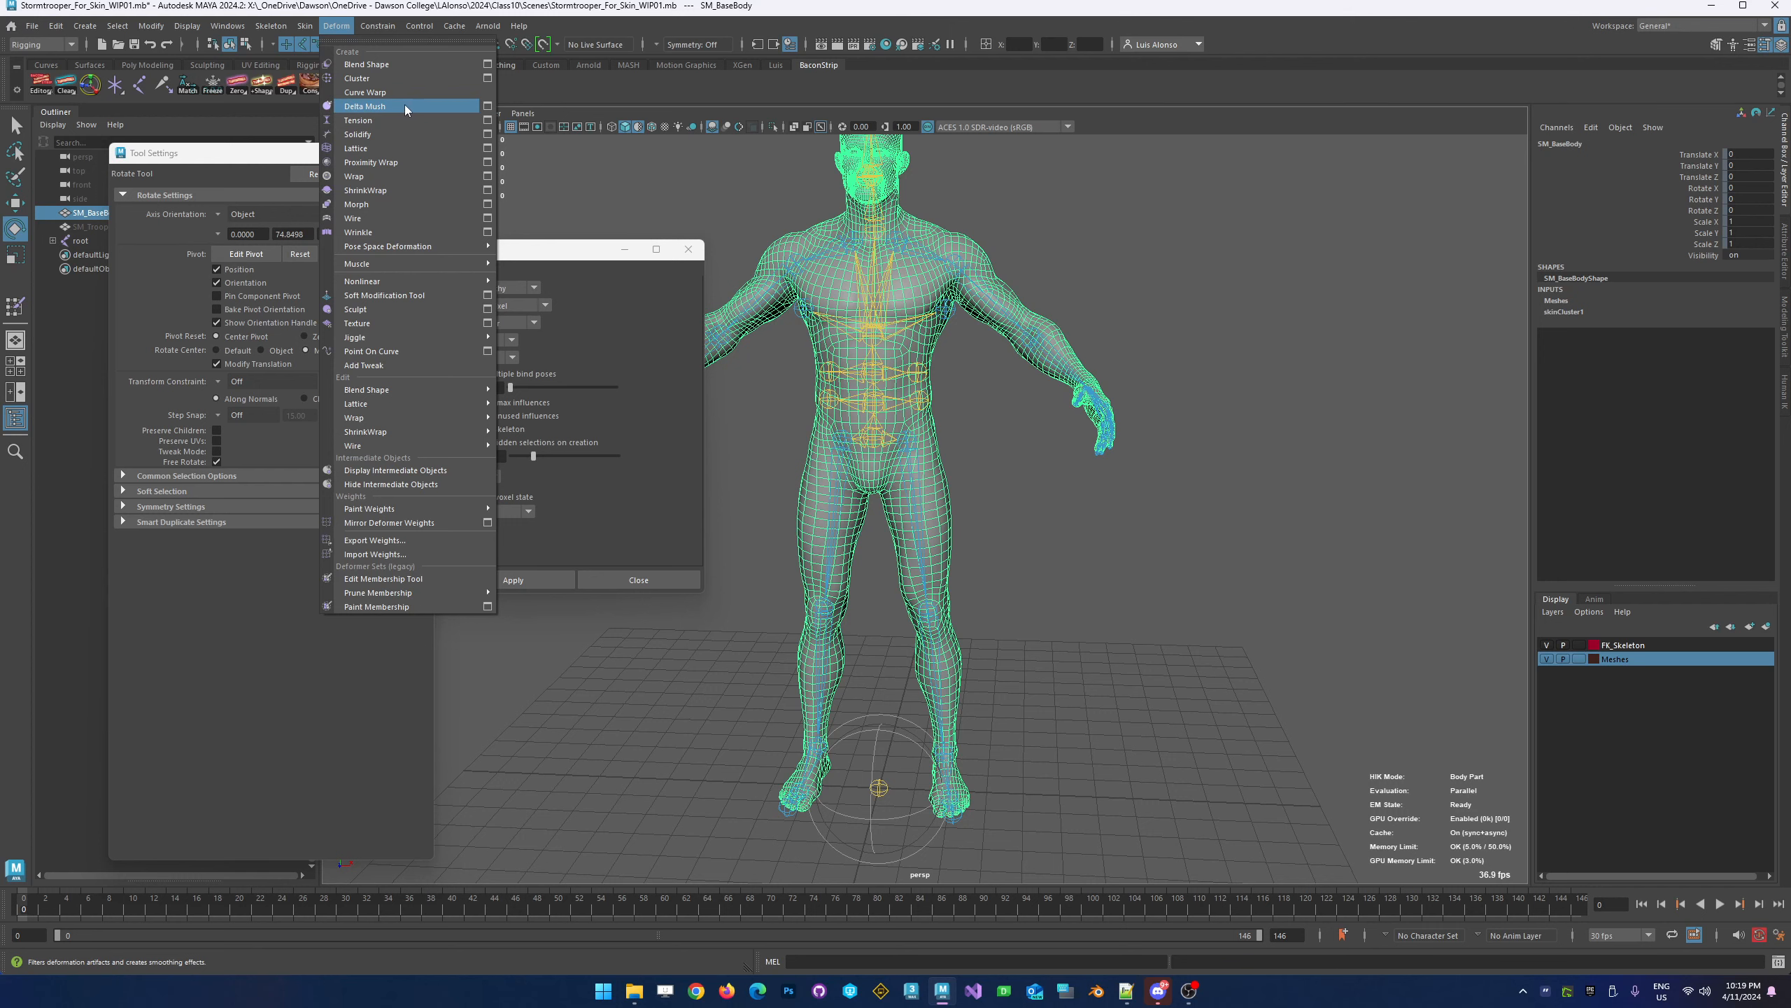
left_click(369, 106)
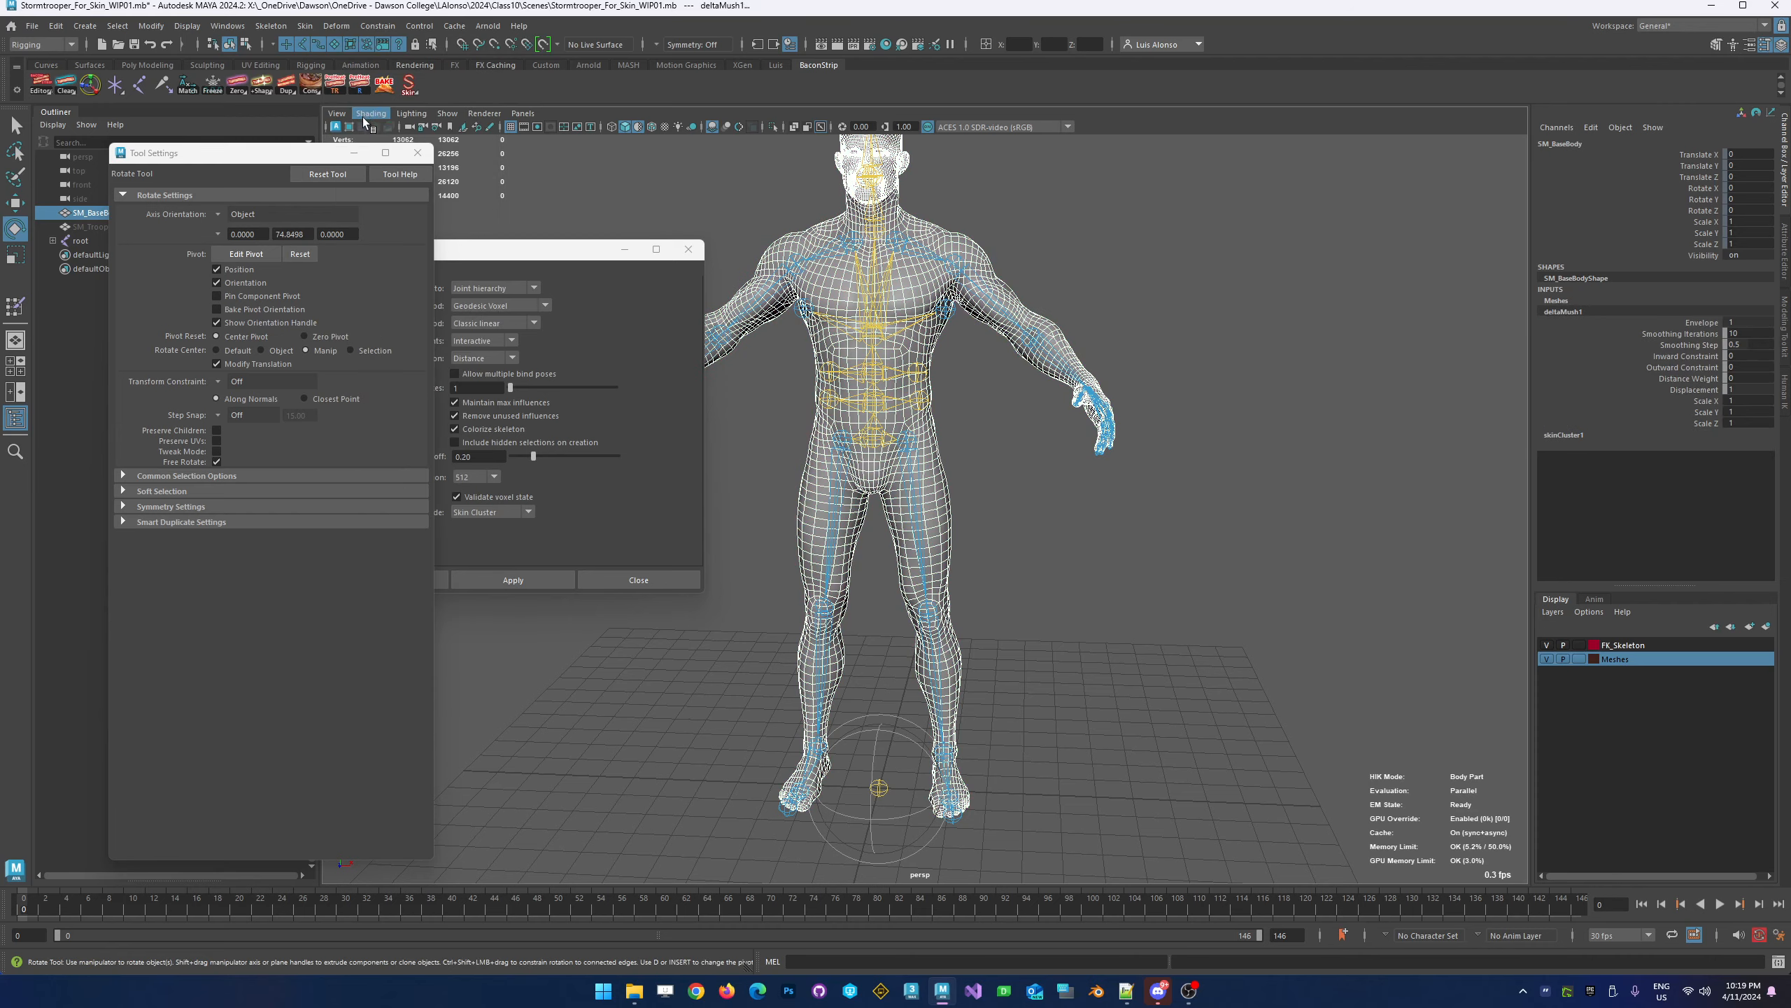
Test the left shoulder deformation with Delta Mush by rotating the upper arm and clavicle_l joints, and undo the rotations
middle_click_drag(999, 350, 1059, 424, "alt")
left_click_drag(1111, 530, 1103, 512, "alt")
left_click(1160, 303)
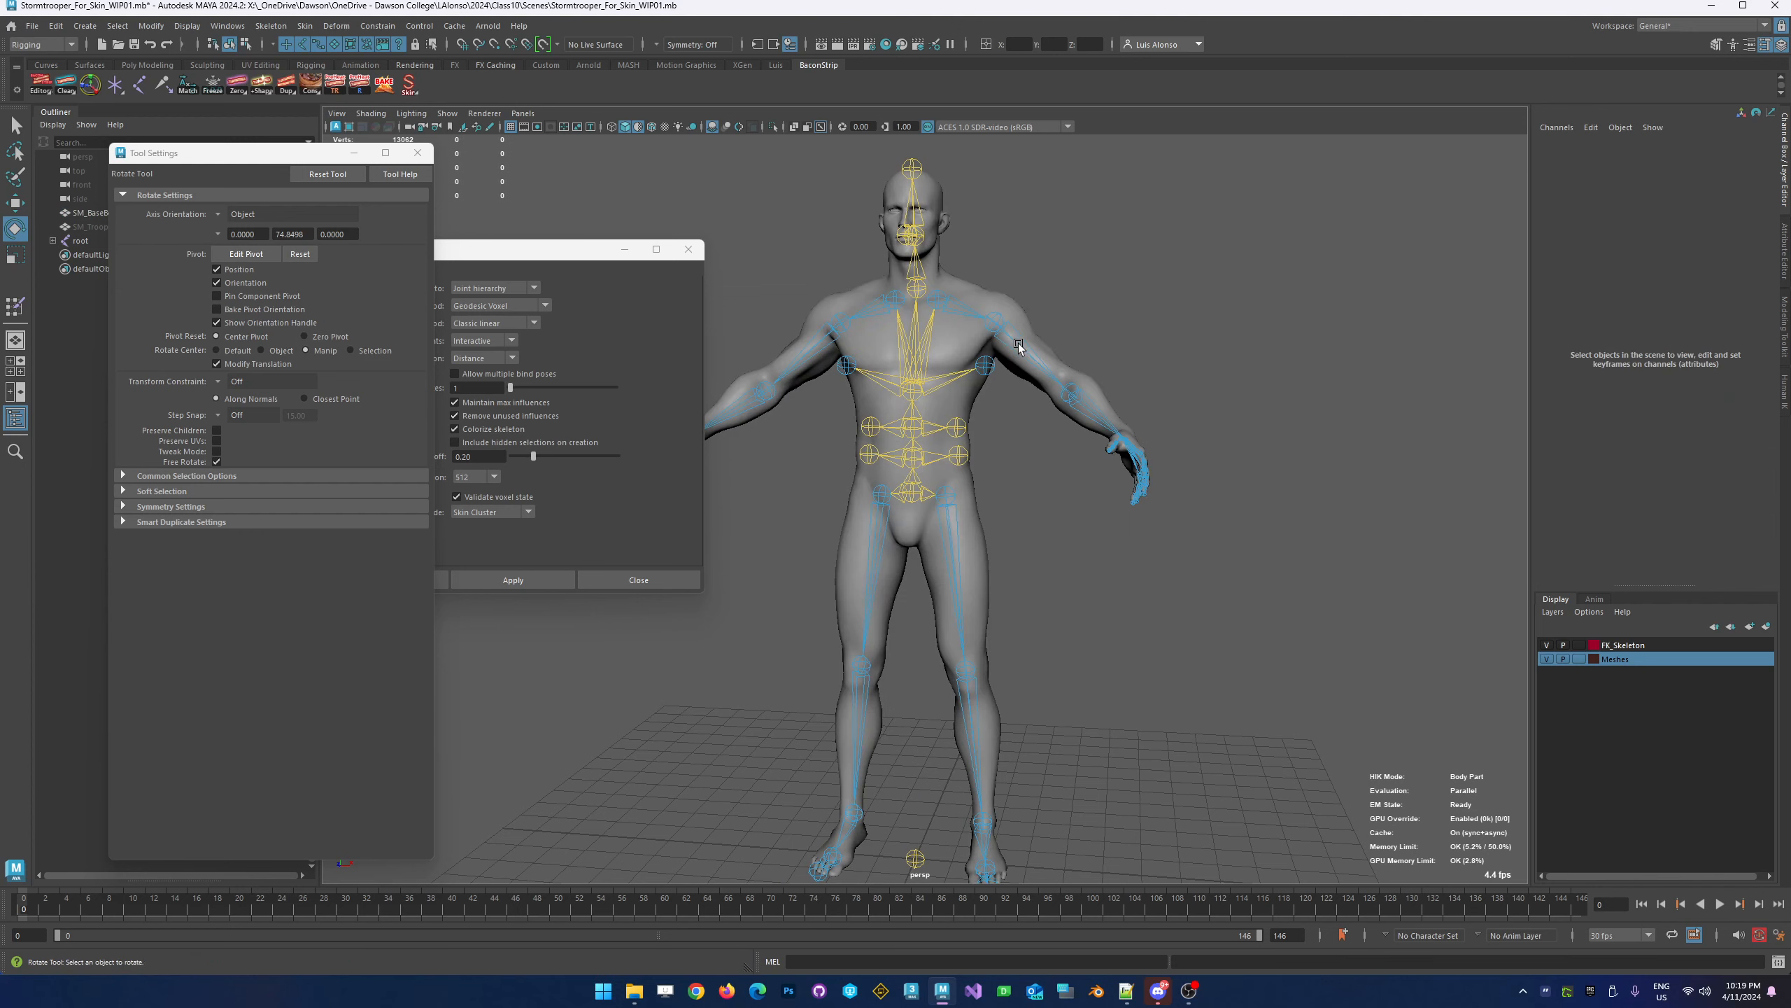
left_click(985, 368)
left_click_drag(1058, 305, 1013, 383)
left_click(970, 319)
key("ctrl+z")
key("ctrl+z")
key("ctrl+z")
key("ctrl+z")
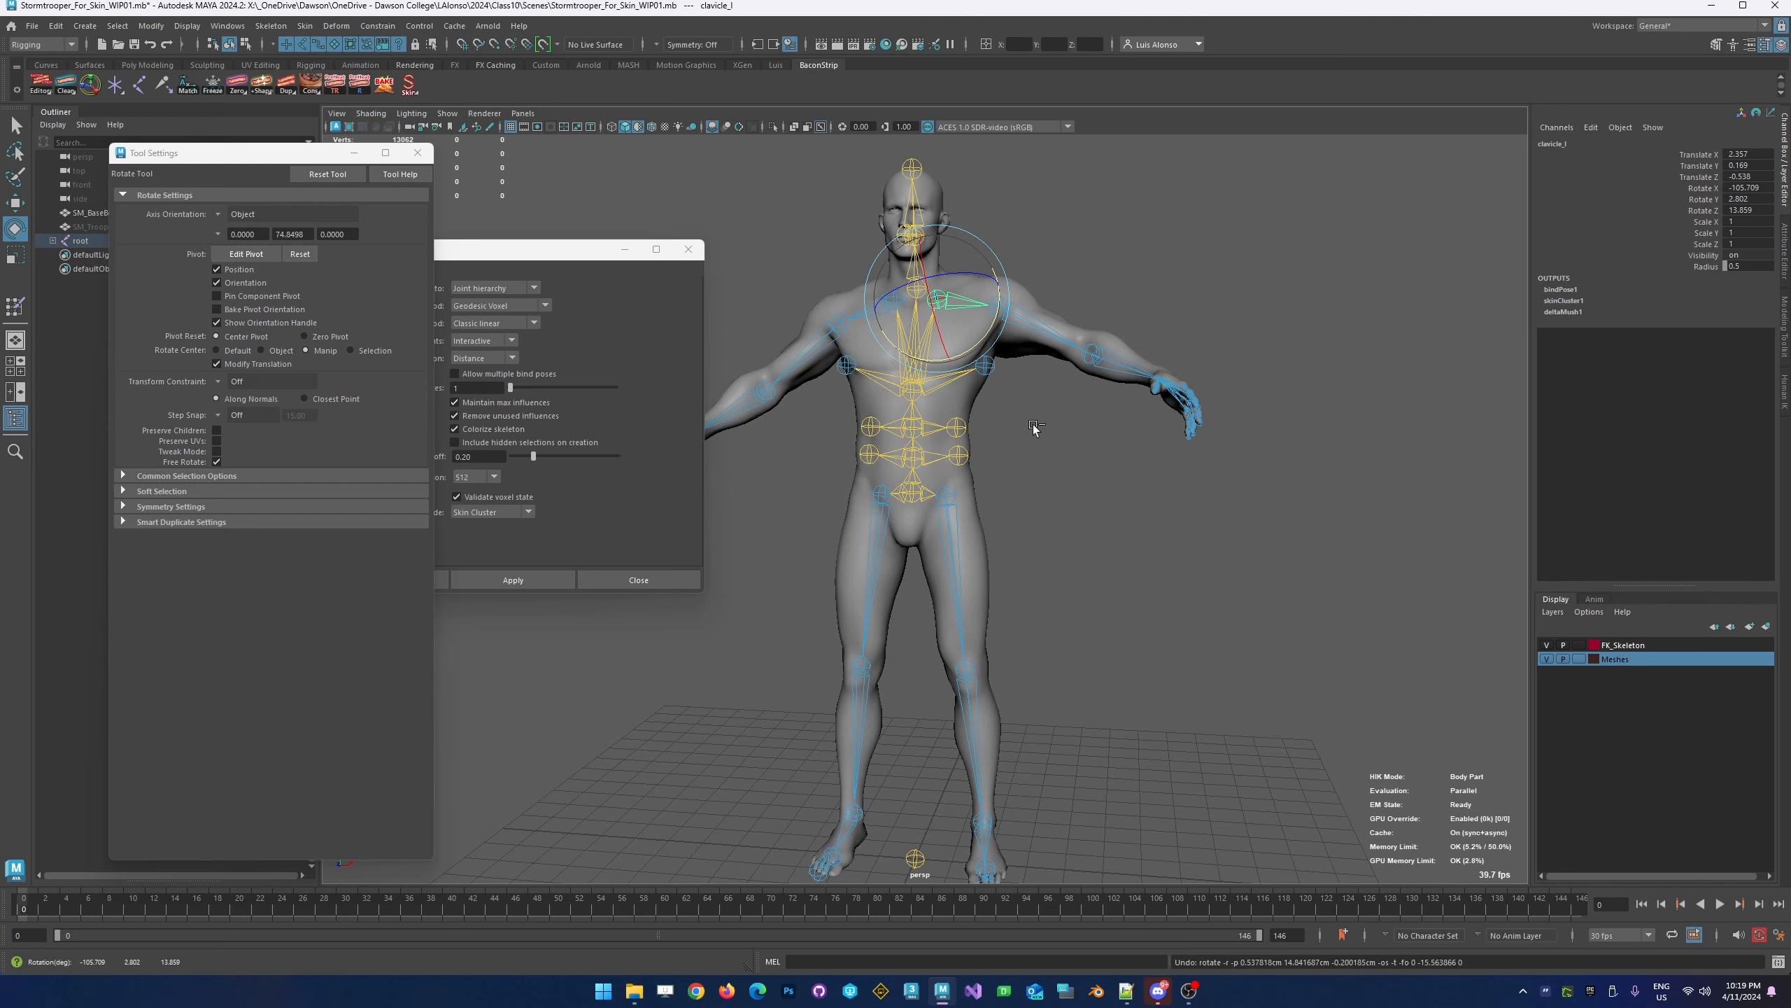
Select the entire joint hierarchy under root and key its rotation at frame 0
left_click(1015, 311)
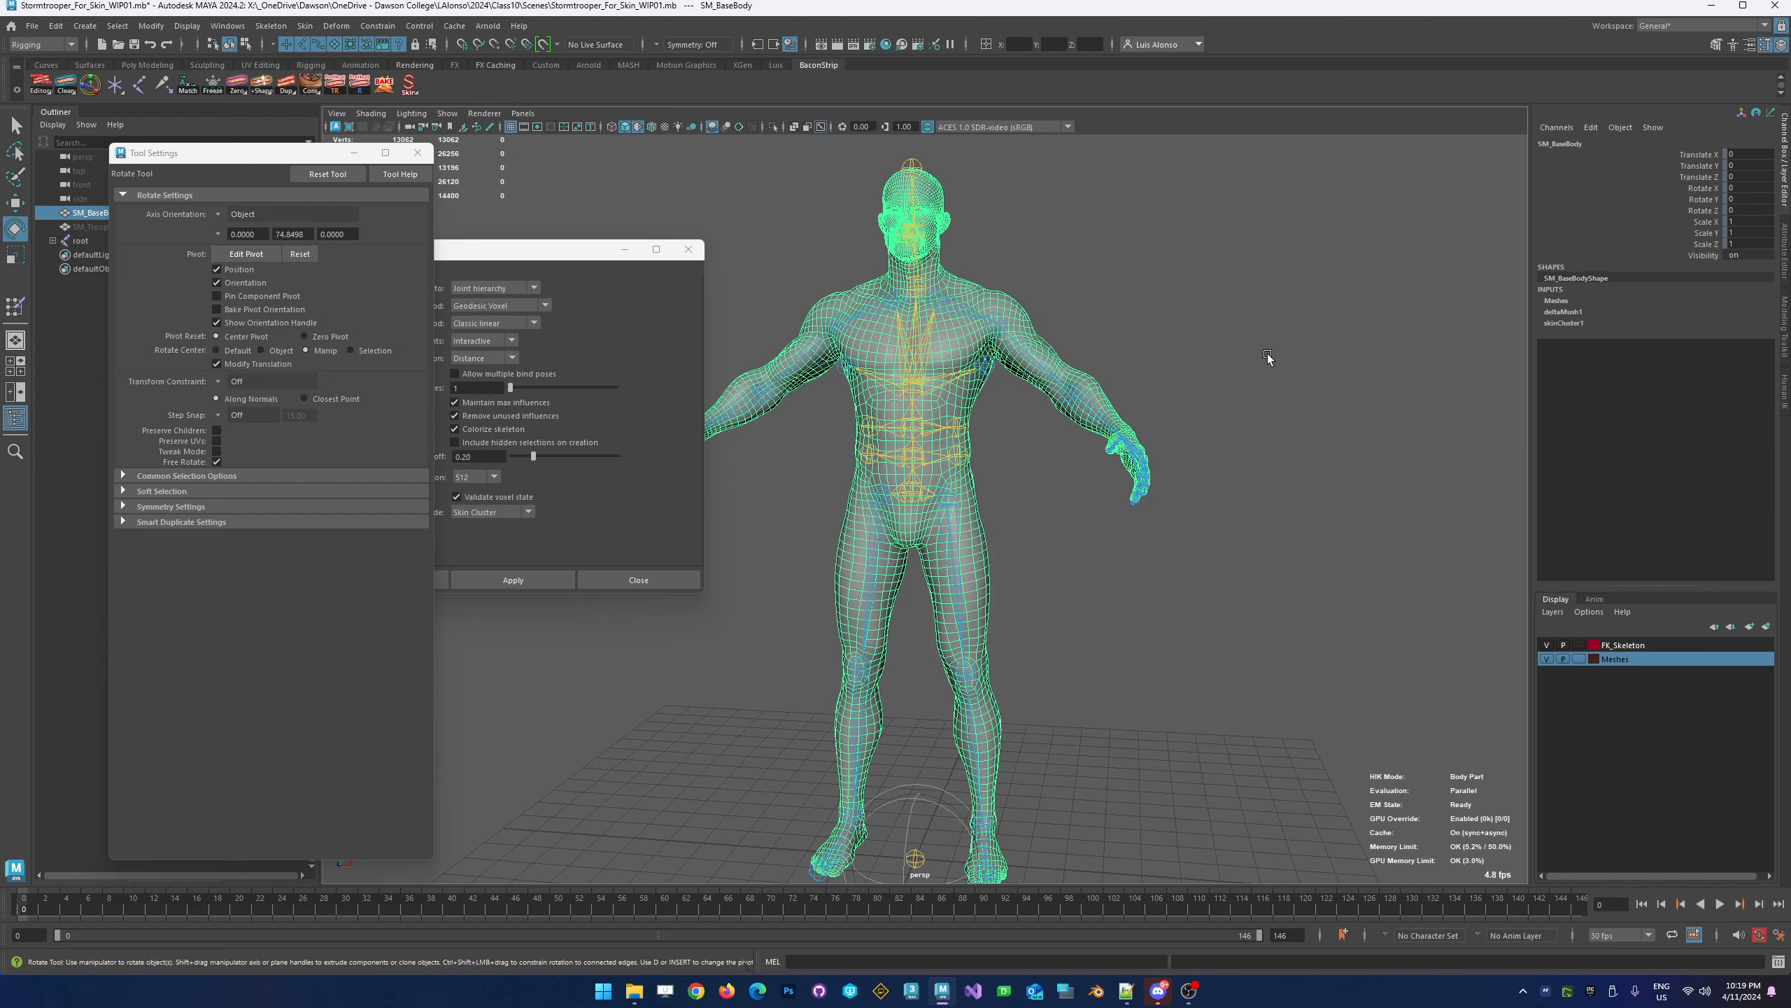
left_click(1268, 356)
left_click(1014, 345)
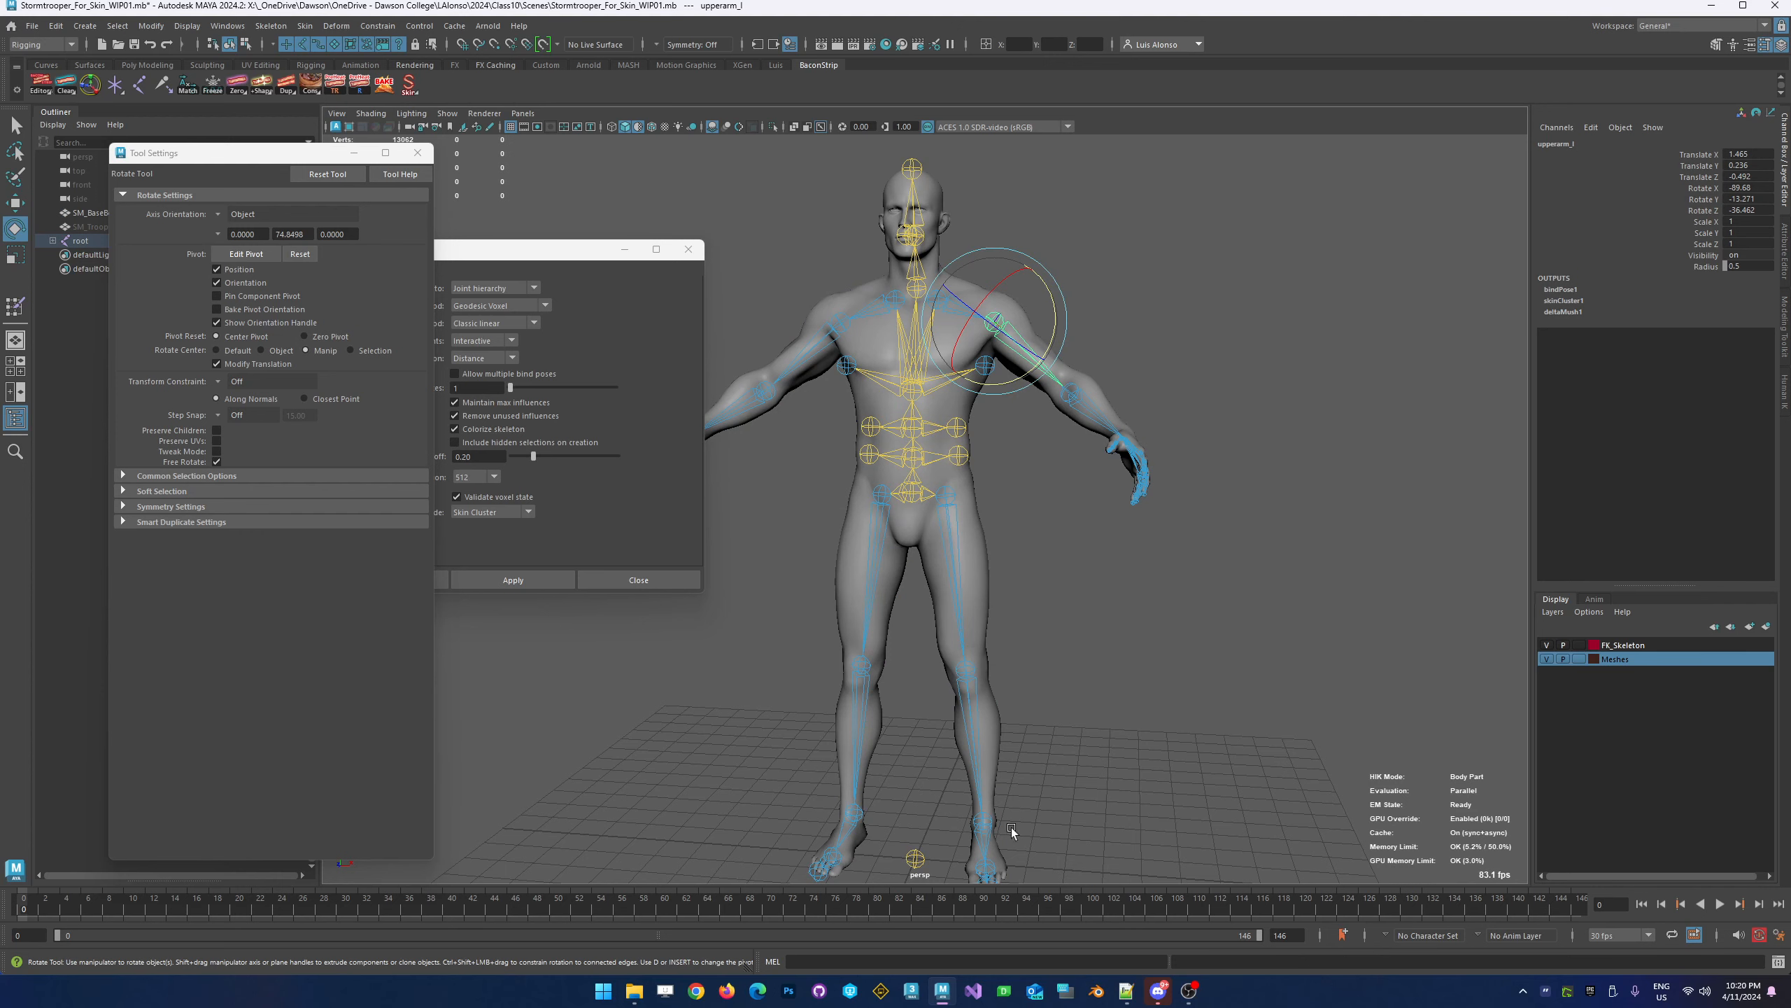
left_click(915, 860)
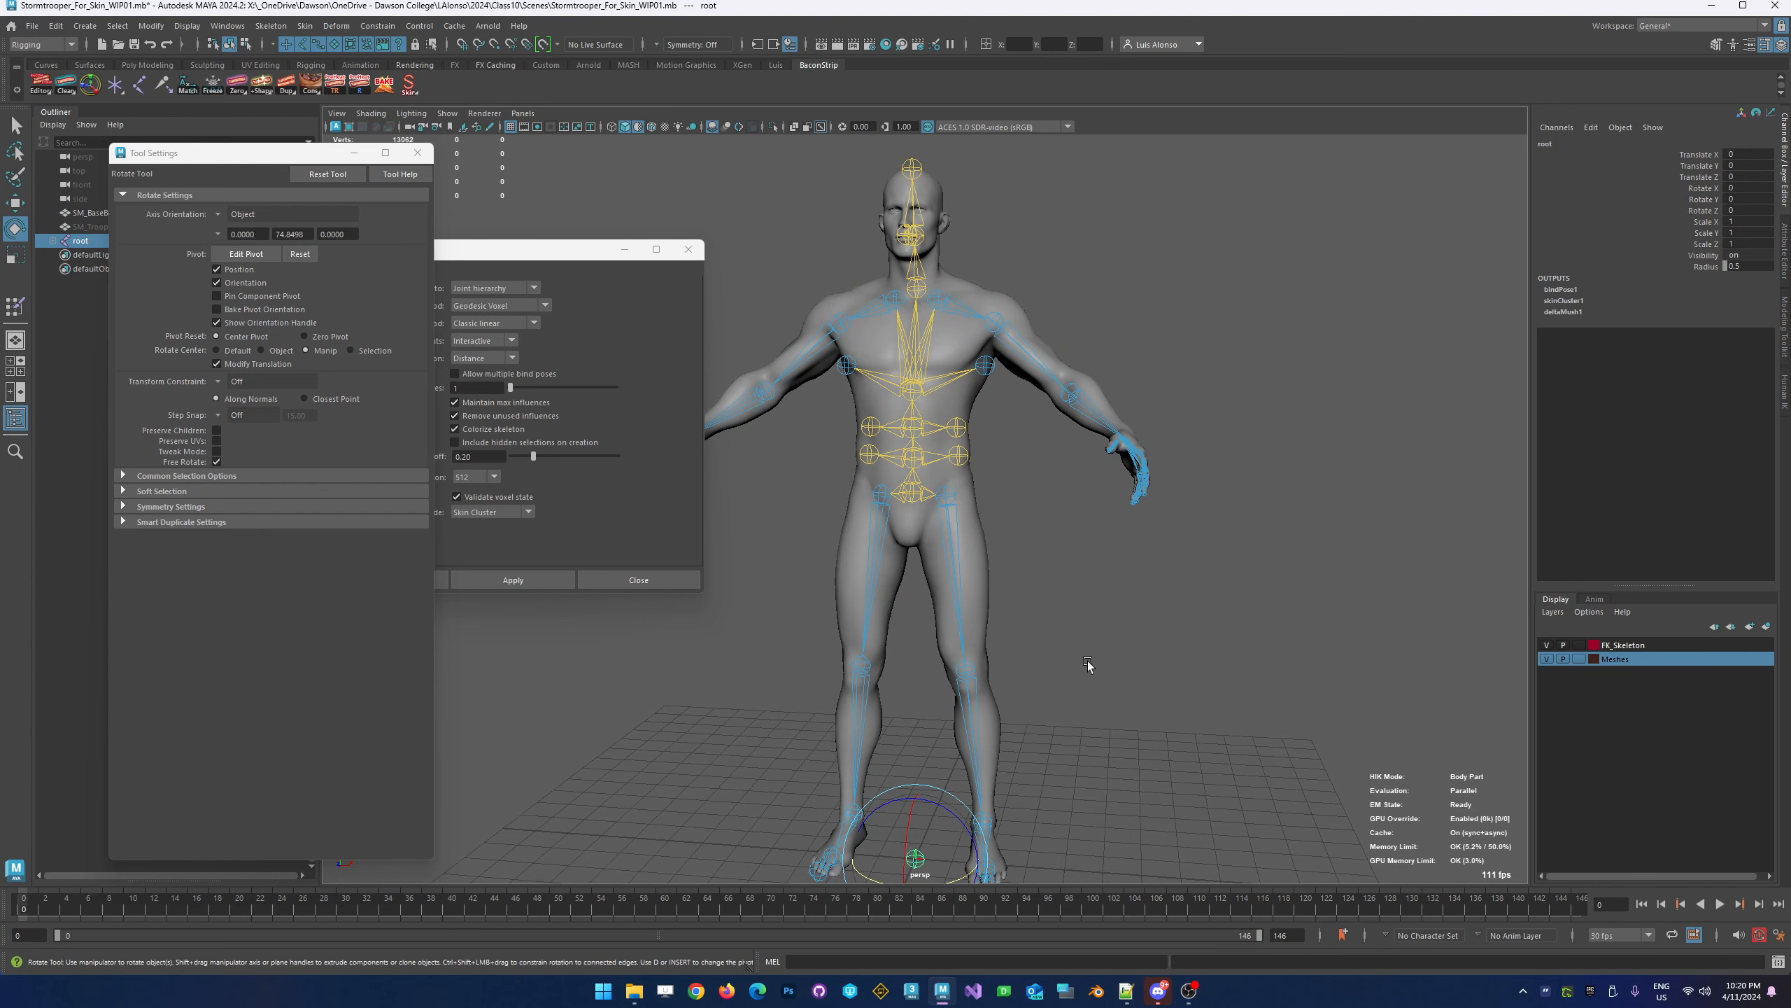
right_click_drag(1083, 667, 1086, 748)
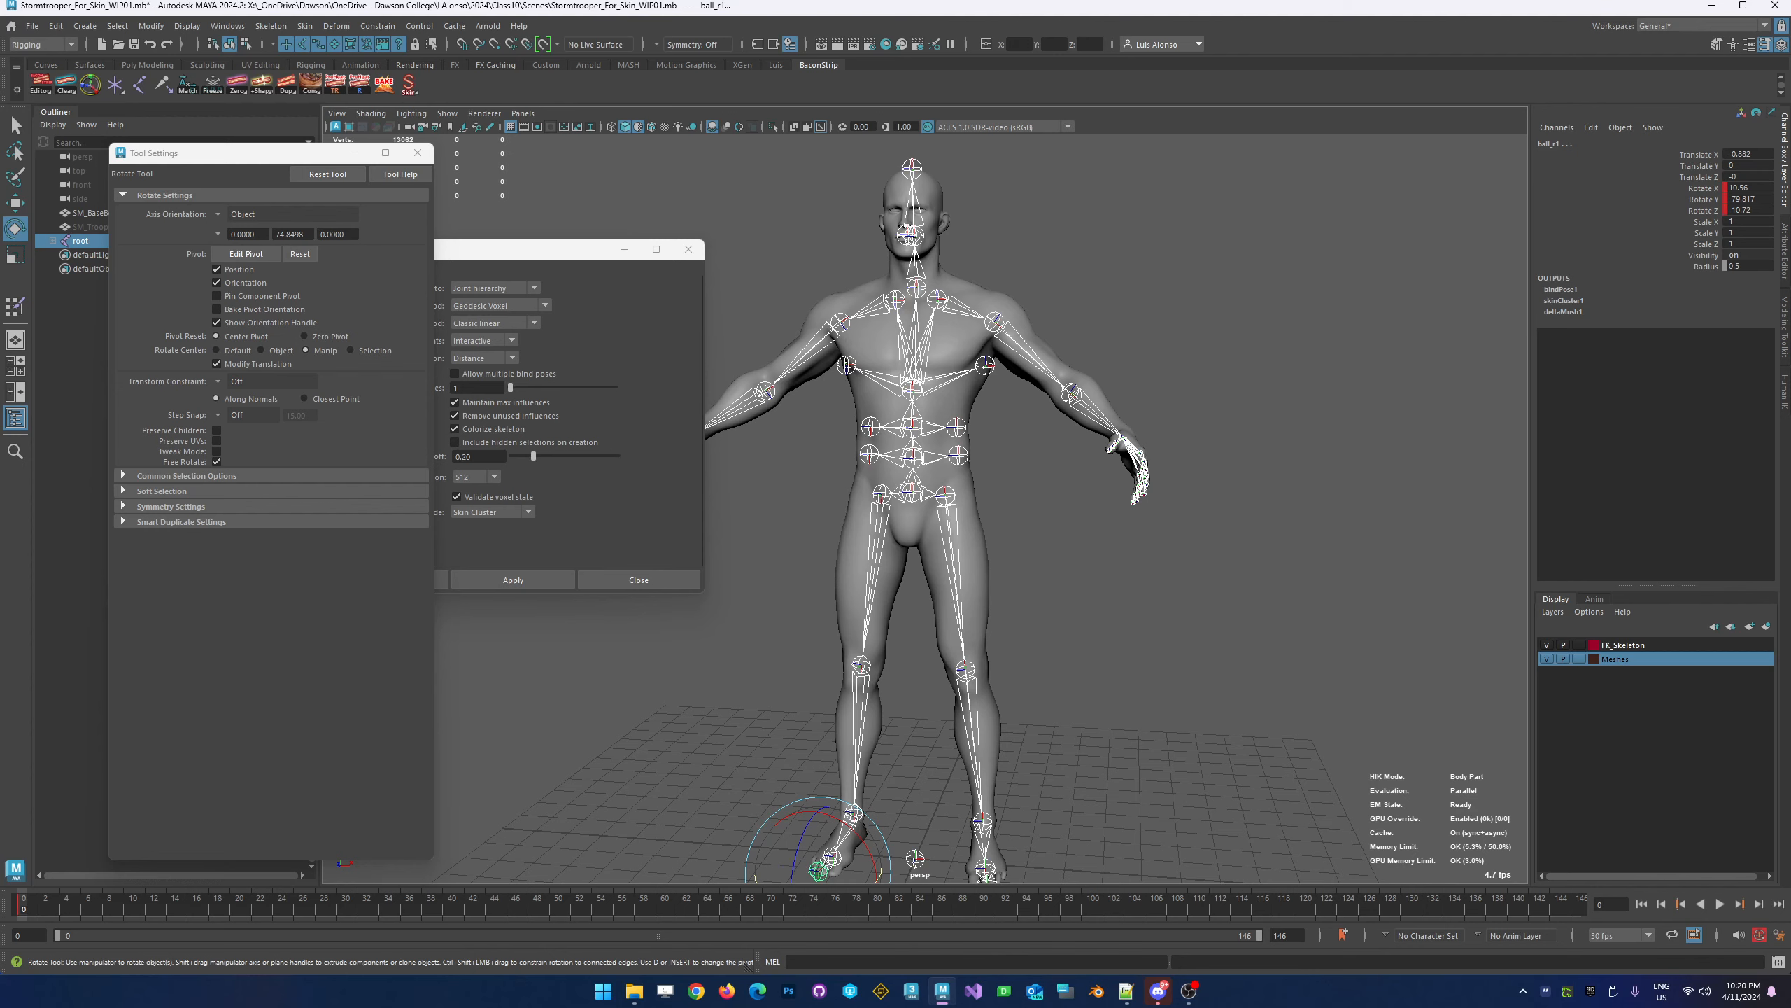
left_click_drag(1097, 515, 966, 603, "alt")
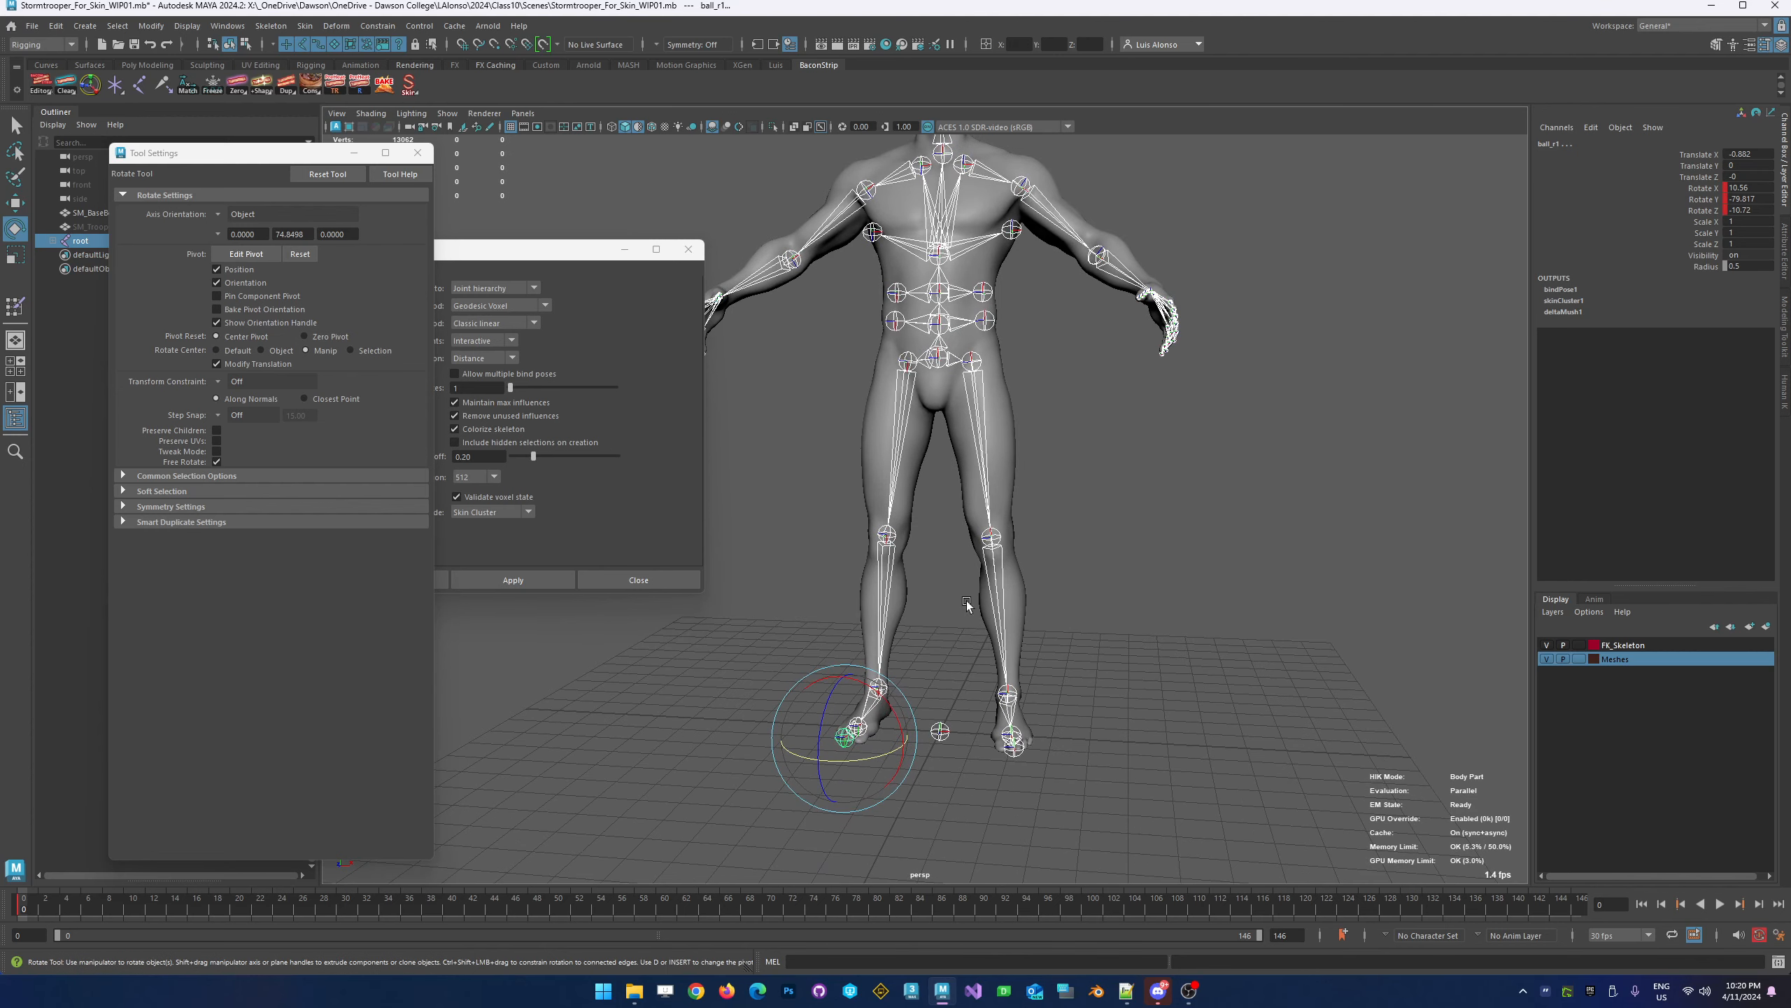
Animate the upperarm_l joint, lowering the arm against the body at frame 20 and raising it above shoulder height at frame 40
left_click_drag(71, 910, 236, 933)
left_click(1191, 226)
left_click(1057, 213)
middle_click_drag(1171, 221, 1158, 315, "alt")
left_click_drag(1063, 268, 1065, 319)
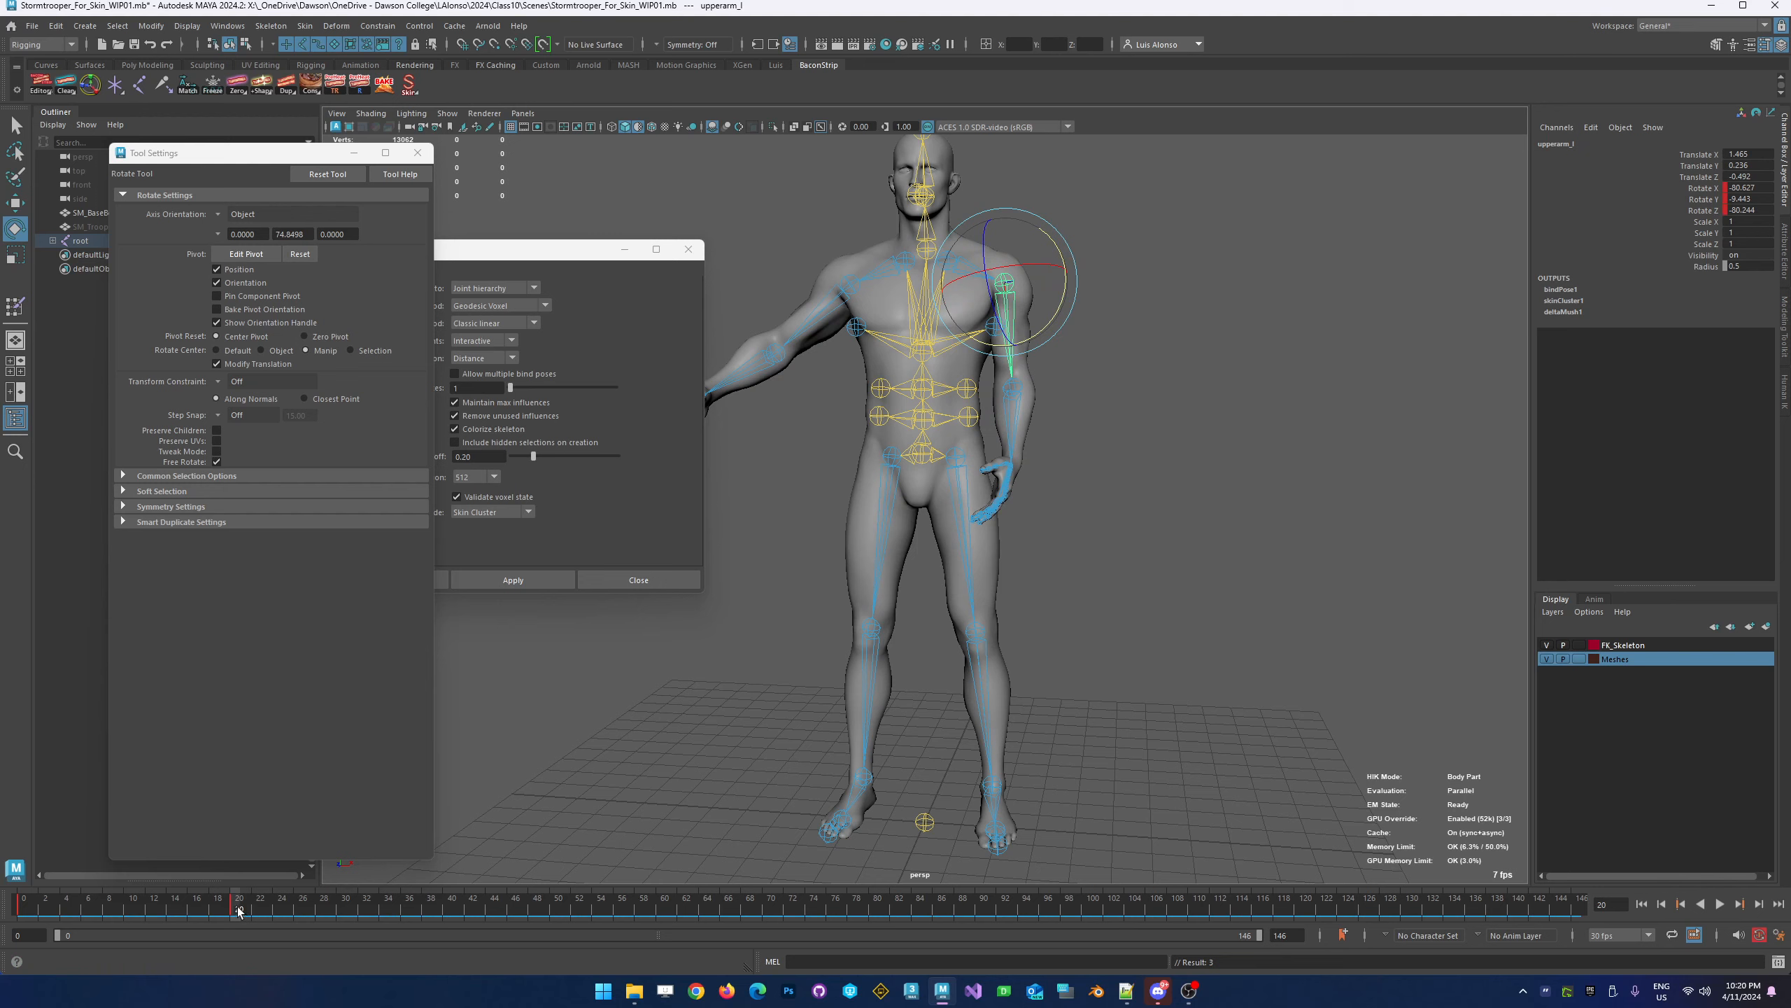
left_click_drag(238, 910, 451, 910)
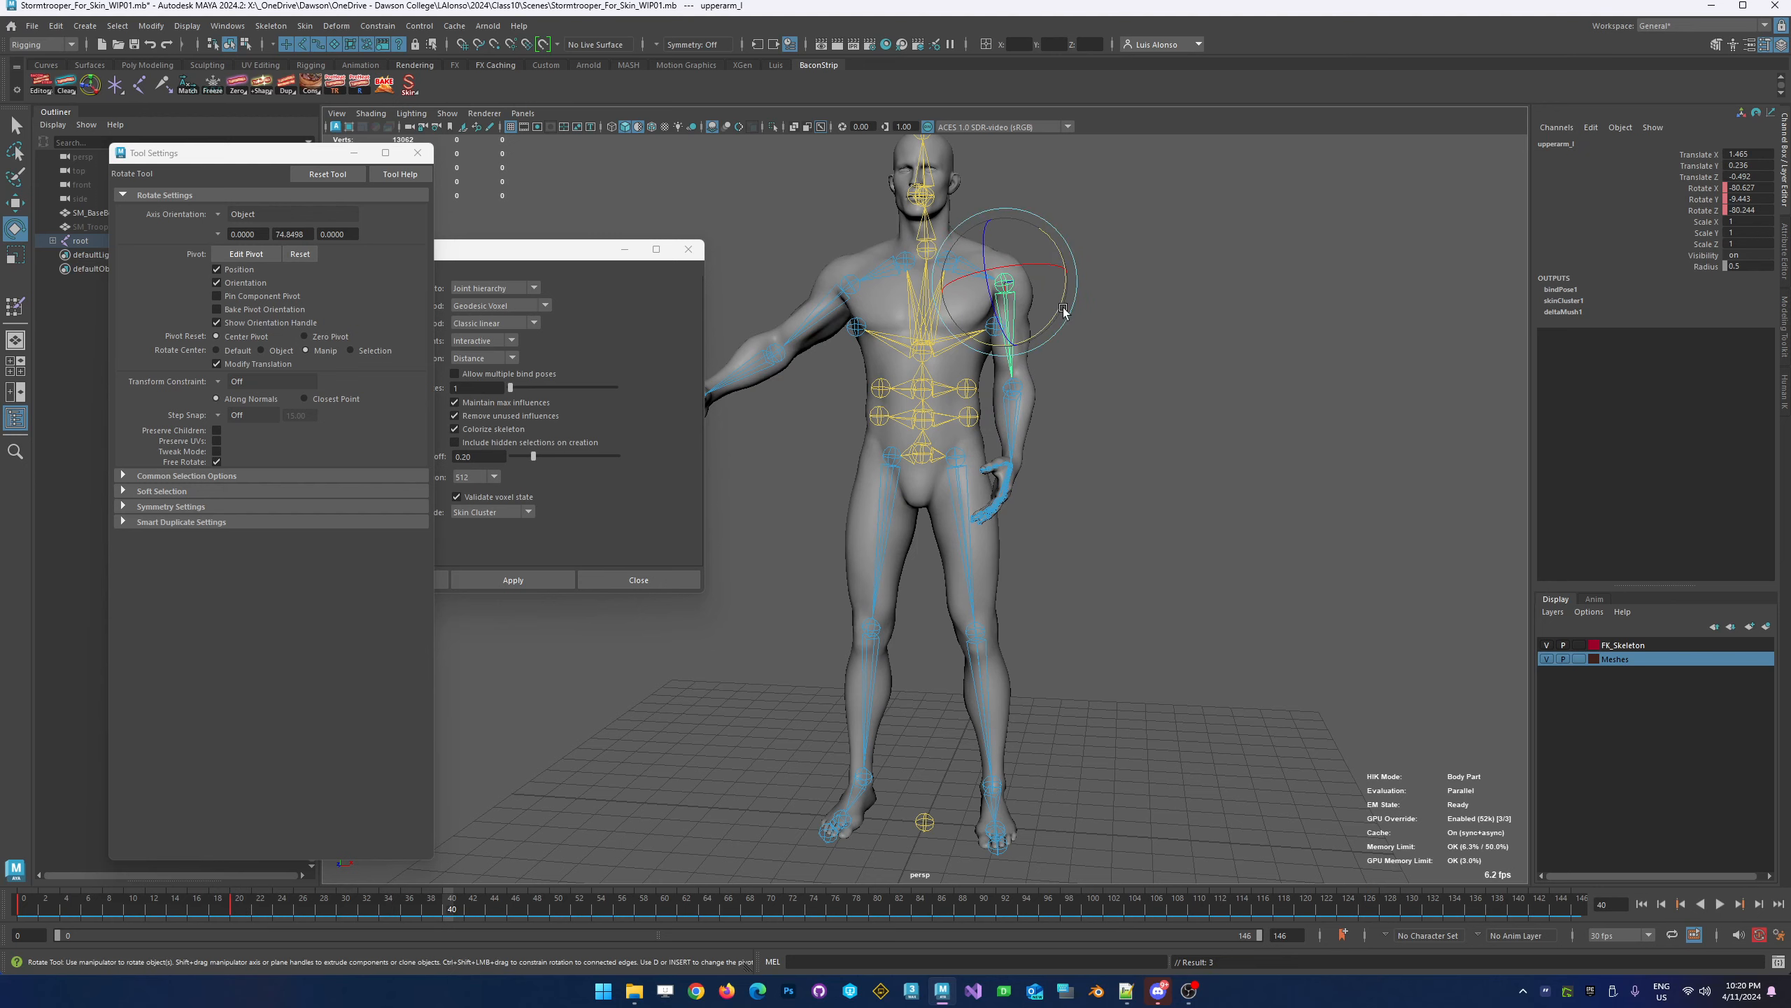
left_click_drag(1064, 311, 1063, 215)
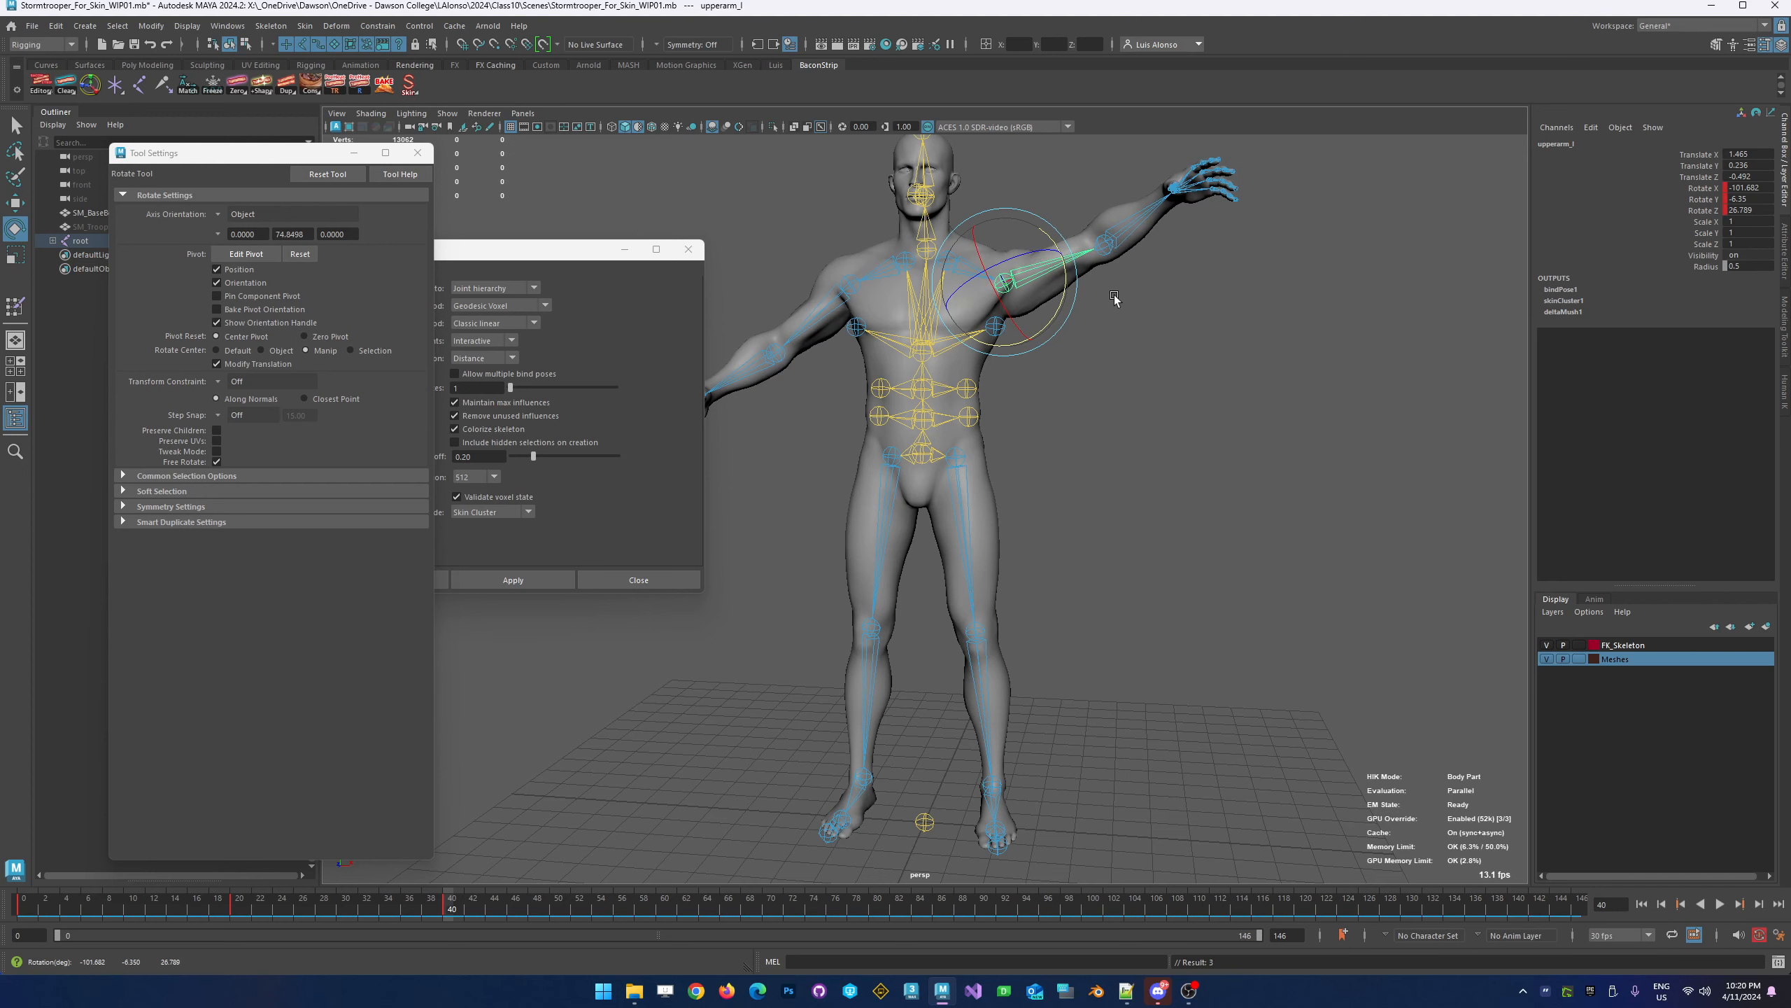
Bend the left elbow at frame 20, bringing the forearm in front of the torso
left_click(1106, 245)
left_click_drag(271, 909, 240, 911)
left_click_drag(996, 351, 949, 329)
left_click(1114, 384)
left_click(1002, 364)
left_click_drag(1184, 341, 1058, 368, "alt")
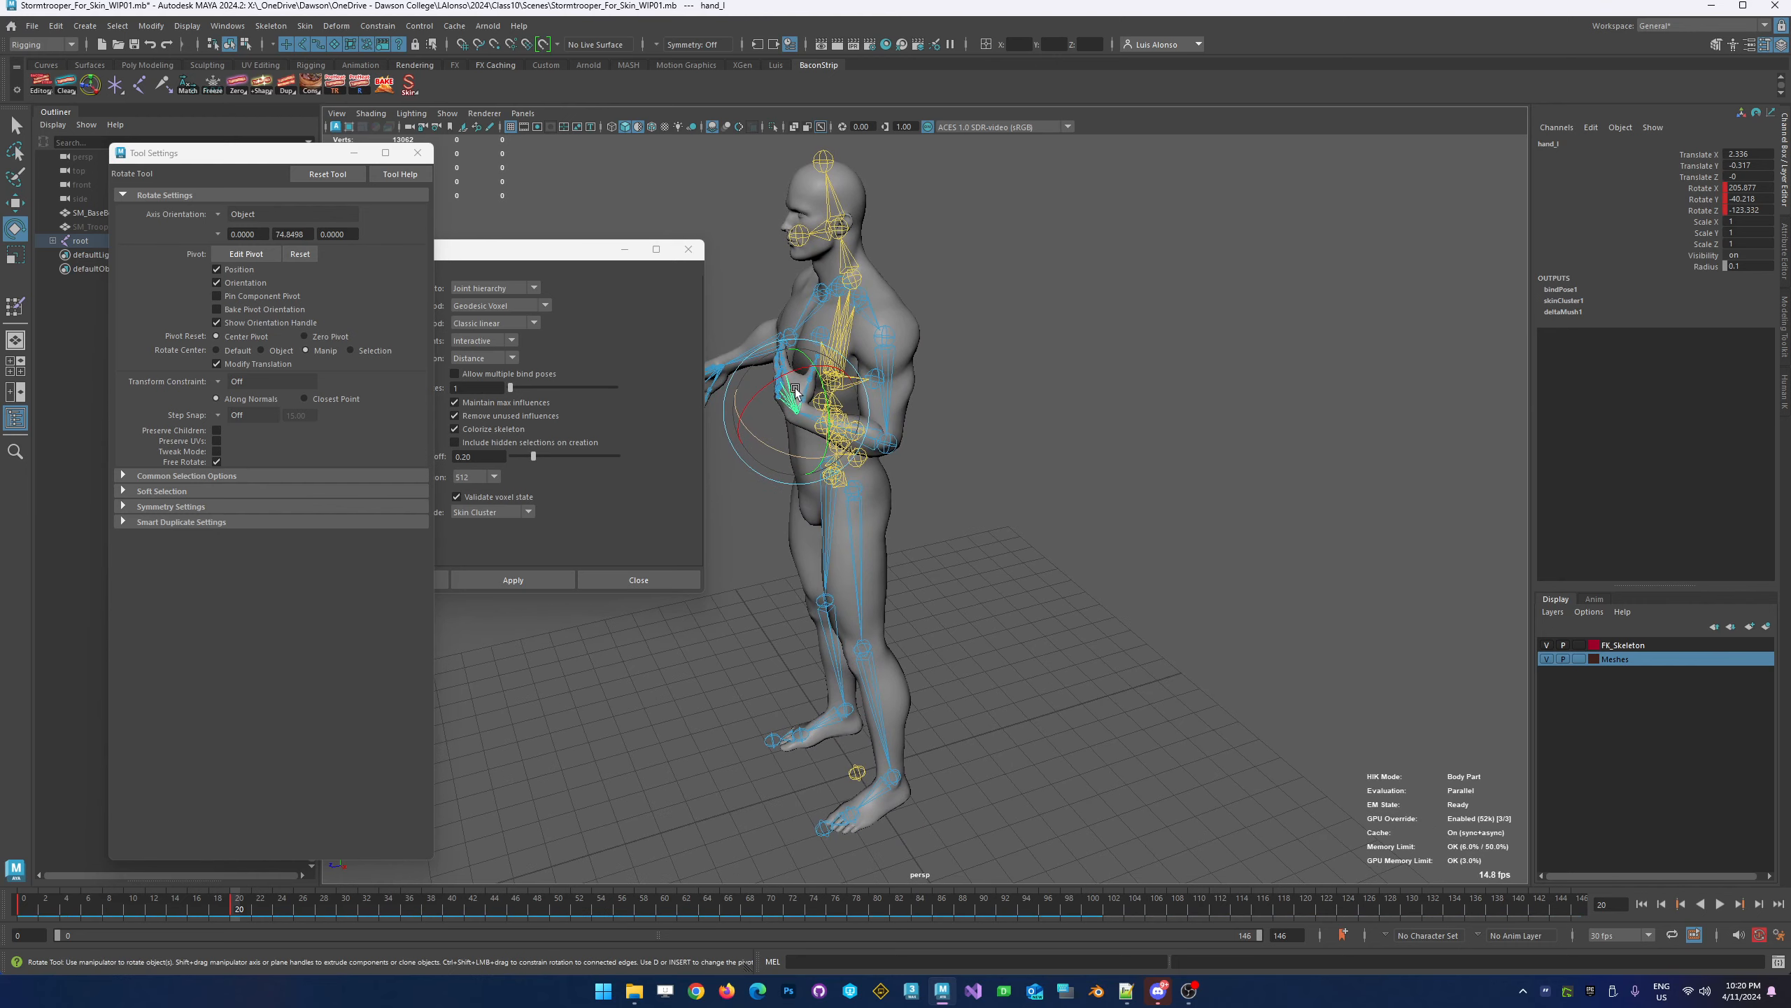
Pose the left leg at frame 20 by raising thigh_l forward, bending the knee and pointing the foot downward
right_click_drag(793, 388, 1014, 263, "alt")
middle_click_drag(906, 318, 1124, 453, "alt")
middle_click_drag(1236, 646, 1156, 444, "alt")
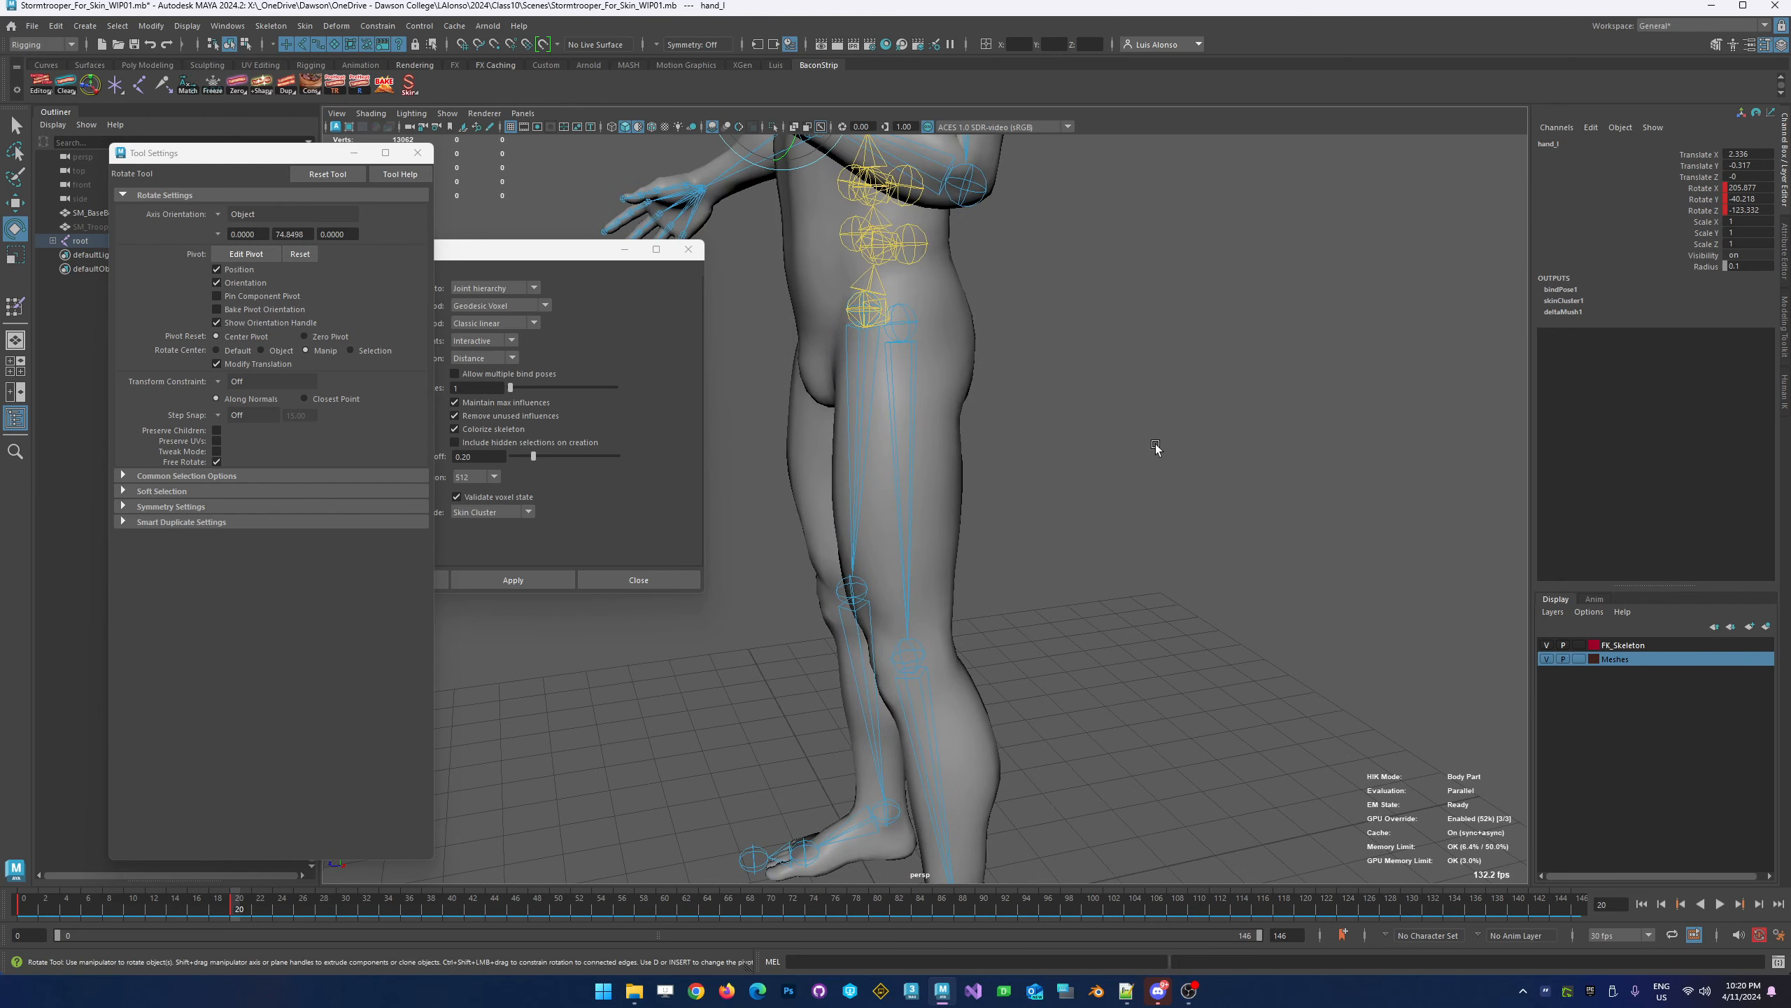
right_click_drag(1156, 443, 929, 495, "alt")
left_click(909, 497)
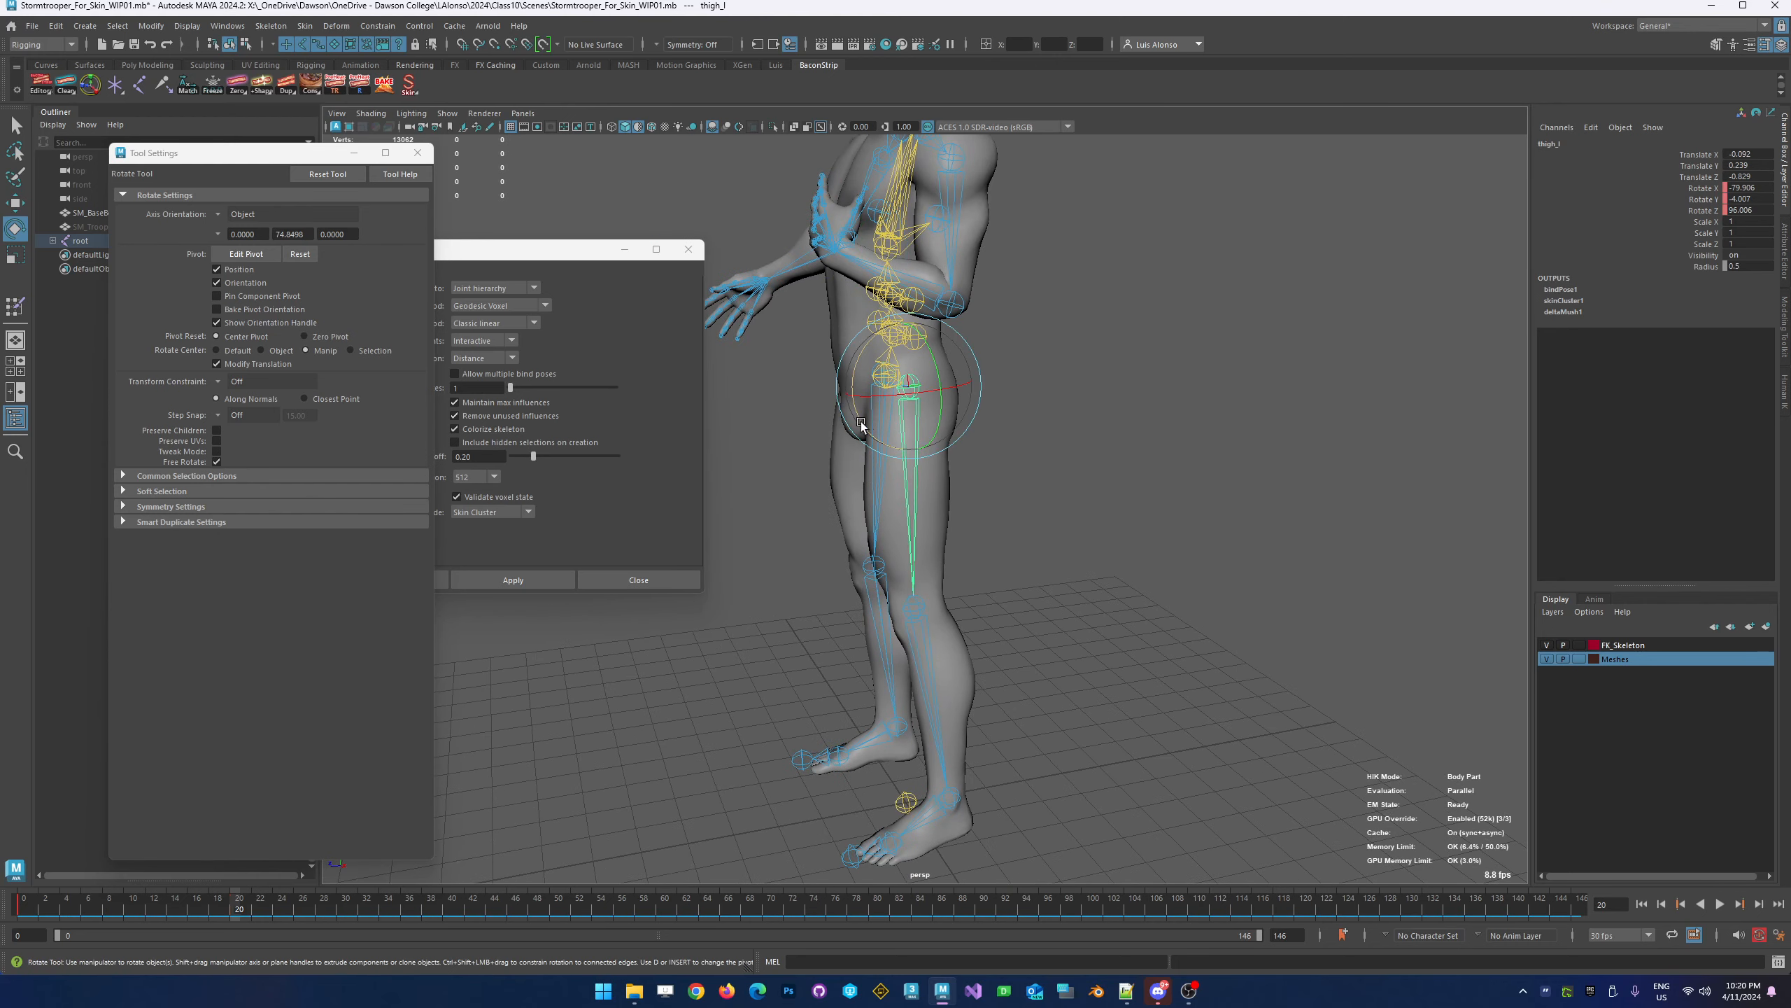
left_click_drag(875, 430, 823, 337)
middle_click_drag(872, 509, 1031, 498, "alt")
left_click(933, 449)
left_click_drag(929, 385, 955, 494)
left_click(1031, 636)
left_click_drag(990, 623, 992, 728)
Set the Smoothing Iterations of SM_BaseBody's deltaMush1 deformer to 20
mouse_move(246, 916)
left_mouse_down()
mouse_move(92, 911)
mouse_move(281, 911)
left_mouse_up()
left_click_drag(1037, 489, 1103, 520, "alt")
left_click(1135, 290)
left_click(1106, 321)
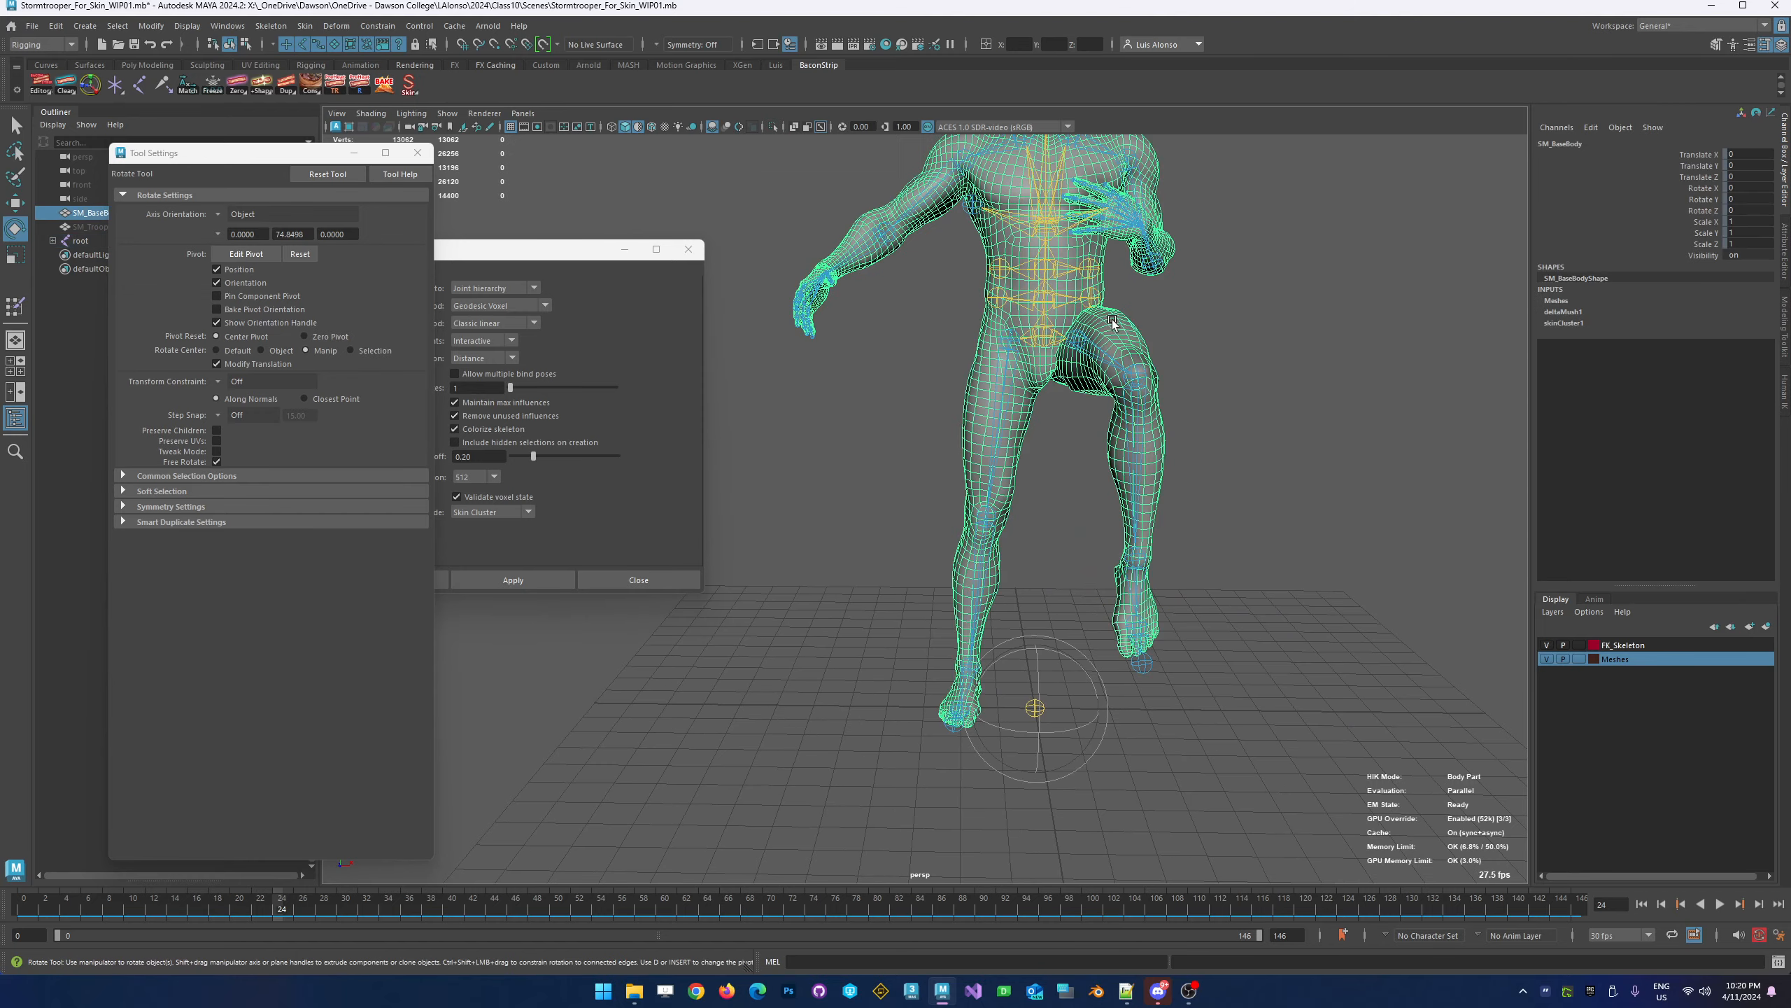
key("f")
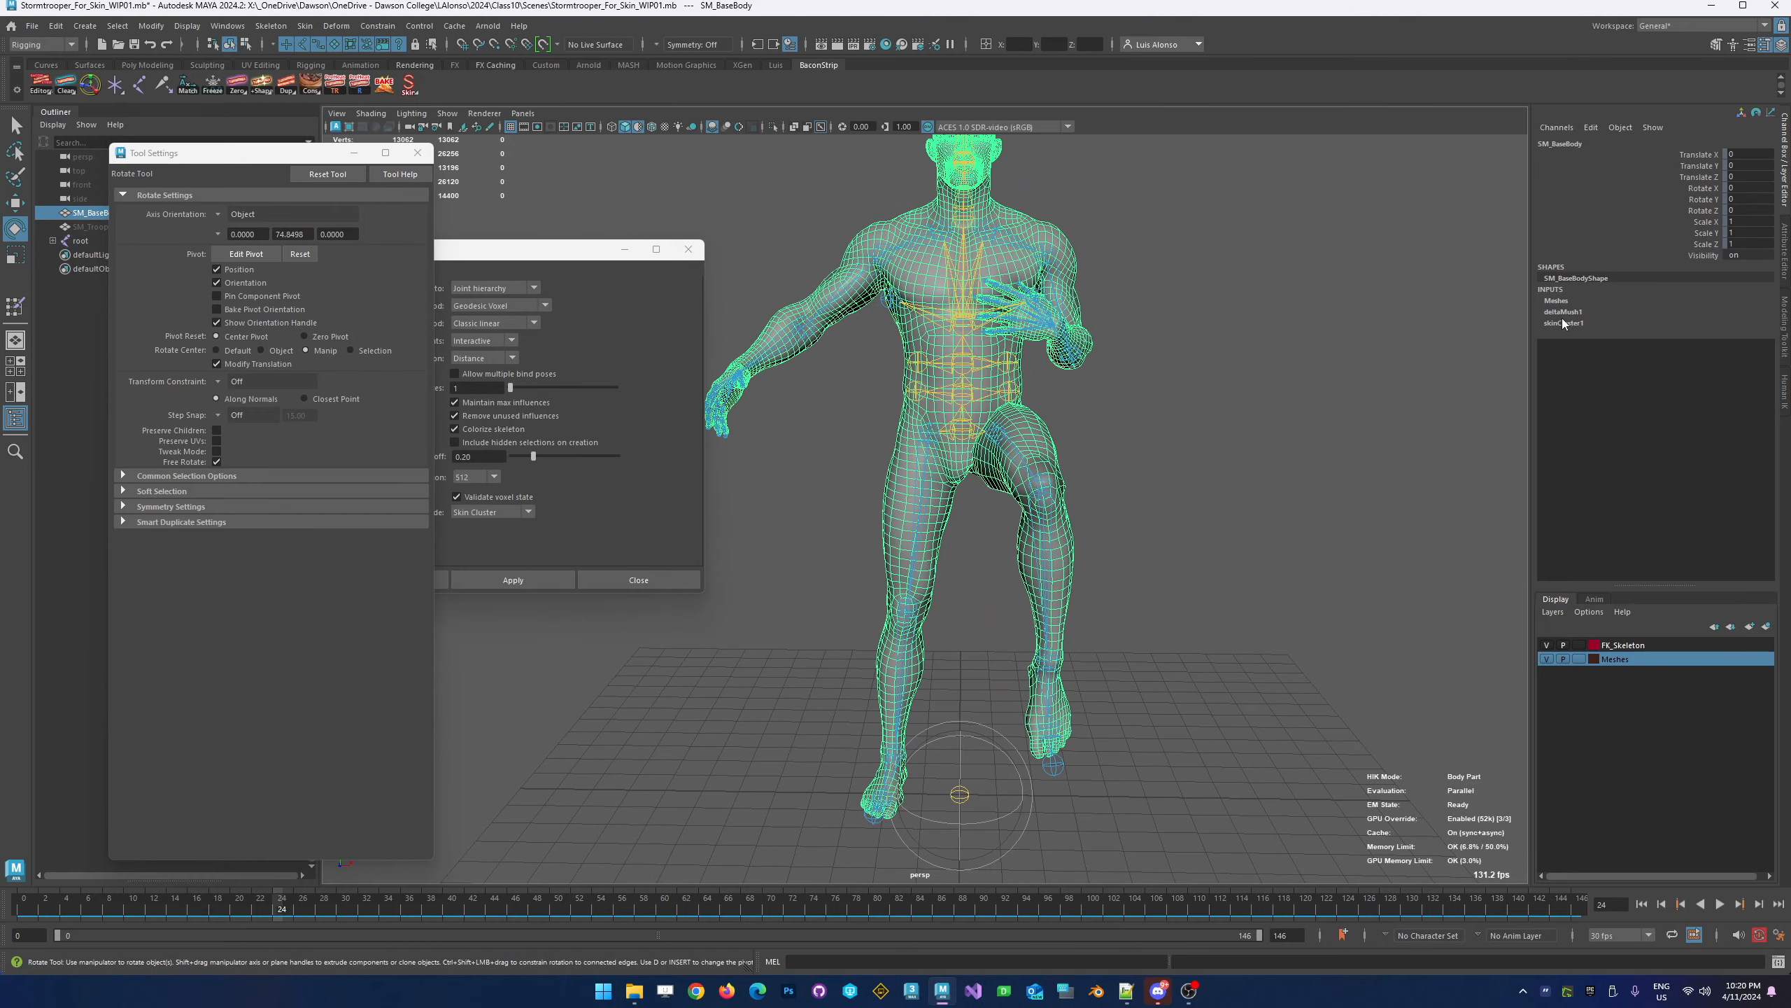
left_click(1562, 315)
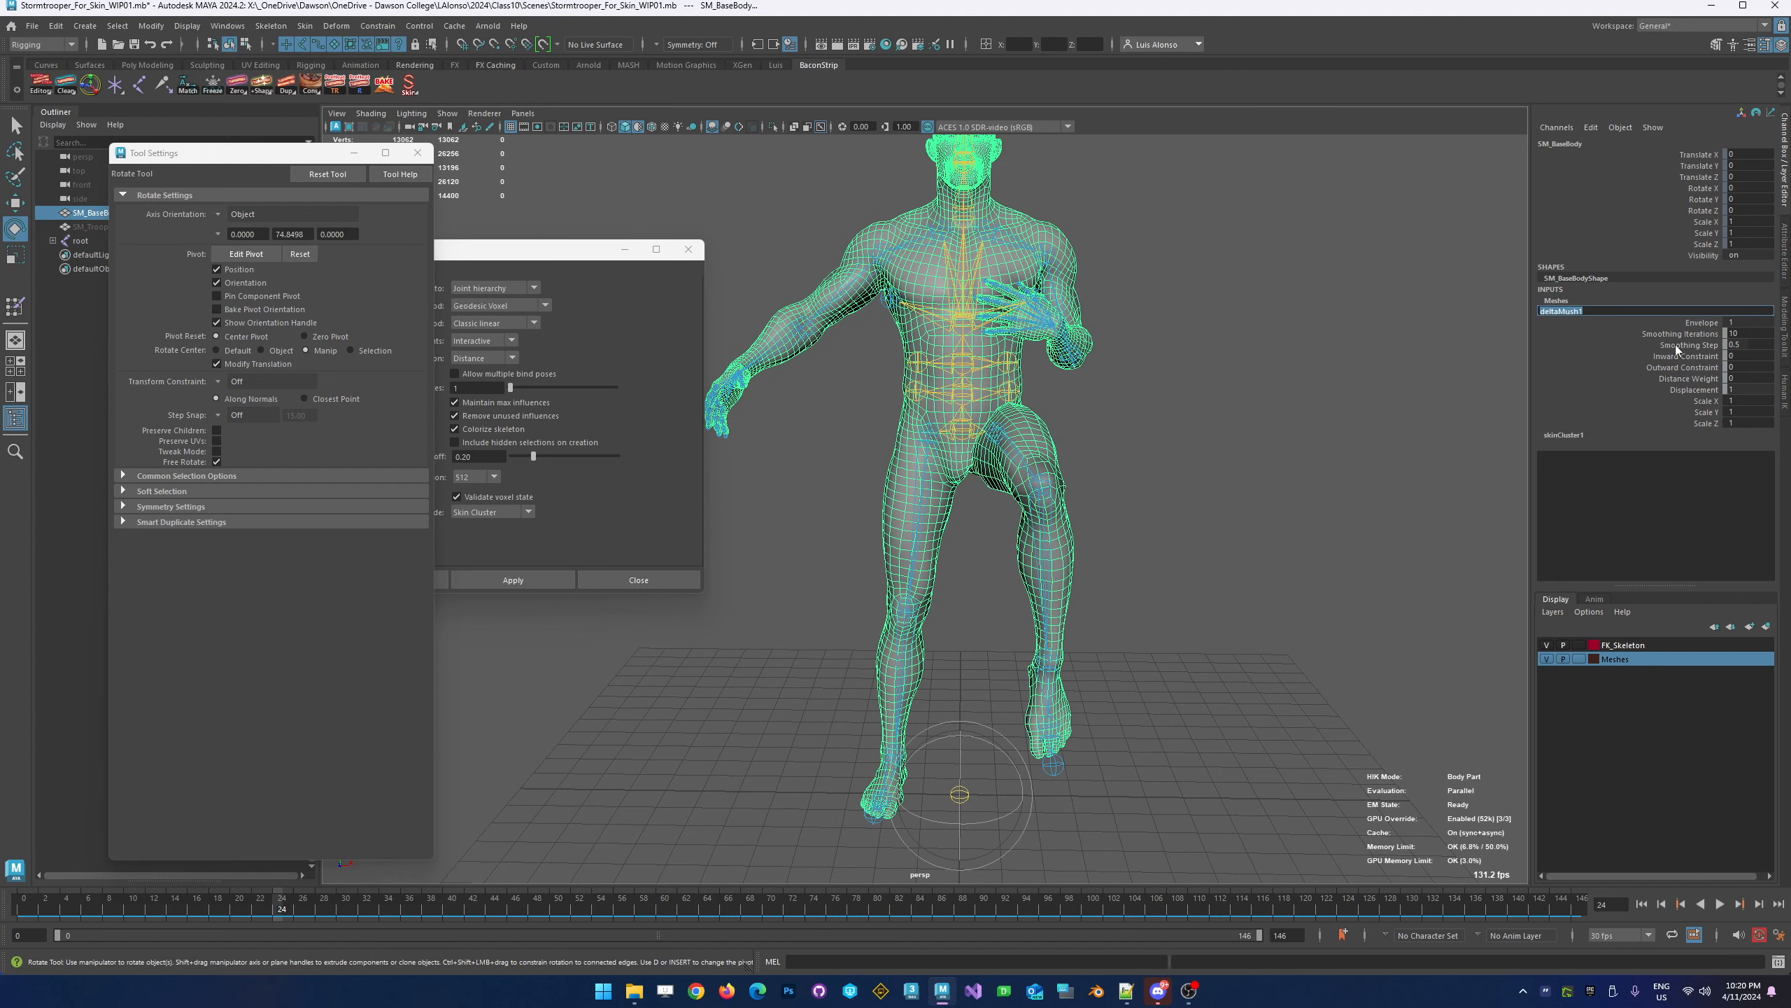
double_click(1754, 333)
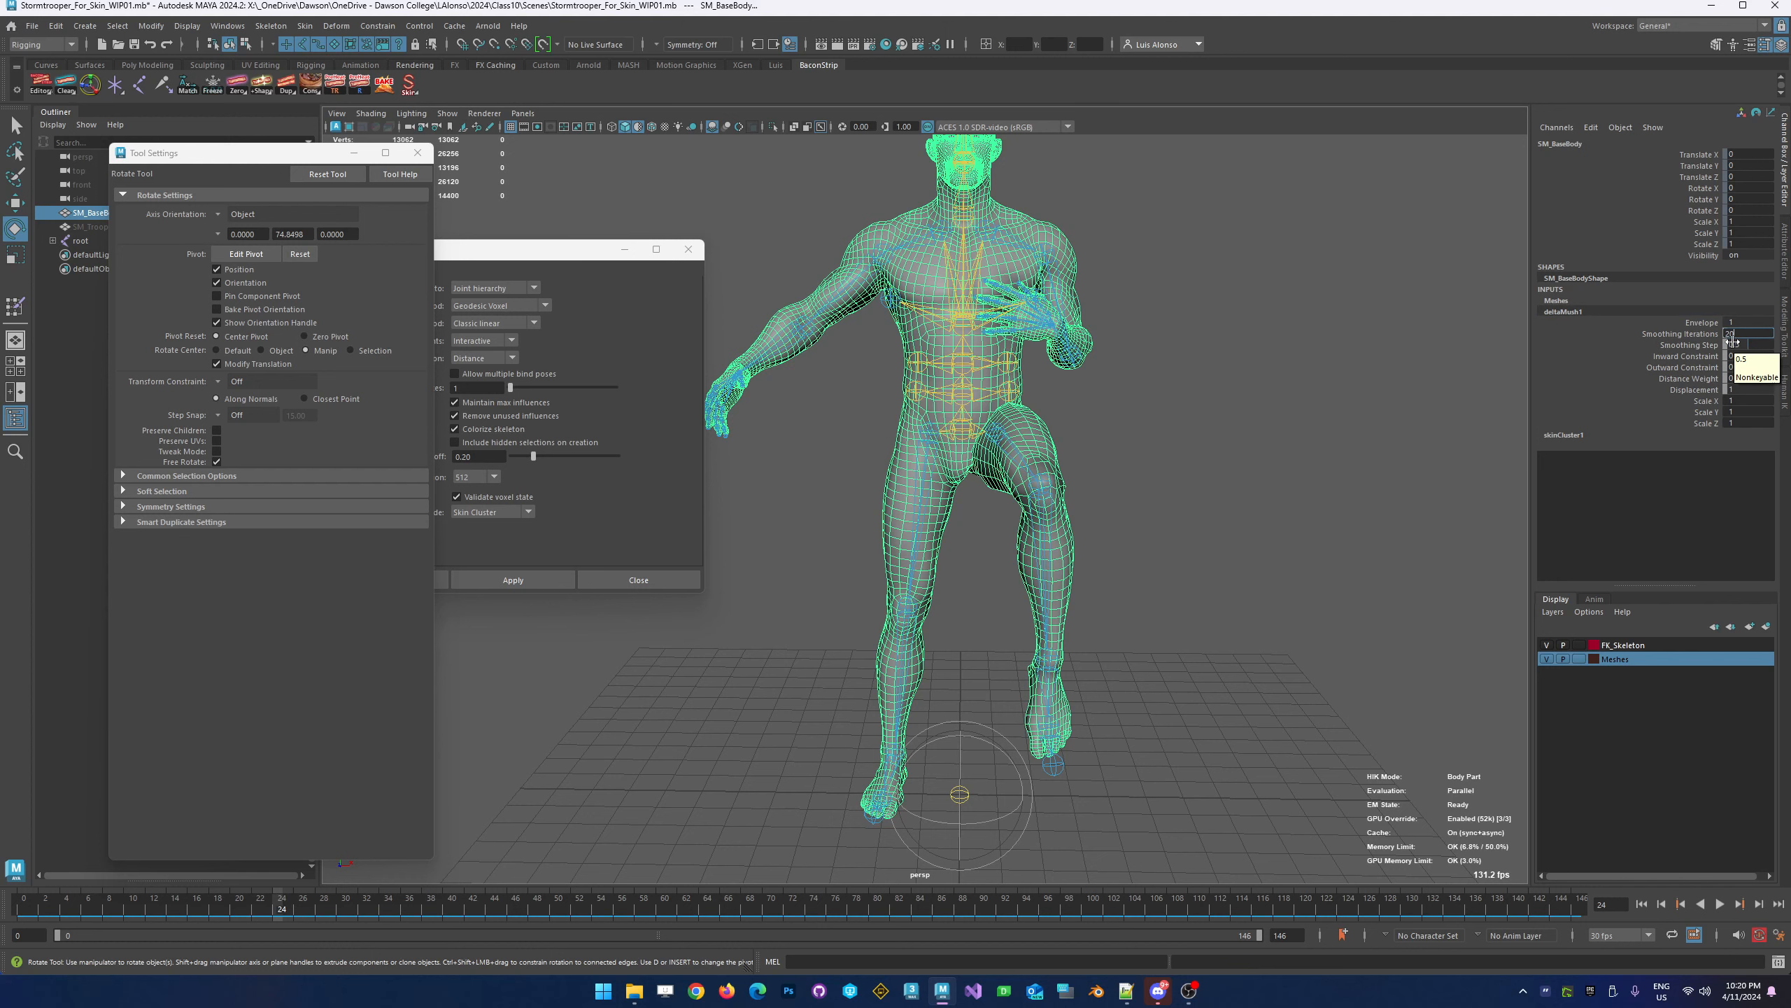
key("Return")
Examine the raised leg and arm deformation from several angles while scrubbing through the test animation
left_click_drag(1021, 279, 1092, 354, "alt")
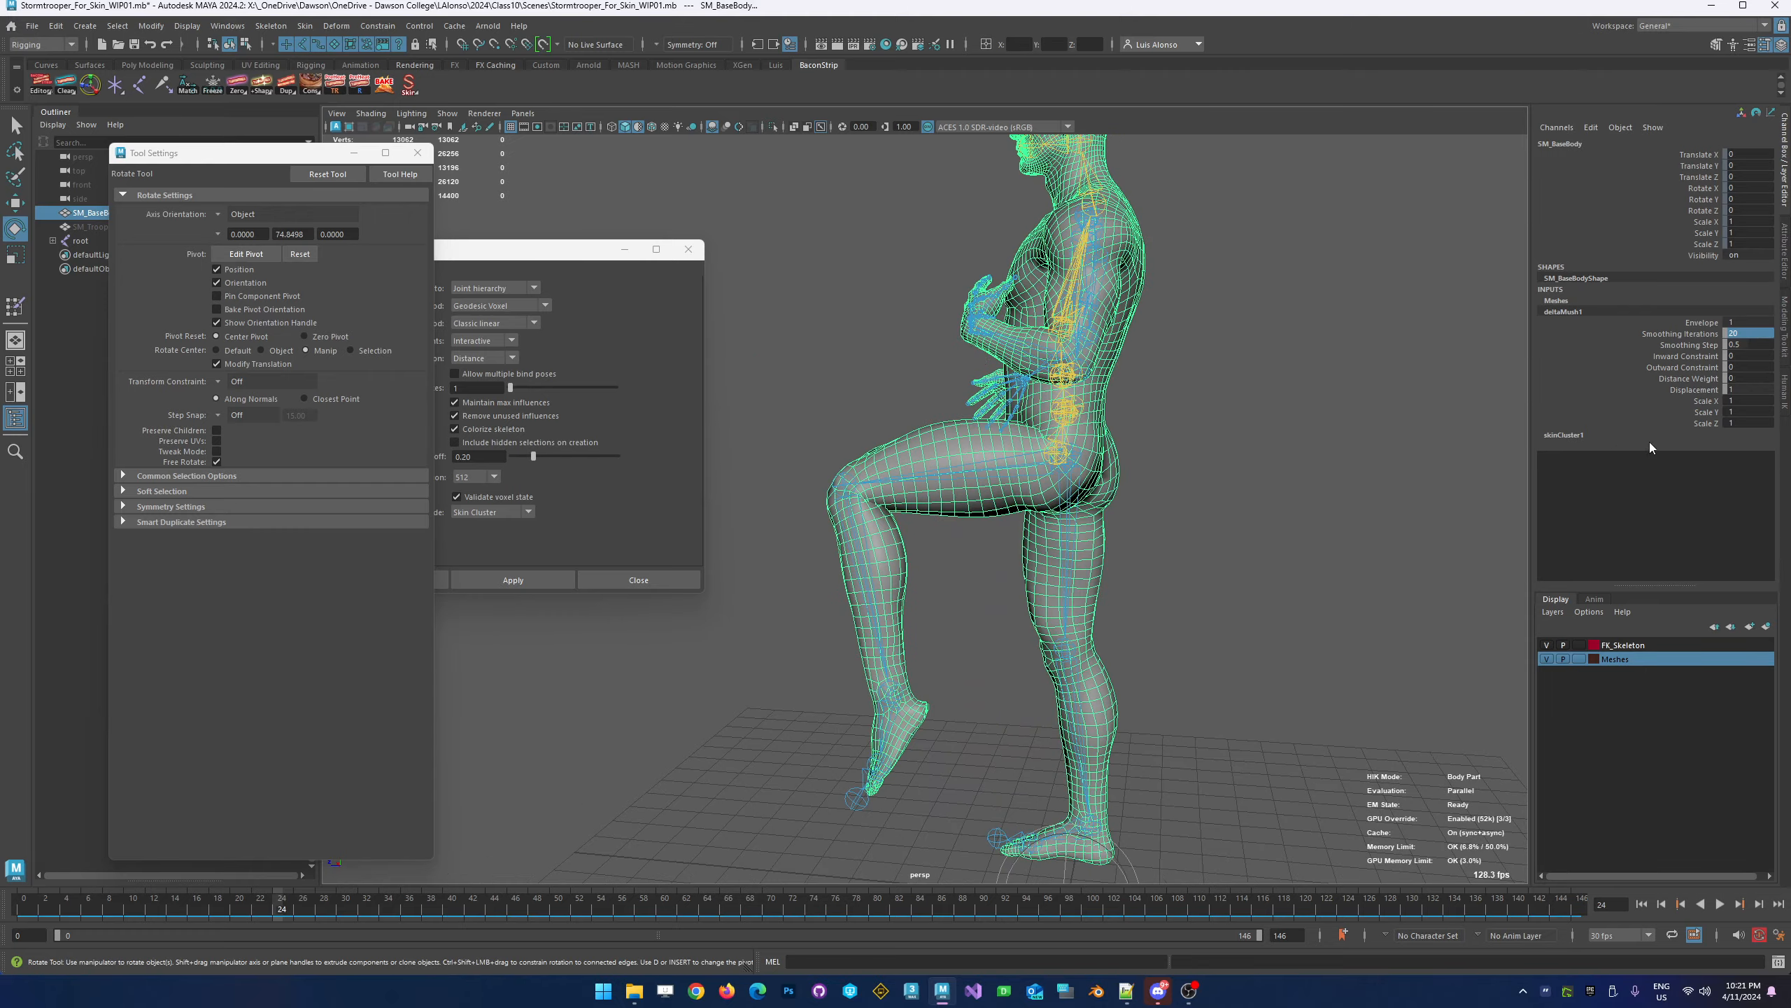
key("1")
left_click_drag(282, 907, 484, 909)
left_click_drag(989, 444, 1092, 512, "alt")
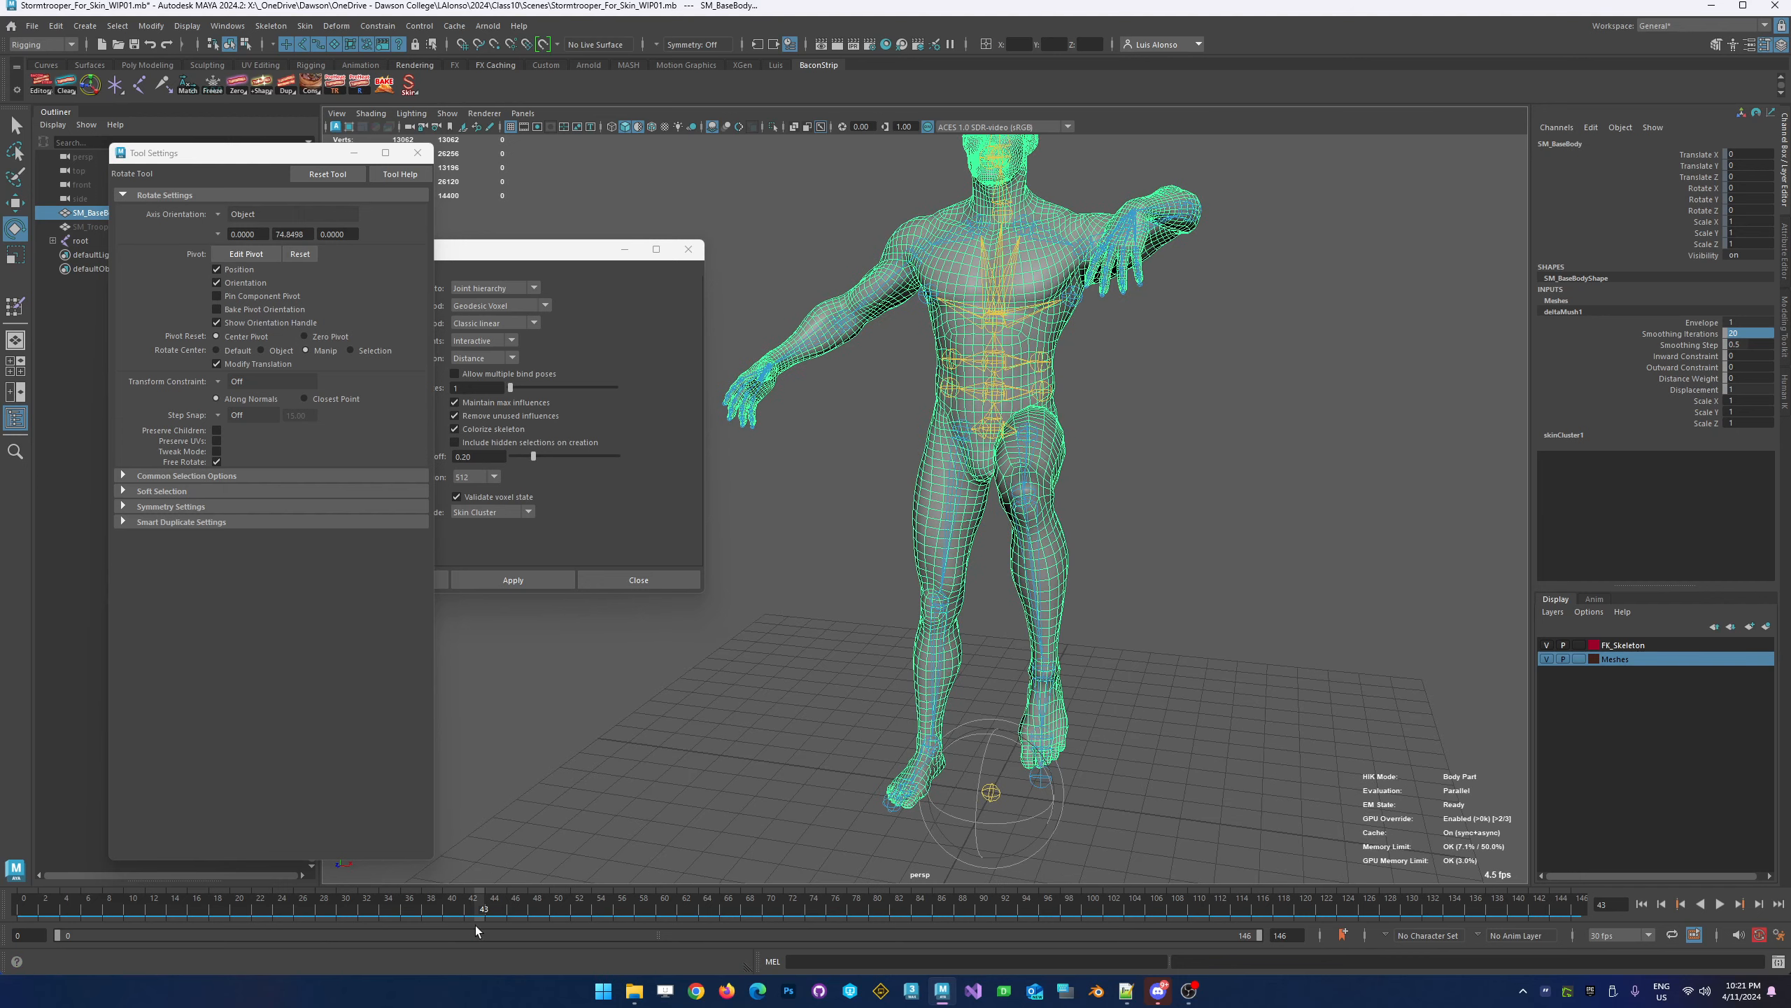
left_click_drag(477, 910, 440, 941)
left_click_drag(1252, 571, 978, 559, "alt")
left_click_drag(938, 333, 949, 613, "alt")
left_click_drag(801, 660, 1044, 668, "alt")
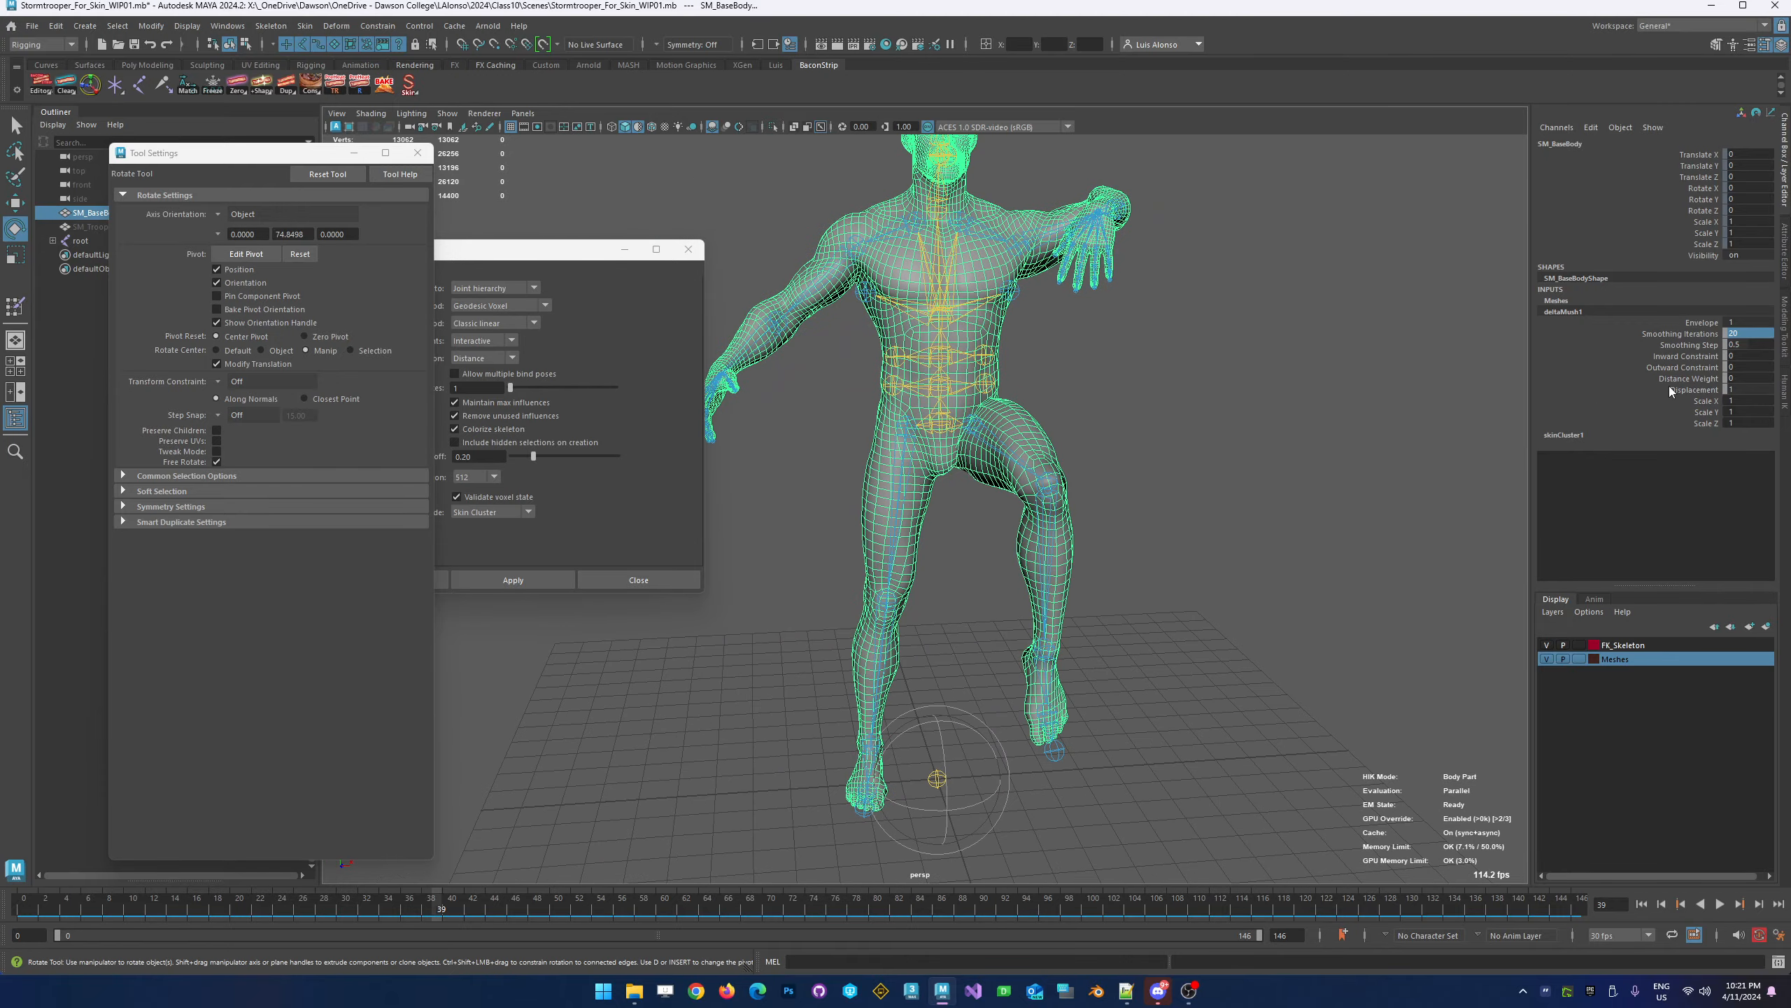
Increase the Delta Mush Smoothing Iterations to 30
double_click(1741, 334)
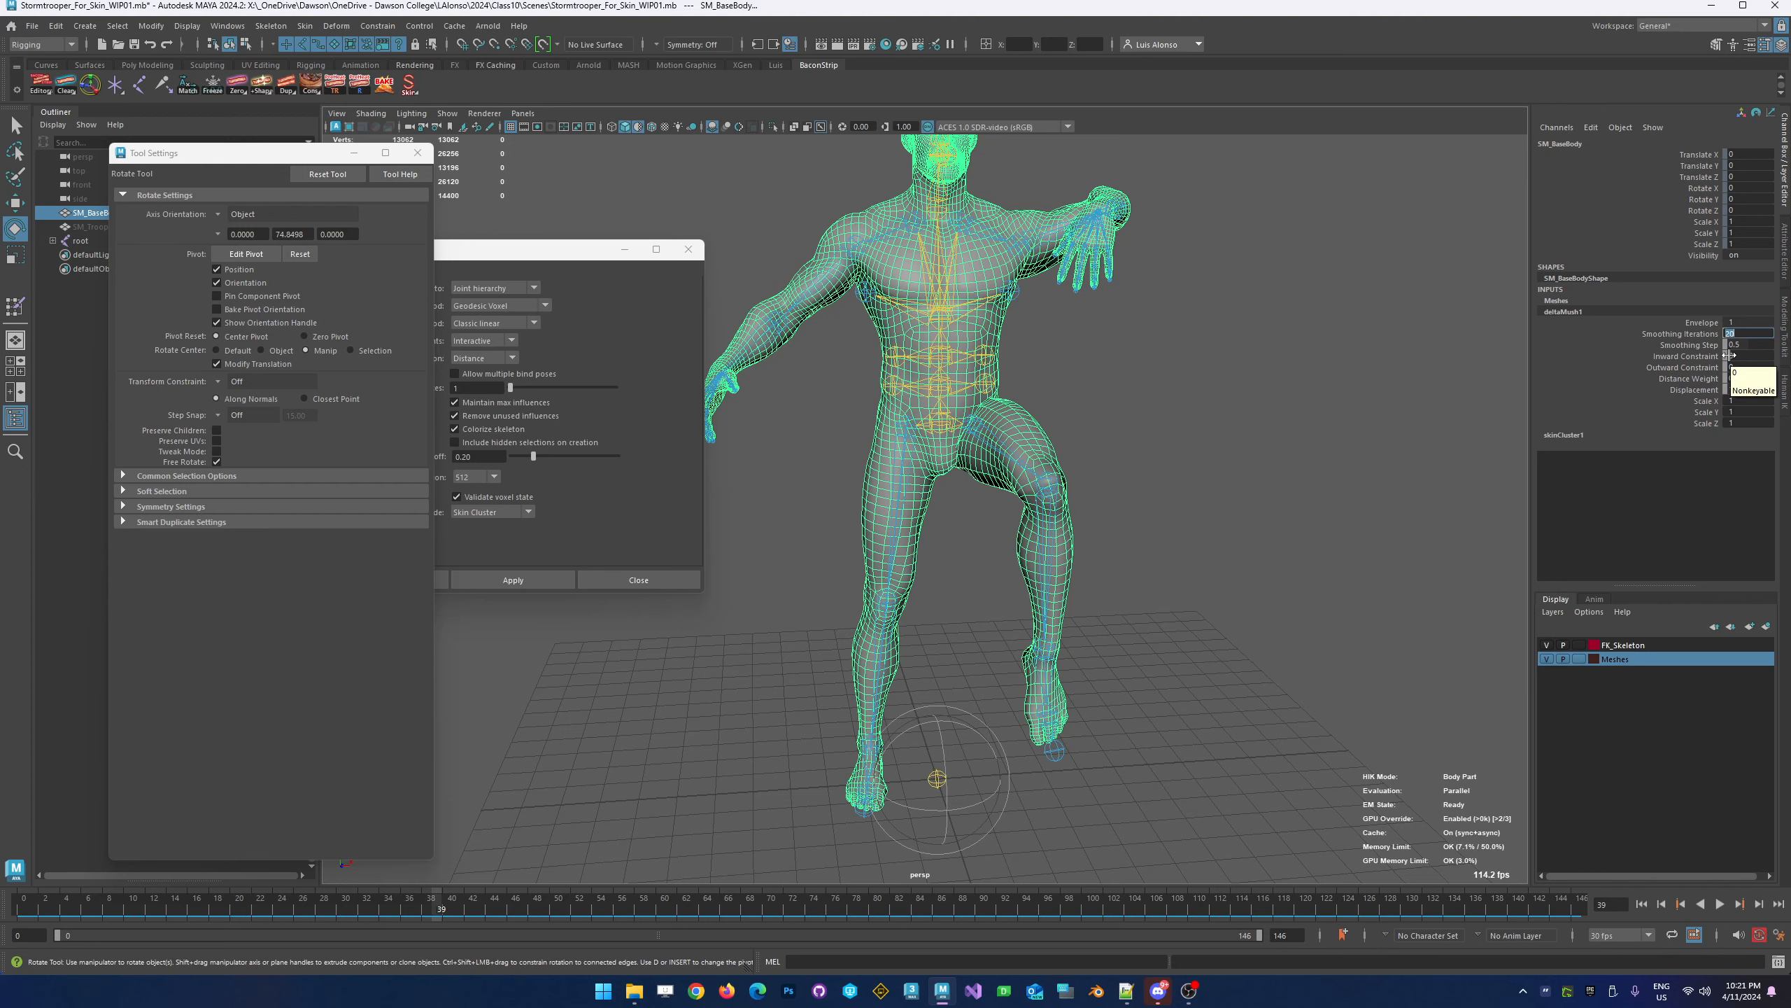
type("30")
key("Return")
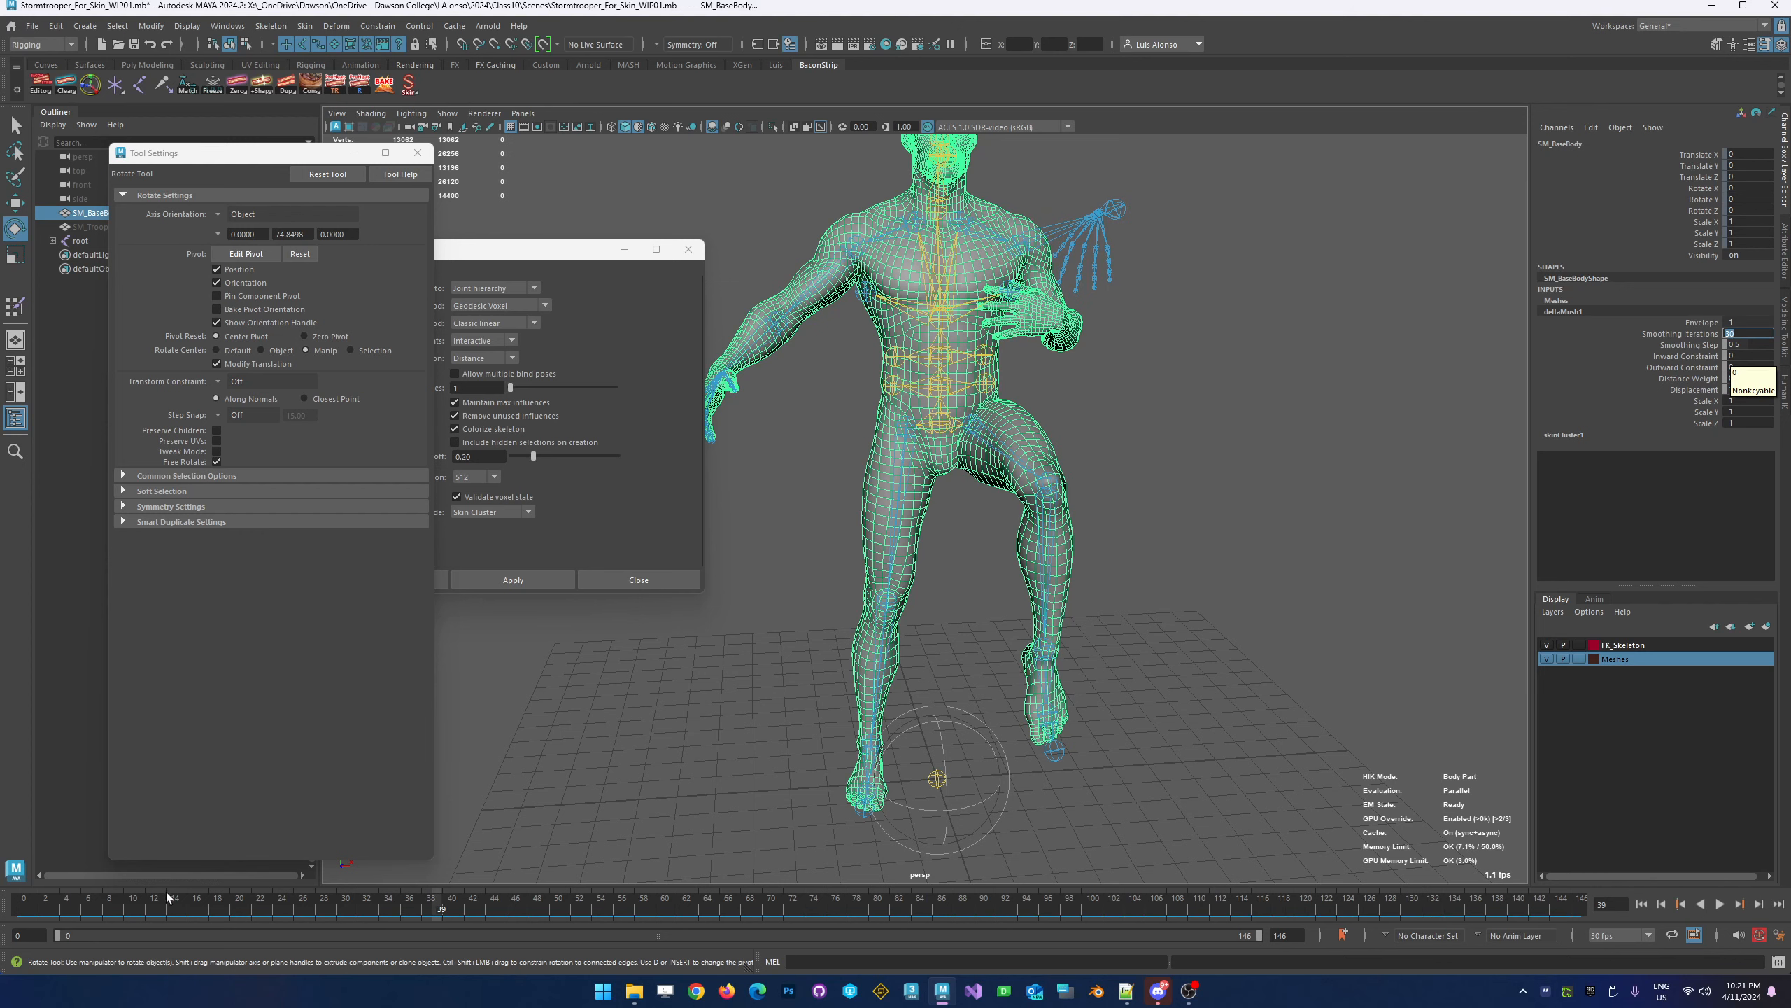
Scrub through the test poses to check the stronger smoothing, and return to frame 0
left_click_drag(168, 897, 483, 903)
mouse_move(1234, 560)
left_mouse_down("alt")
mouse_move(988, 543)
mouse_move(1185, 572)
mouse_move(1248, 568)
mouse_move(1240, 552)
left_mouse_up("alt")
left_click_drag(1061, 579, 924, 562, "alt")
left_click_drag(466, 916, 3, 908)
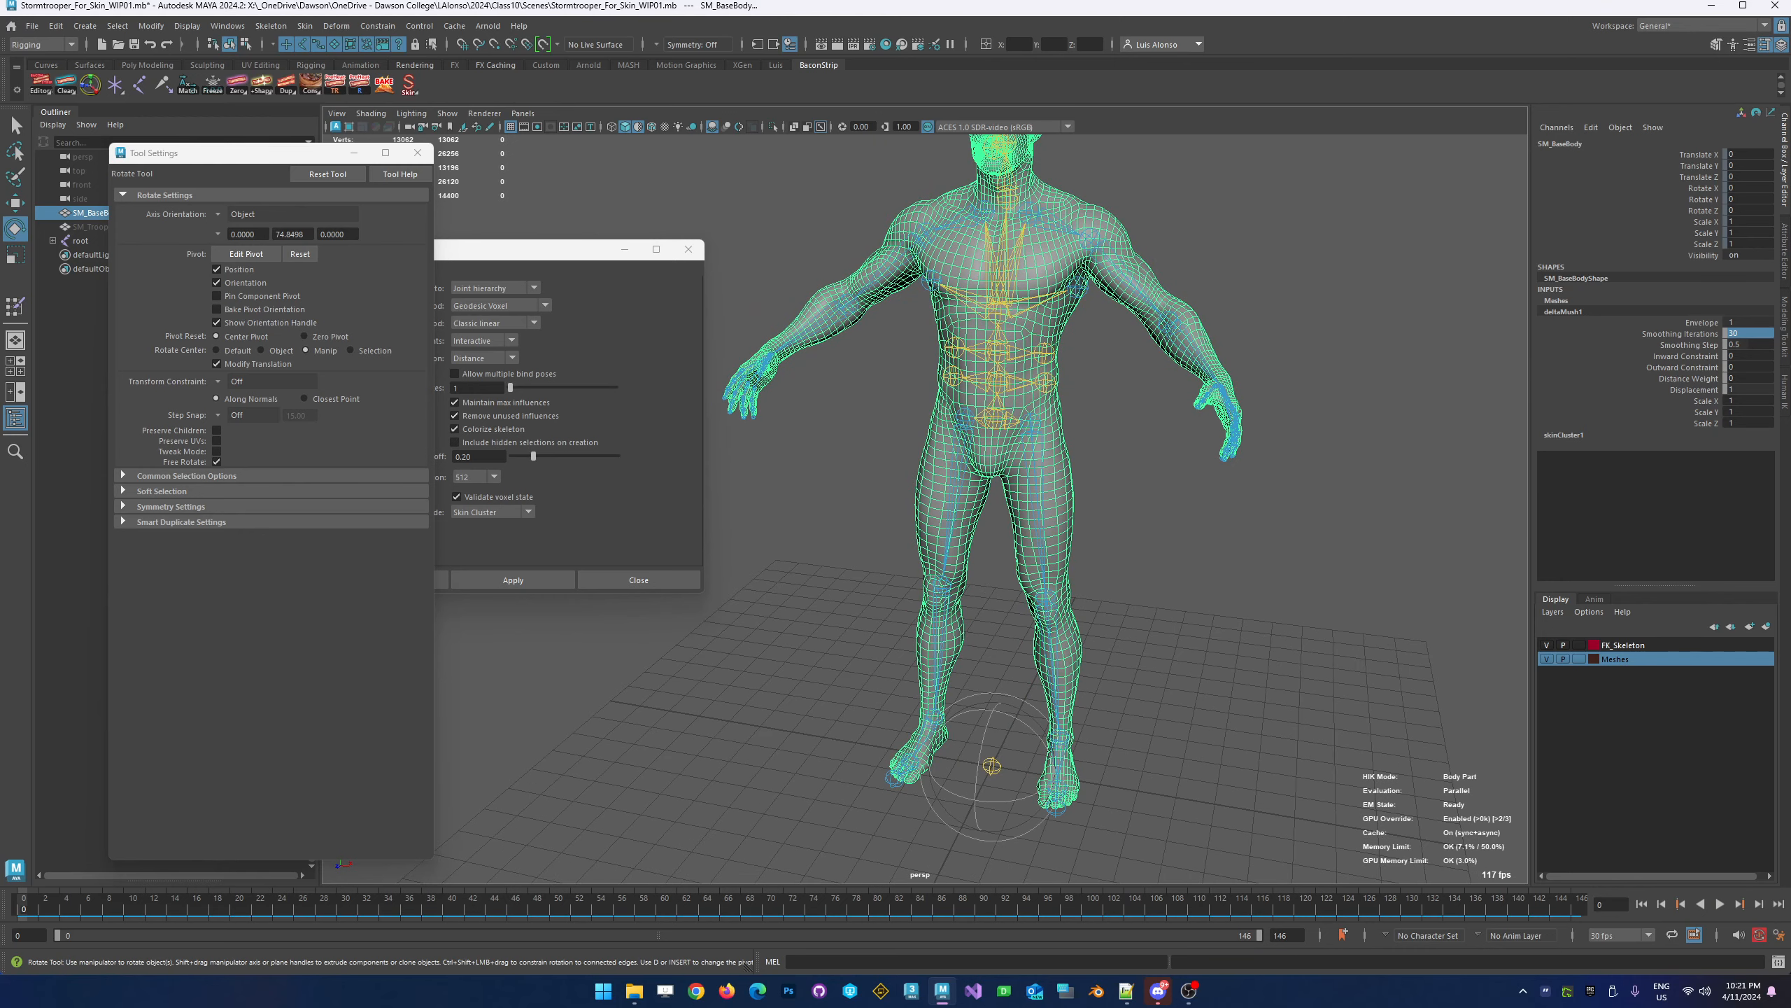
Close the Tool Settings and skin binding options windows and view the whole body from the front
left_click(418, 153)
left_click(689, 251)
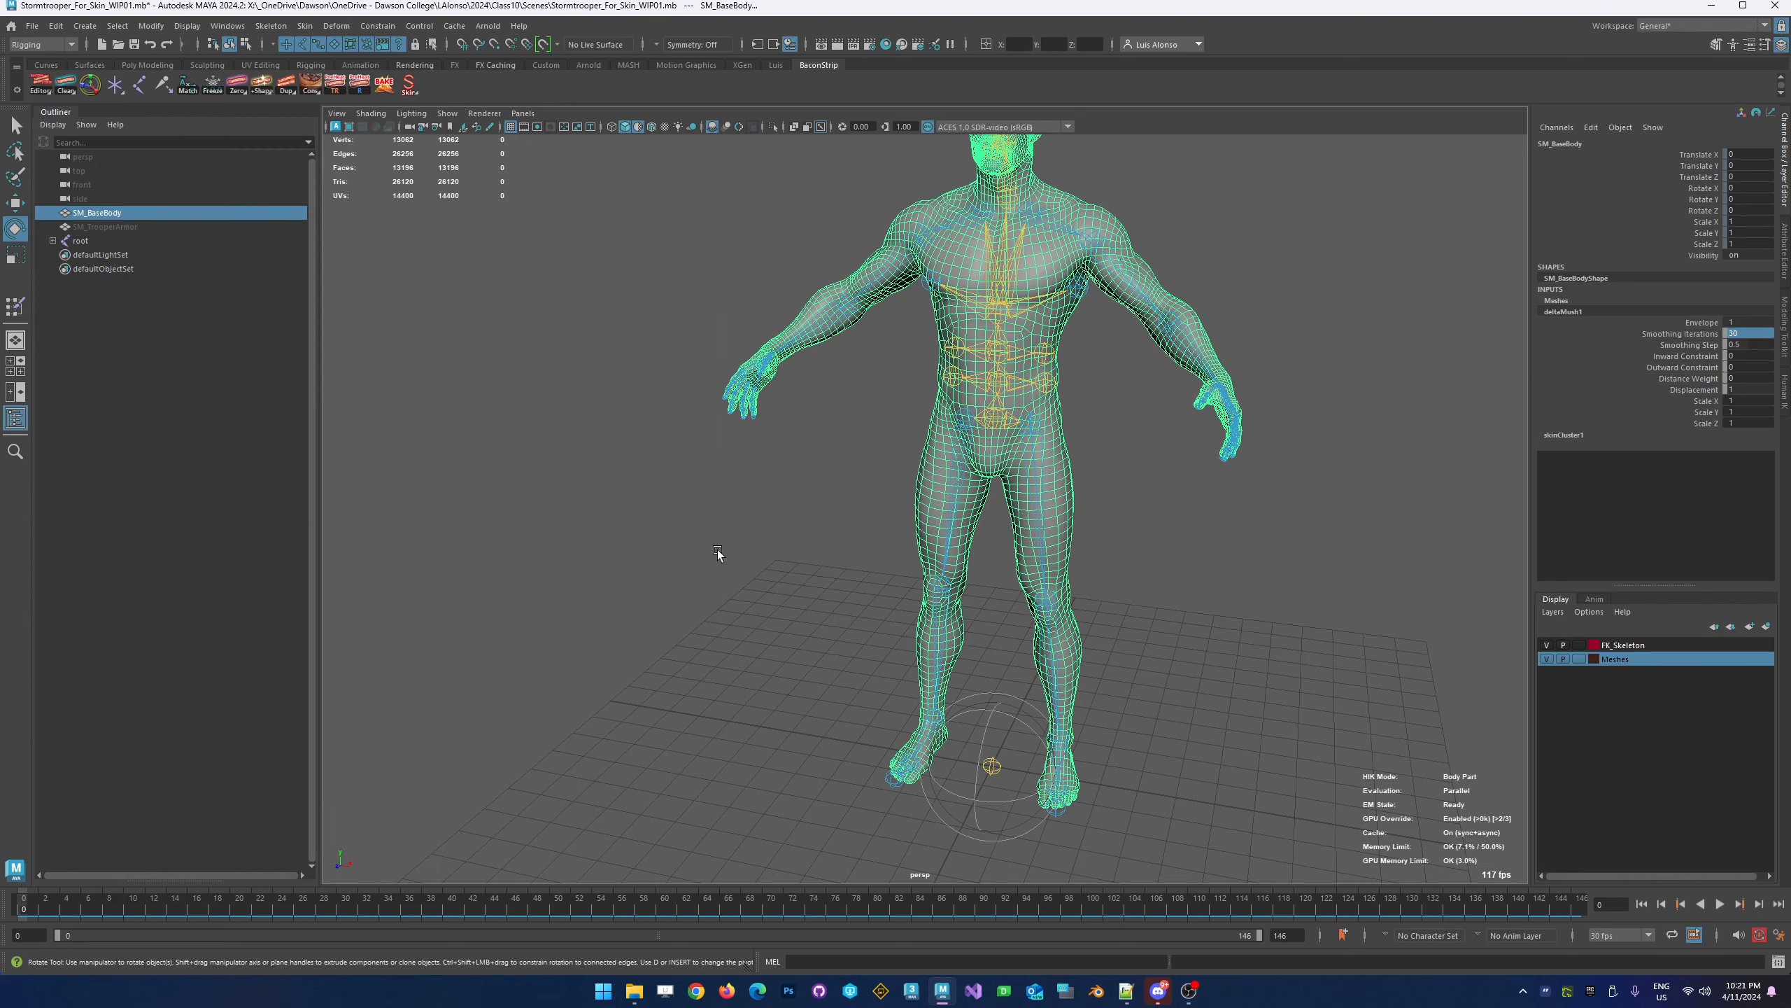
left_click_drag(717, 549, 633, 547, "alt")
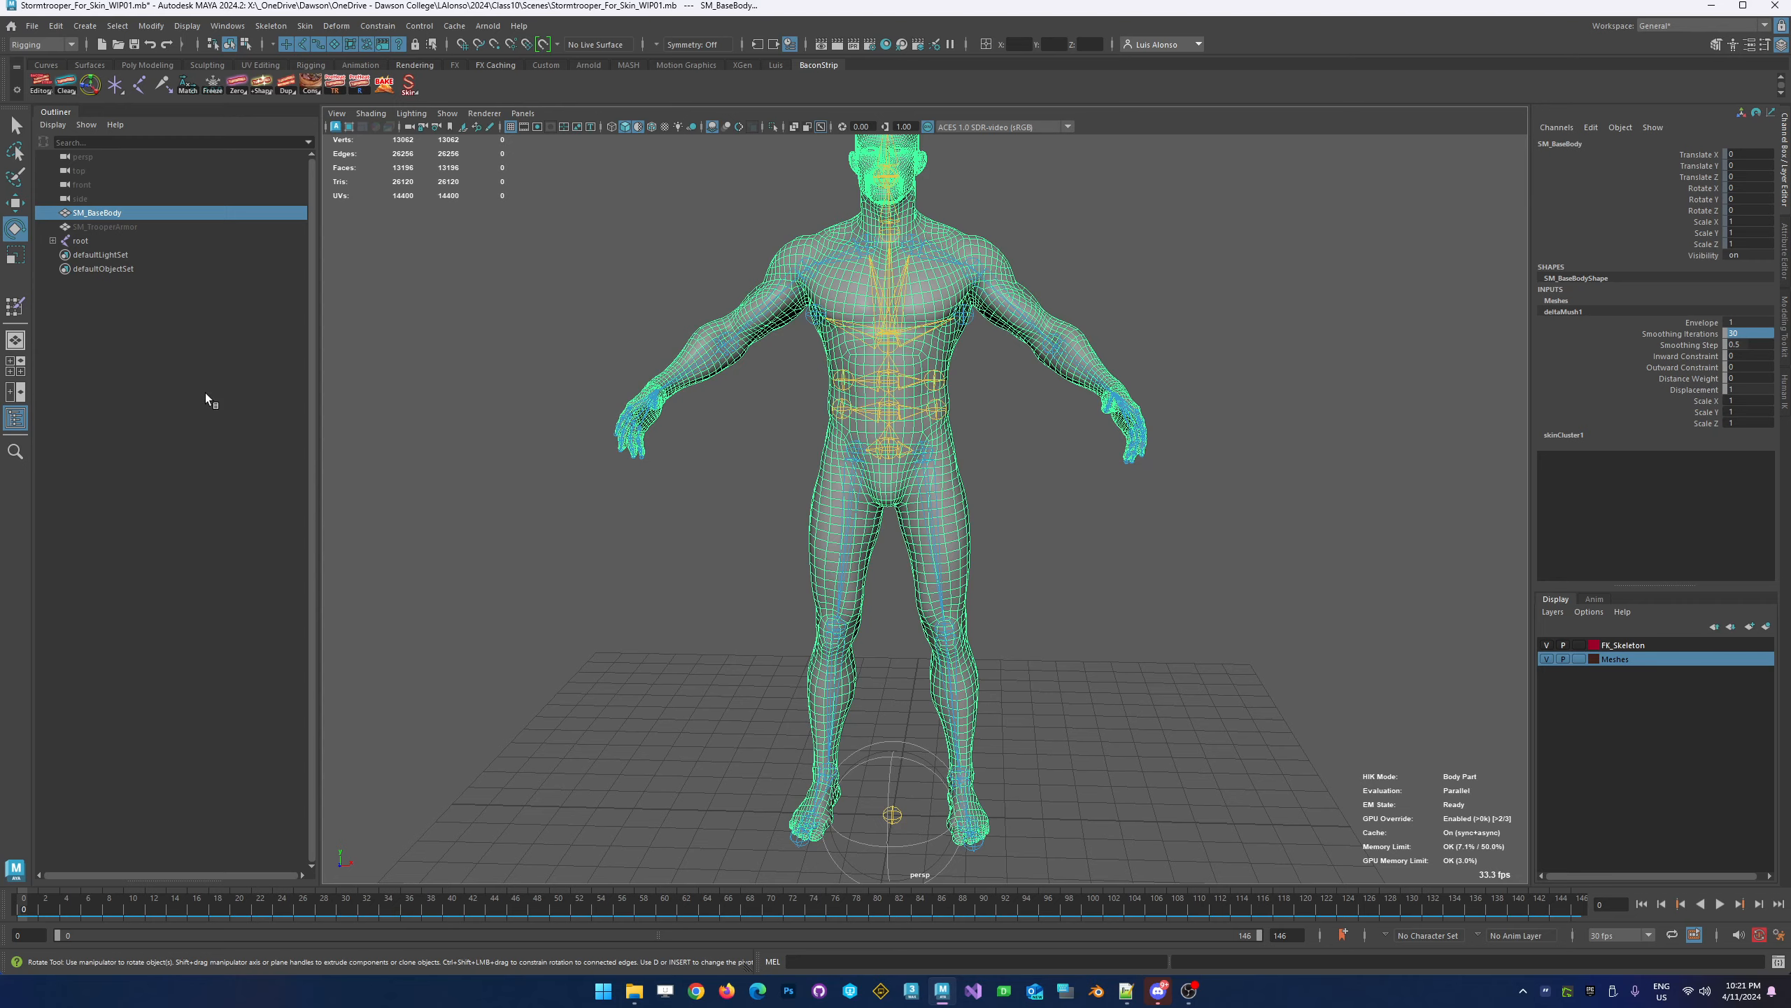
left_click_drag(695, 490, 832, 423, "alt")
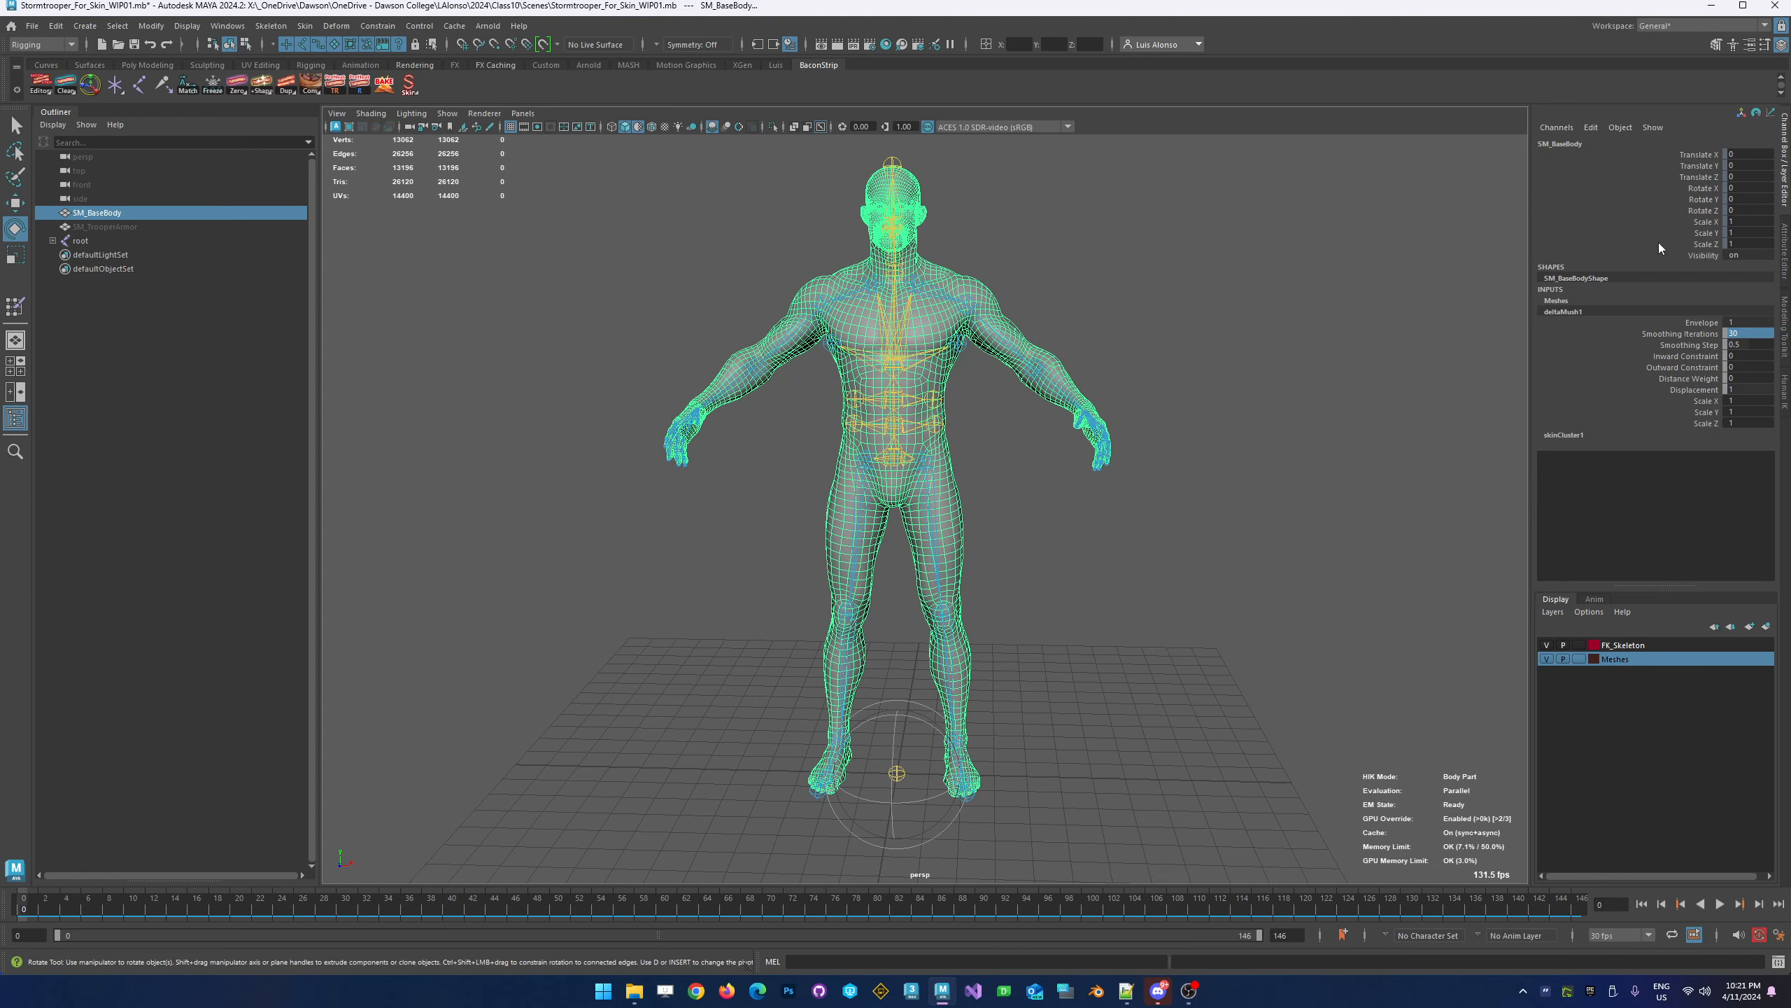
Start Bake Deformation to Skin Weights and clear the default mesh and skeleton names from its source and destination
left_click(304, 25)
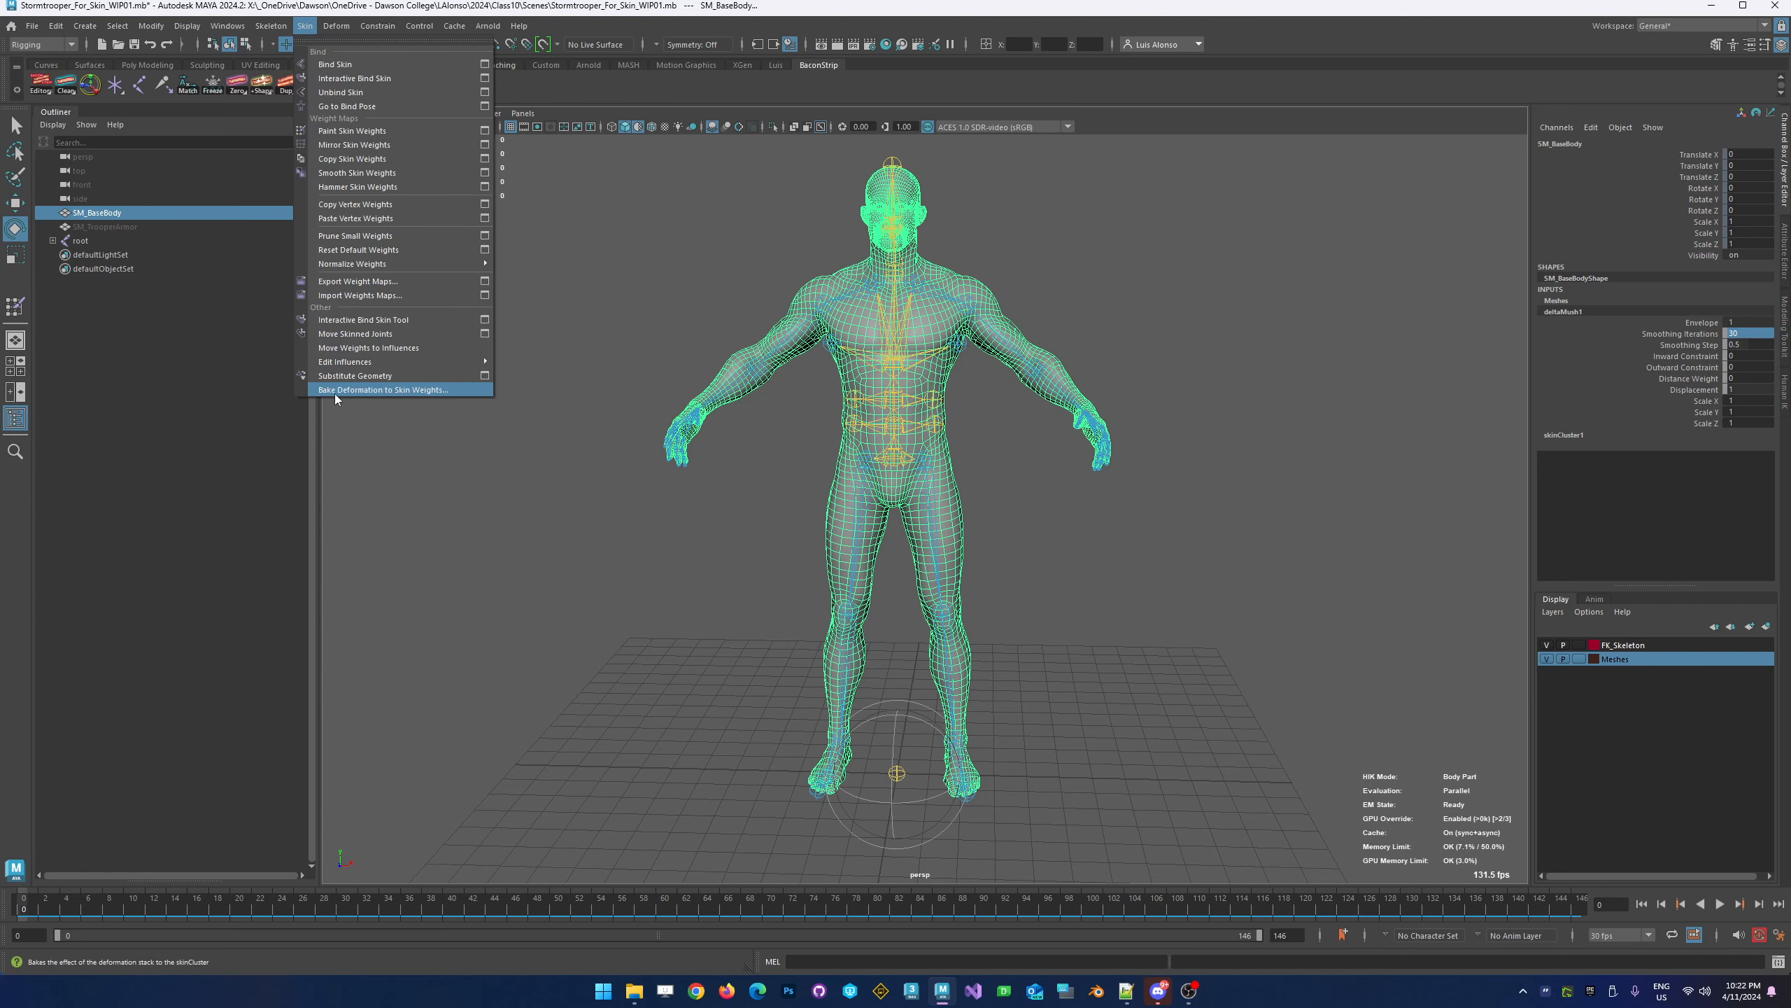
left_click(423, 392)
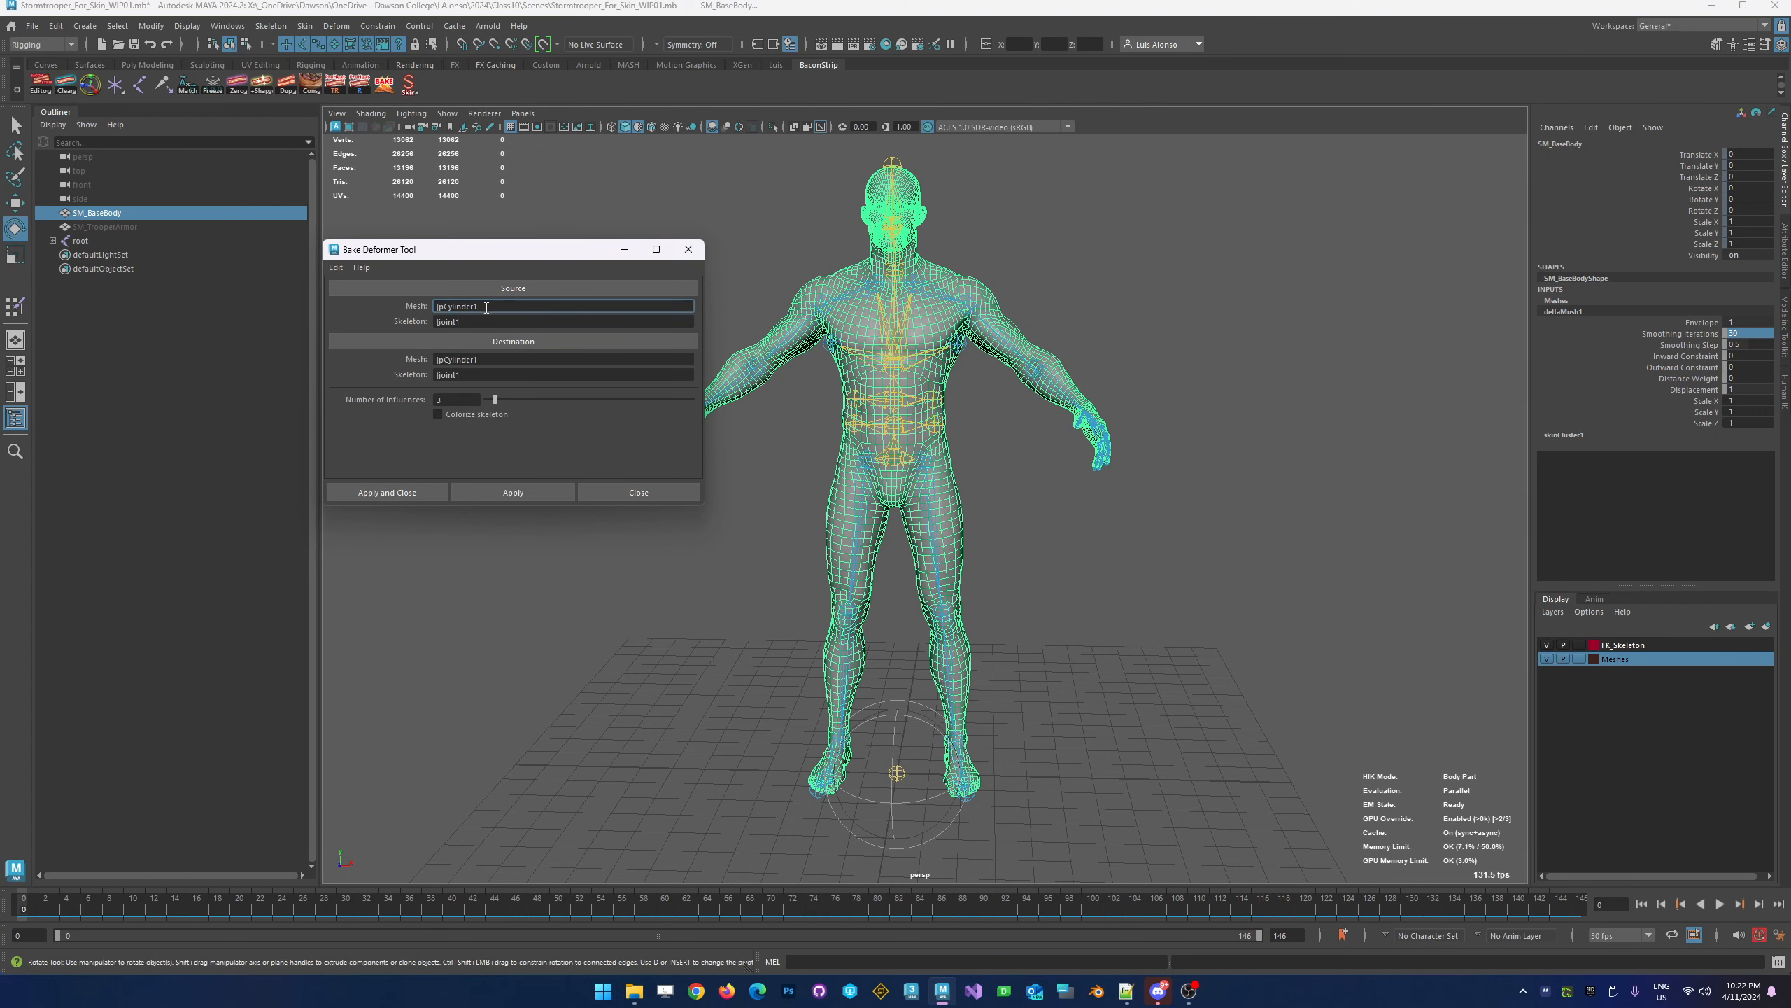
left_click_drag(486, 307, 355, 303)
key("BackSpace")
key("Tab")
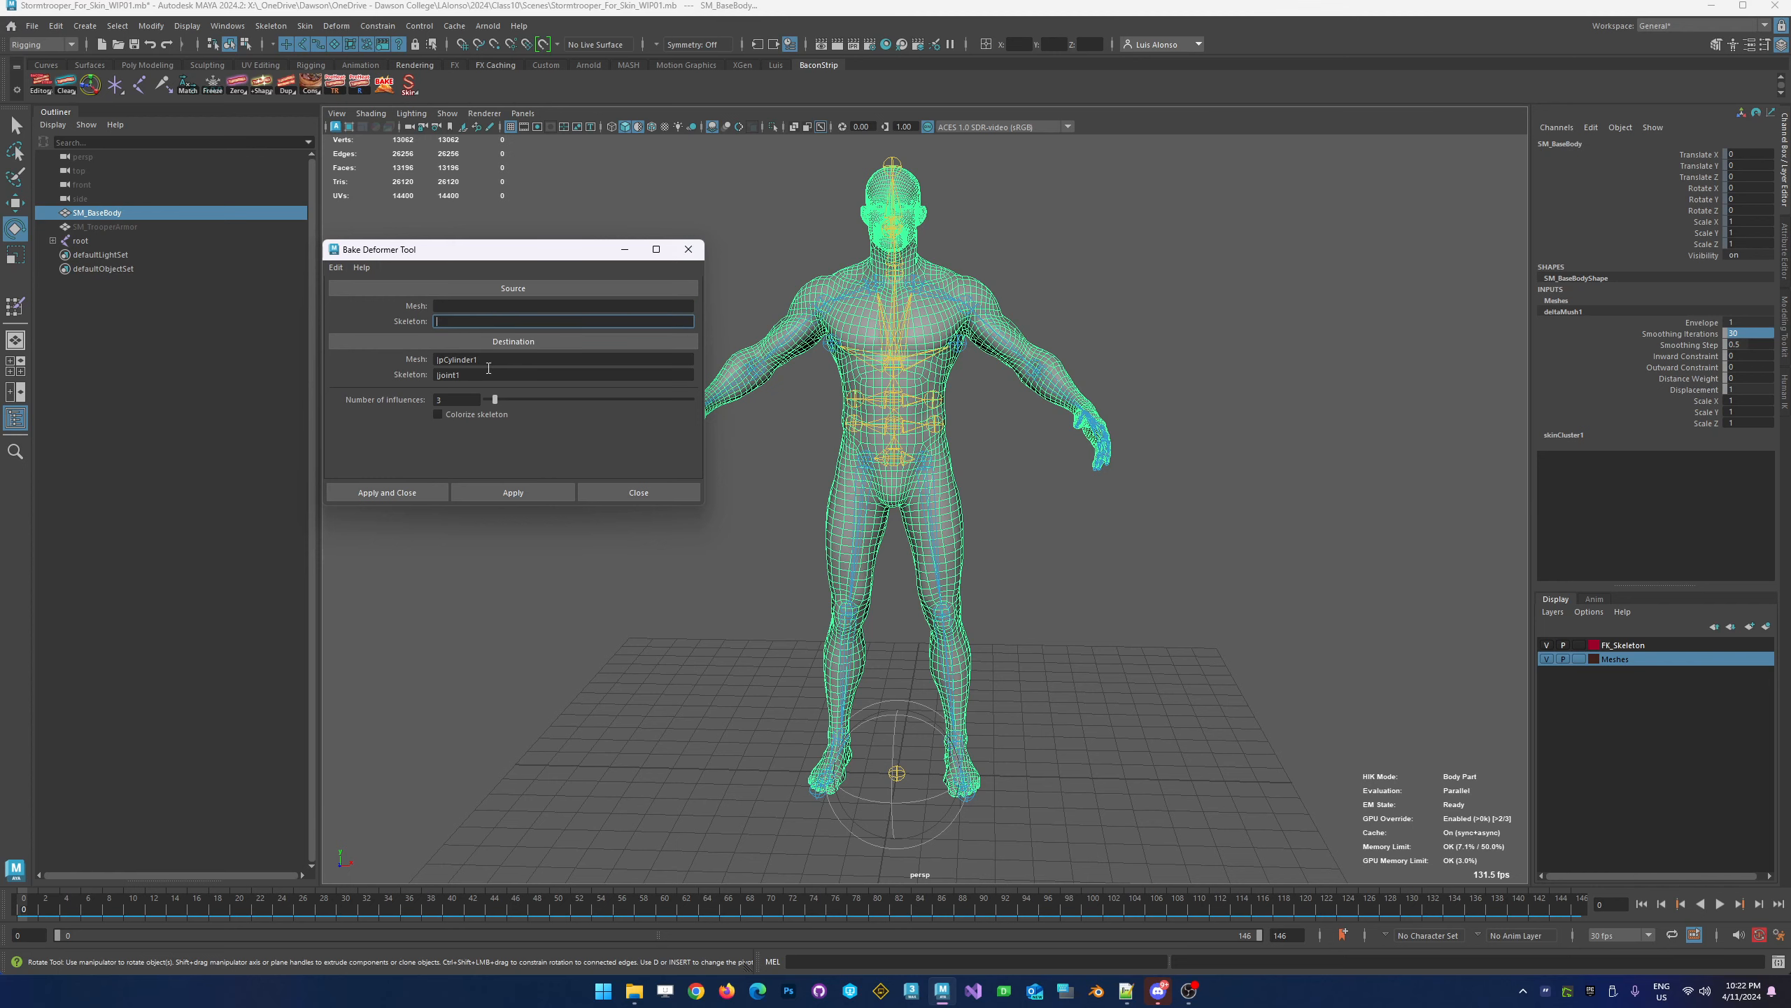
left_click_drag(487, 362, 360, 361)
key("BackSpace")
key("Tab")
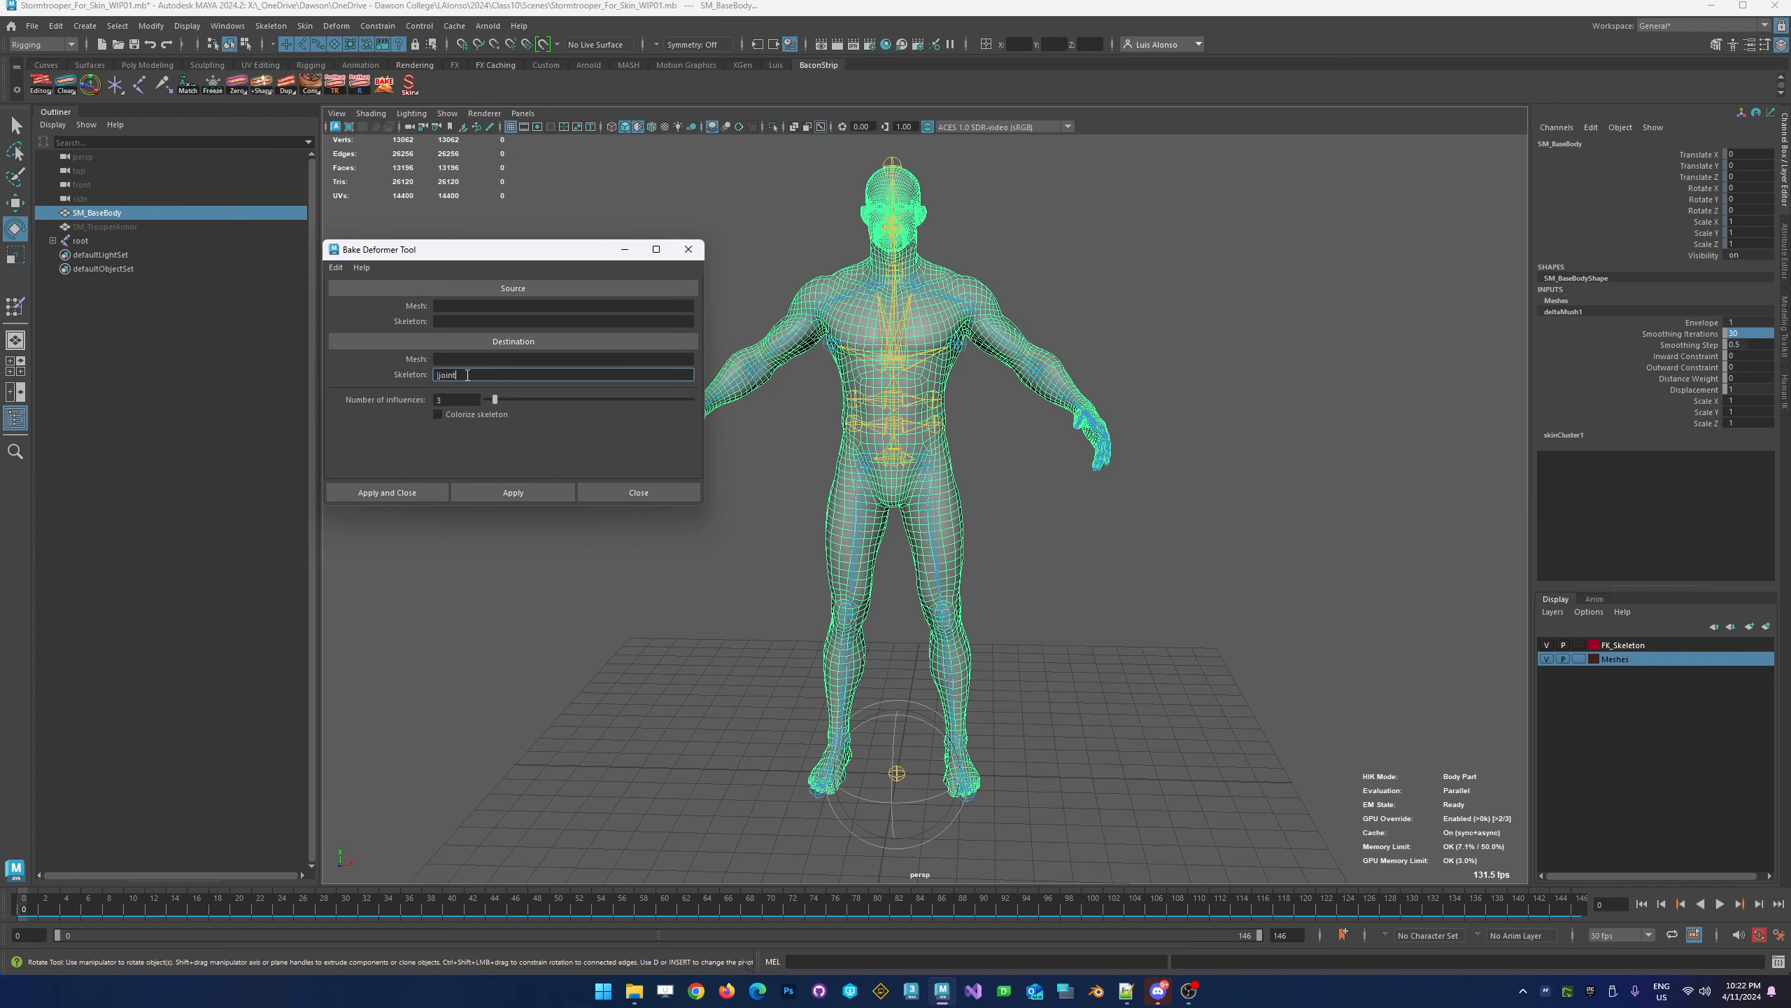
key("BackSpace")
Move the Bake Deformer Tool window aside and select the SM_BaseBody mesh for the bake
mouse_move(450, 255)
left_mouse_down()
mouse_move(419, 258)
mouse_move(465, 262)
left_mouse_up()
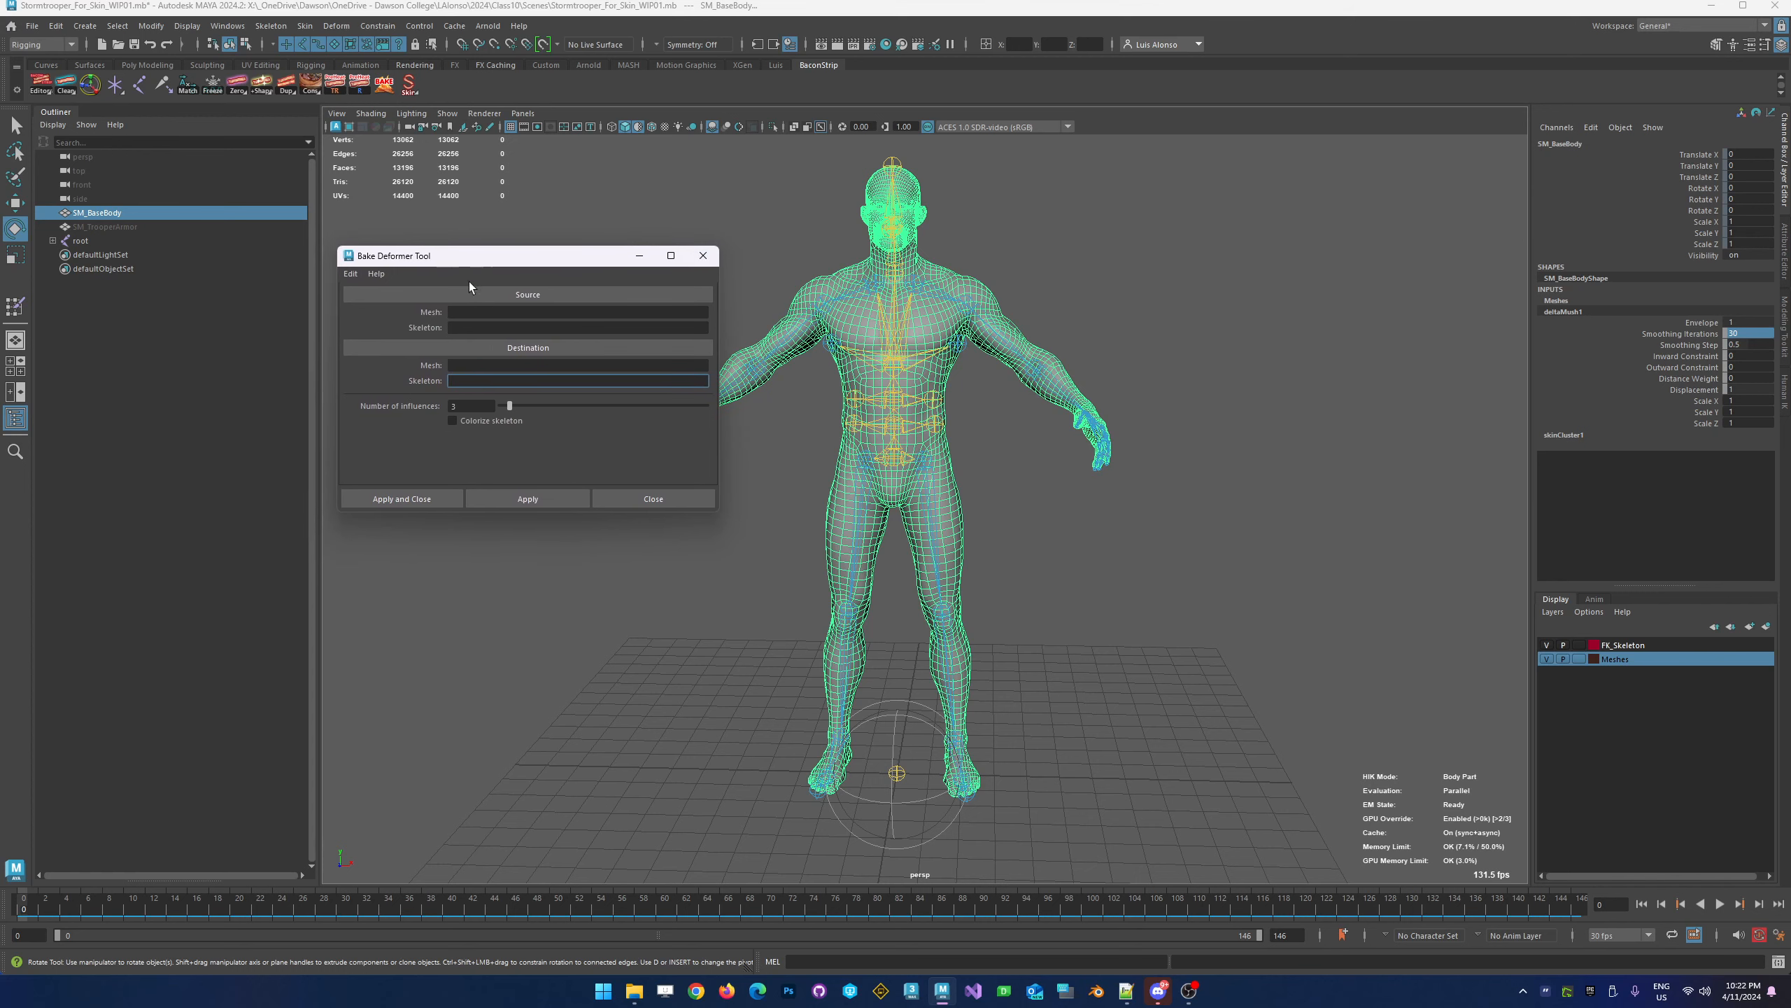
left_click(87, 214)
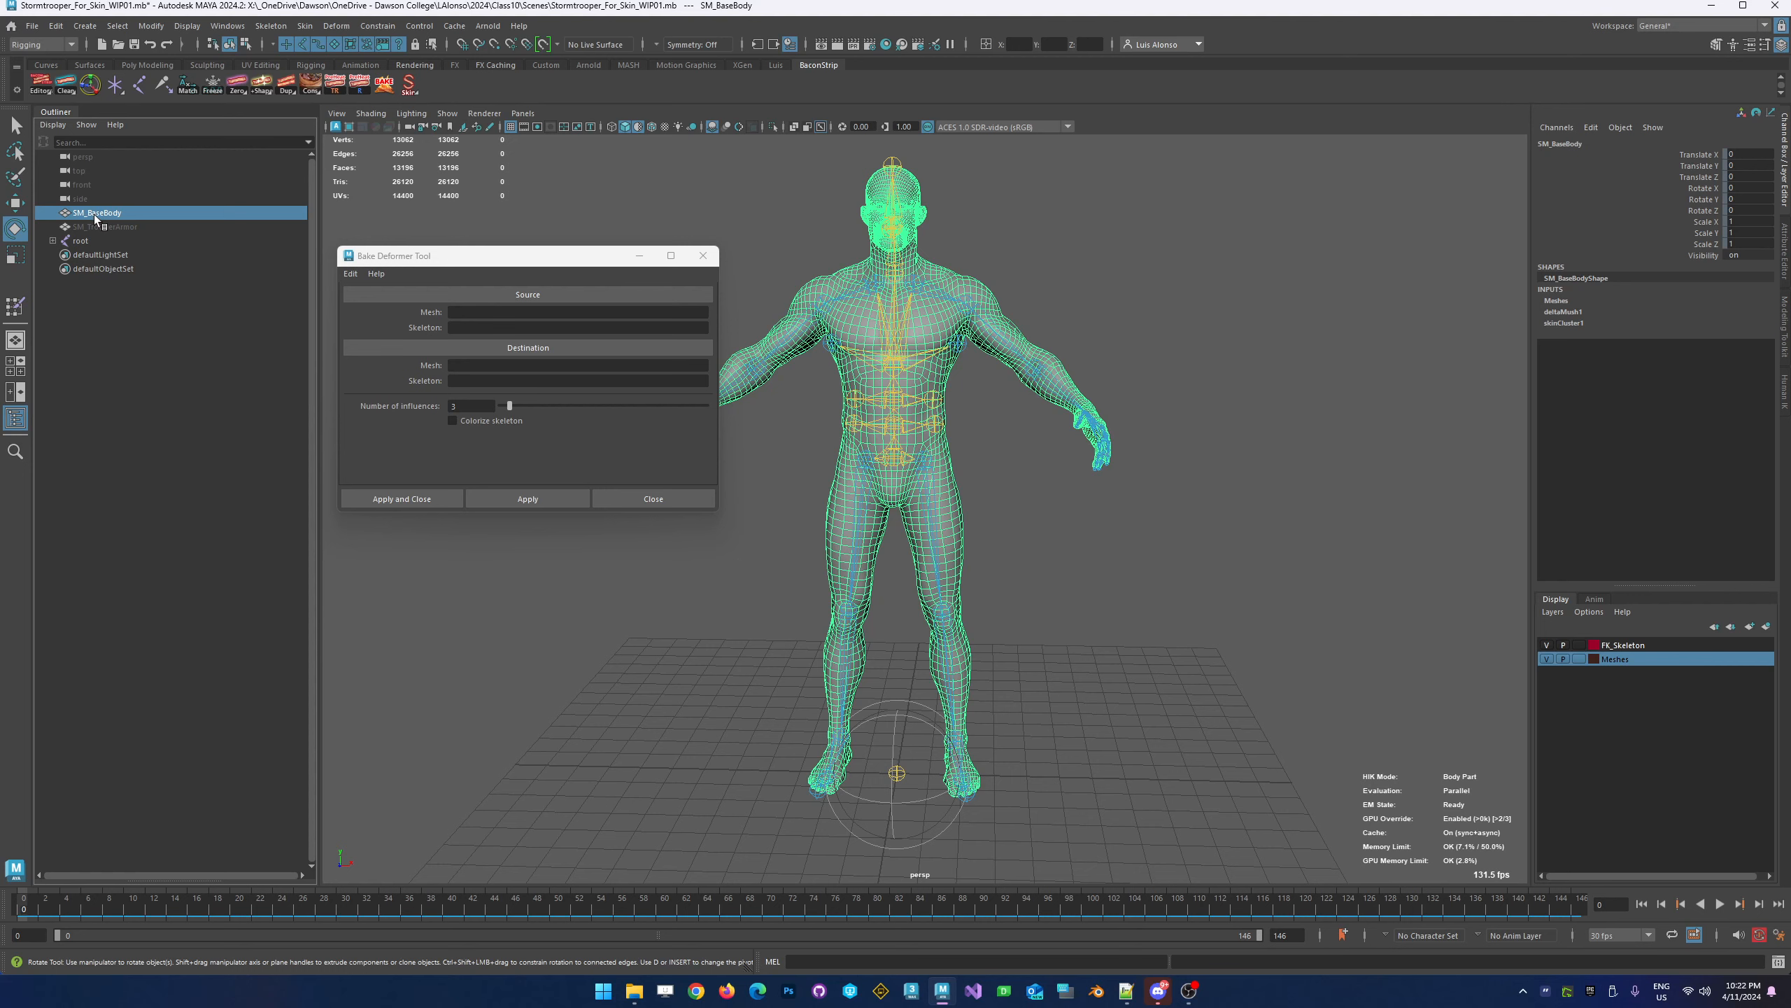
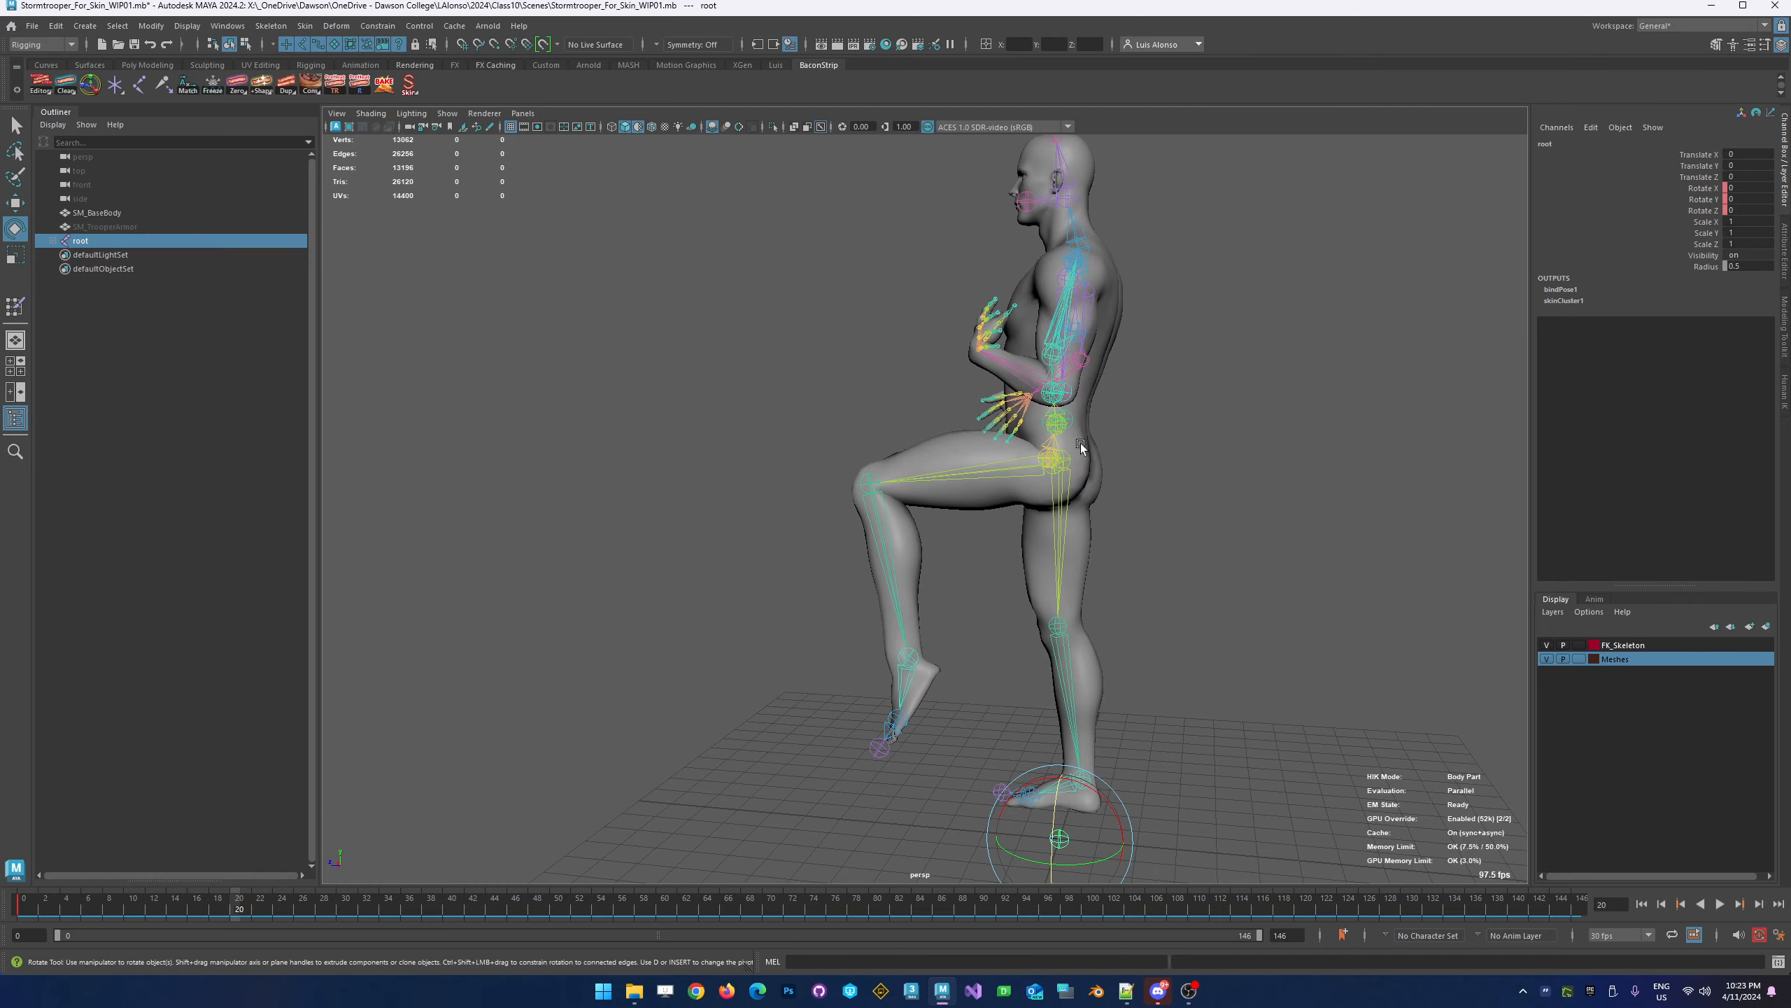
Inspect the body's deformation from several angles in the raised-leg pose at frame 20, and return to frame 0
left_click_drag(827, 566, 778, 697, "alt")
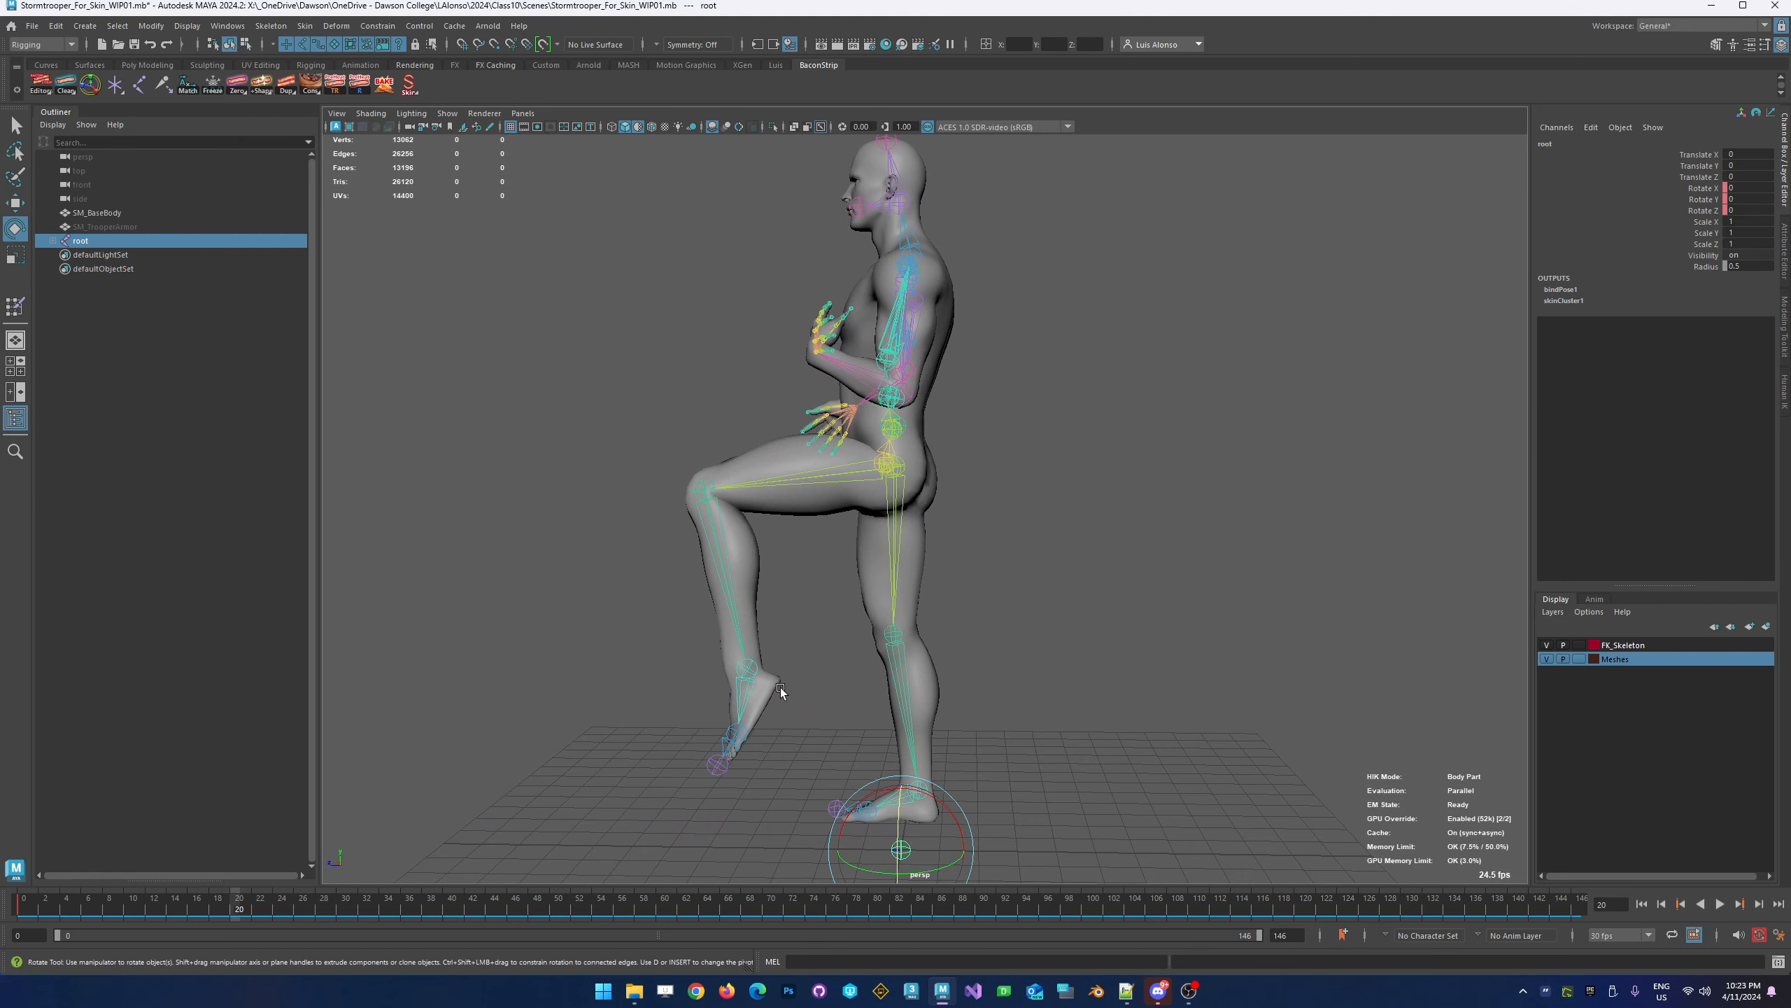
middle_click_drag(618, 777, 543, 659, "alt")
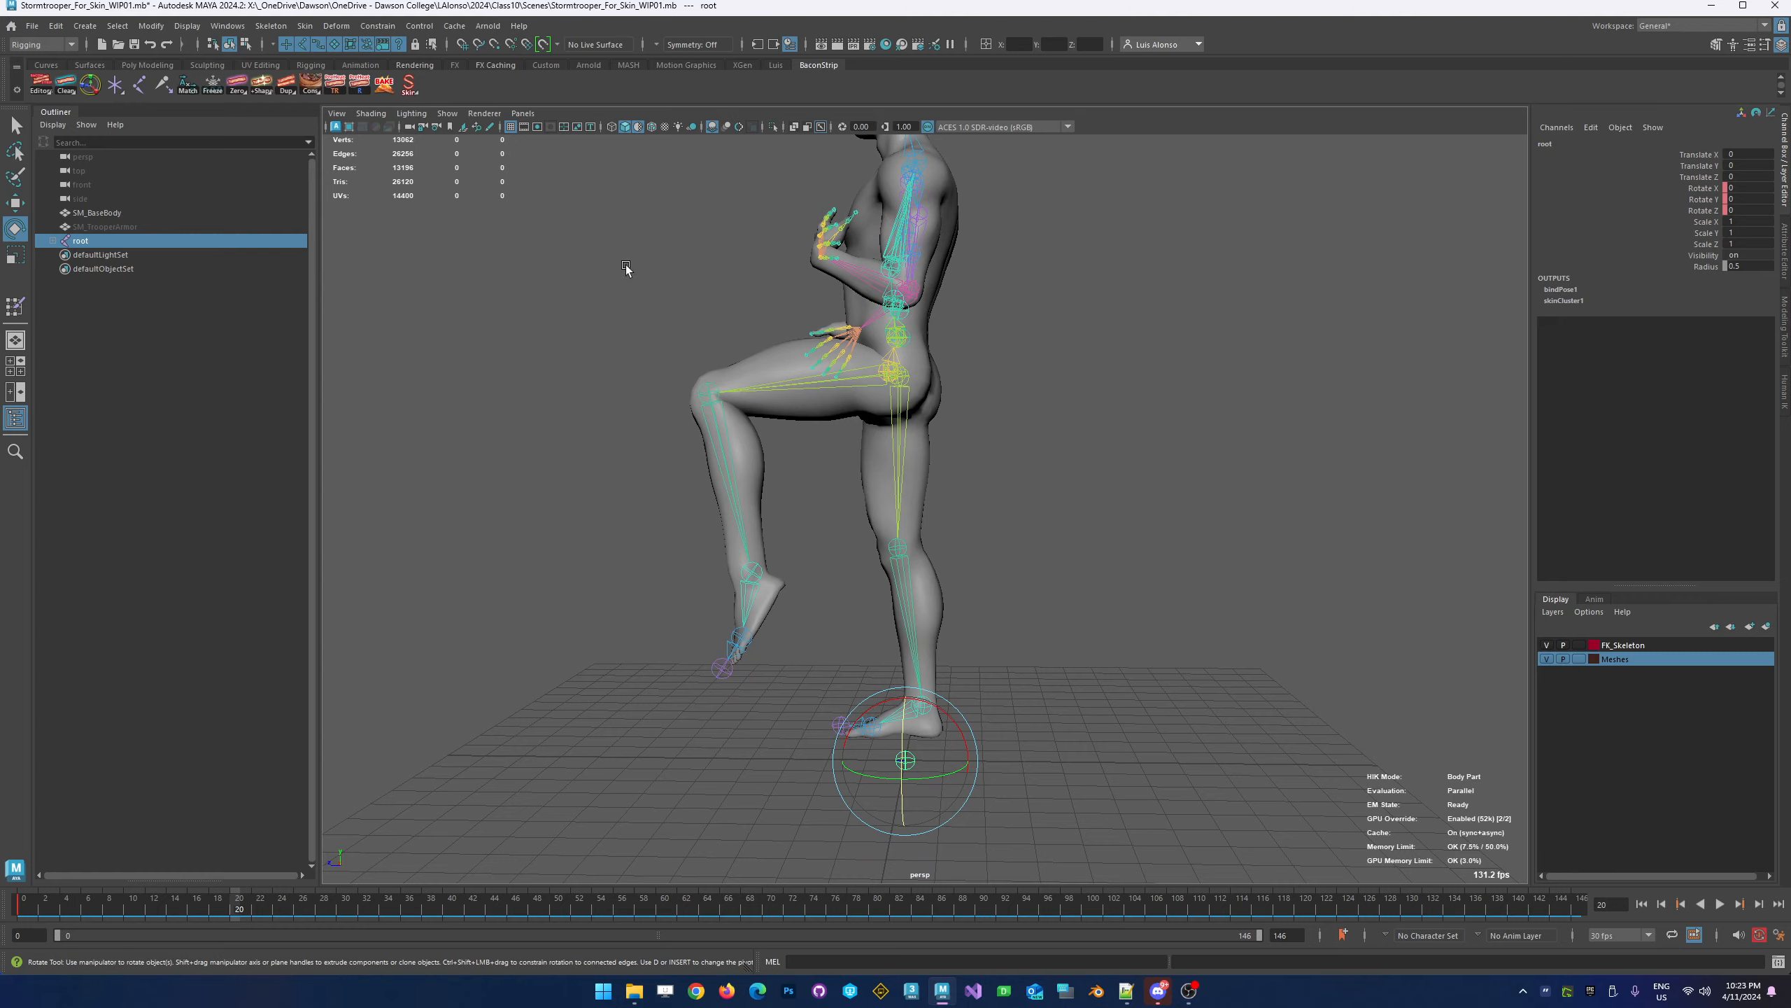
left_click_drag(579, 370, 645, 387, "alt")
right_click_drag(631, 343, 737, 347, "alt")
middle_click_drag(744, 351, 776, 393, "alt")
left_click_drag(776, 394, 776, 503, "alt")
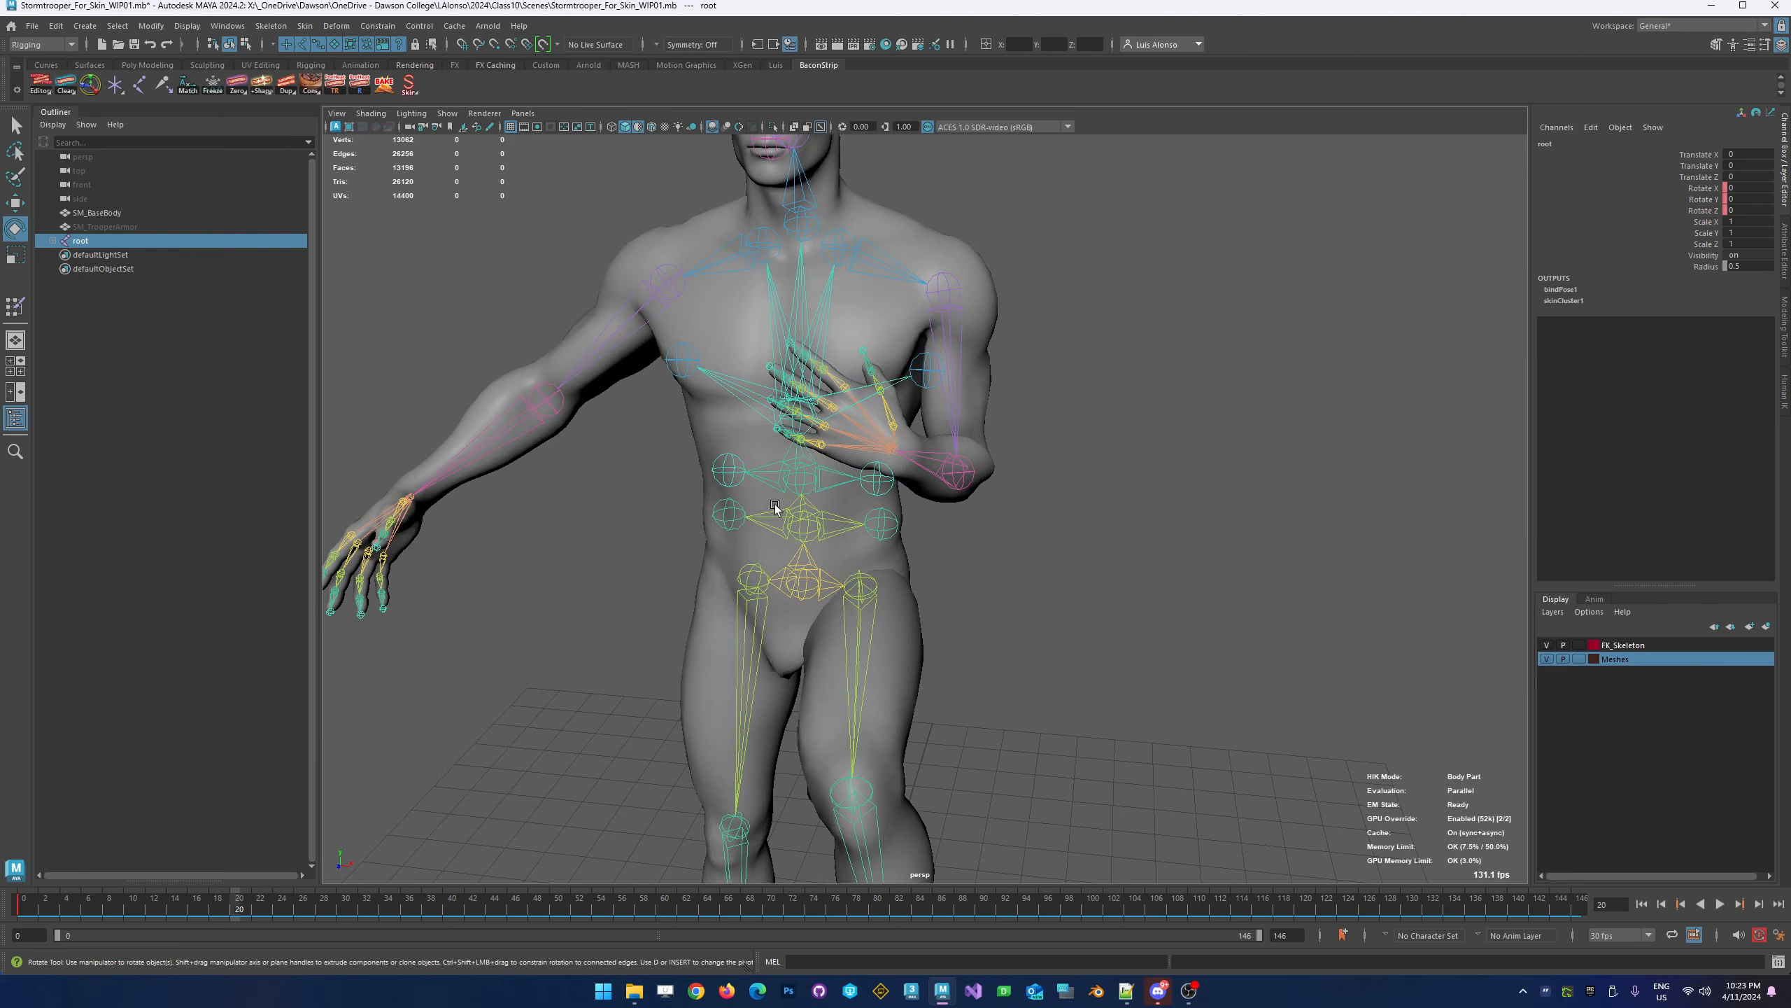
right_click_drag(1079, 527, 814, 514, "alt")
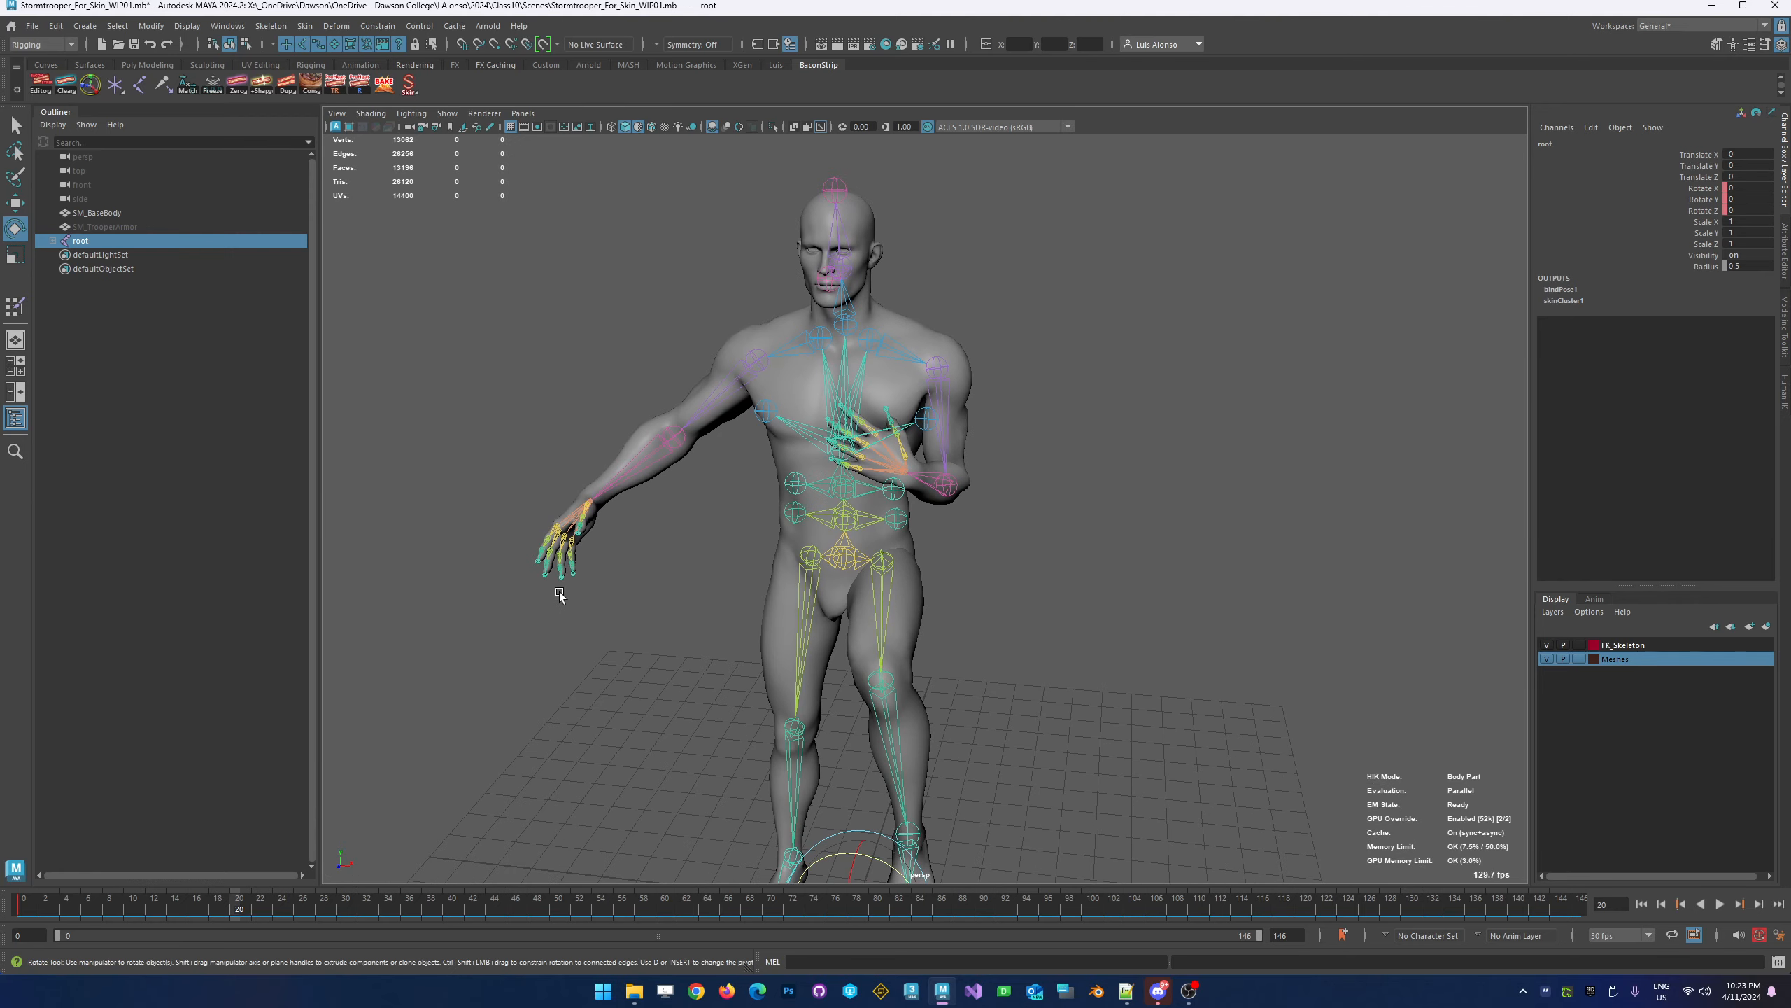
left_click_drag(240, 910, 21, 909)
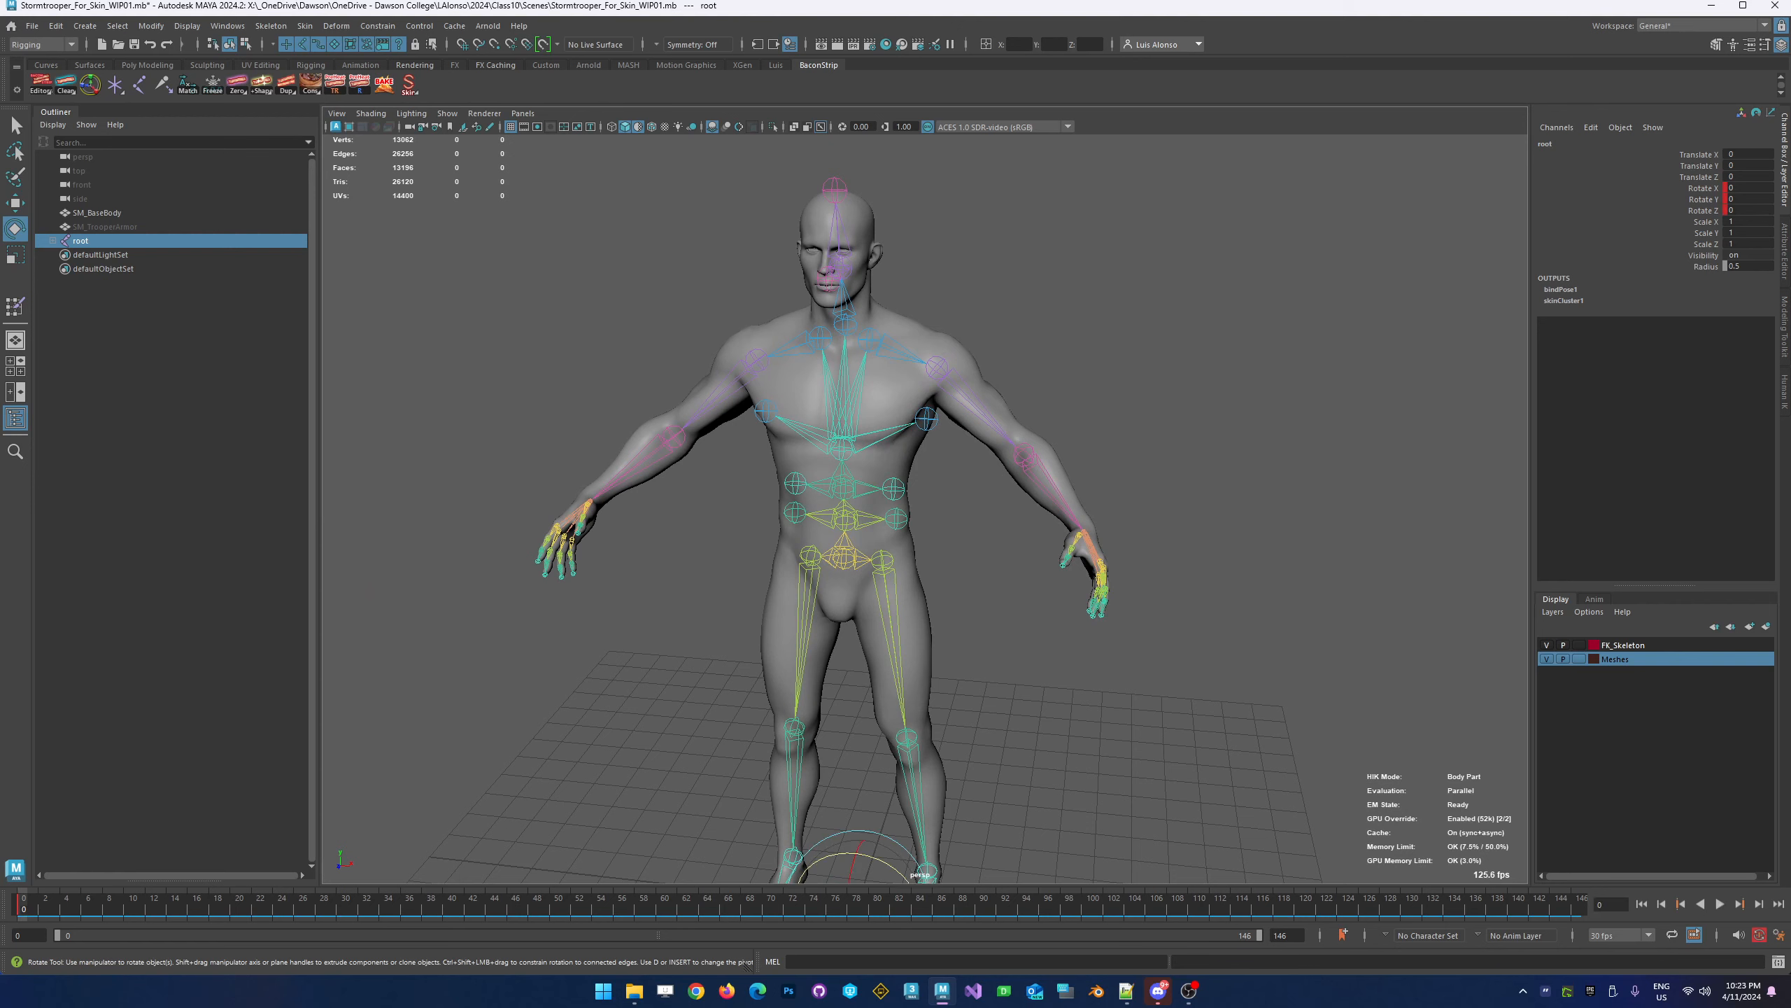
Unhide the SM_TrooperArmor mesh over the body
left_click(952, 352)
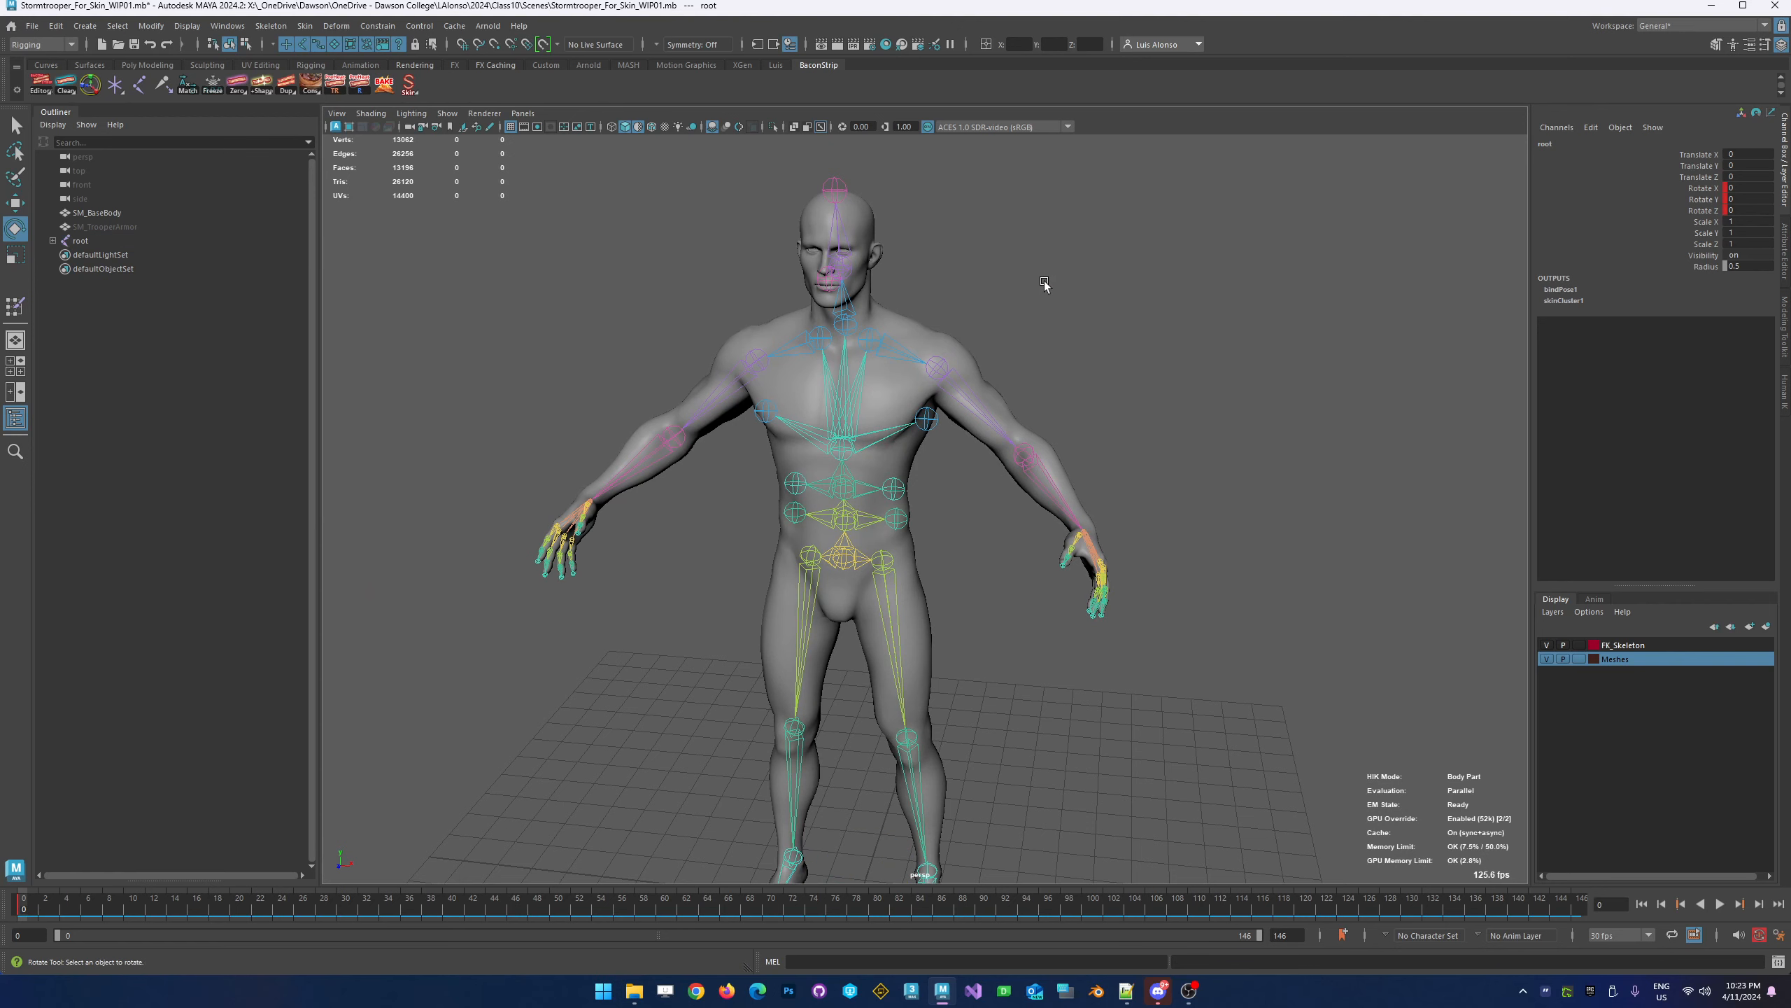
left_click(132, 226)
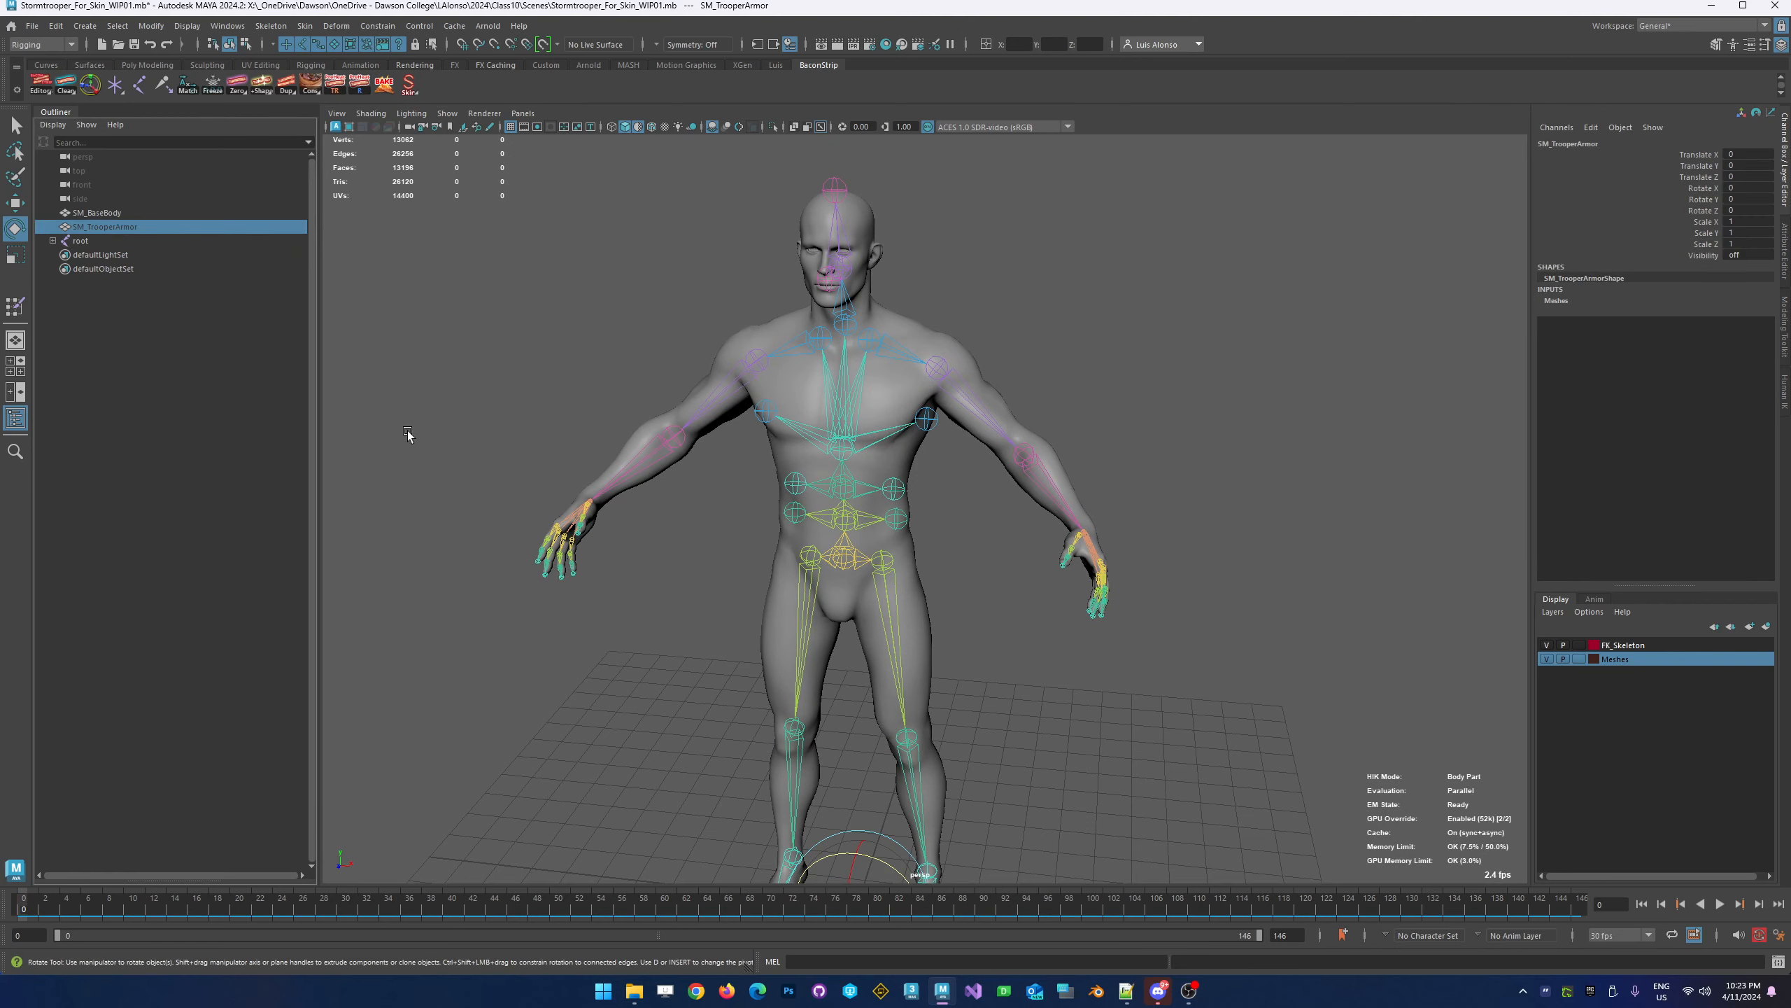
key("shift+h")
mouse_move(626, 505)
left_mouse_down("alt")
mouse_move(624, 520)
mouse_move(623, 505)
left_mouse_up("alt")
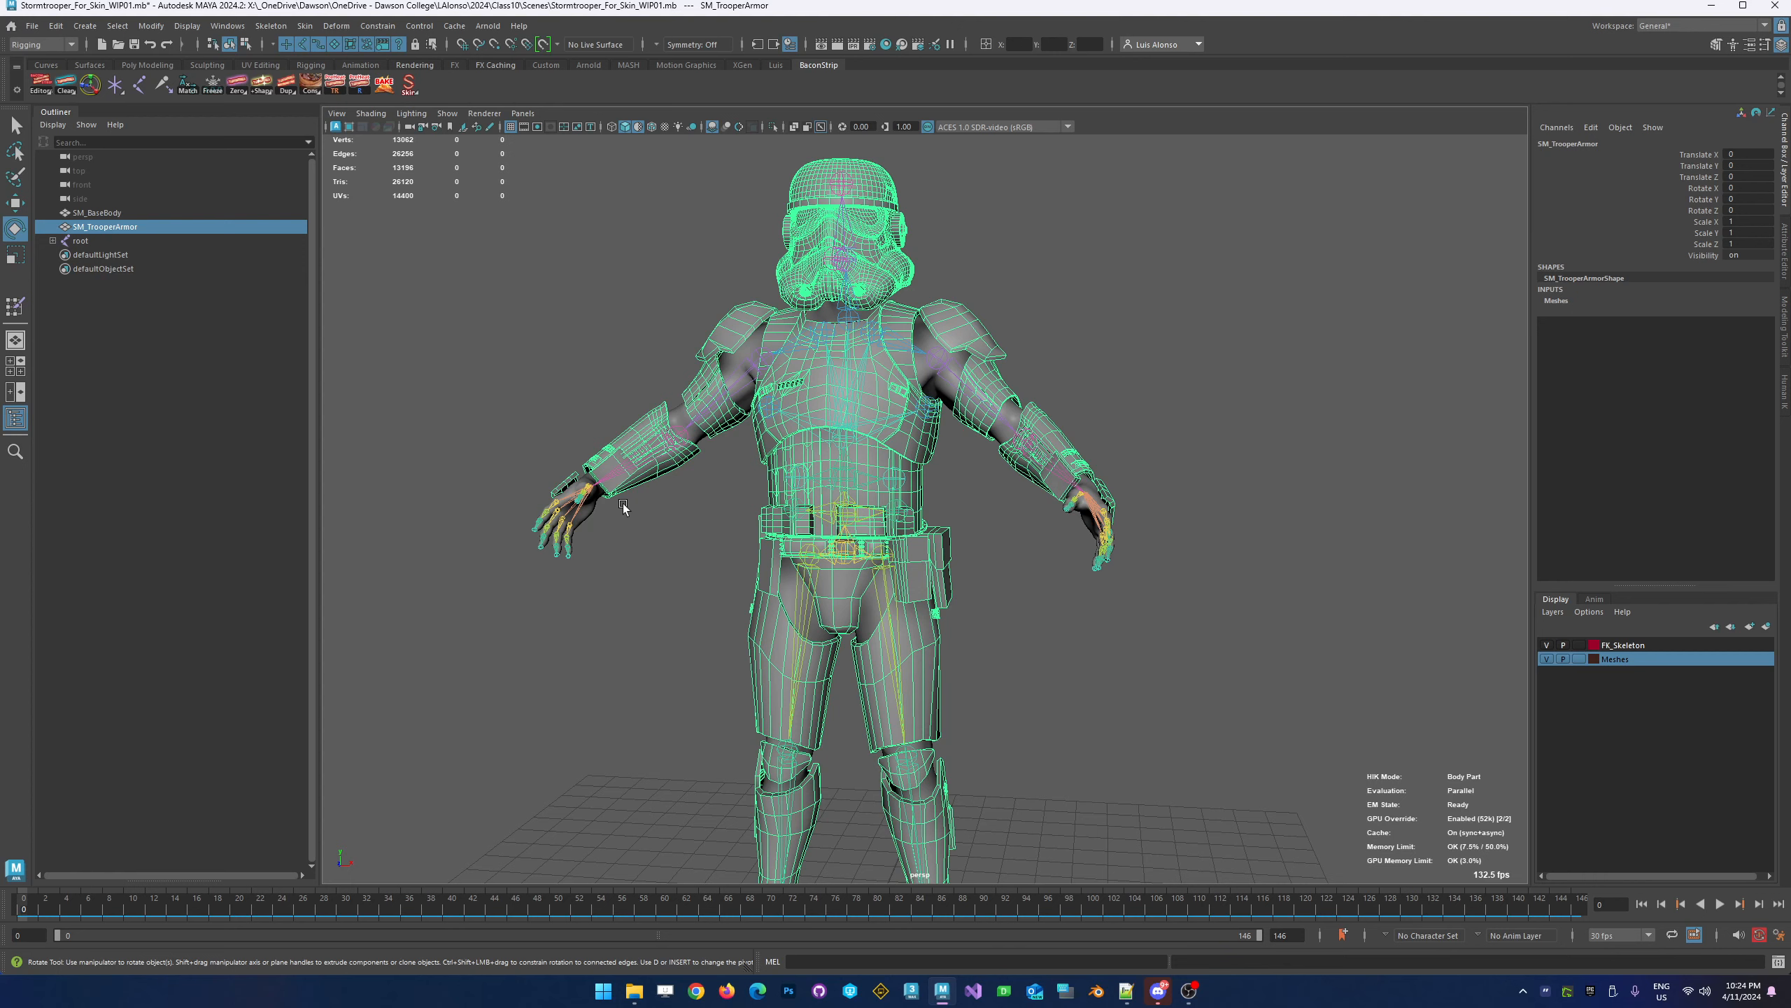
Examine how the body and armor meshes divide the character by selecting each of them in turn
left_click(1032, 273)
left_click(912, 393)
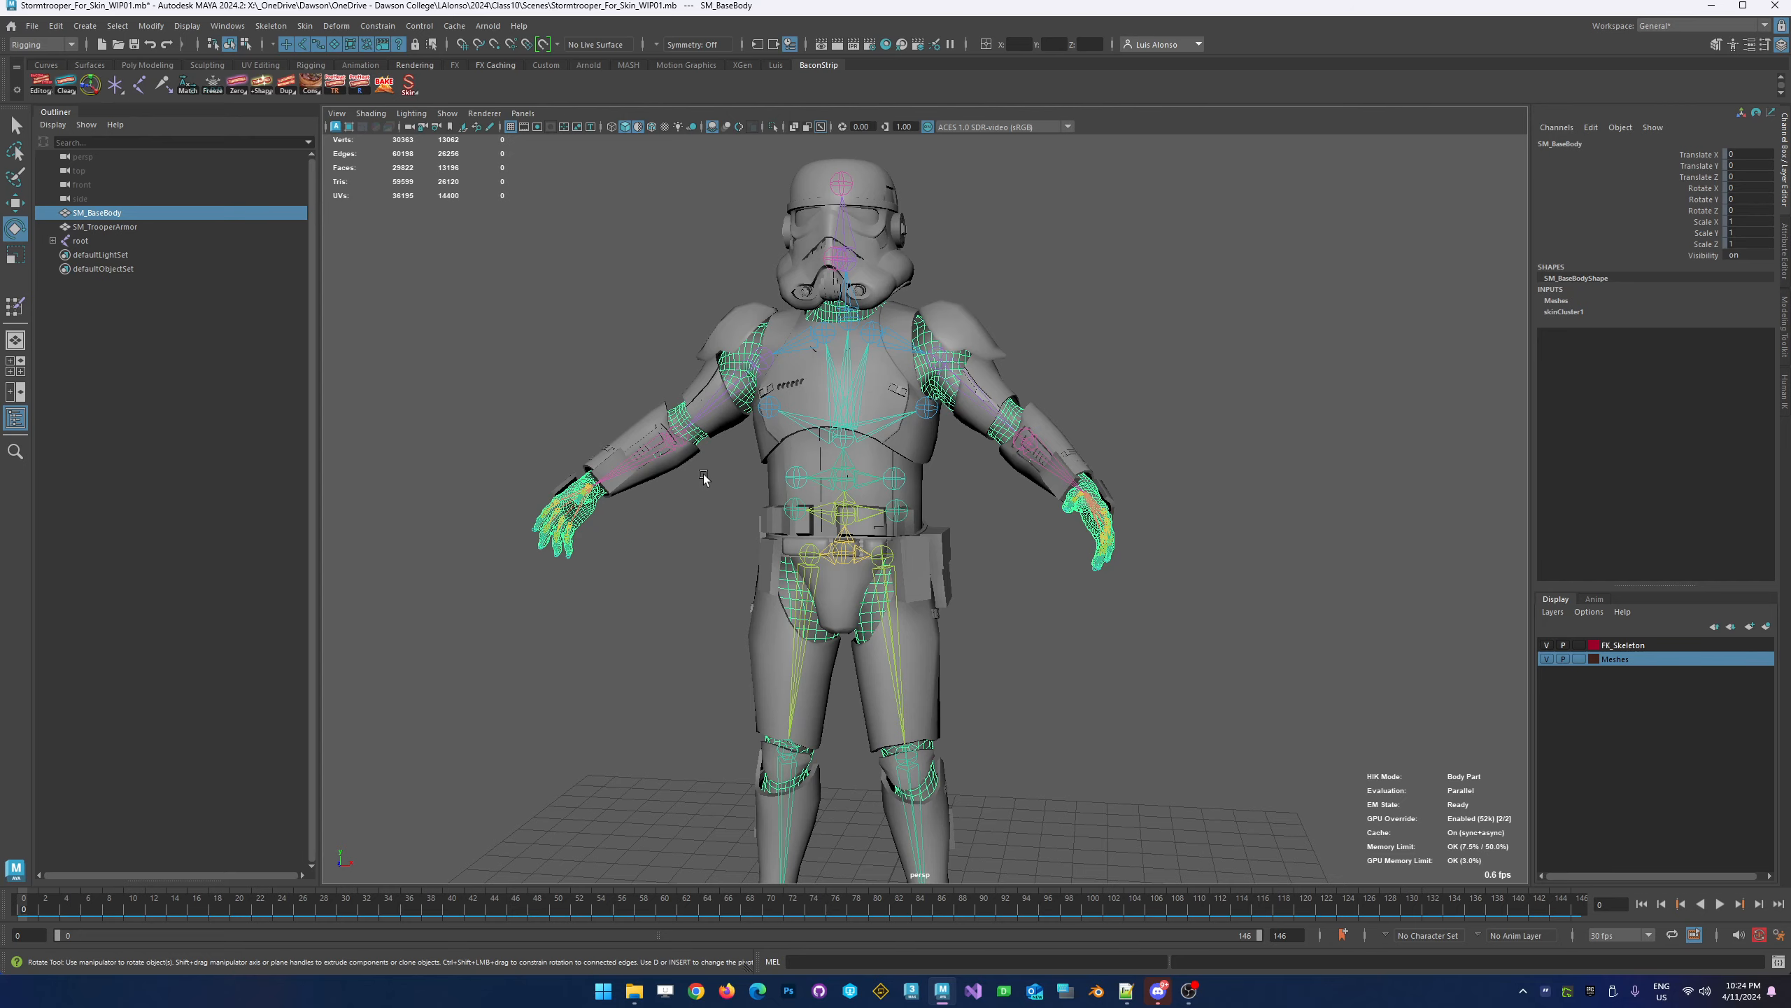
left_click_drag(621, 562, 508, 347, "alt")
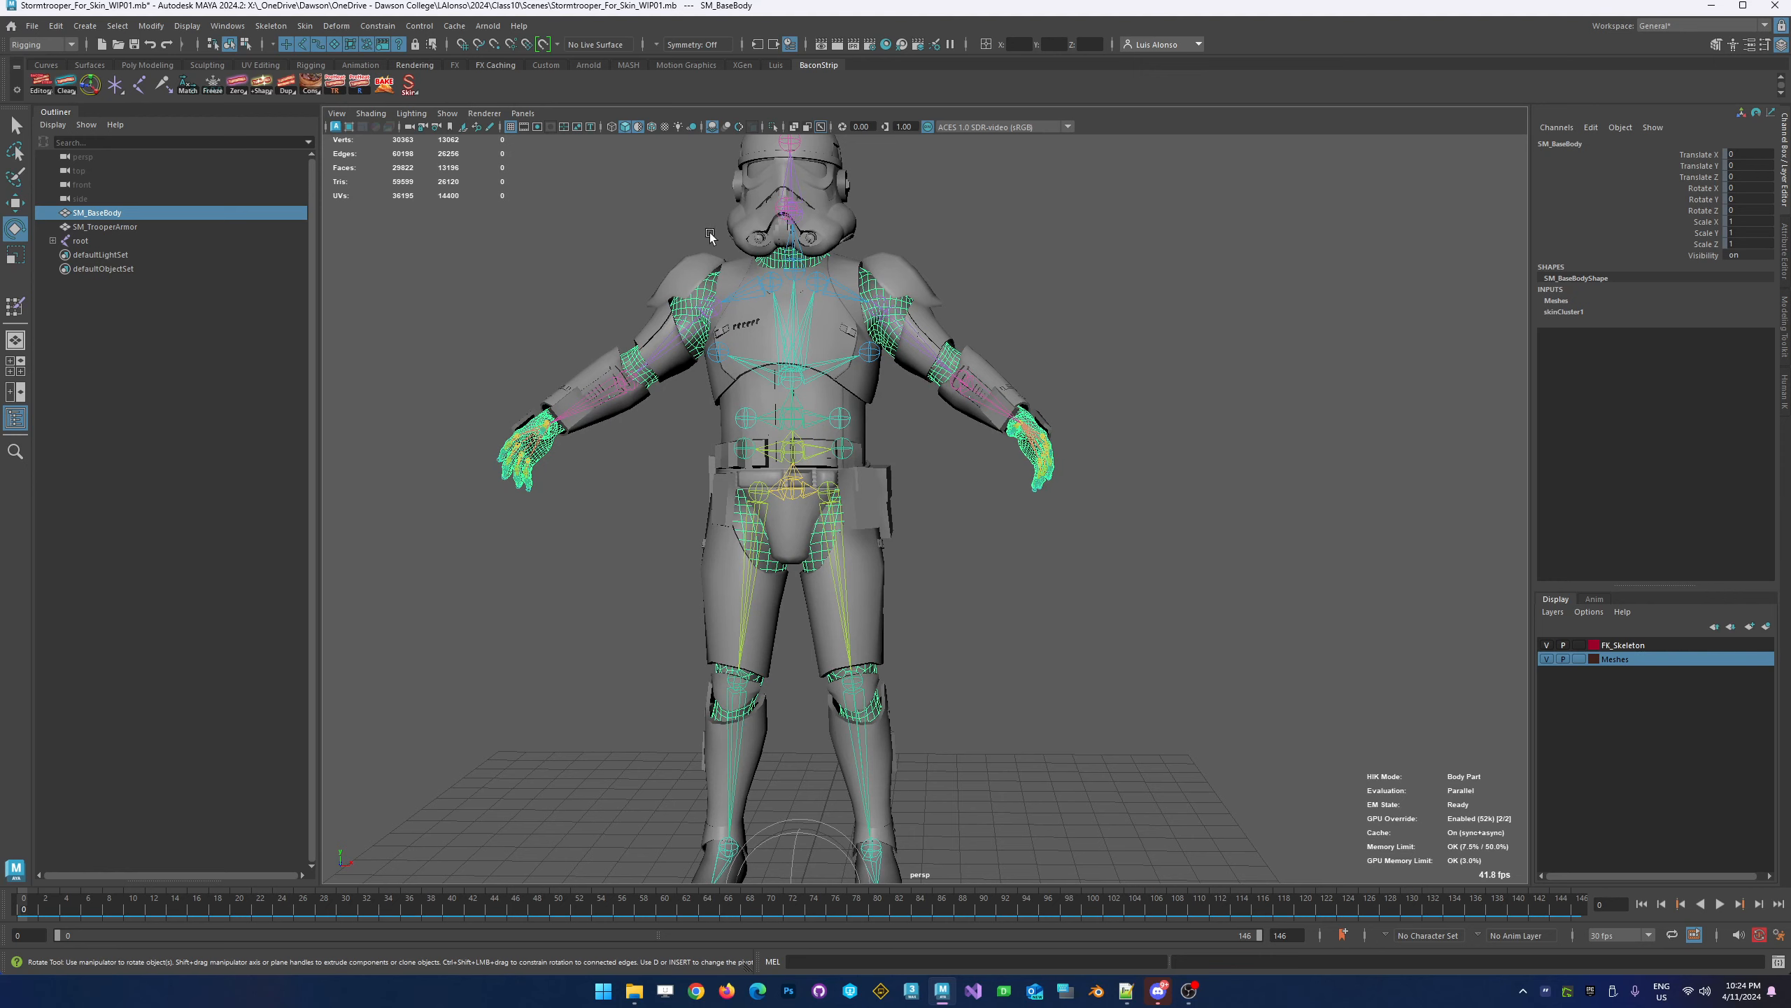
left_click(927, 235)
left_click(842, 281)
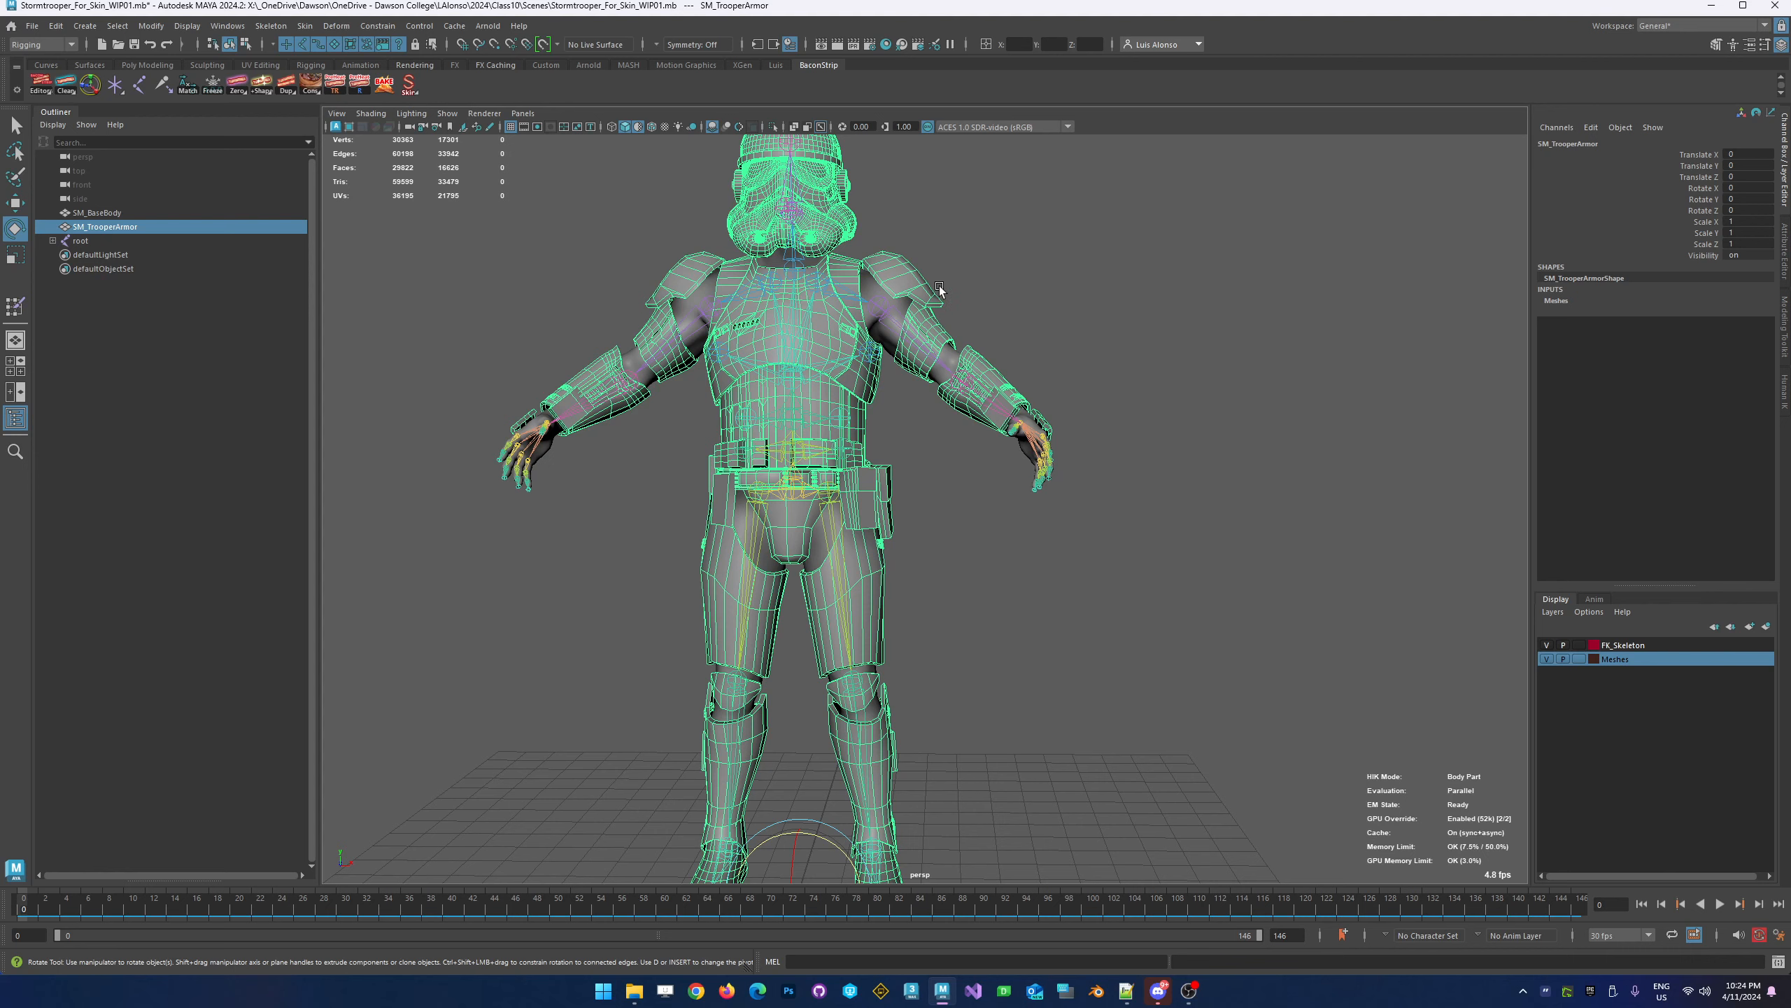
left_click(879, 307)
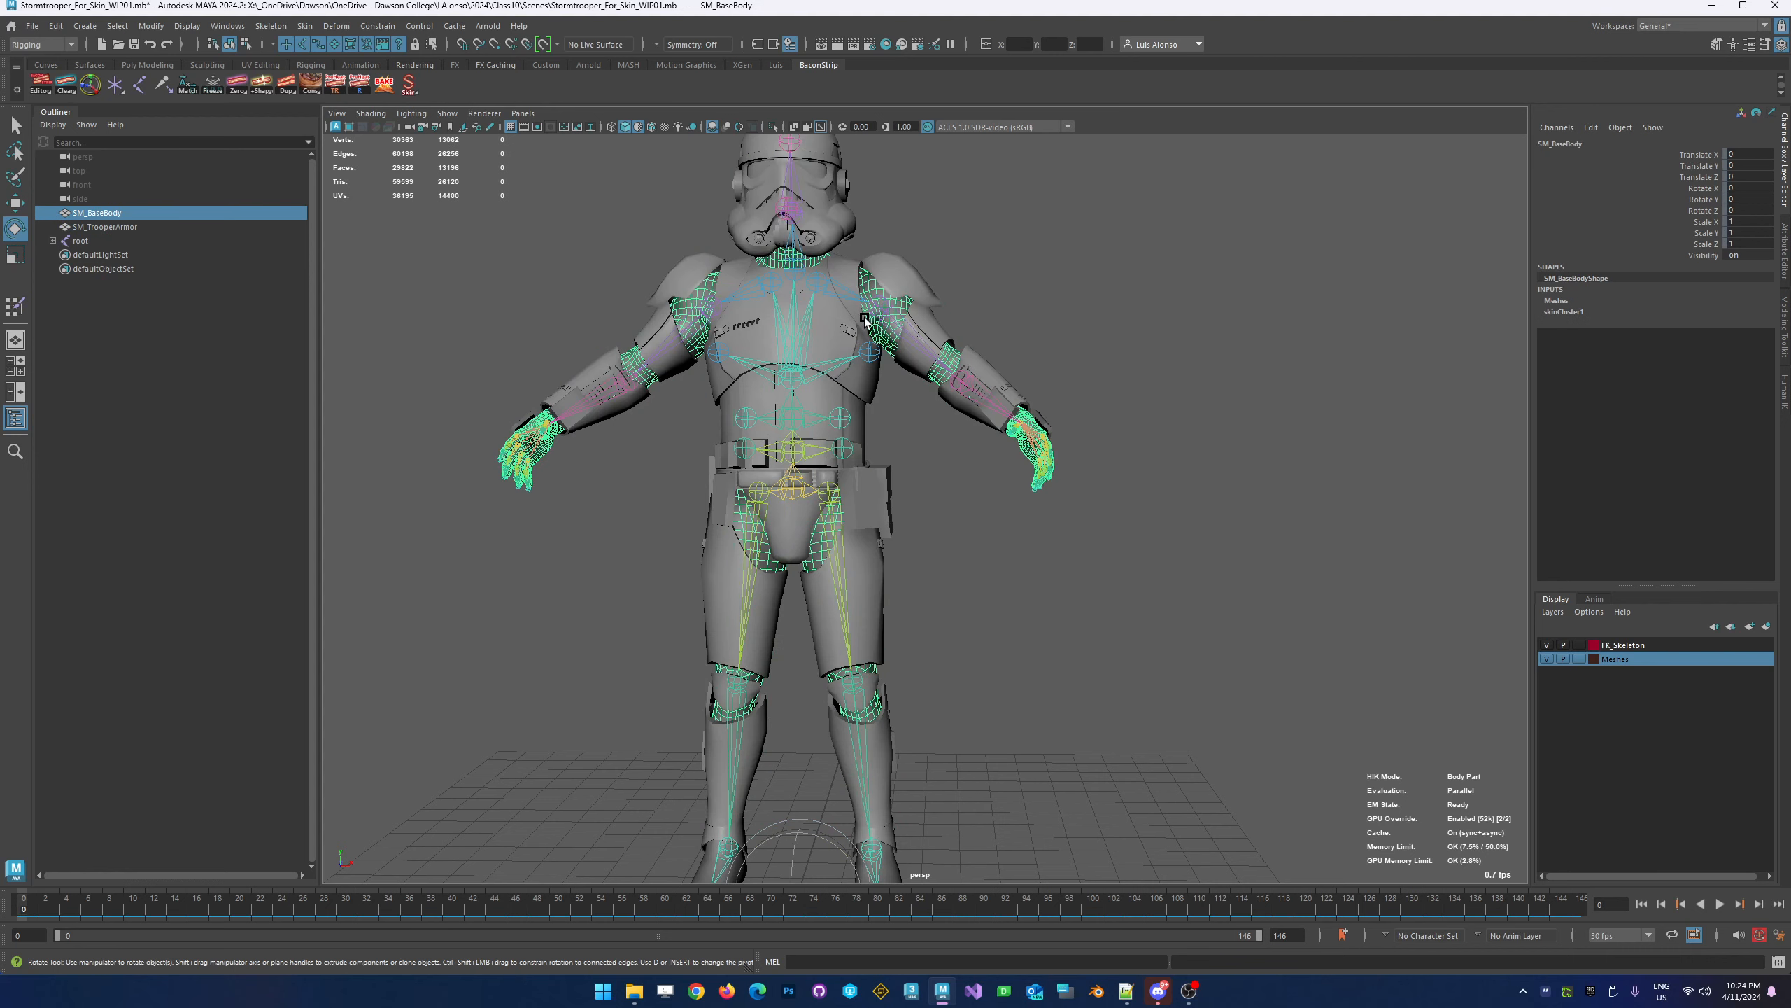
Show the meshes with their assigned materials instead of the default material, and frame the character's upper body
left_click(638, 128)
right_click_drag(635, 162, 951, 264, "alt")
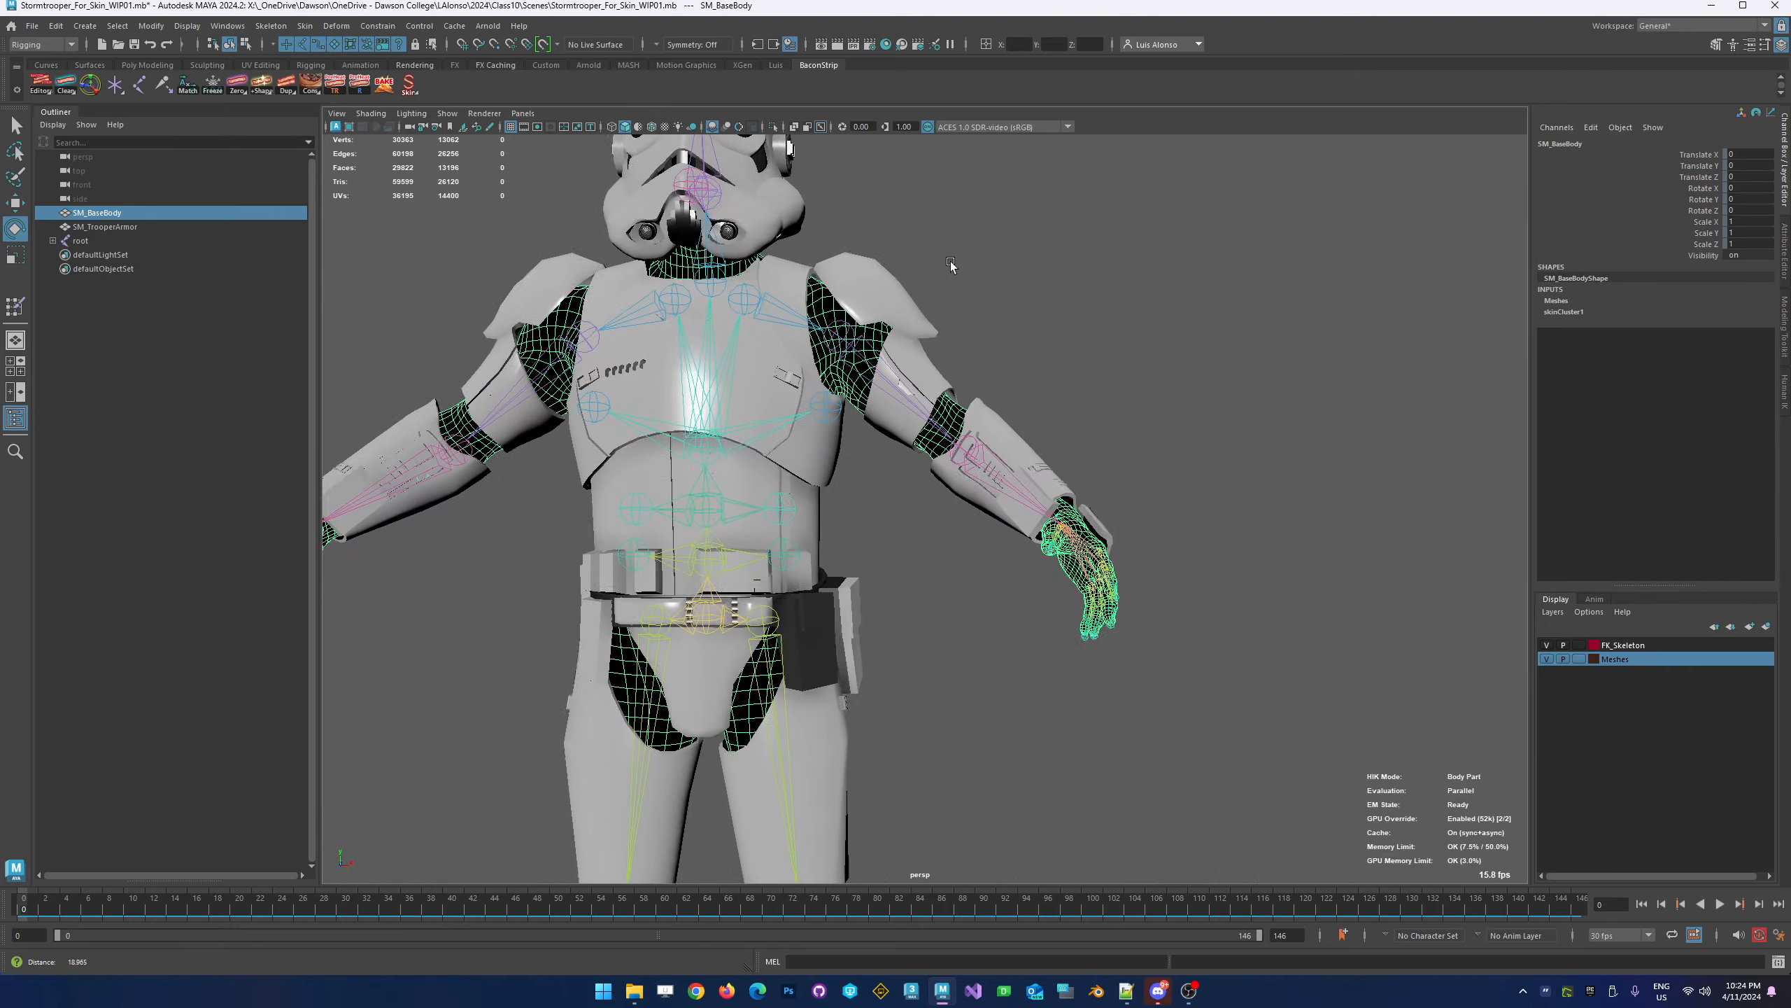
key("f")
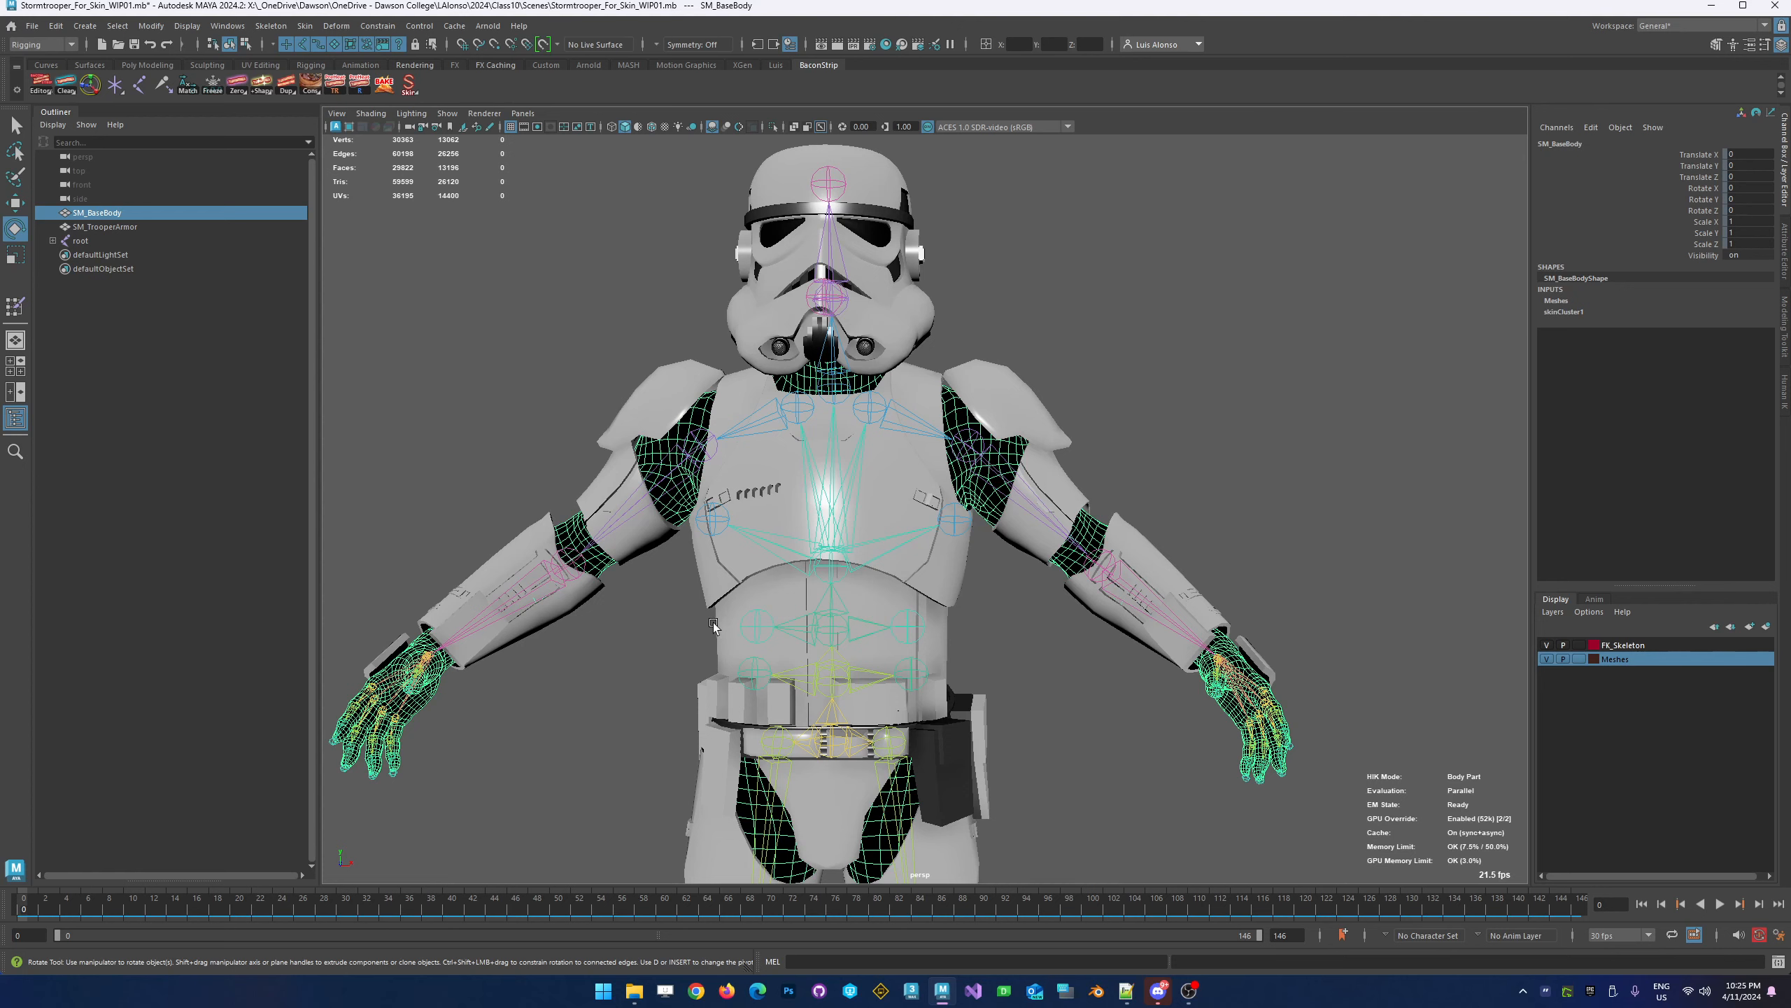
Bind SM_TrooperArmor to the root joint hierarchy with the Geodesic Voxel method, Classic linear skinning and a maximum of 1 influence, and close the options
left_click(954, 329)
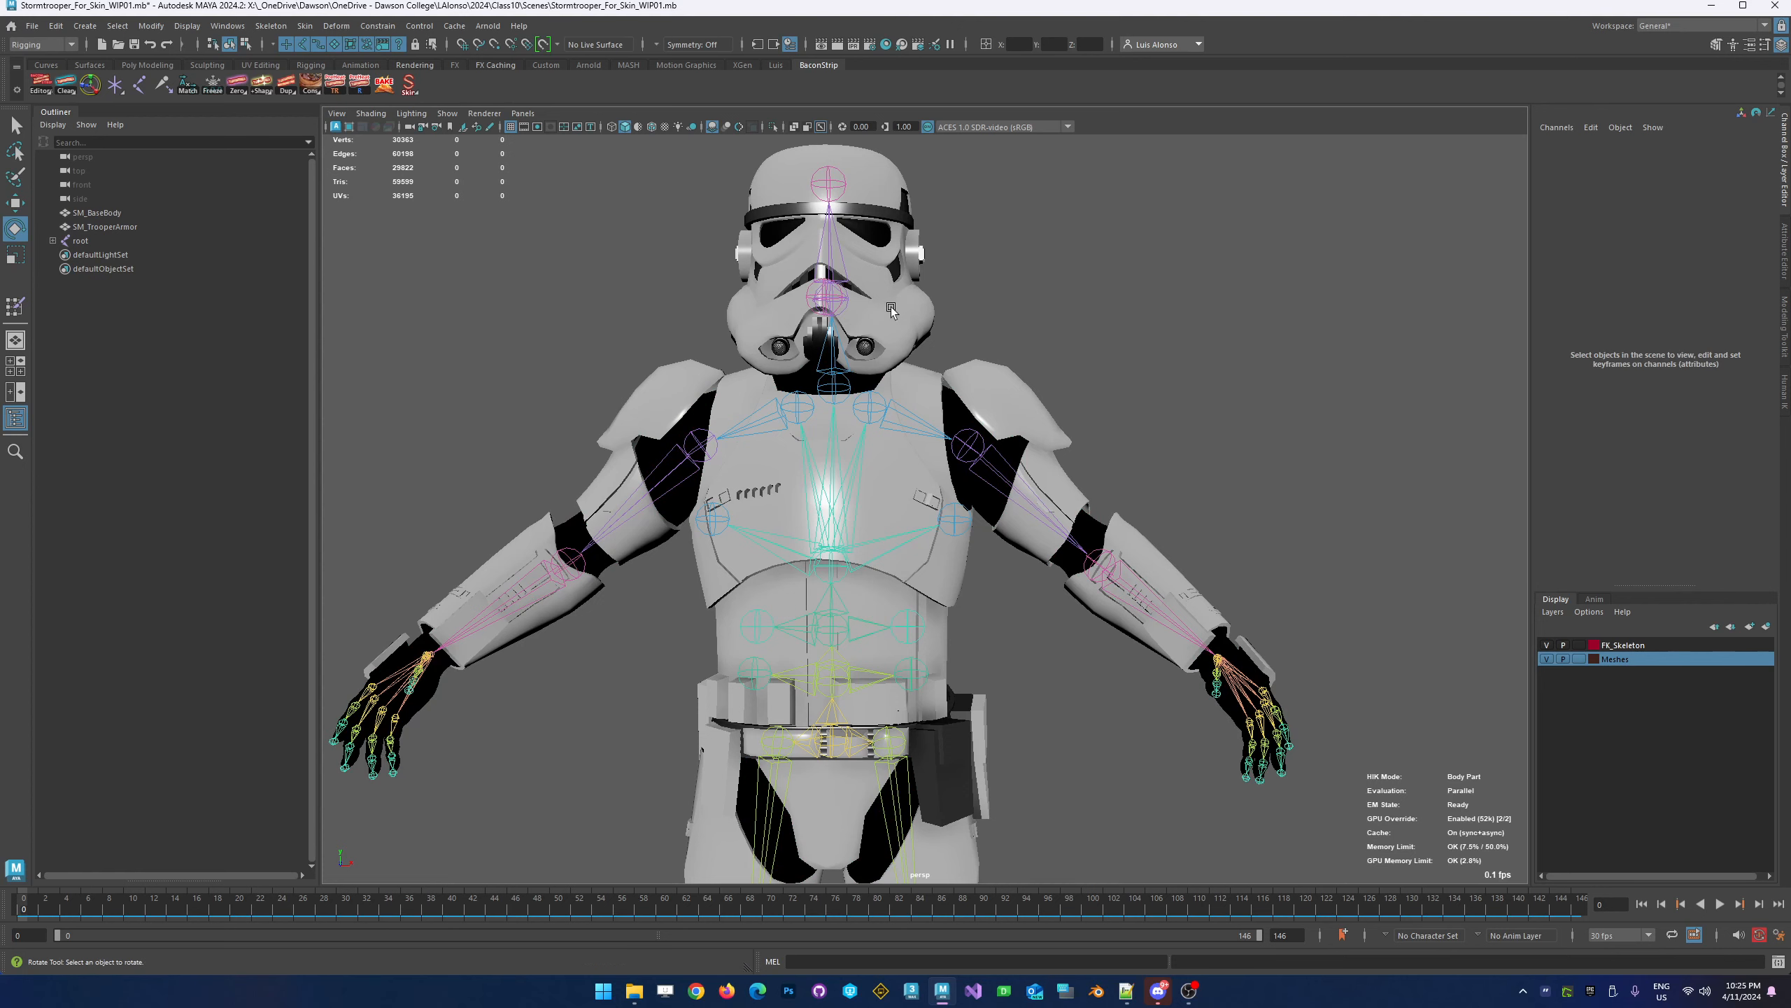
left_click(889, 310)
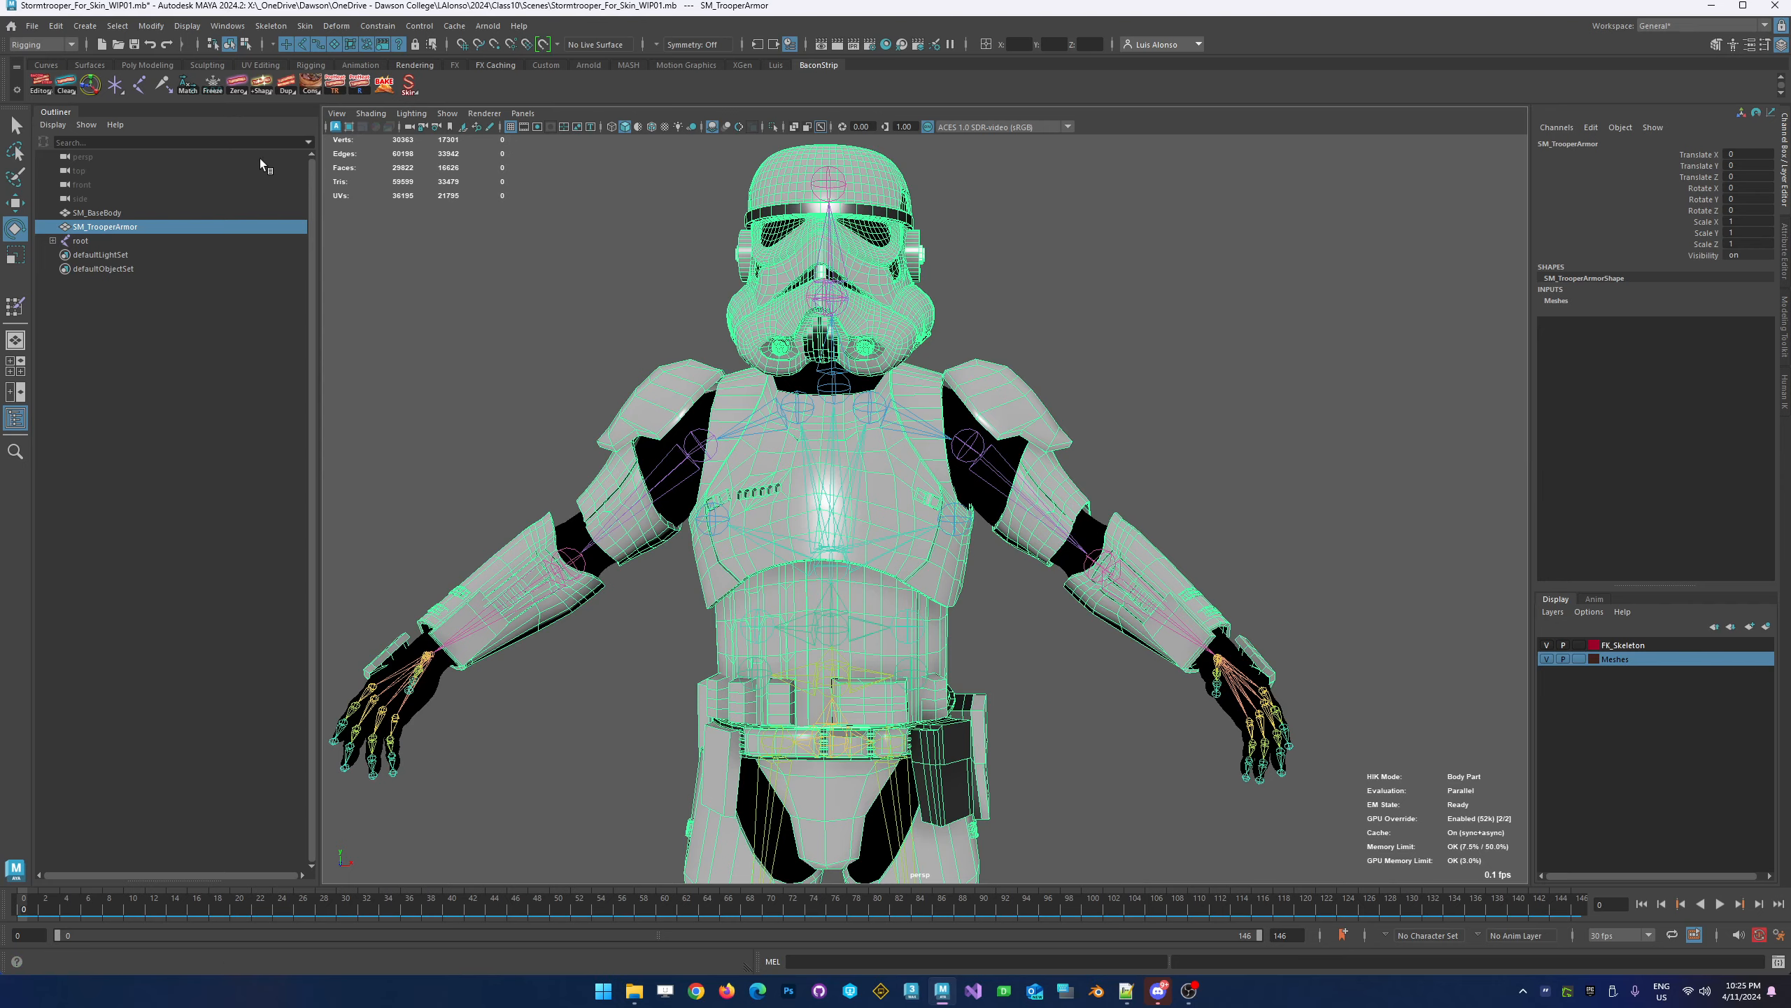
middle_click_drag(632, 612, 558, 321, "alt")
right_click_drag(692, 543, 513, 575, "alt")
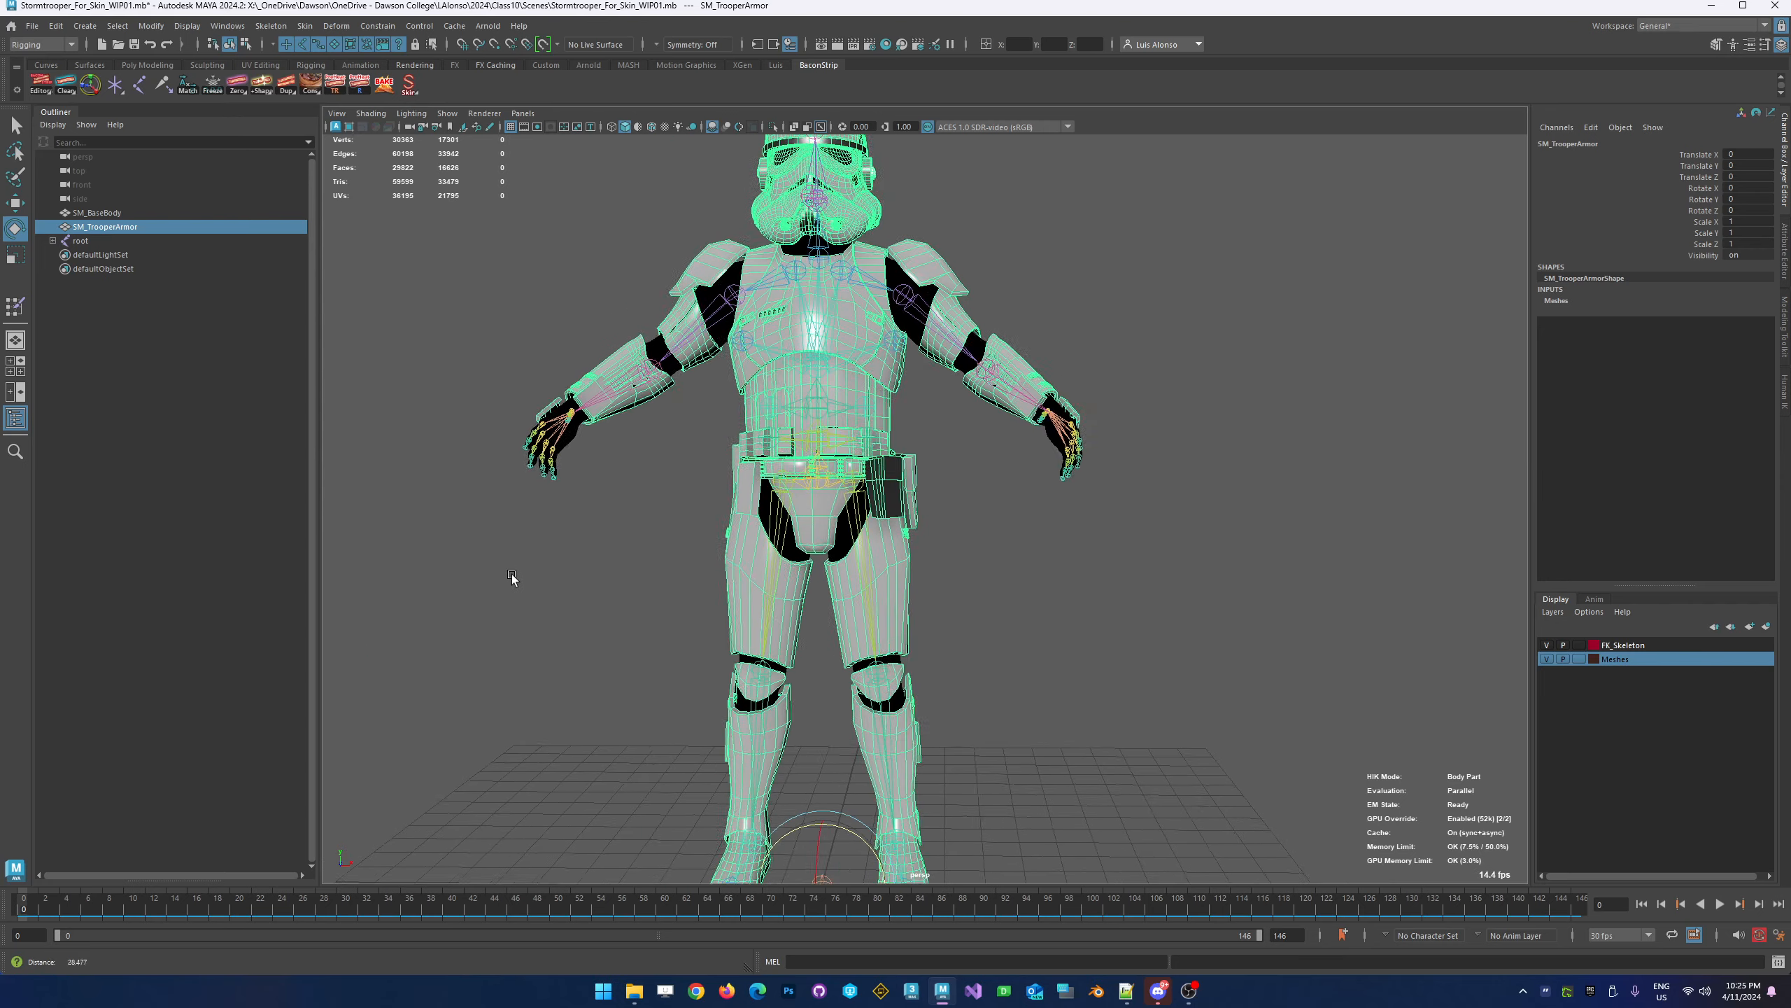
middle_click_drag(707, 735, 630, 551, "alt")
key("q")
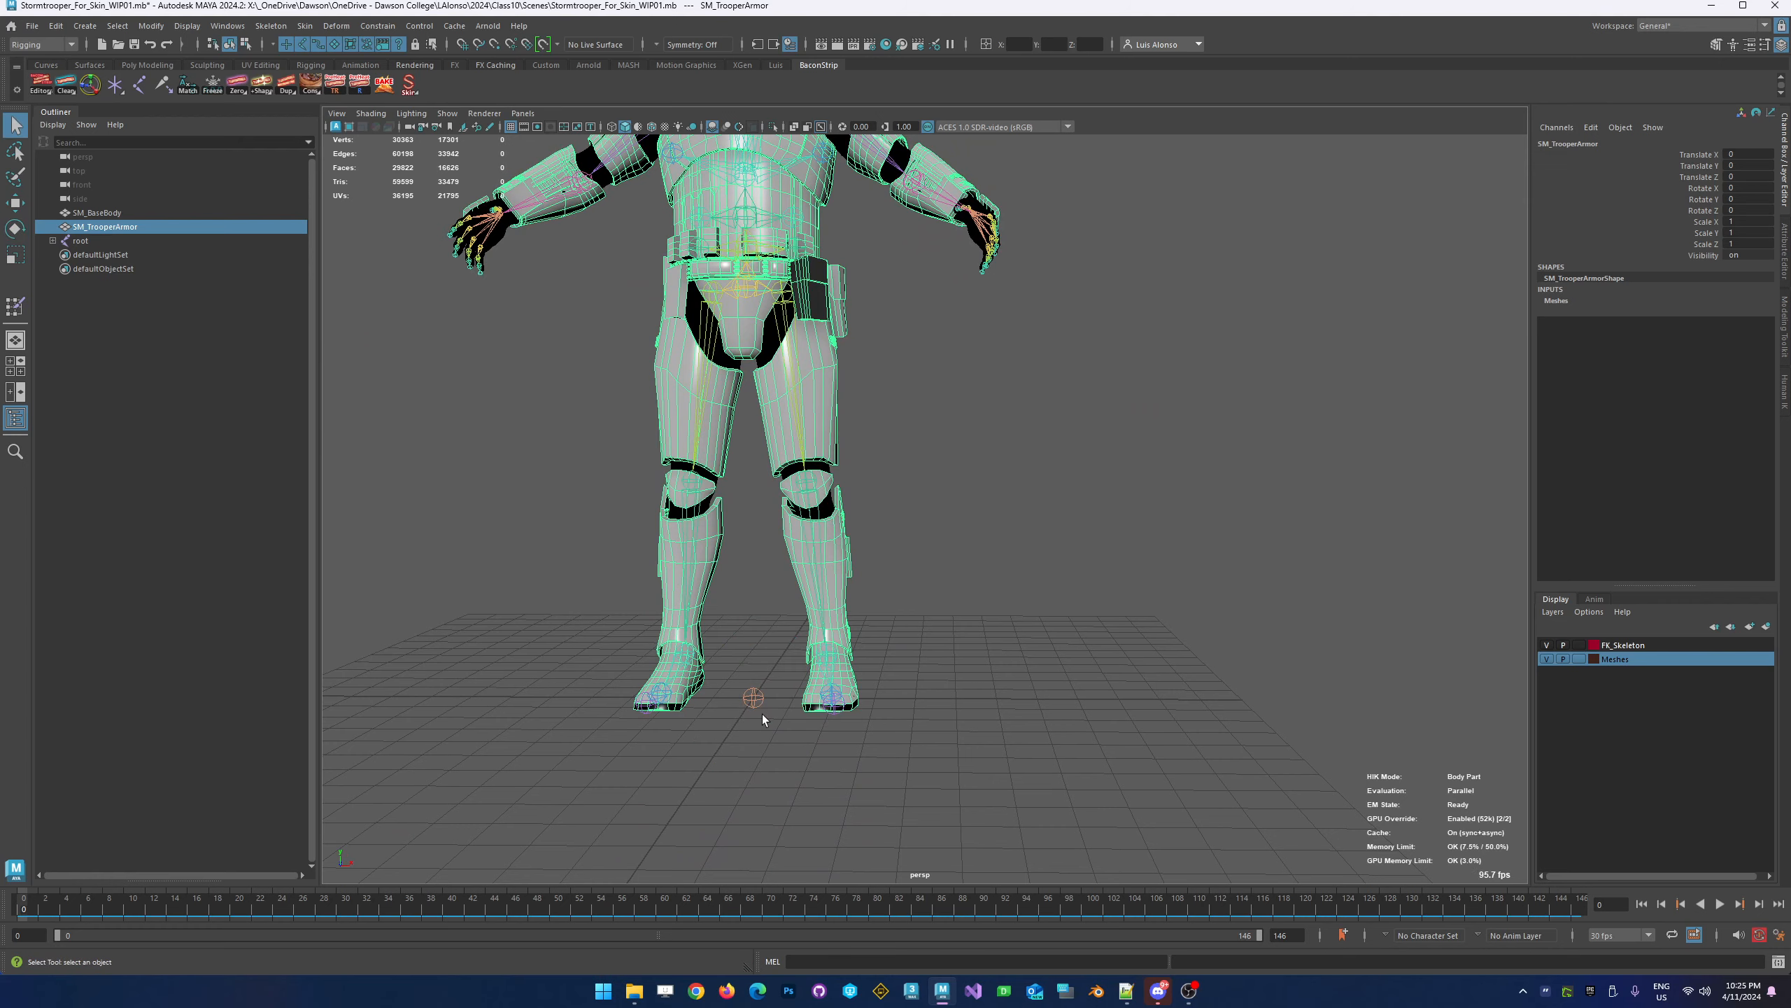
left_click(753, 698, "shift")
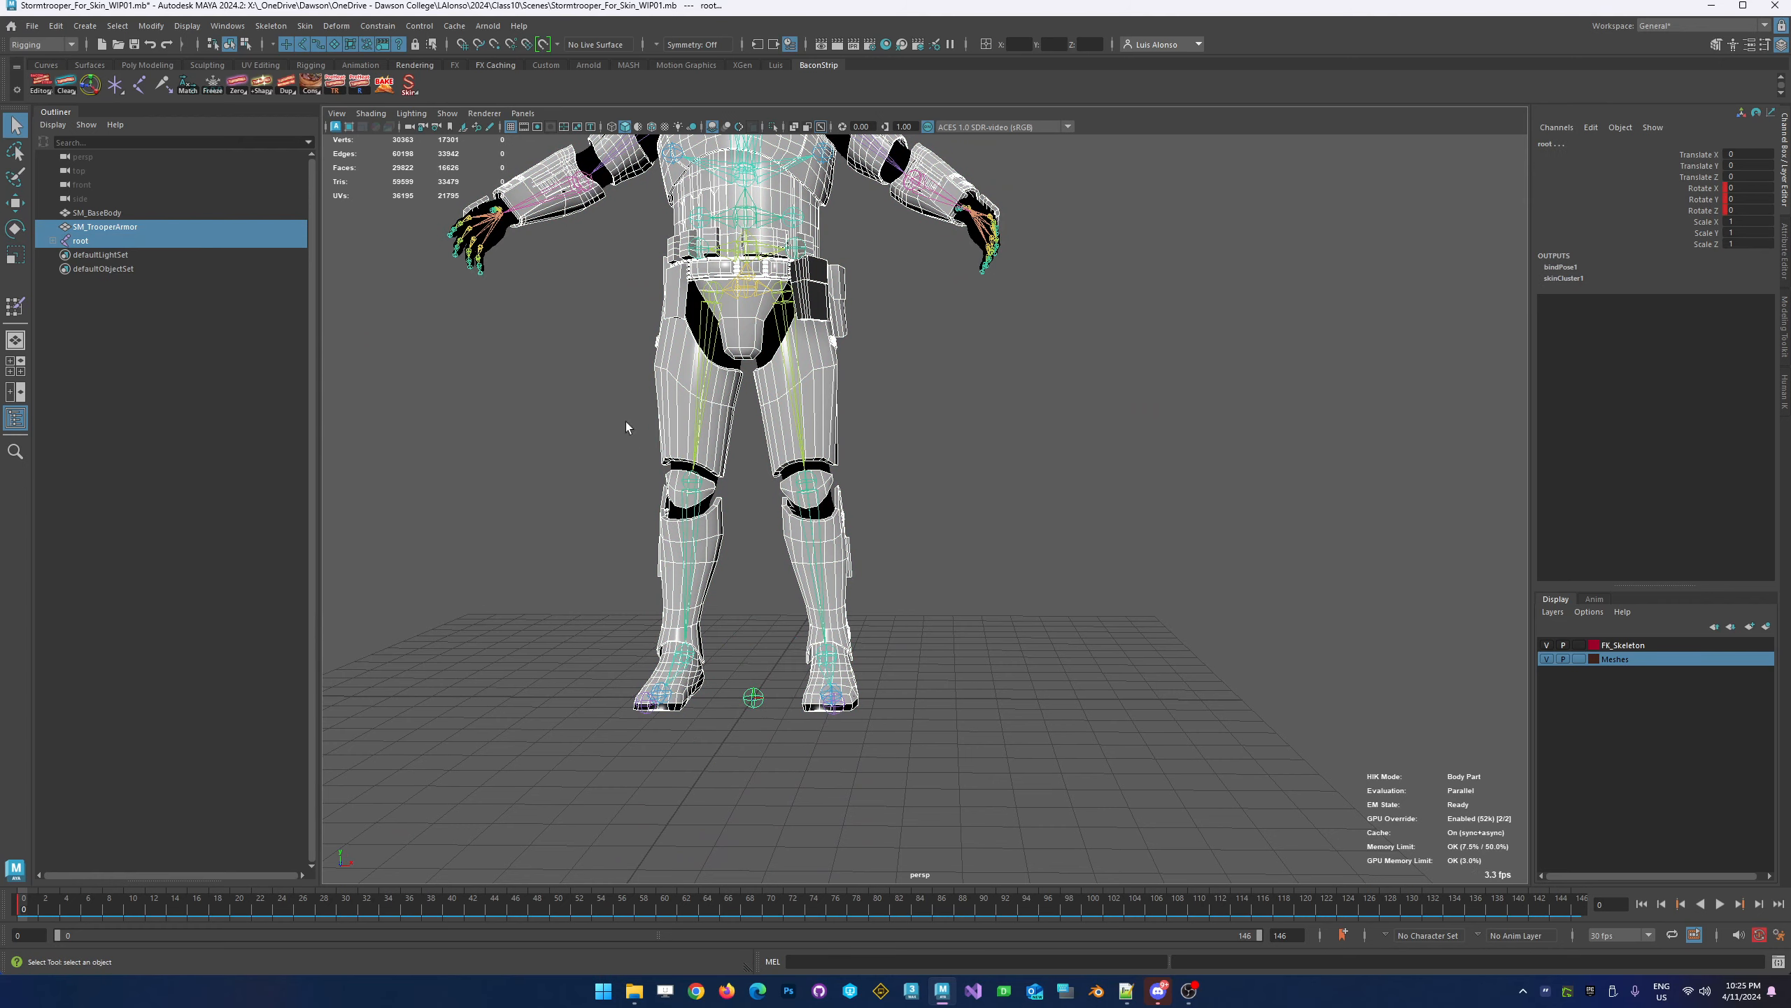
middle_click_drag(526, 357, 535, 443, "alt")
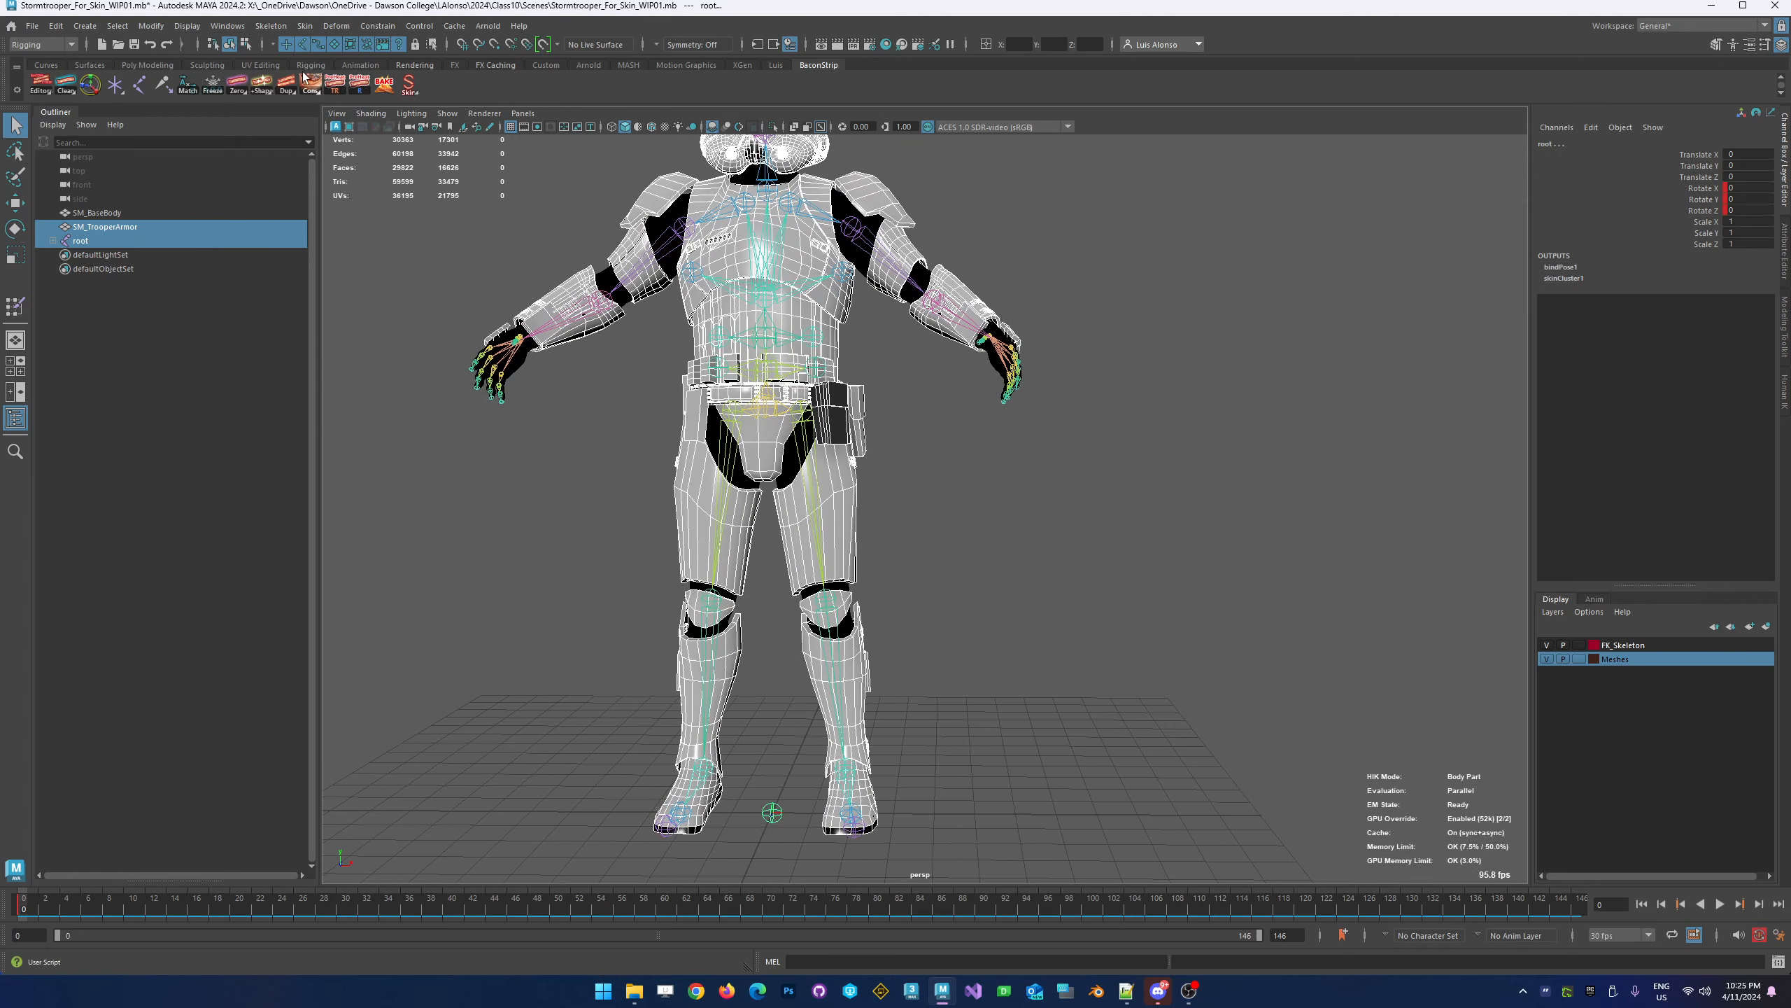
left_click(305, 27)
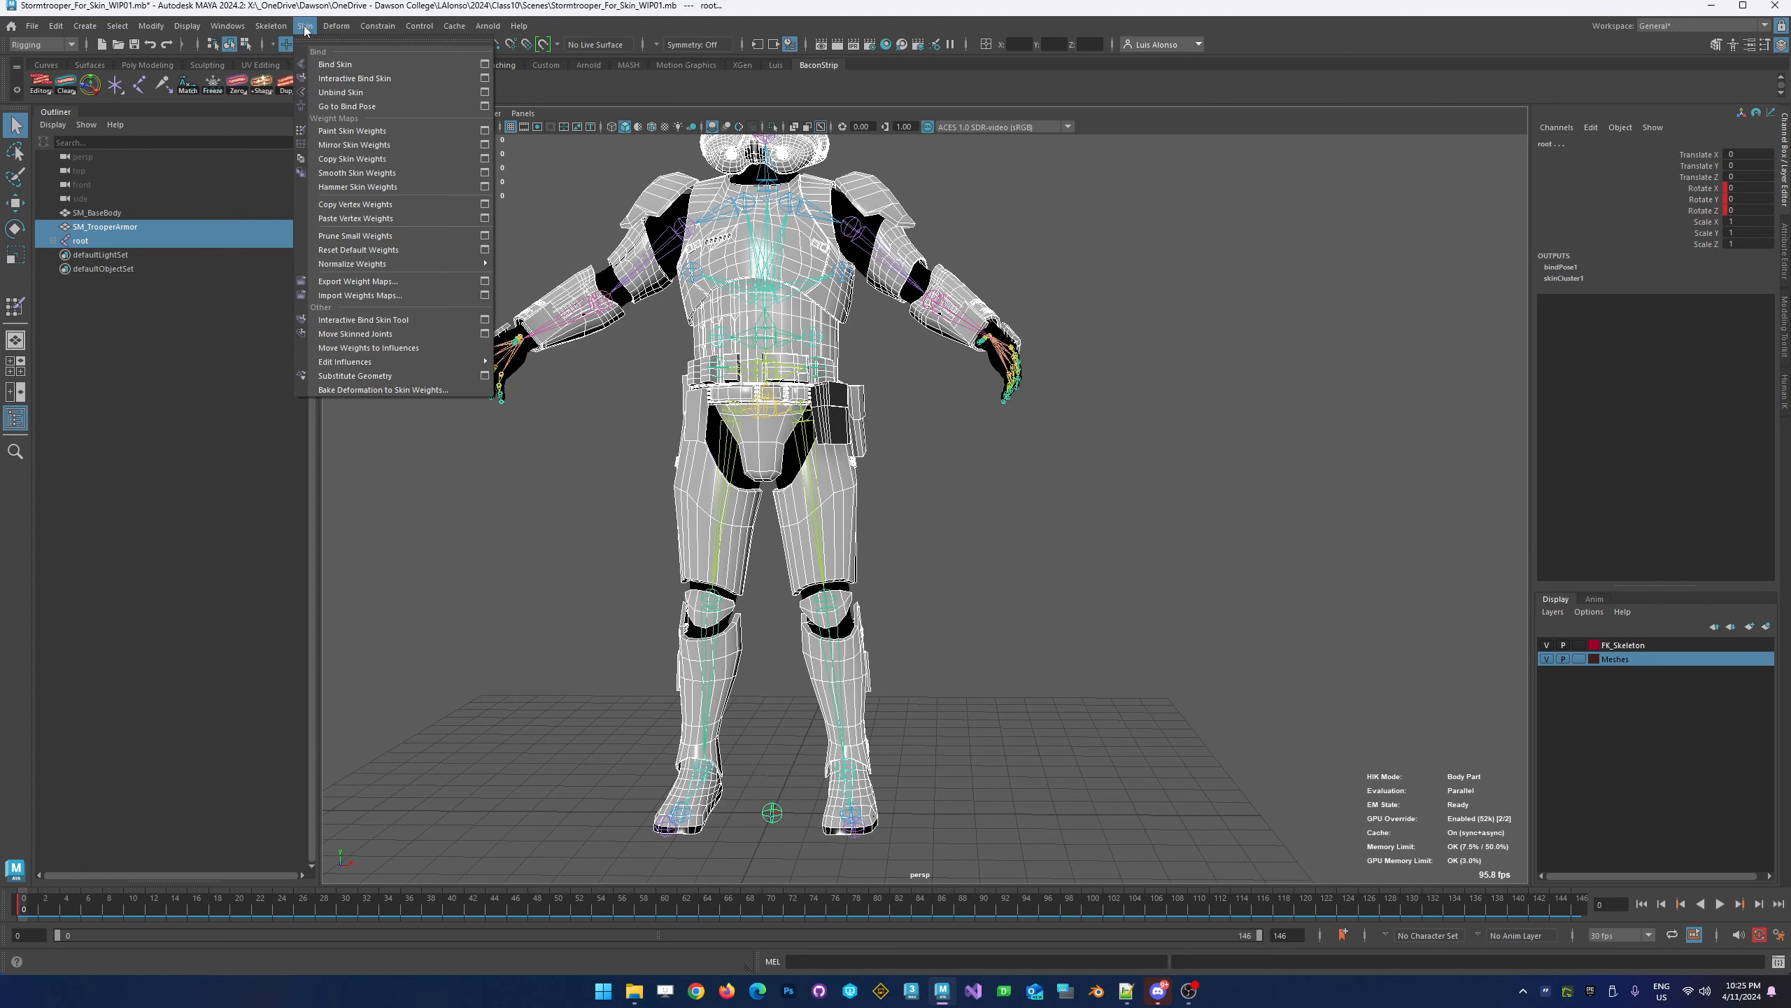
left_click(484, 64)
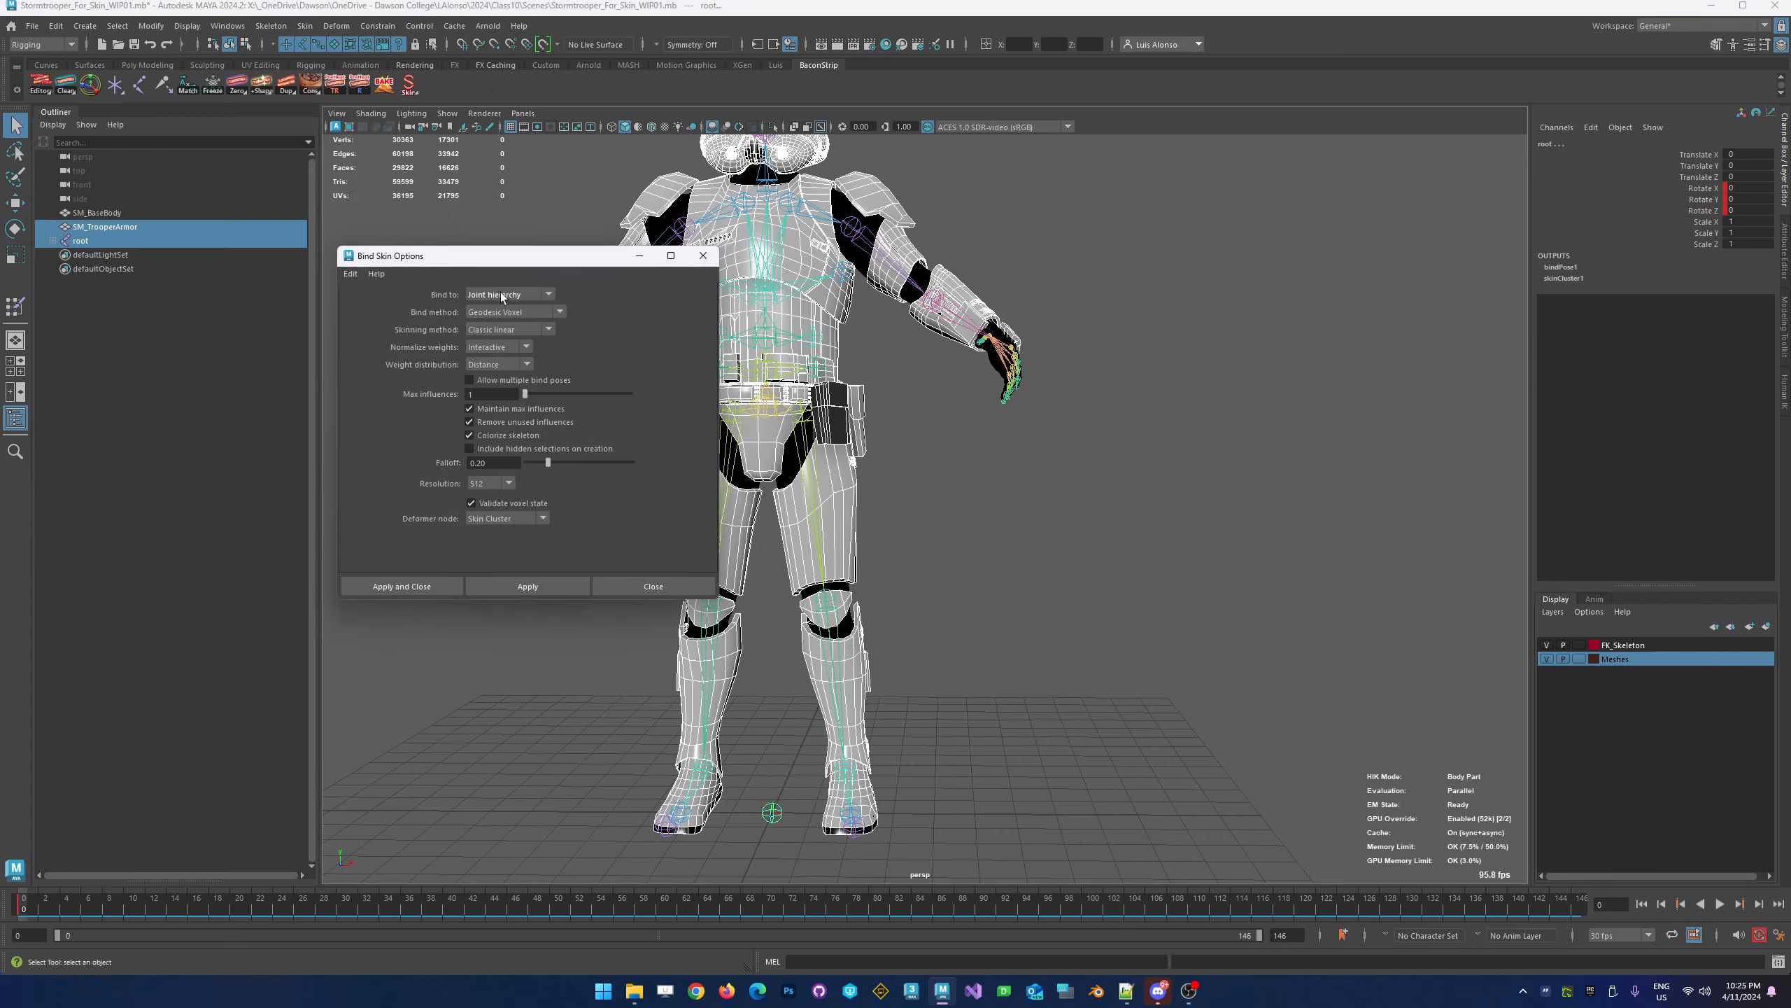
left_click(527, 589)
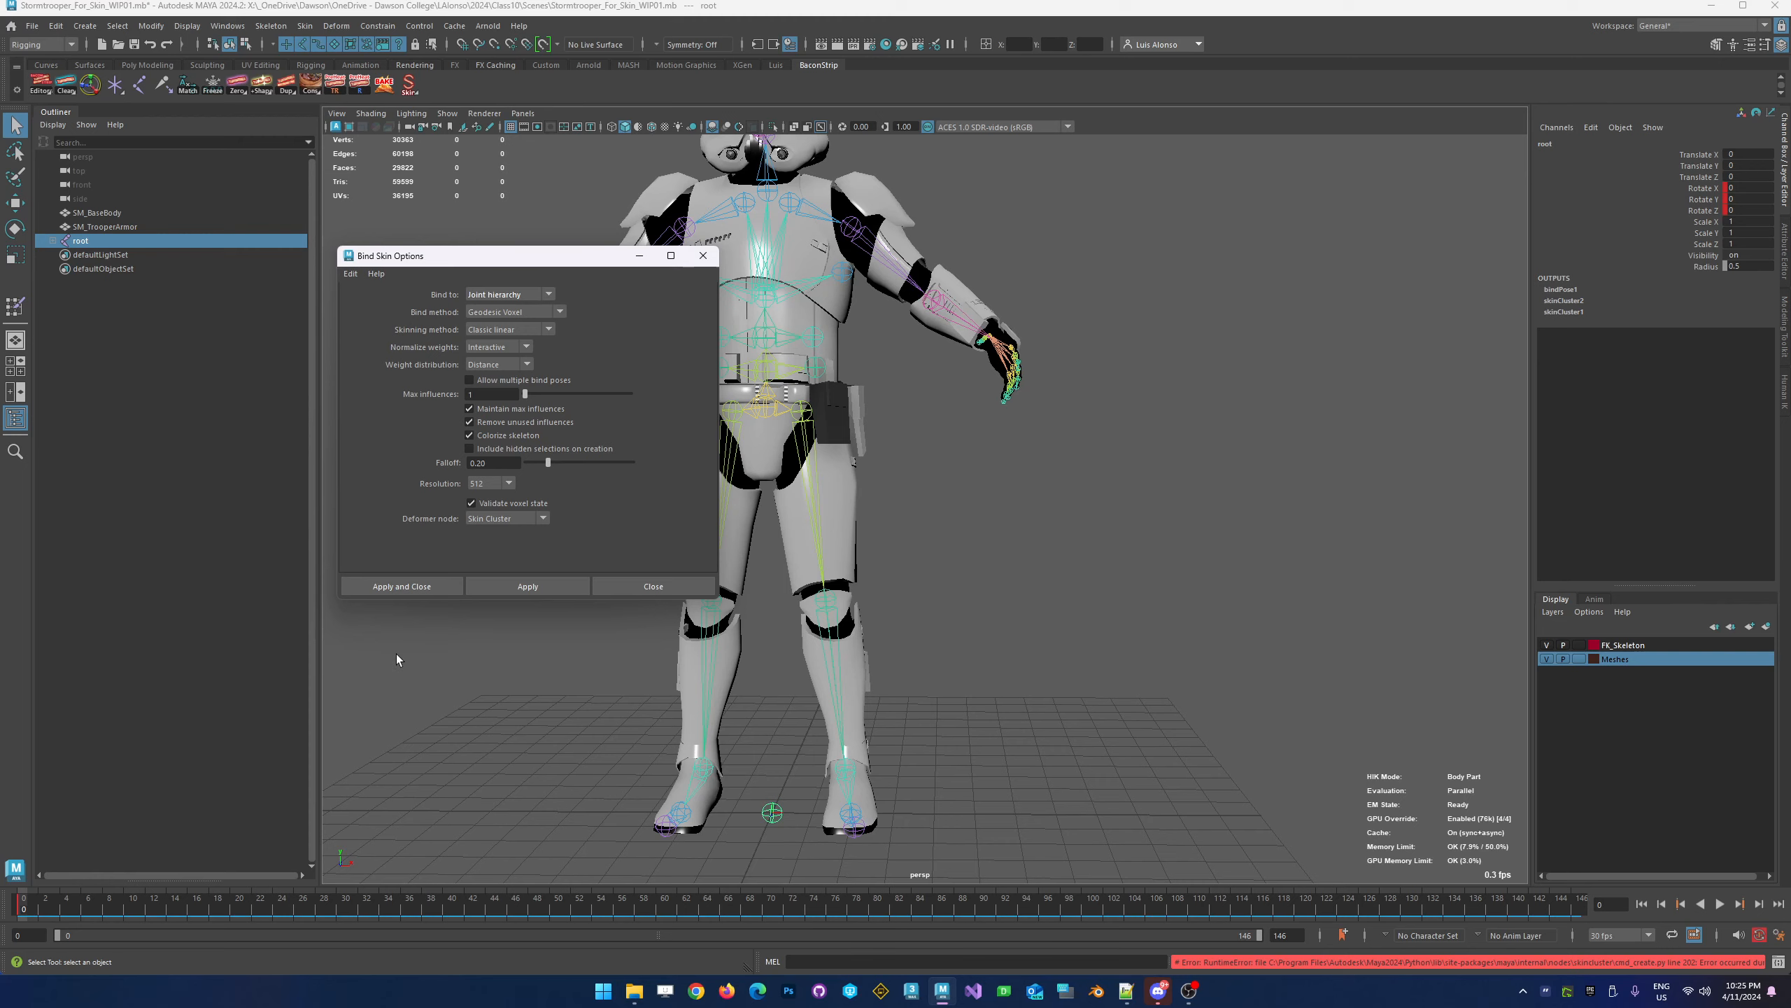
left_click(705, 256)
left_click(885, 342)
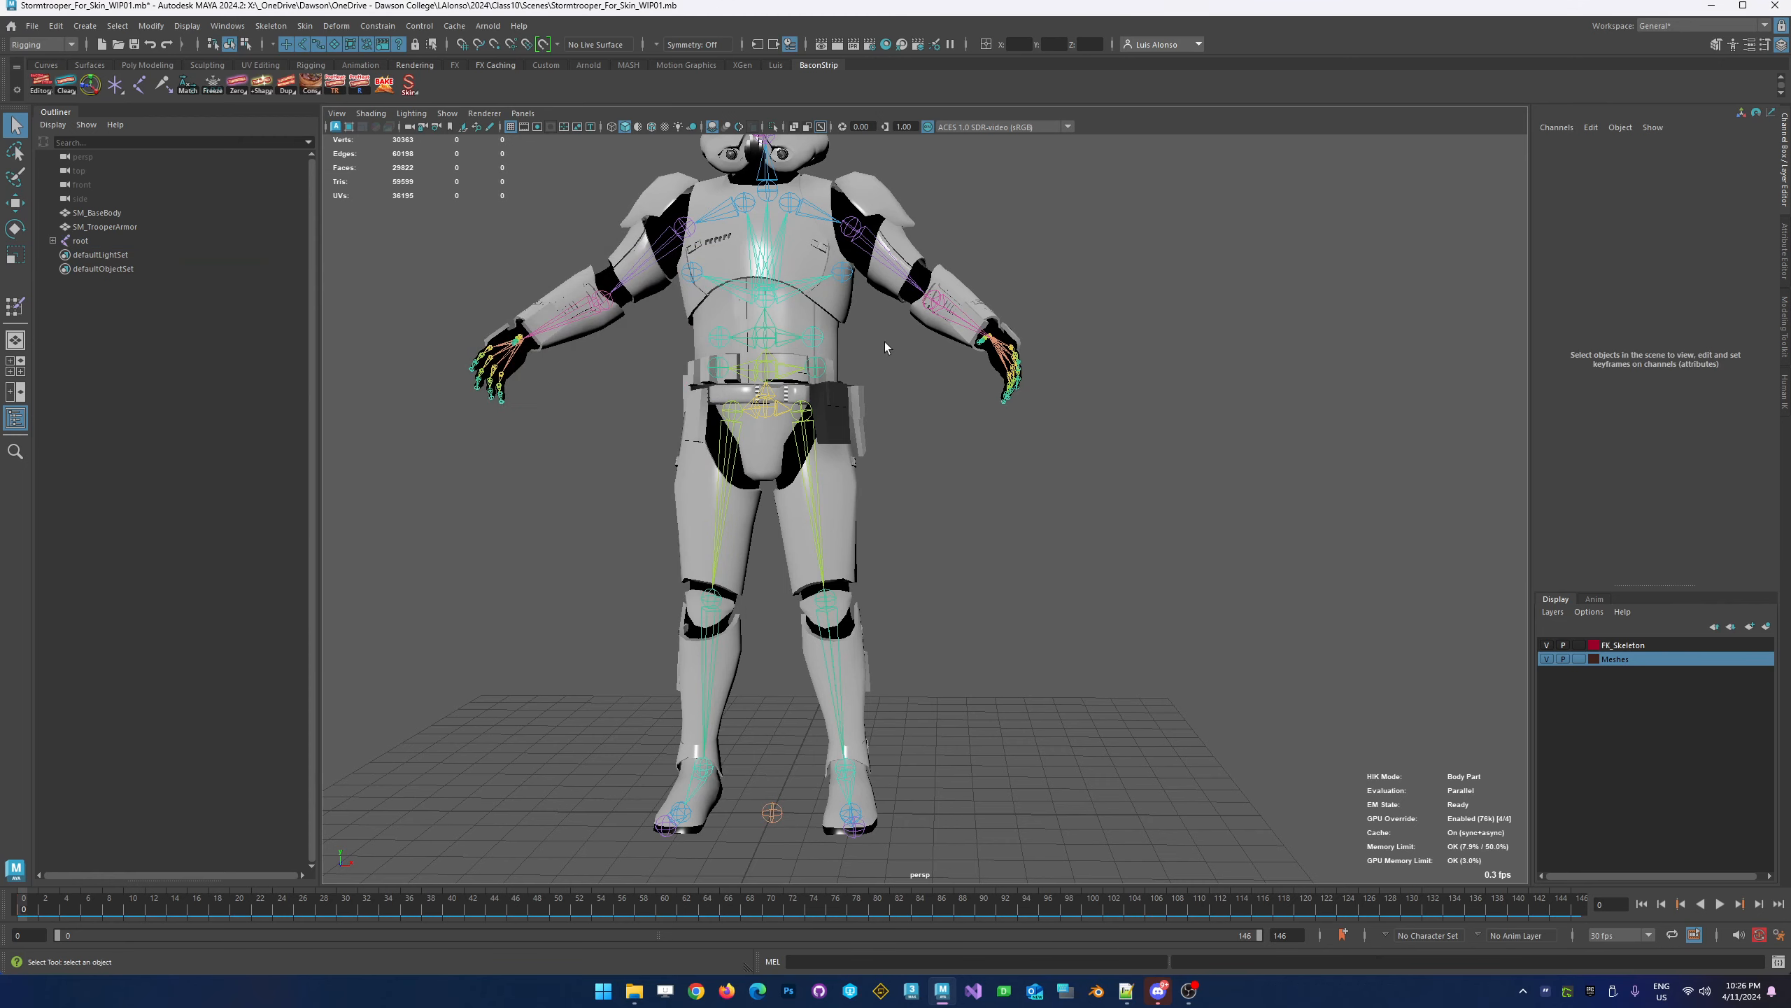
Play the animation to frame 20 to check how the bound armor follows the skeleton, and return to frame 0
key("alt+v")
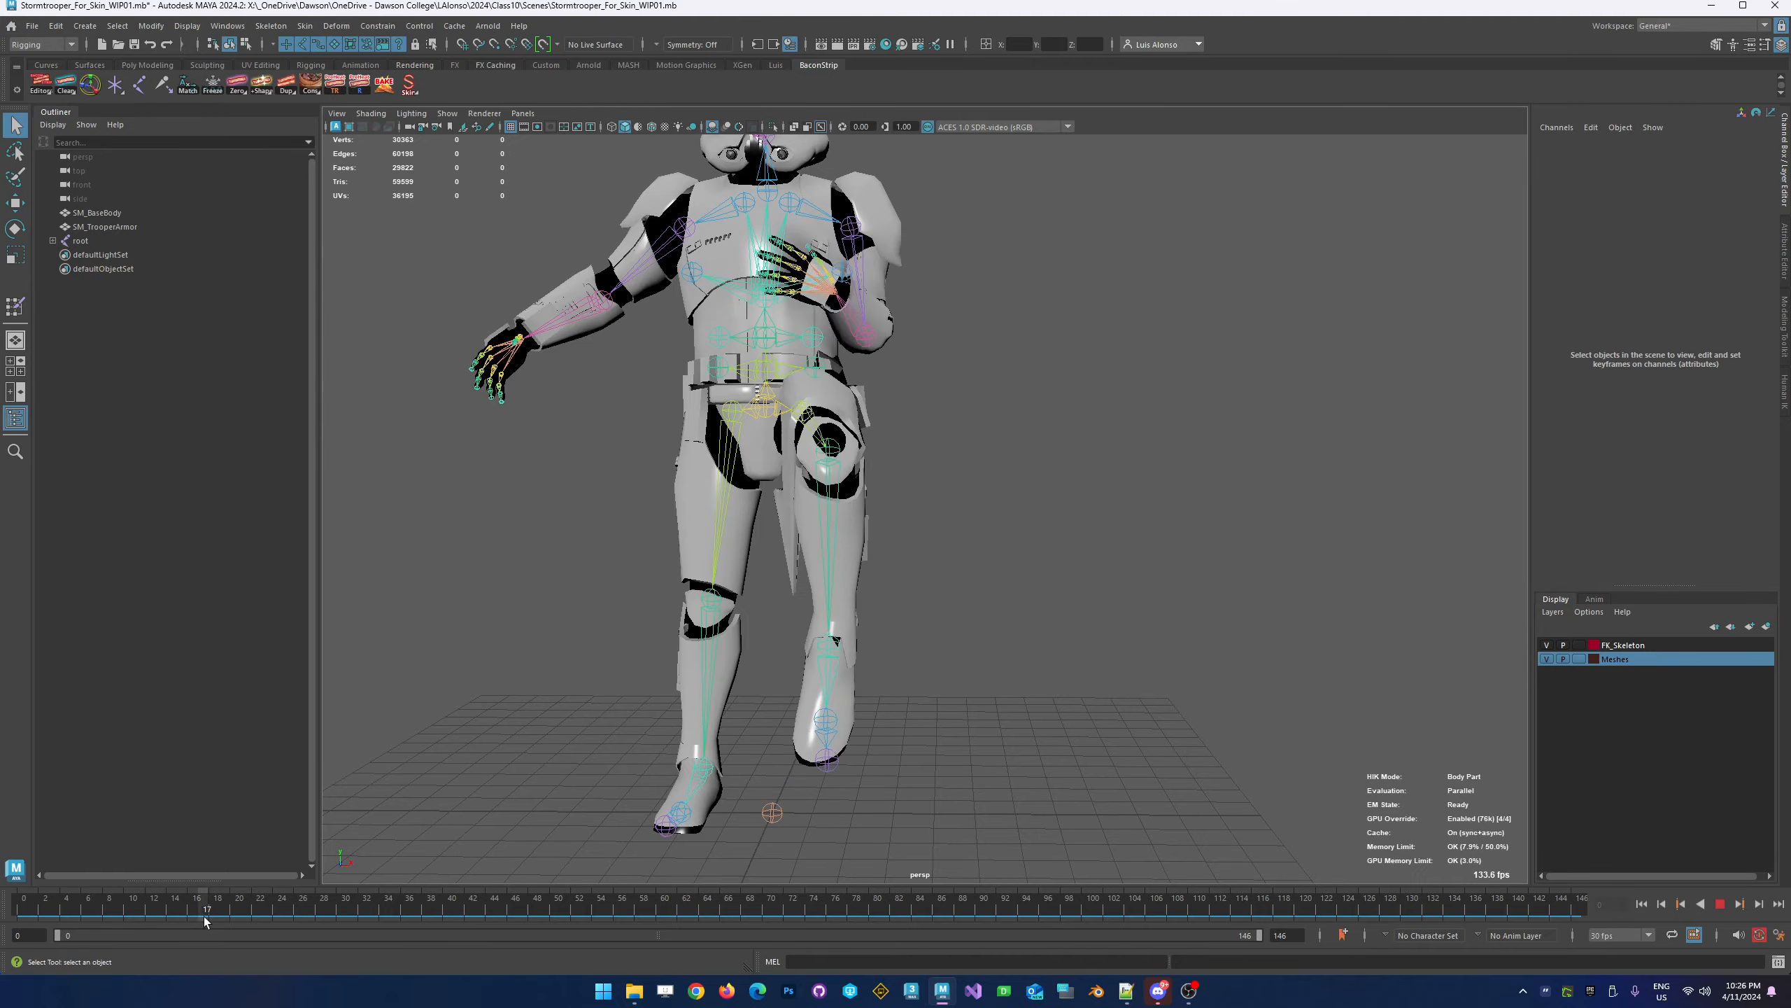
key("alt+v")
left_click_drag(431, 760, 607, 585, "alt")
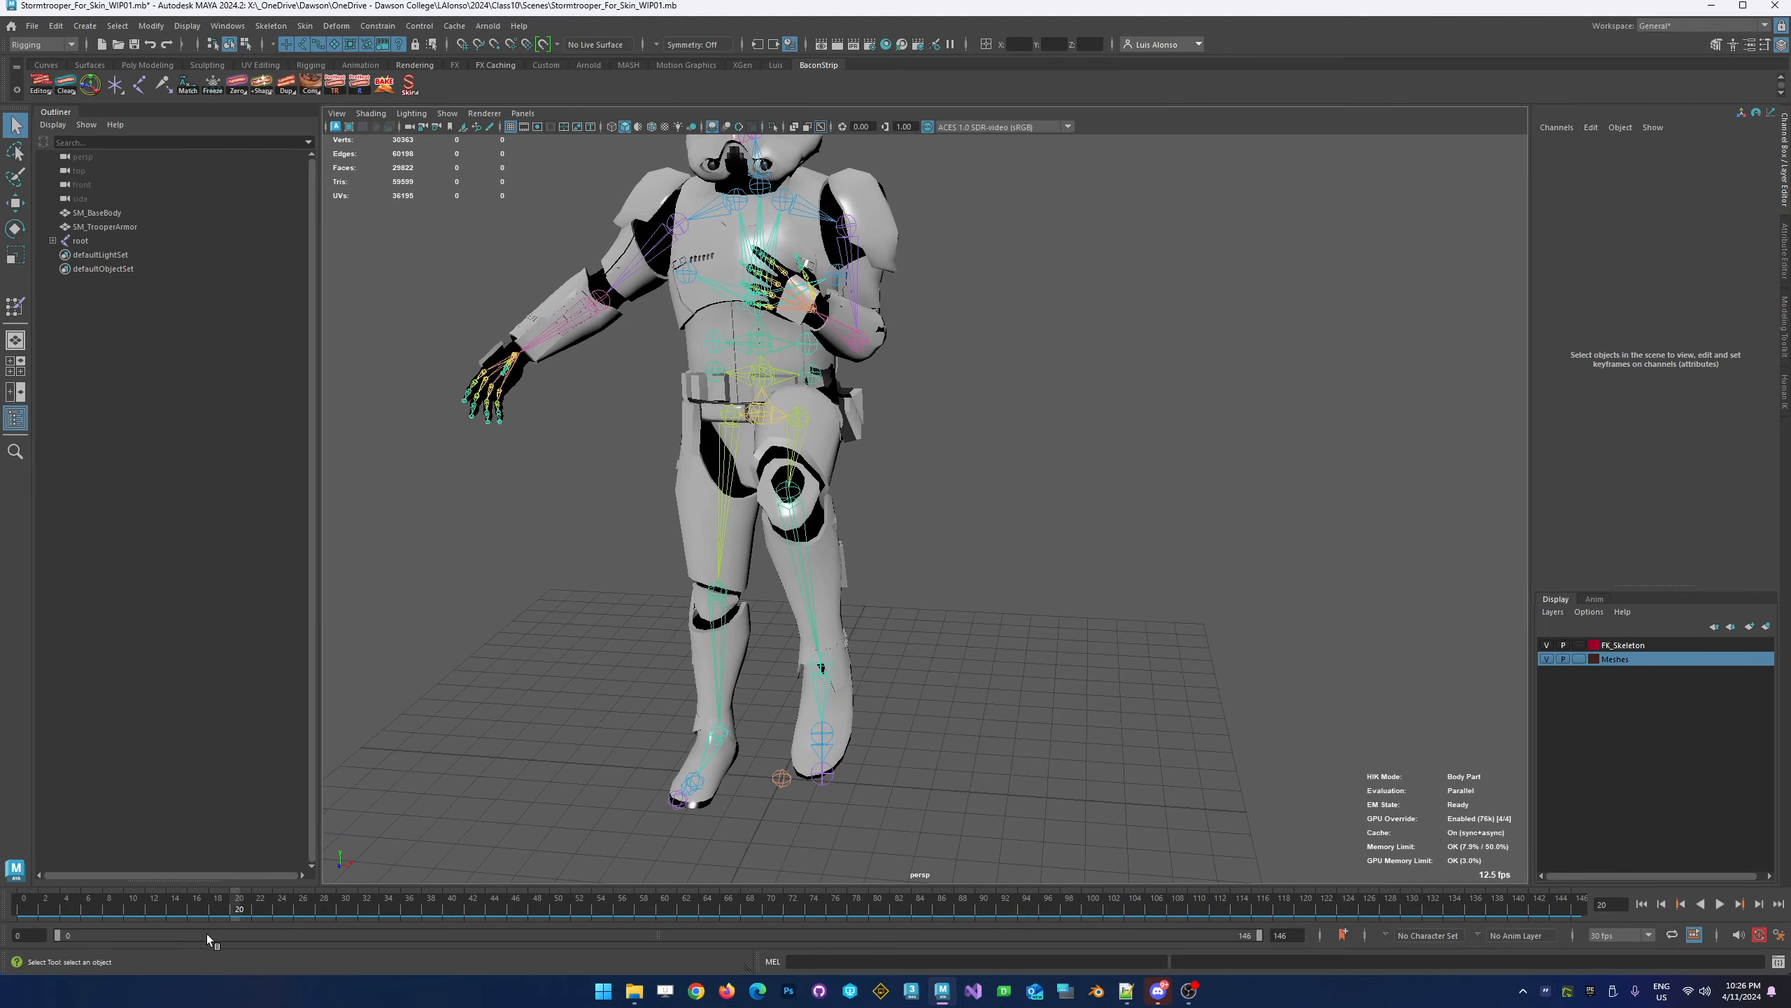
left_click_drag(186, 914, 19, 910)
middle_click_drag(580, 260, 532, 417, "alt")
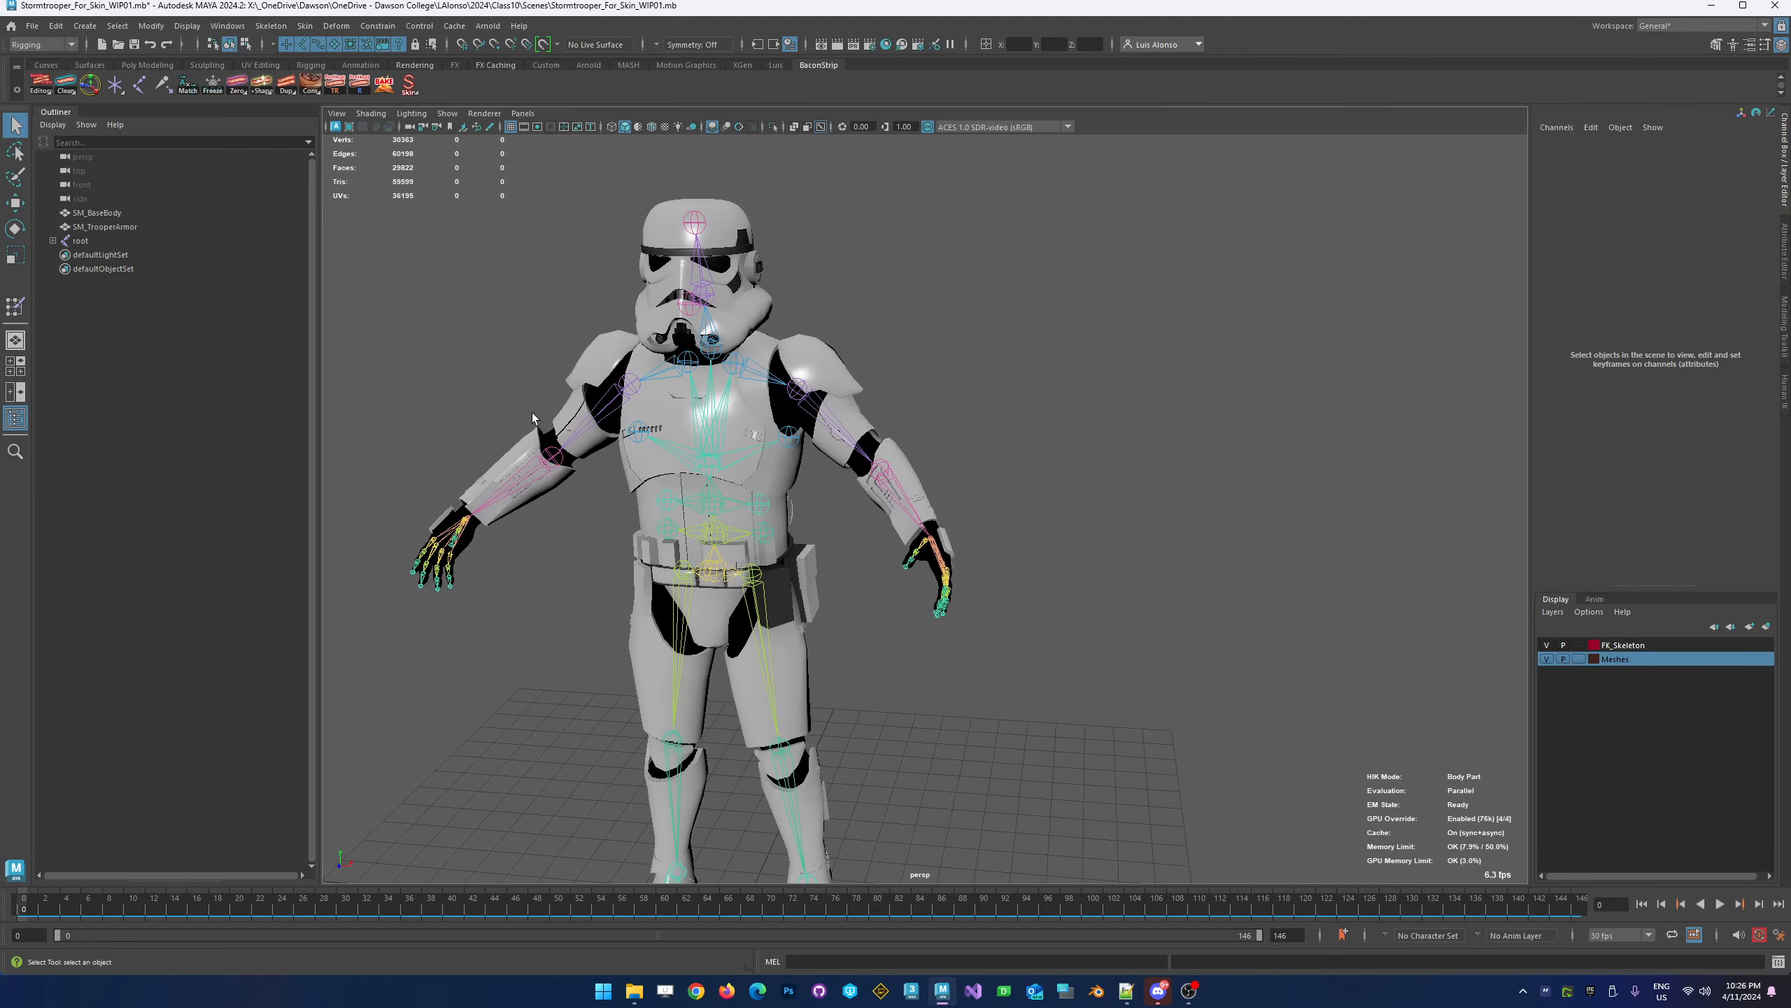
left_click_drag(532, 418, 535, 456, "alt")
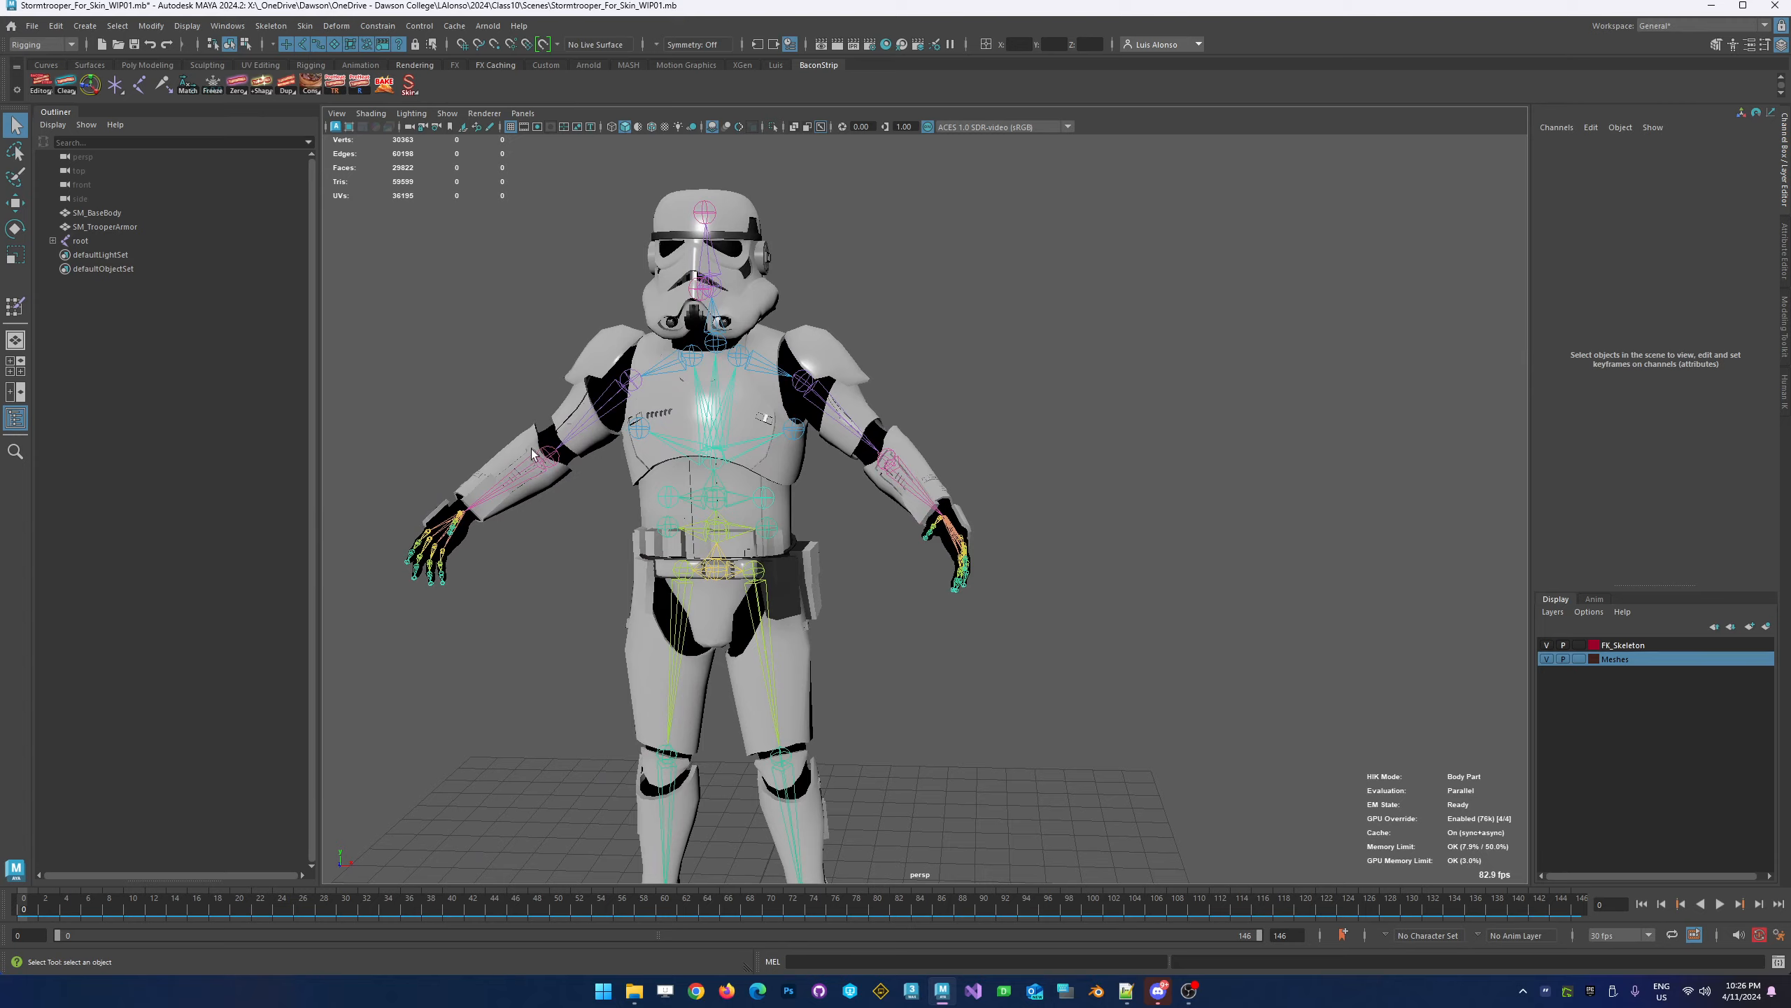
Test the armor's chest deformation by rotating the spine_03 joint, and undo the rotation
left_click(708, 437)
key("e")
left_click_drag(728, 440, 715, 484)
key("ctrl+z")
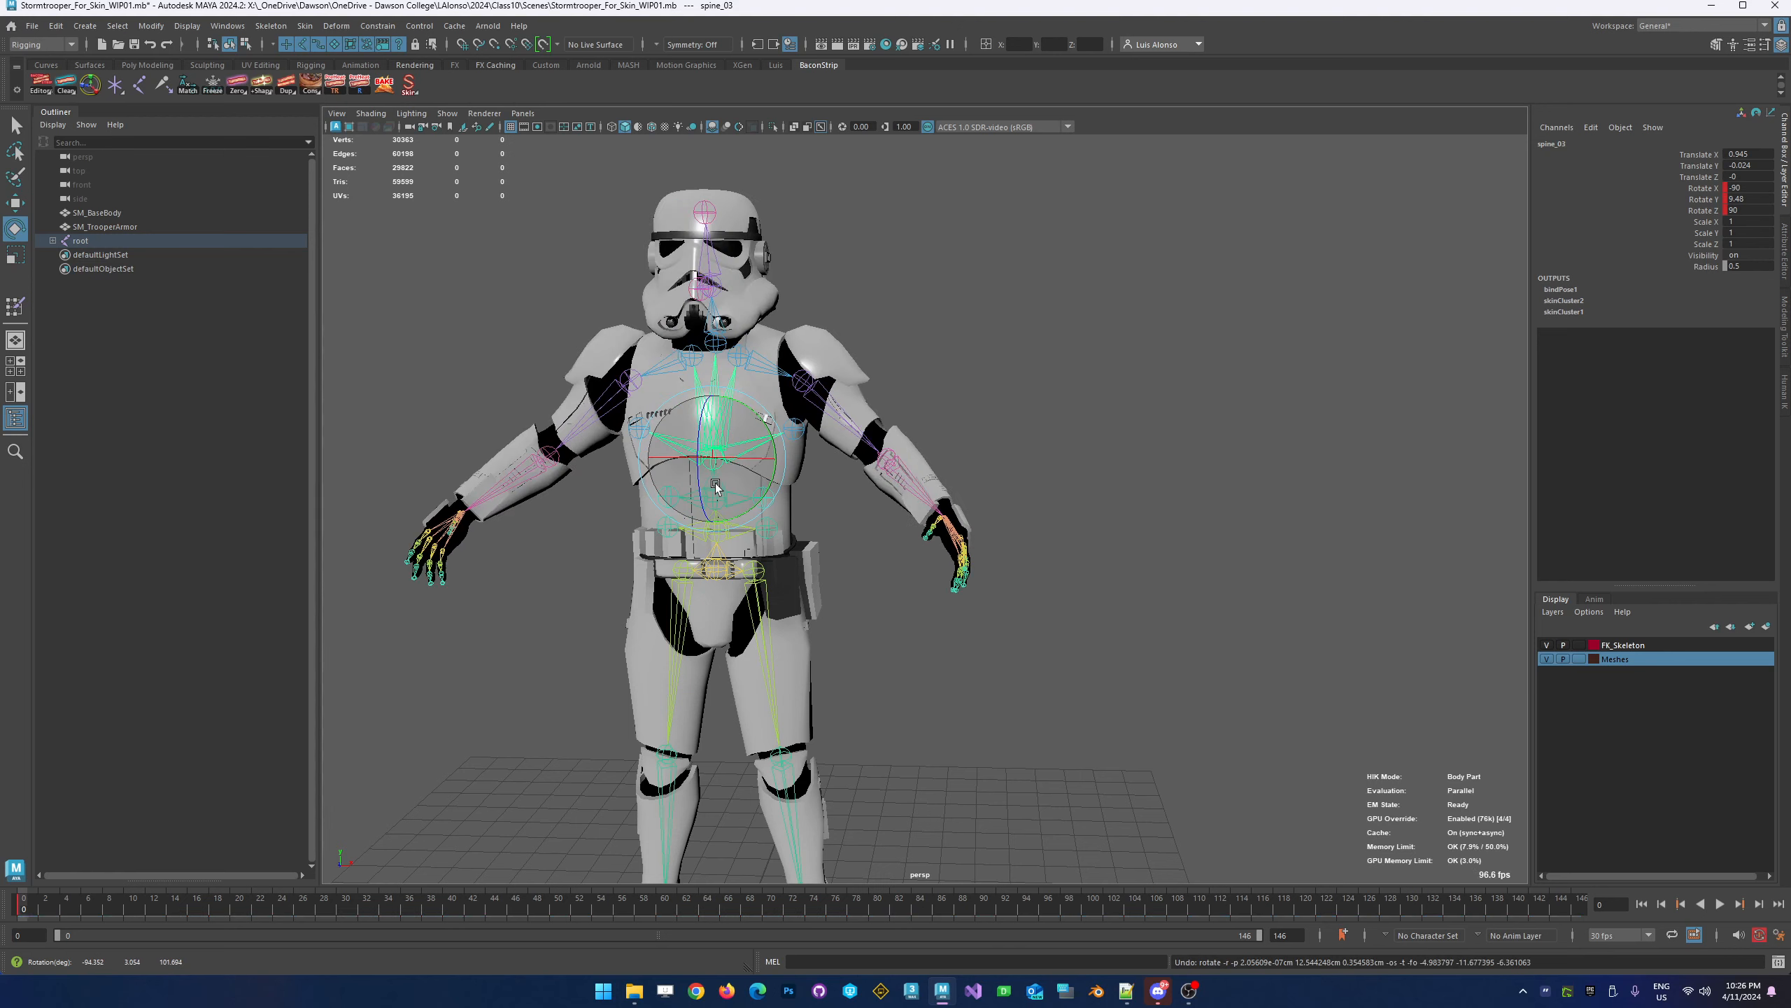
left_click(715, 485)
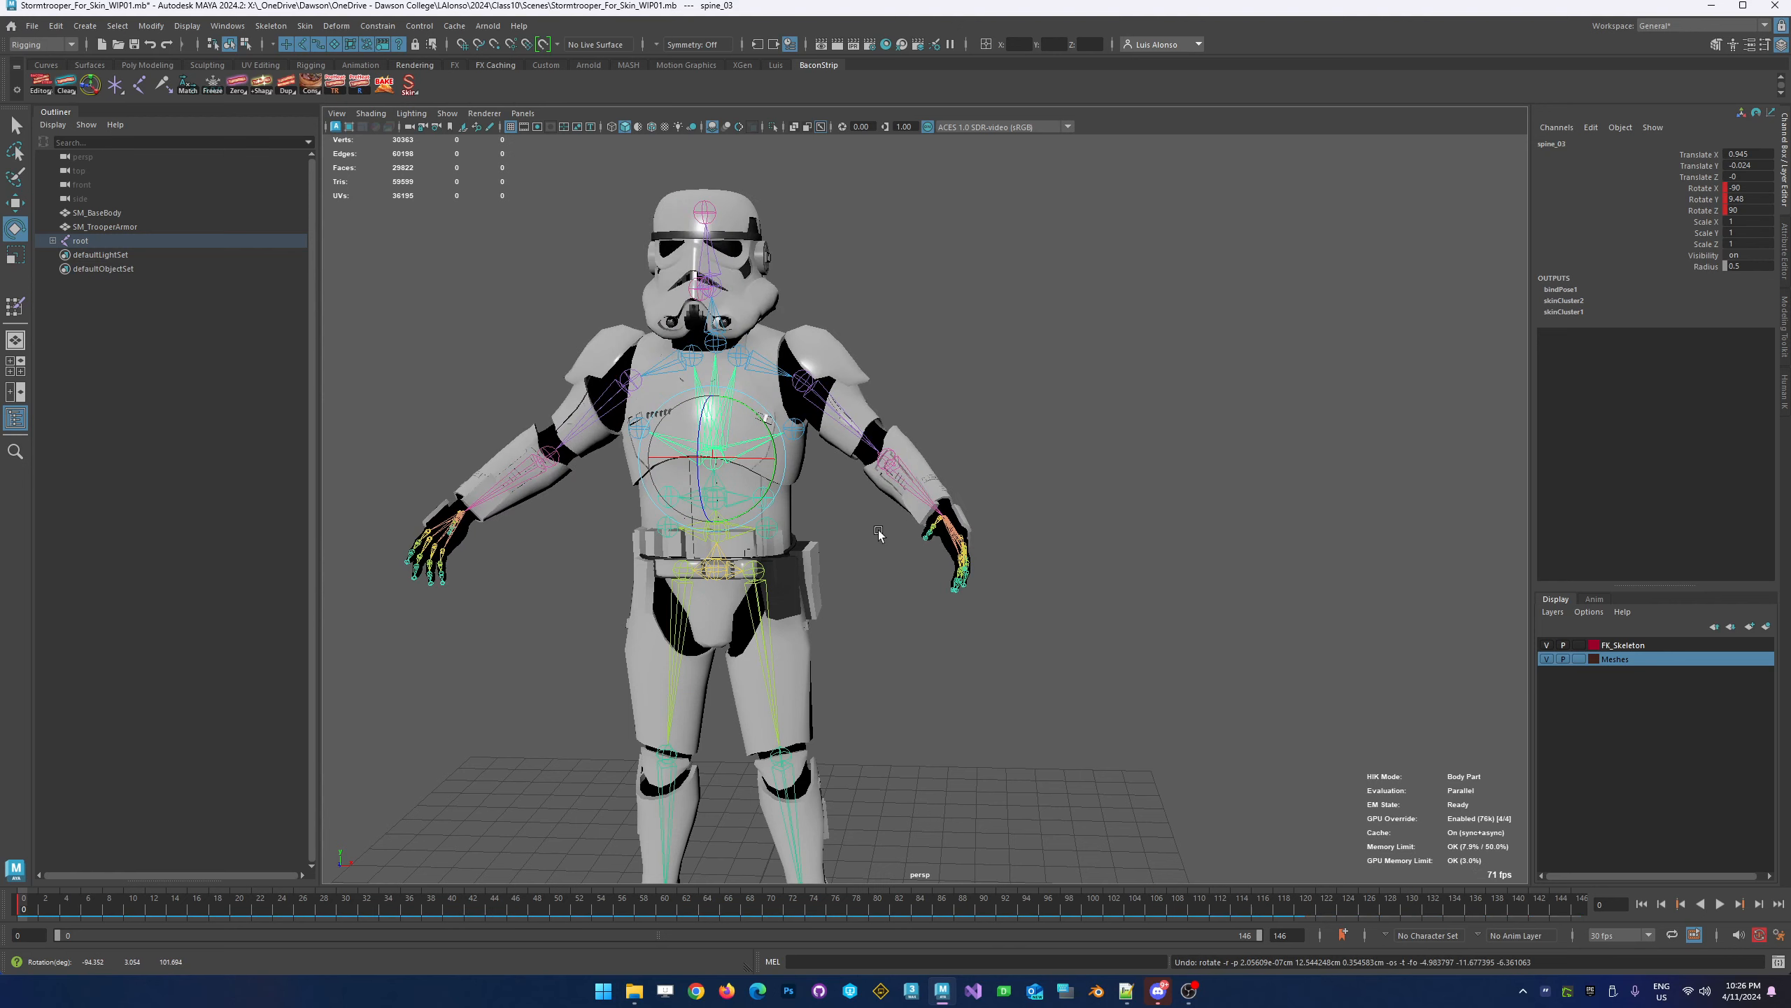
Copy the skin weights from SM_BaseBody to SM_TrooperArmor using Closest point on surface and Closest joint association
left_click(792, 407)
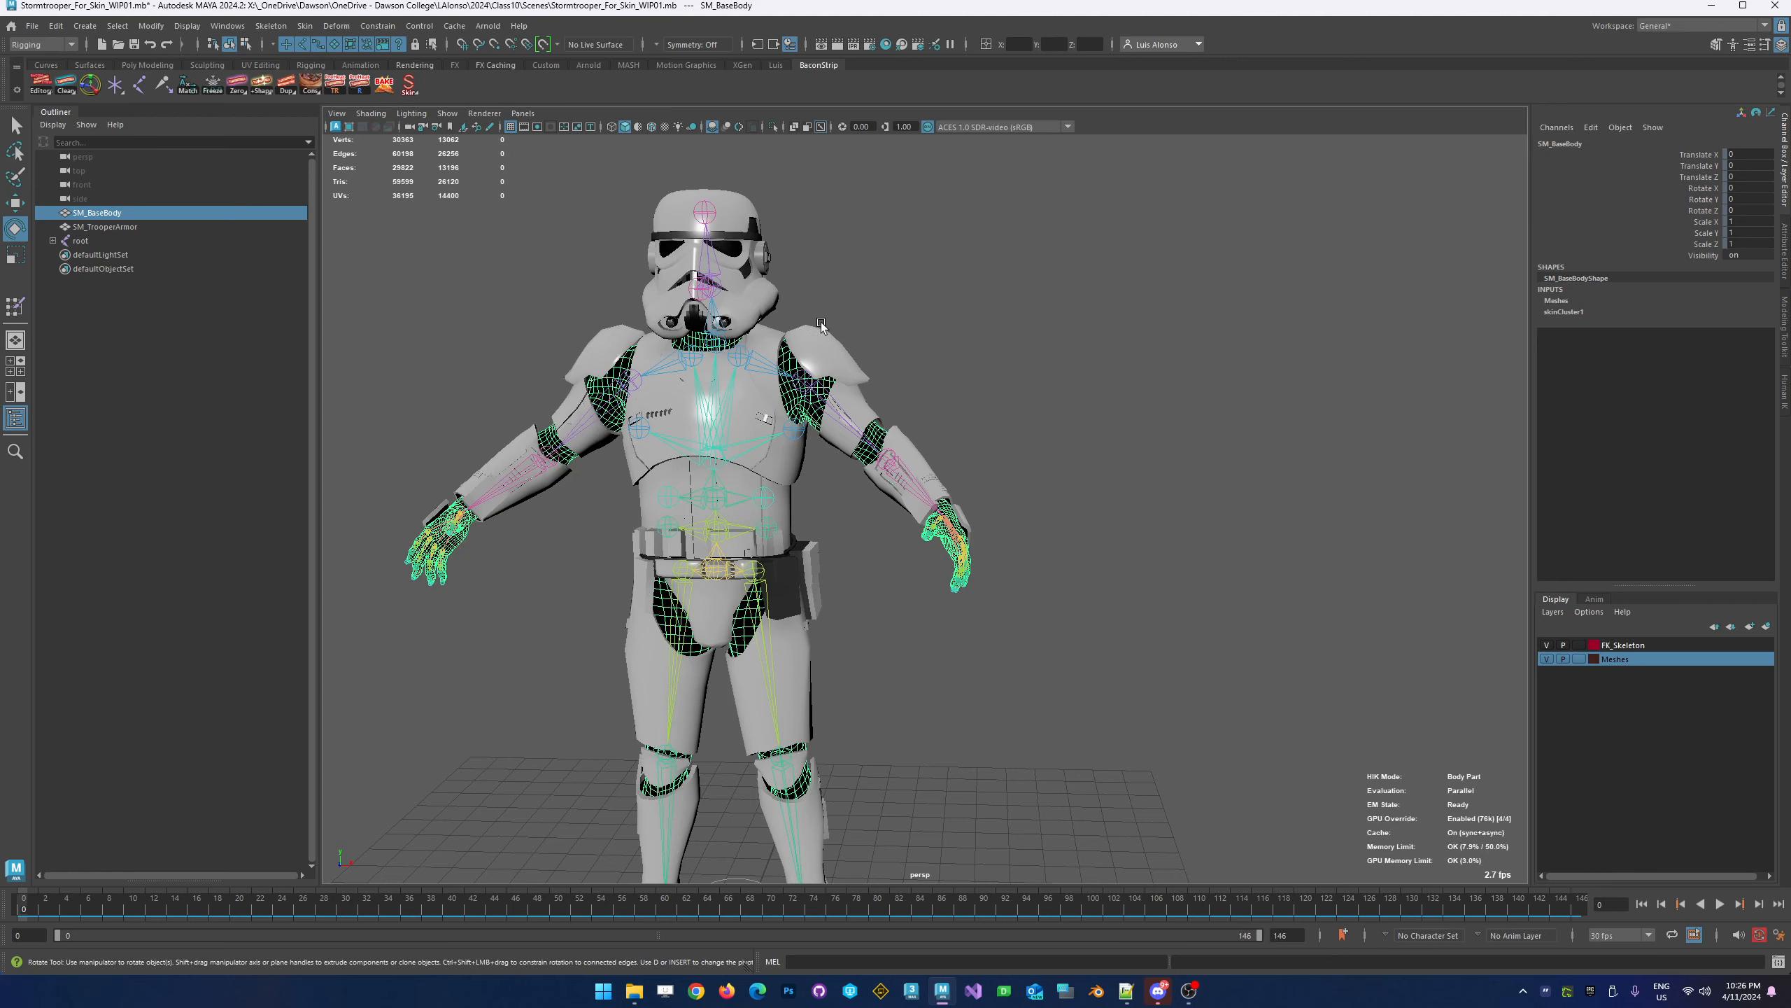
left_click(826, 349, "shift")
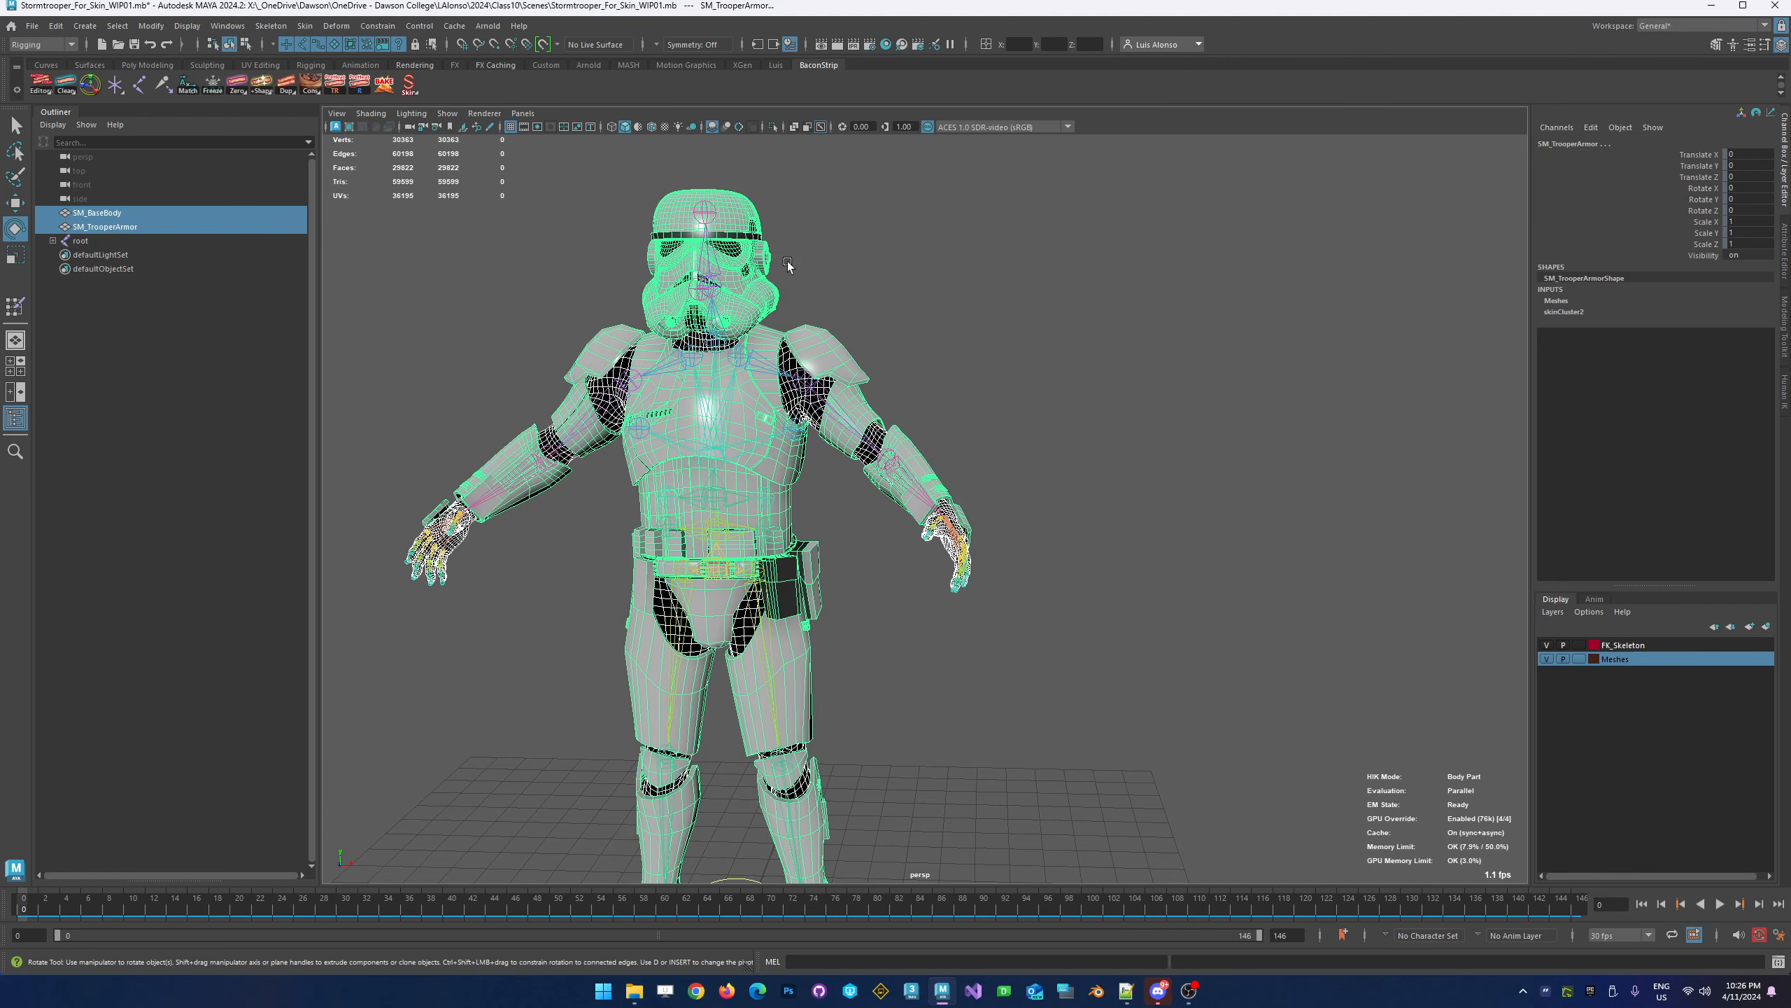
left_click(304, 26)
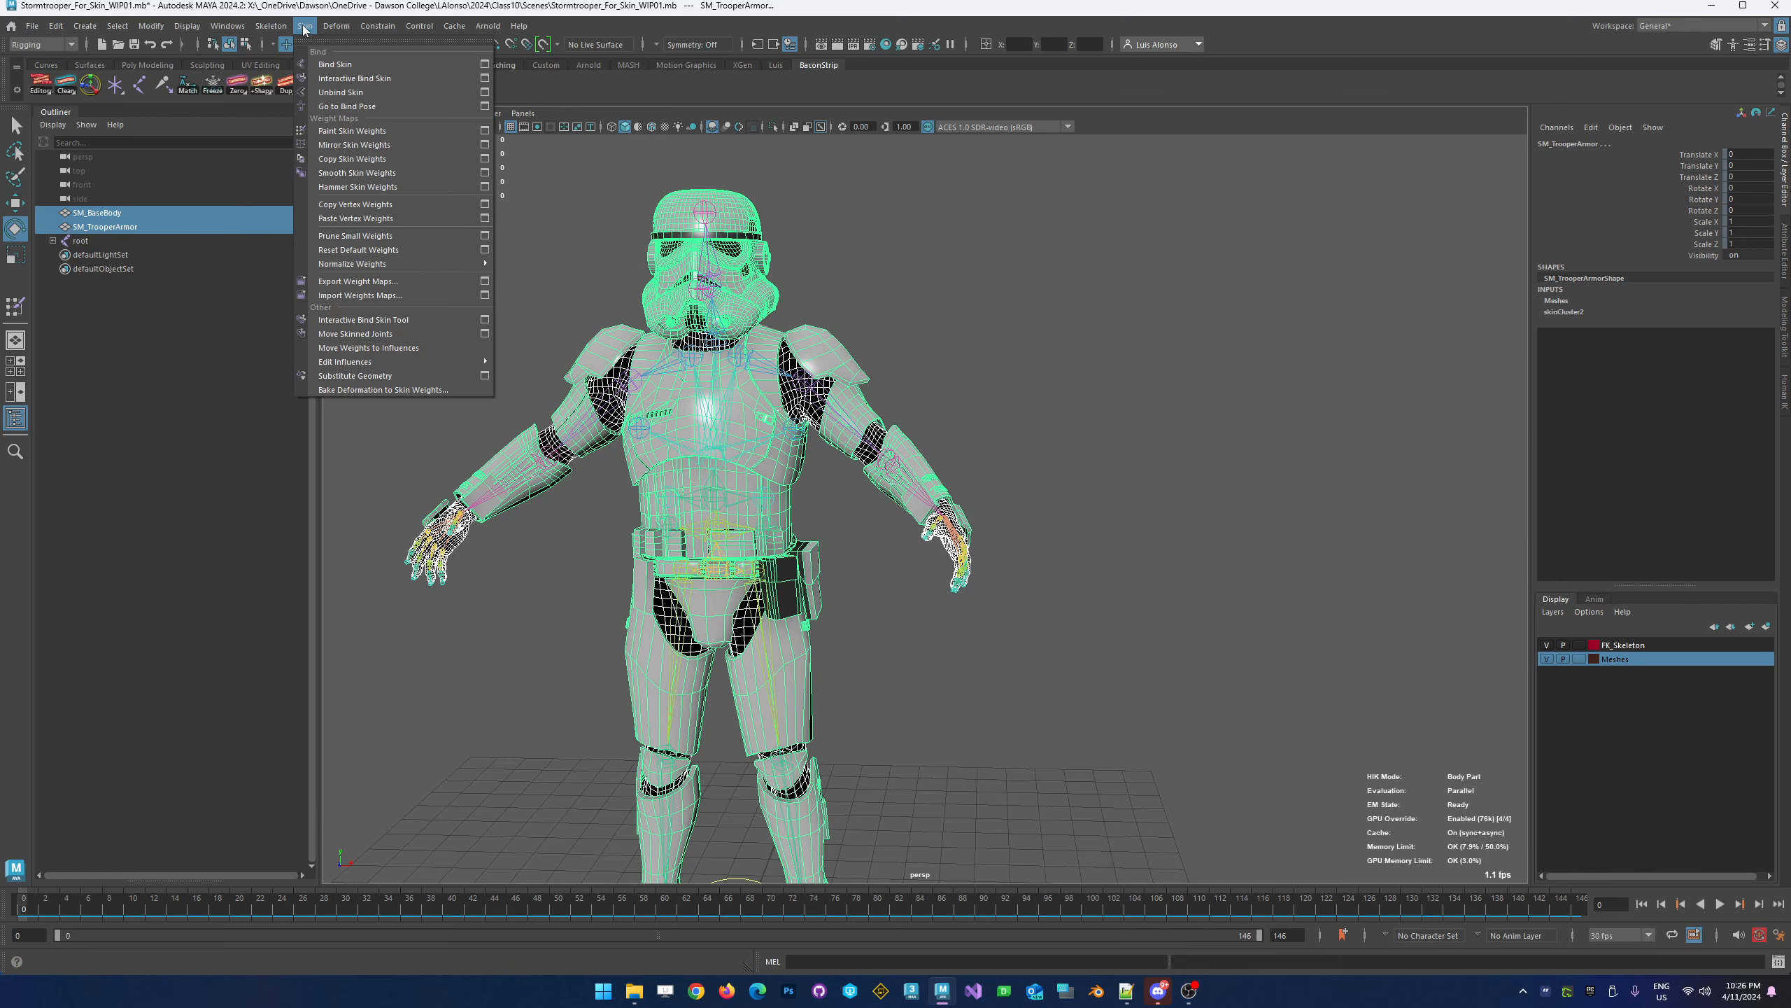
left_click(485, 161)
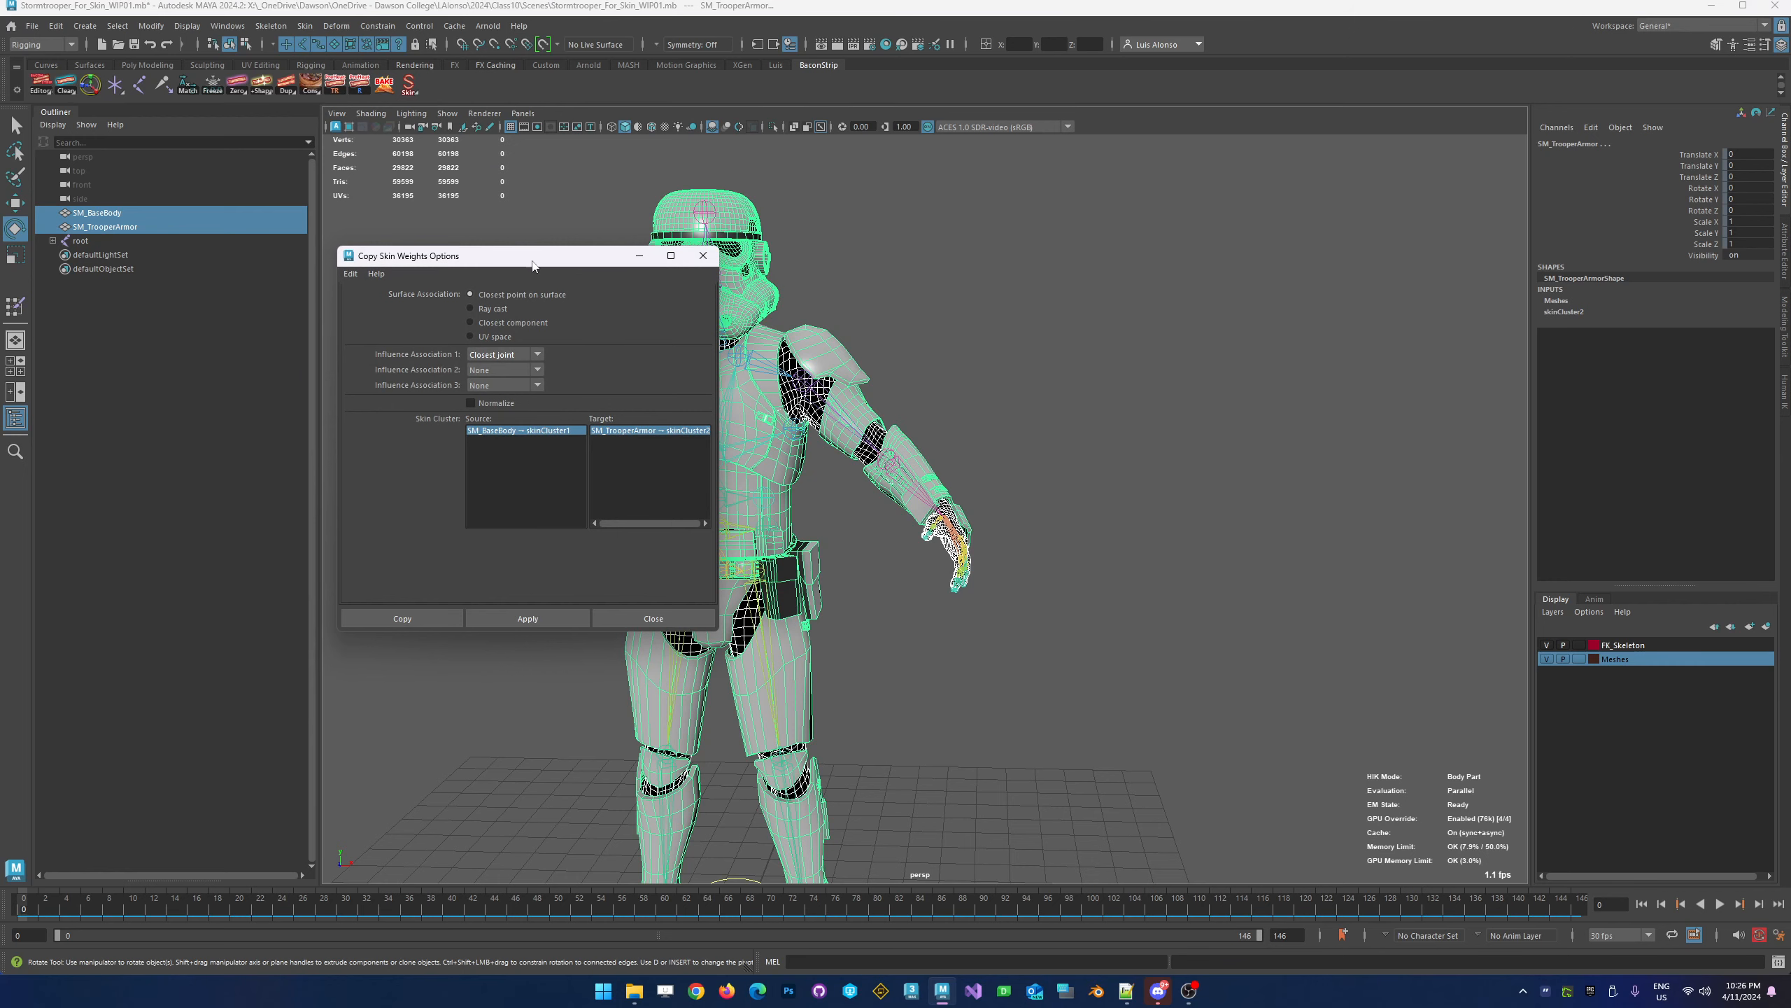
left_click_drag(528, 256, 408, 271)
left_click_drag(355, 274, 352, 274)
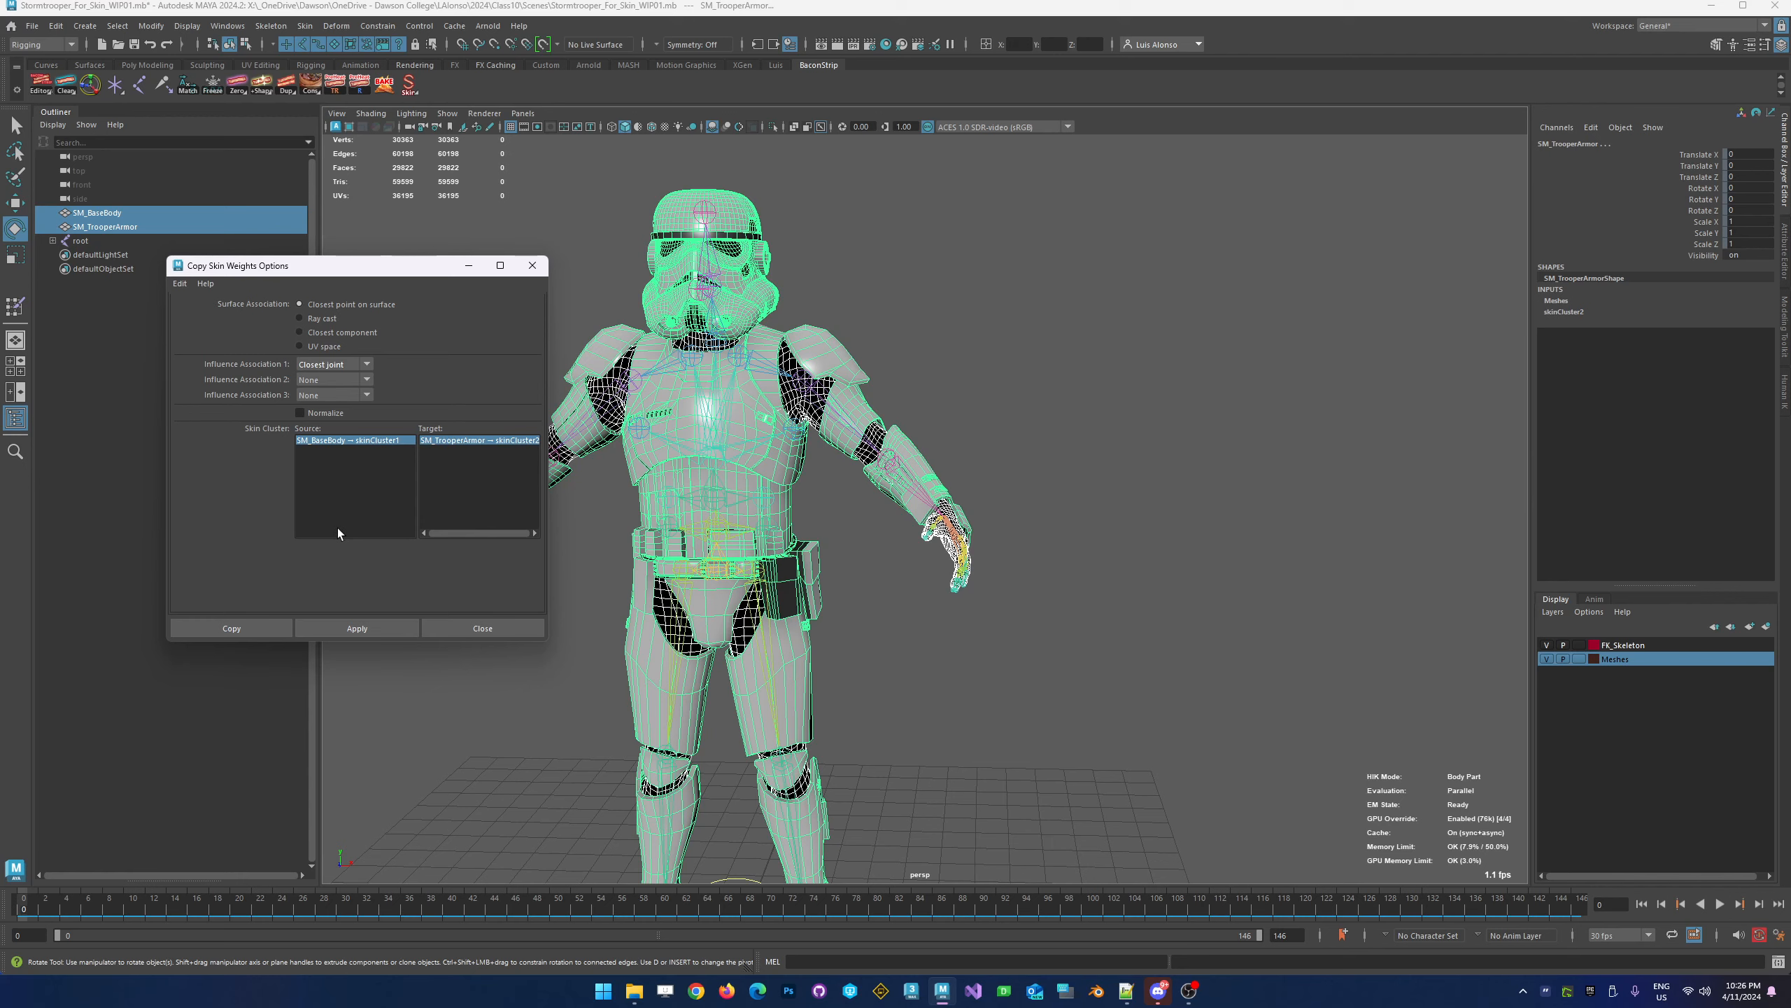
left_click(818, 408)
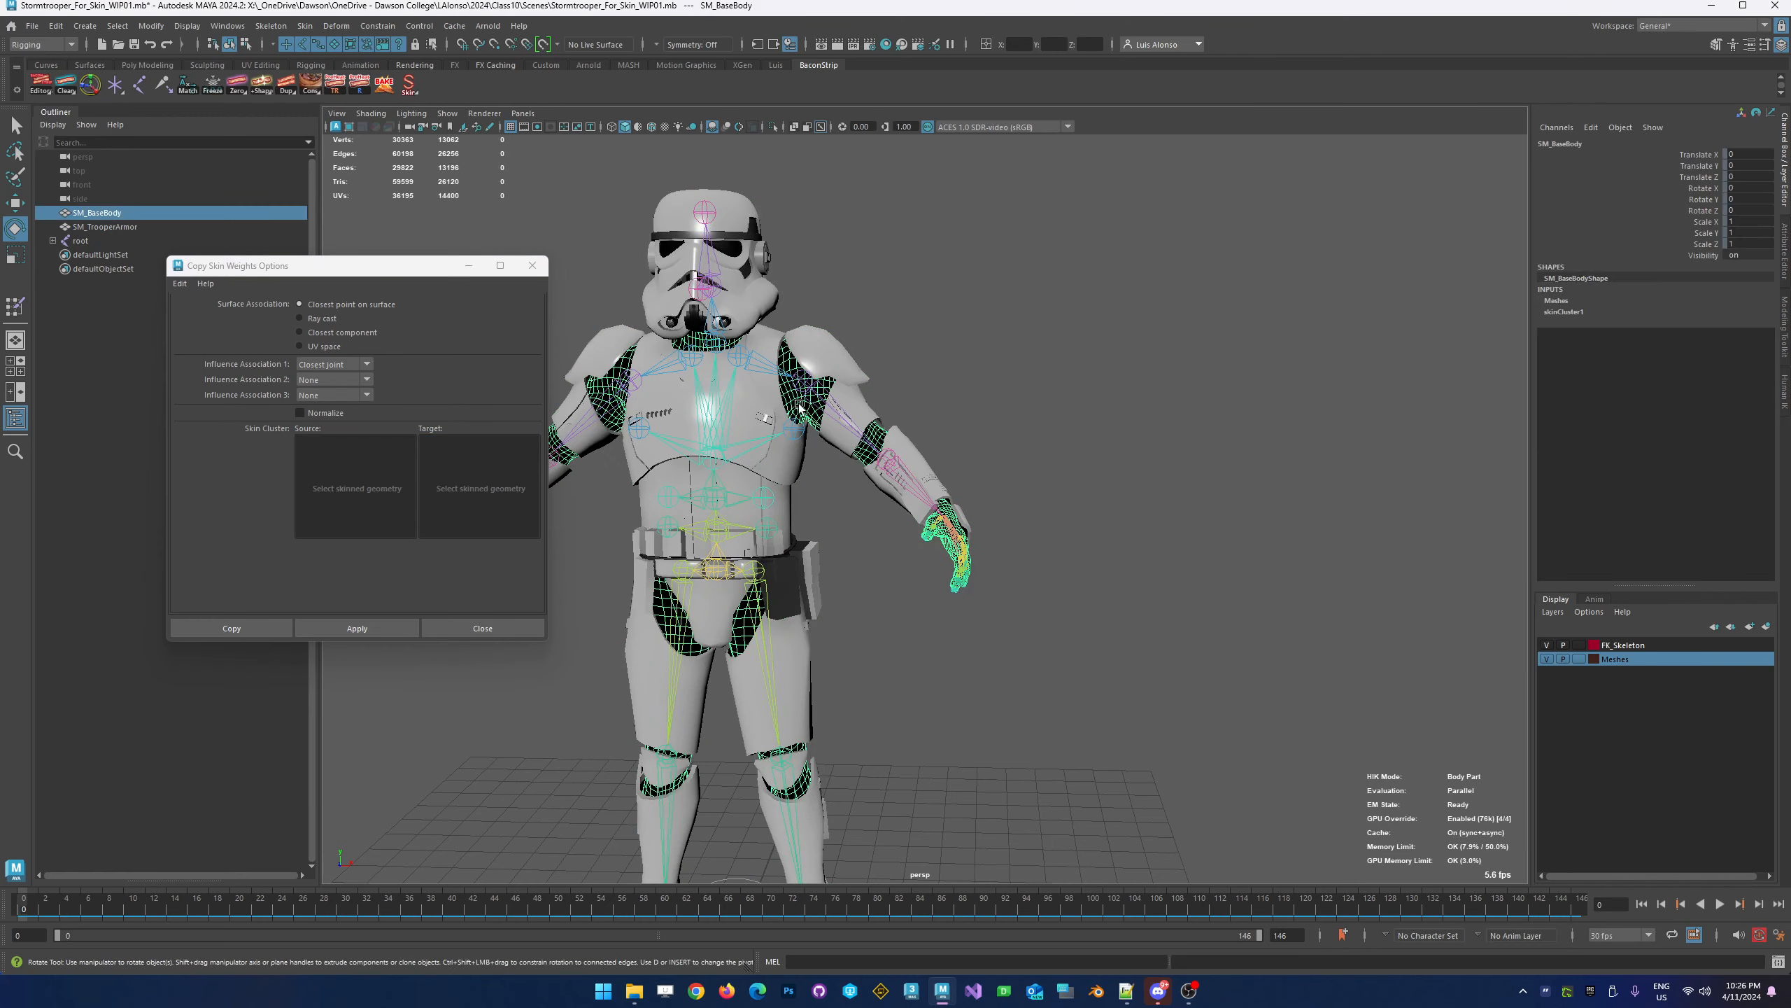
left_click(819, 345, "shift")
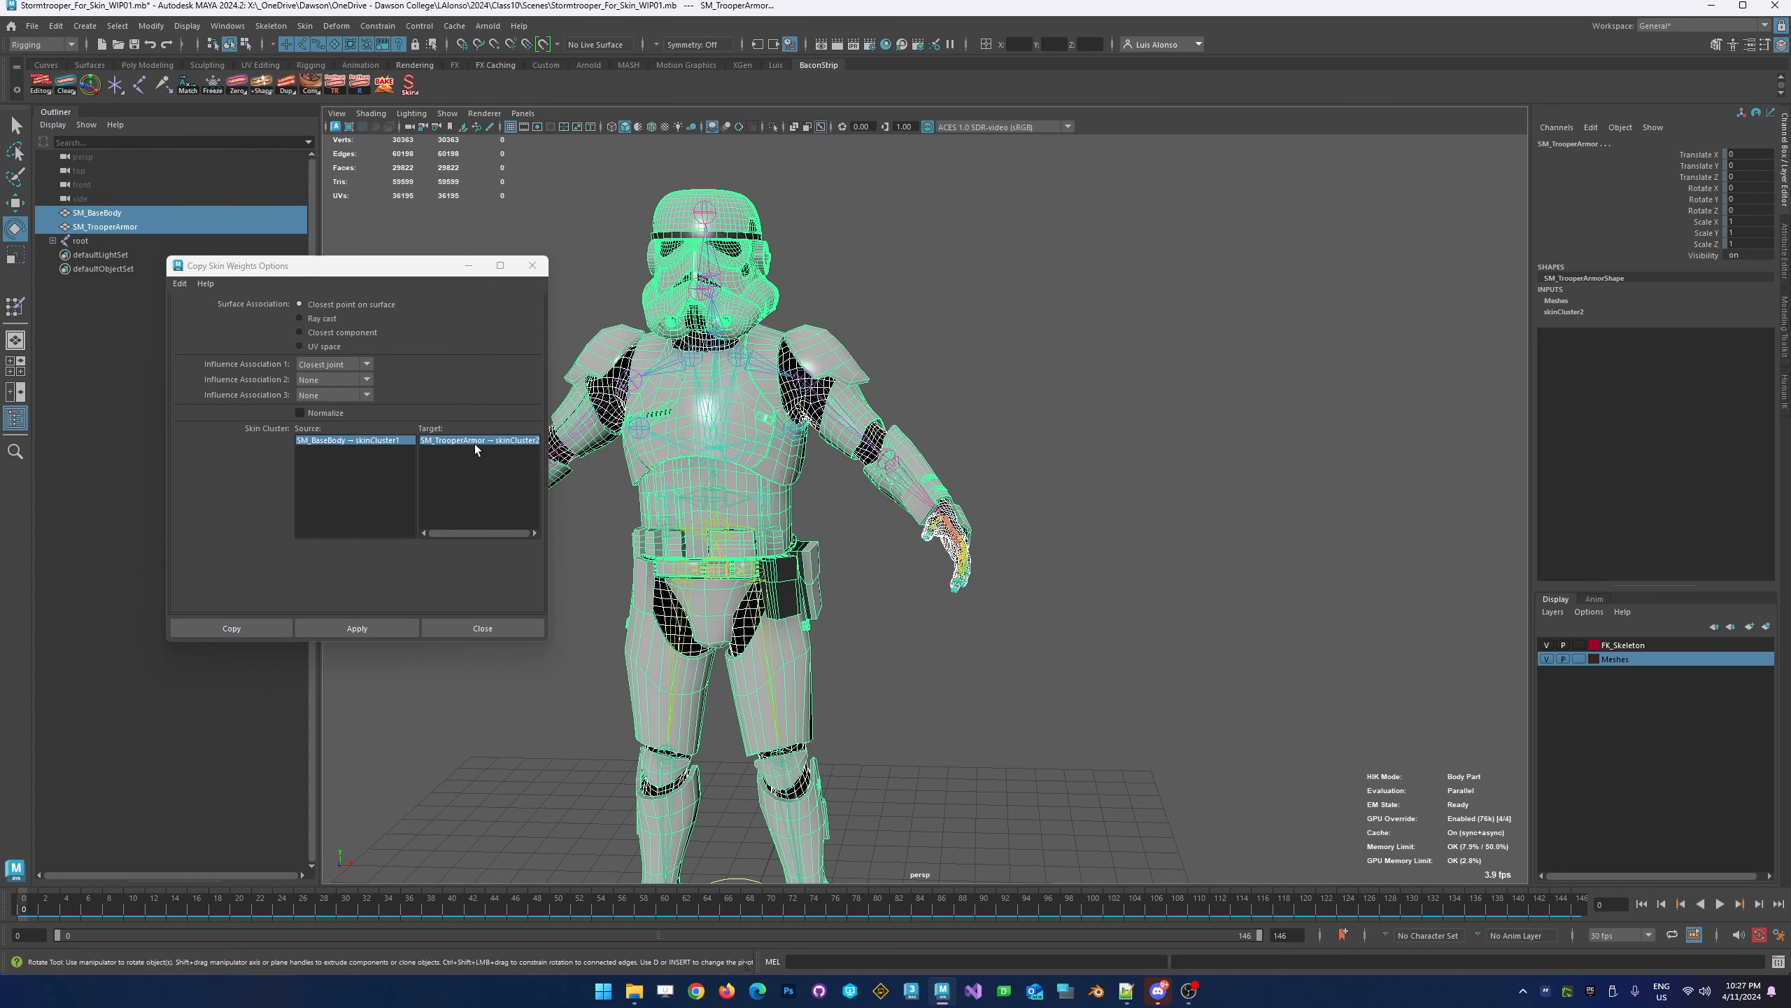
left_click(355, 632)
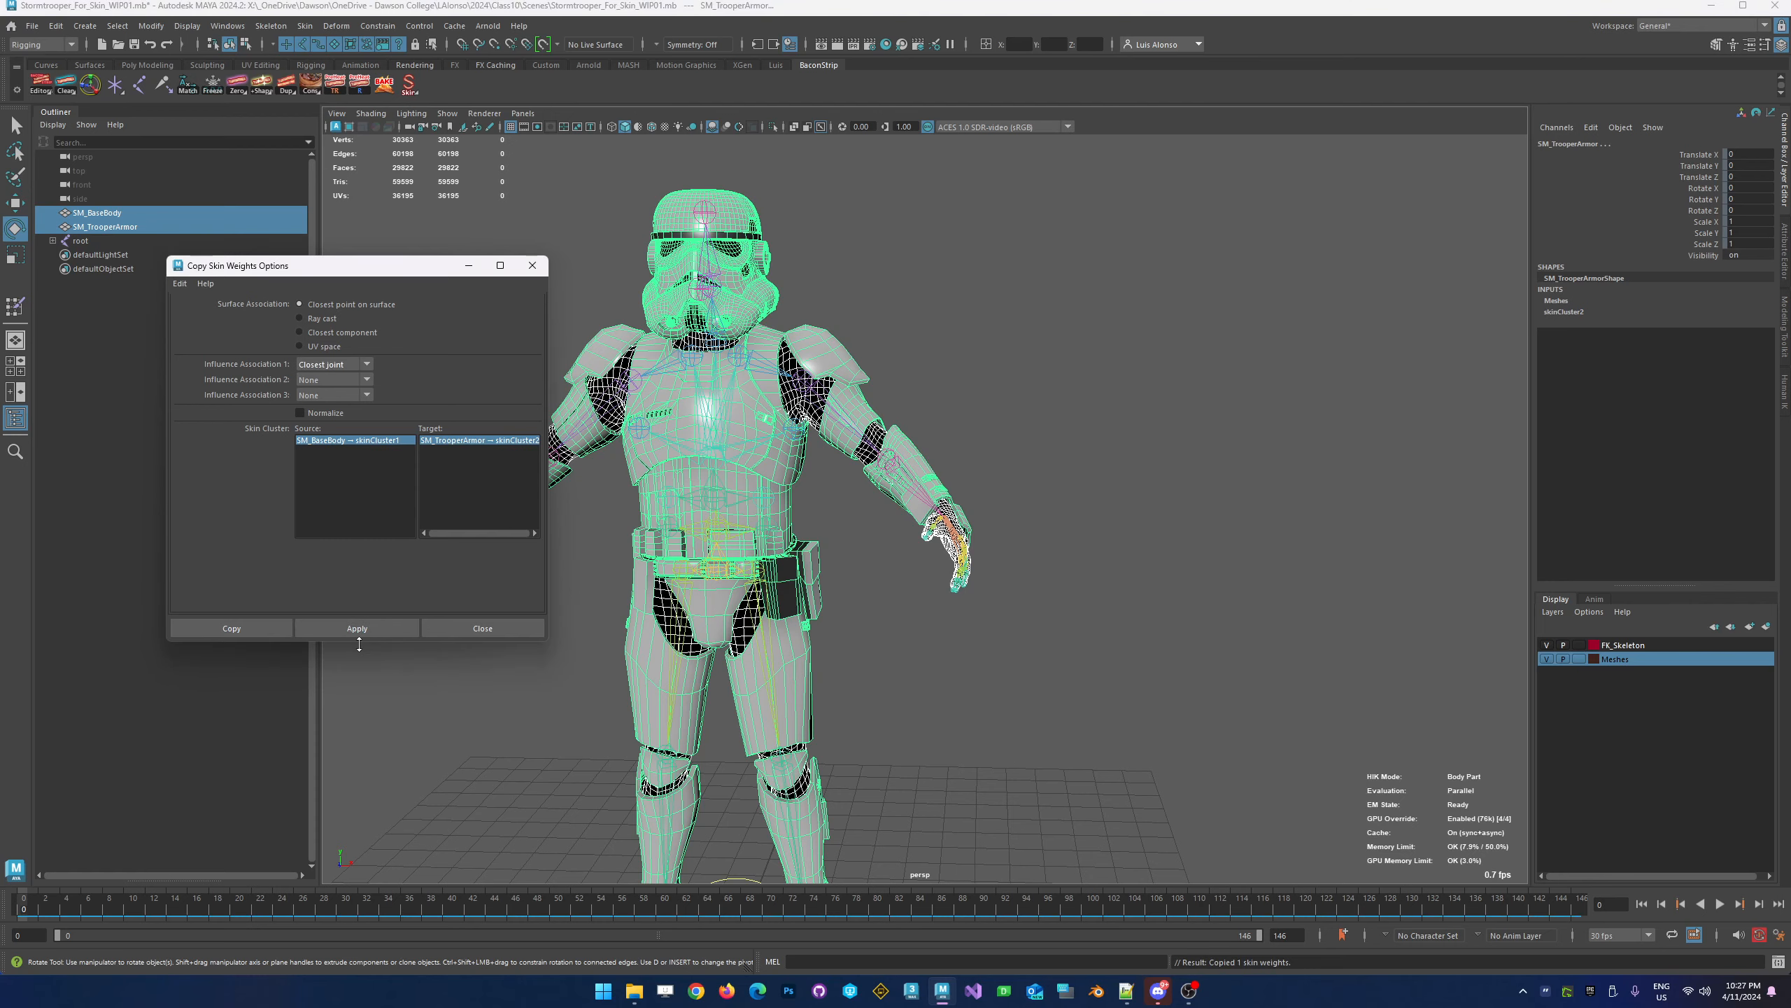
Play the animation and scrub to frame 18 to check the armor's copied weights, and return to frame 0
key("alt+v")
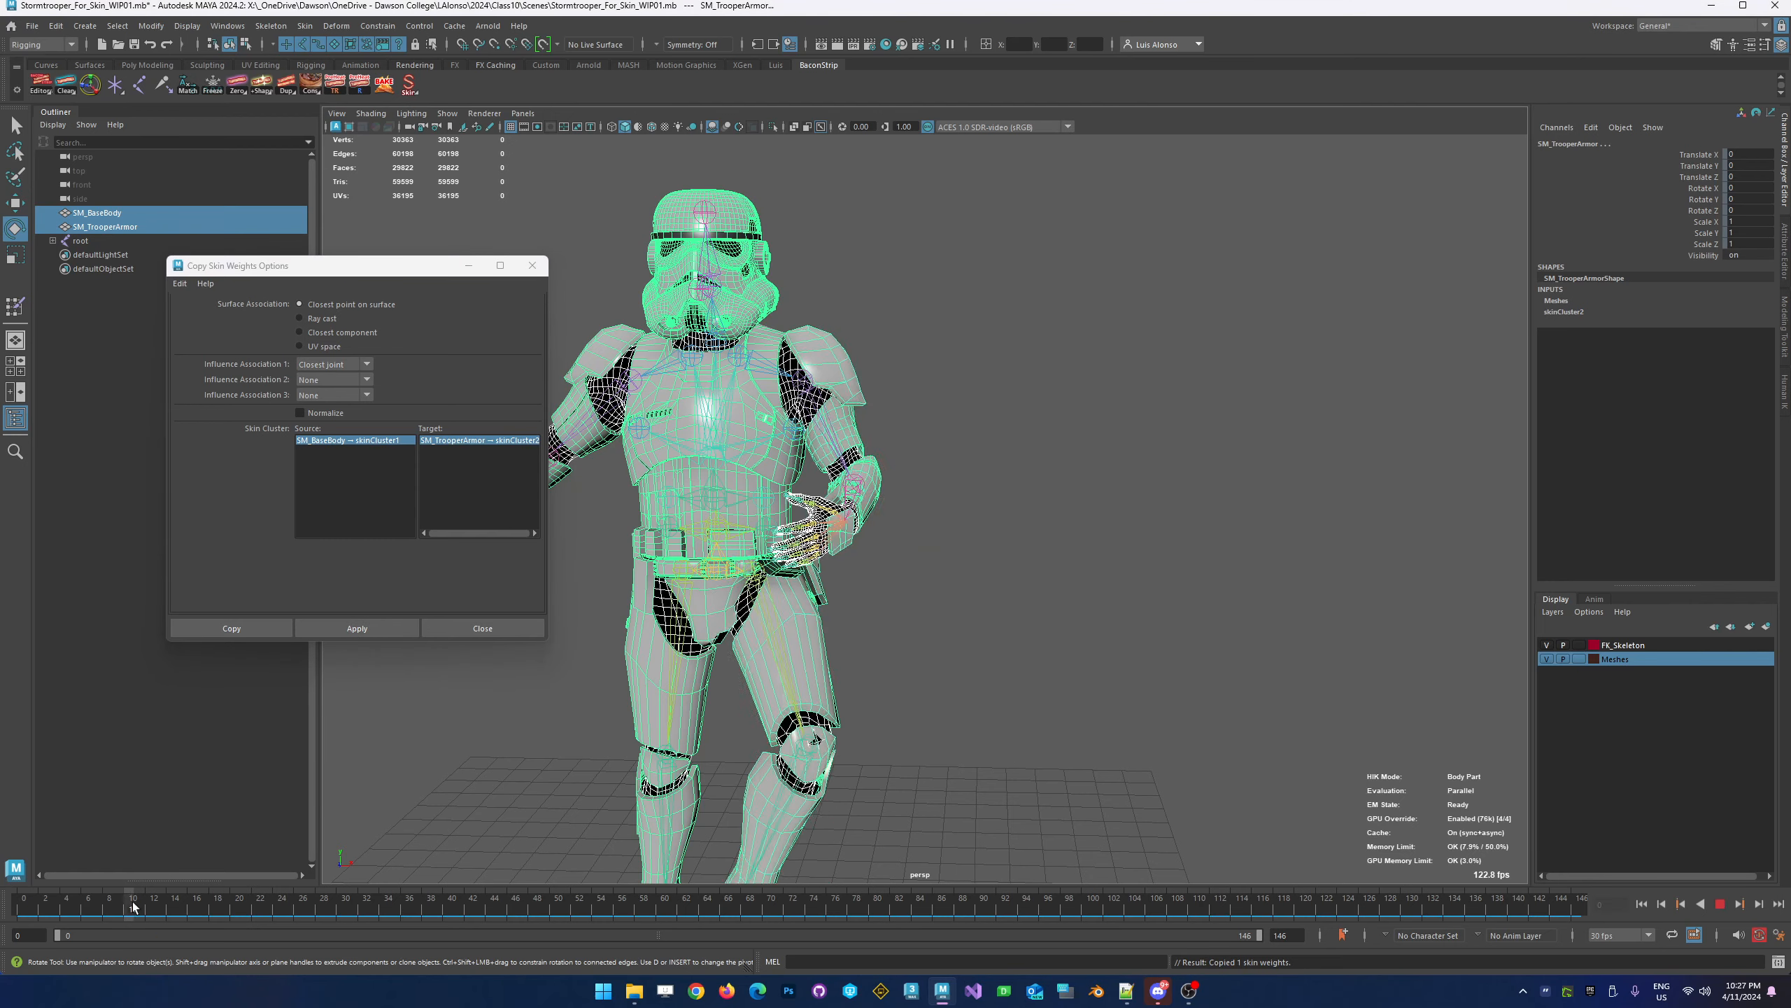
left_click_drag(66, 897, 215, 872)
mouse_move(925, 576)
left_mouse_down("alt")
mouse_move(742, 554)
mouse_move(760, 524)
mouse_move(985, 561)
mouse_move(901, 570)
left_mouse_up("alt")
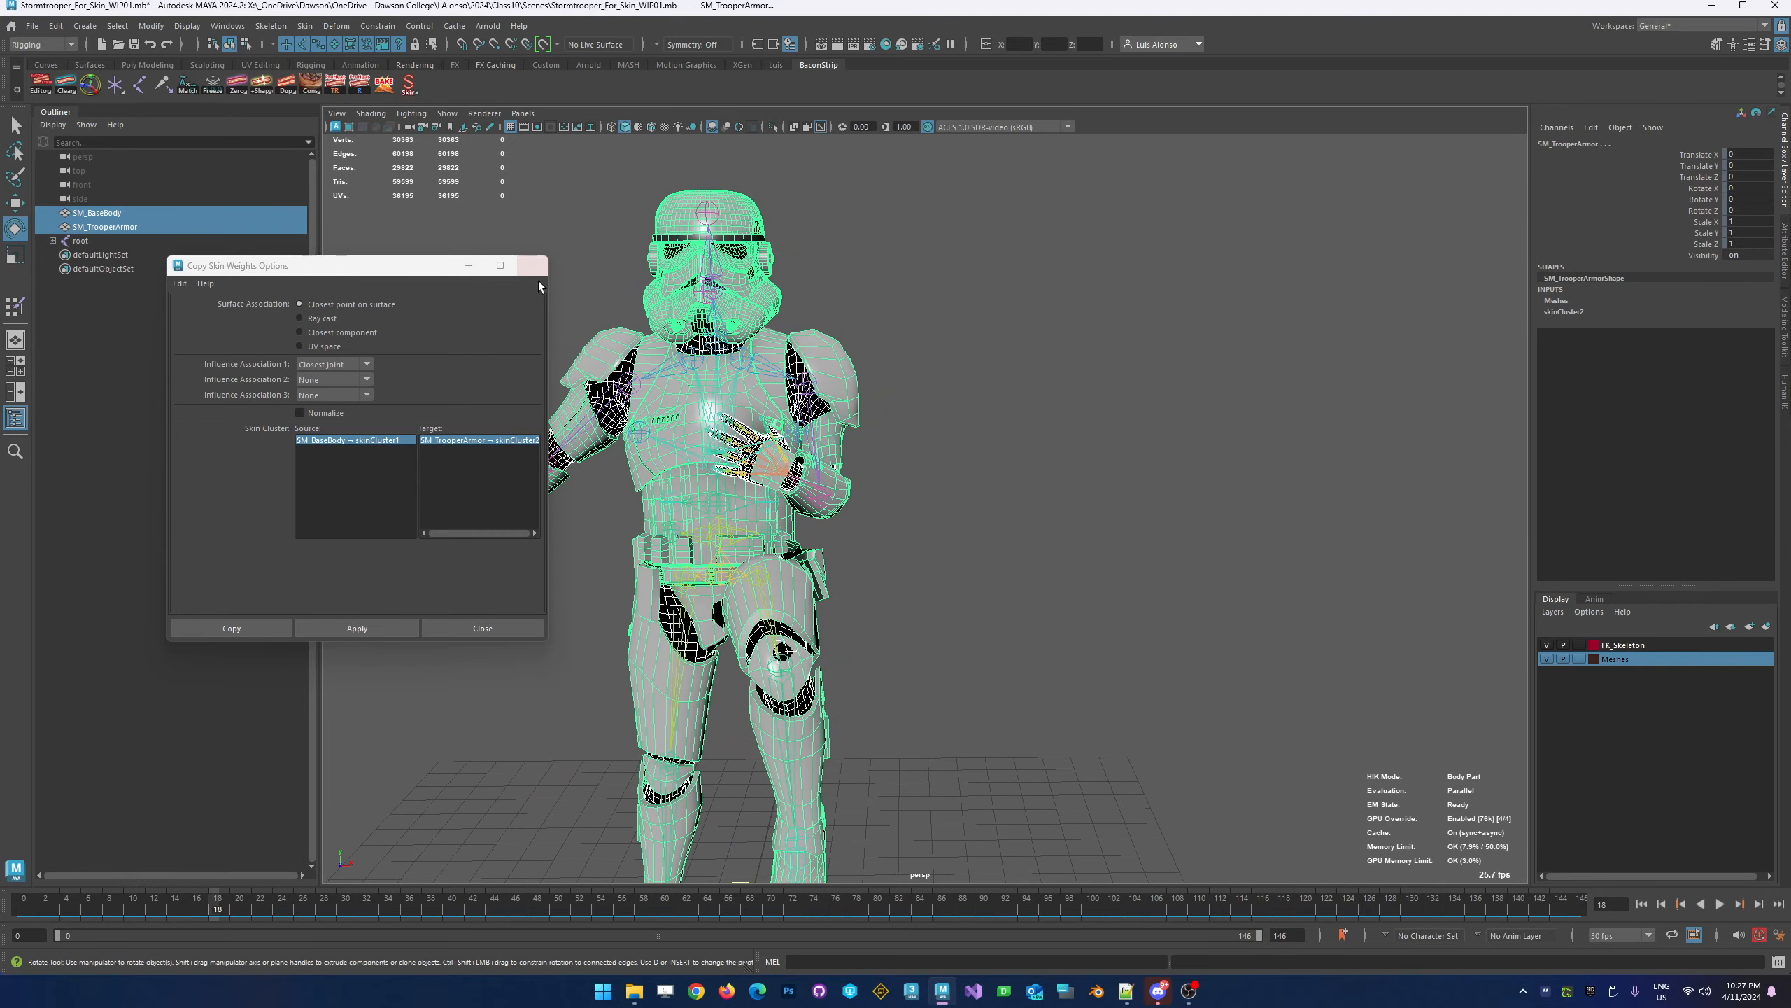
left_click(23, 902)
Test the chest deformation by rotating the spine_03 joint, undo the rotation, and close the Copy Skin Weights options
left_click(1032, 262)
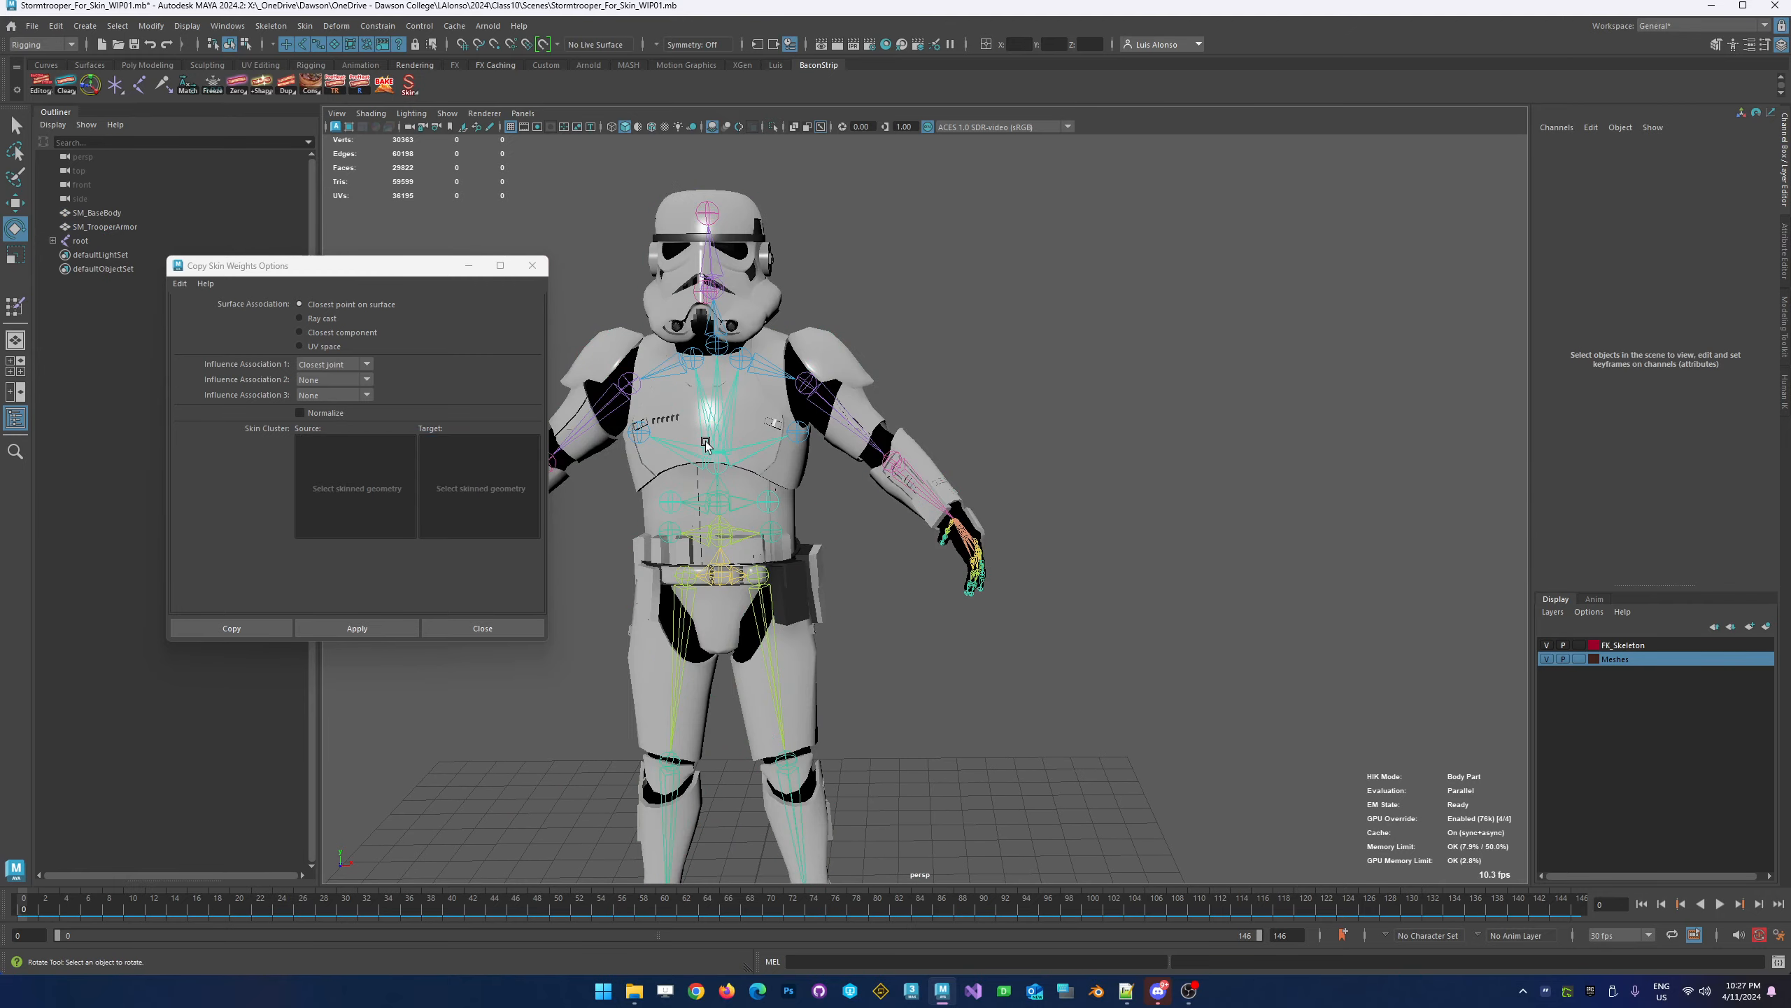
left_click(728, 444)
mouse_move(730, 444)
left_mouse_down()
mouse_move(736, 432)
mouse_move(697, 446)
mouse_move(751, 438)
mouse_move(733, 426)
mouse_move(716, 417)
mouse_move(734, 469)
left_mouse_up()
key("ctrl+z")
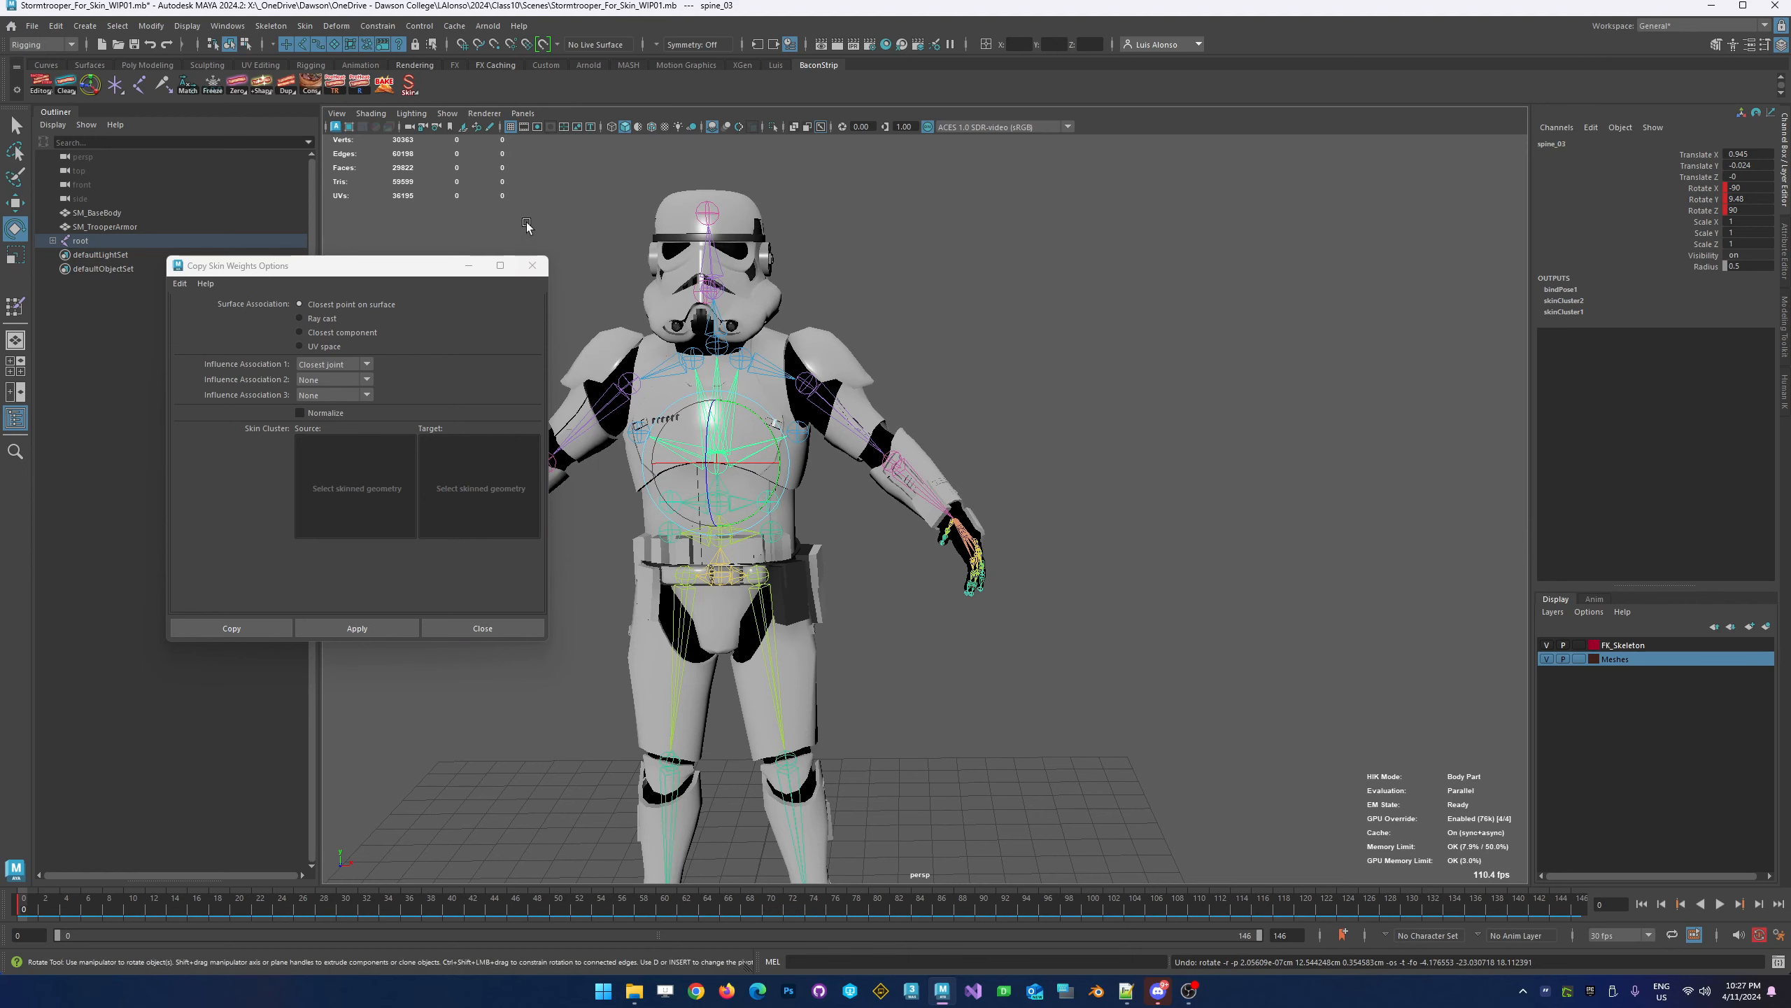
left_click(532, 265)
Select SM_TrooperArmor, scrub to frame 17 to examine how the shoulder and arm plates deform, and return to frame 0
right_click_drag(686, 364, 755, 196, "alt")
middle_click_drag(666, 239, 845, 321, "alt")
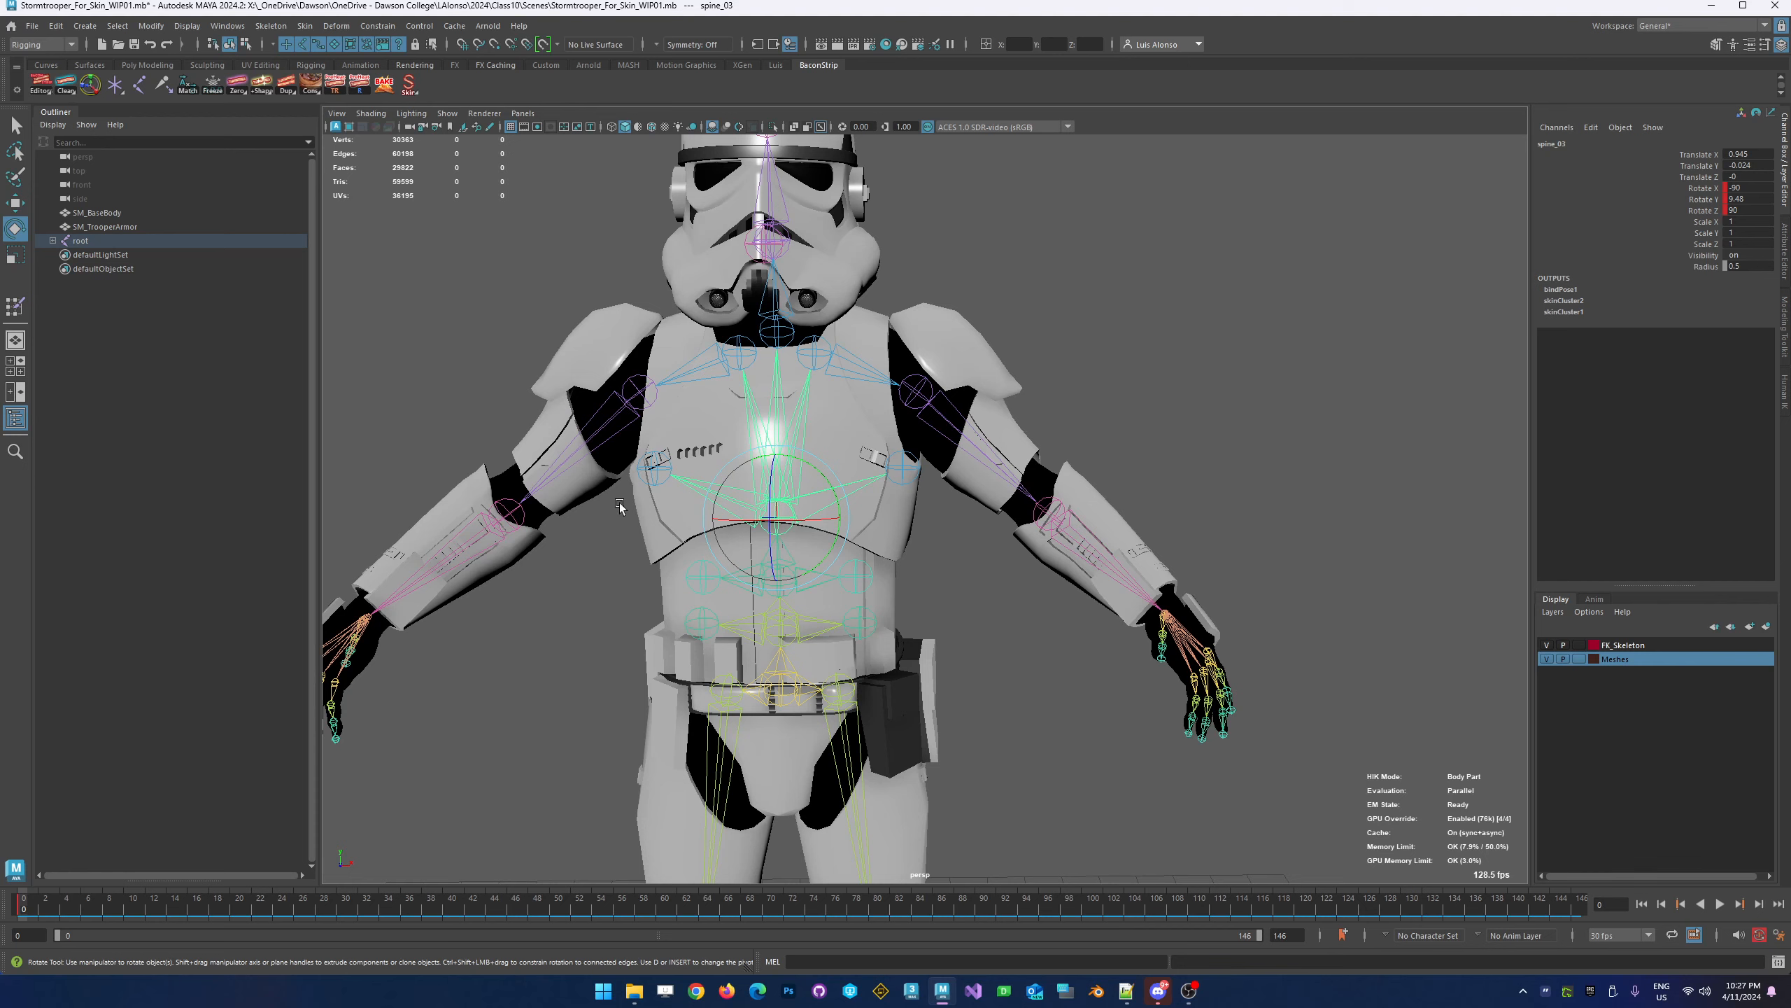
left_click(1081, 361)
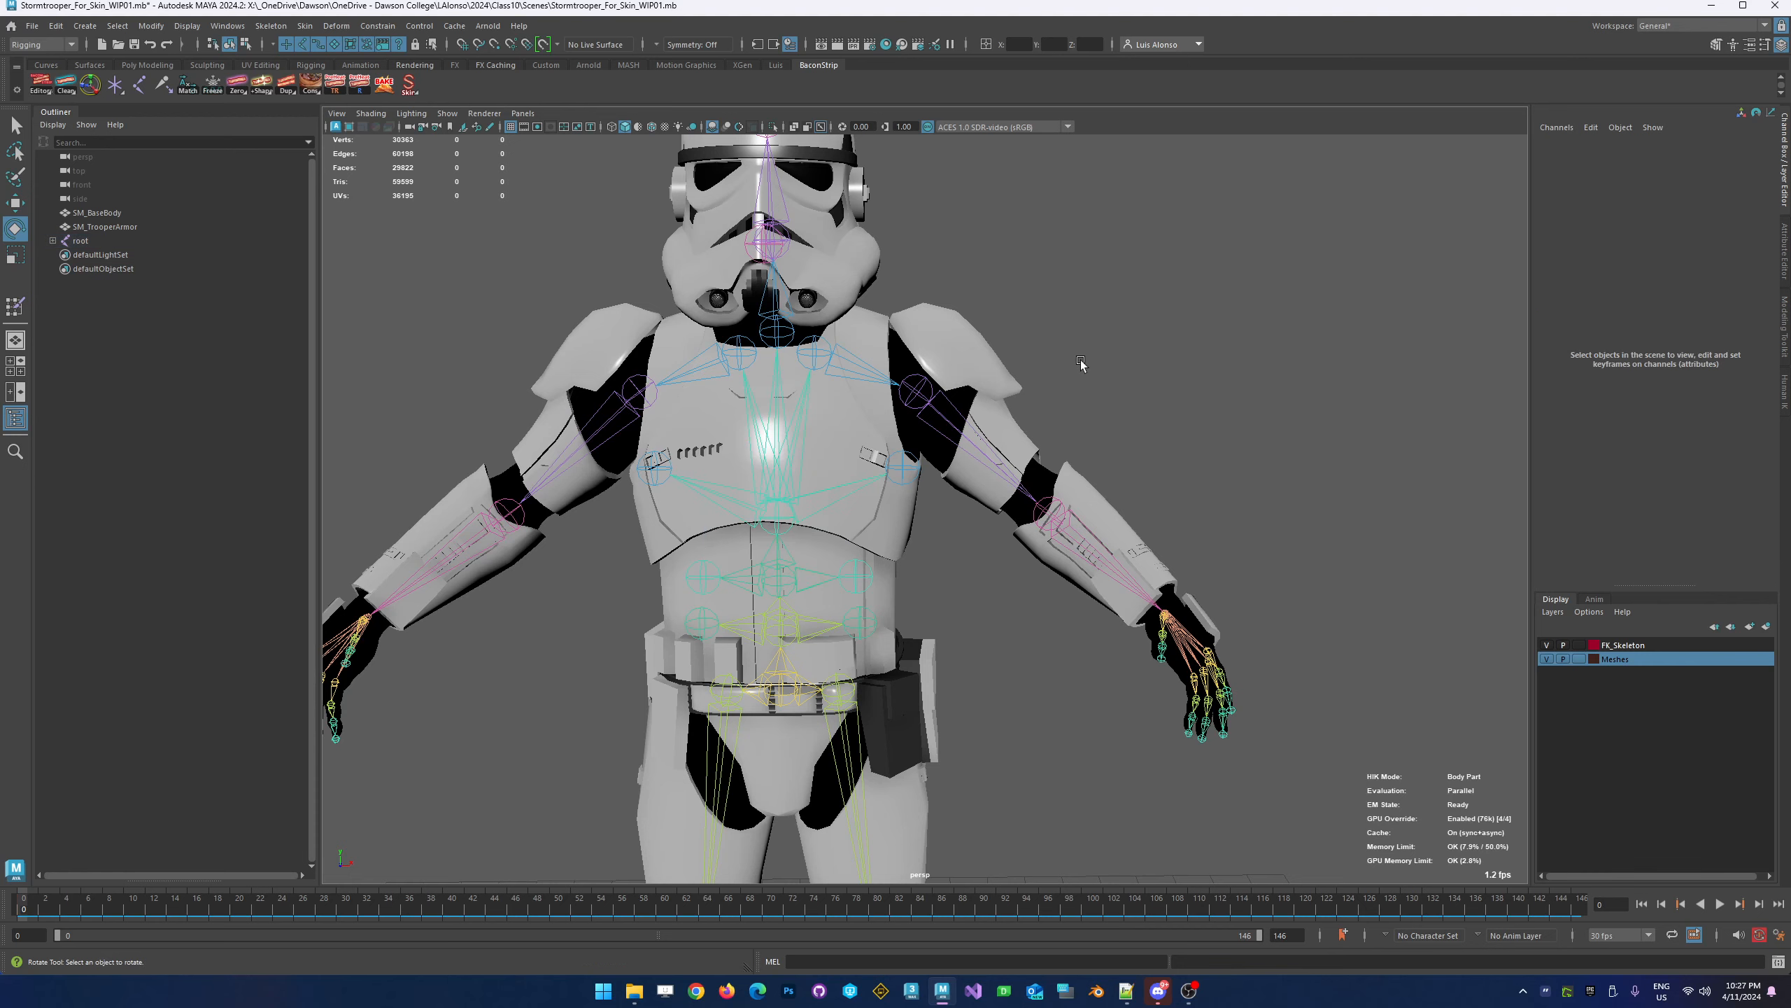
left_click(986, 354)
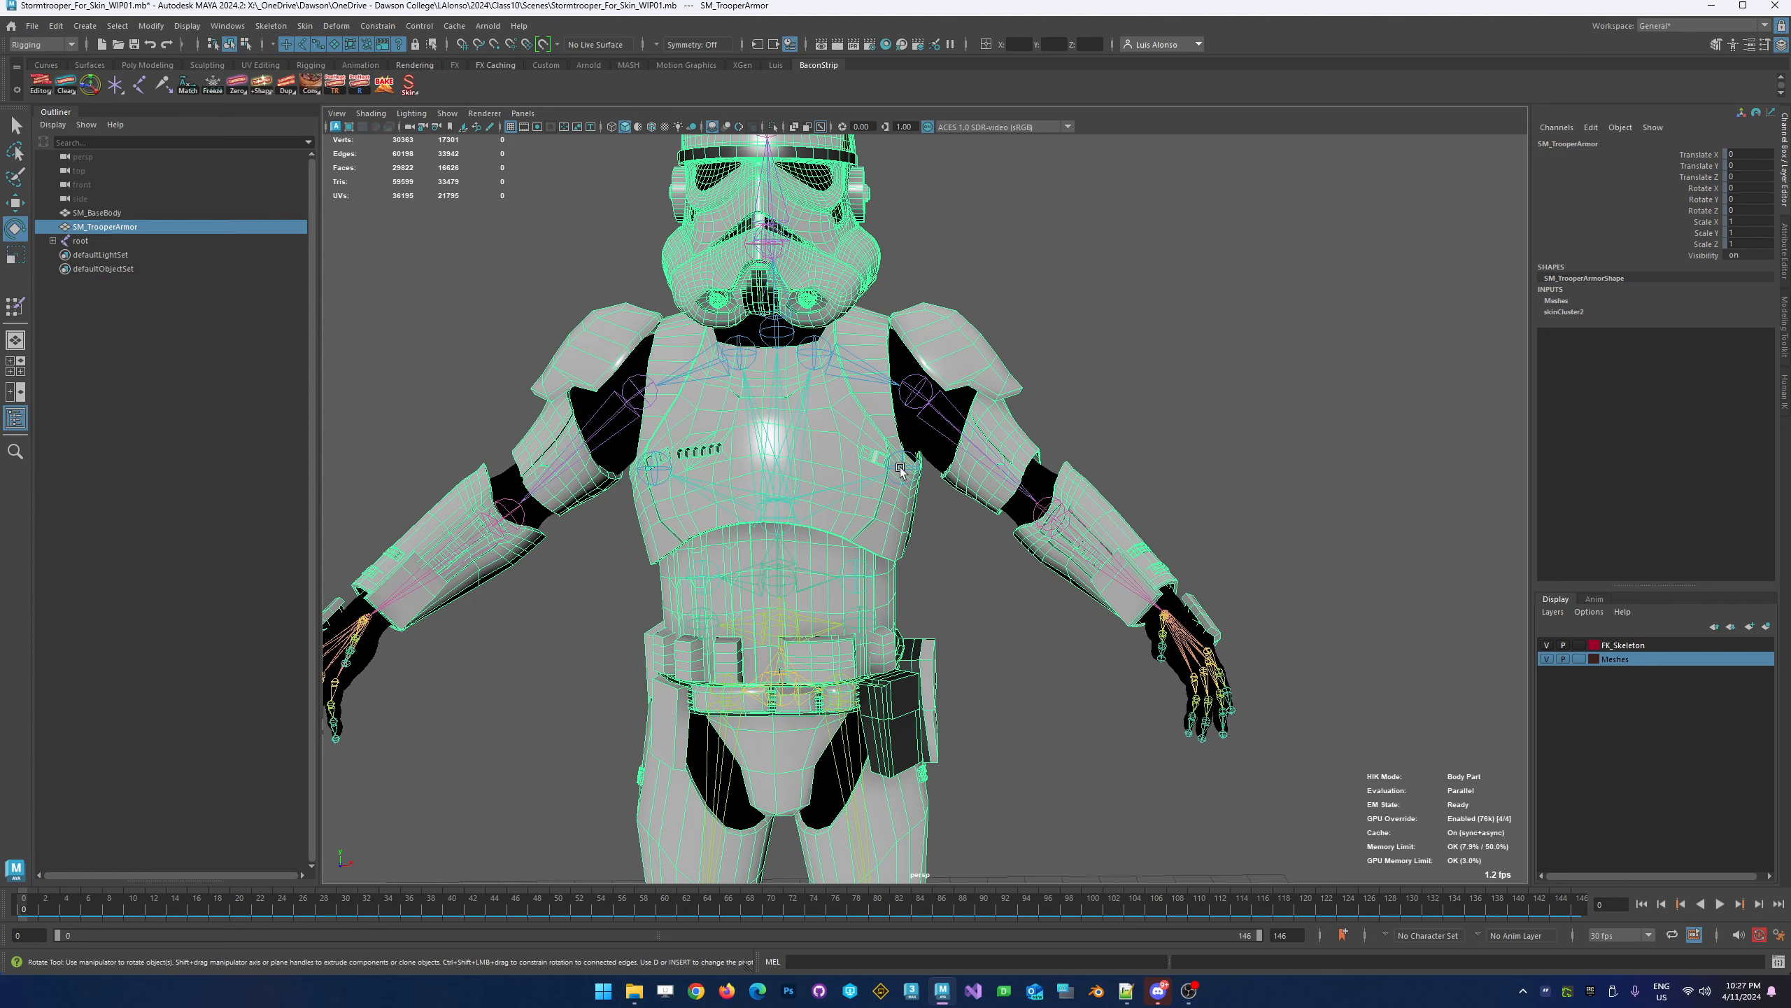
left_click(975, 309)
left_click(952, 352)
left_click_drag(20, 916, 206, 911)
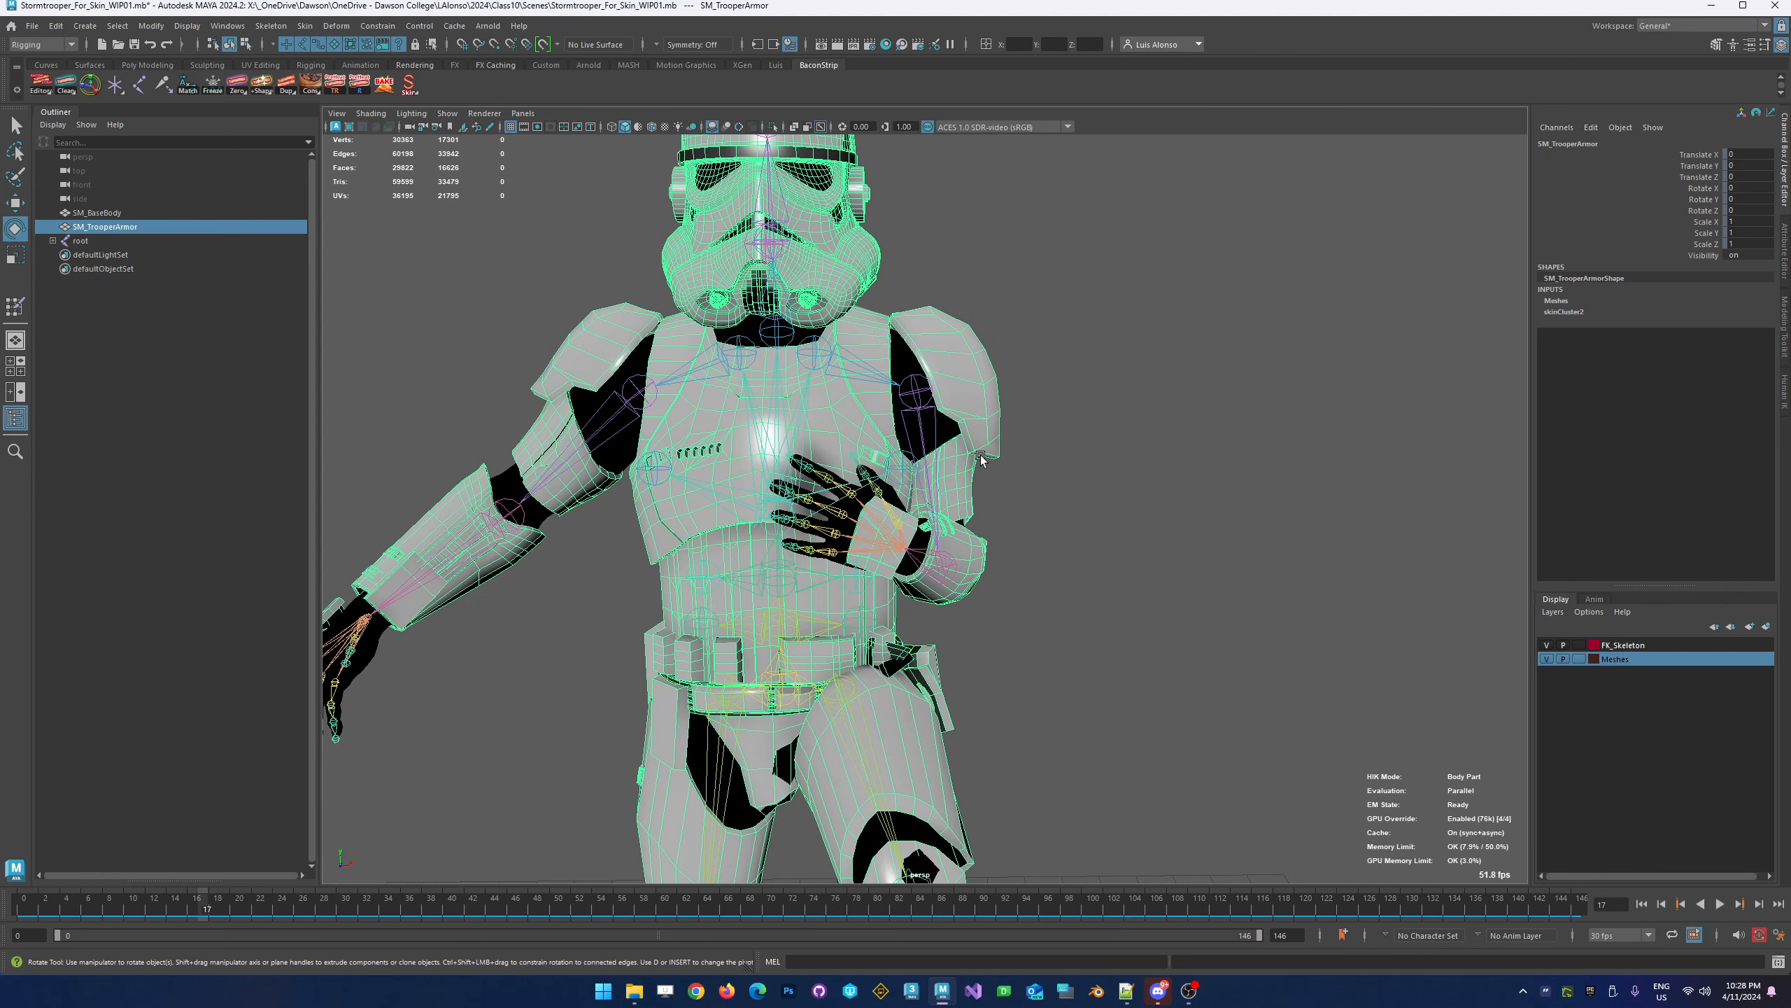
left_click_drag(212, 912, 23, 911)
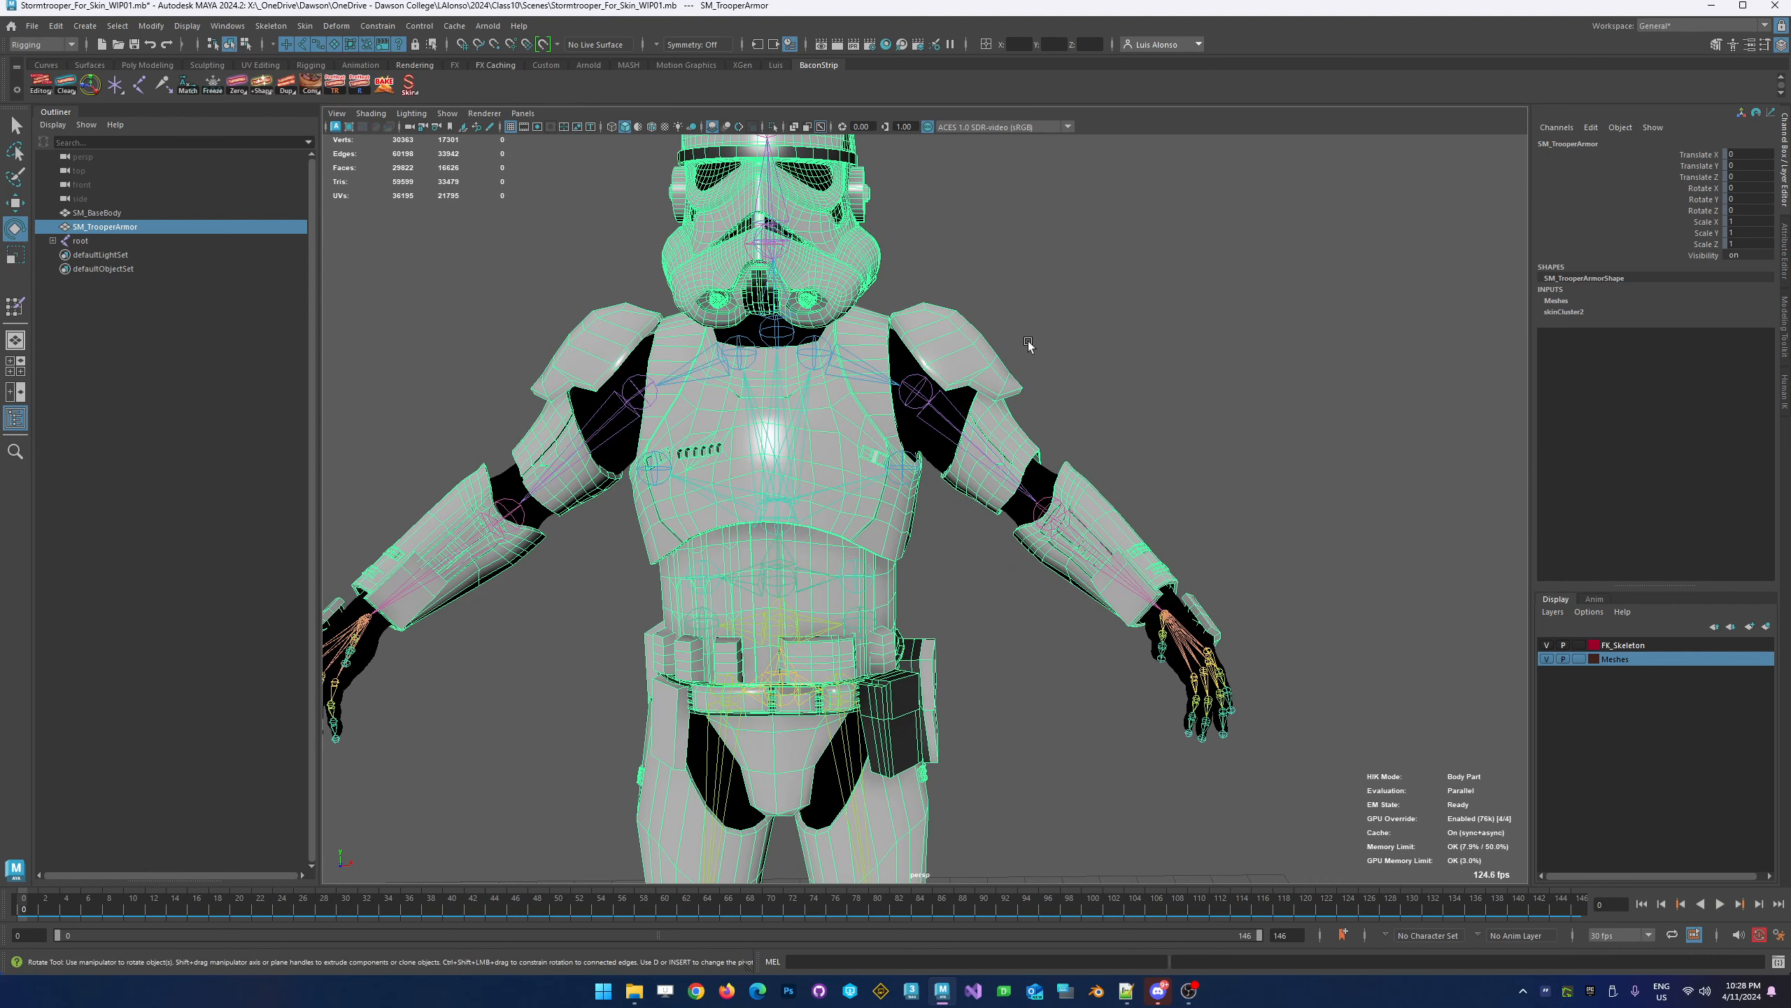
Activate the Paint Skin Weights Tool on SM_TrooperArmor, show its settings, and select the root influence
left_click(15, 306)
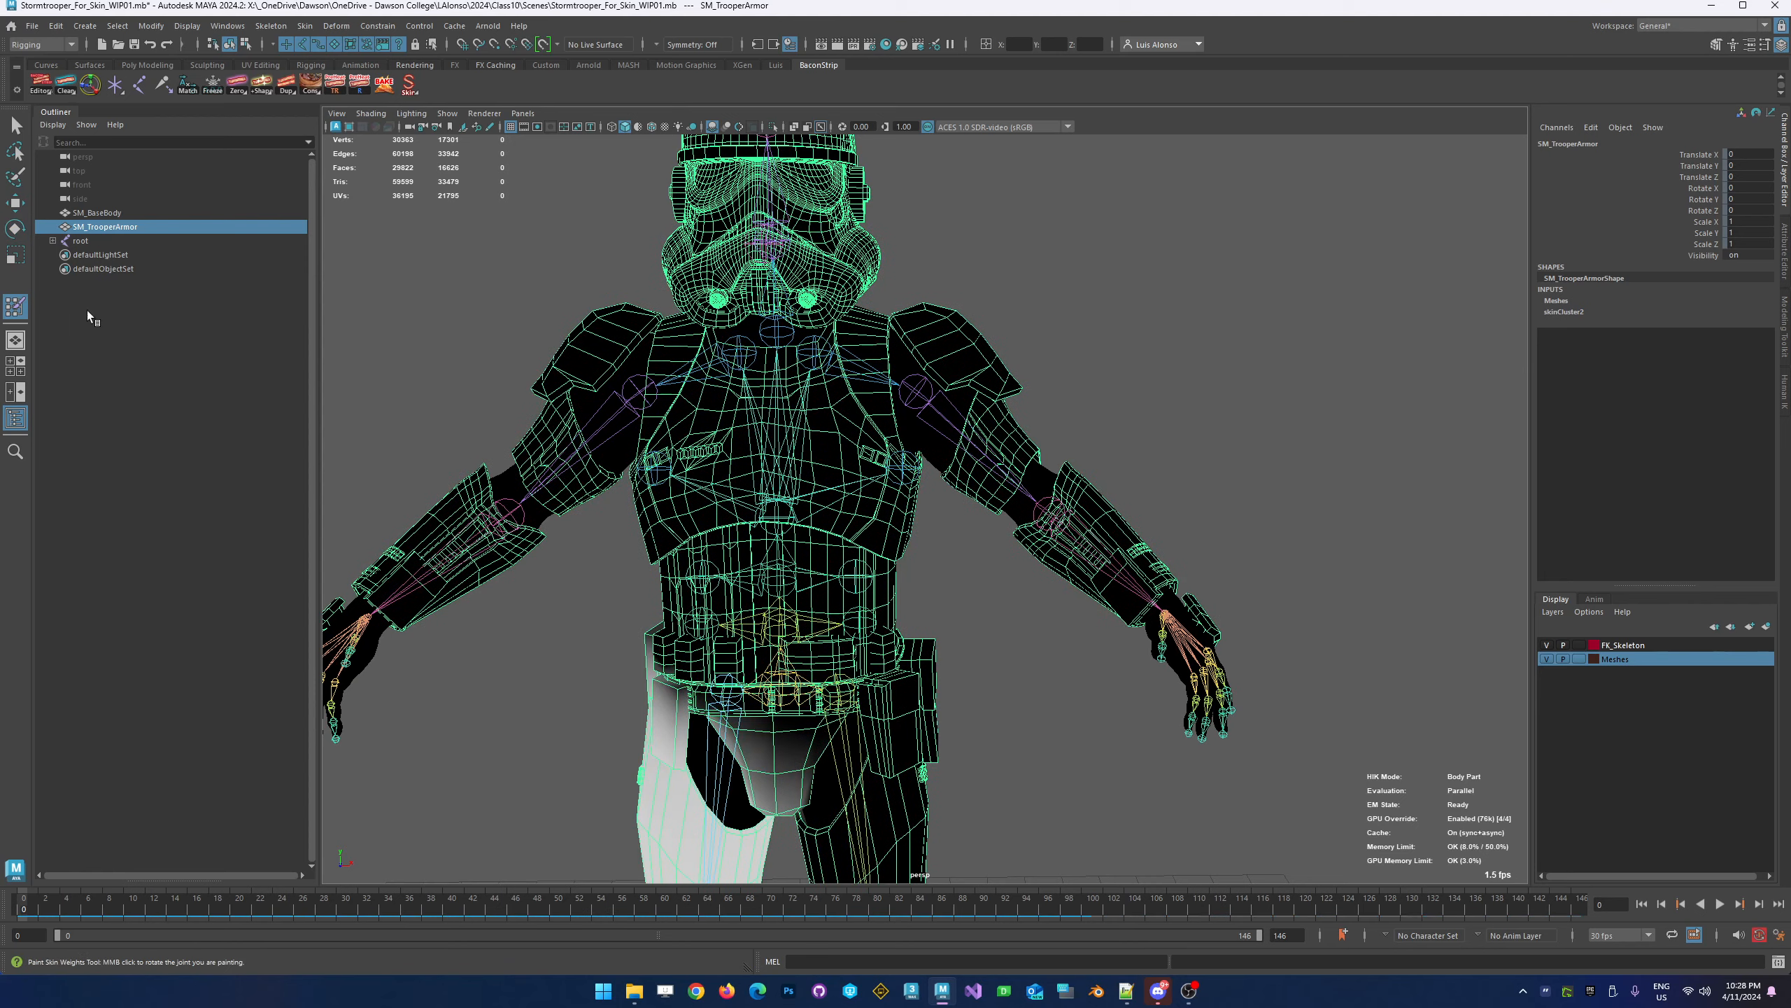
double_click(12, 309)
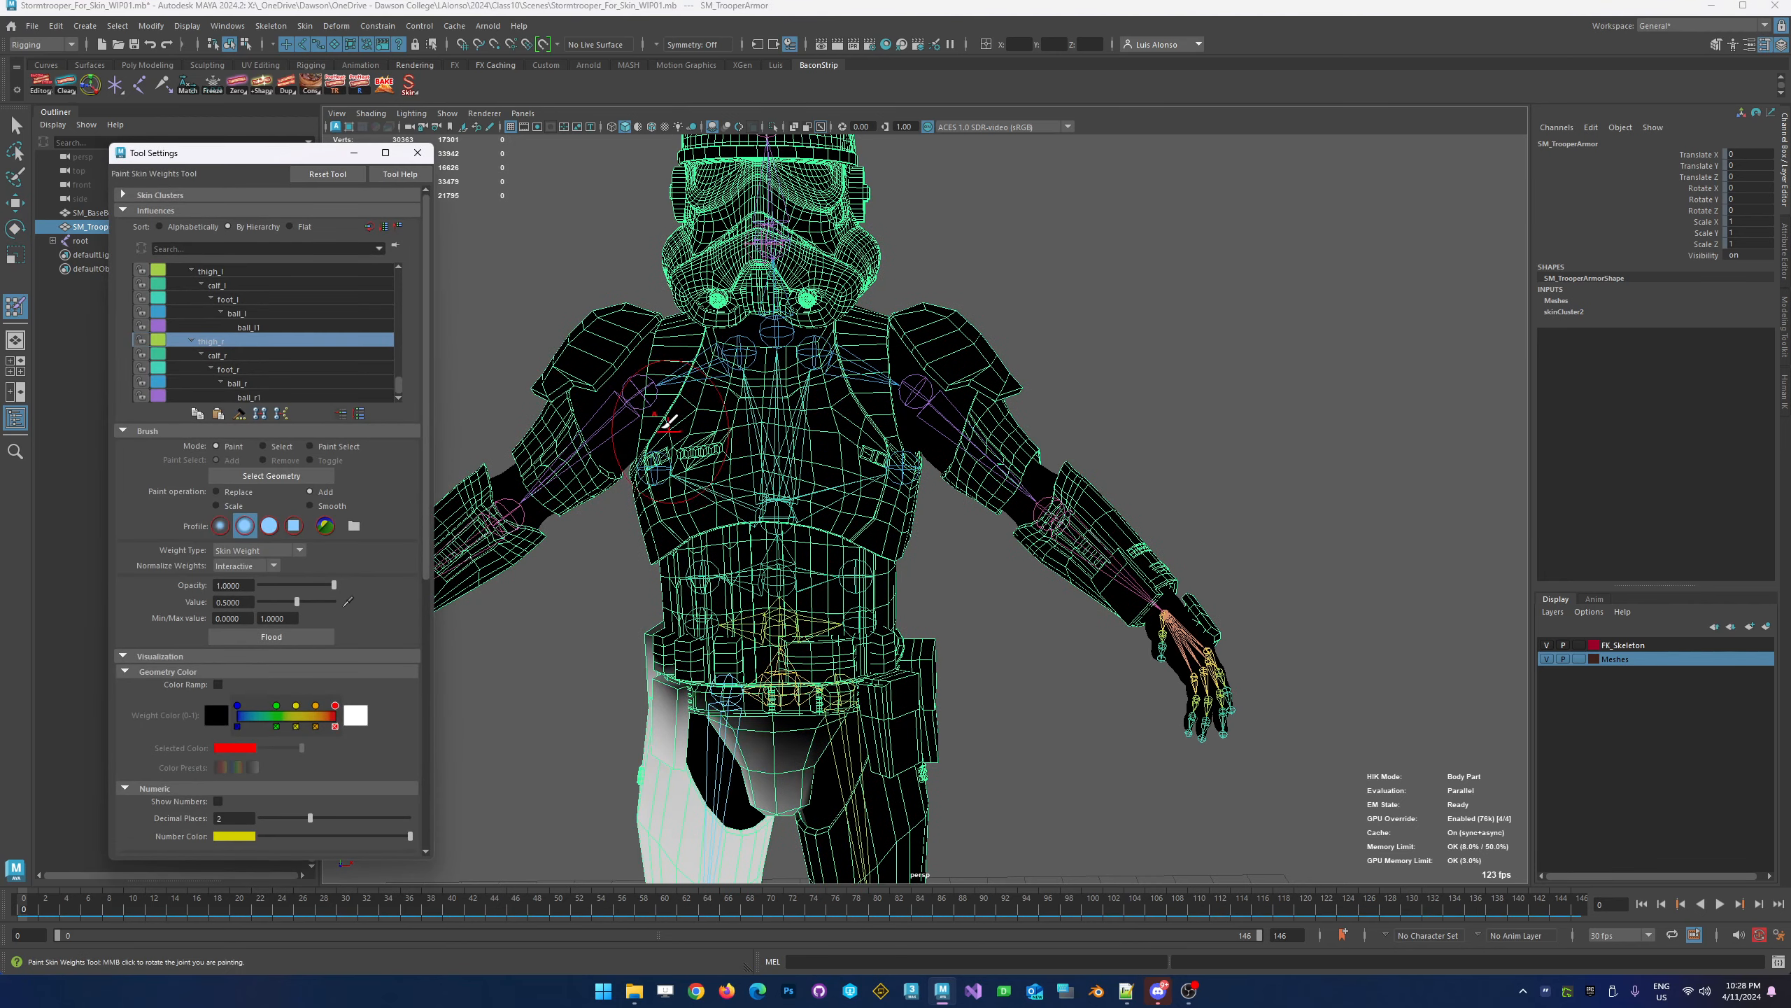
left_click_drag(398, 376, 398, 272)
left_click(286, 275)
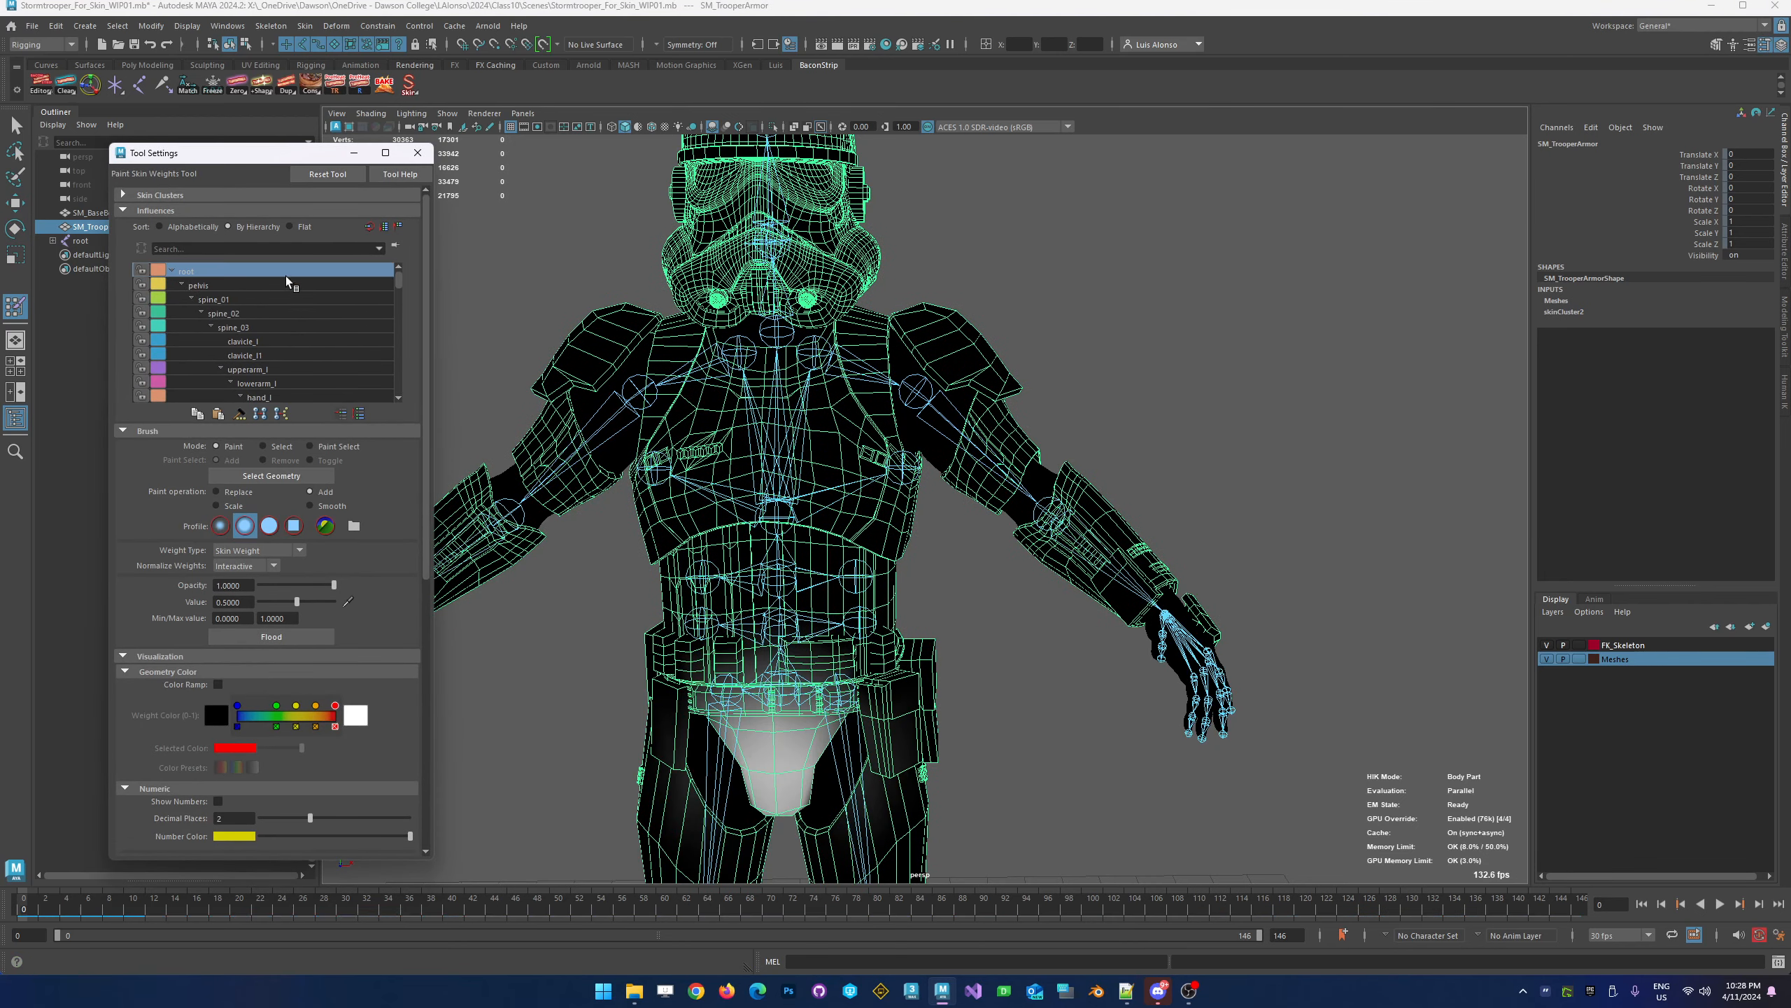
Step through the joint influences to inspect their weights on the armor, and make upperarm_l the active influence
key("Down")
key("Down")
key("Down")
key("Down")
key("Down")
key("Down")
key("Down")
key("Down")
key("Down")
key("Down")
key("Down")
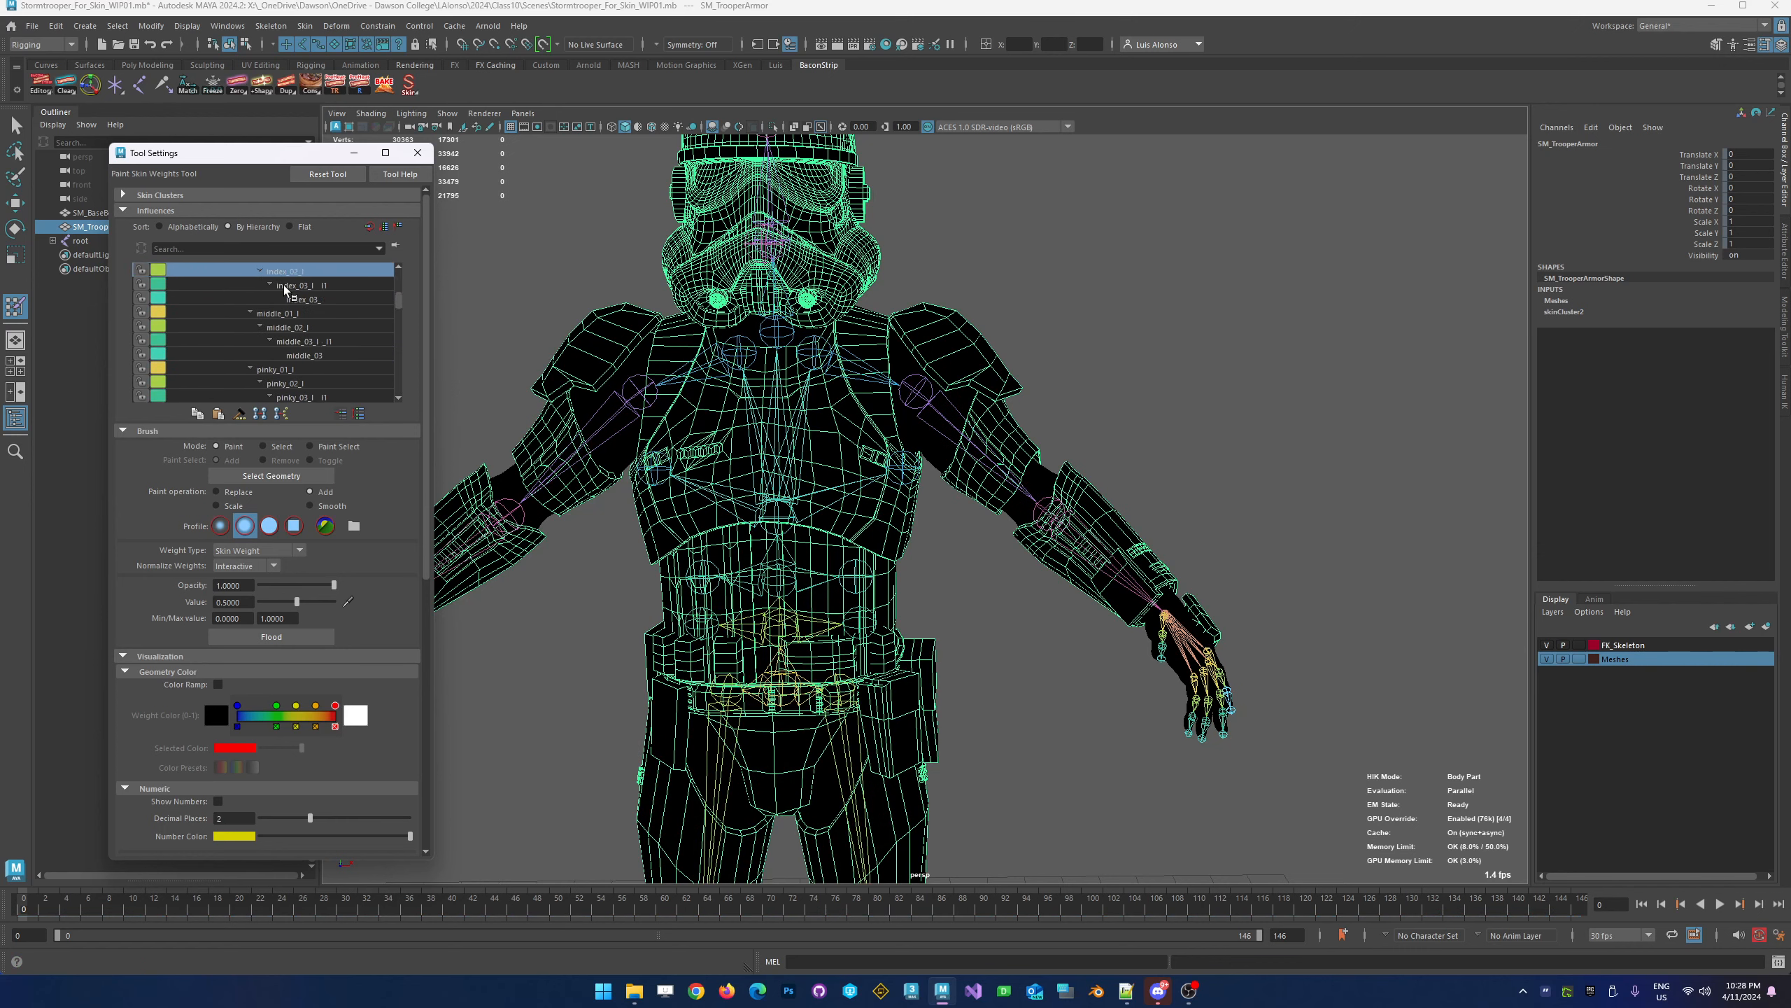
key("Up")
key("Up")
key("Up")
key("Up")
key("Up")
key("Up")
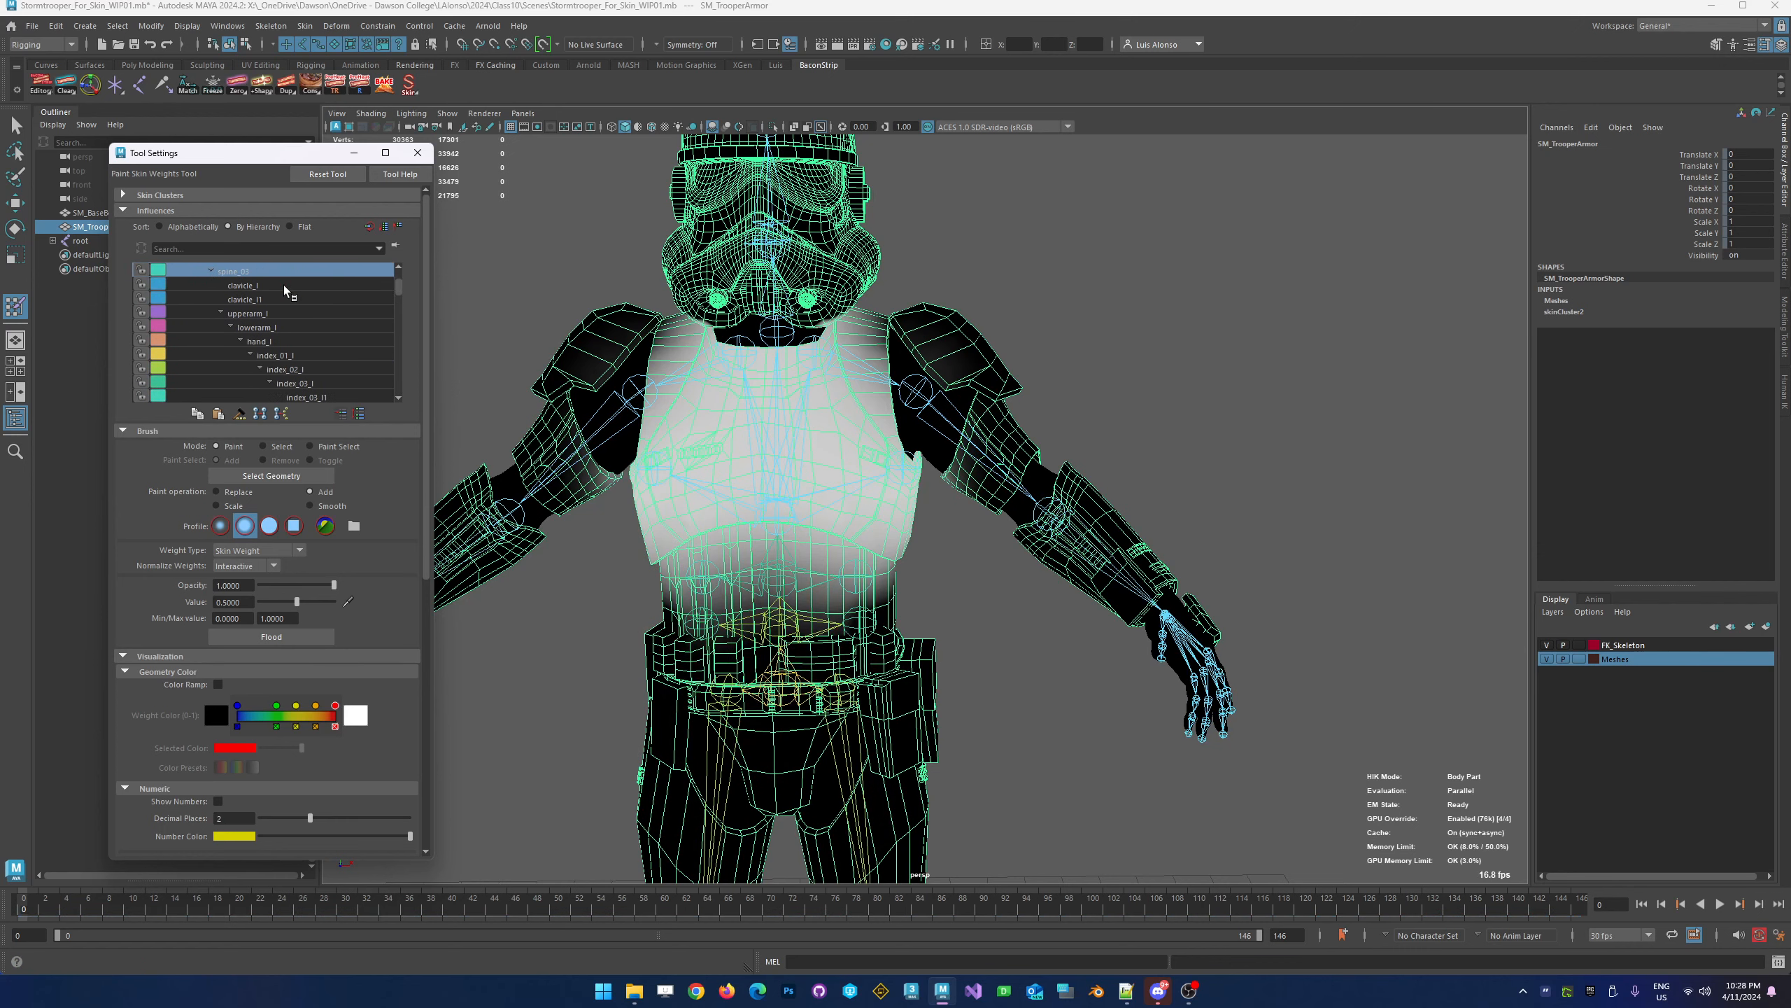
key("Down")
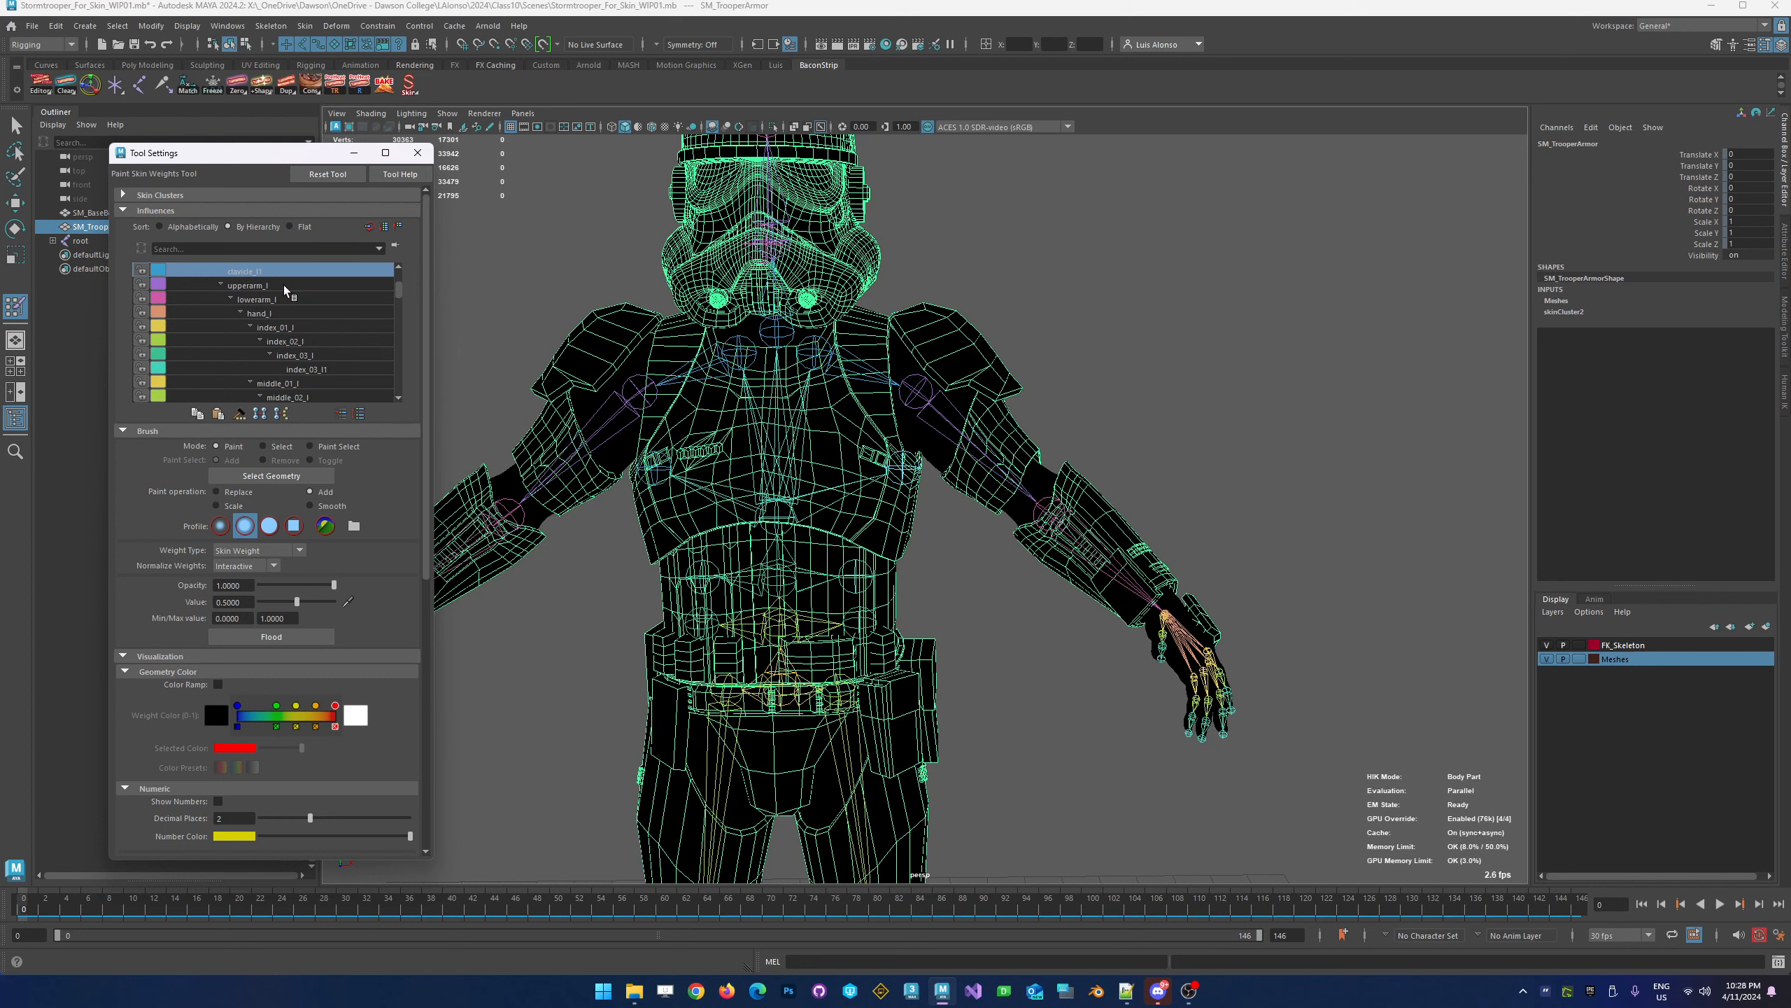
key("Up")
key("Up")
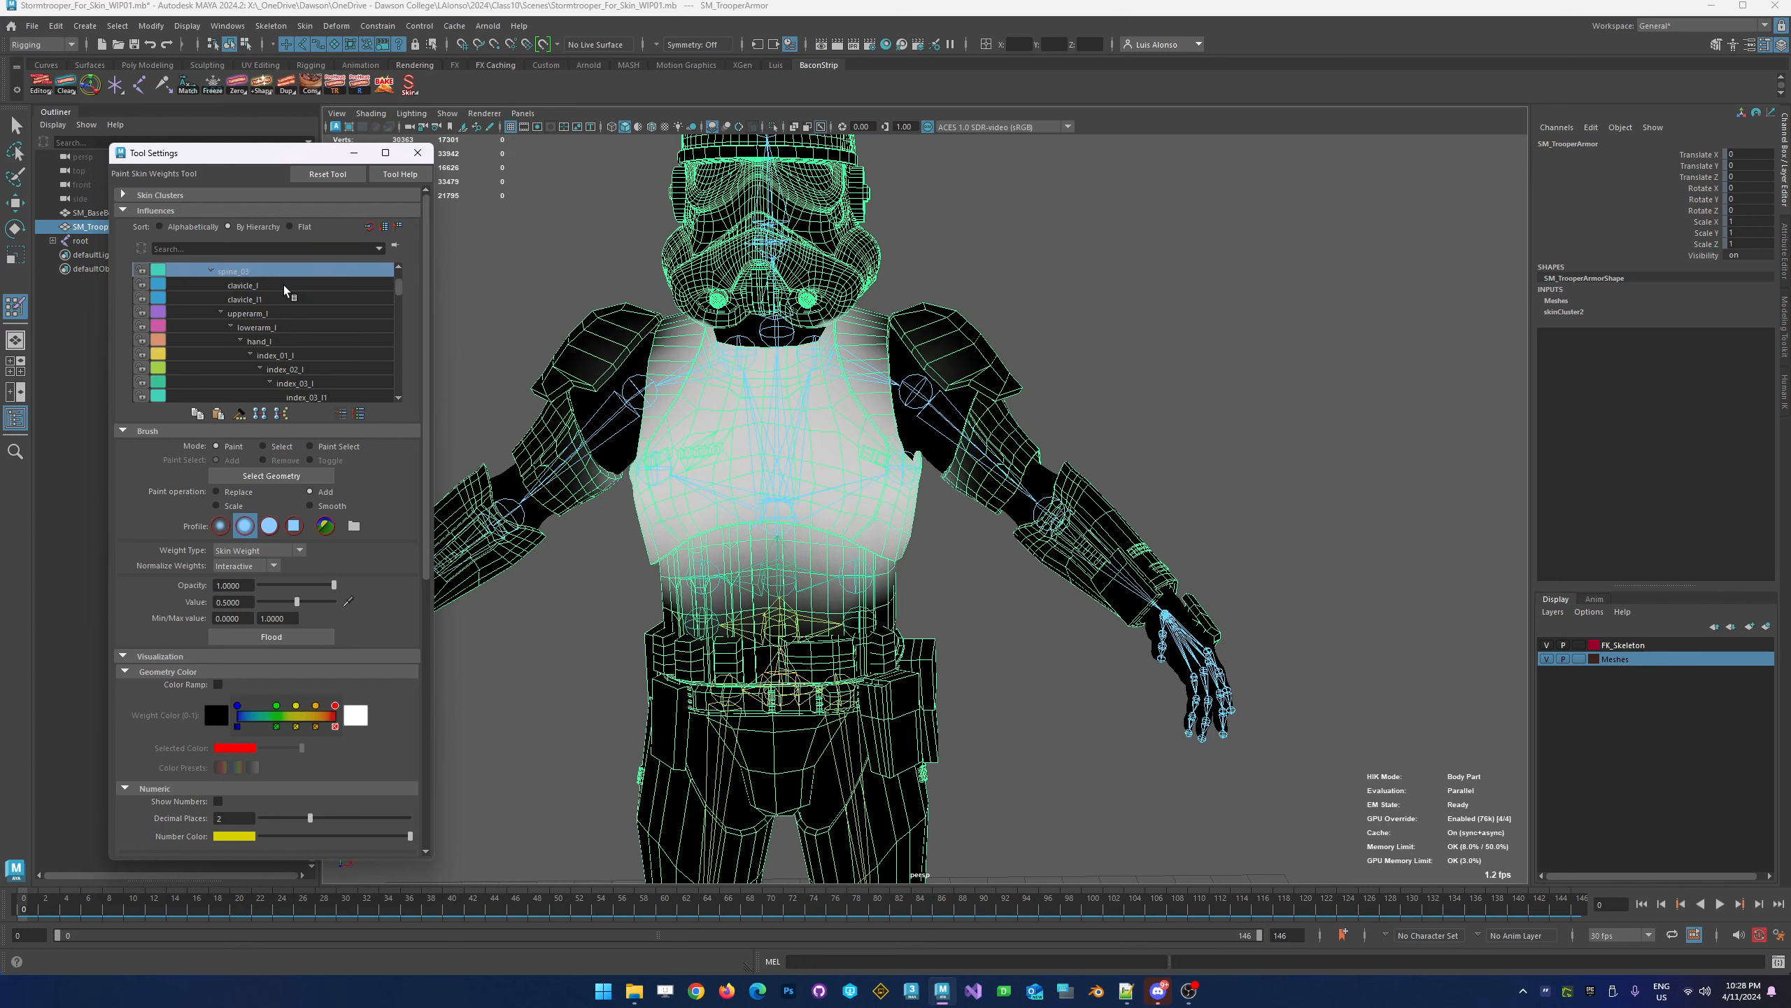
key("Down")
key("Down")
key("Down")
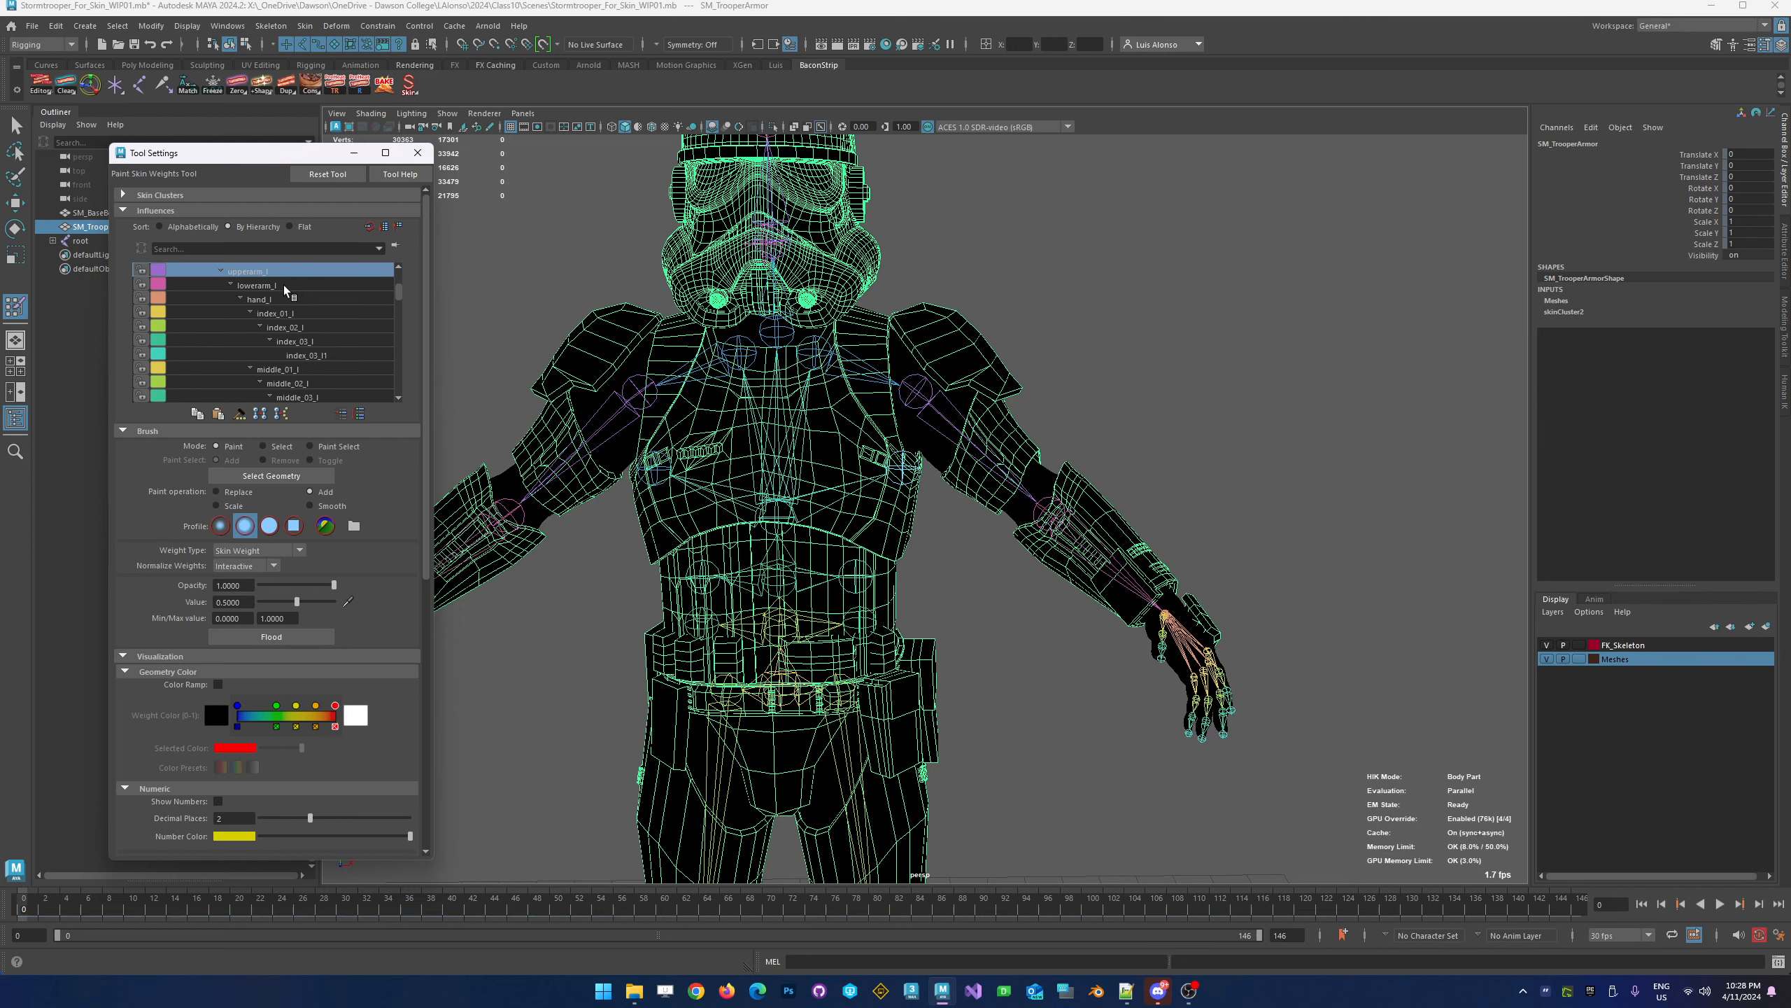
Switch the tool to Select mode and select all vertices of the left shoulder pad and left upper-arm armor pieces
left_click(286, 446)
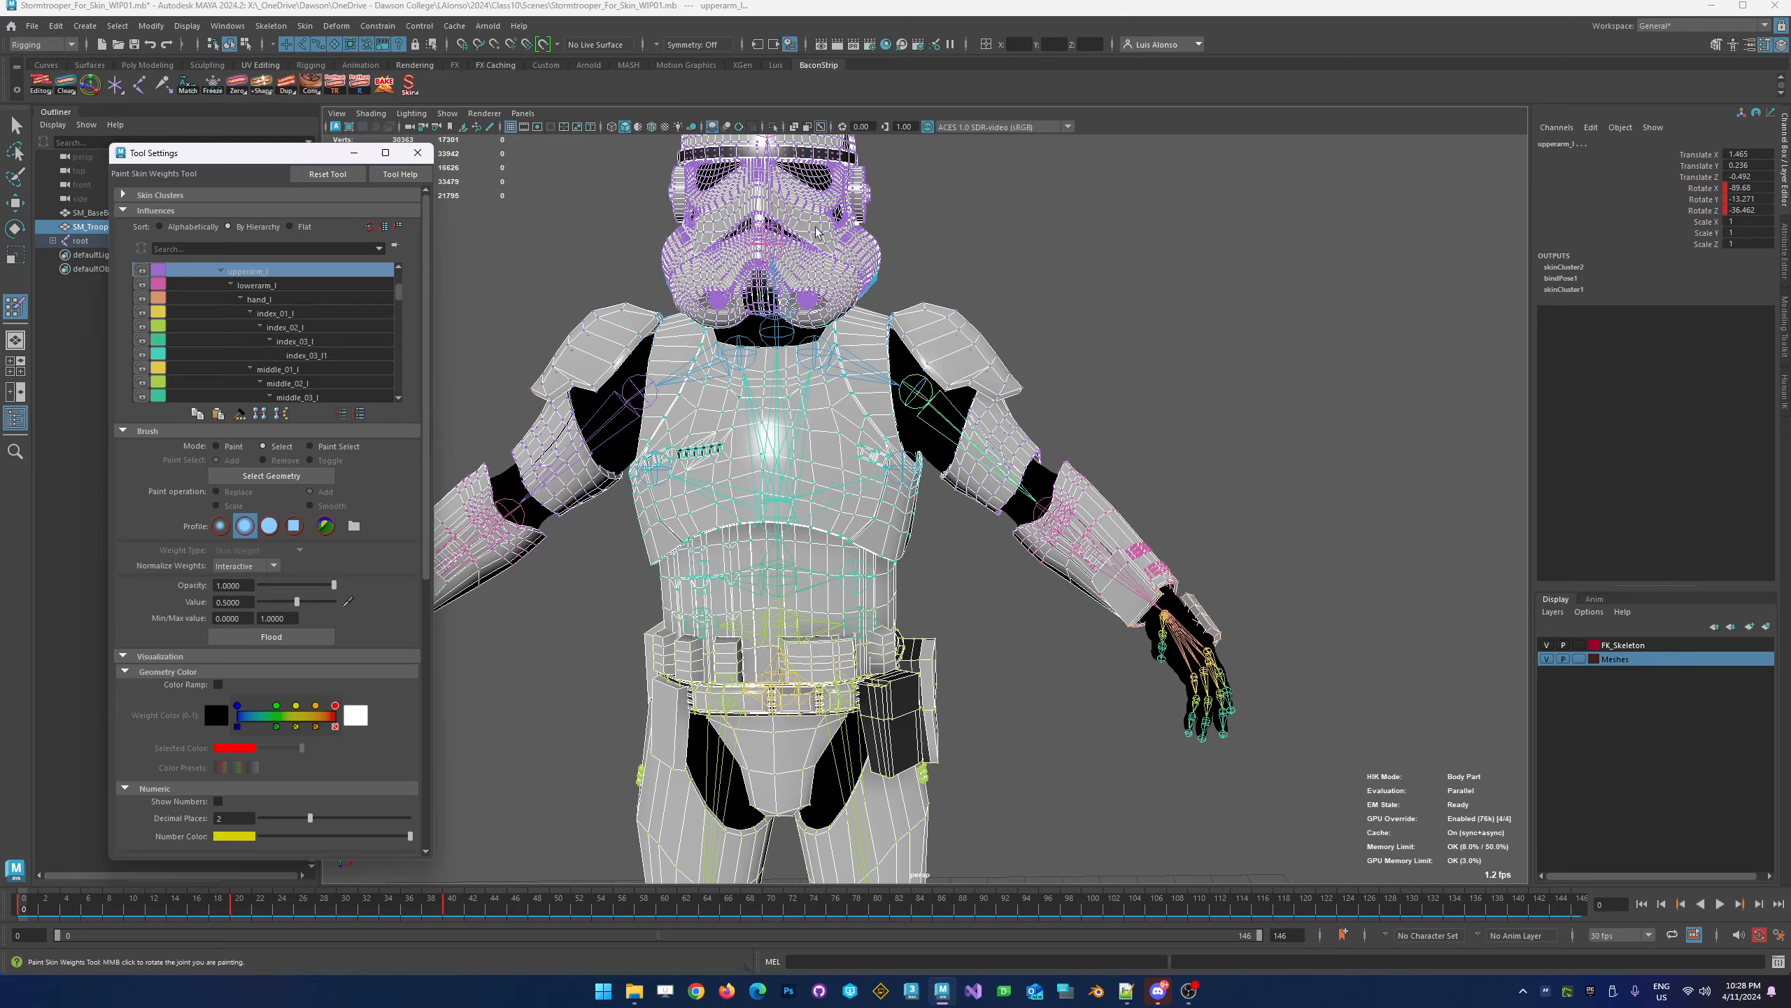
right_click_drag(928, 300, 1275, 282, "alt")
middle_click_drag(1051, 243, 968, 359, "alt")
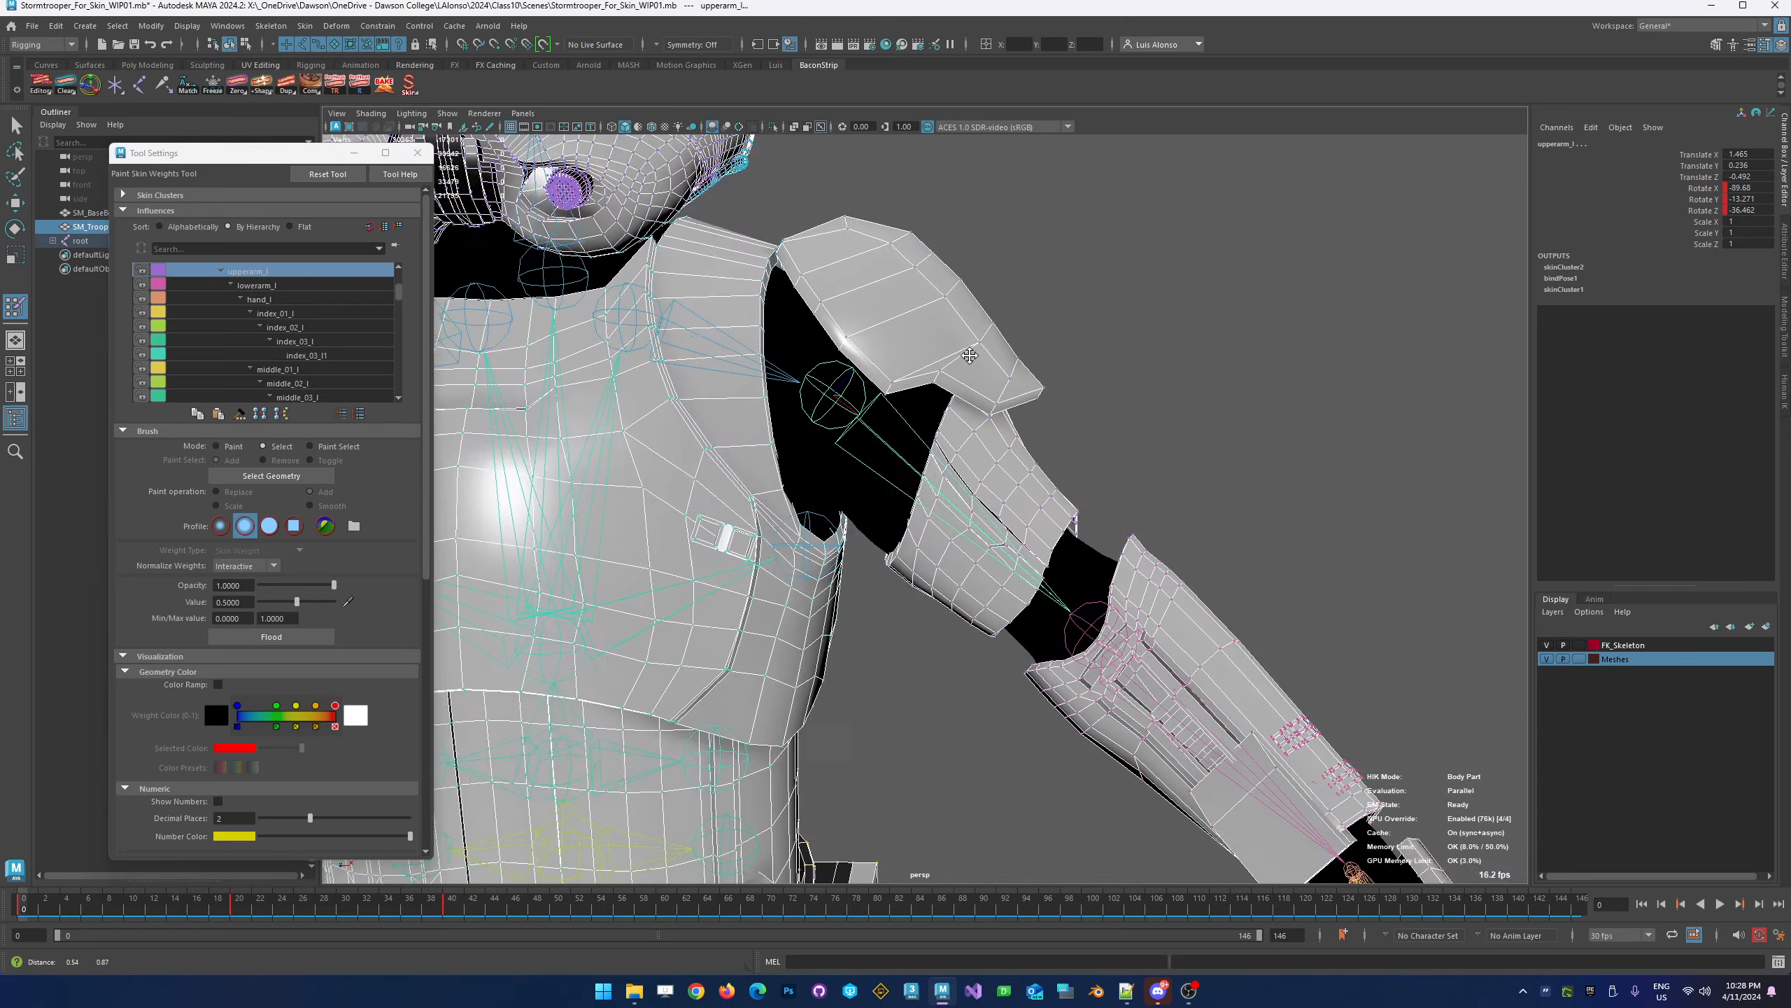
left_click_drag(967, 360, 900, 375, "alt")
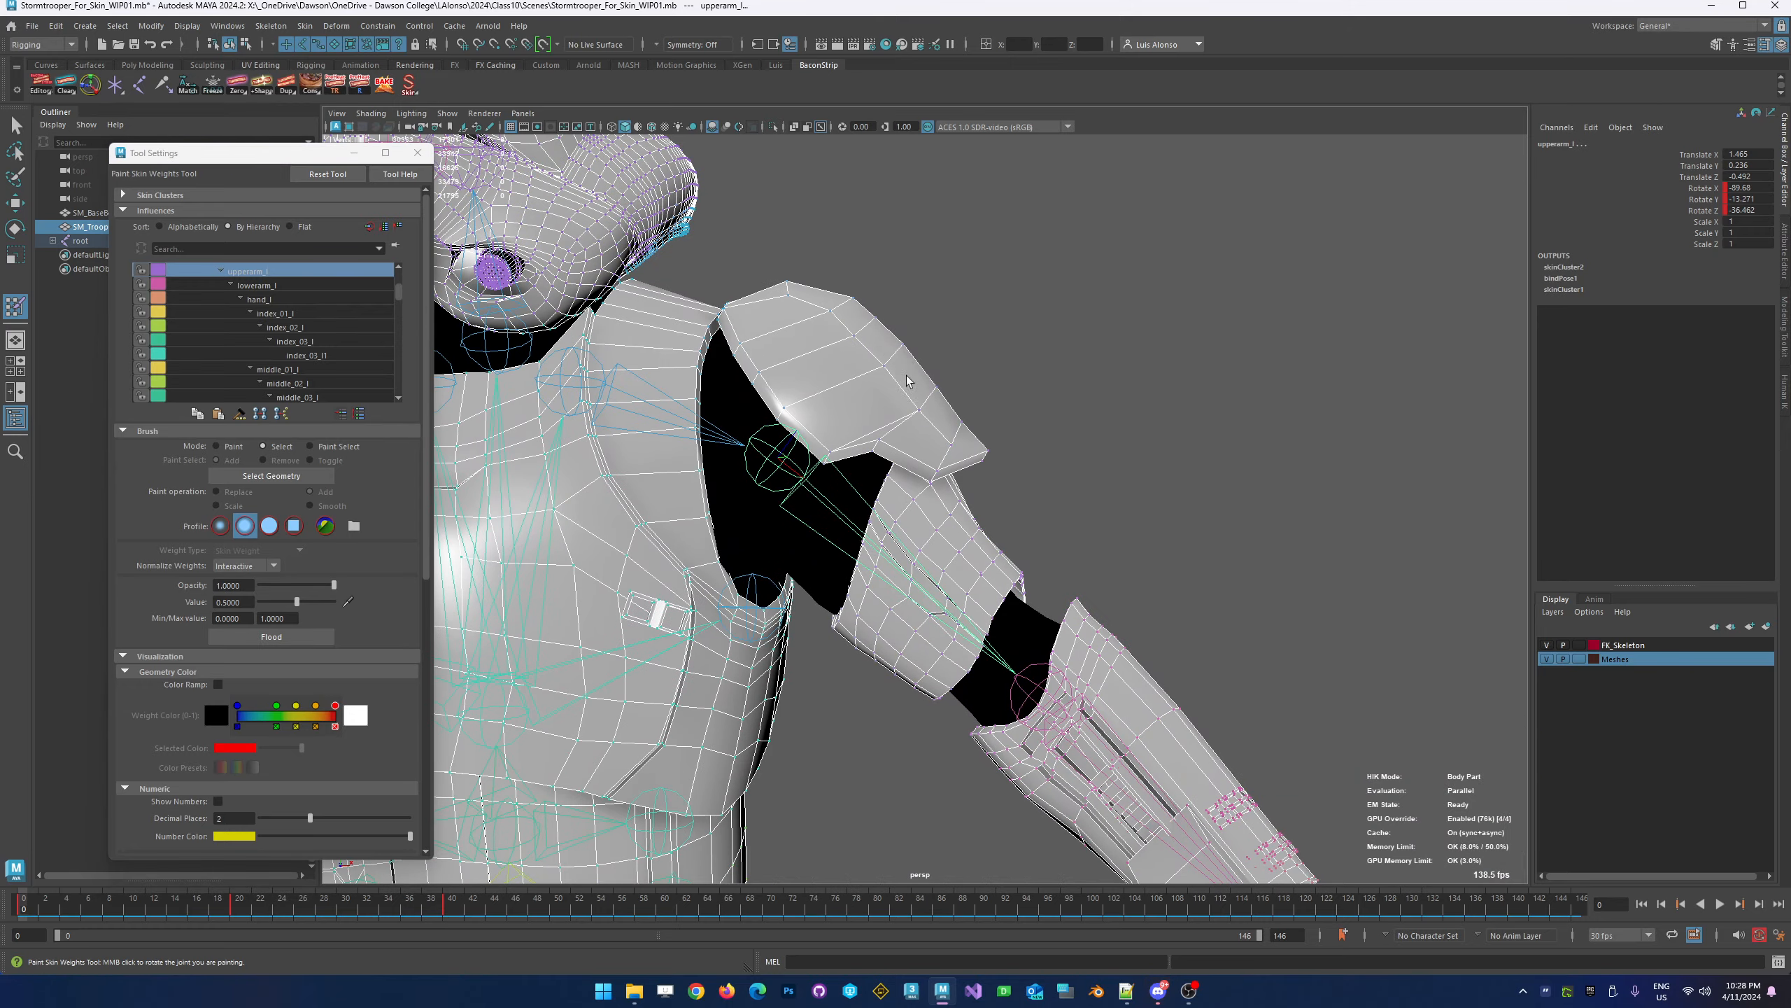
left_click(886, 371)
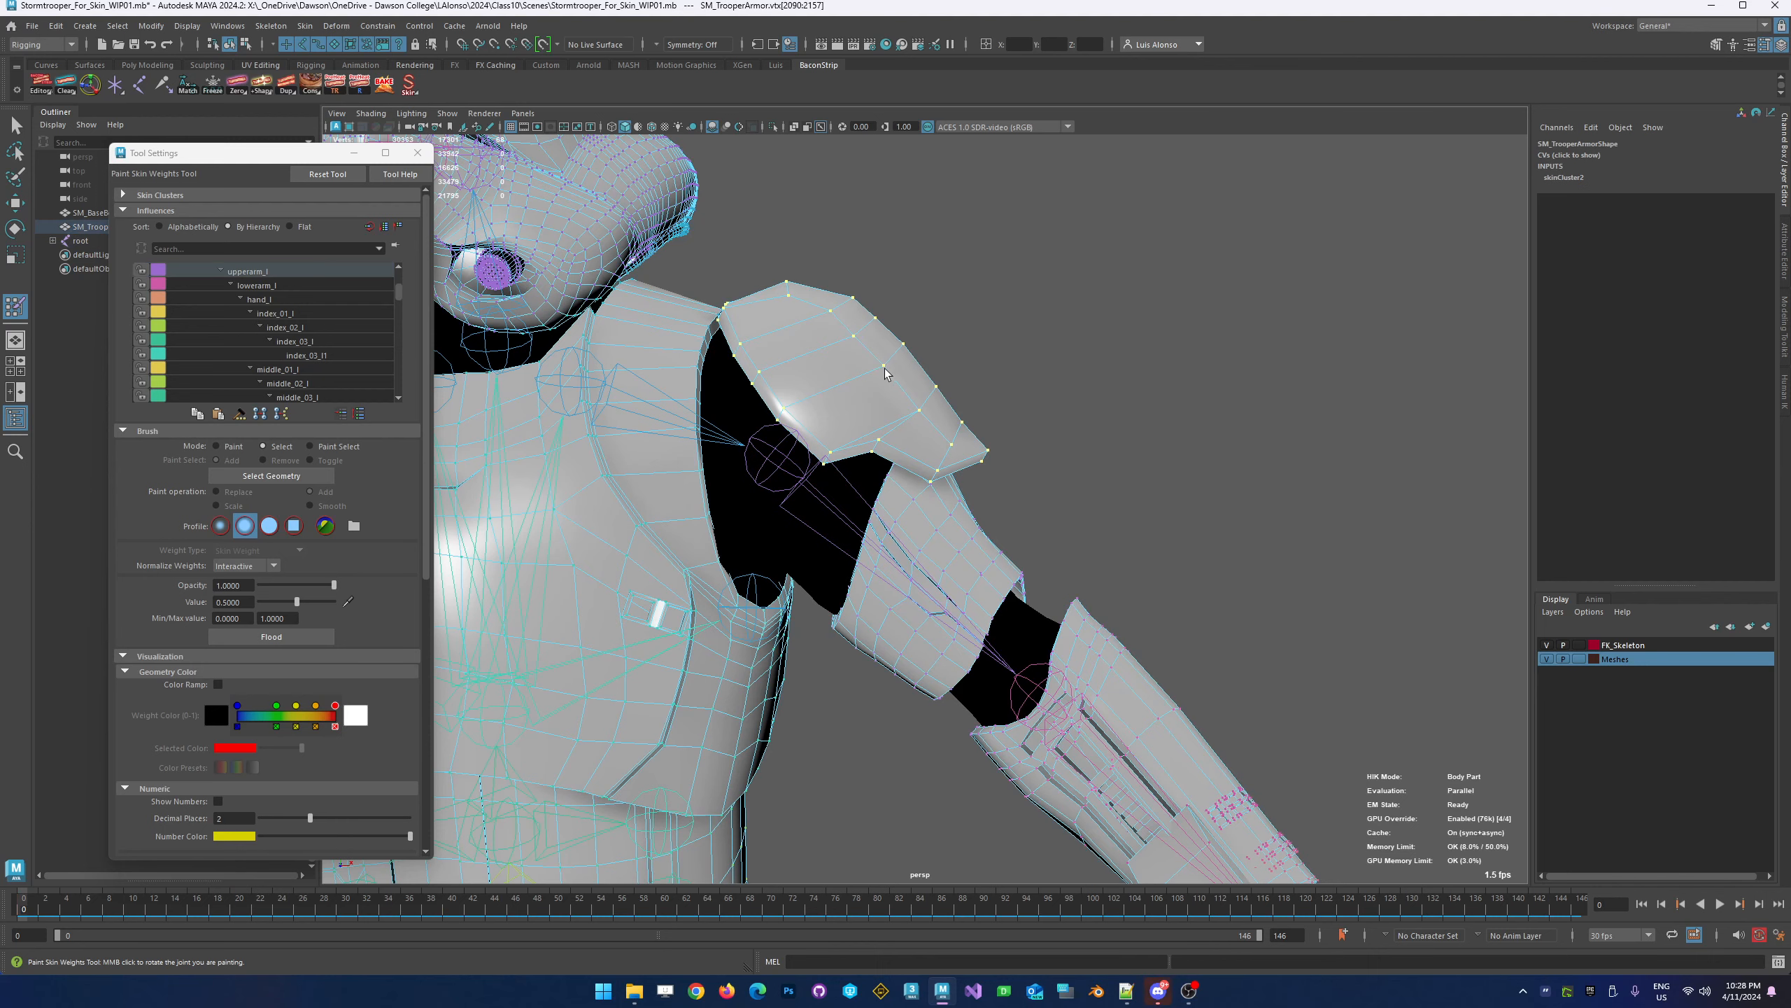
left_click(911, 509, "shift")
left_click_drag(757, 625, 844, 549, "alt")
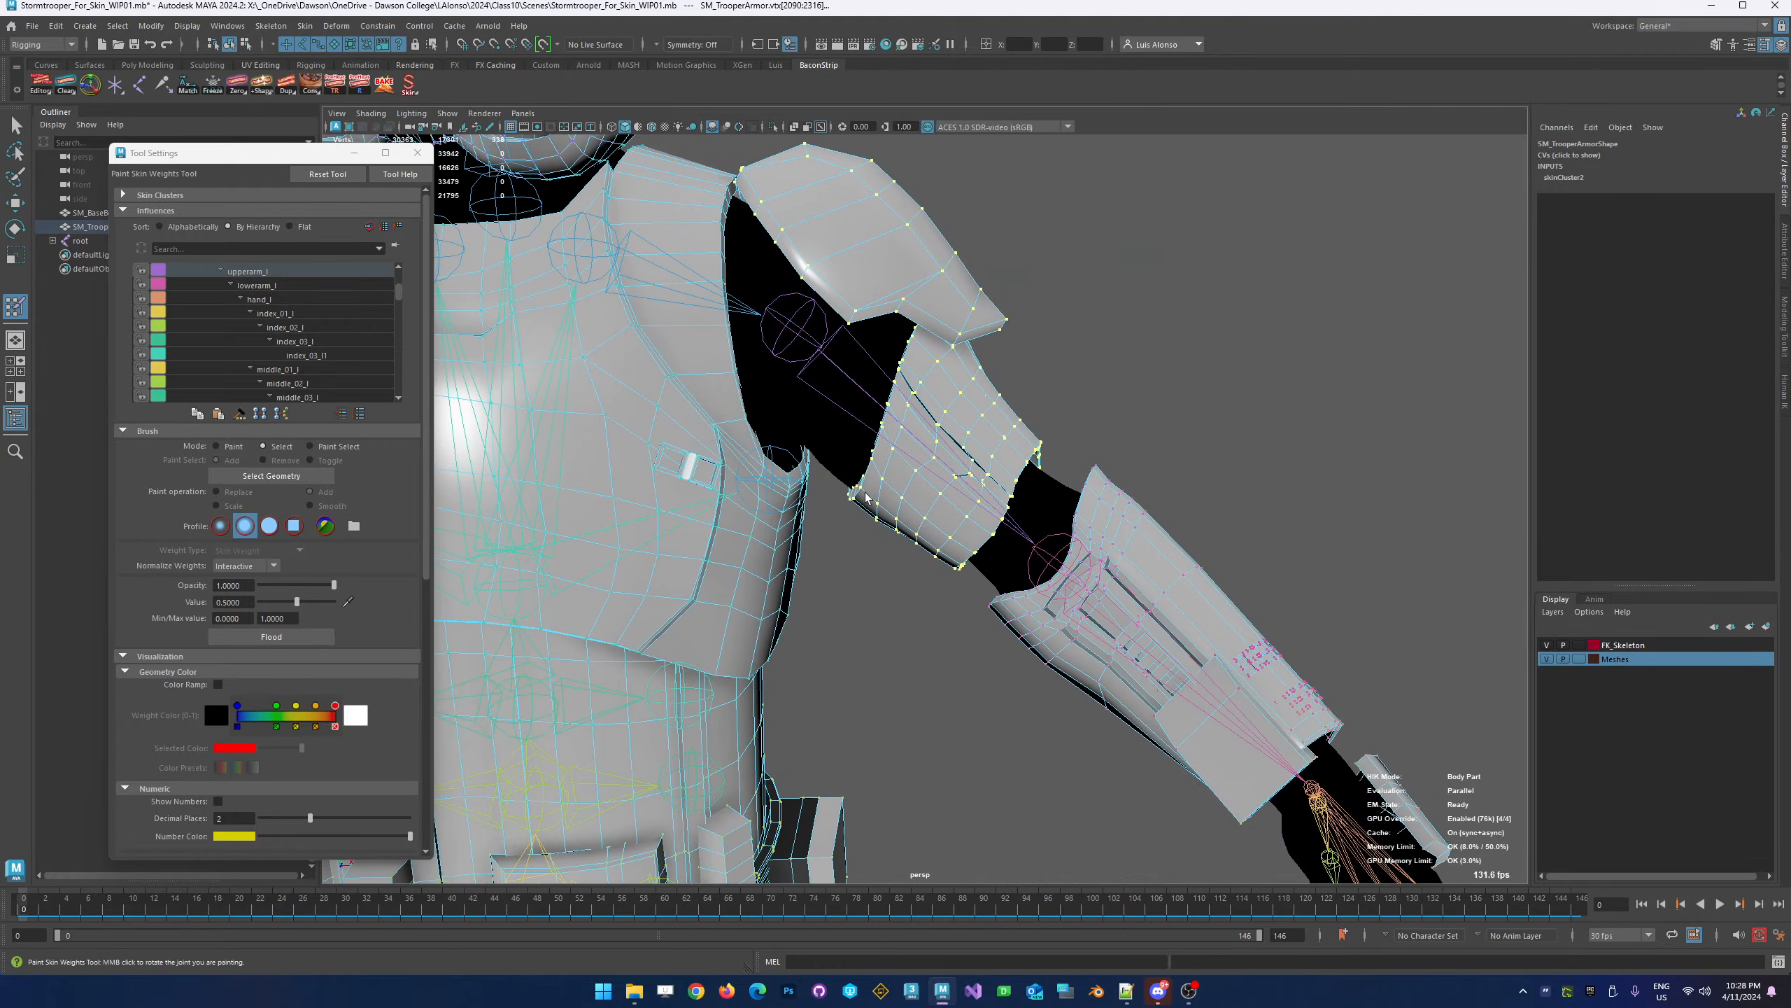
middle_click_drag(899, 371, 943, 471, "alt")
right_click_drag(1071, 327, 987, 316, "alt")
left_click_drag(988, 316, 951, 381, "alt")
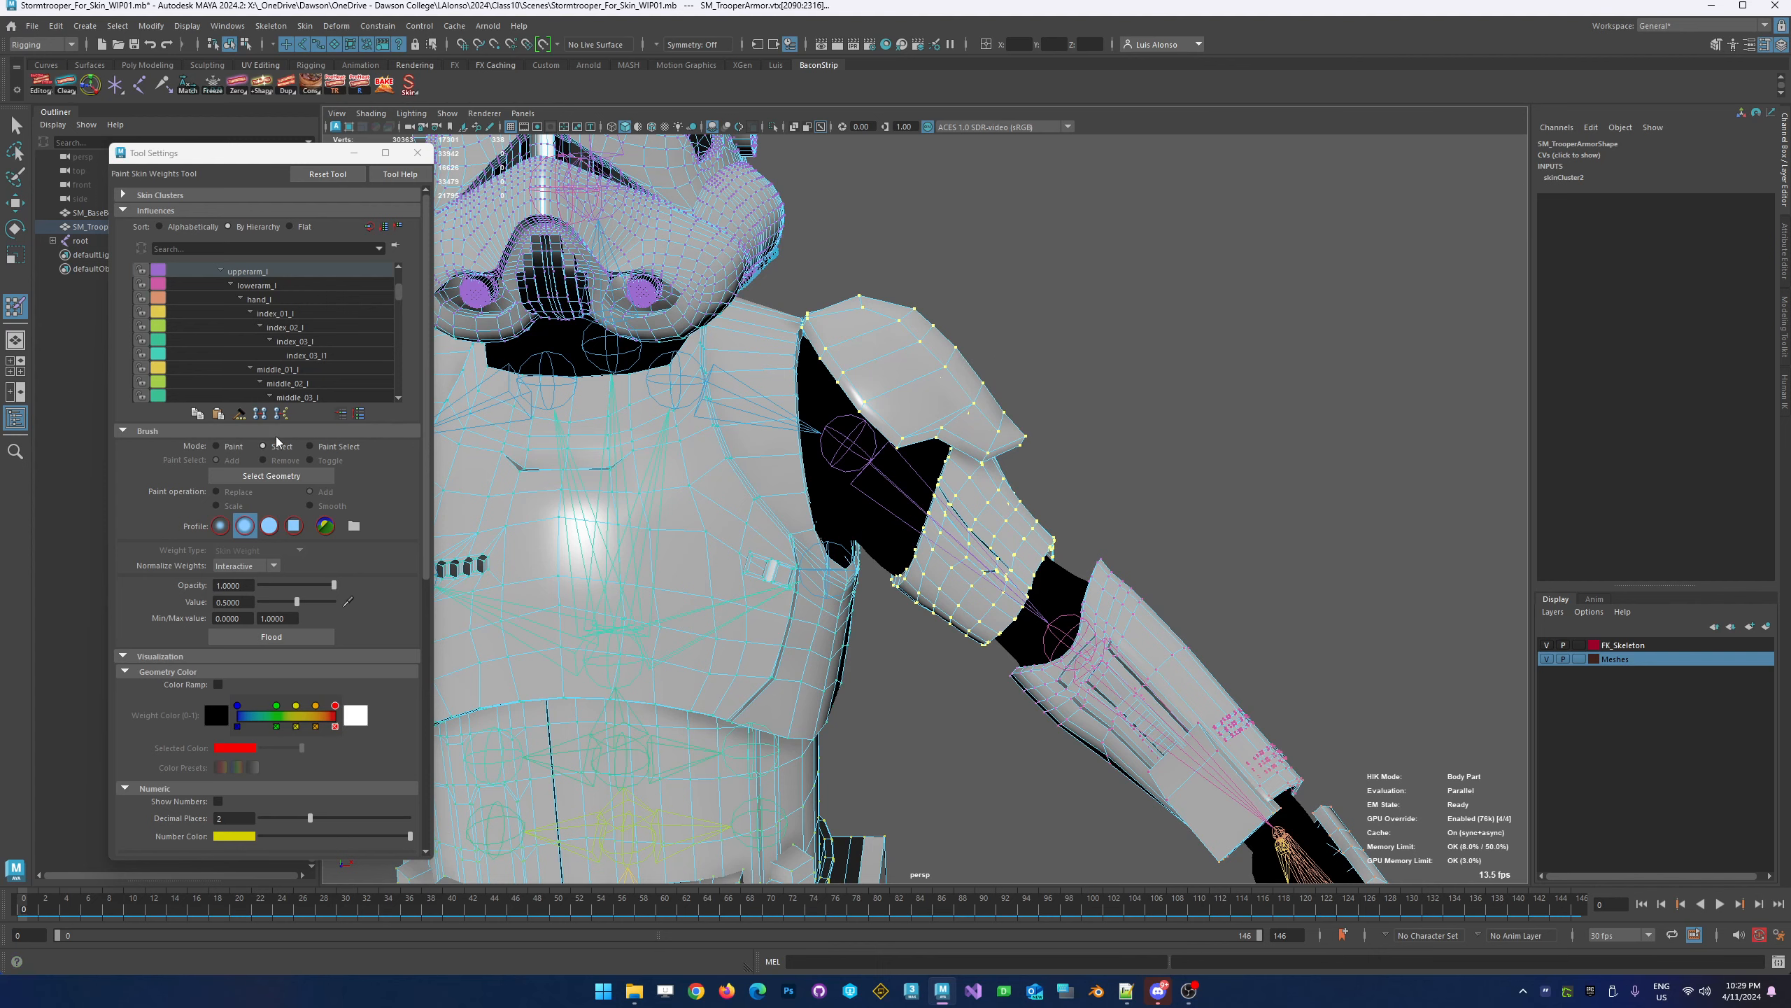
Flood the selected vertices with full upperarm_l weight in Paint mode, using the Replace operation with value 1, and inspect the arm
left_click(233, 447)
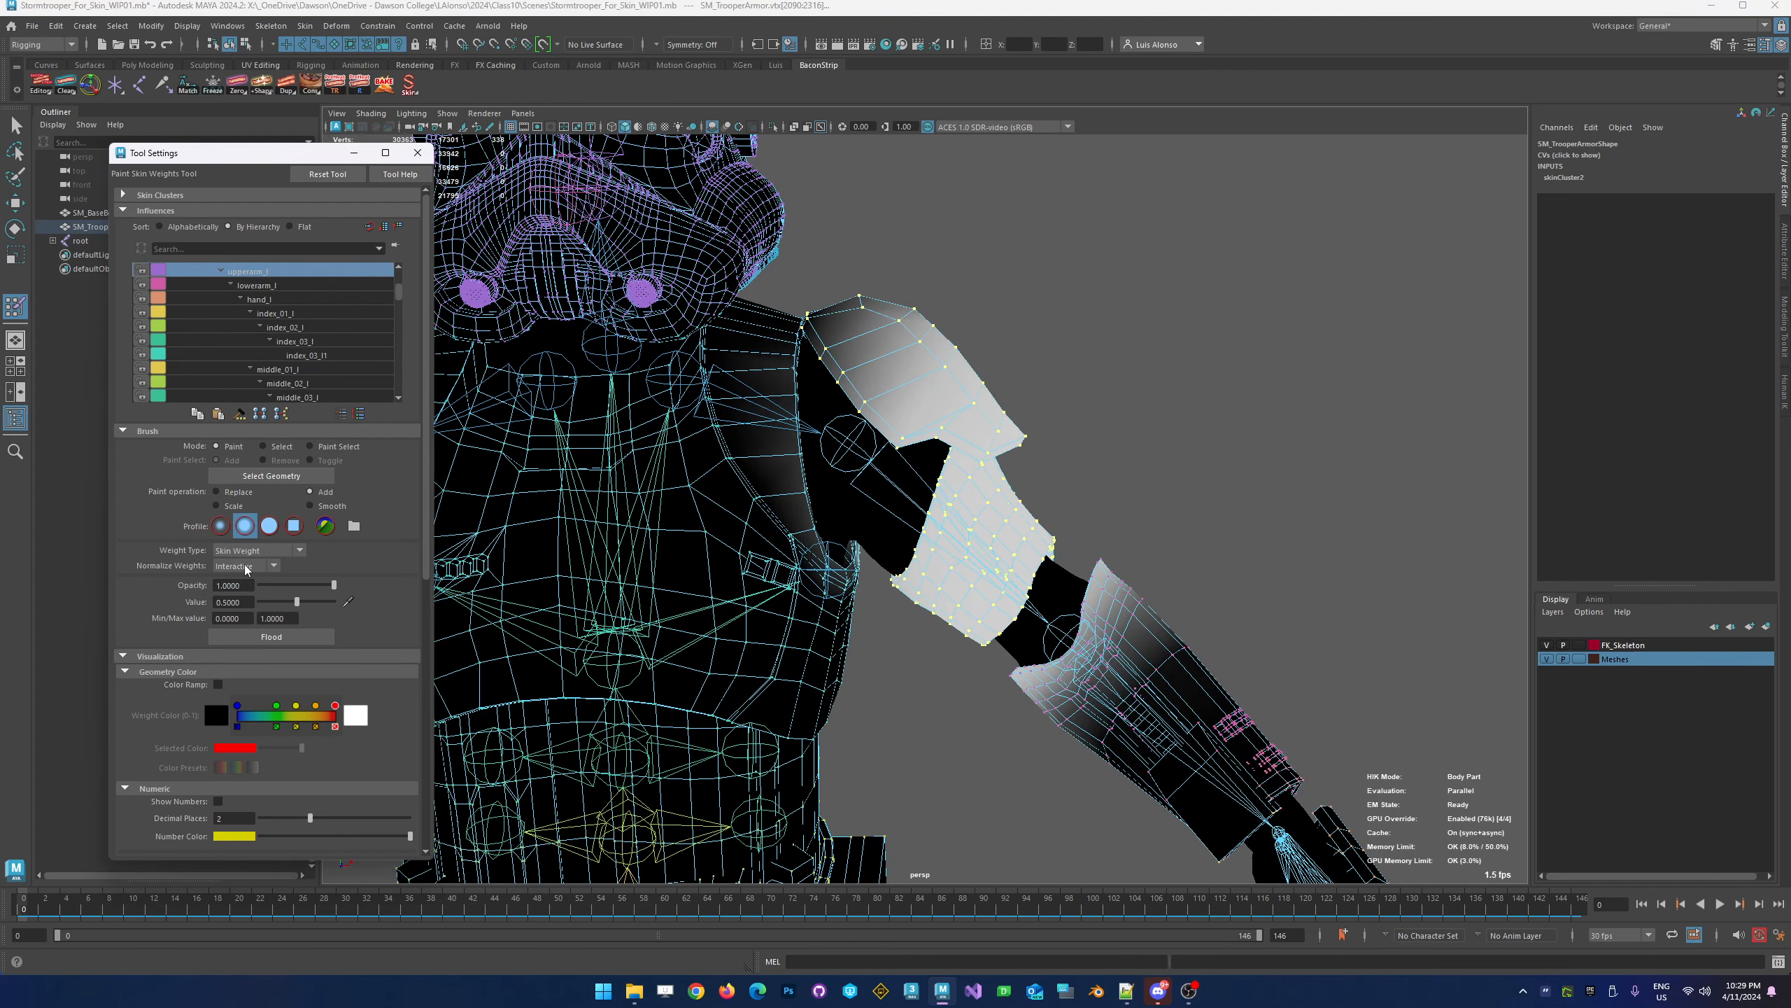
left_click(233, 601)
type("1")
left_click(240, 584)
left_click(244, 604)
left_click(275, 637)
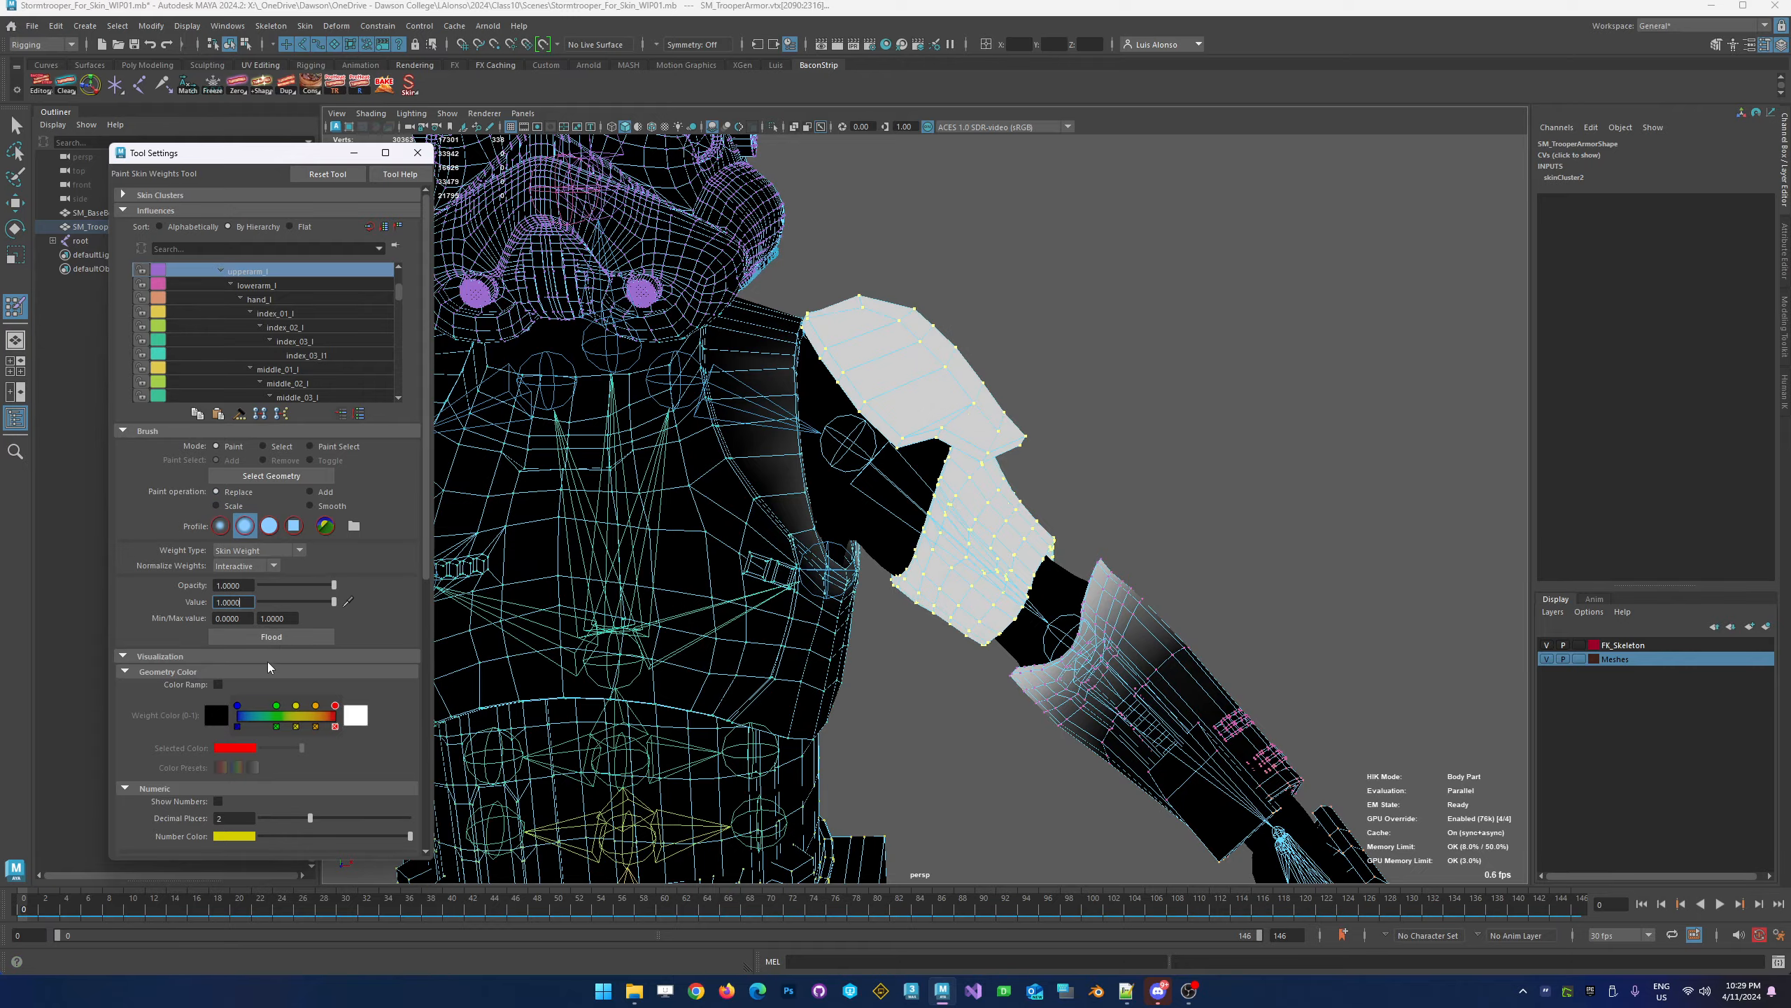
mouse_move(919, 497)
left_mouse_down("alt")
mouse_move(928, 397)
mouse_move(762, 332)
left_mouse_up("alt")
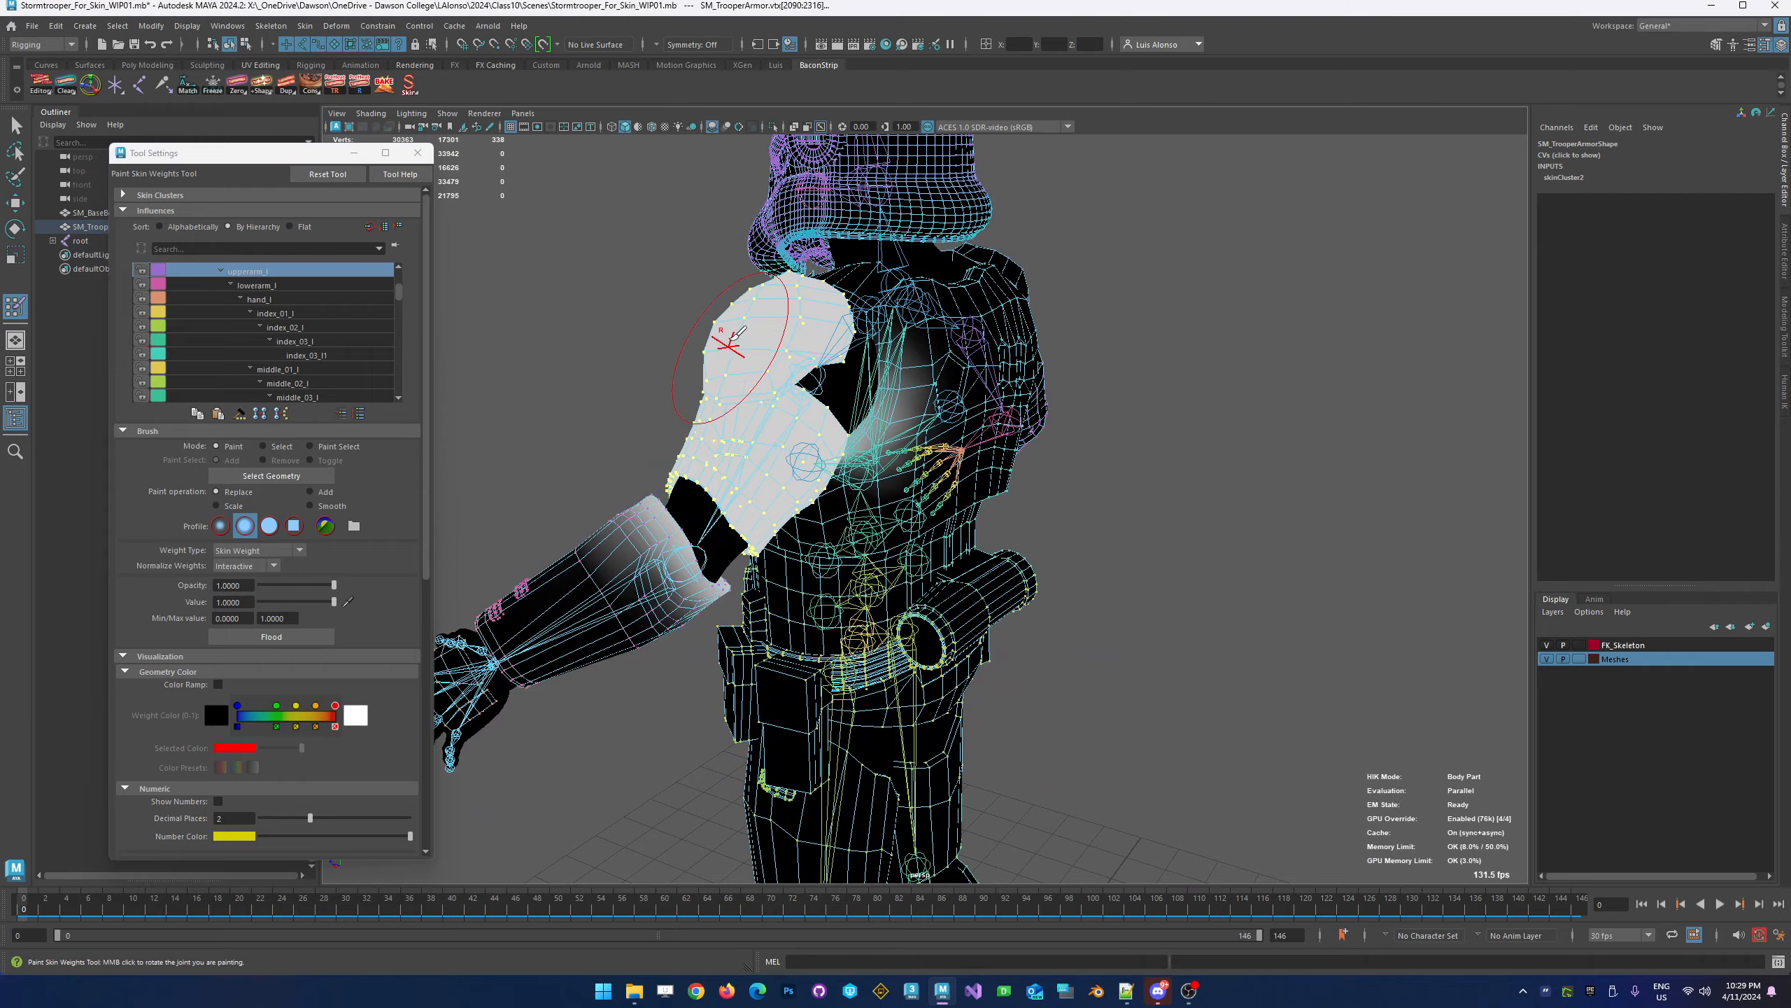
mouse_move(670, 458)
left_mouse_down("alt")
mouse_move(713, 480)
mouse_move(779, 374)
left_mouse_up("alt")
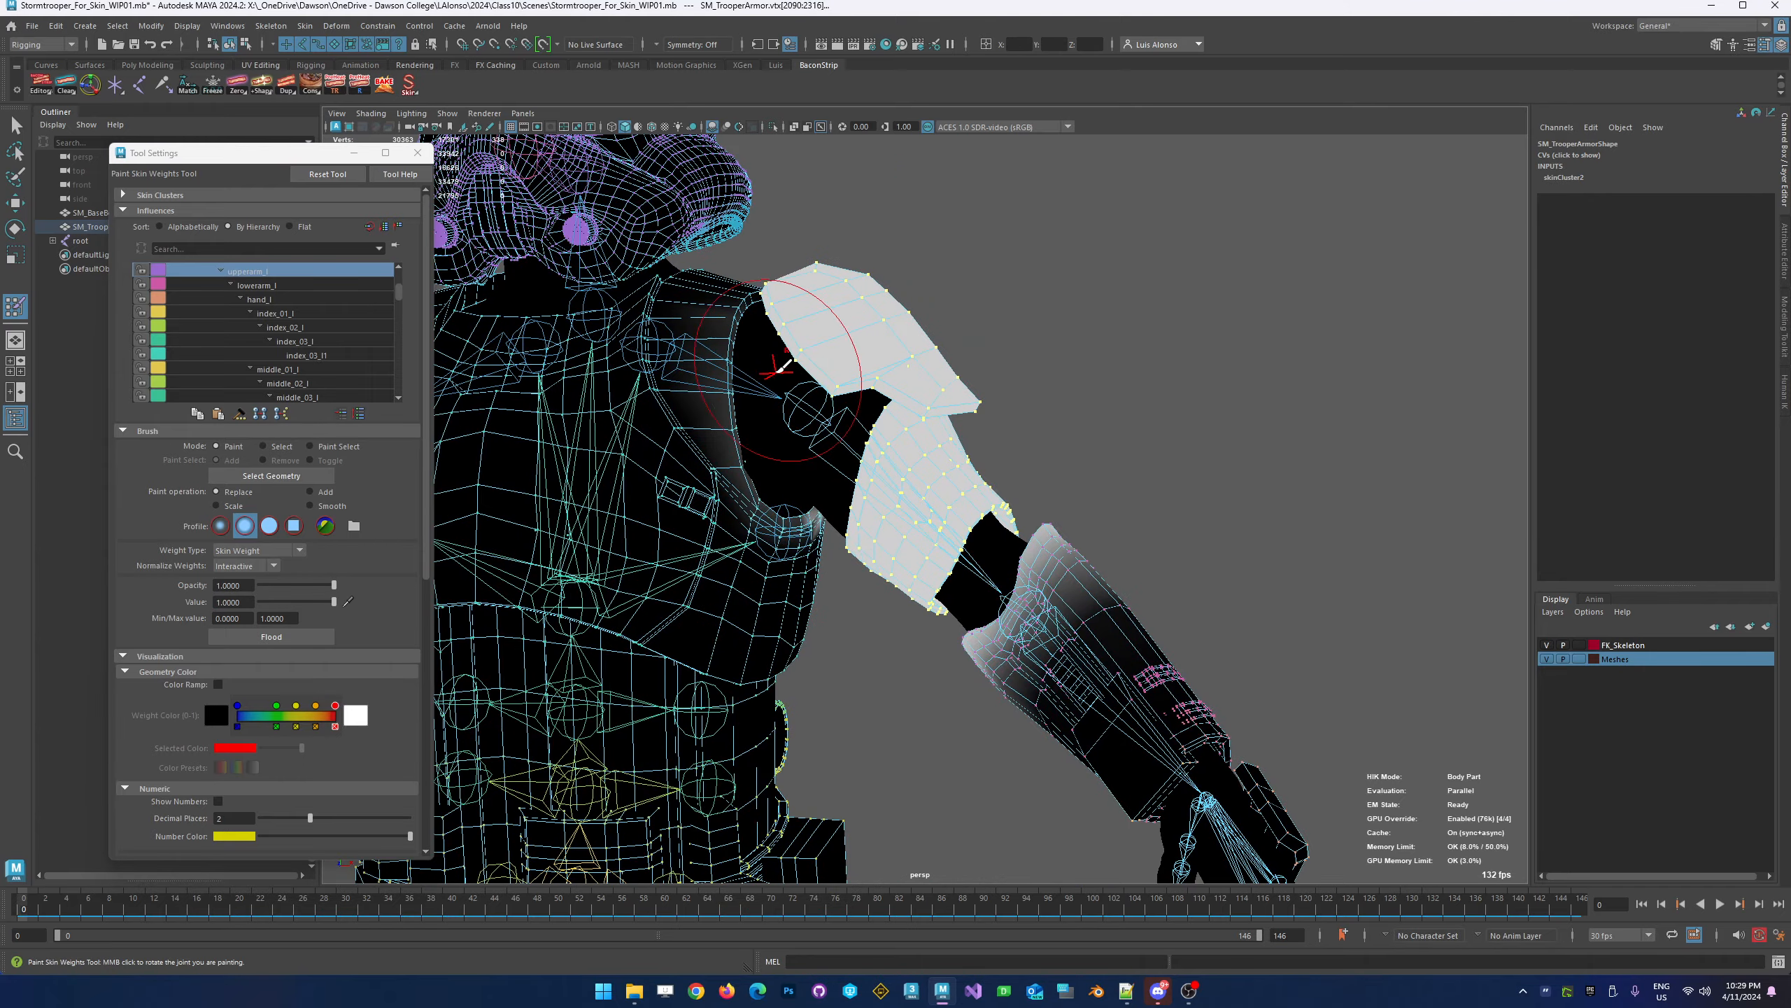
Make lowerarm_l the active influence, and in Select mode select all vertices of the left forearm armor's shell pieces
left_click(268, 286)
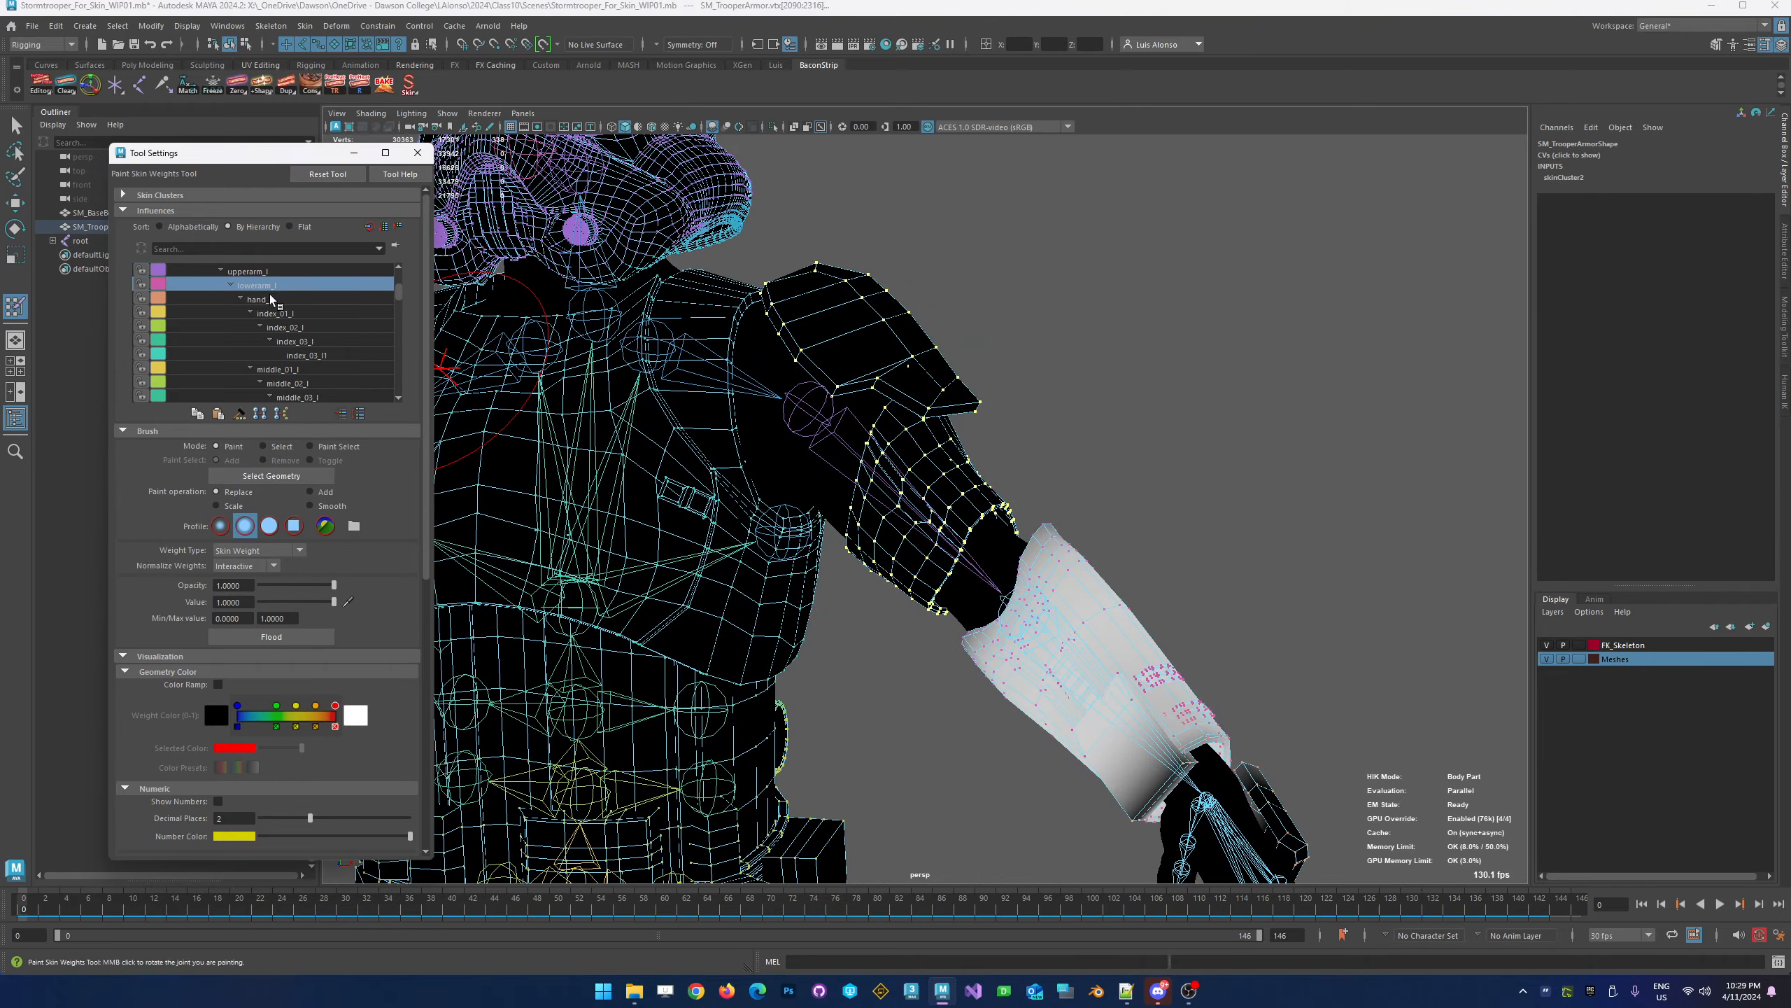
middle_click_drag(890, 517, 803, 325, "alt")
left_click_drag(803, 325, 857, 356, "alt")
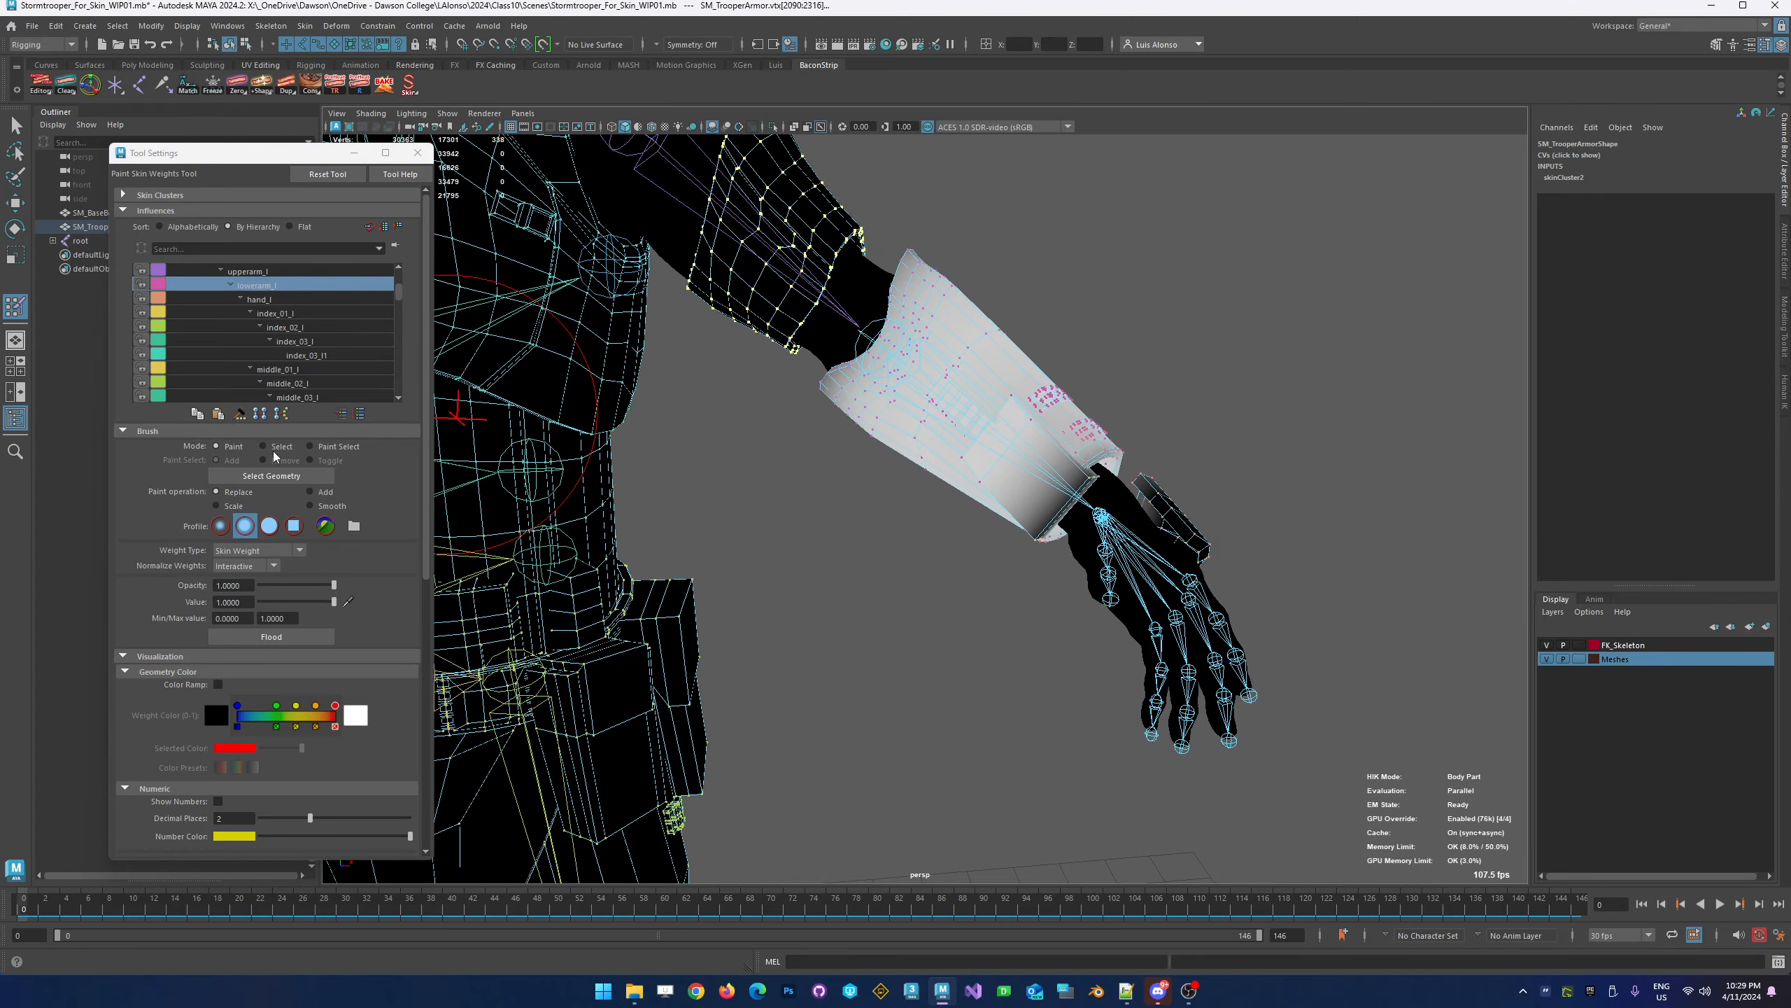
left_click(274, 448)
left_click(968, 350)
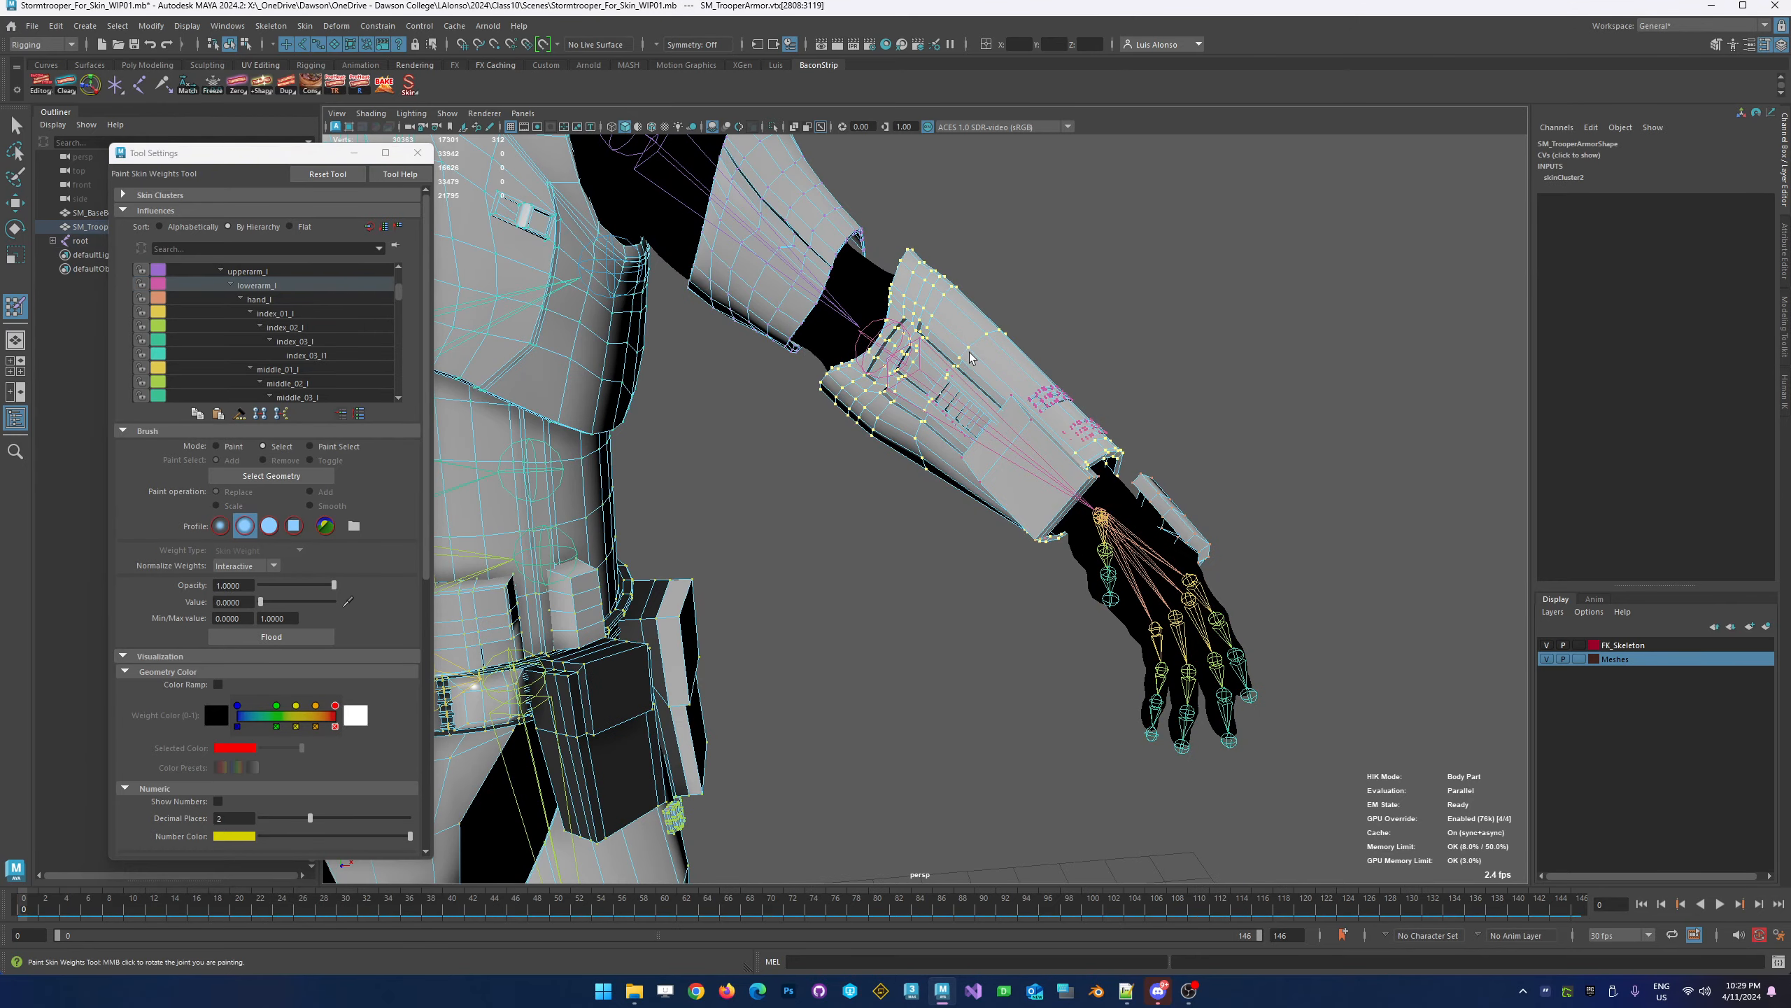
double_click(1031, 421, "shift")
key("f")
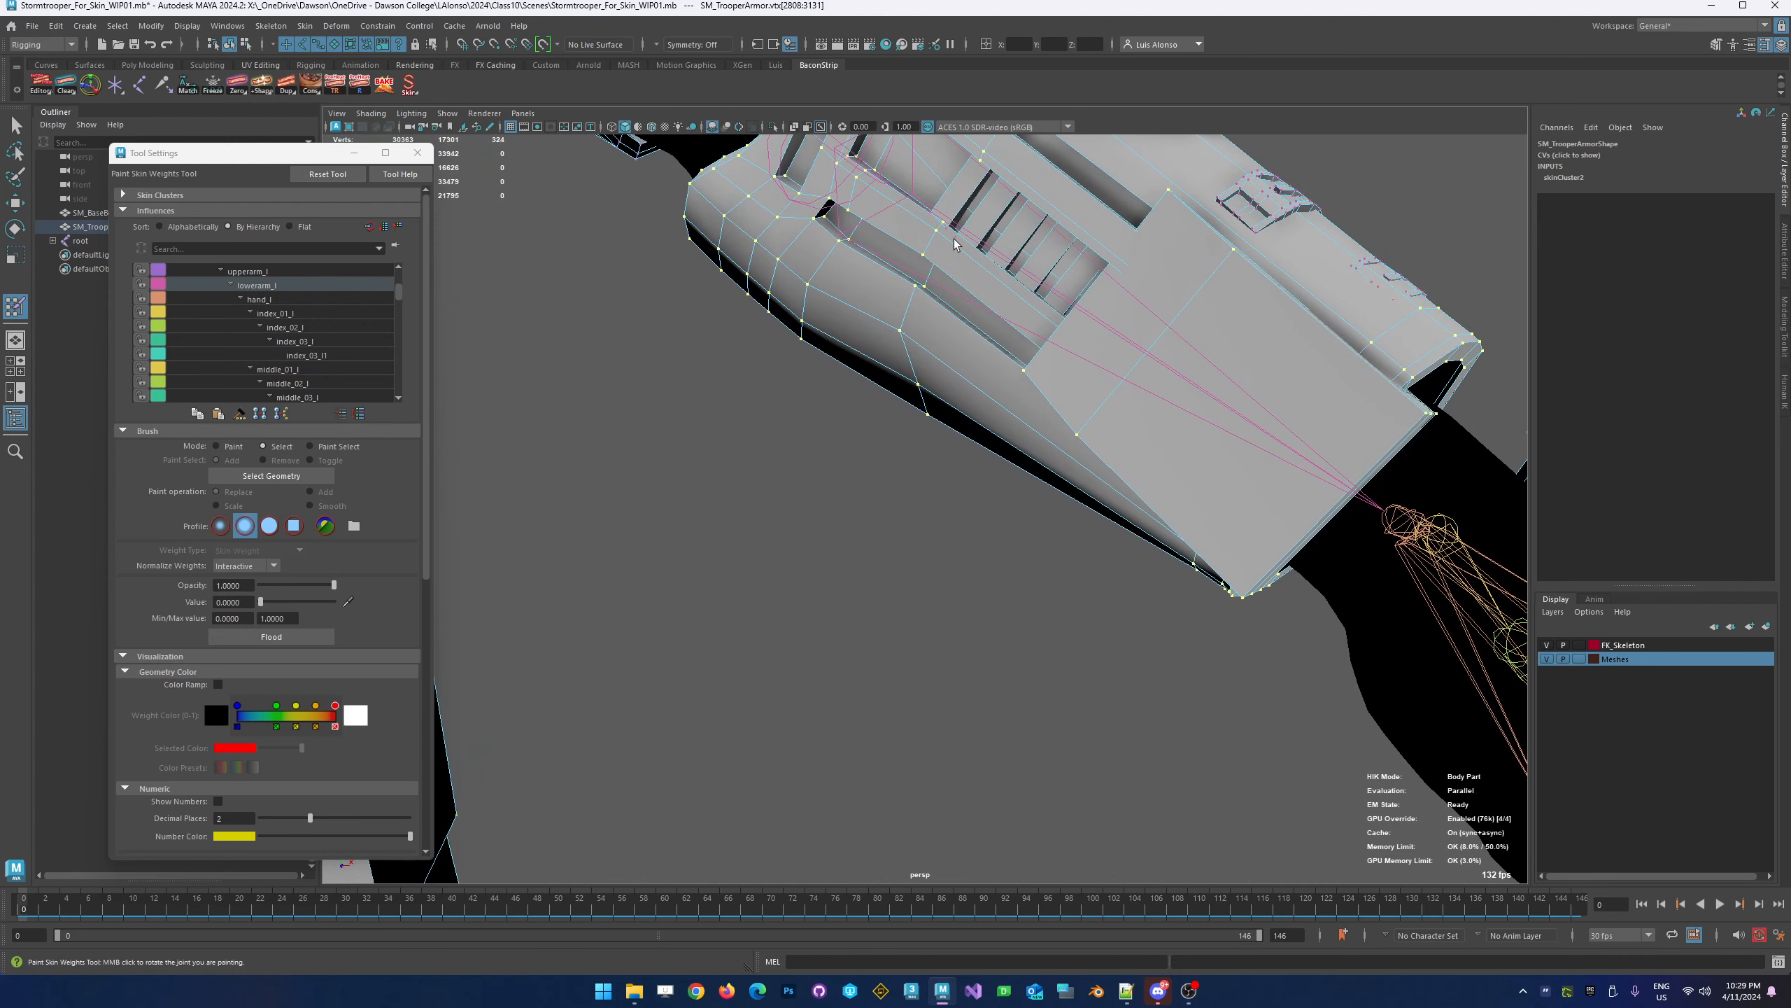
Try to add the vent panel on the left forearm armor to the vertex selection, undoing the stray joint selection
left_click(956, 244, "shift")
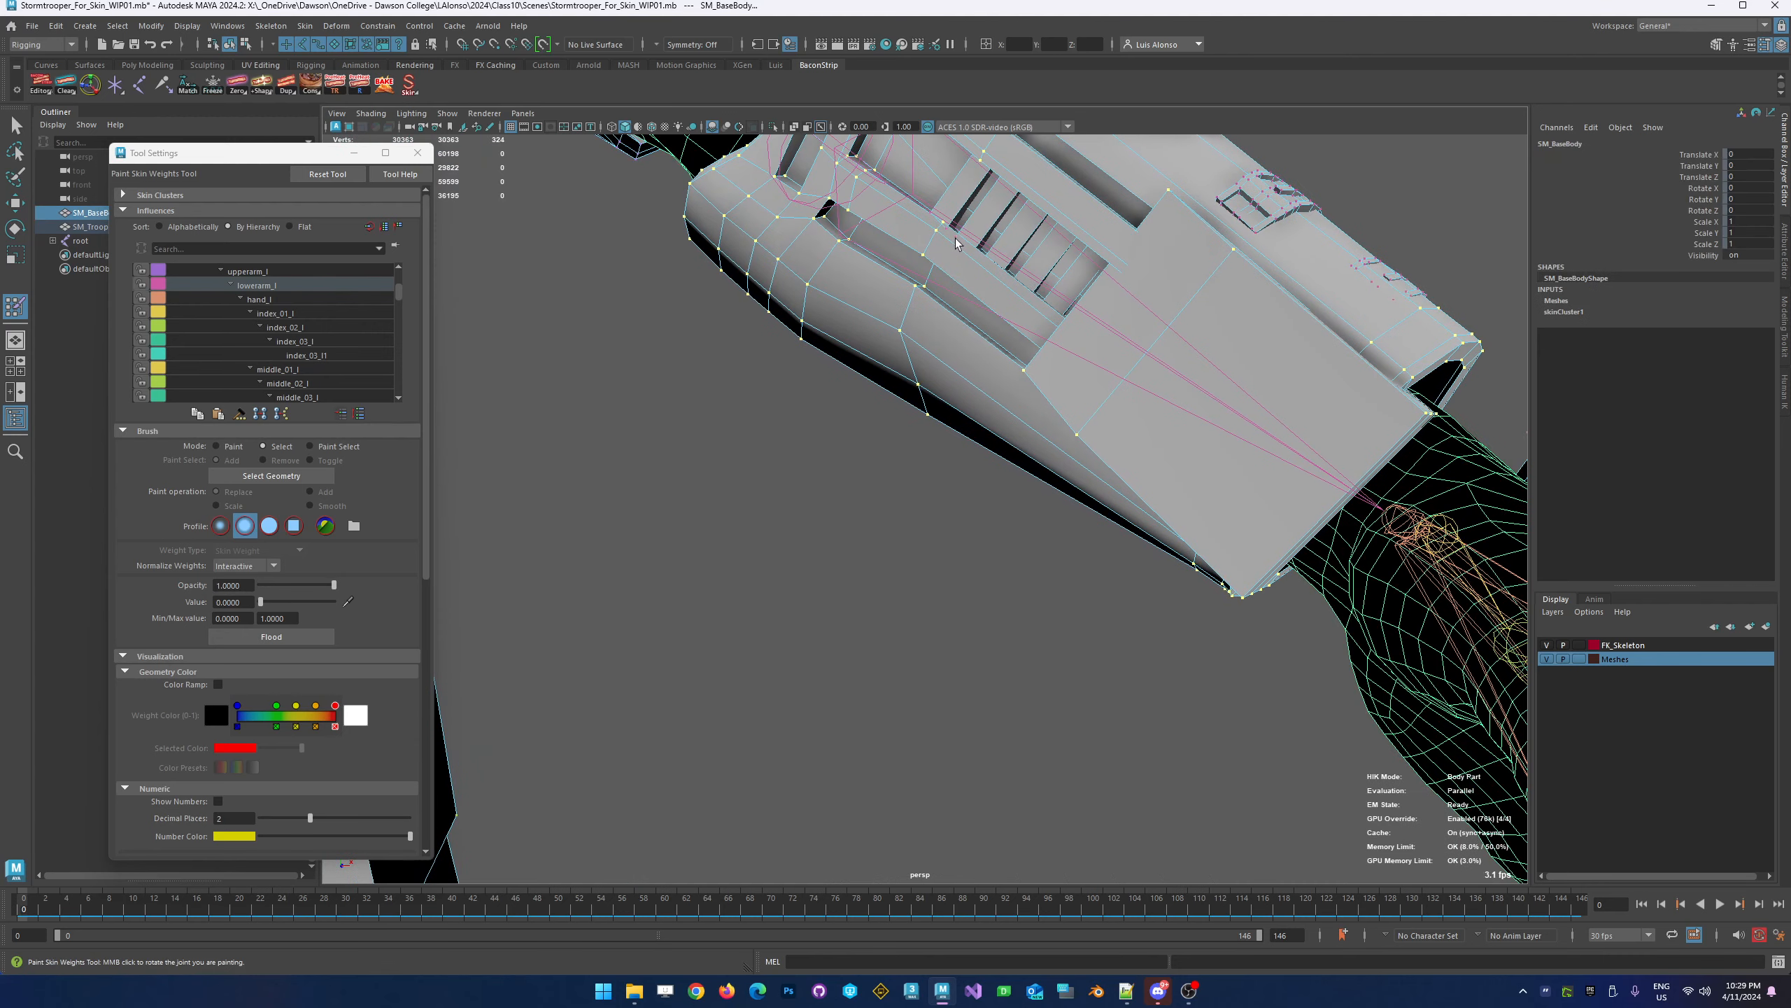
left_click(899, 330)
double_click(900, 332)
middle_click_drag(1149, 201, 1007, 500, "alt")
double_click(1019, 507, "shift")
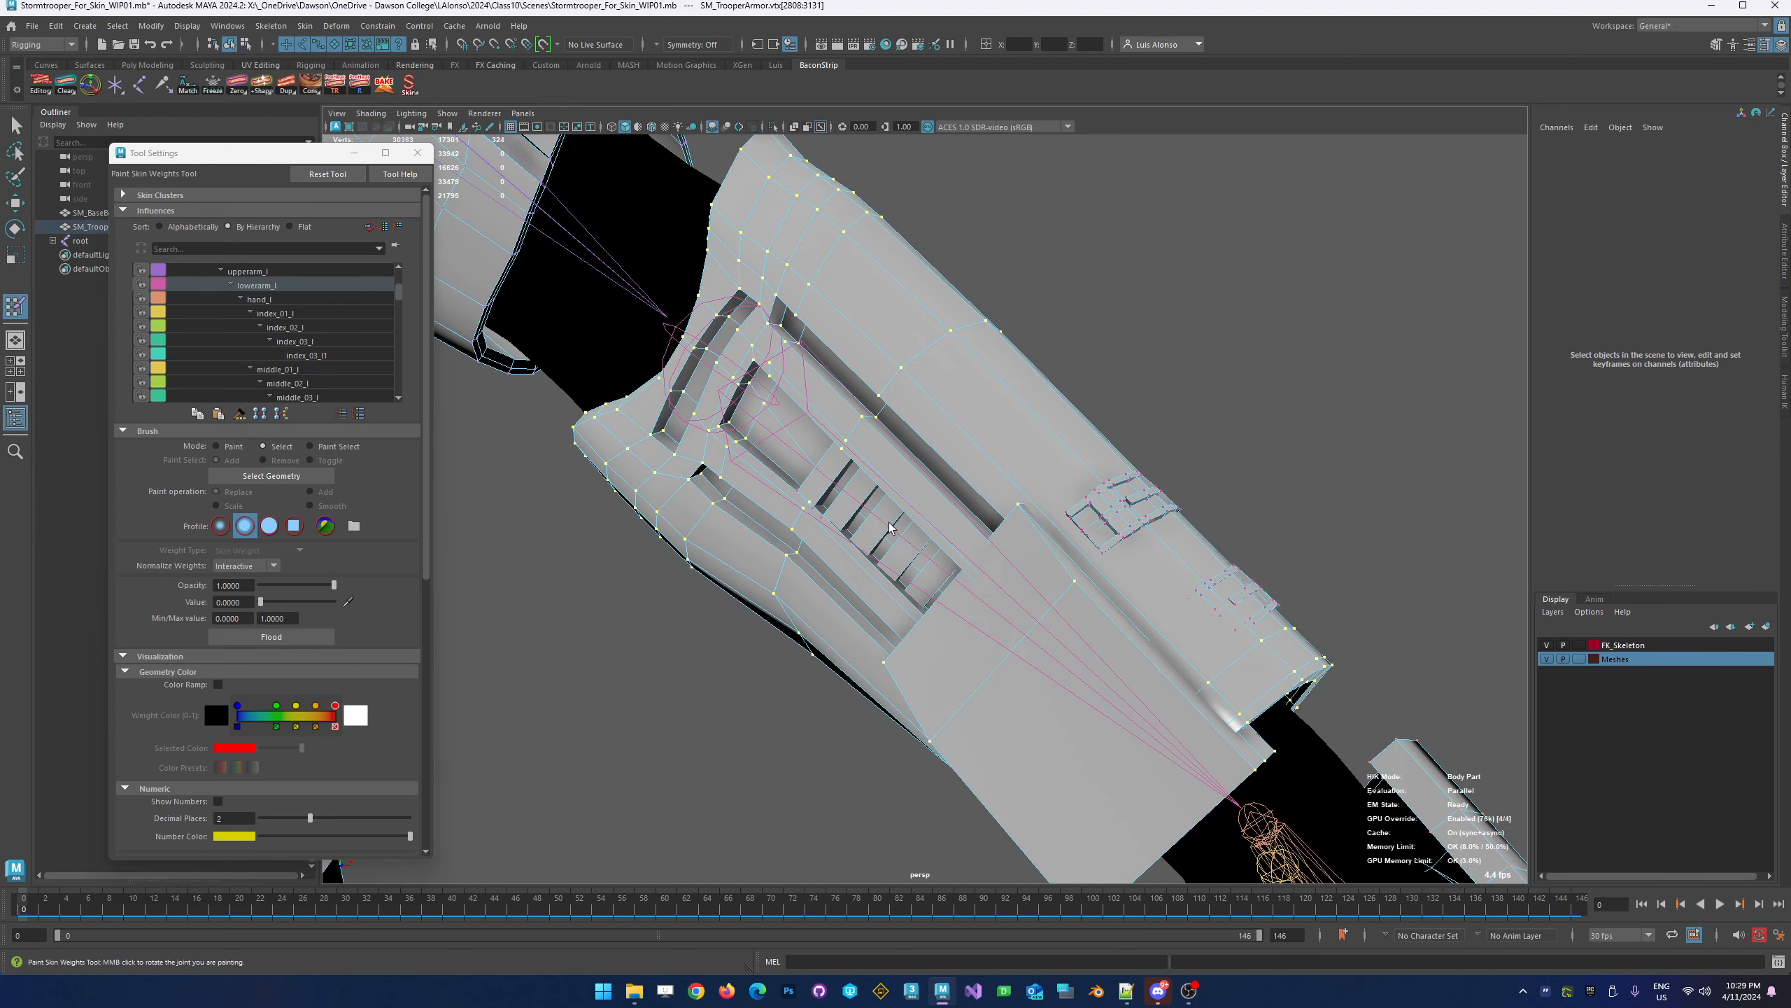
left_click(823, 519, "shift")
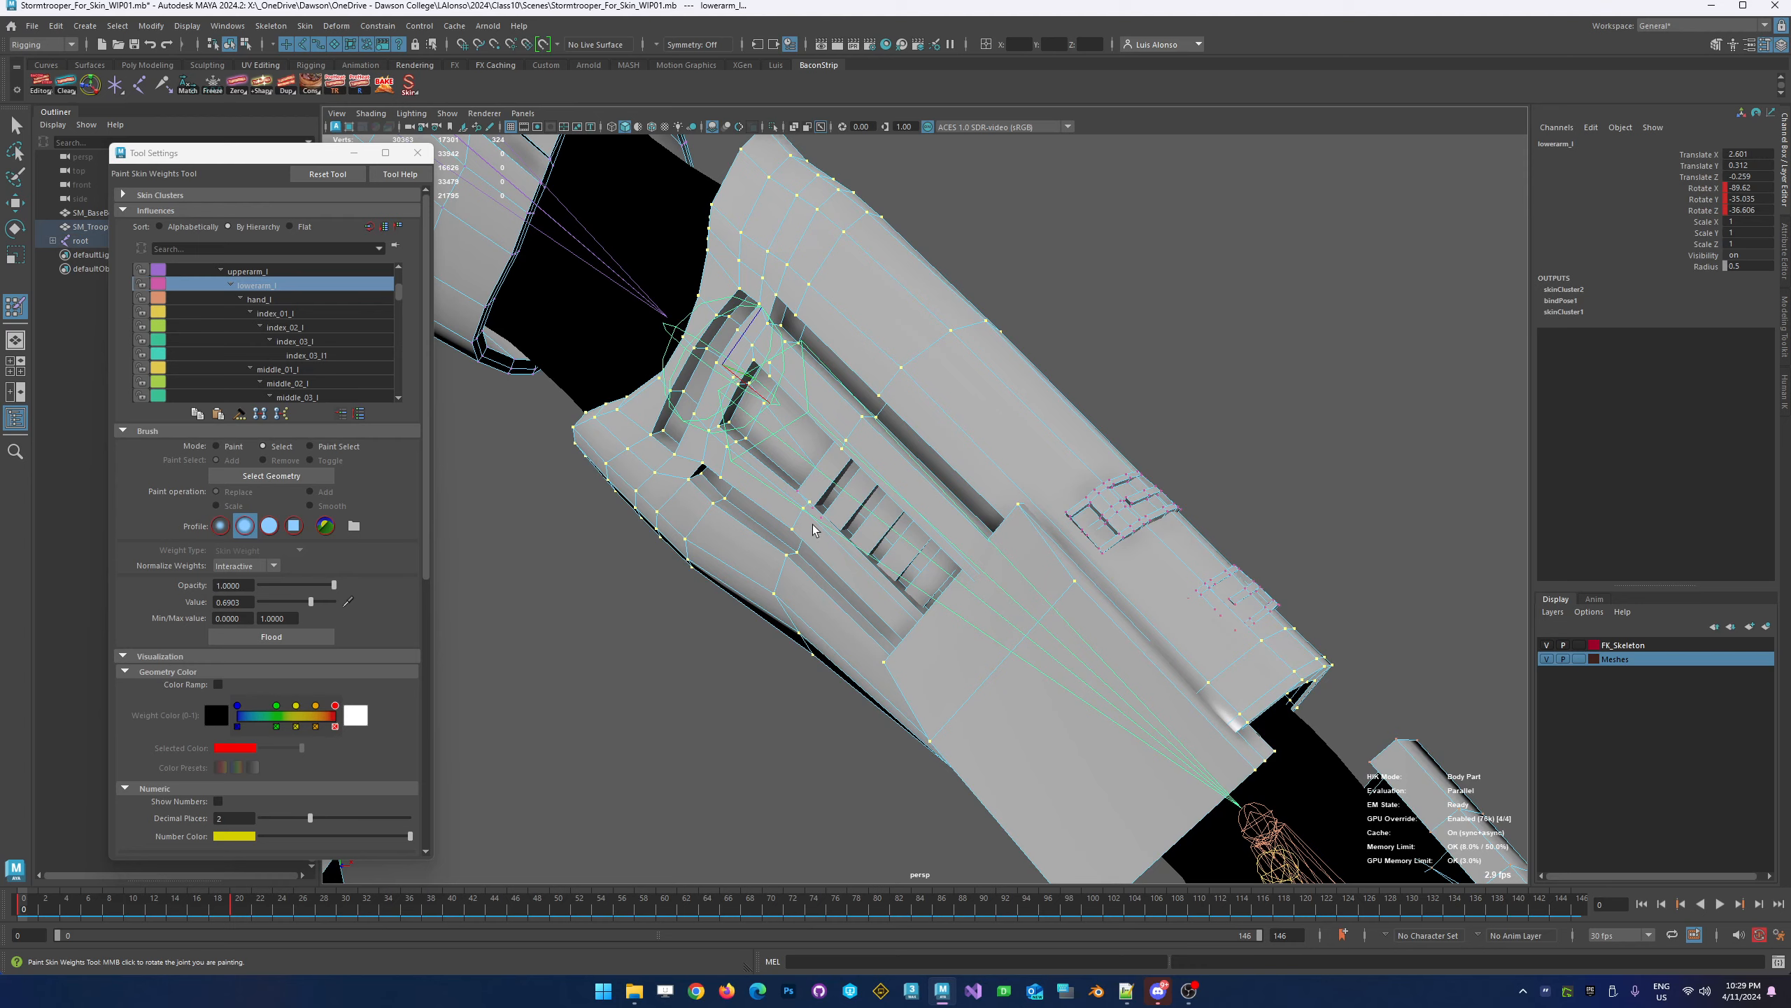
key("ctrl+z")
right_click_drag(736, 480, 1072, 447, "alt")
middle_click_drag(638, 459, 769, 434, "alt")
right_click_drag(769, 433, 872, 467, "alt")
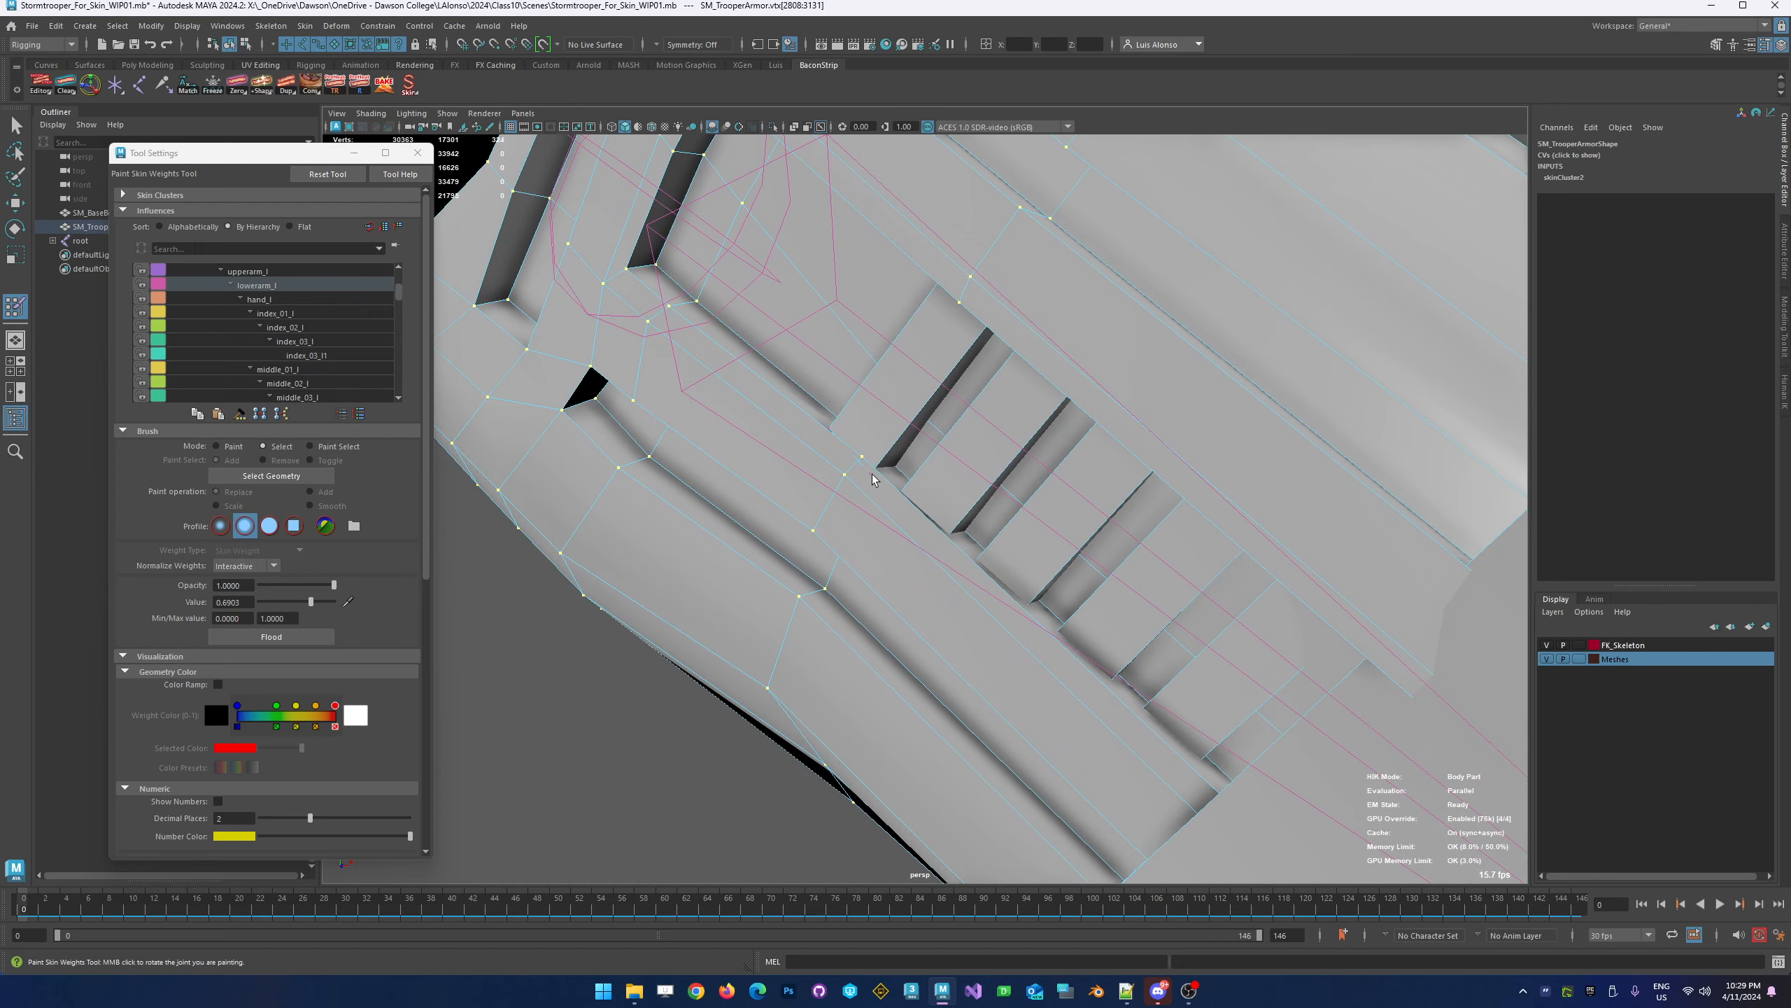
right_click_drag(1125, 412, 903, 429, "alt")
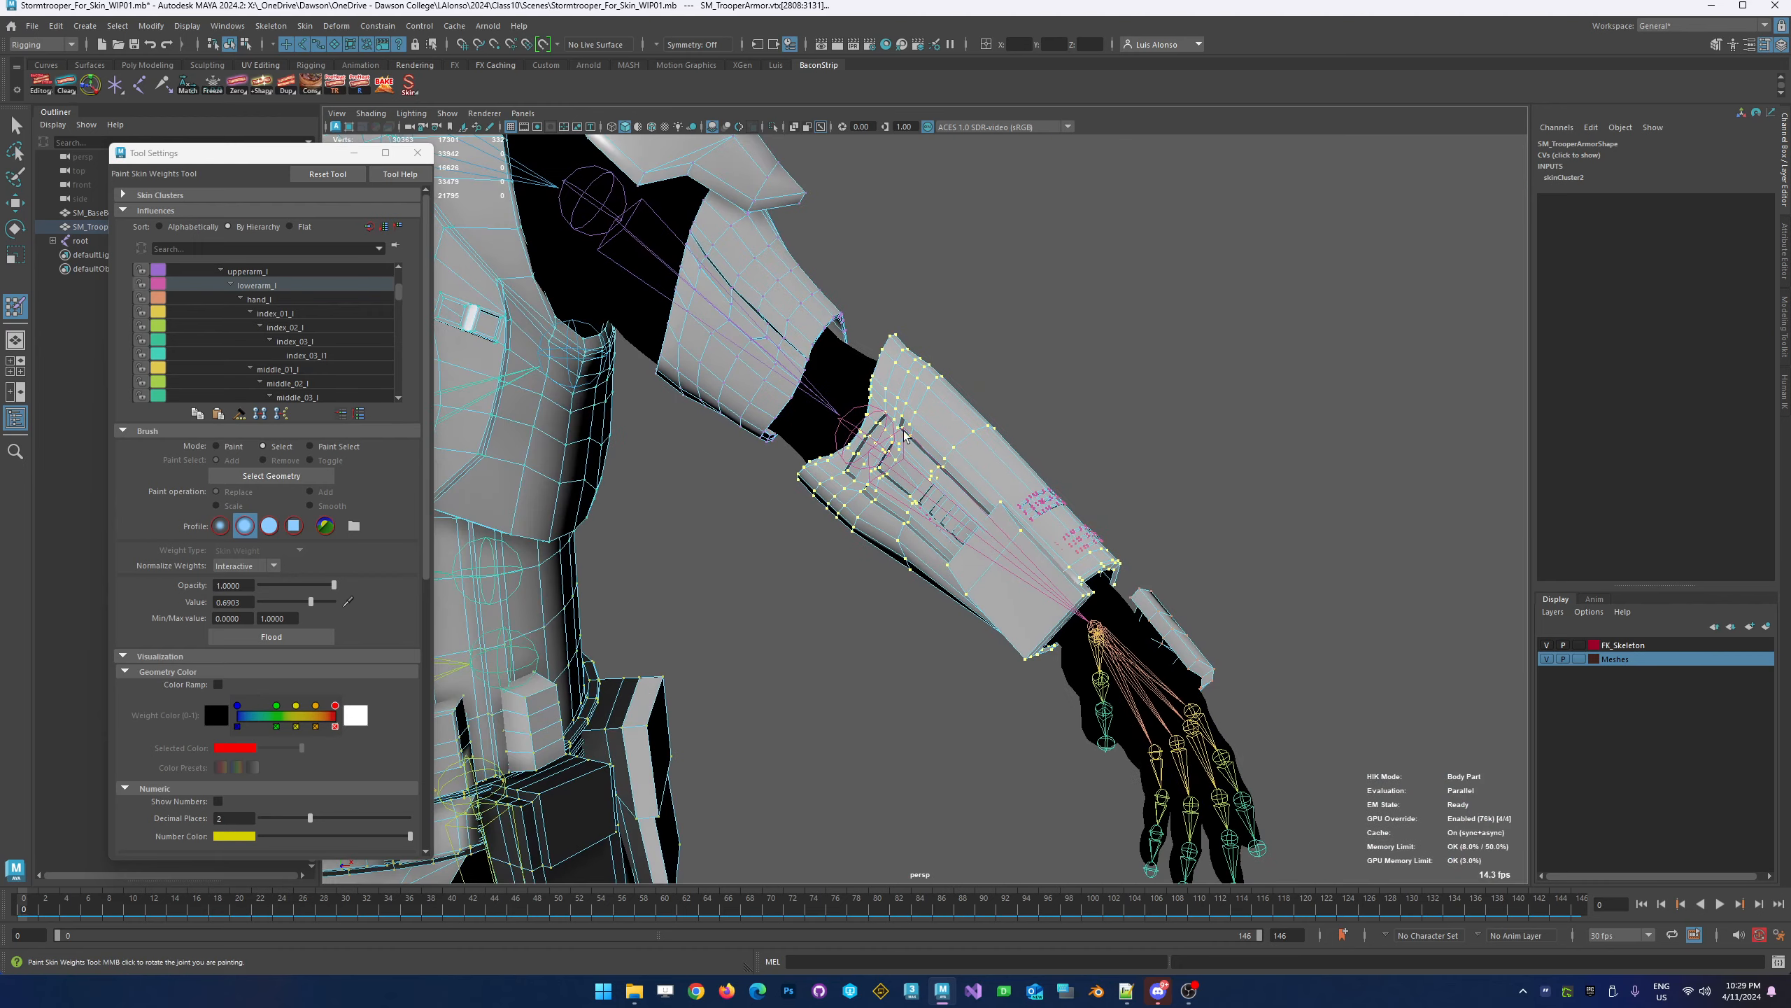
middle_click_drag(1100, 530, 942, 434, "alt")
right_click_drag(900, 386, 1122, 377, "alt")
Add the wrist-end trim and the small raised detail pieces of the left forearm armor to the vertex selection
double_click(942, 356, "shift")
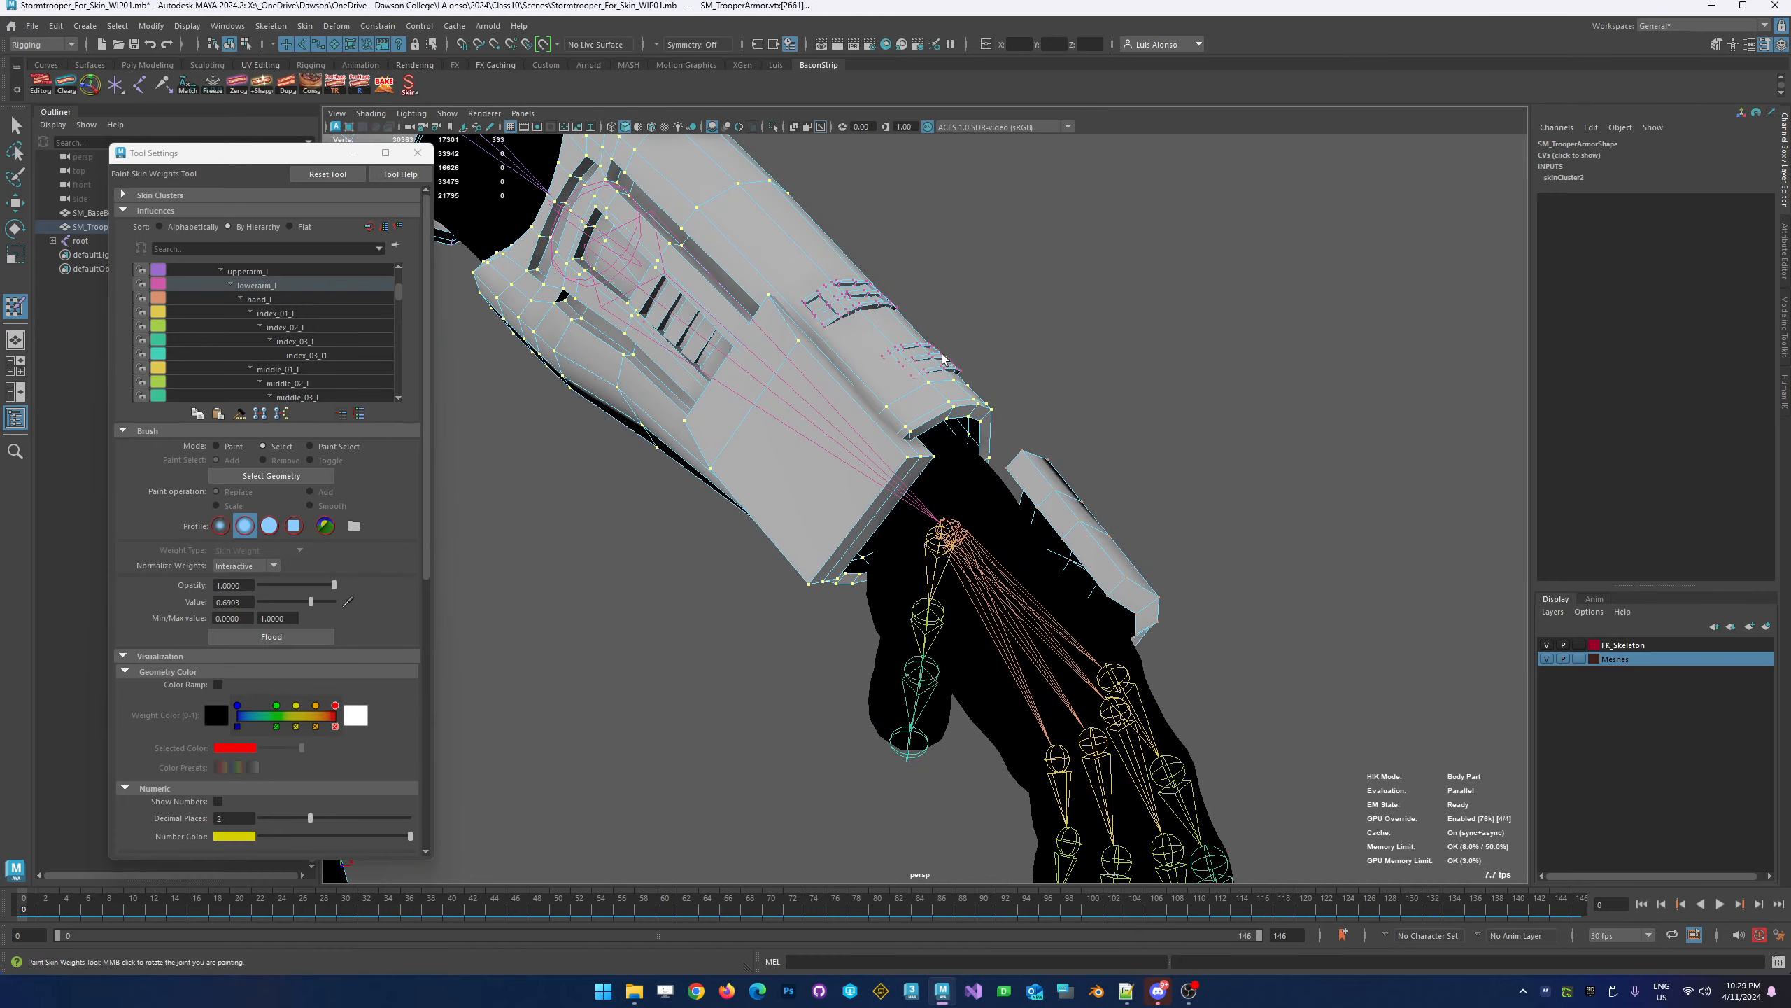
double_click(879, 305, "shift")
left_click_drag(1094, 449, 903, 405, "alt")
scroll(914, 372, "up", 3)
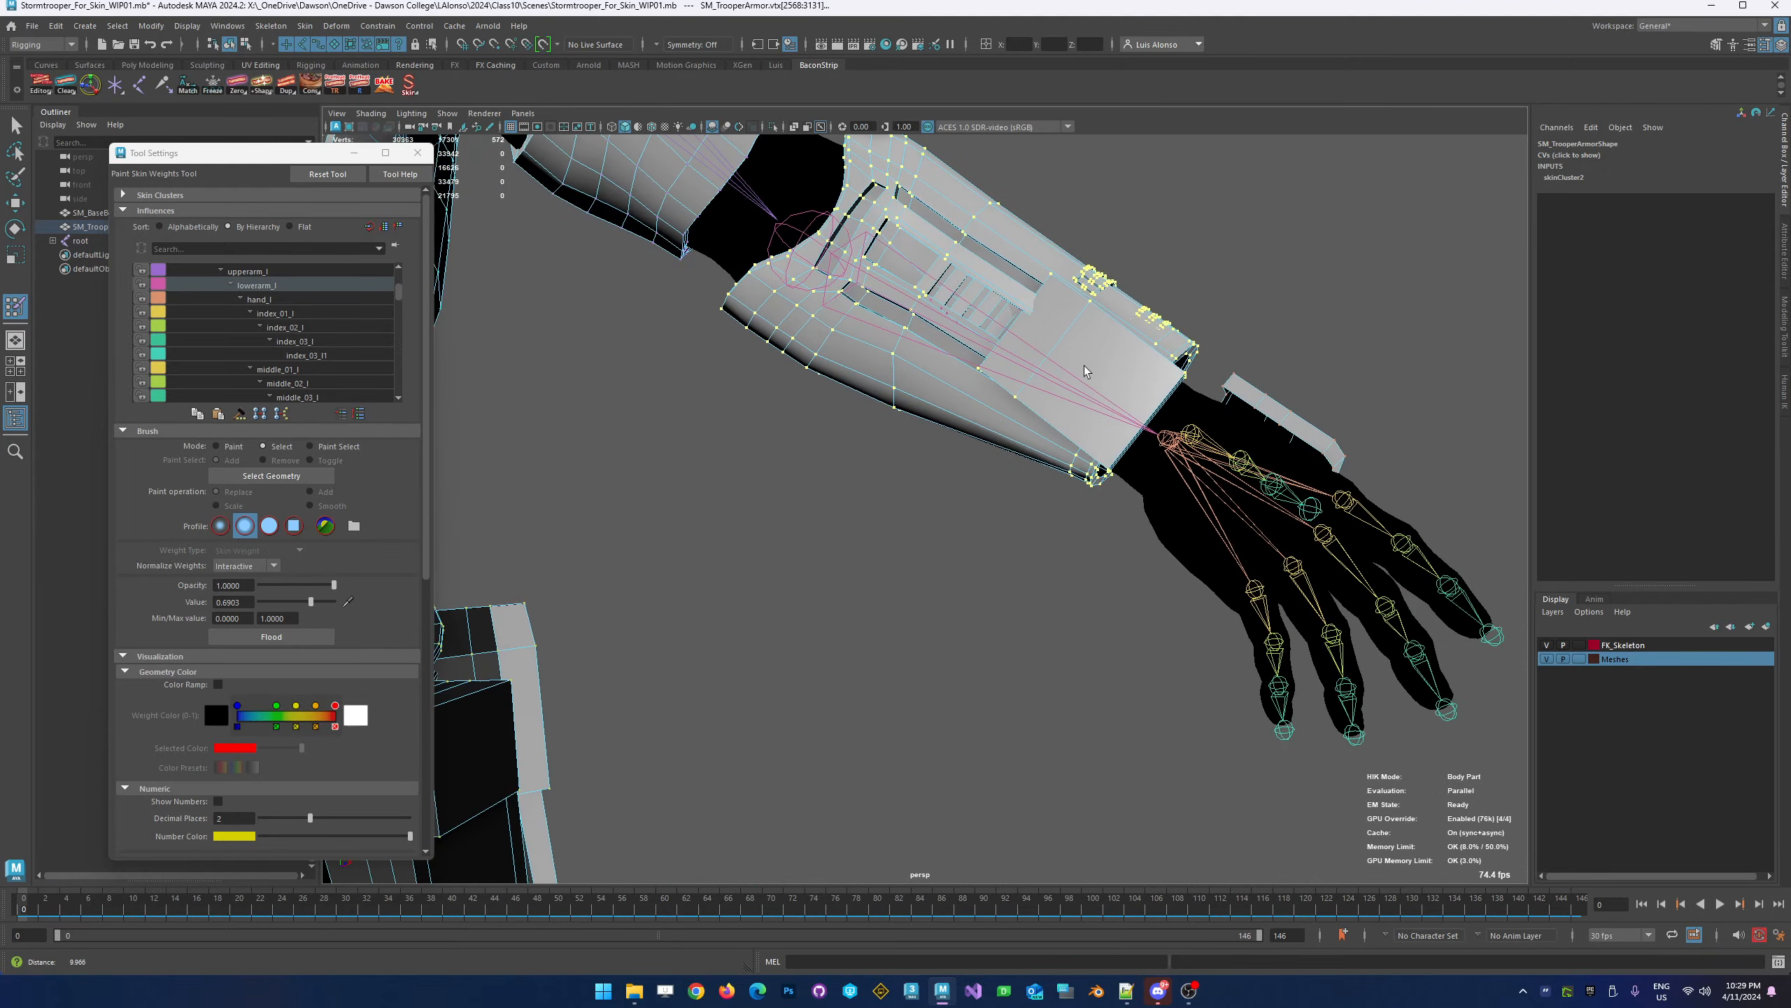
left_click(947, 314, "shift")
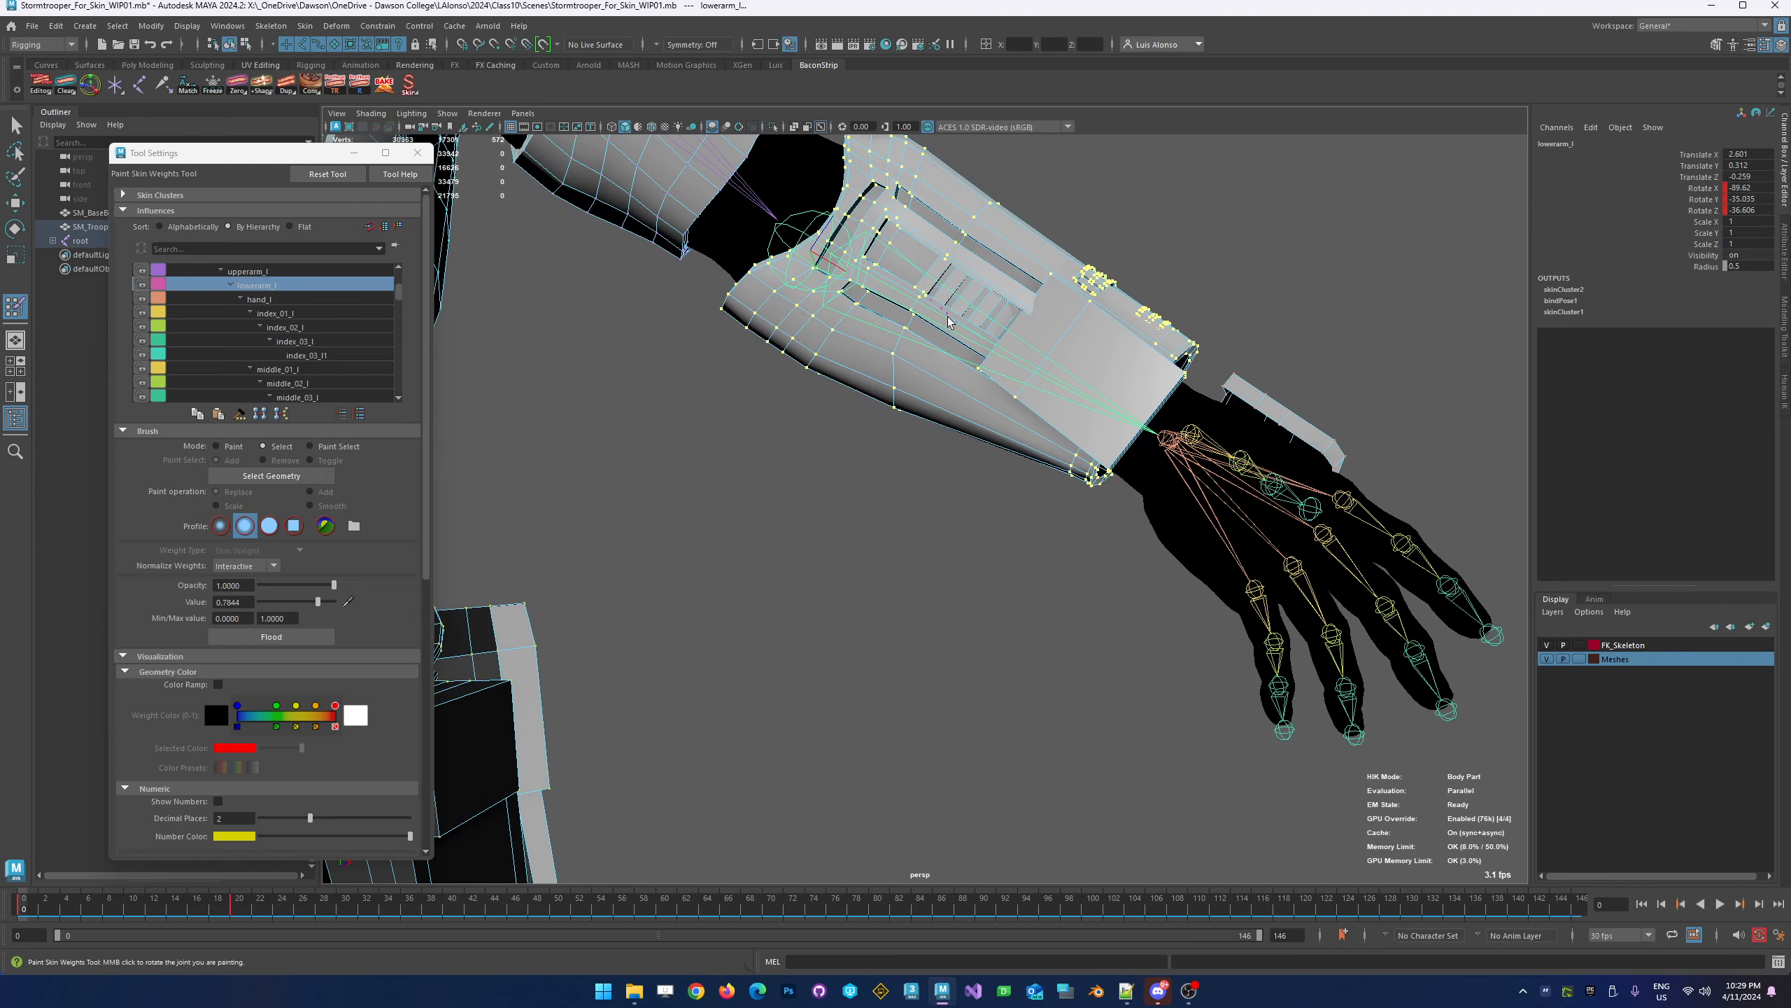
key("ctrl+z")
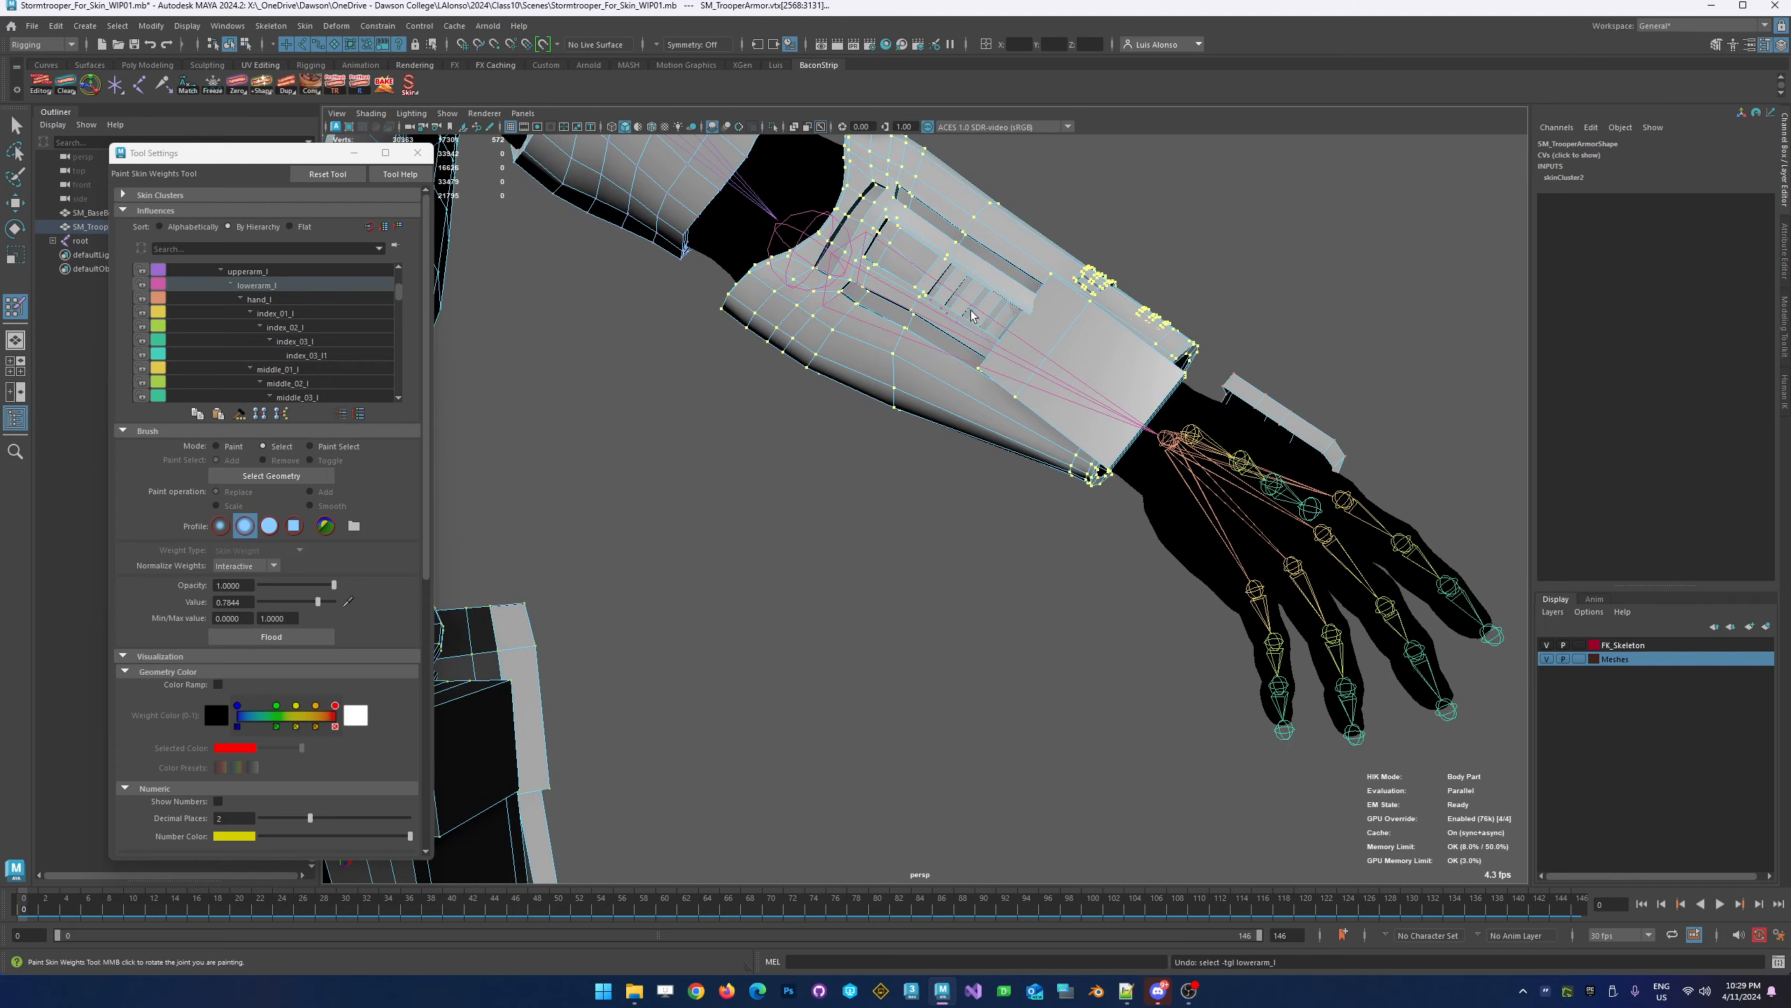
left_click_drag(970, 312, 1004, 280, "alt")
right_click_drag(994, 278, 754, 305, "alt")
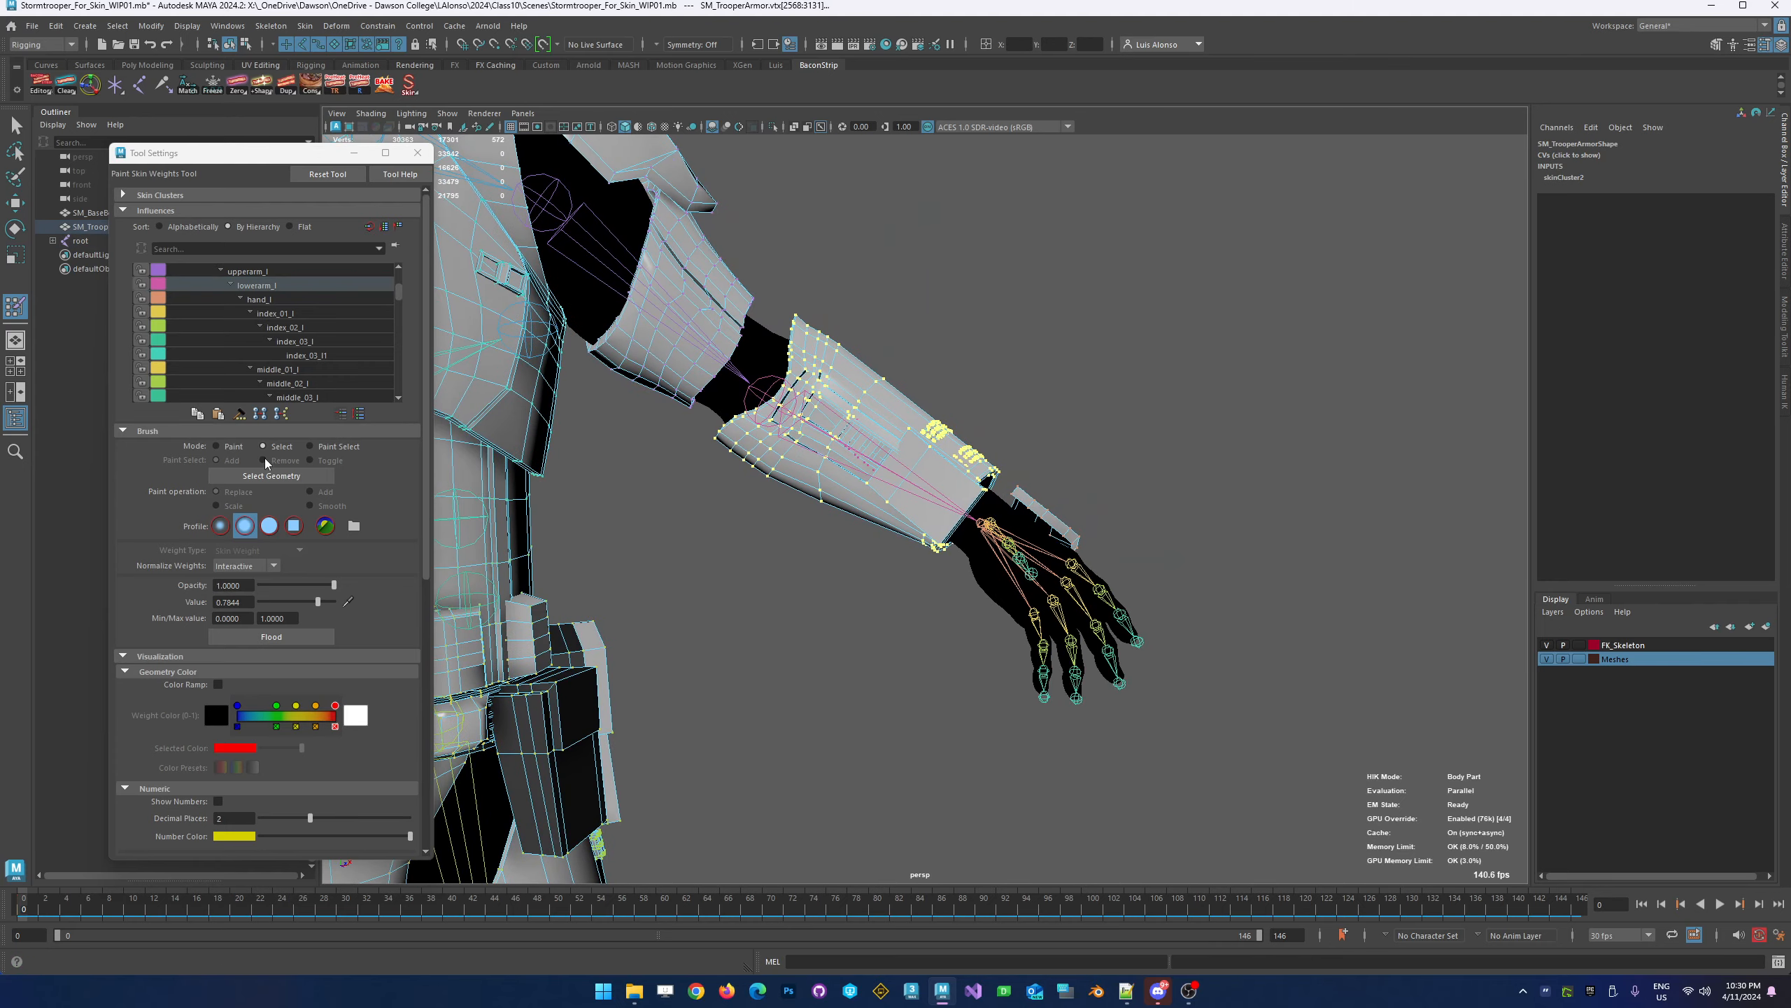
Flood the selected forearm vertices with full lowerarm_l weight in Paint mode, using the Replace operation with value 1
left_click(233, 446)
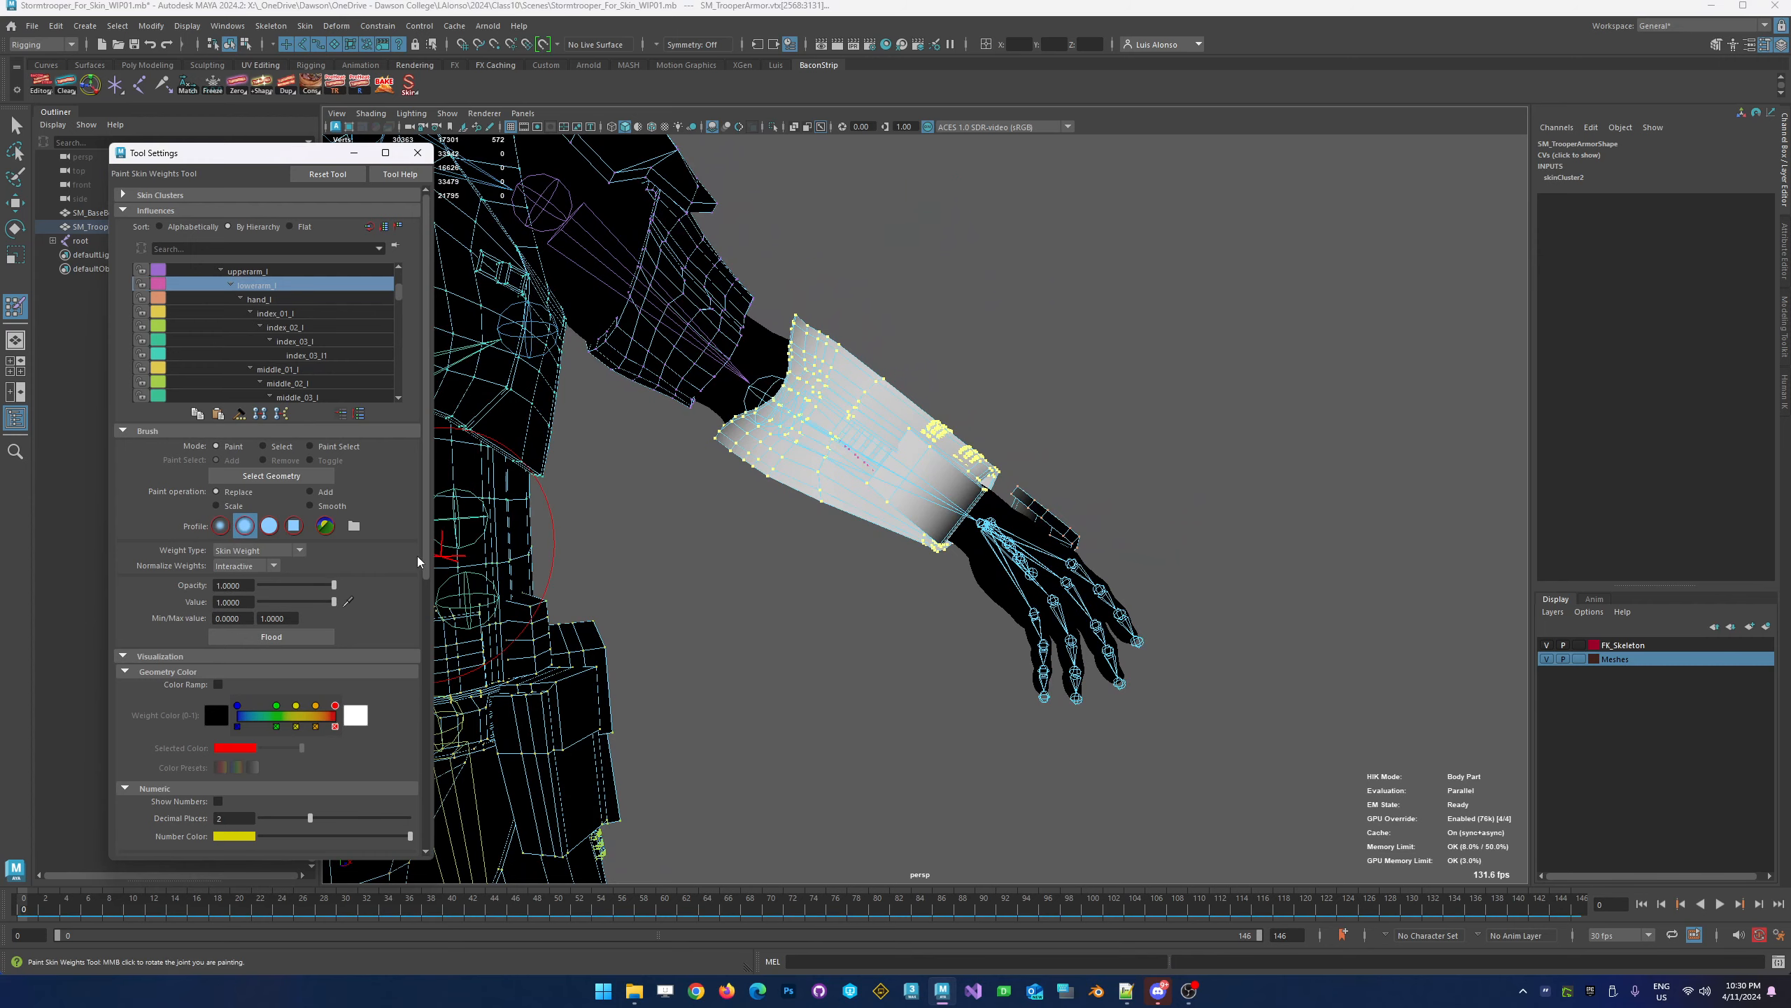
left_click(305, 638)
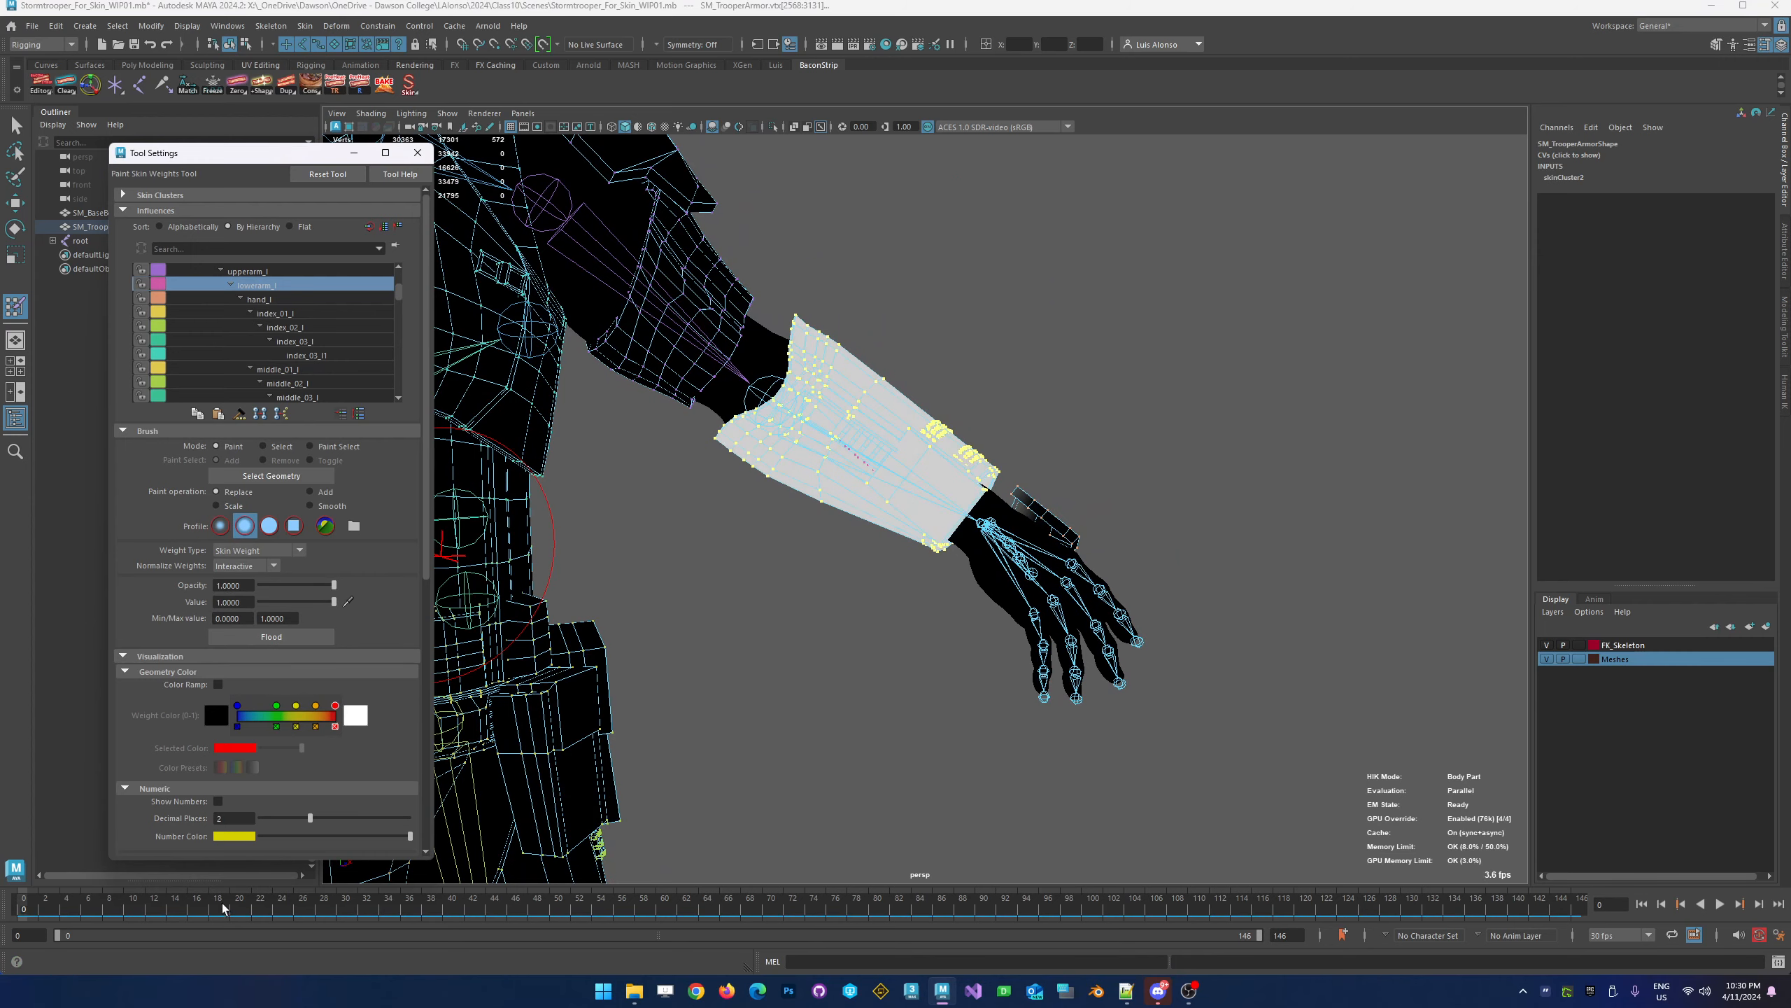
left_click_drag(850, 578, 833, 580, "alt")
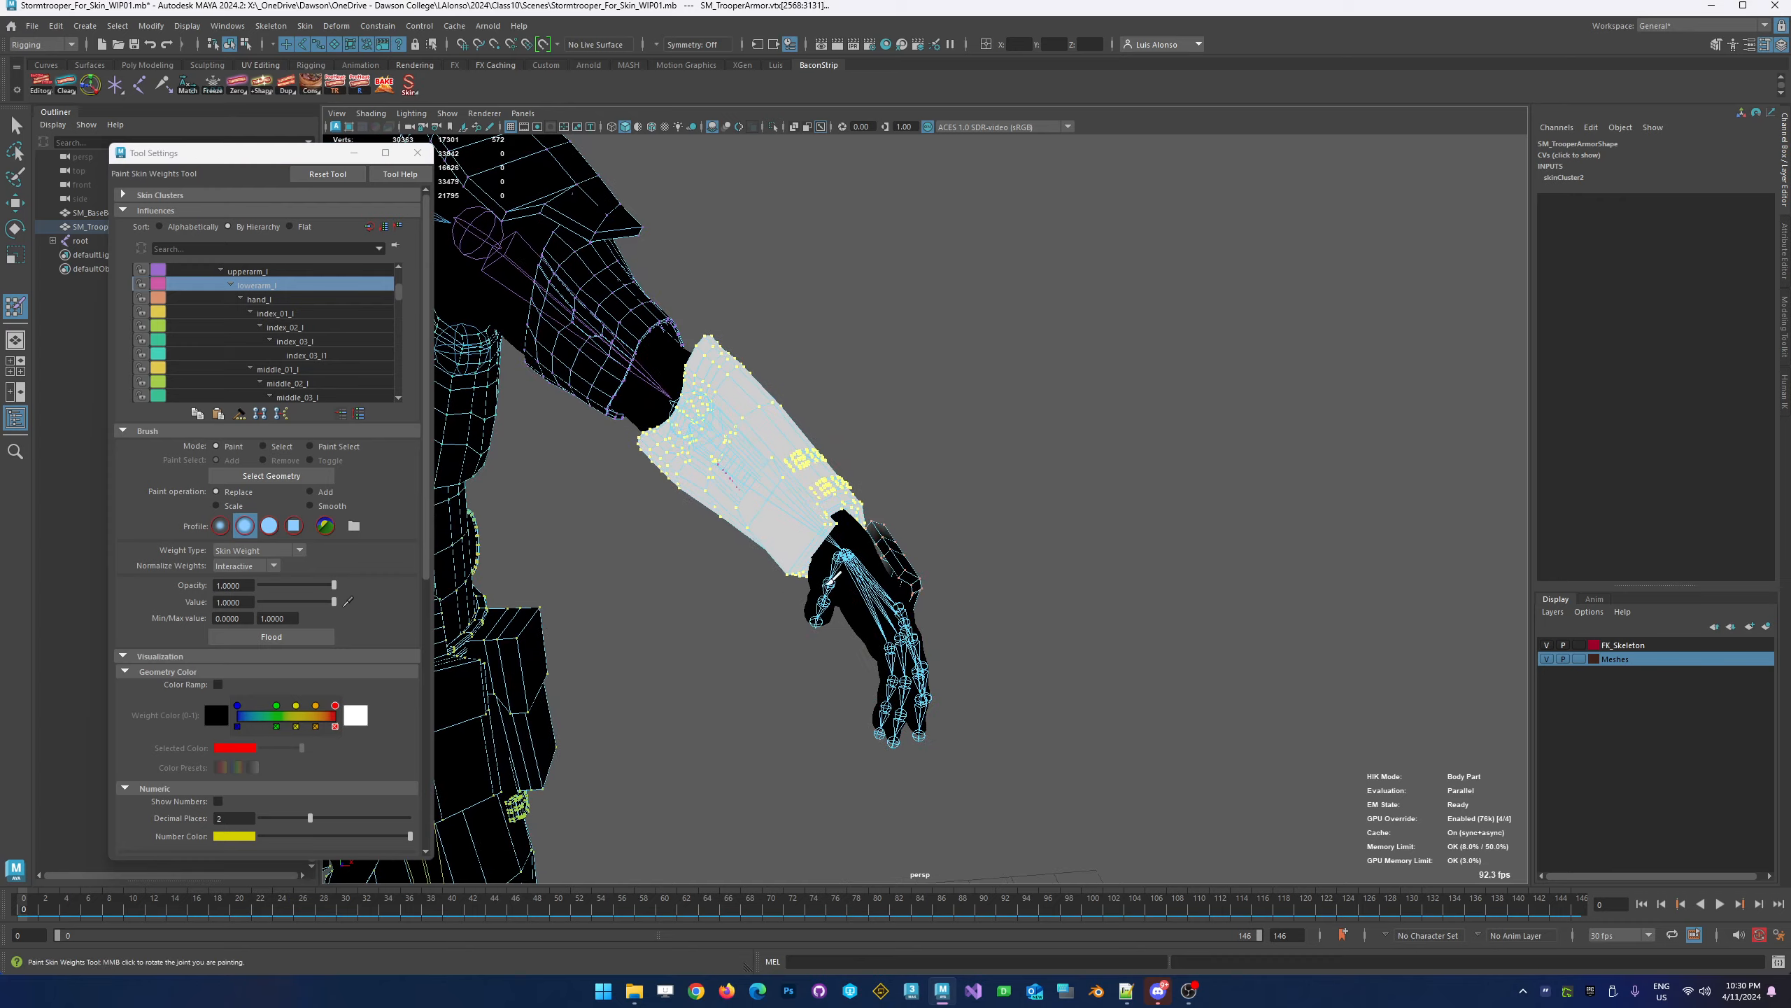
right_click_drag(1099, 435, 849, 474, "alt")
Scrub the animation to frame 20, leave weight painting and deselect everything to inspect the bent left arm's armor
mouse_move(28, 916)
left_mouse_down()
mouse_move(177, 907)
mouse_move(239, 883)
left_mouse_up()
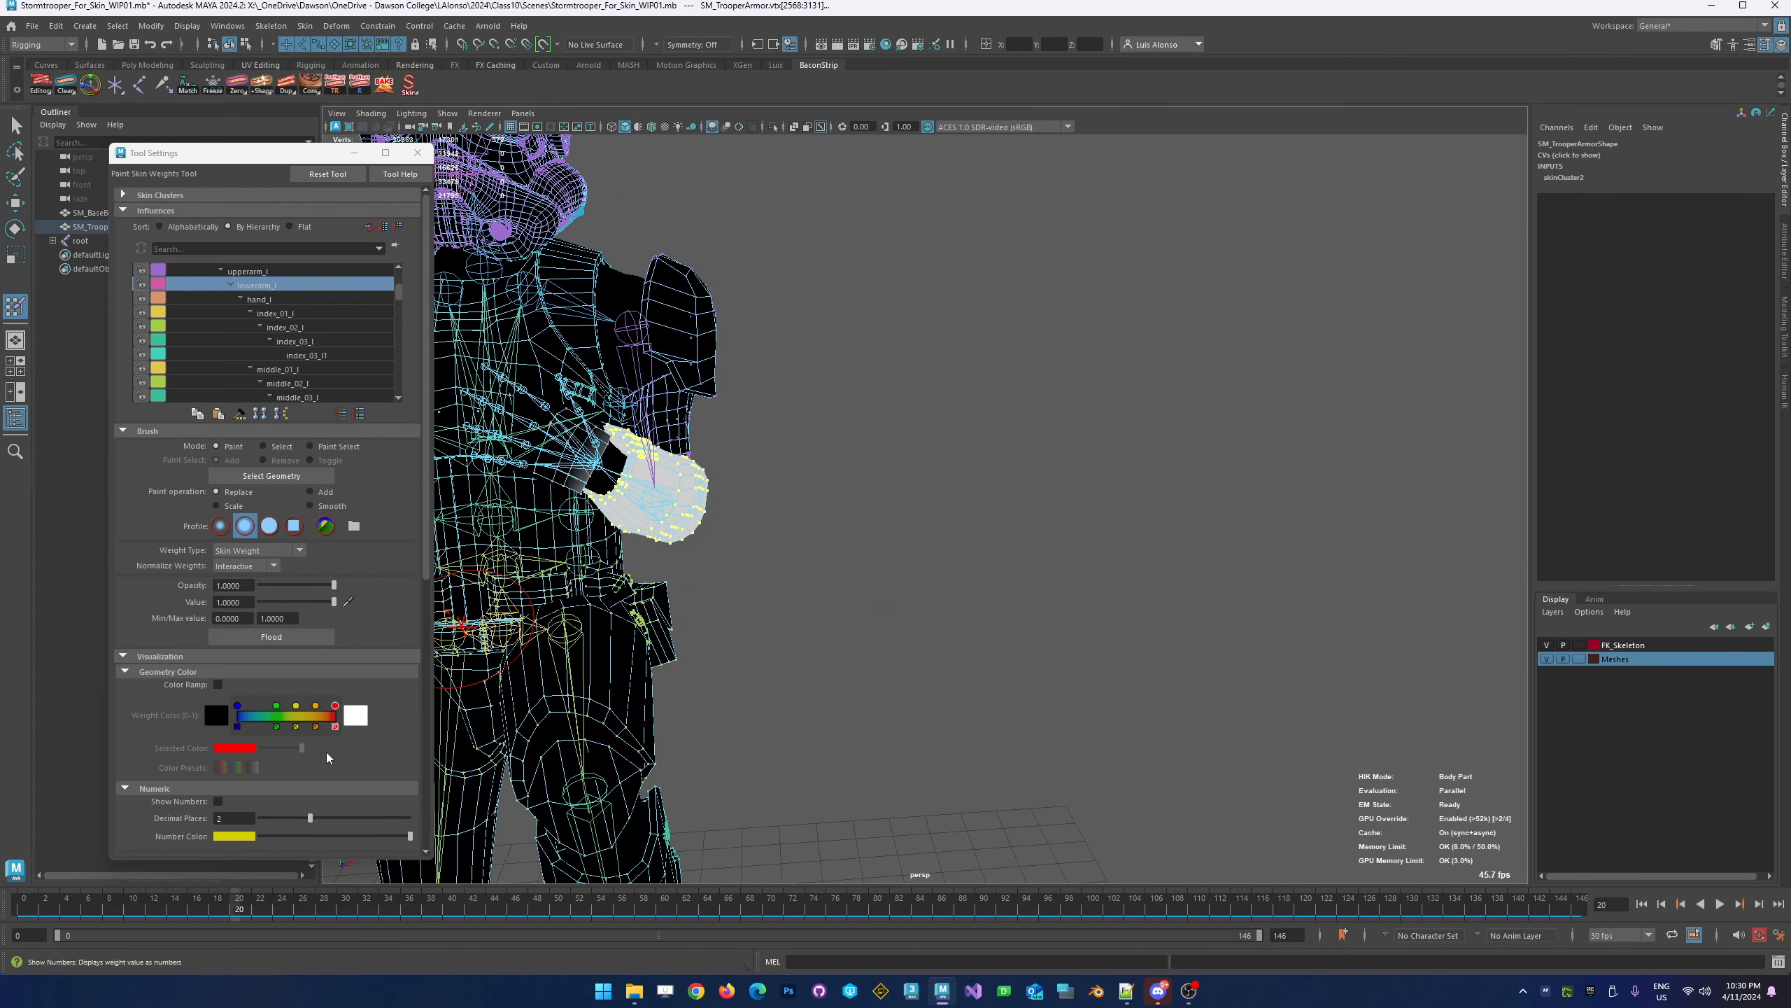
key("q")
left_click(981, 414)
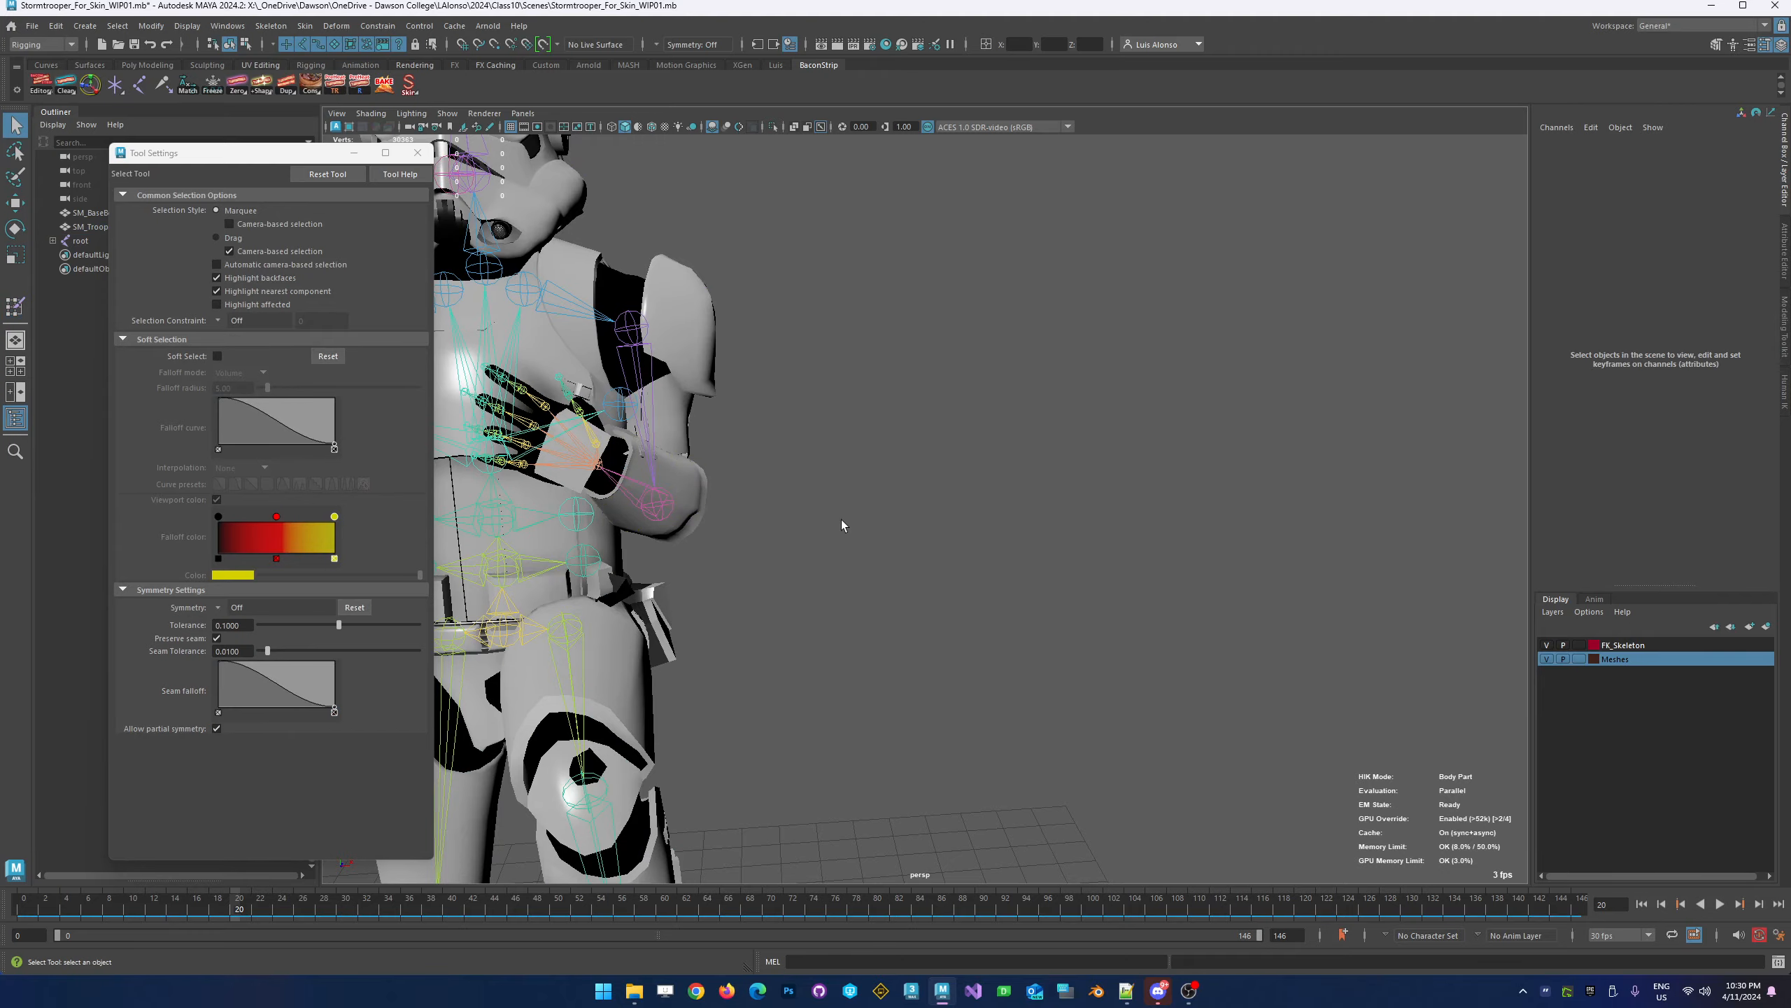
left_click_drag(845, 526, 855, 466, "alt")
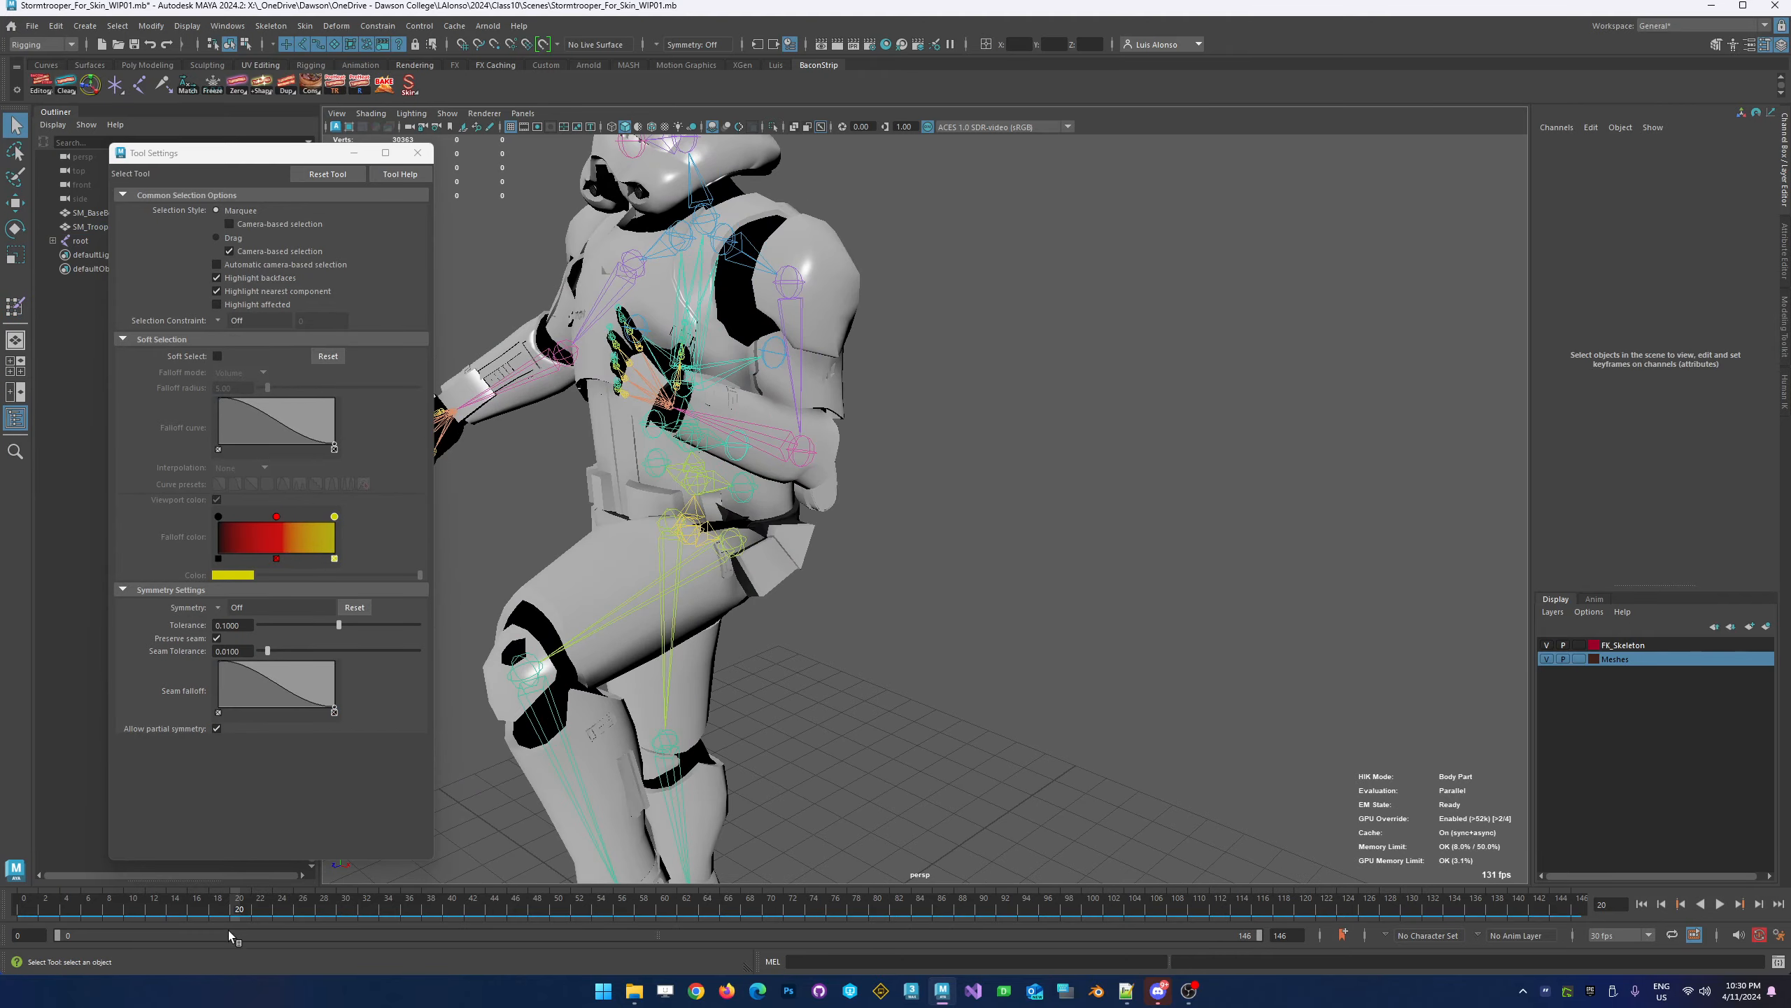
Scrub the animation to frame 12 and examine how the armor deforms around the raised left leg and knee
left_click_drag(240, 911, 154, 906)
left_click_drag(607, 579, 822, 290, "alt")
right_click_drag(1087, 367, 974, 443, "alt")
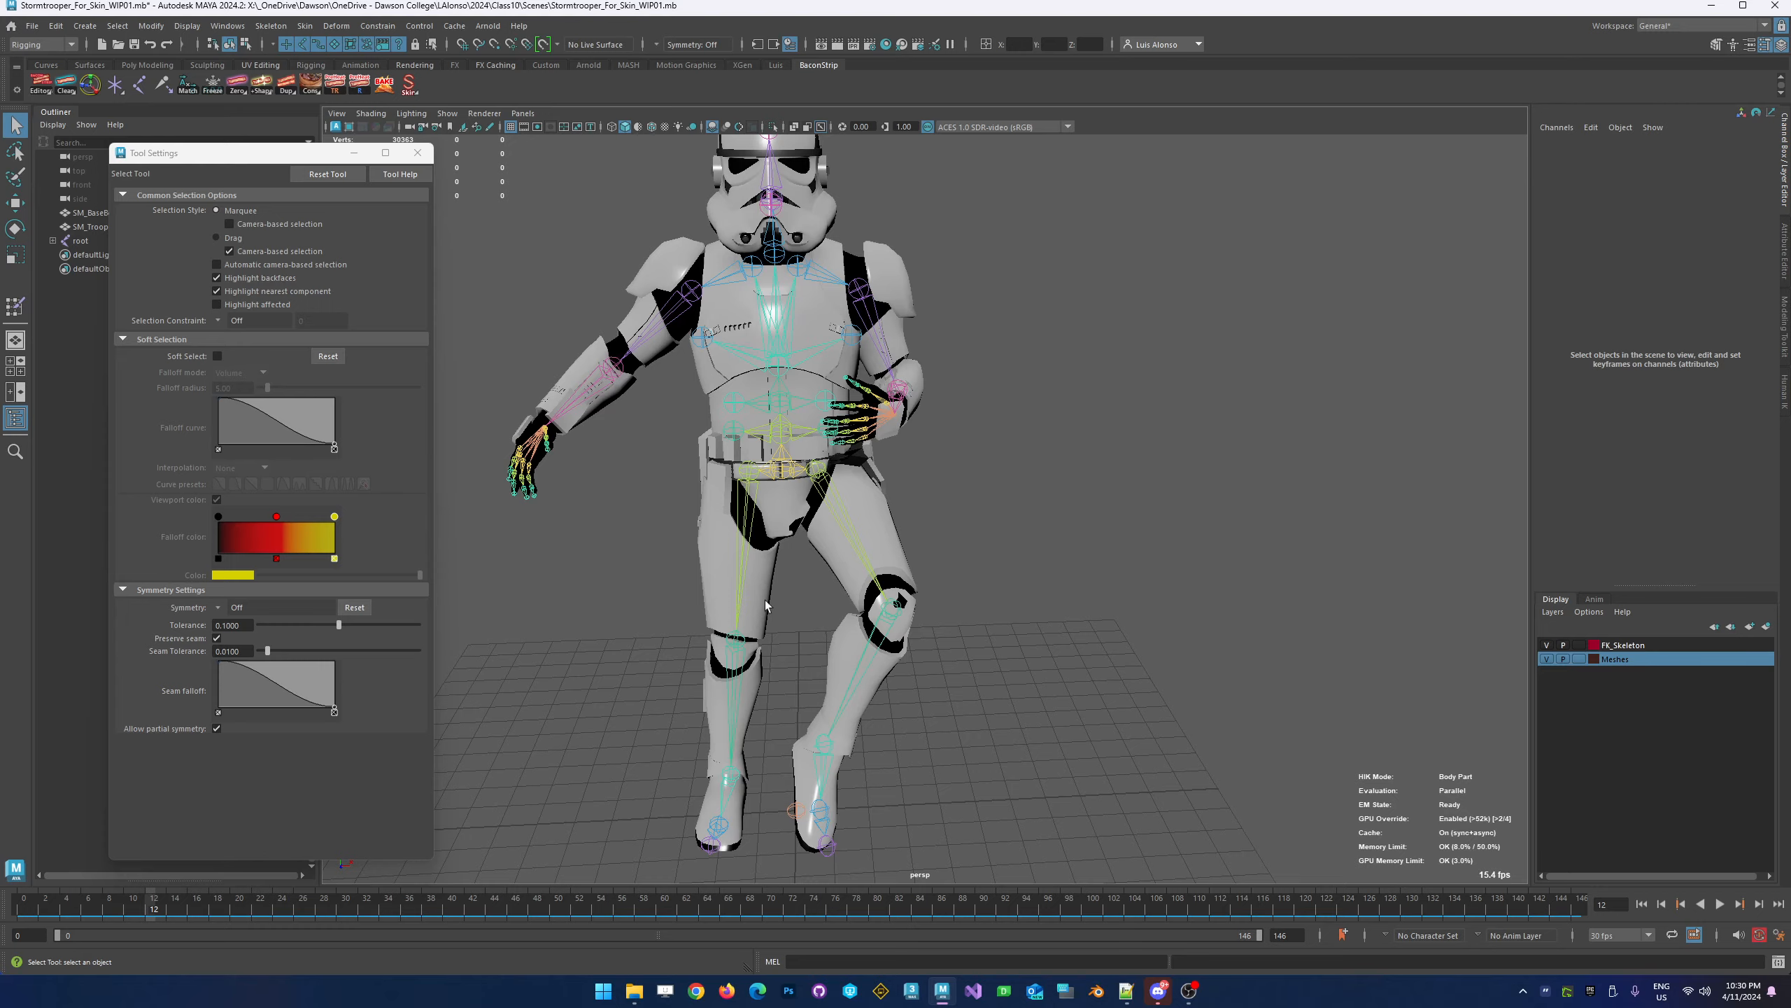
left_click_drag(636, 552, 506, 526, "alt")
scroll(680, 440, "up", 6)
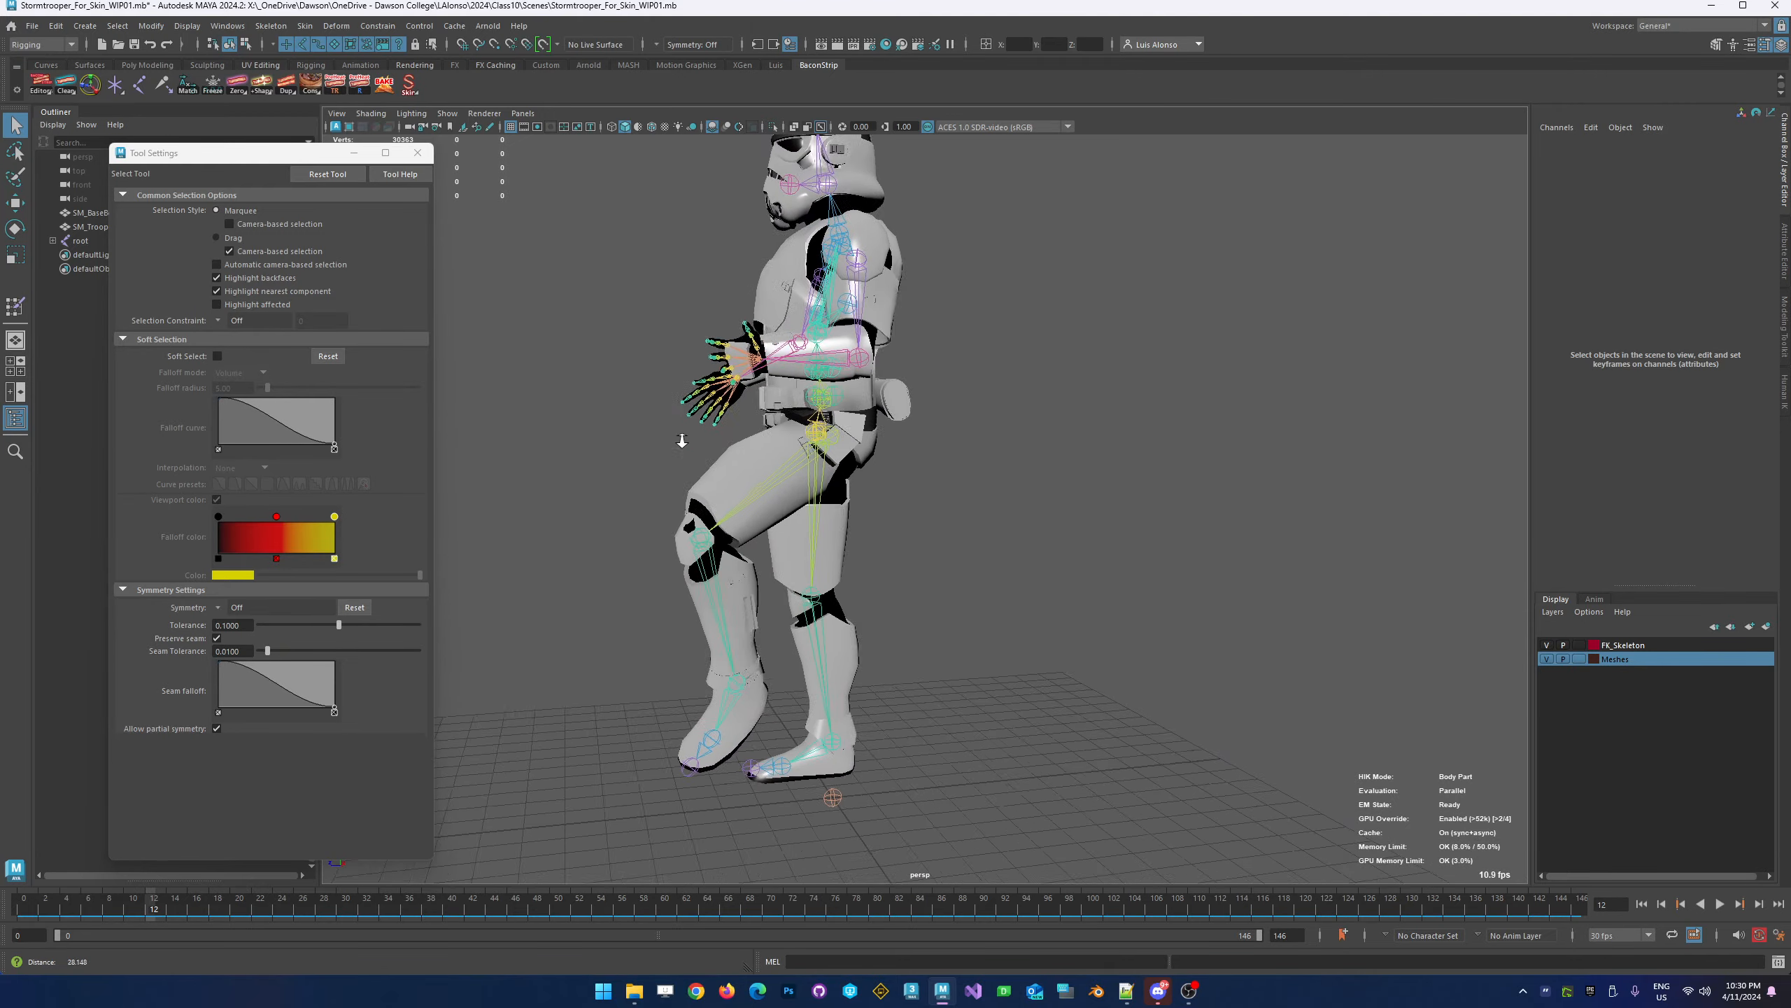
middle_click_drag(618, 528, 697, 518, "alt")
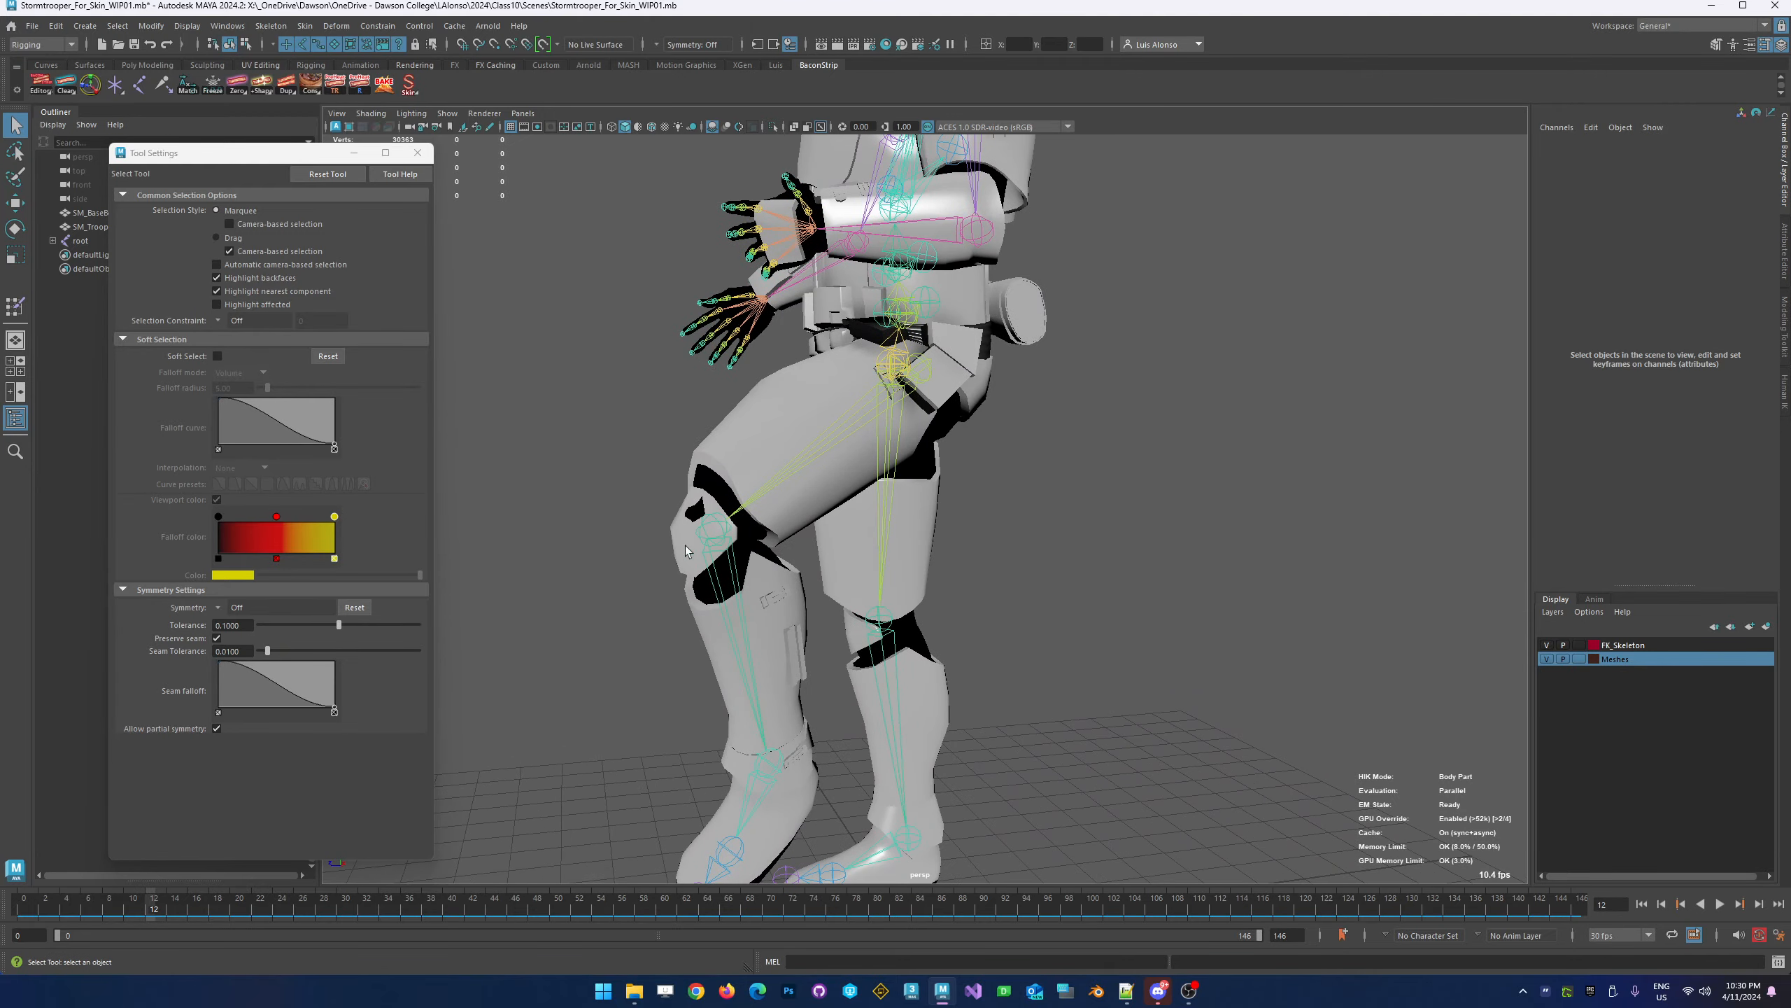
left_click_drag(686, 551, 540, 610, "alt")
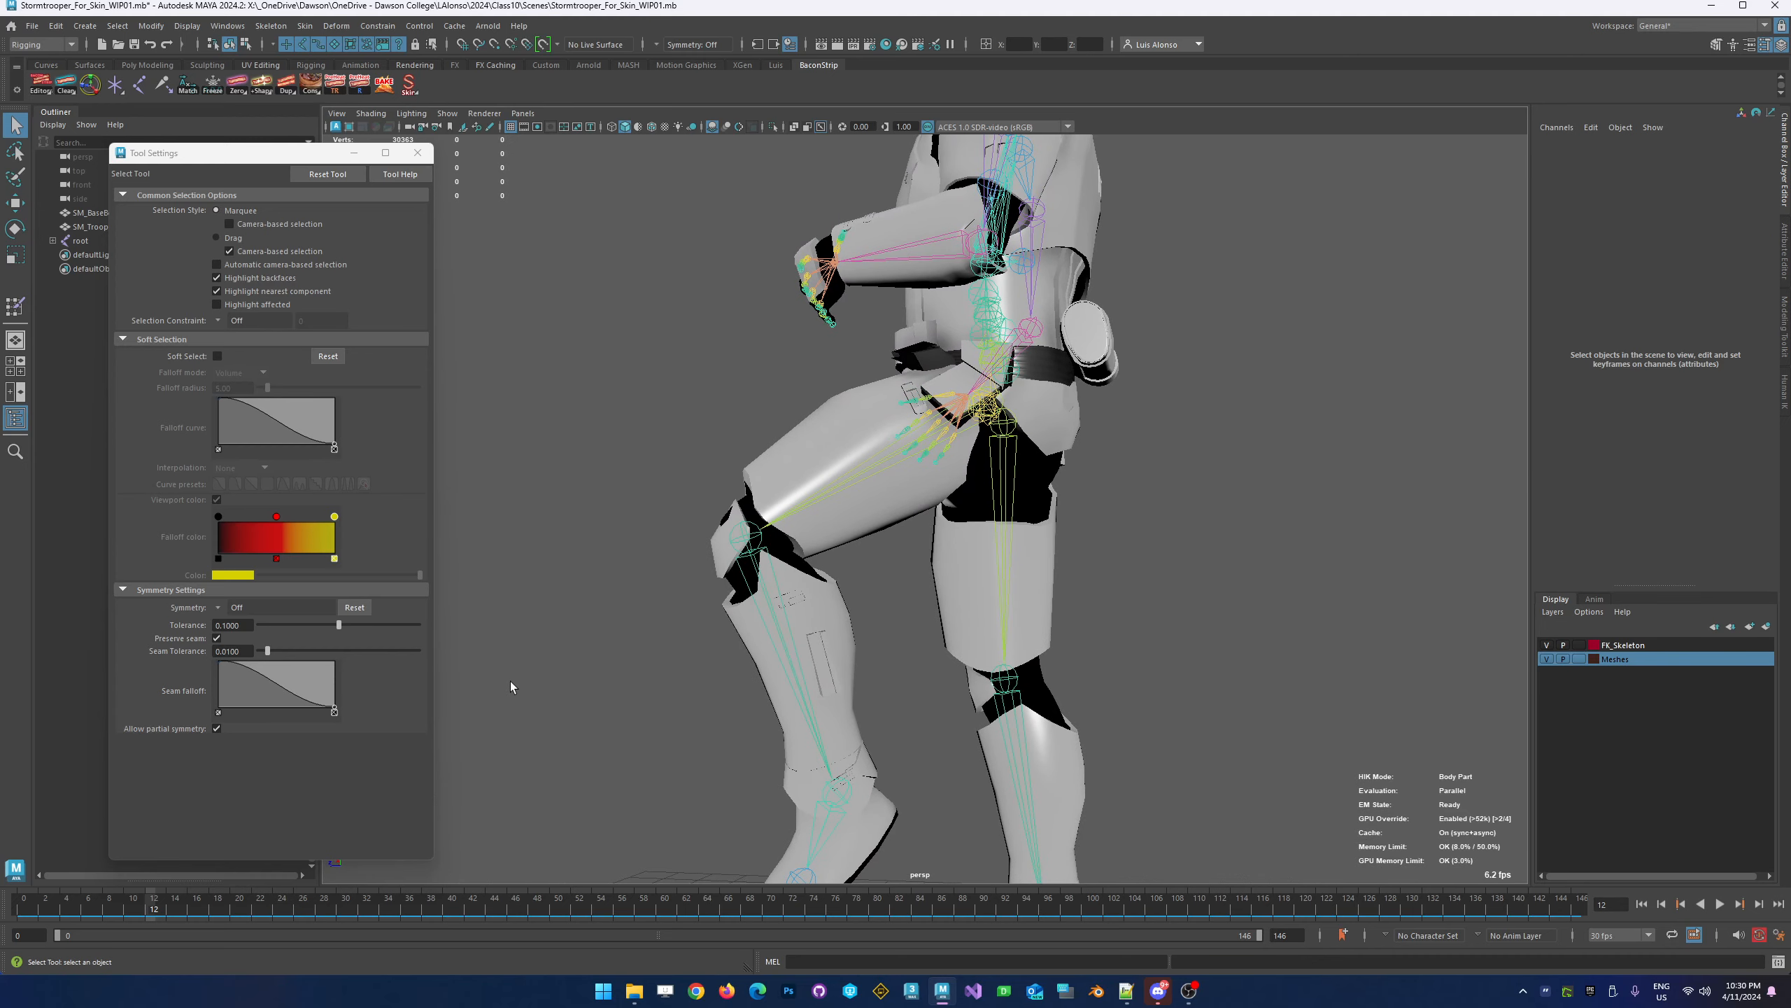
Select only SM_TrooperArmor and reactivate the Paint Skin Weights Tool on it
left_click(720, 545)
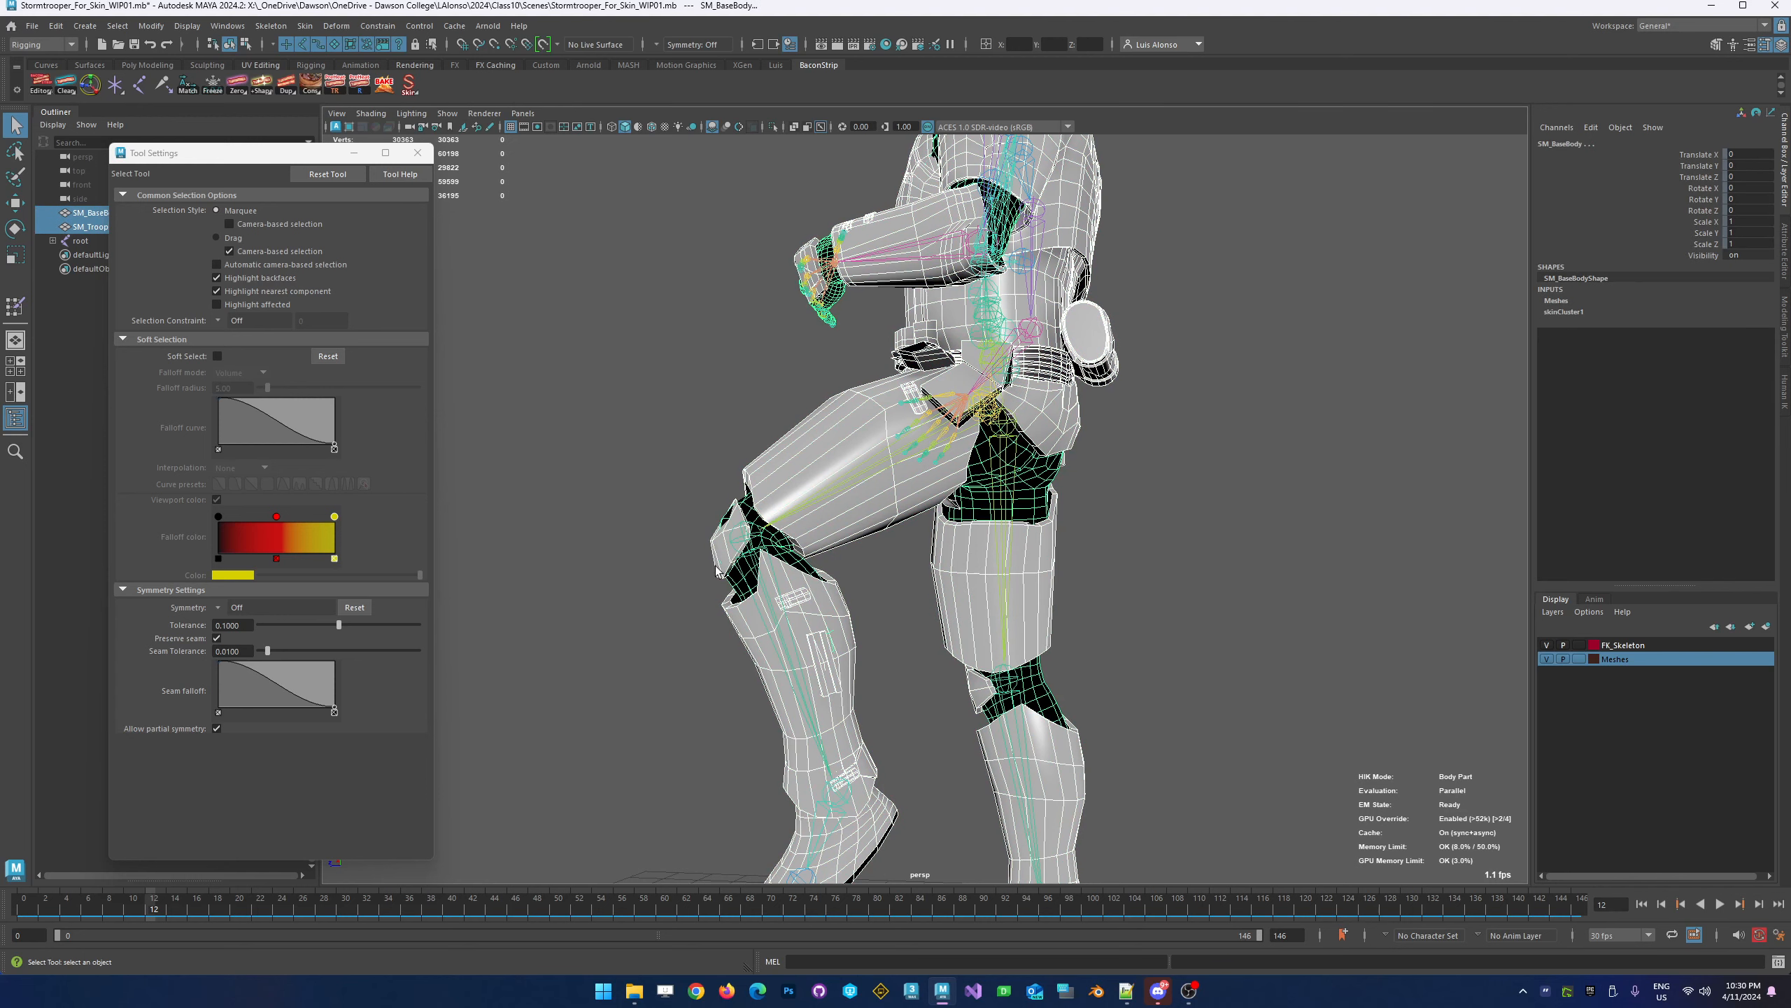
left_click(670, 592)
left_click(721, 553)
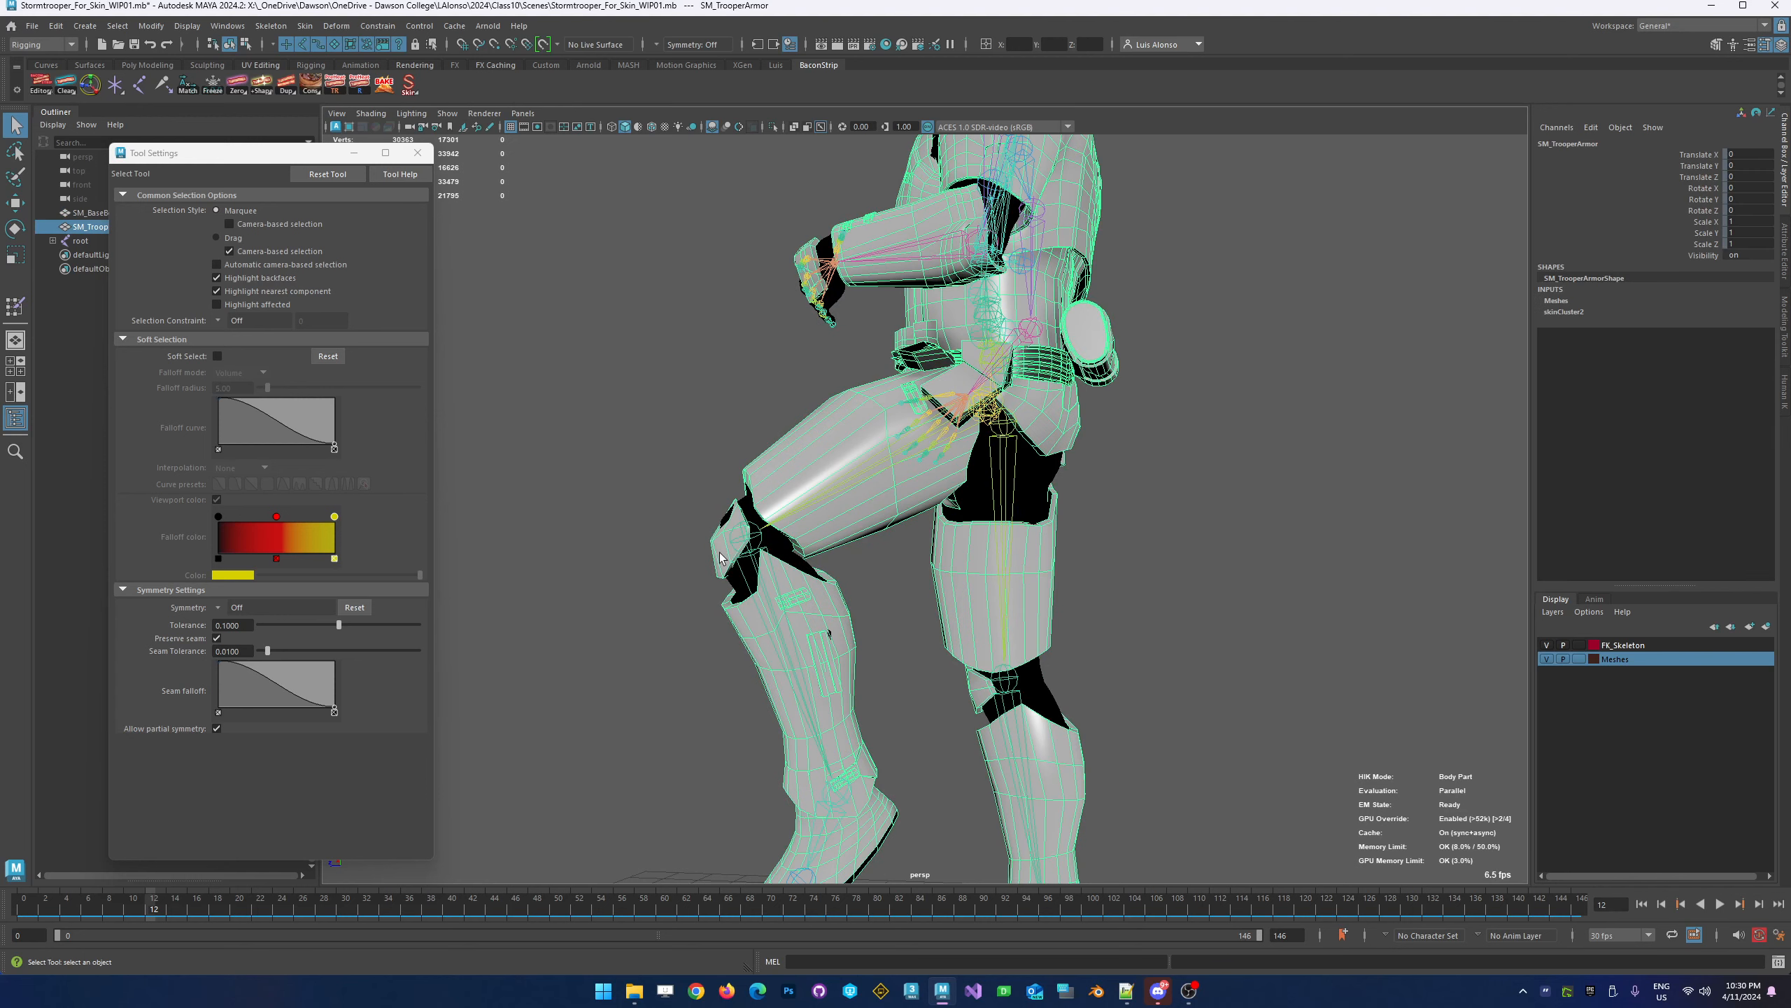
left_click(17, 314)
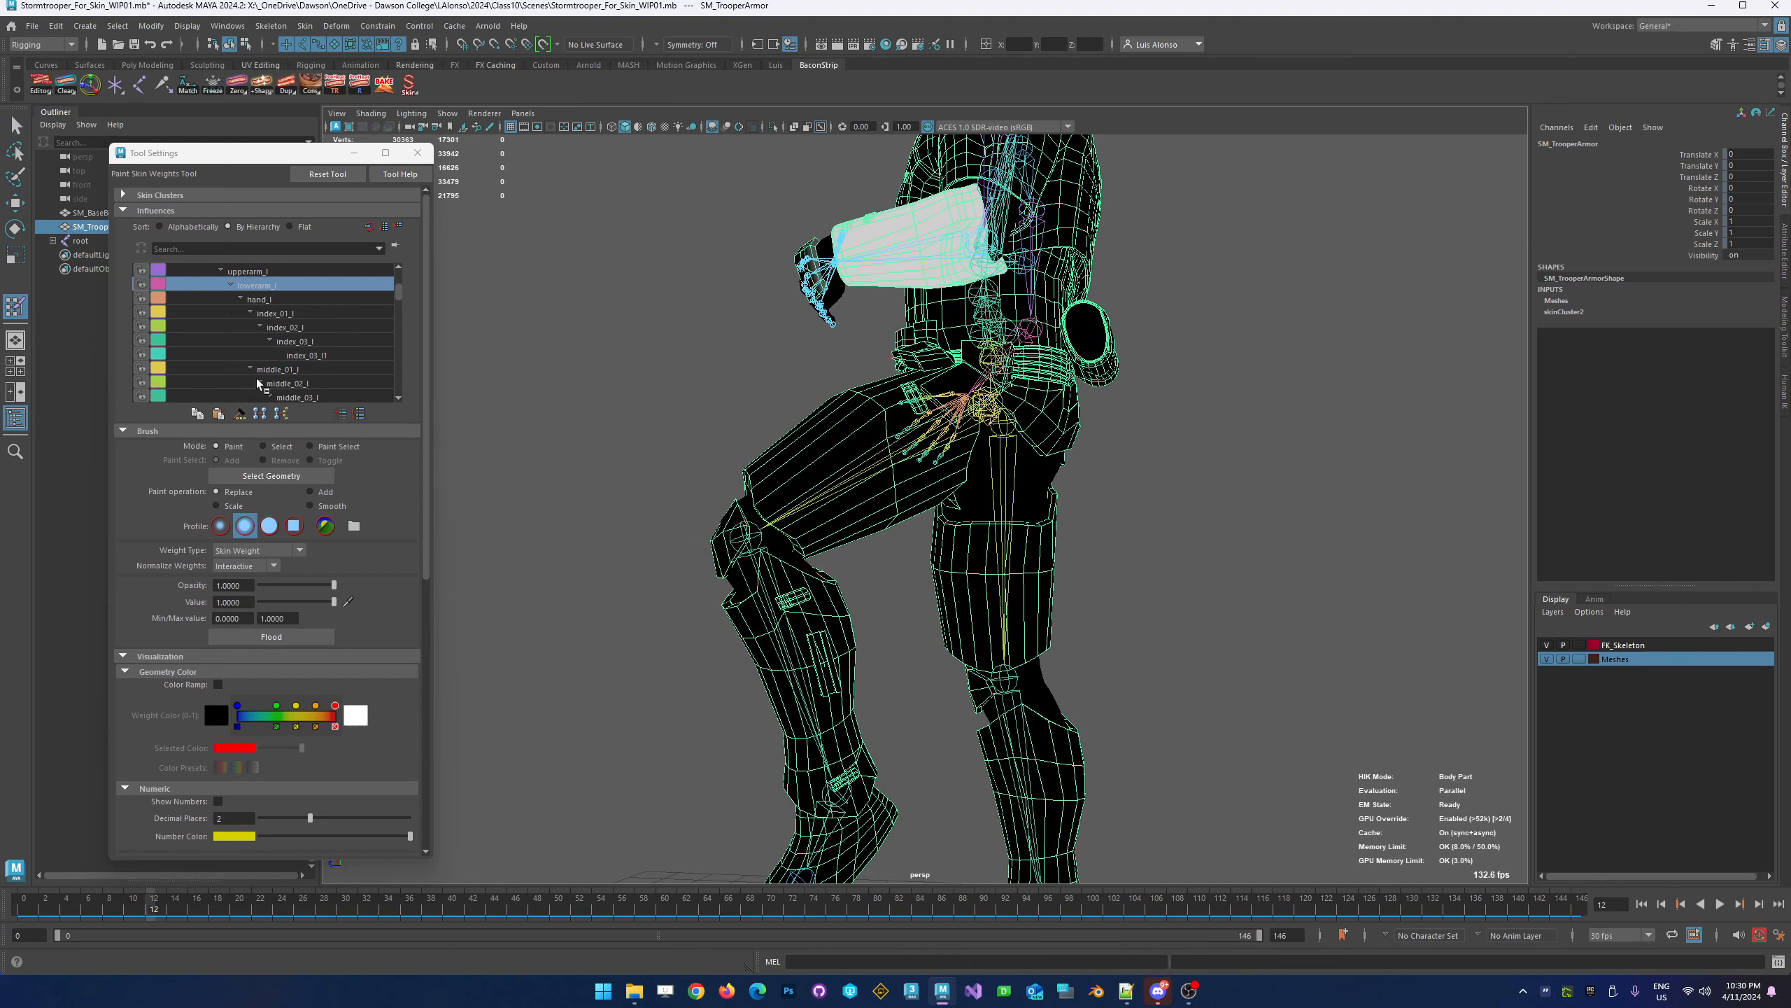
Step through the joint influences past the fingers, head and spine to make calf_l the active influence
left_click(274, 282)
key("Down")
key("Down")
key("Down")
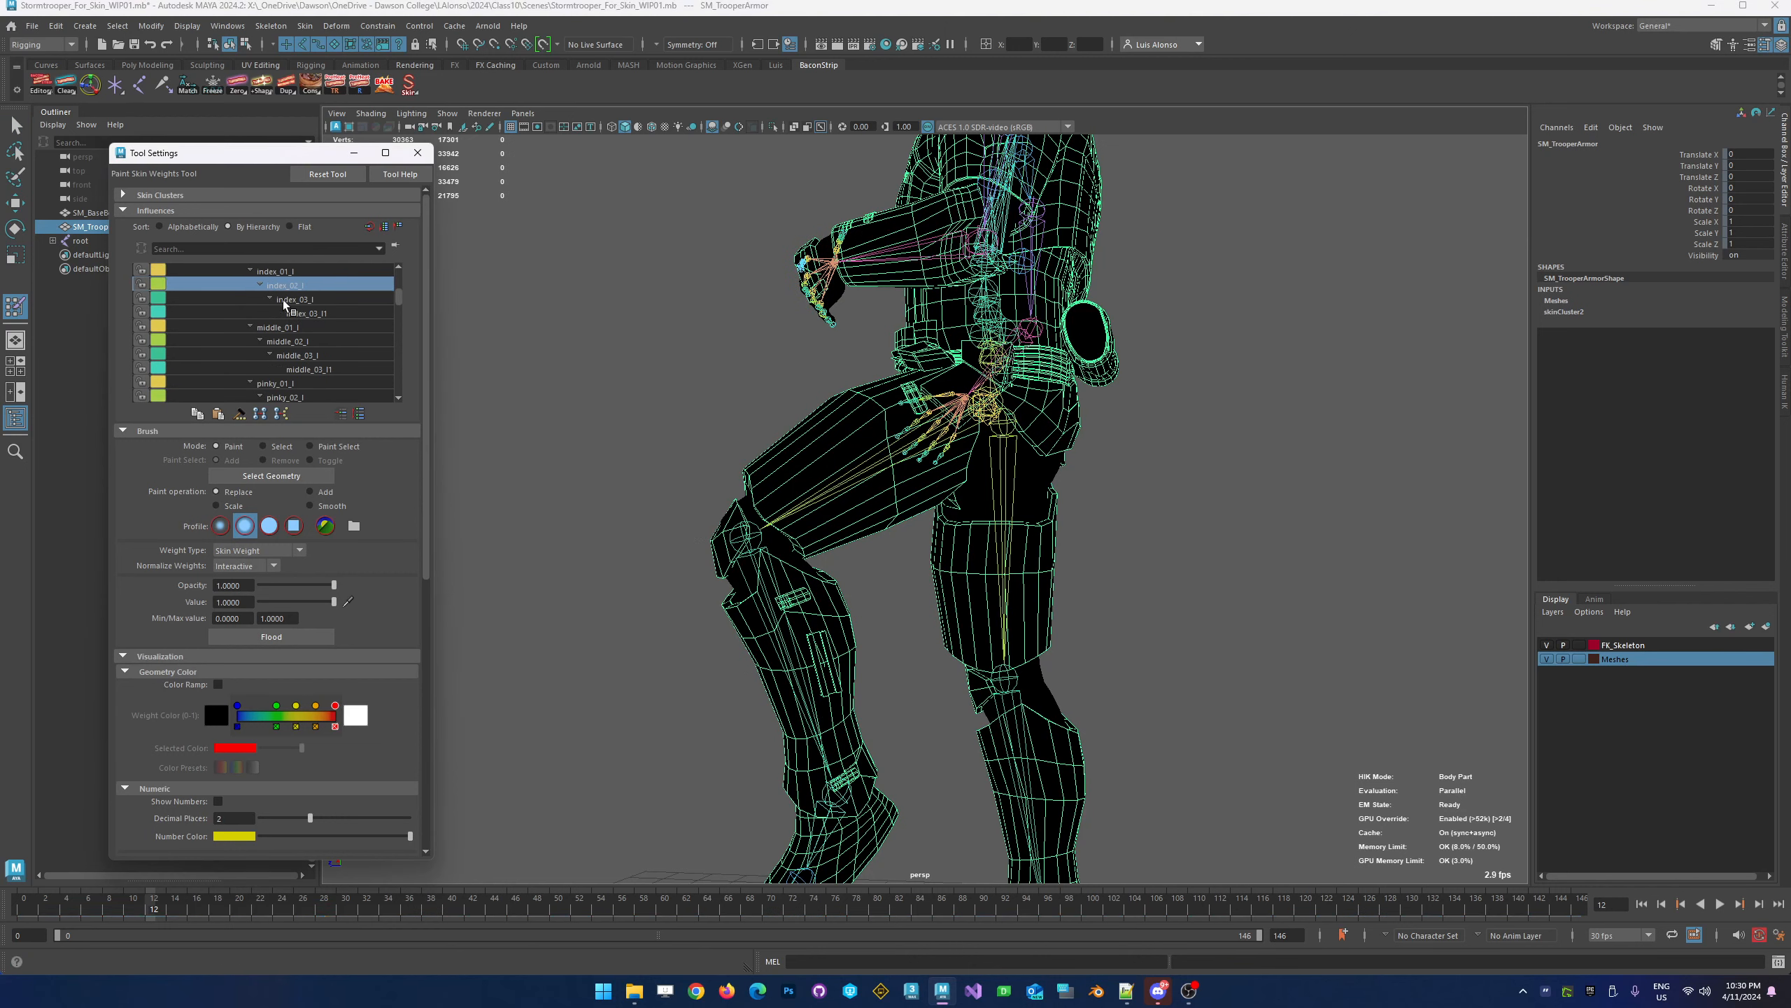
key("Down")
key("Down")
key("Down")
key("Down")
key("Down")
key("Down")
key("Down")
key("Down")
key("Down")
key("Down")
key("Down")
key("Down")
key("Down")
key("Down")
key("Down")
key("Down")
key("Down")
key("Down")
key("Down")
key("Down")
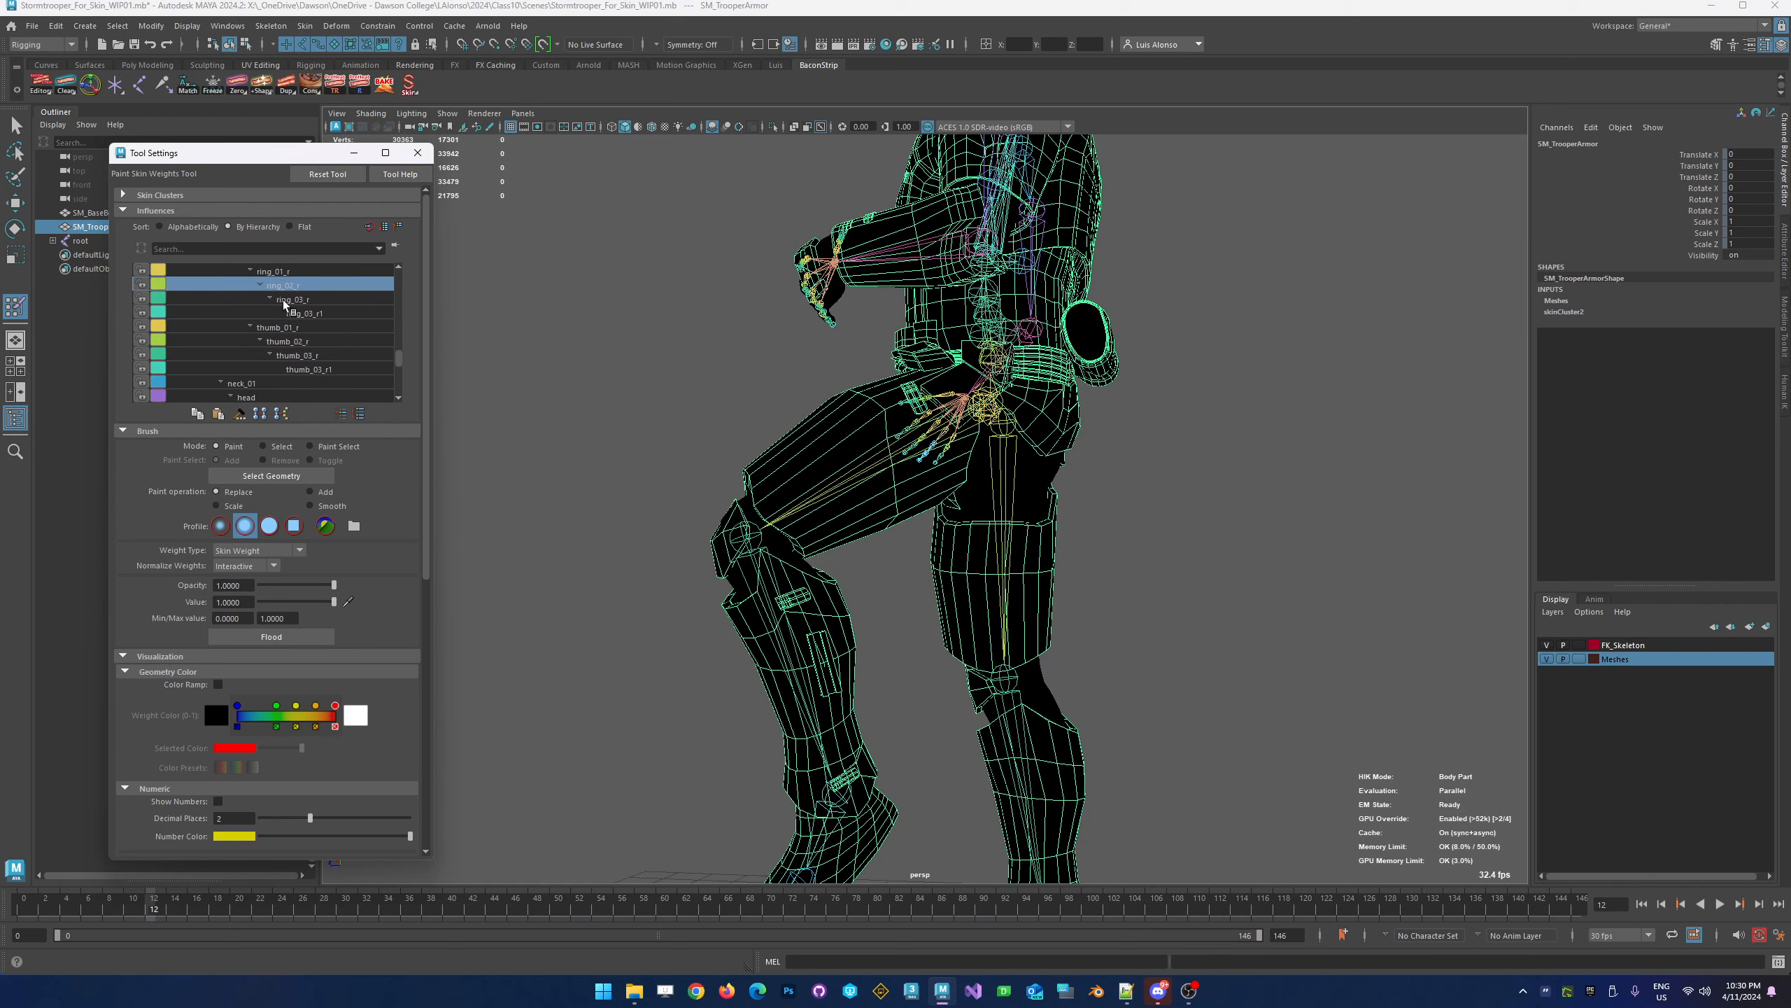
key("Down")
key("Down")
key("Down")
key("Down")
key("Down")
key("Down")
key("Down")
key("Down")
key("Down")
key("Down")
key("Down")
key("Down")
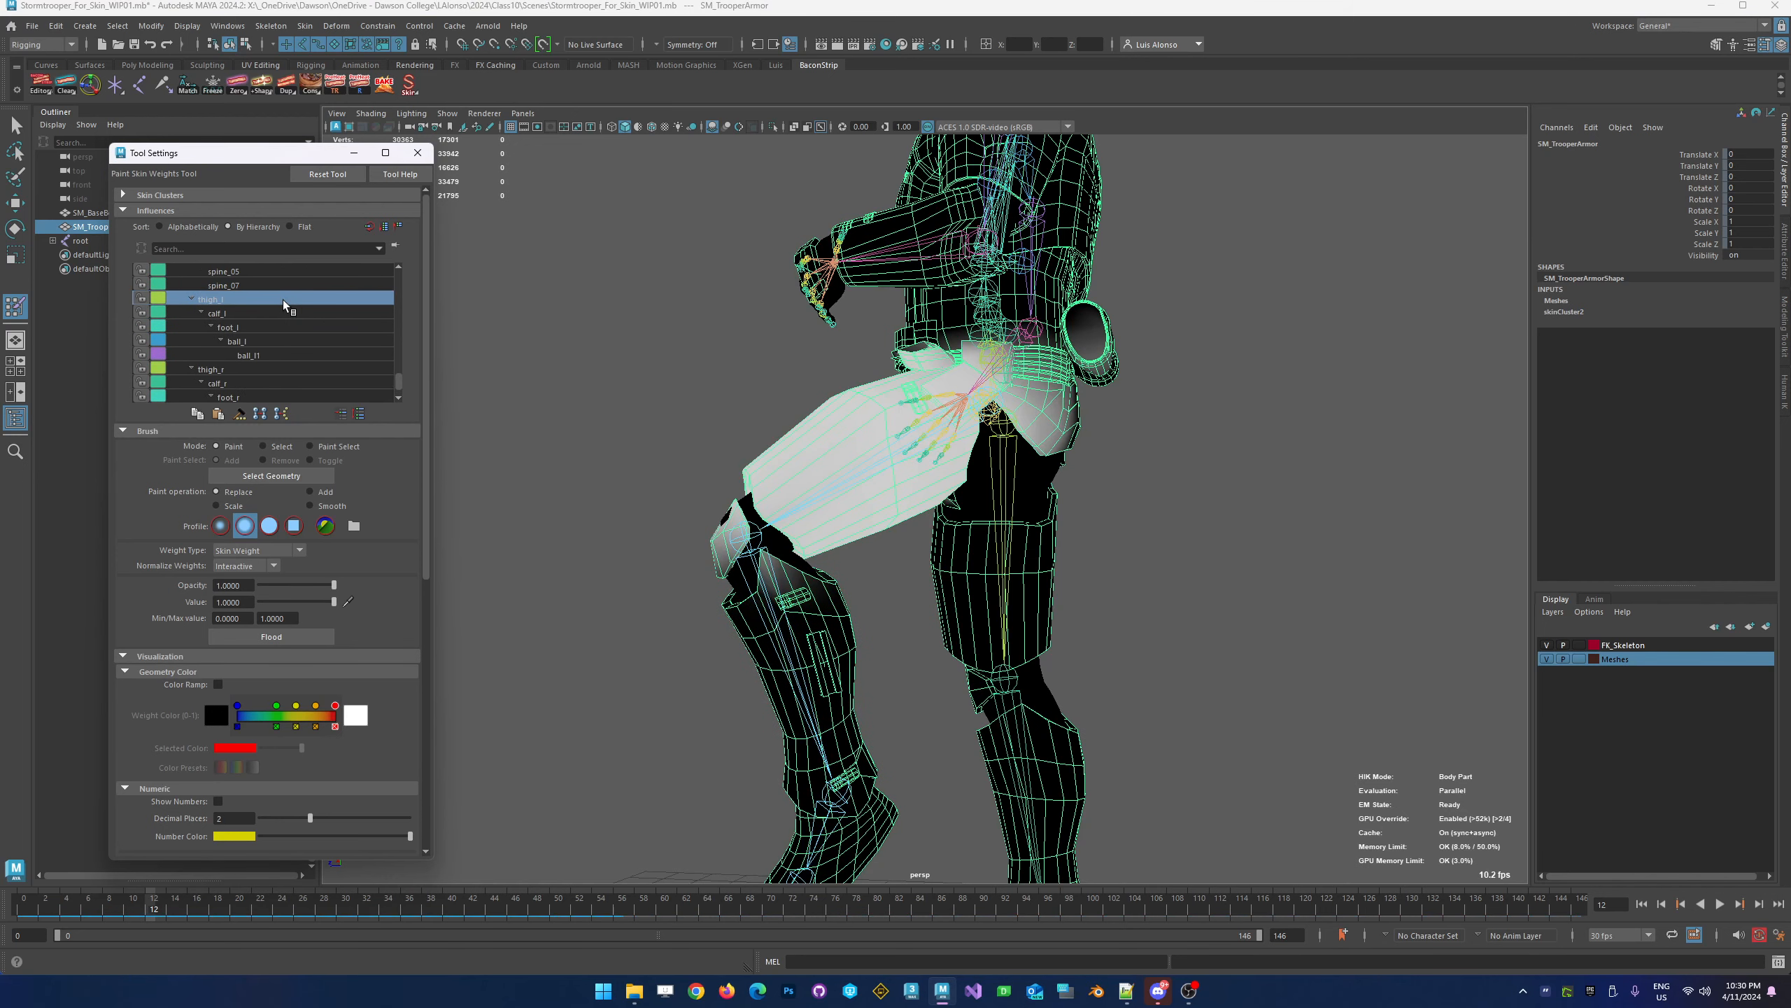
key("Down")
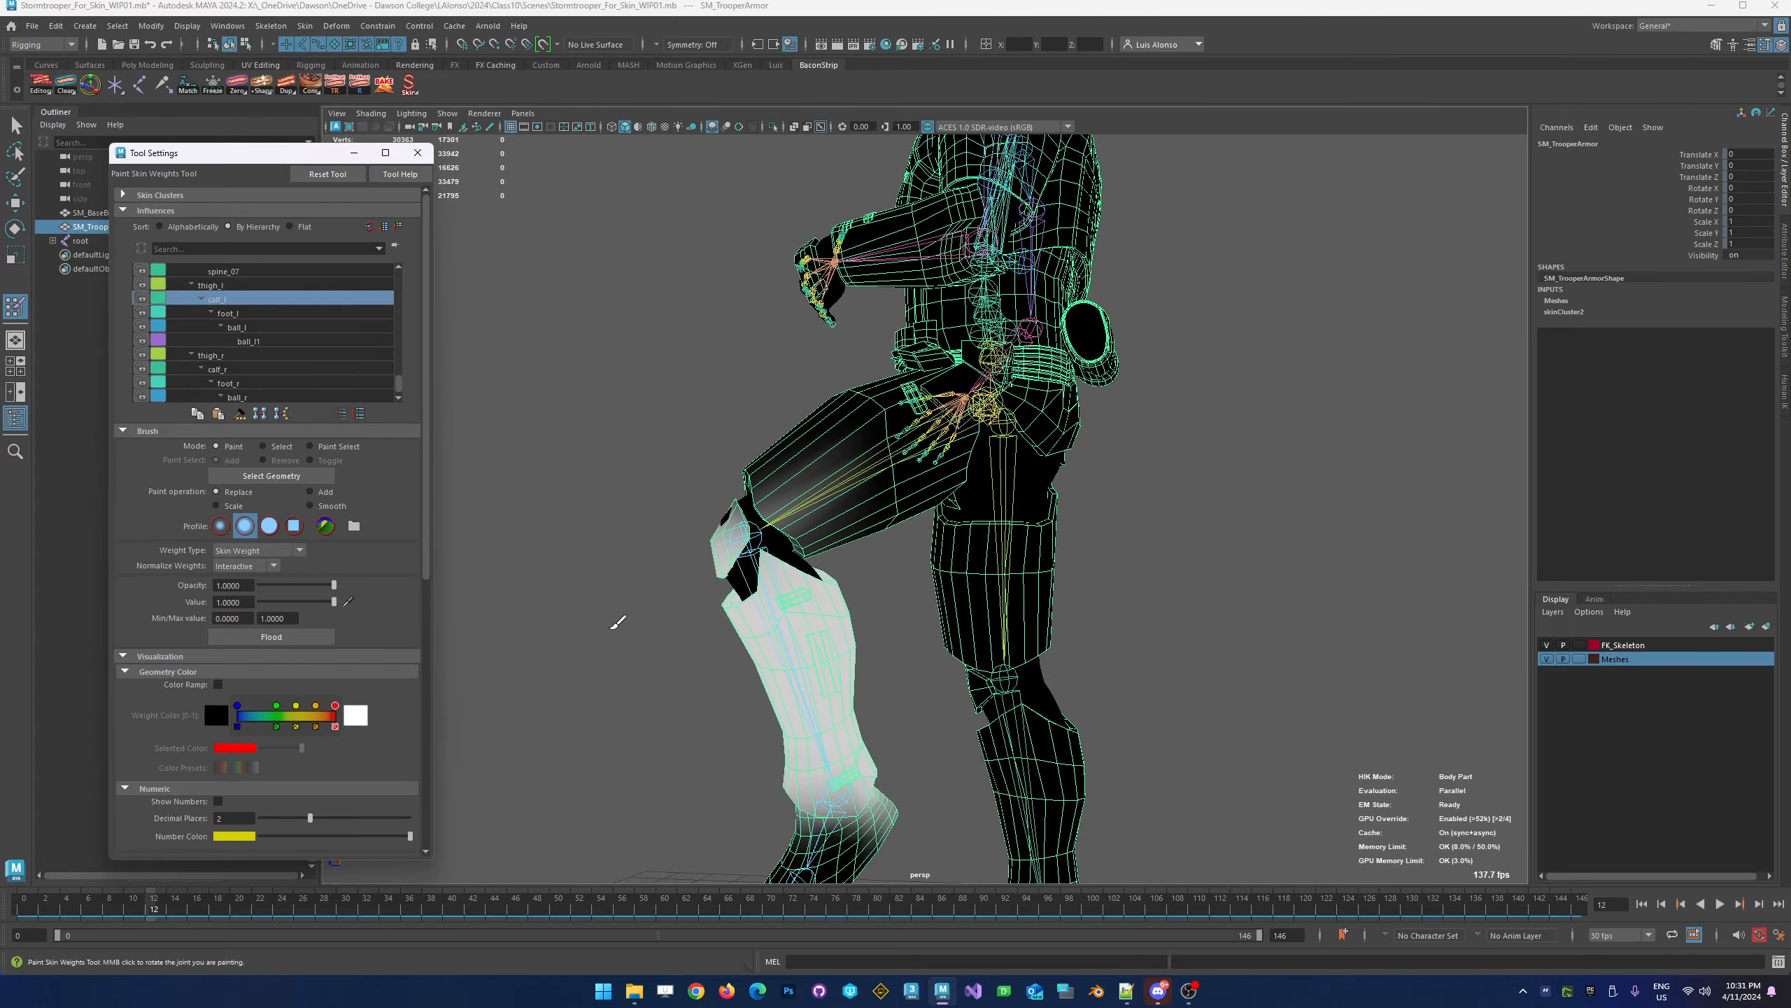
Inspect the calf_l weights around the left knee, and in Select mode select all vertices of the left knee guard
left_click_drag(620, 620, 1120, 524, "alt")
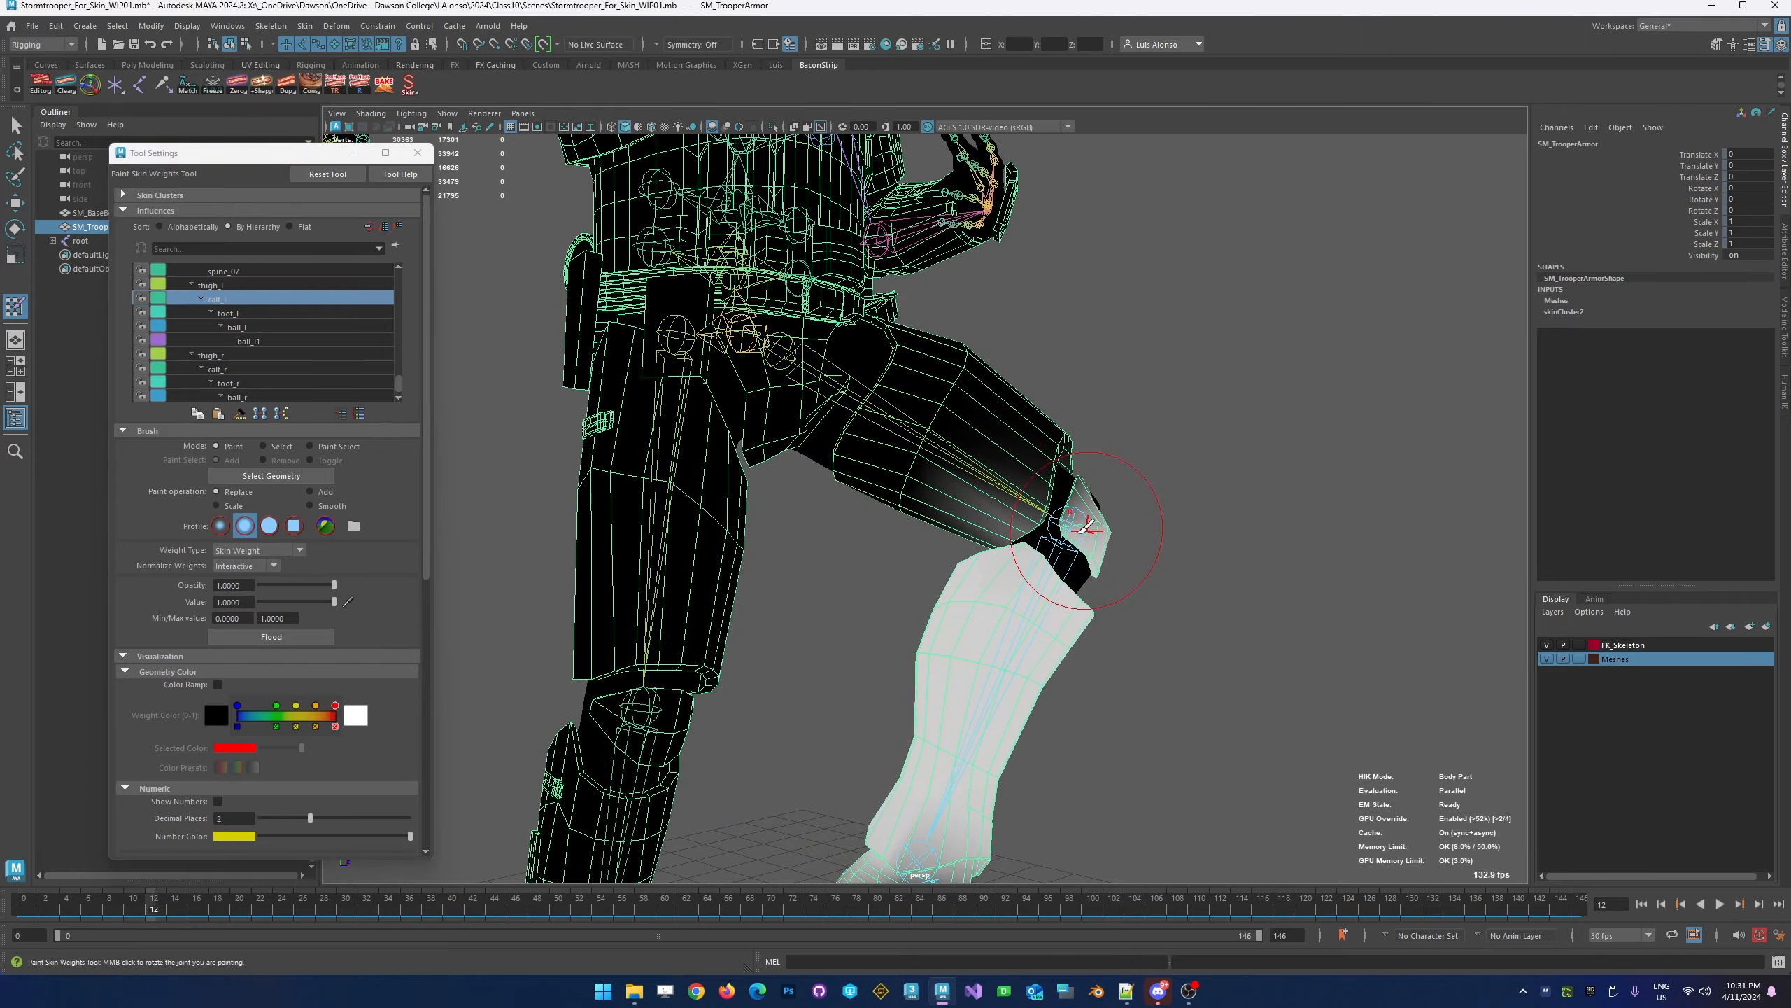
left_click_drag(1220, 557, 846, 564, "alt")
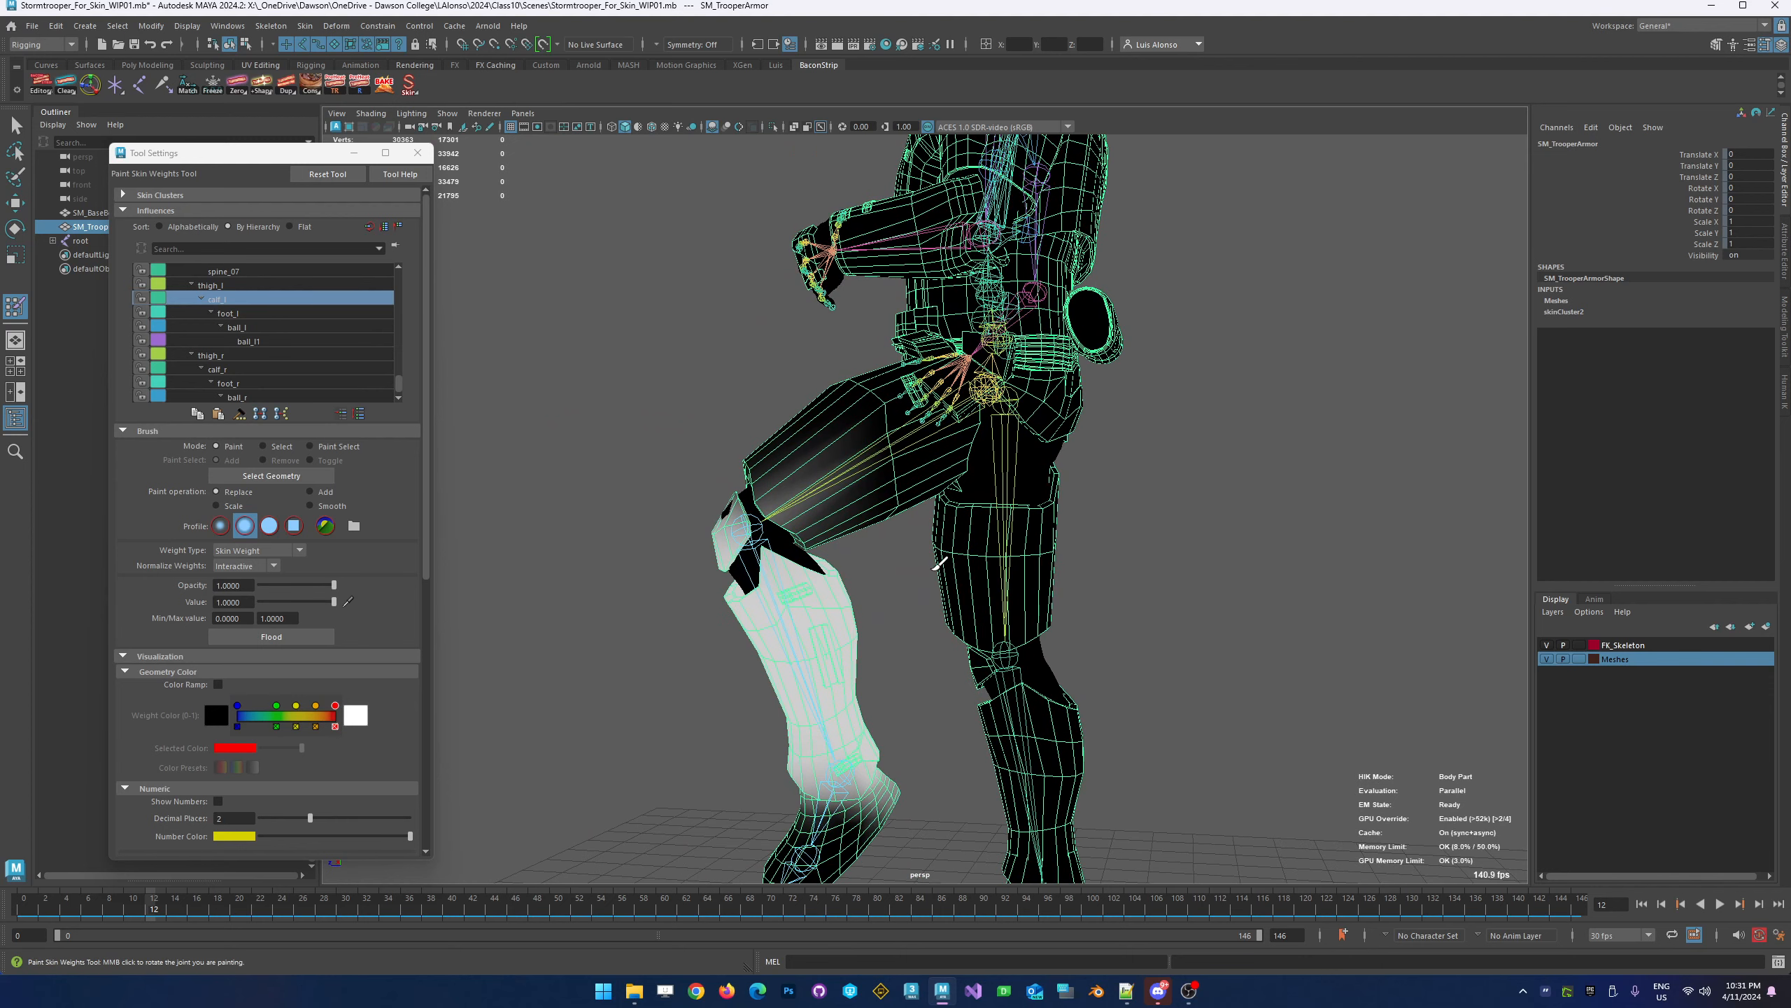
left_click(284, 450)
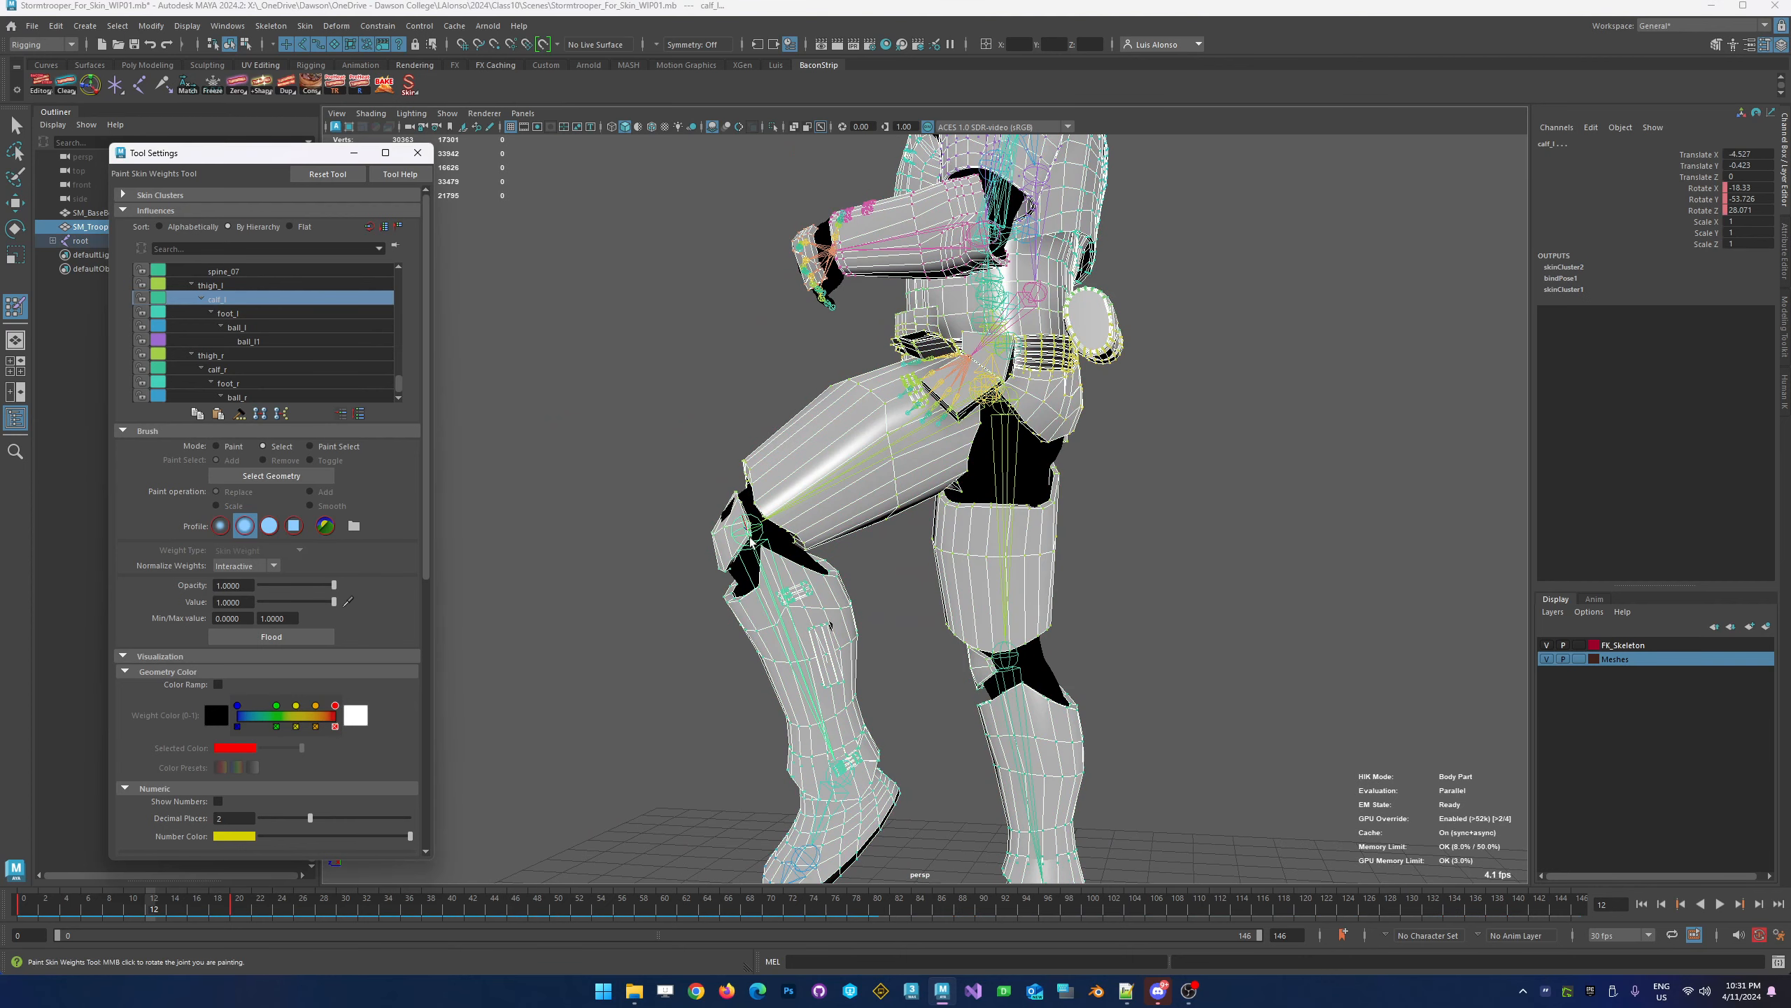
left_click(713, 537)
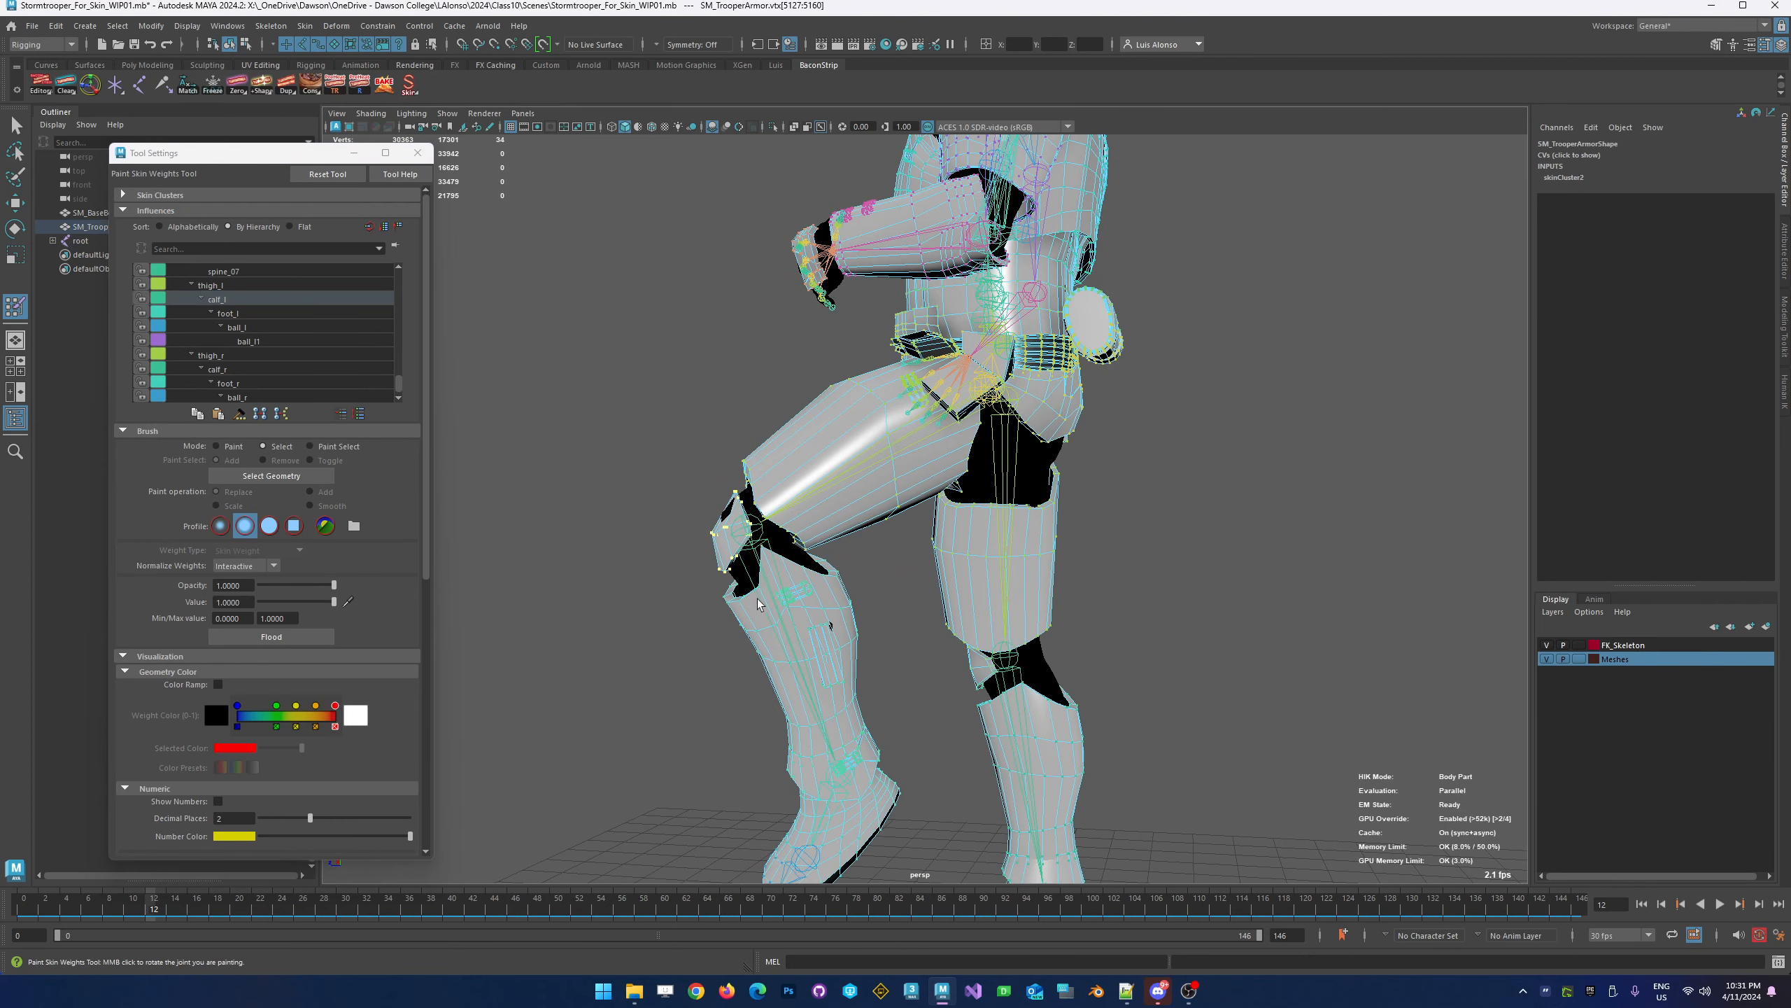
Return to Paint mode, flood the selected left knee guard vertices with a calf_l weight of 1, and inspect the weights around the leg
left_click(235, 449)
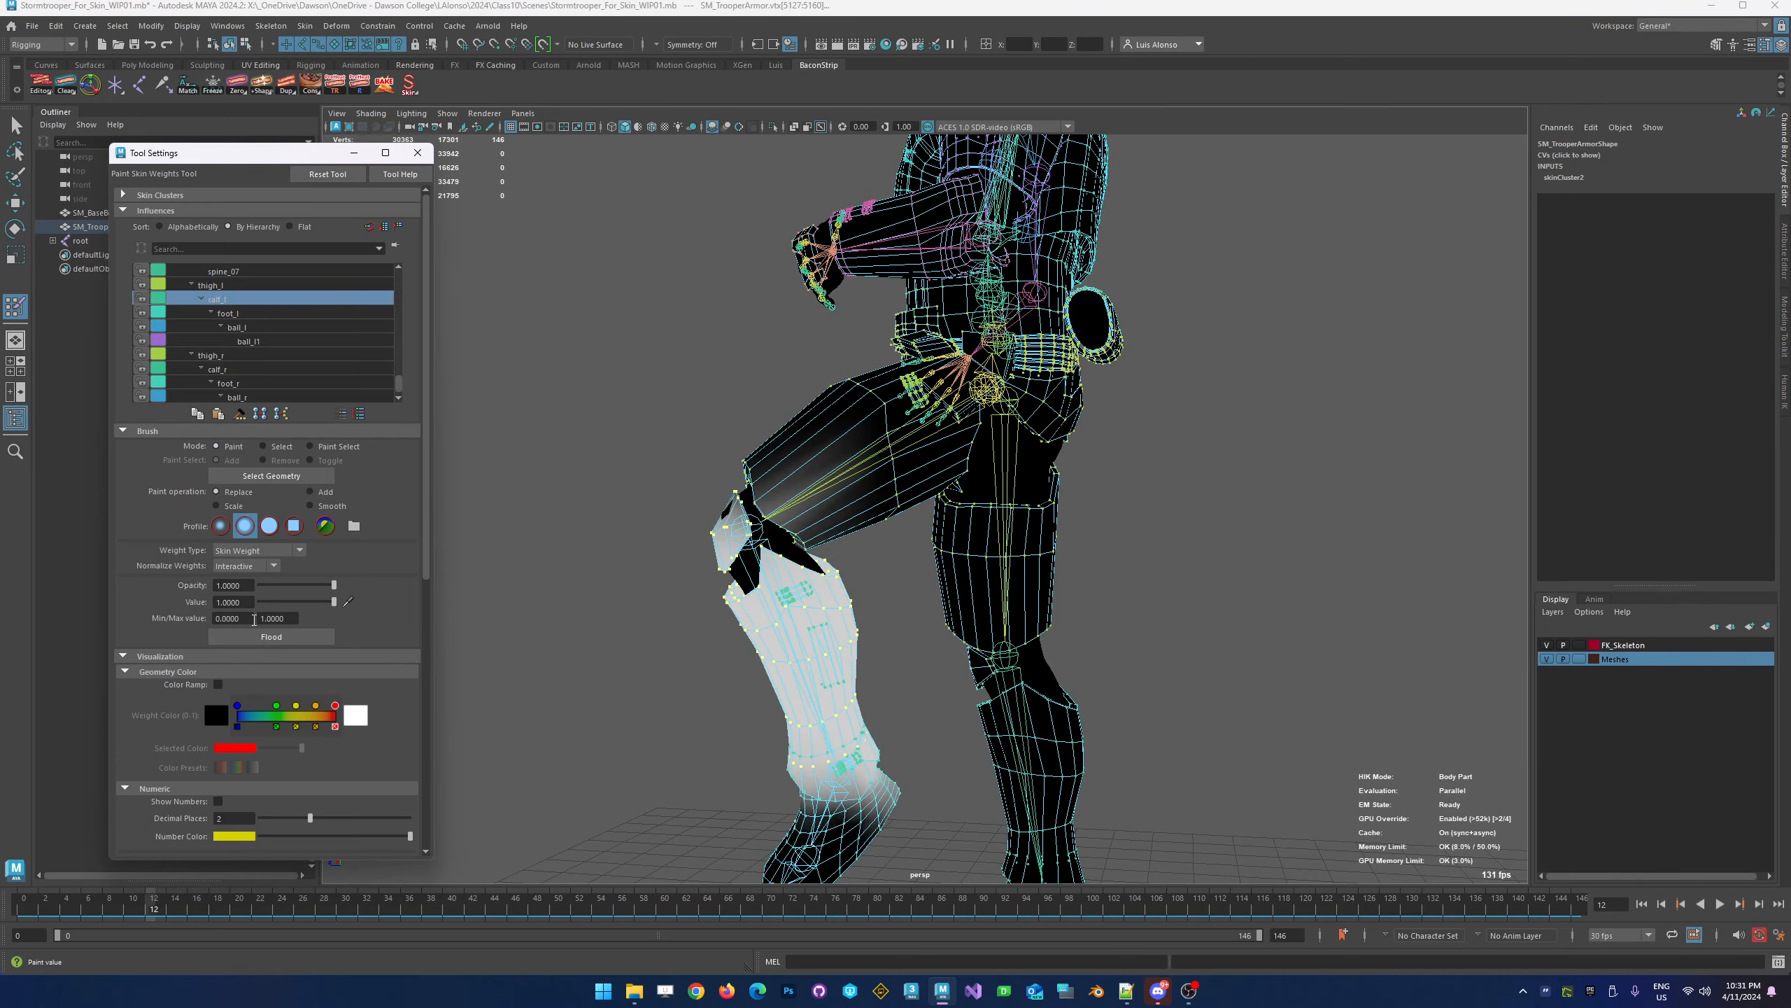
left_click_drag(557, 594, 916, 585, "alt")
right_click_drag(1229, 599, 931, 565, "alt")
left_click_drag(917, 559, 951, 551, "alt")
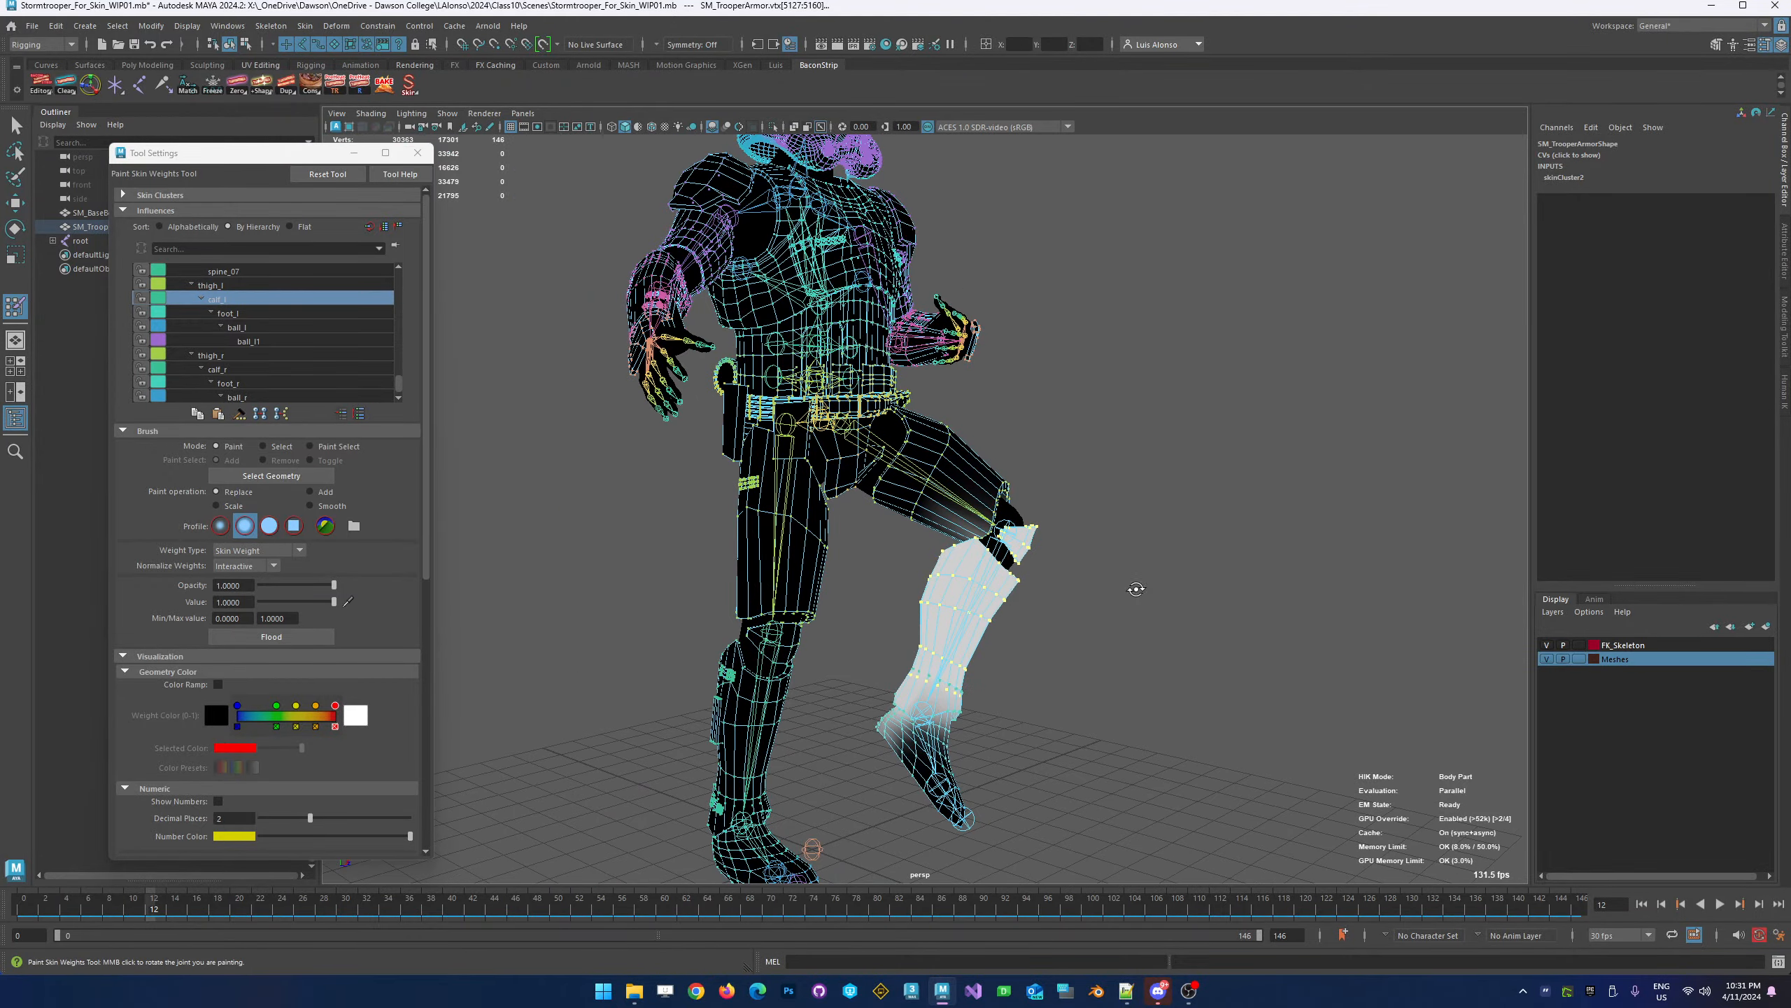
left_click_drag(1136, 589, 765, 595, "alt")
right_click_drag(765, 595, 872, 539, "alt")
left_click_drag(871, 540, 1063, 522, "alt")
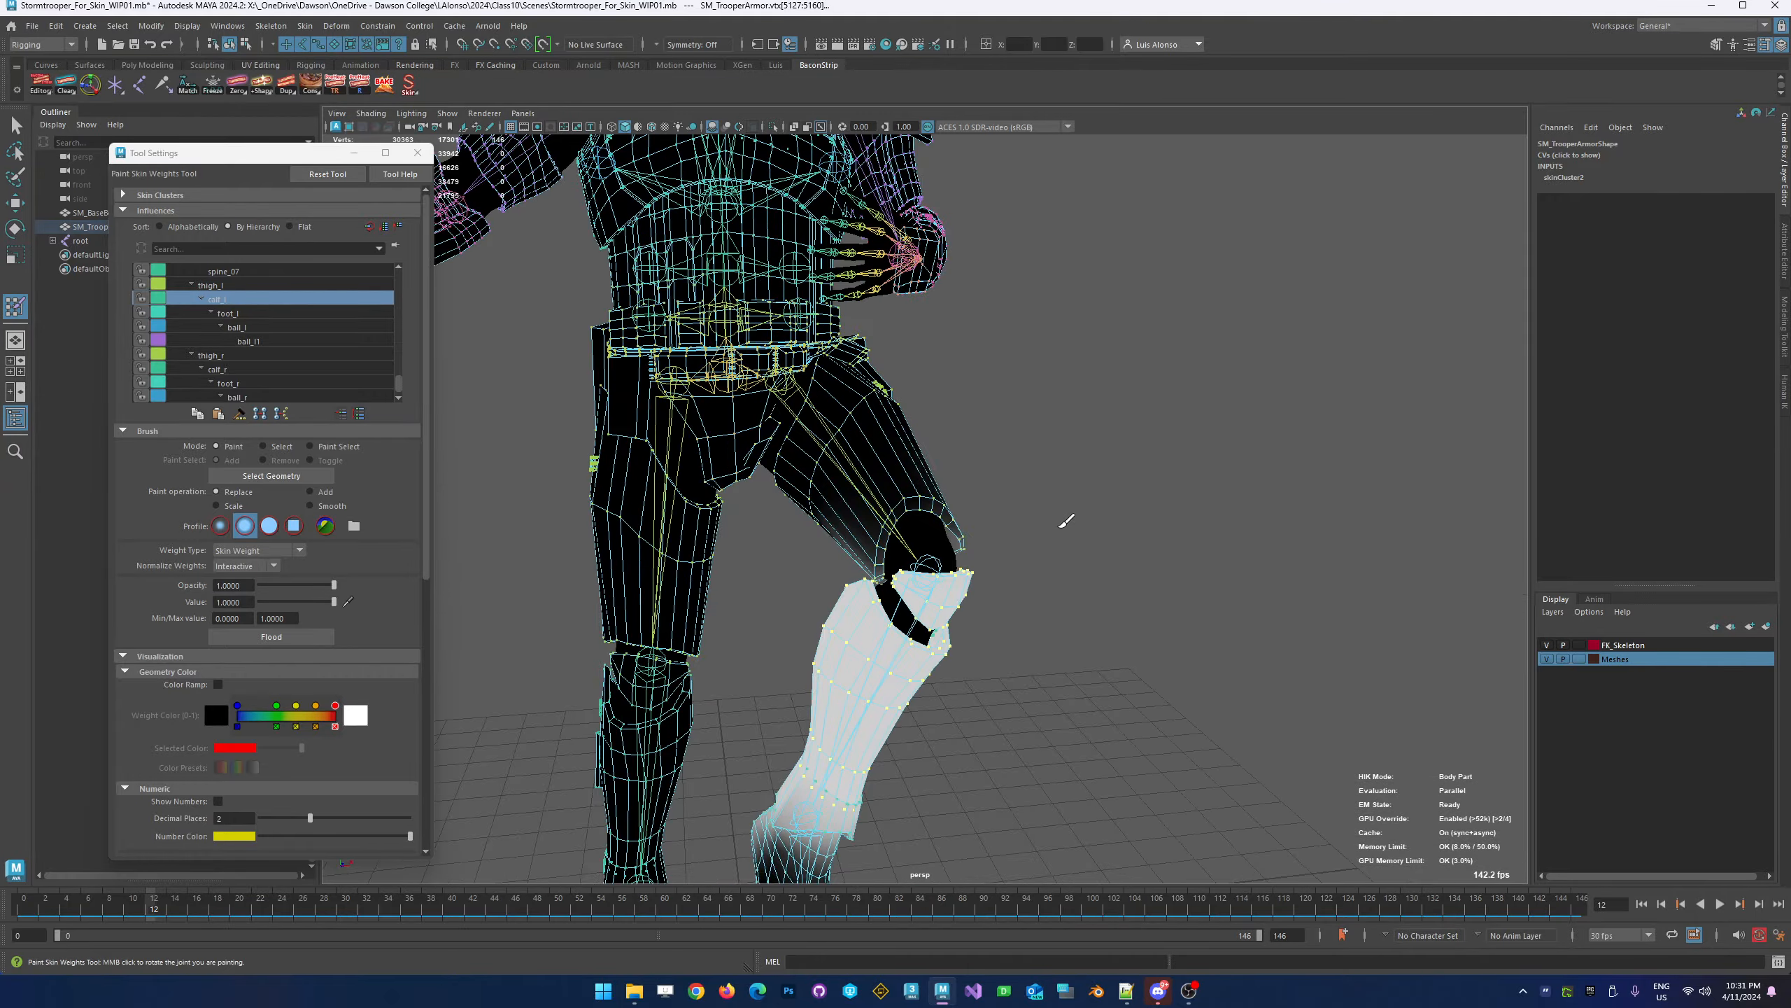
right_click_drag(1064, 522, 671, 605, "alt")
Scrub the animation to frame 16 and check how the left knee guard follows the lower leg
mouse_move(161, 912)
left_mouse_down()
mouse_move(77, 906)
mouse_move(215, 908)
mouse_move(10, 905)
mouse_move(196, 909)
left_mouse_up()
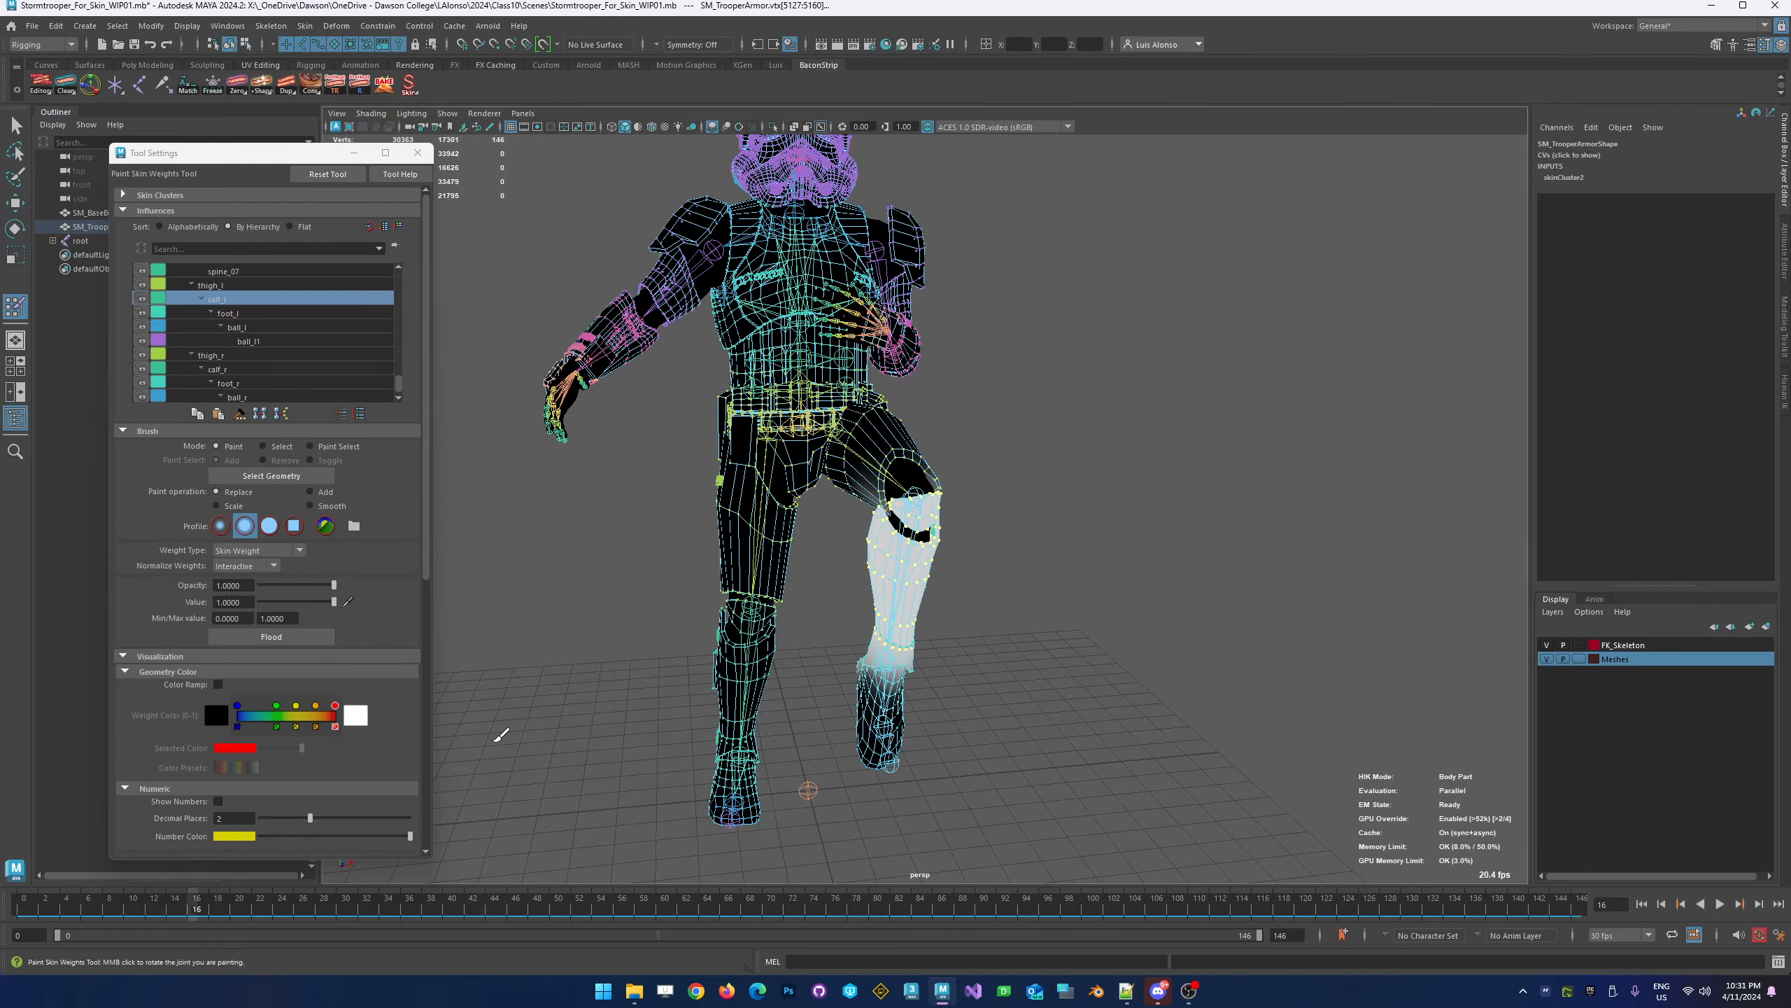
left_click_drag(501, 740, 1075, 468, "alt")
middle_click_drag(1075, 468, 983, 463, "alt")
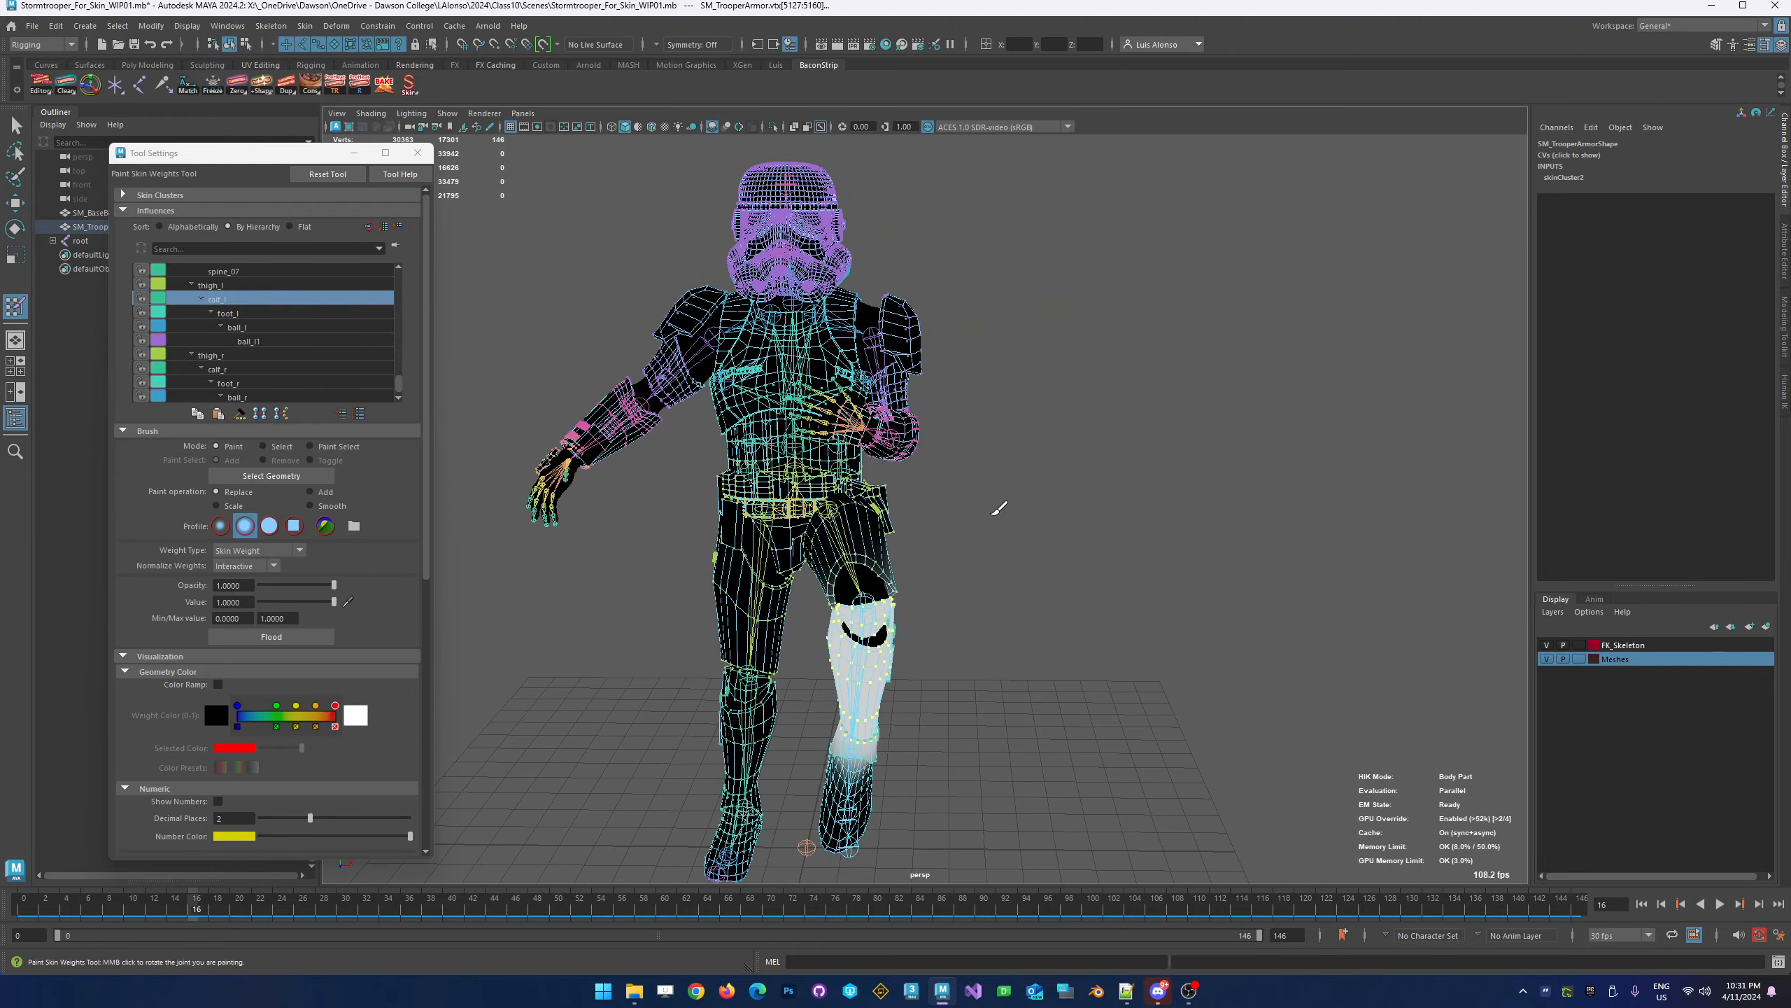
Exit weight painting with the Select Tool, clear the selection, and return the animation to frame 0
left_click(14, 127)
left_click(1155, 413)
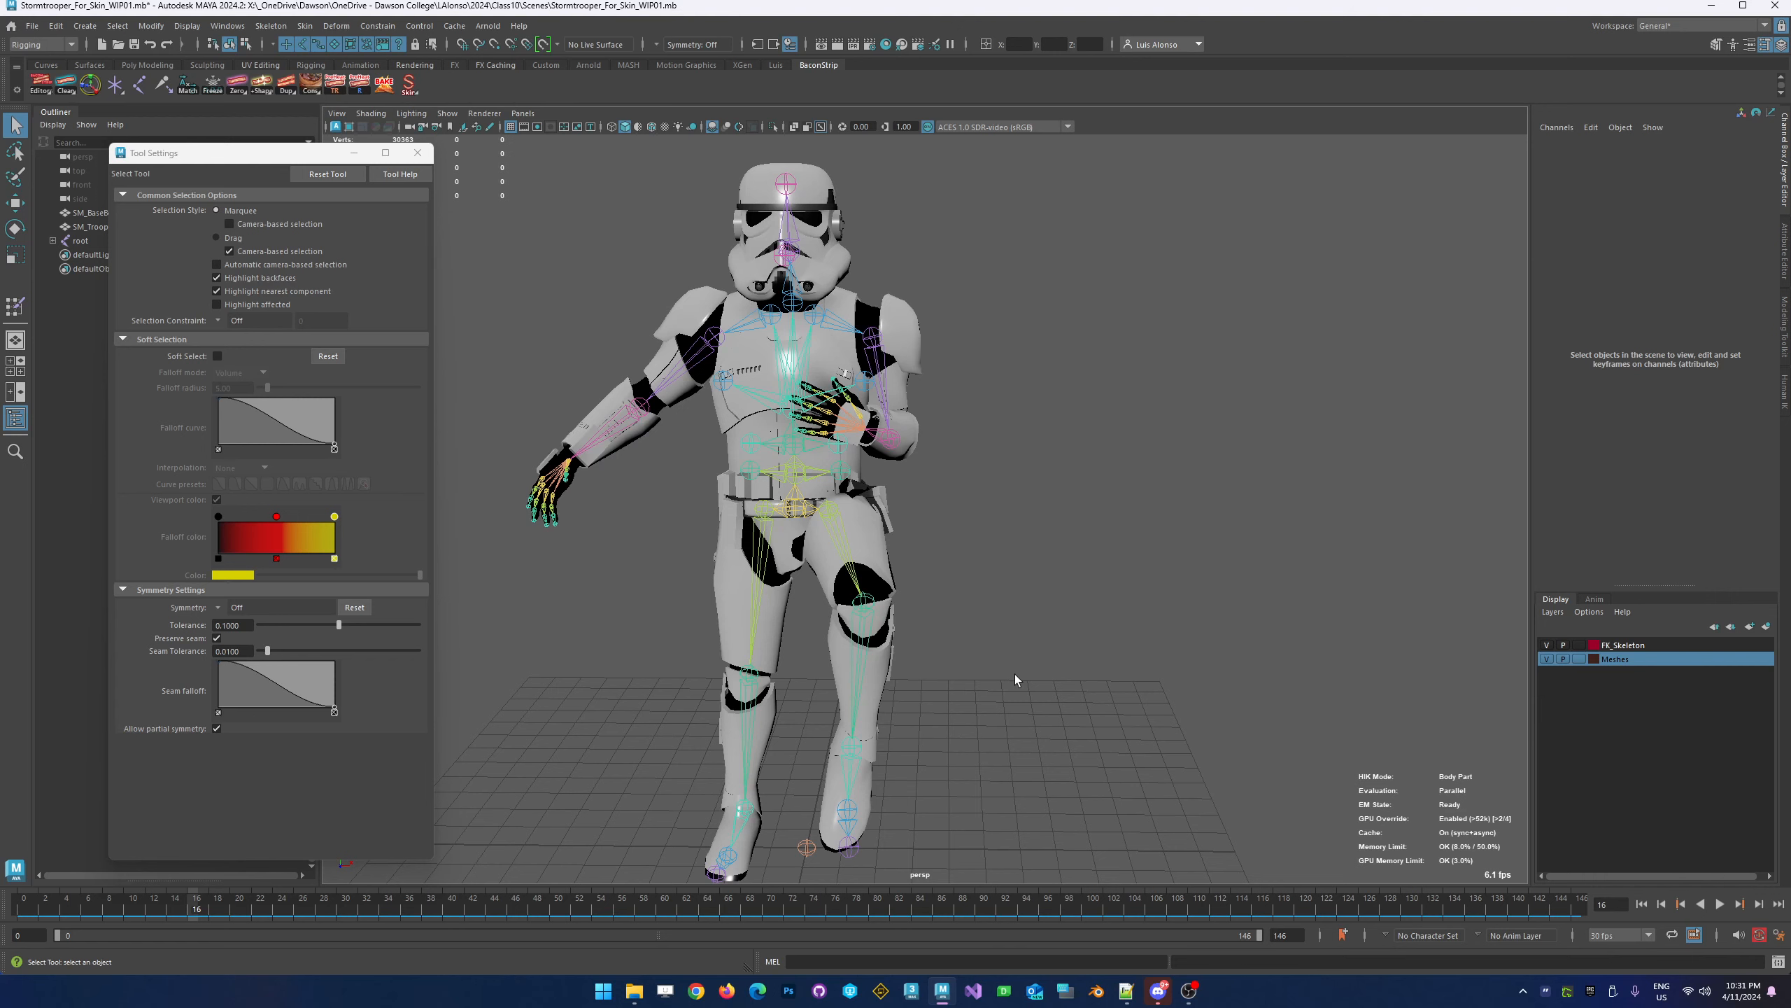
left_click_drag(255, 909, 17, 913)
Delete the leftover end joint clavicle_l1, its right-side counterpart, and the two small extra joints on each side of the waist
left_click(866, 383)
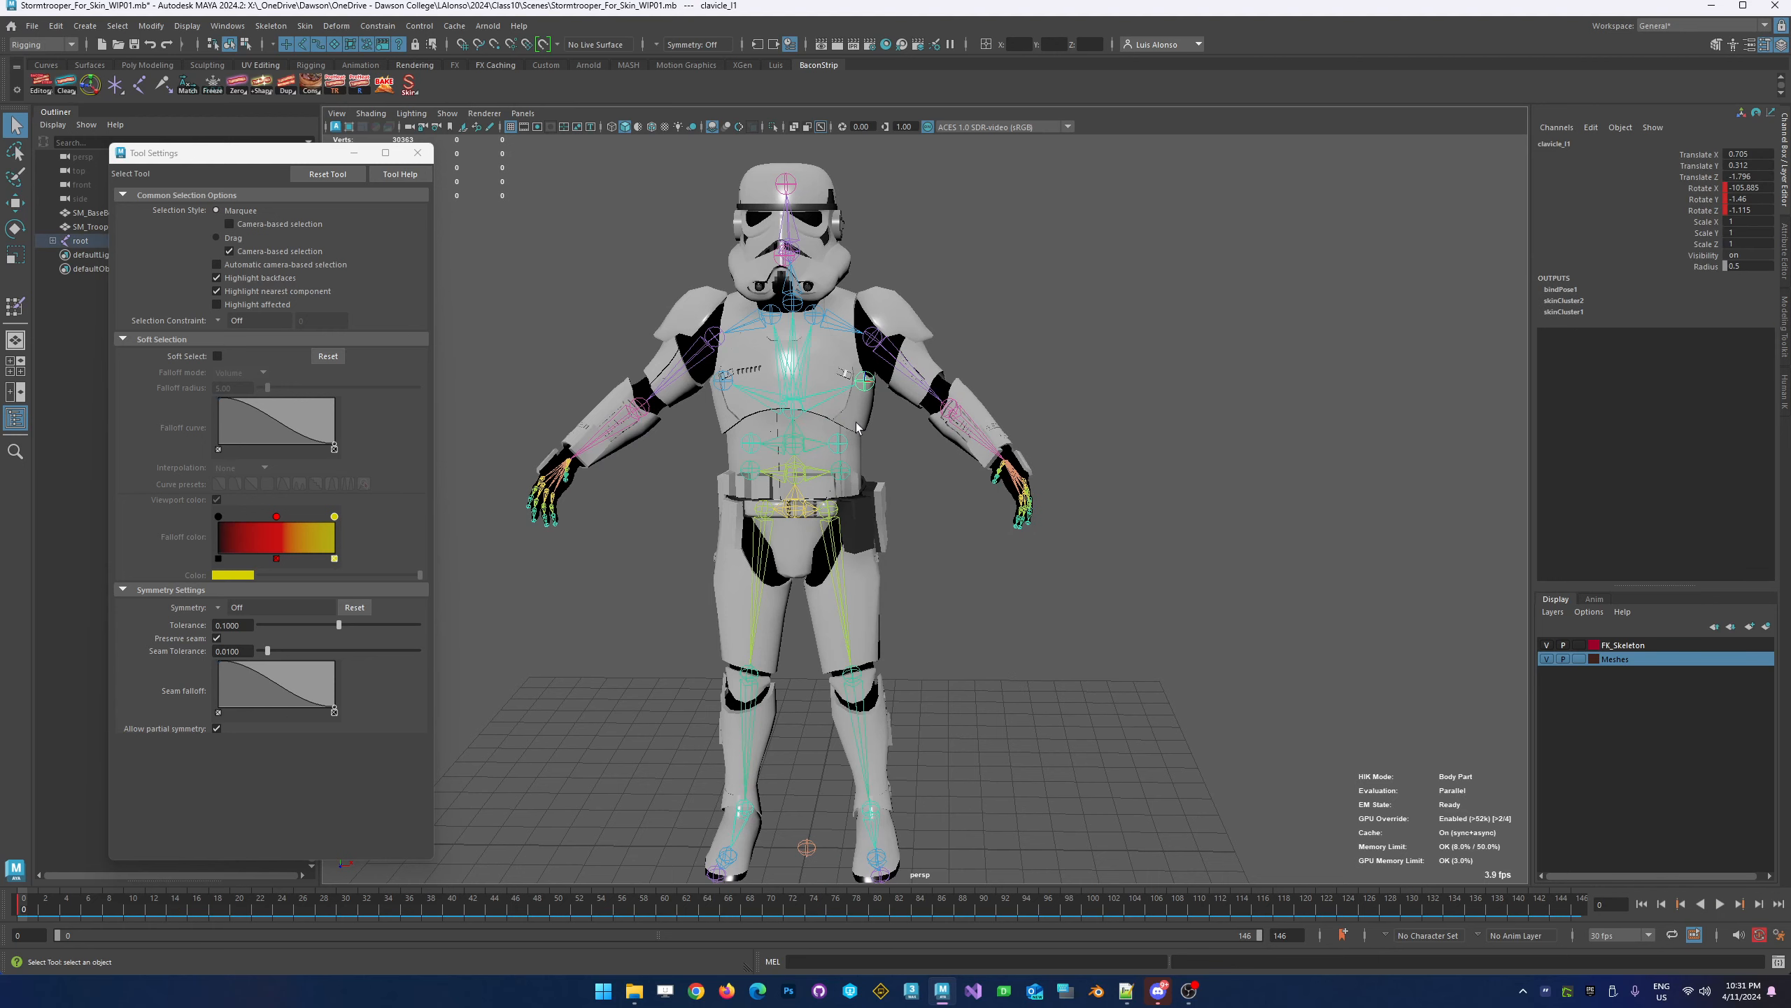
key("Delete")
left_click(841, 445)
key("Delete")
left_click(841, 469)
key("Delete")
left_click(749, 472)
key("Delete")
left_click(750, 445)
key("Delete")
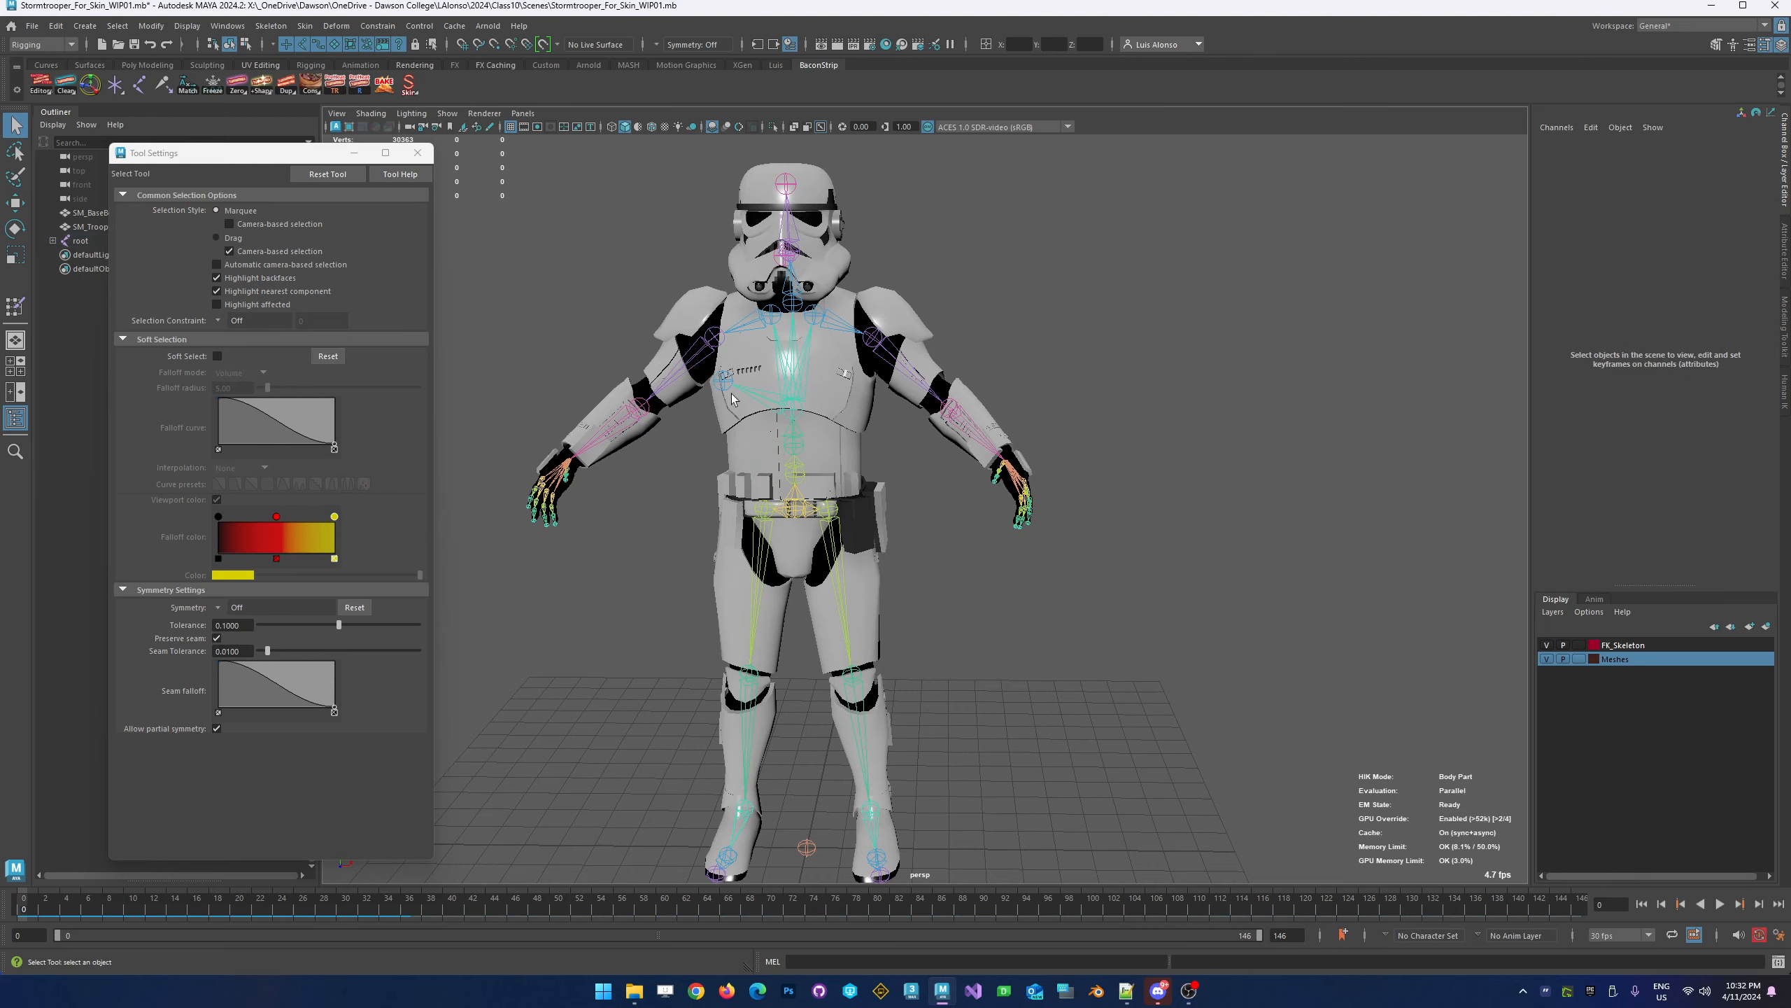
left_click(727, 382)
key("Delete")
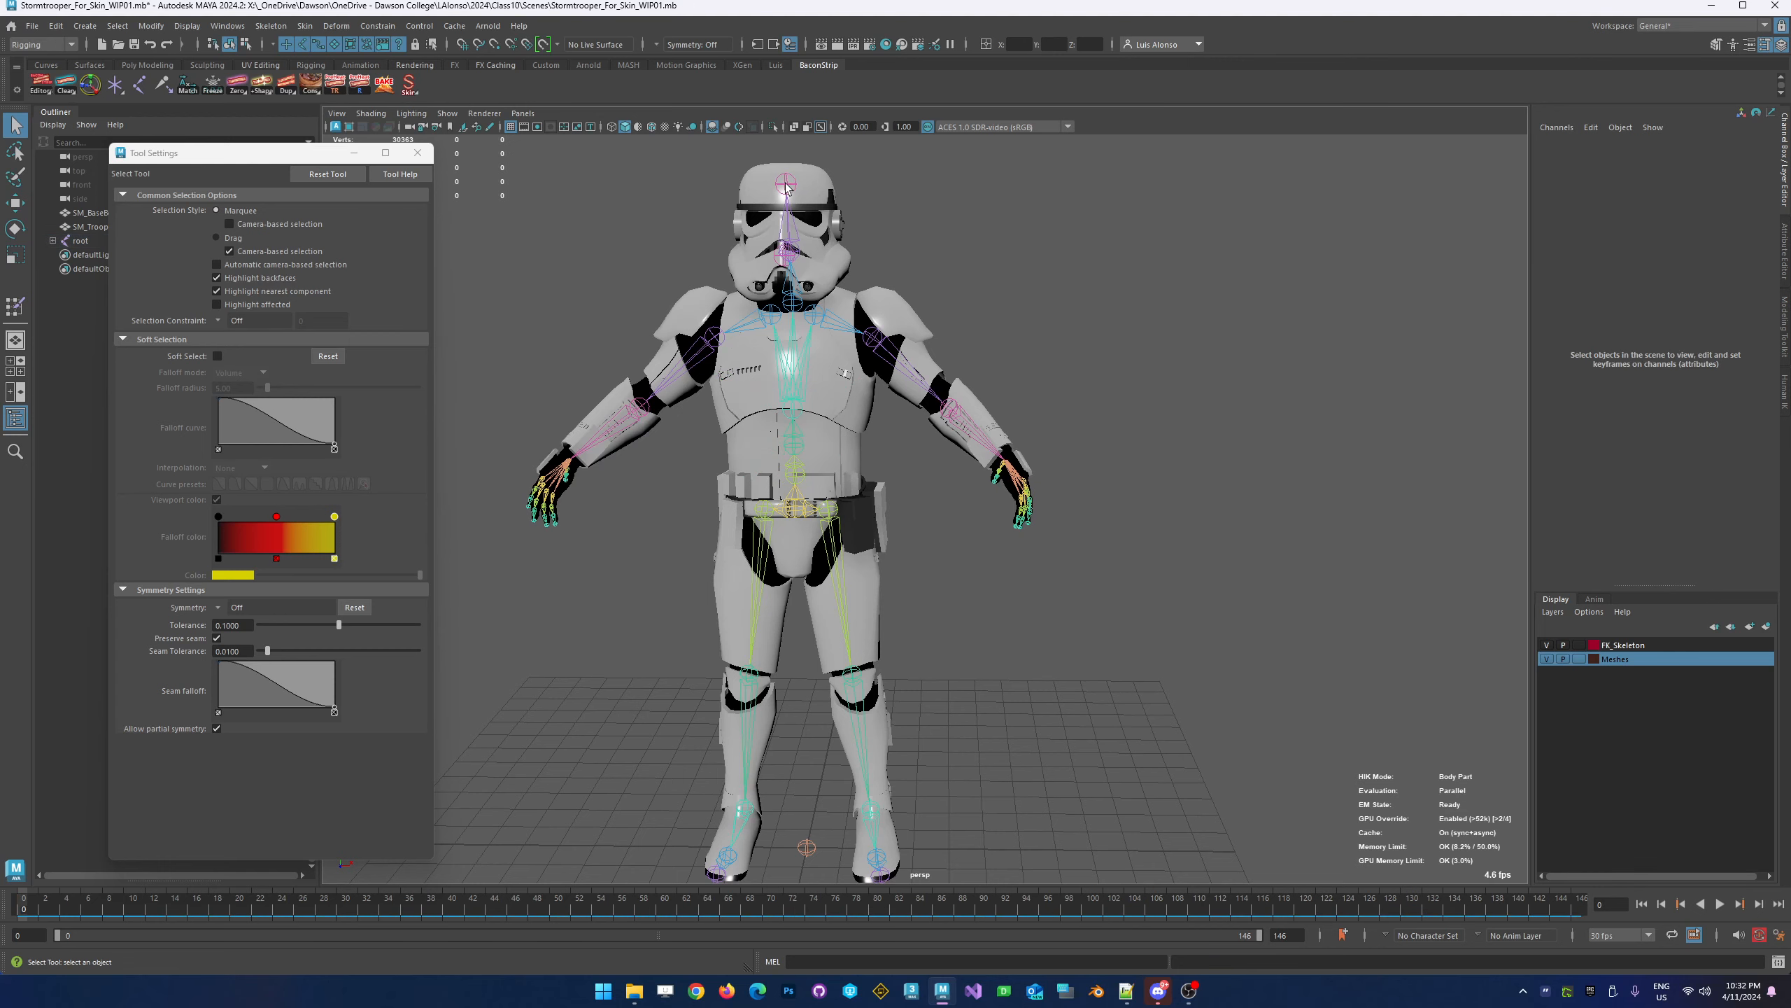
Delete the extra end joint at the top of the helmet and the head2 end joint at the front of the face
left_click(786, 185)
key("Delete")
left_click_drag(1061, 284, 844, 274, "alt")
left_click(860, 242)
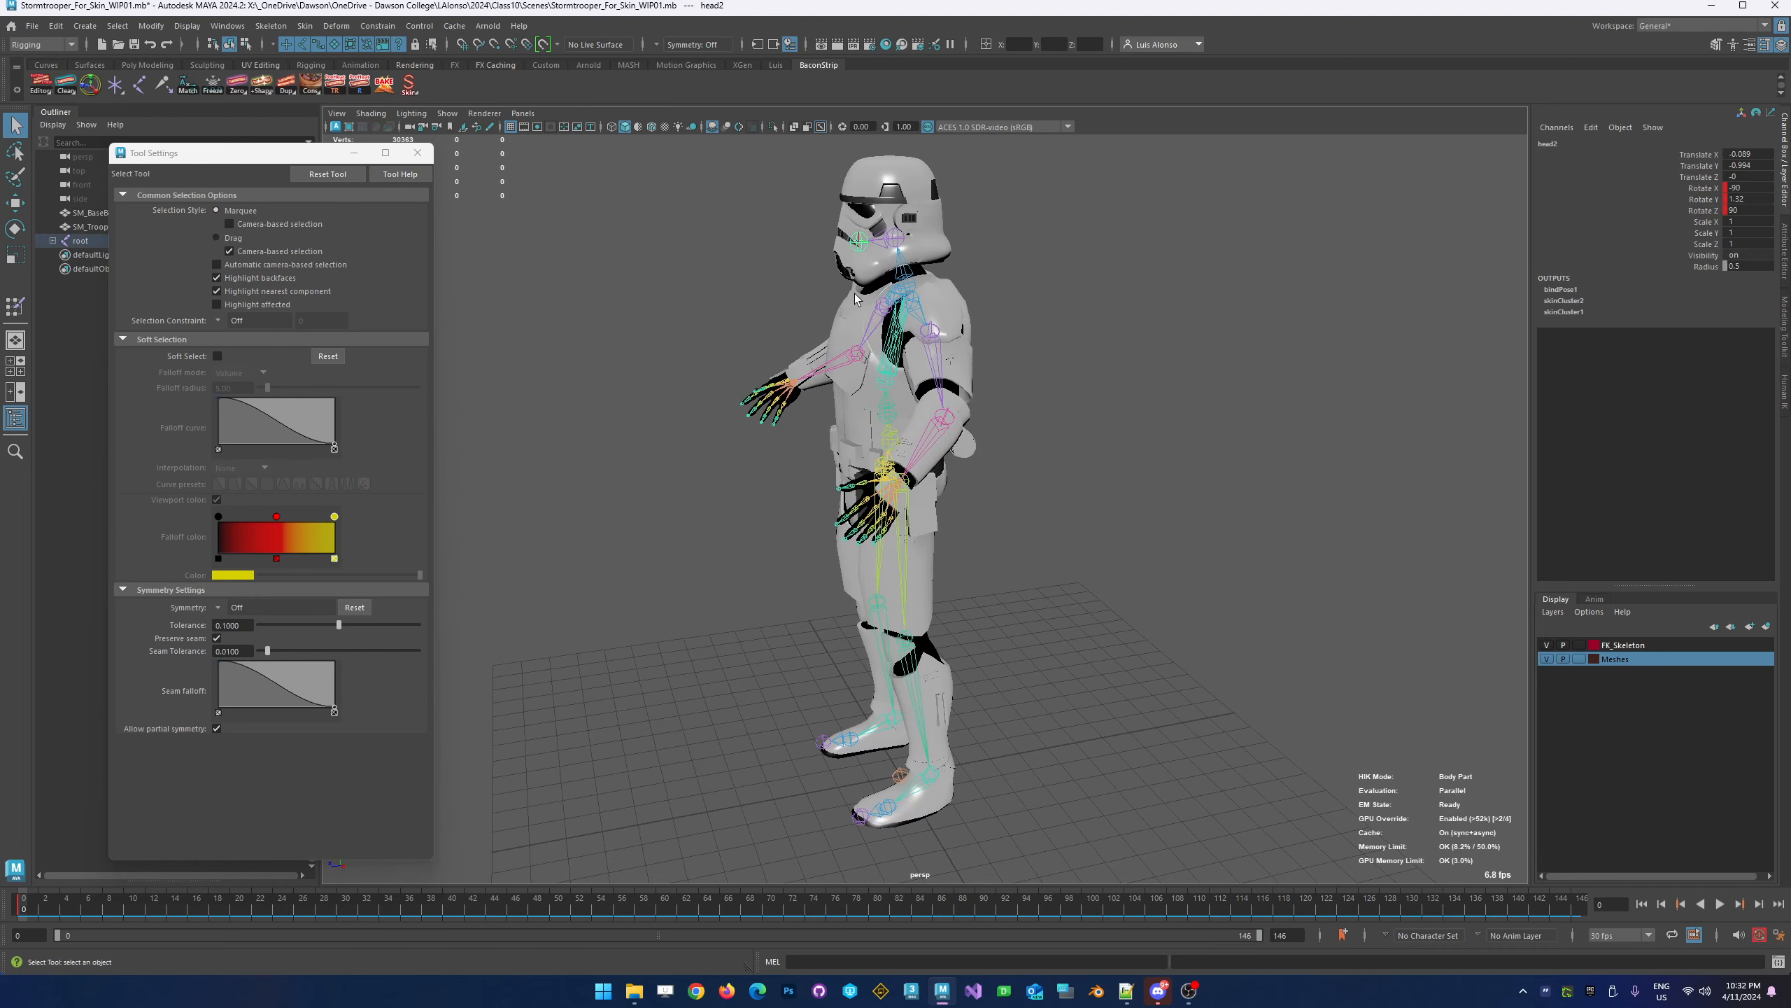
key("Delete")
Delete the end joints at the tips of both feet
middle_click_drag(708, 624, 704, 534, "alt")
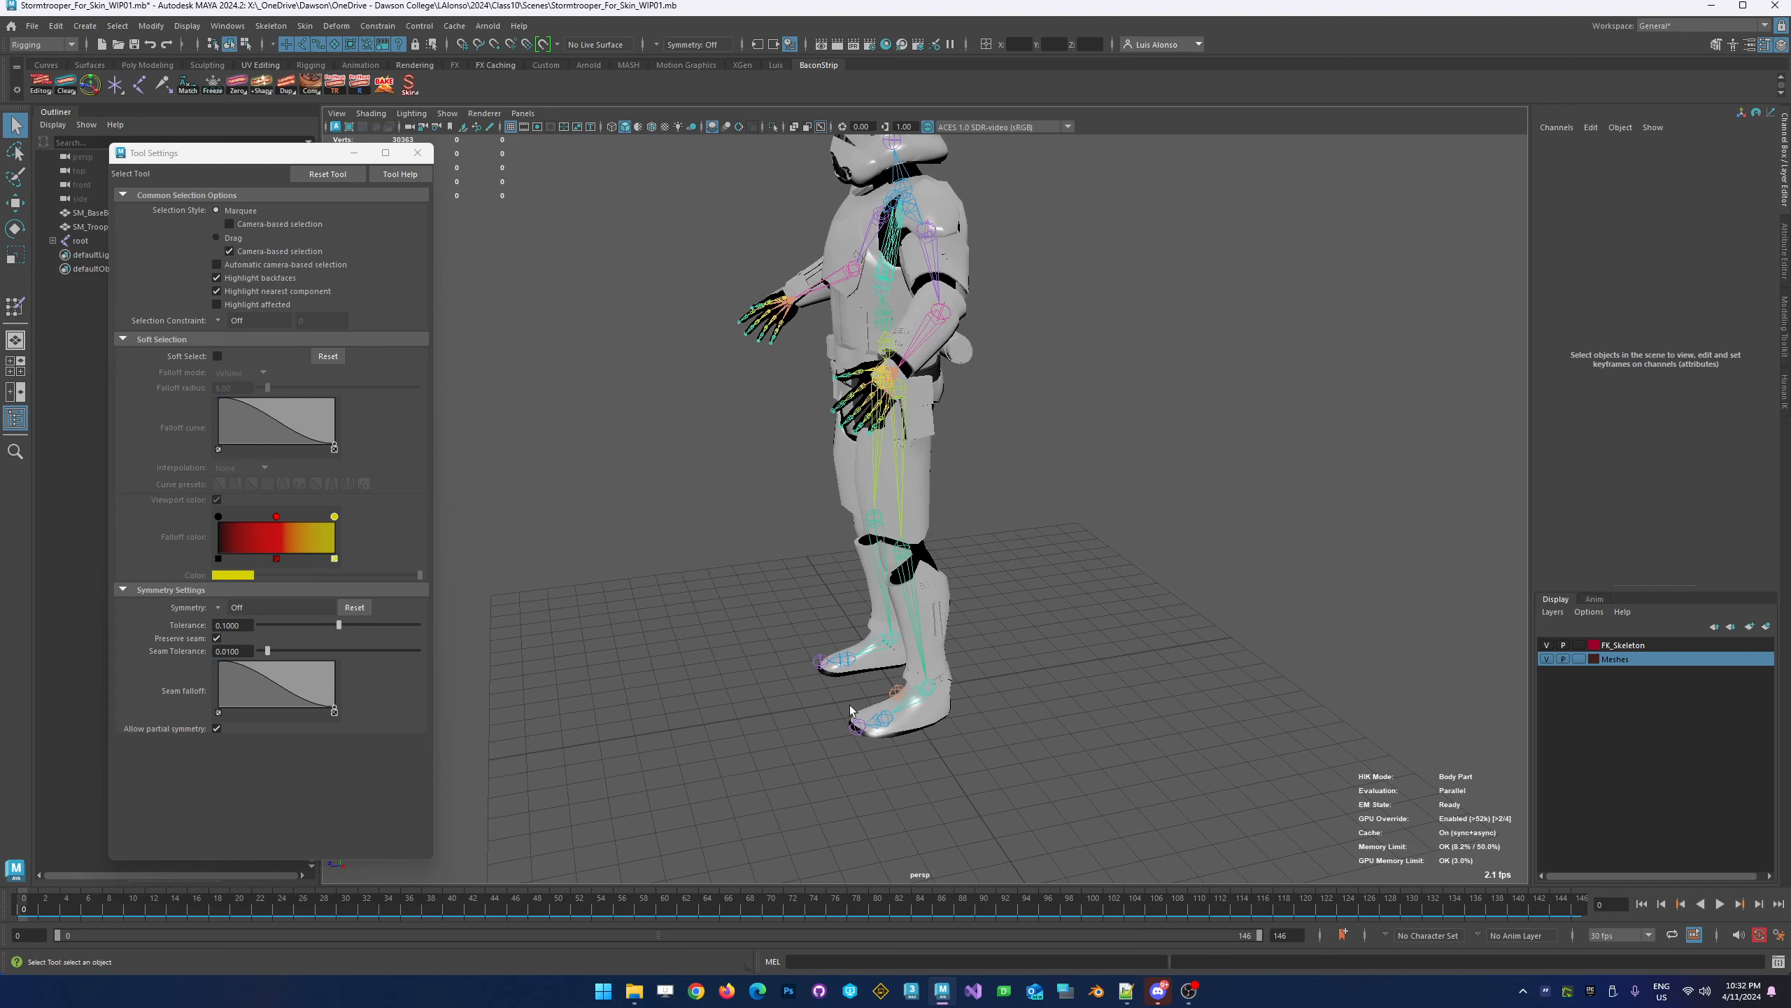
left_click(855, 727)
key("Delete")
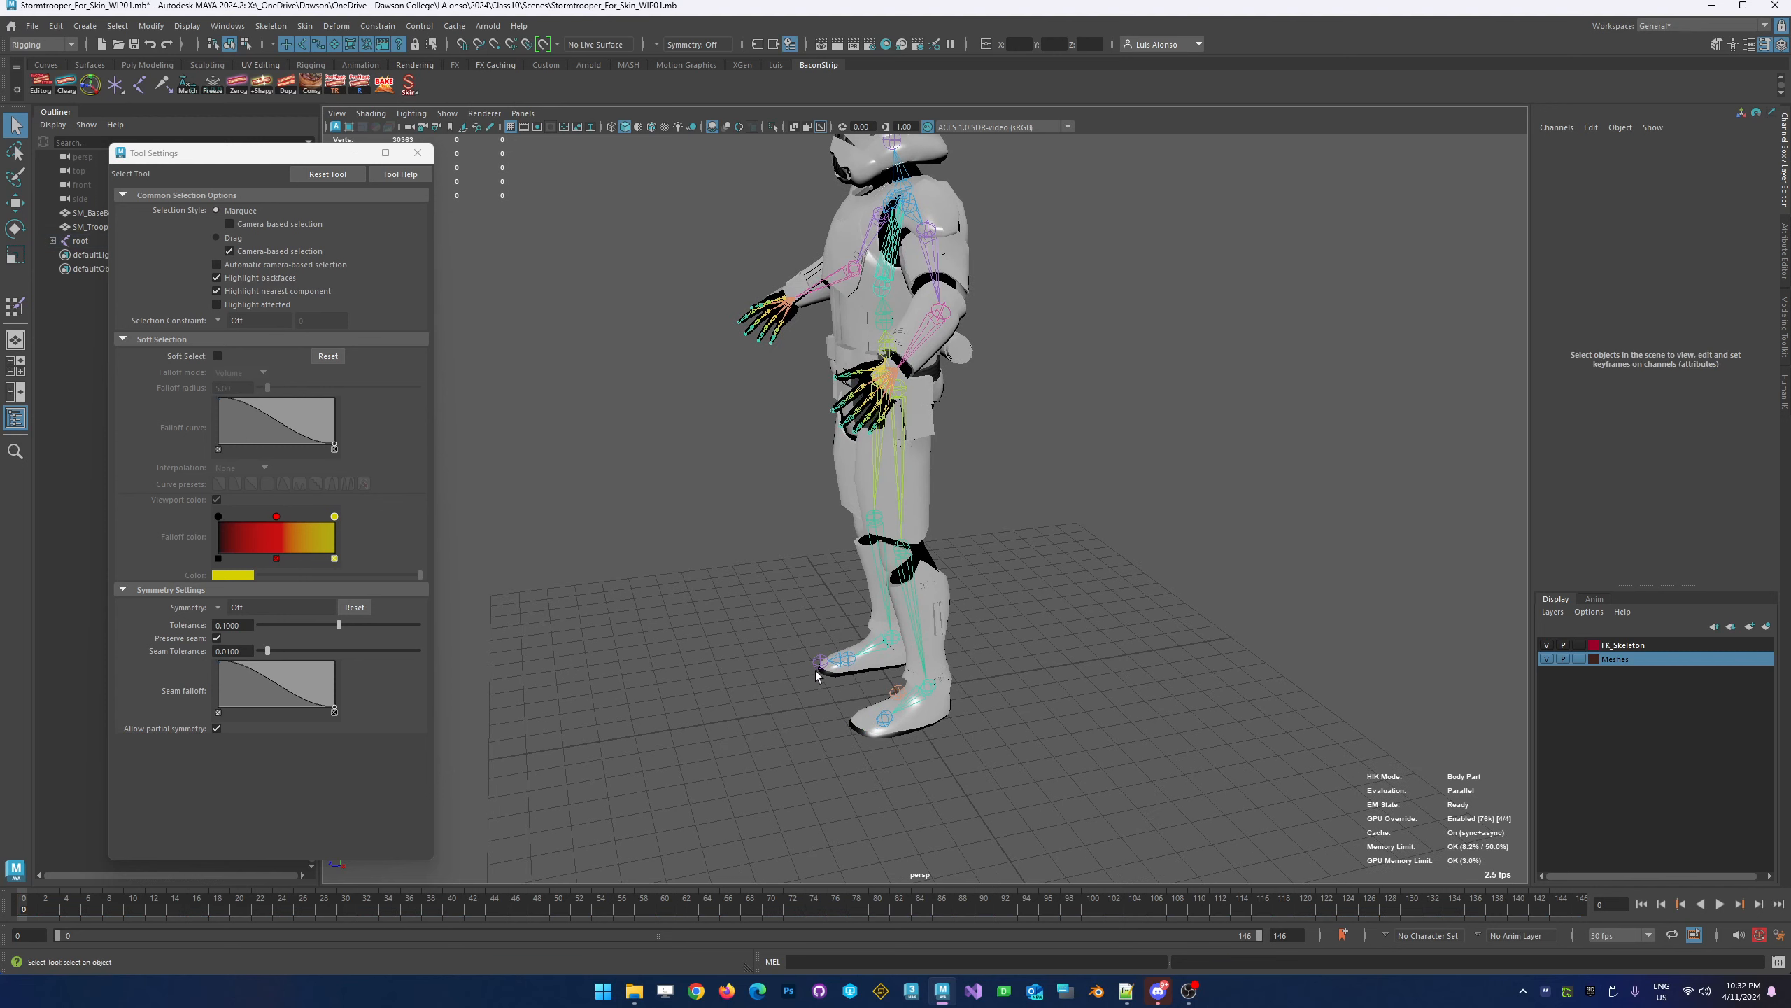
left_click(818, 663)
key("Delete")
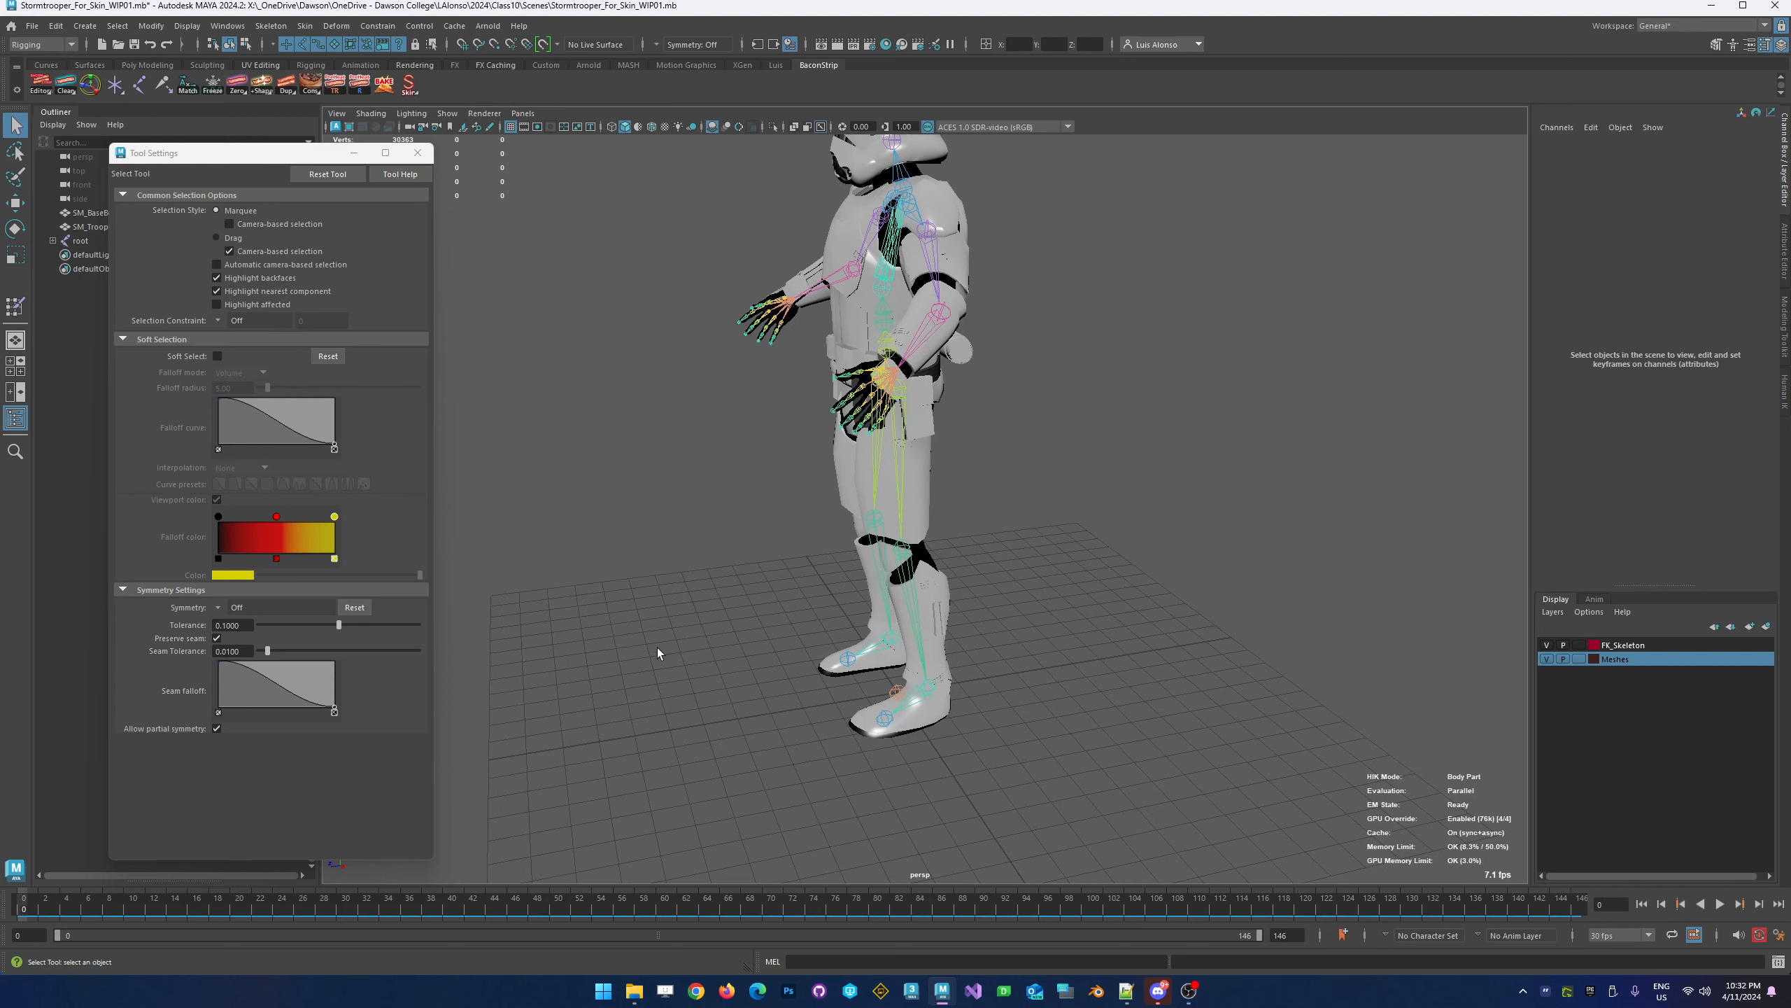
Examine the cleaned-up skeleton inside the armor from the feet up to the hands and helmet
left_click_drag(658, 647, 693, 656, "alt")
right_click_drag(938, 417, 1055, 353, "alt")
middle_click_drag(996, 391, 1083, 417, "alt")
left_click_drag(632, 482, 756, 469, "alt")
right_click_drag(981, 423, 818, 430, "alt")
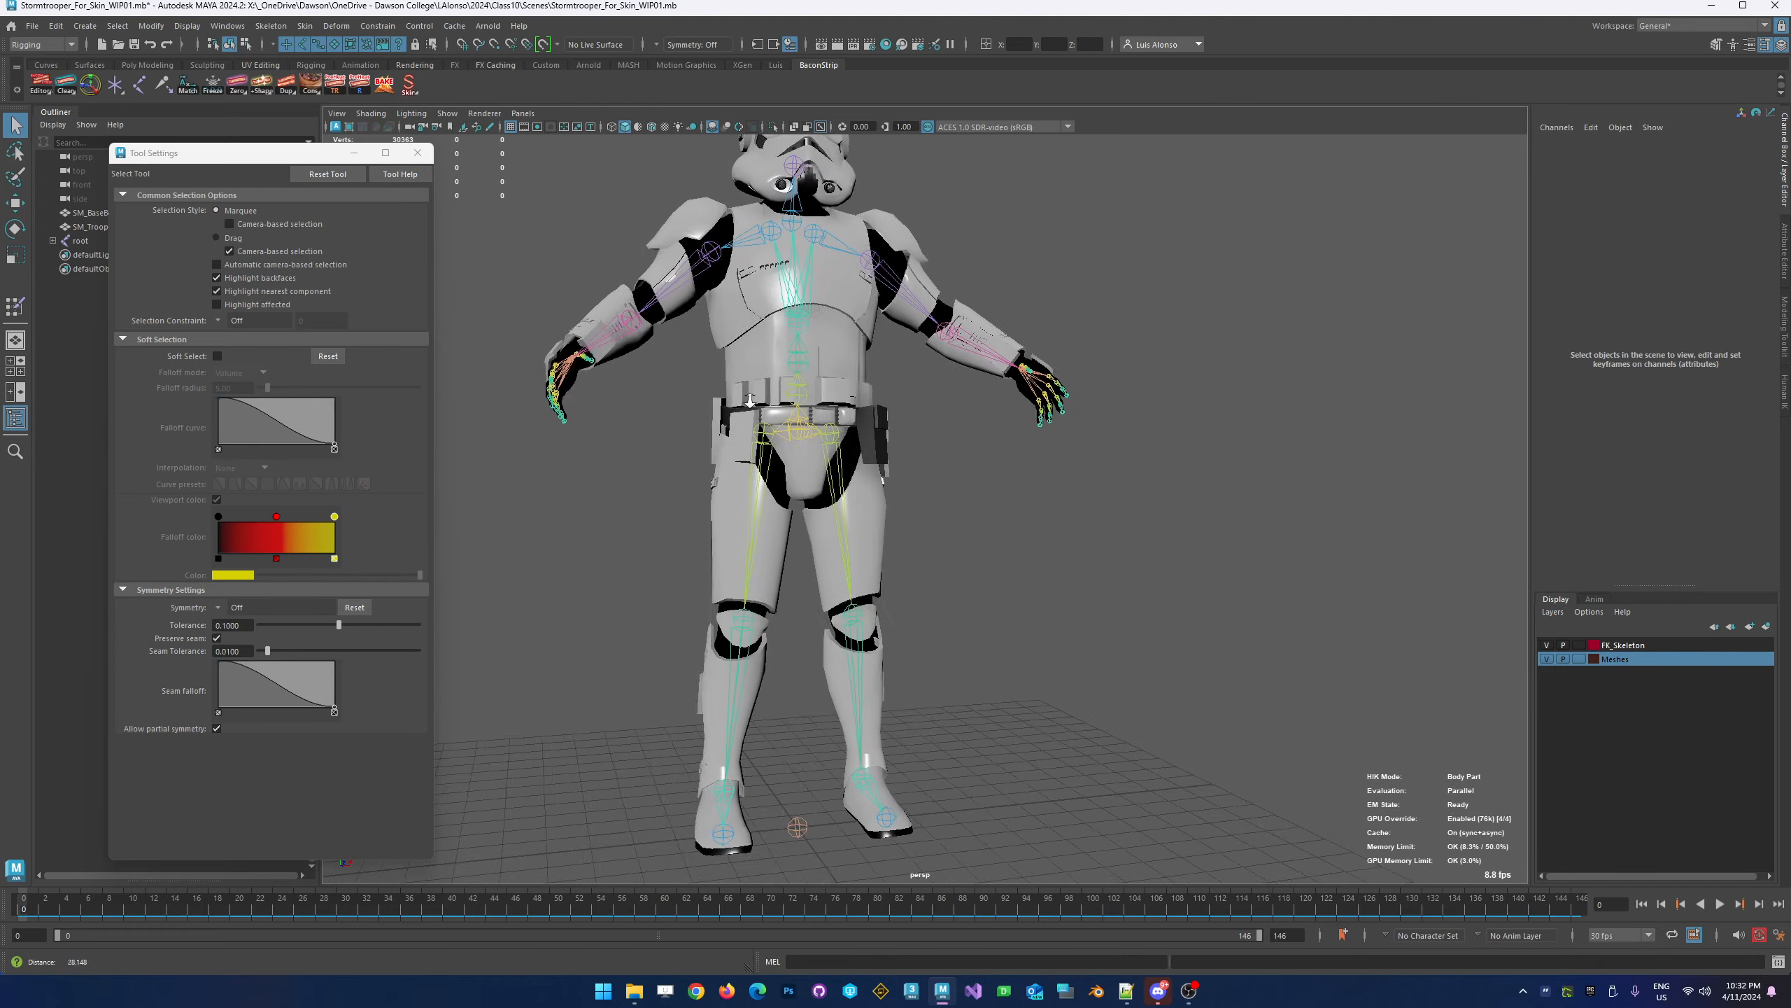
middle_click_drag(784, 396, 771, 625, "alt")
left_click_drag(1046, 394, 1076, 392, "alt")
right_click_drag(1076, 392, 1094, 328, "alt")
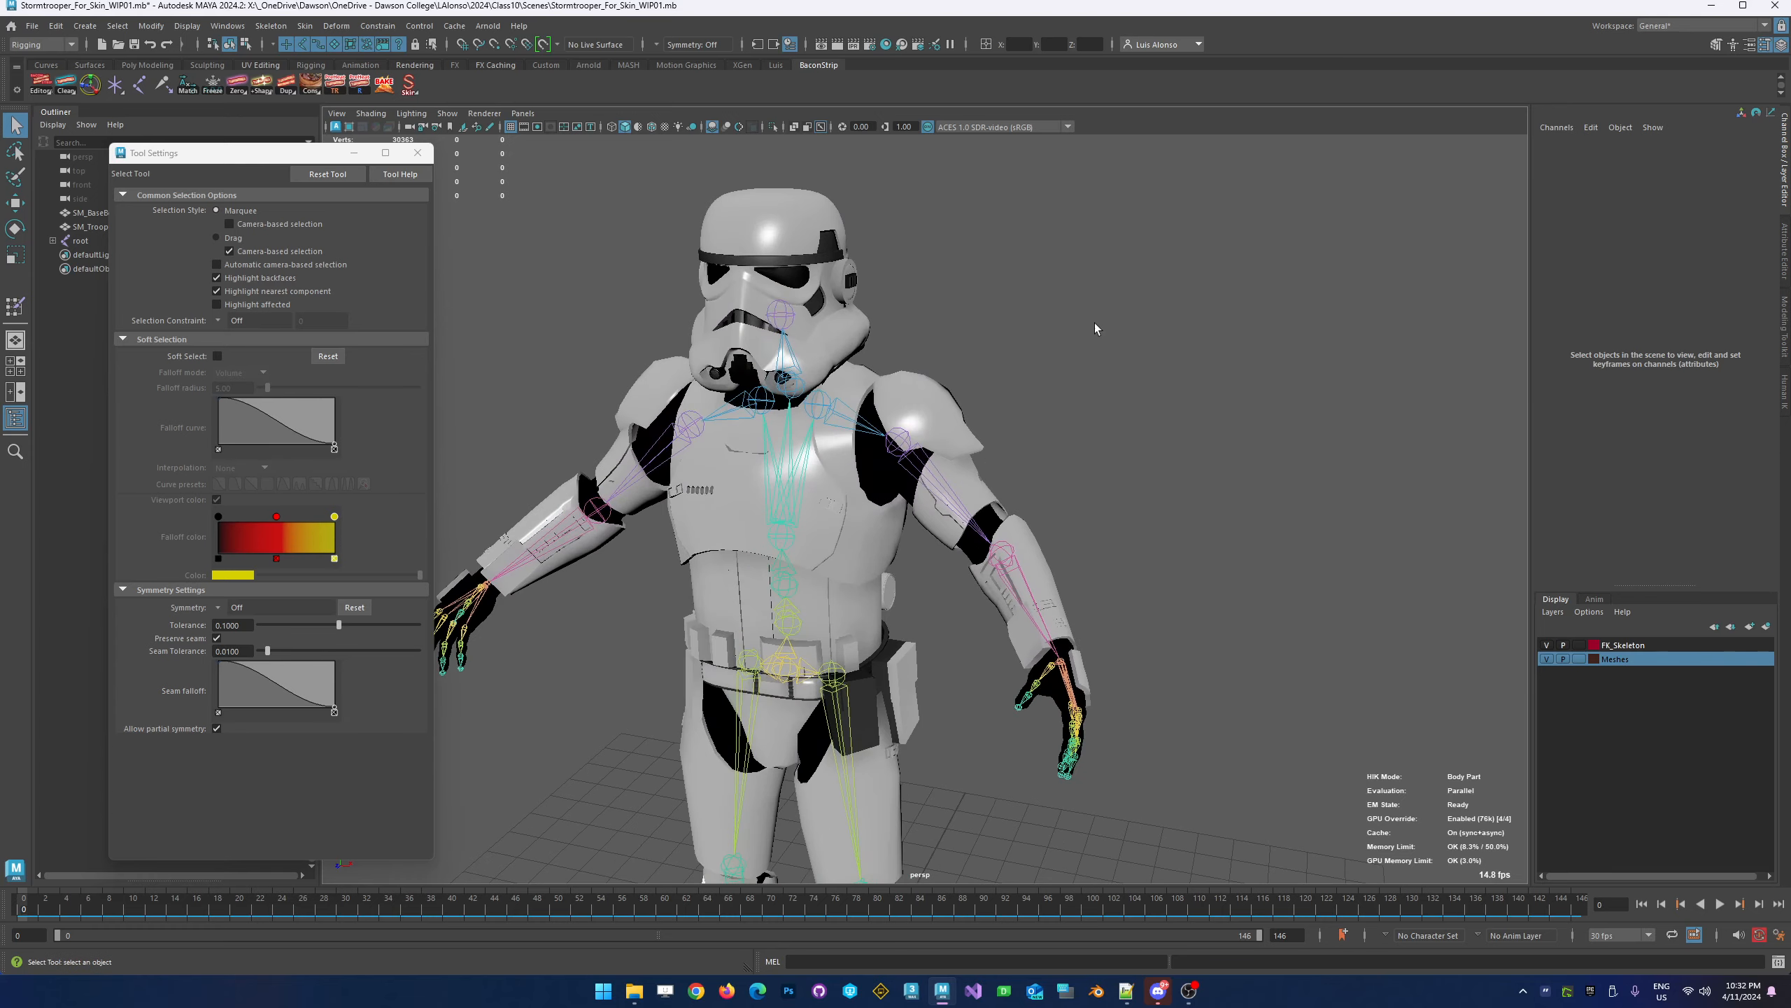
Test the helmet's skinning by rotating the head joint, and undo the rotation
left_click(787, 318)
left_click_drag(787, 318, 937, 336, "alt")
key("e")
left_click_drag(875, 269, 887, 275)
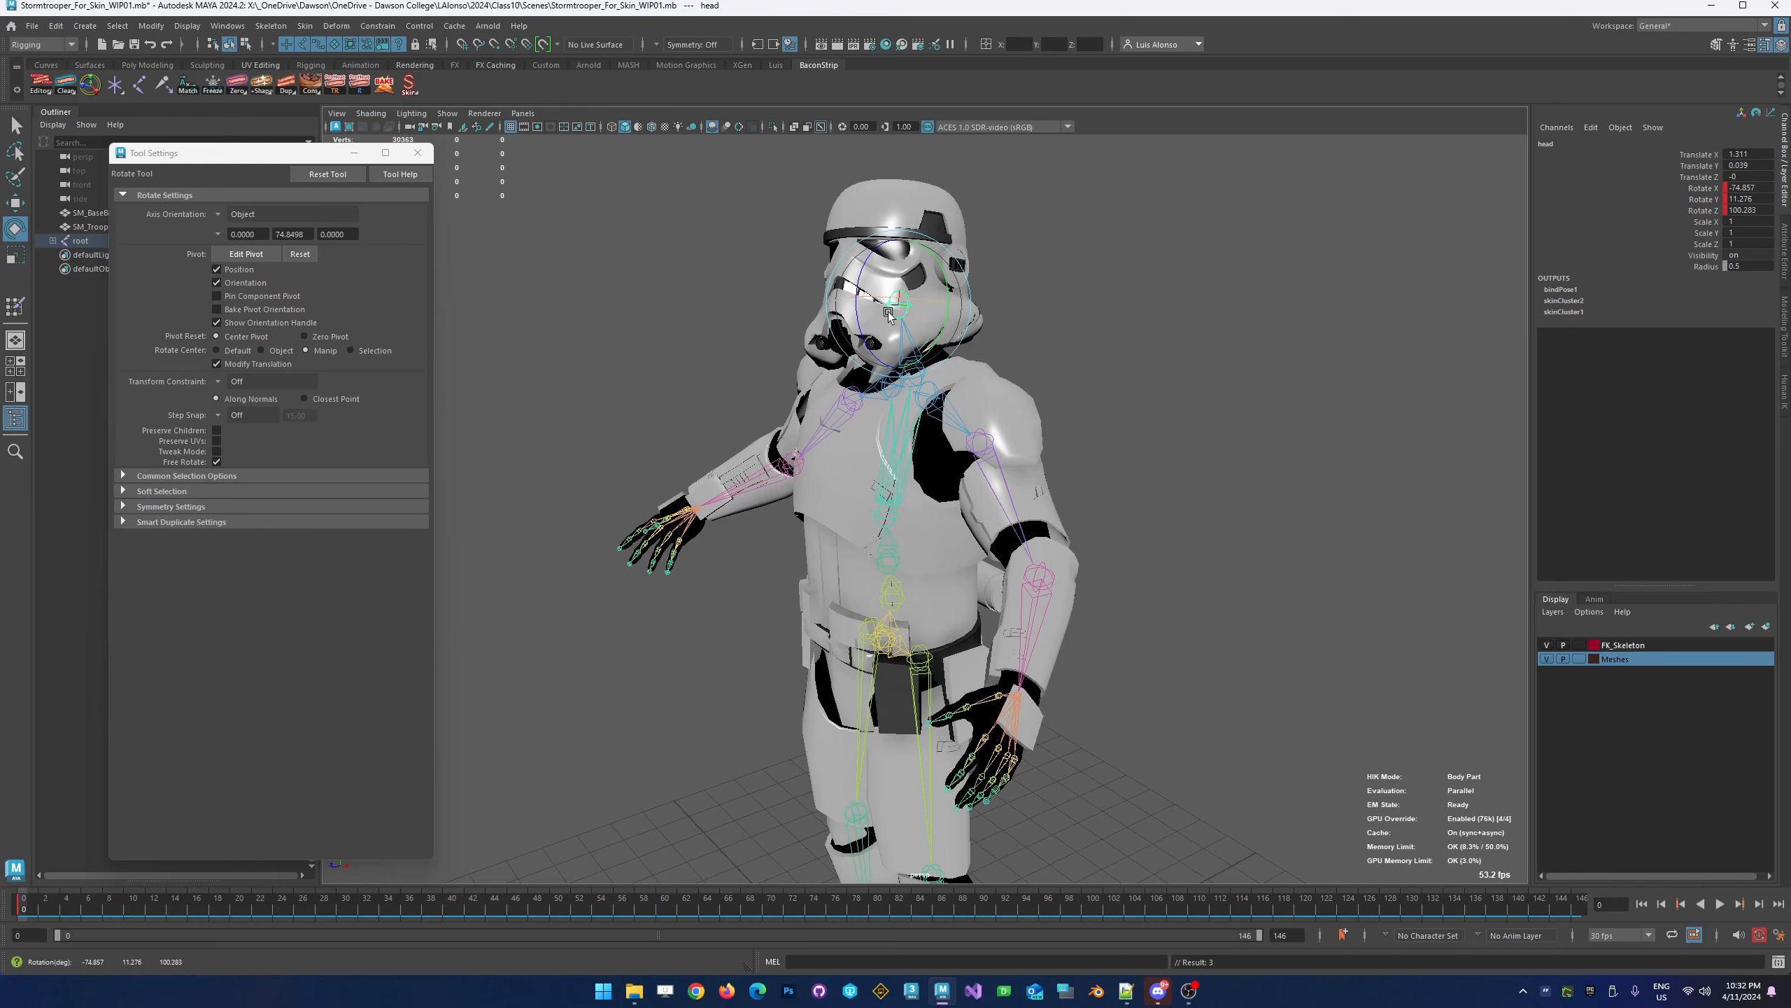
key("ctrl+z")
left_click_drag(803, 472, 812, 384, "alt")
key("ctrl+z")
mouse_move(1036, 401)
left_mouse_down("alt")
mouse_move(977, 422)
mouse_move(1037, 406)
left_mouse_up("alt")
Test the left shoulder's skinning by rotating clavicle_l to raise the arm, and undo the rotation
left_click(1019, 414)
left_click(855, 481)
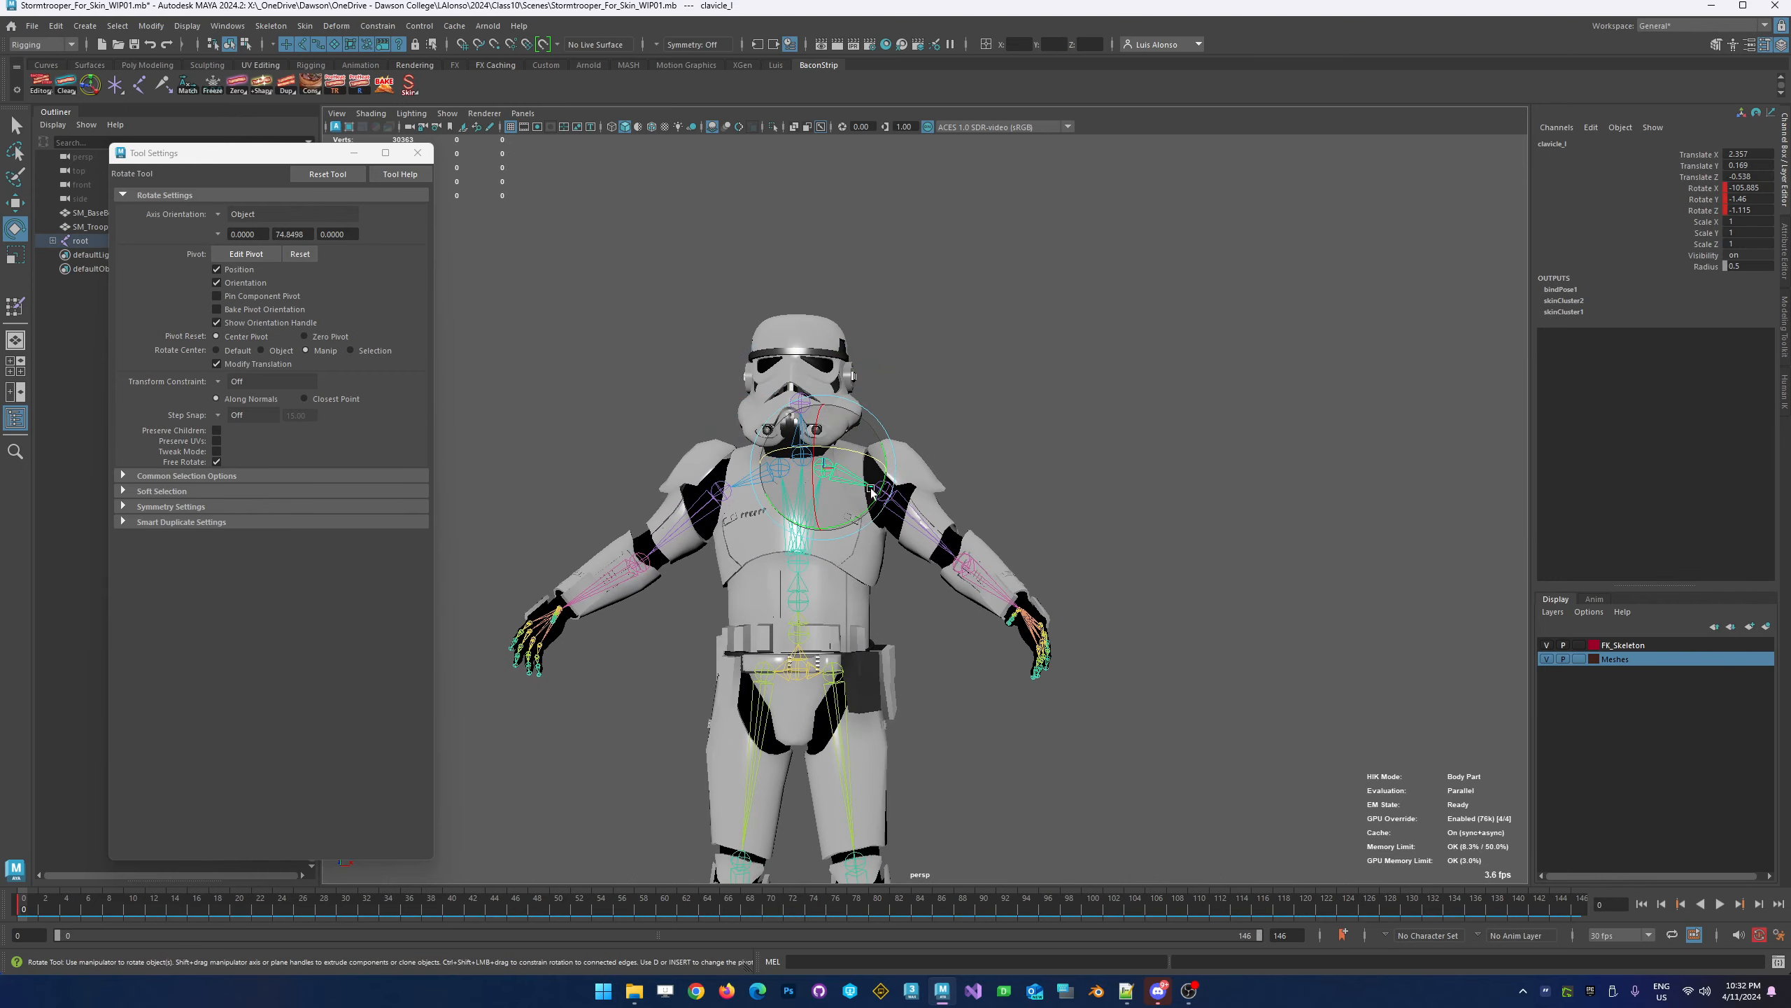
left_click_drag(872, 492, 882, 516)
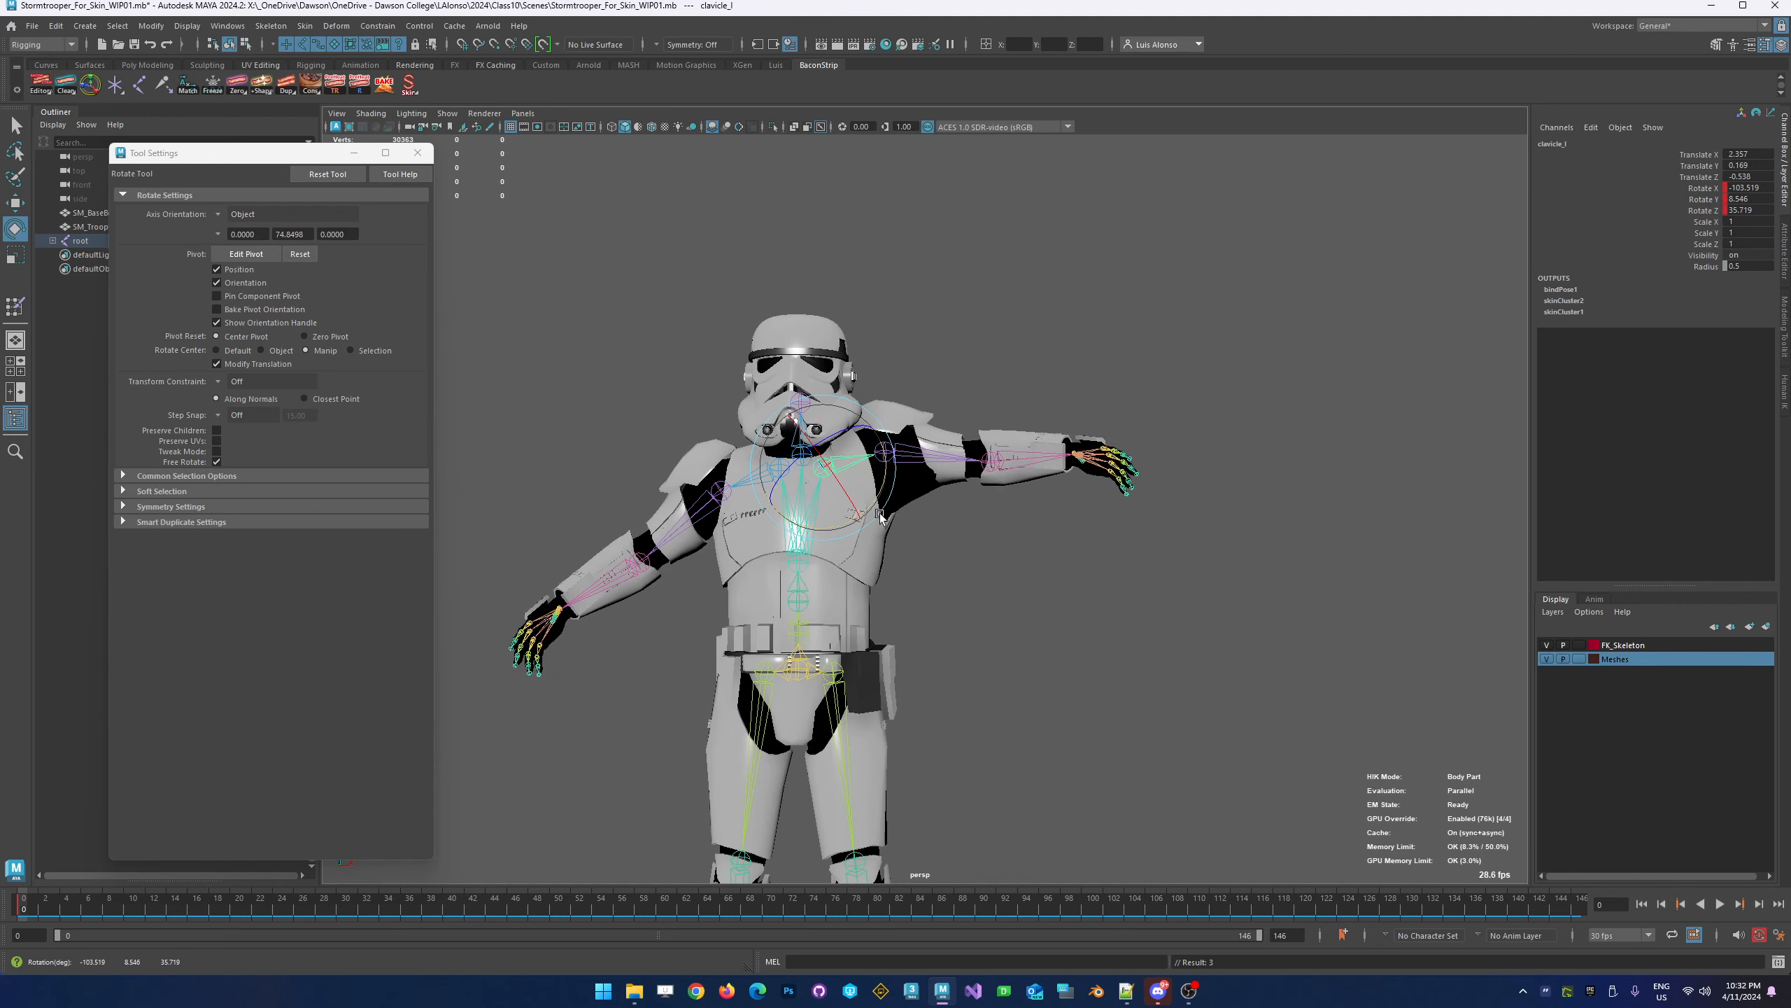
key("ctrl+z")
key("space")
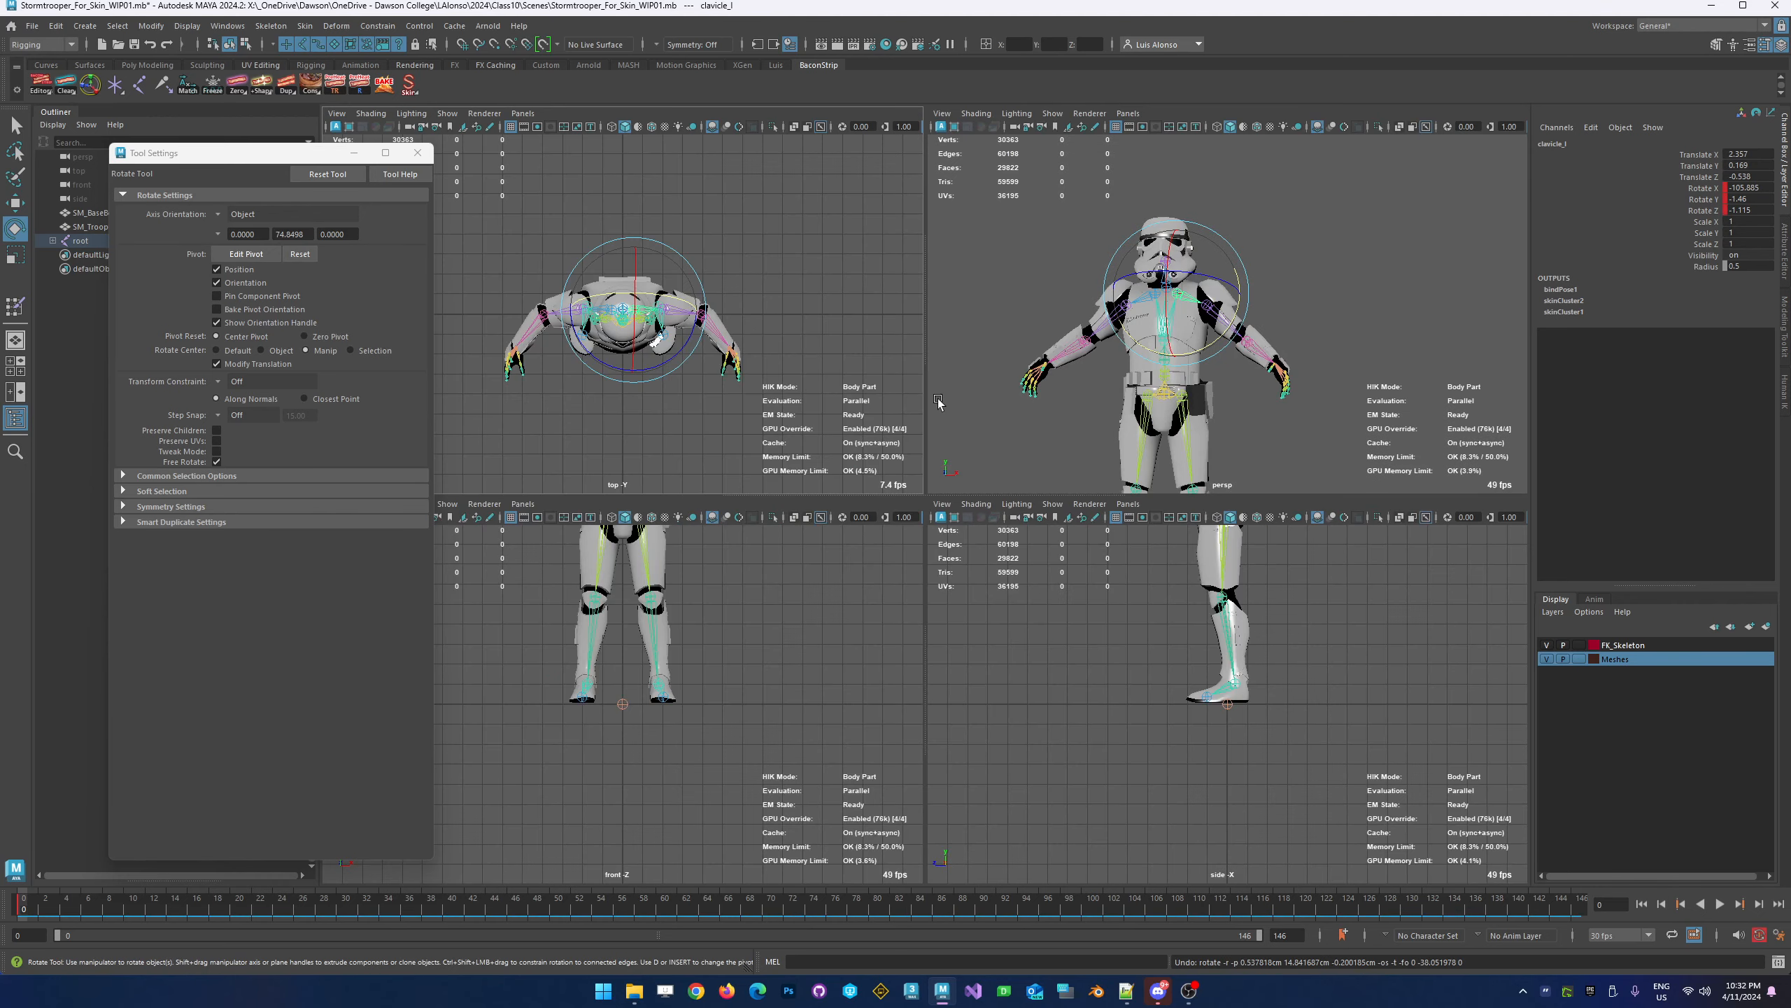
key("space")
left_click_drag(943, 379, 714, 429, "alt")
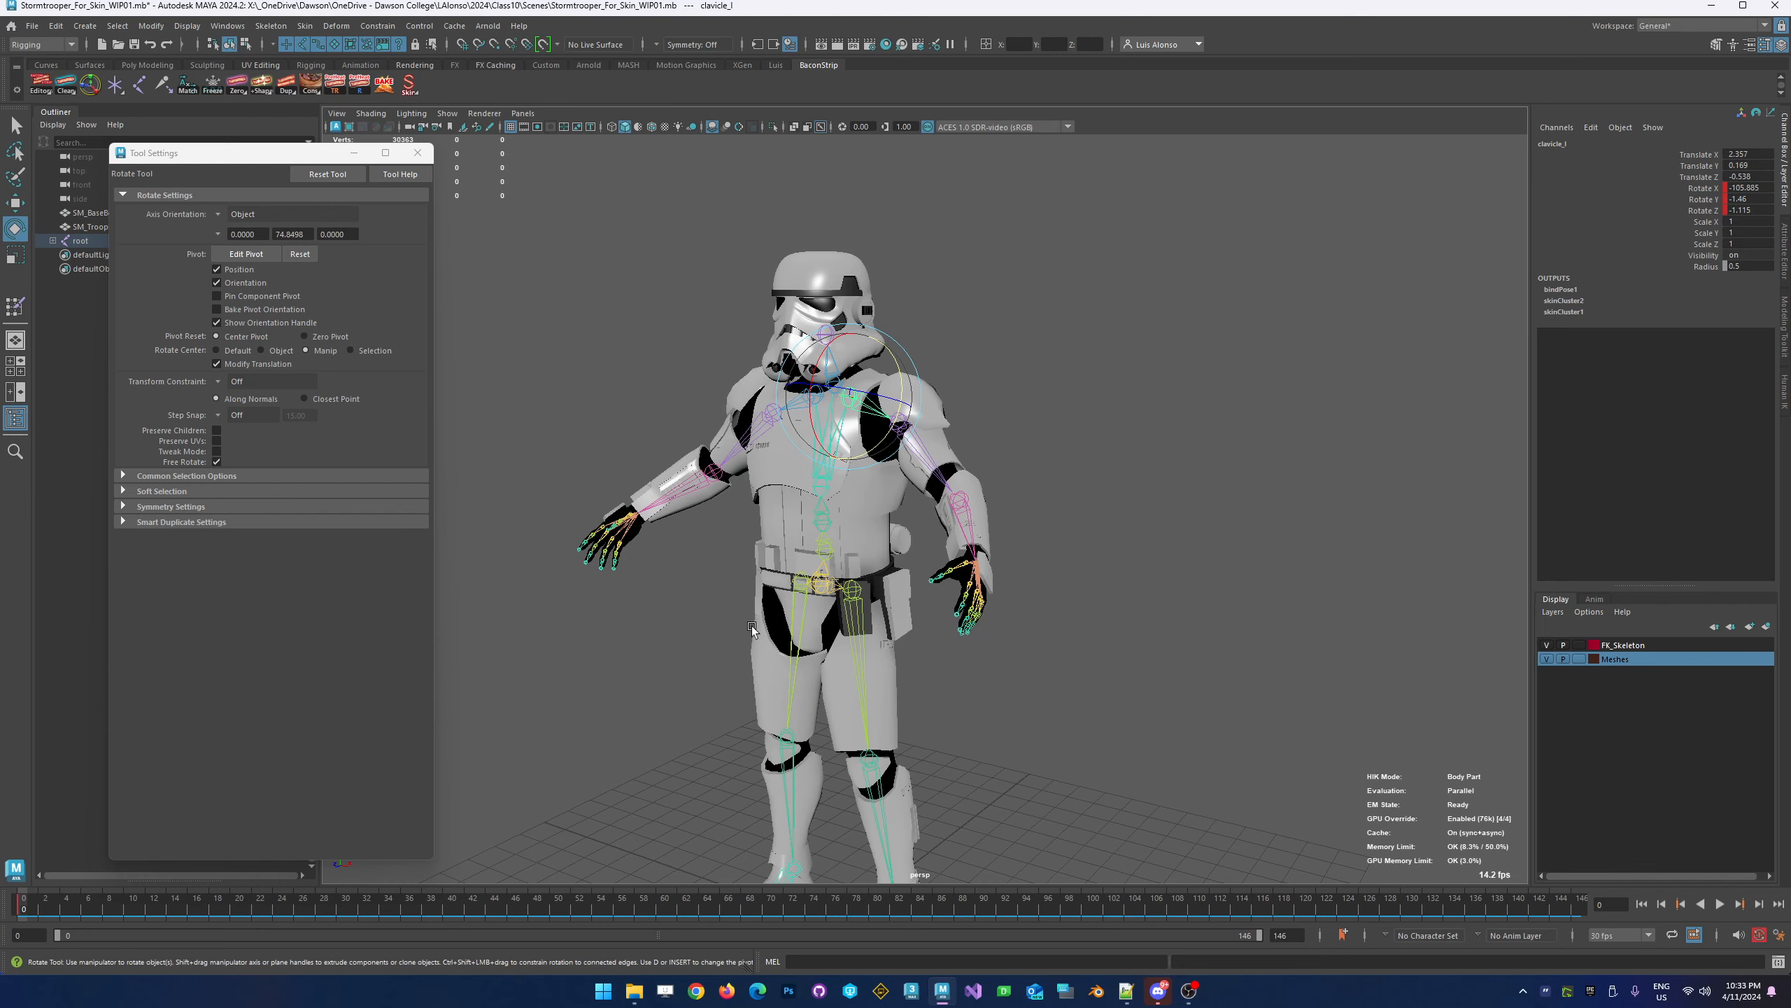
middle_click_drag(751, 625, 748, 572, "alt")
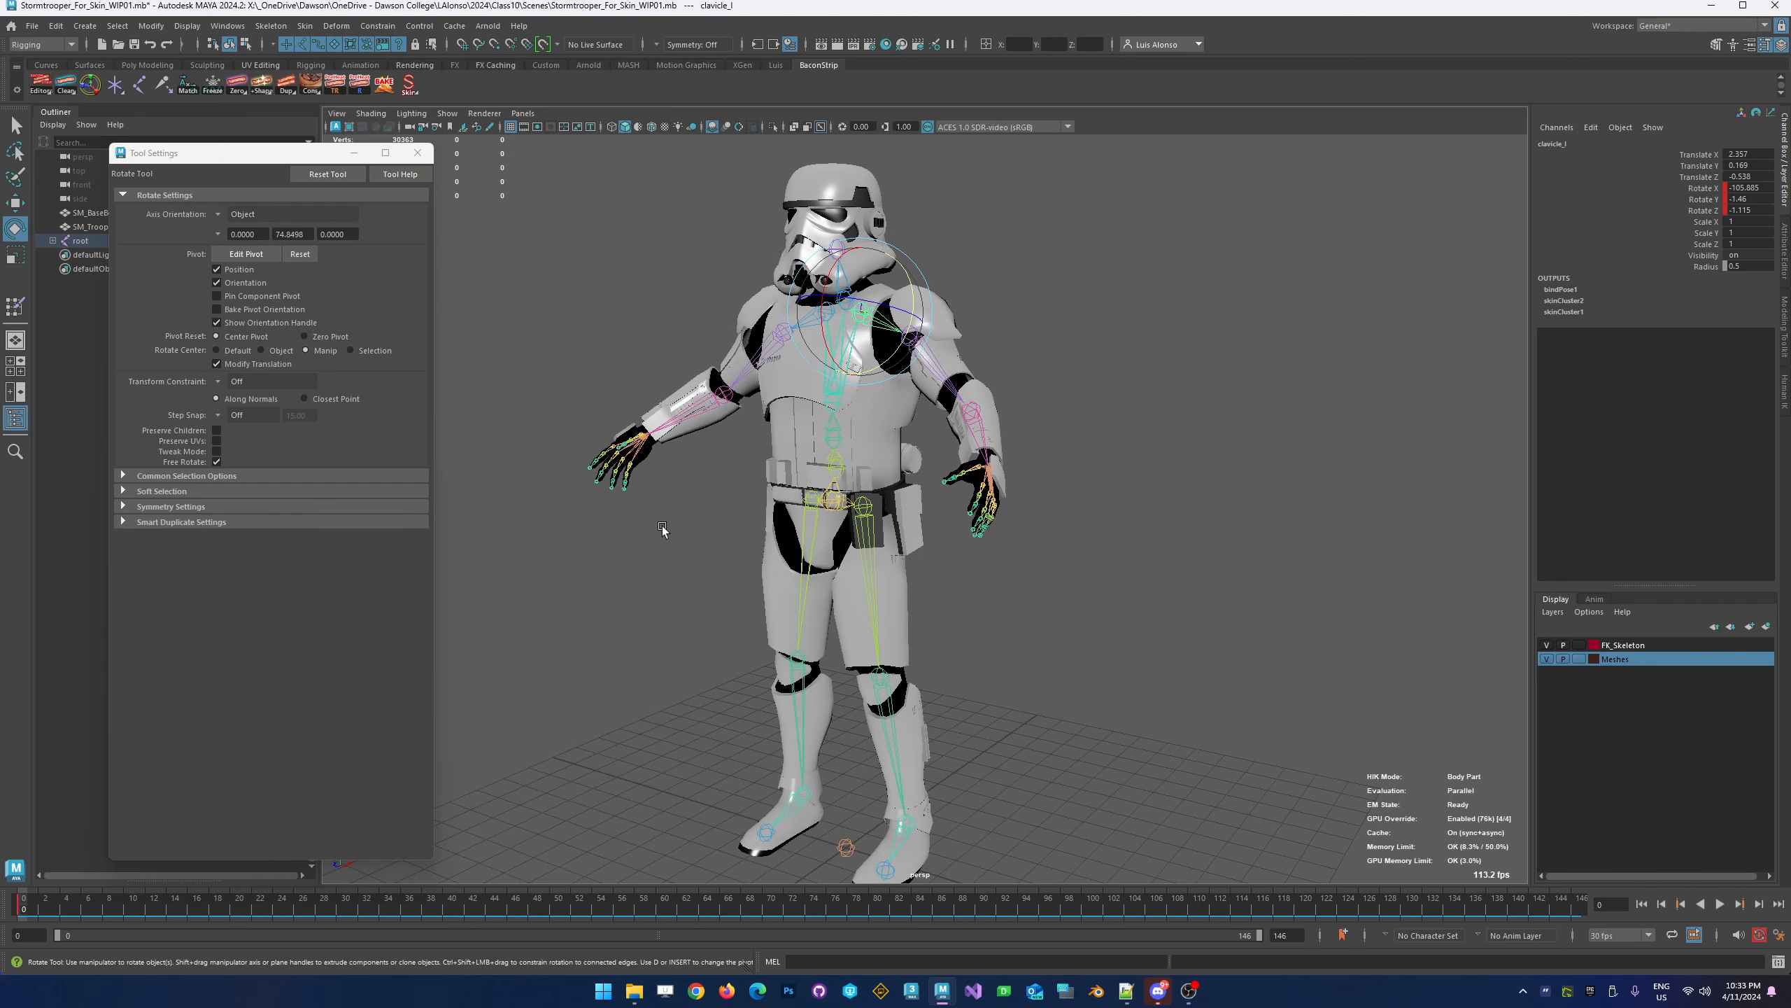